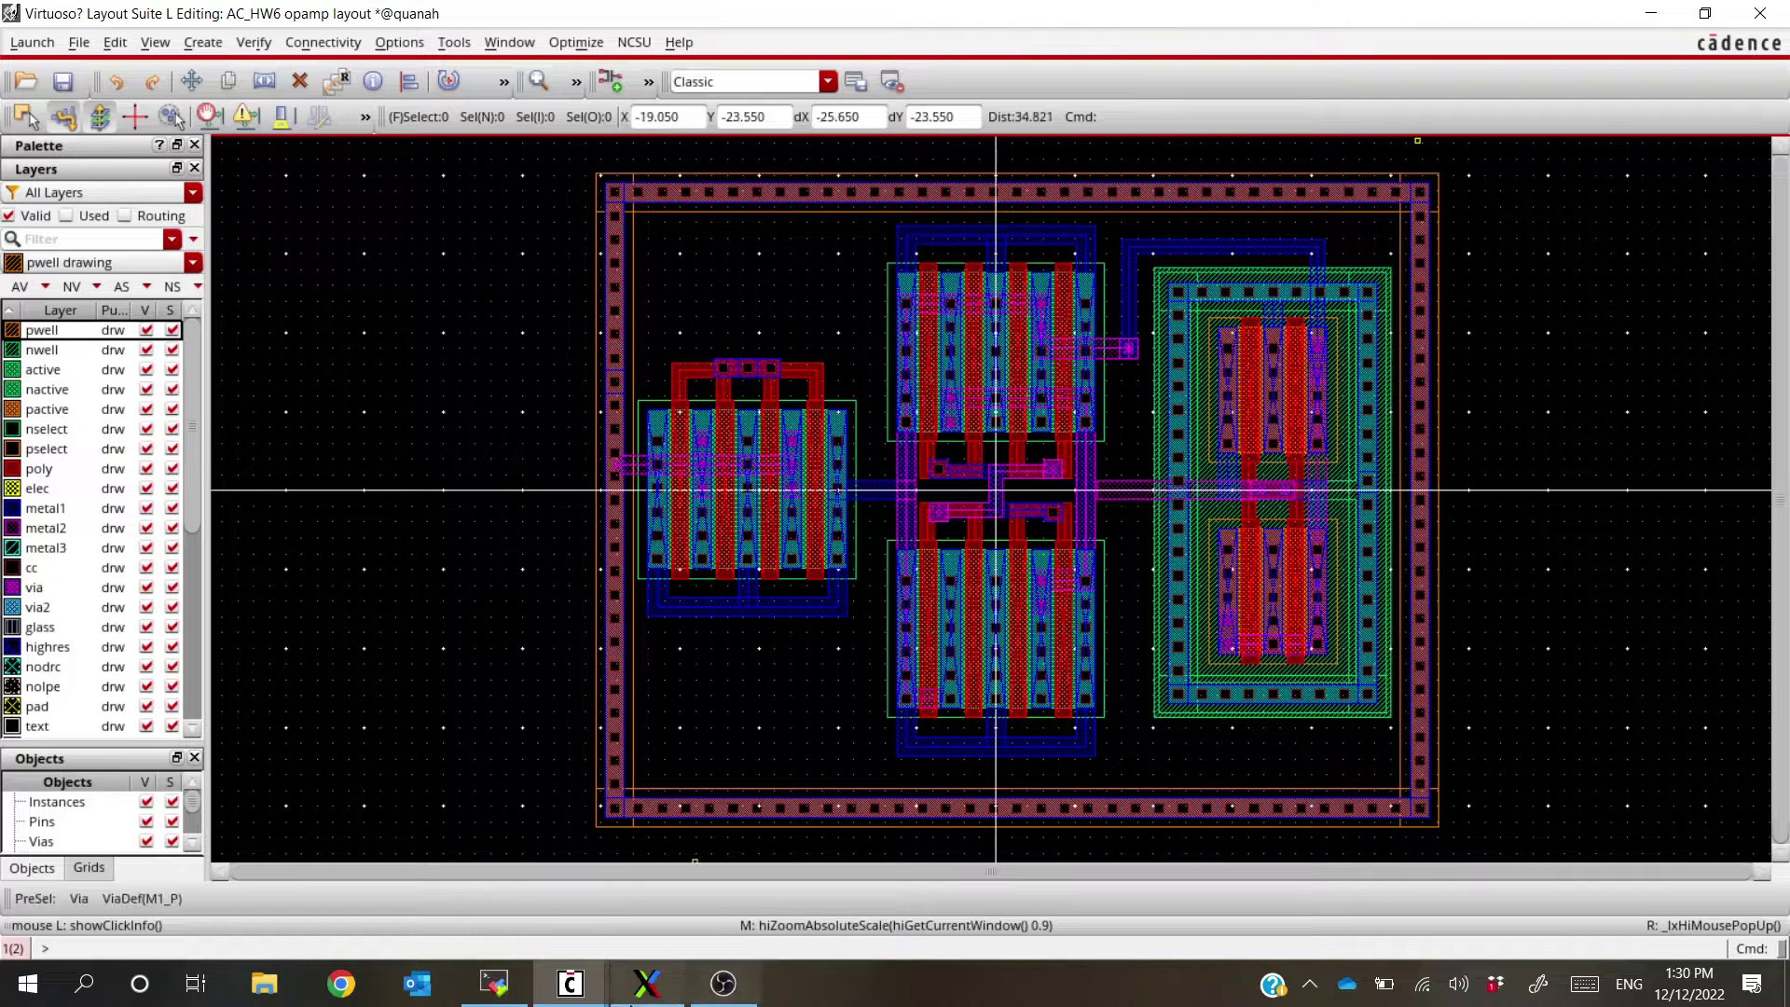
Switch to the opamp schematic to review its transistors and pins, and return to the layout
mouse_move(570, 984)
click(744, 893)
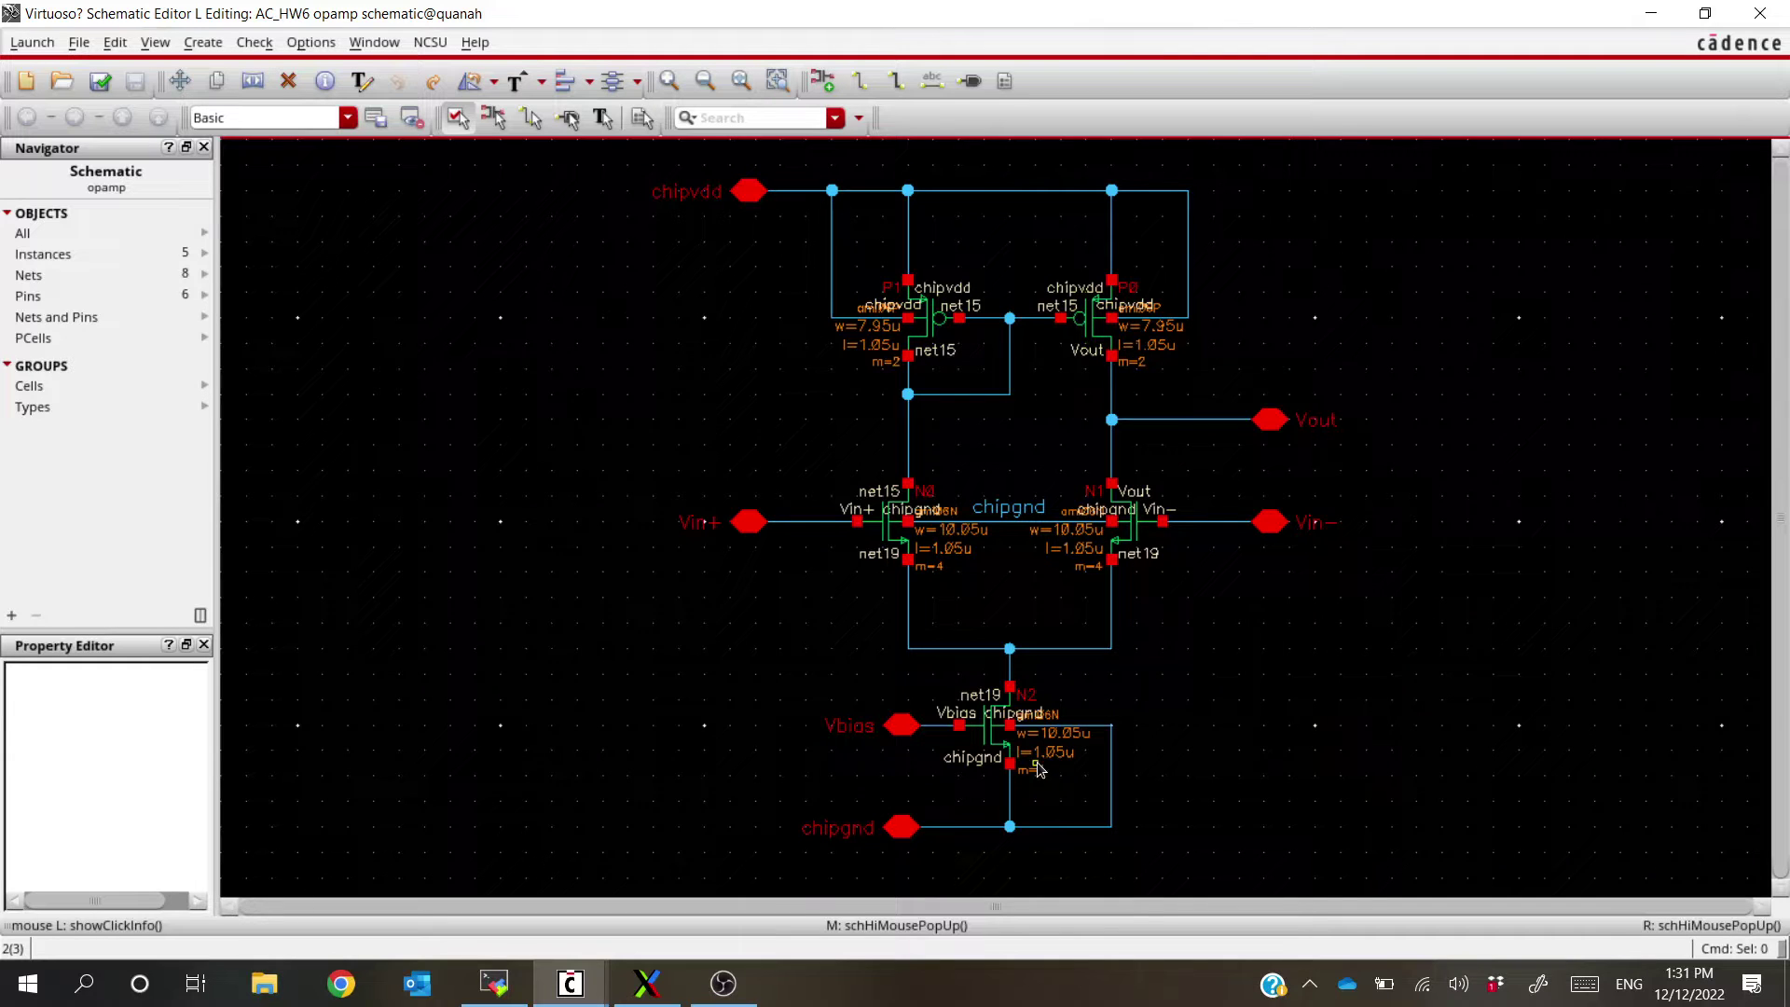
key(alt+Tab)
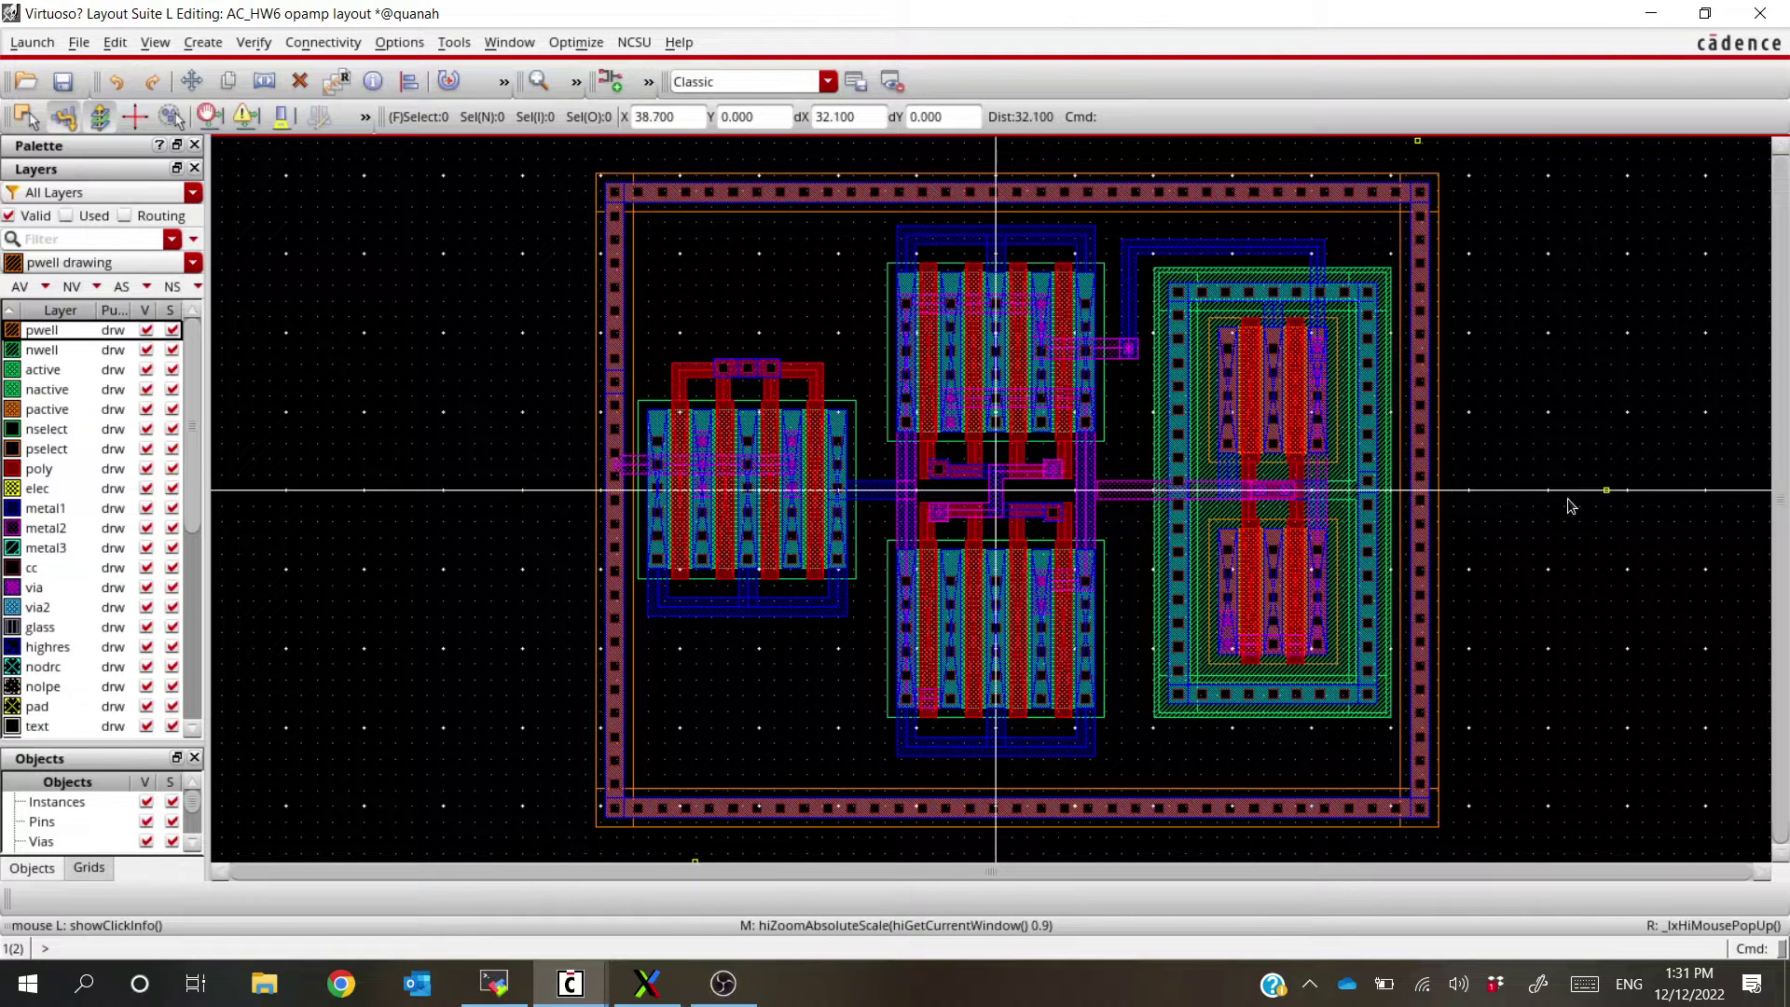
Run Extract on the opamp layout with the form's existing settings
click(253, 42)
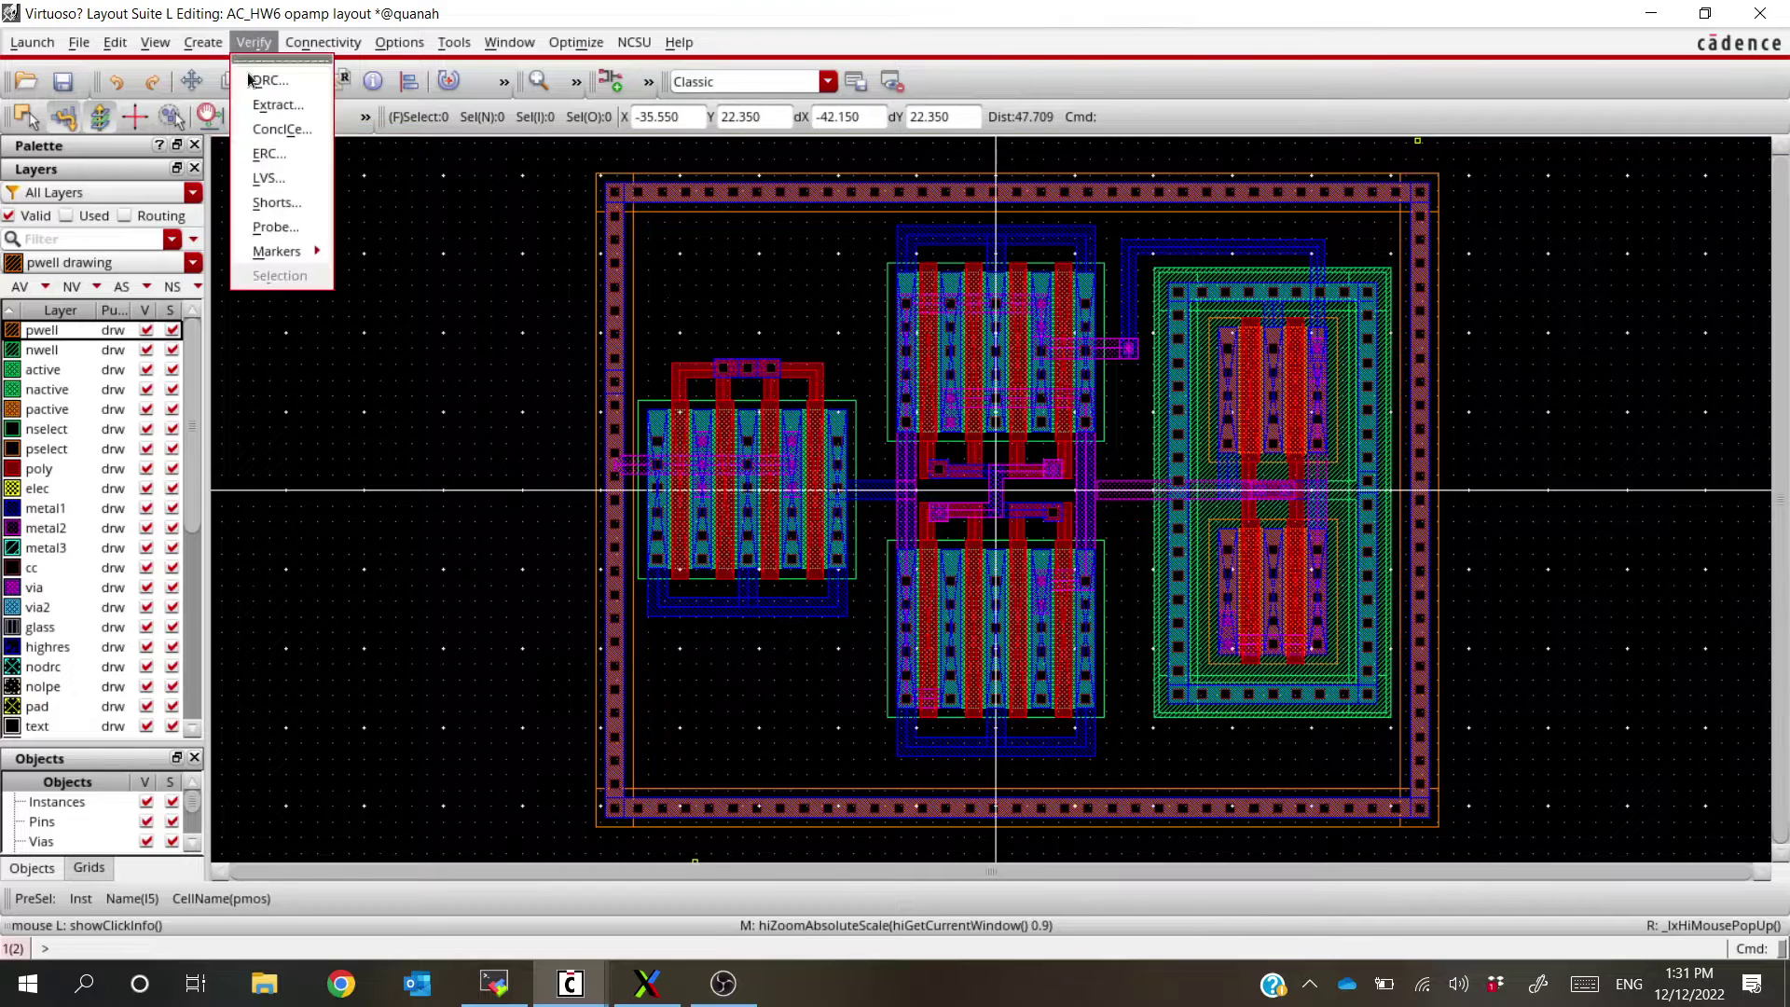
click(279, 97)
key(Return)
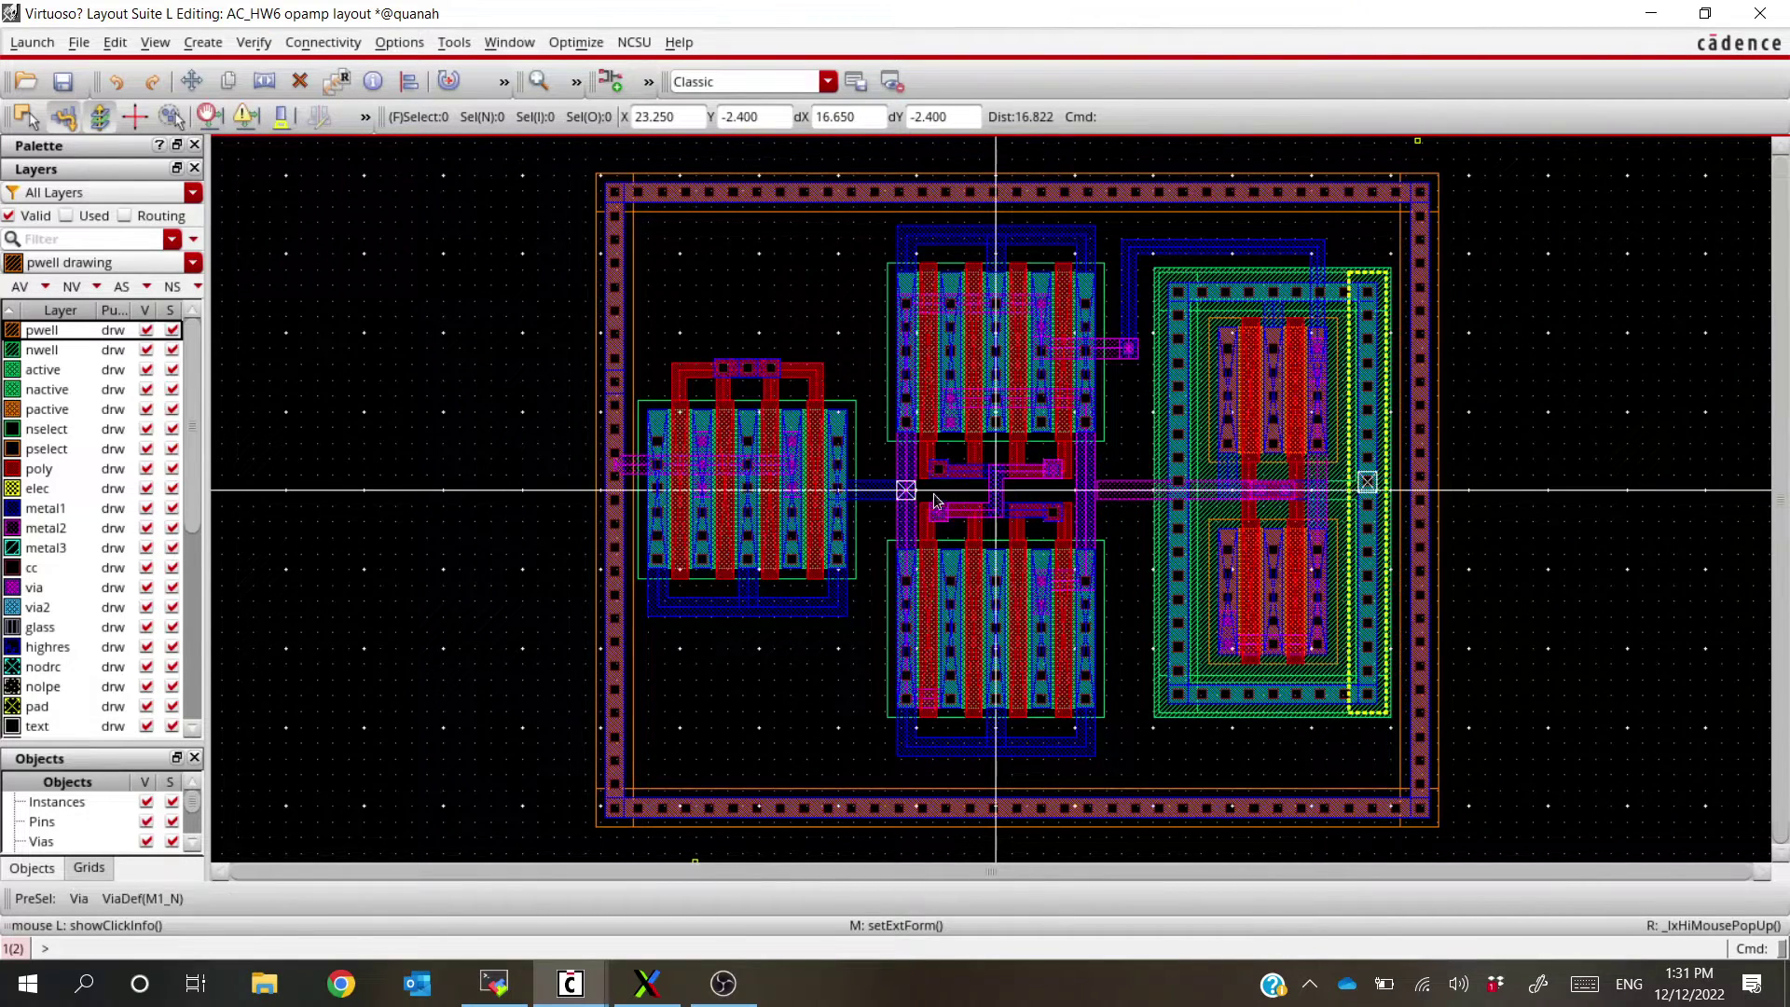
Delete all verification markers from the opamp layout
click(254, 42)
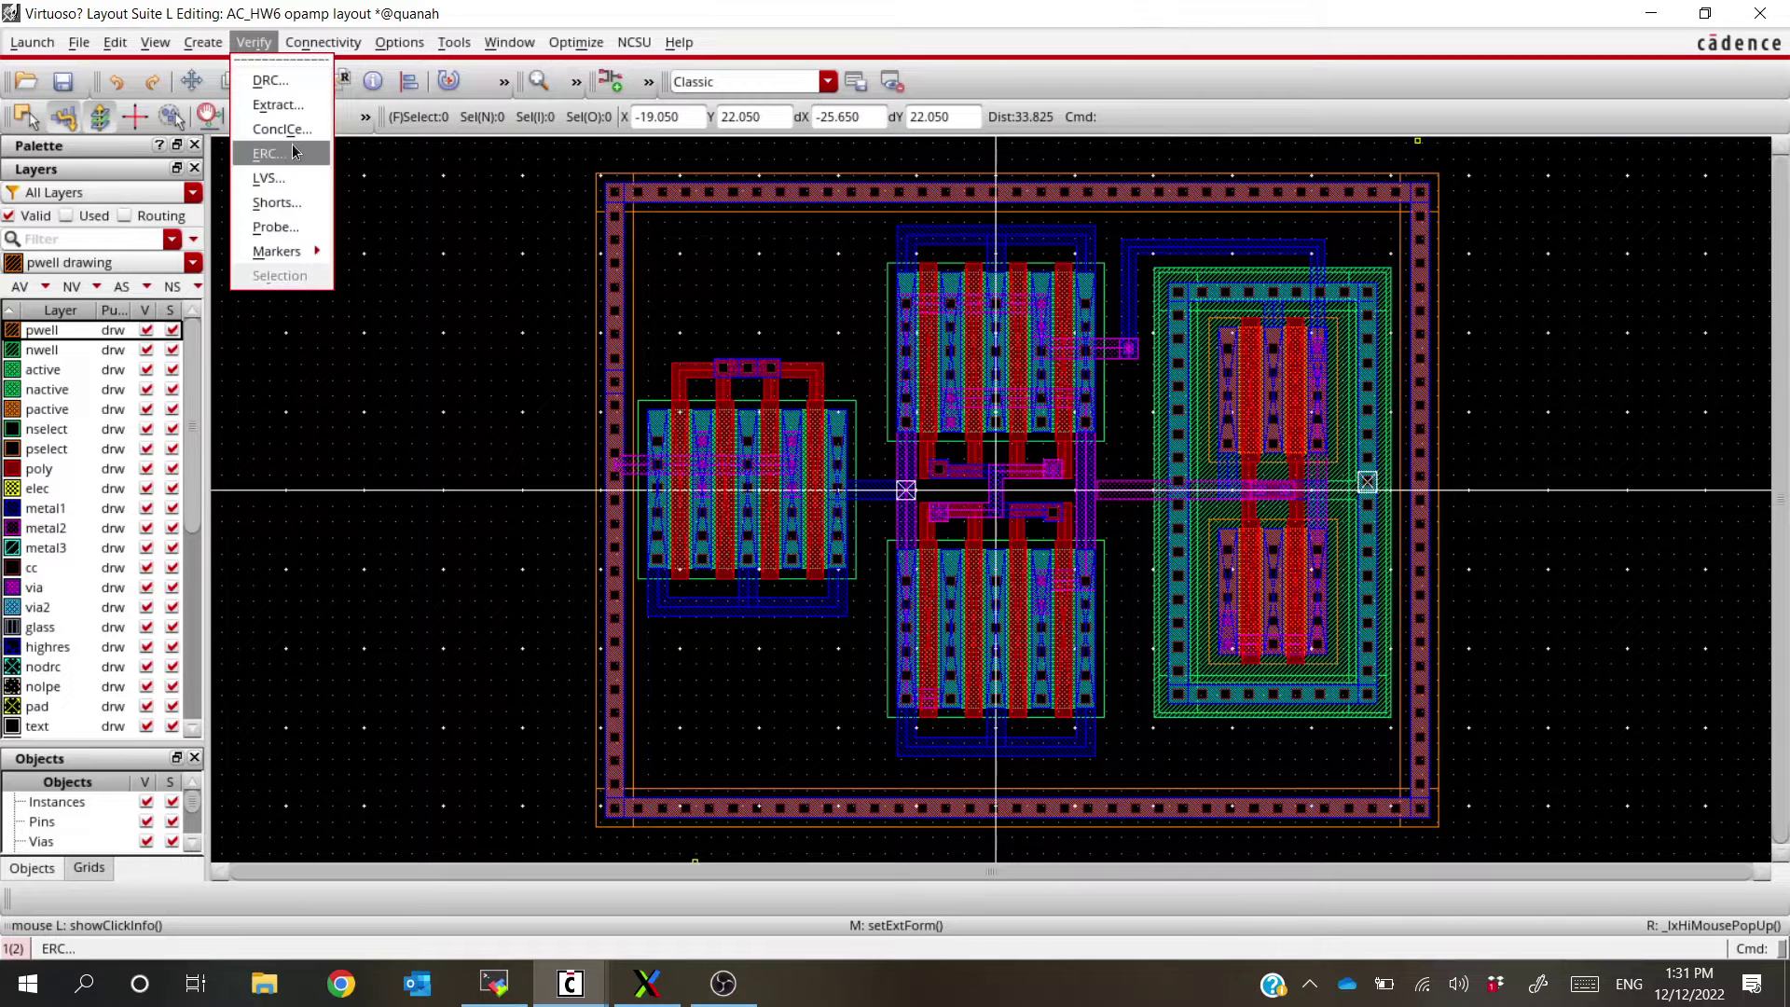
click(253, 43)
click(254, 43)
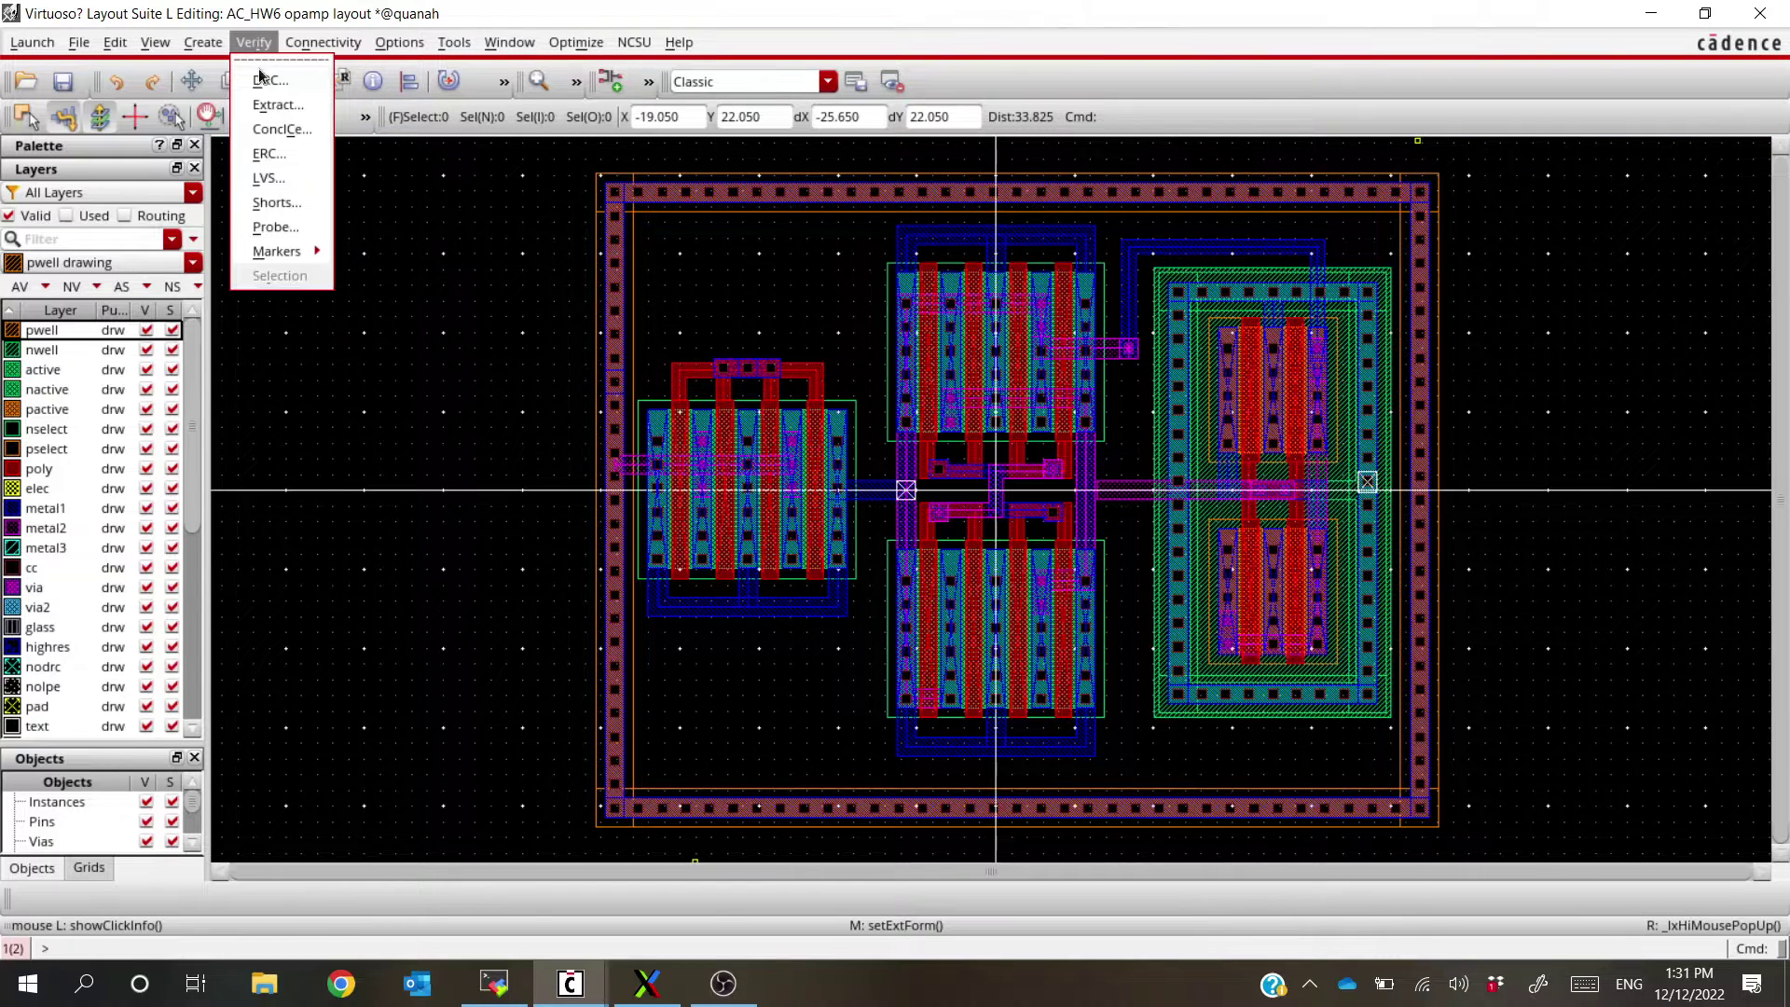
mouse_move(278, 251)
click(385, 342)
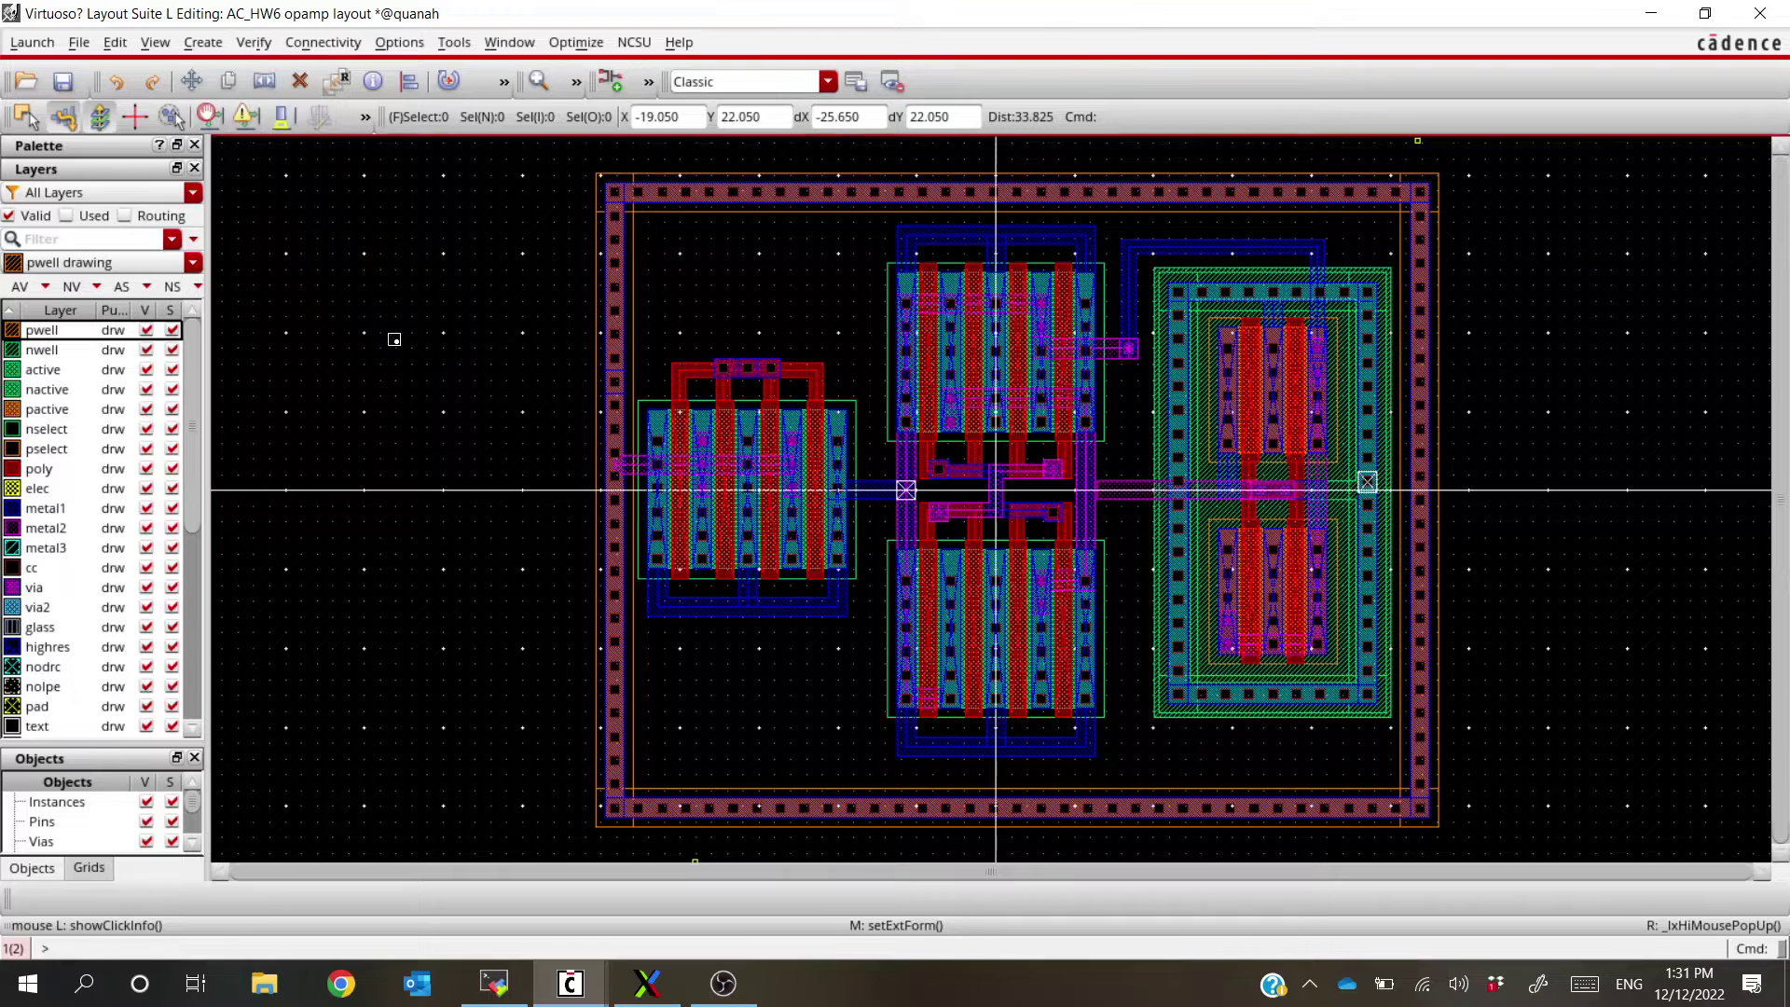
click(636, 601)
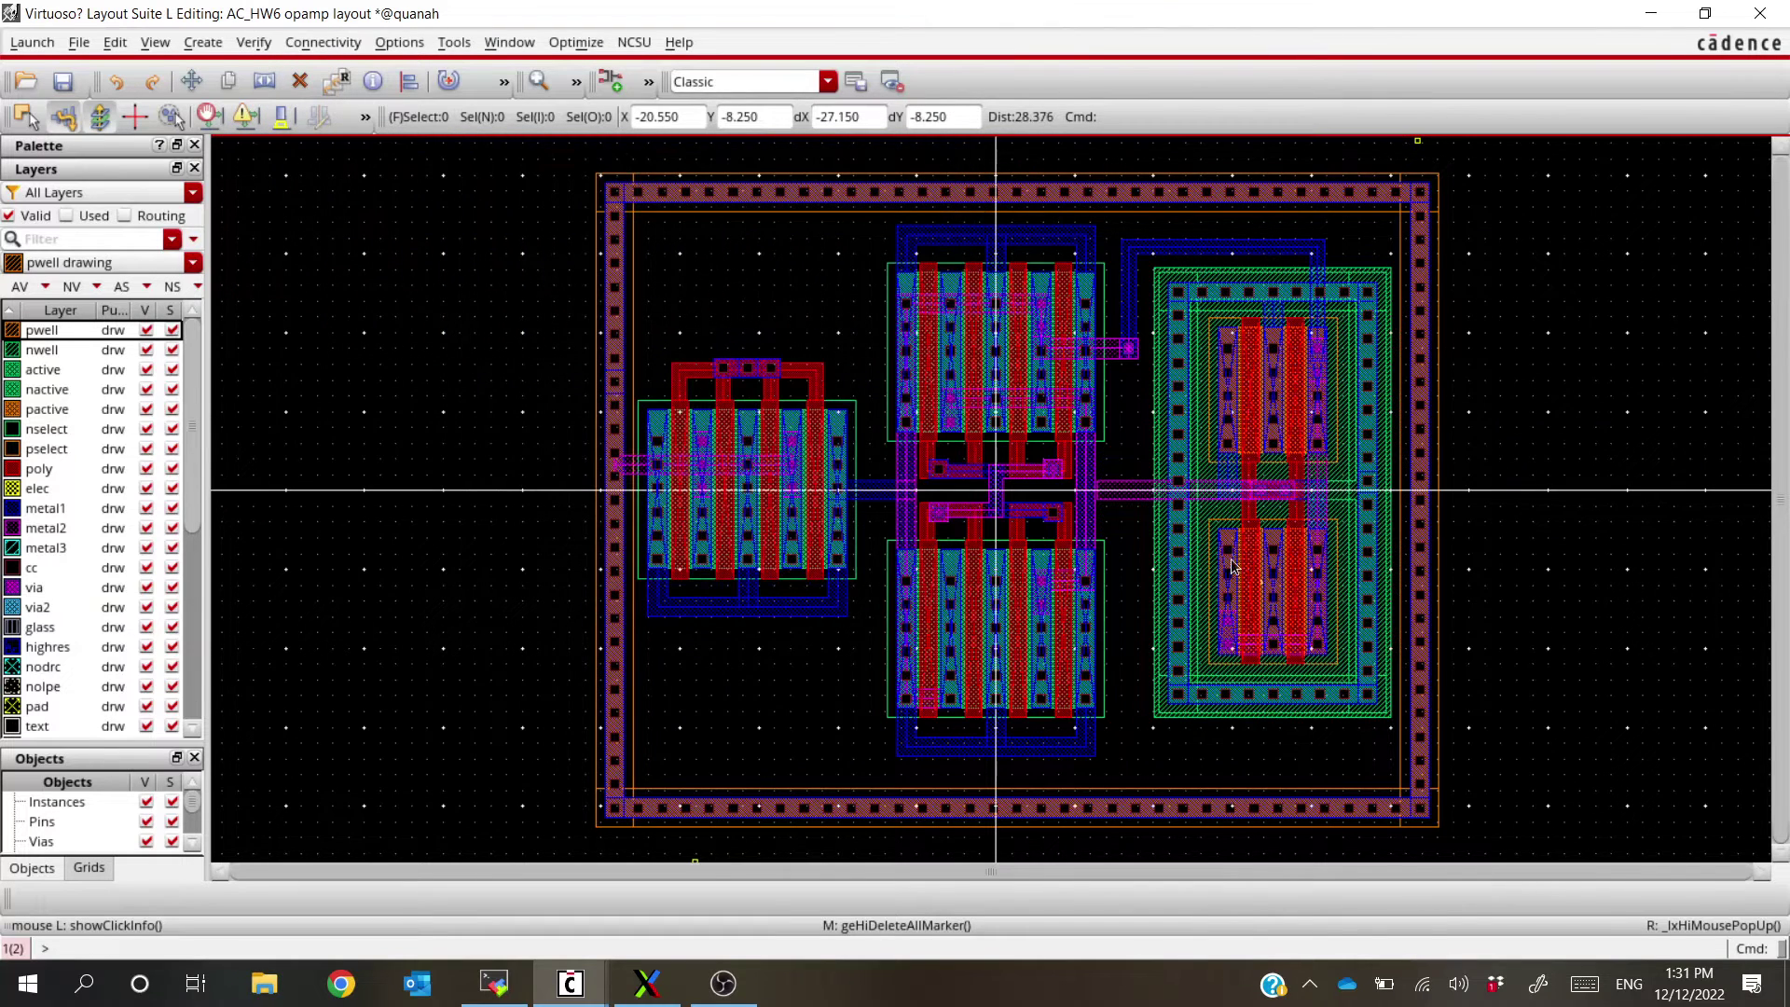
Run LVS comparing the AC_HW6 opamp schematic view with the extracted view, saving the layout when asked
click(253, 43)
click(270, 178)
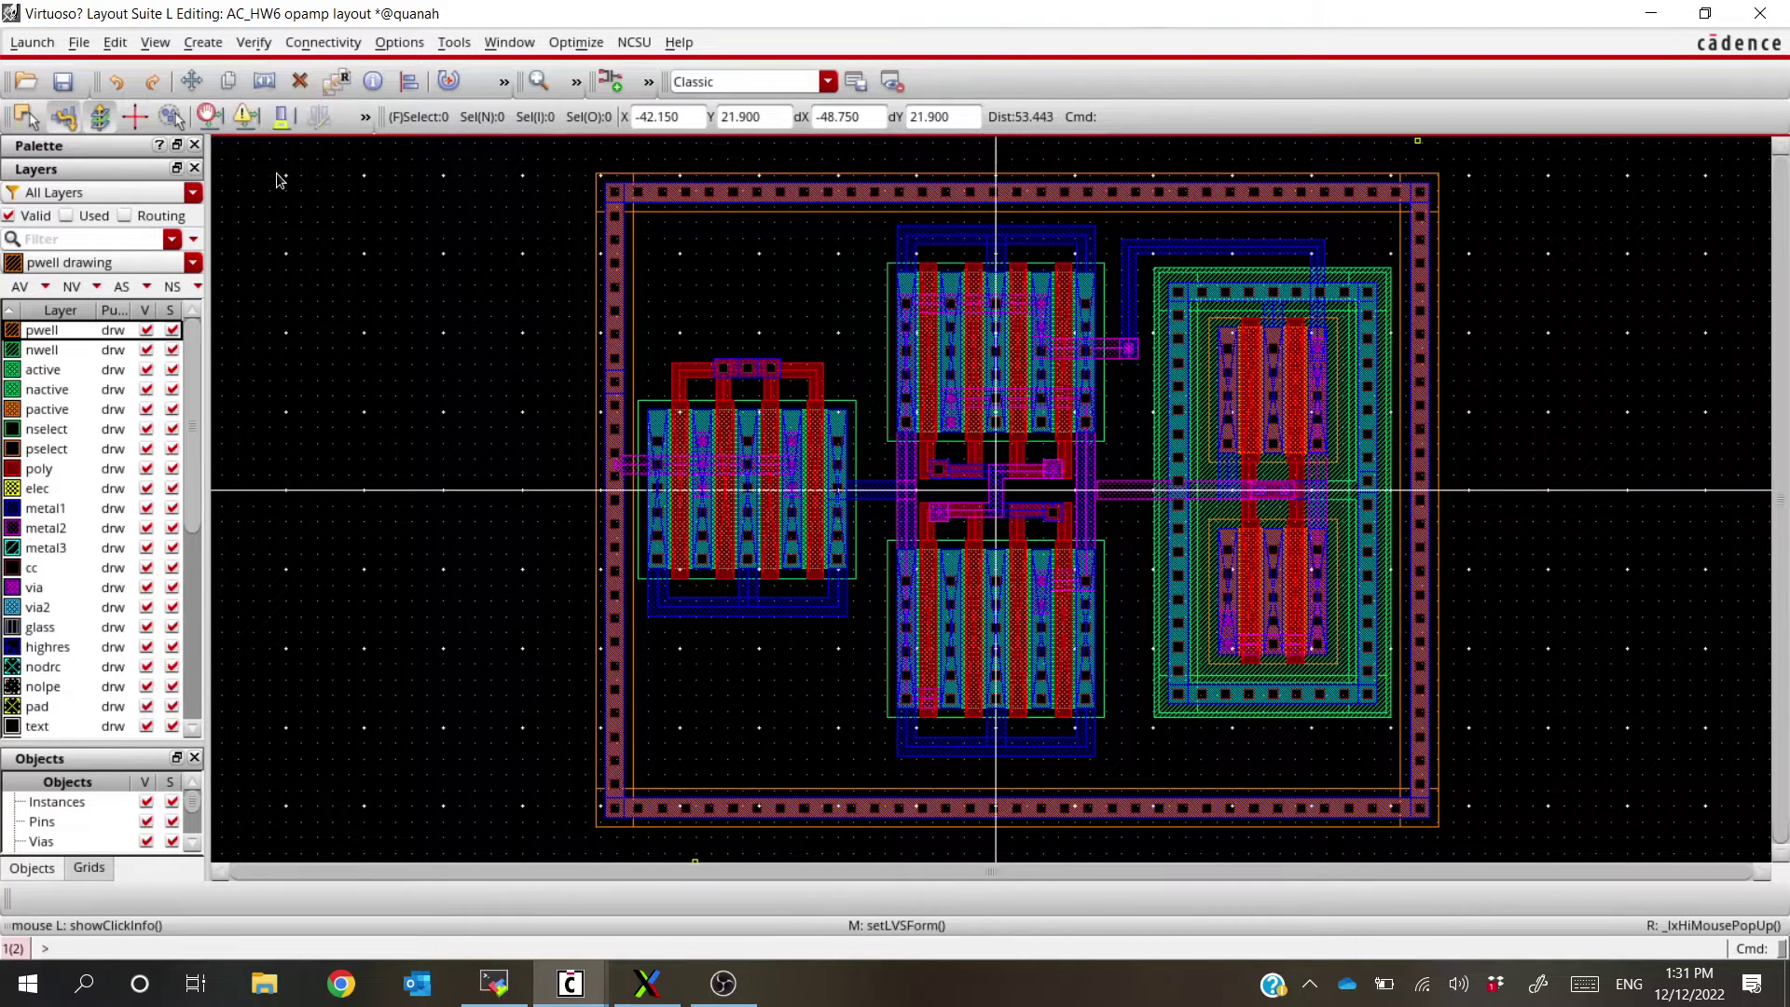
key(alt+Tab)
key(alt+Tab)
key(alt+Tab)
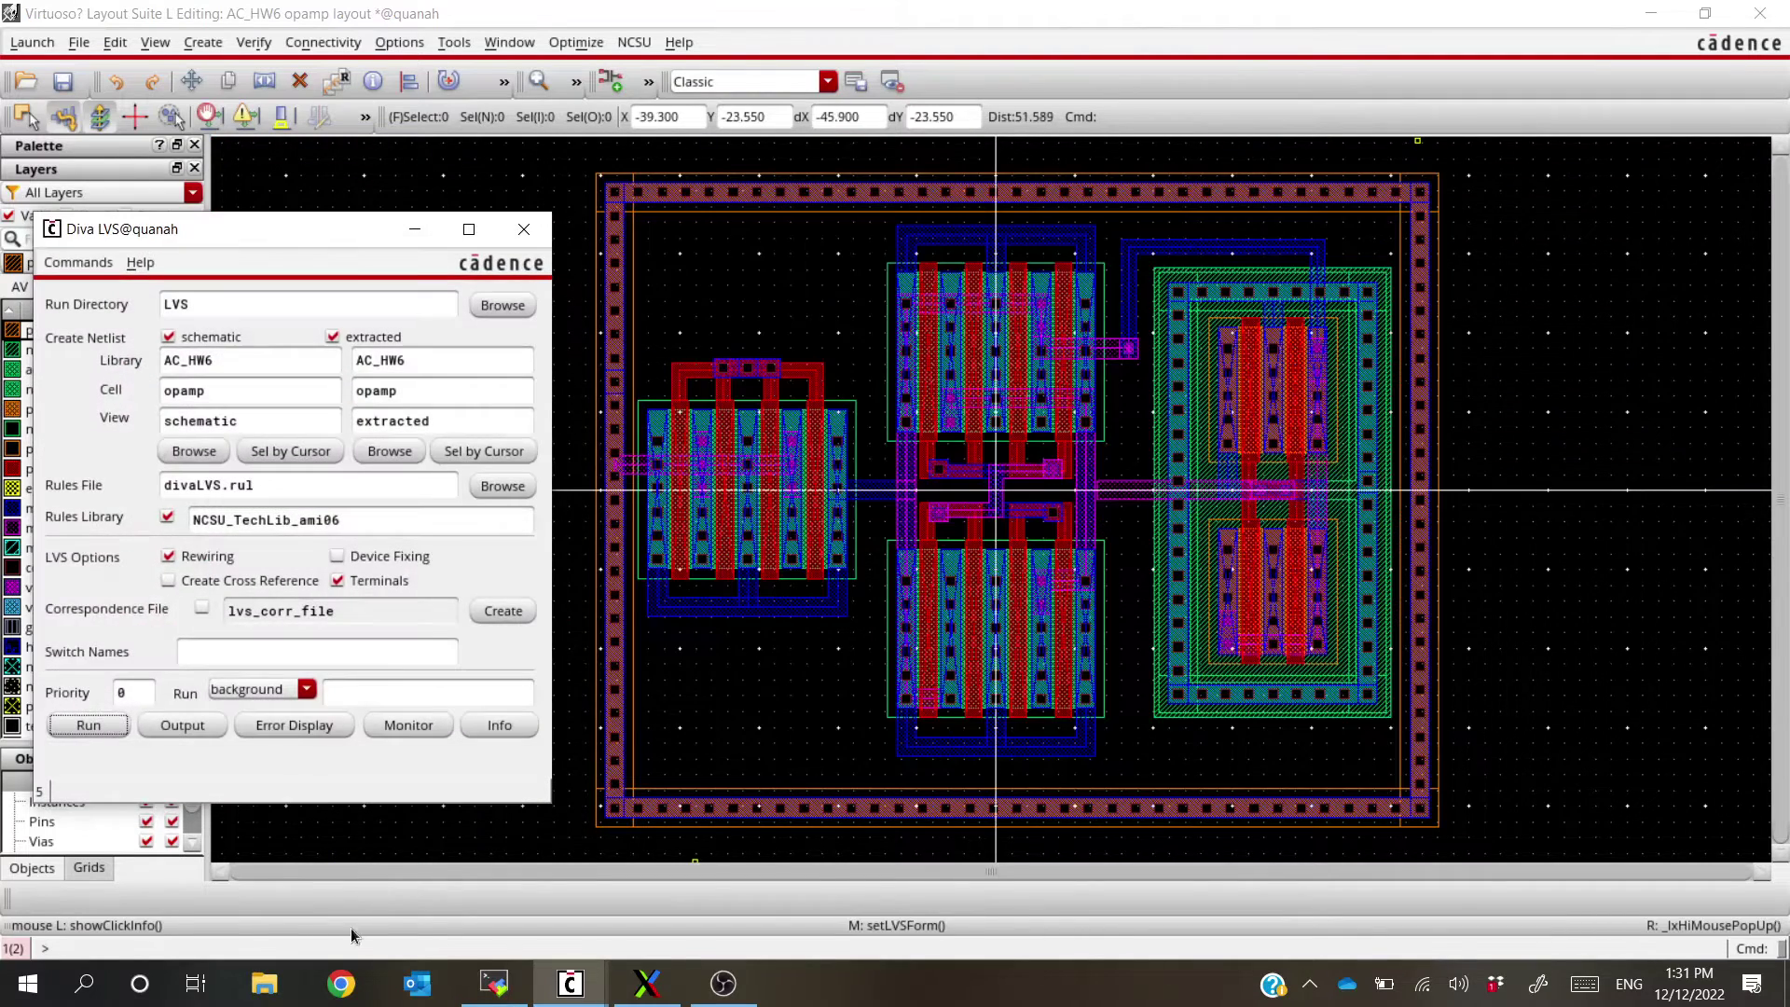
click(103, 729)
key(Return)
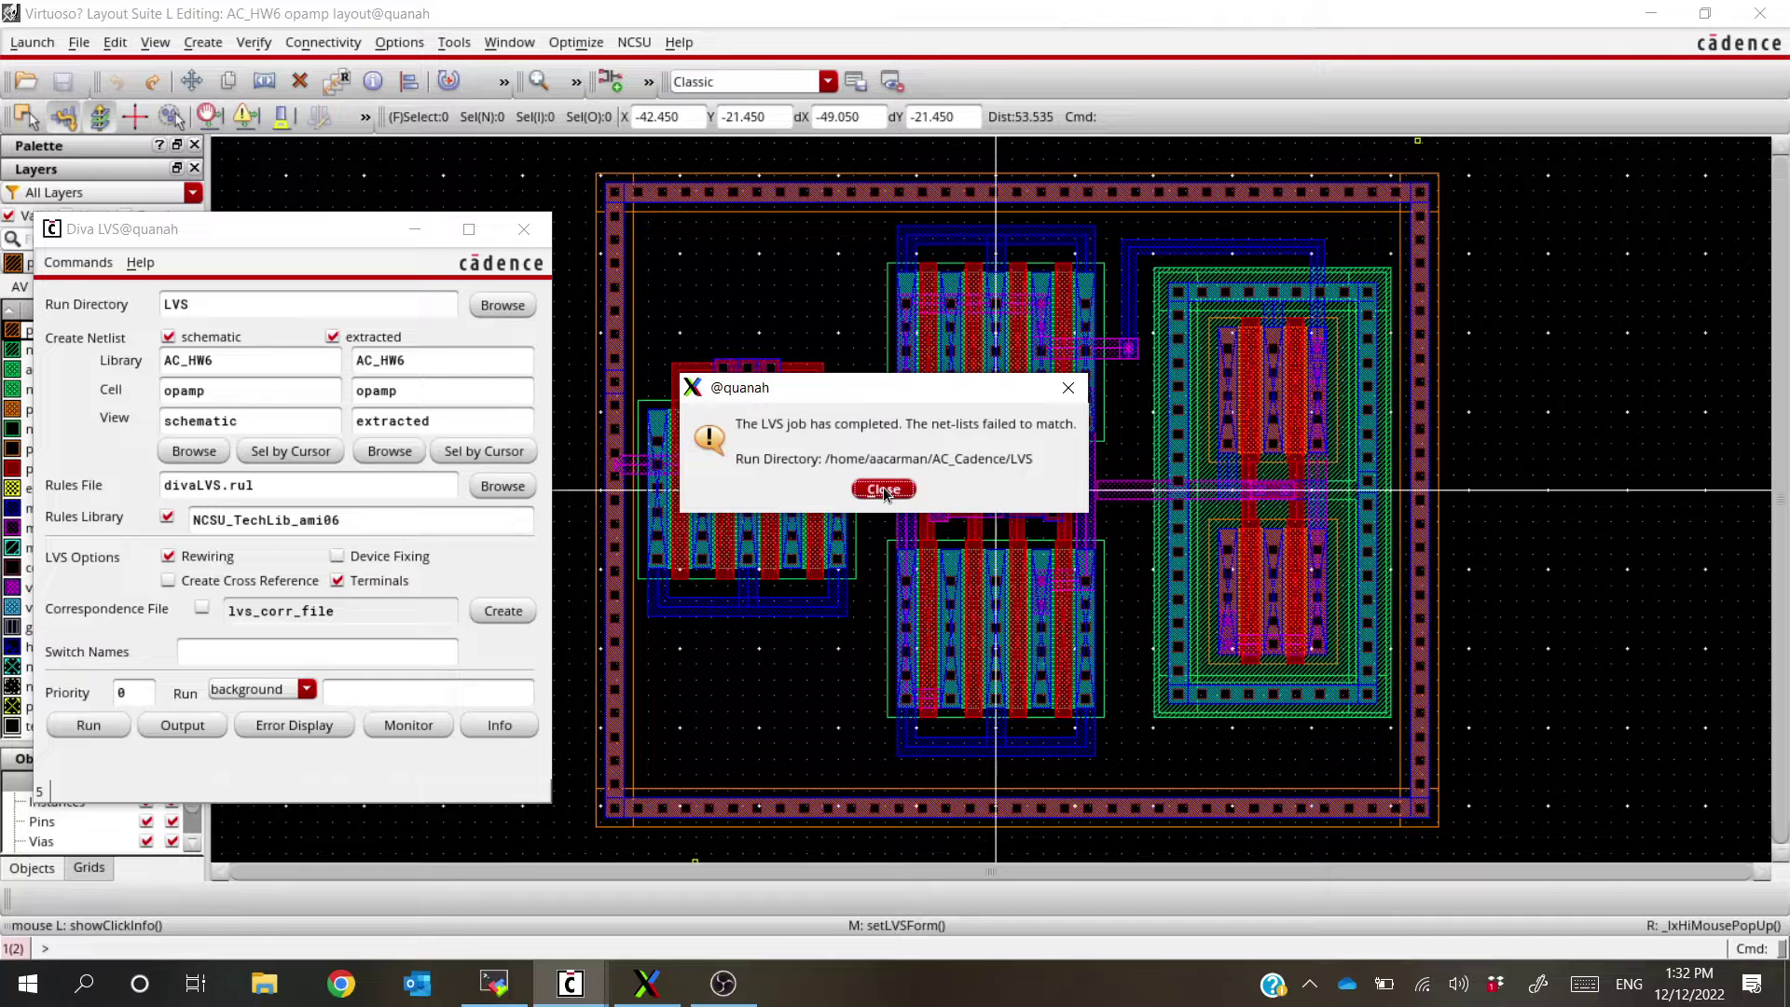
Dismiss the LVS completion message and open the LVS output report to skim its summaries
click(181, 701)
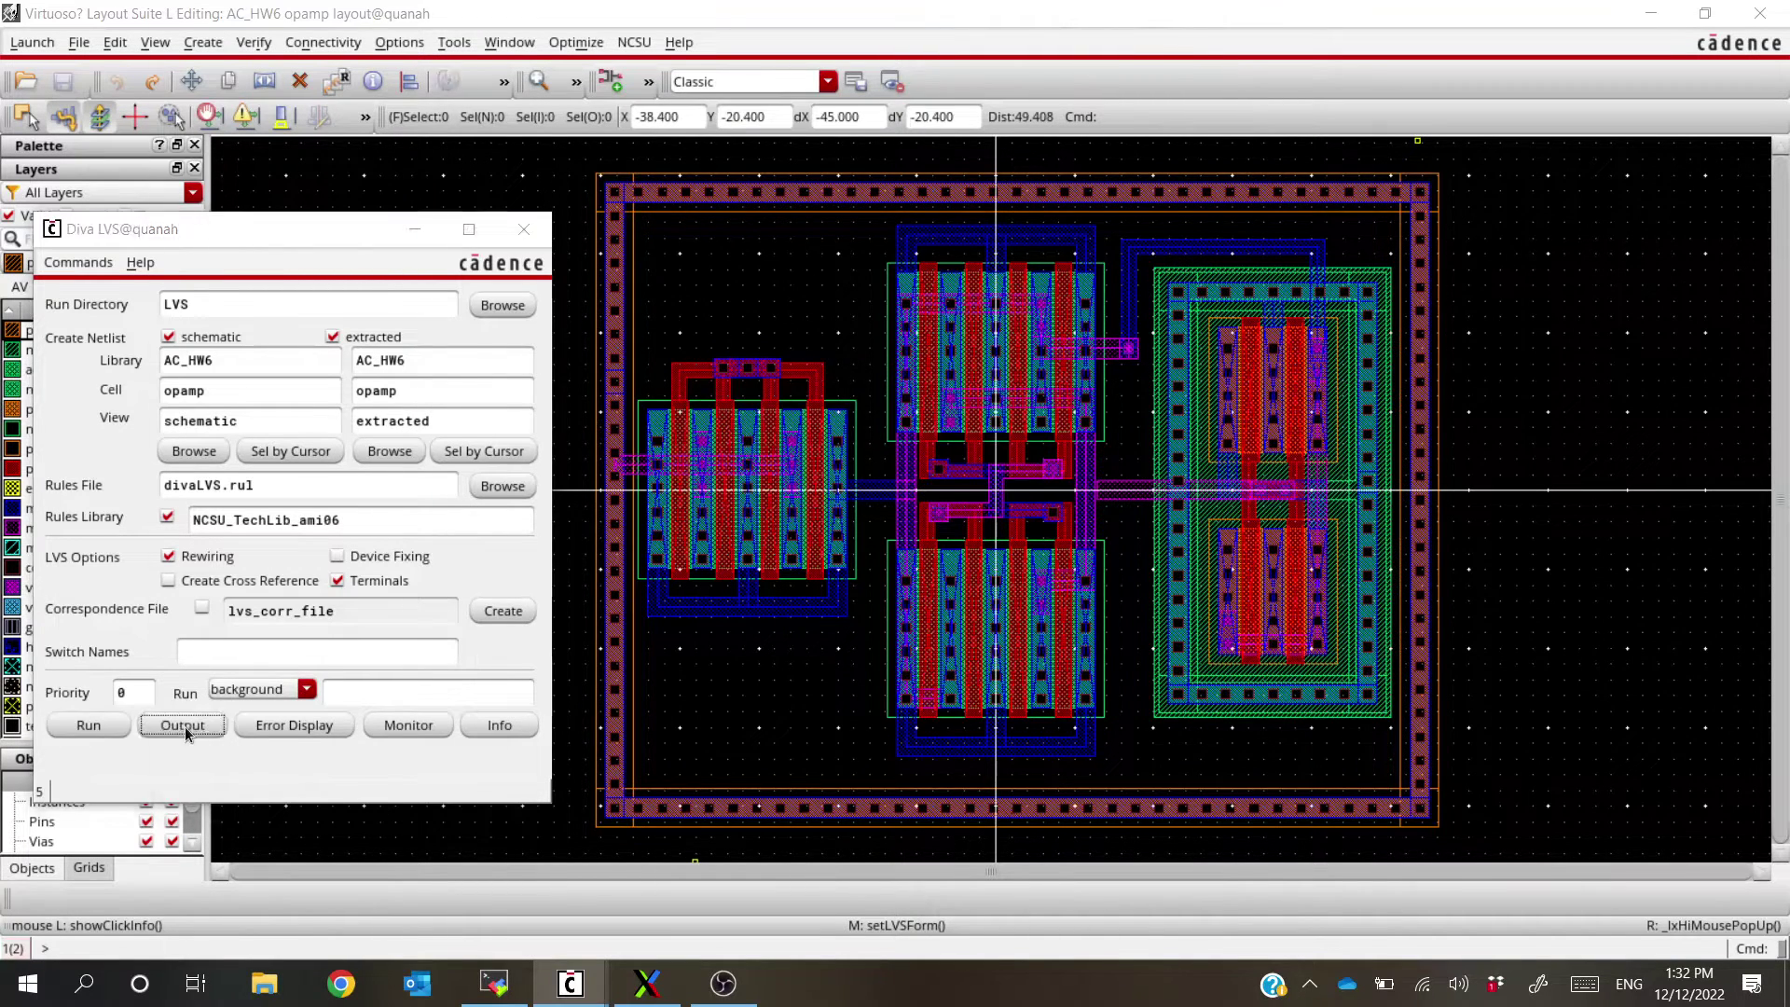
click(182, 725)
drag(604, 26, 828, 58)
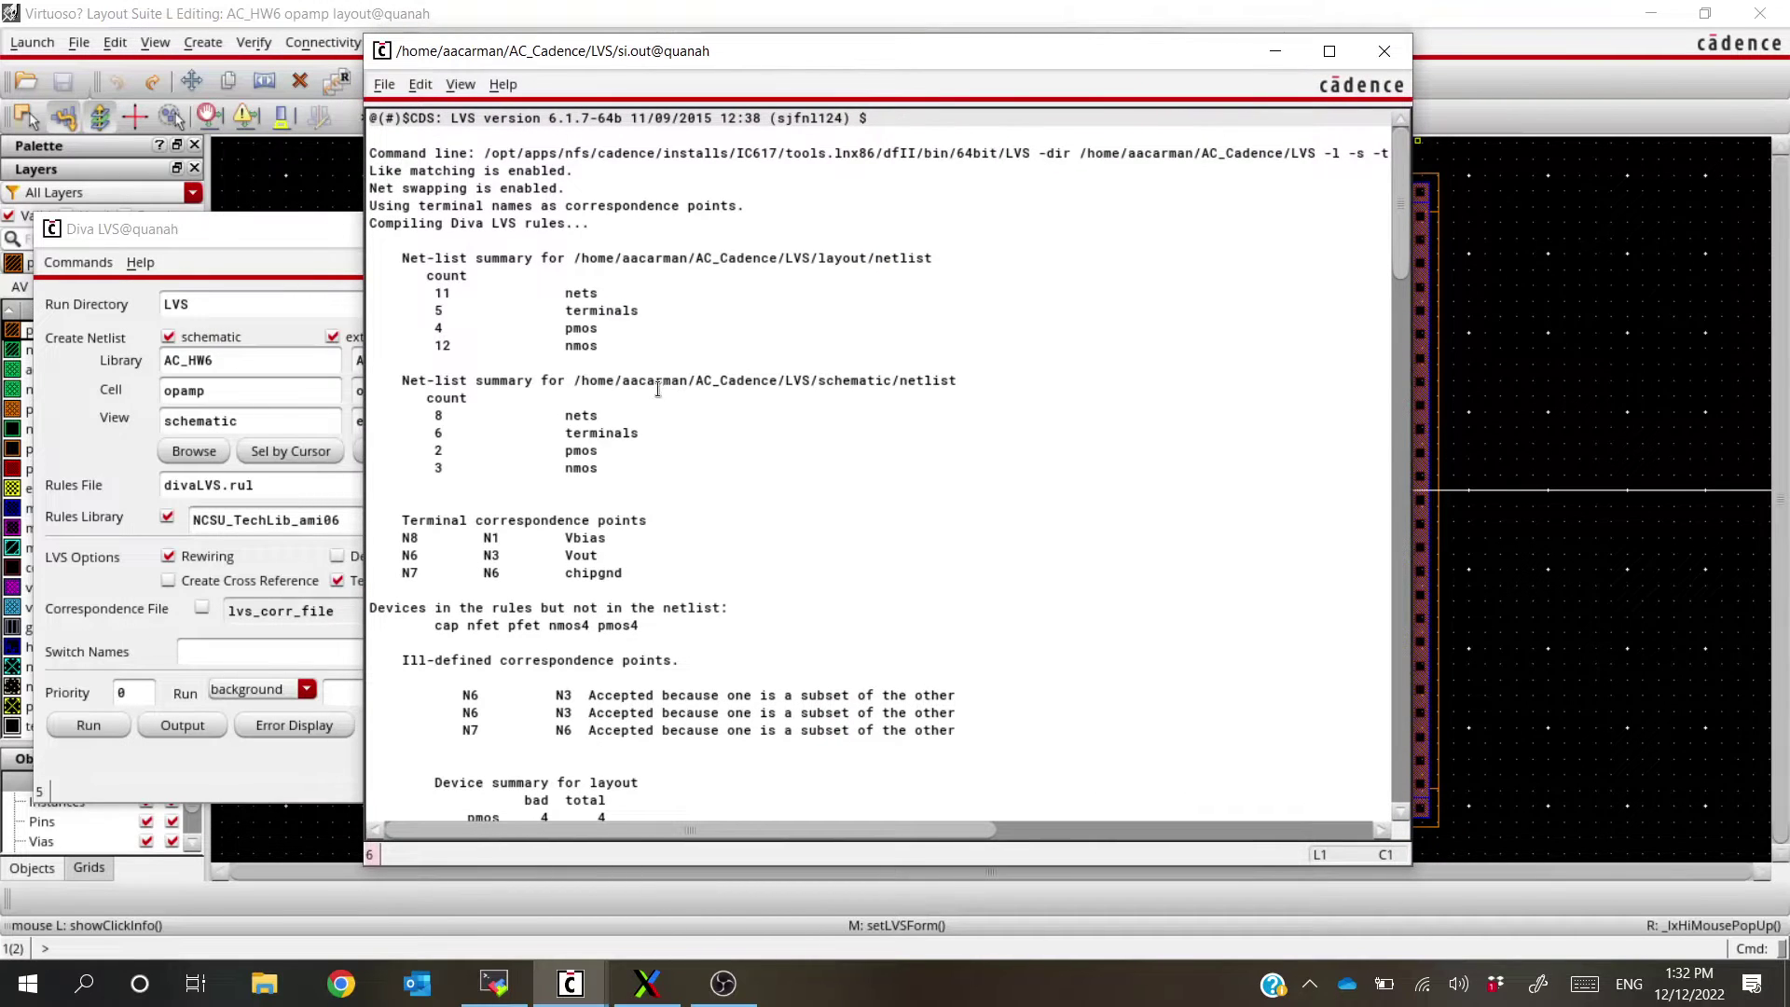
scroll(656, 390, down, 4)
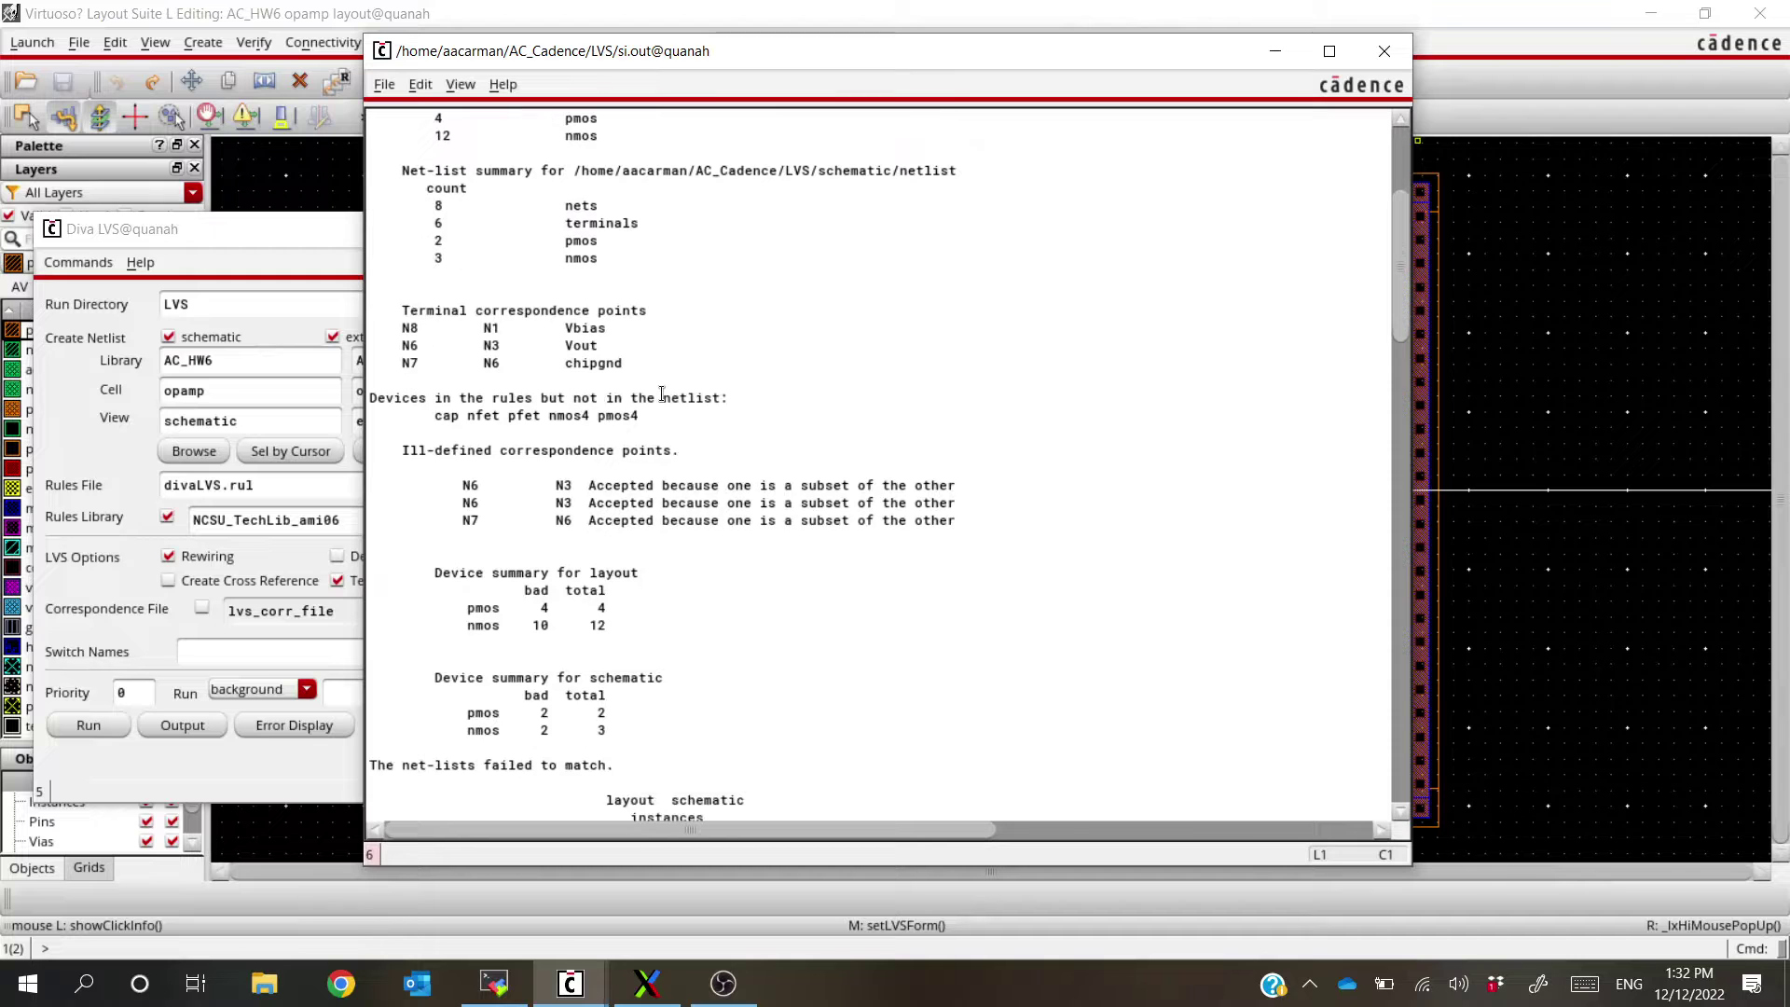
scroll(644, 658, up, 4)
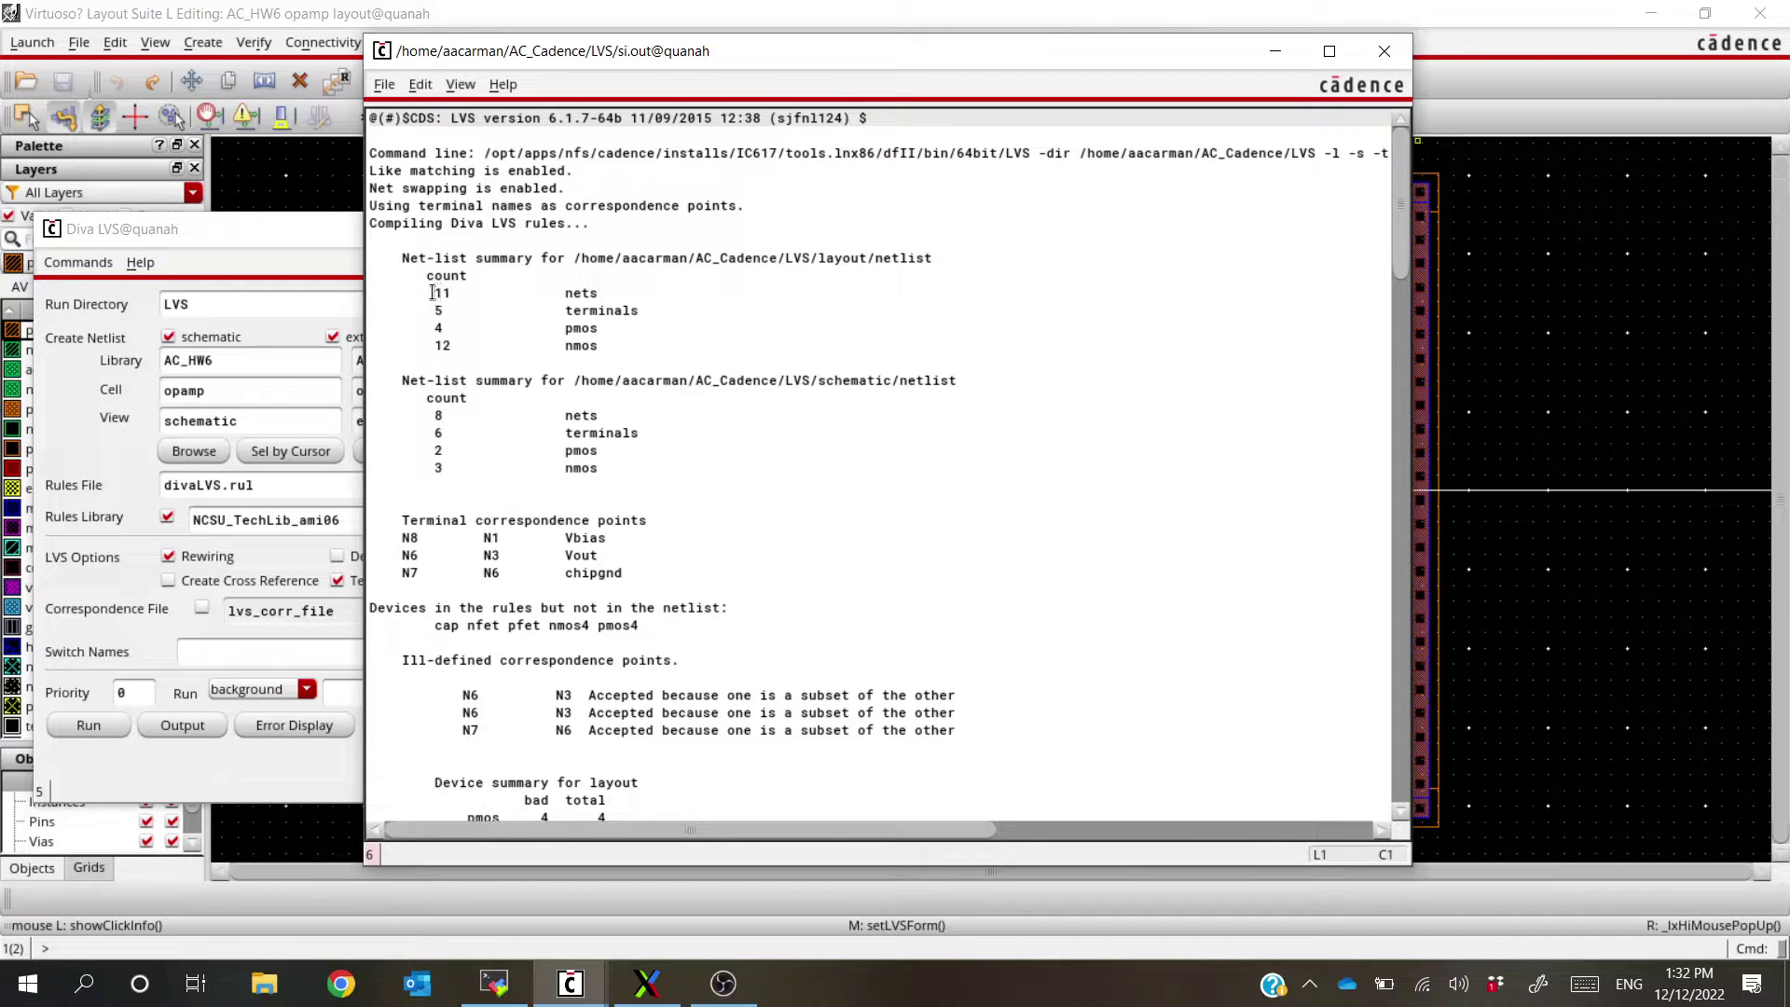
Compare the net, terminal, pmos and nmos counts between the layout and schematic net-list summaries
drag(428, 293, 553, 289)
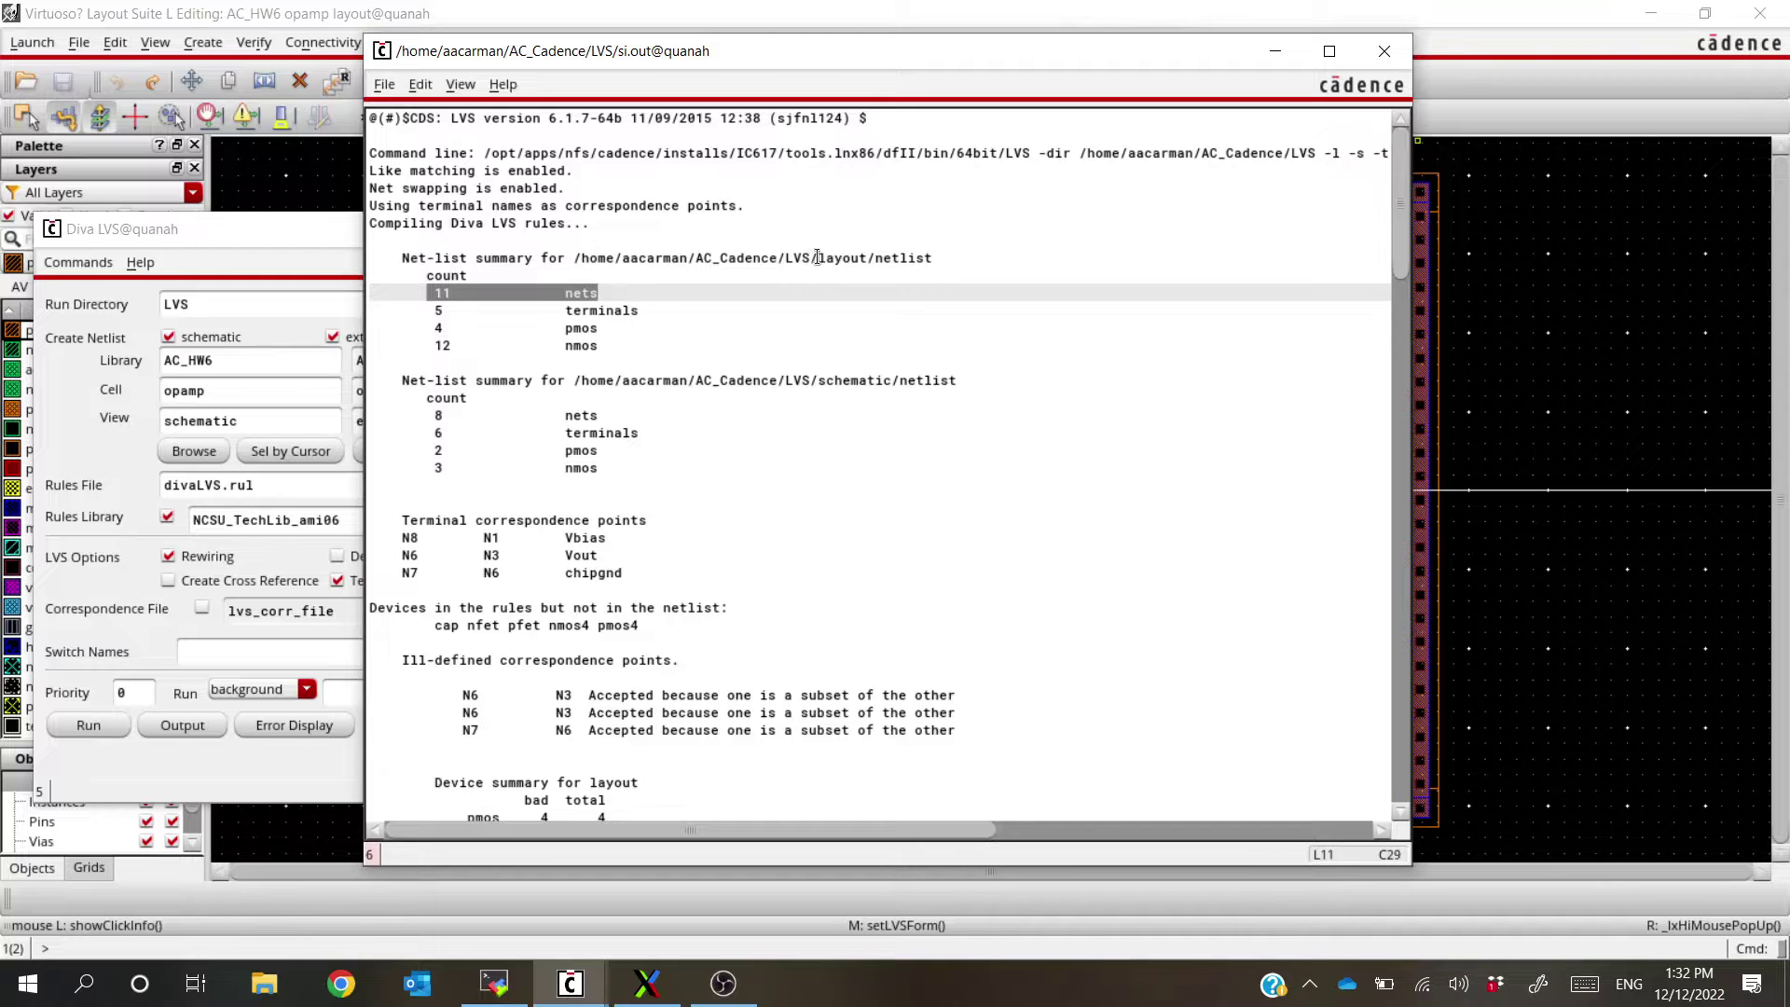
drag(813, 259, 896, 258)
drag(429, 414, 600, 416)
click(600, 416)
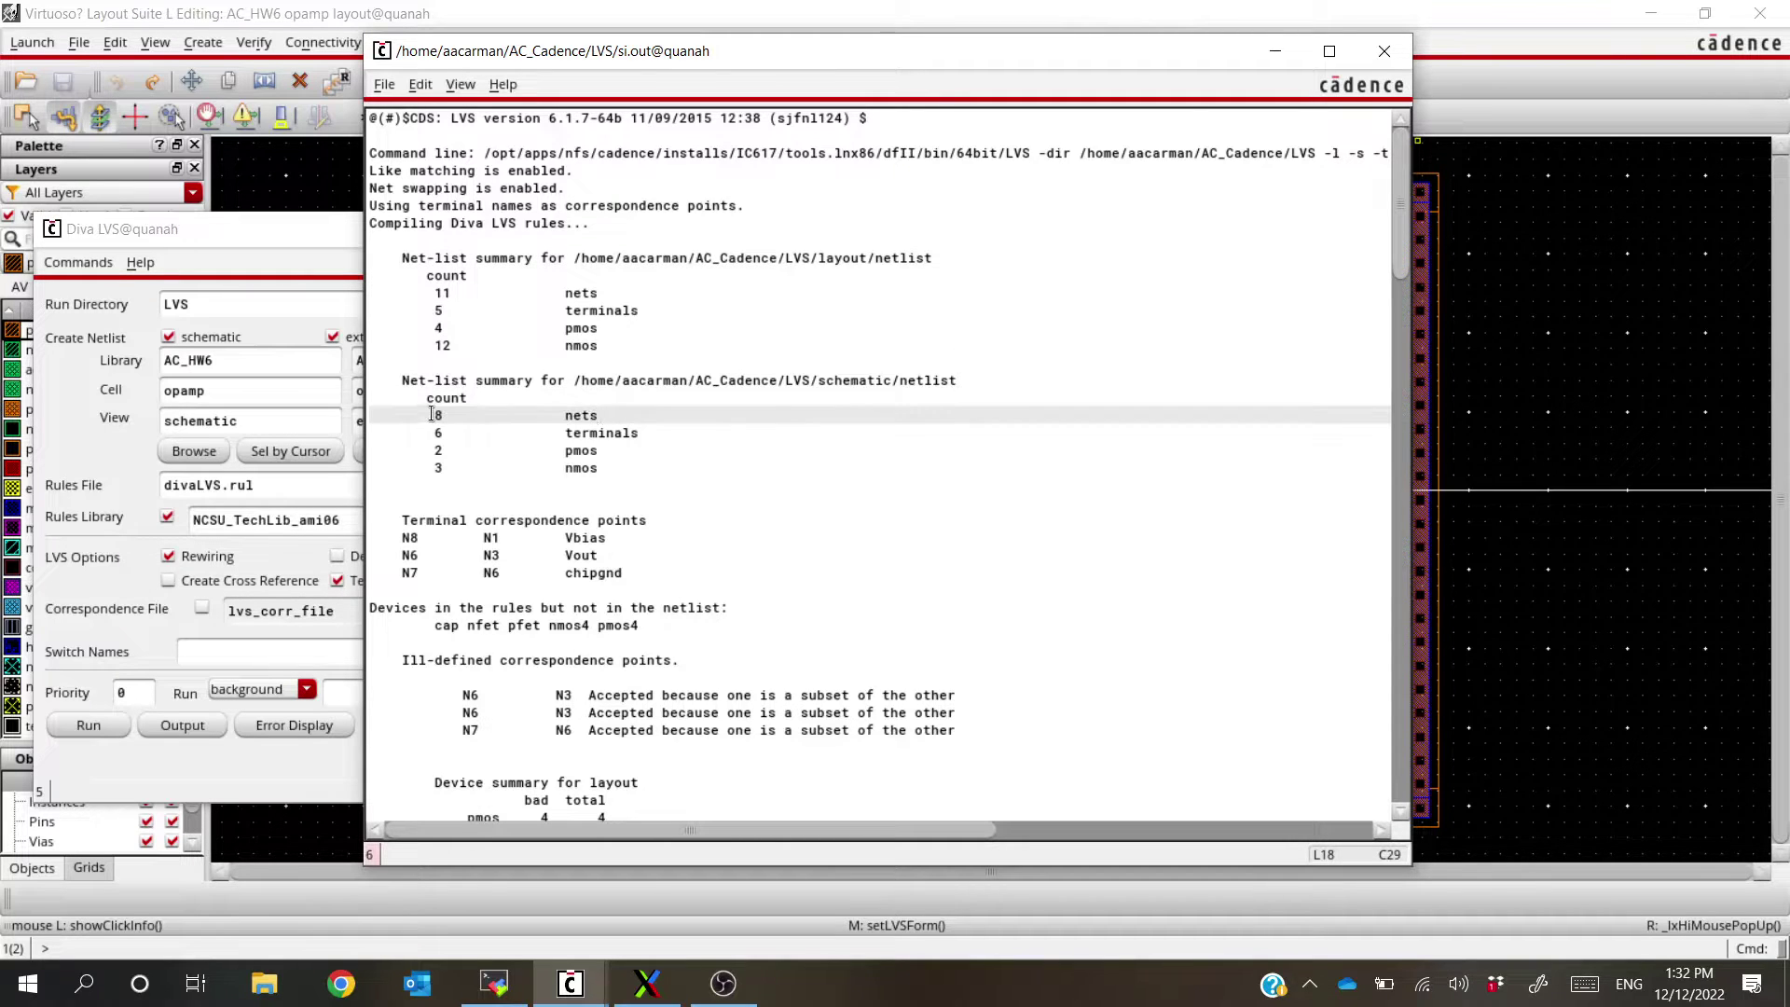
drag(428, 292, 602, 295)
drag(434, 414, 617, 406)
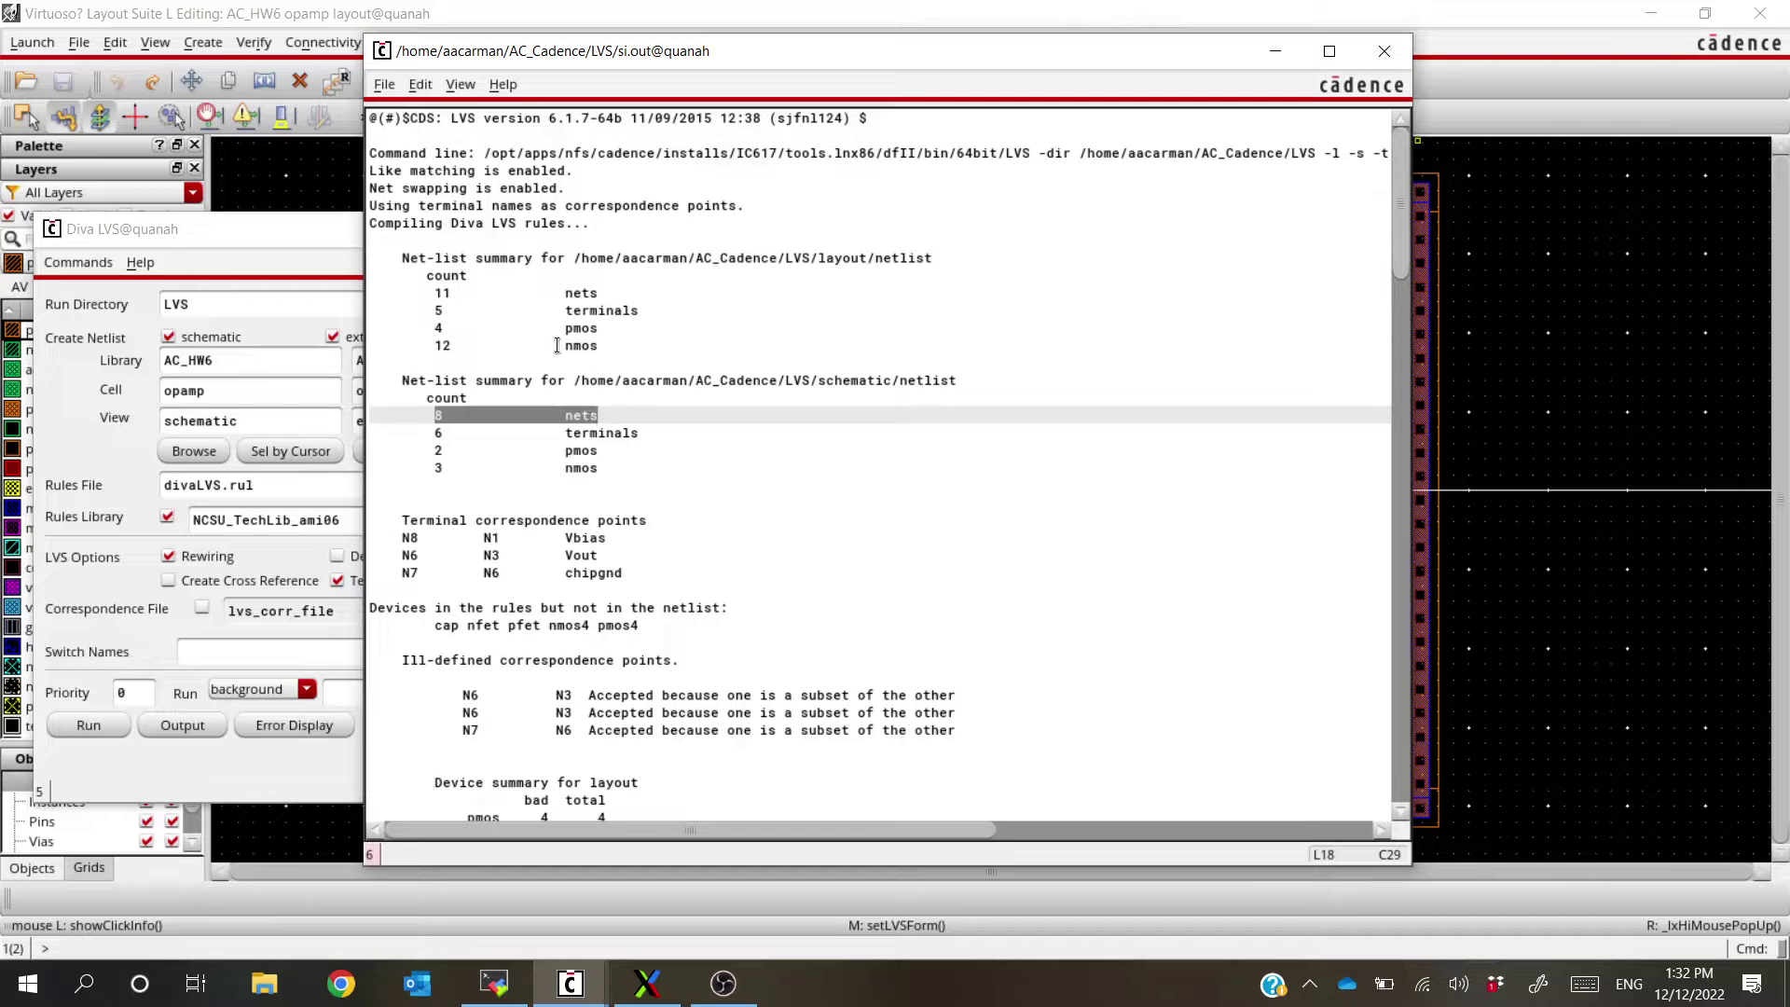
drag(436, 310, 703, 310)
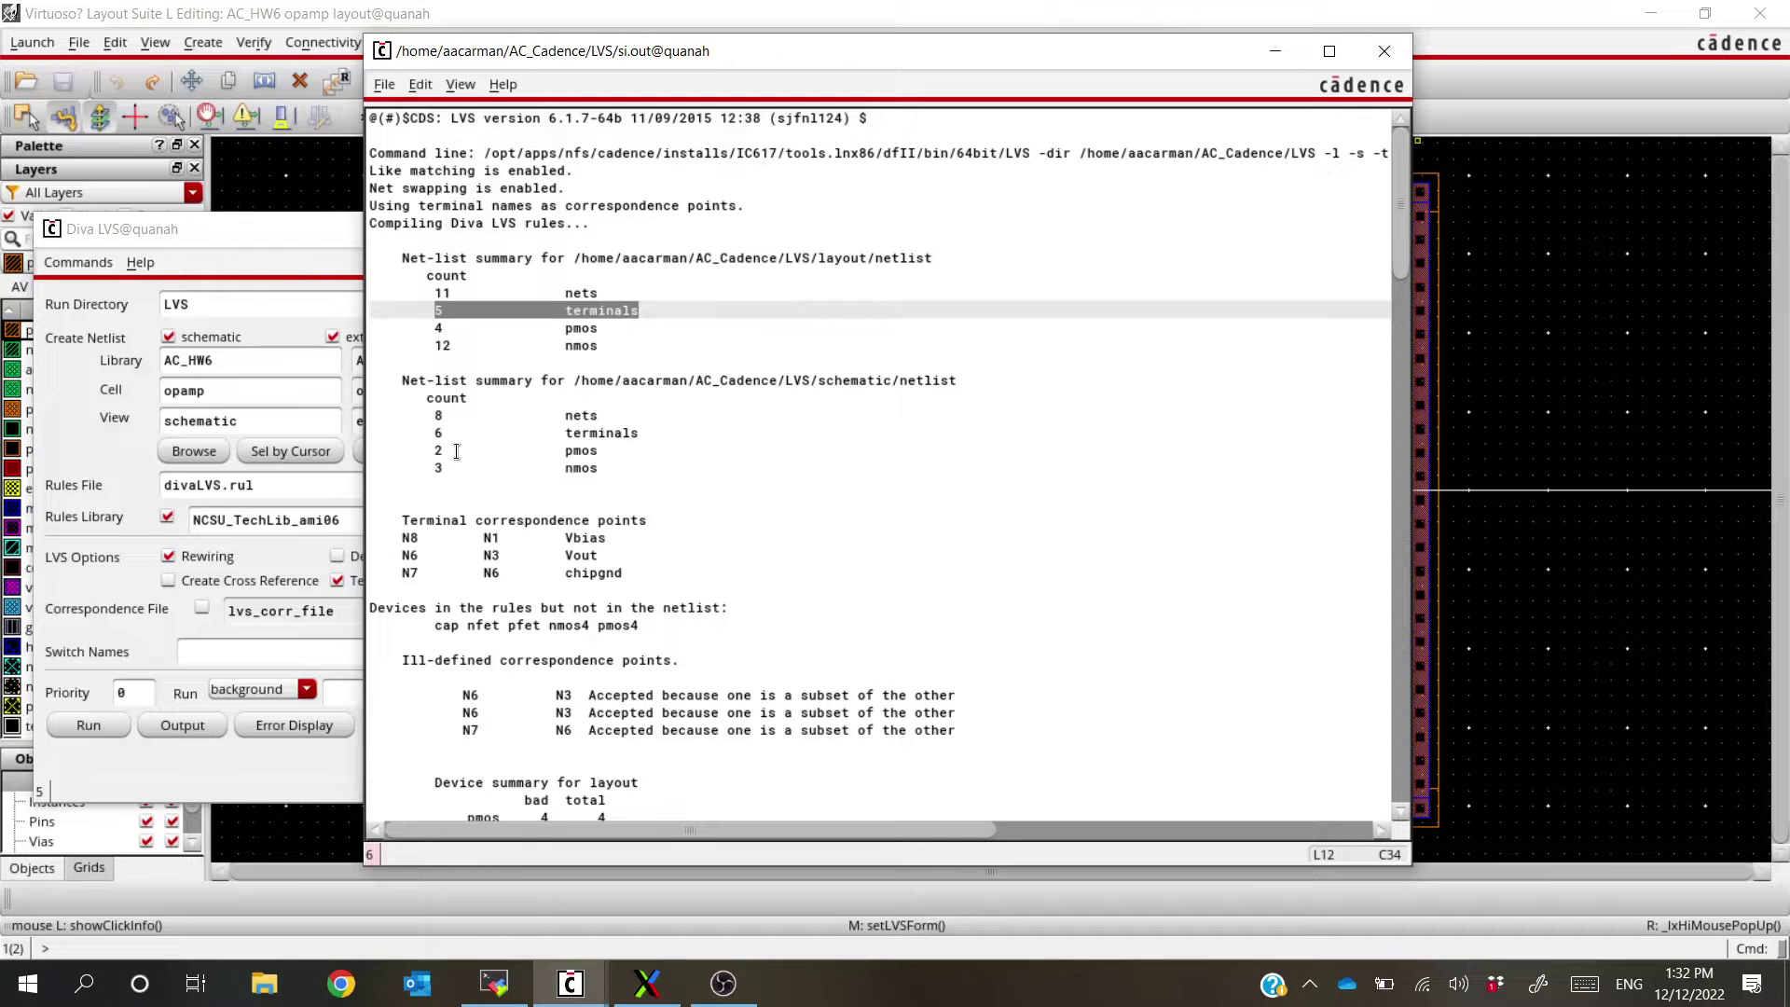
drag(436, 432, 683, 425)
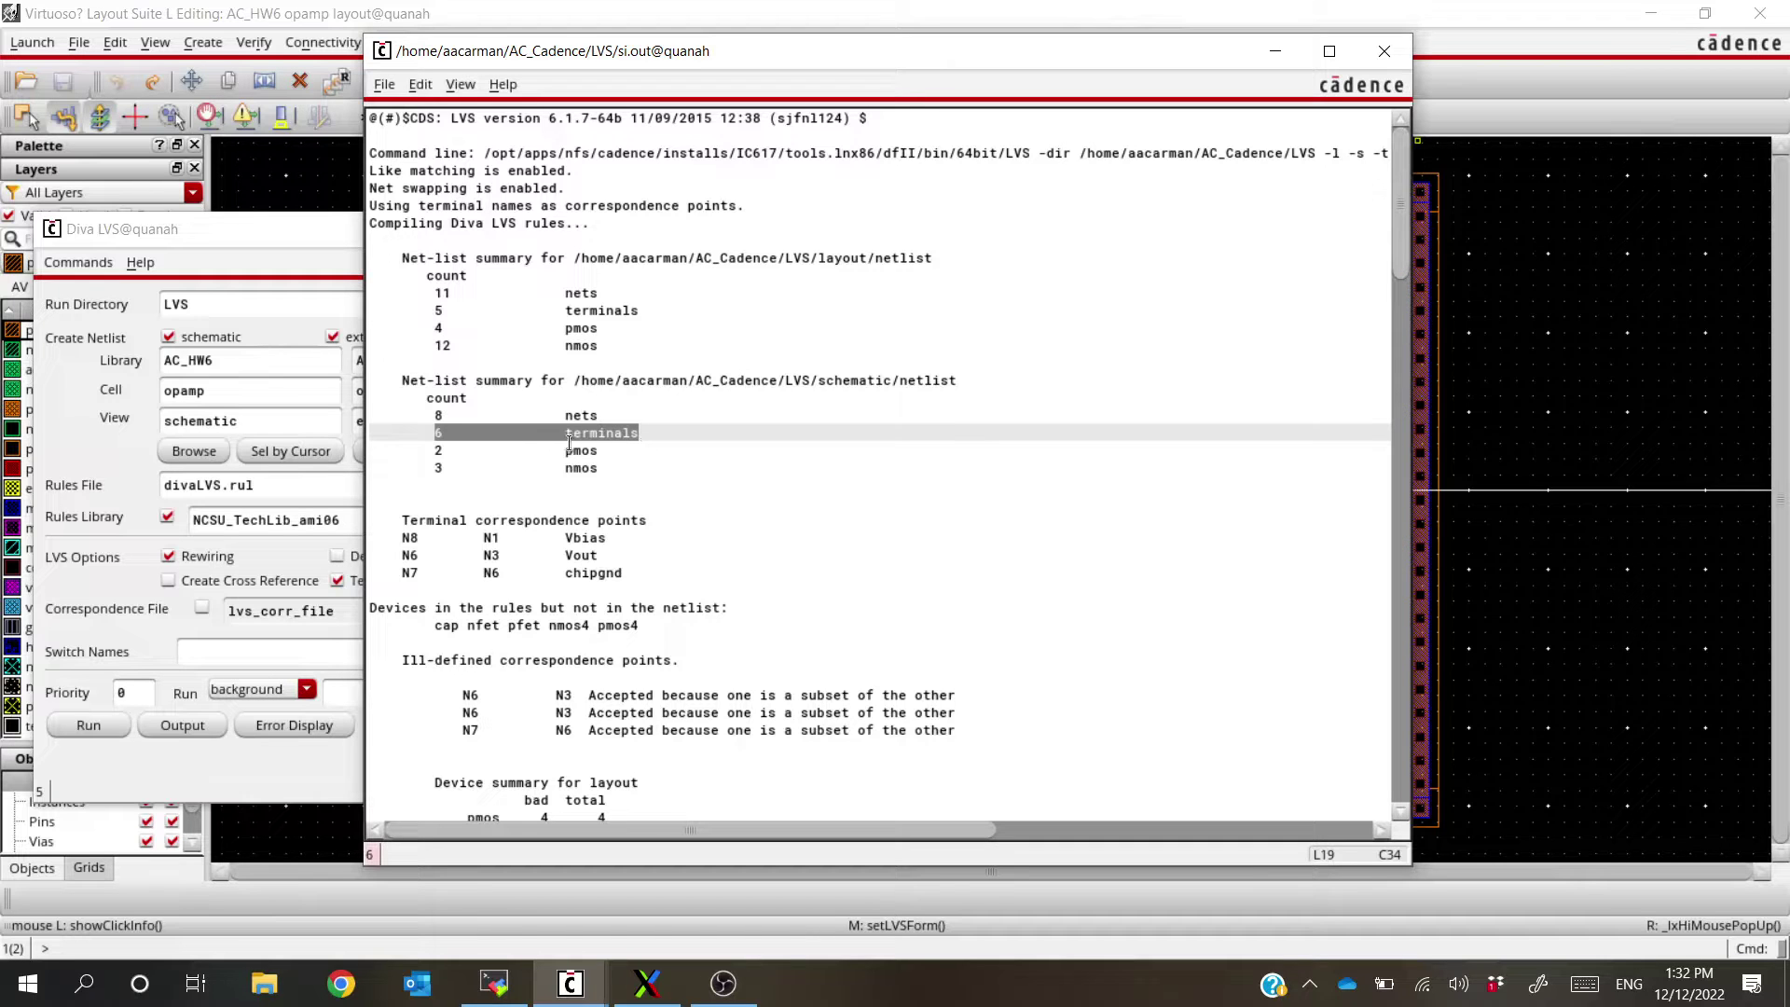
drag(430, 452, 698, 471)
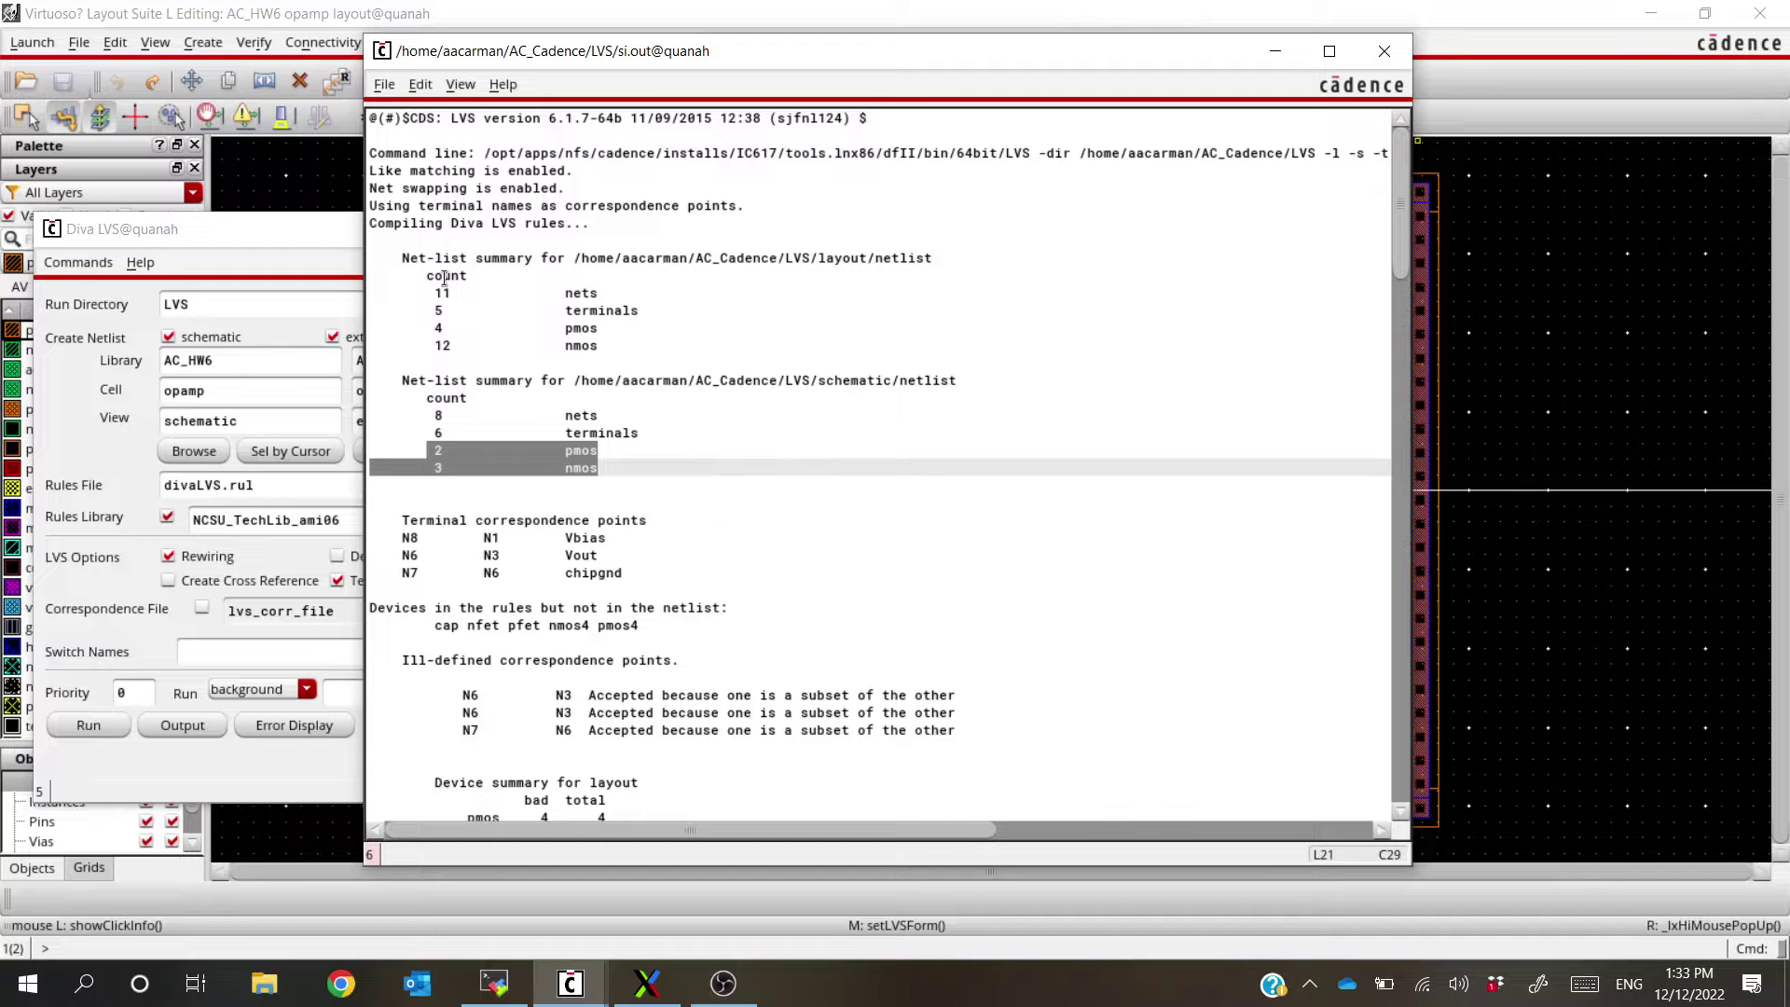
drag(438, 325, 639, 348)
click(639, 348)
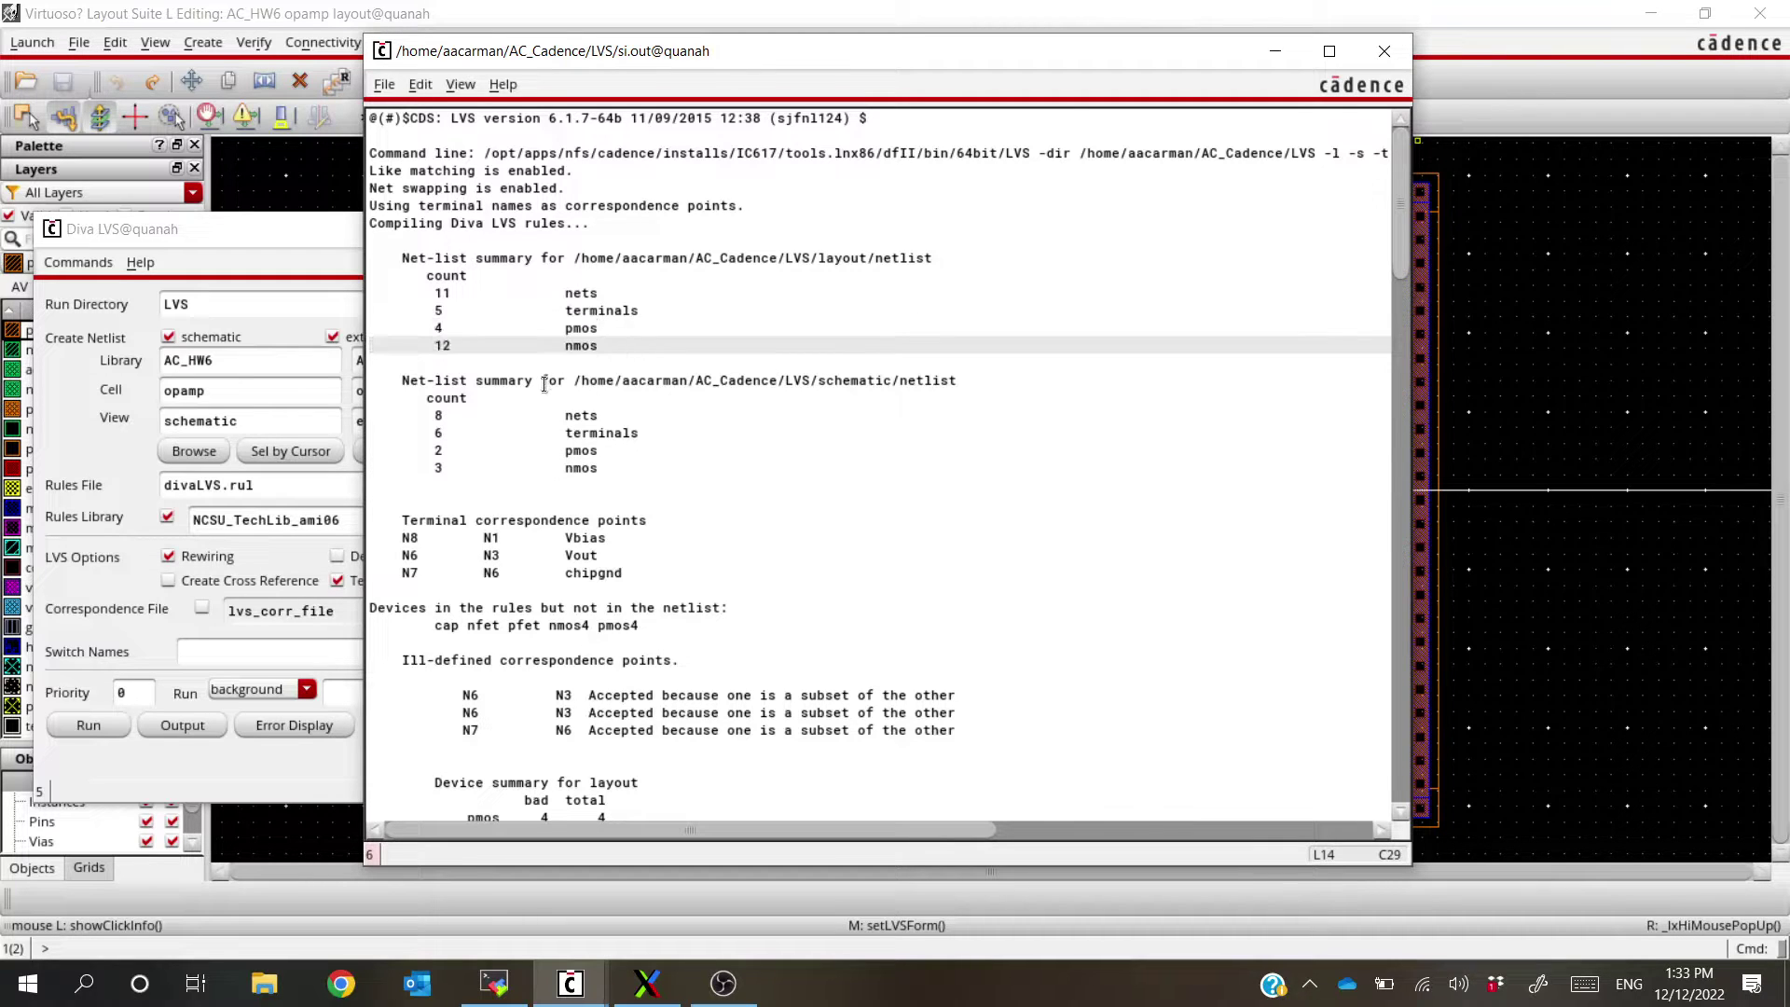
Examine the bad and total device counts for layout and schematic in the report's device summaries
scroll(545, 384, down, 4)
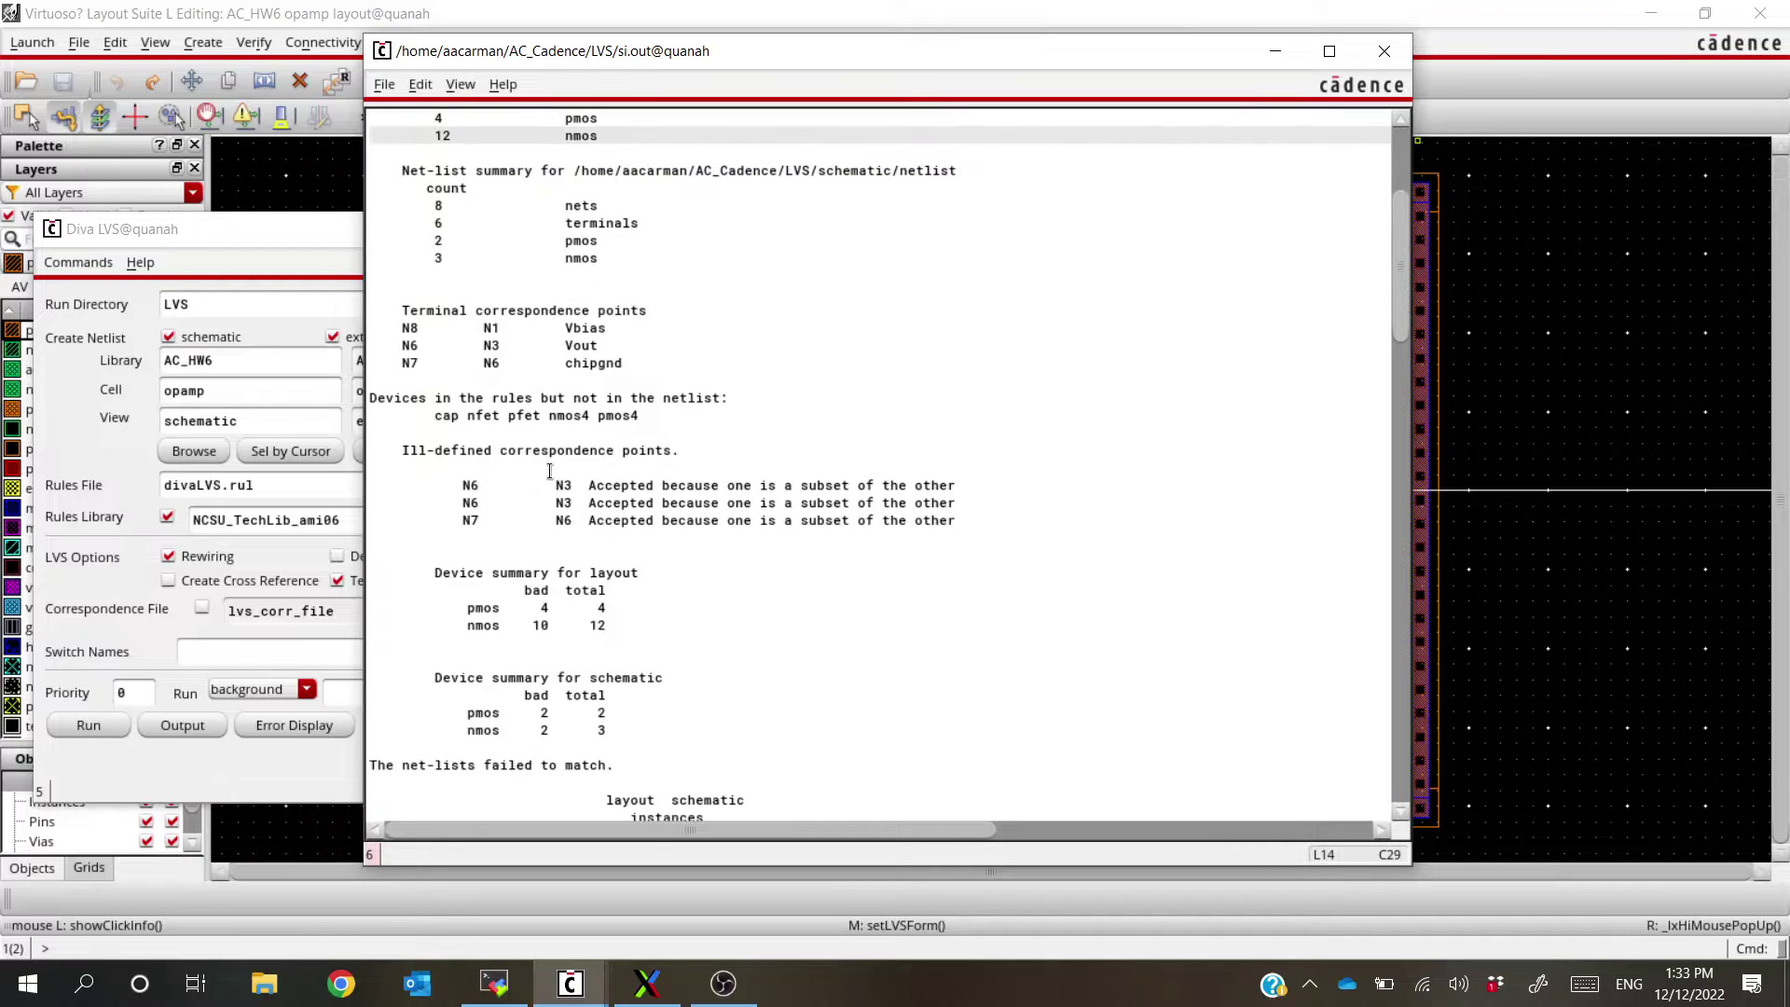
drag(653, 692, 366, 691)
mouse_move(461, 538)
mouse_down()
mouse_move(640, 536)
mouse_move(560, 557)
mouse_move(470, 549)
mouse_up()
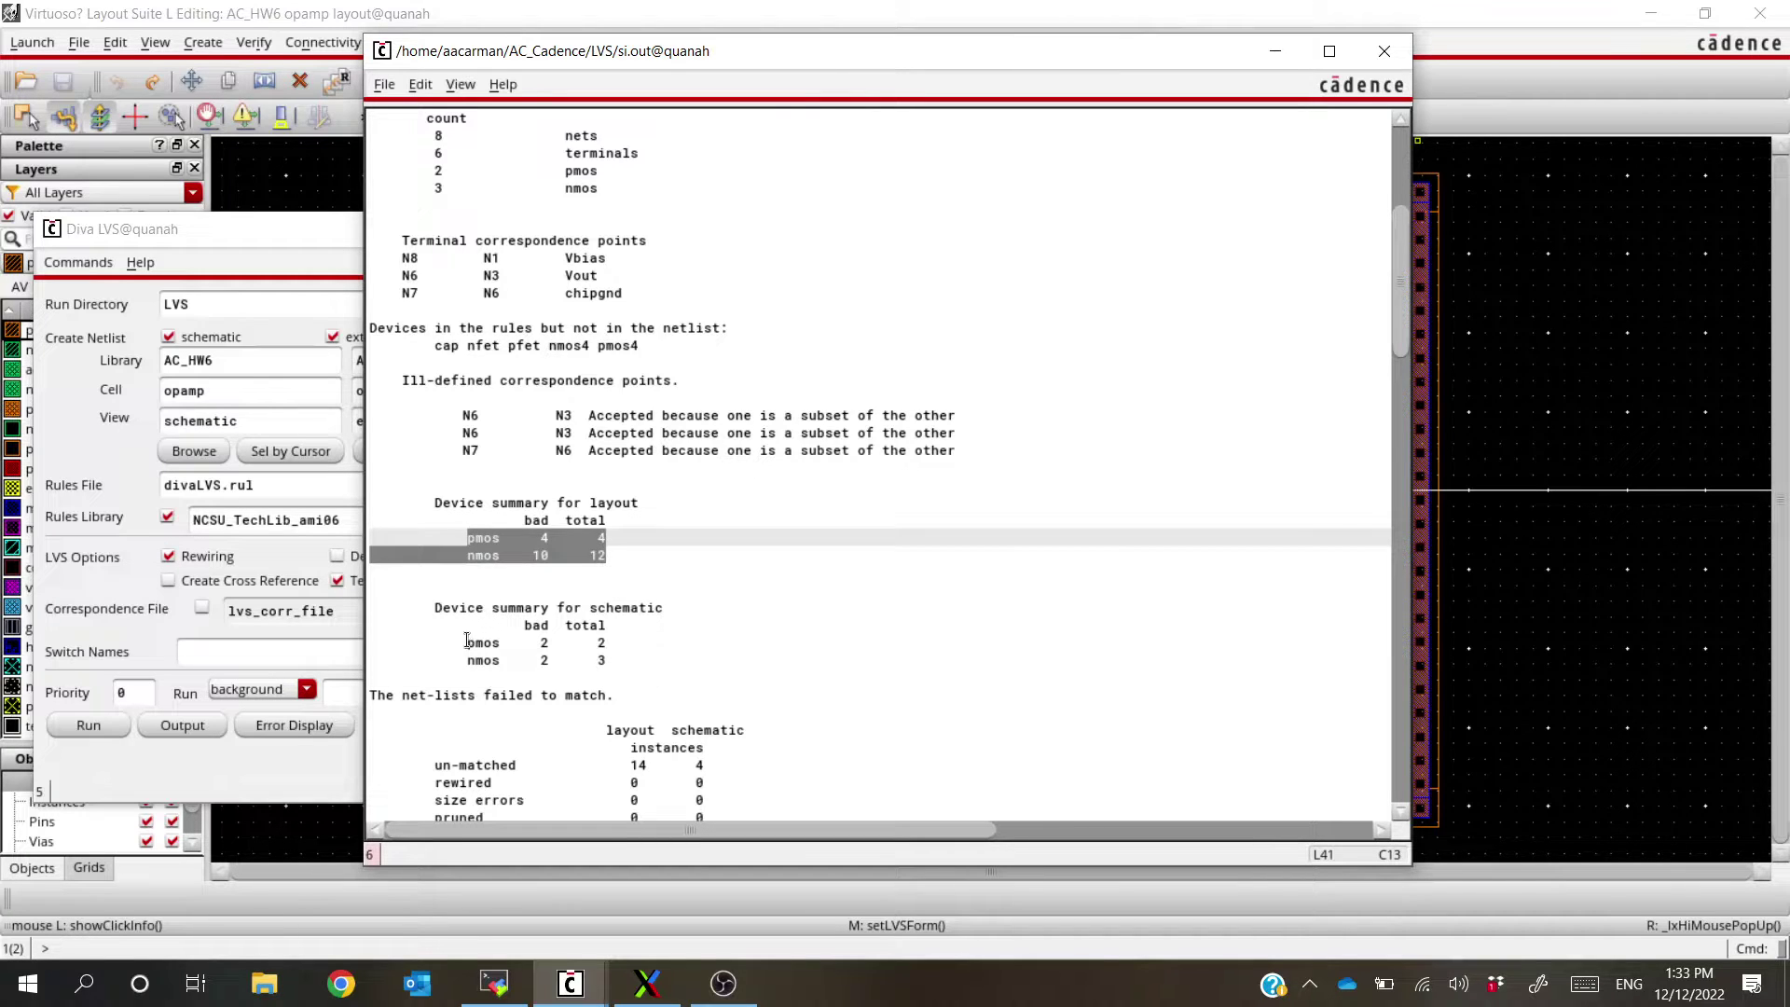
drag(463, 643, 622, 670)
click(631, 664)
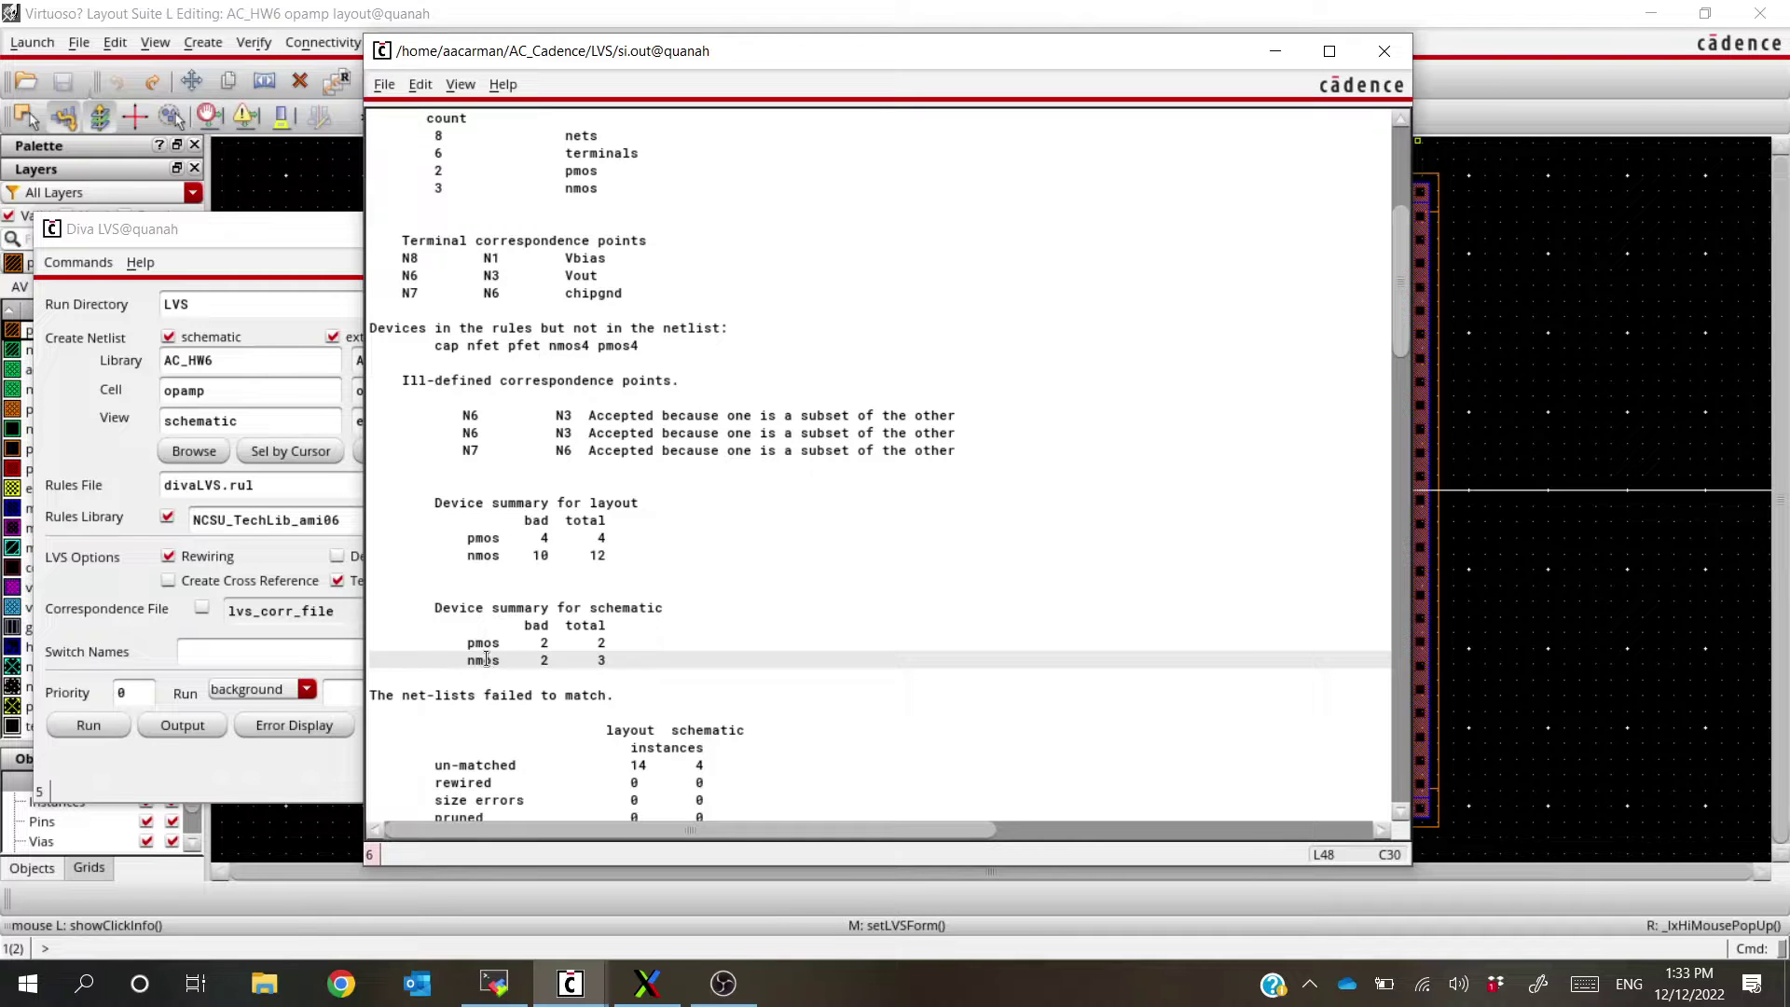
scroll(578, 629, down, 1)
scroll(578, 629, down, 1)
scroll(507, 639, up, 1)
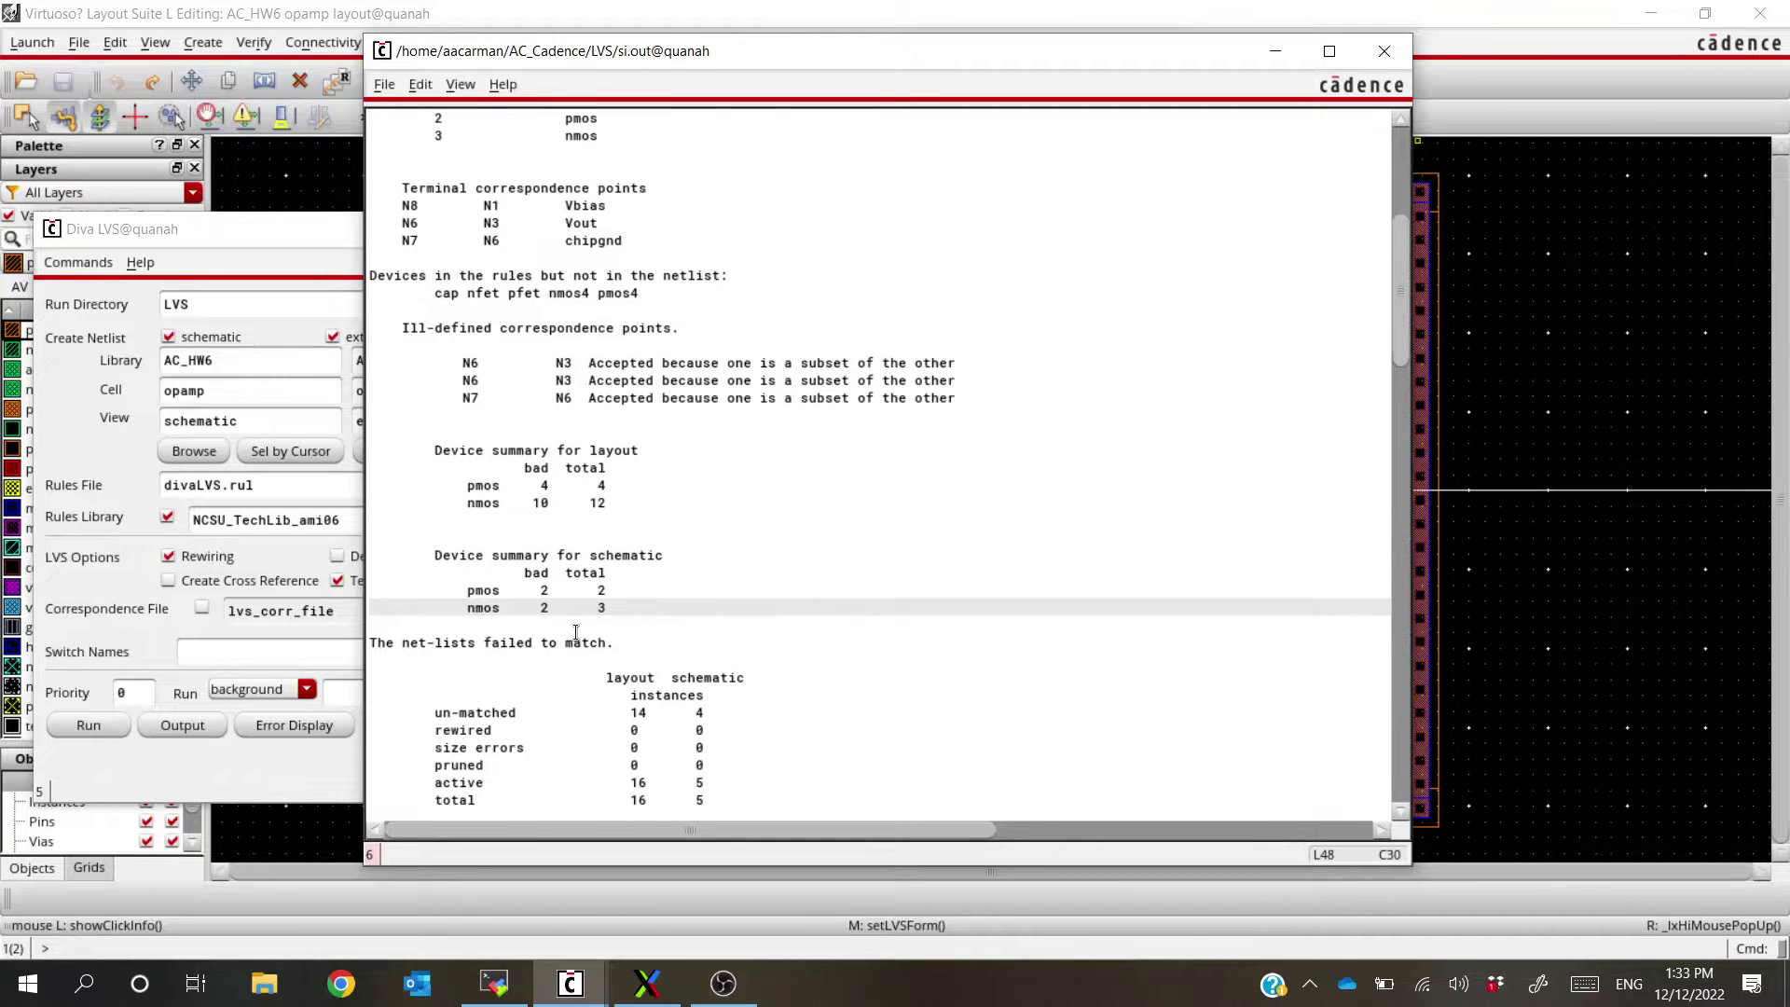
scroll(574, 634, up, 1)
scroll(554, 663, up, 4)
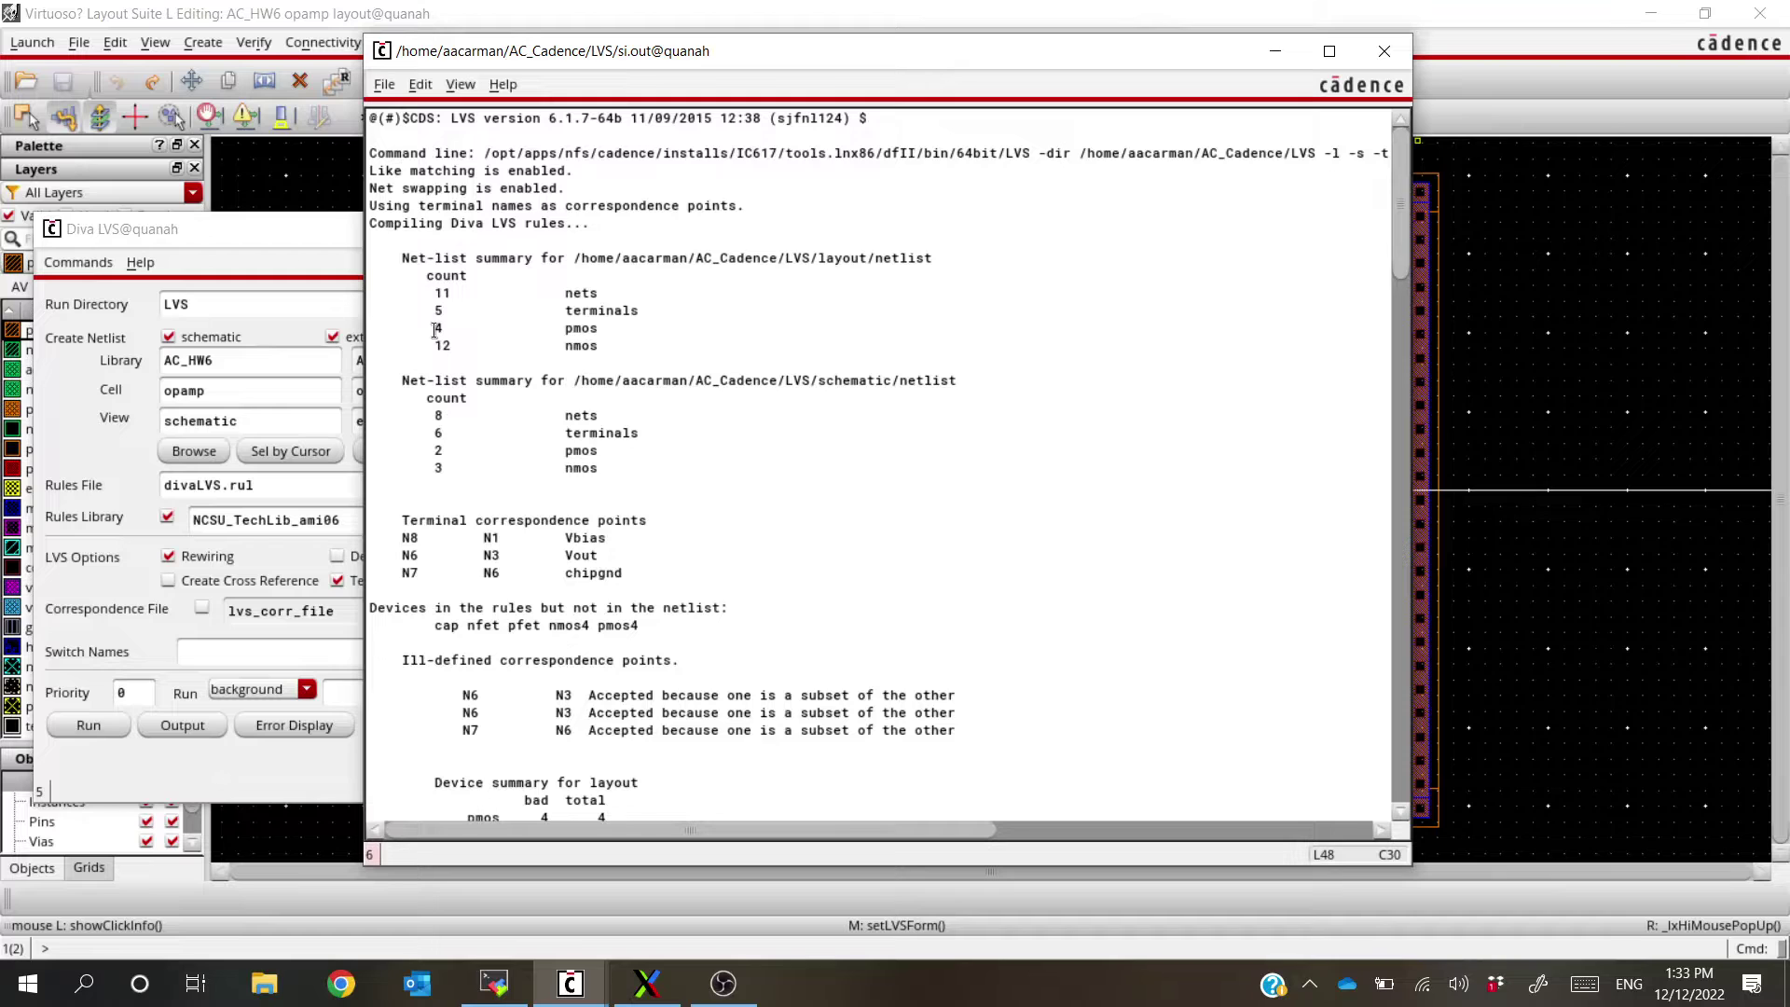
Recheck the terminals line of the layout net-list summary and return to the layout
drag(433, 312, 664, 313)
click(664, 313)
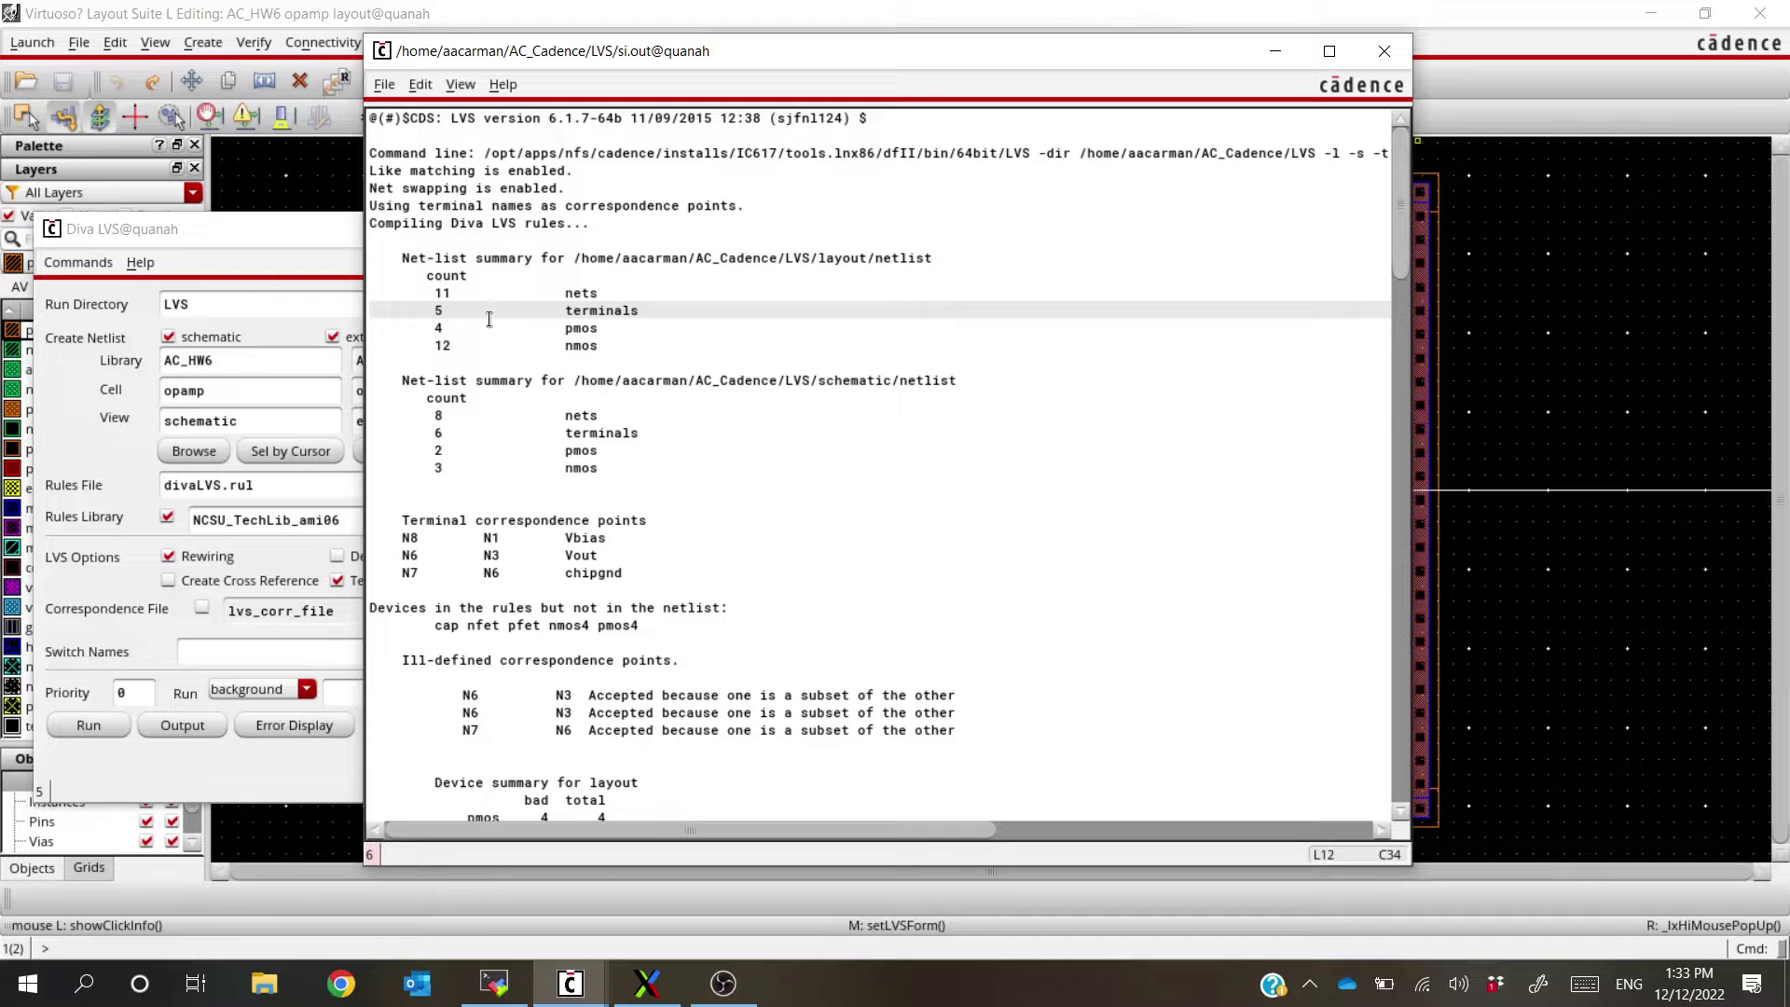
click(454, 309)
click(1562, 39)
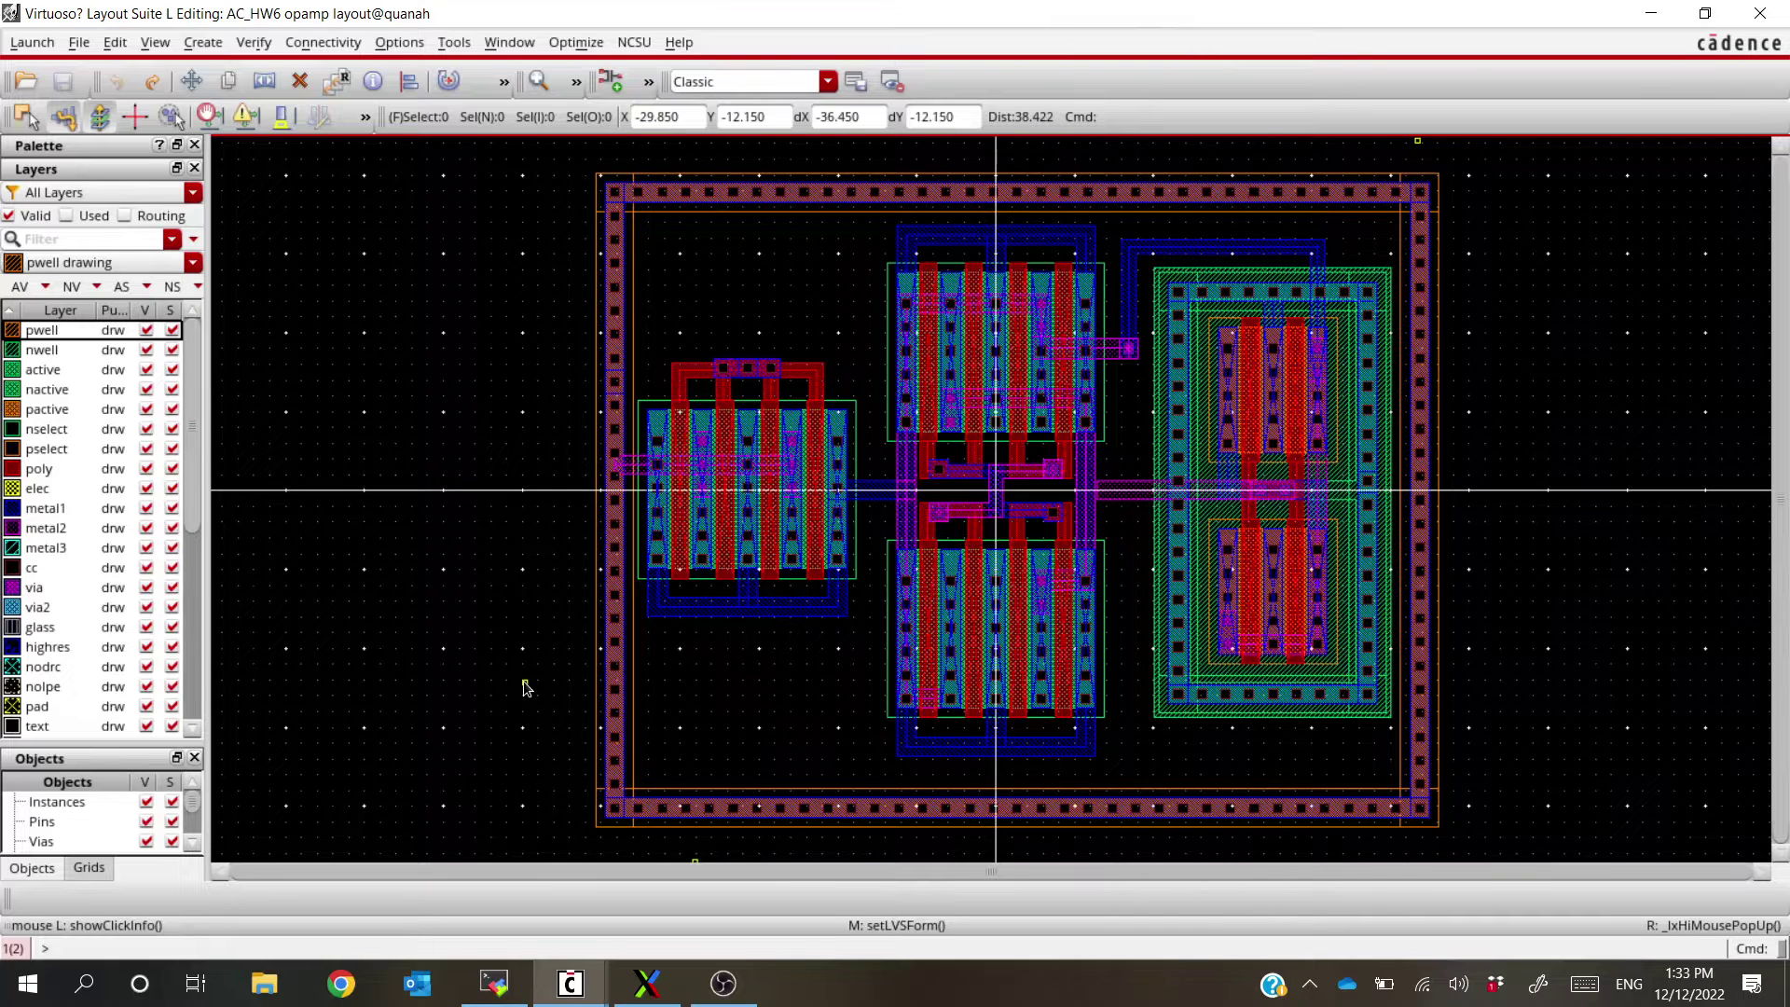
Turn on Pin Names in the layout's display options and inspect the chipvdd pin label beside the nwell
key(e)
click(531, 347)
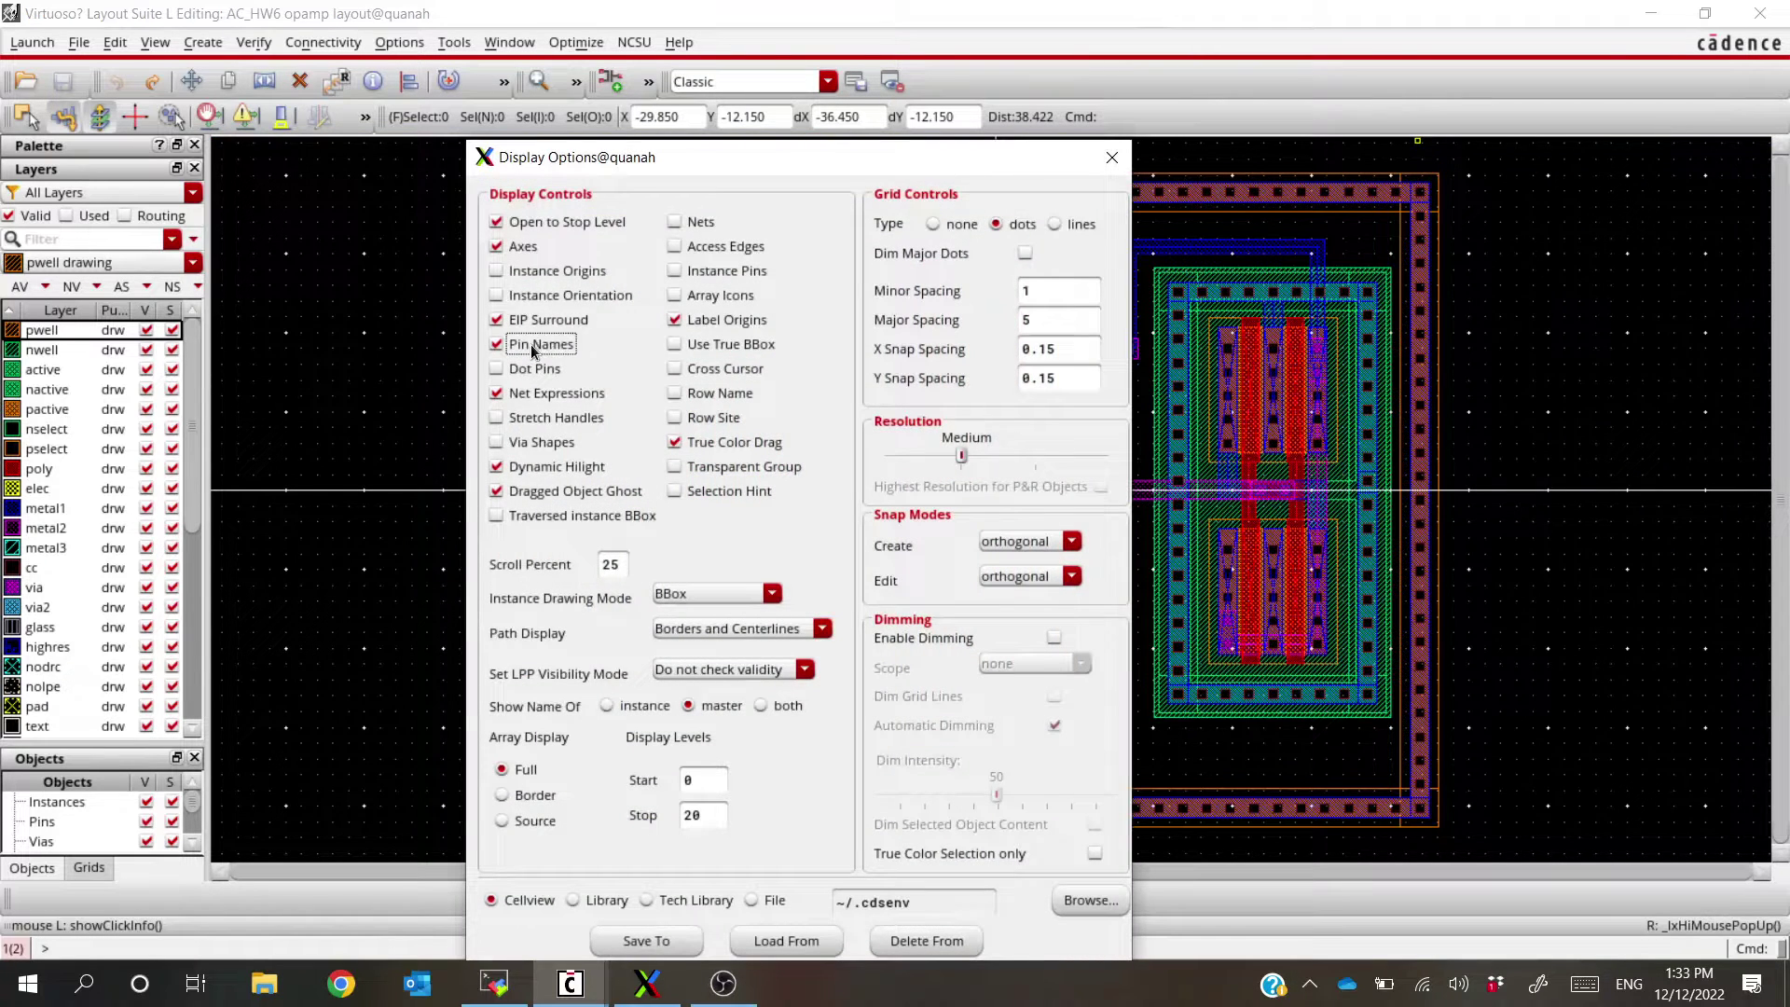
drag(677, 158, 677, 26)
click(792, 897)
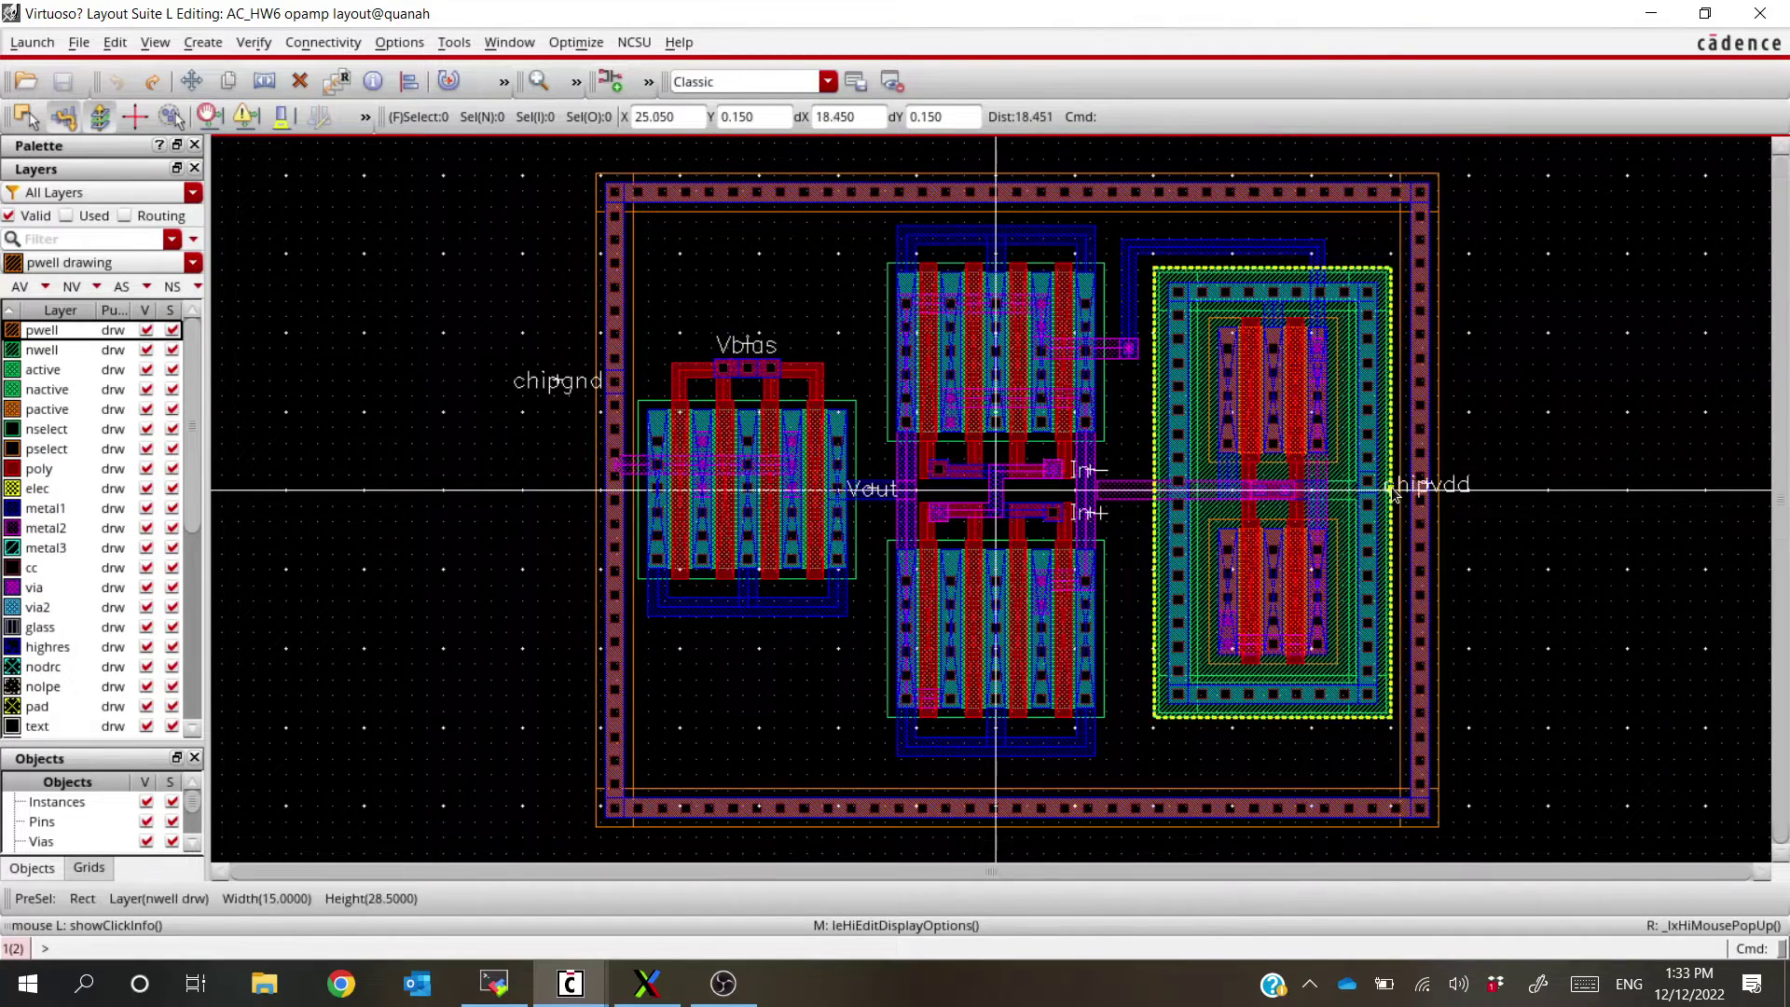
scroll(1399, 494, up, 3)
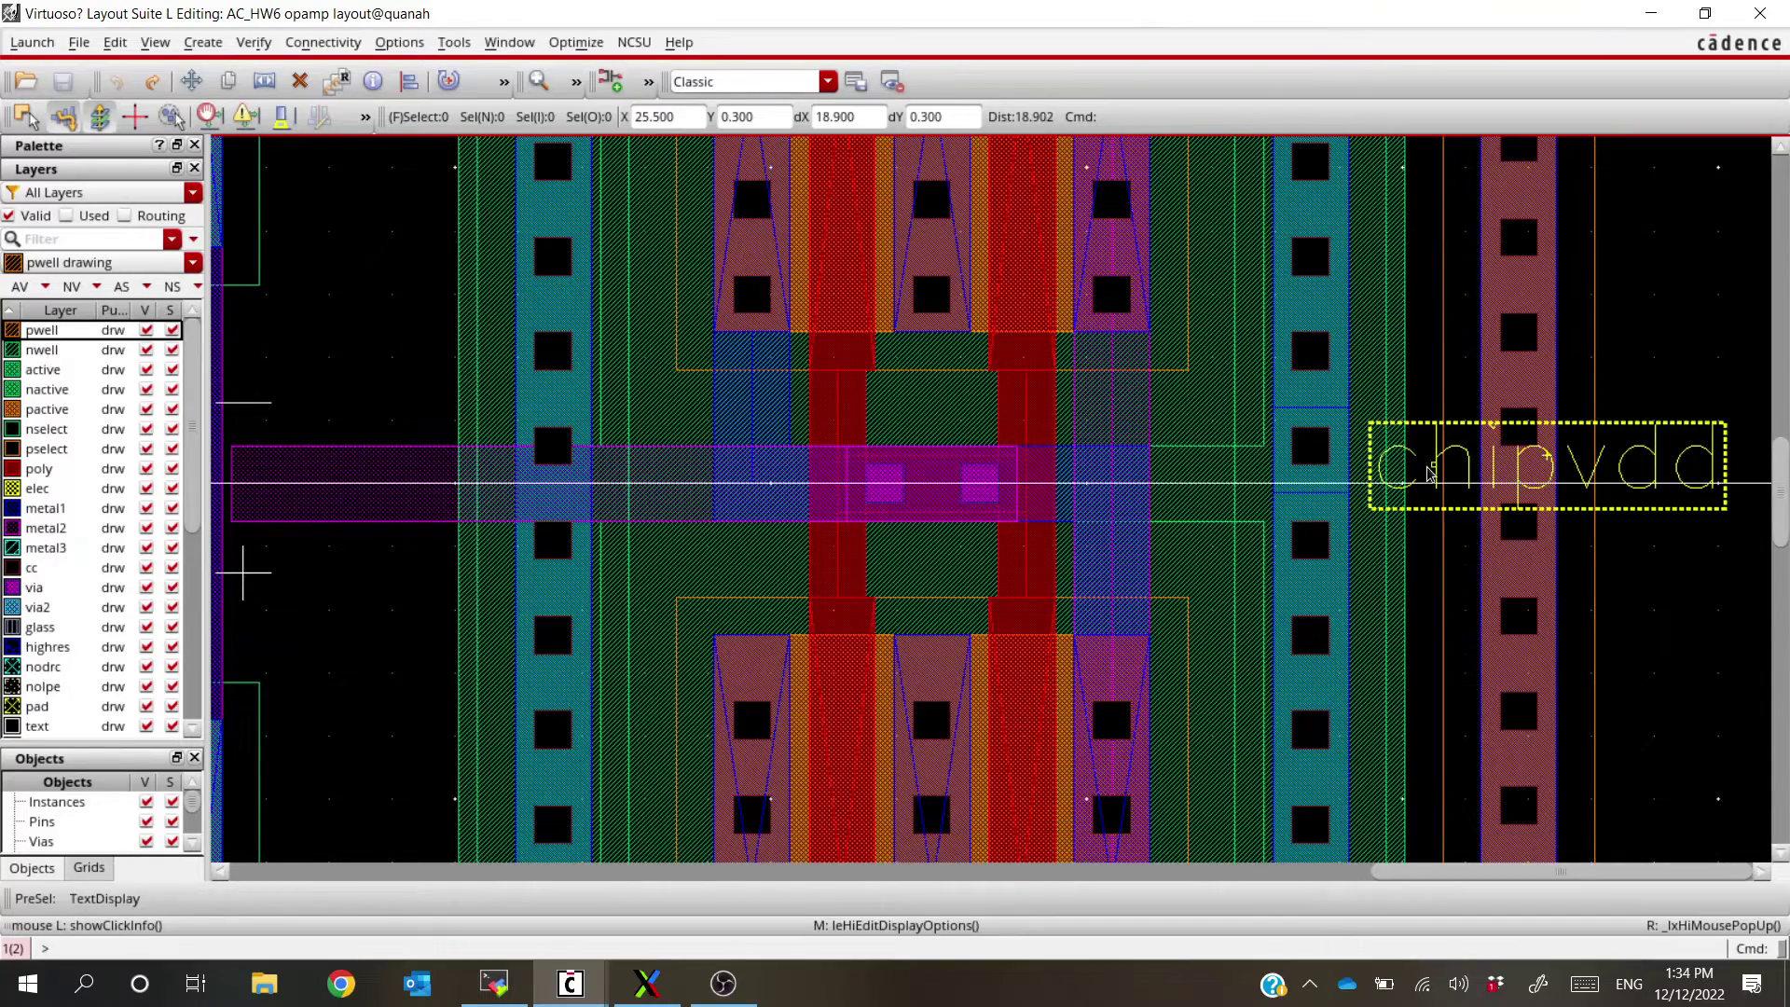
scroll(1432, 471, down, 5)
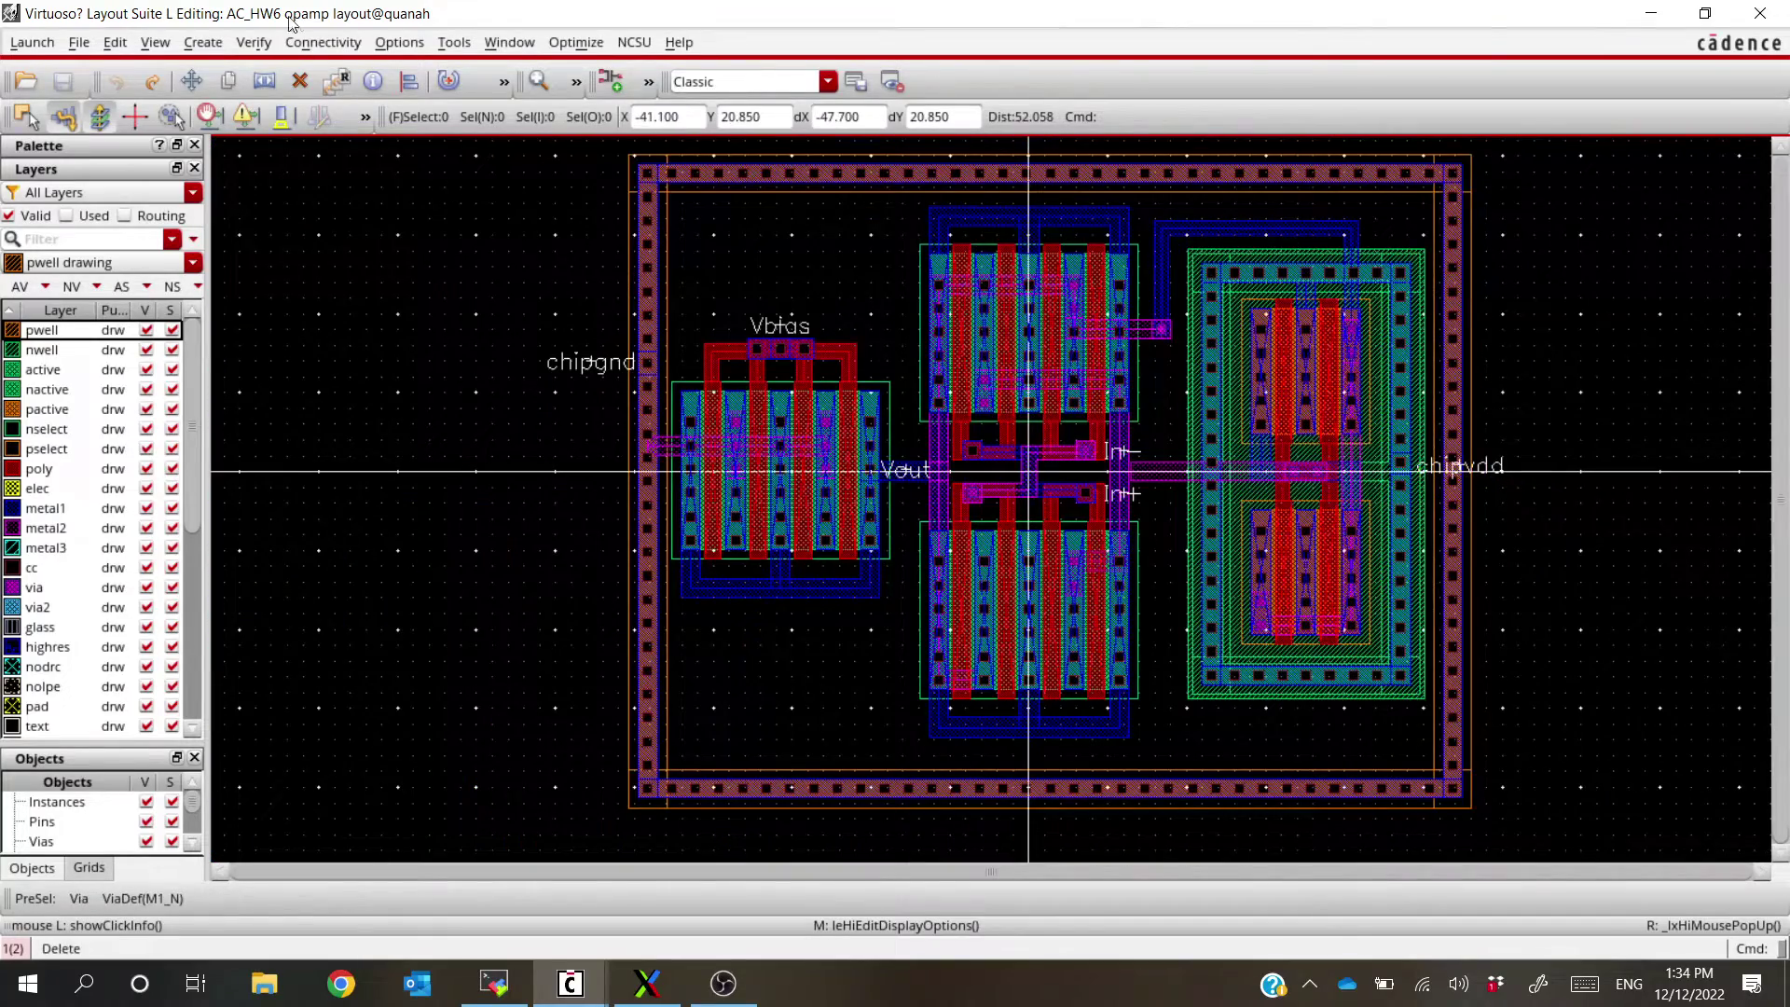
Extract the opamp layout again with the same extractor settings
click(255, 42)
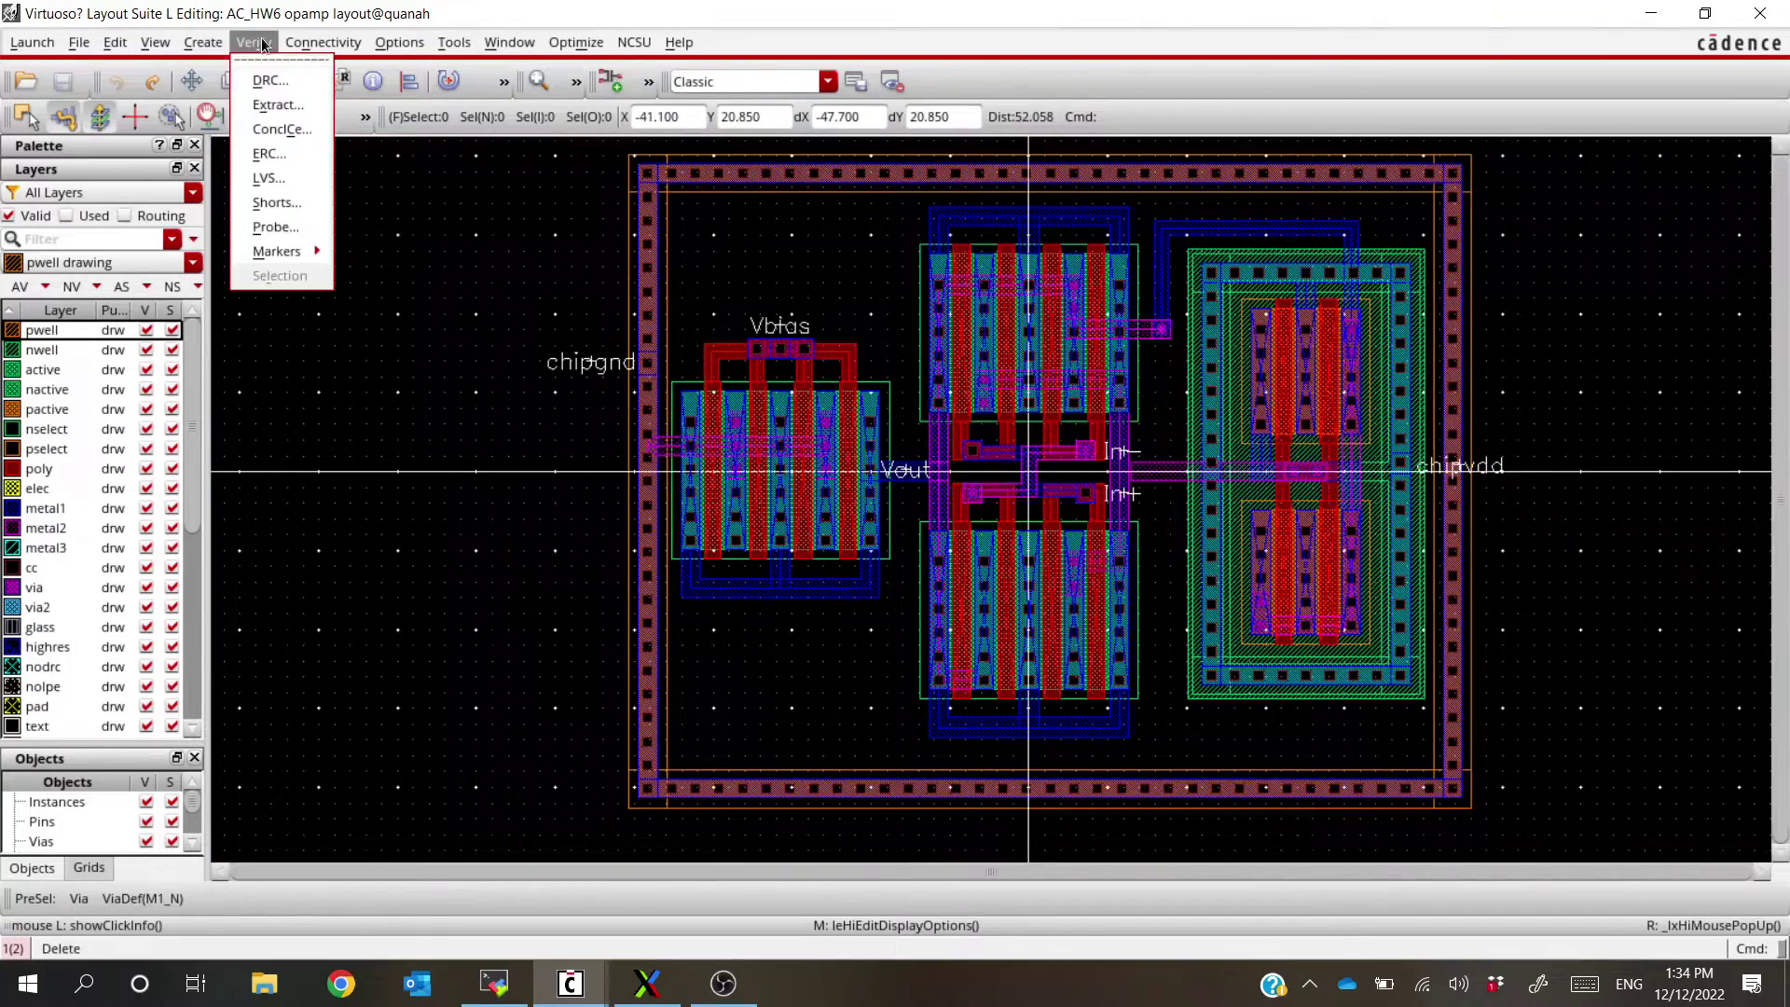
click(282, 109)
click(781, 623)
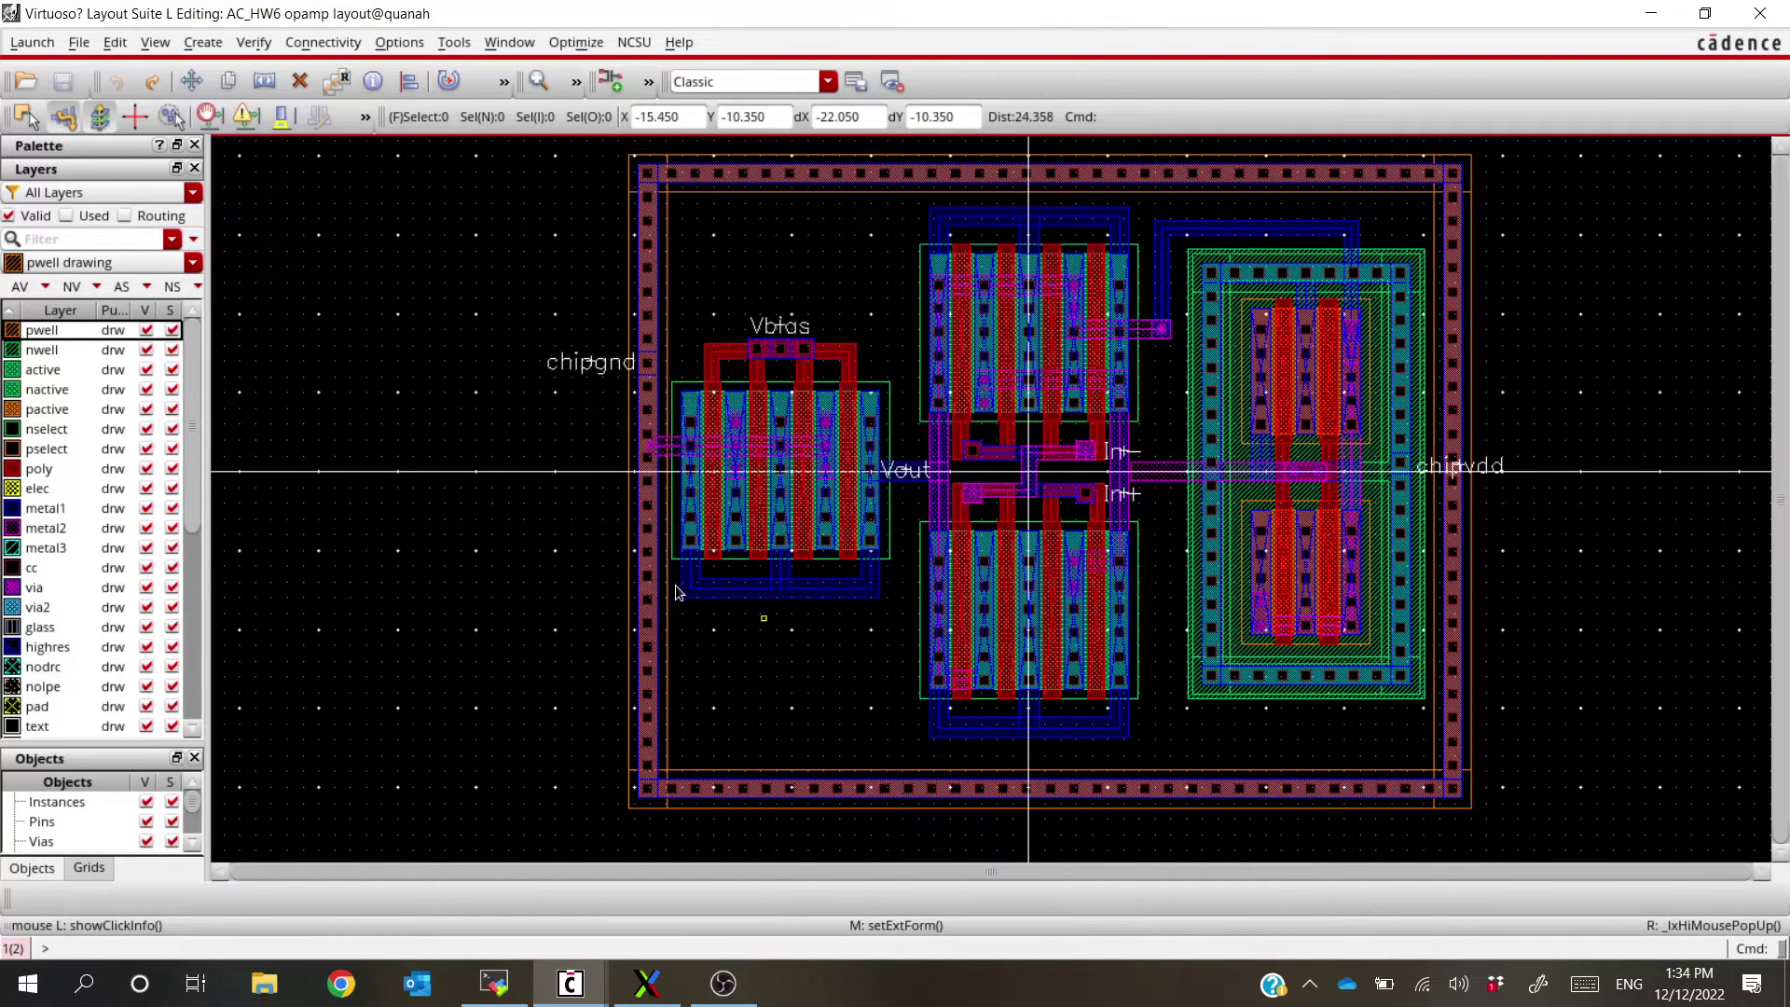
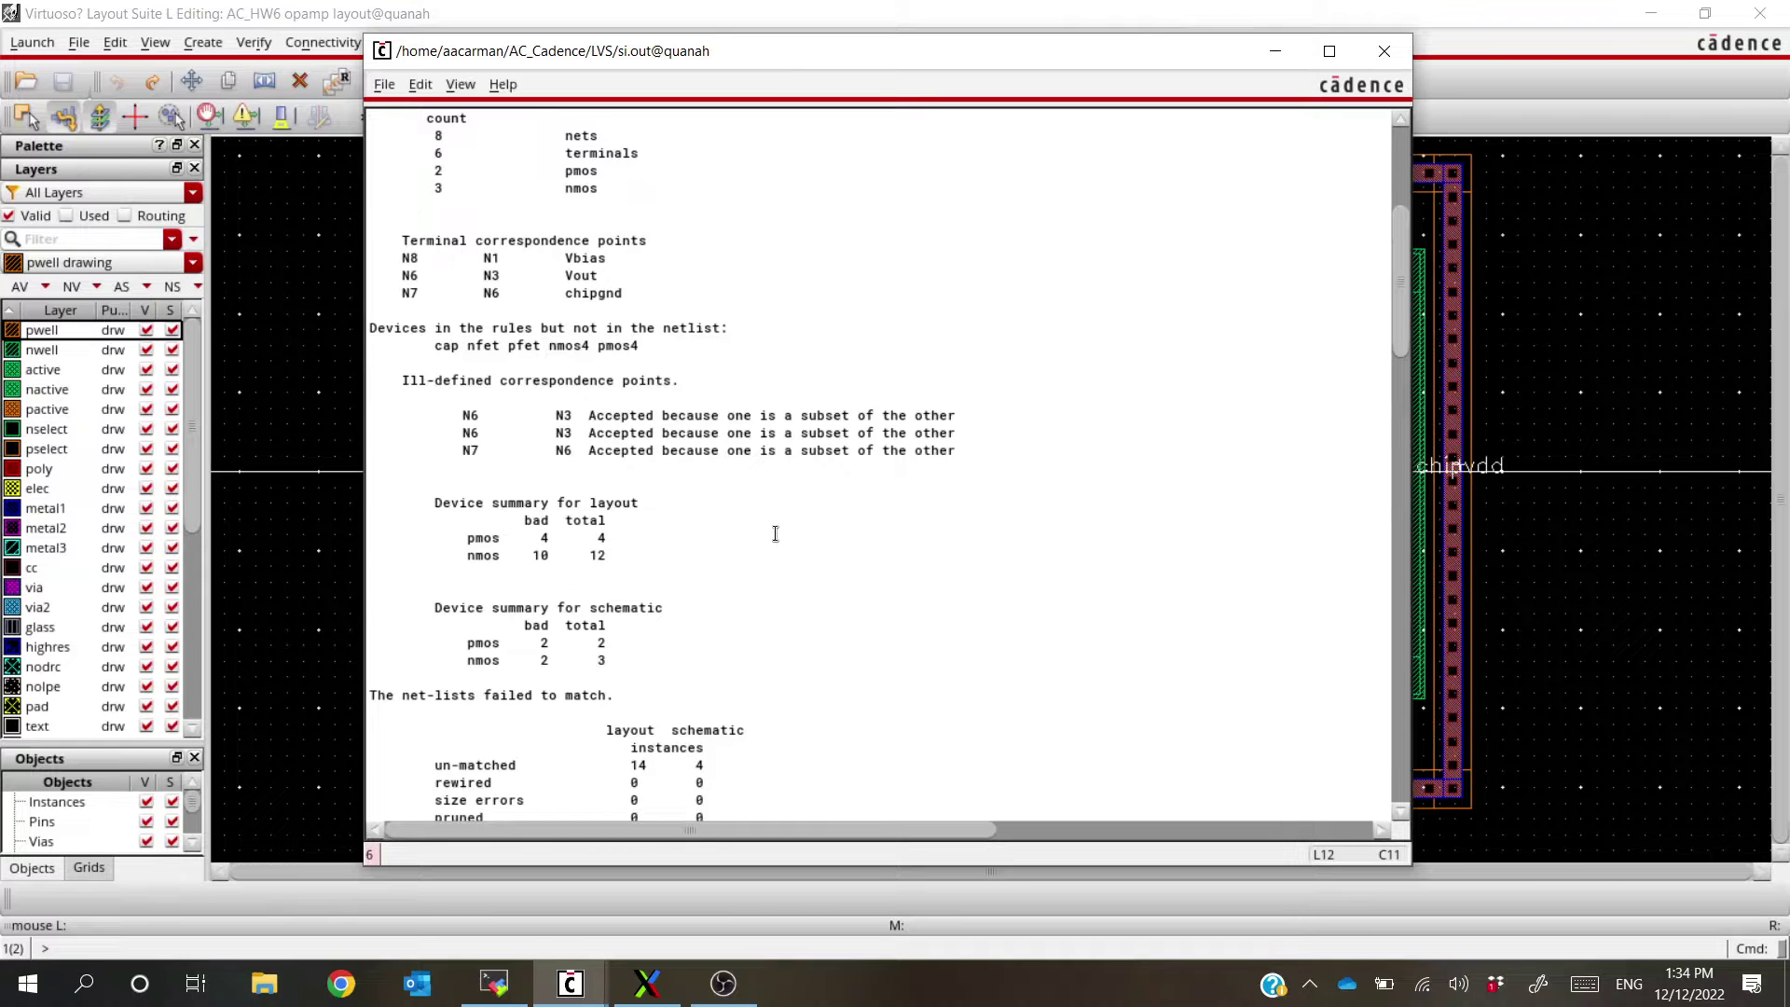
Compare the layout and schematic counts for instances and nets in the LVS report's net-list comparison
scroll(775, 533, down, 5)
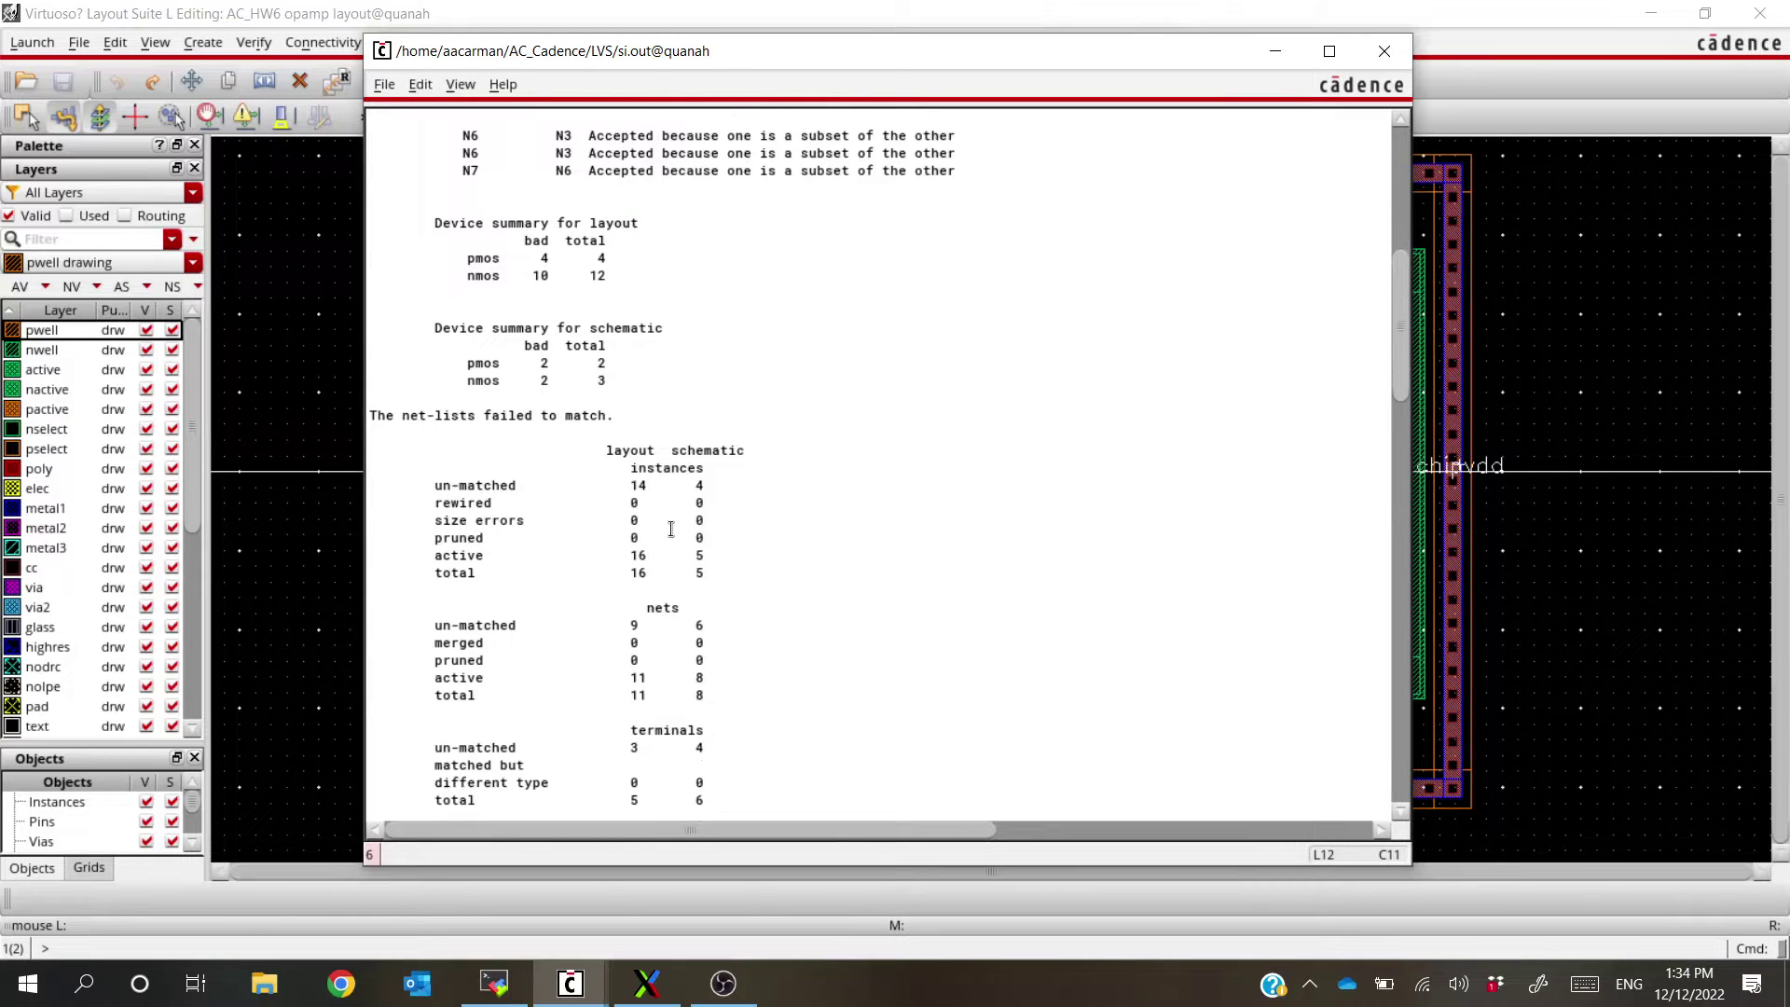
drag(432, 488, 734, 571)
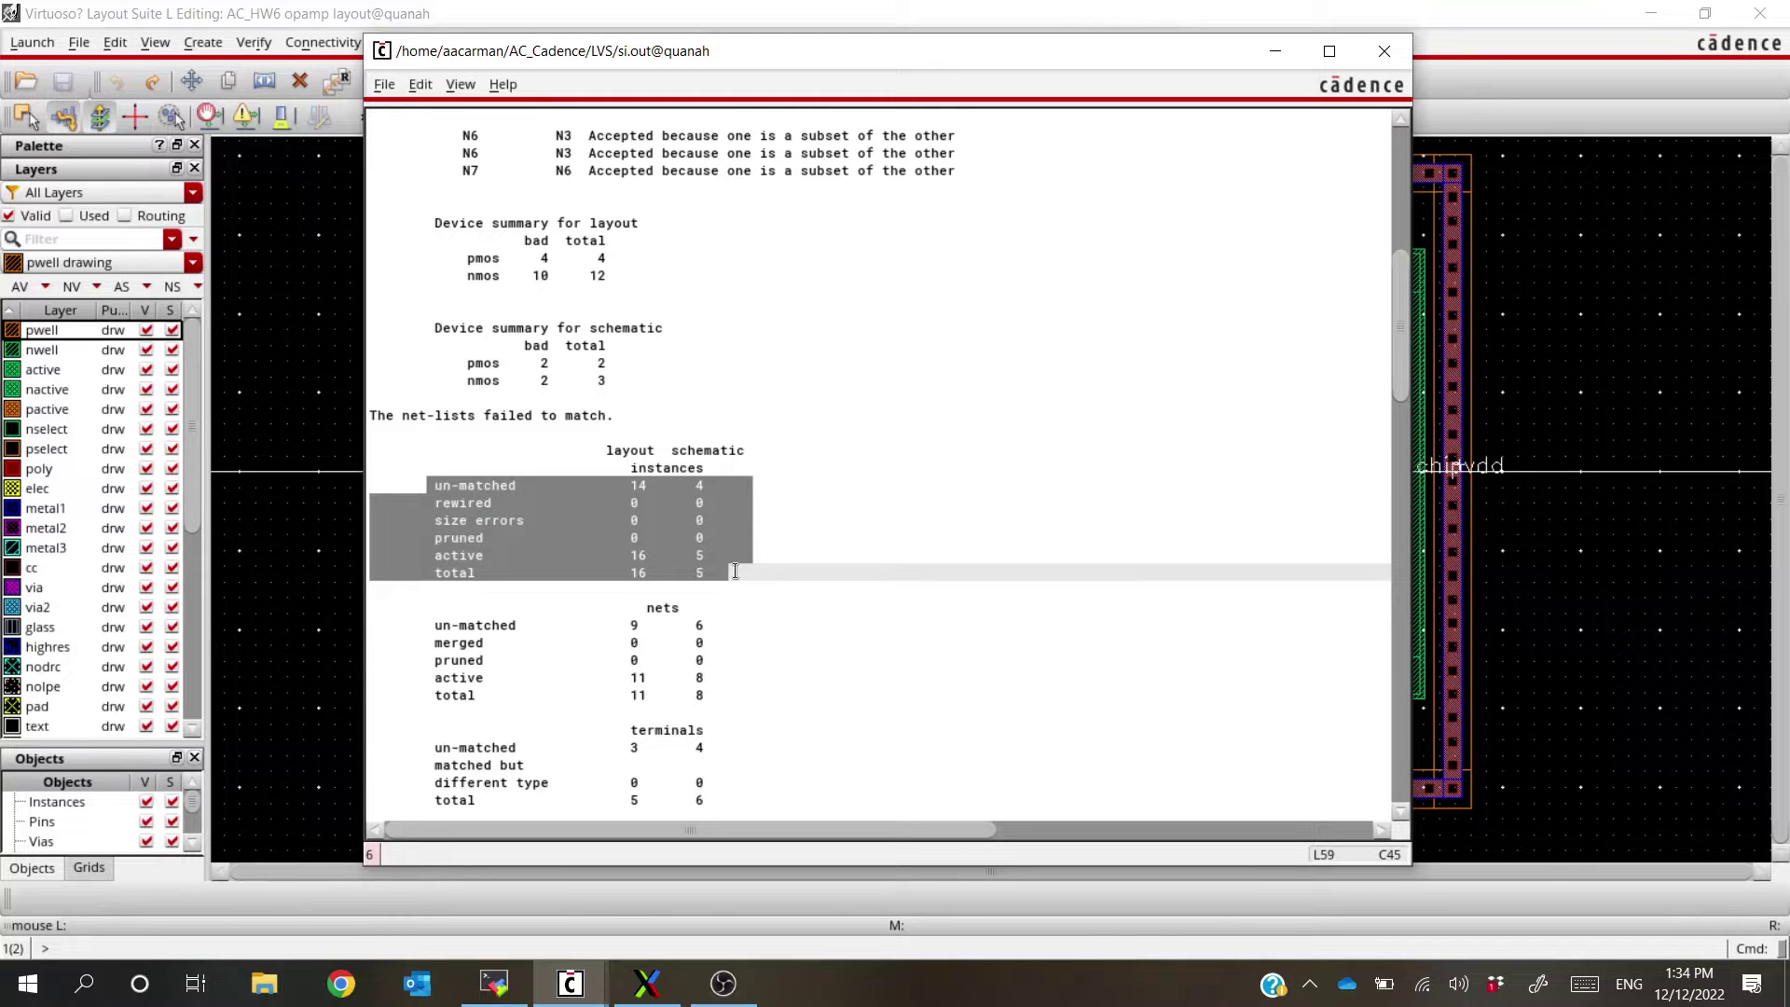
click(735, 571)
drag(442, 555, 811, 567)
click(761, 566)
scroll(761, 566, down, 2)
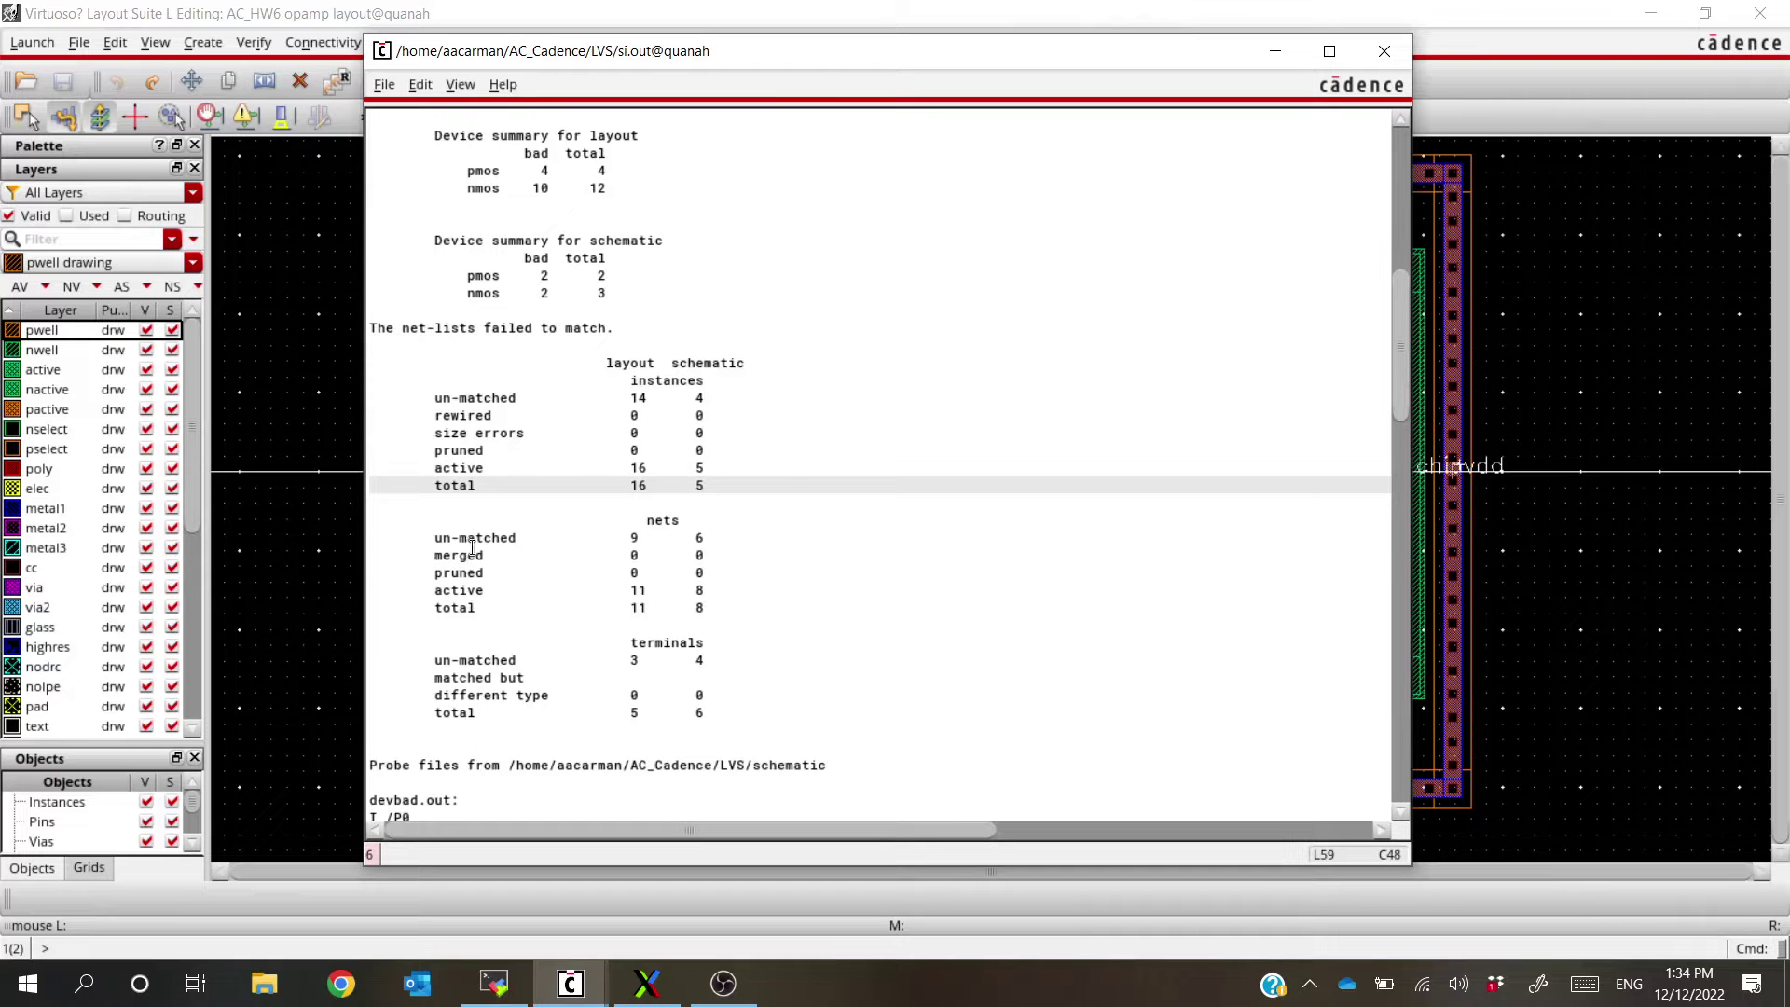
drag(451, 527, 719, 578)
click(595, 600)
scroll(594, 600, down, 2)
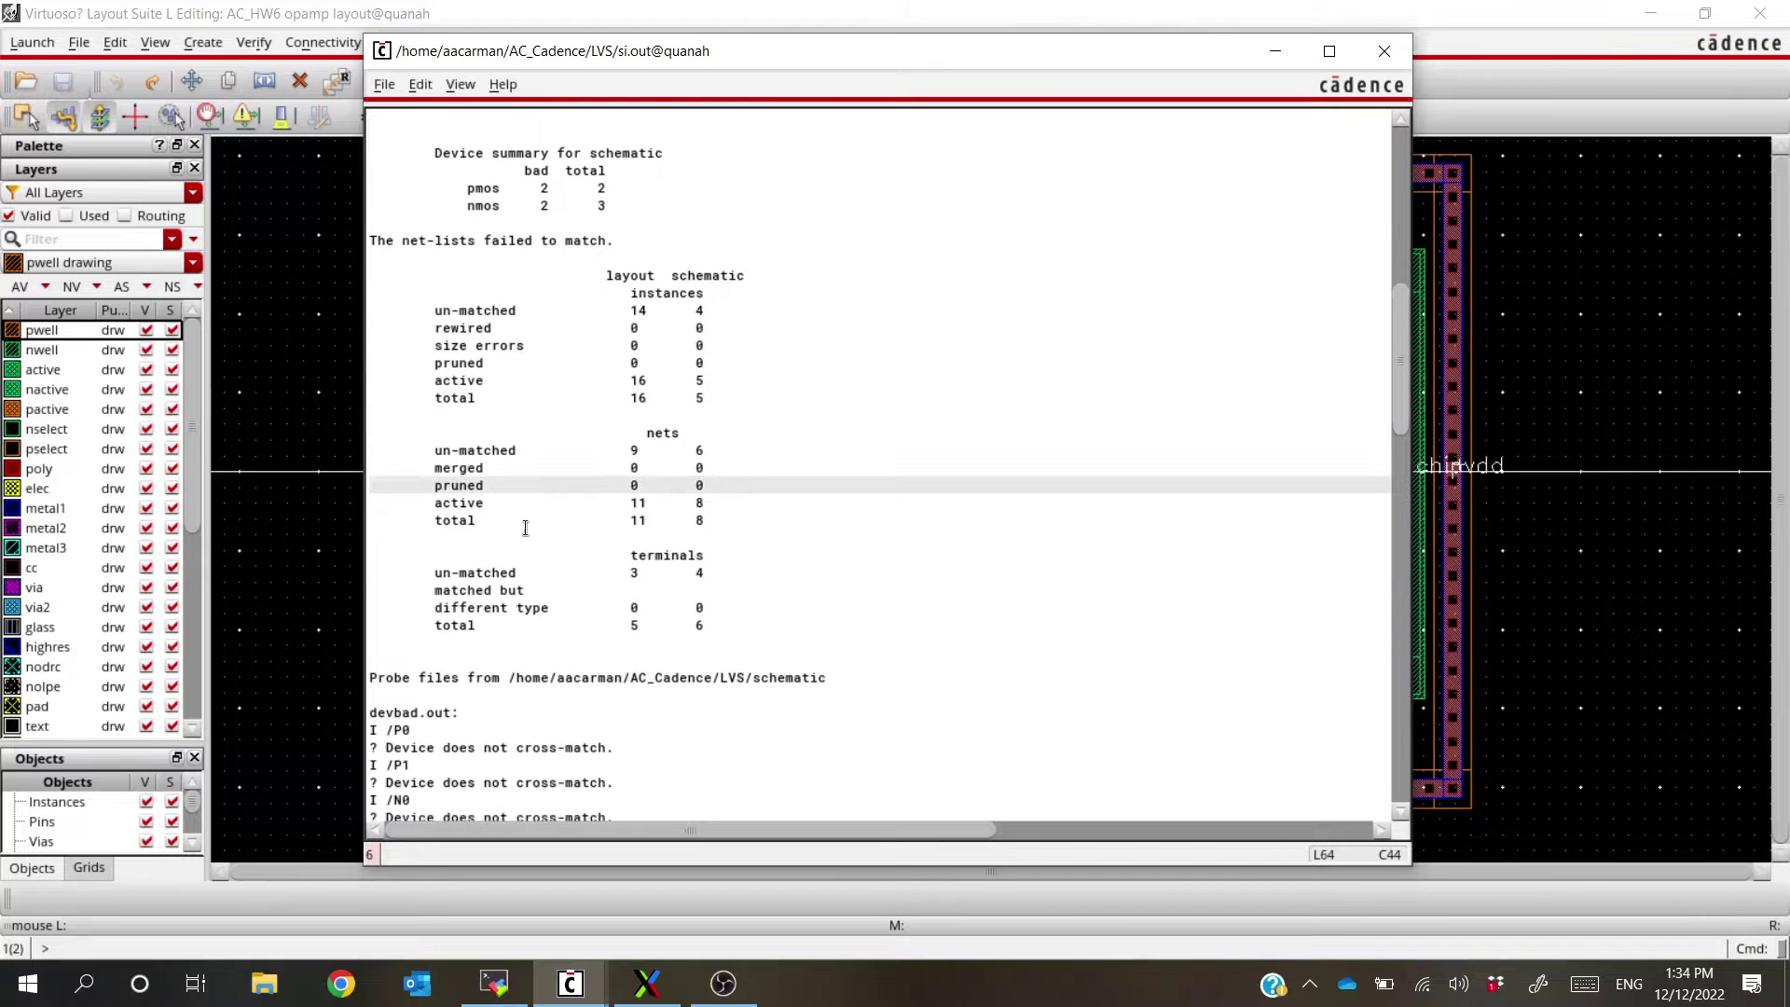
Compare the un-matched and total terminal counts of layout and schematic in the LVS report
scroll(682, 536, down, 2)
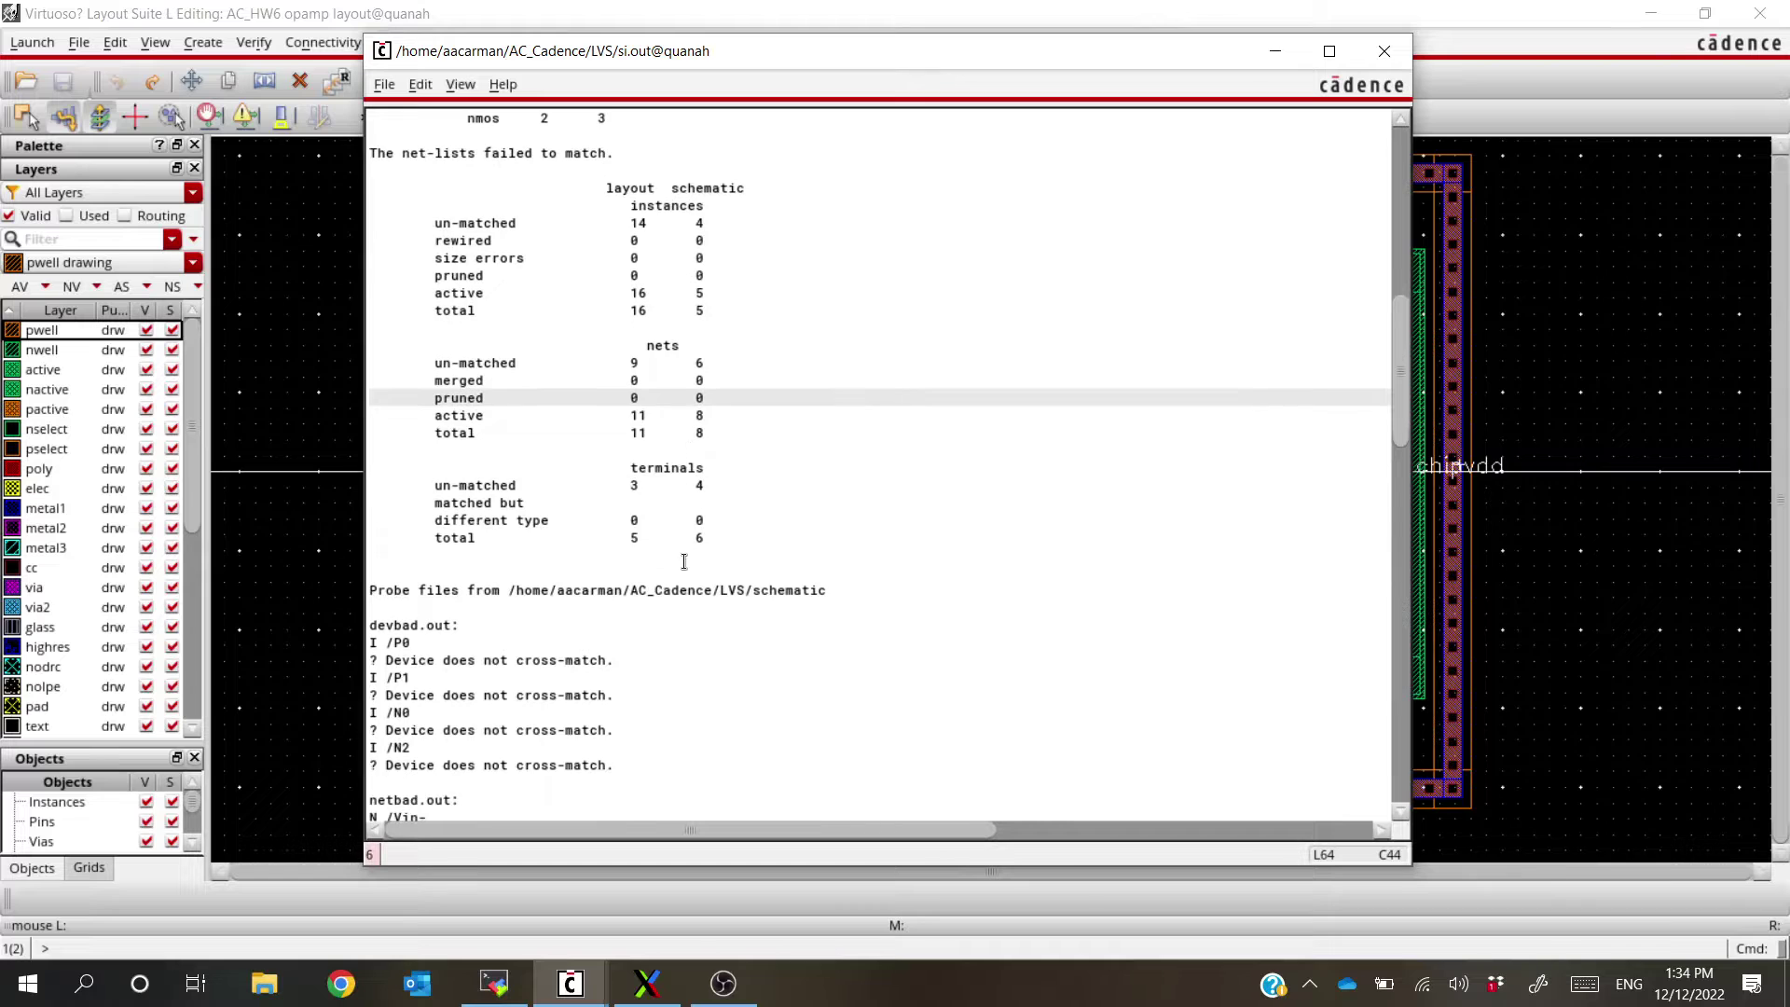
drag(473, 488, 695, 480)
click(638, 495)
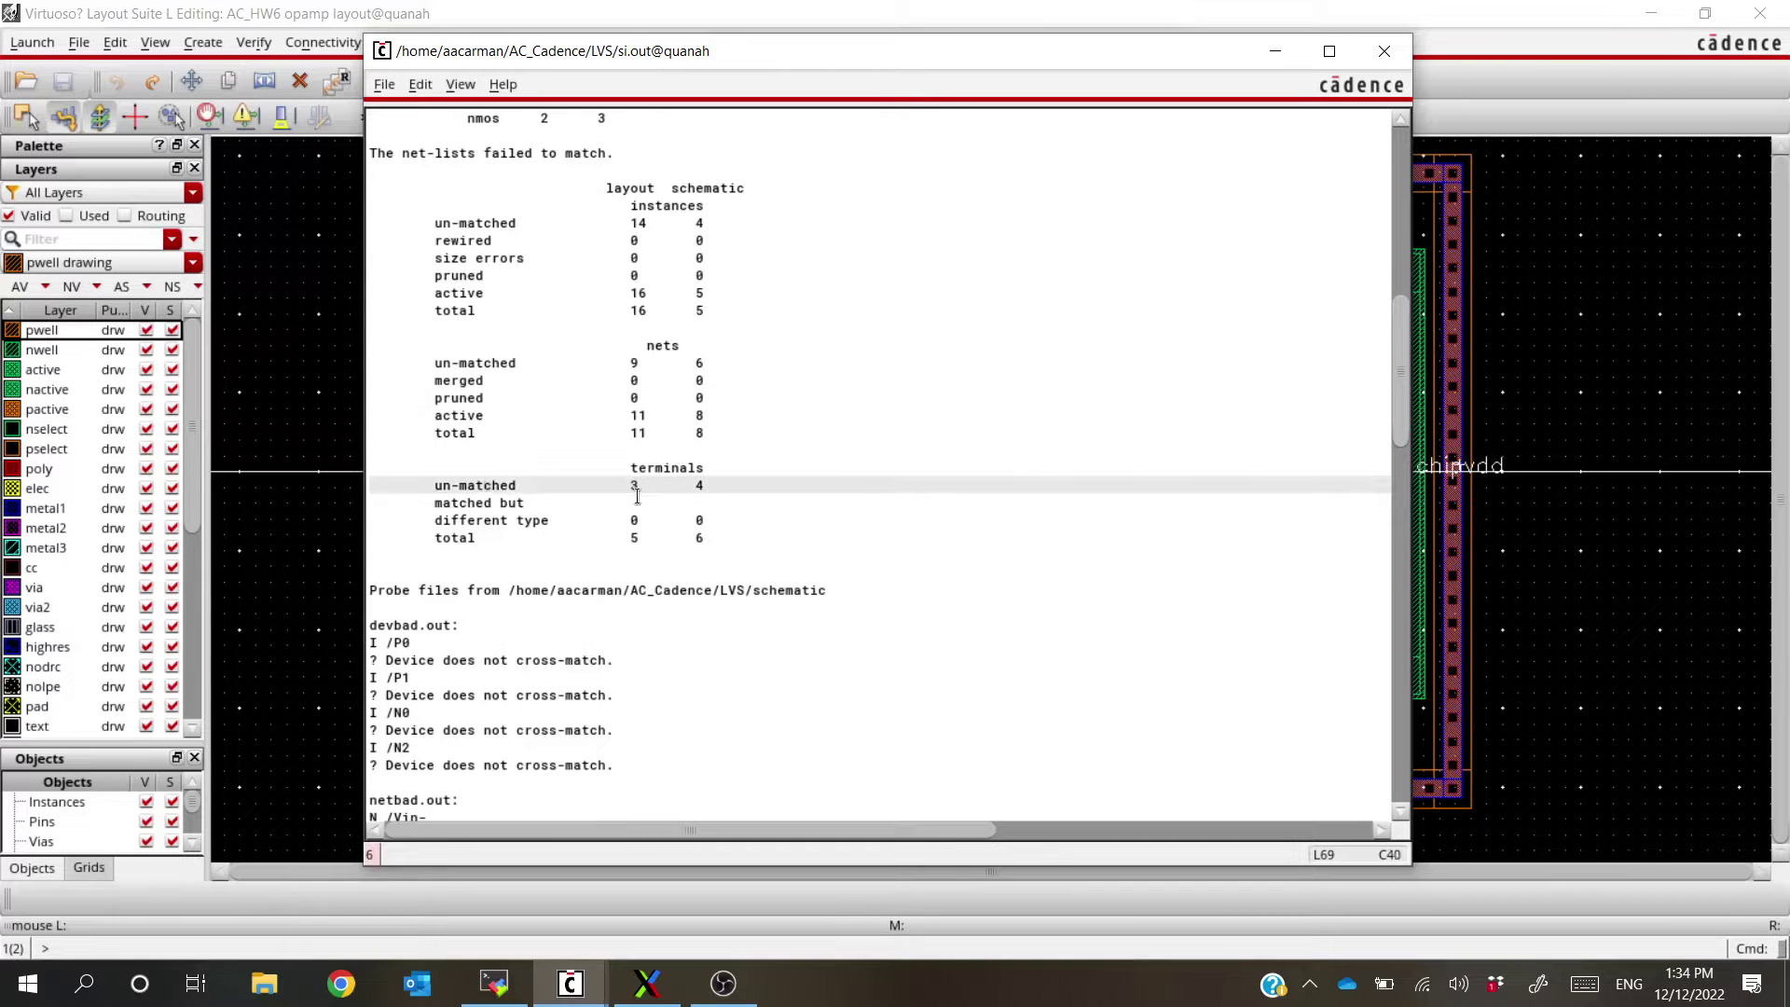
double_click(635, 487)
drag(696, 486, 705, 485)
drag(632, 538, 706, 538)
Review the schematic probe files heading and the devices listed under devbad.out in the report
scroll(672, 542, down, 2)
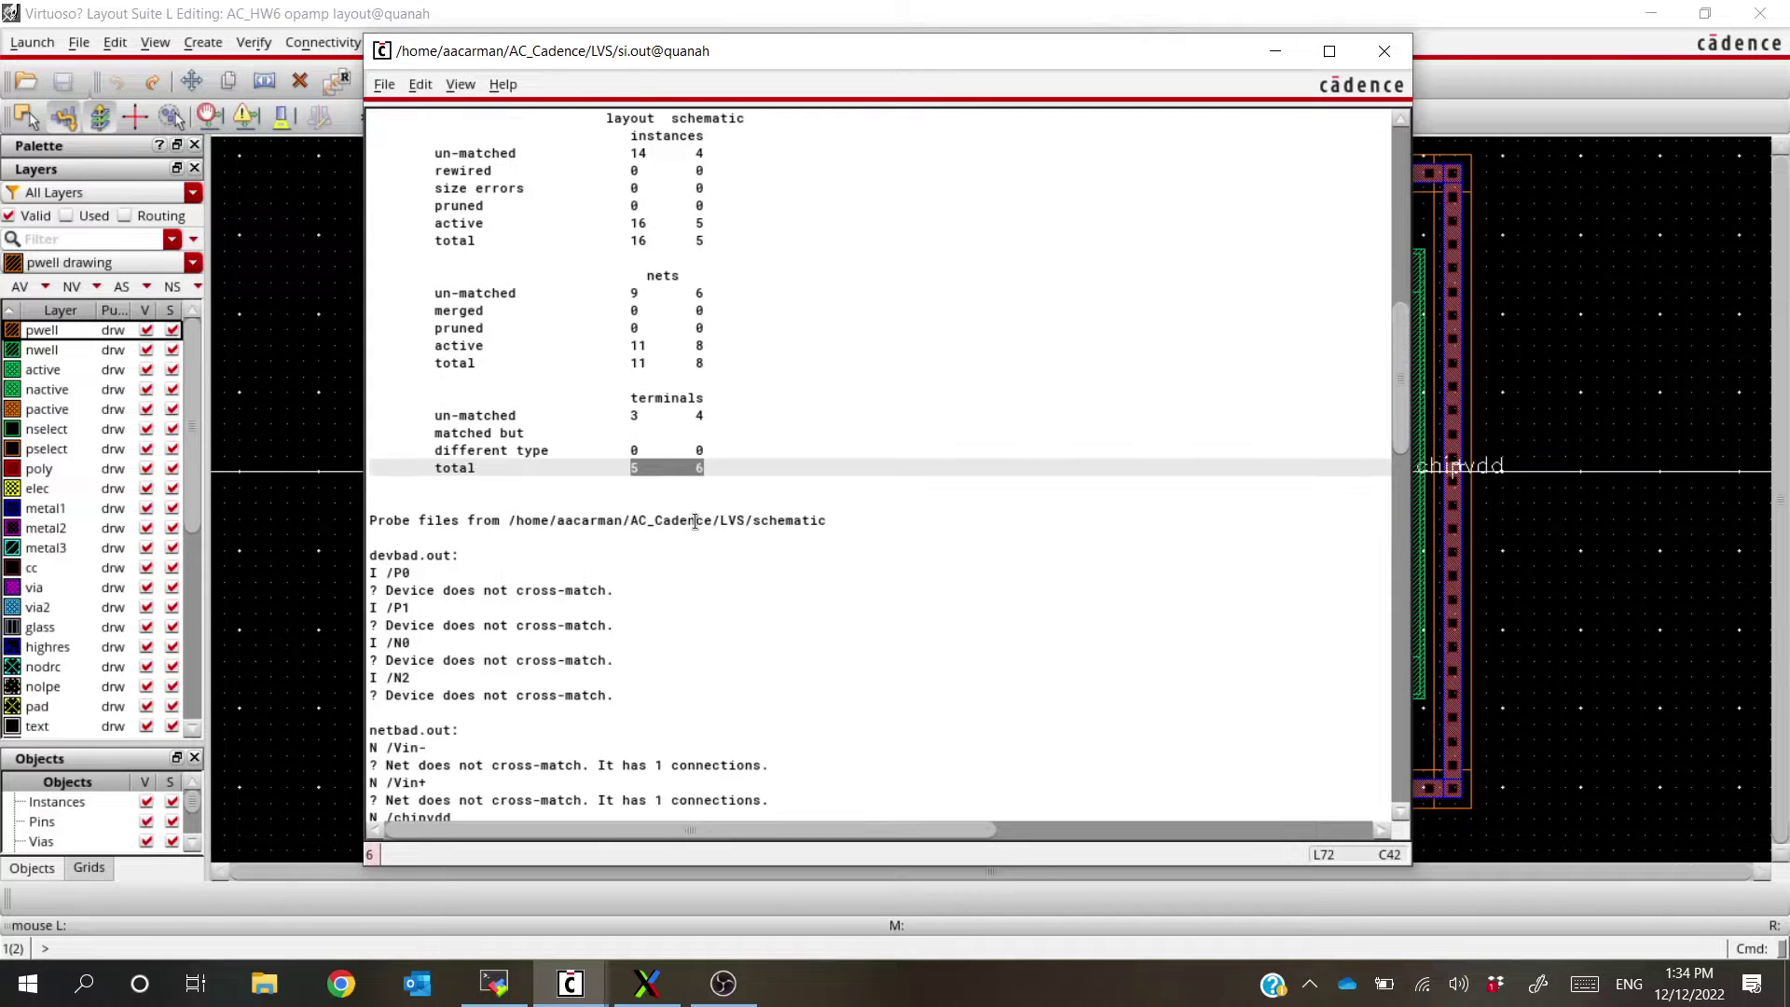
click(696, 522)
drag(851, 524, 376, 521)
click(375, 522)
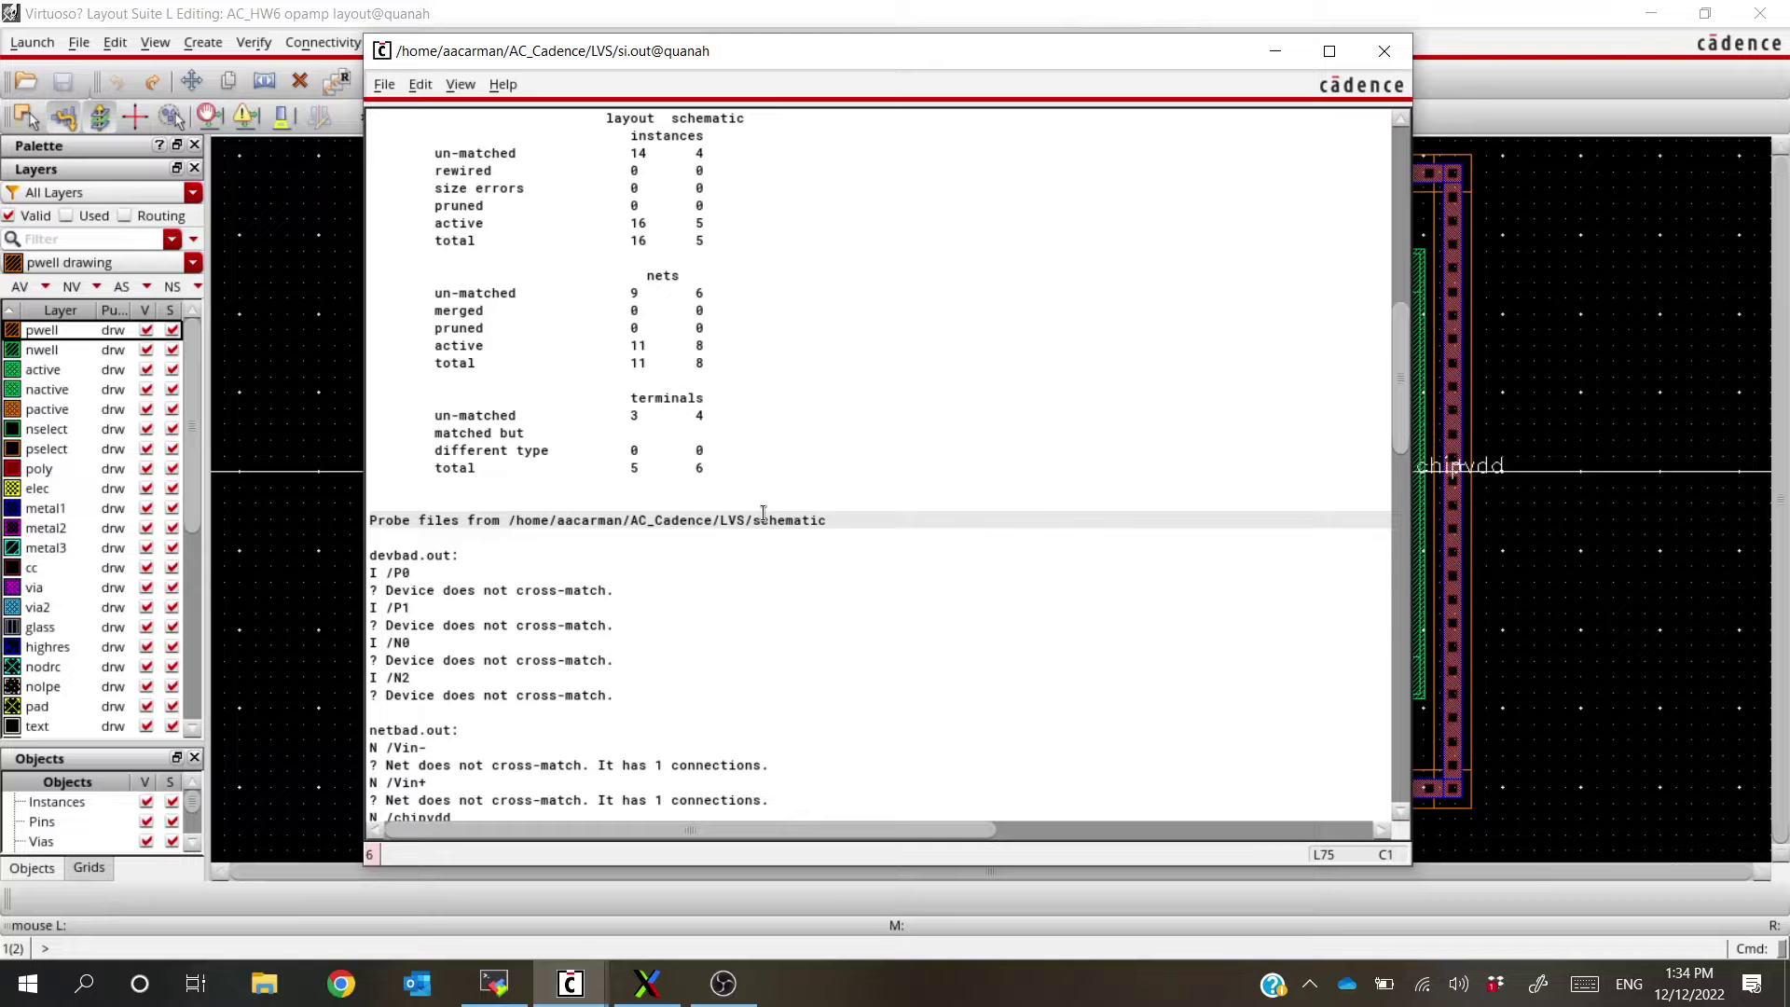
scroll(440, 575, down, 2)
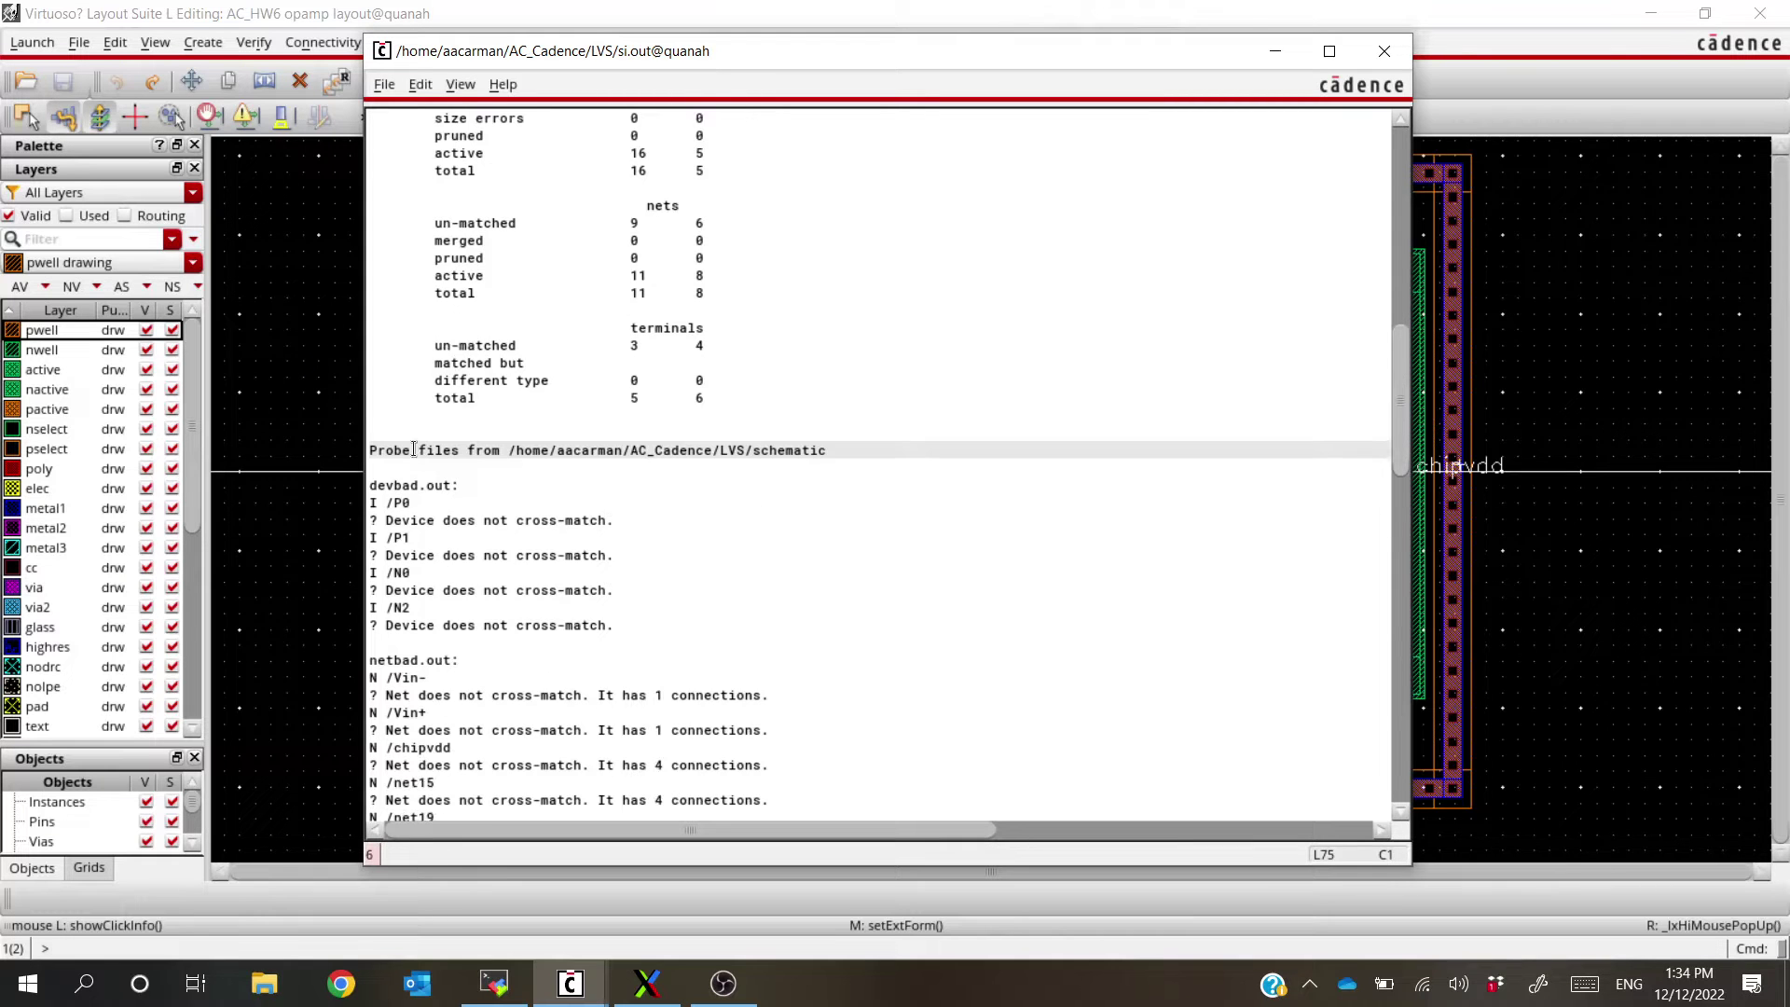
drag(463, 486, 358, 487)
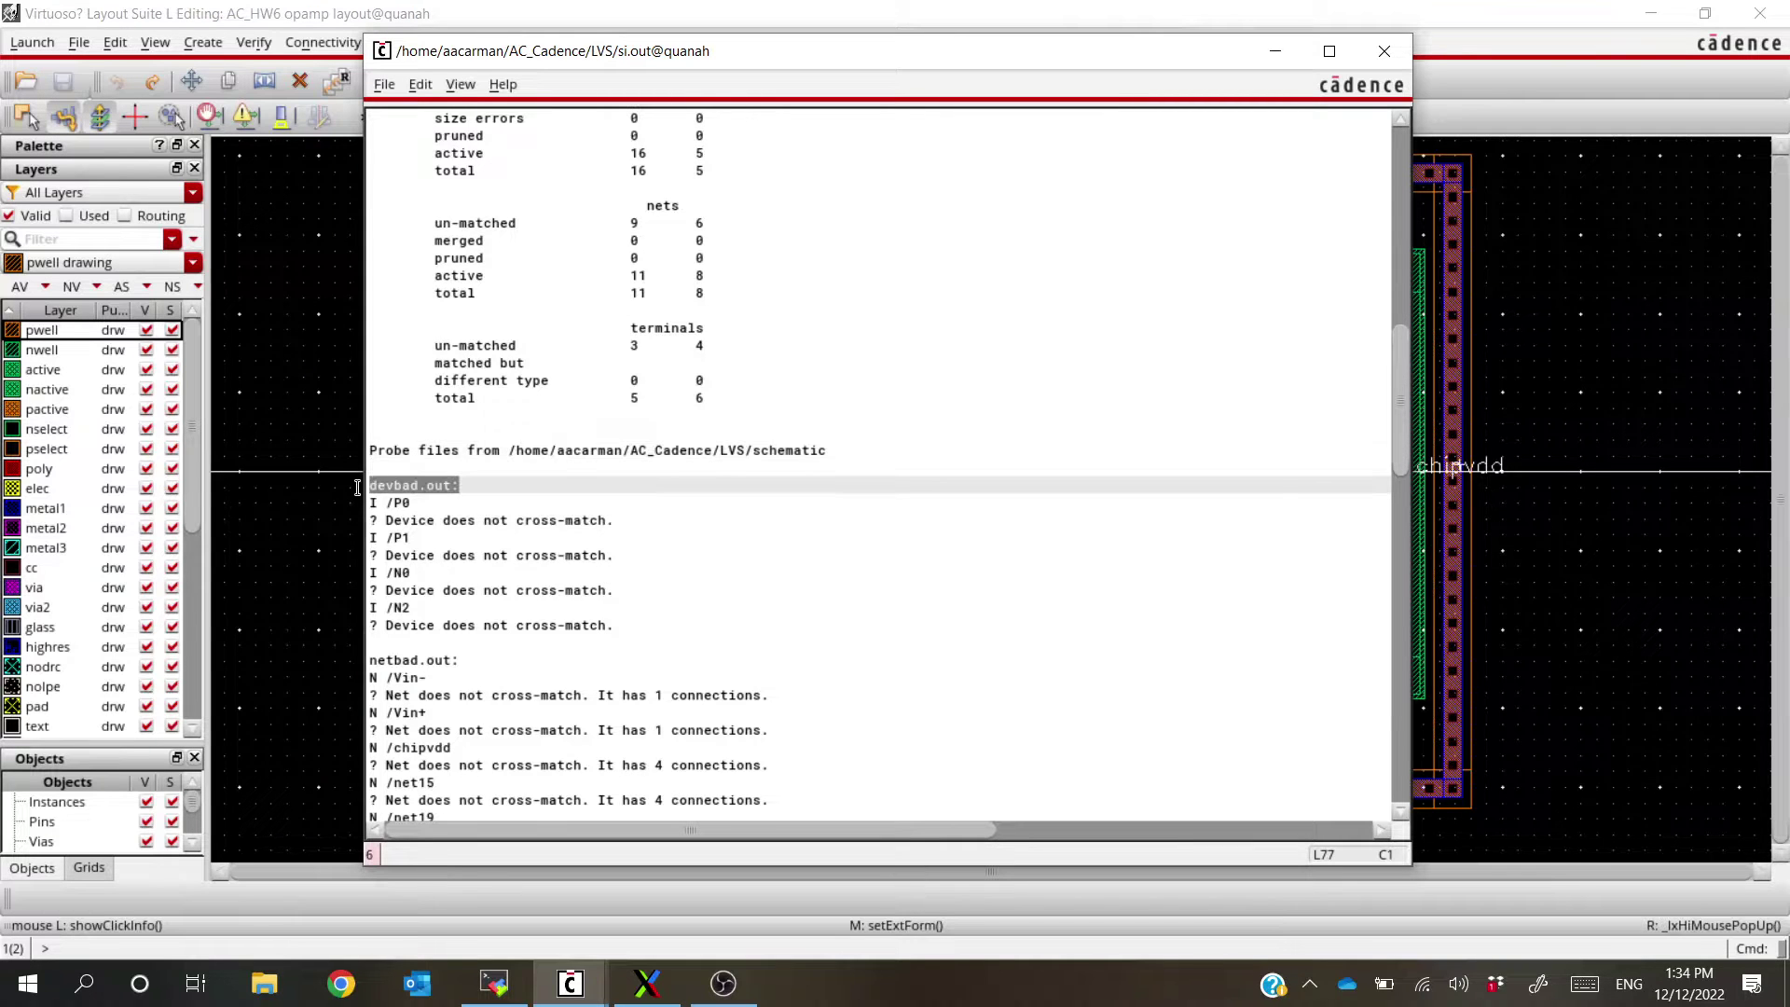
click(474, 485)
drag(532, 482, 371, 485)
drag(402, 502, 408, 539)
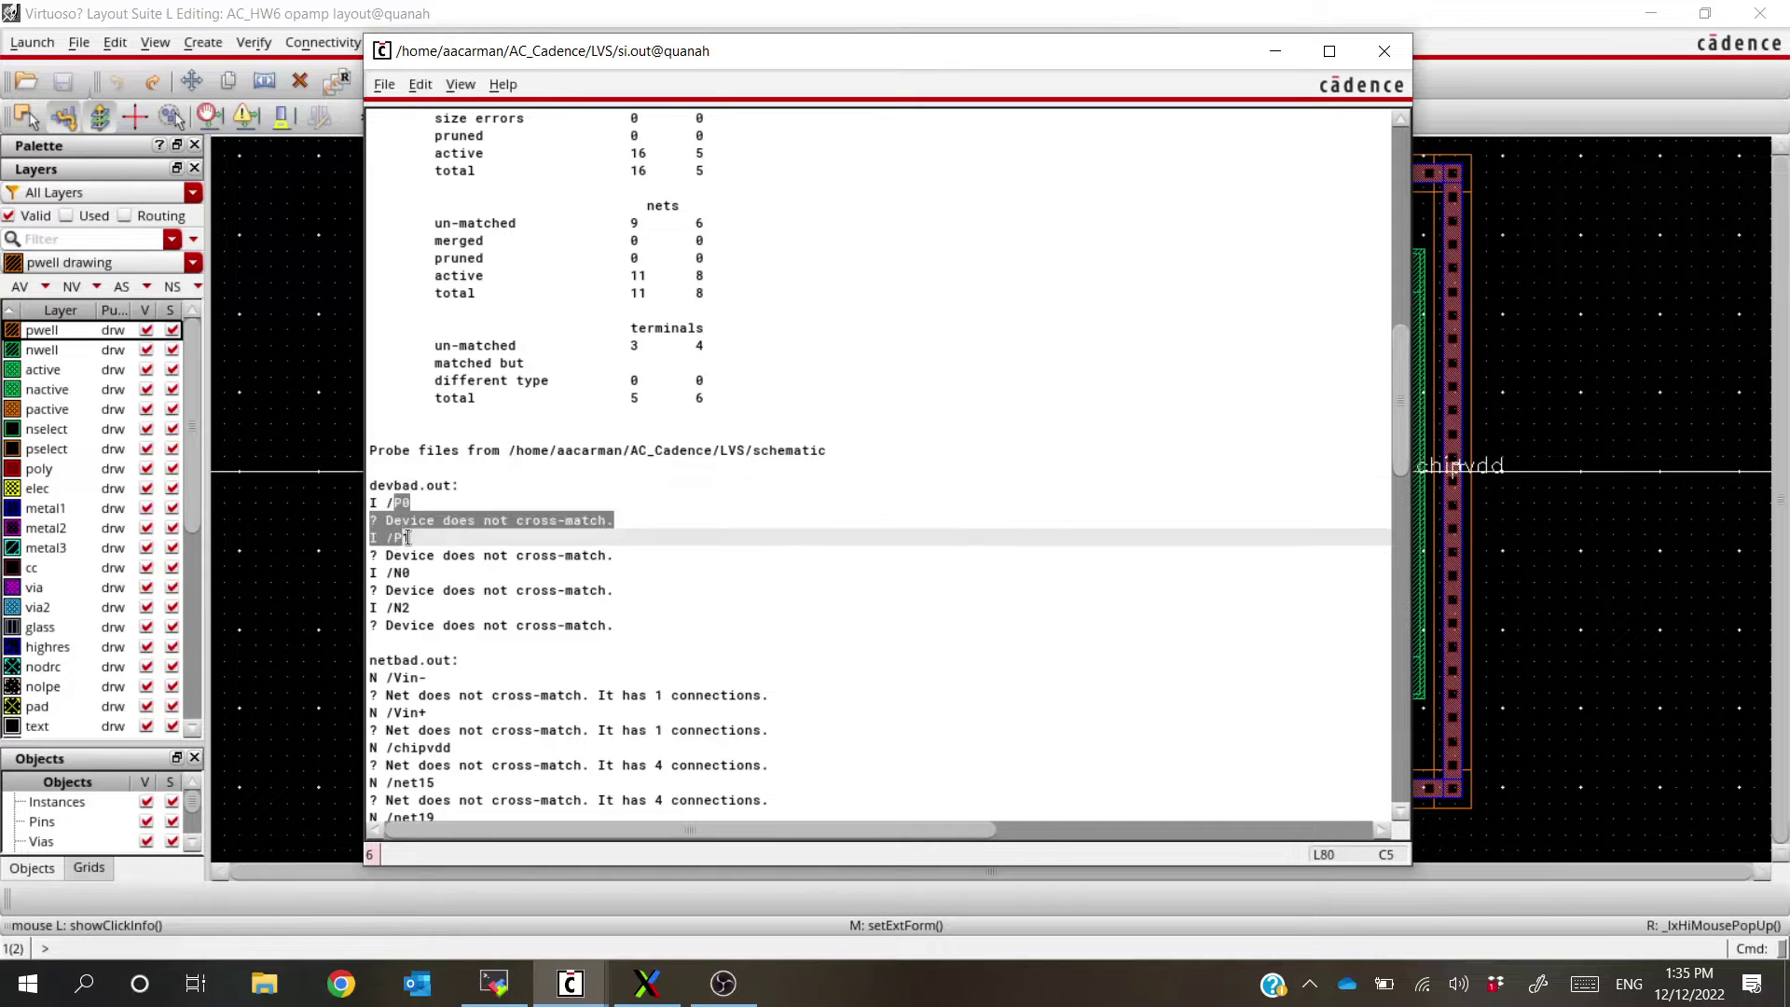
click(408, 539)
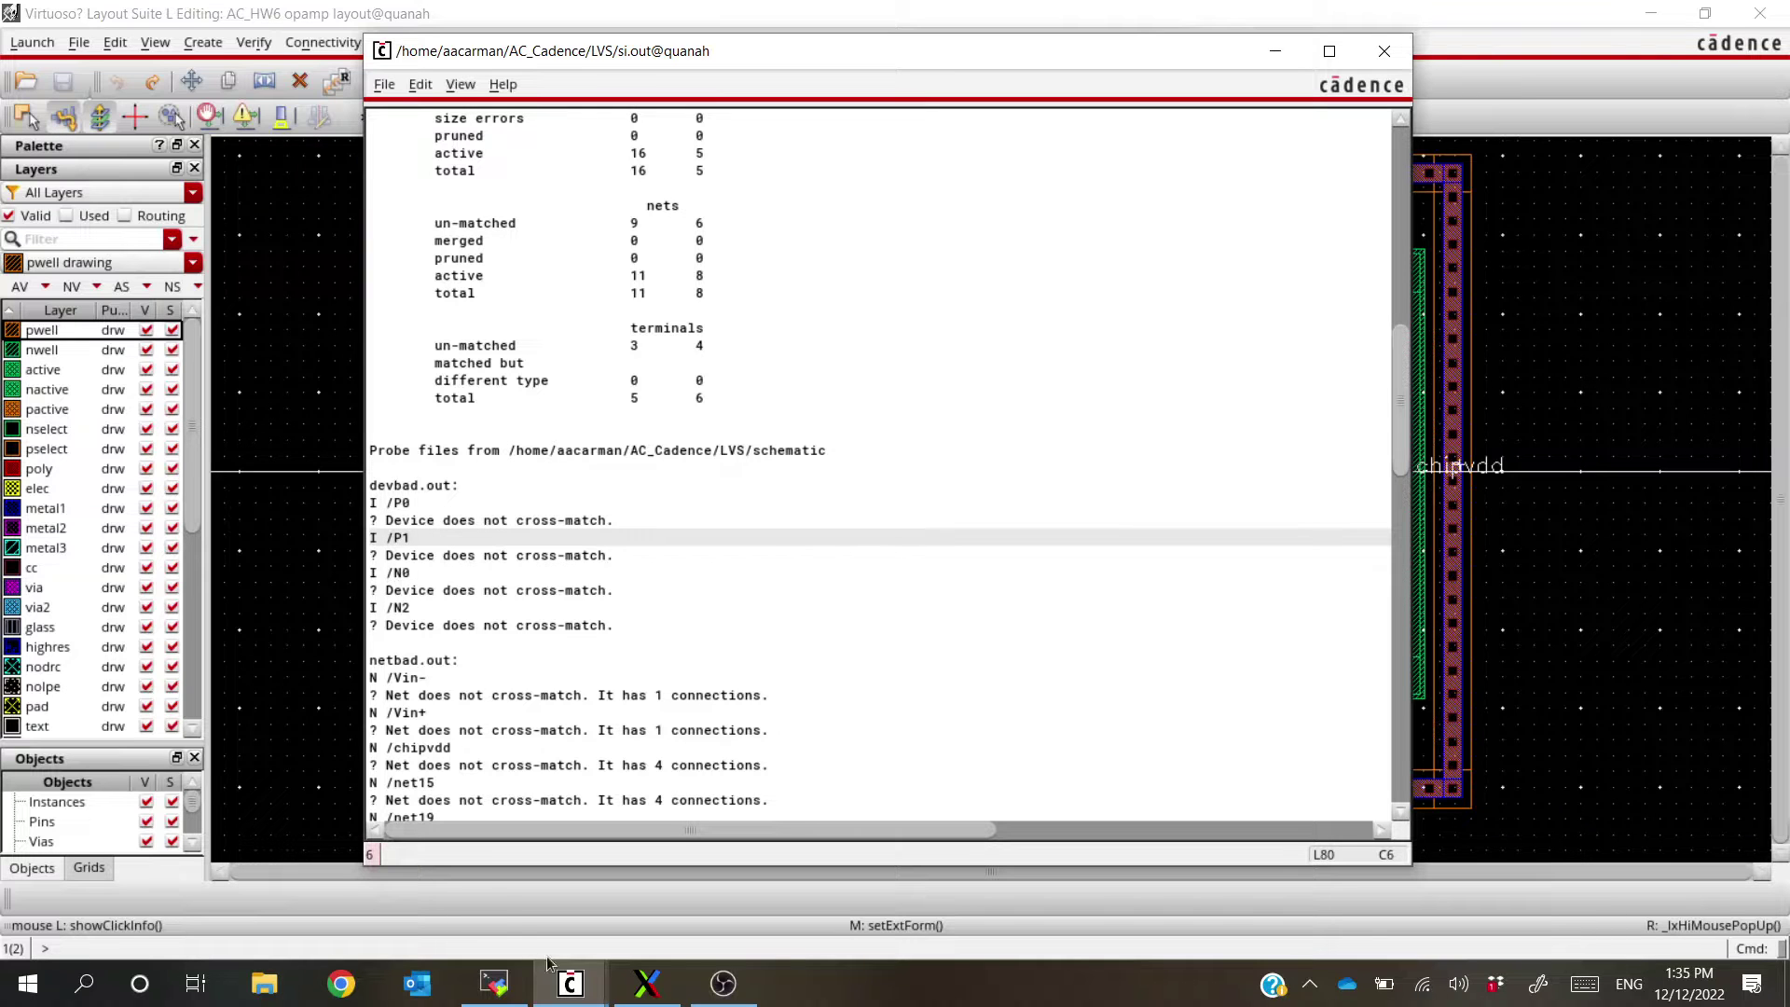
Locate the devices listed under devbad.out in the opamp schematic, checking back against the report, and return to the report
click(571, 982)
click(650, 889)
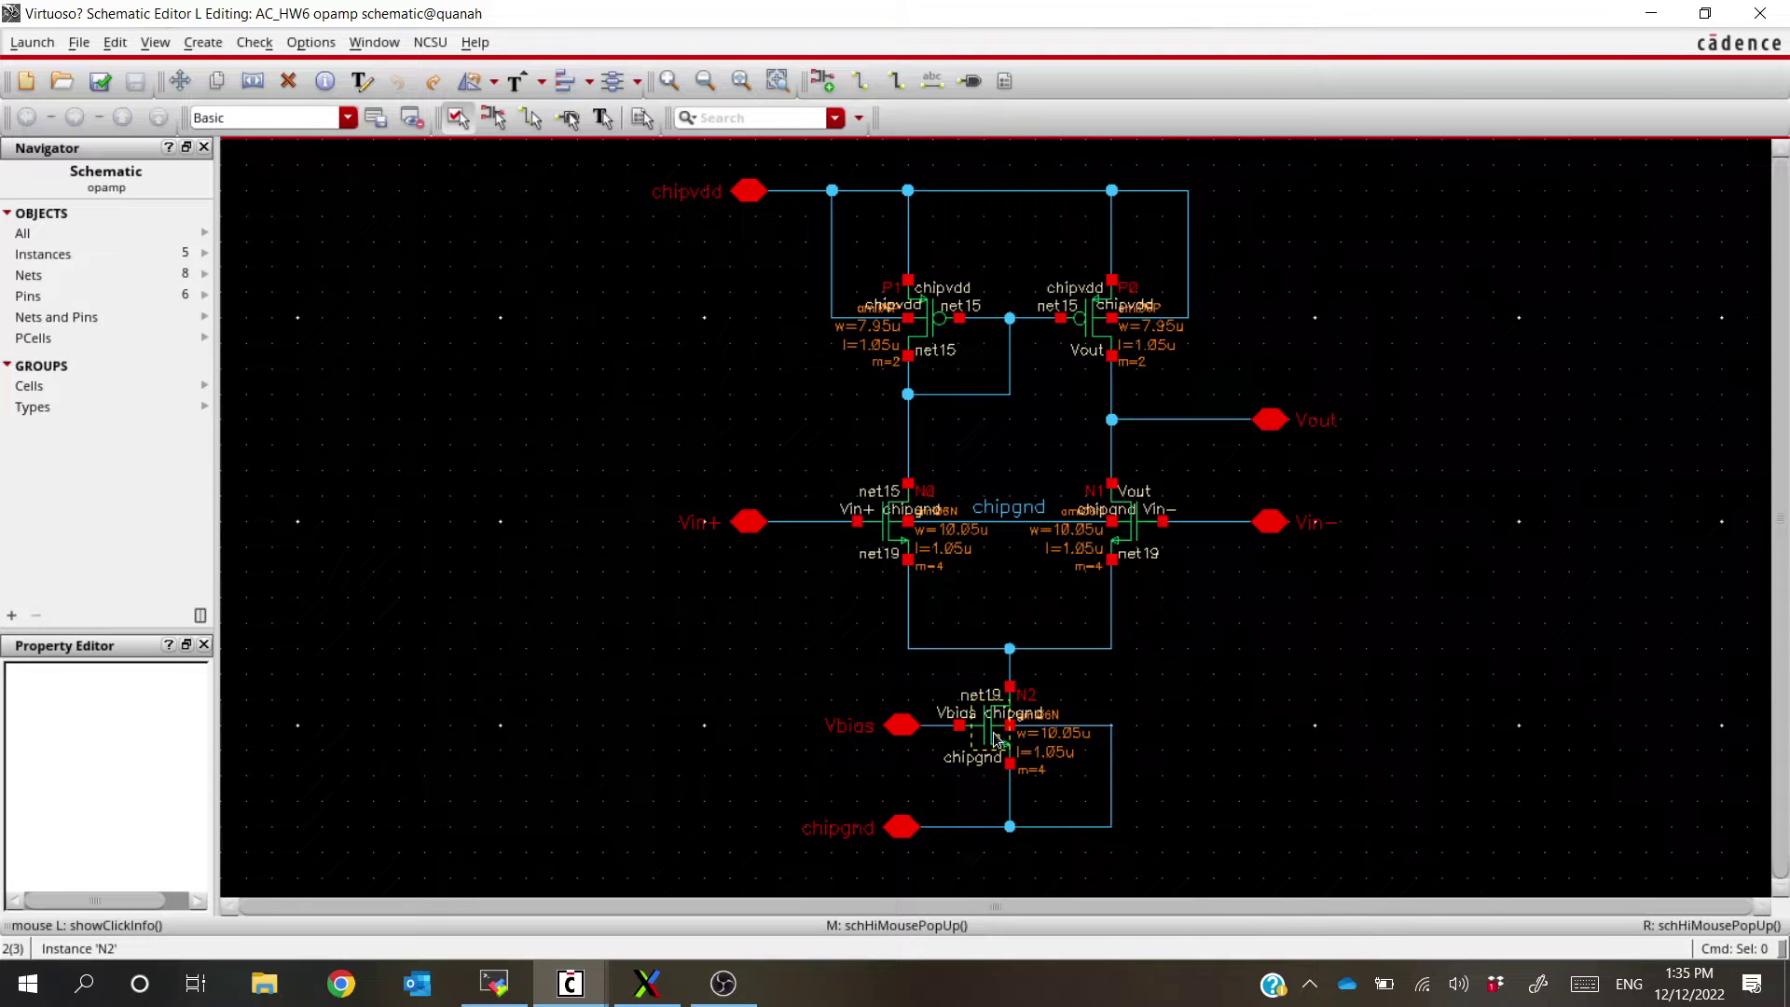
key(alt+Tab)
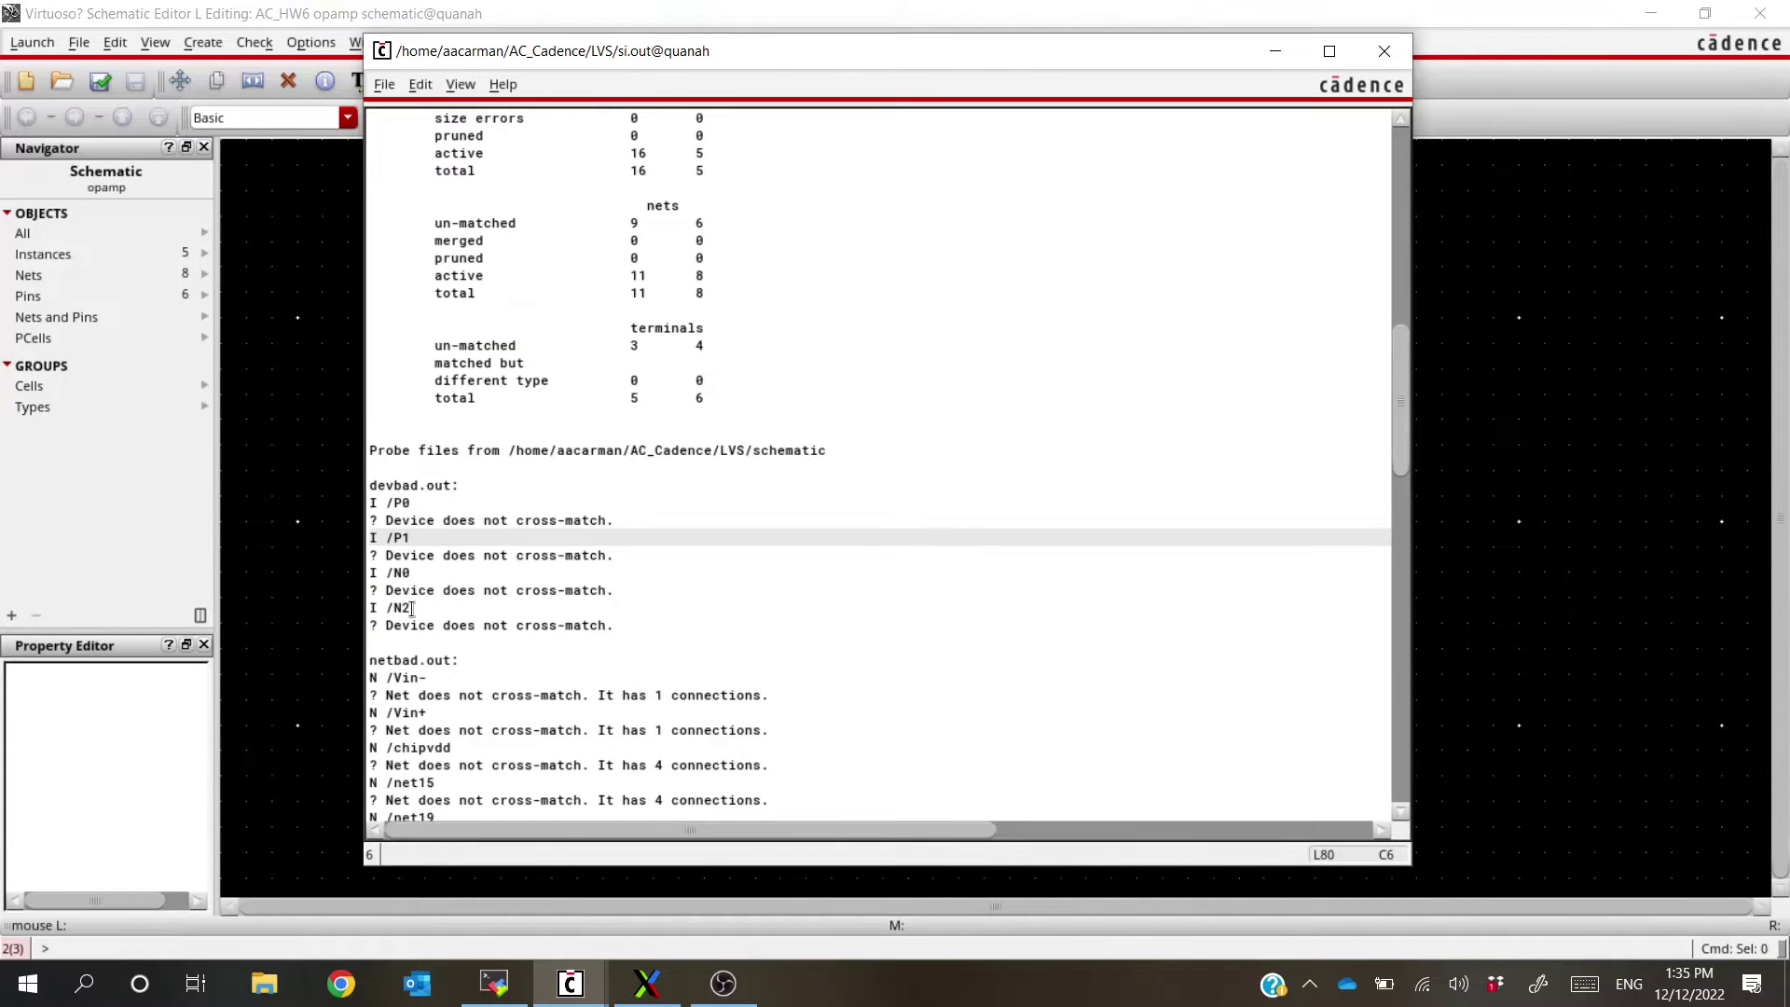
key(alt+Tab)
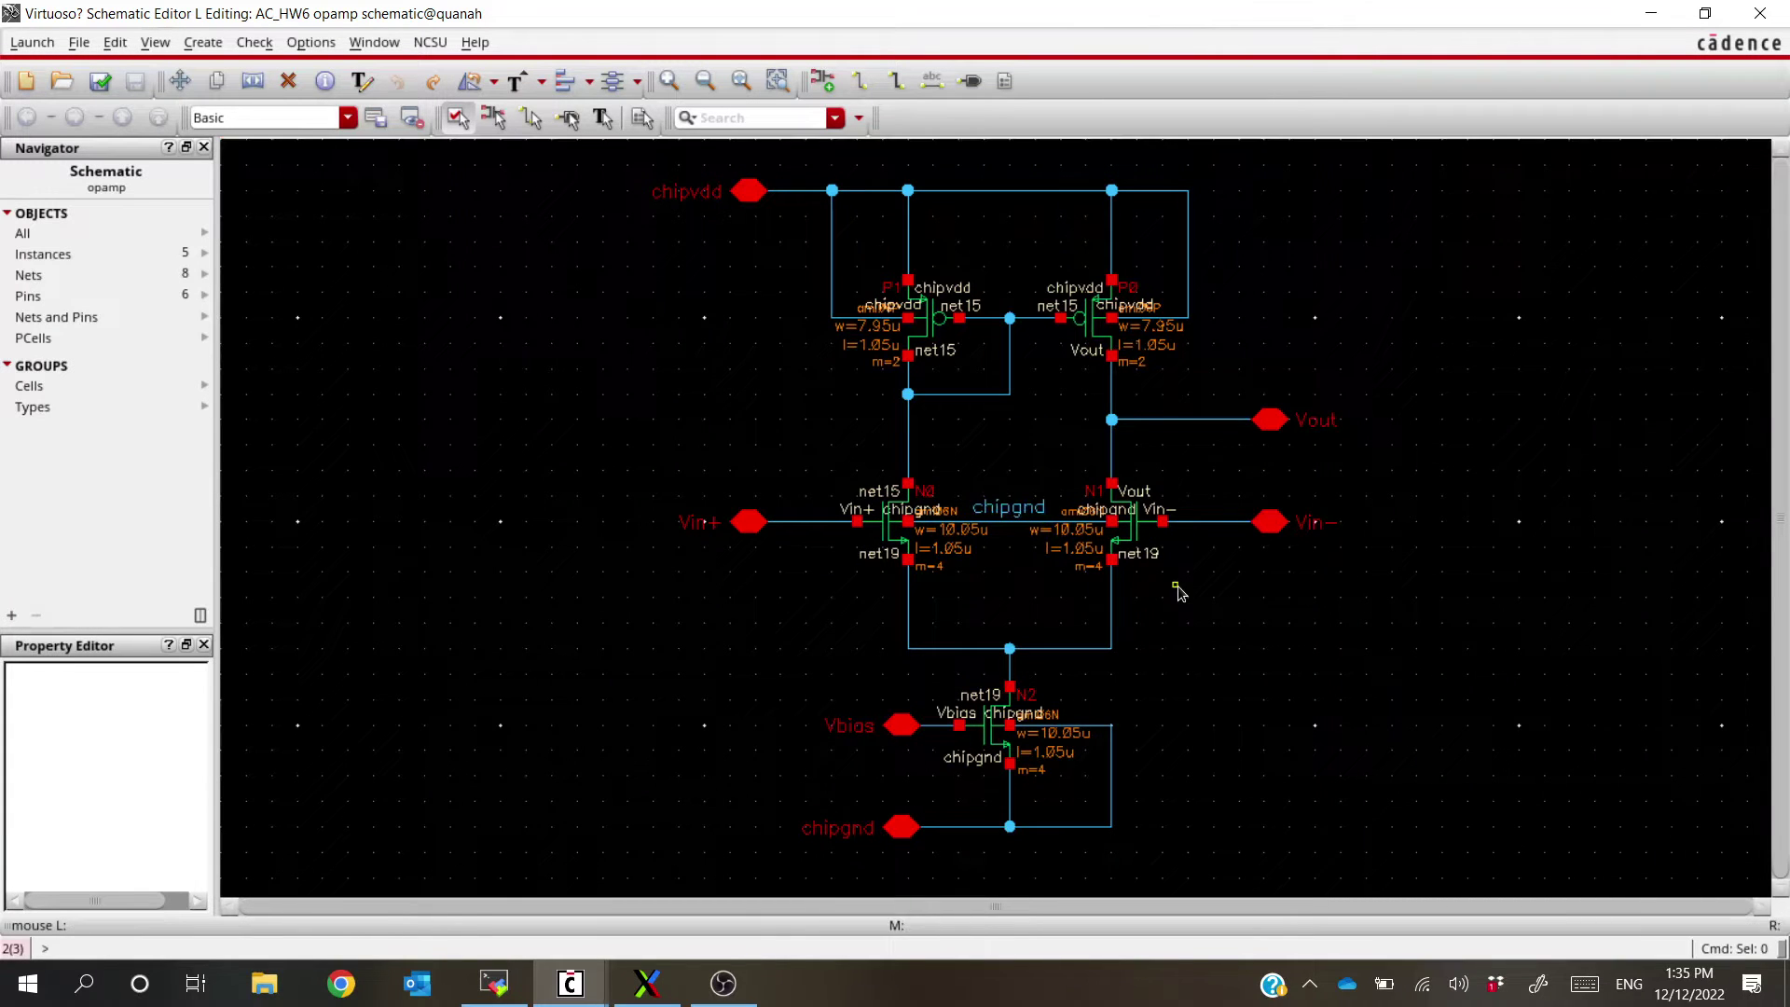
key(alt+Tab)
key(Up)
key(Up)
key(Up)
key(Up)
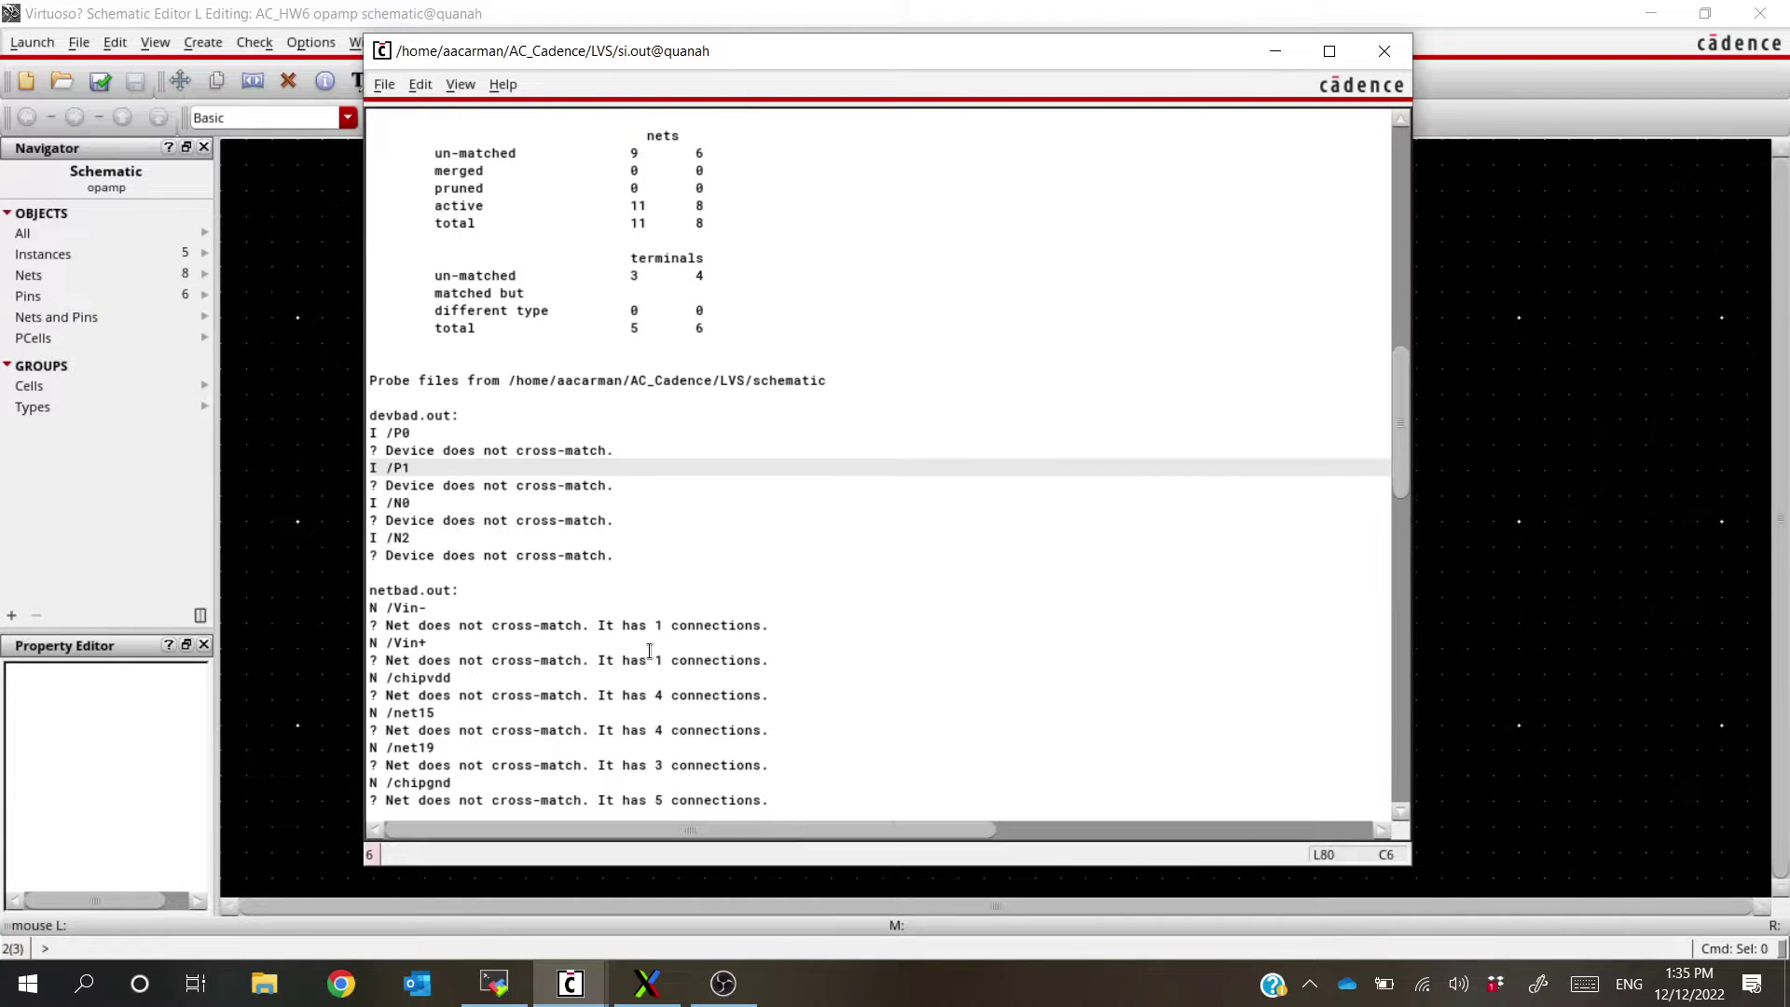
Review the nets listed under the schematic's netbad.out and look up the Vin- net in the opamp schematic
scroll(618, 660, down, 2)
mouse_move(471, 503)
mouse_down()
mouse_move(369, 503)
mouse_move(463, 502)
mouse_up()
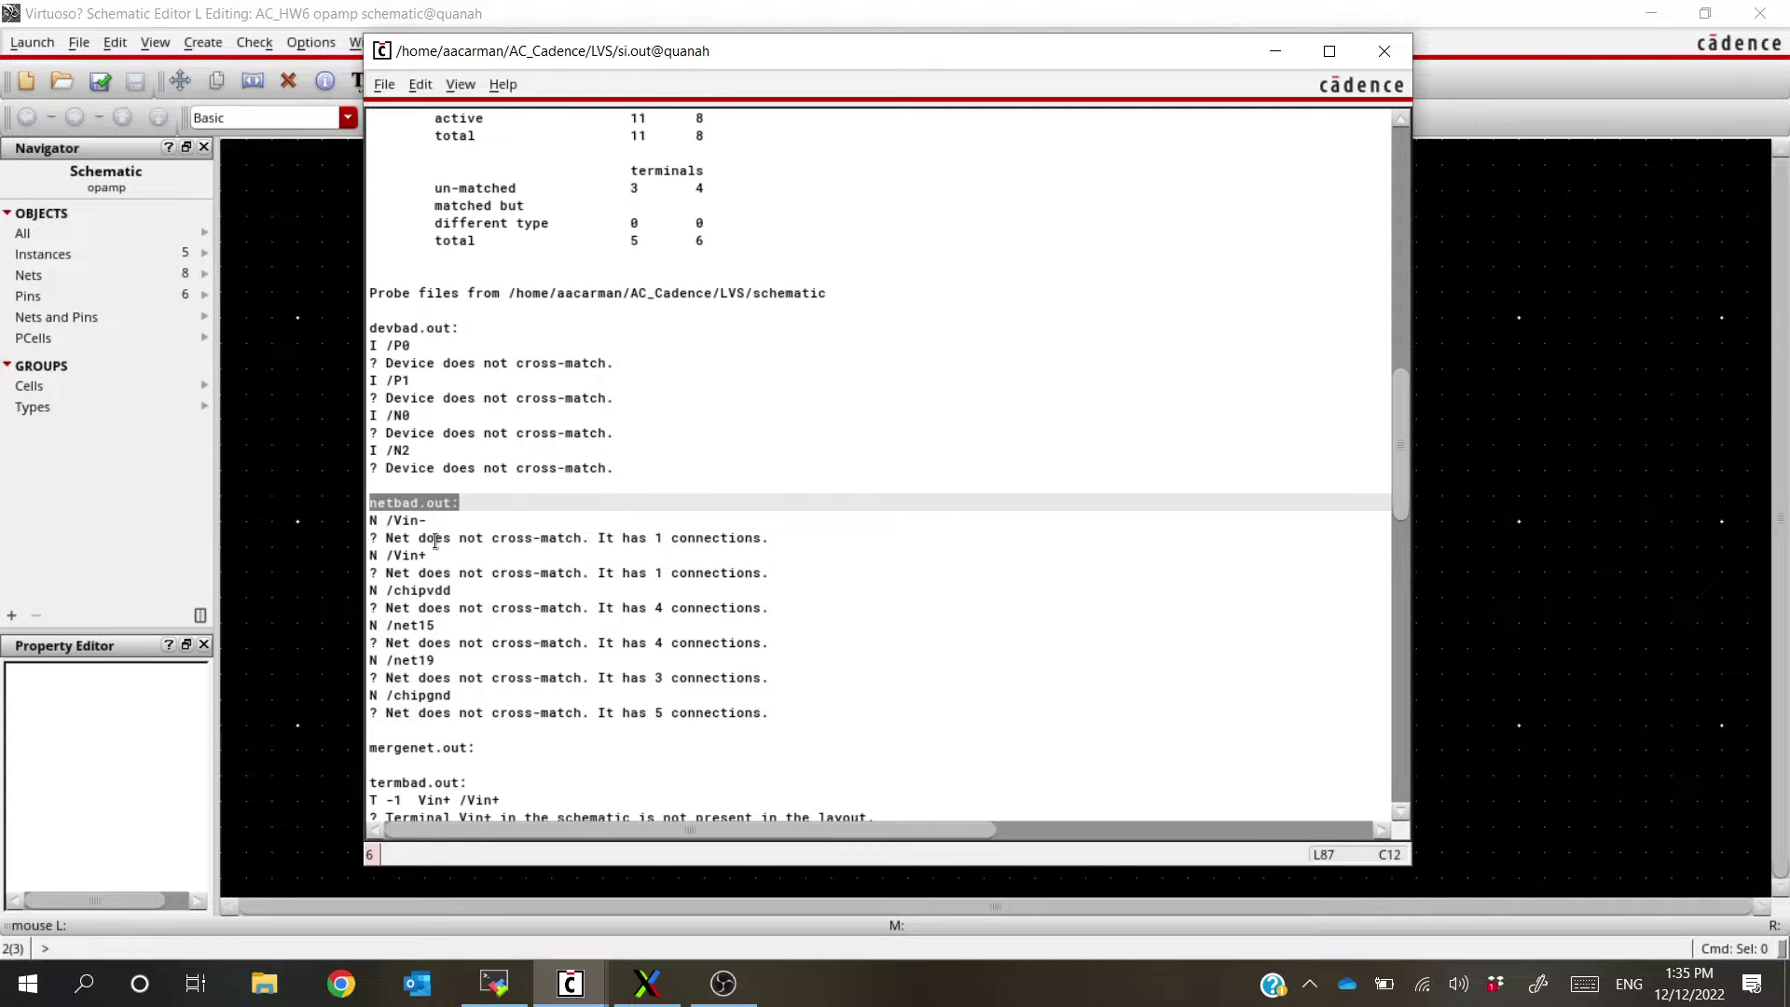
mouse_move(392, 520)
mouse_down()
mouse_move(434, 528)
mouse_move(478, 714)
mouse_move(438, 541)
mouse_move(407, 519)
mouse_up()
click(524, 714)
click(406, 520)
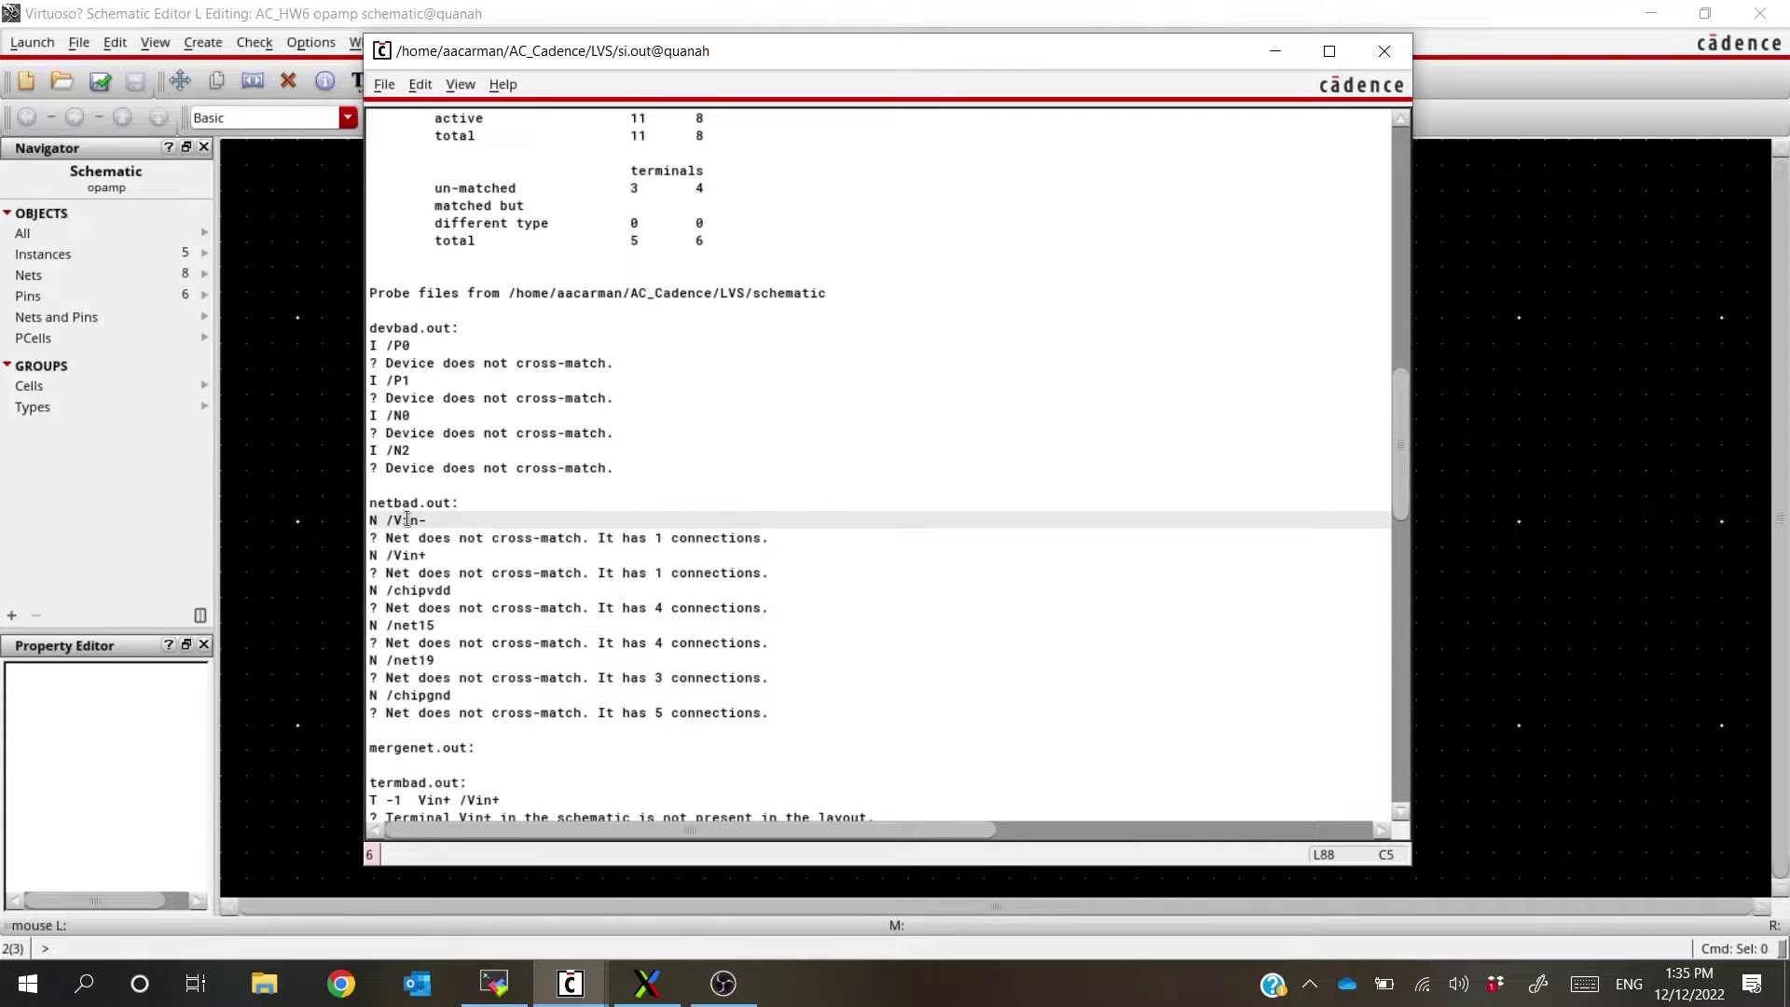
click(570, 986)
click(652, 886)
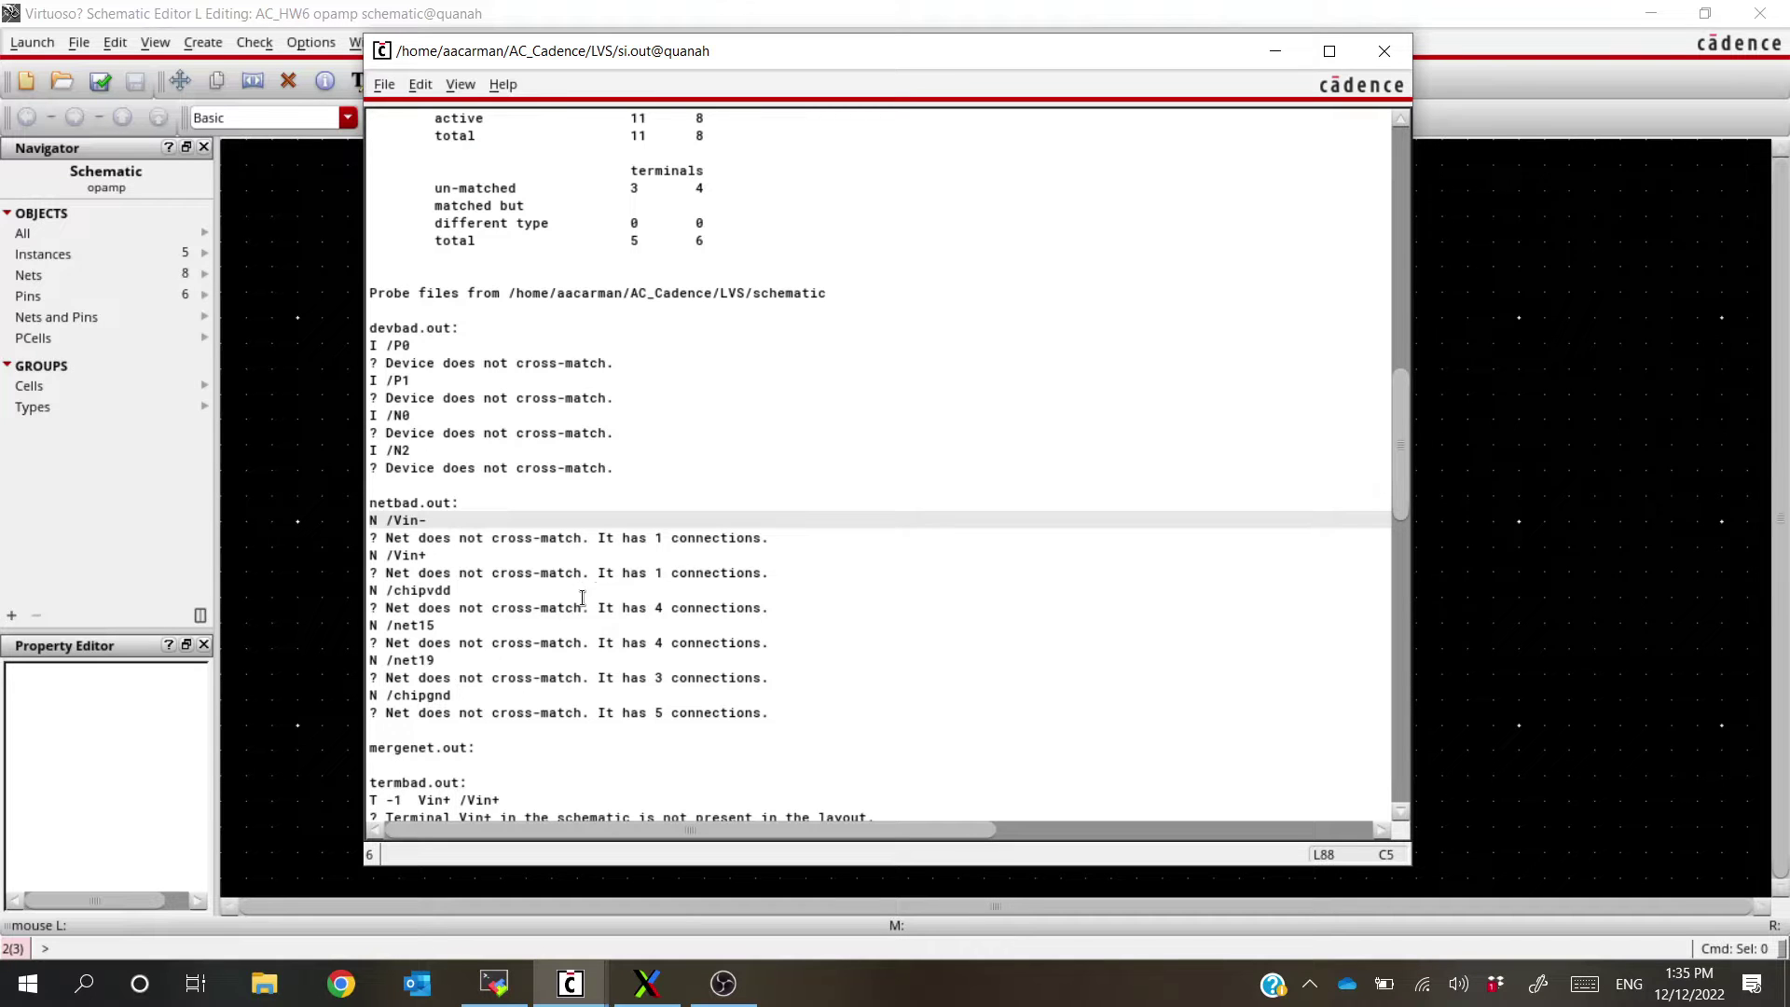
Recheck the complete netbad.out list and examine the mergenet.out section of the schematic probe files
scroll(553, 706, down, 2)
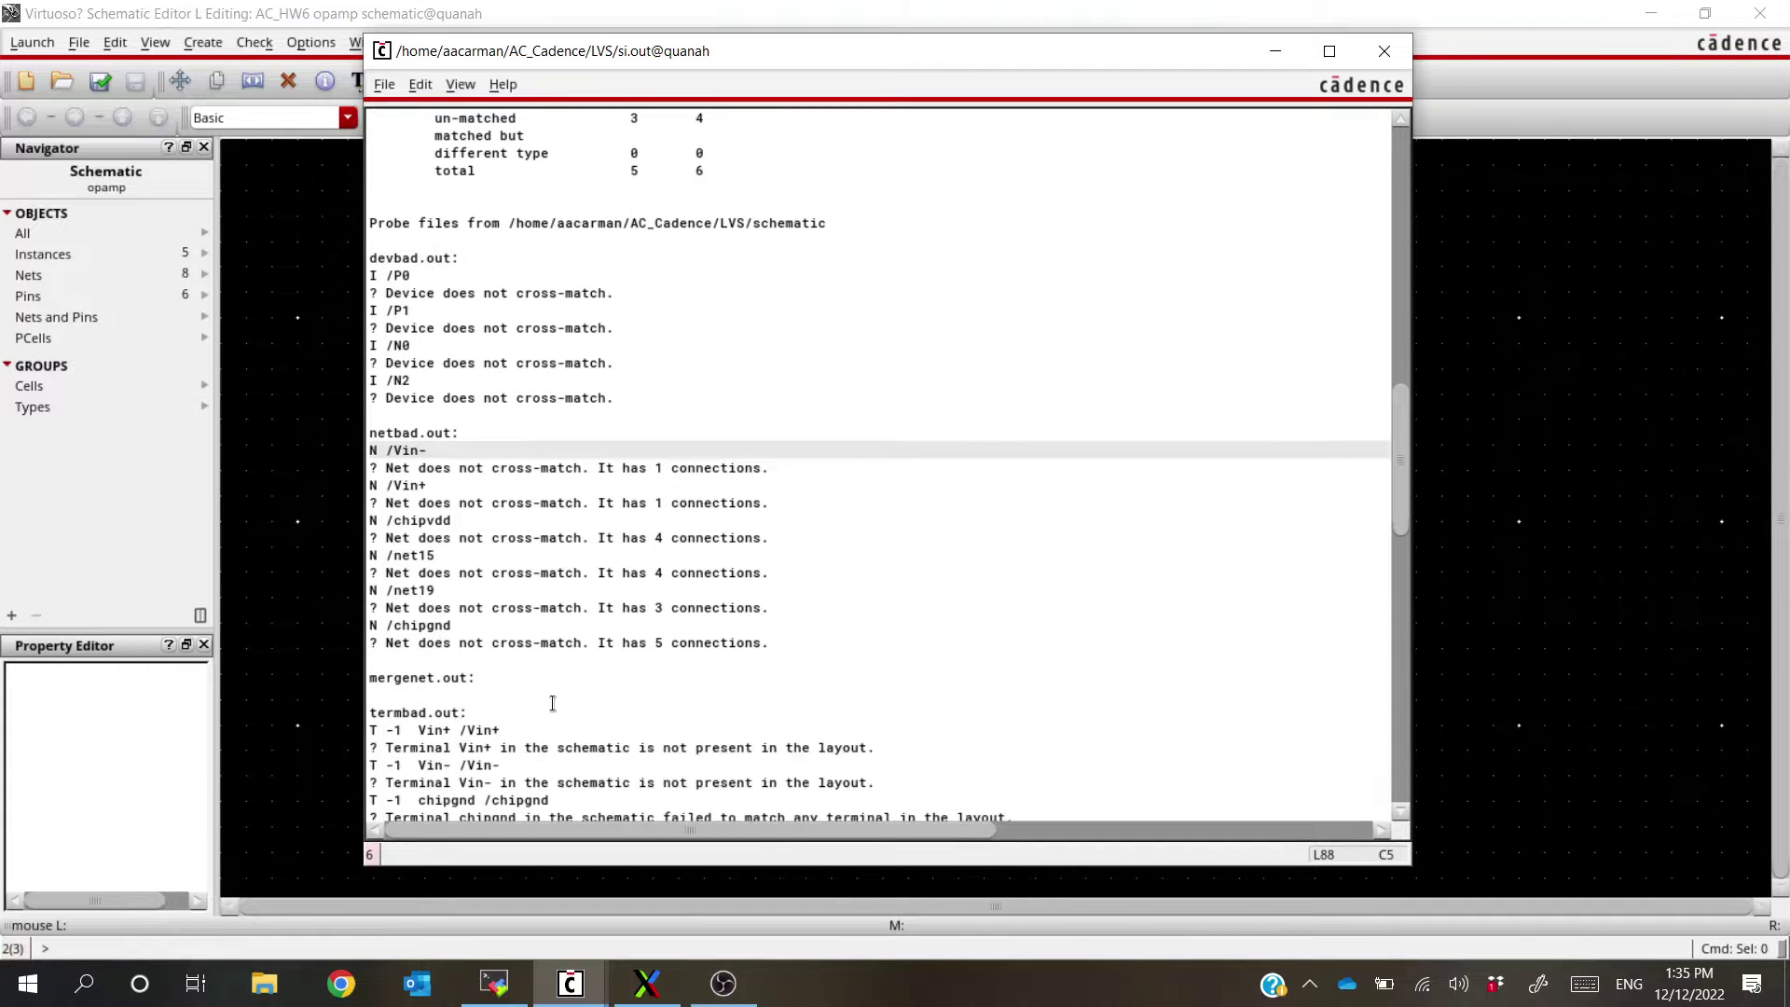
drag(412, 432, 788, 641)
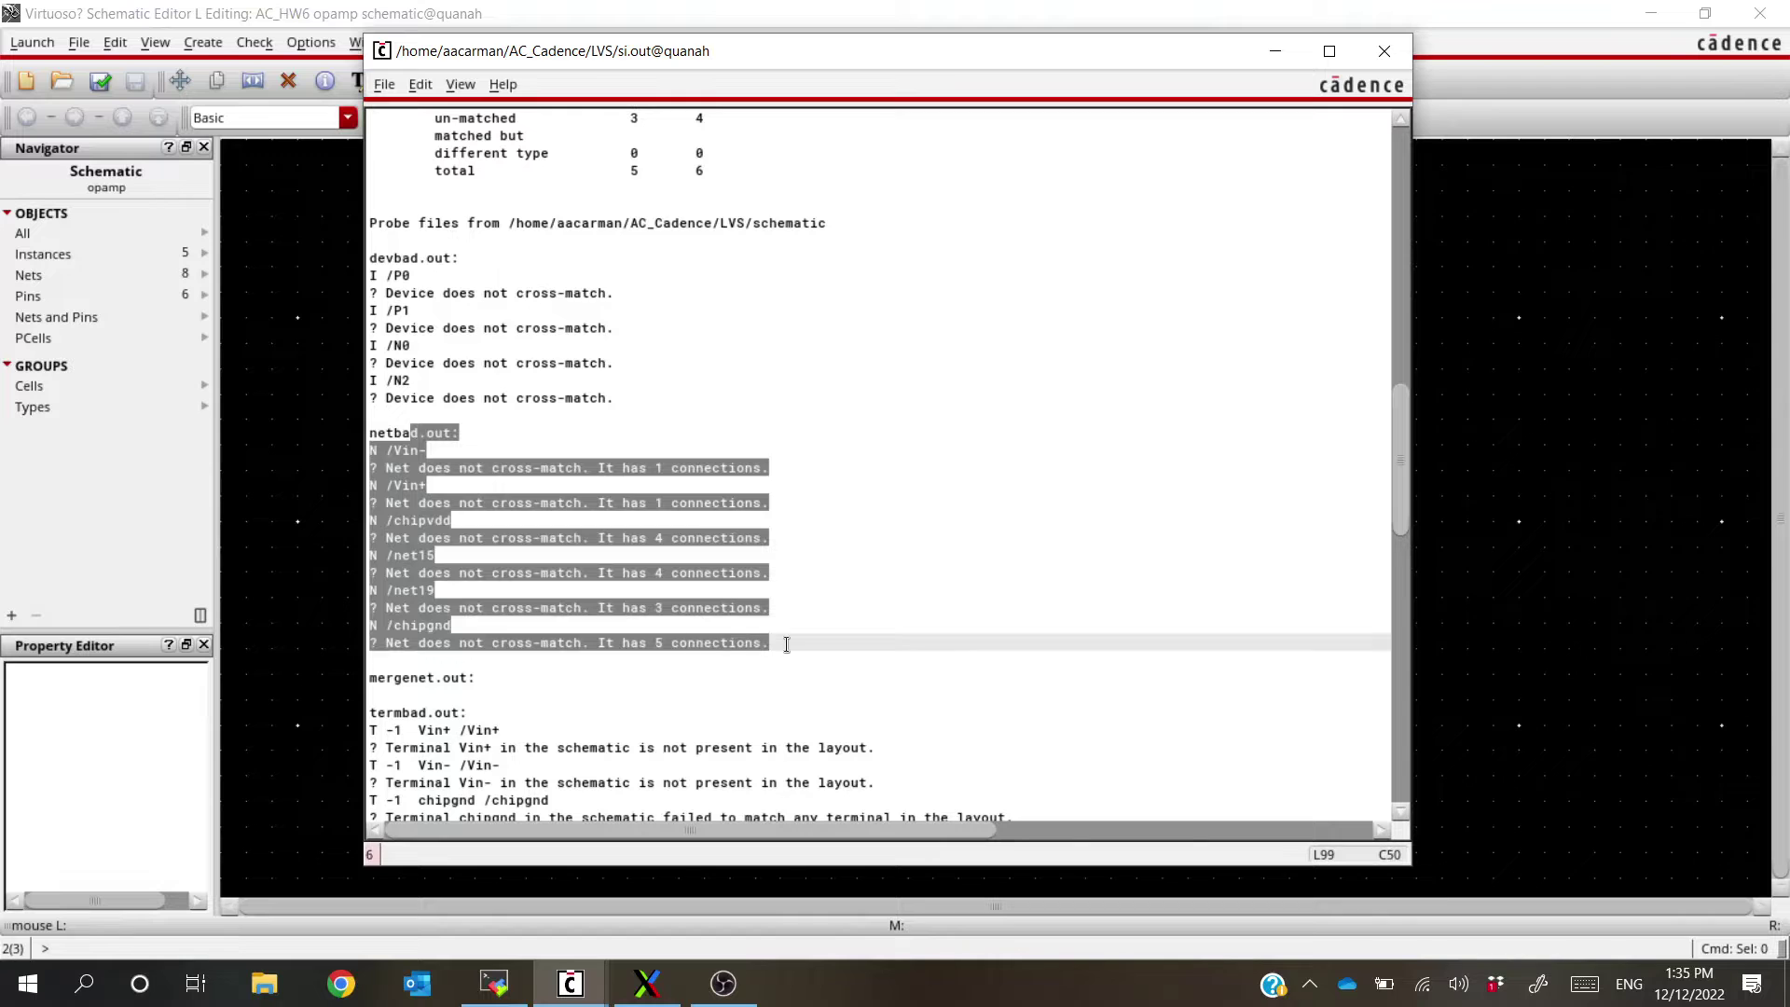
click(788, 641)
drag(495, 678, 370, 679)
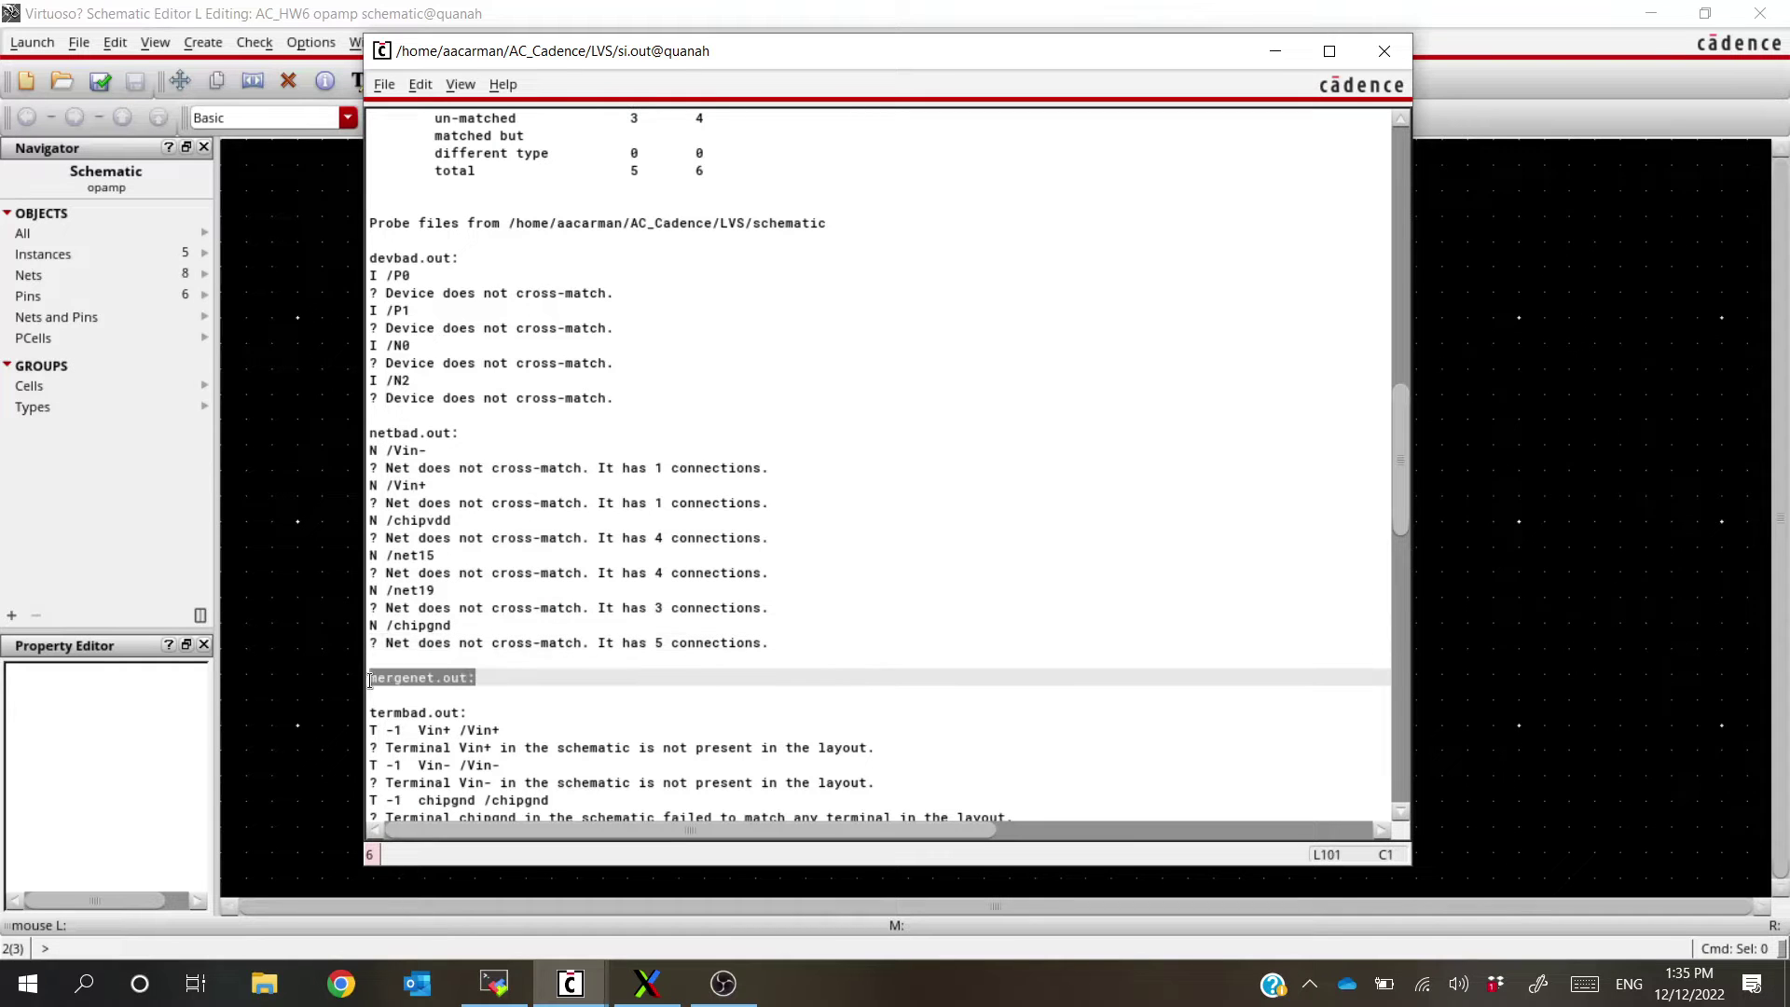
click(371, 680)
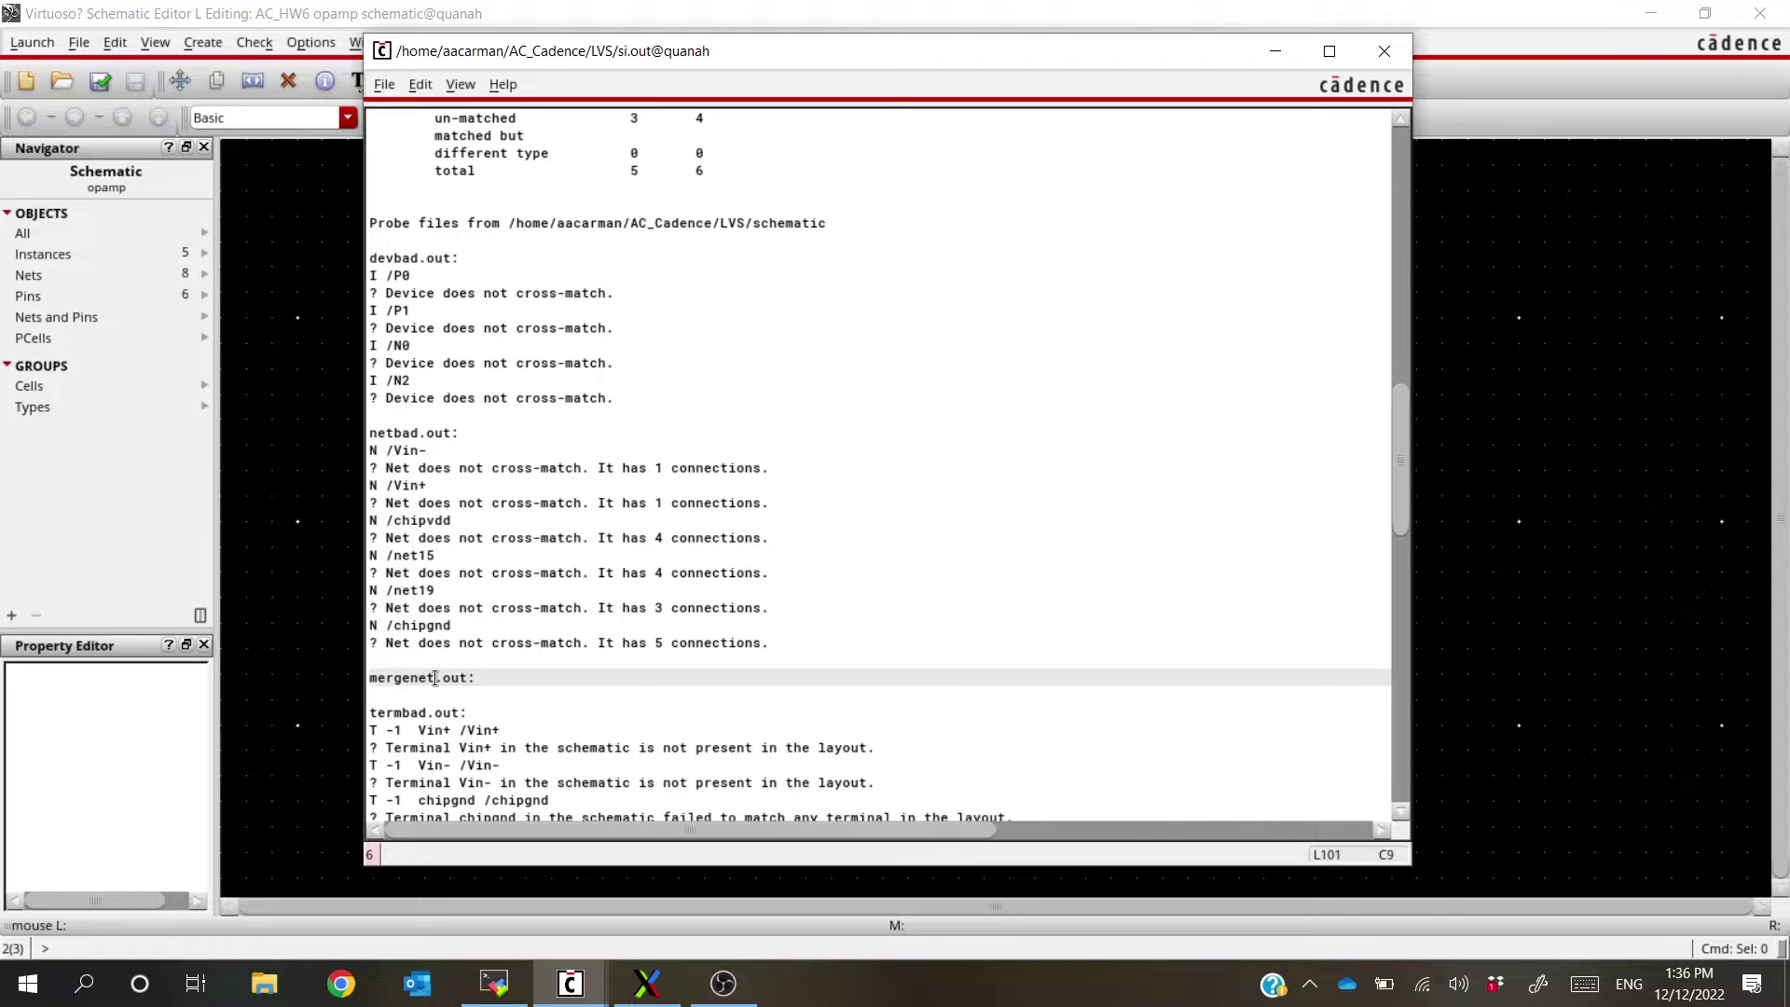
drag(436, 678, 369, 678)
click(370, 678)
drag(493, 678, 345, 677)
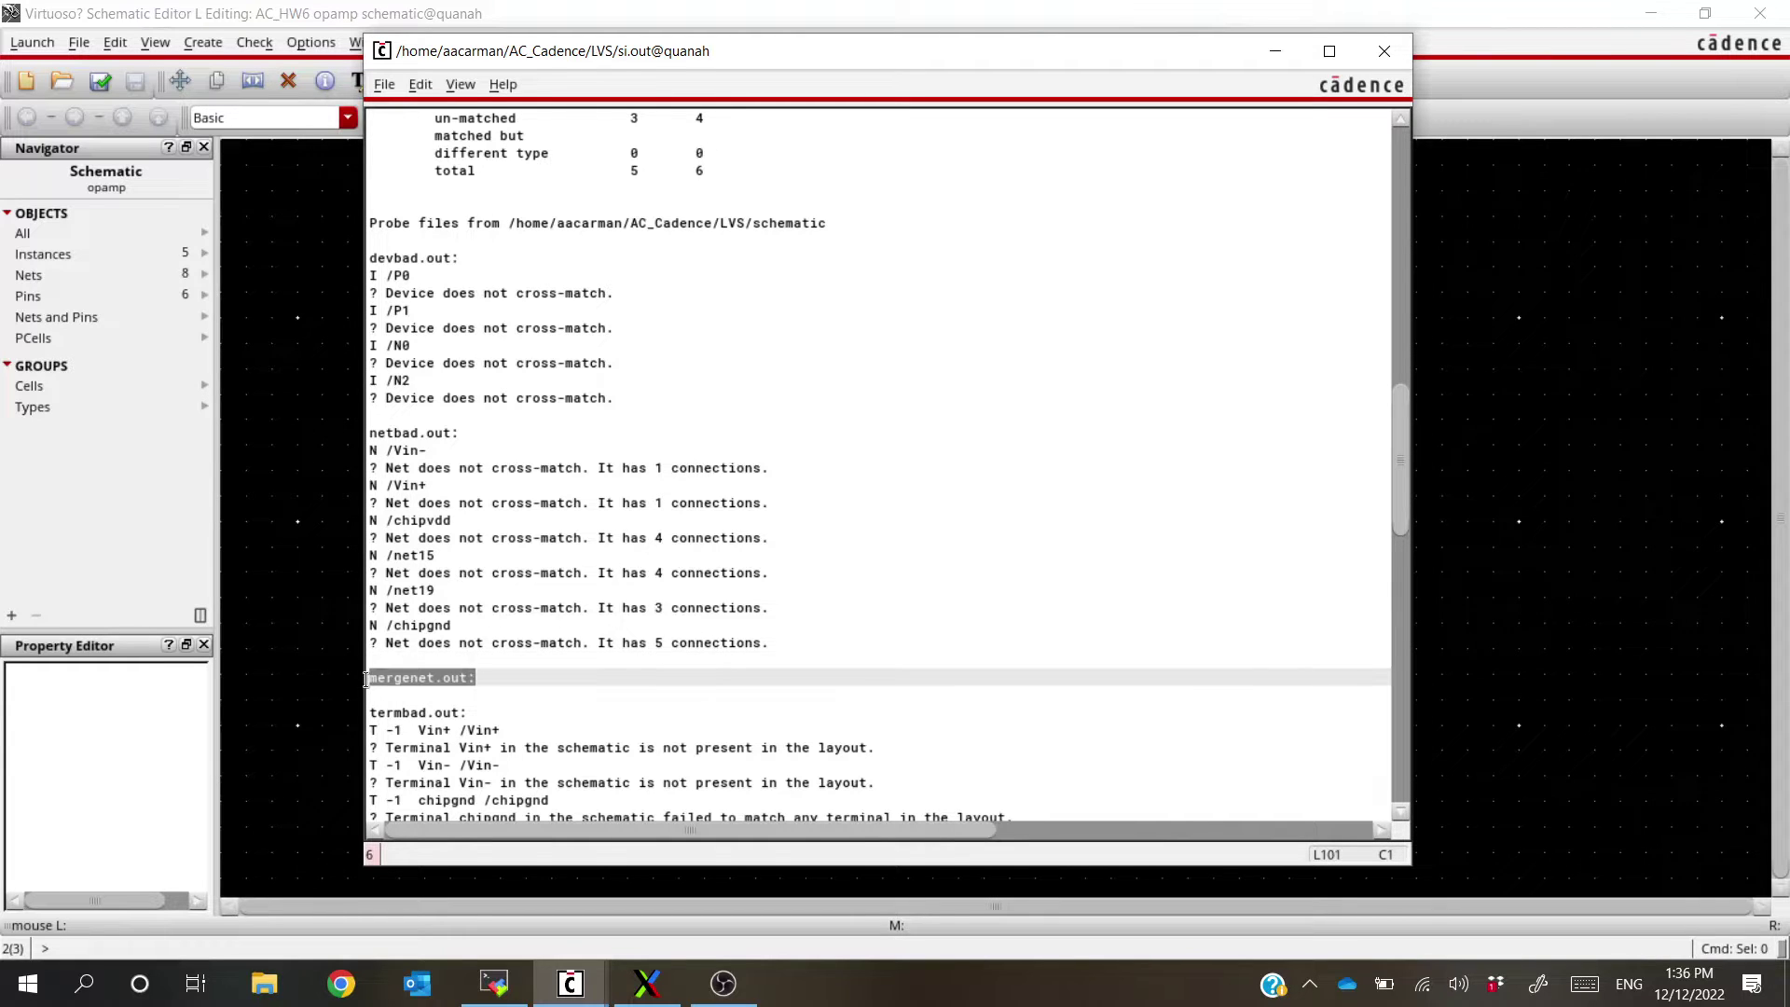
click(503, 673)
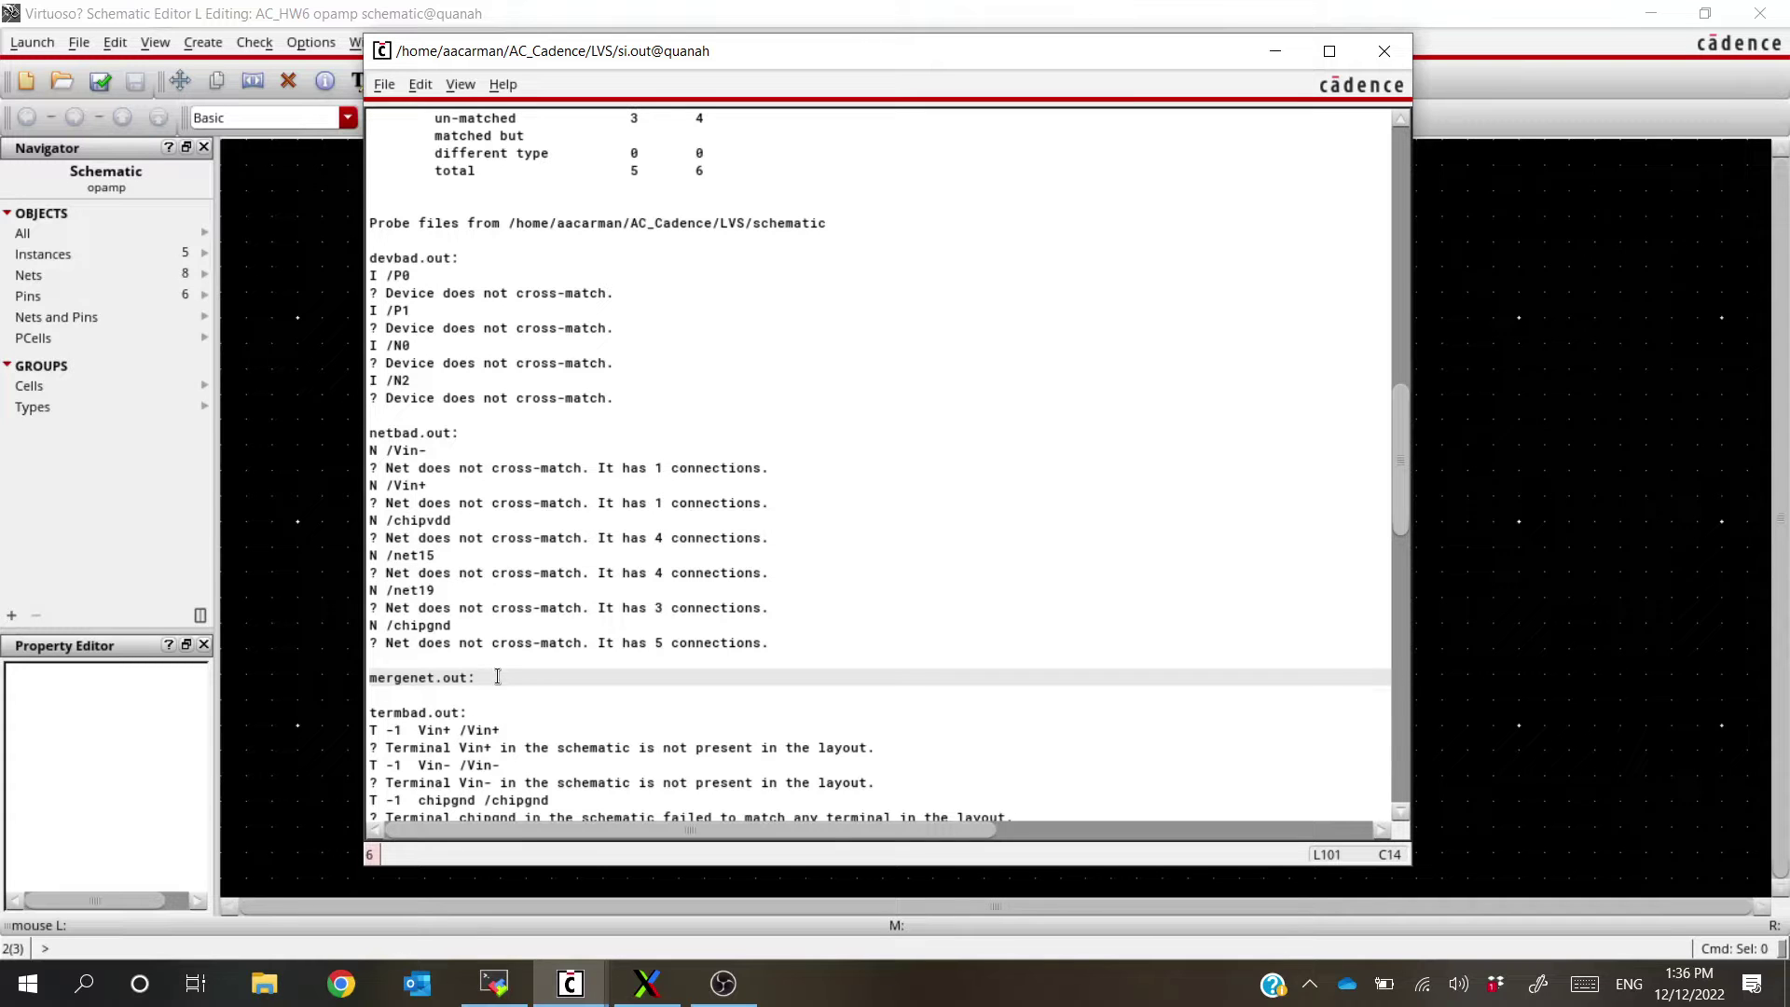
drag(498, 677, 366, 678)
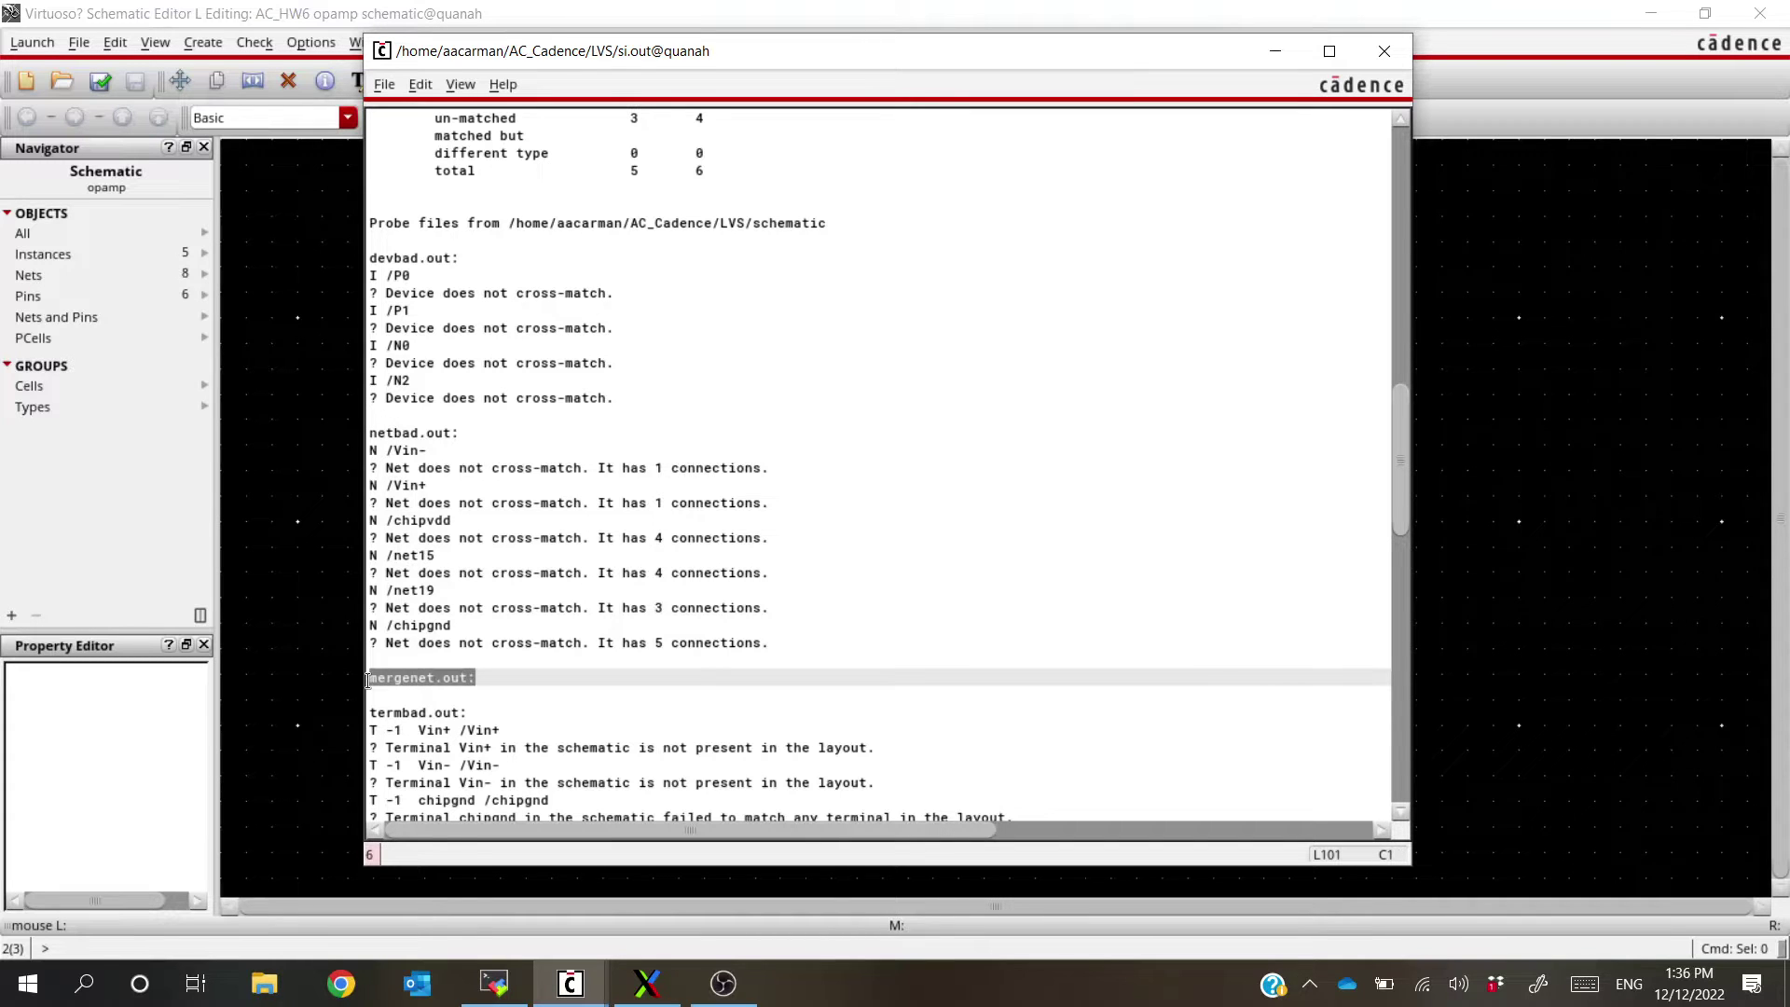
click(376, 688)
drag(491, 678, 367, 678)
click(546, 687)
Examine the termbad.out entries for the Vin+, Vin-, chipgnd and chipvdd terminals in the schematic probe files
scroll(546, 687, down, 4)
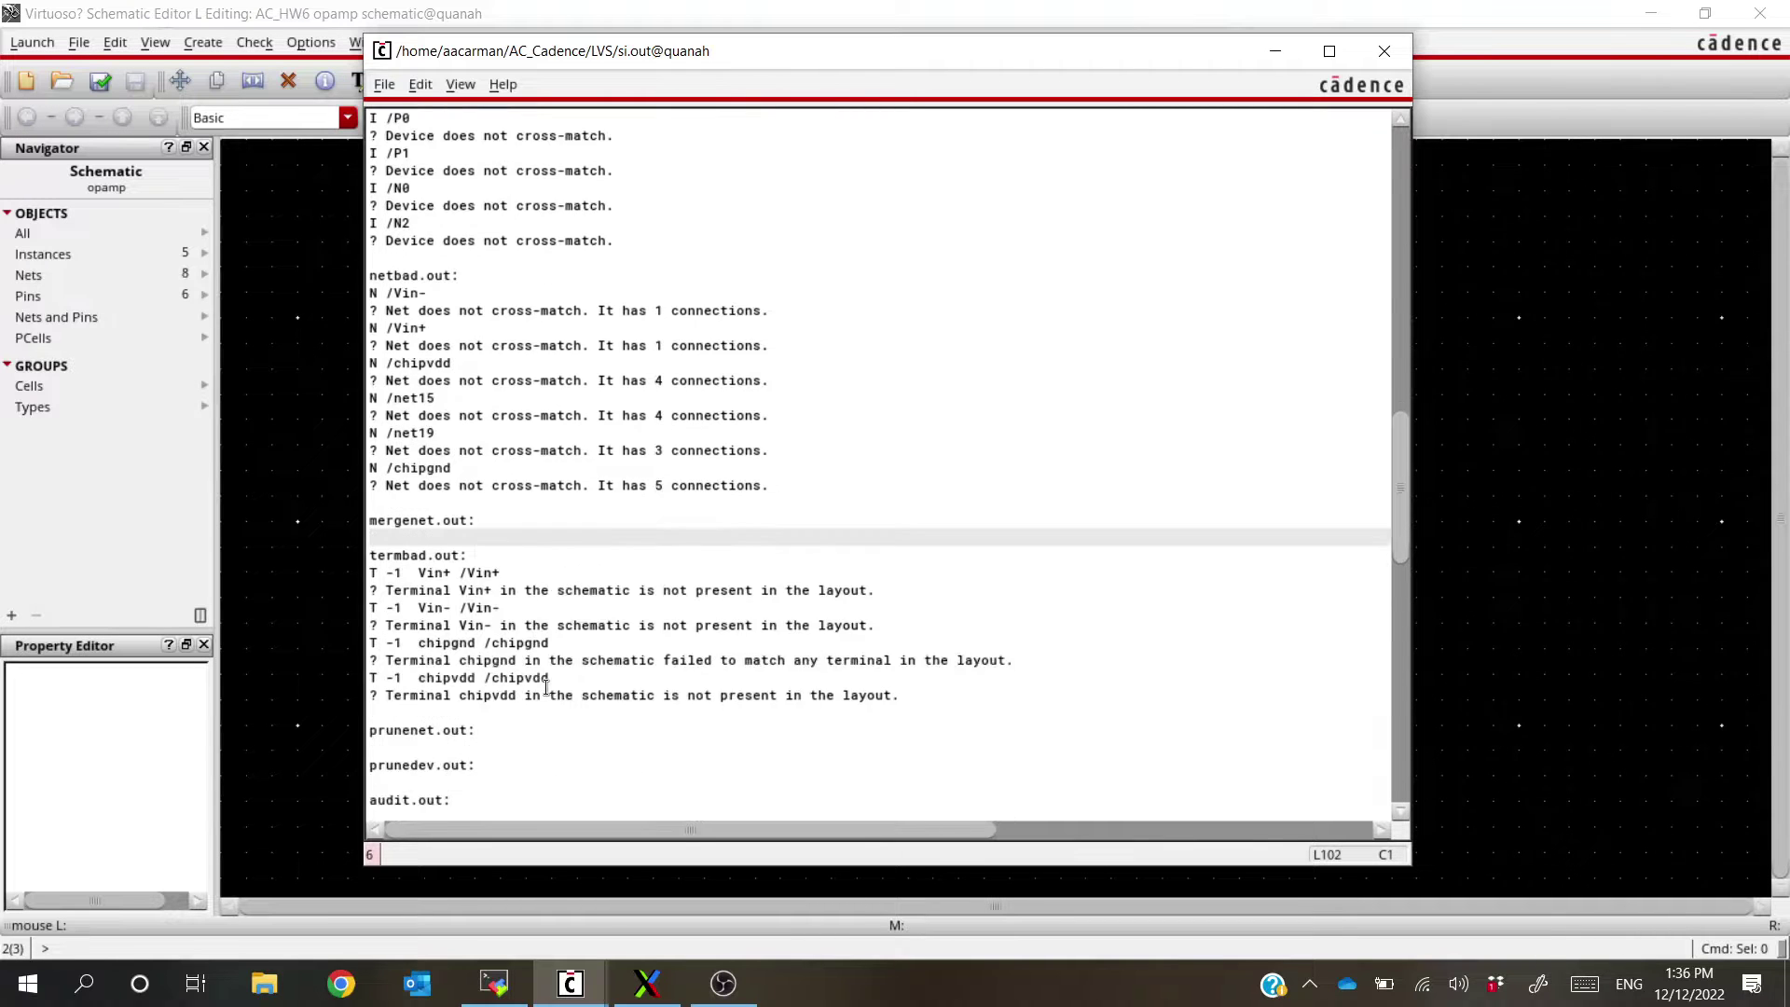
drag(480, 490, 363, 489)
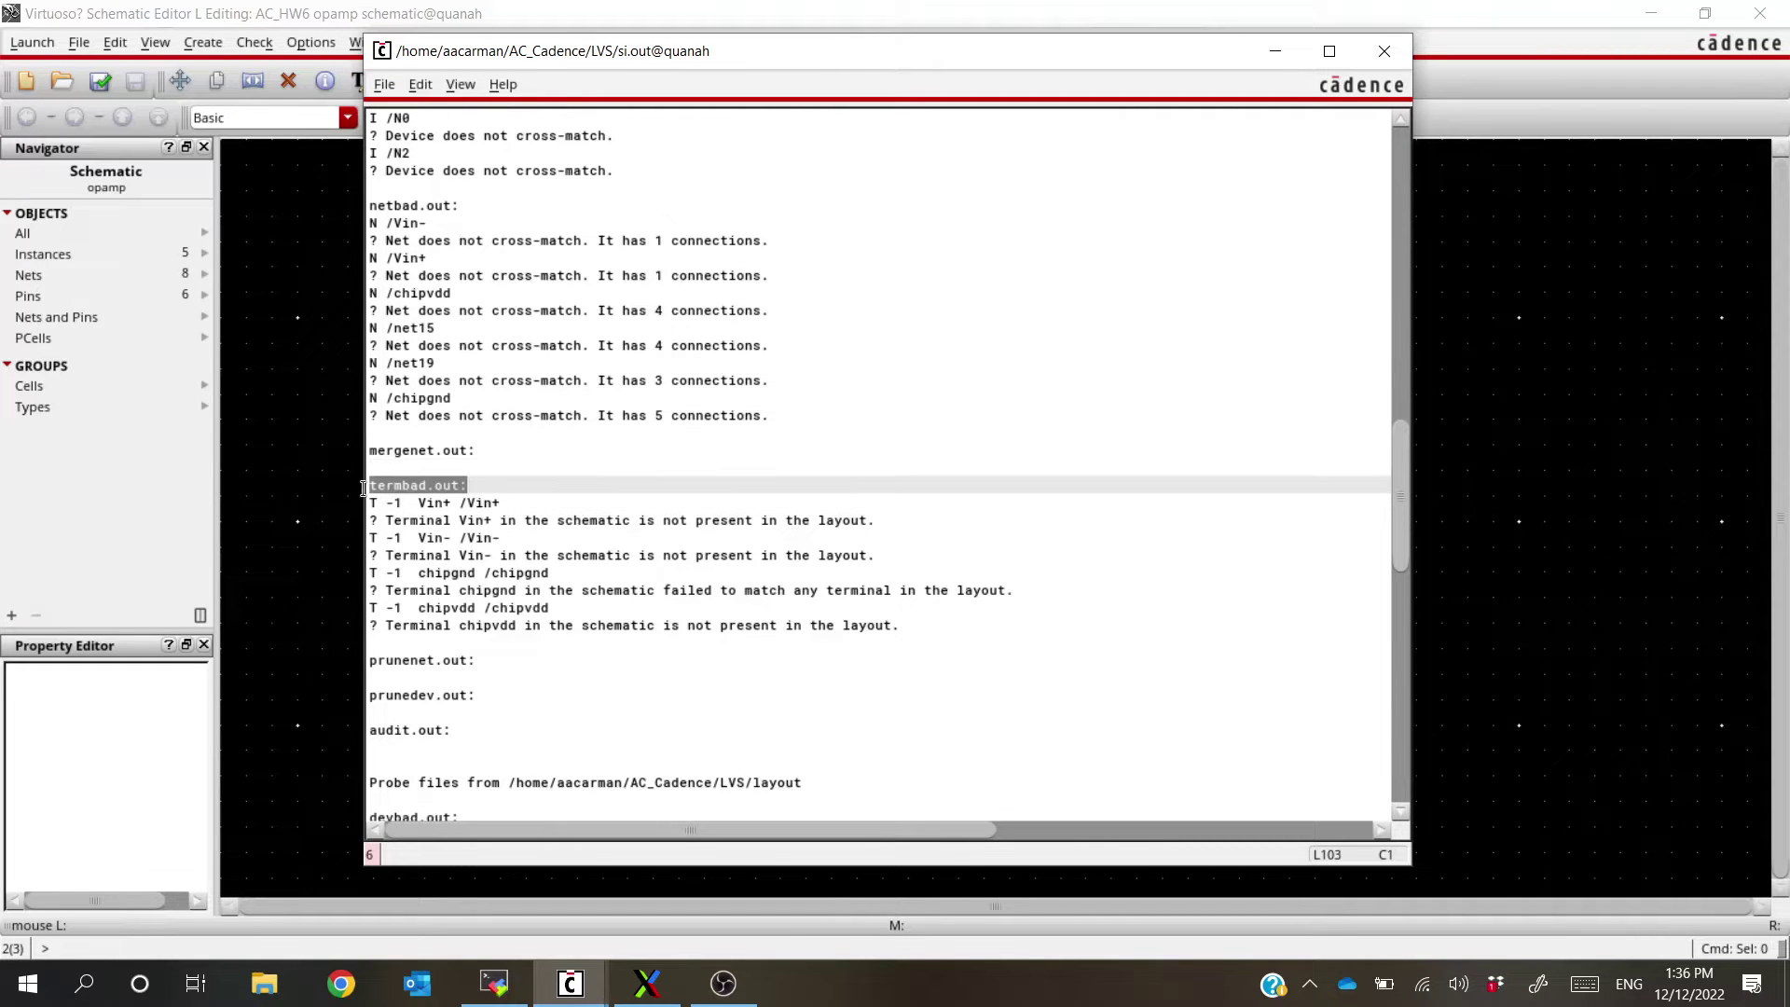
click(513, 486)
click(536, 520)
drag(542, 517, 766, 602)
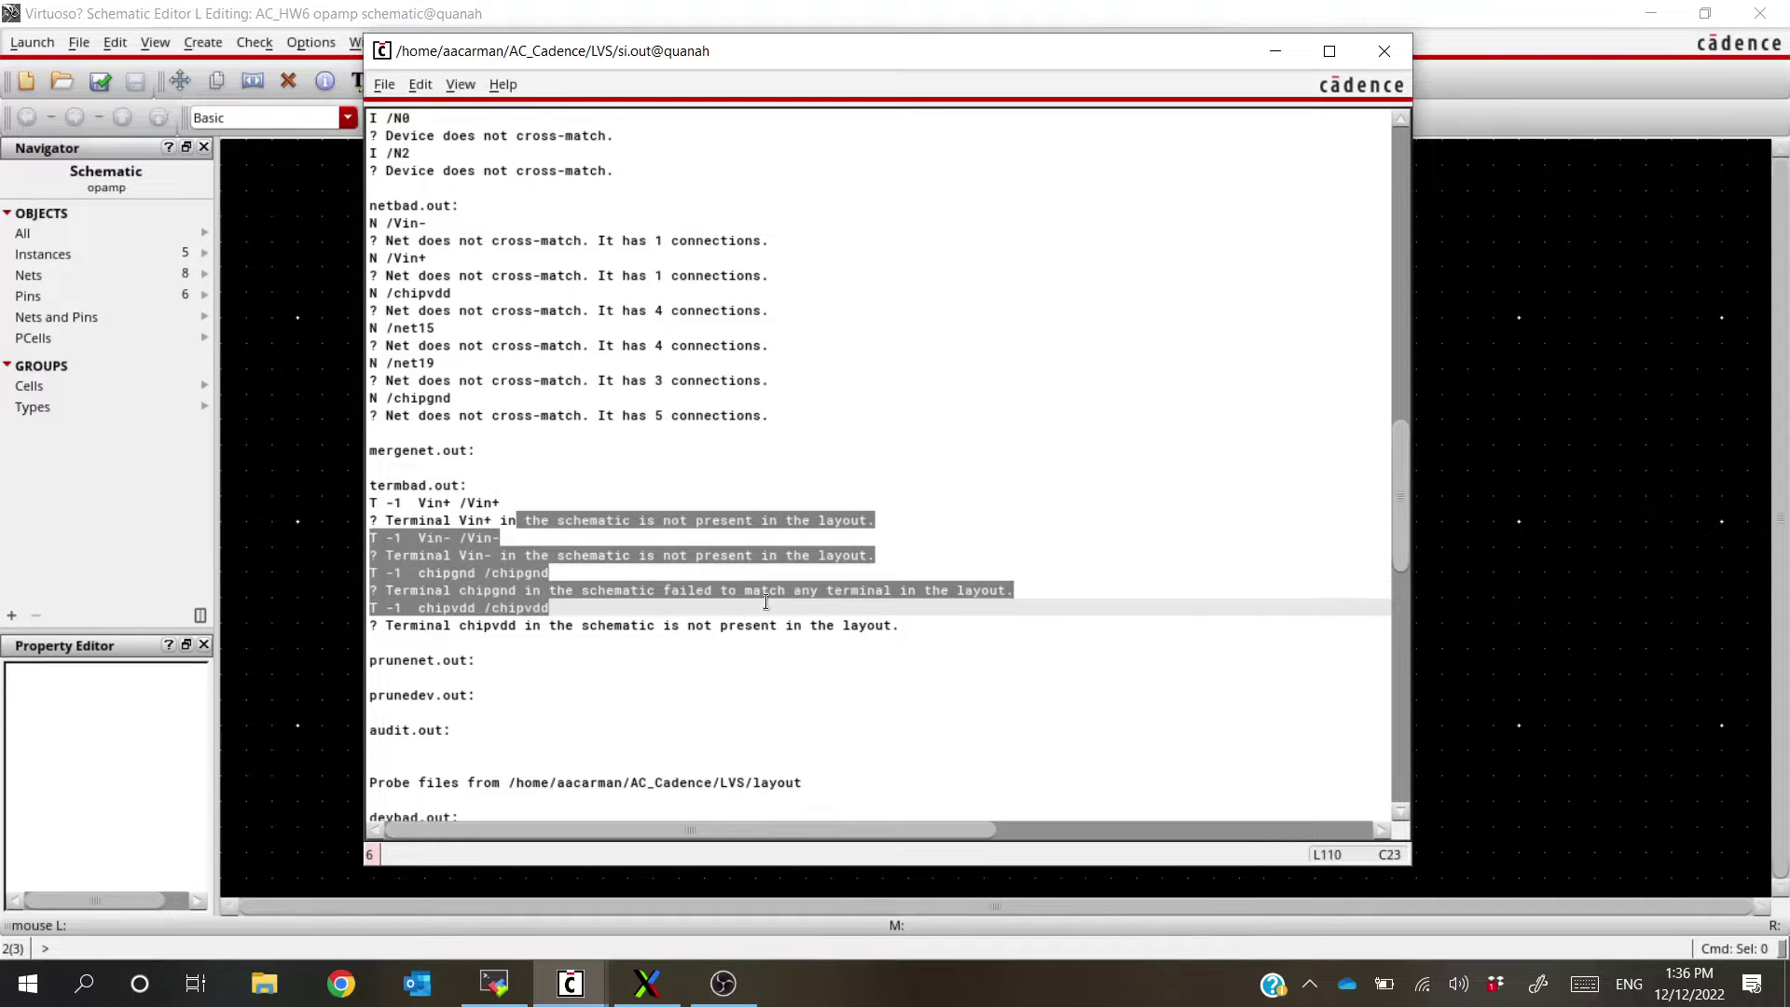
click(511, 520)
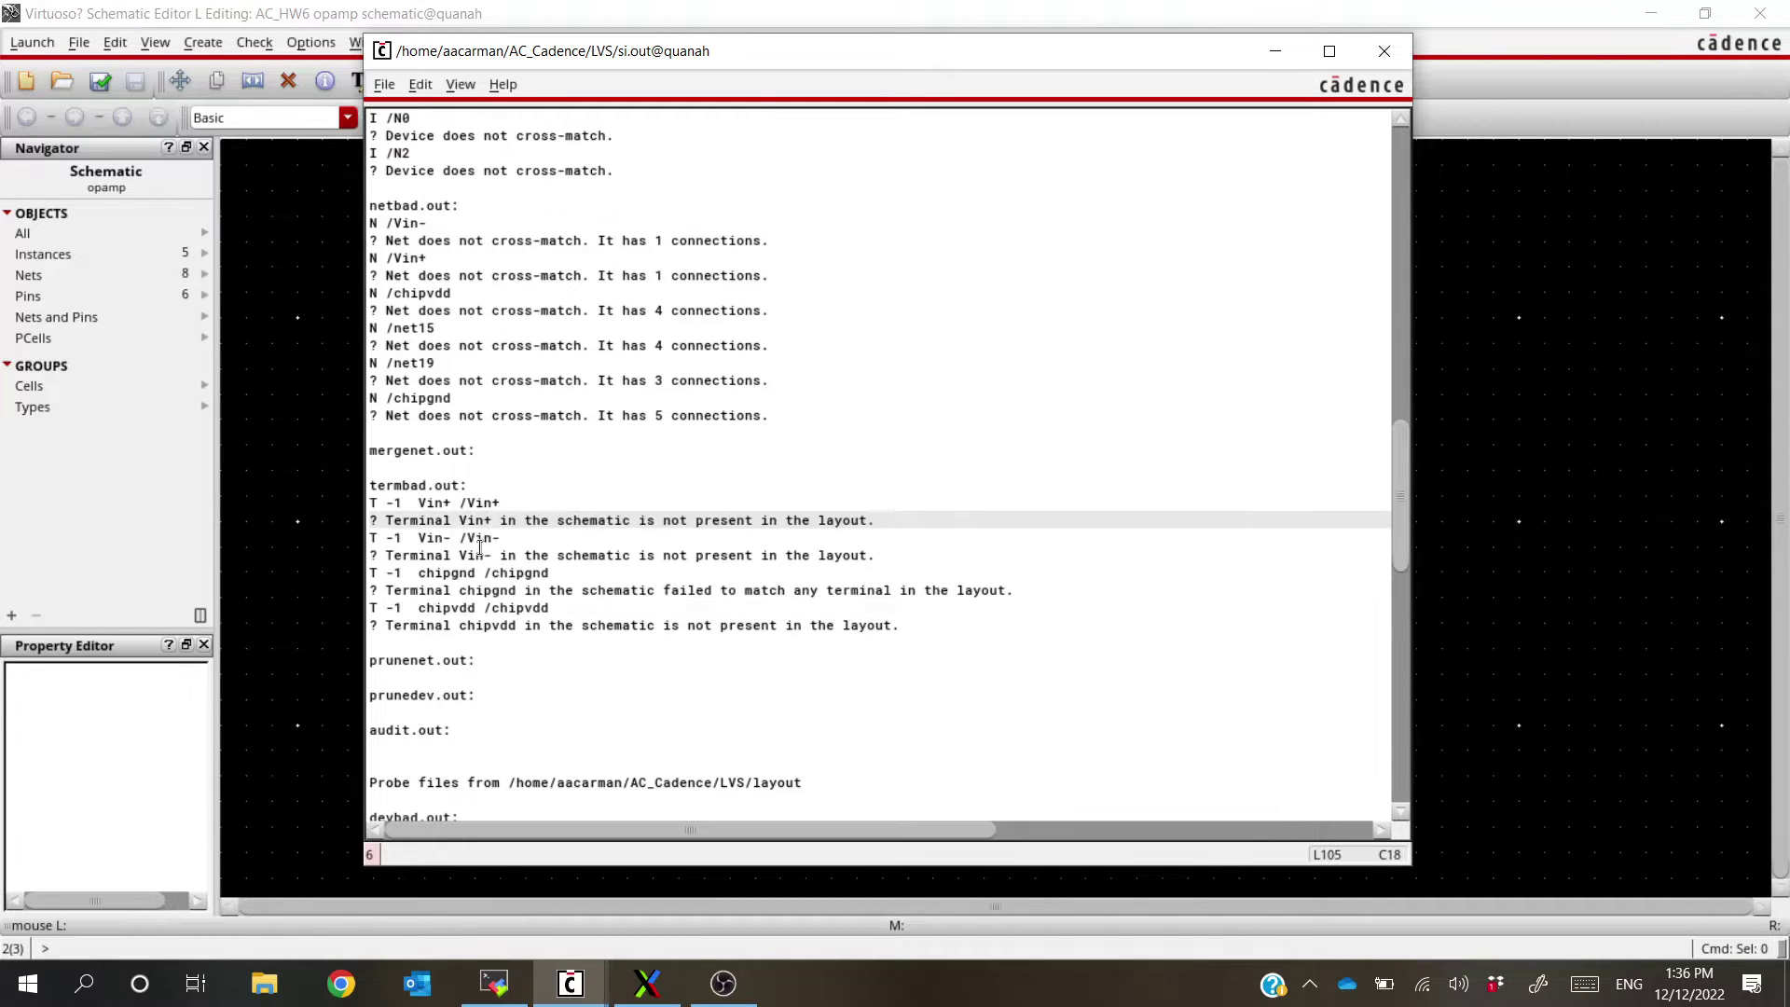
drag(508, 554, 921, 555)
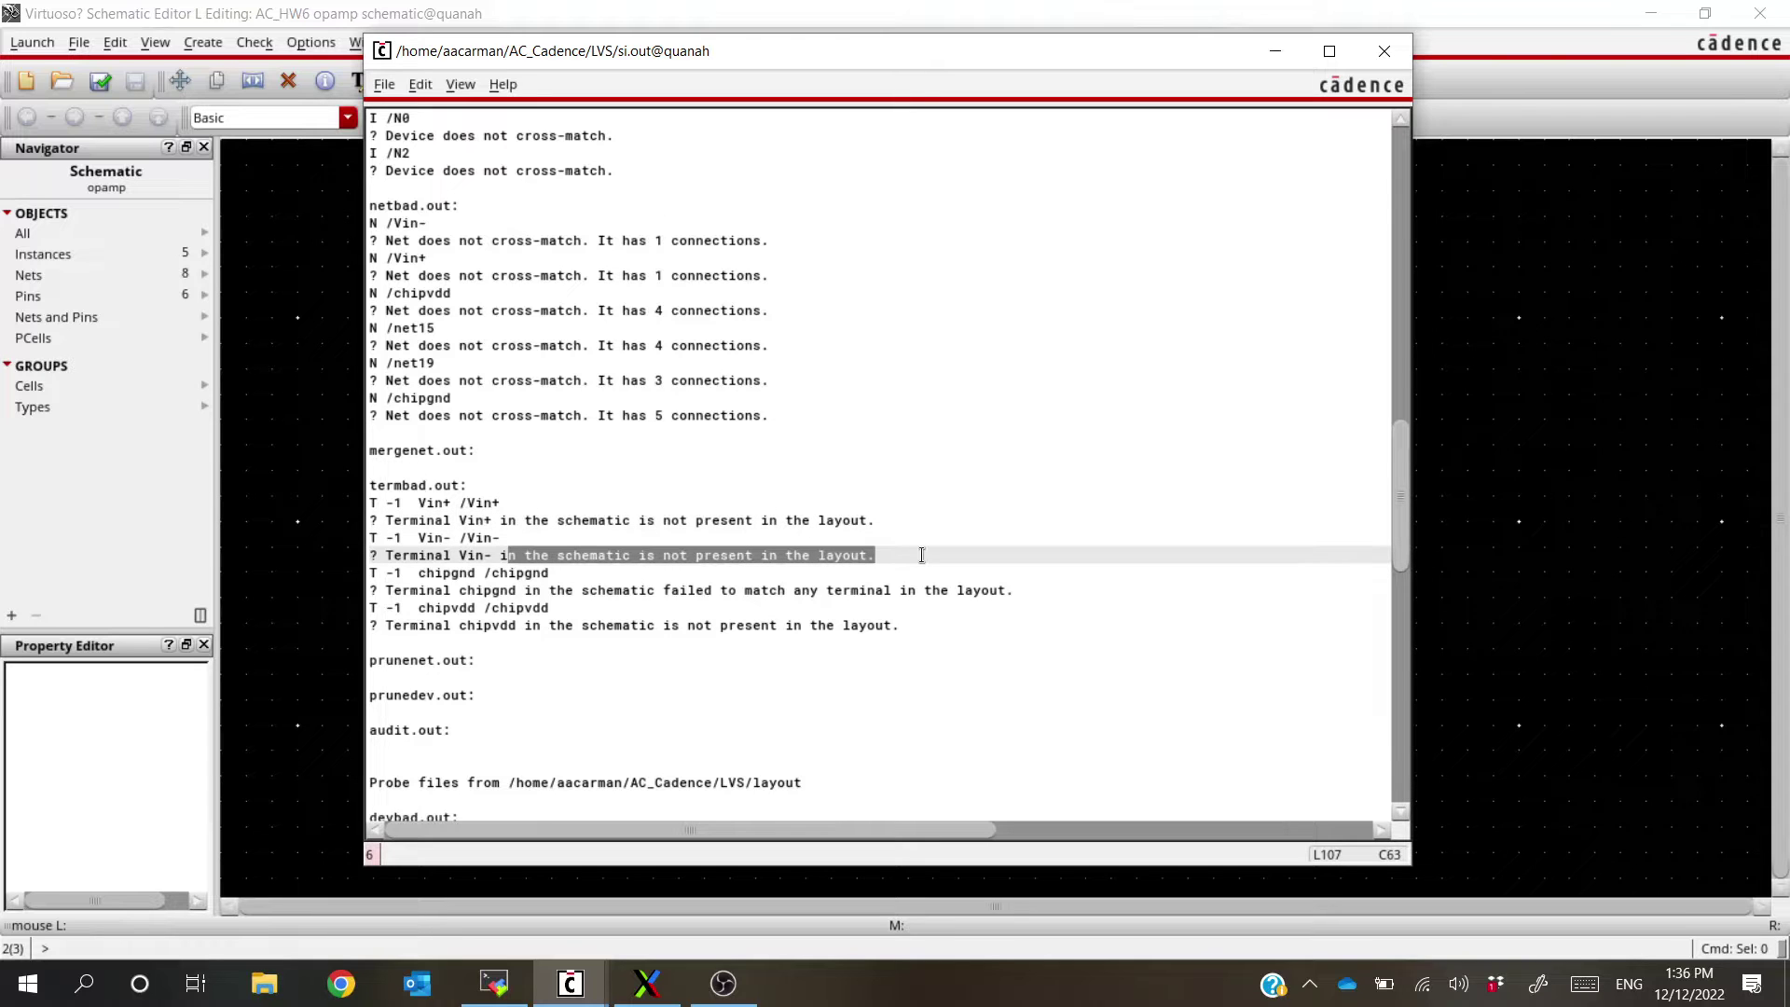
drag(511, 591, 1033, 591)
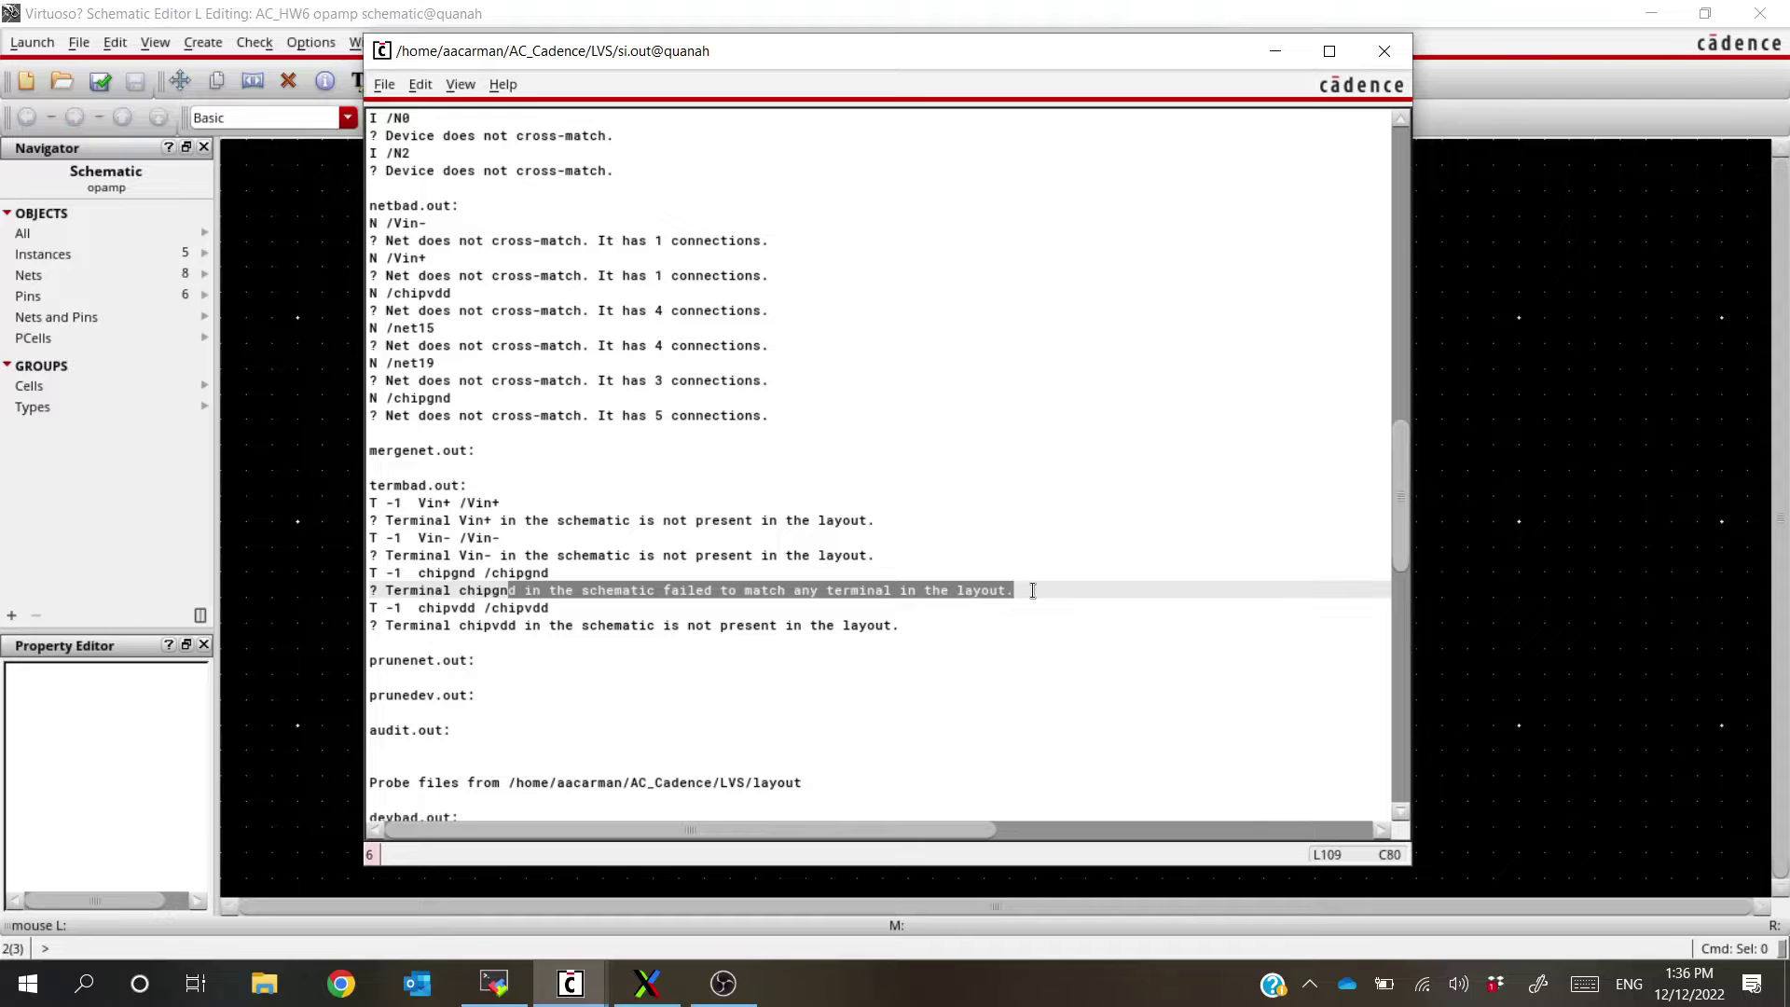
drag(453, 624, 926, 624)
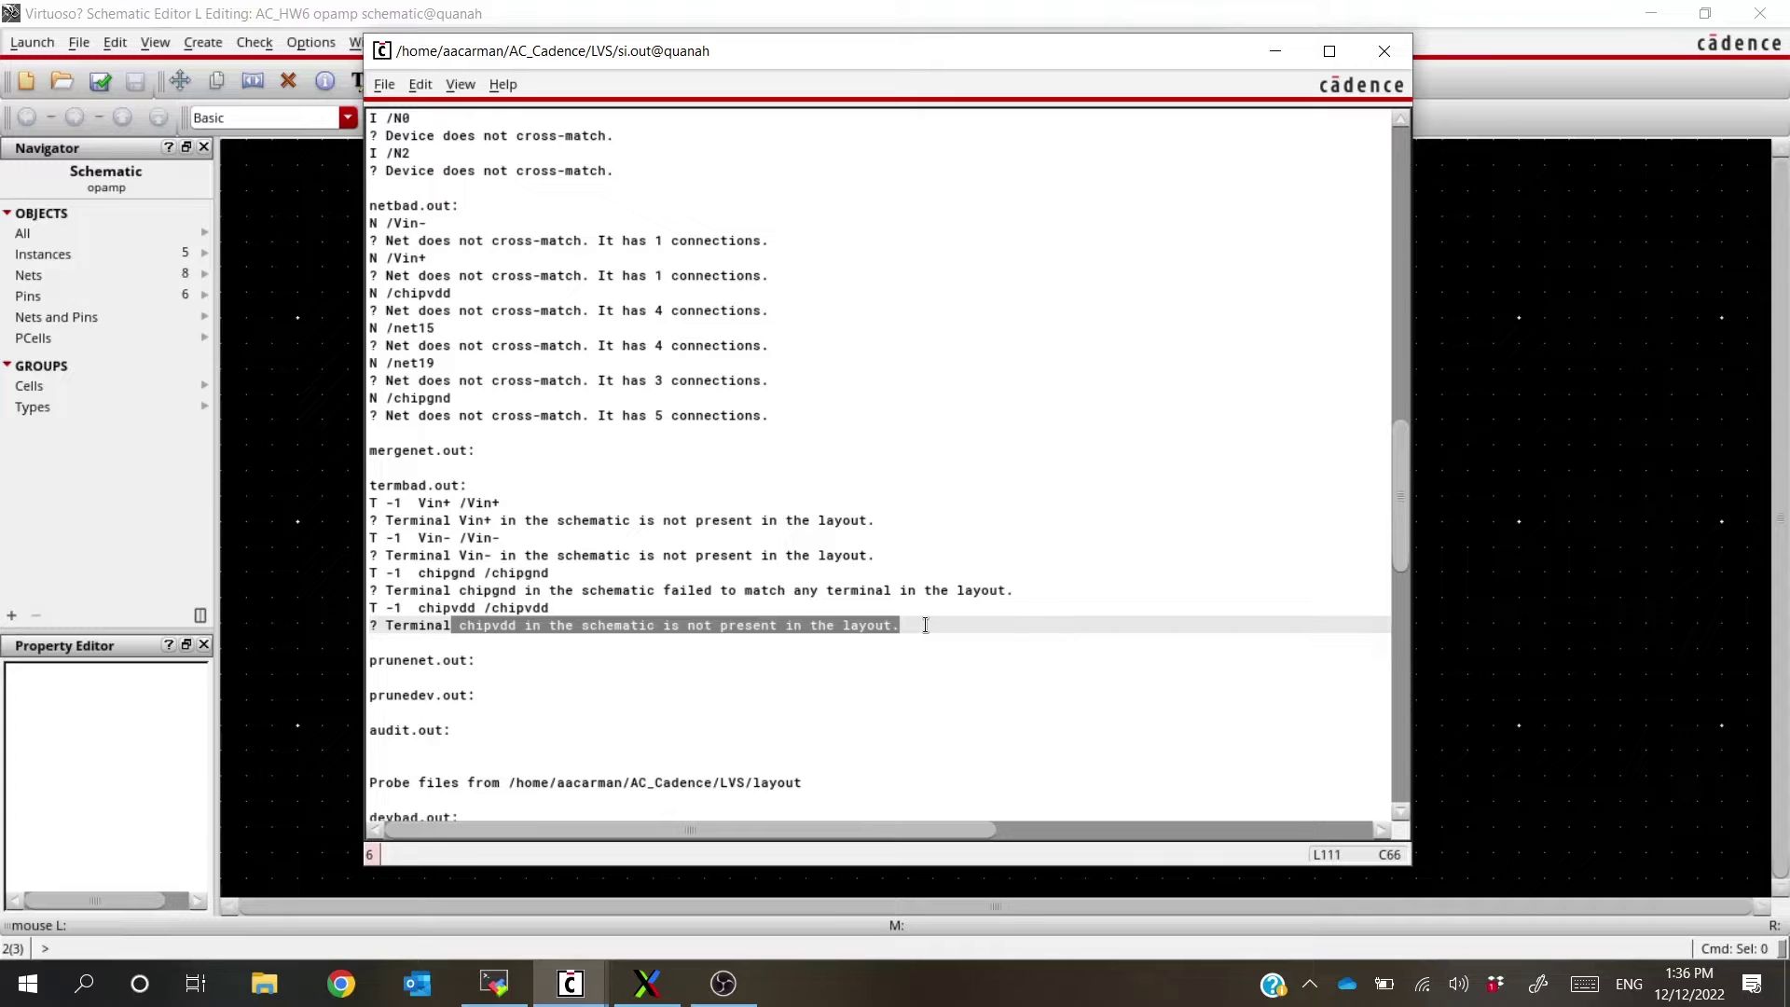
drag(444, 503, 915, 627)
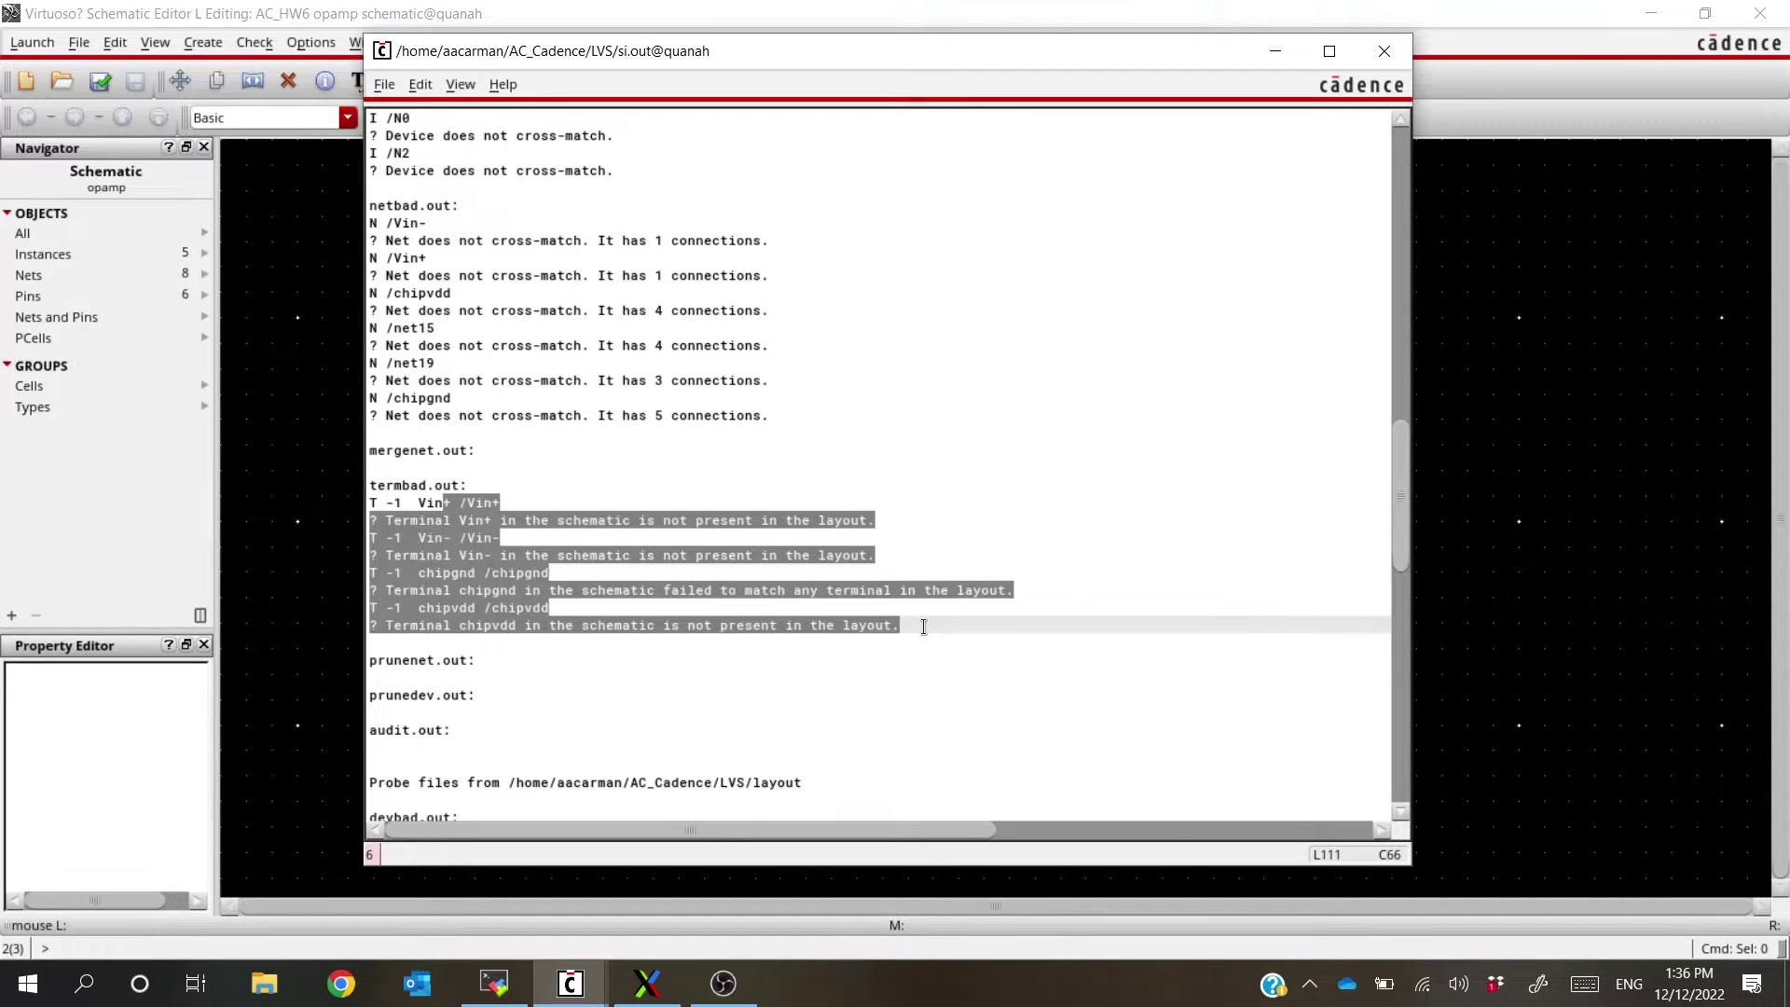
Compare the schematic's termbad.out terminal entries with the nets listed under netbad.out in the LVS report
scroll(923, 627, down, 1)
scroll(759, 588, up, 1)
click(718, 586)
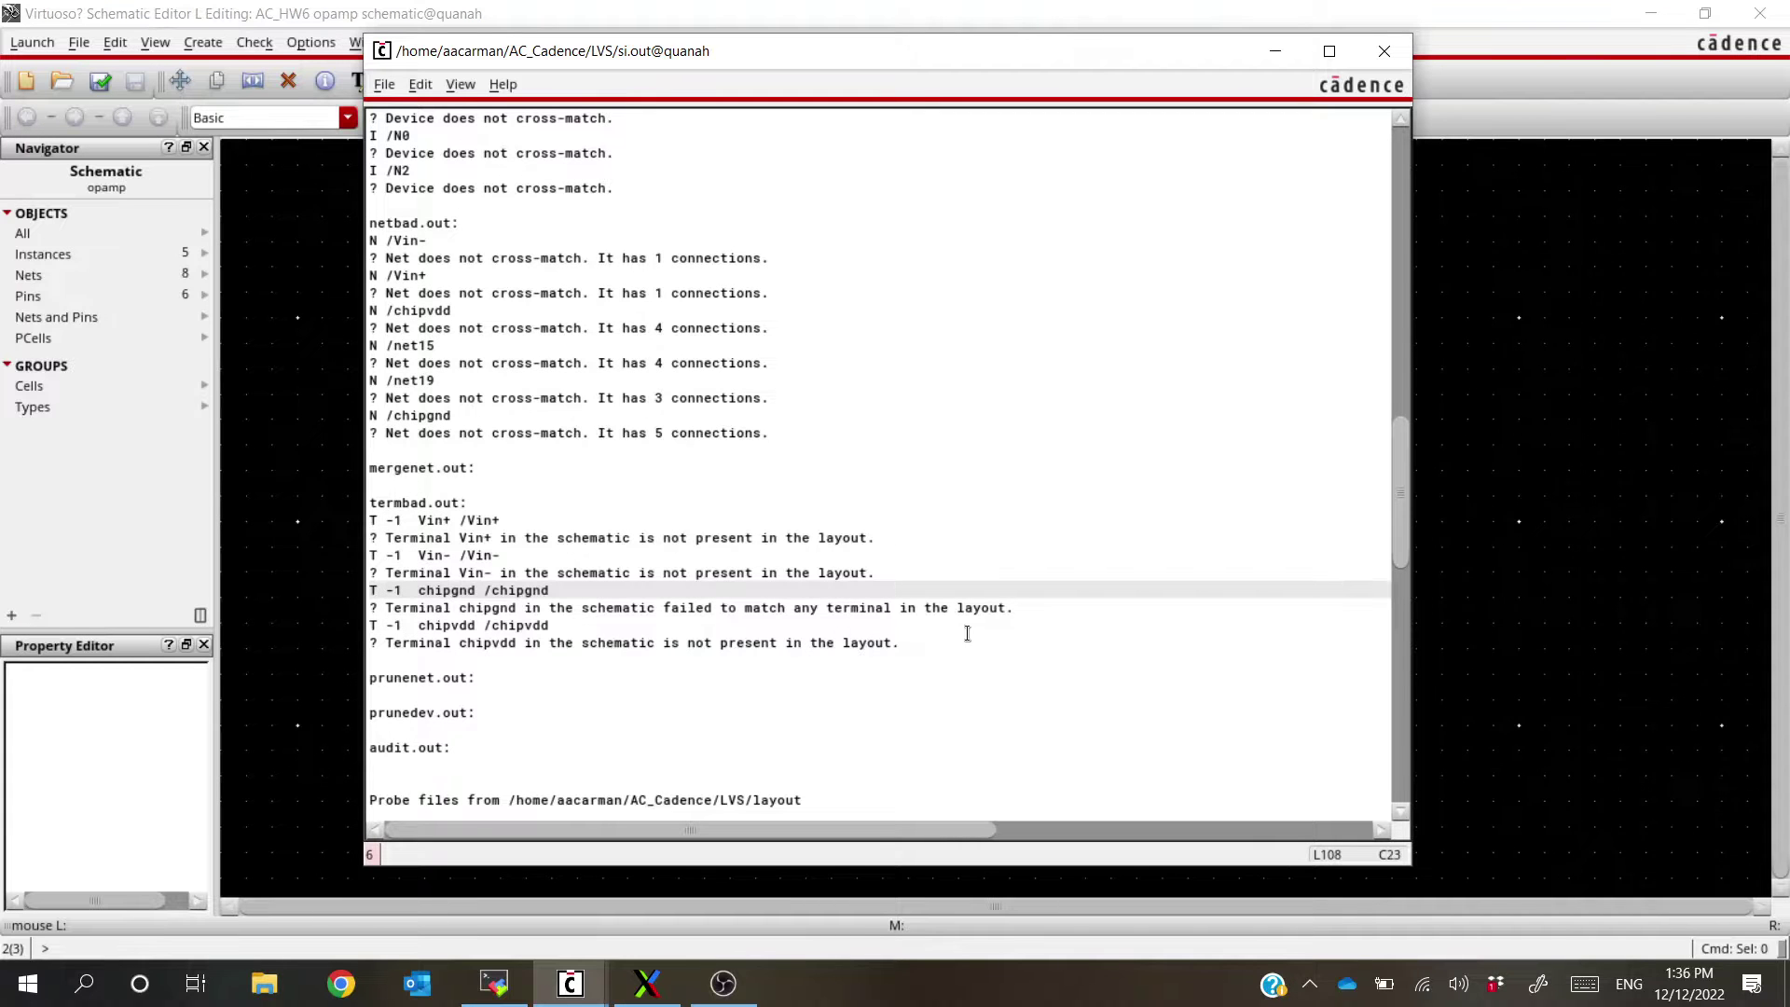
drag(968, 634, 369, 503)
scroll(549, 554, up, 1)
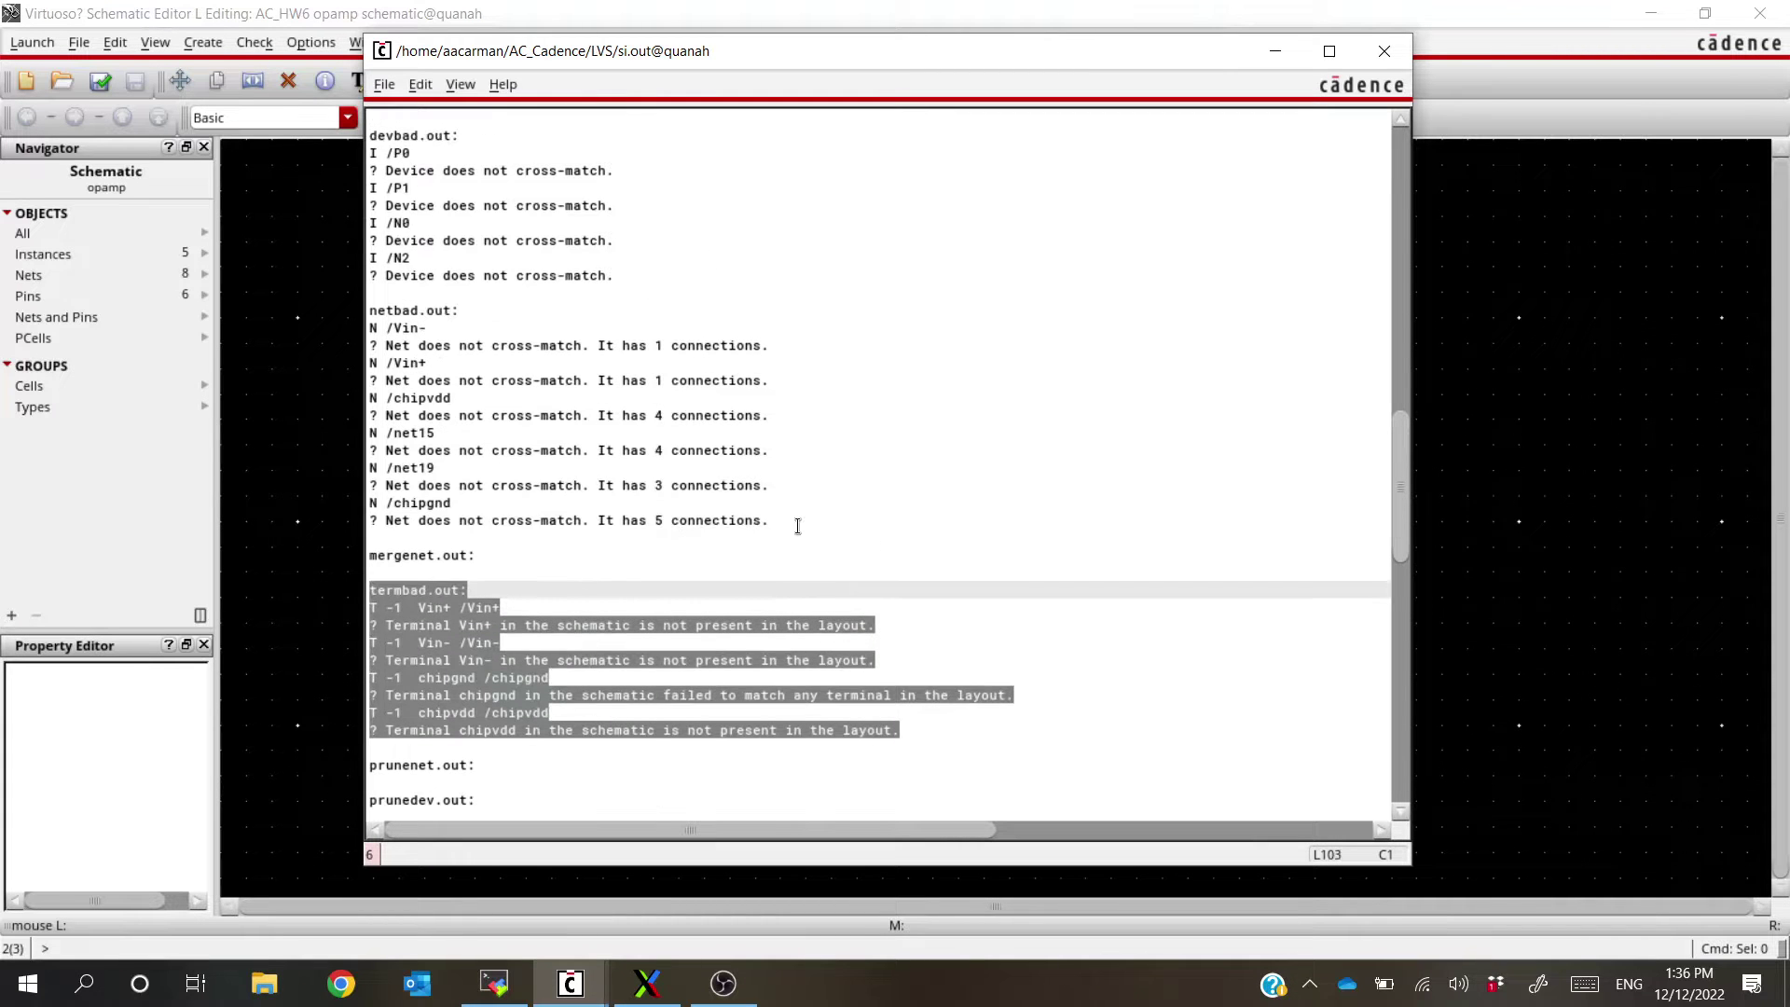
drag(808, 519, 406, 333)
click(412, 329)
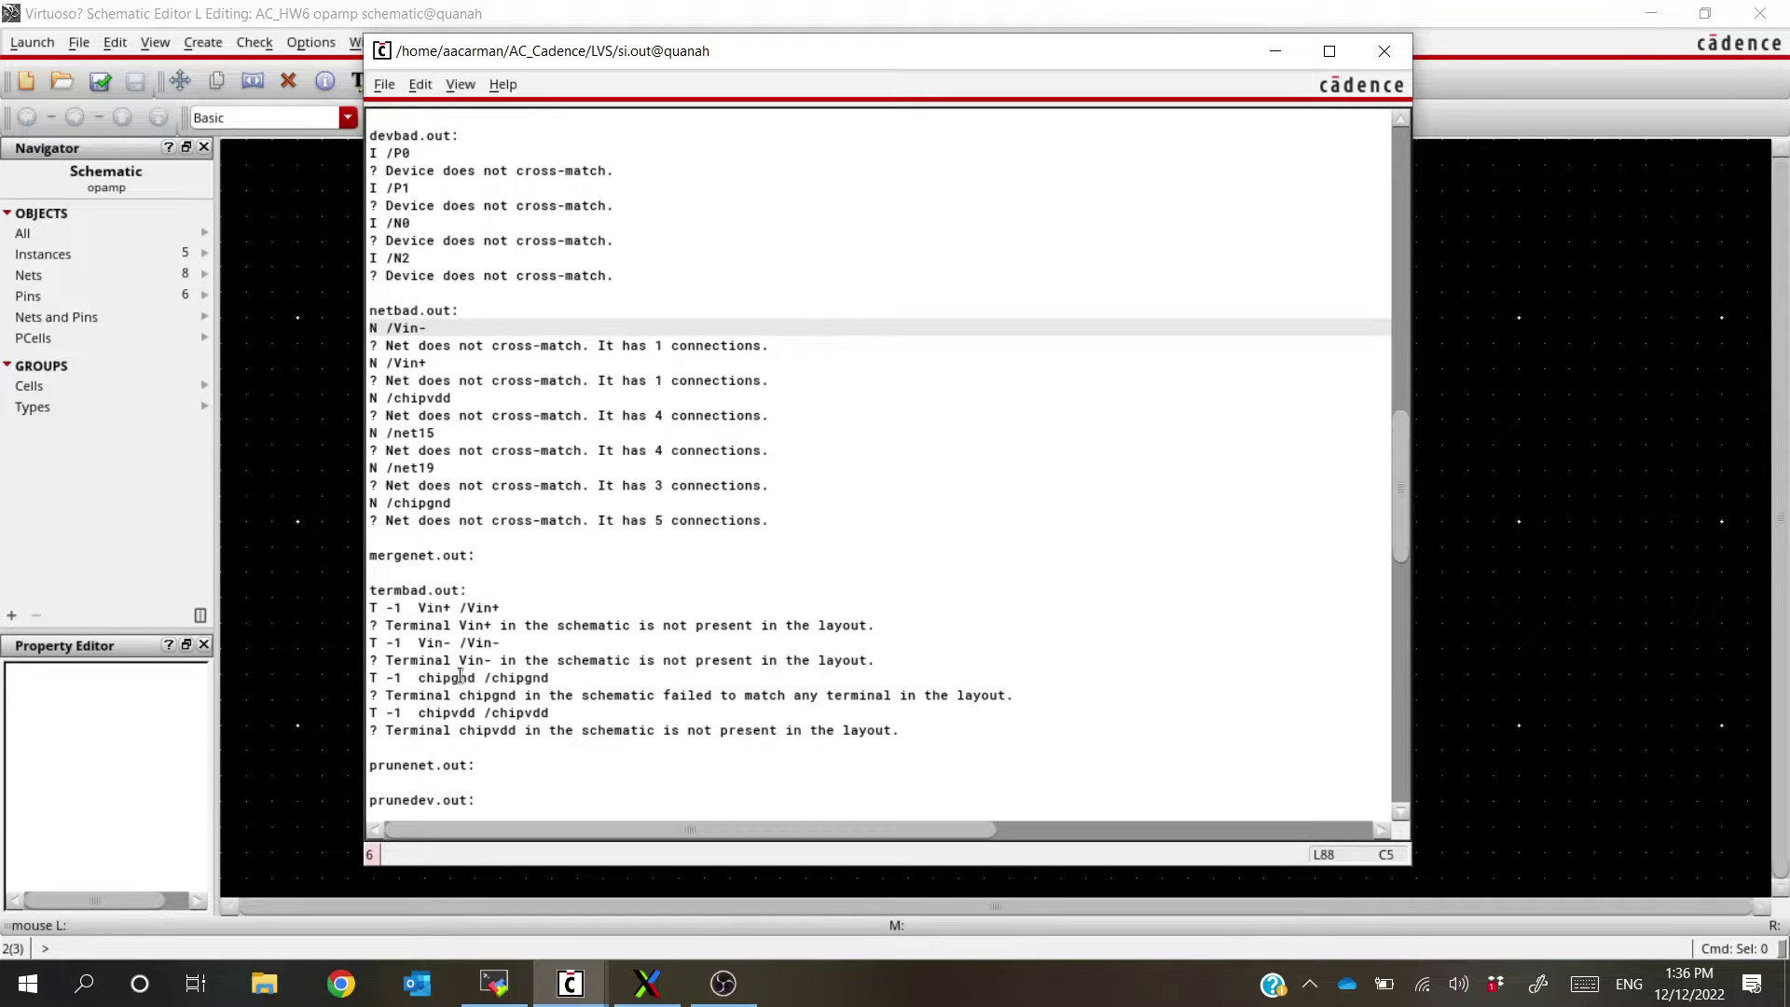
Cross-check the chipgnd terminal entry in the schematic's termbad.out against the chipgnd net entry in netbad.out
drag(460, 678, 607, 688)
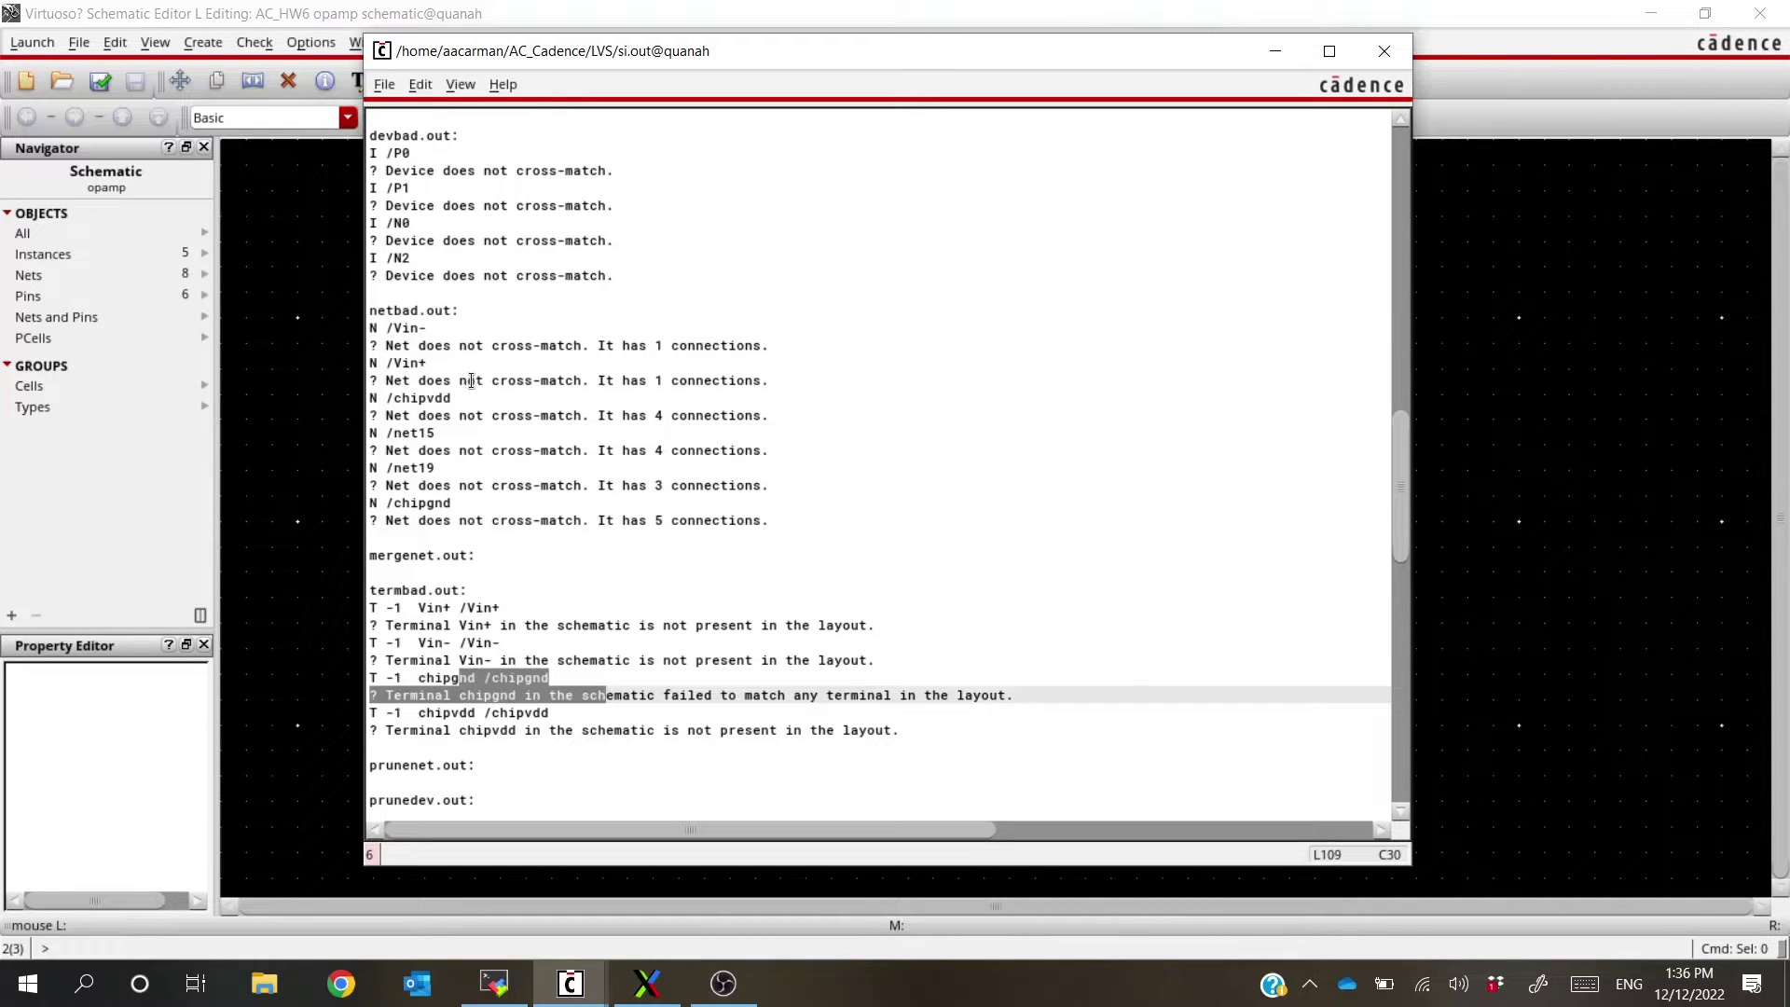
drag(407, 502, 769, 519)
click(774, 515)
drag(502, 679, 714, 693)
Check the schematic's prunenet.out, prunedev.out and audit.out sections and move on to the layout probe files
scroll(839, 600, down, 3)
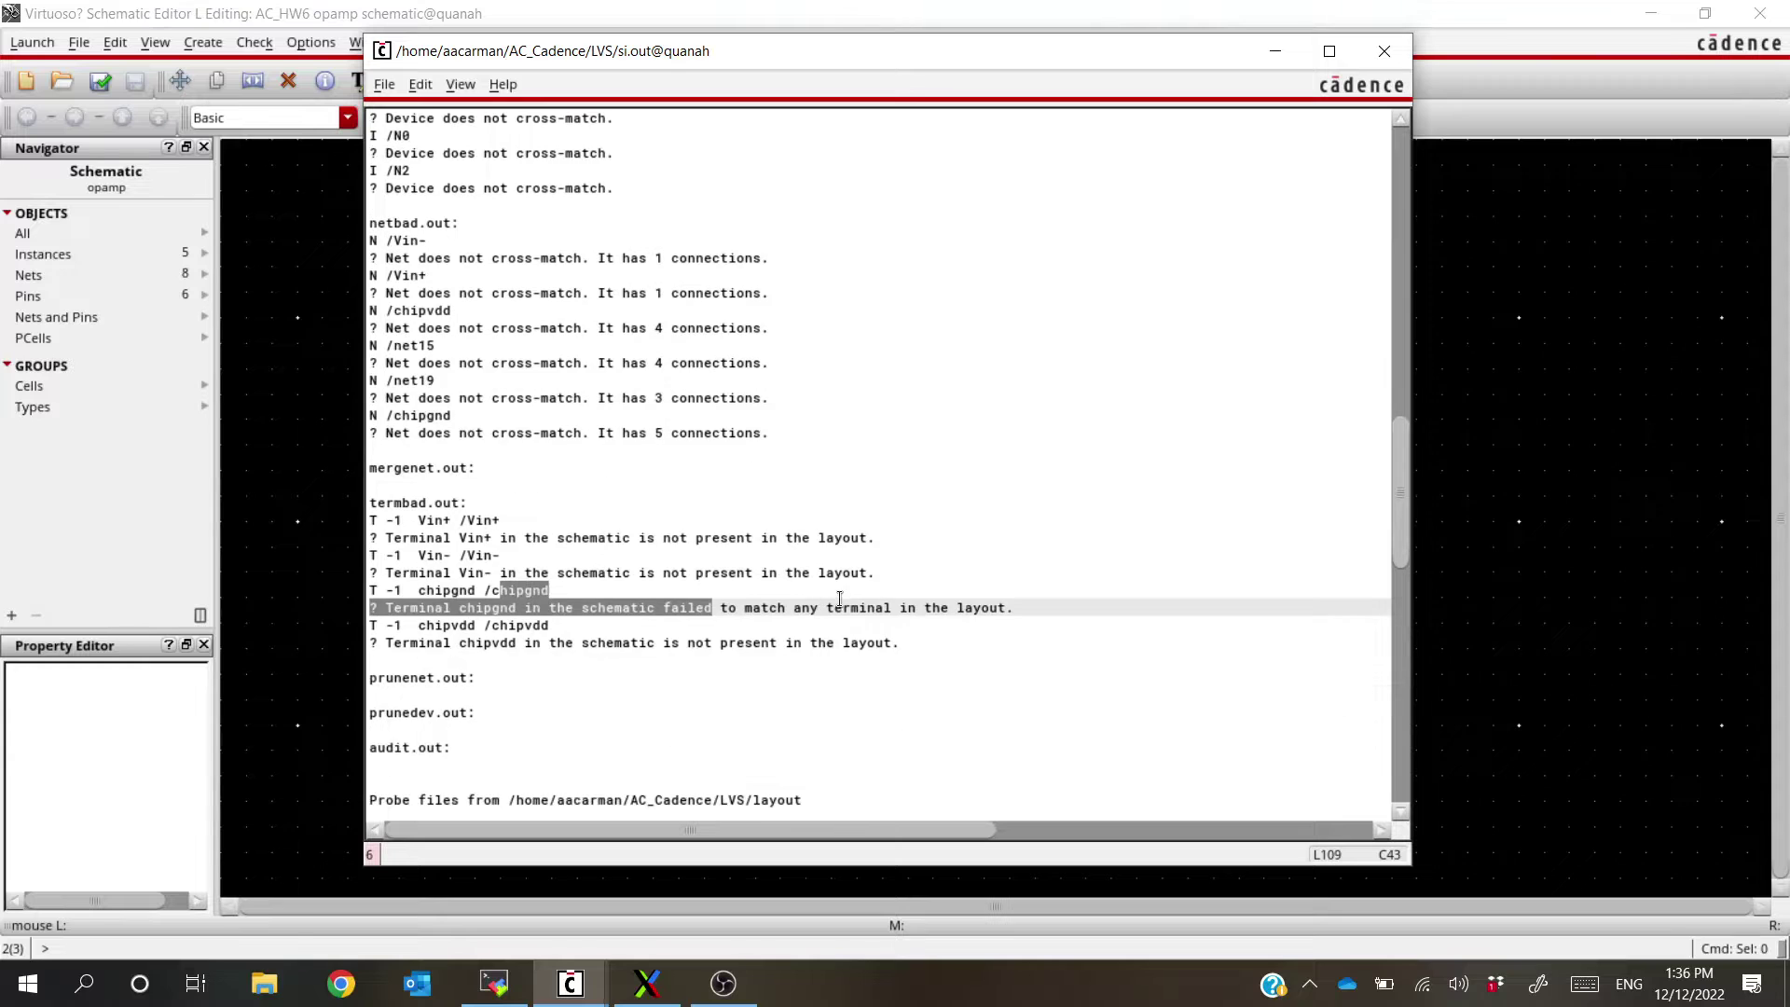
drag(460, 681, 359, 613)
click(468, 620)
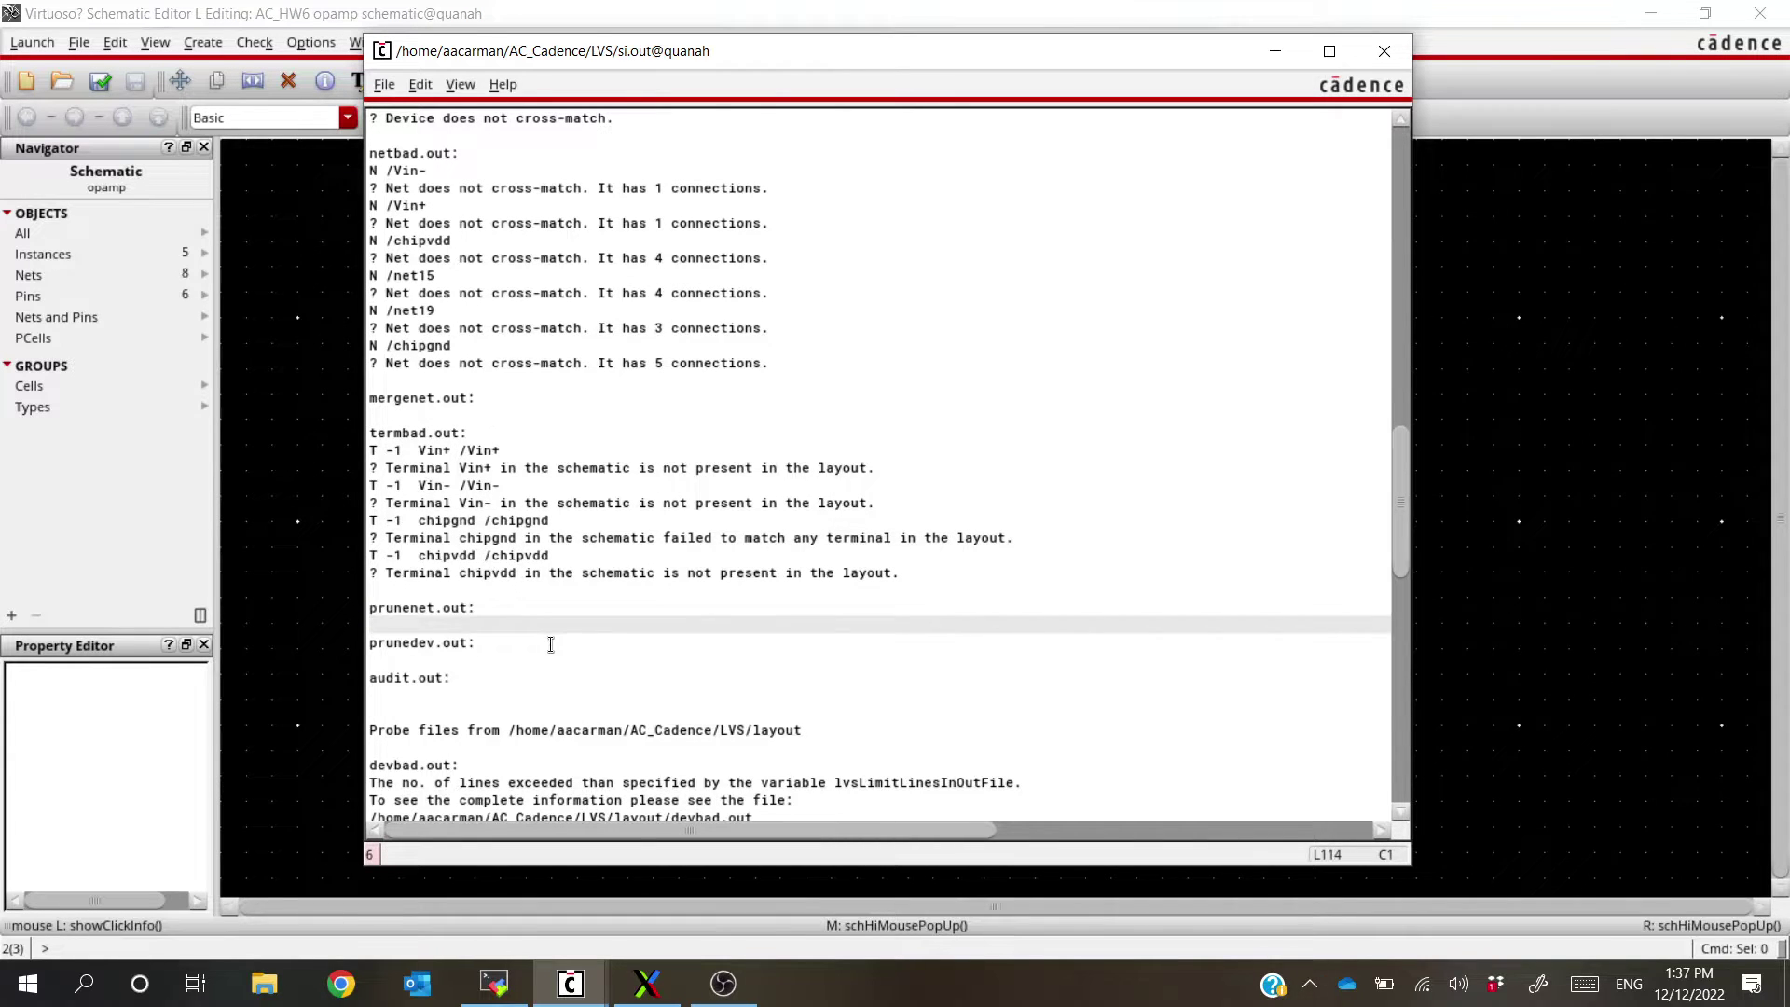
scroll(551, 644, down, 3)
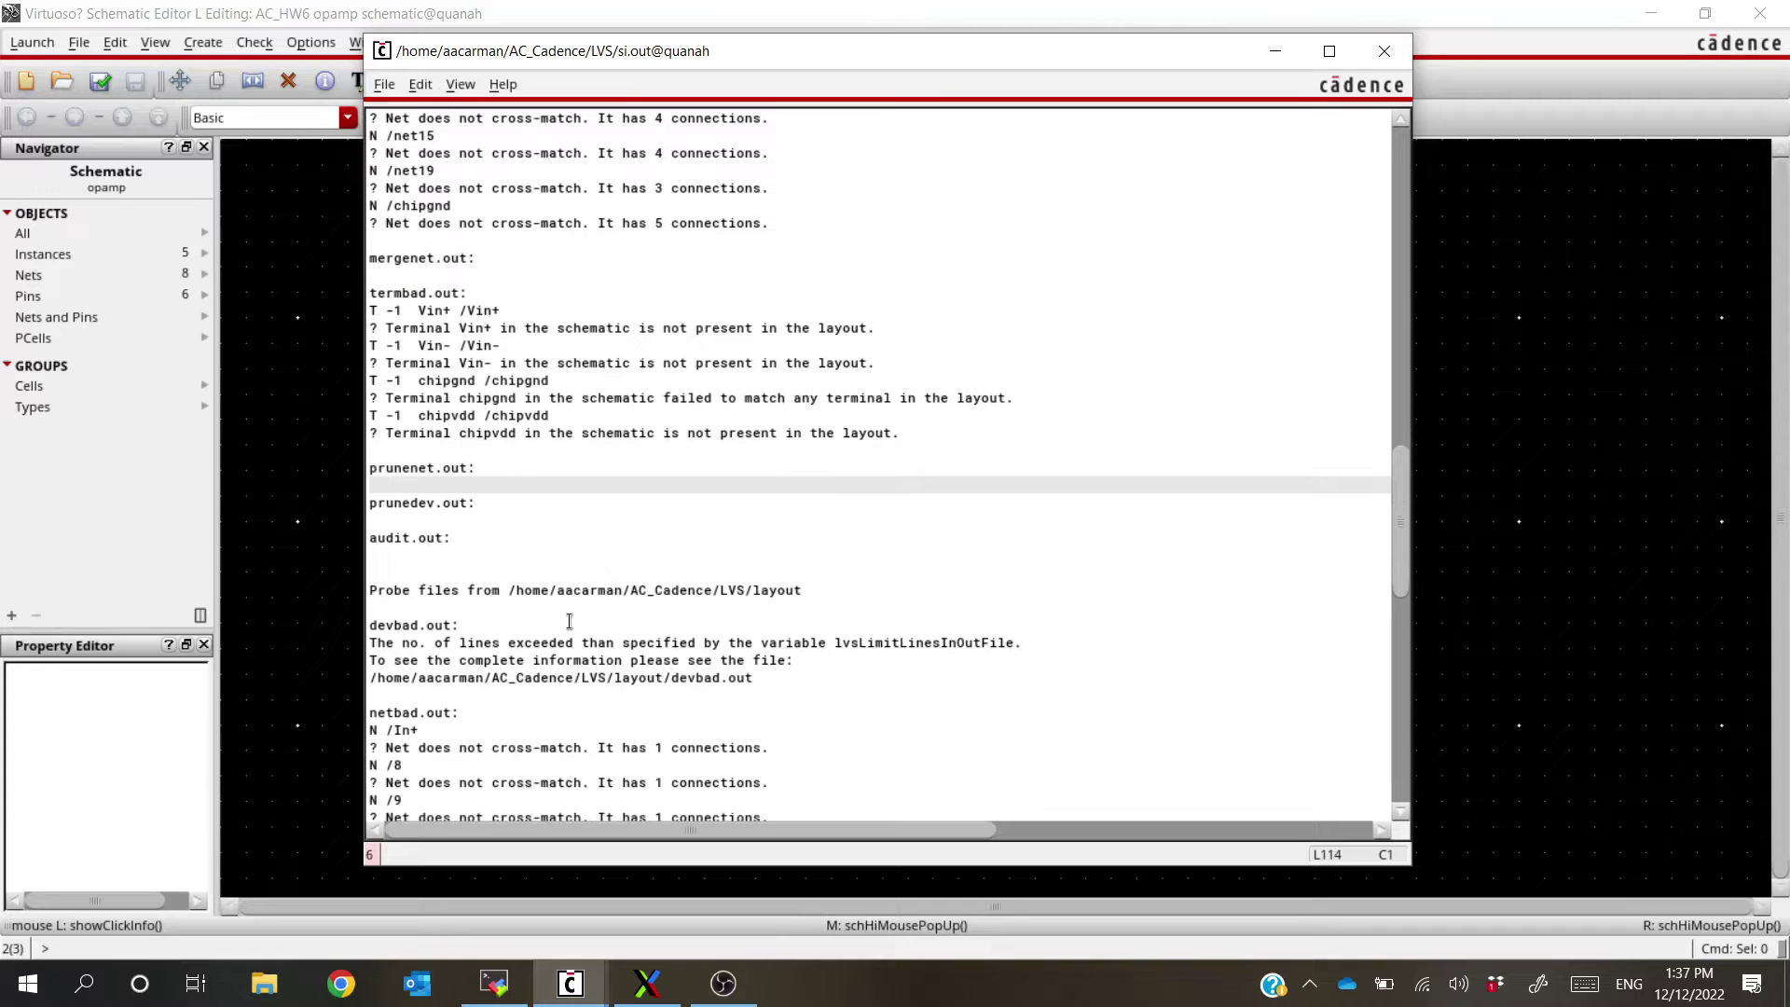
scroll(569, 621, up, 2)
scroll(570, 621, down, 1)
click(510, 608)
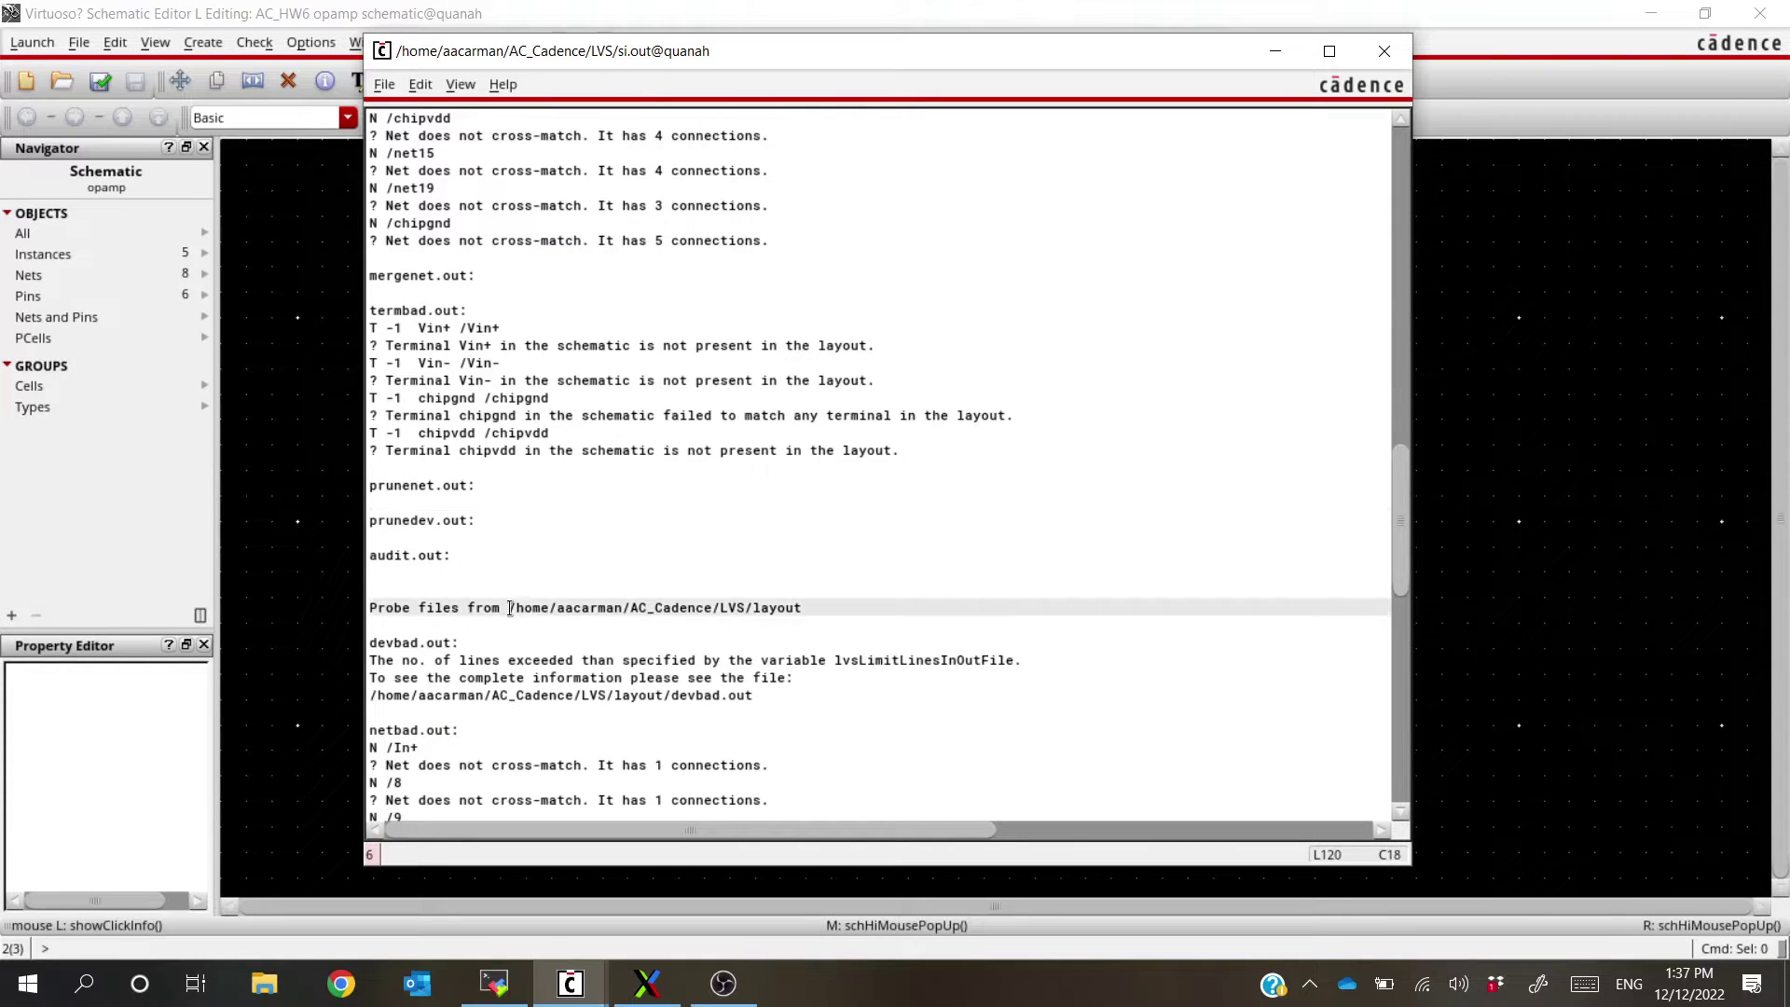
Read the layout probe files' devbad.out note on lvsLimitLinesInOutFile and highlight the path of the complete devbad.out file
drag(510, 607, 933, 604)
click(840, 615)
drag(371, 642, 1068, 662)
click(465, 642)
click(853, 683)
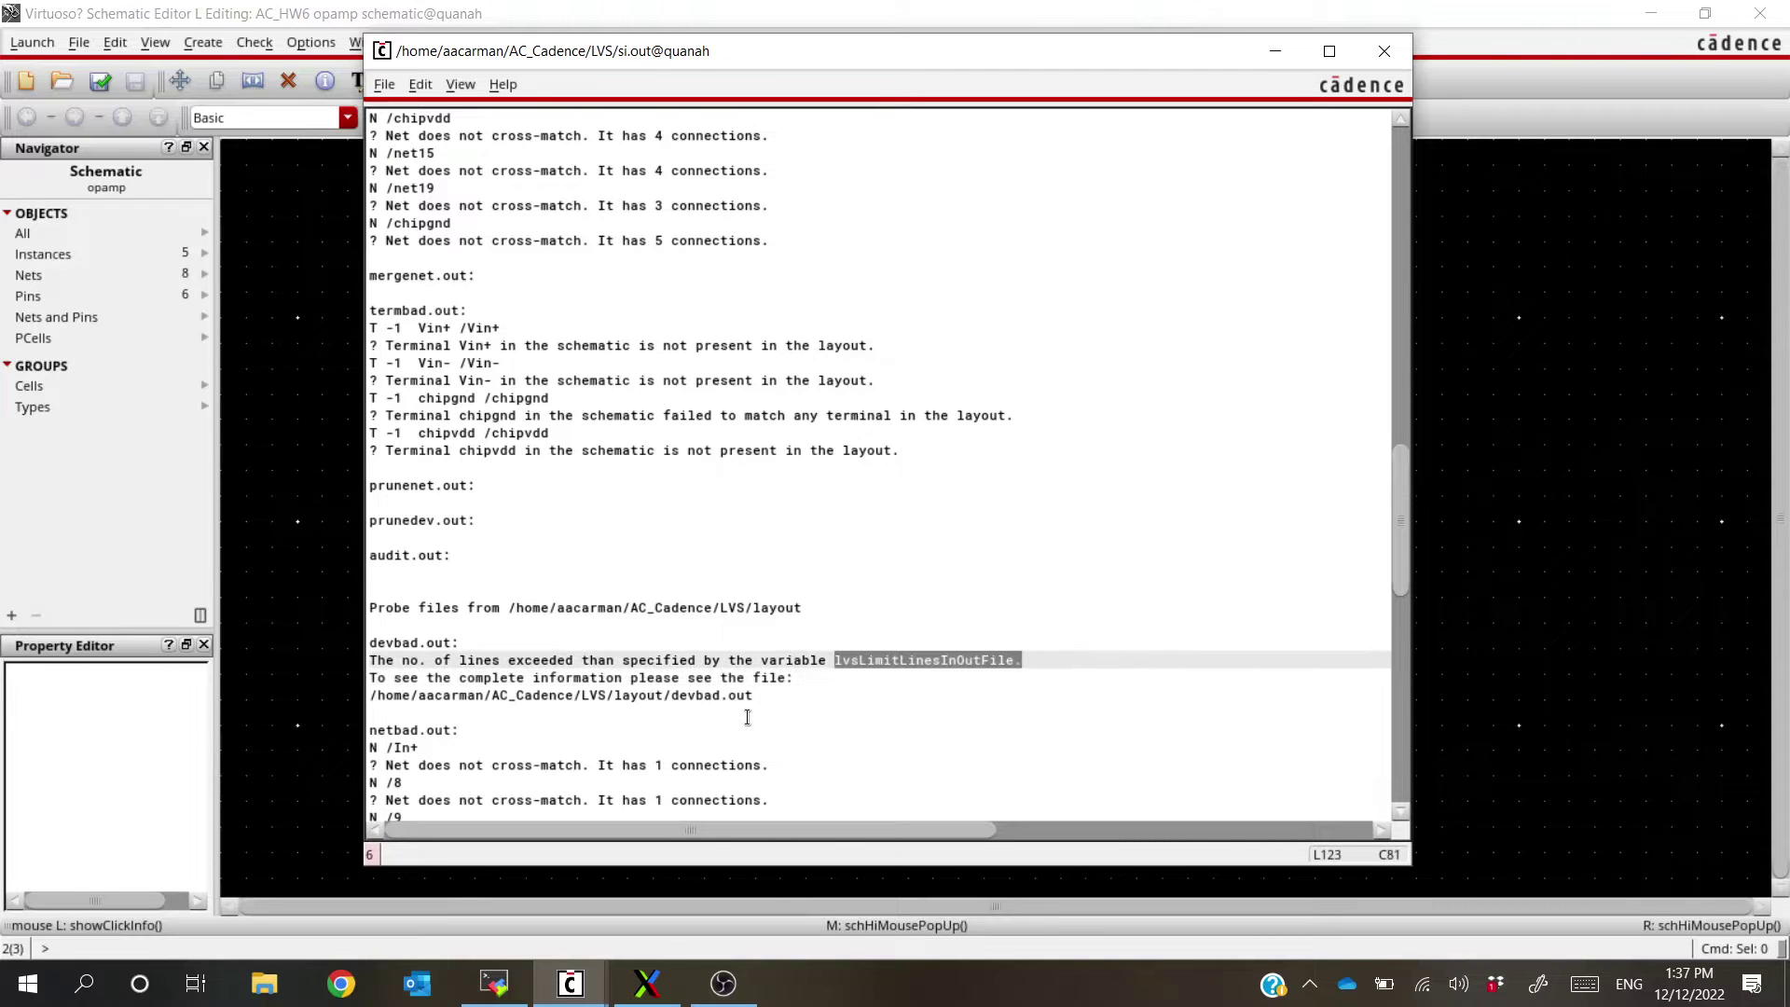
drag(798, 694, 371, 688)
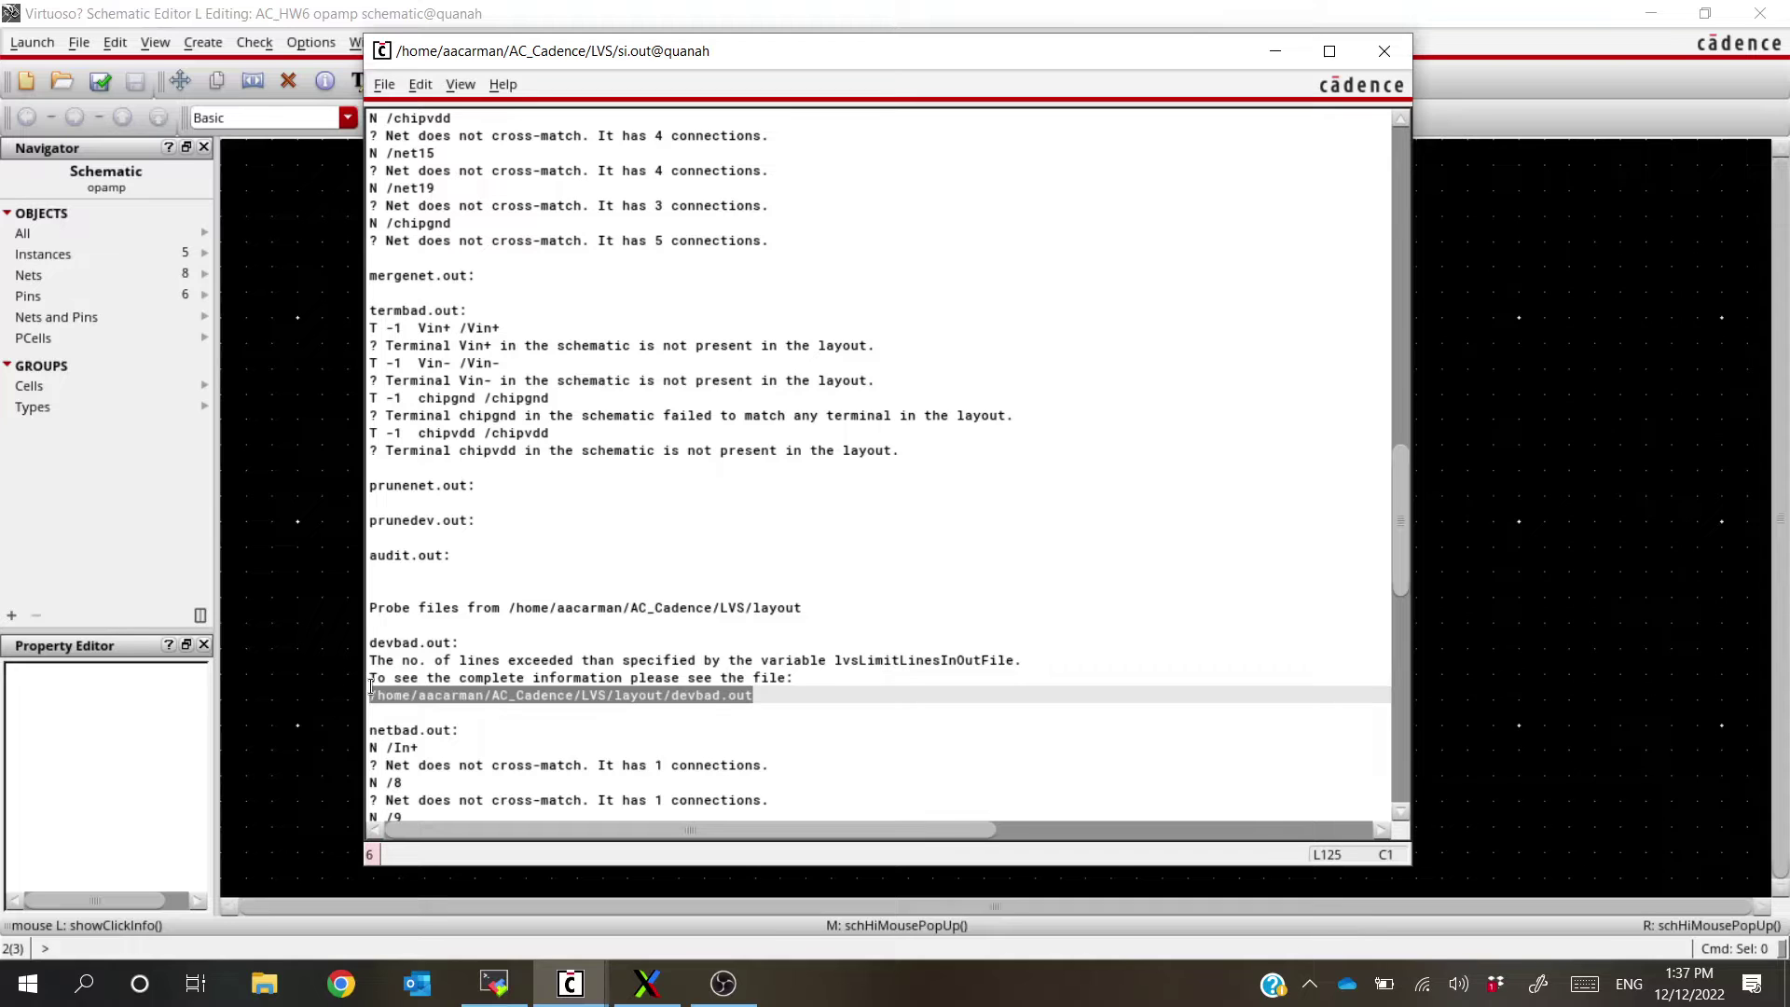
Switch to the Quanah Server terminal in MobaXterm, clear it, and list the contents of the AC_Cadence directory
click(495, 984)
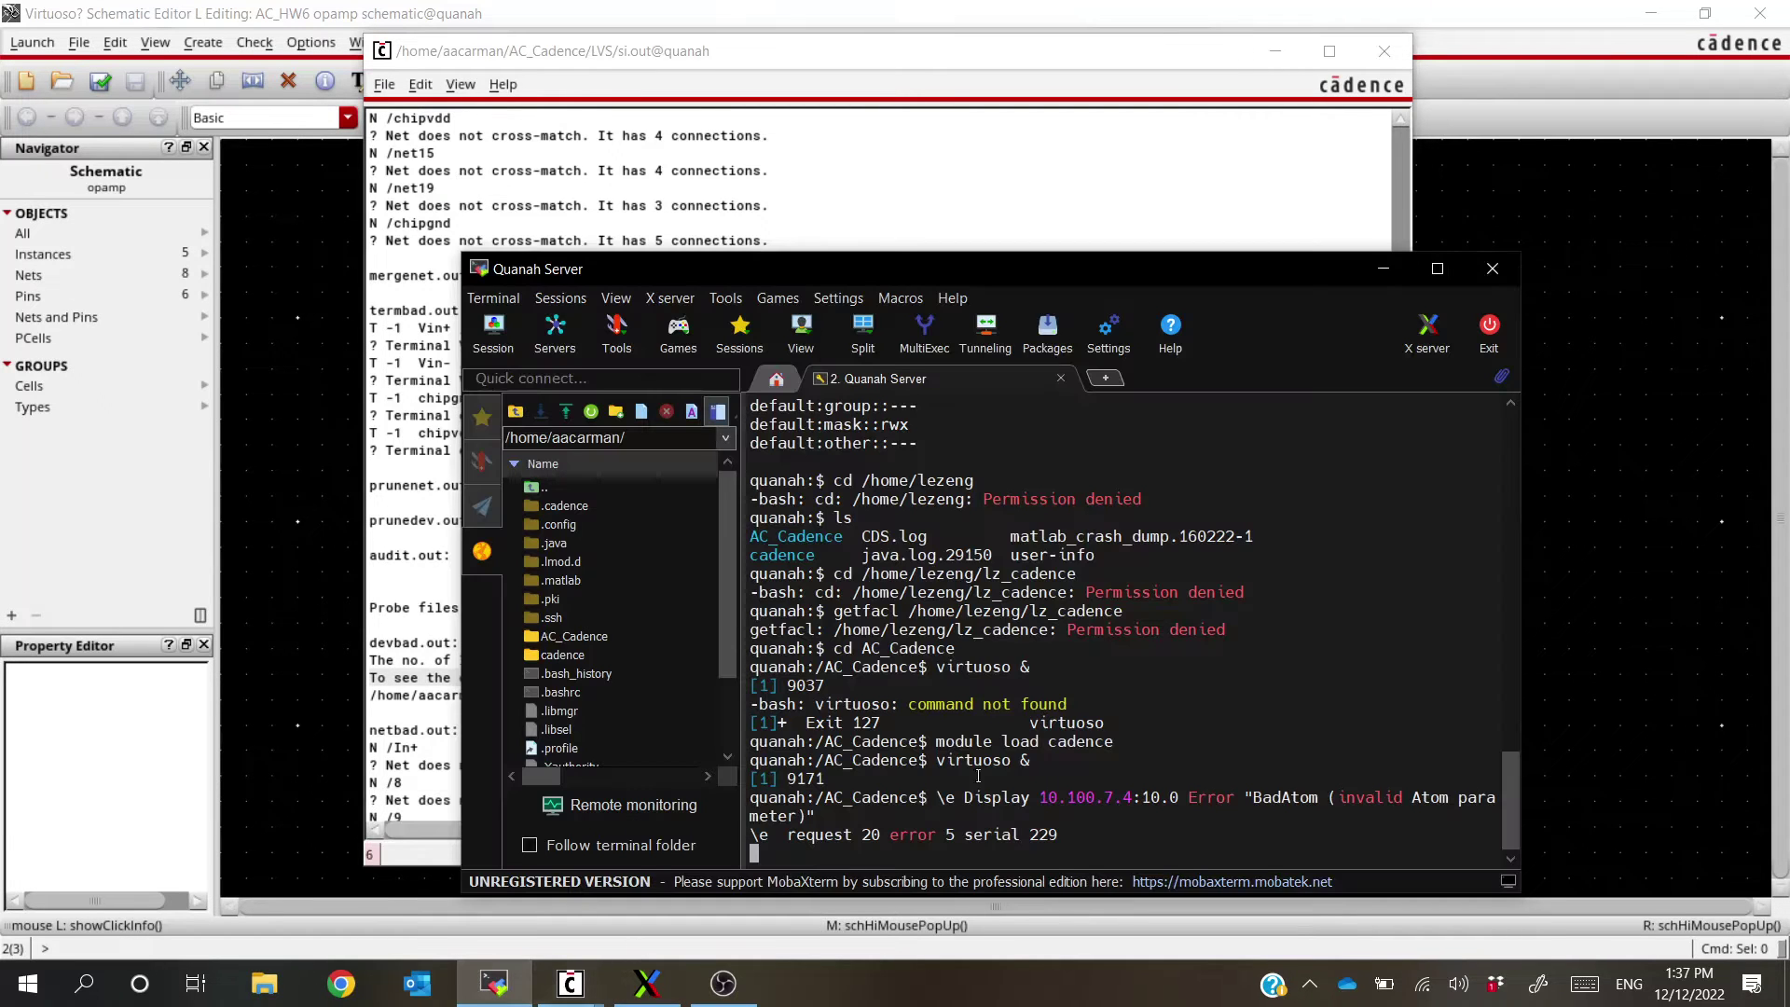
text(clear)
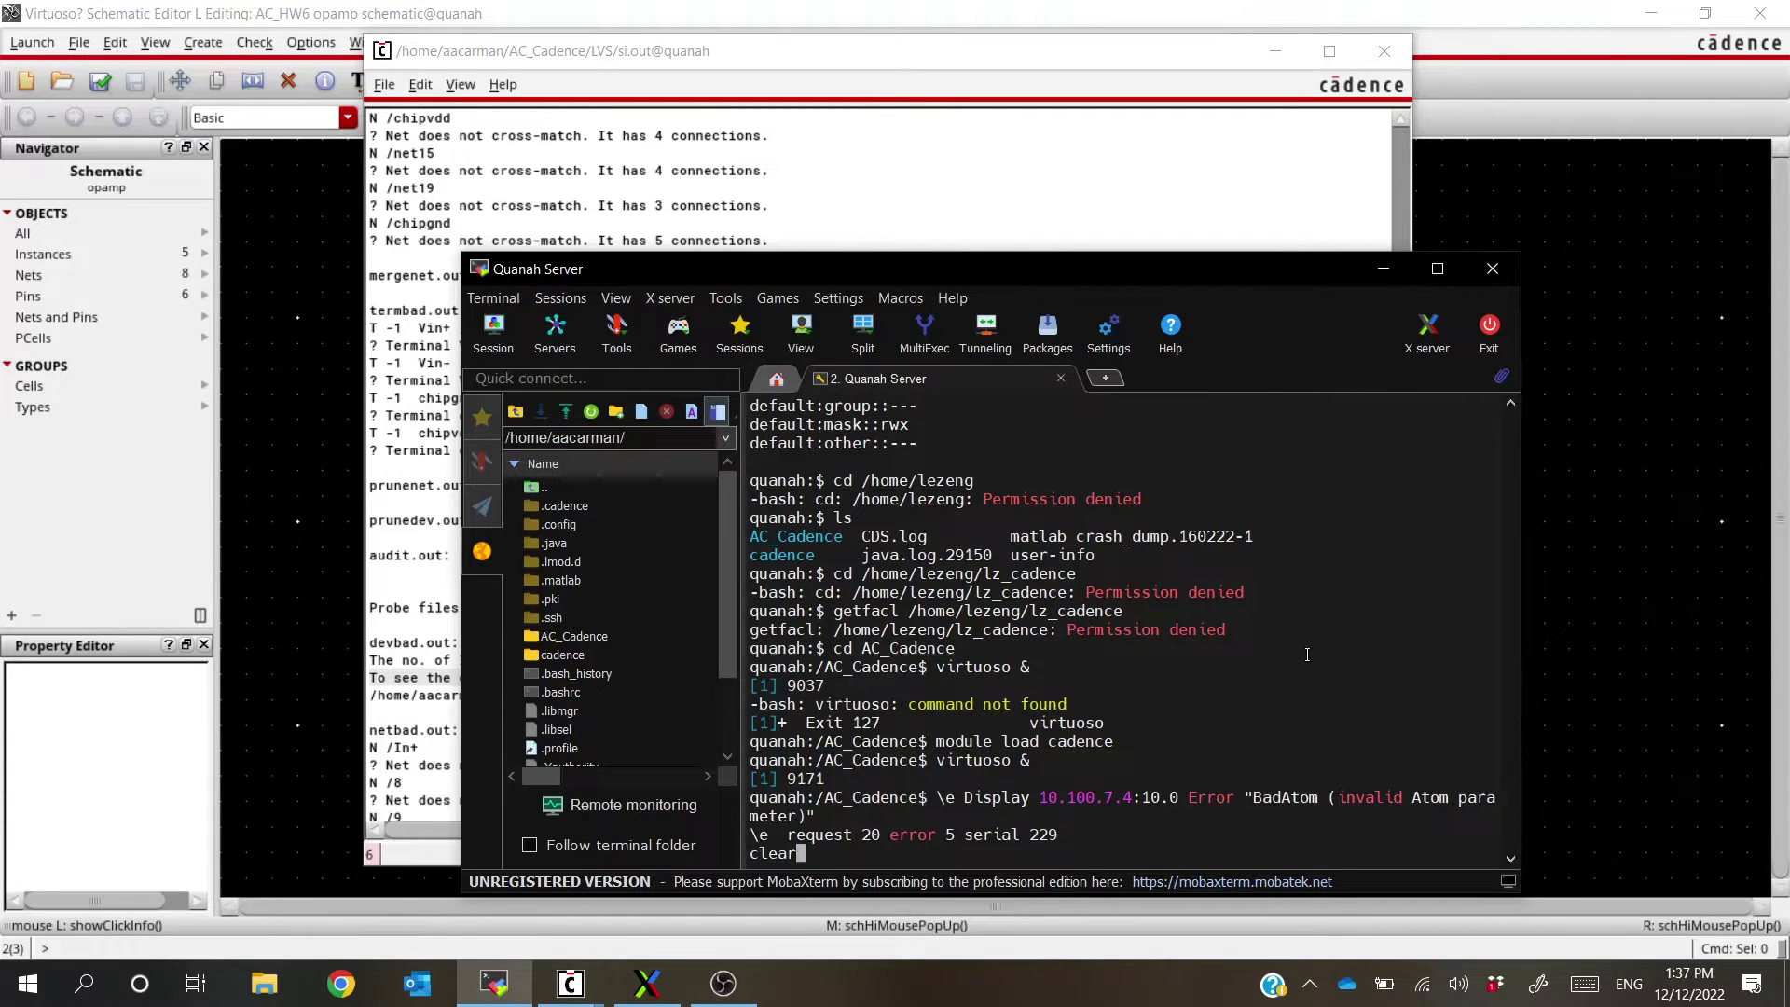
key(Return)
text(ls)
key(Return)
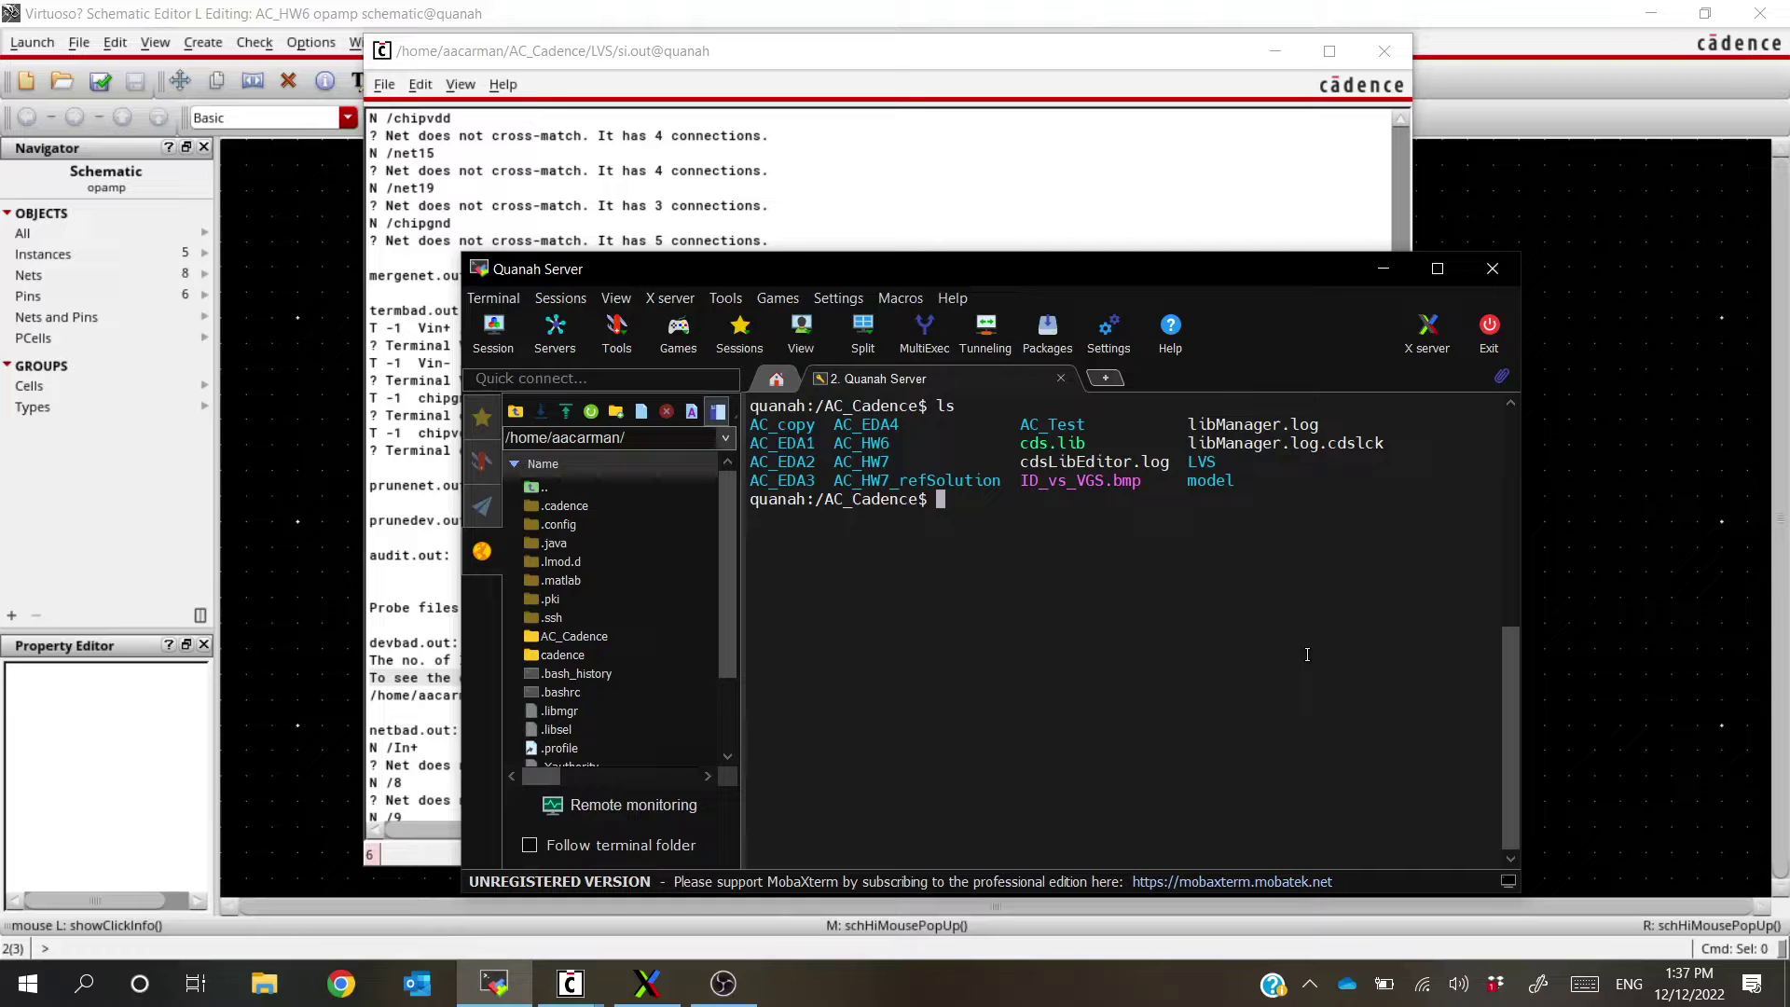
Change into the LVS directory and list its contents
drag(1189, 461, 1492, 463)
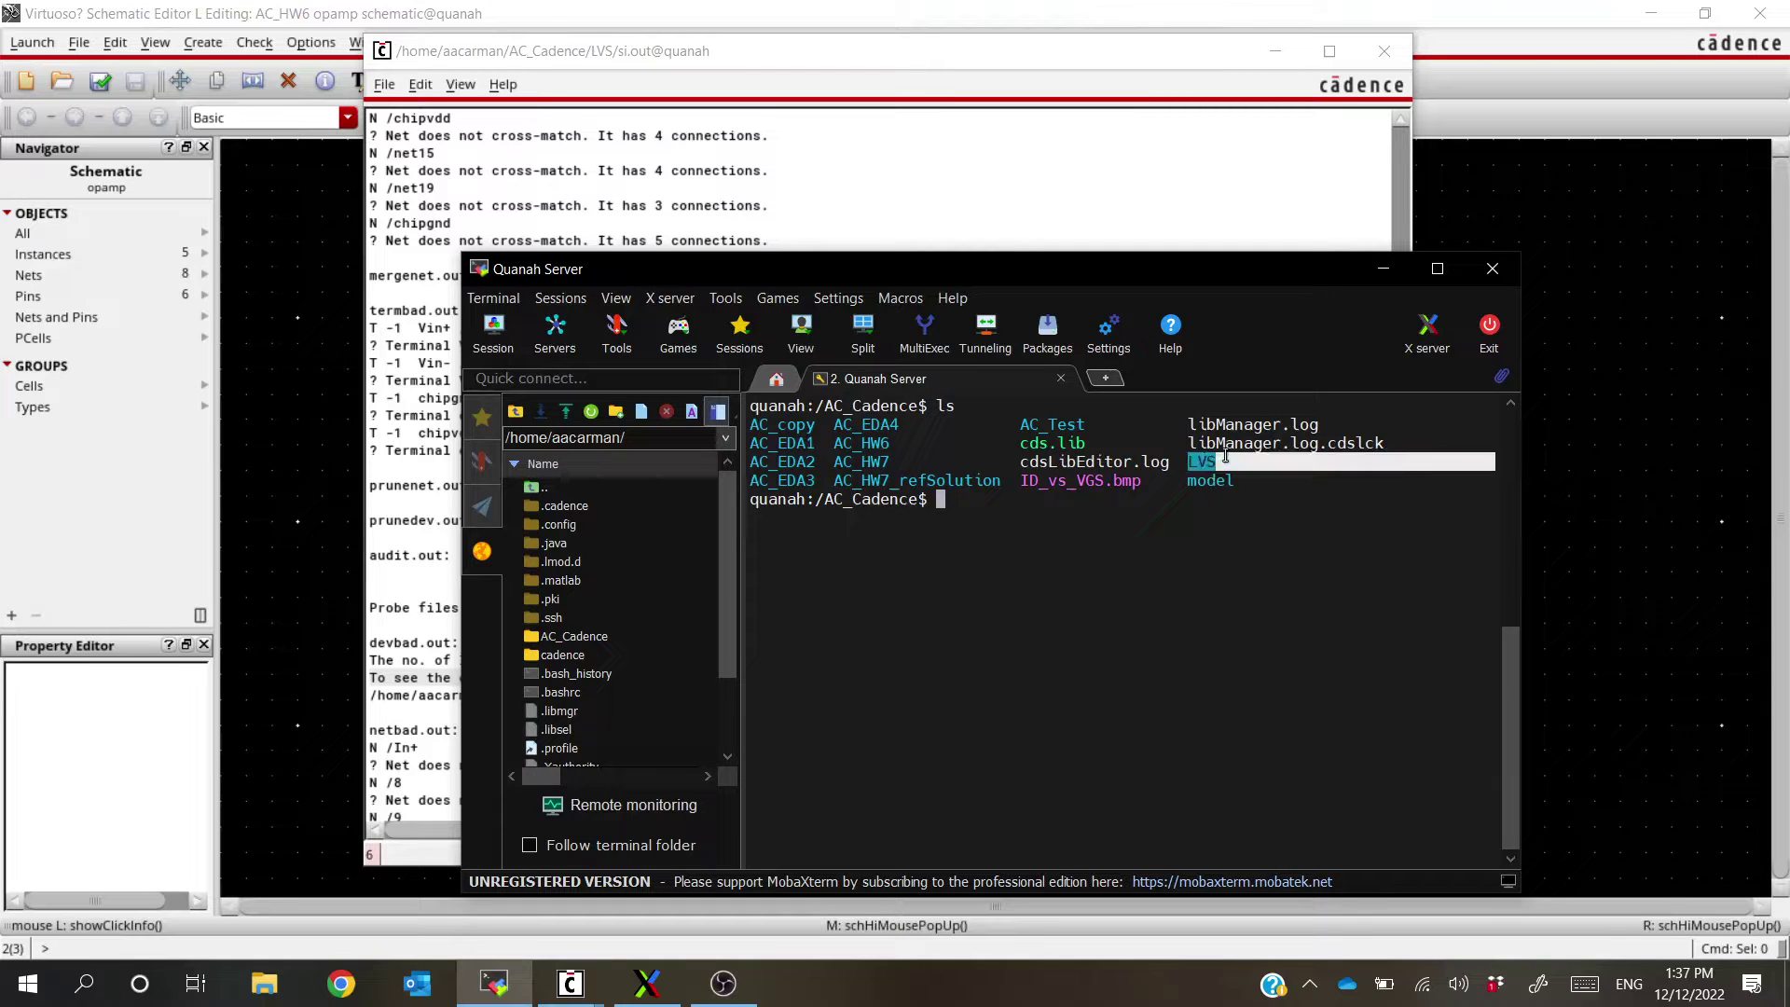
click(1339, 445)
text(cd LVS)
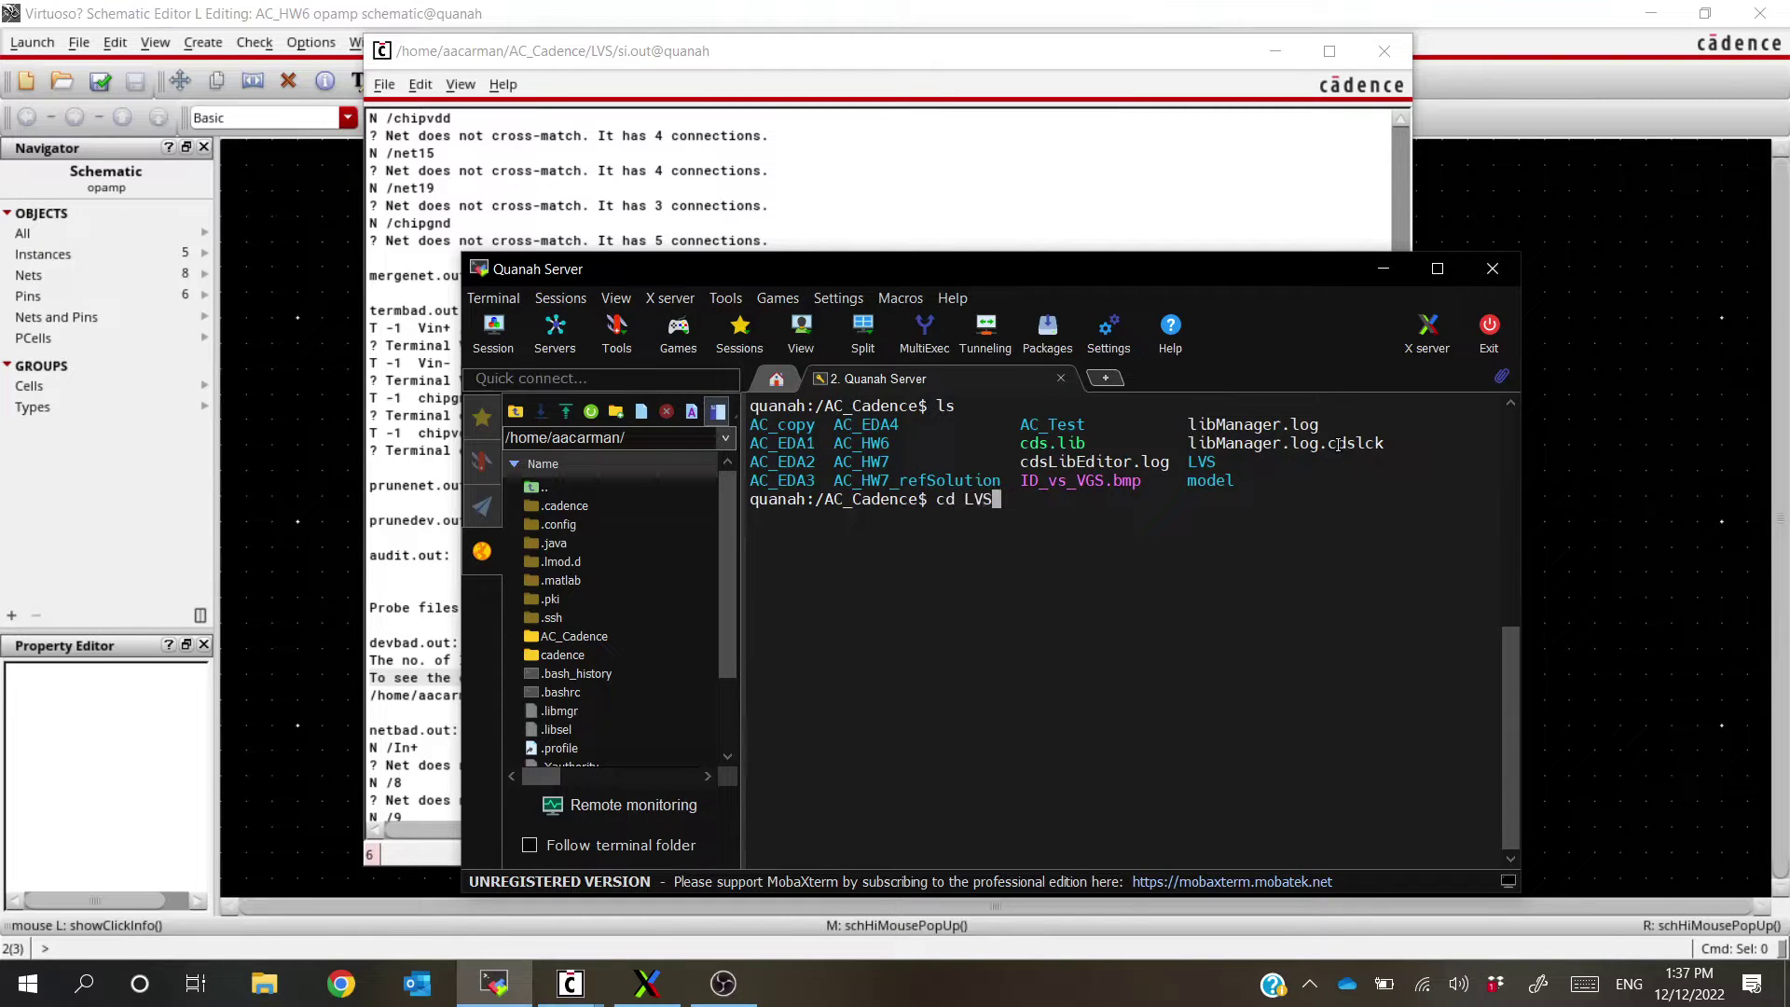
key(Return)
text(ls)
key(Return)
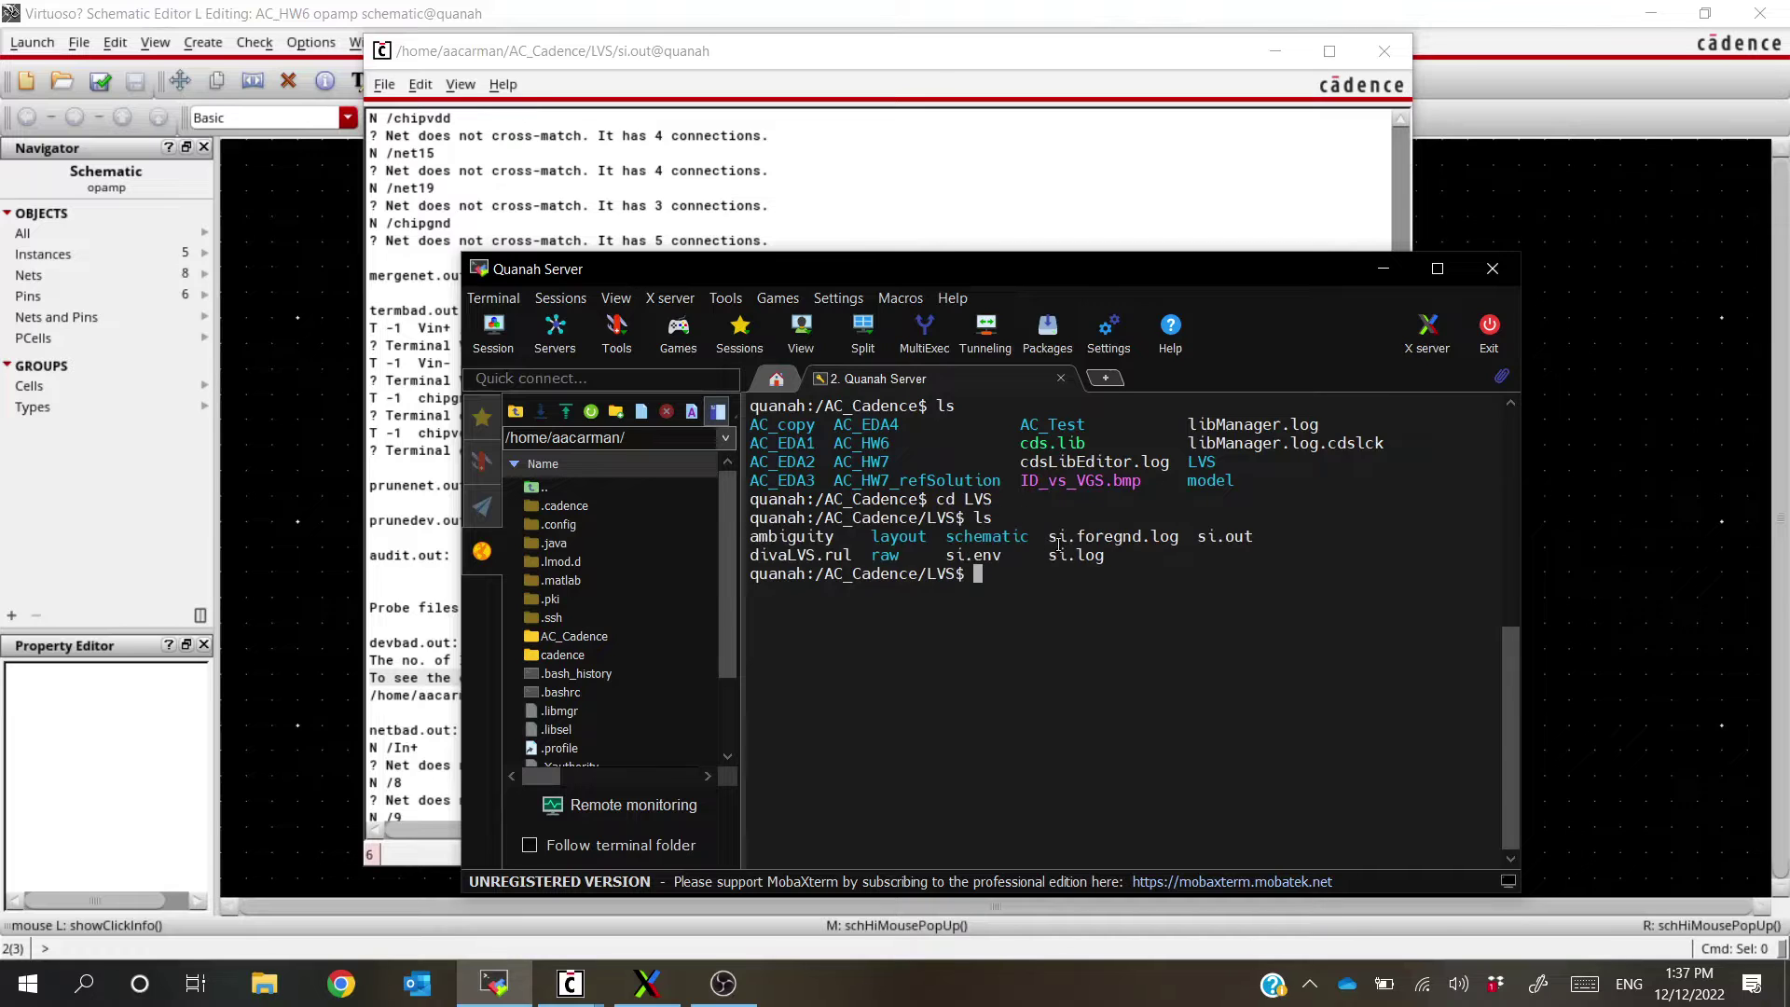
Locate the si.log and si.out files in the LVS listing and check the devbad.out path in the report
drag(1051, 556, 1126, 558)
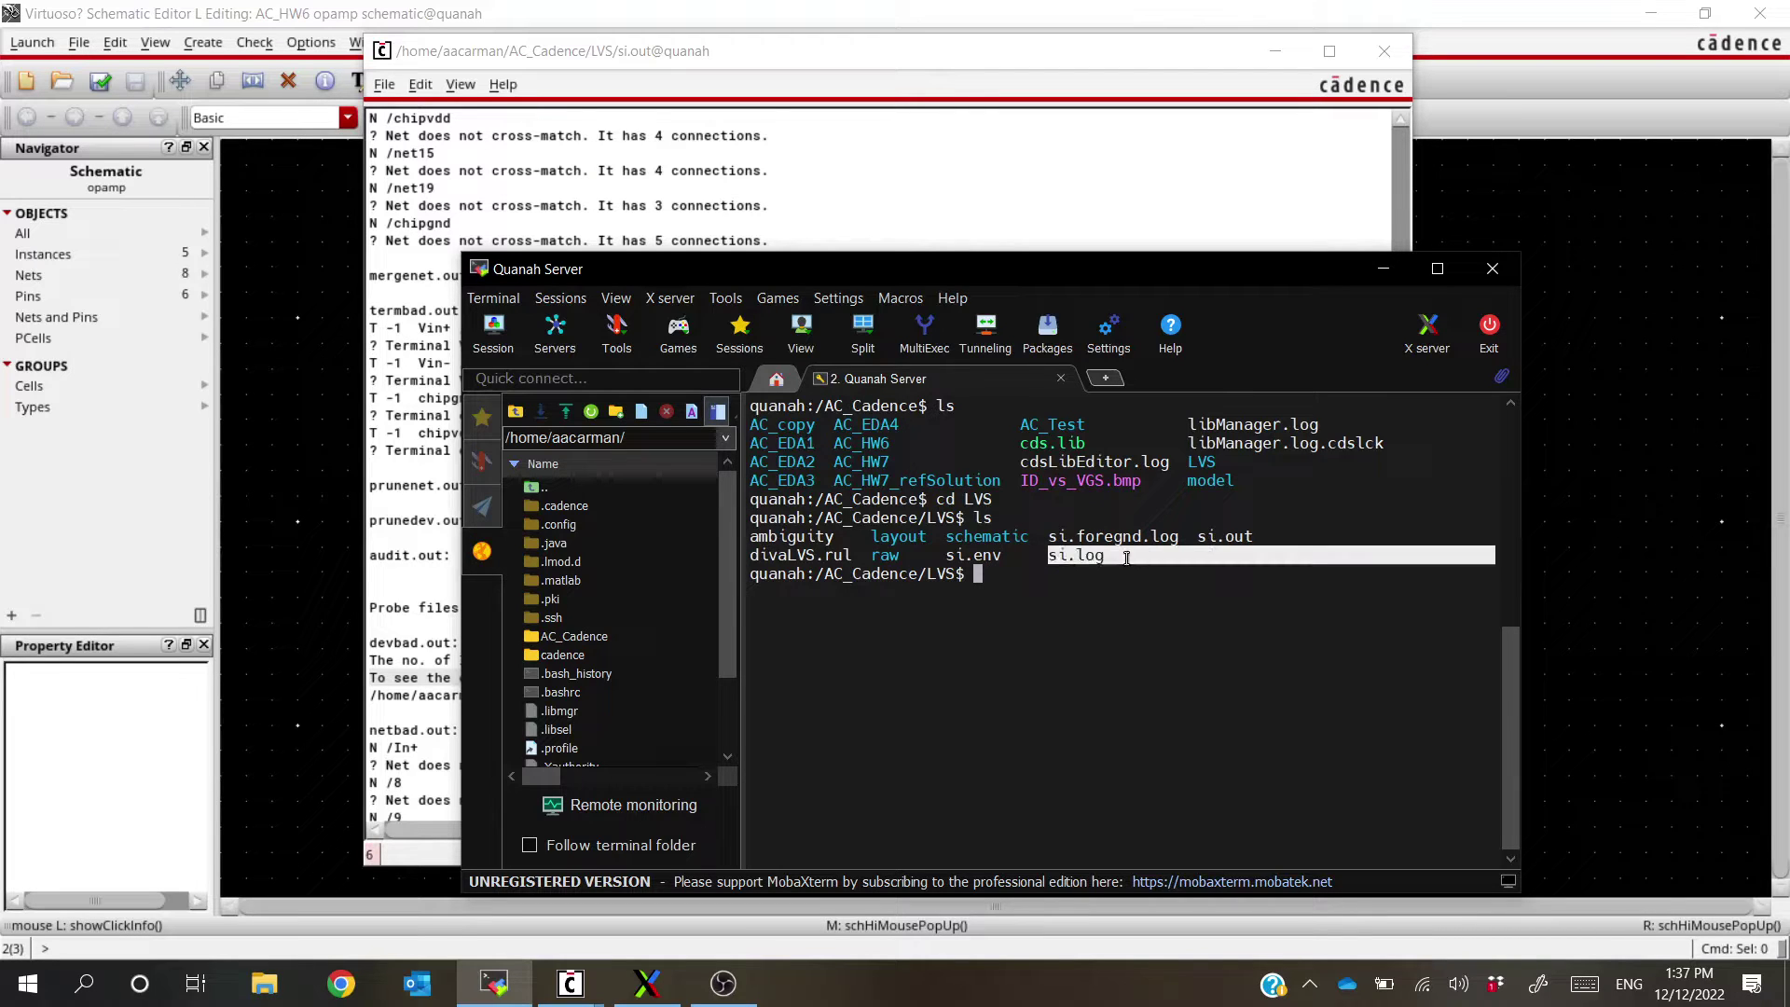
double_click(1212, 536)
click(1261, 524)
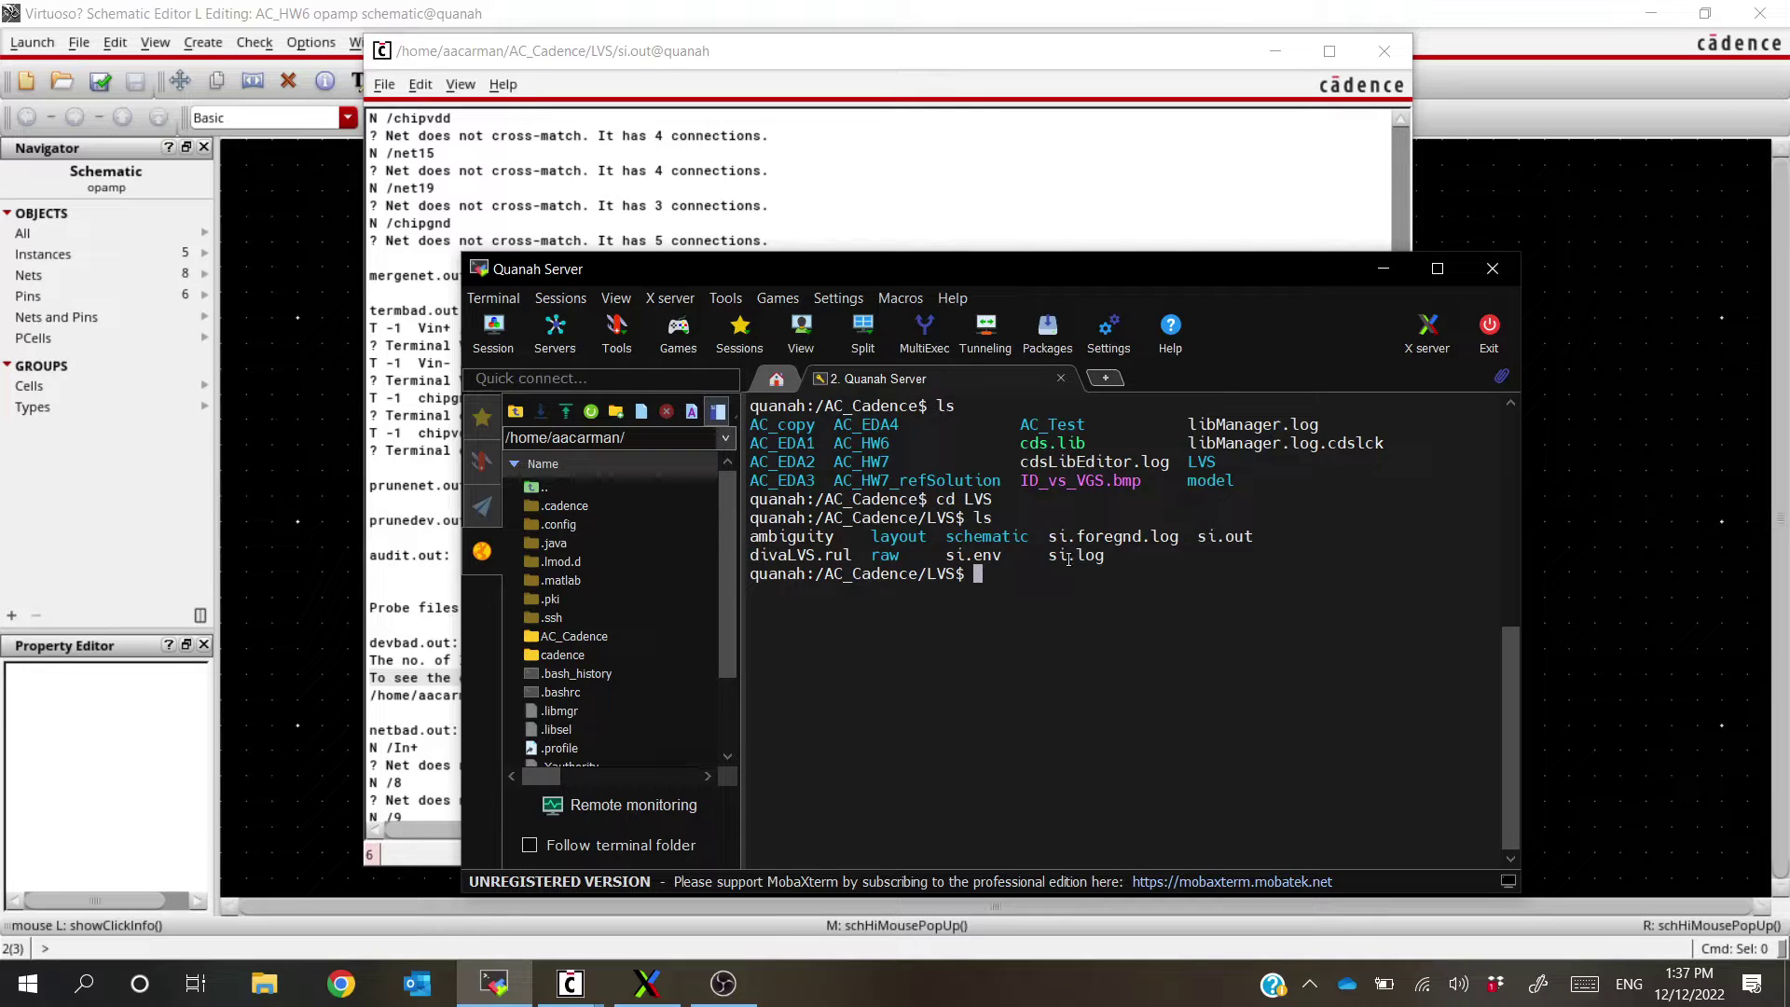
drag(1051, 557, 1106, 556)
click(1034, 582)
drag(1018, 266, 937, 703)
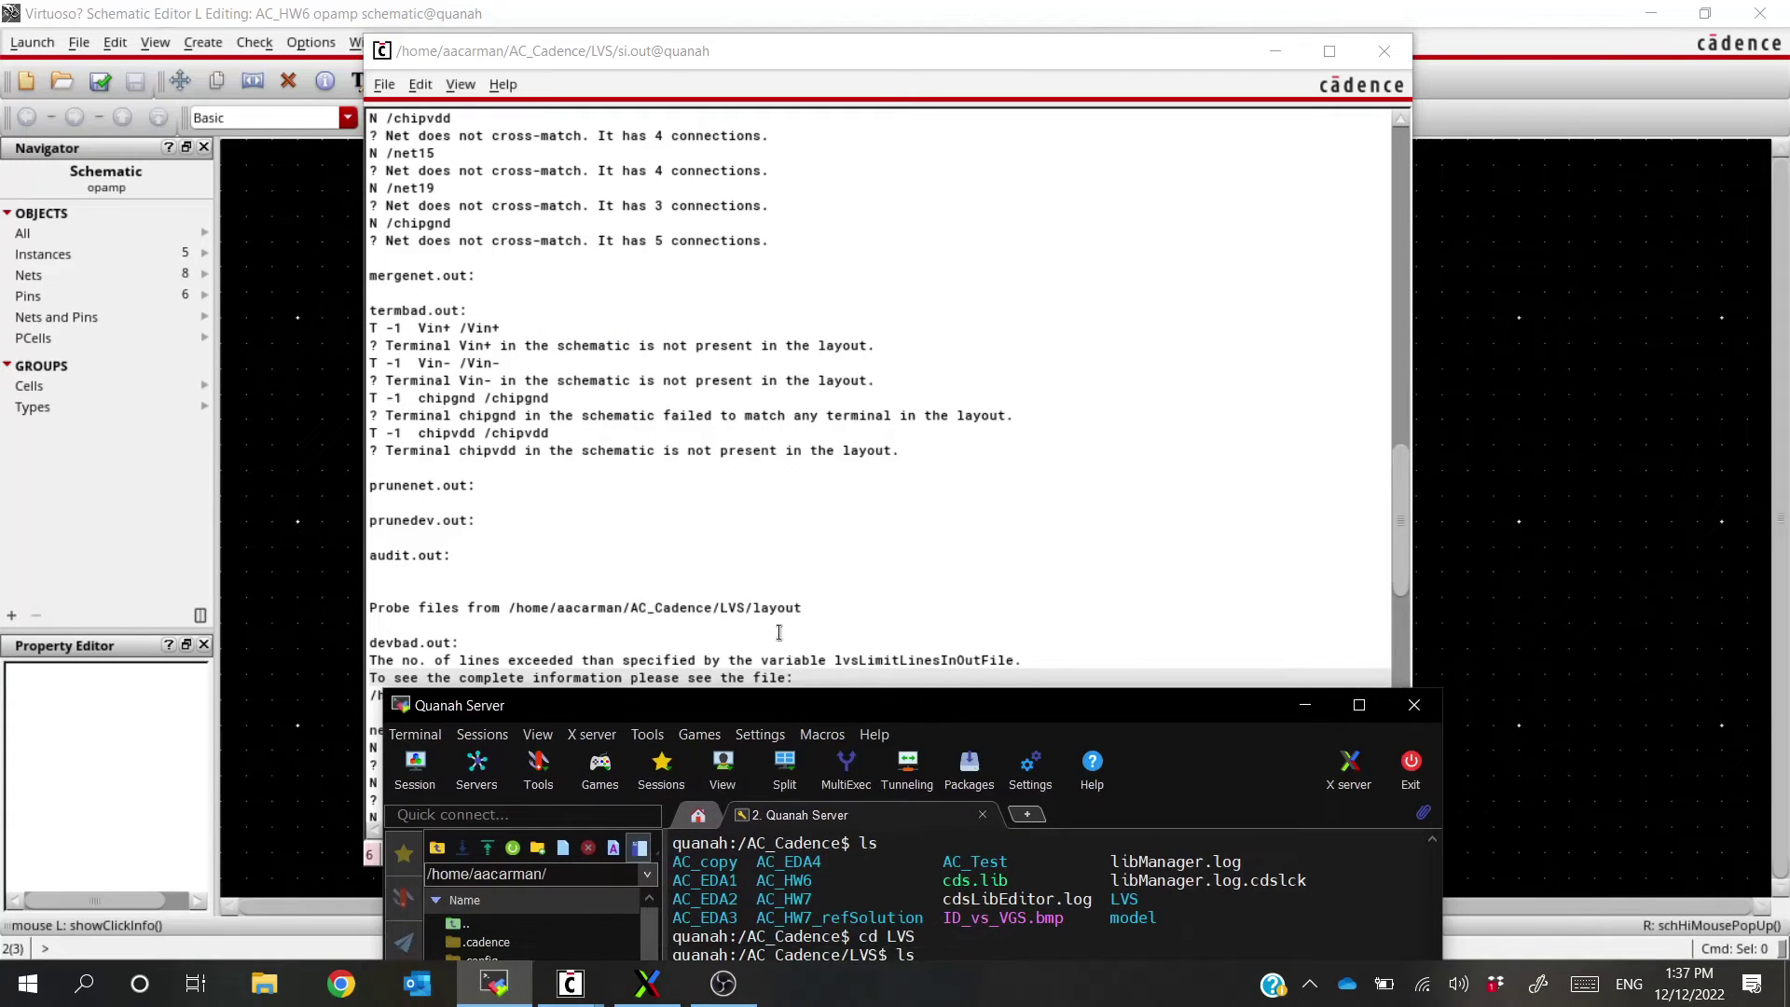
Change into the layout subdirectory of LVS and list its files
drag(811, 705, 835, 177)
text(cd layout)
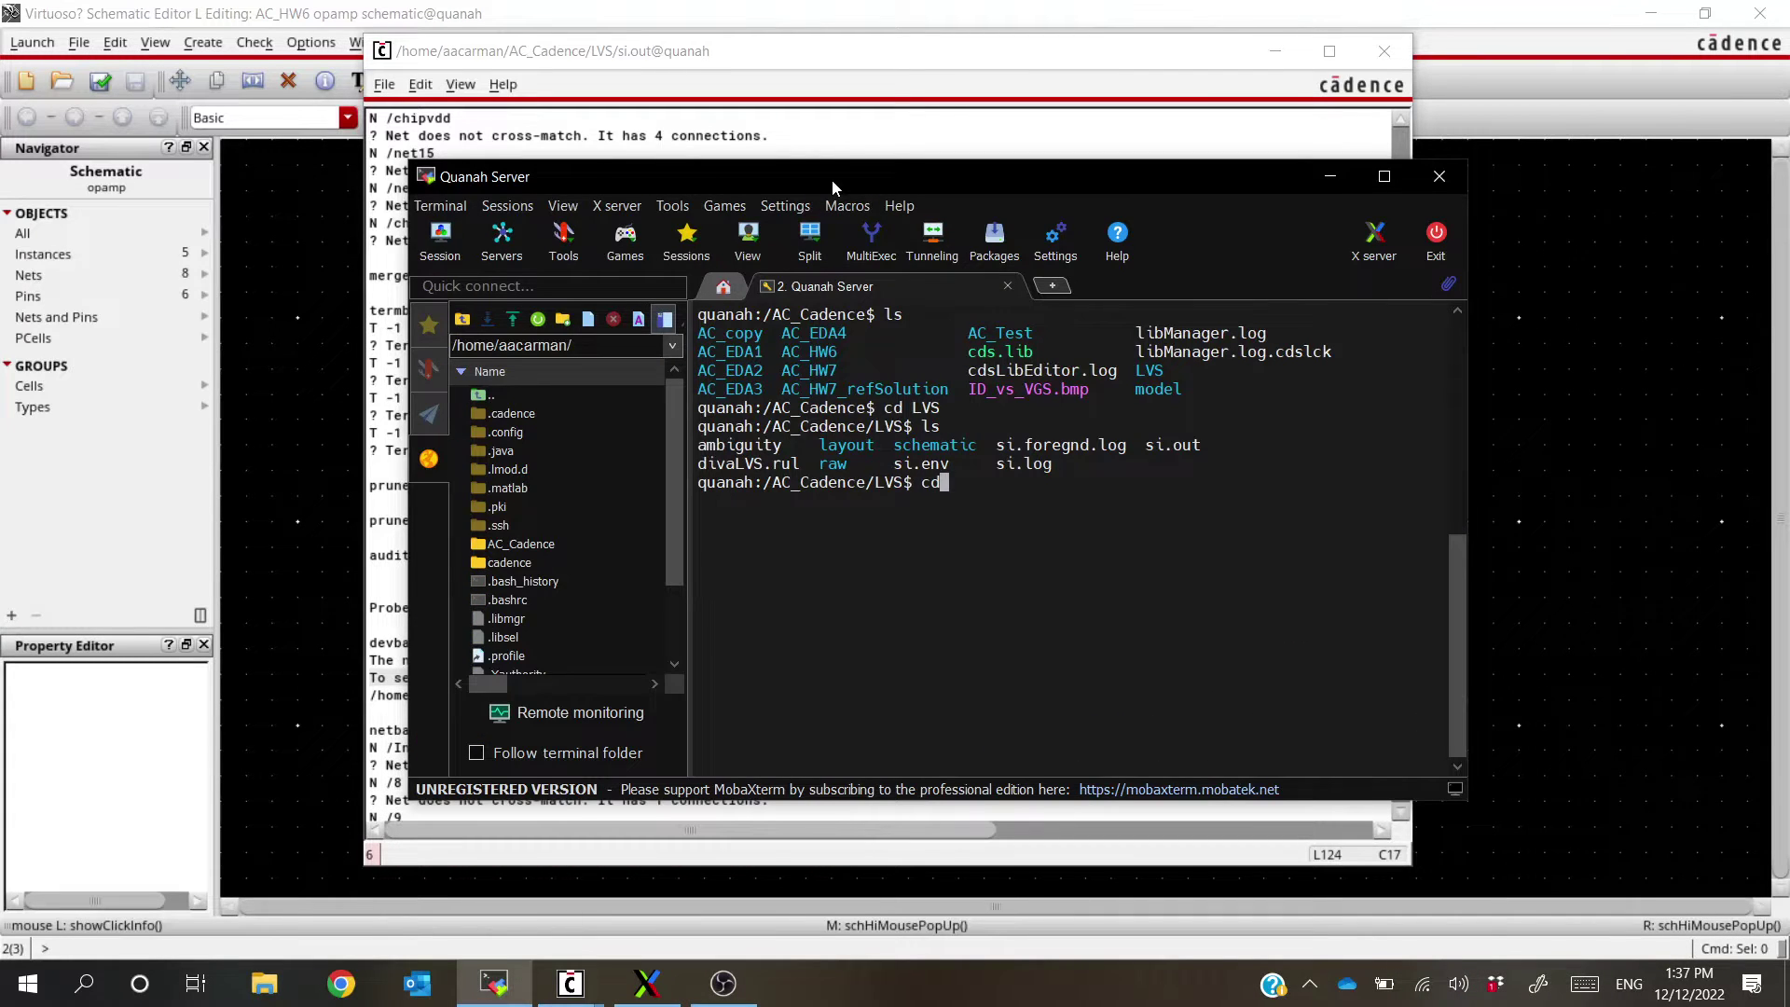
key(Return)
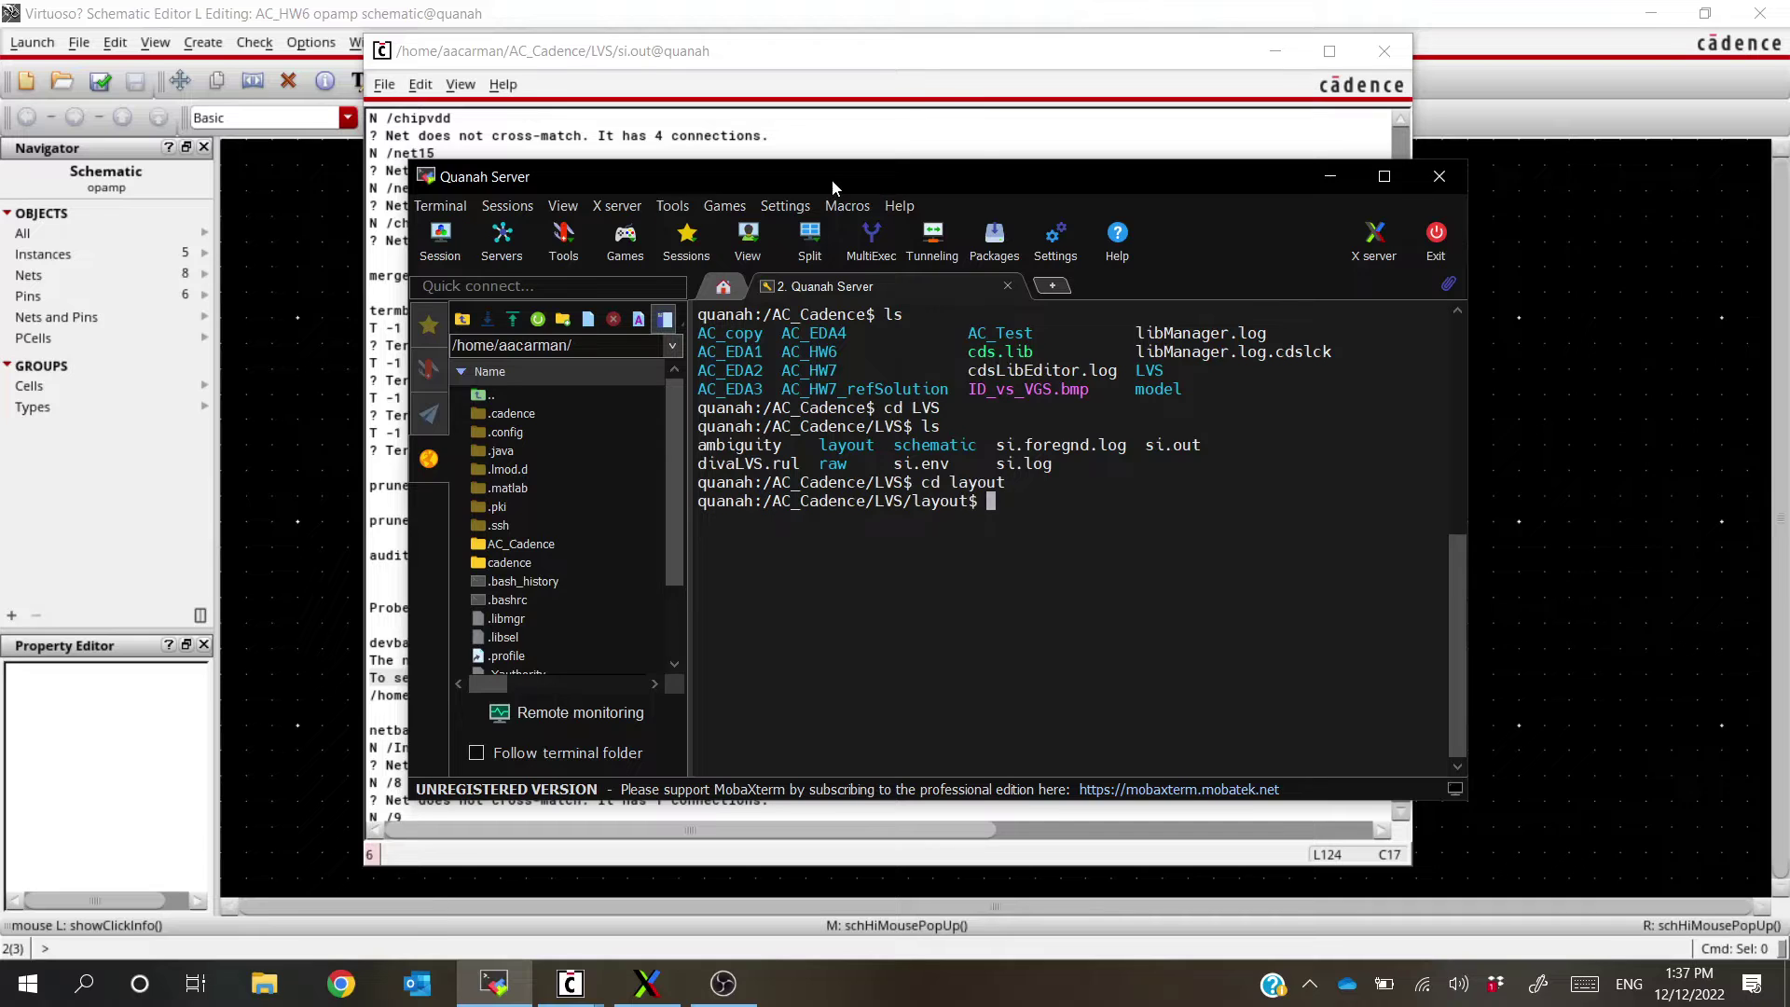
text(ls)
key(Return)
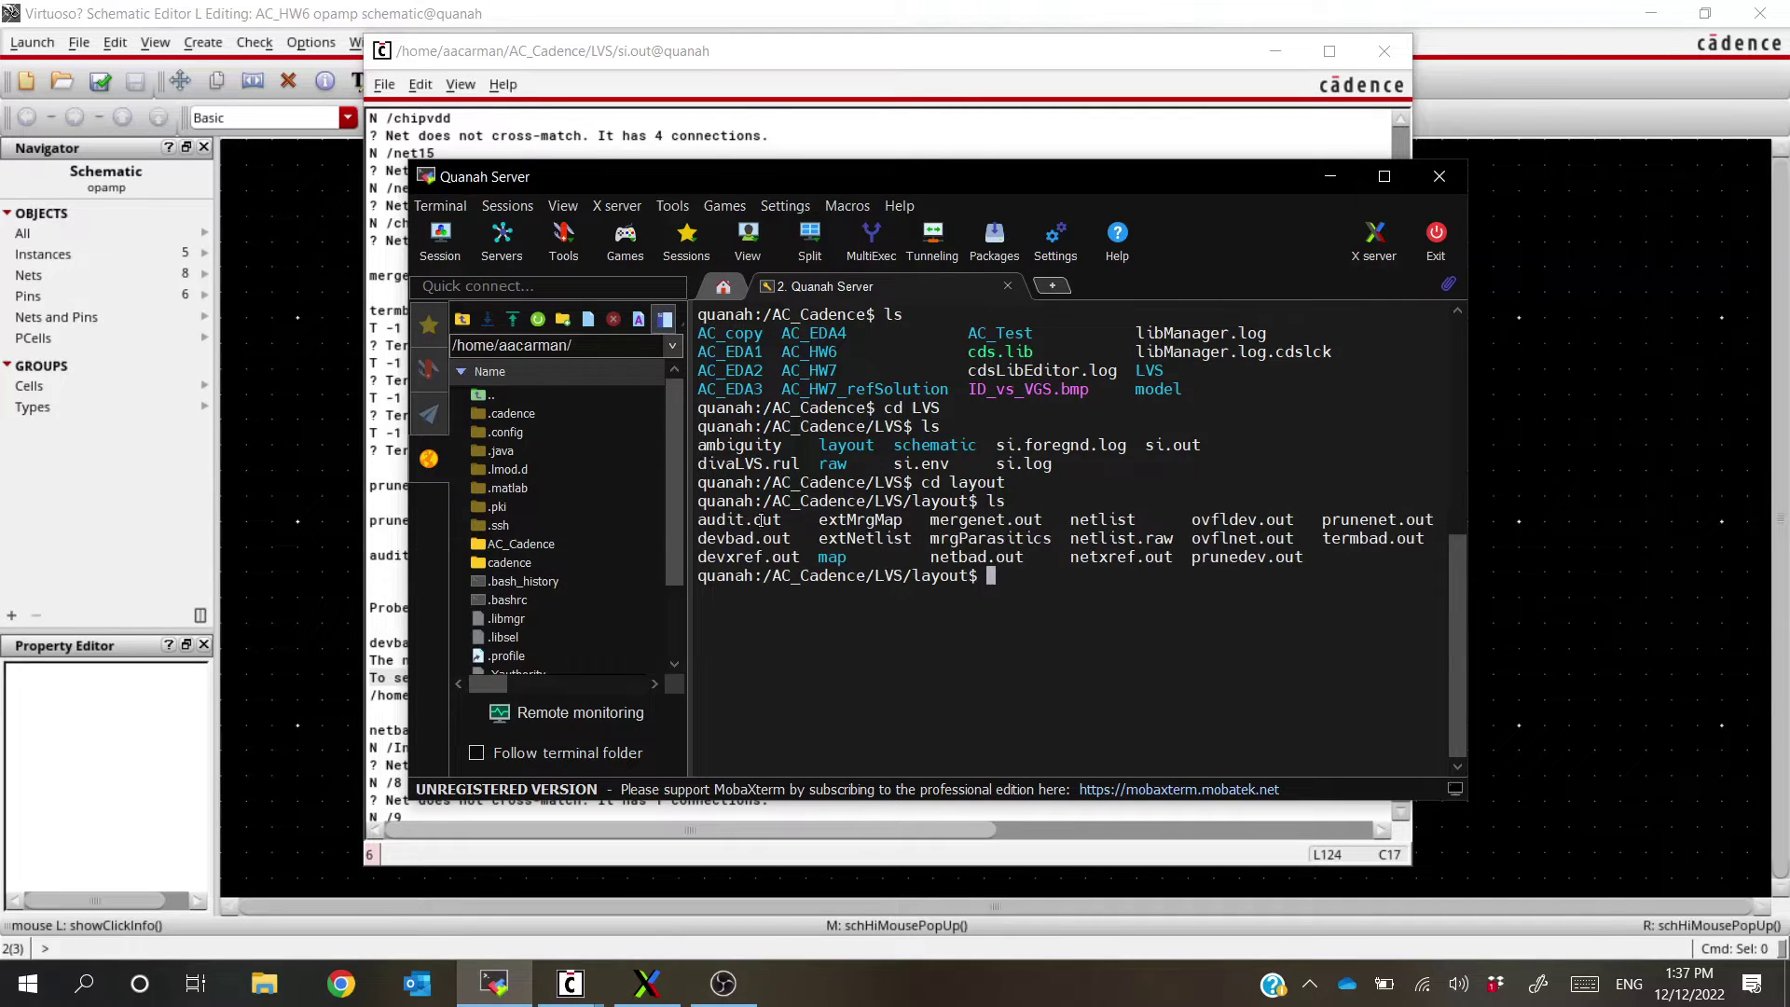
Locate devbad.out in the layout directory listing and print the file's contents with cat
mouse_move(760, 520)
mouse_down()
mouse_move(788, 528)
mouse_move(746, 539)
mouse_move(783, 539)
mouse_up()
click(1011, 575)
text(cat)
drag(1063, 179, 1021, 132)
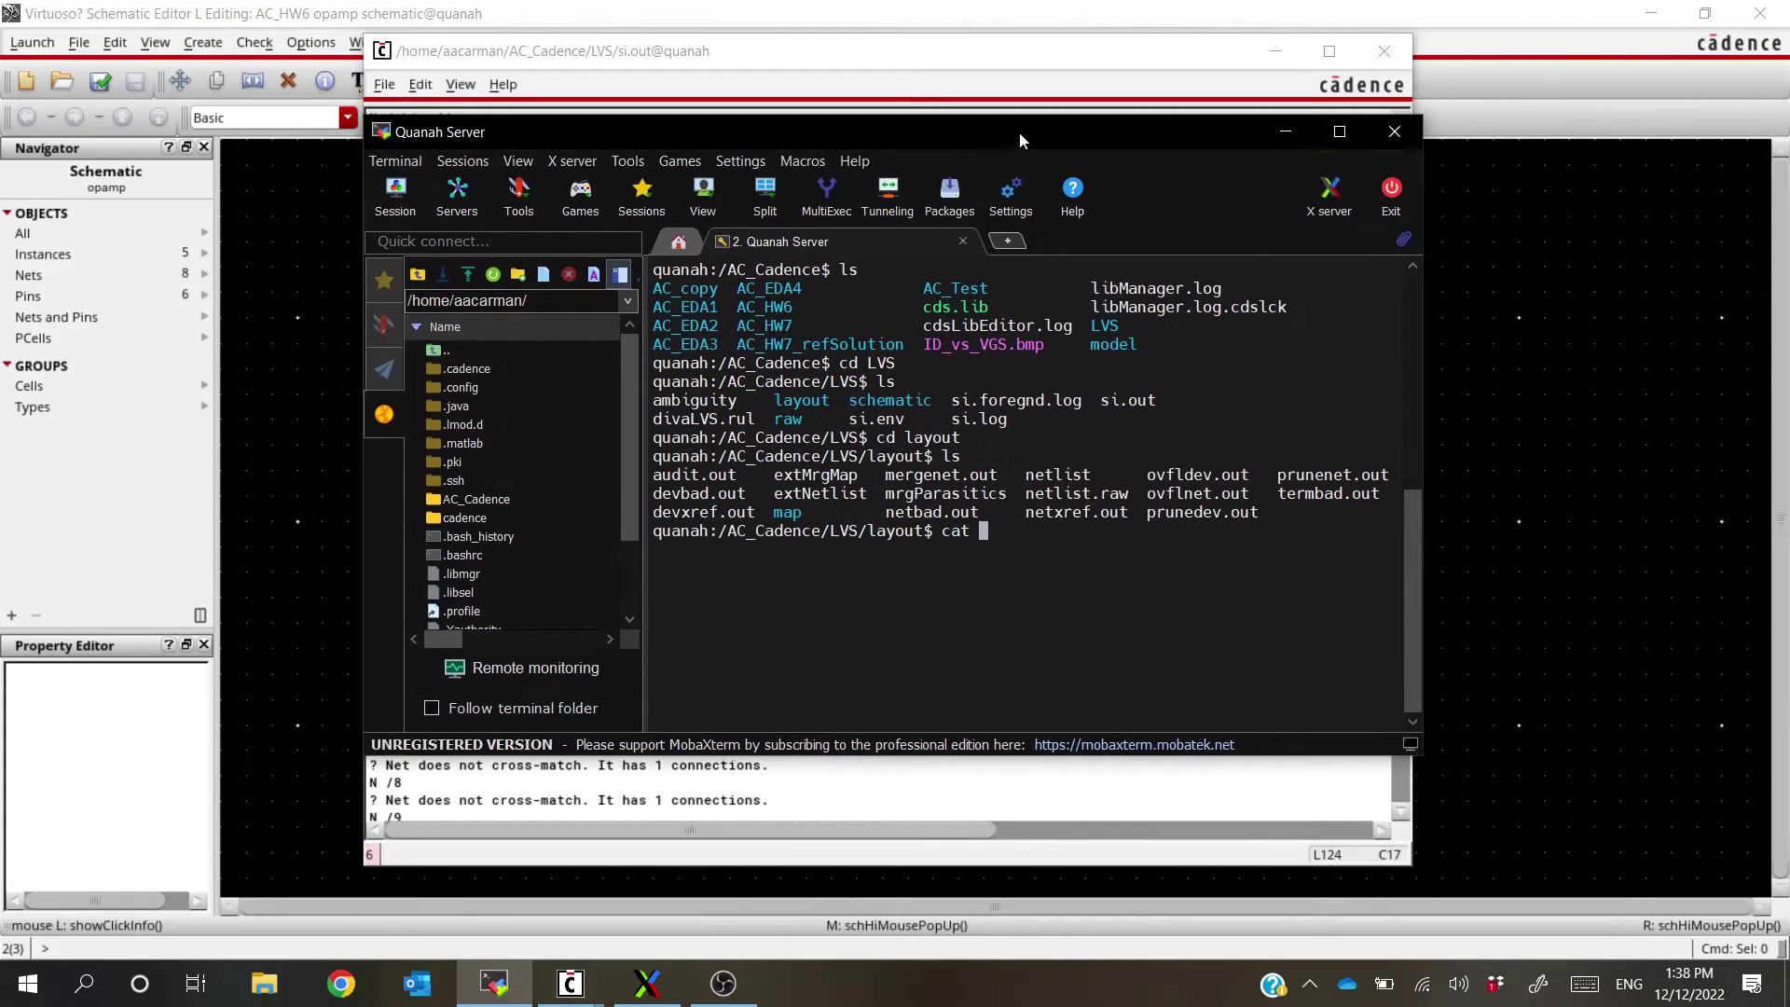
text(devbad.ou)
text(t)
key(Return)
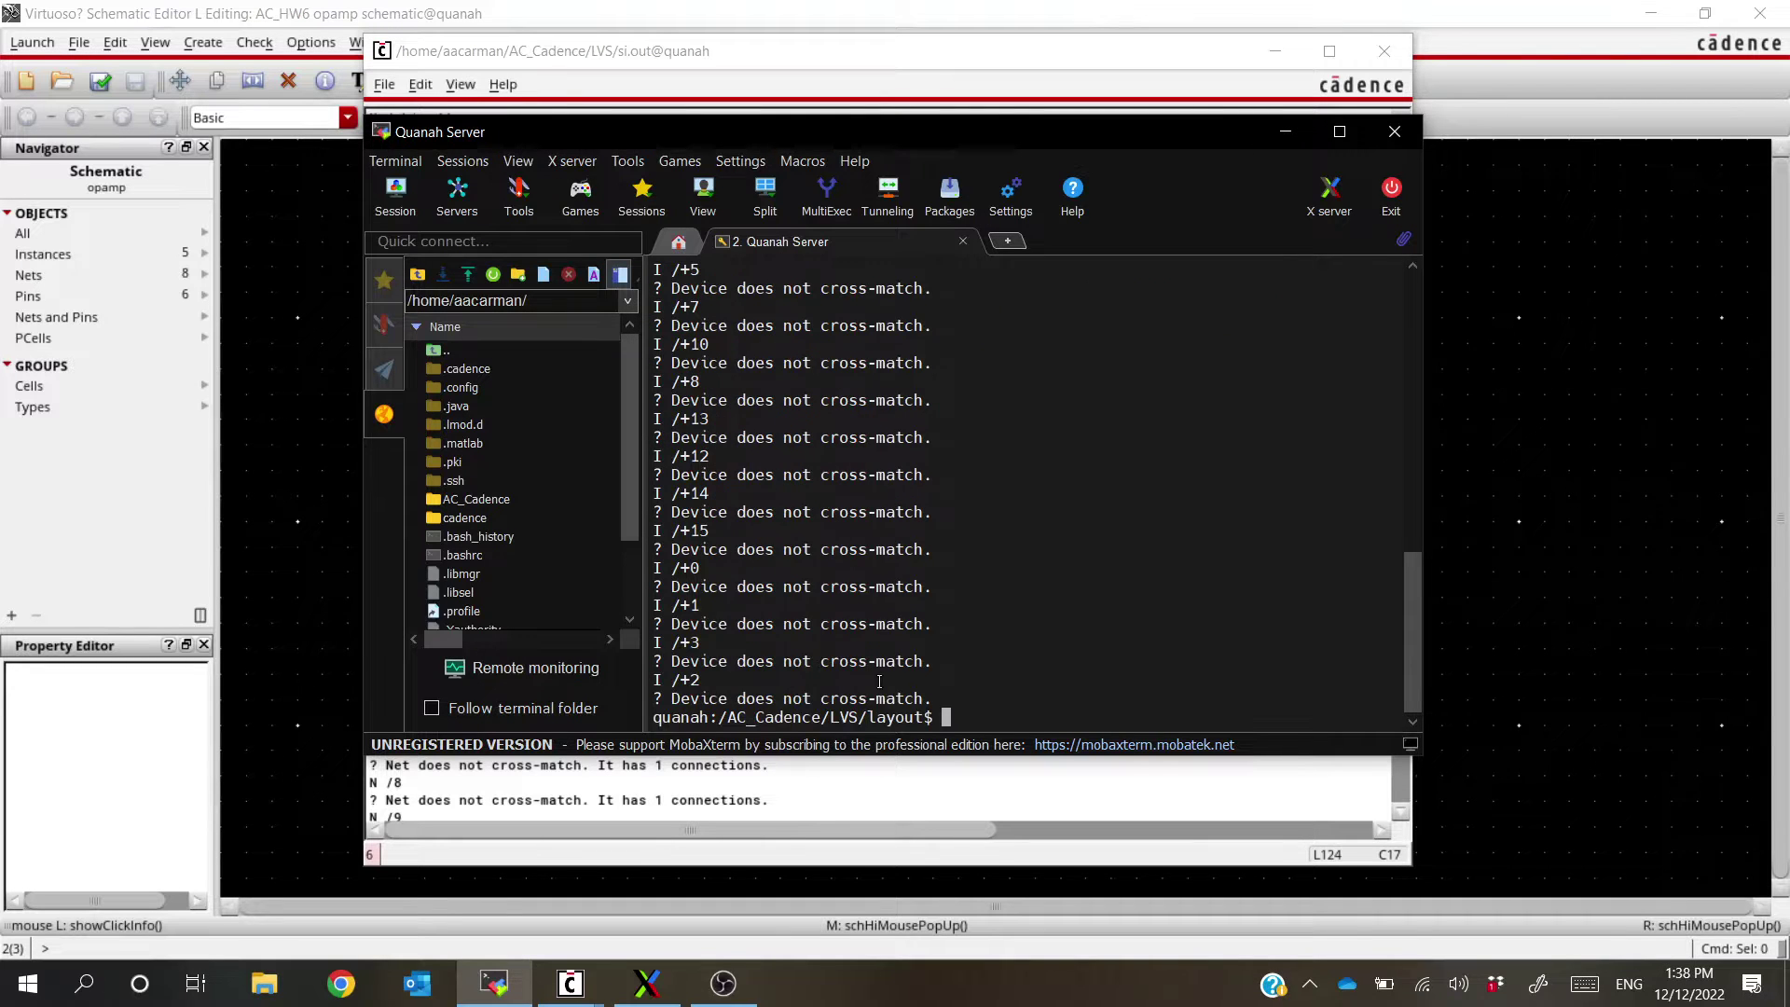
Examine the complete list of layout devices that do not cross-match in the printed devbad.out
scroll(879, 682, up, 5)
scroll(748, 456, down, 1)
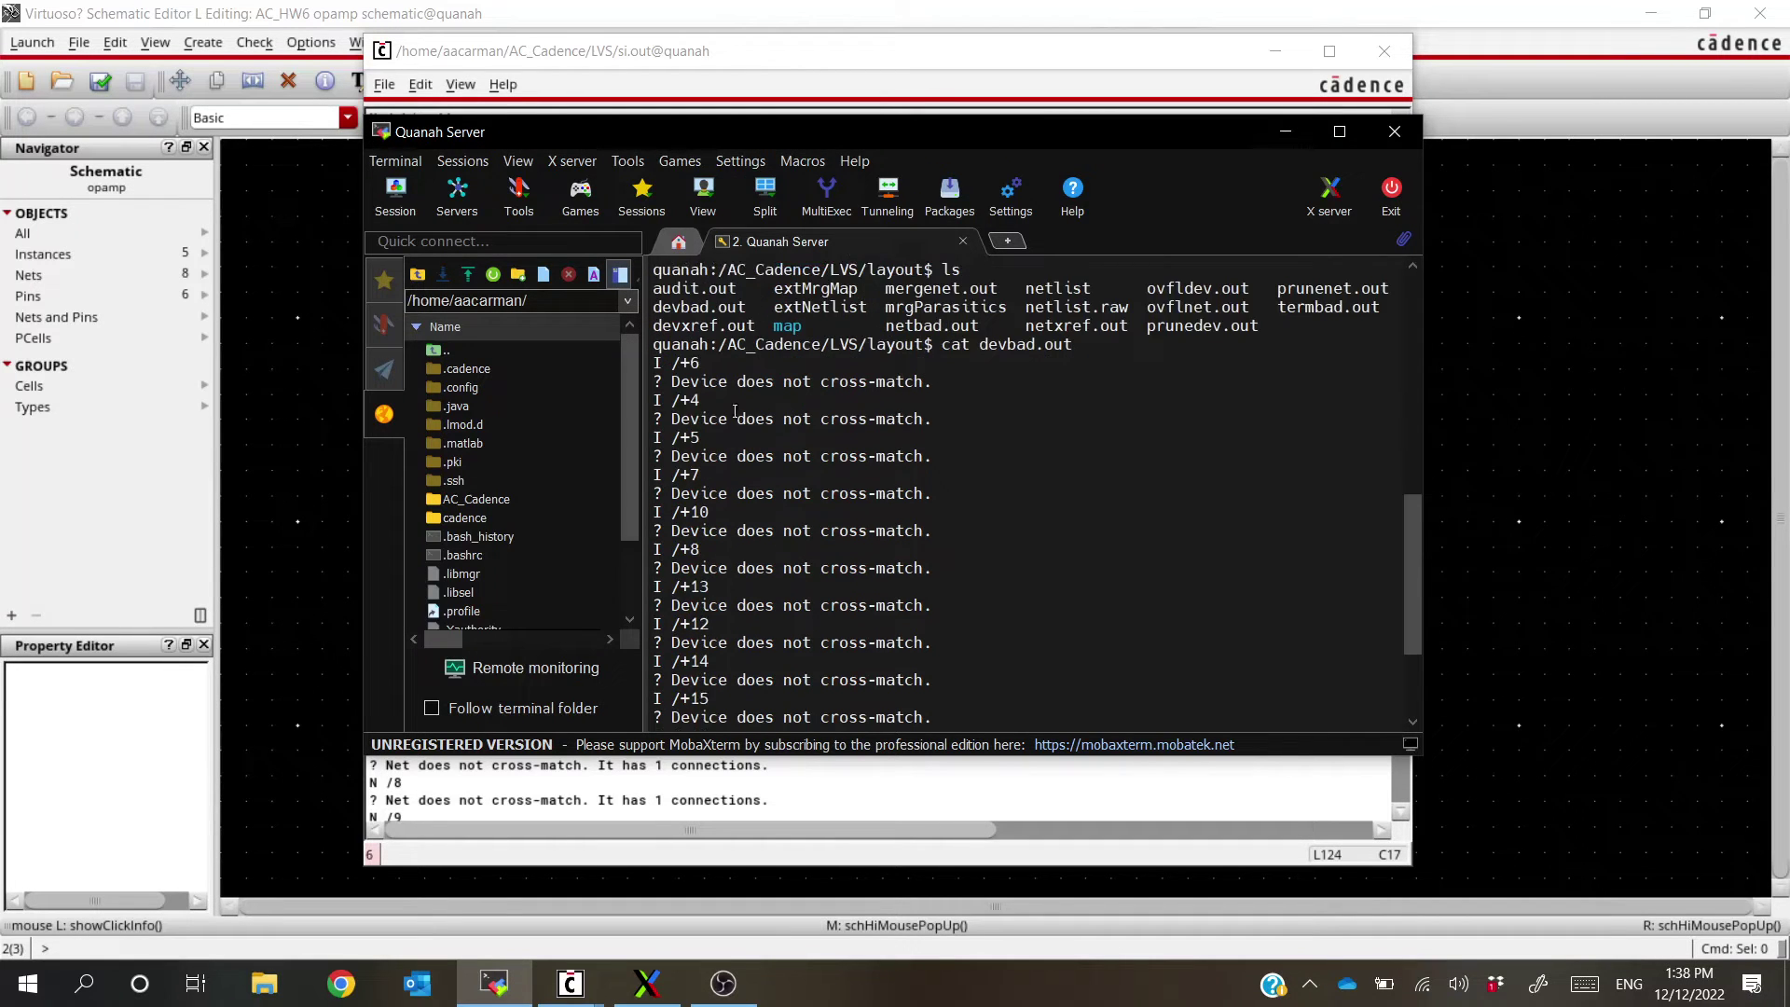
scroll(735, 411, down, 1)
scroll(732, 375, down, 1)
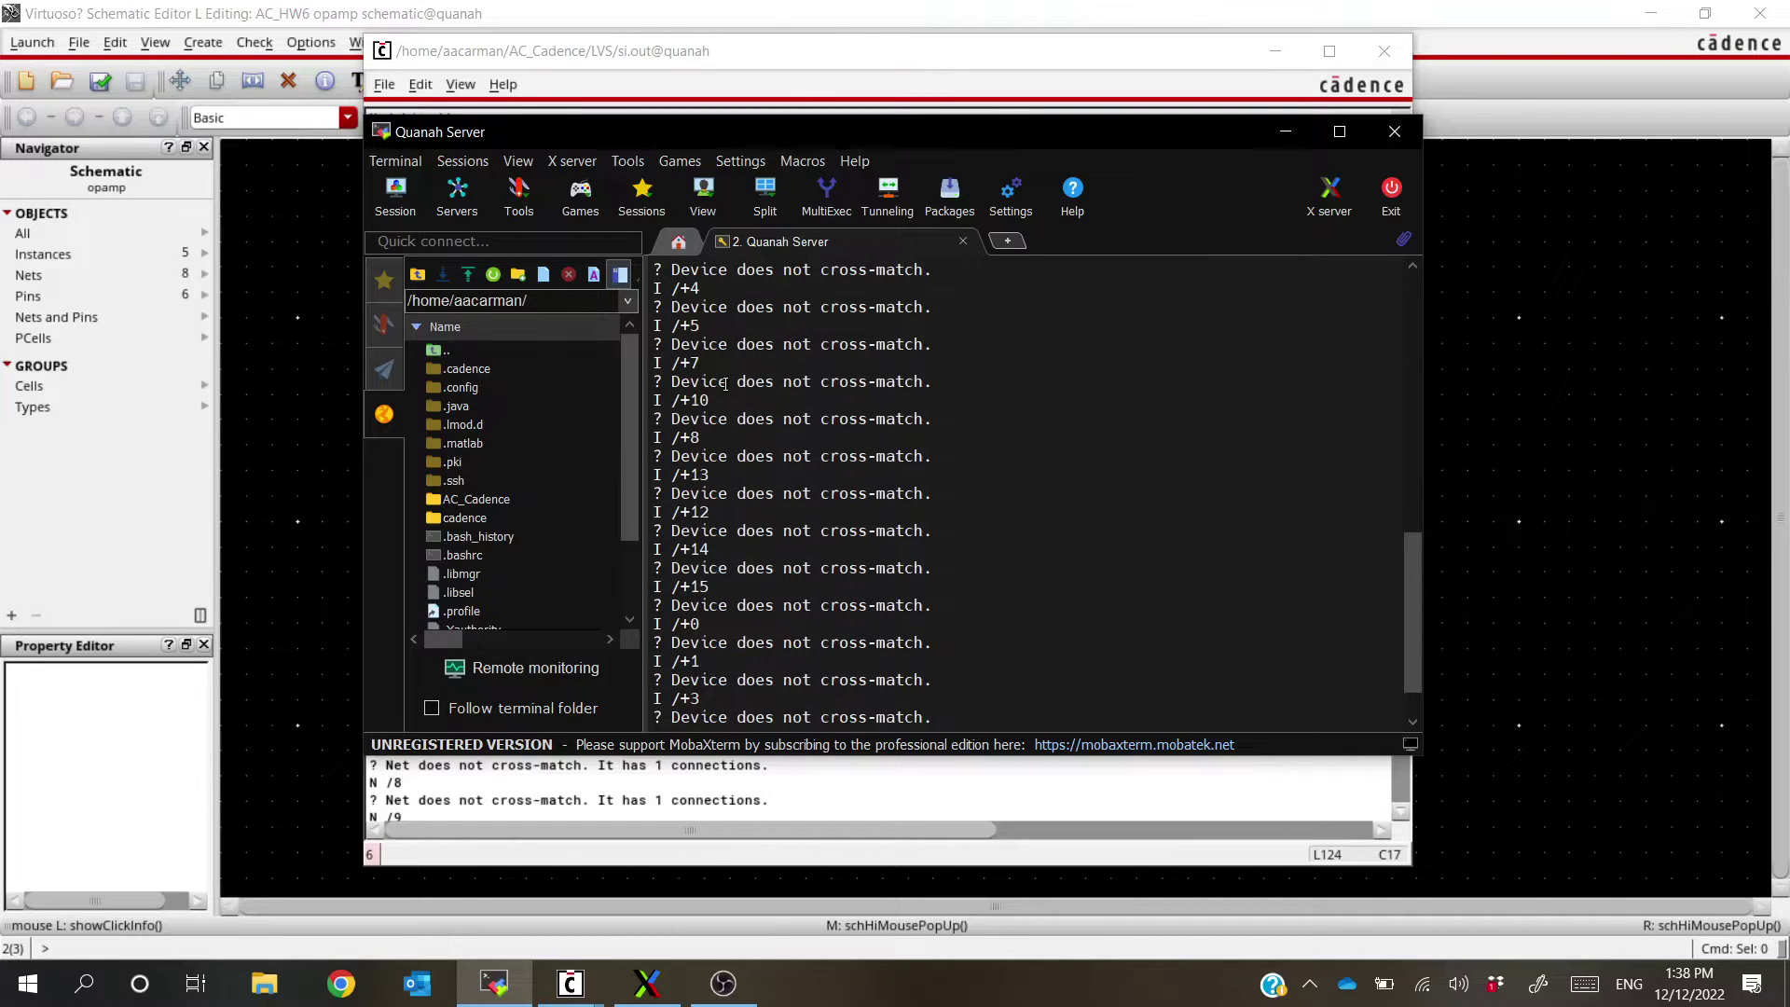
scroll(792, 429, down, 1)
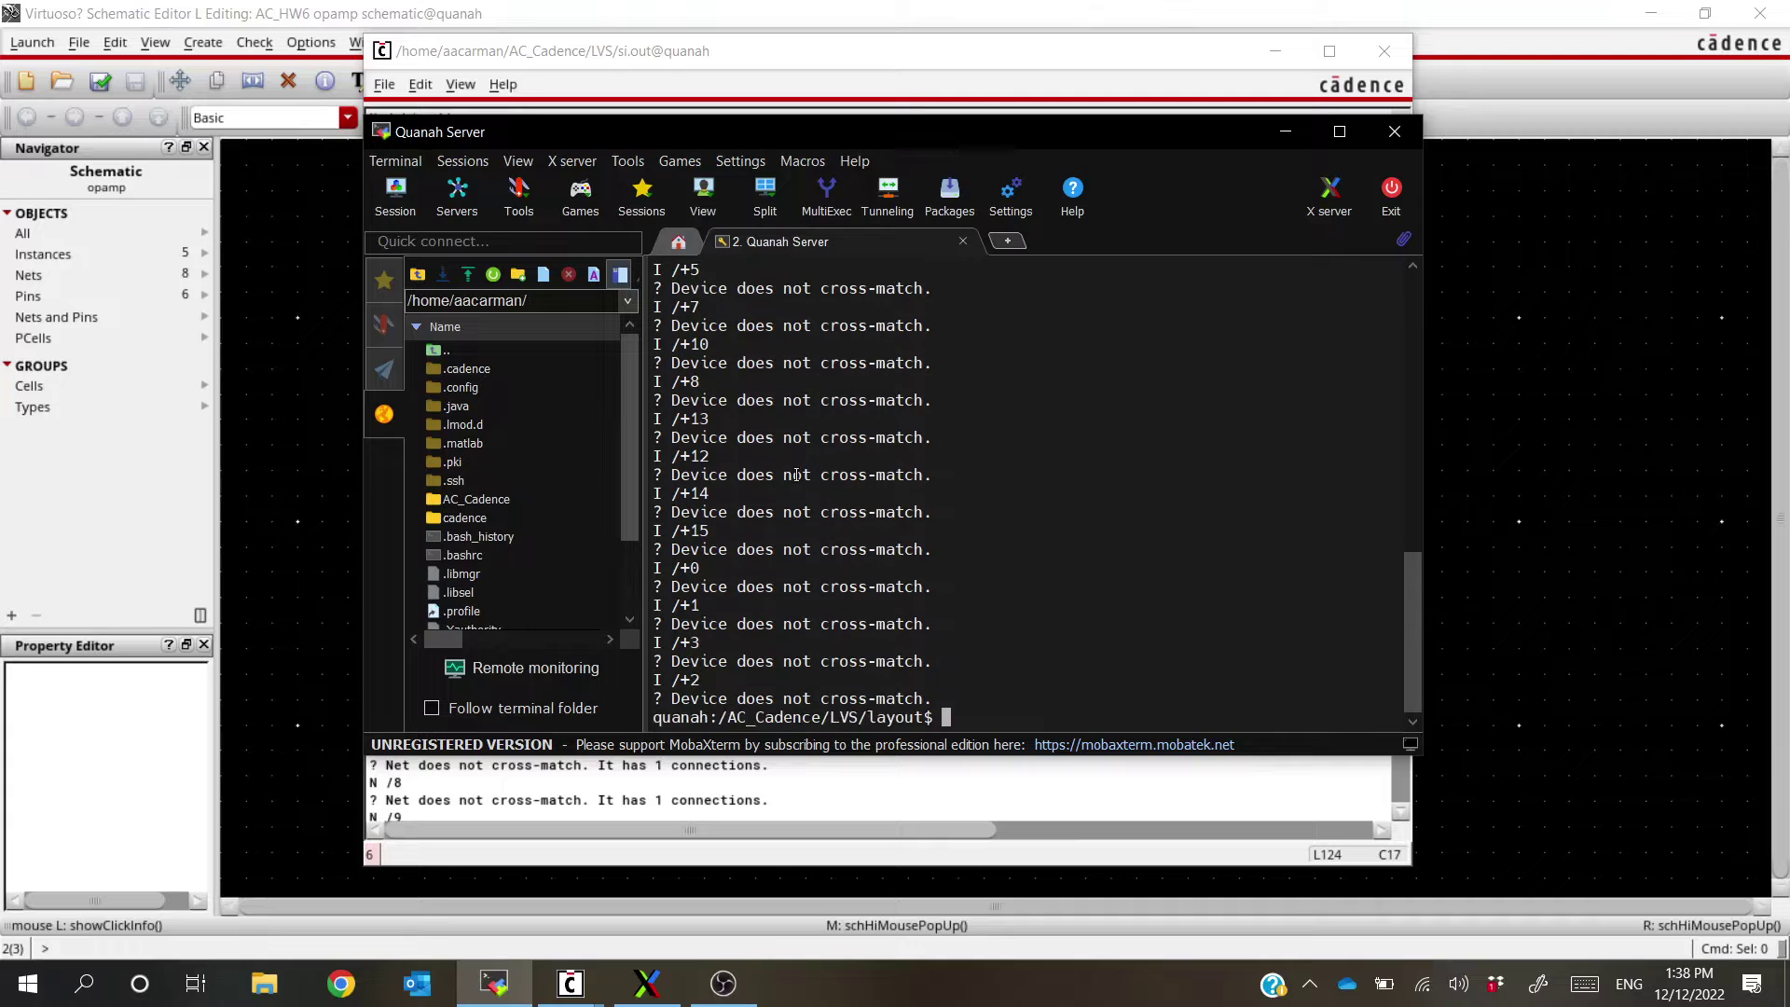
scroll(886, 597, up, 1)
scroll(932, 690, down, 1)
scroll(911, 690, up, 6)
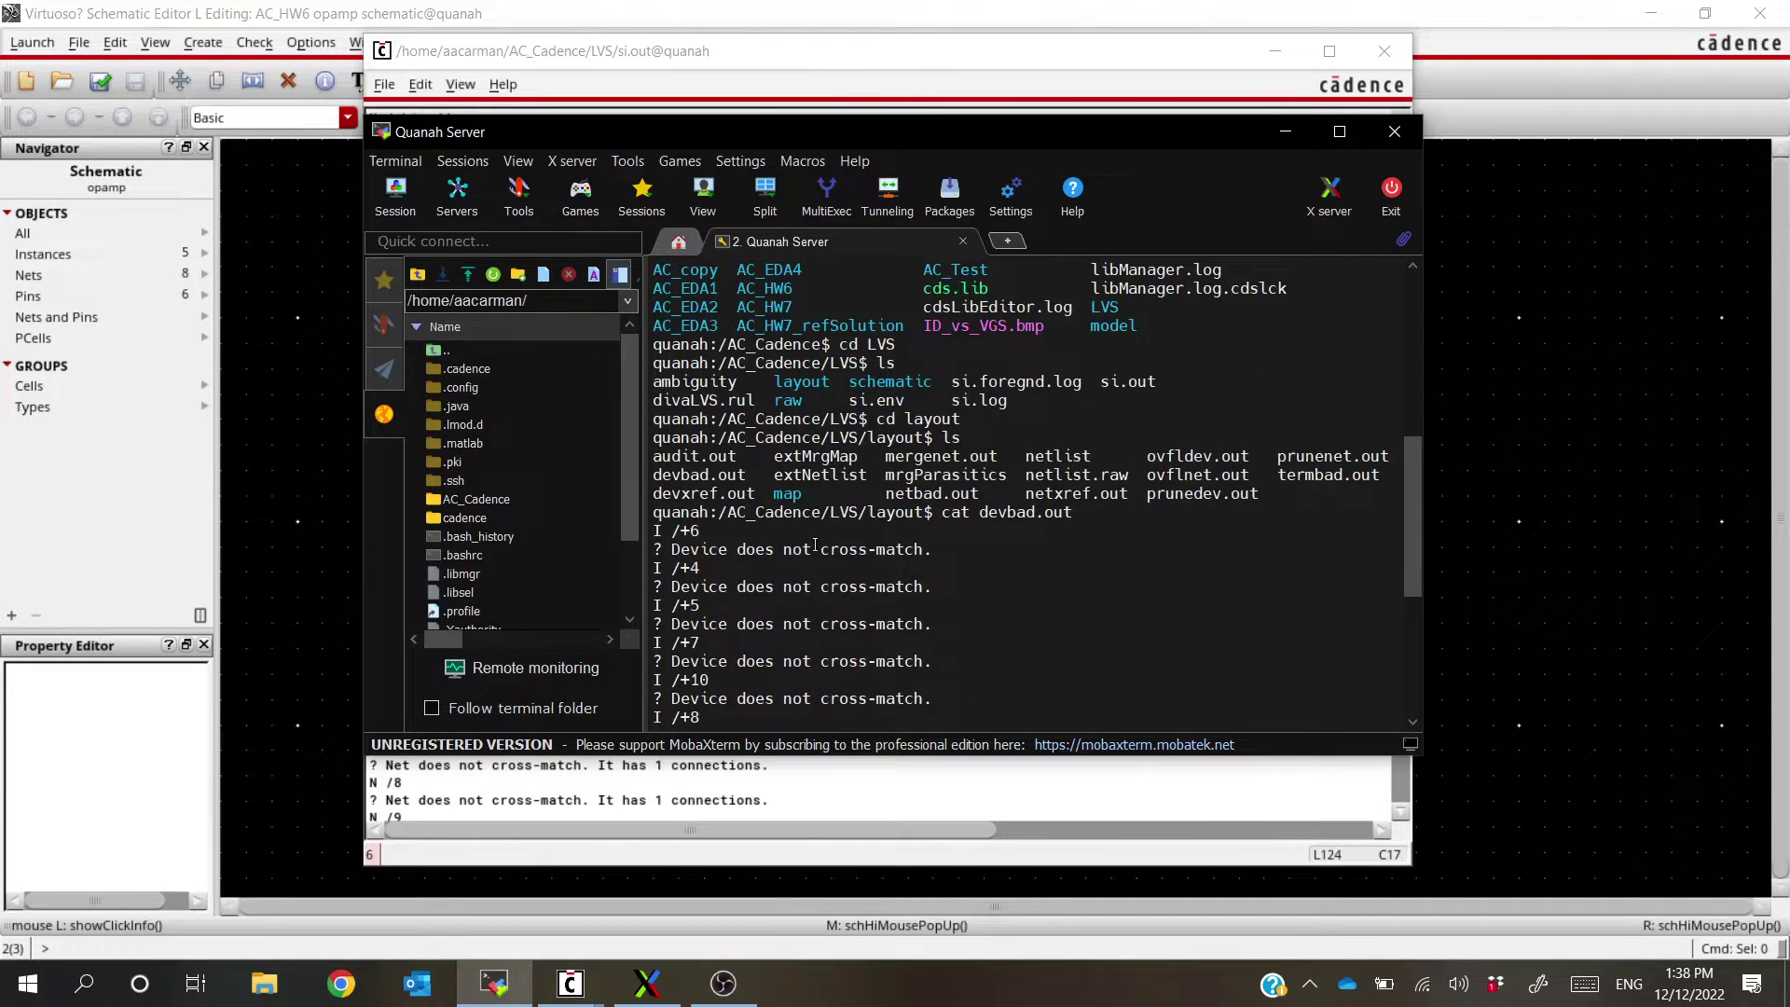
drag(830, 558, 969, 643)
click(969, 643)
Return to the si.out report and review the nets listed under netbad.out in the layout probe files
click(1003, 63)
scroll(563, 609, down, 5)
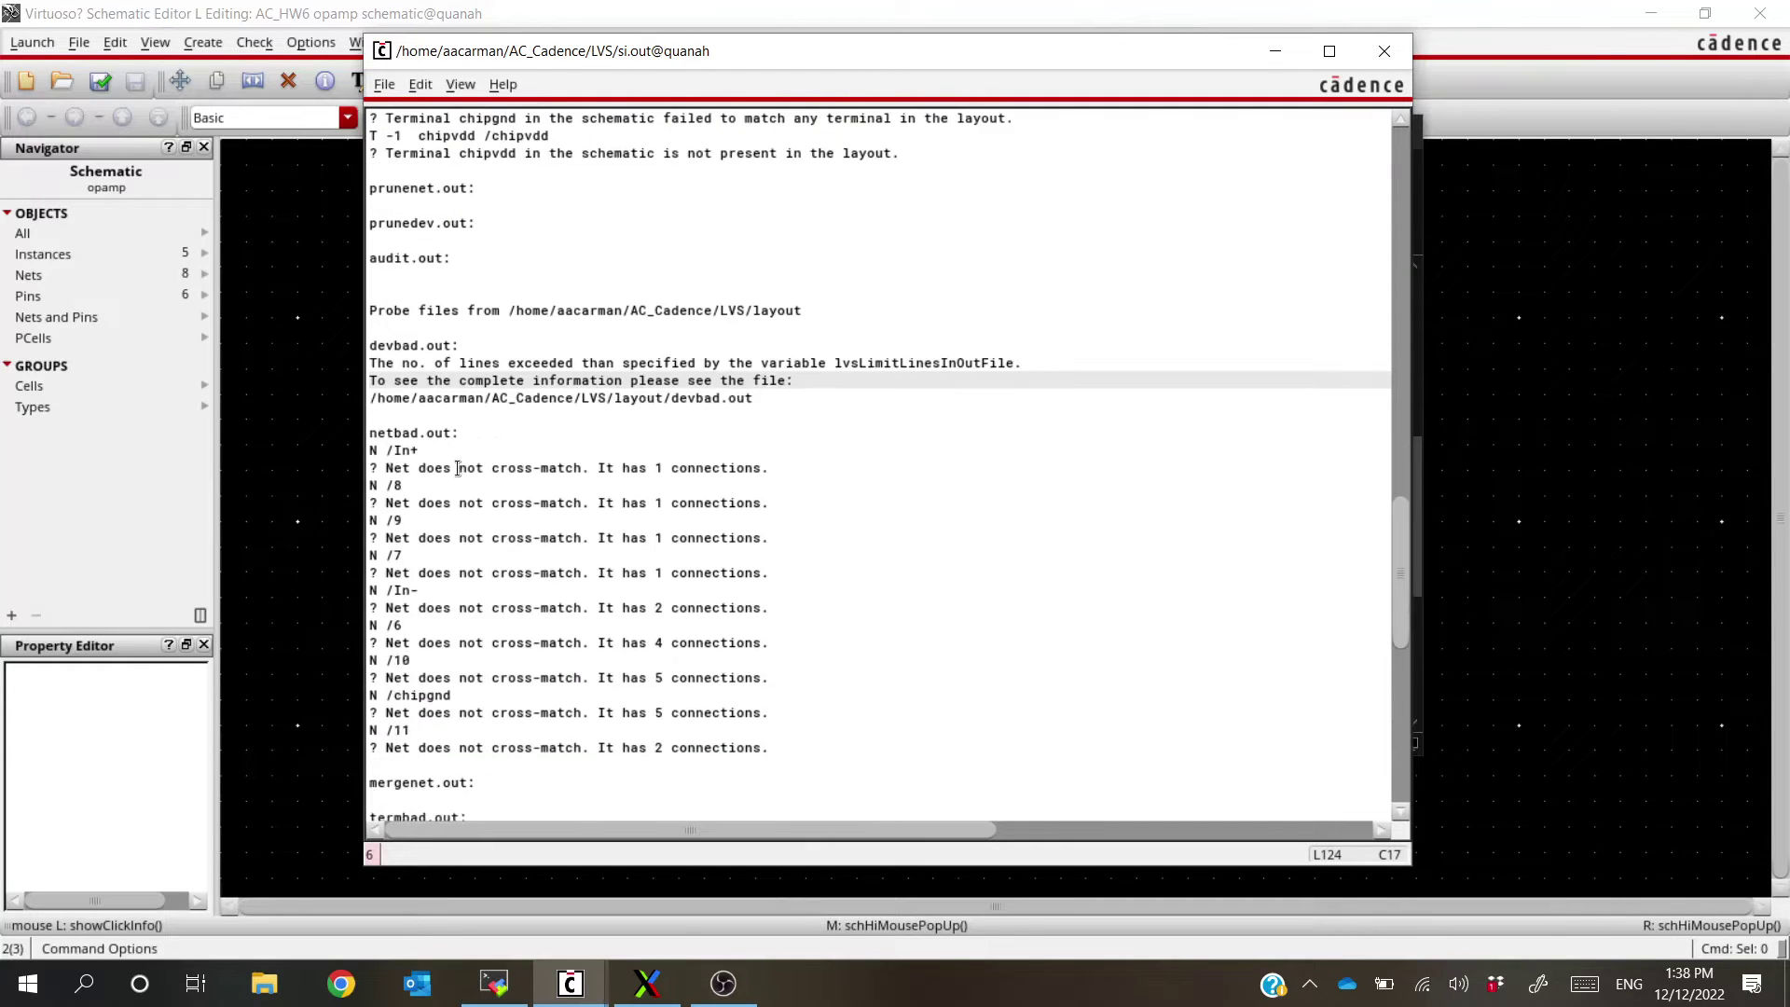
drag(403, 432, 804, 750)
click(805, 751)
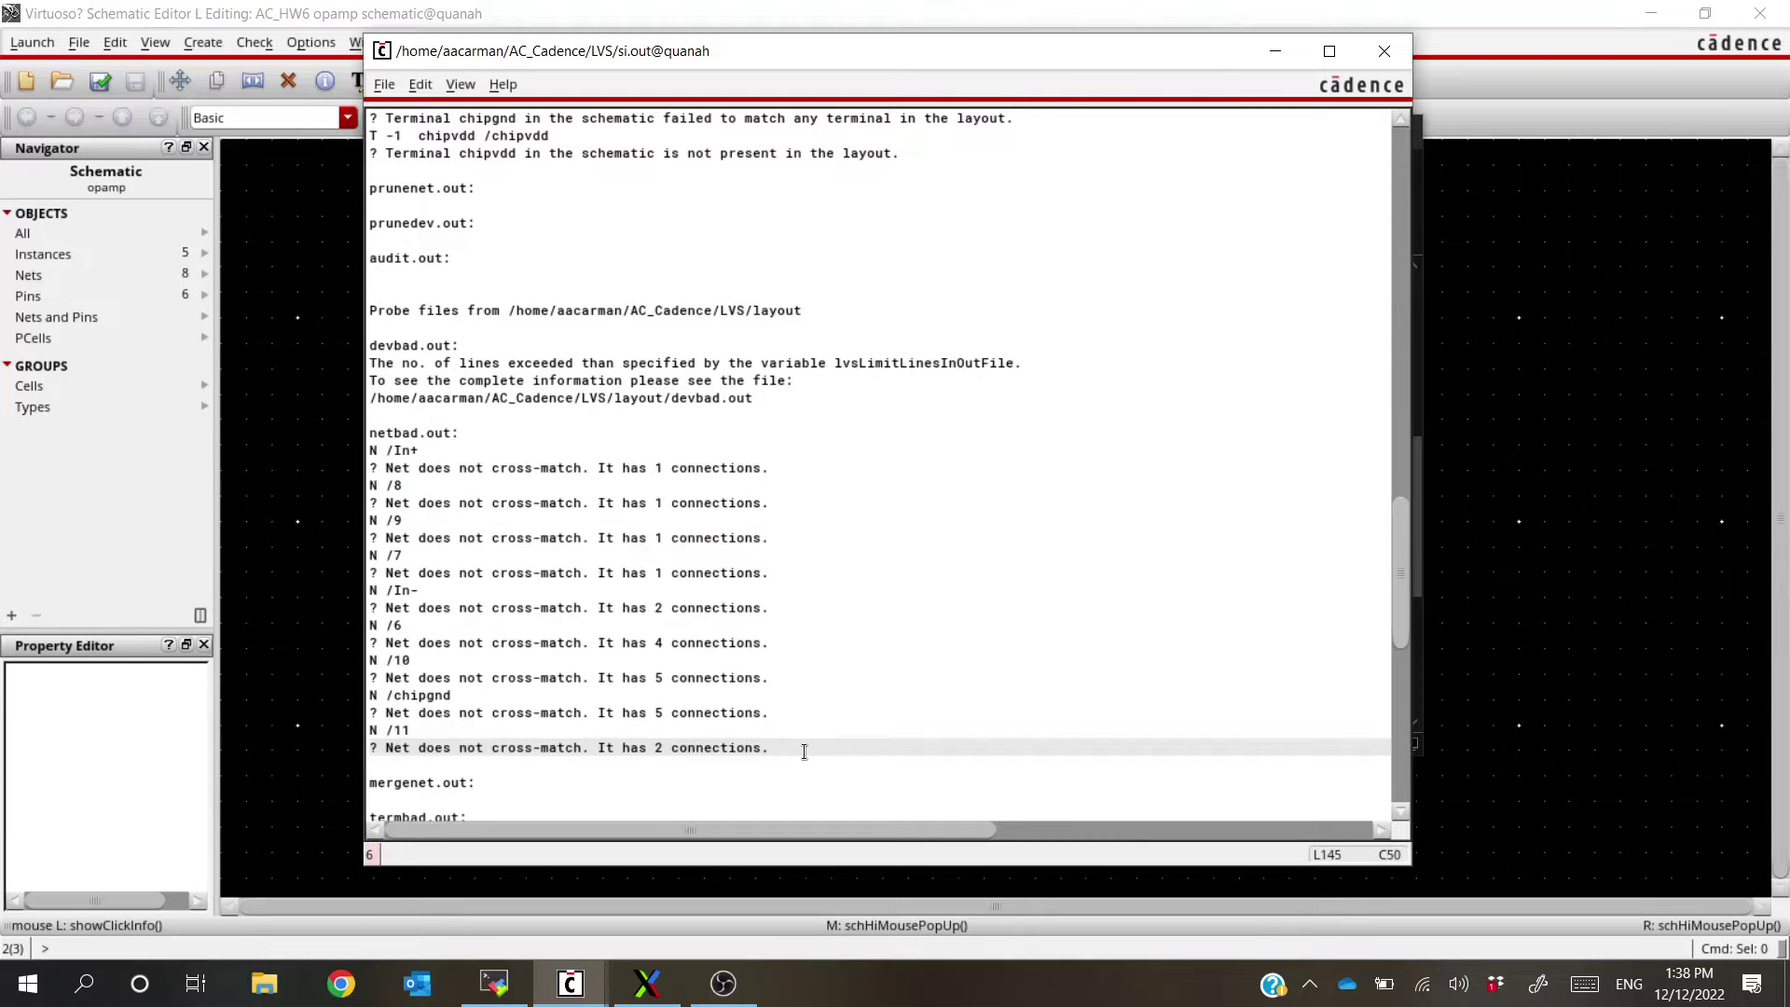
Examine the termbad.out entries for the In+, In- and chipgnd terminals in the layout probe files
scroll(805, 751, down, 4)
drag(430, 591, 1072, 701)
click(1072, 701)
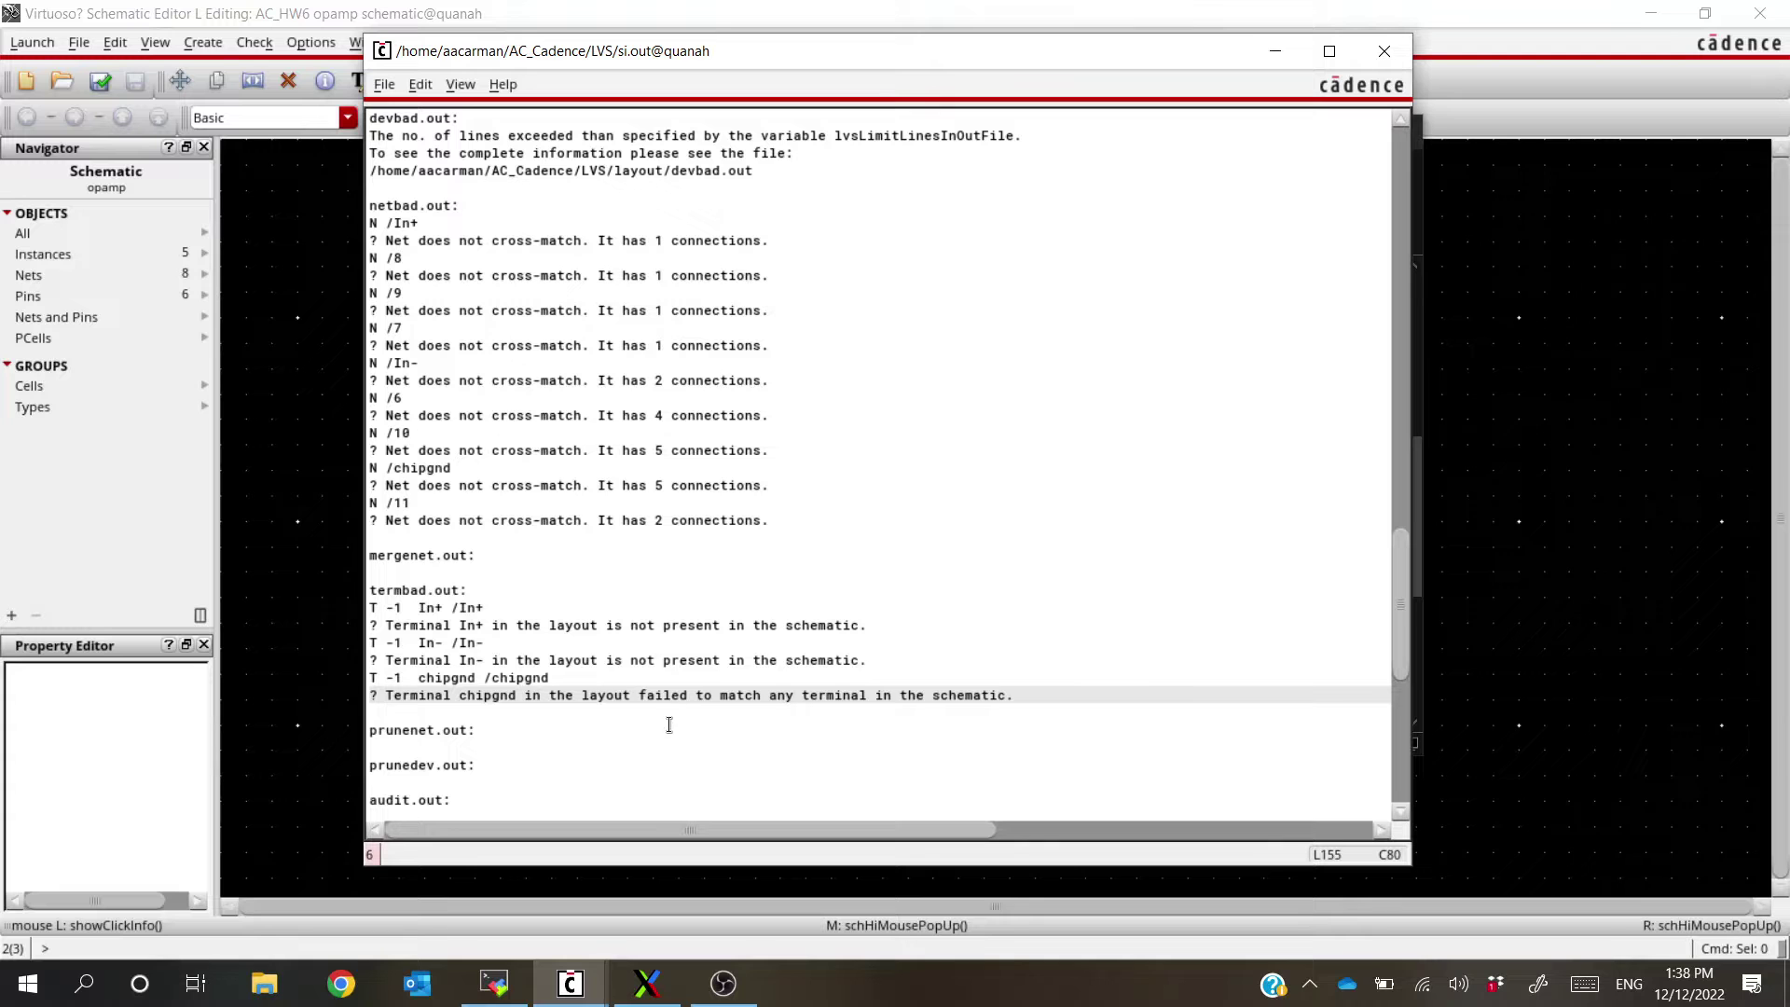
Go back to the start of the LVS report and review the net-list summaries, terminal correspondence points and device summaries
scroll(659, 701, up, 2)
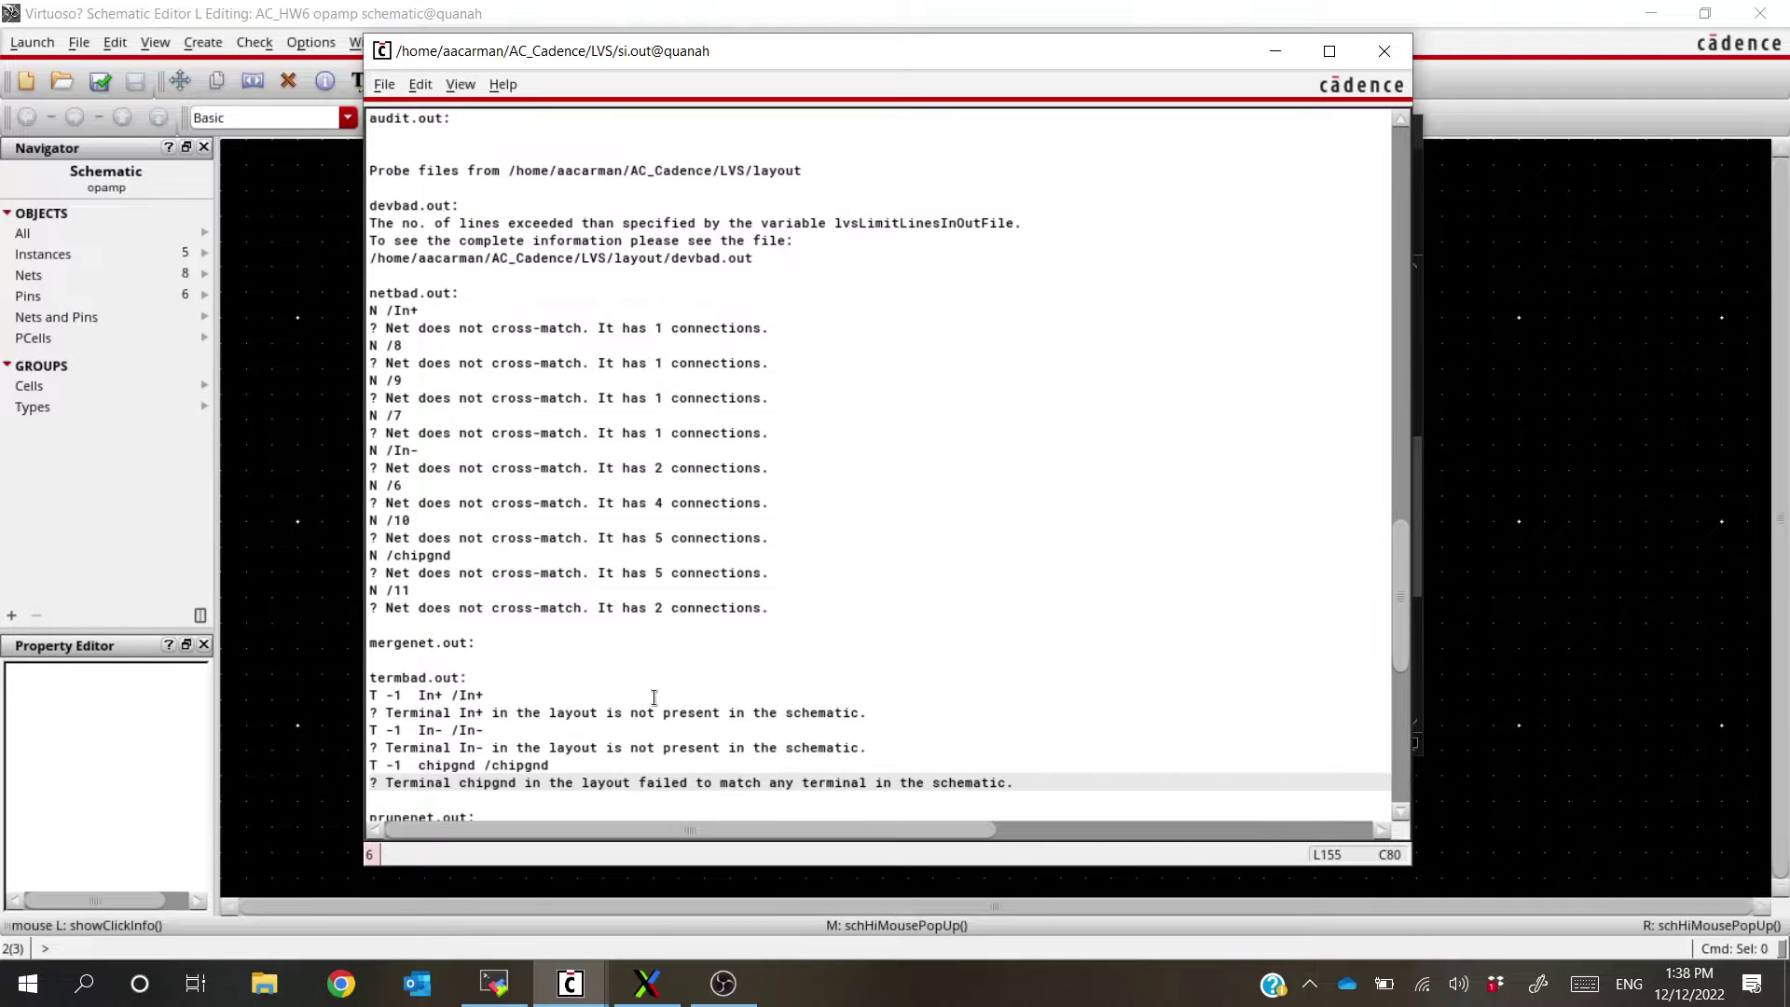
scroll(655, 698, up, 20)
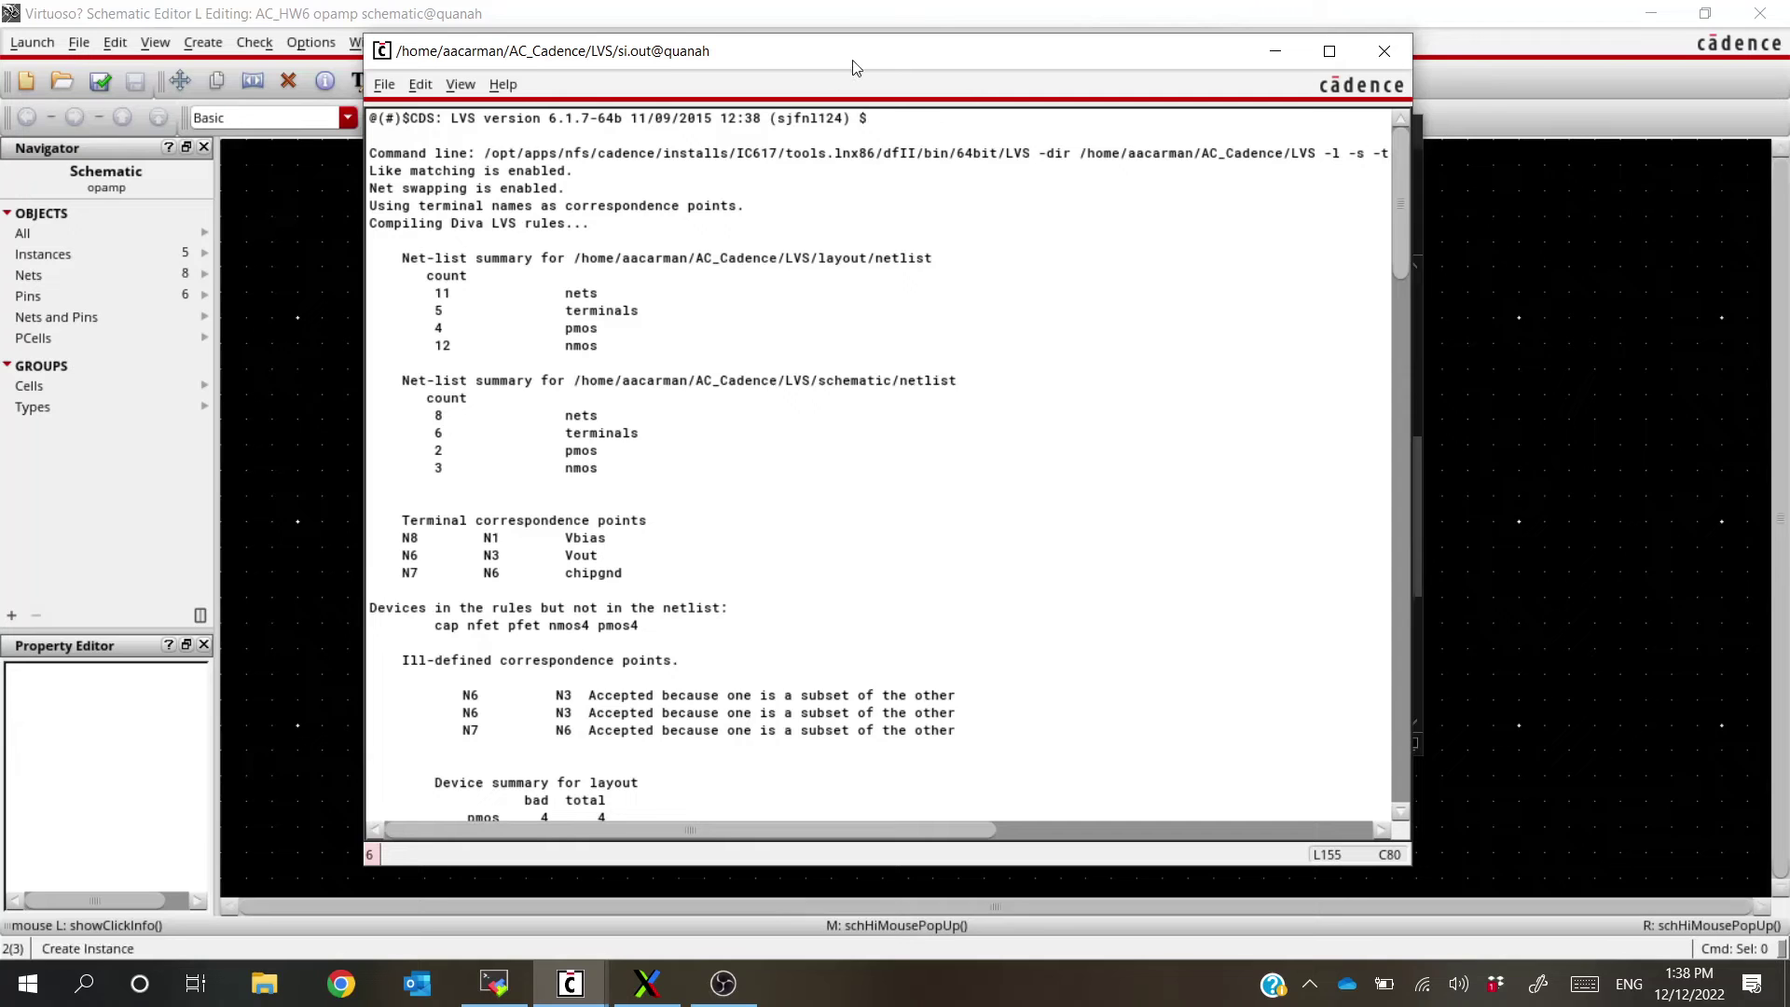
mouse_move(853, 62)
mouse_down()
mouse_move(936, 70)
mouse_move(866, 68)
mouse_up()
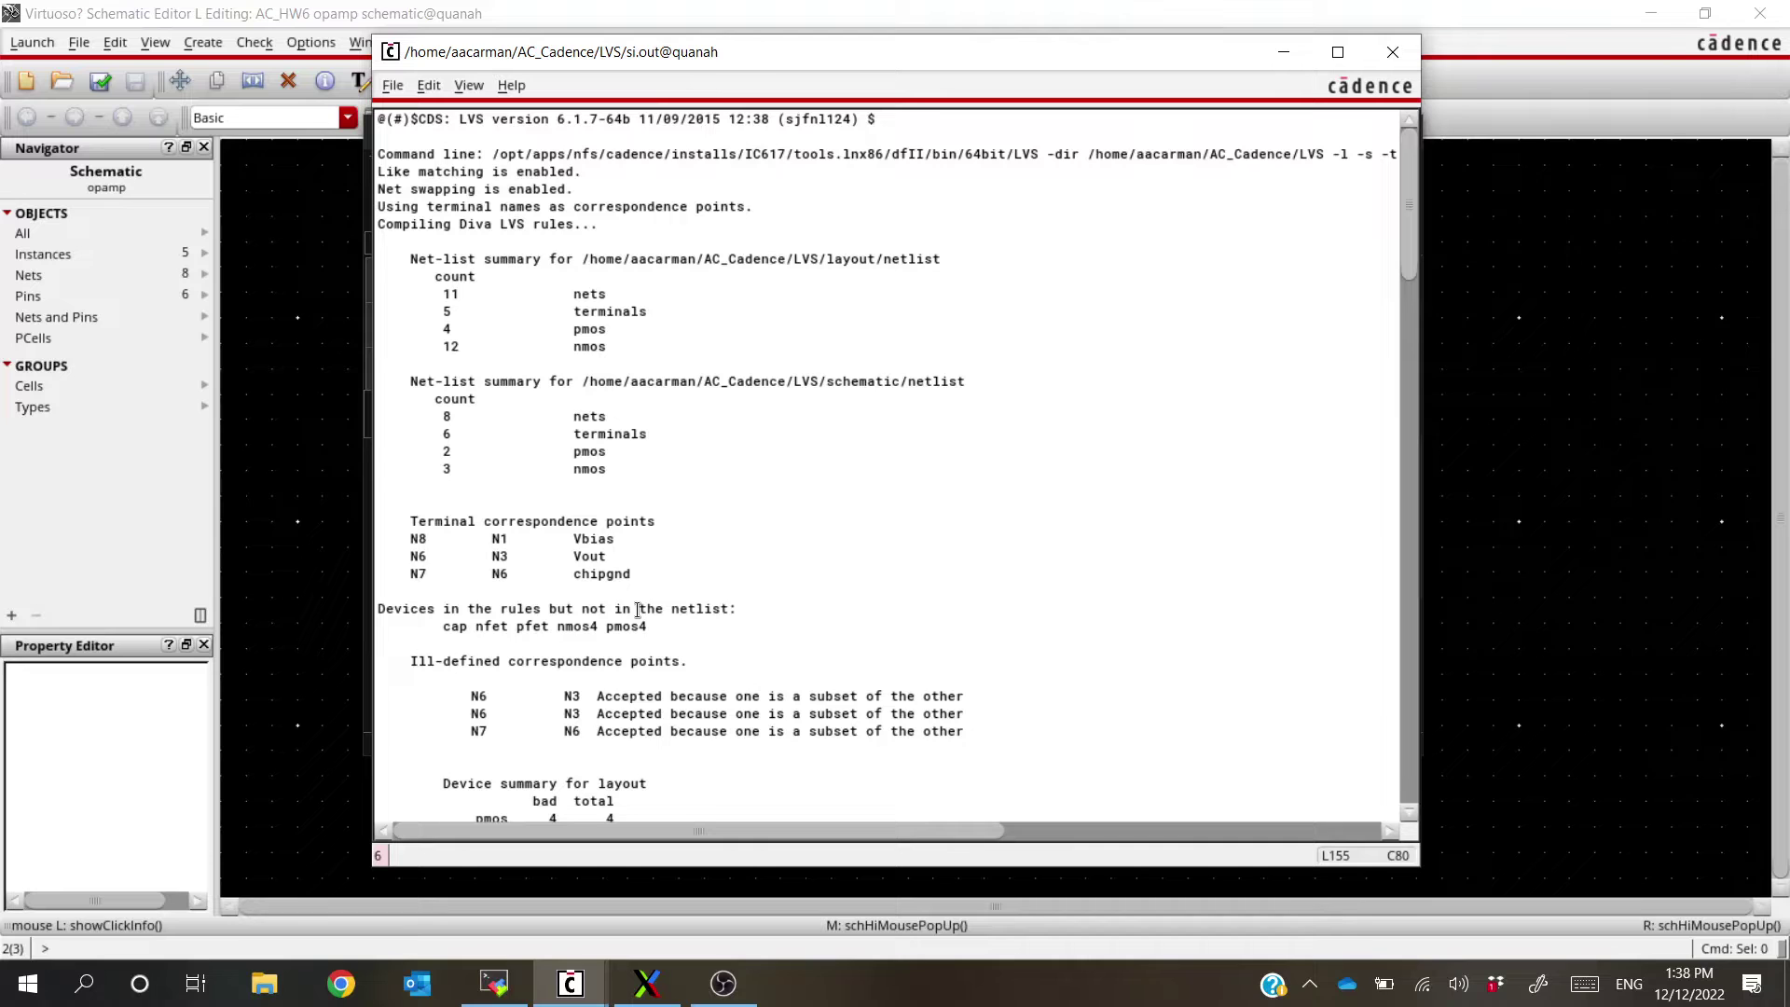
scroll(687, 442, down, 5)
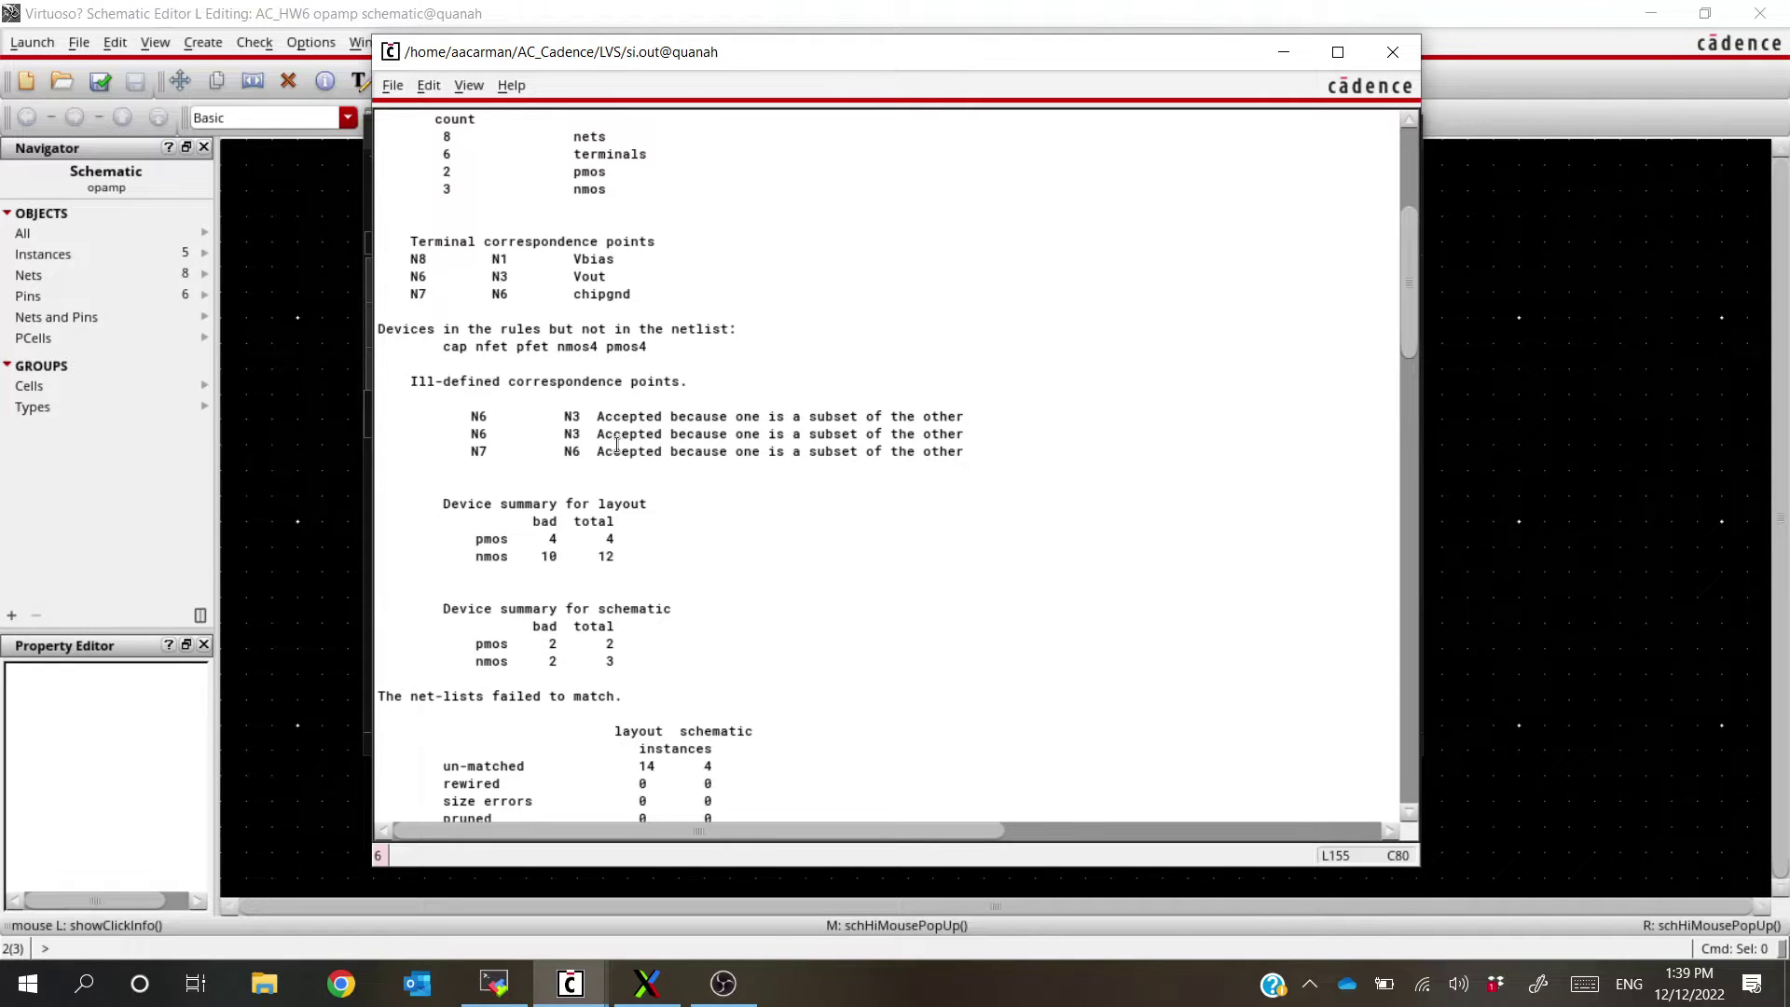
Examine the schematic probe files in the LVS report, highlighting the termbad.out entry for the Vin+ terminal
scroll(617, 445, down, 20)
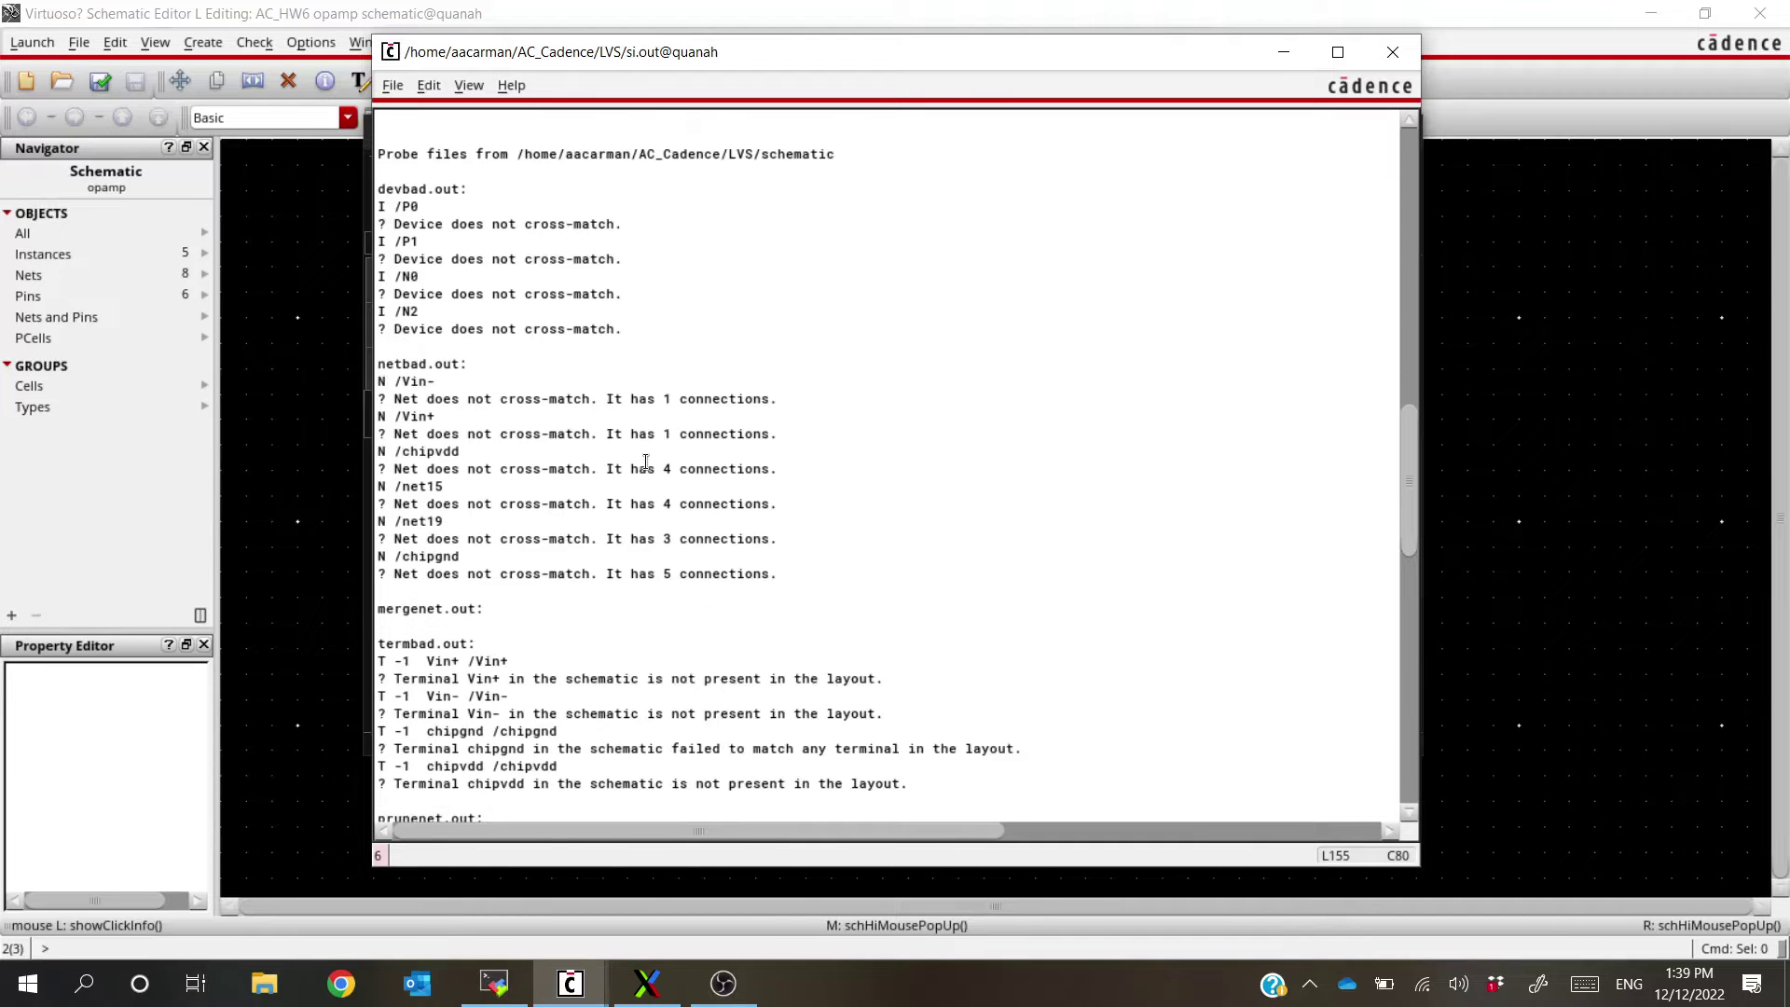
scroll(645, 463, up, 20)
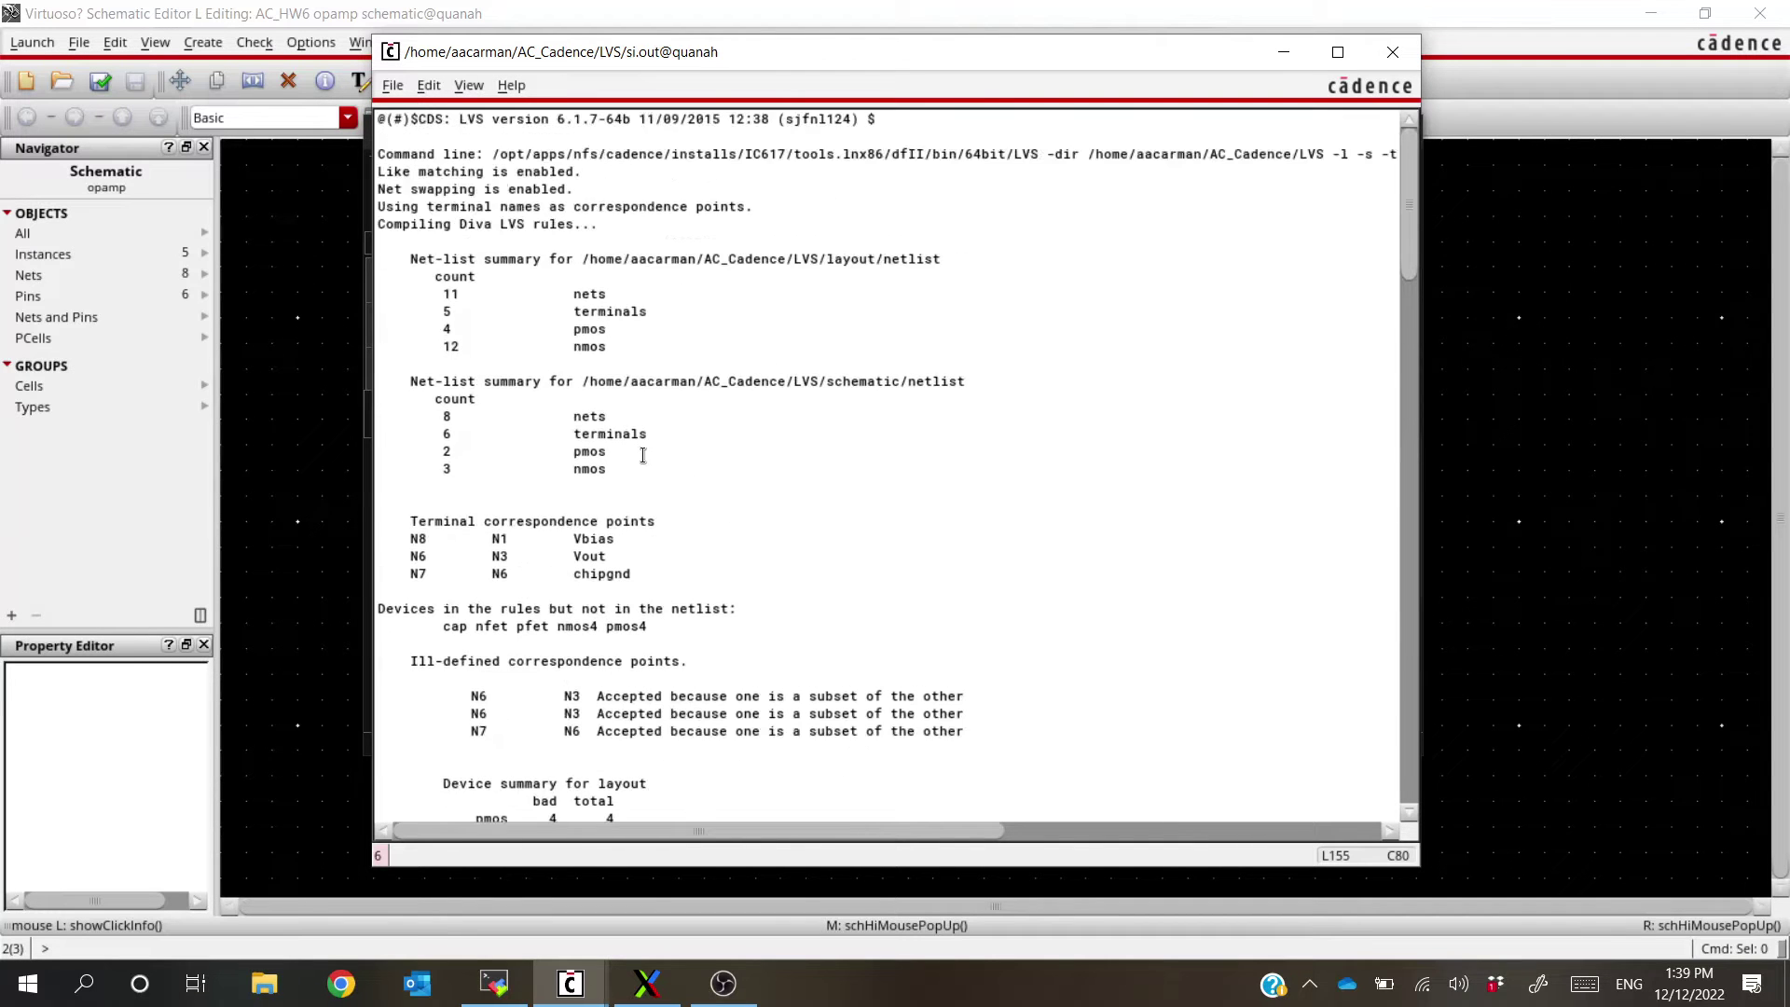
scroll(643, 456, down, 20)
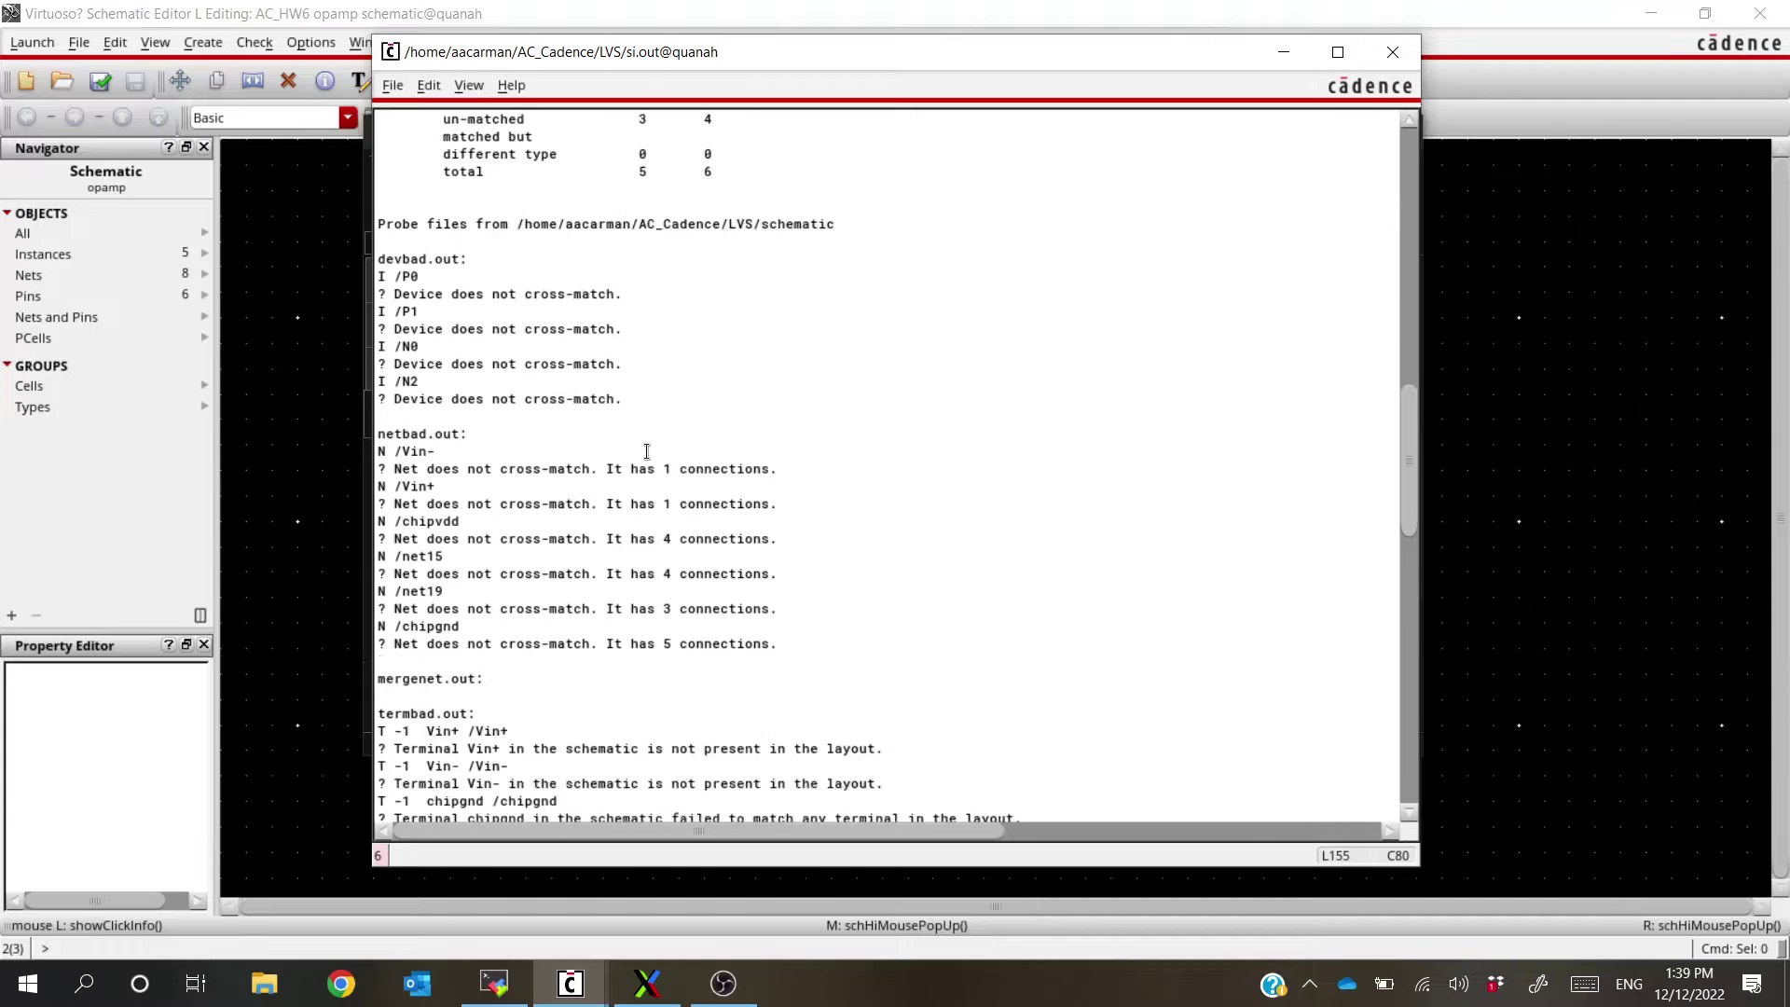
drag(418, 482, 921, 527)
click(920, 527)
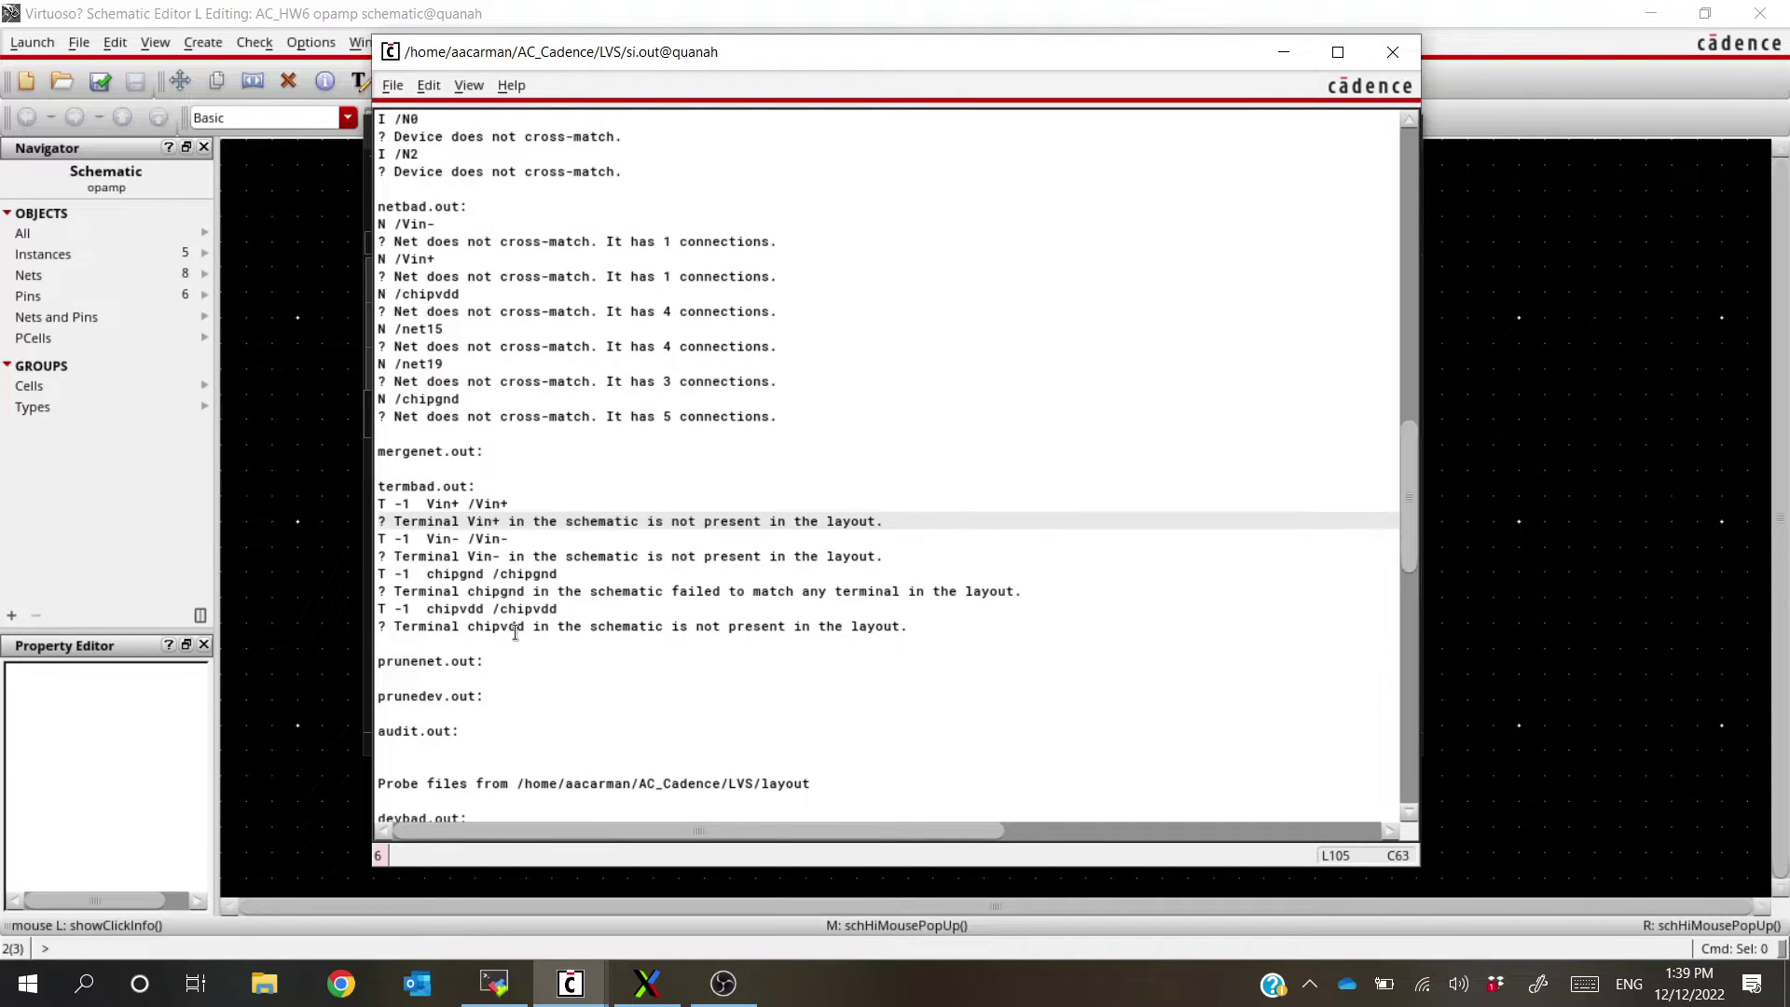
drag(470, 518, 917, 519)
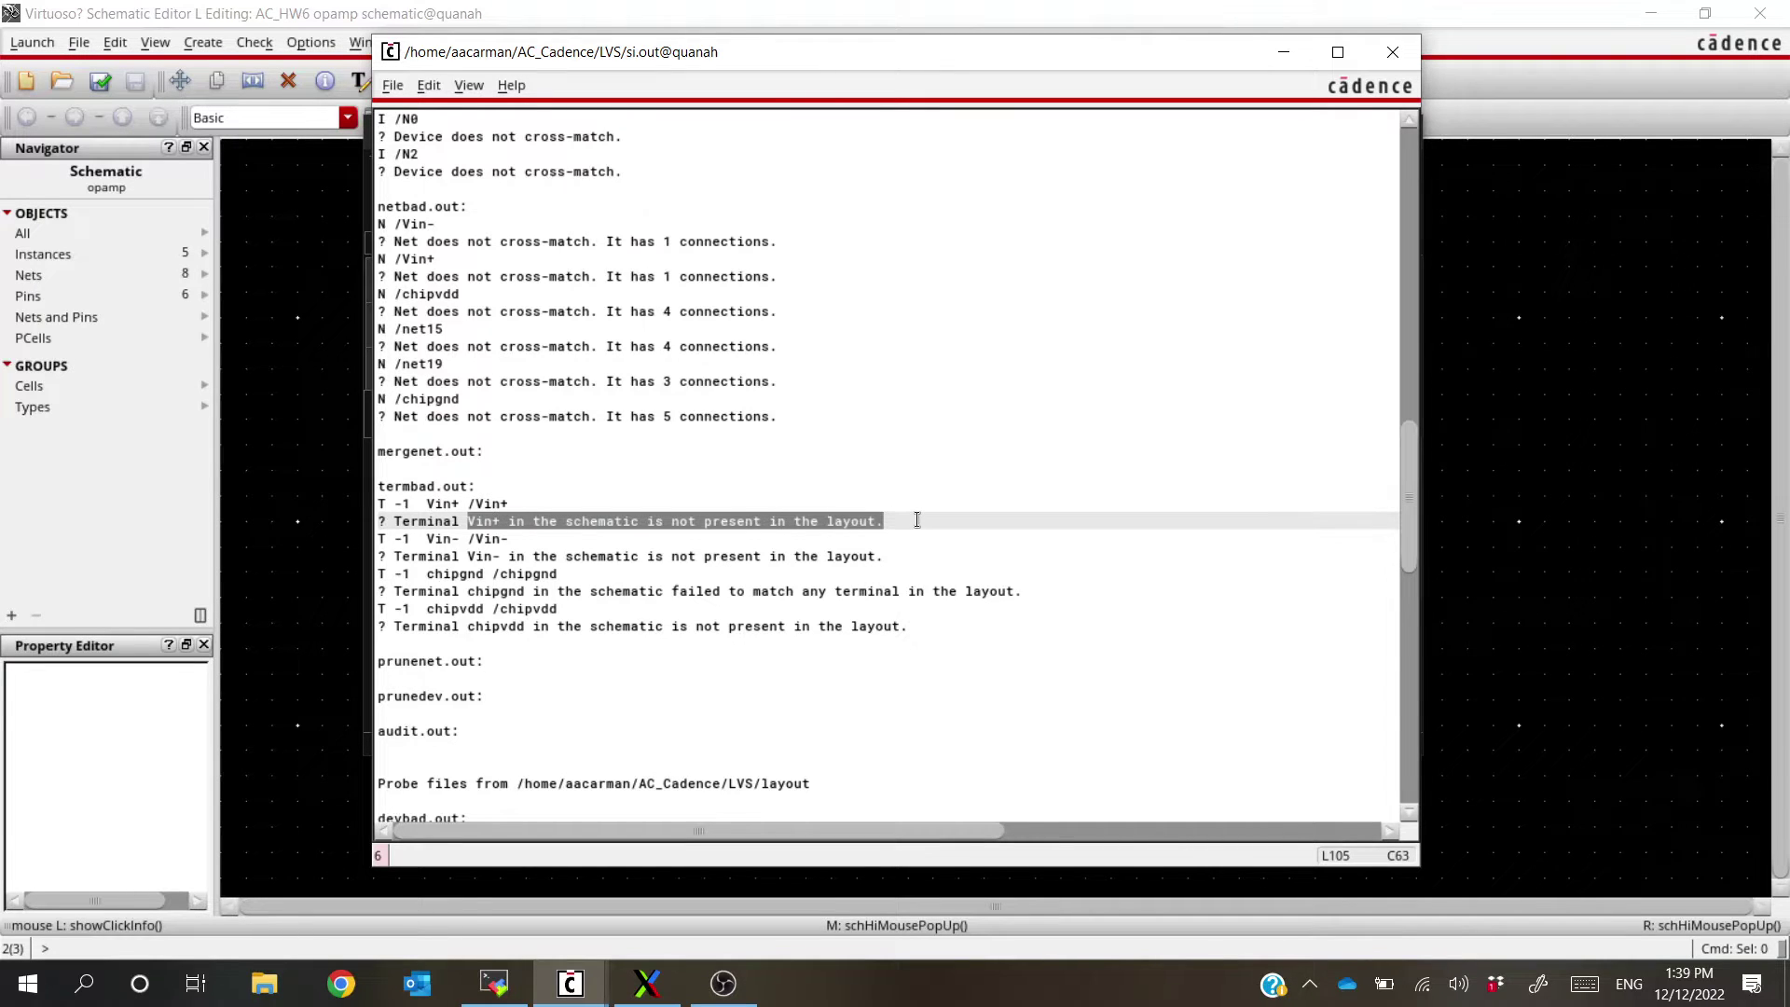
click(688, 519)
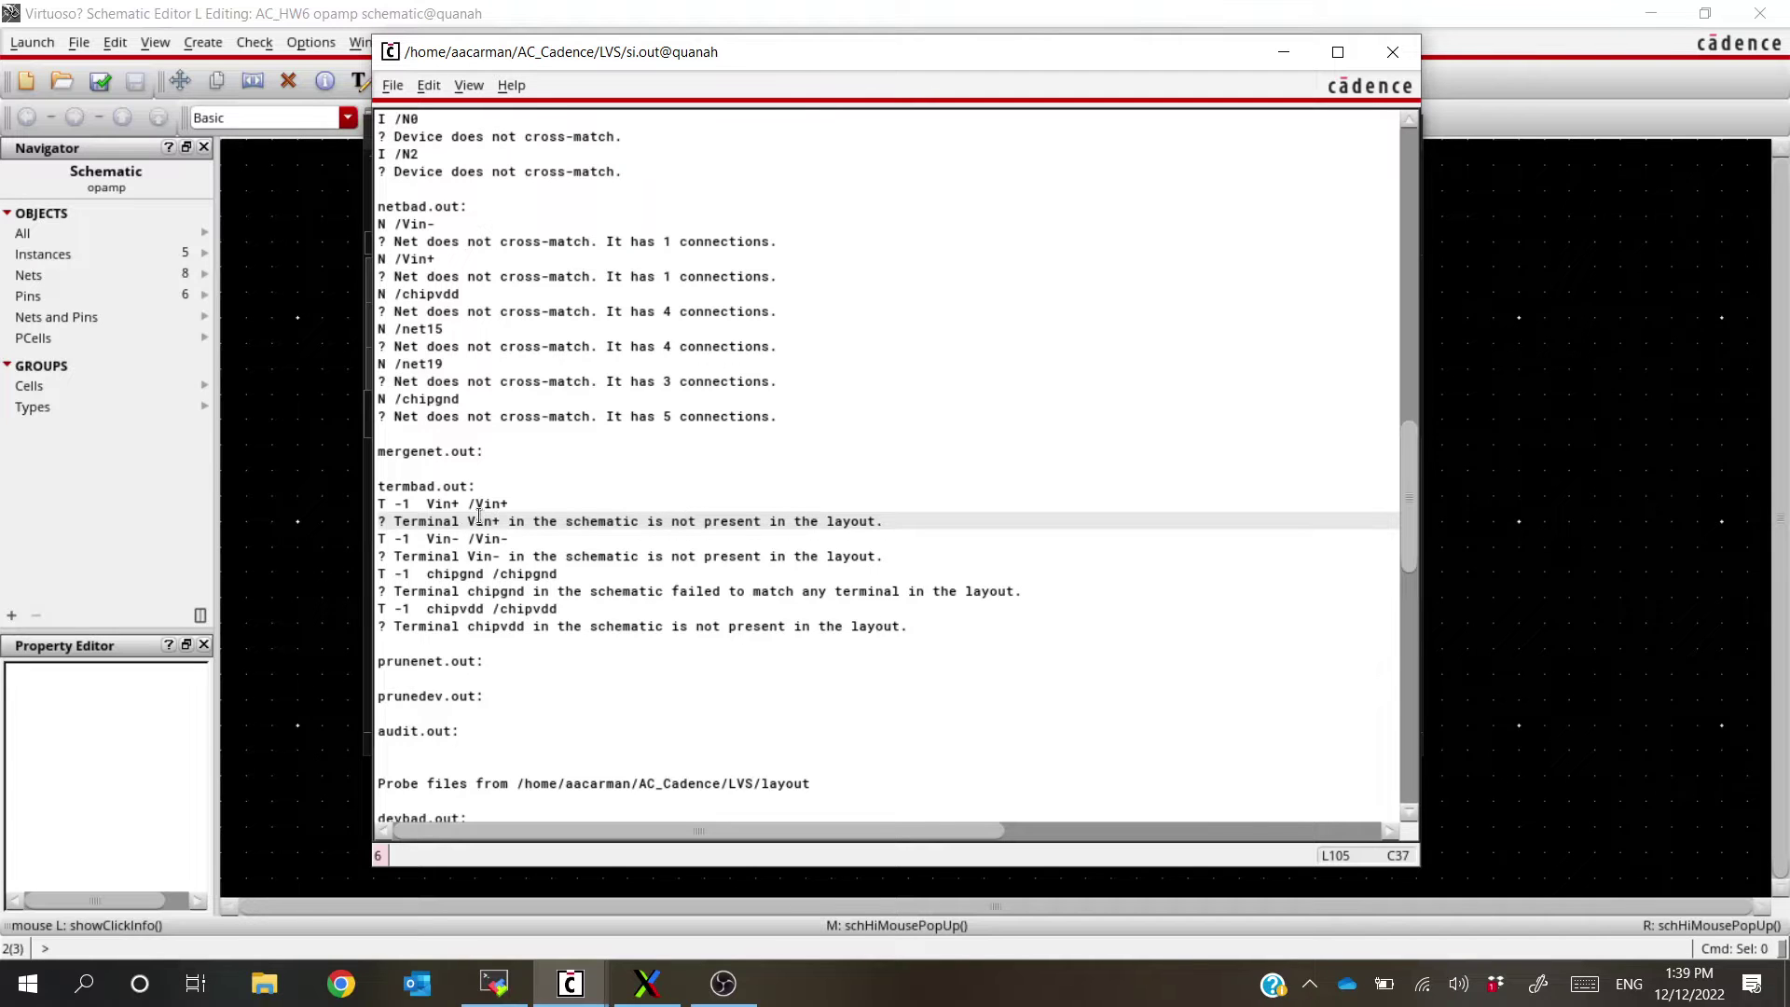
drag(469, 516, 898, 520)
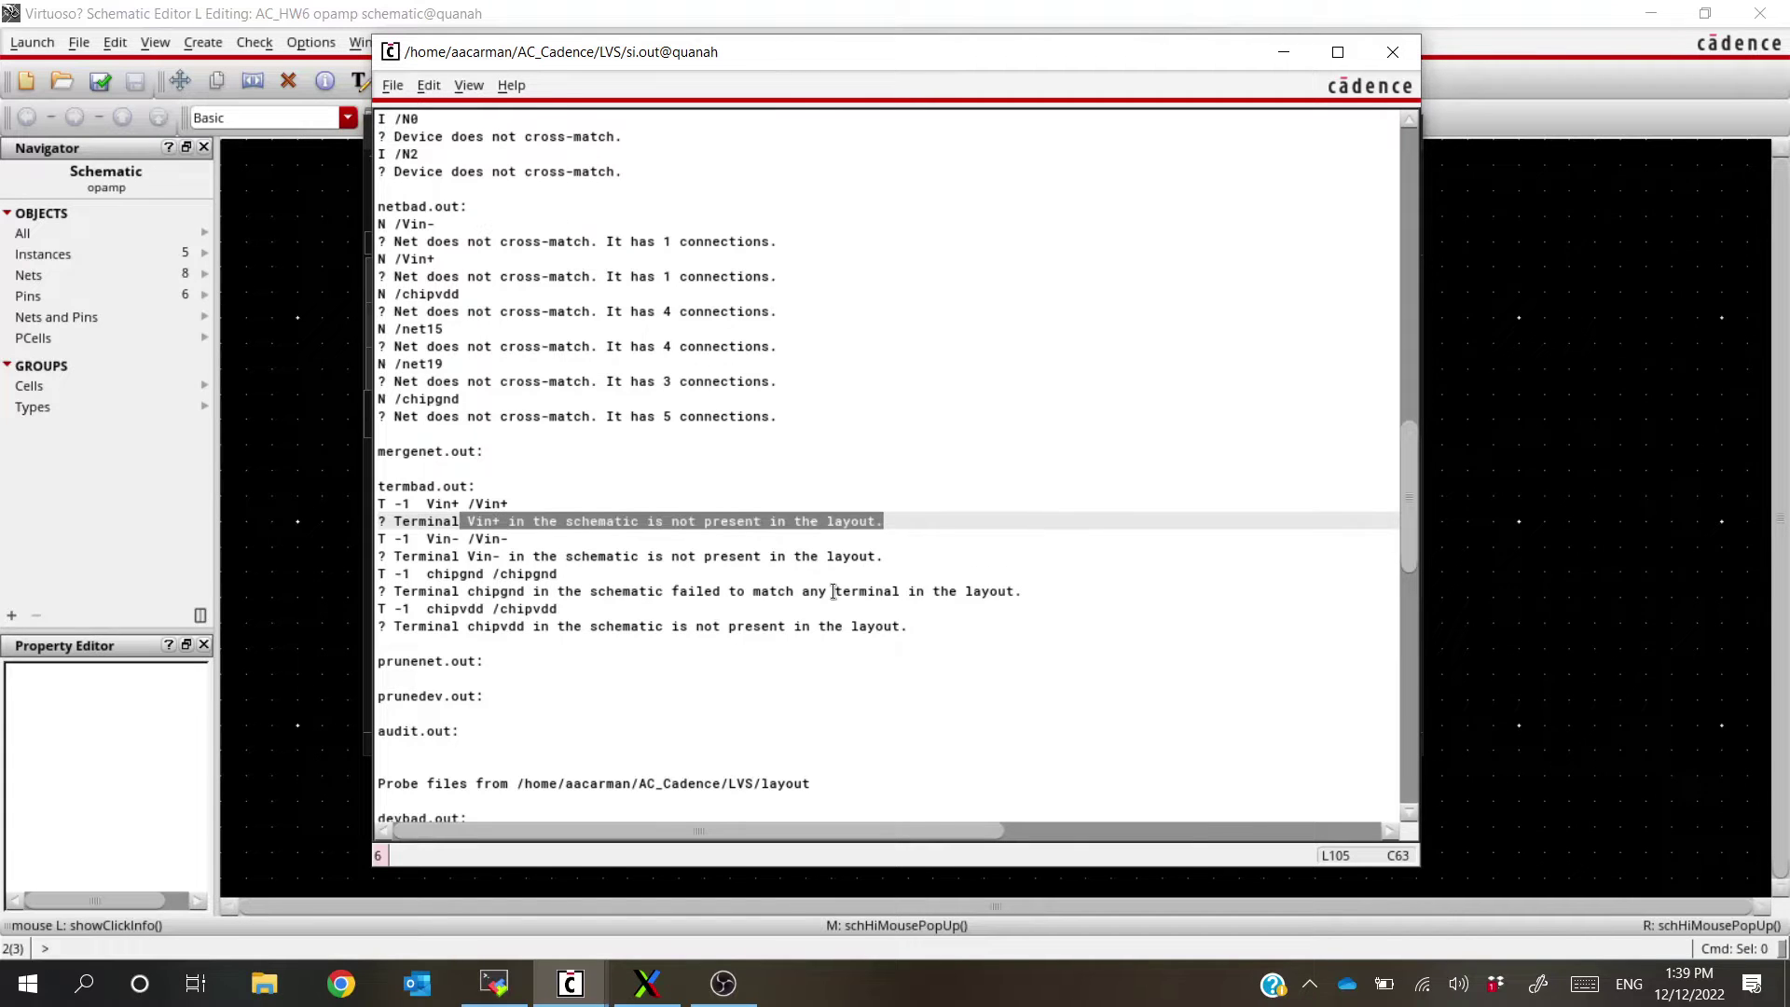
Compare the Vin+ pin in the schematic with the input pins in the layout, viewing them with only metal1 and with all layers
mouse_move(653, 998)
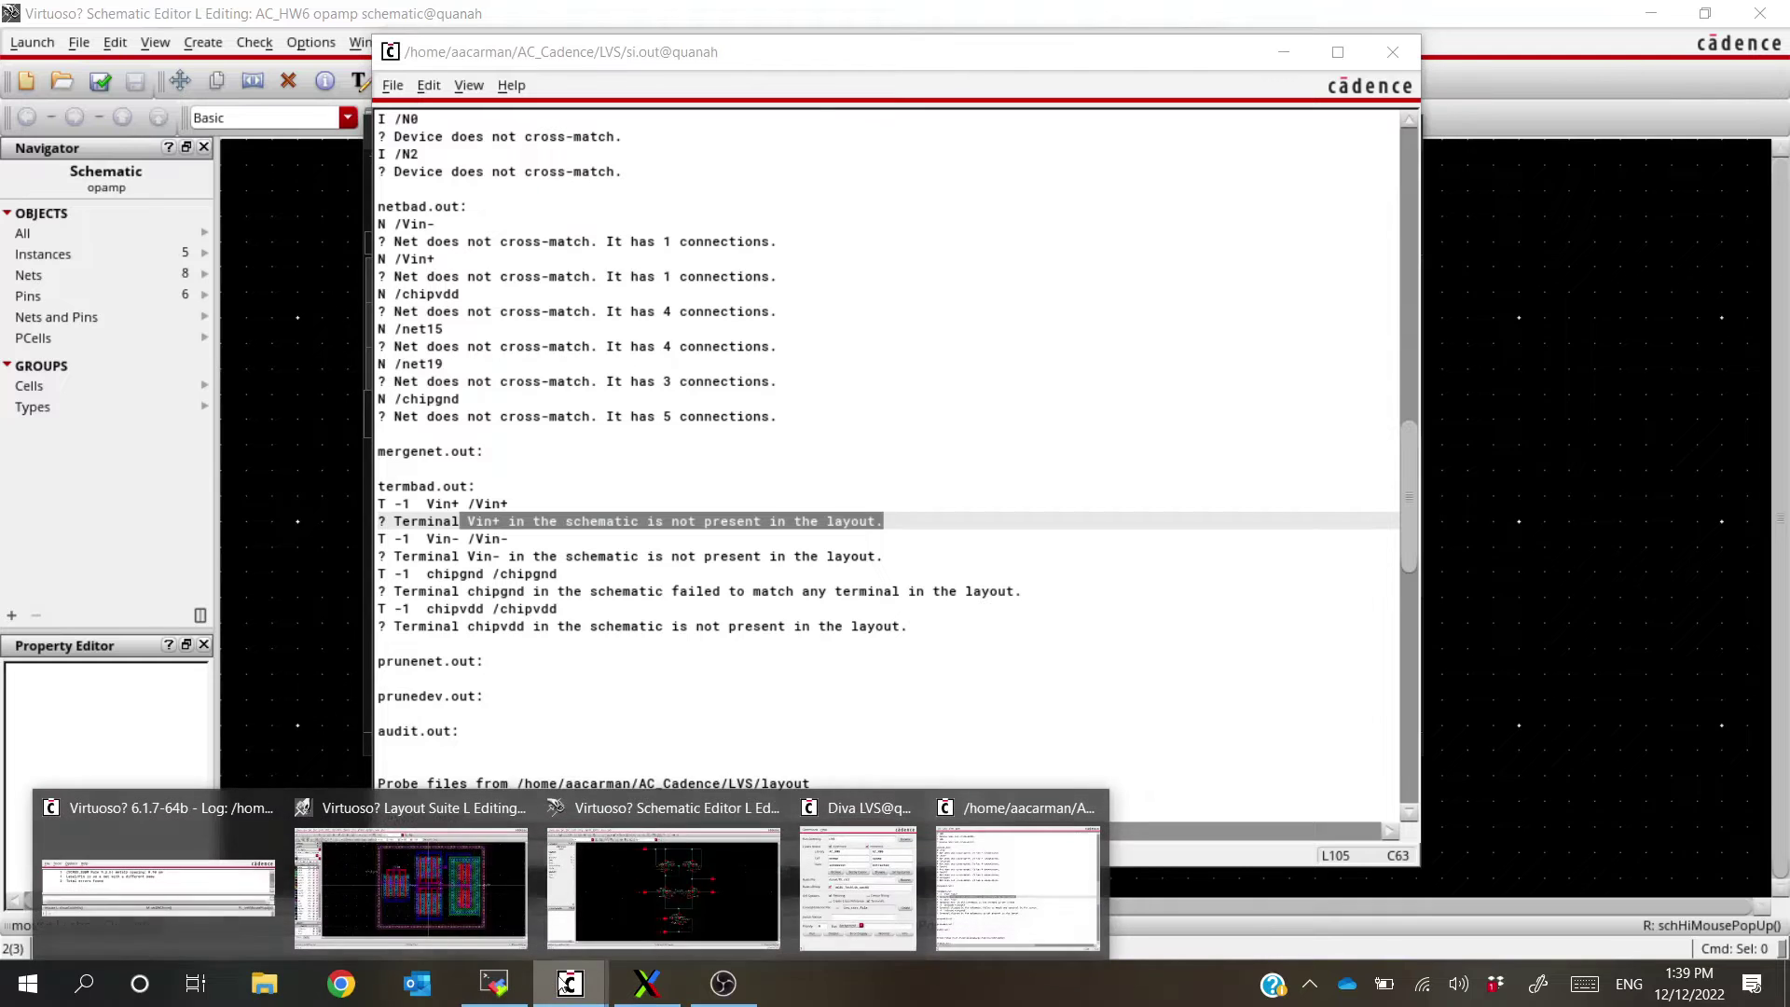
click(649, 859)
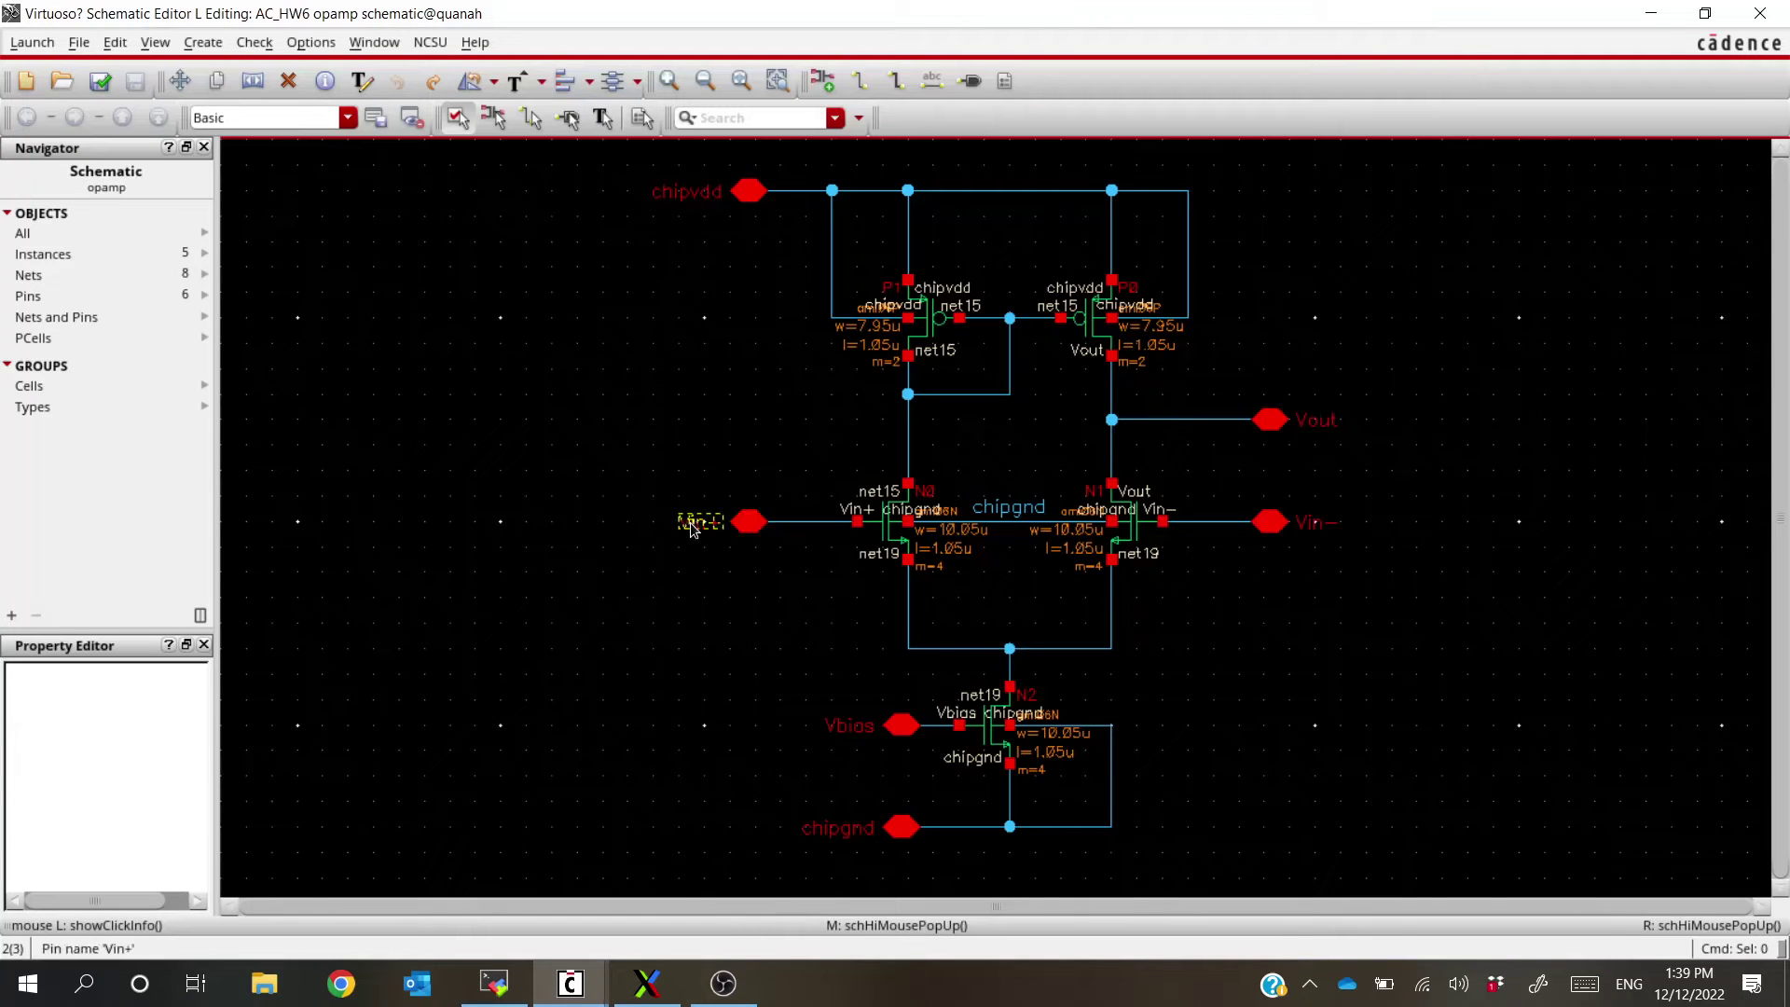
mouse_move(570, 983)
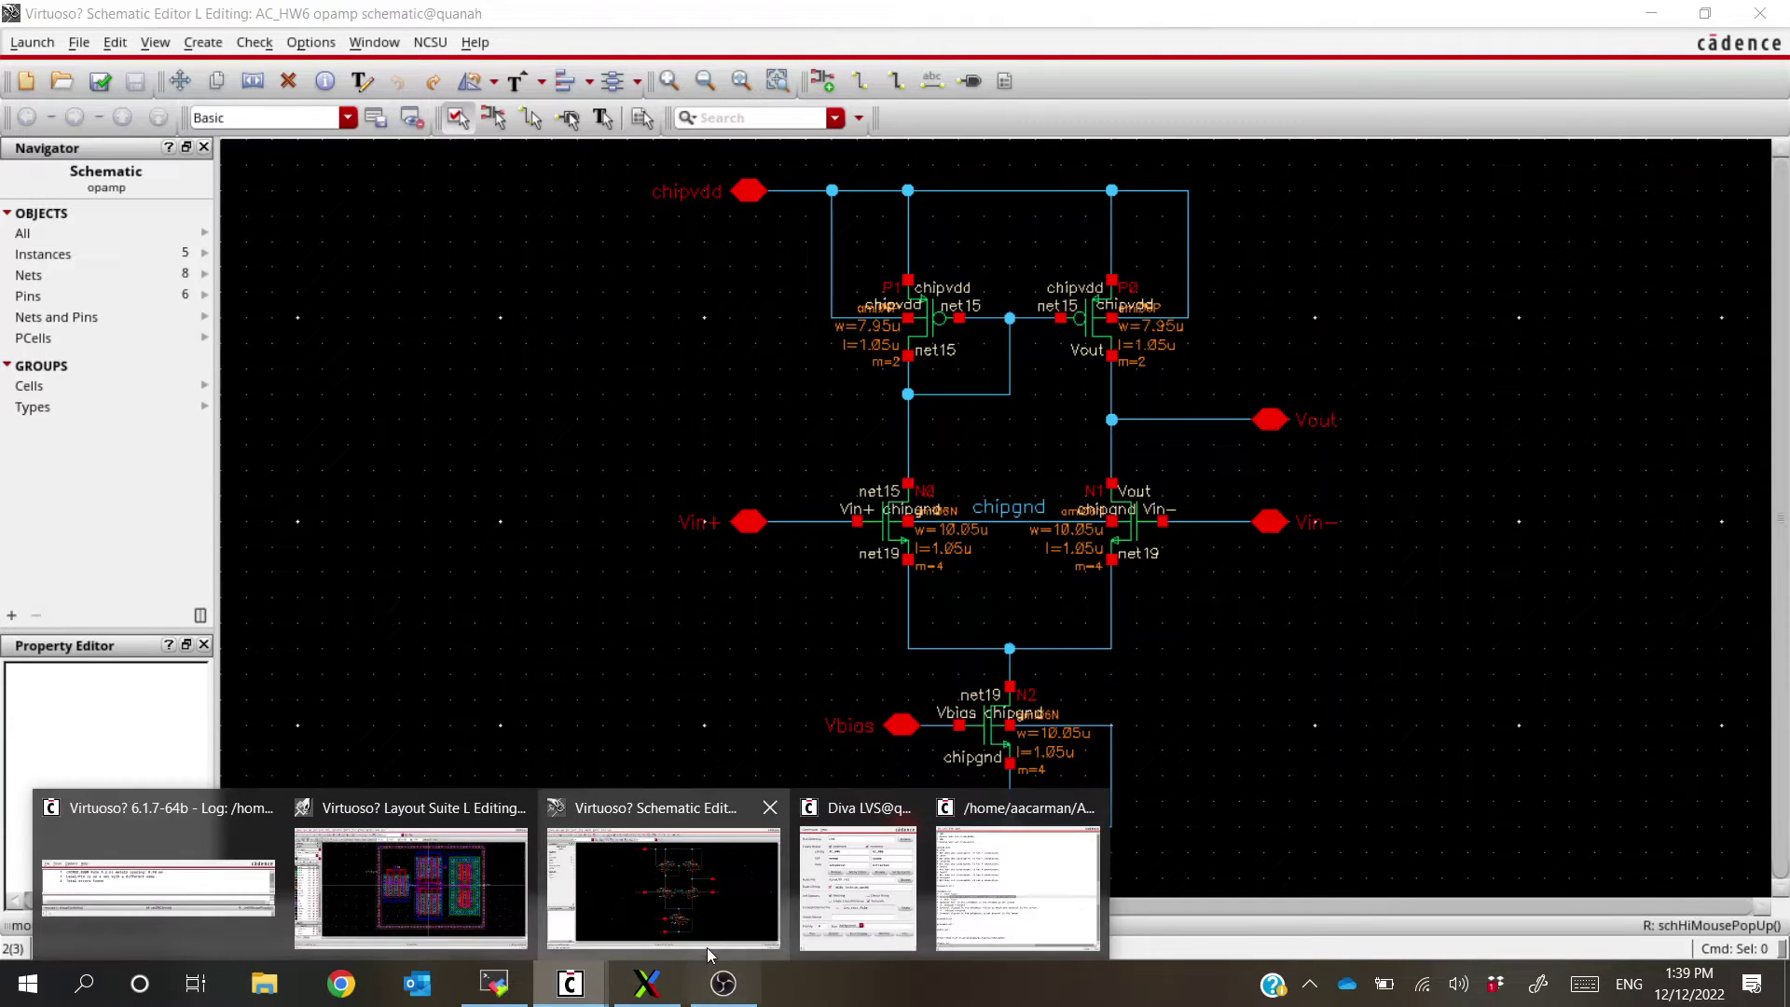
click(362, 906)
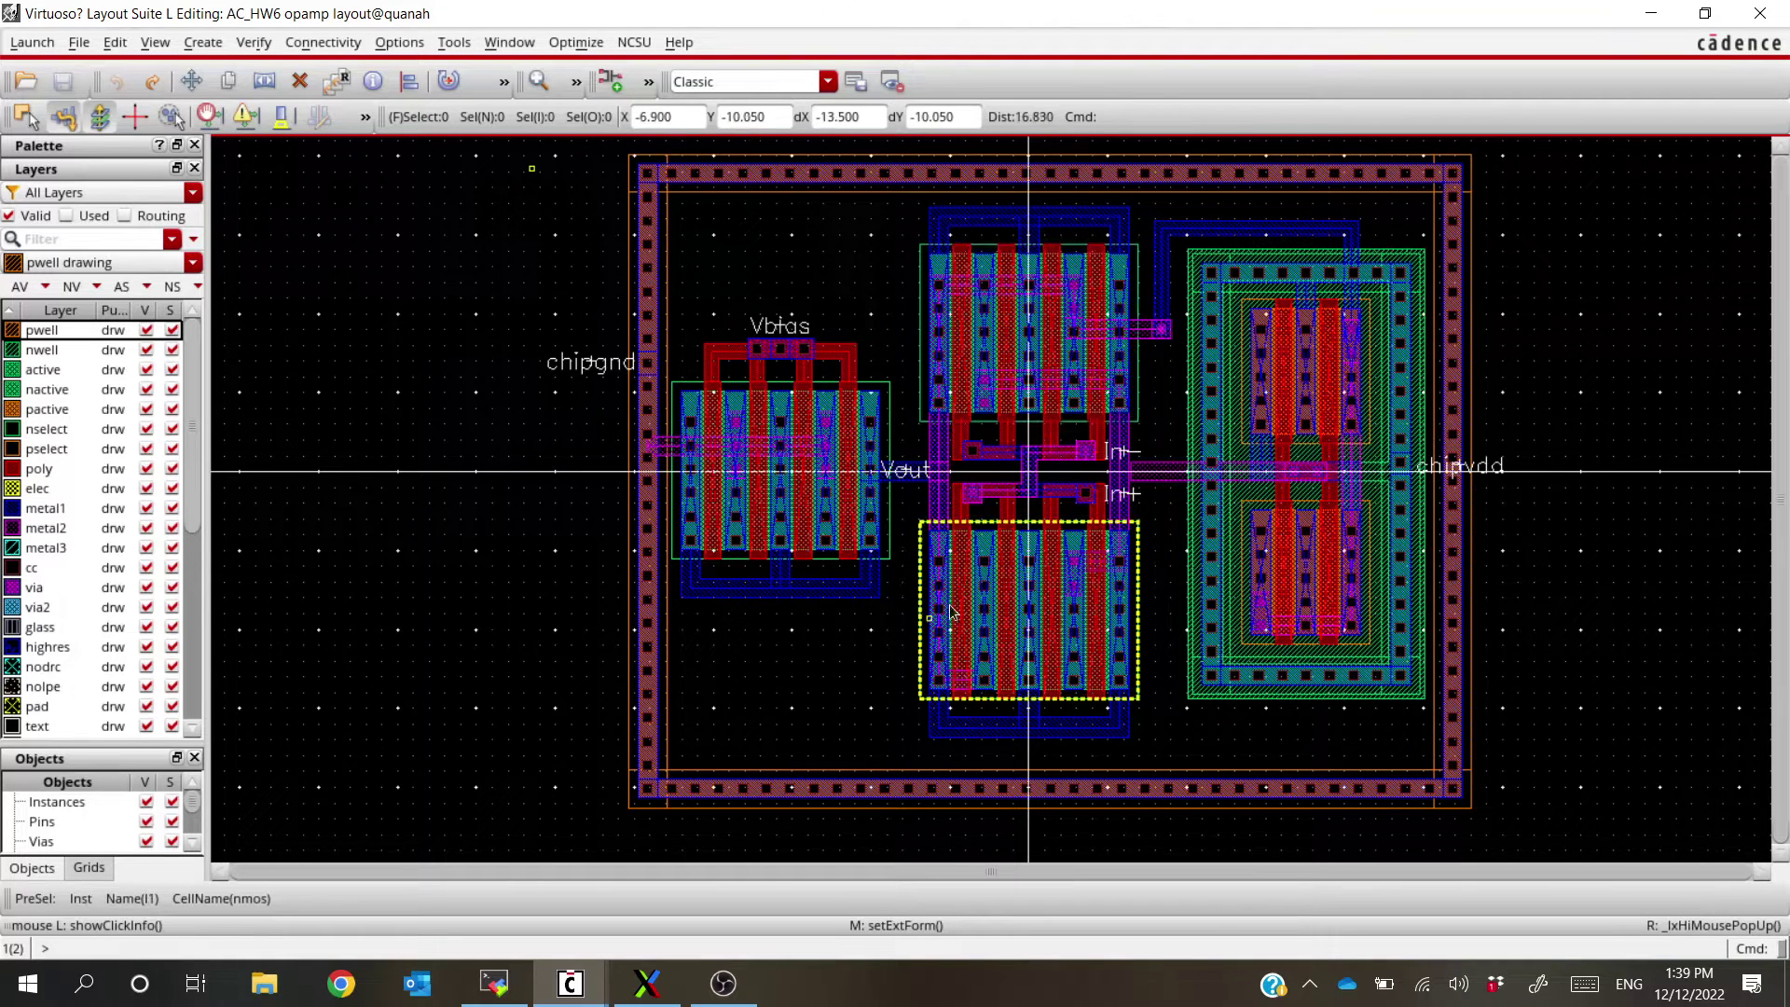
scroll(1131, 495, up, 2)
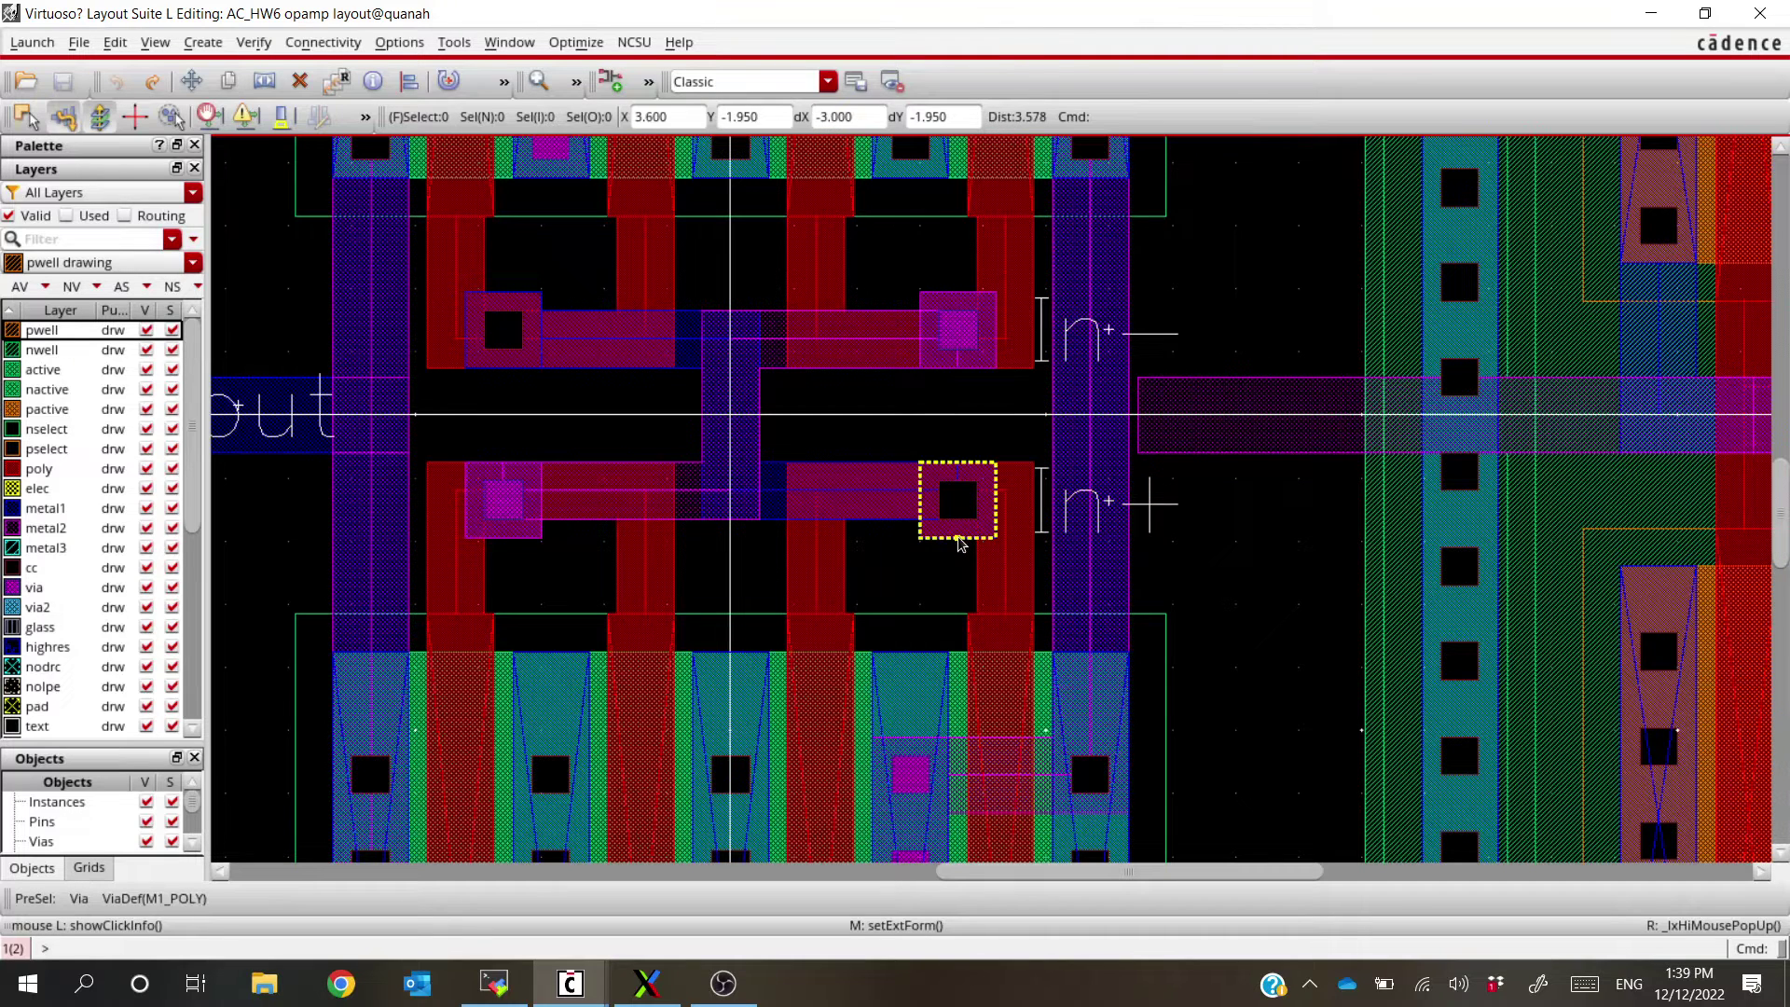
click(56, 510)
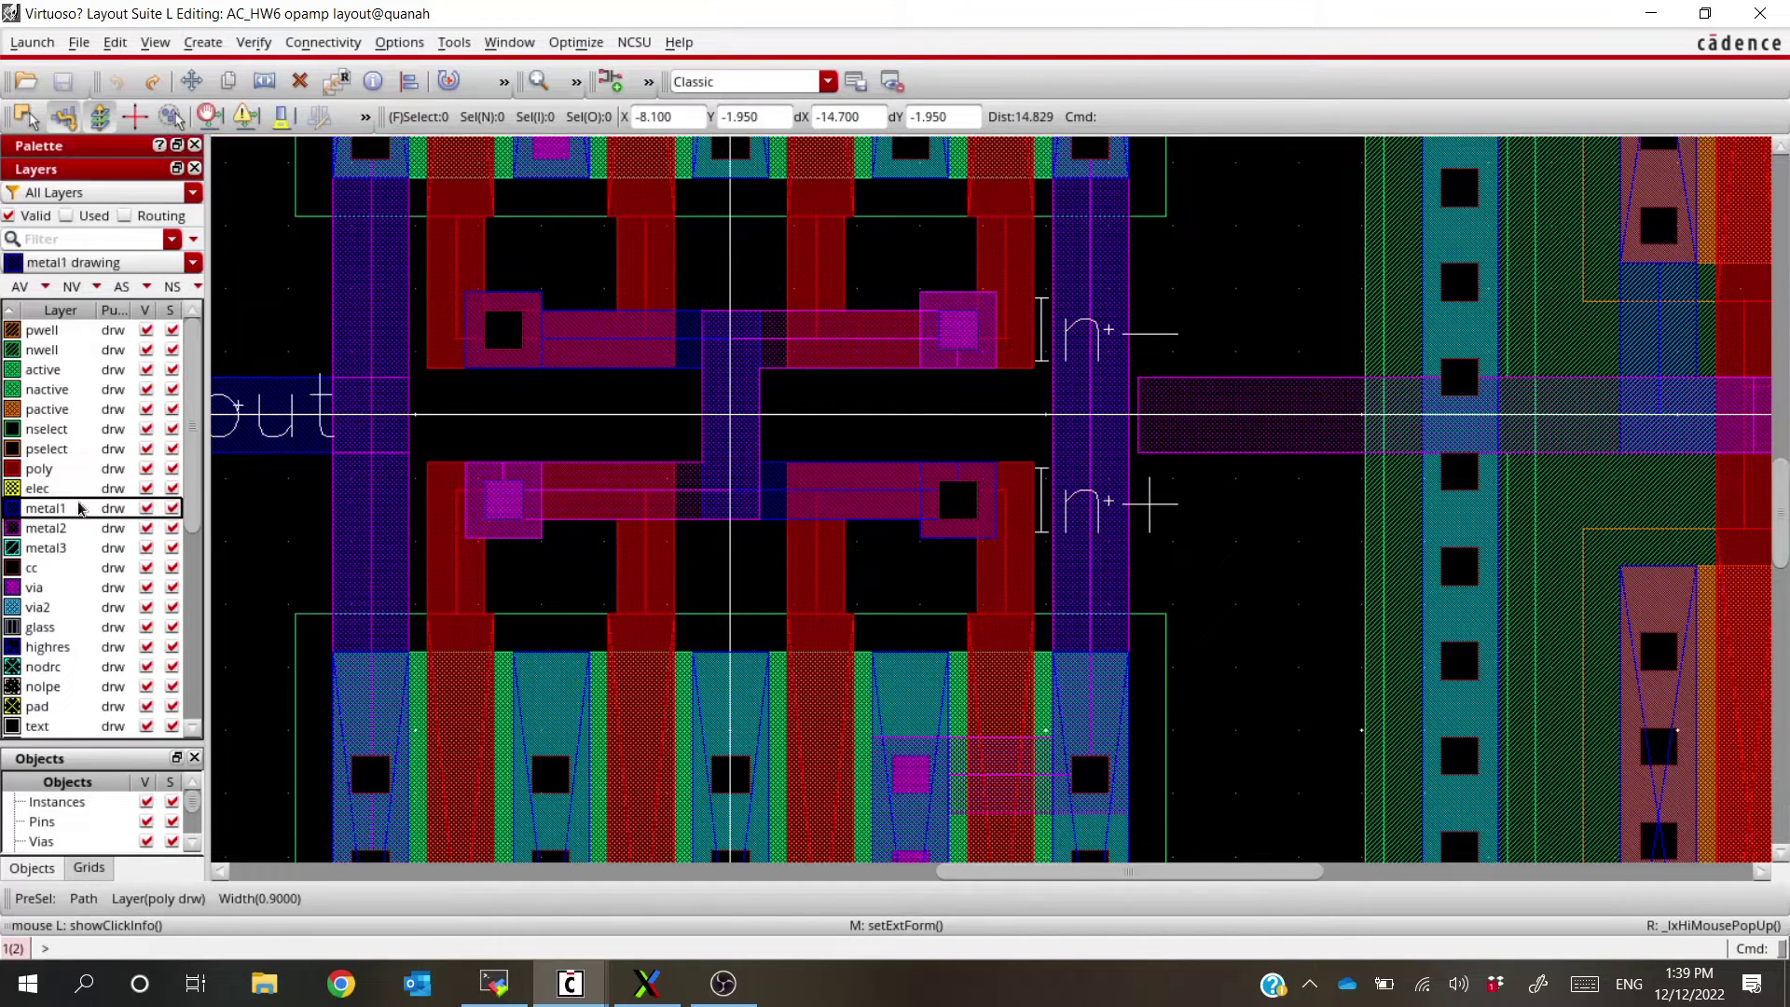
click(72, 286)
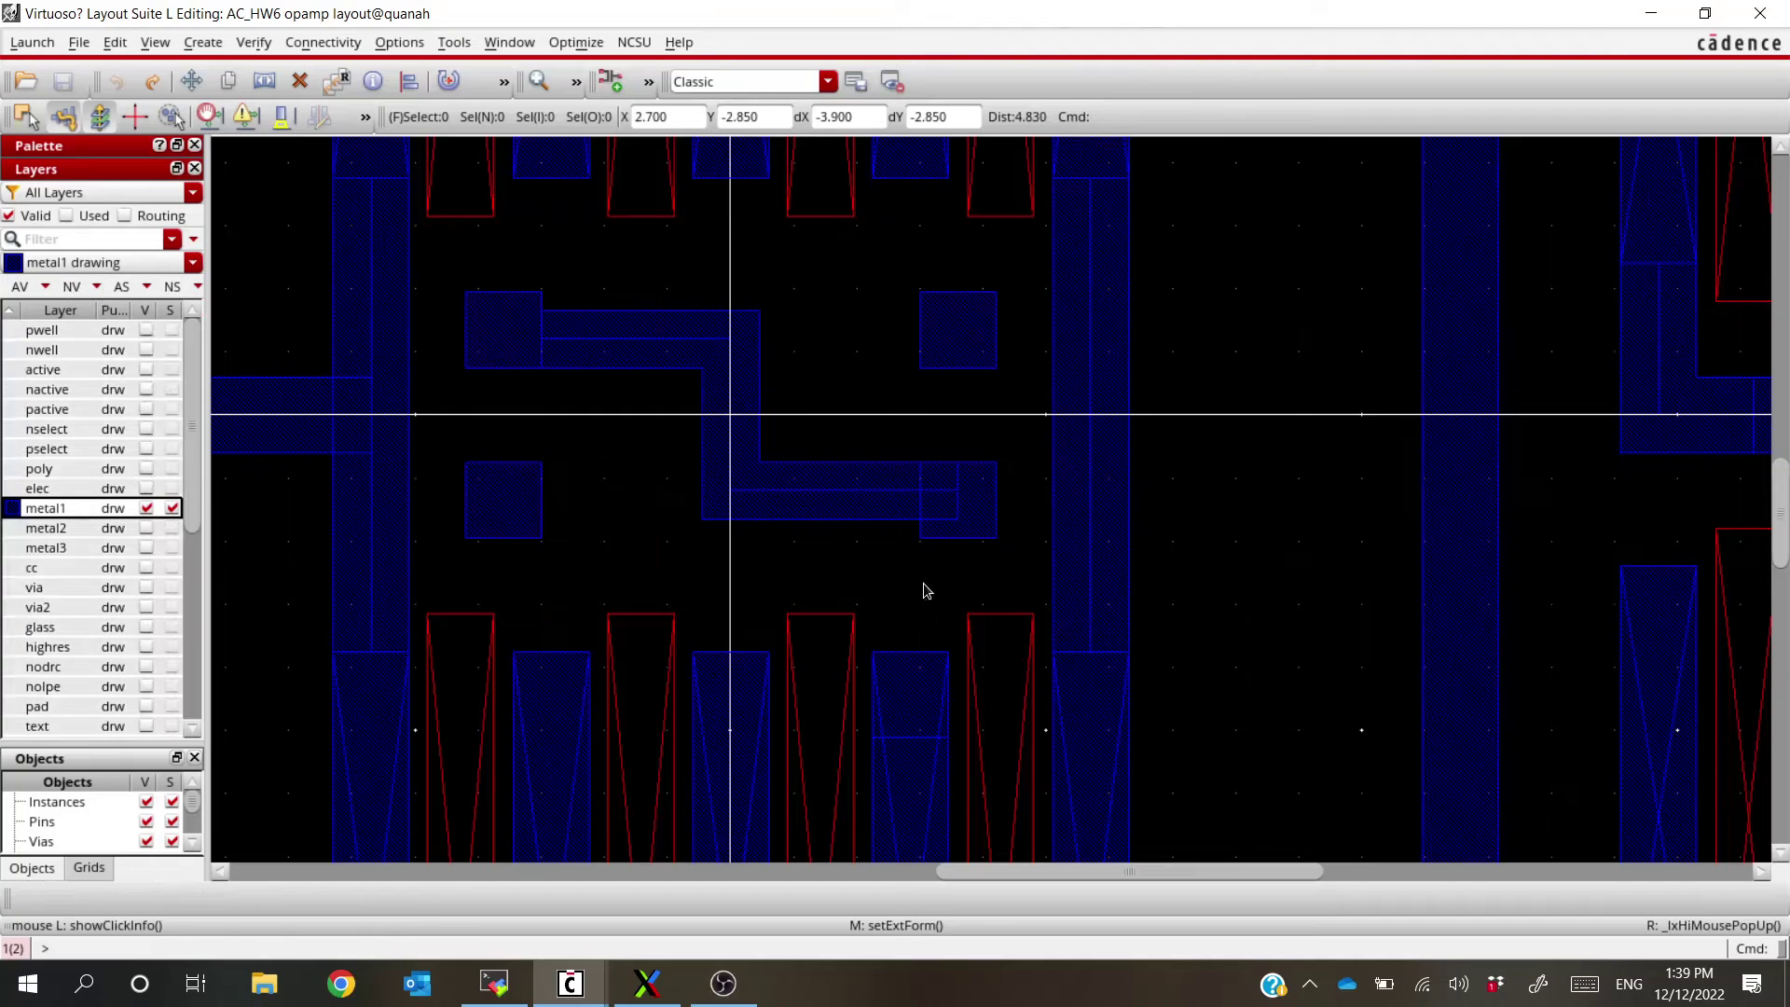
click(21, 287)
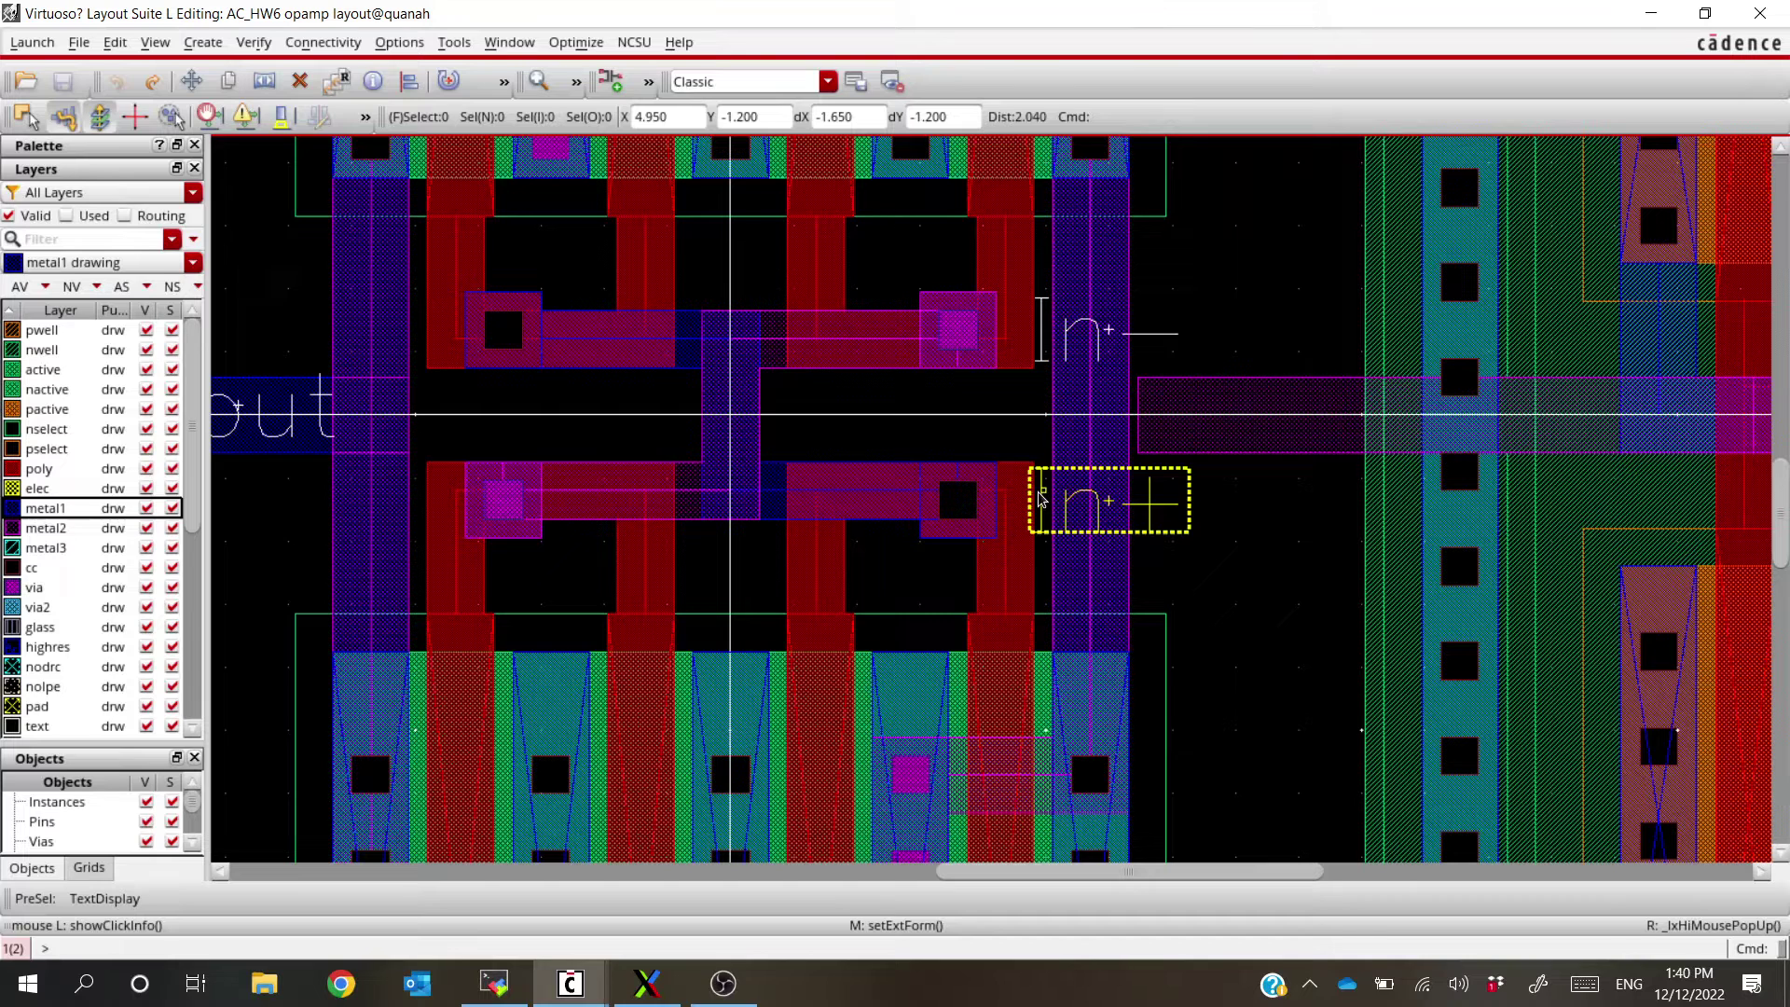
Show only metal1 and change the terminal name of the In+ pin in the layout to Vin+
click(72, 287)
click(990, 535)
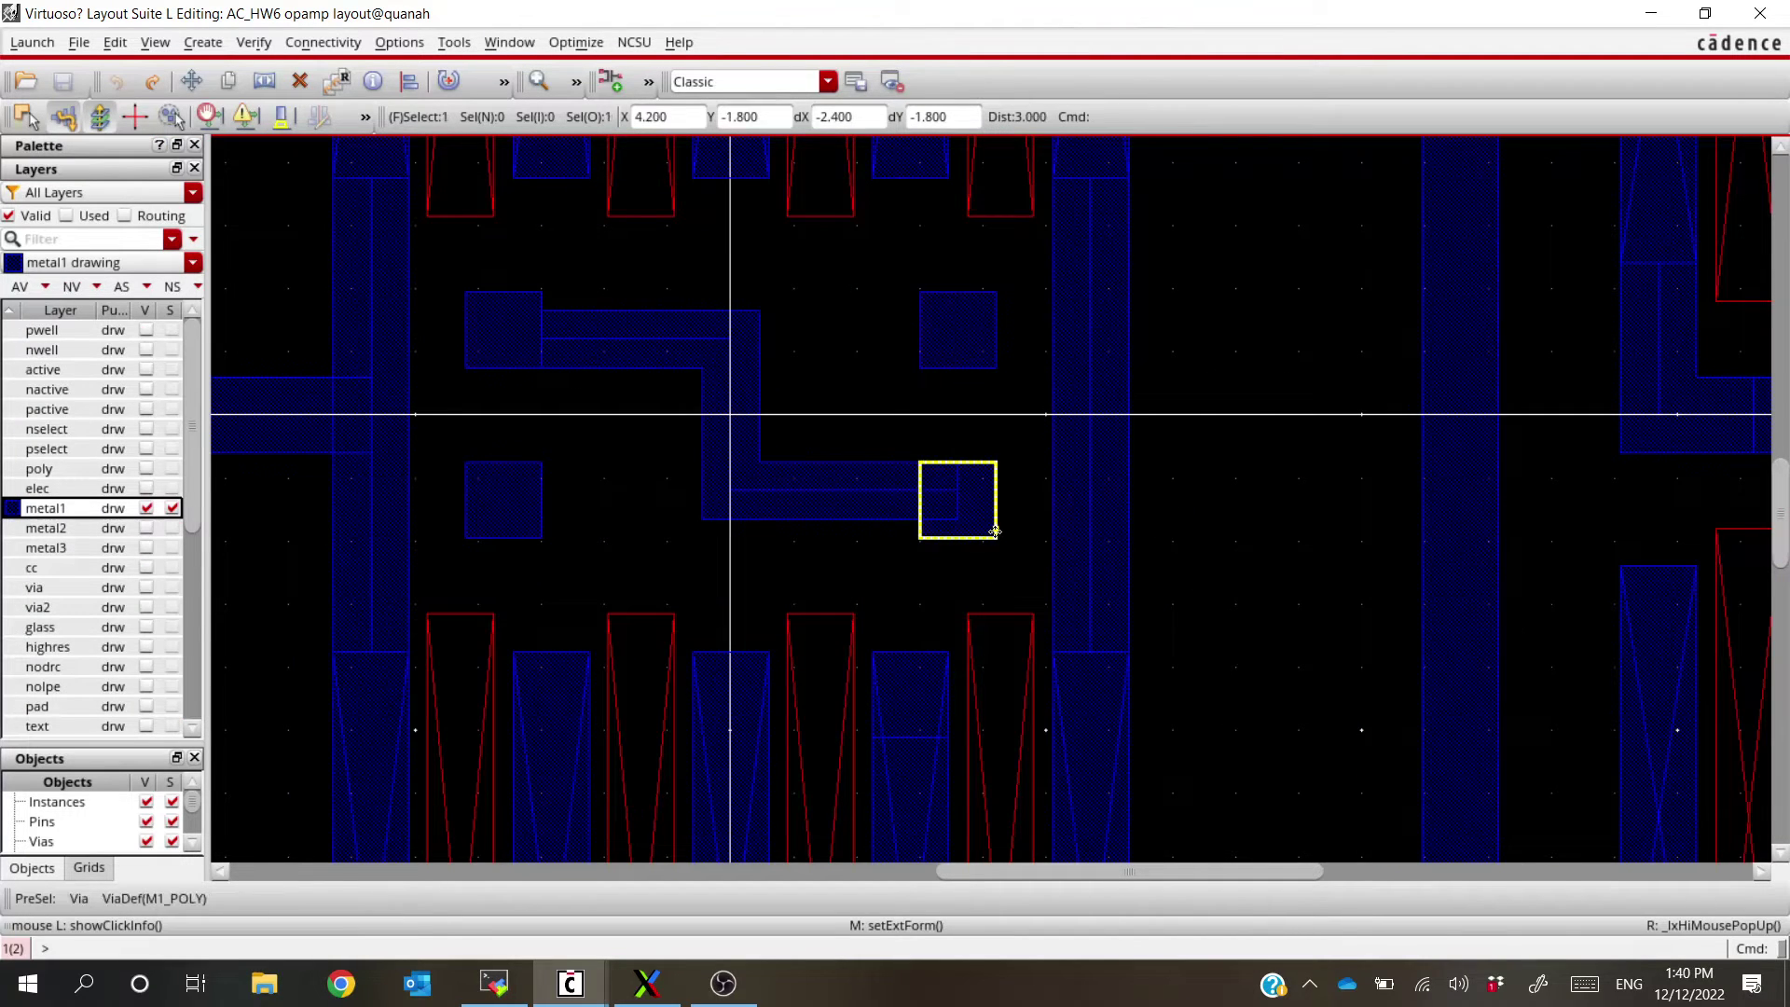
key(q)
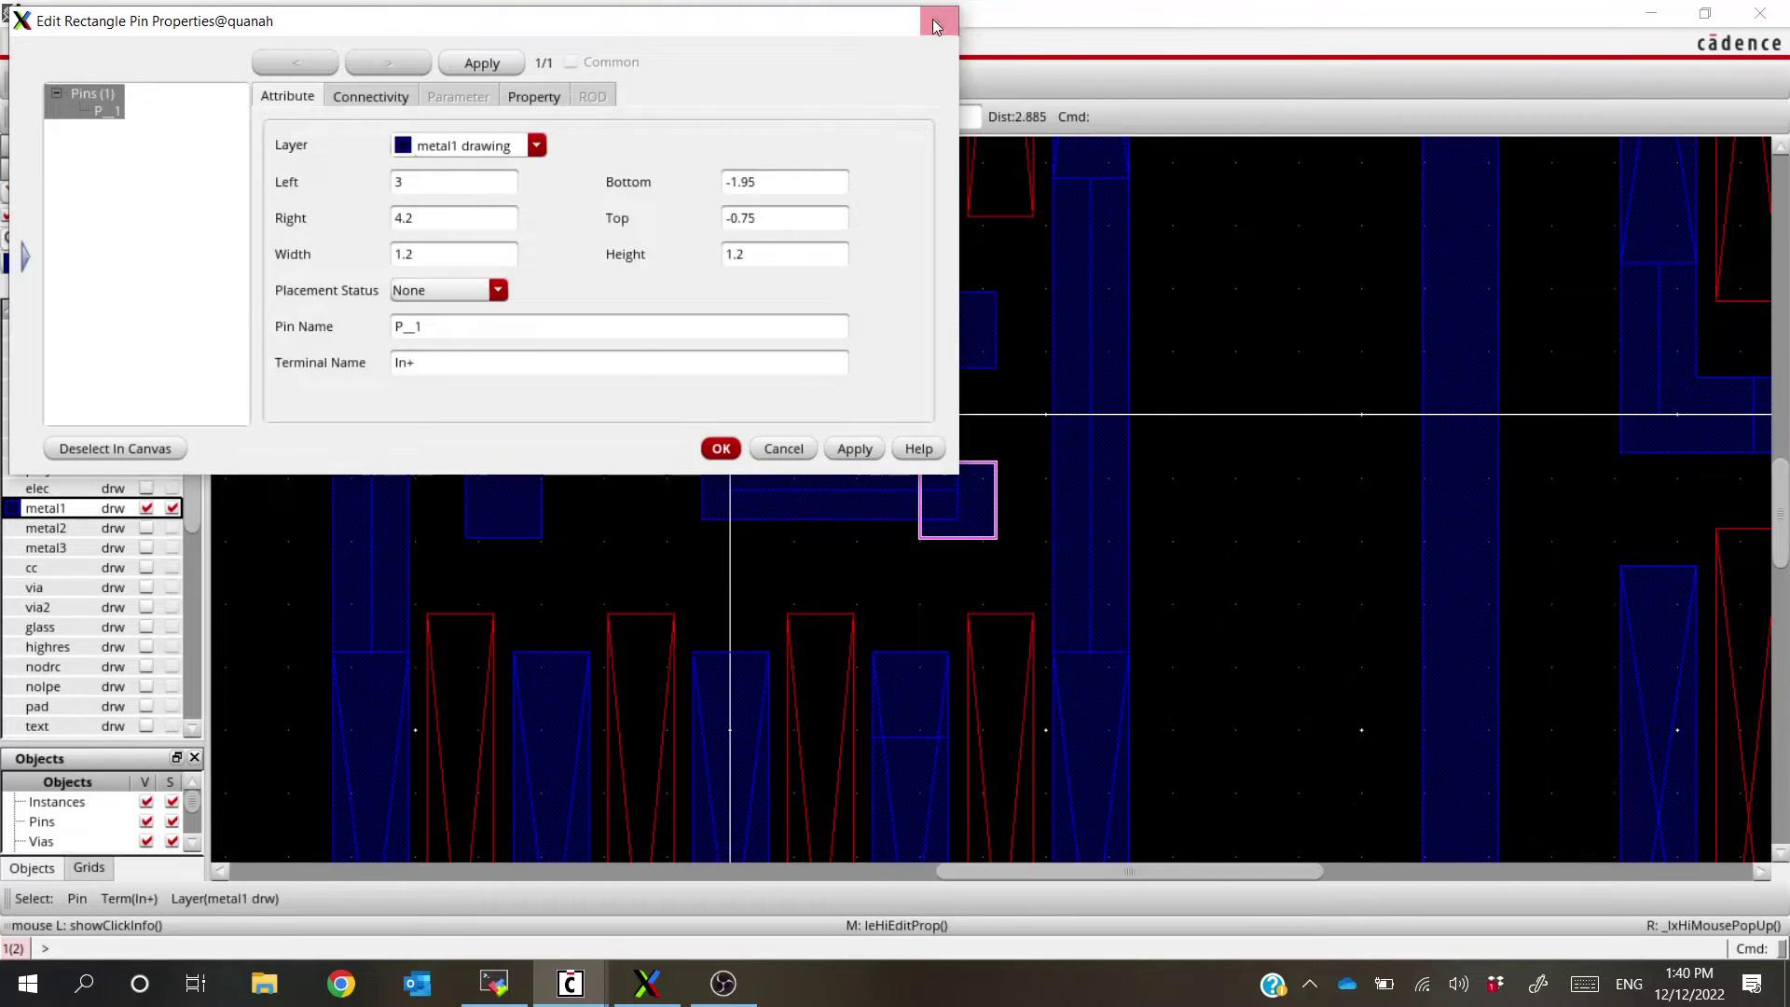
click(780, 447)
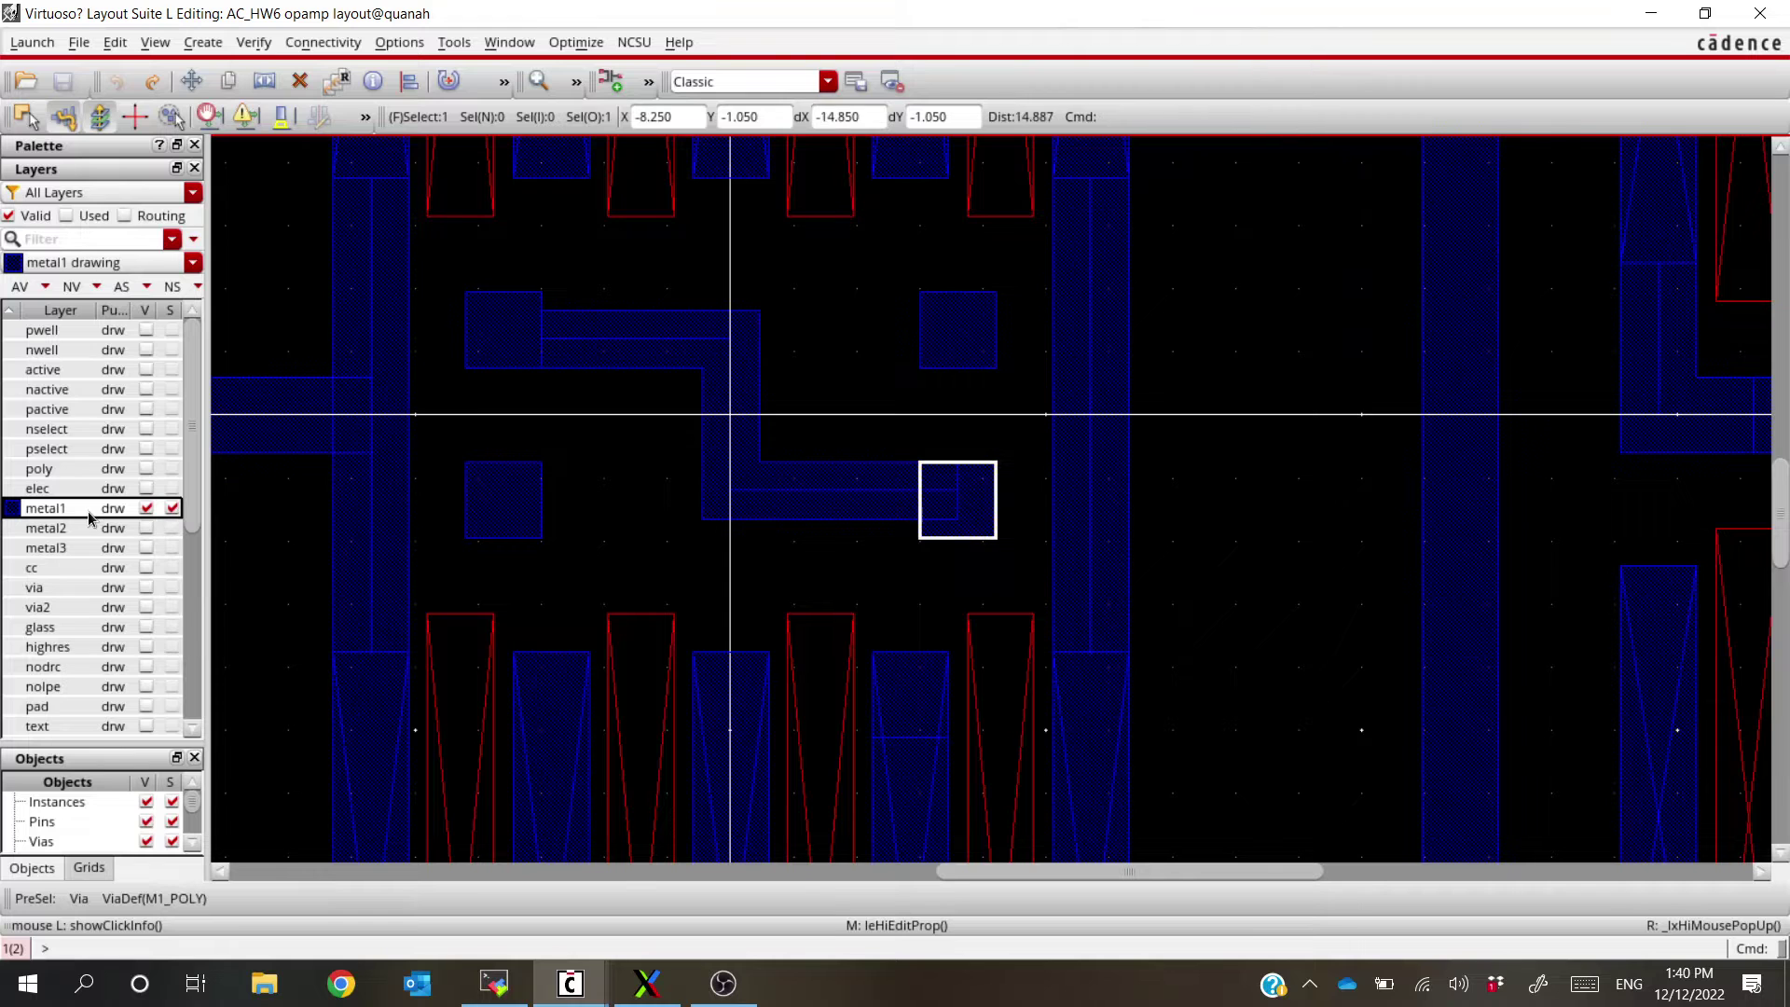
key(q)
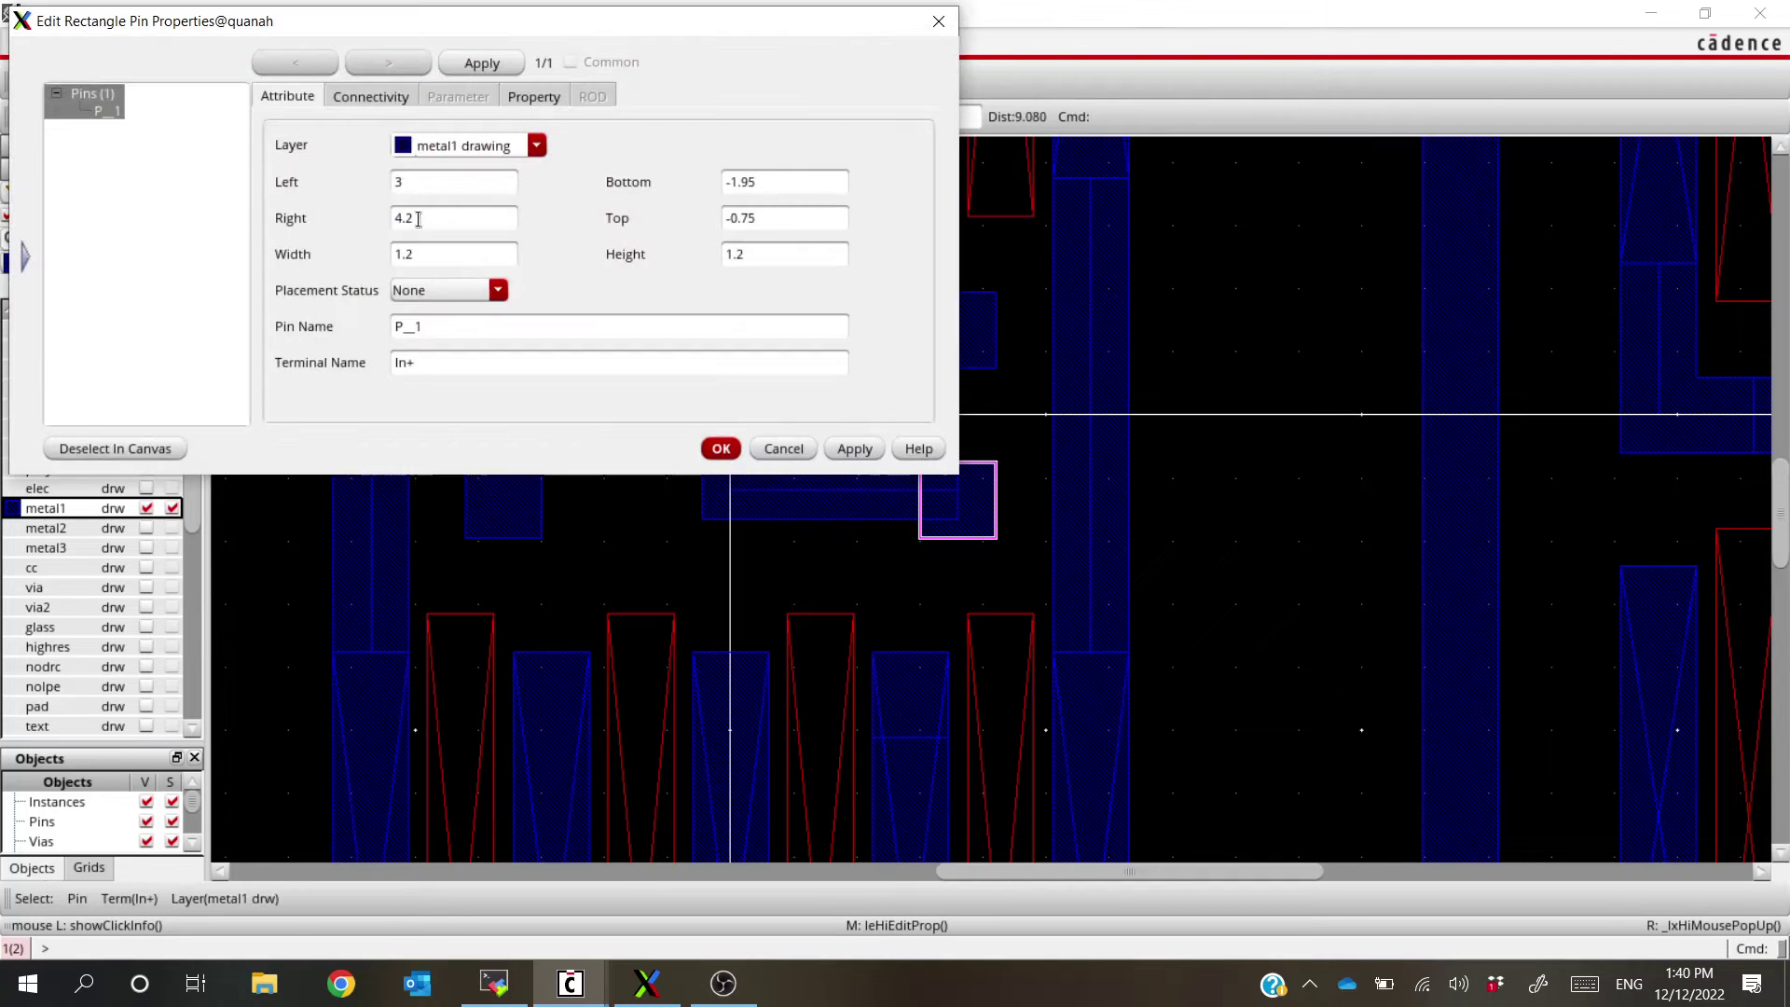
drag(460, 358, 378, 363)
text(Vi)
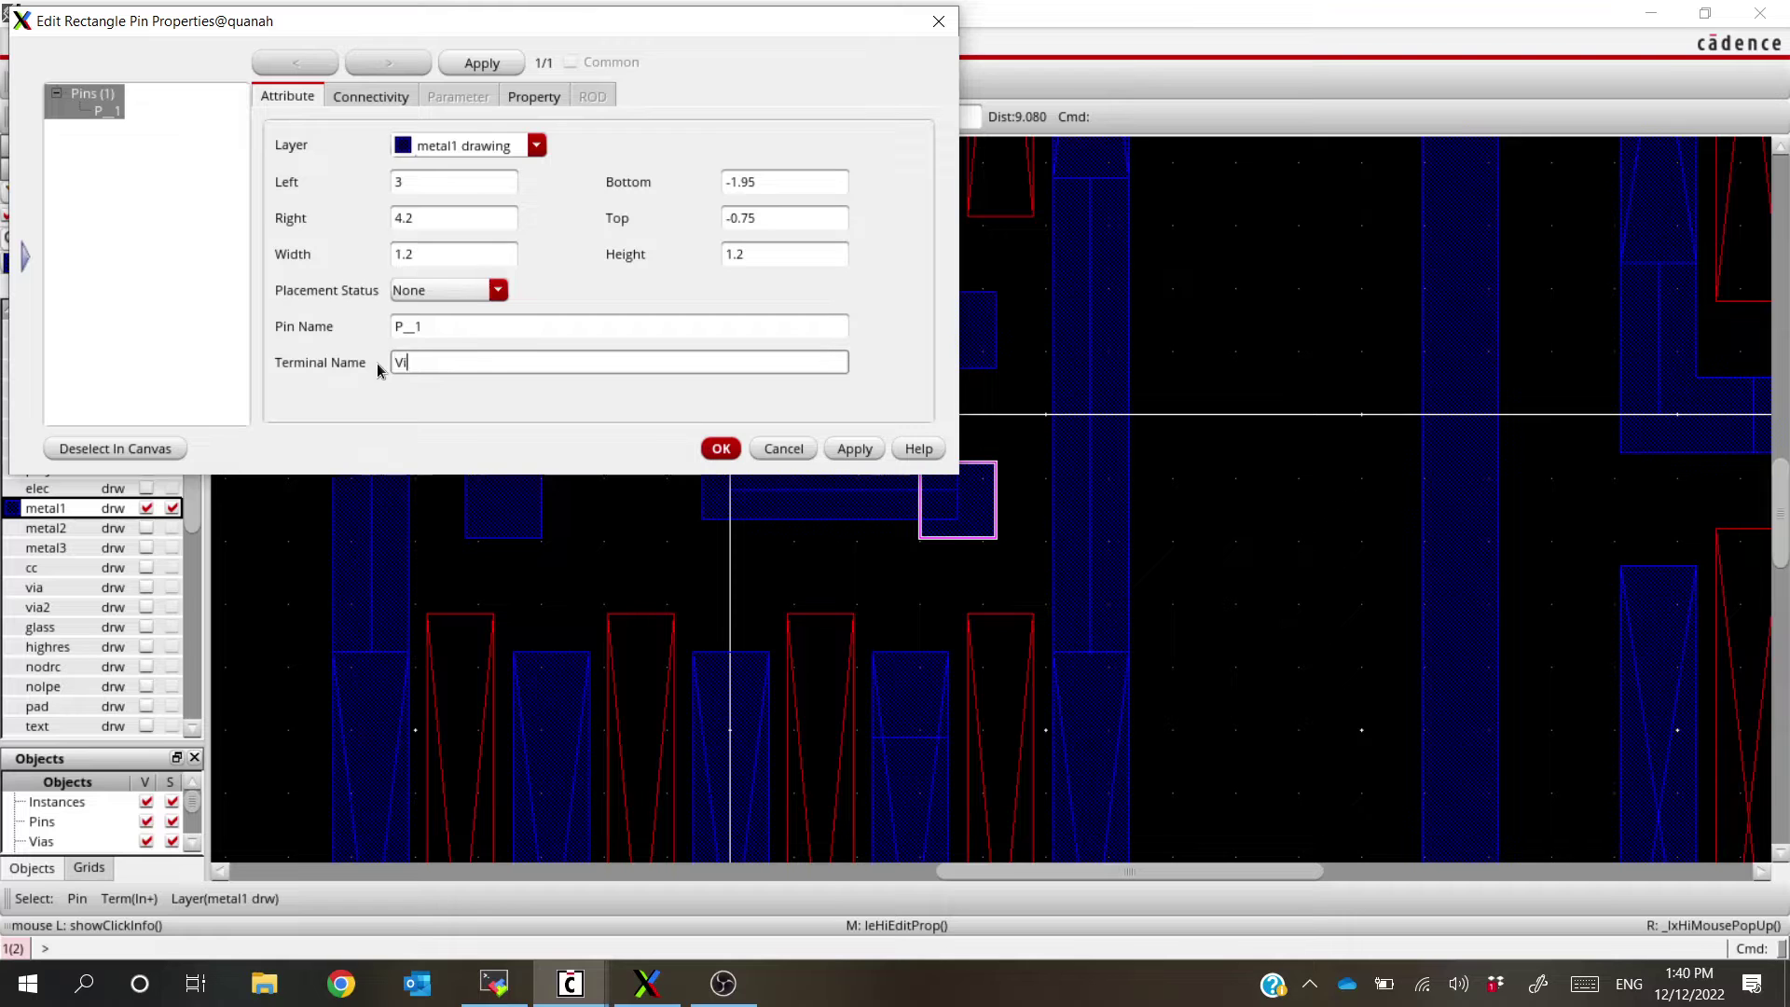
key(Return)
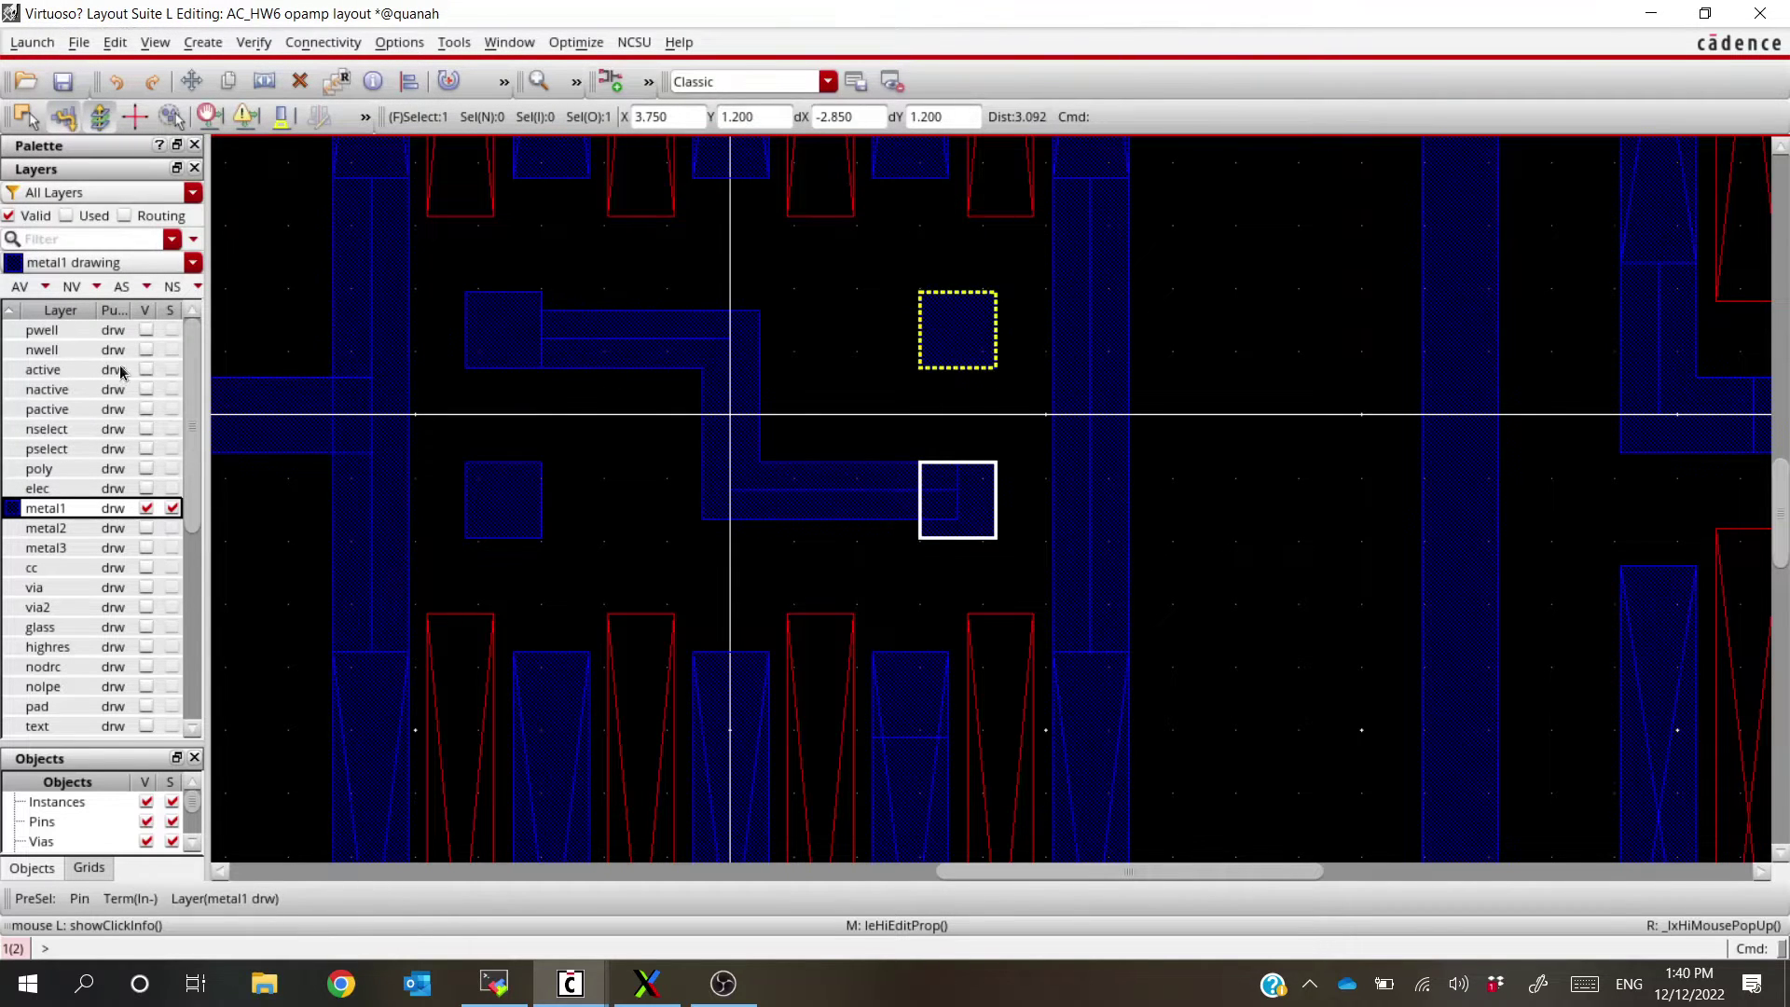
Show all layers again and check the layout's input labels against the pin names in the schematic
click(20, 295)
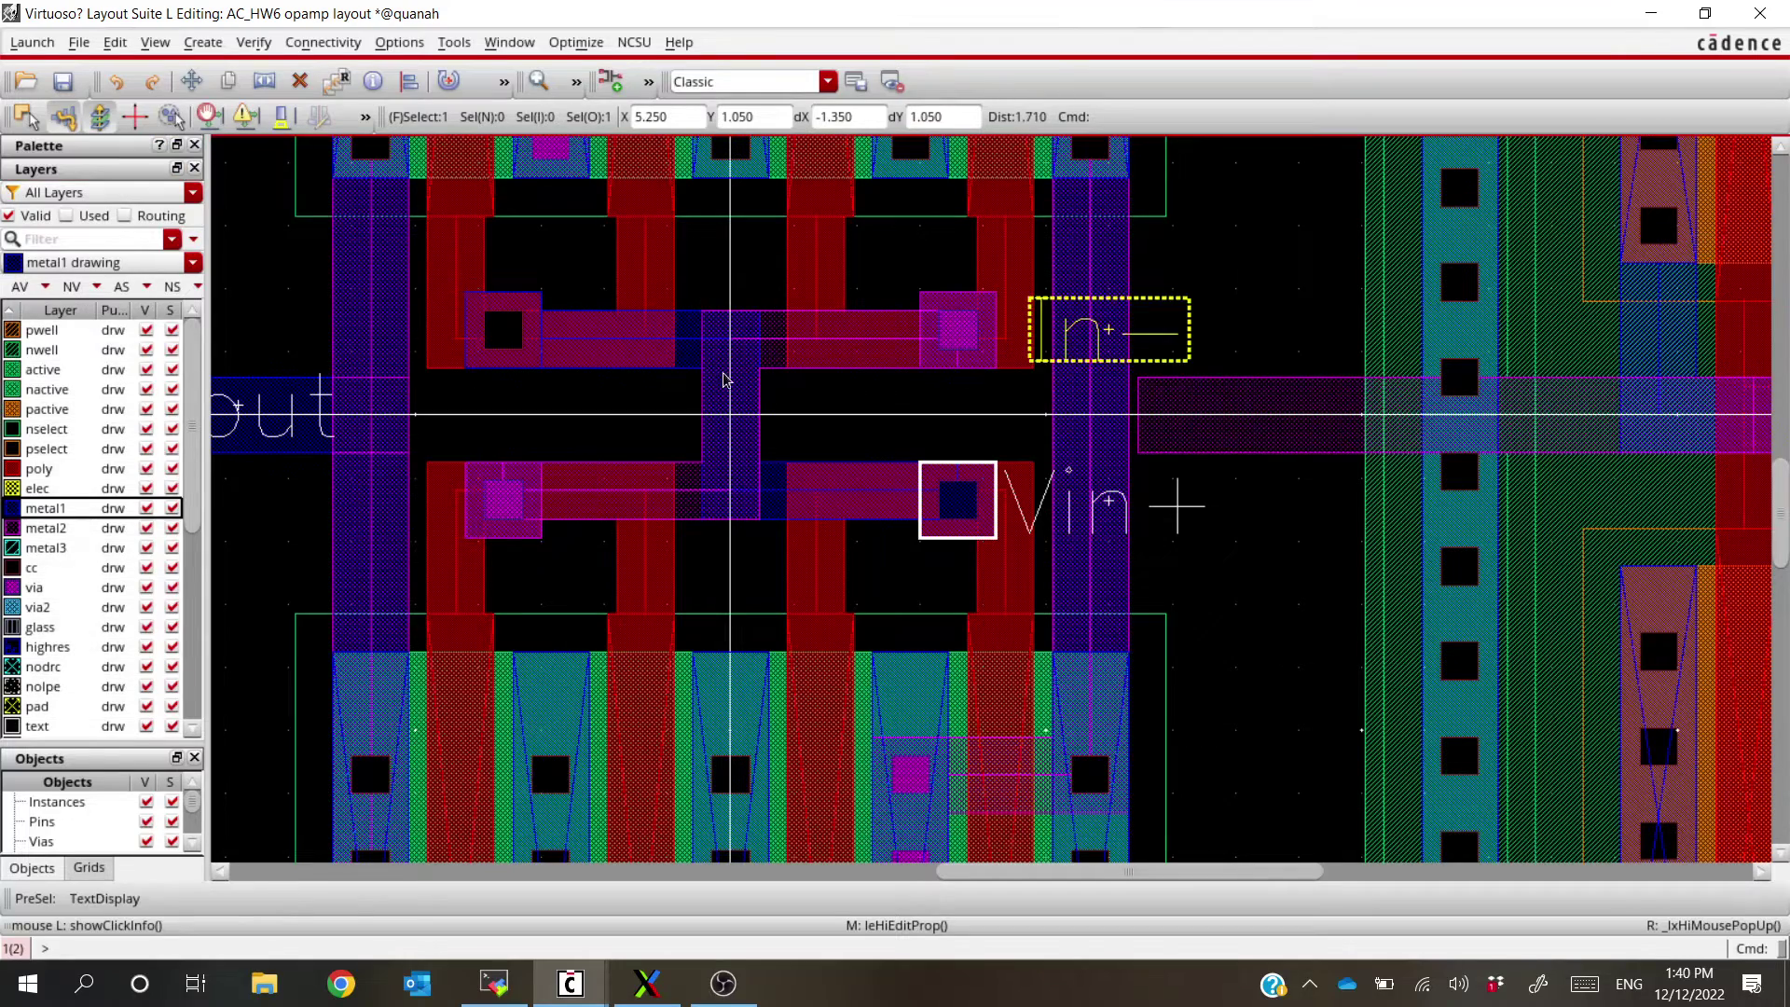
key(alt+Tab)
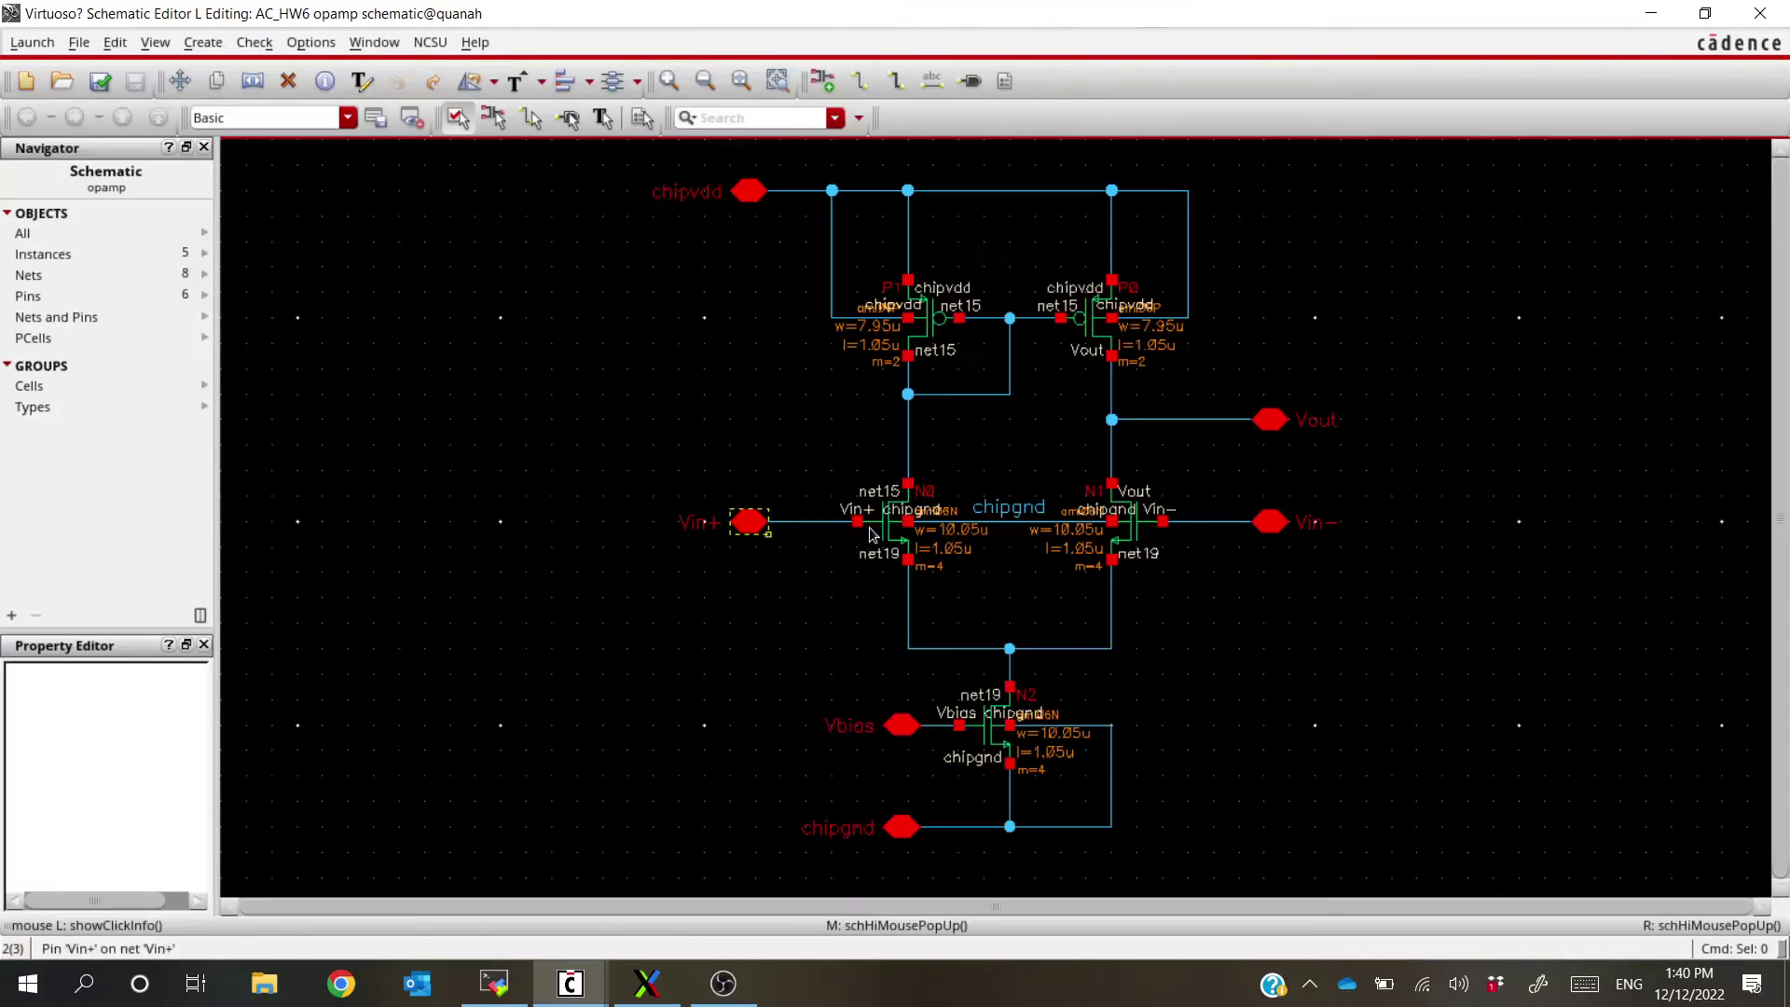
key(alt+Tab)
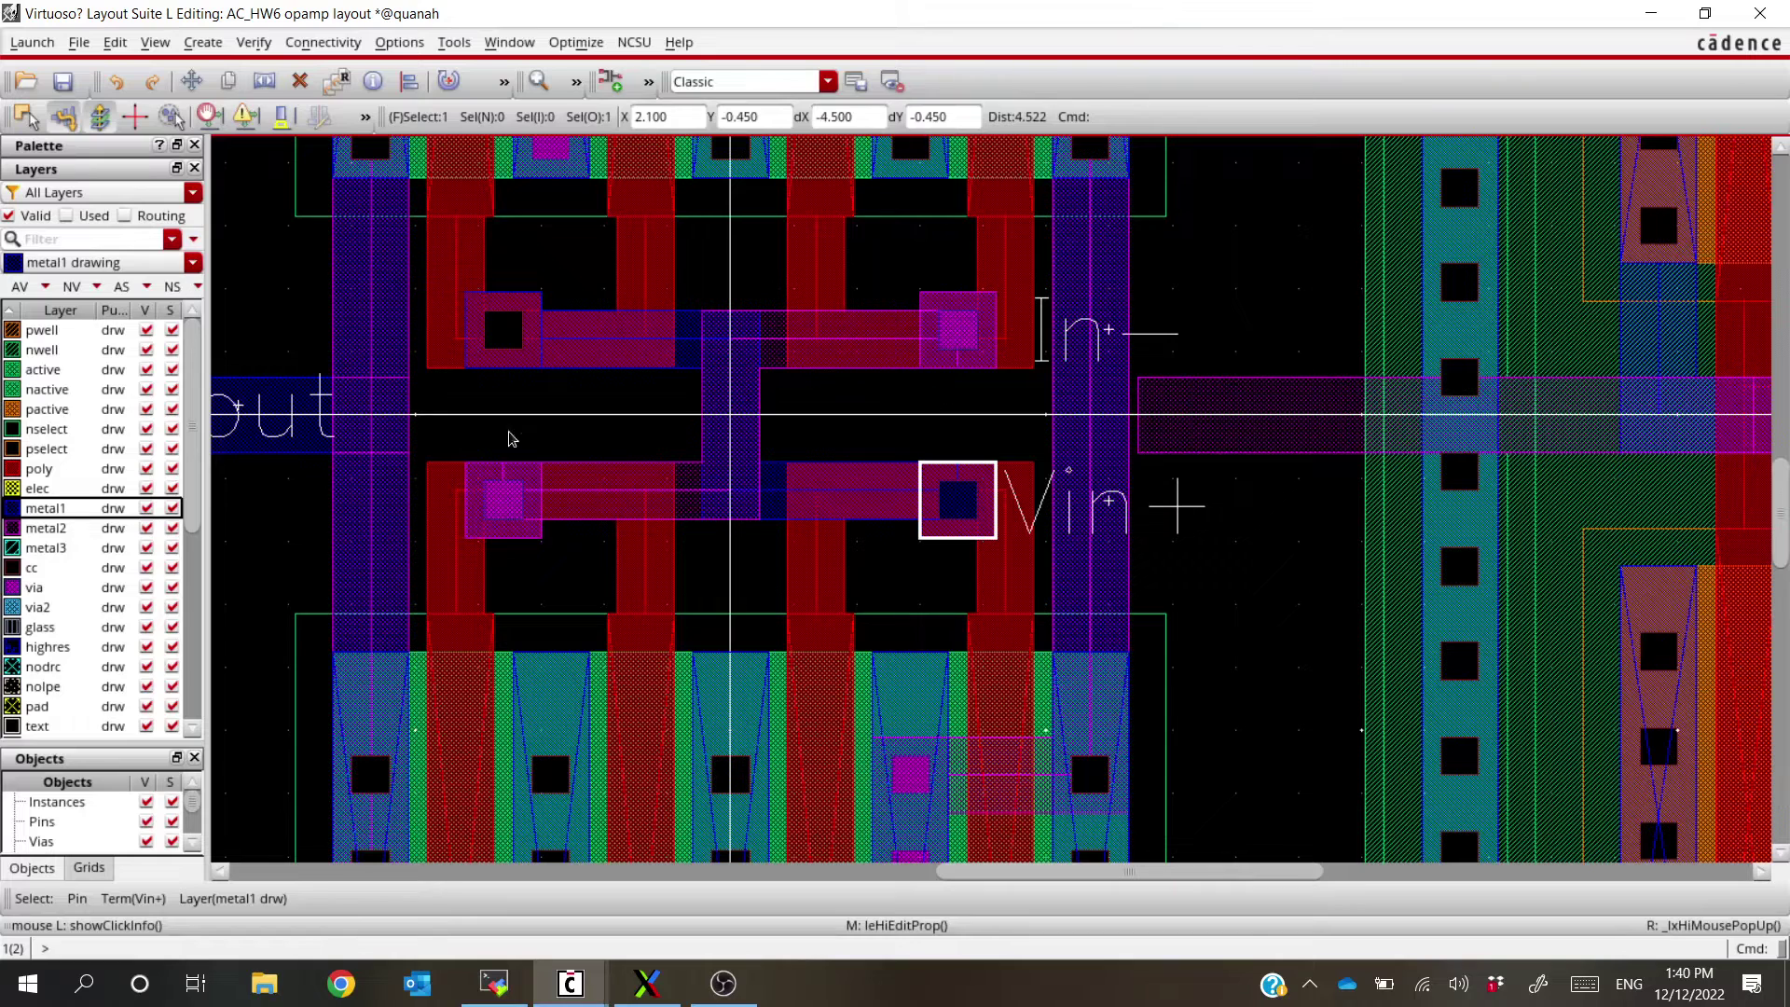
Show only metal1 and change the terminal name of the In- pin to Vin-
click(72, 286)
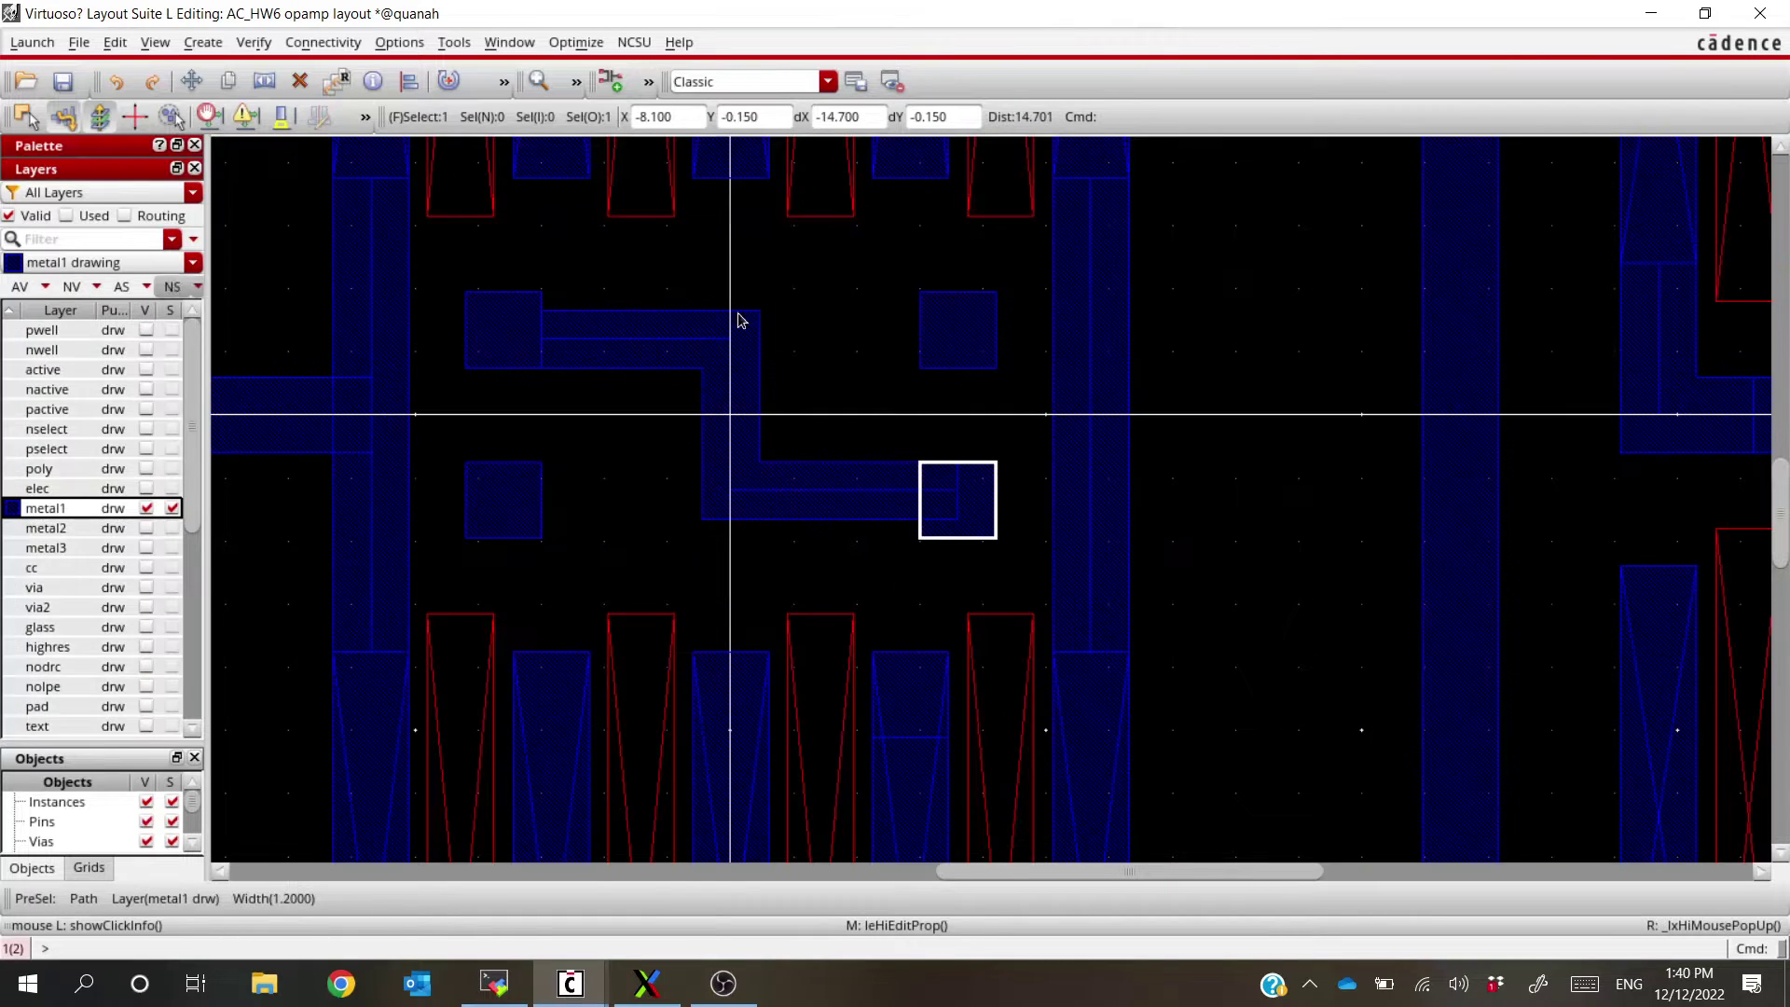
click(935, 335)
middle_click(935, 336)
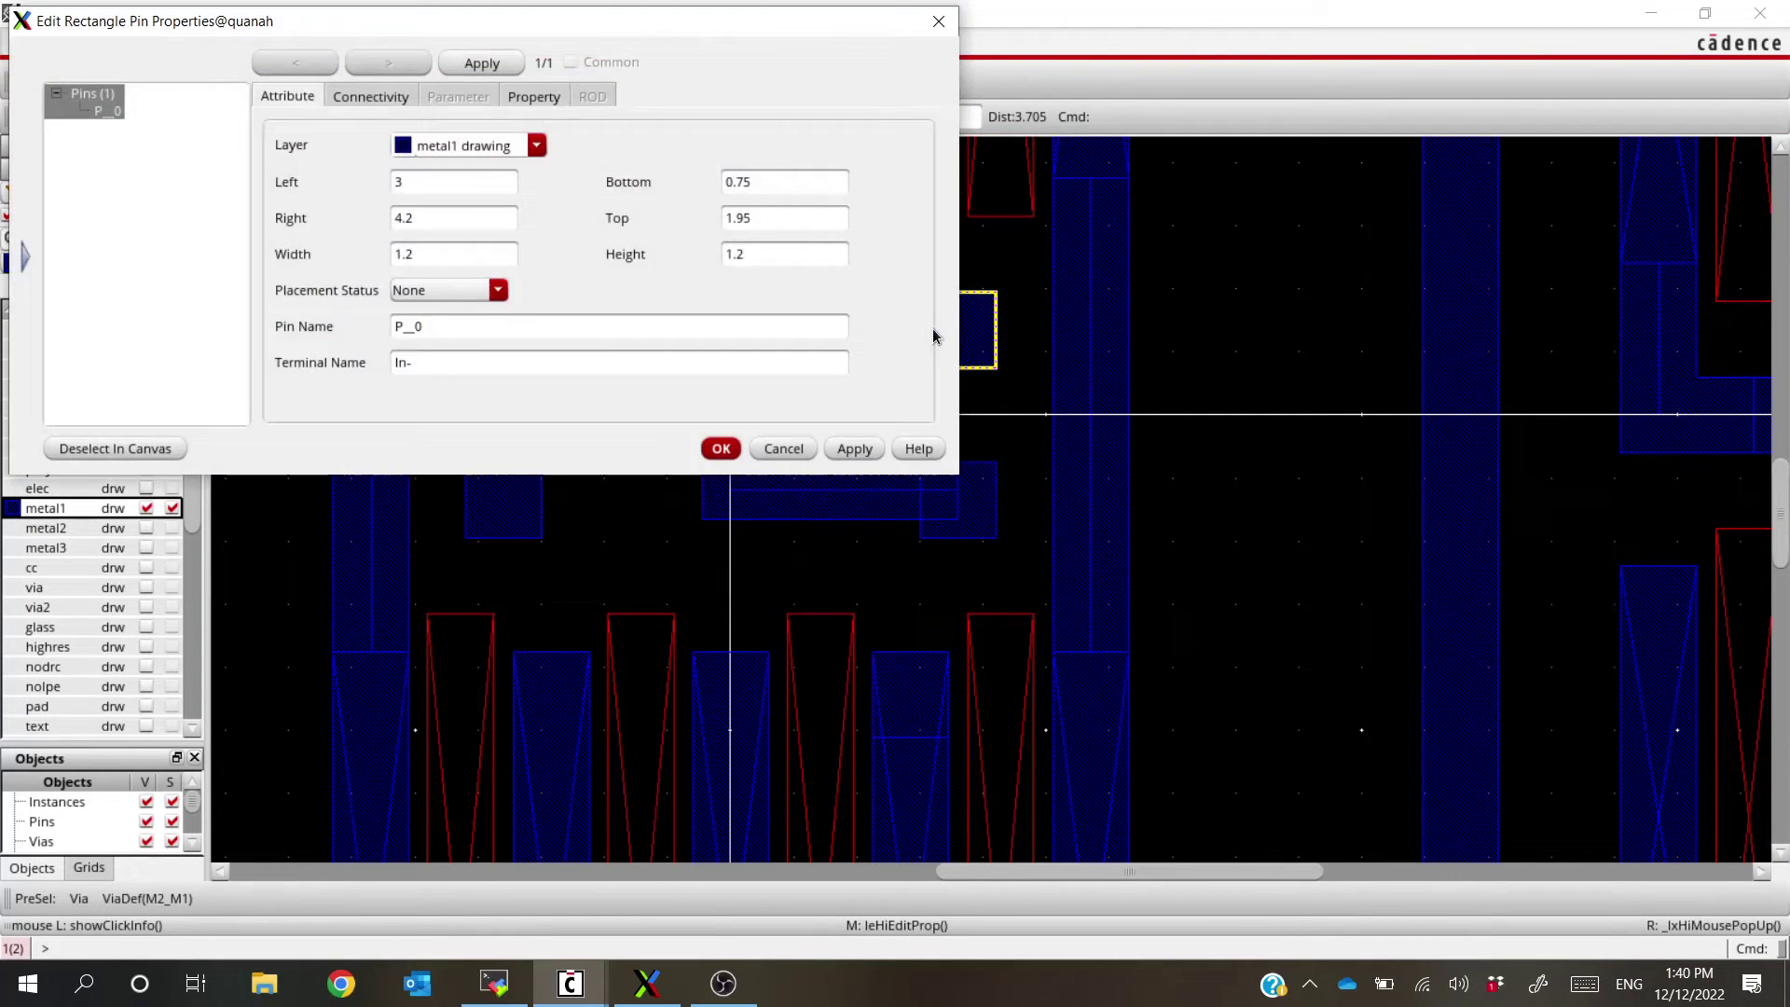
click(456, 355)
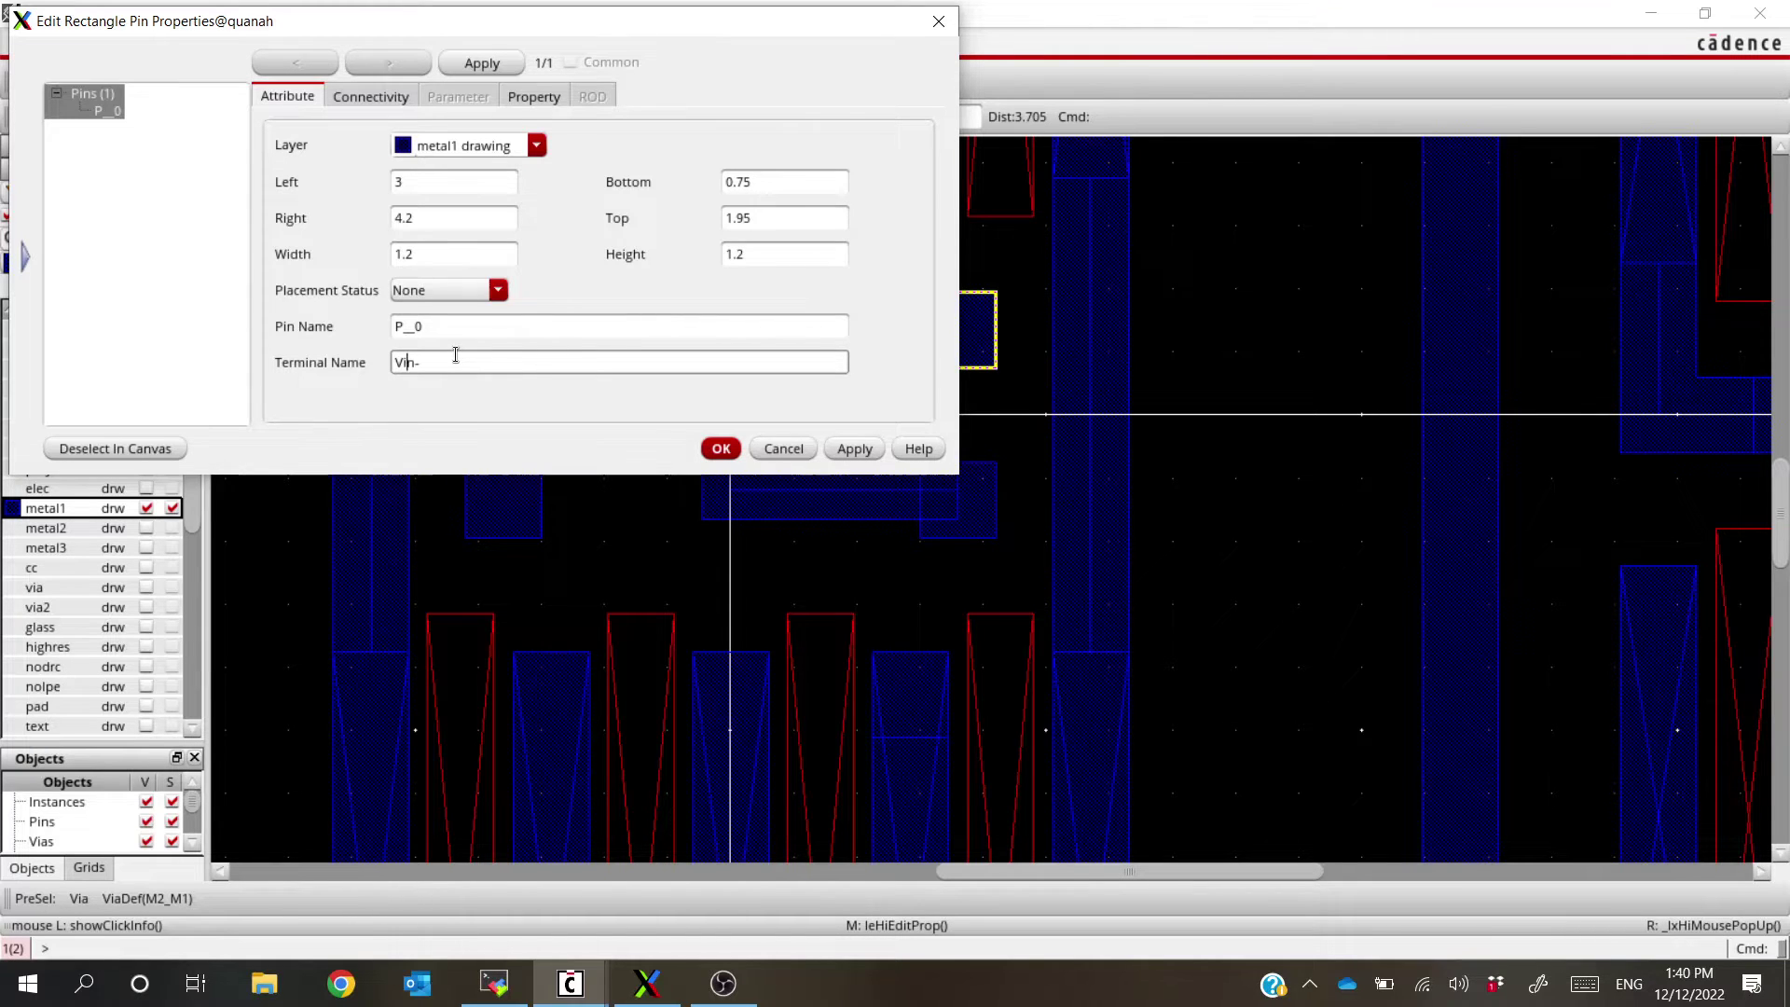
key(Return)
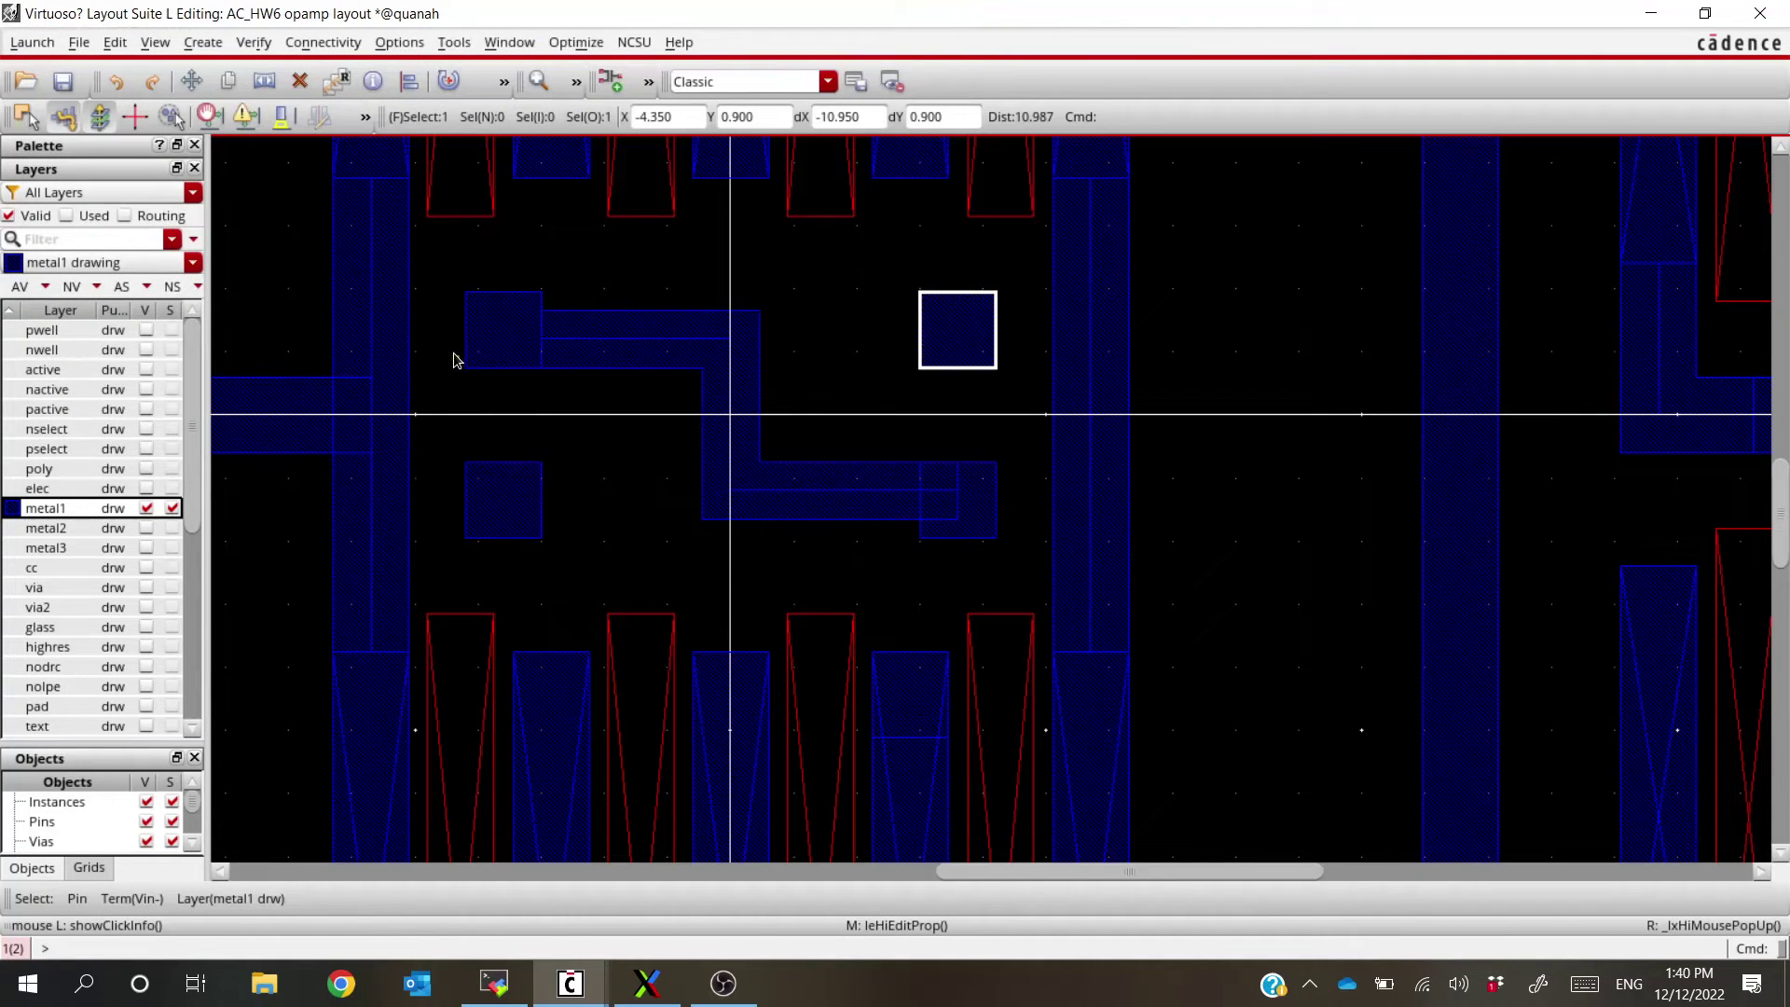
Save the opamp layout, show all layers again and extract the layout anew
click(65, 81)
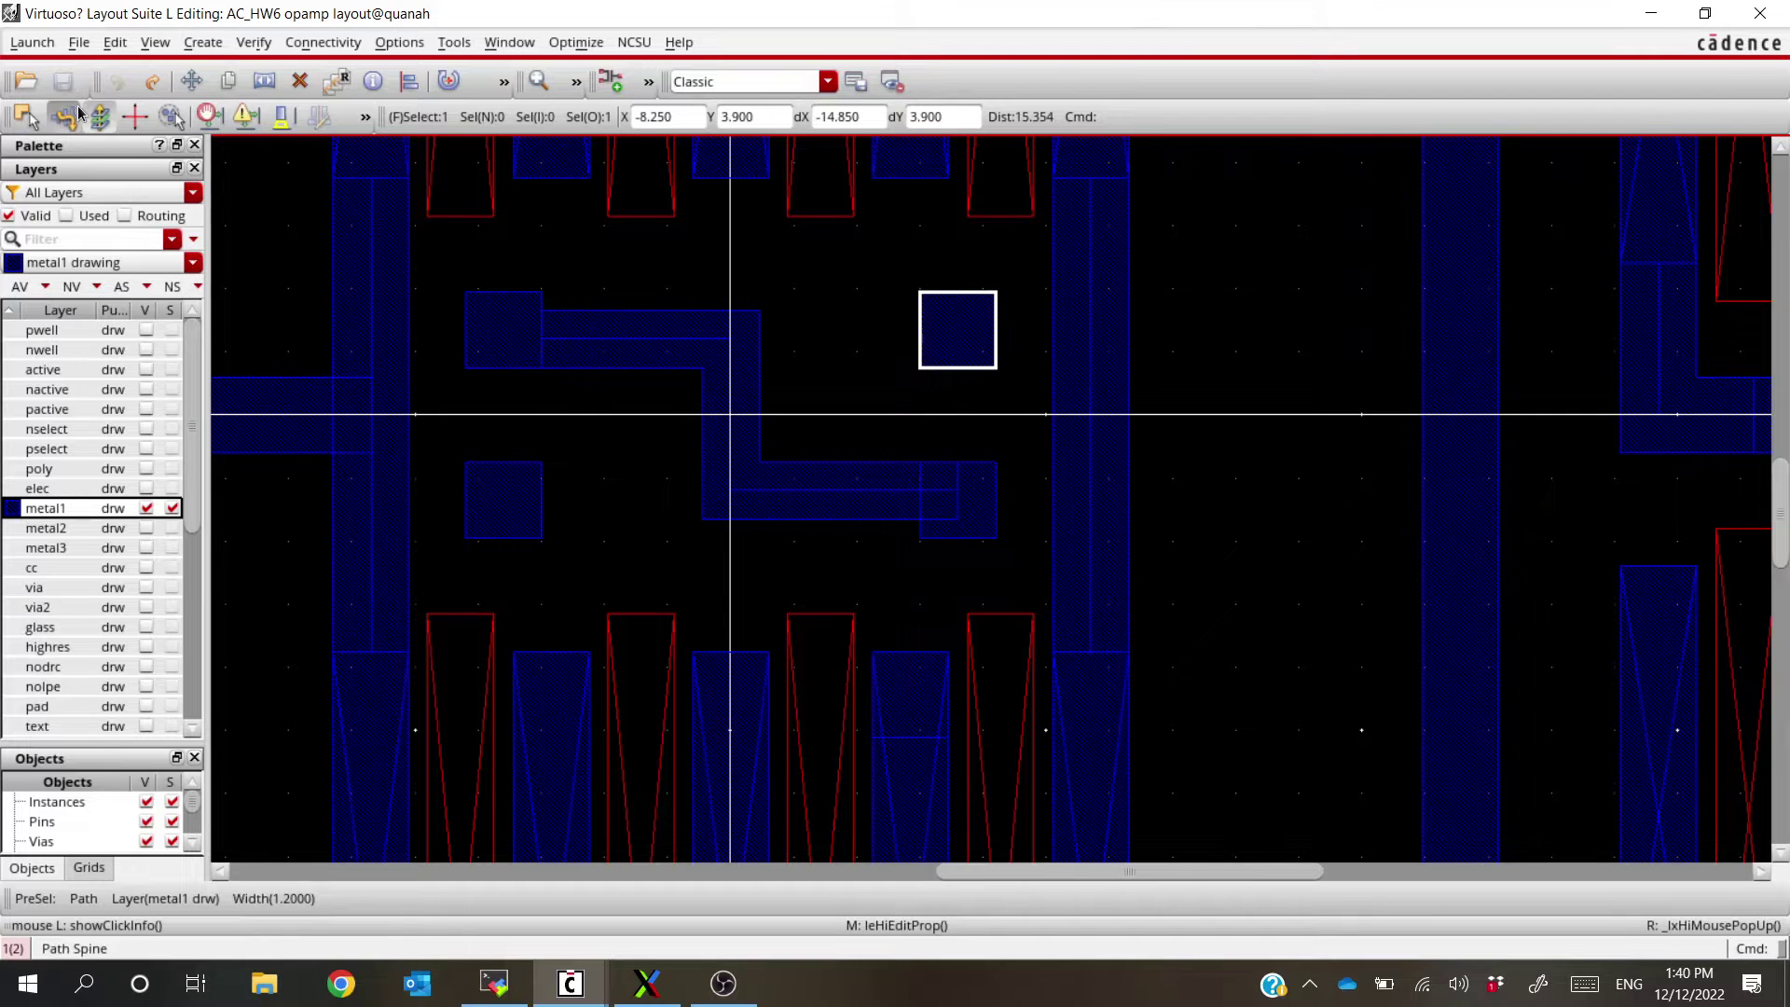
click(28, 291)
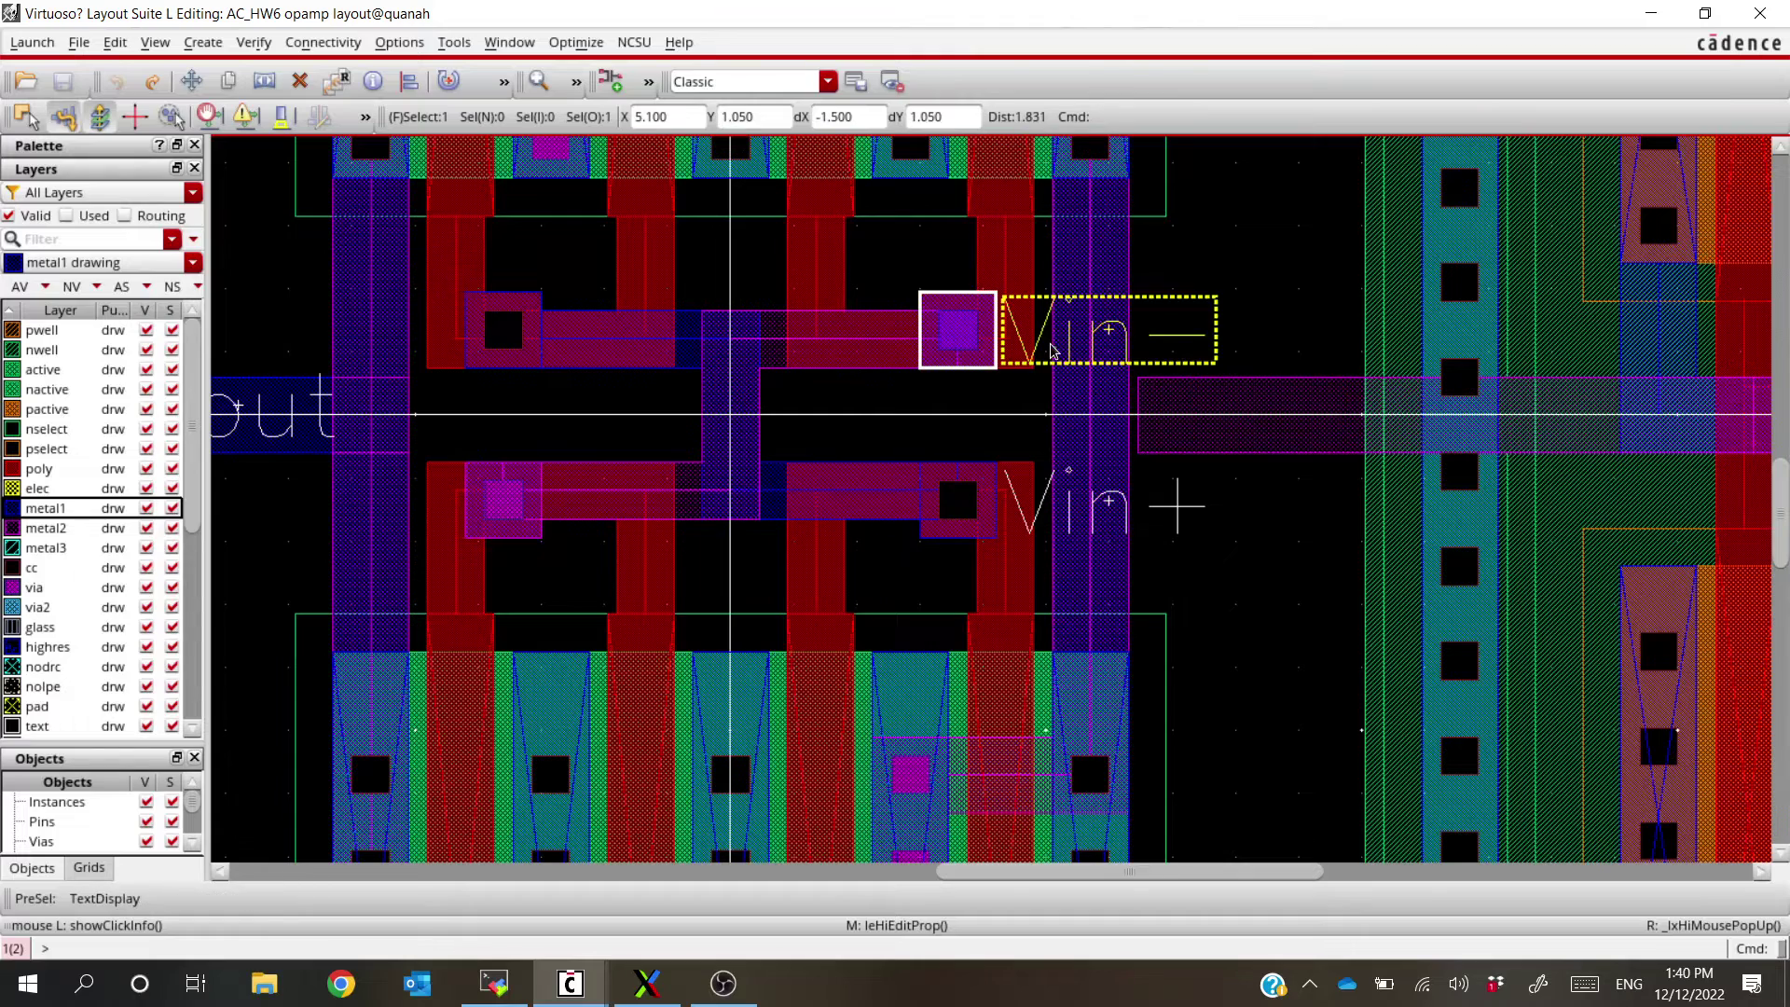
click(252, 43)
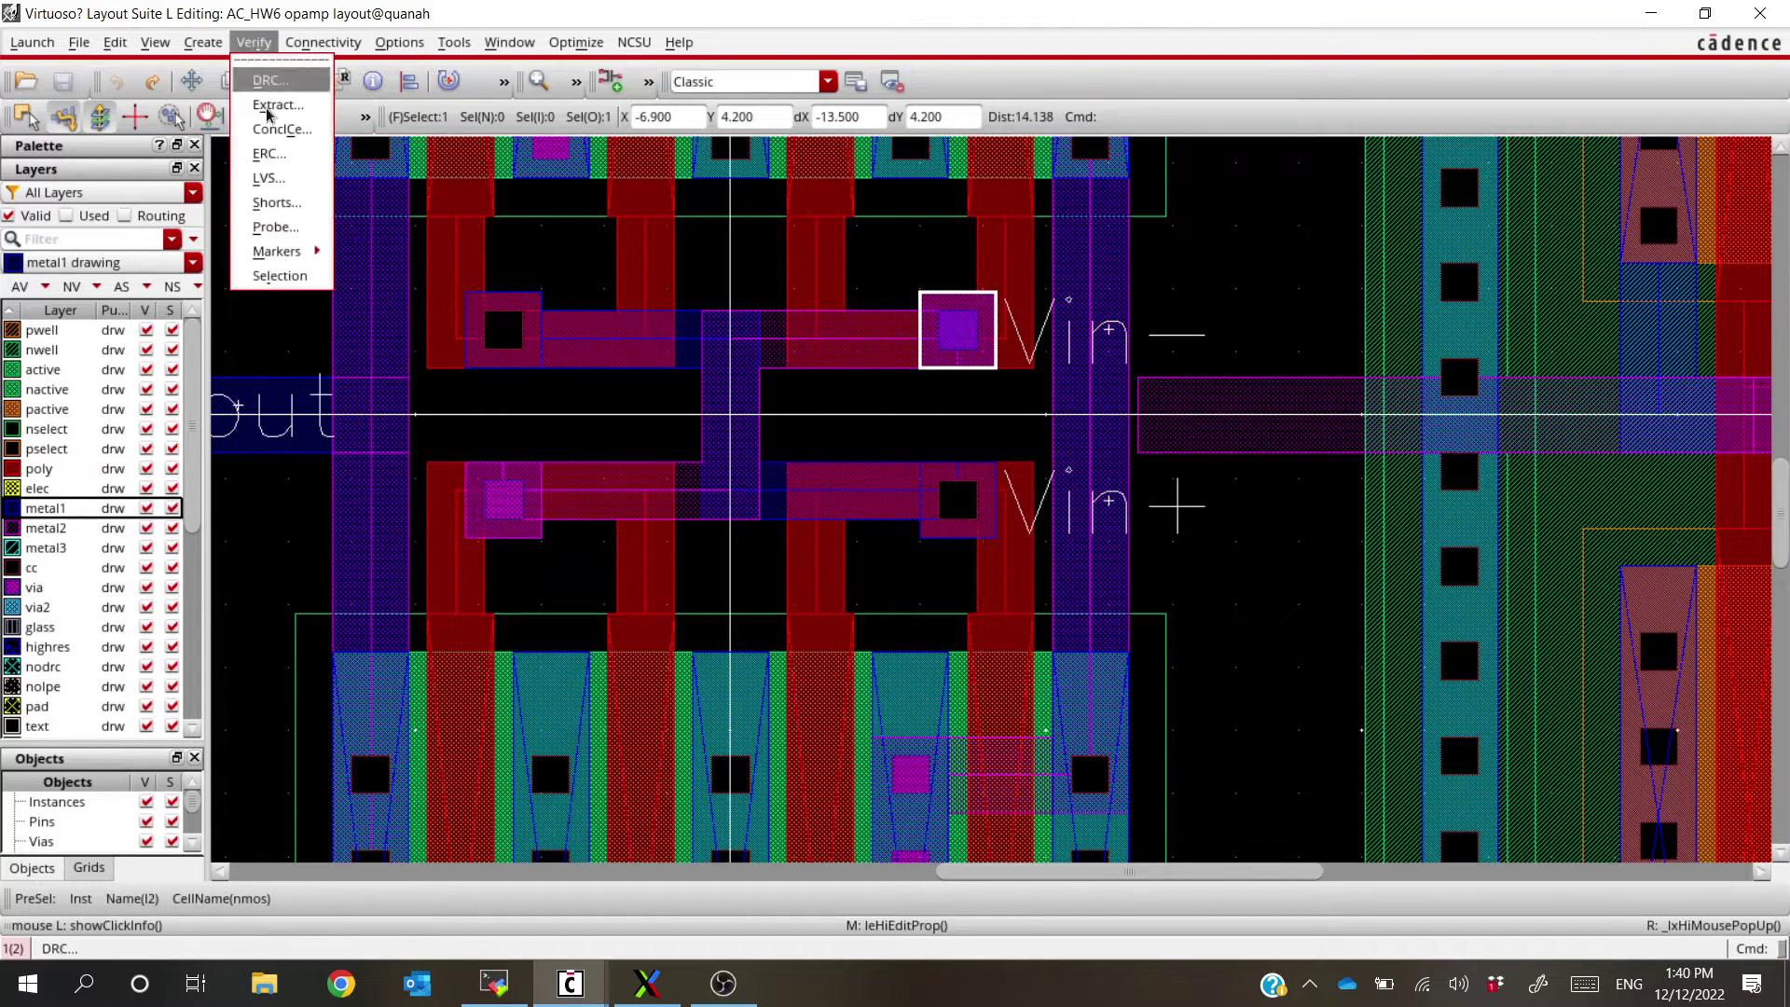
click(266, 79)
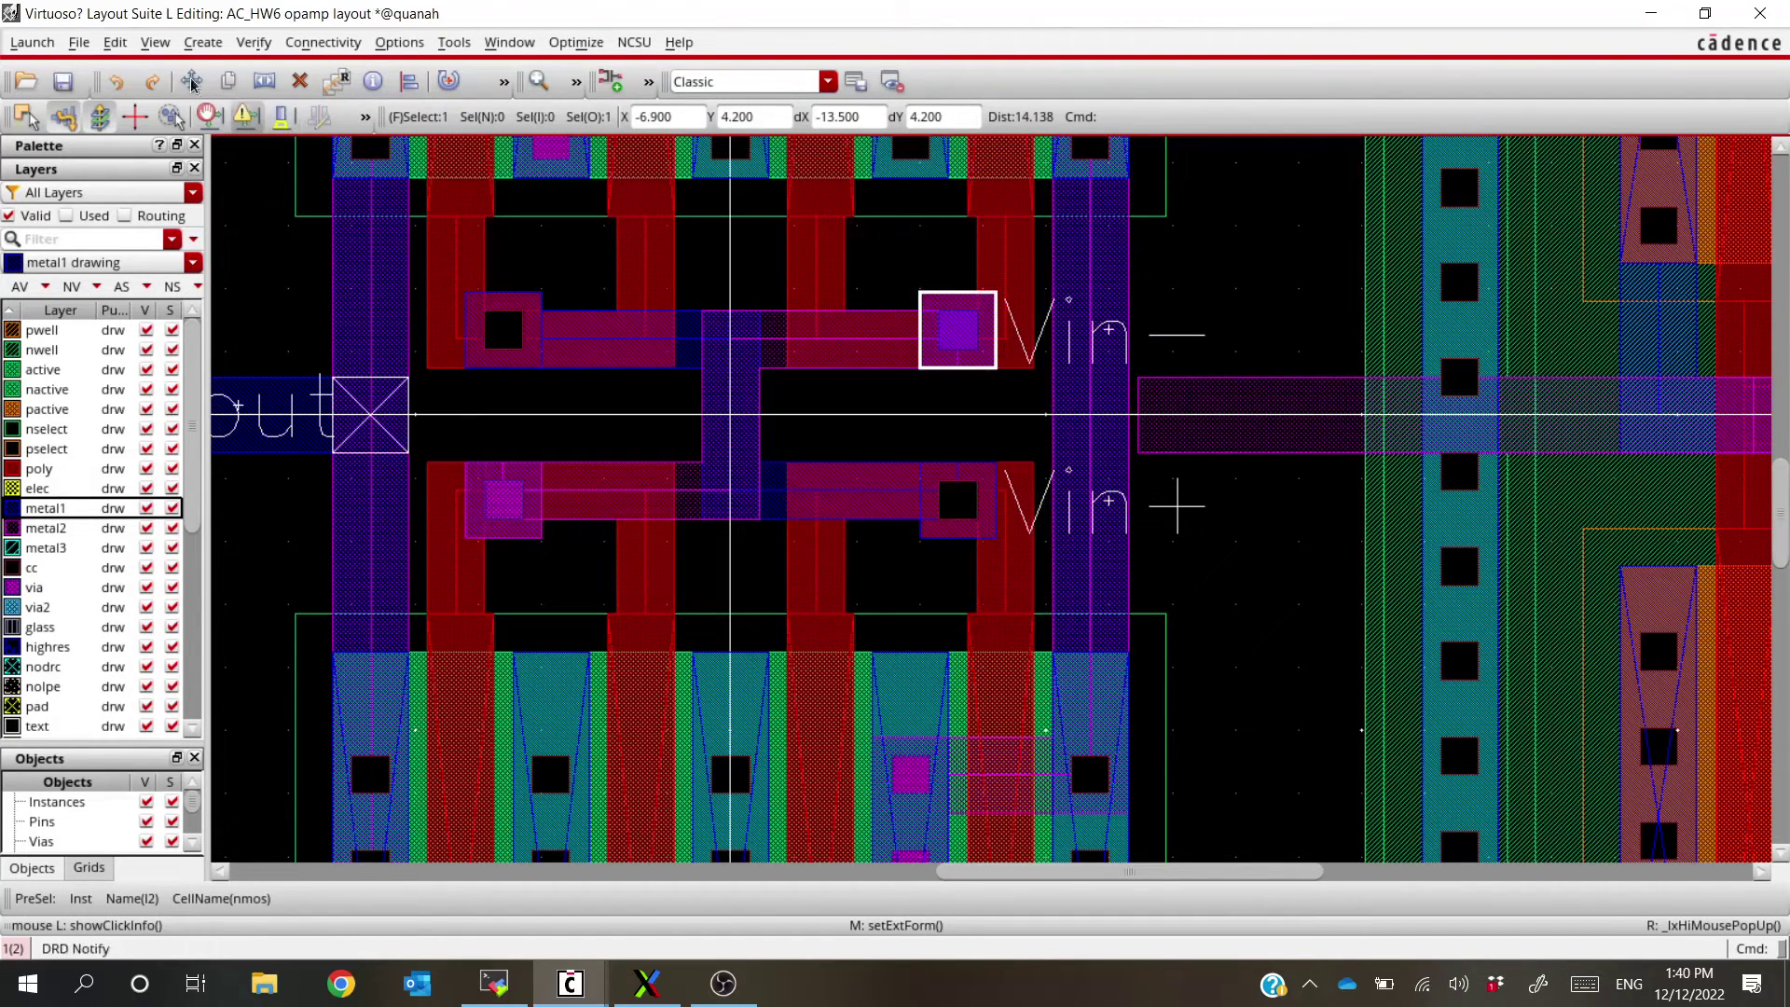
Close the old si.out report and bring up the Diva LVS form for the opamp schematic and extracted views
click(252, 43)
click(274, 181)
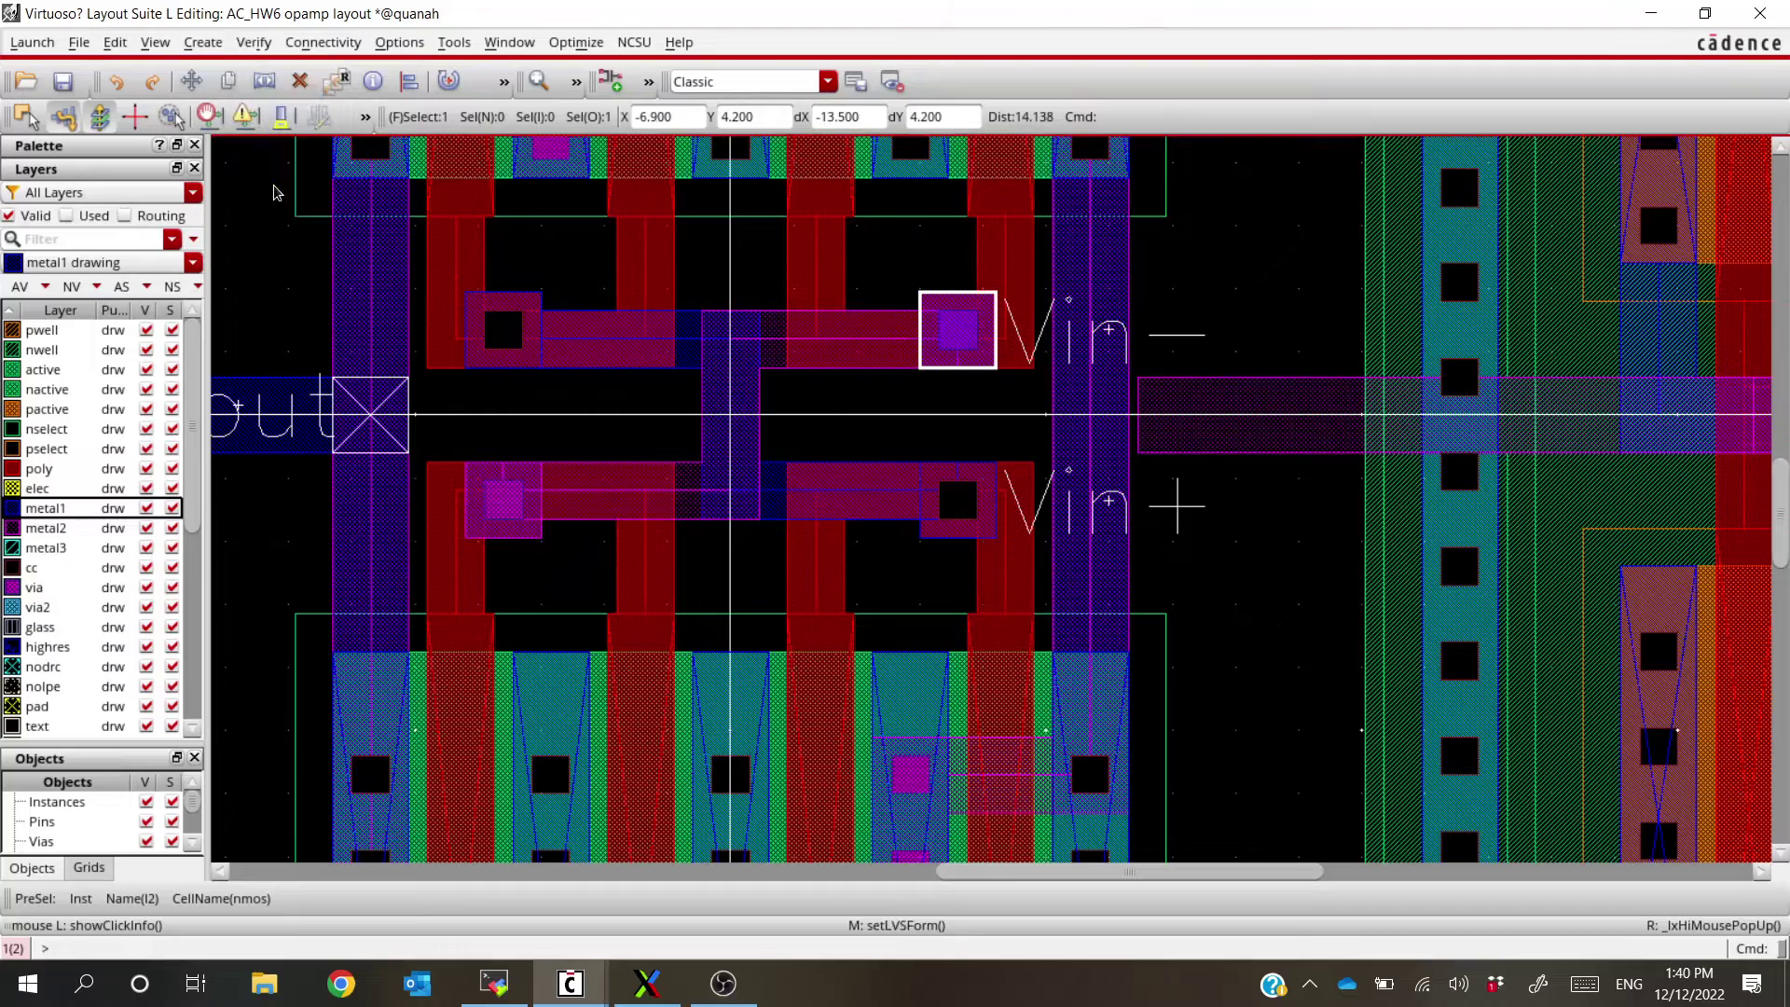
key(alt+Tab)
key(alt+Tab)
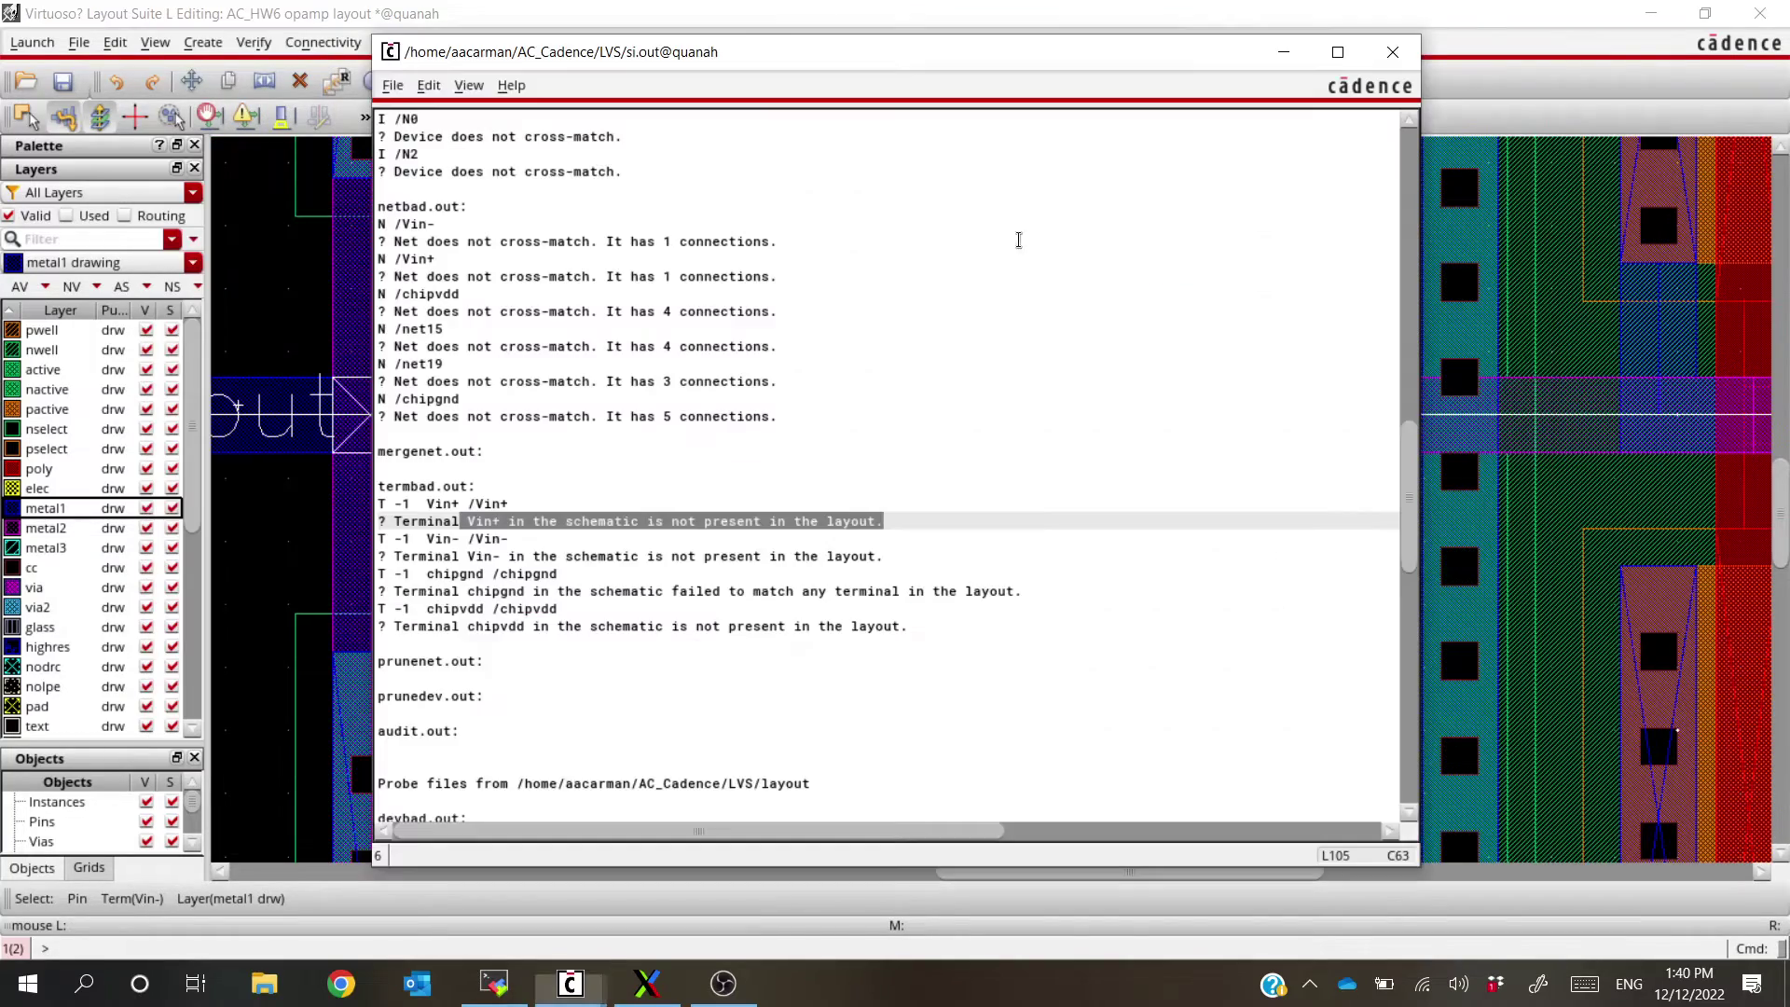
key(alt+F4)
key(alt+Tab)
key(alt+Tab)
key(alt+Tab)
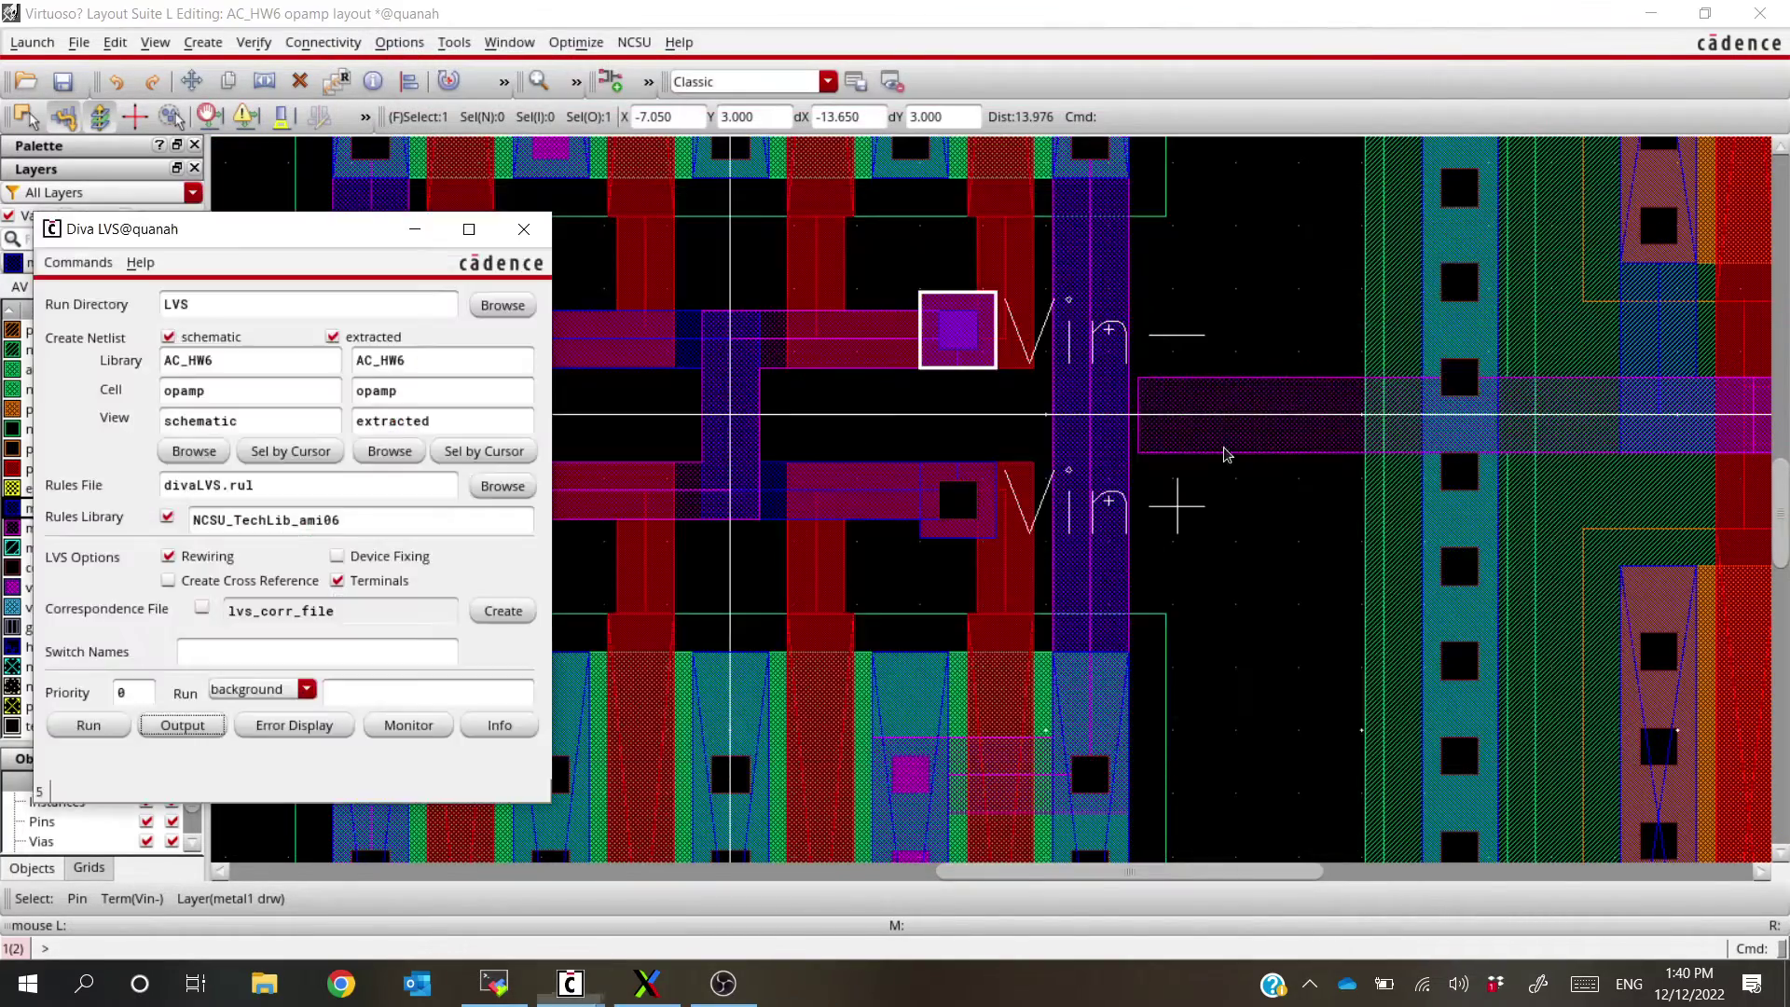
Run LVS on the opamp schematic and extracted views, saving the modified layout first, and bring up the output report
click(90, 726)
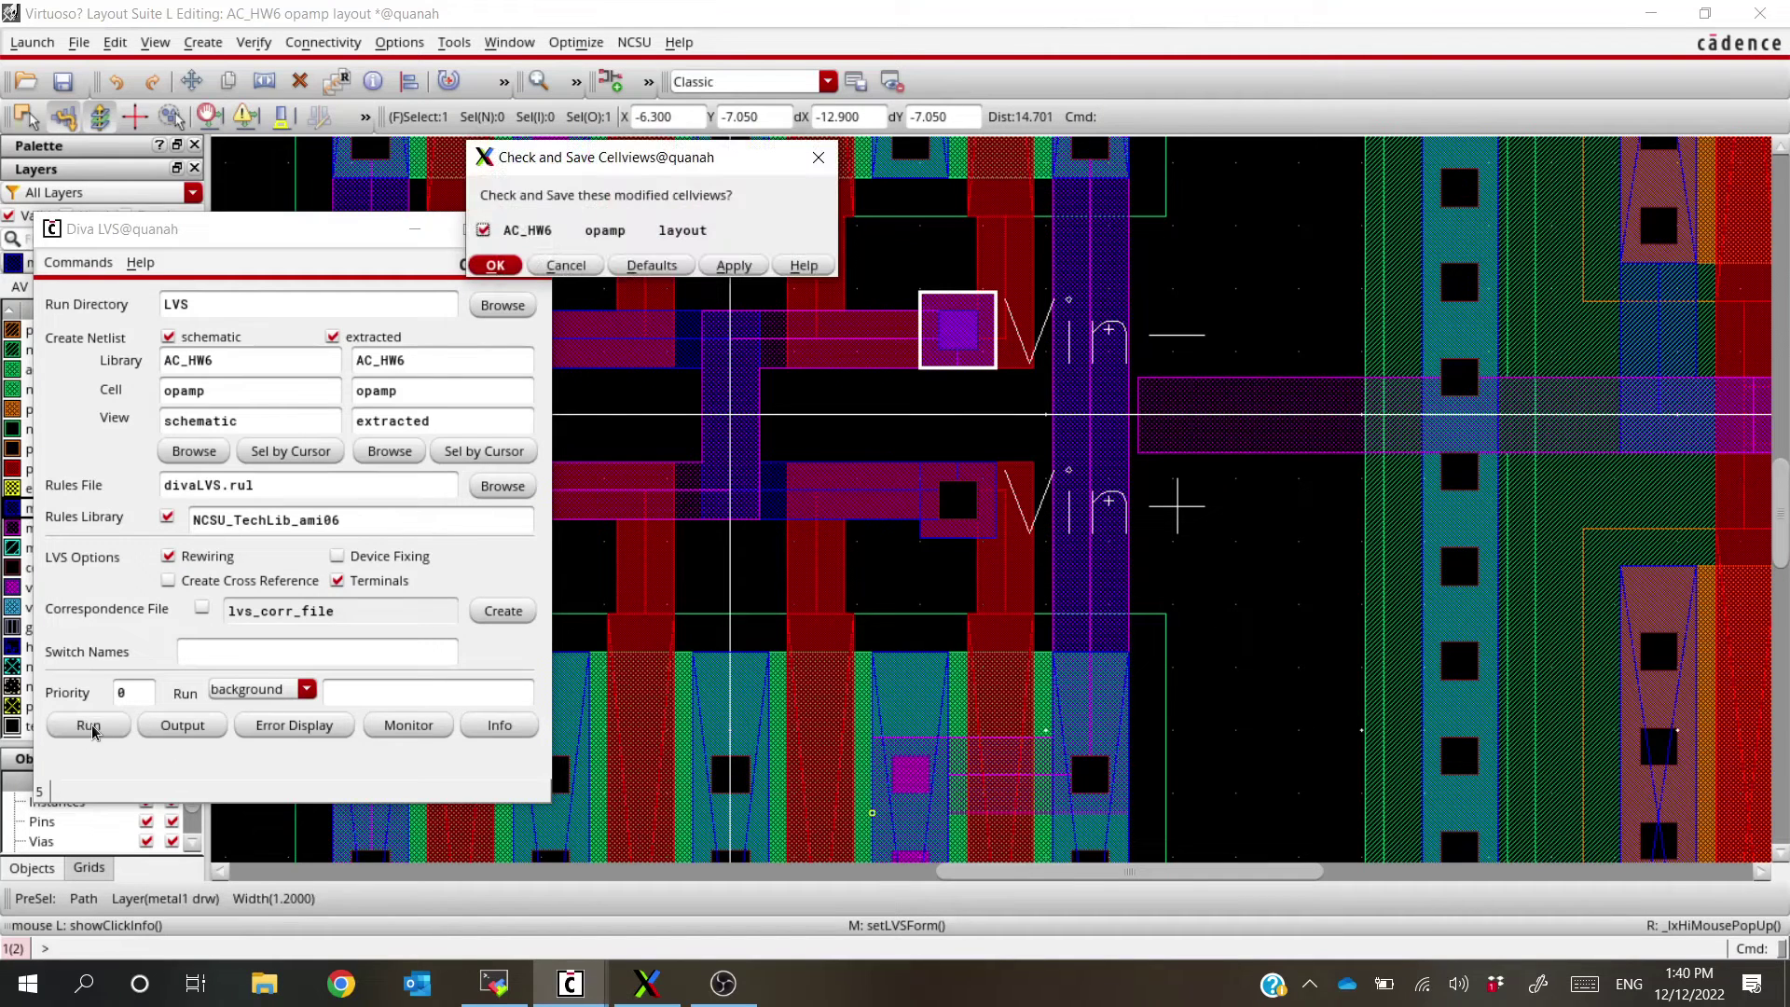
key(Return)
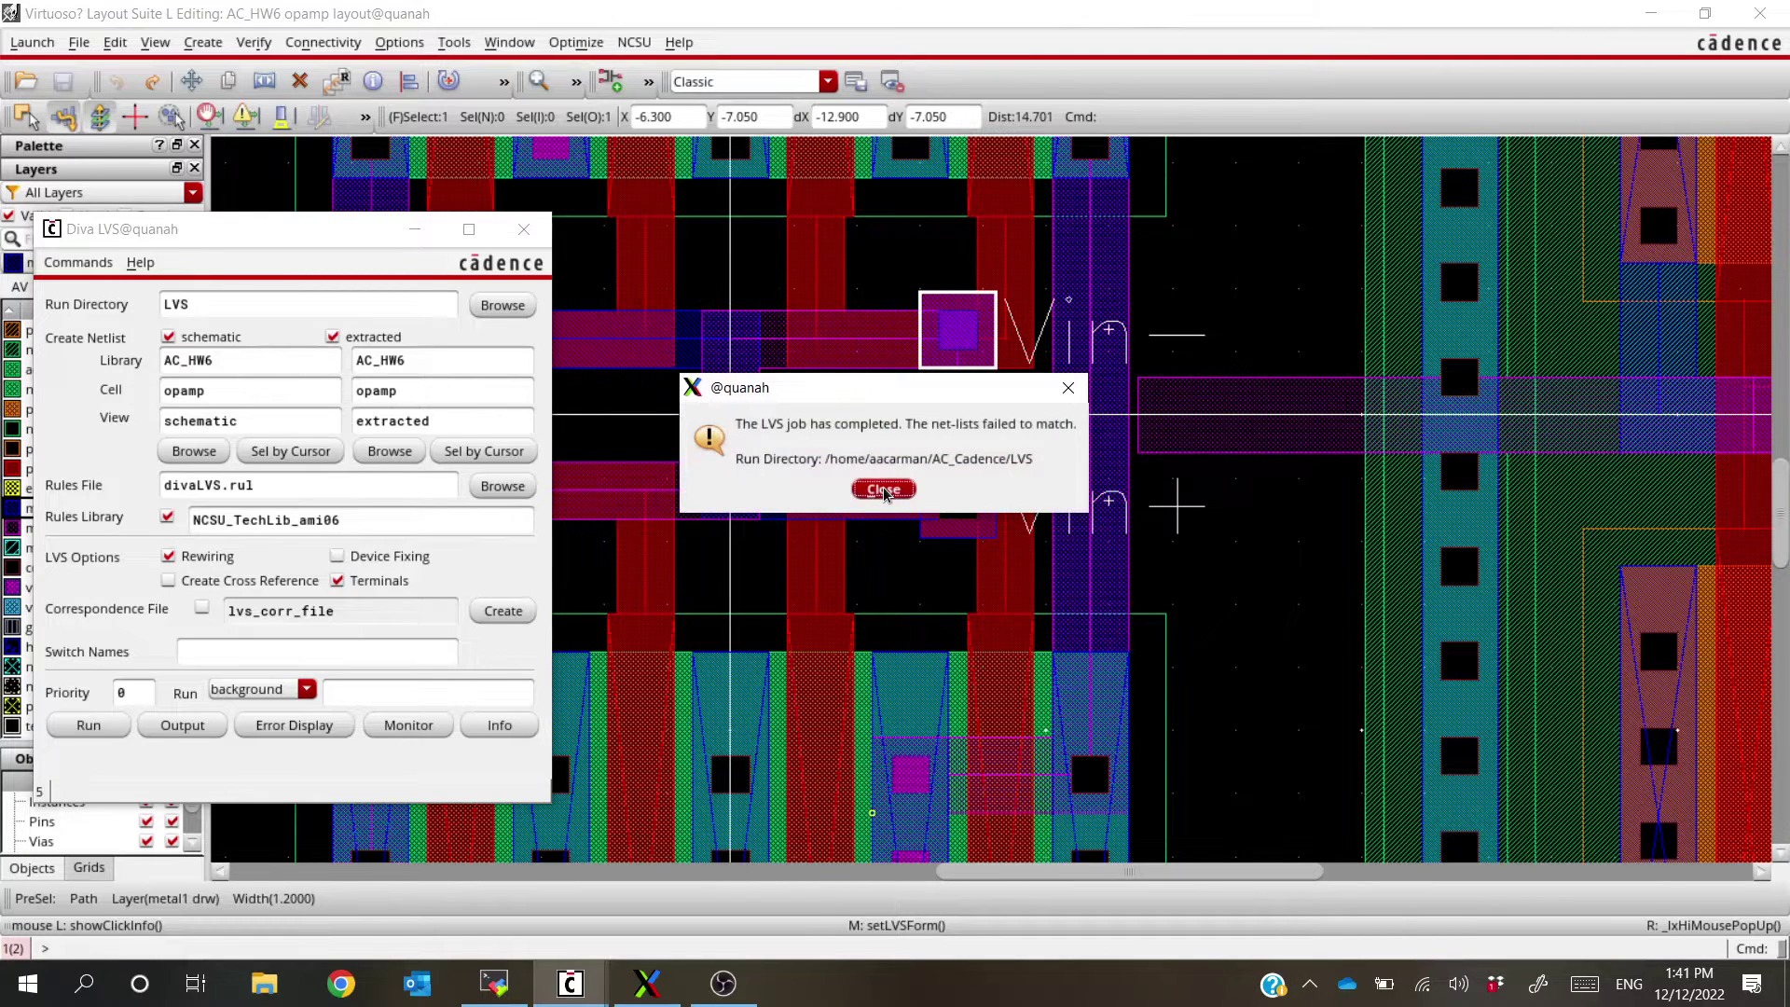
click(884, 491)
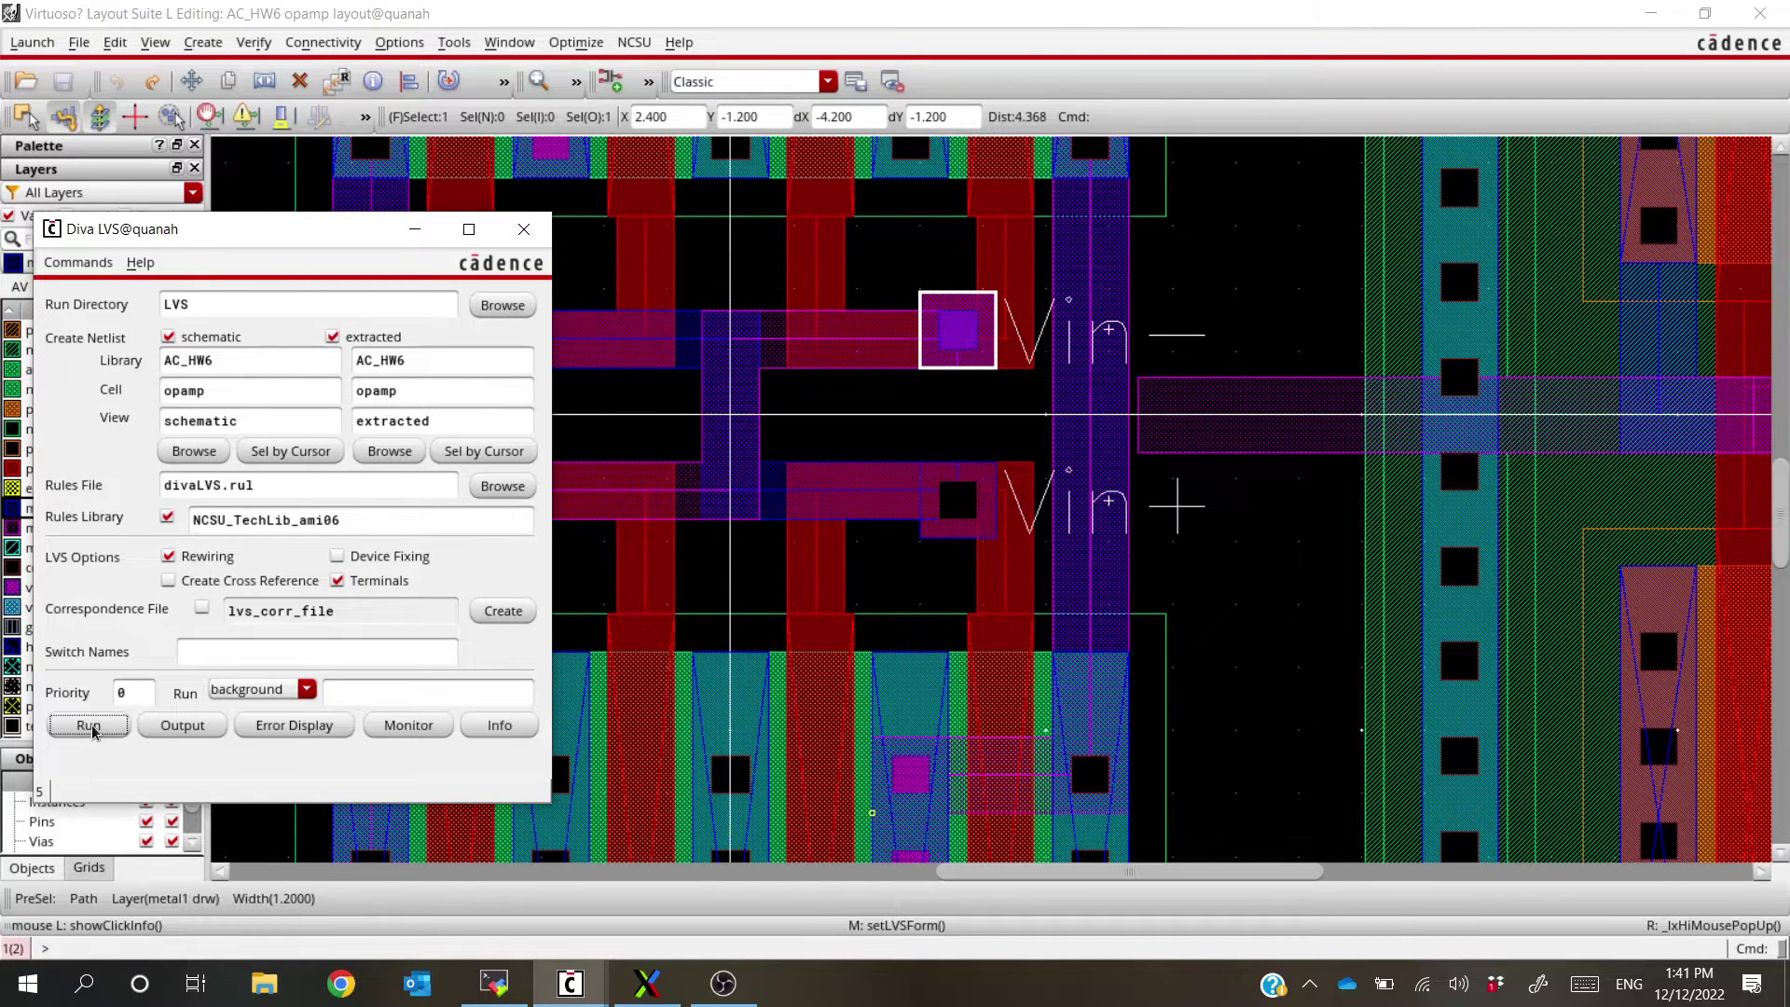
click(181, 725)
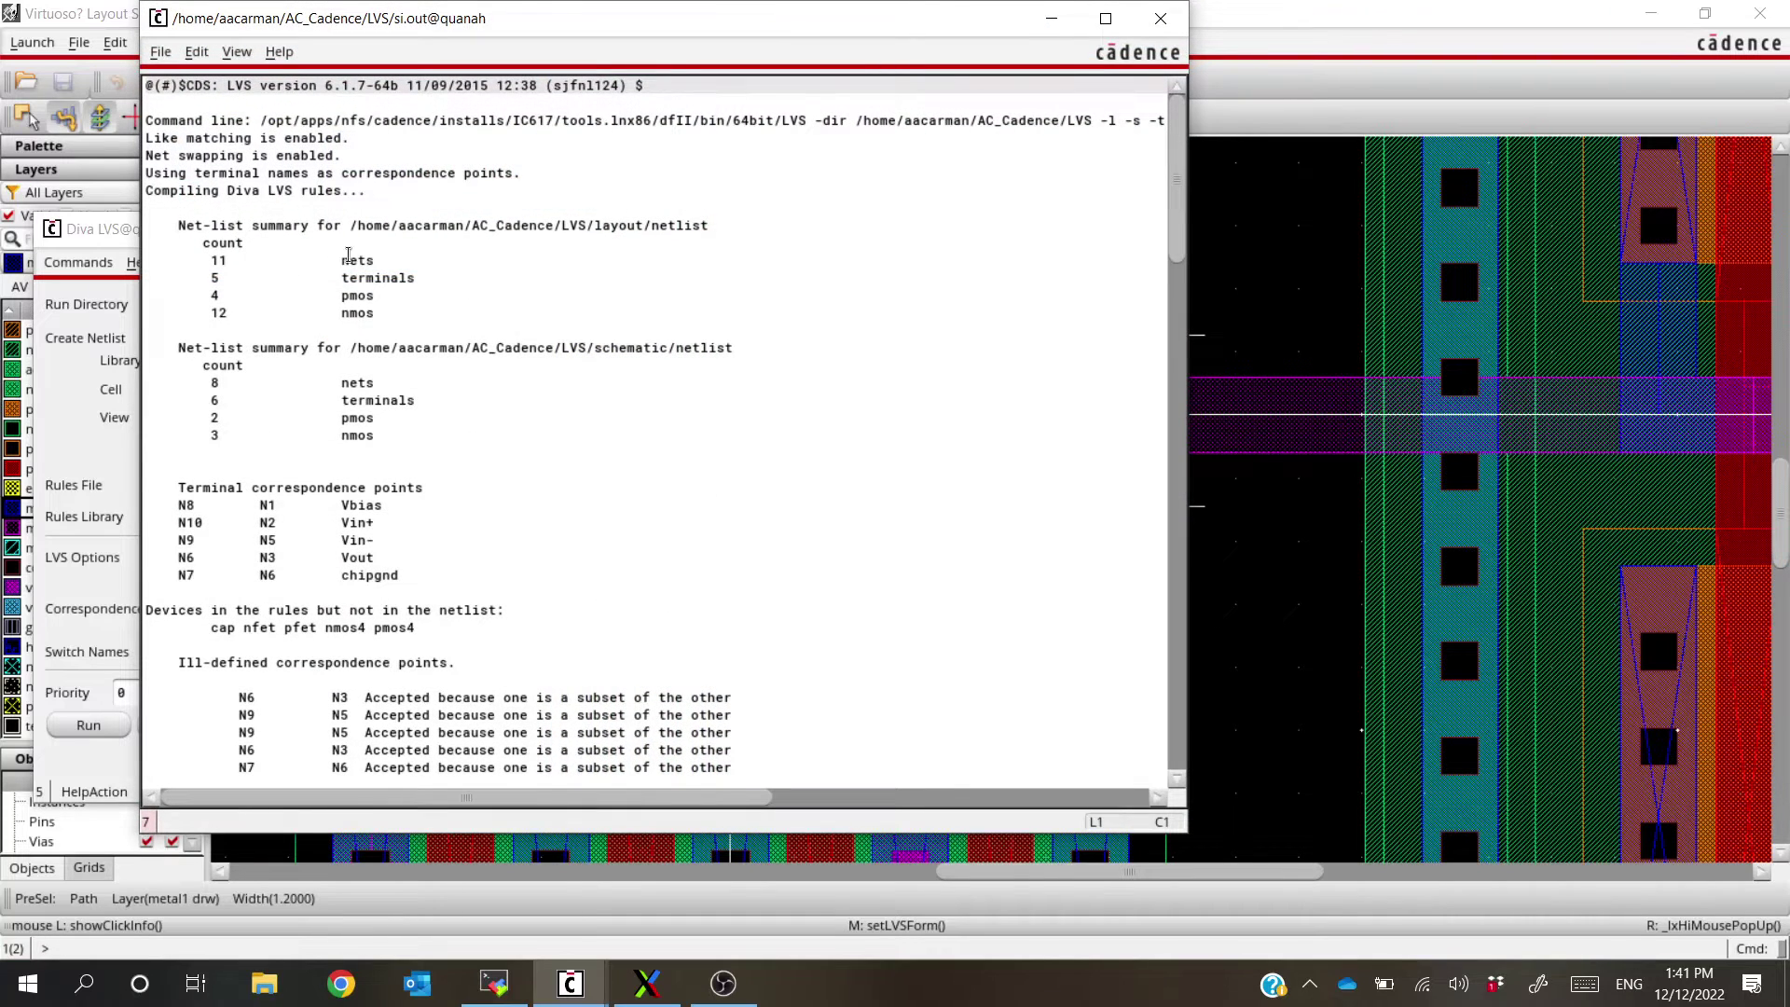
Compare the net-list summaries and the unmatched instances, nets and terminals of layout and schematic in the si.out report
drag(353, 256, 406, 435)
click(406, 435)
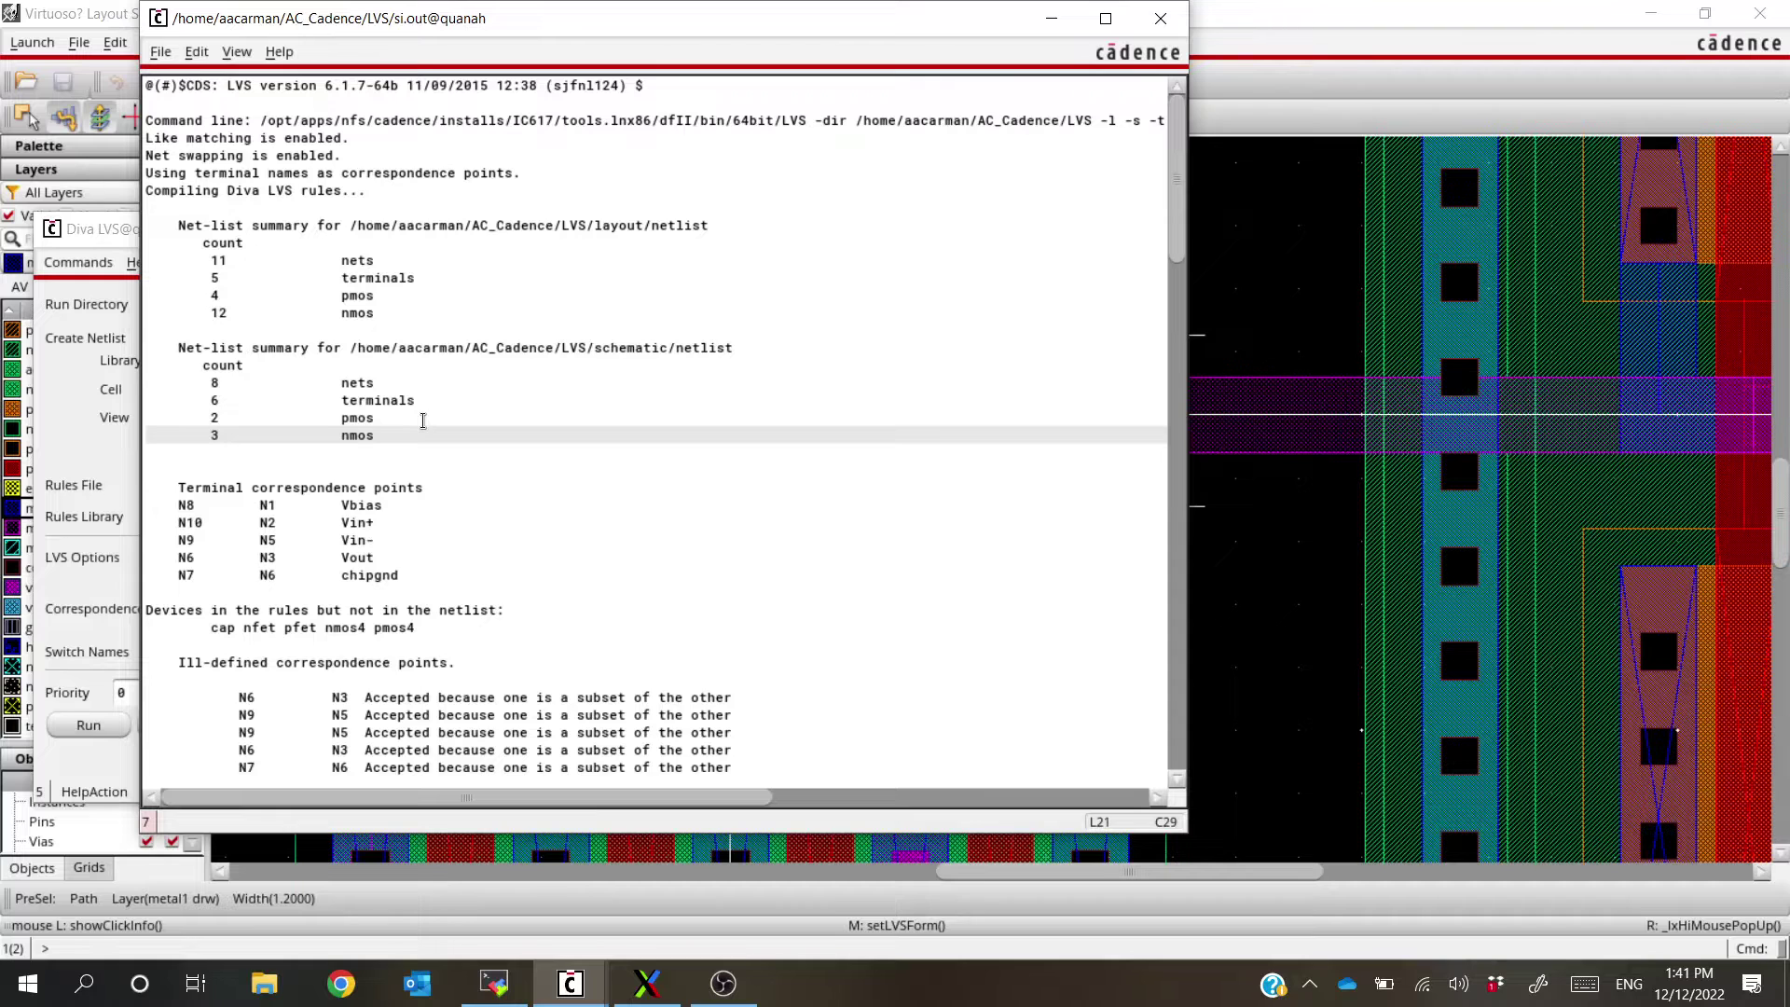
scroll(411, 421, down, 15)
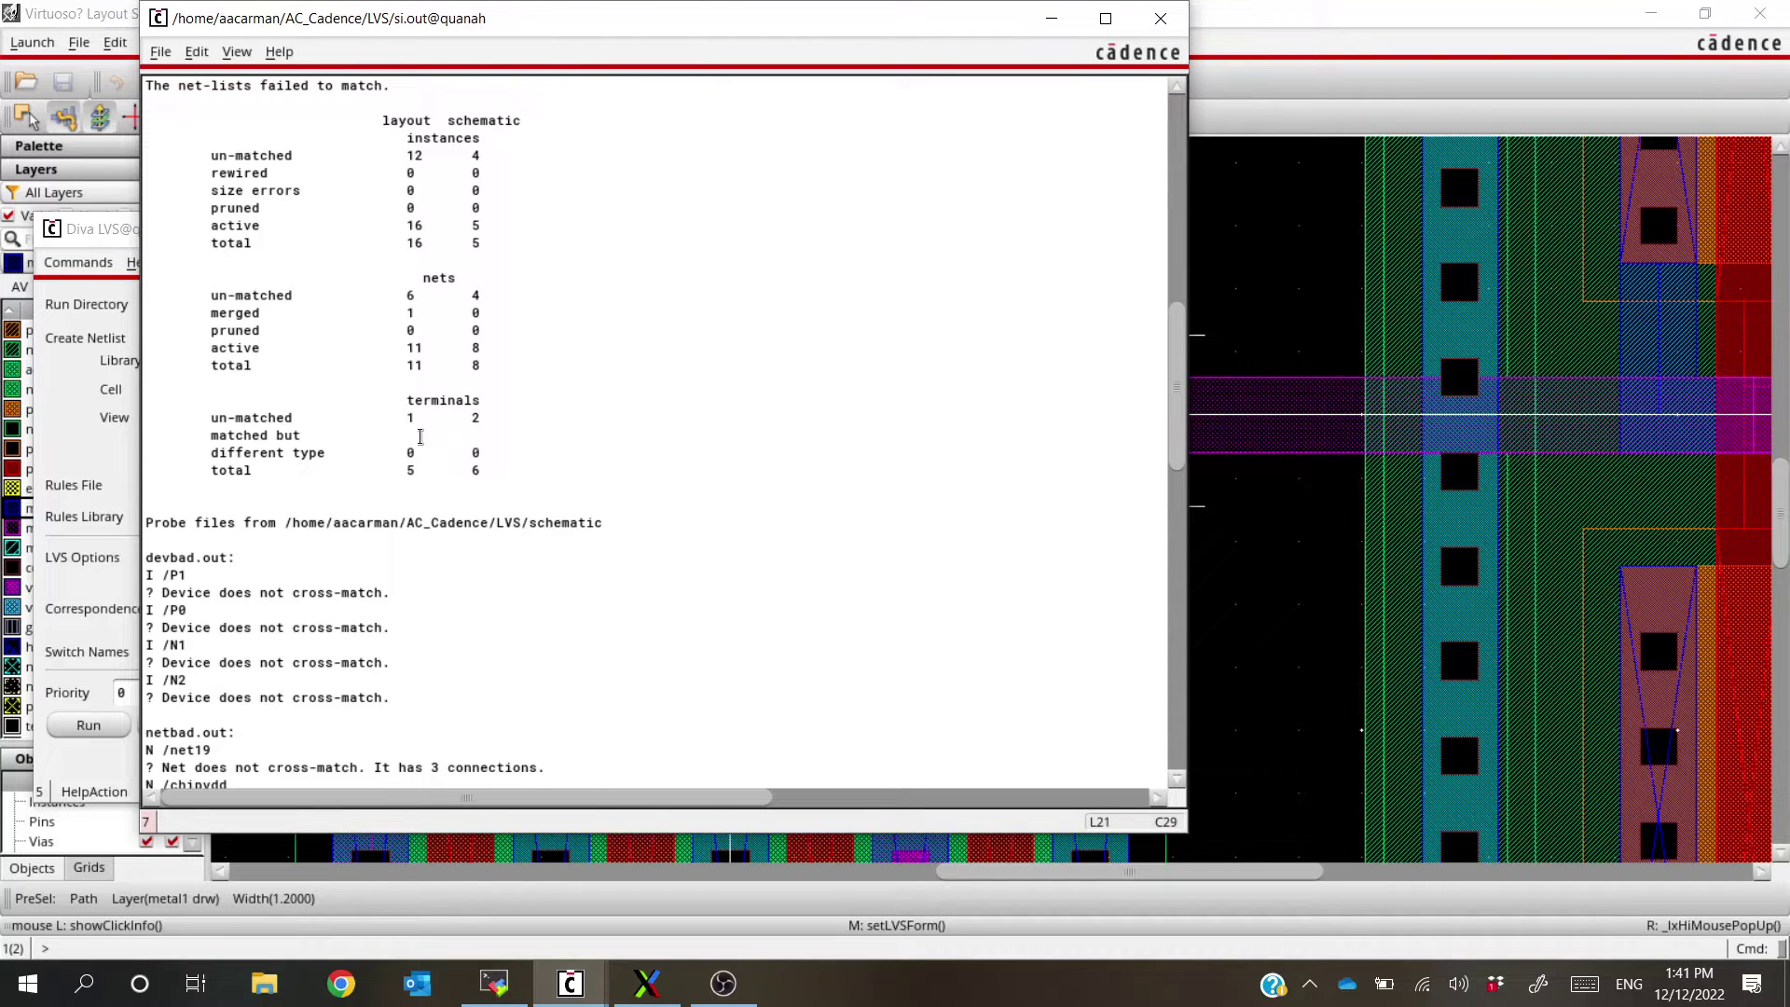
click(484, 417)
scroll(484, 417, down, 5)
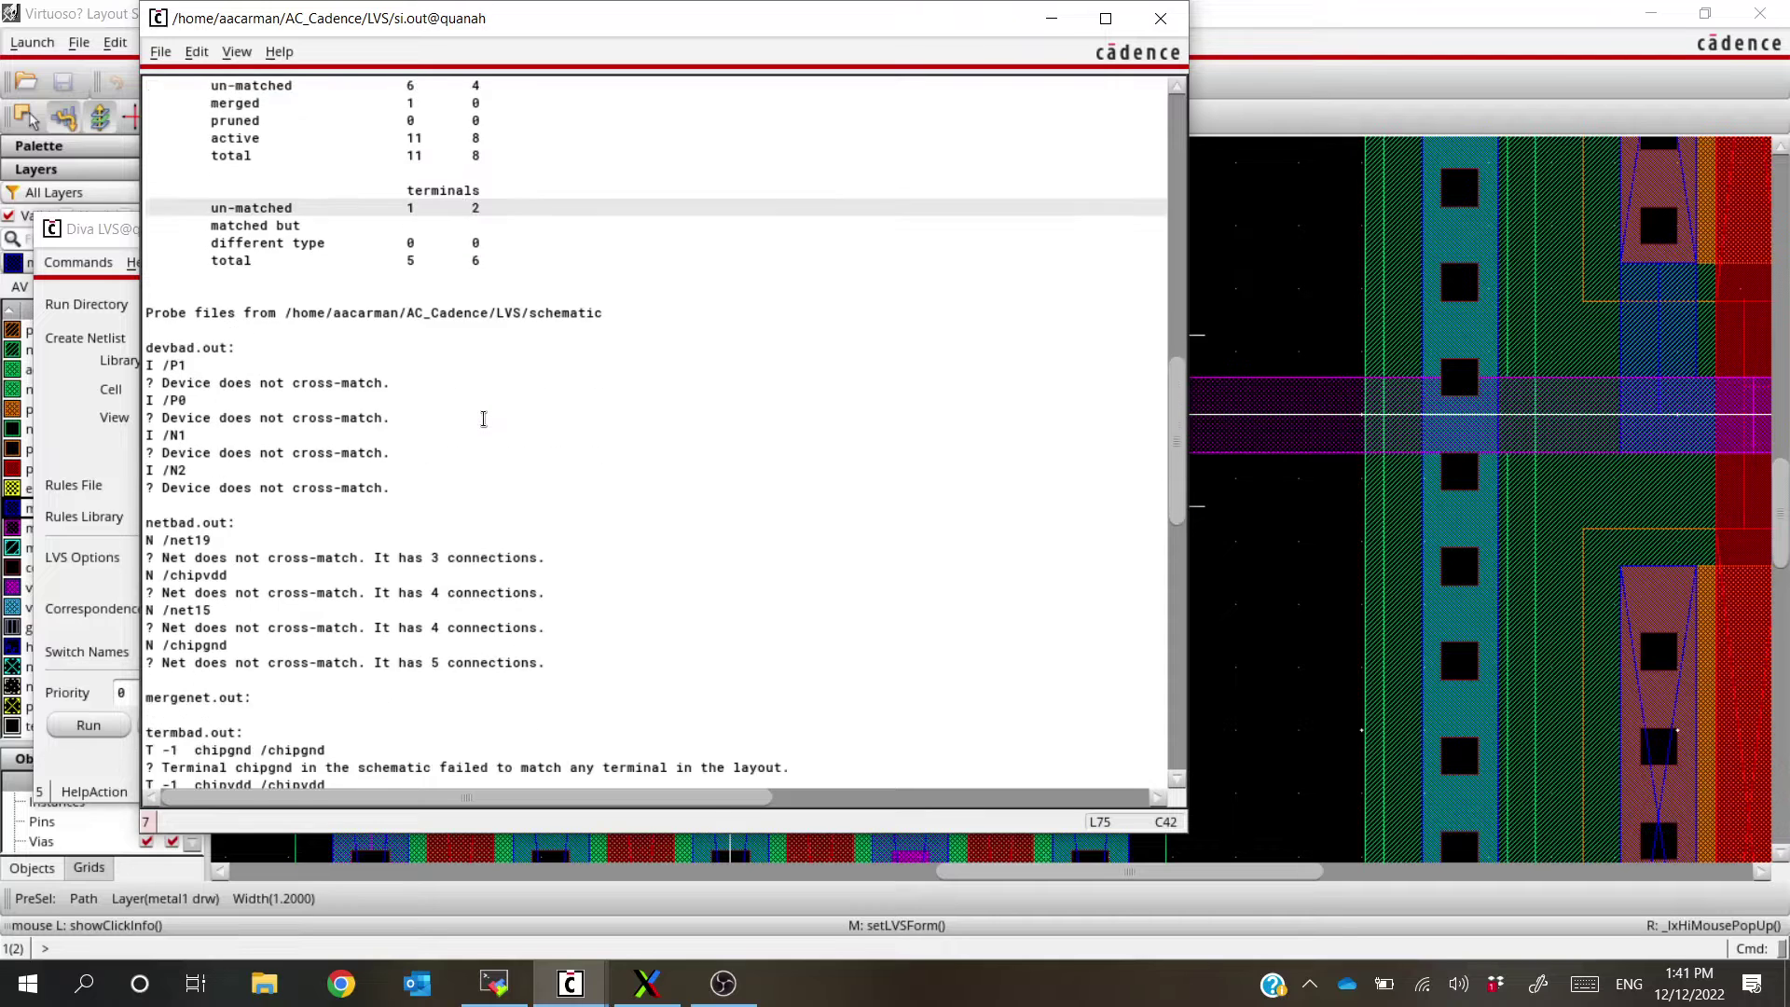
Review the termbad.out entries of both the schematic and the layout probe files, then return to the report's beginning
scroll(286, 471, down, 3)
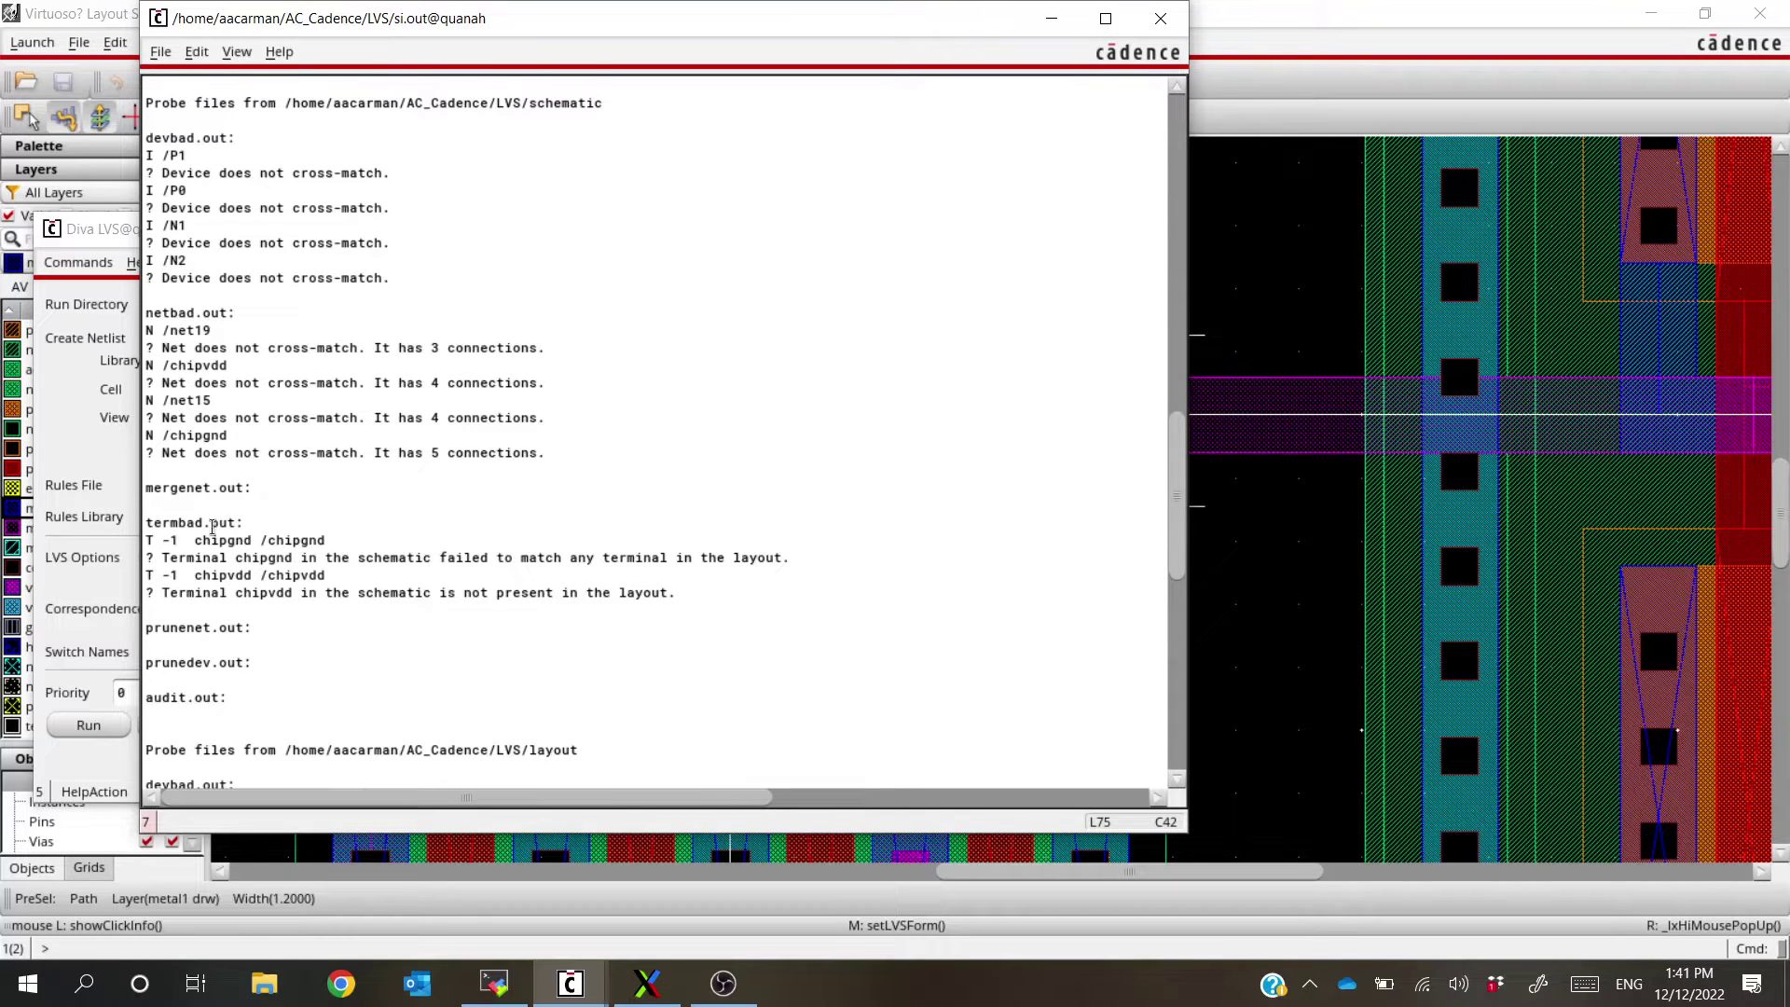
triple_click(264, 518)
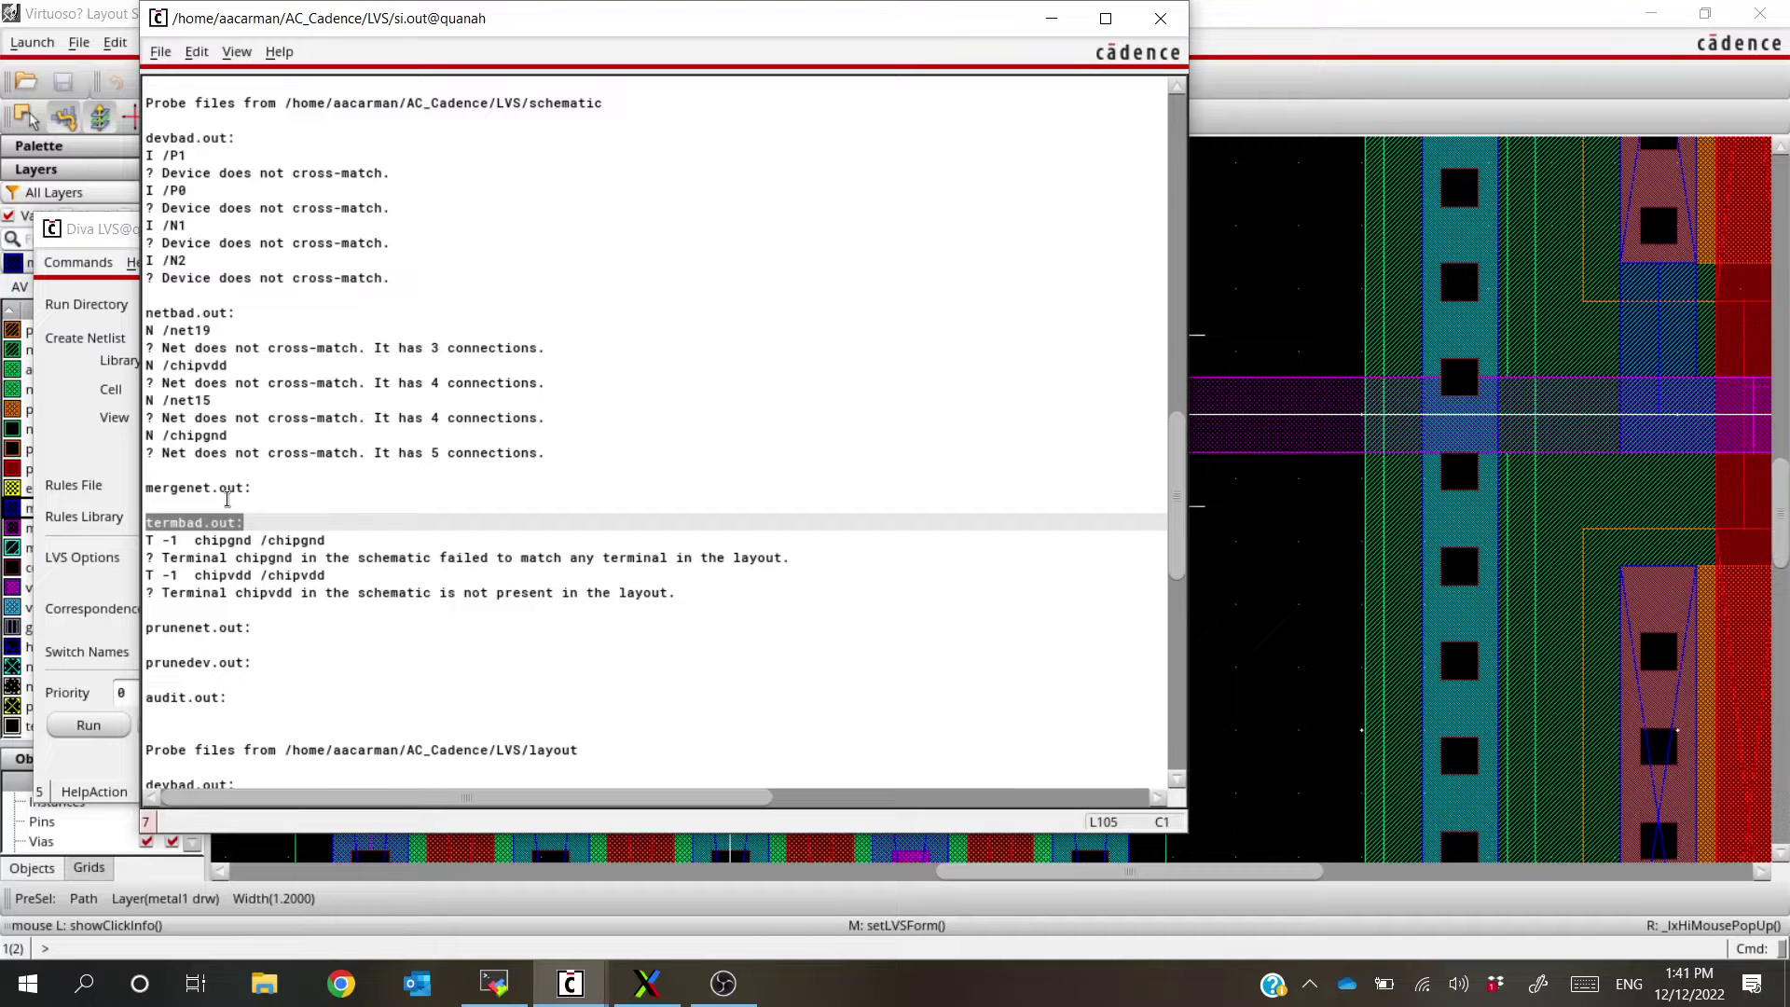
scroll(321, 578, down, 10)
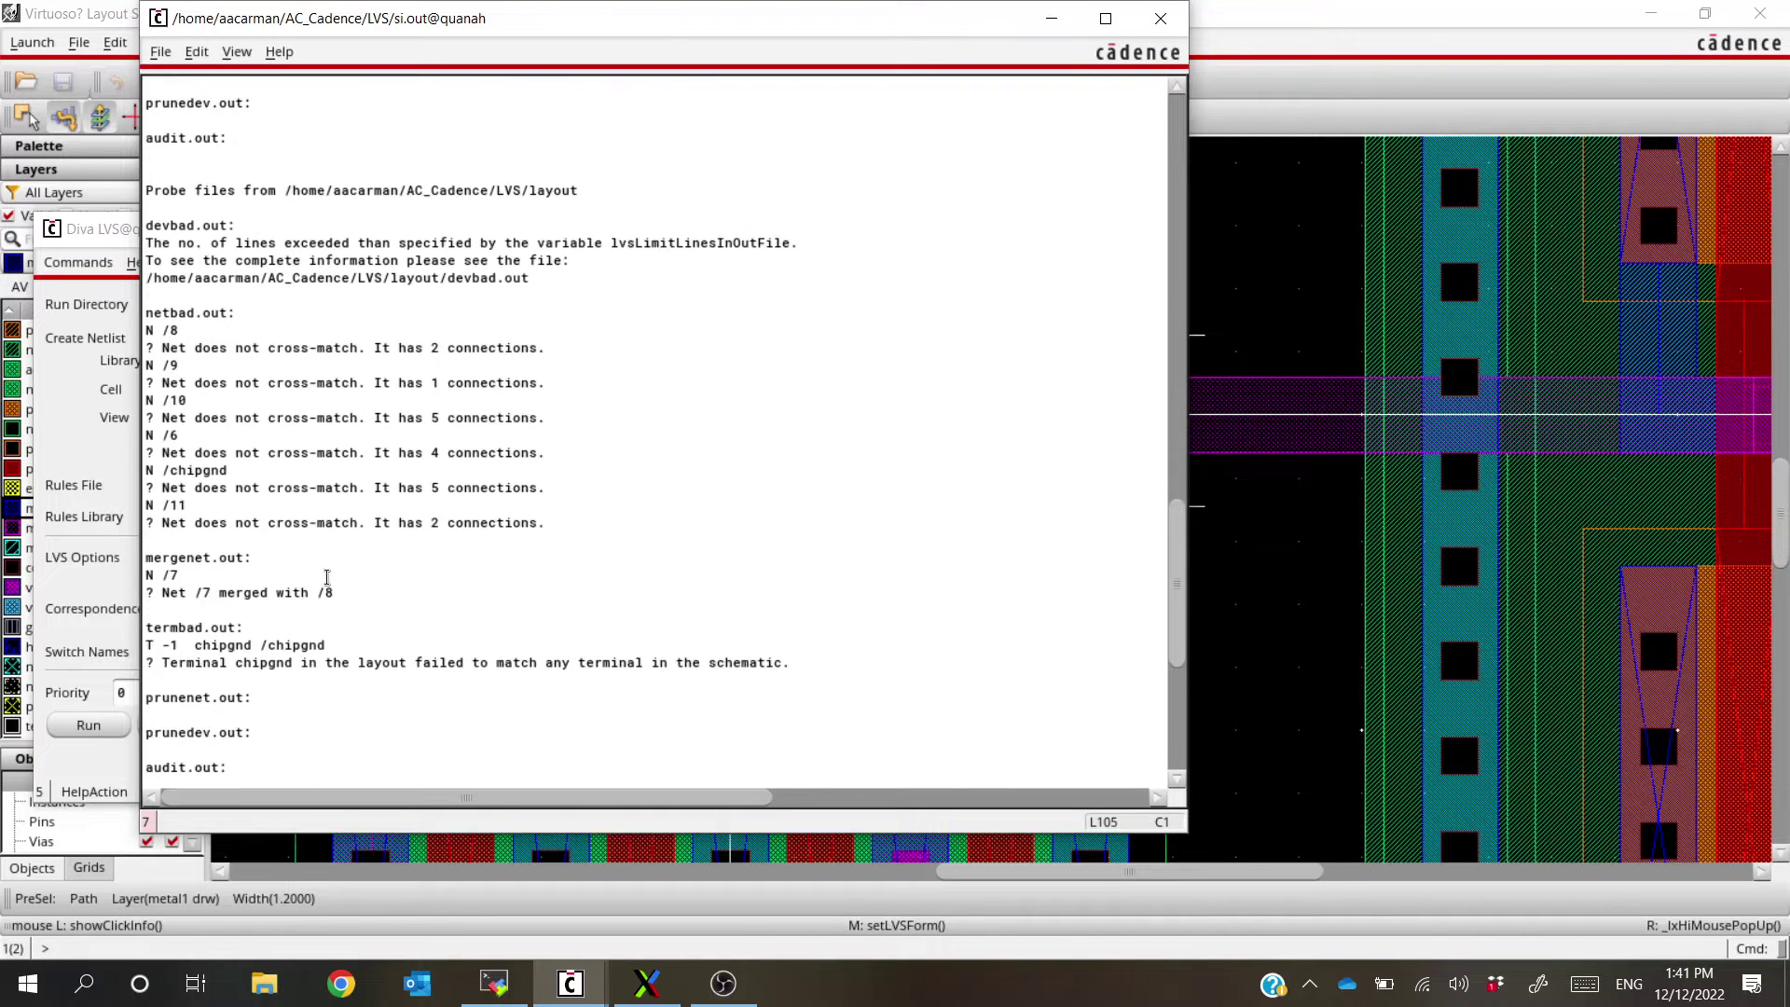
drag(183, 630, 425, 664)
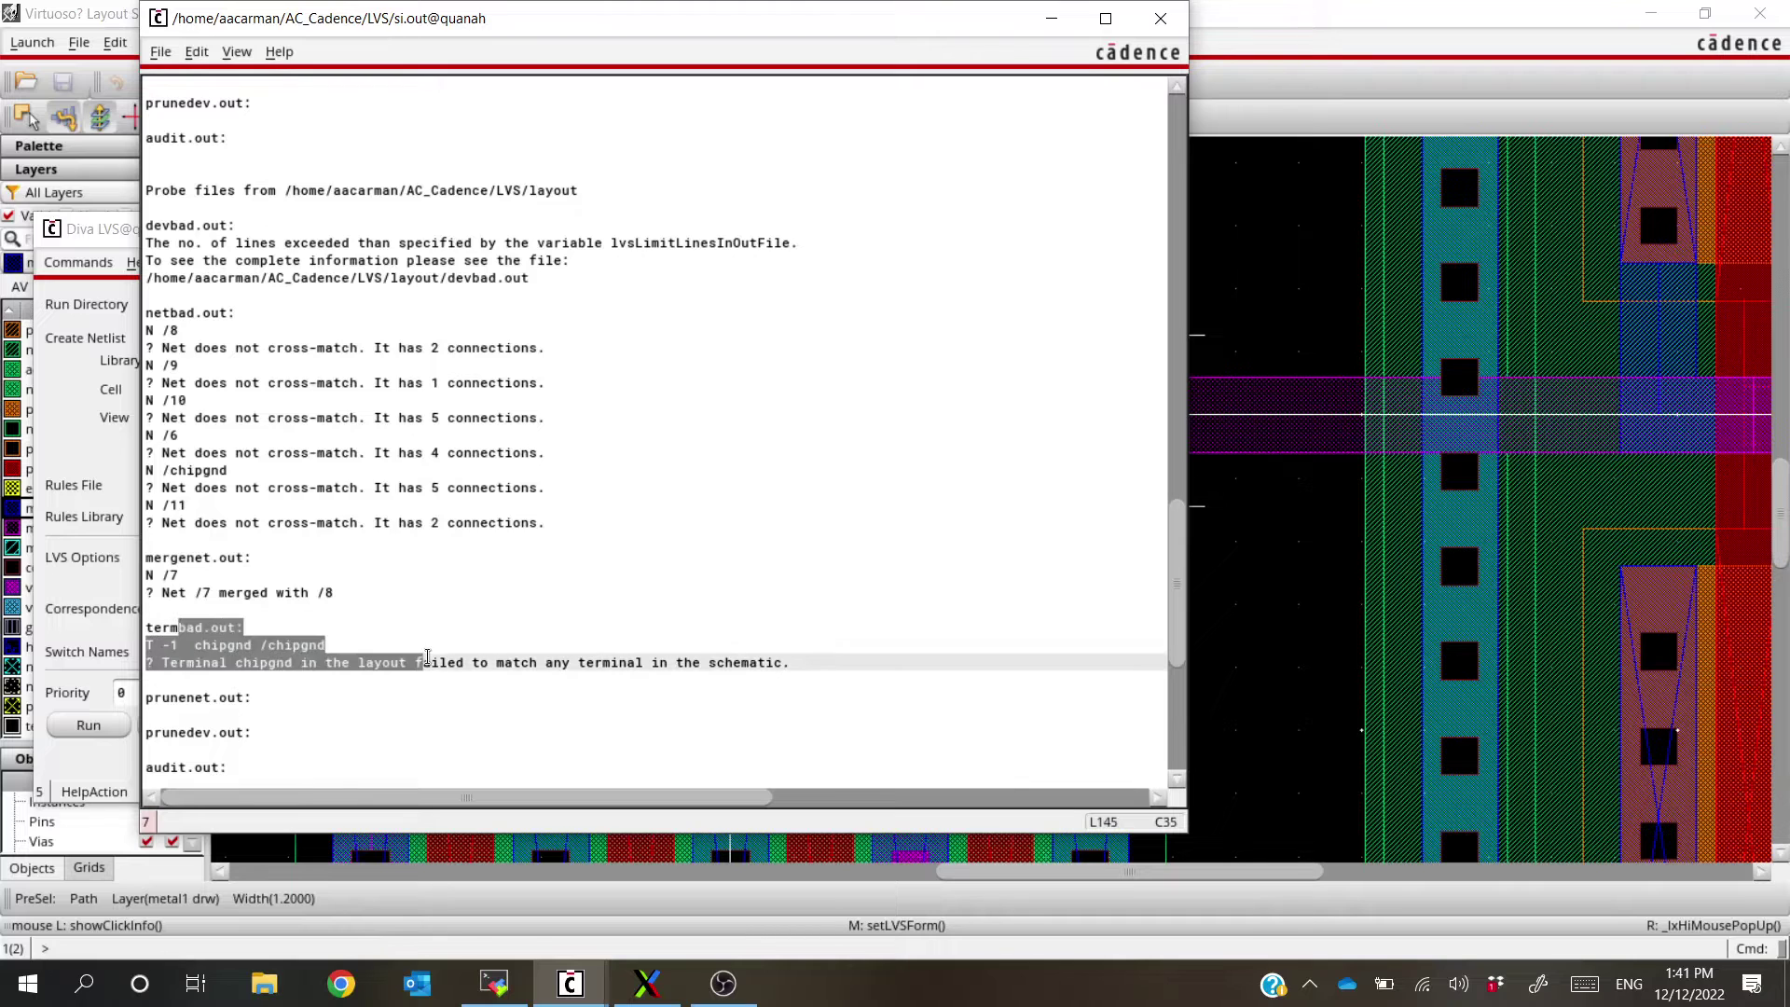
click(425, 664)
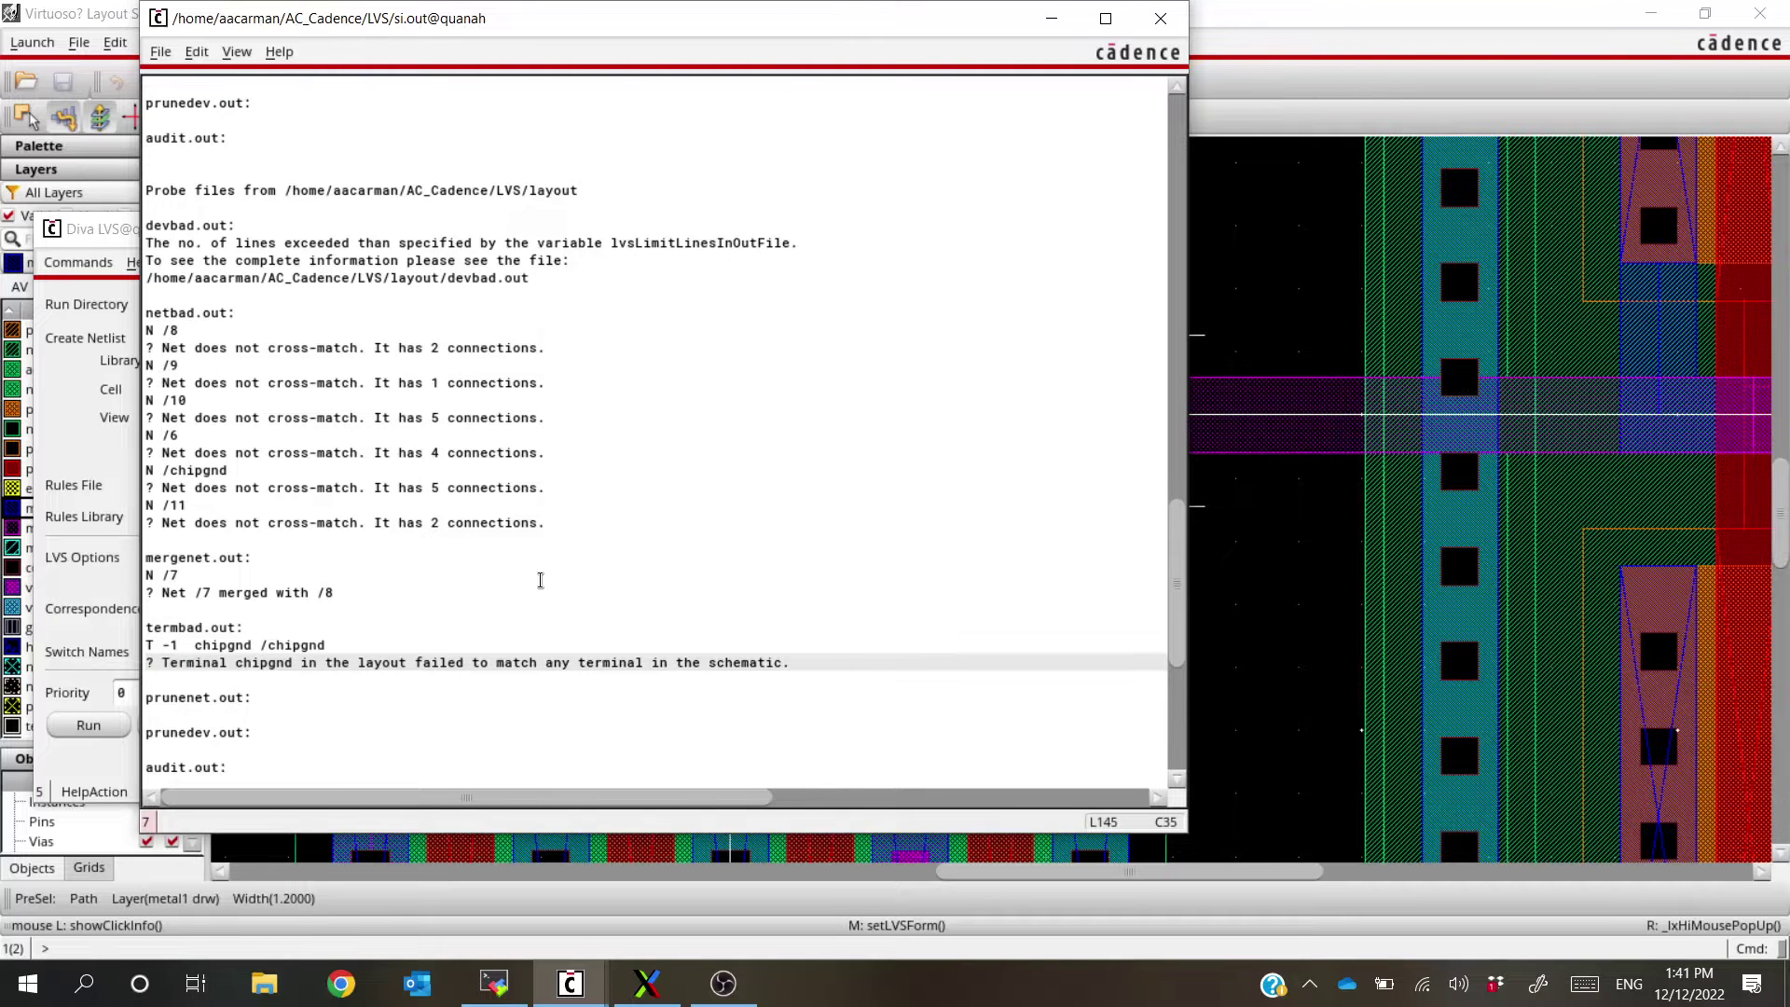
scroll(541, 580, up, 20)
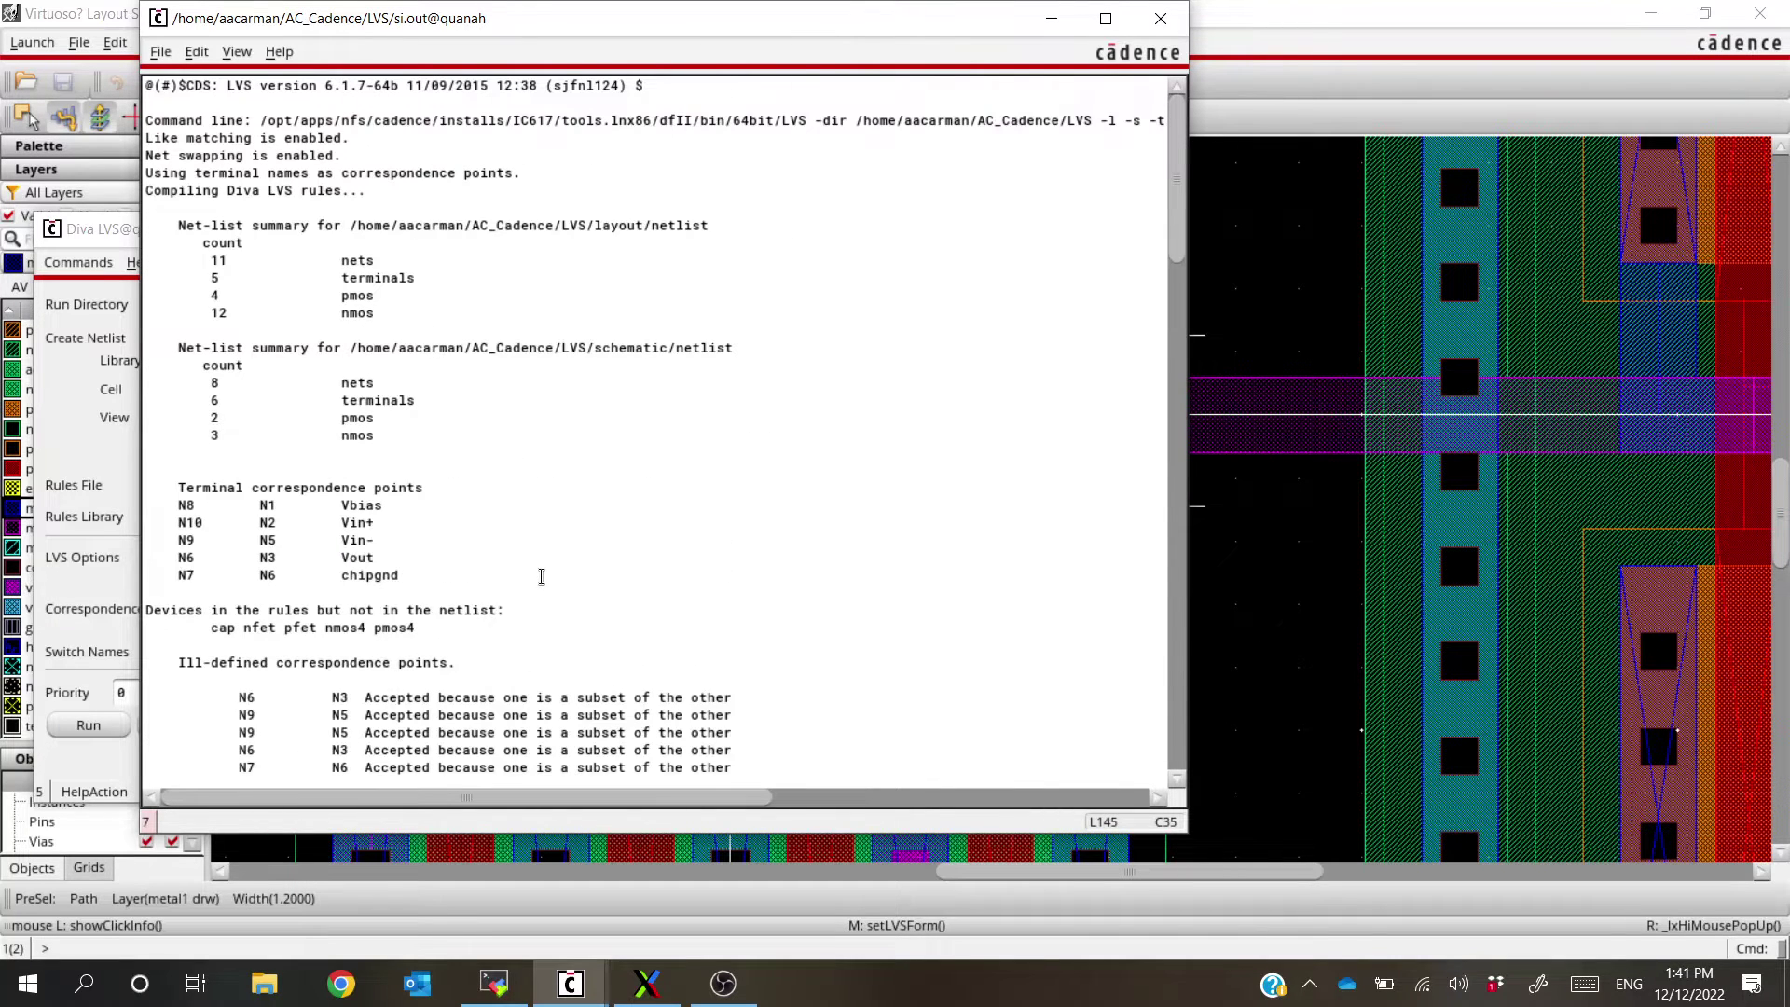
Switch to the layout, fit the whole opamp in view and deselect everything
click(1331, 39)
key(f)
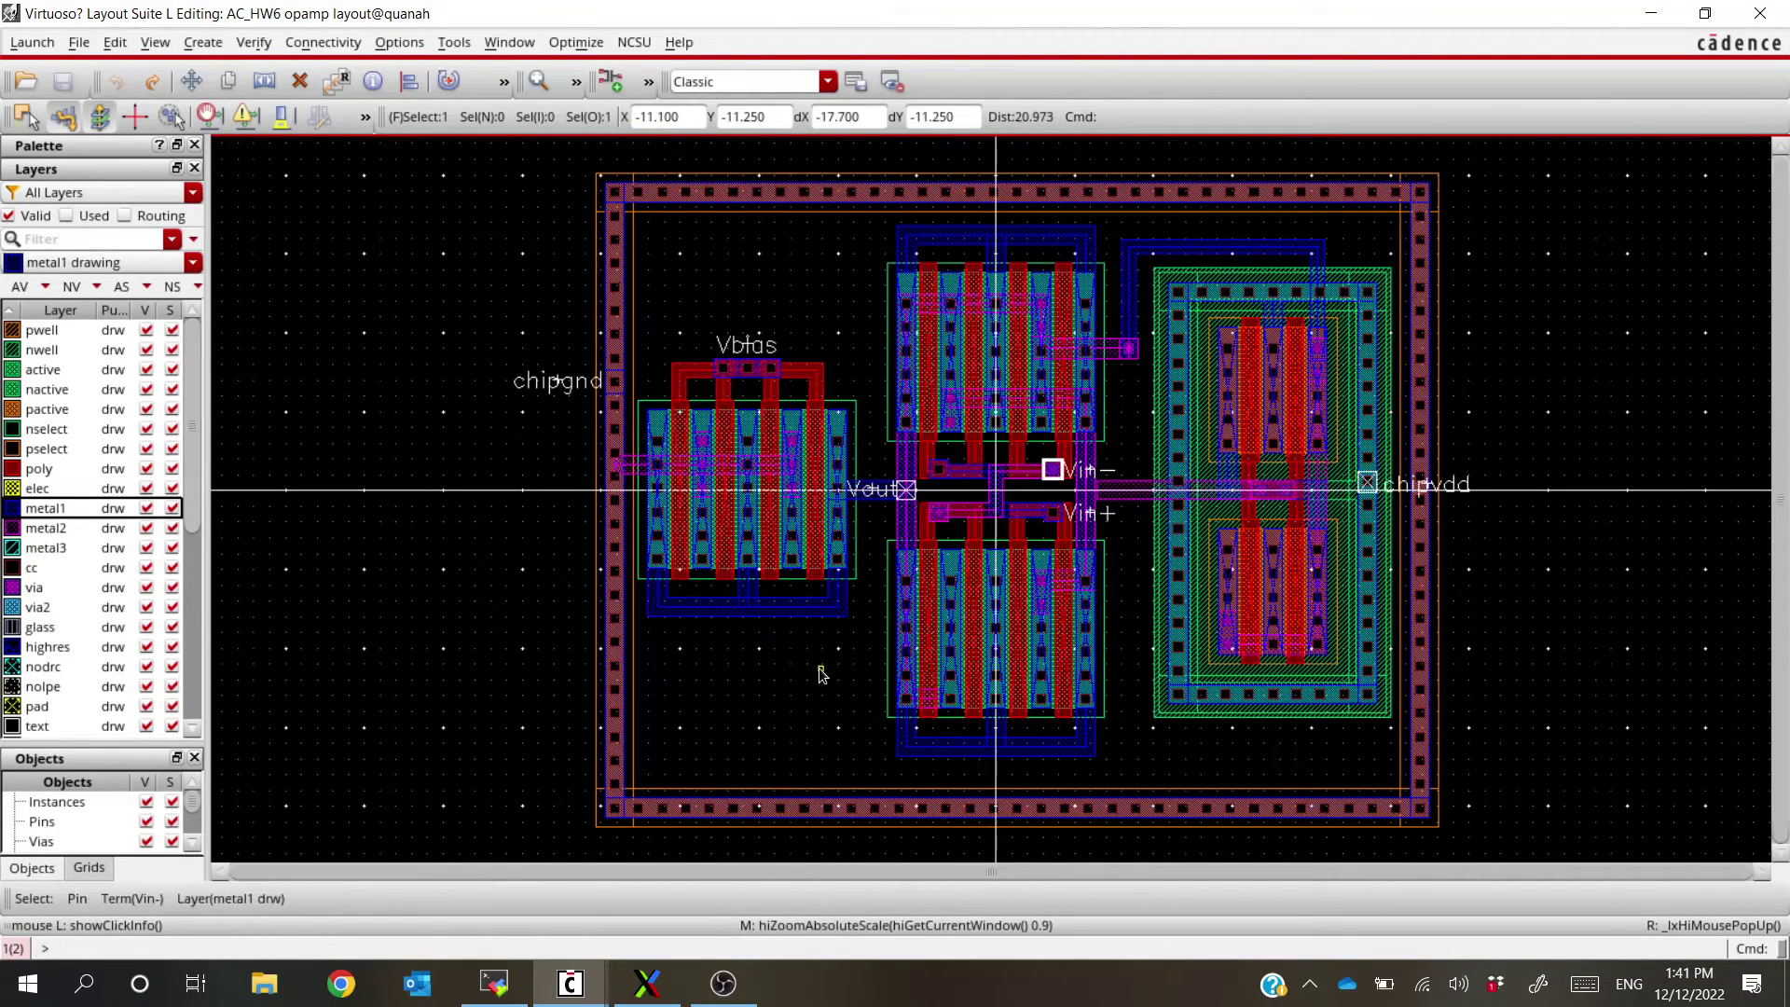
key(ctrl+d)
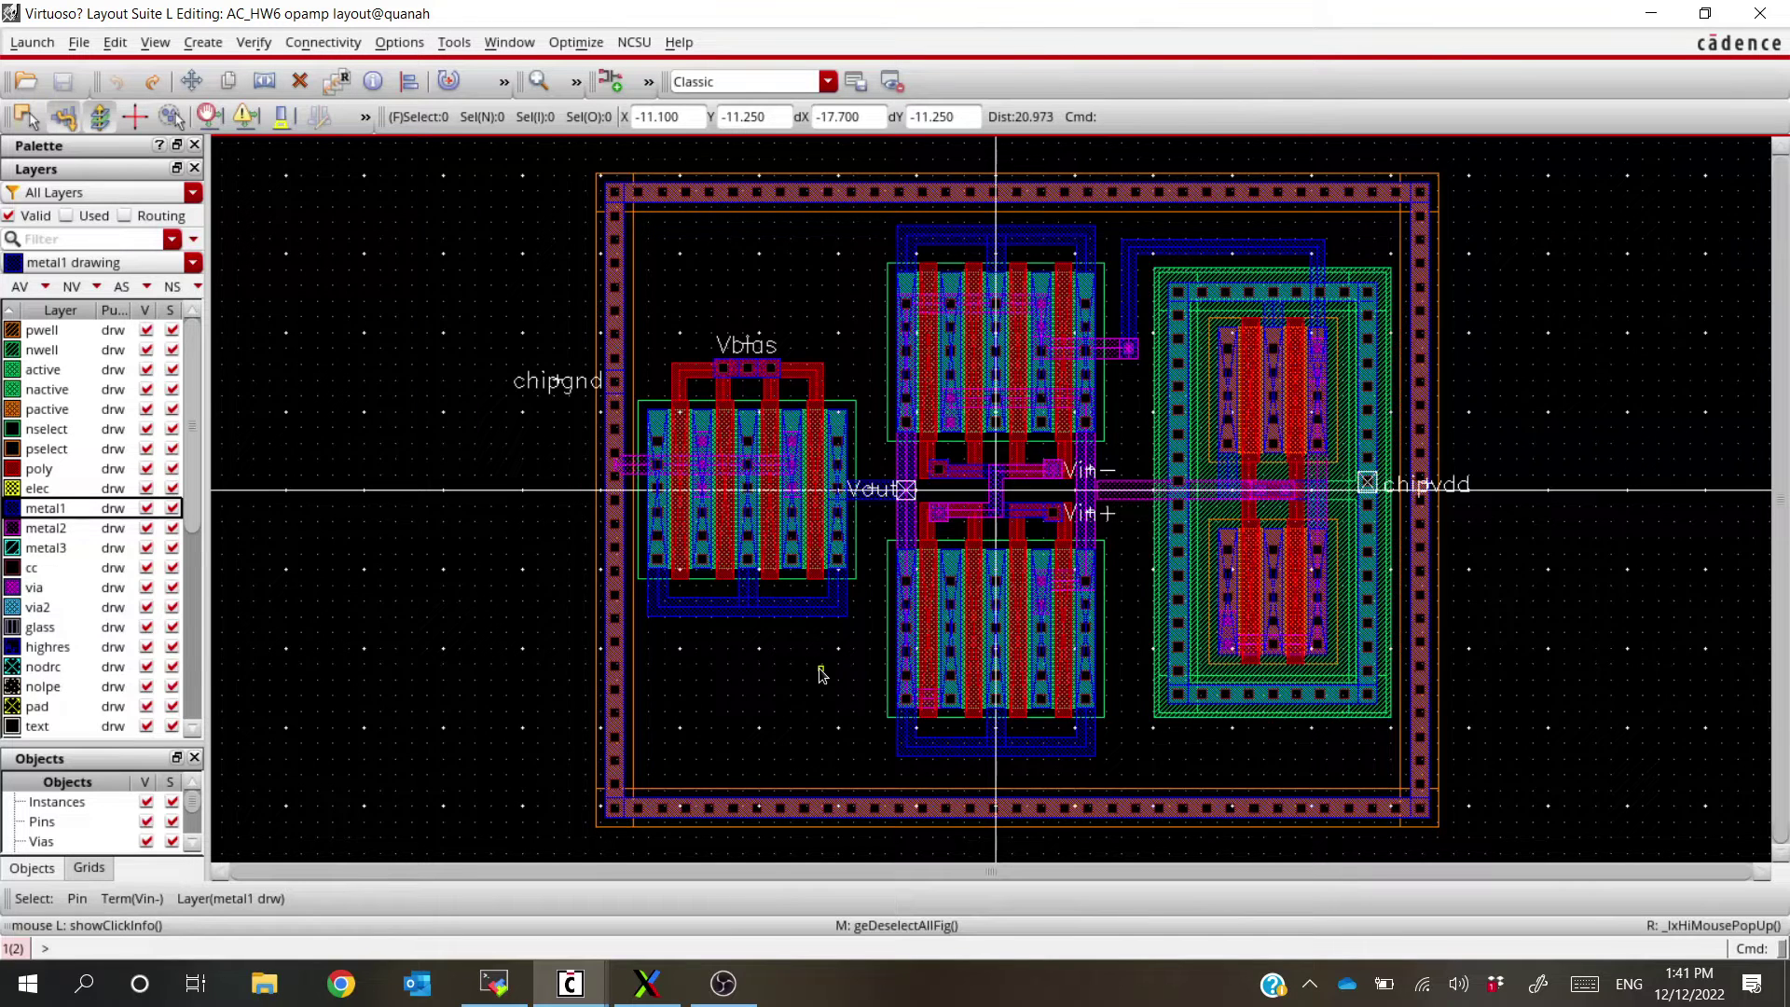
Go back to the si.out report and examine the chipgnd entry under the schematic's termbad.out
key(alt+Tab)
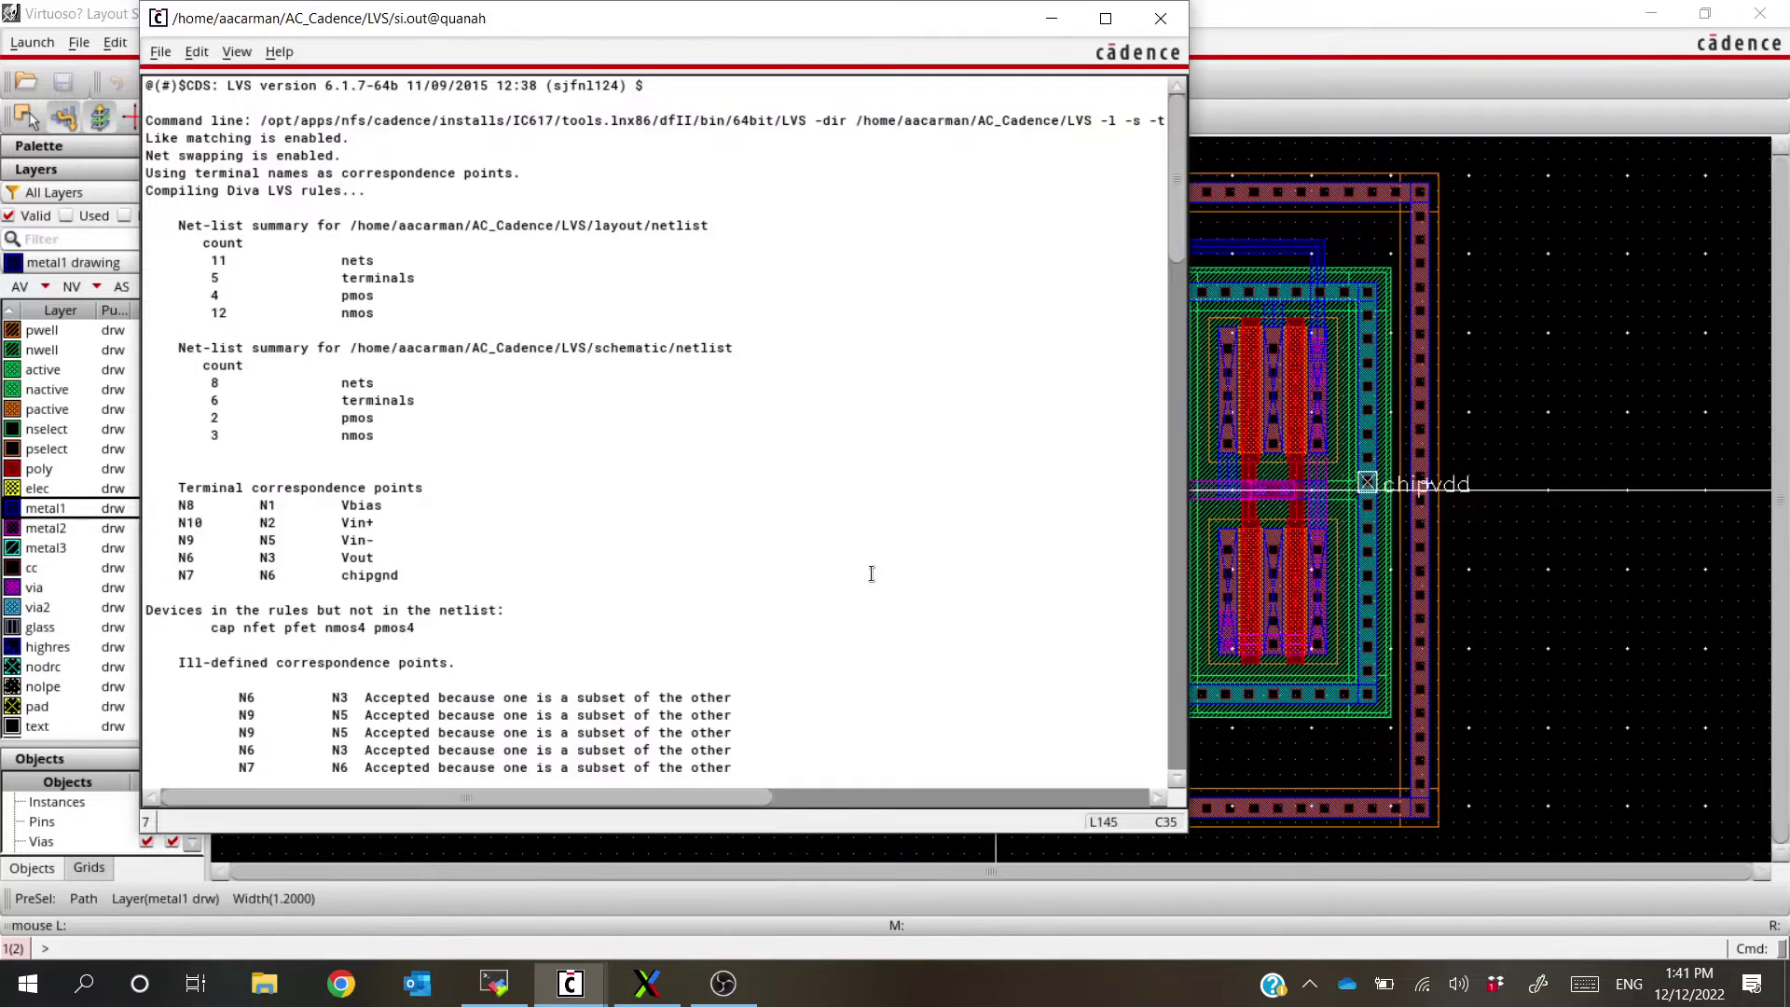
scroll(569, 432, down, 4)
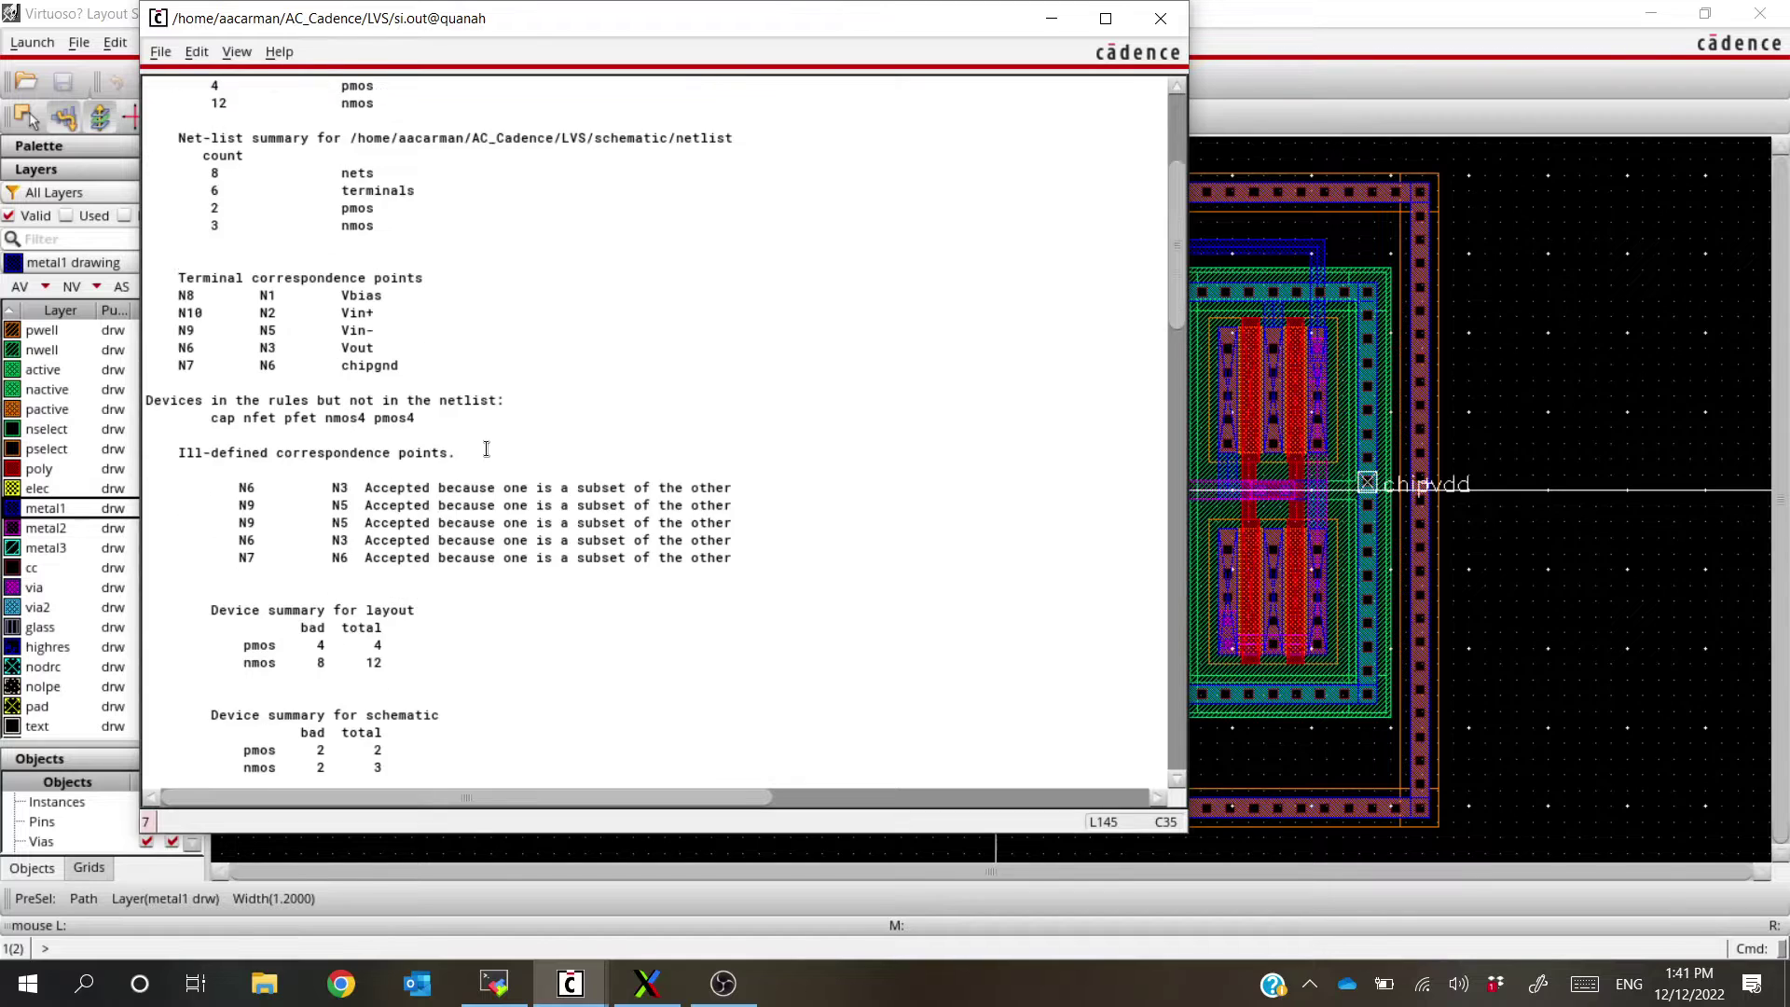
scroll(486, 449, down, 13)
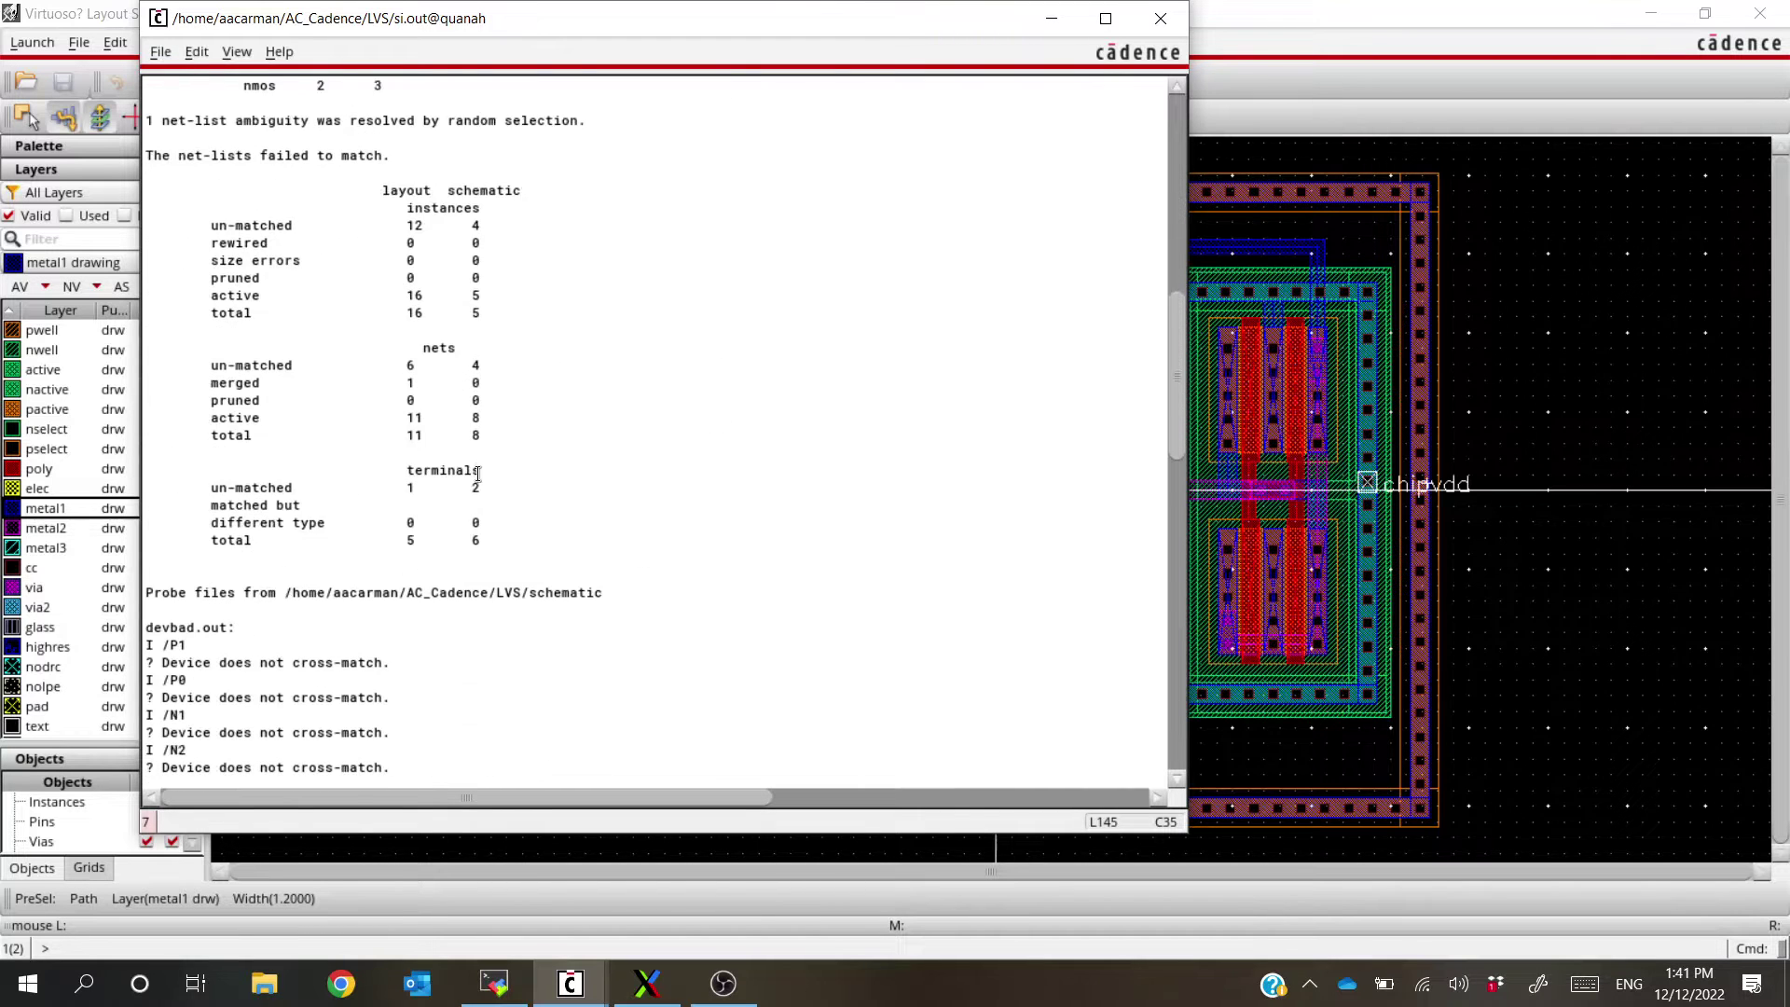
scroll(478, 472, down, 5)
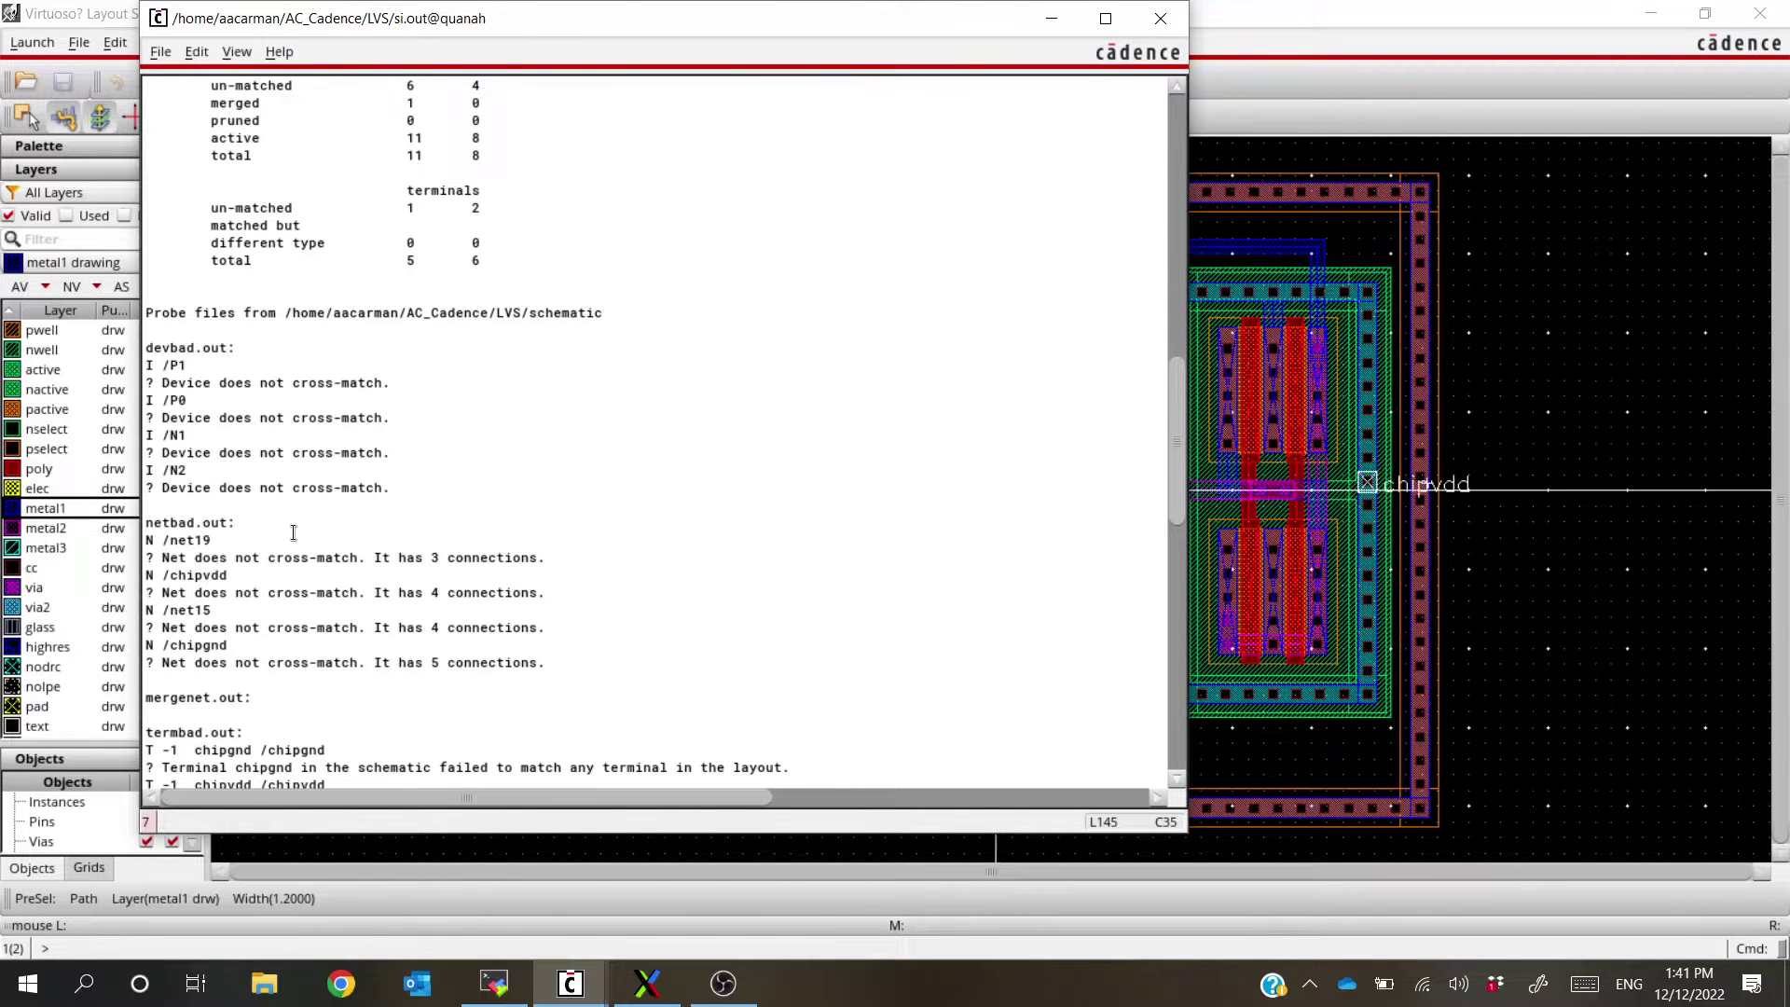
scroll(292, 532, down, 4)
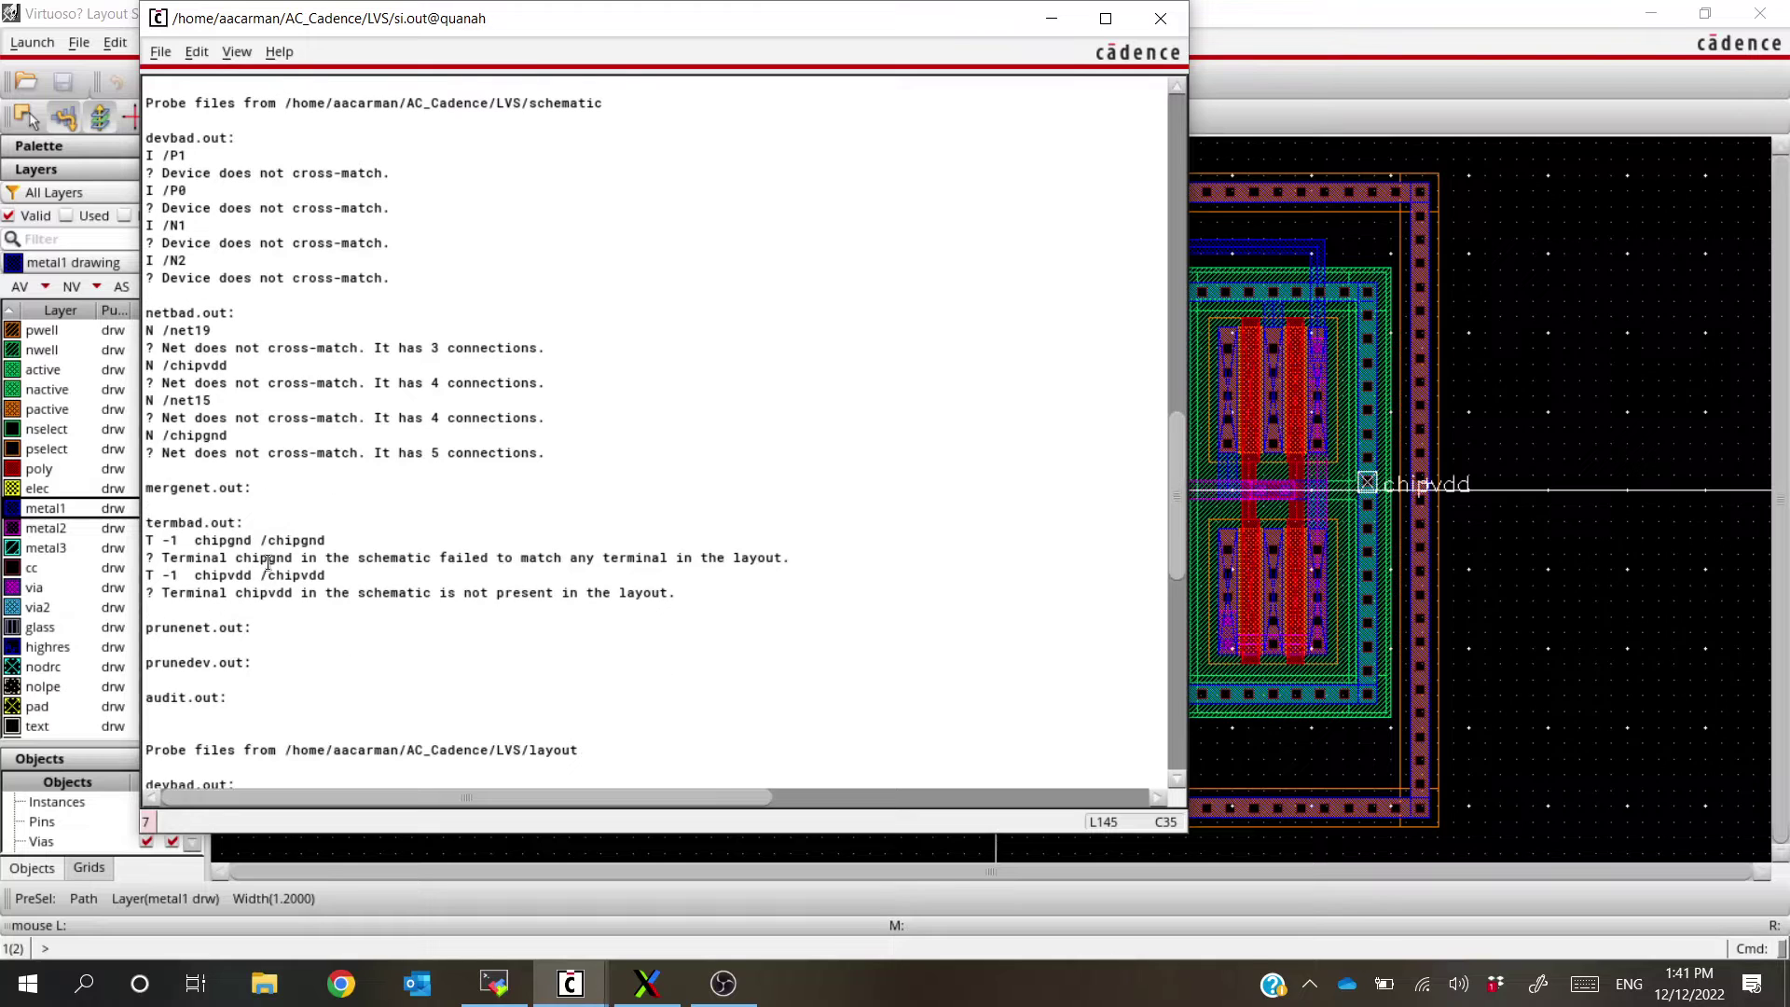
drag(194, 540, 808, 555)
click(362, 534)
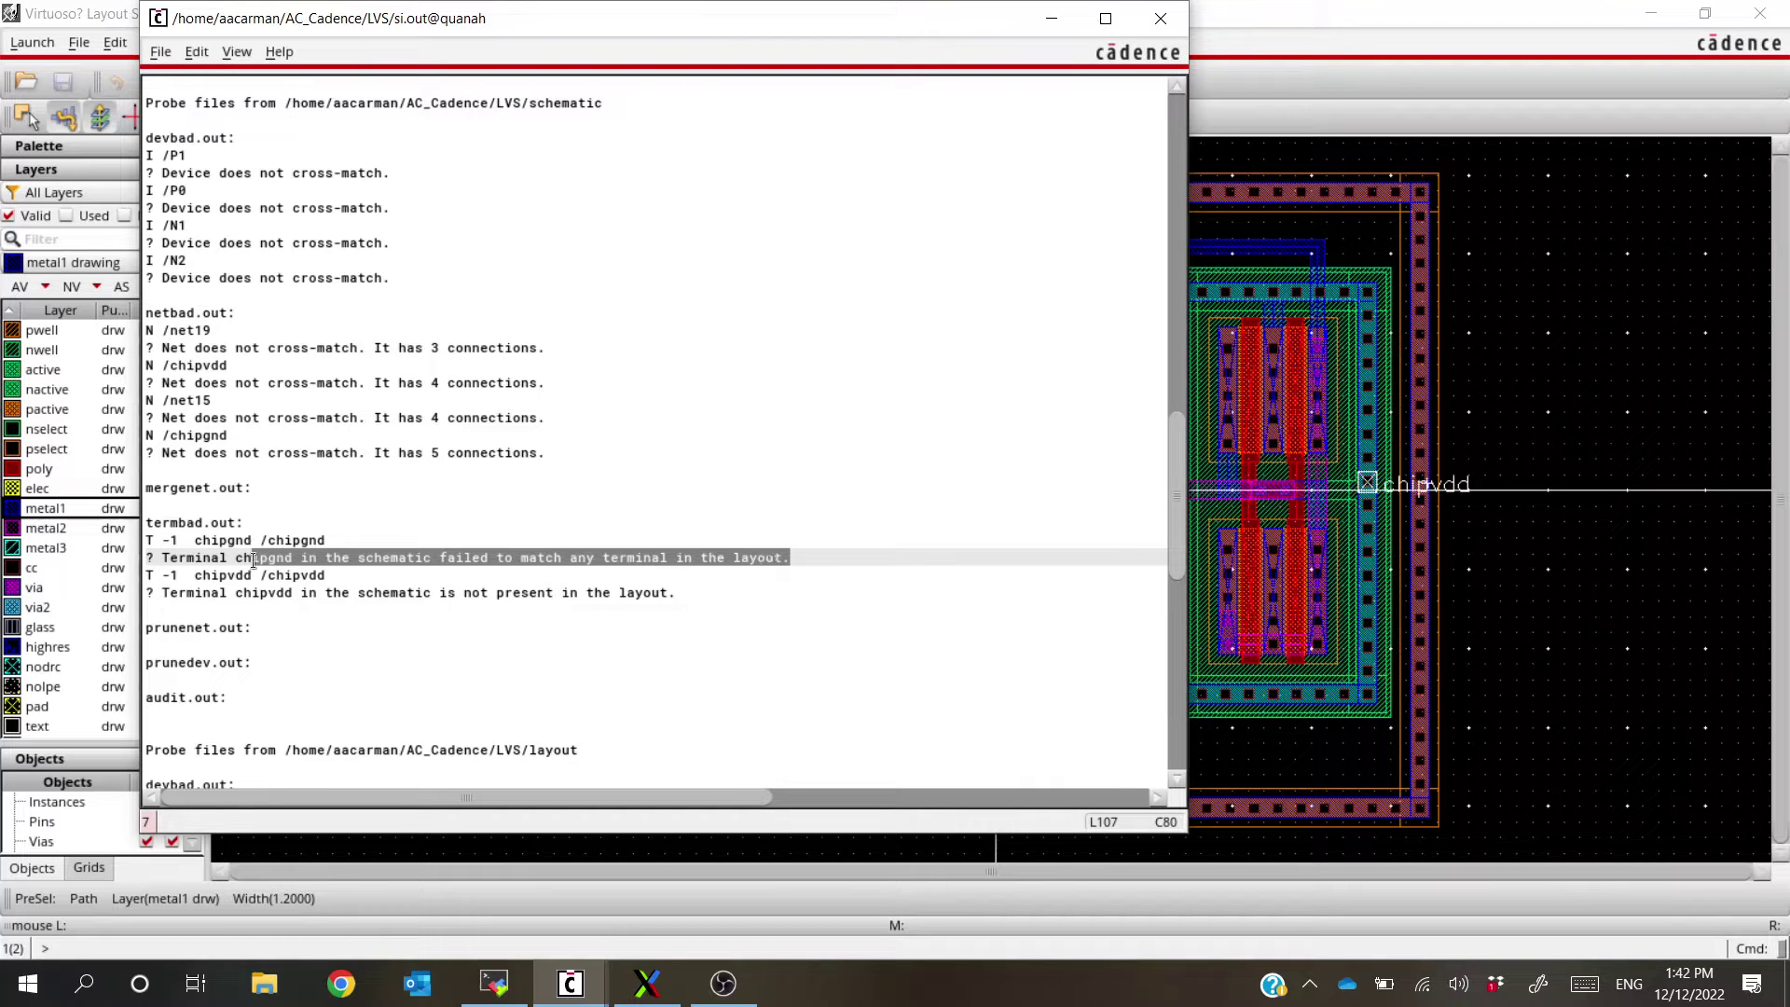
Reposition the report window over the layout and compare the chipgnd and chipvdd terminal errors in the schematic's termbad.out
drag(662, 30, 1355, 72)
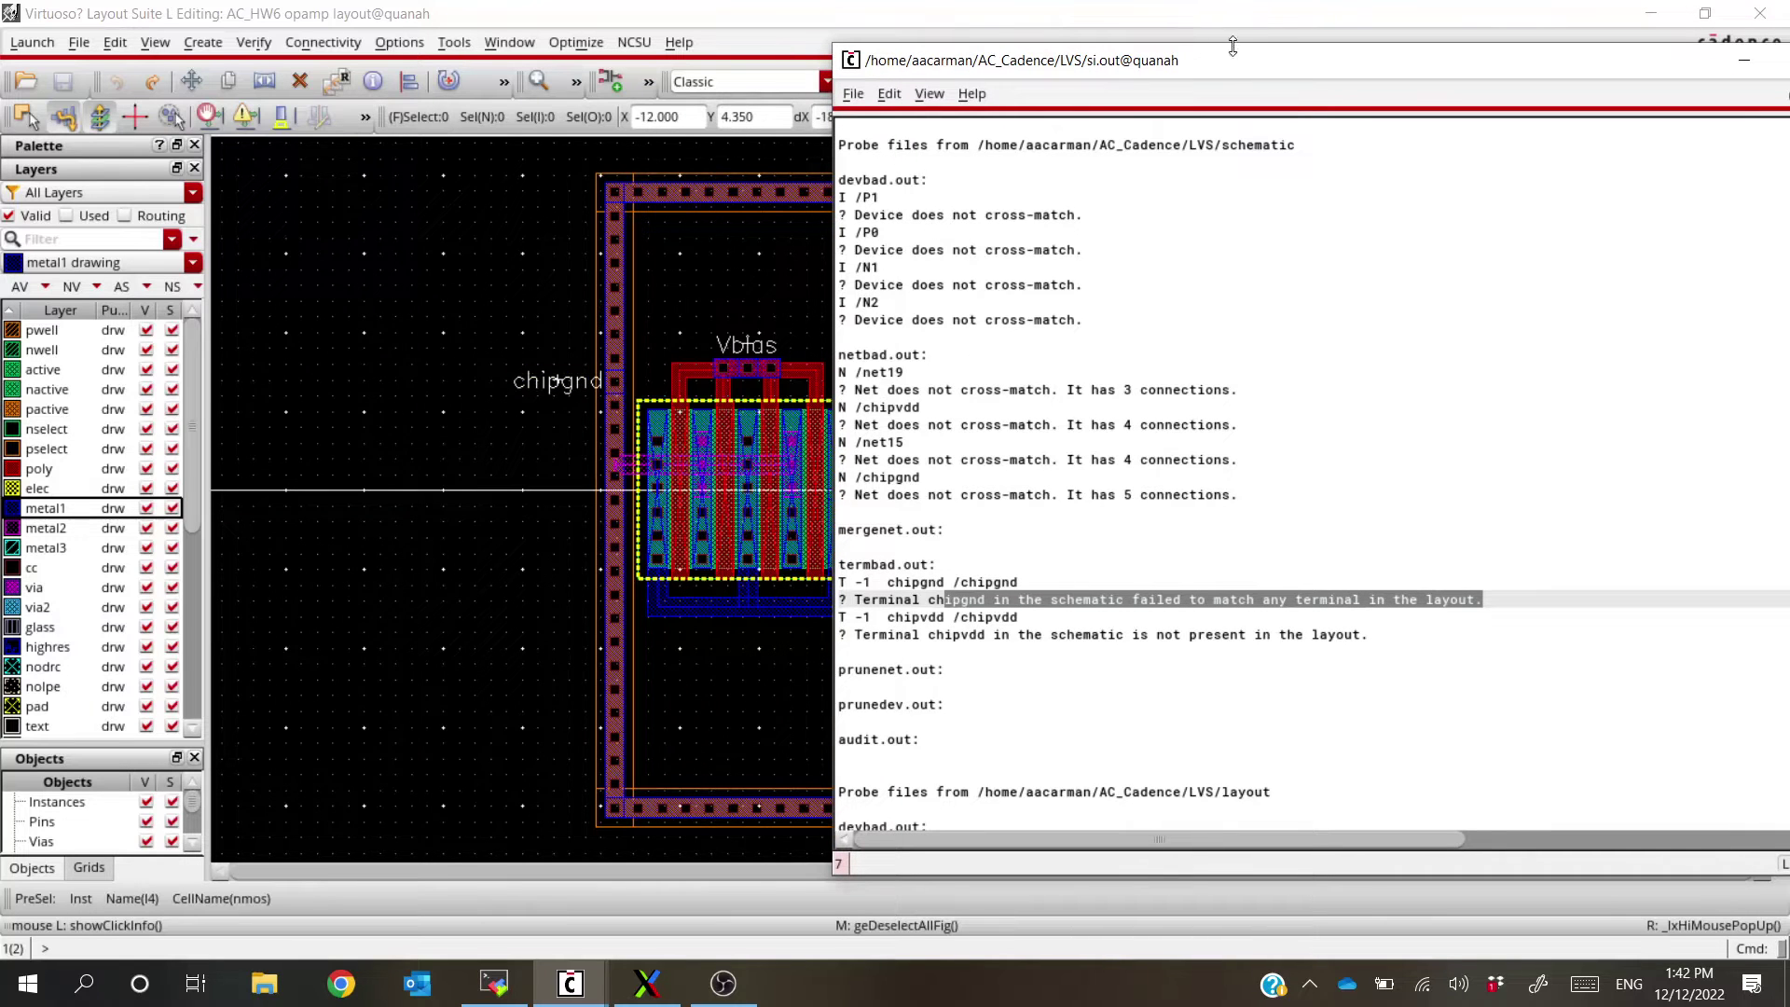
drag(1233, 46, 769, 30)
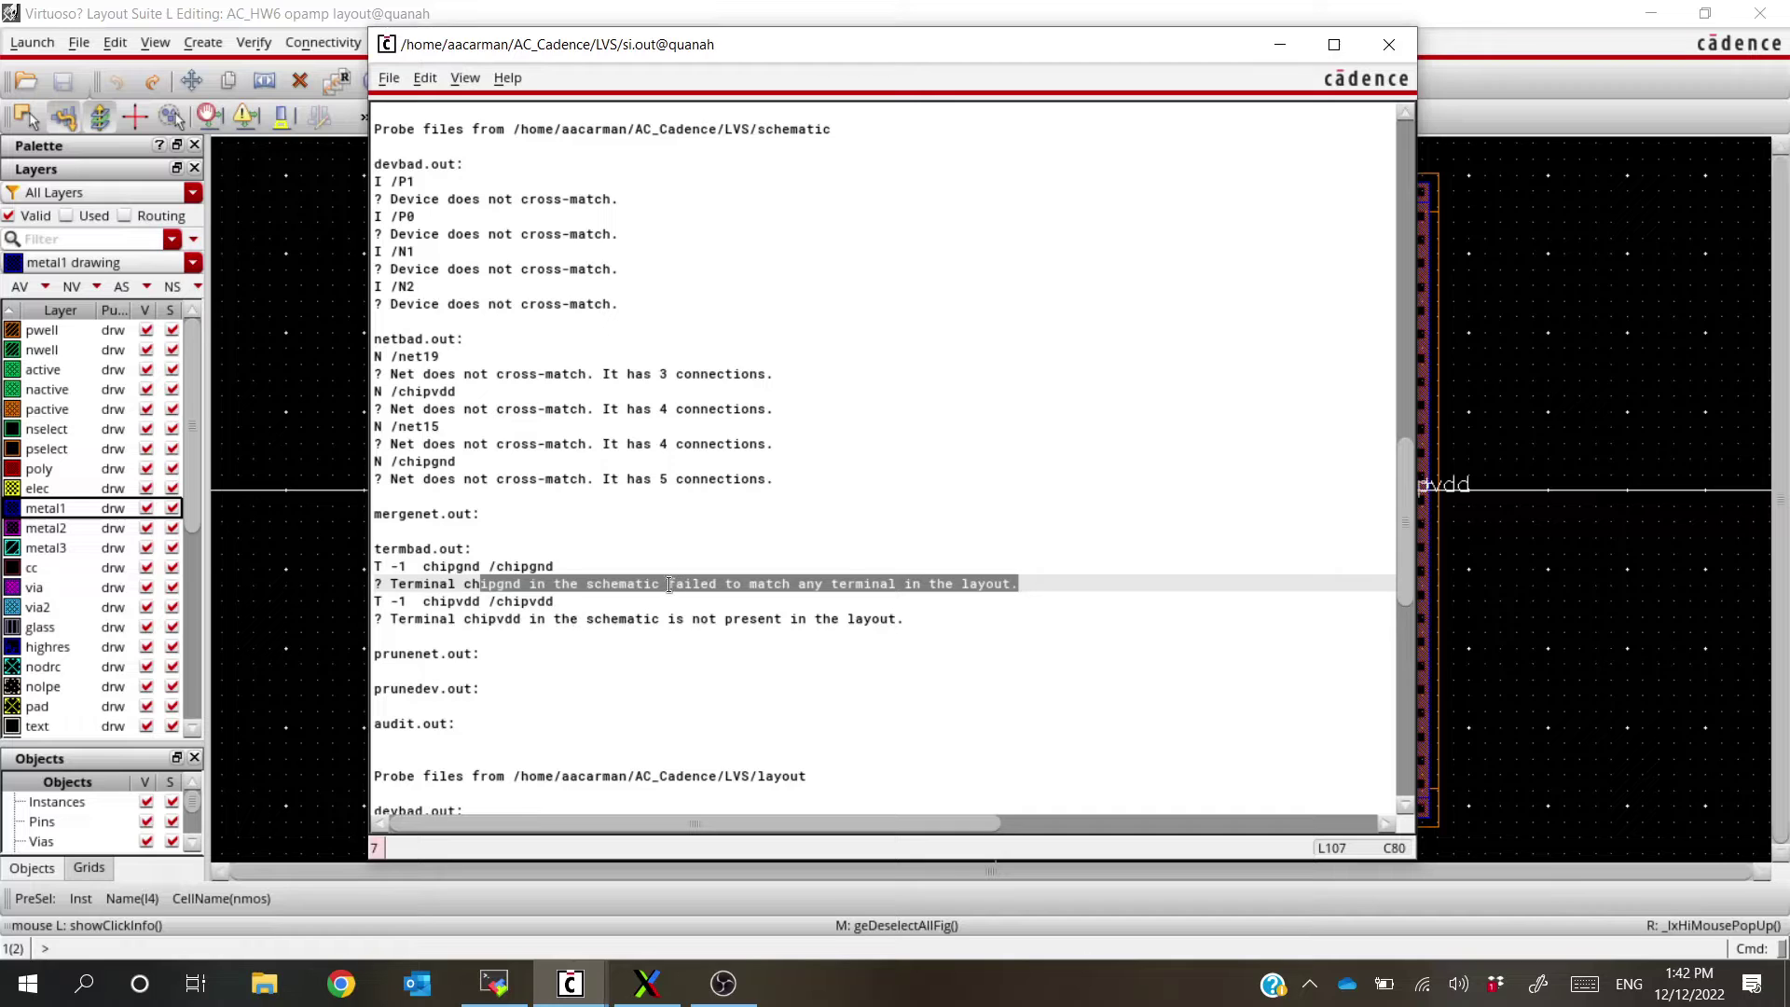
drag(664, 585, 791, 580)
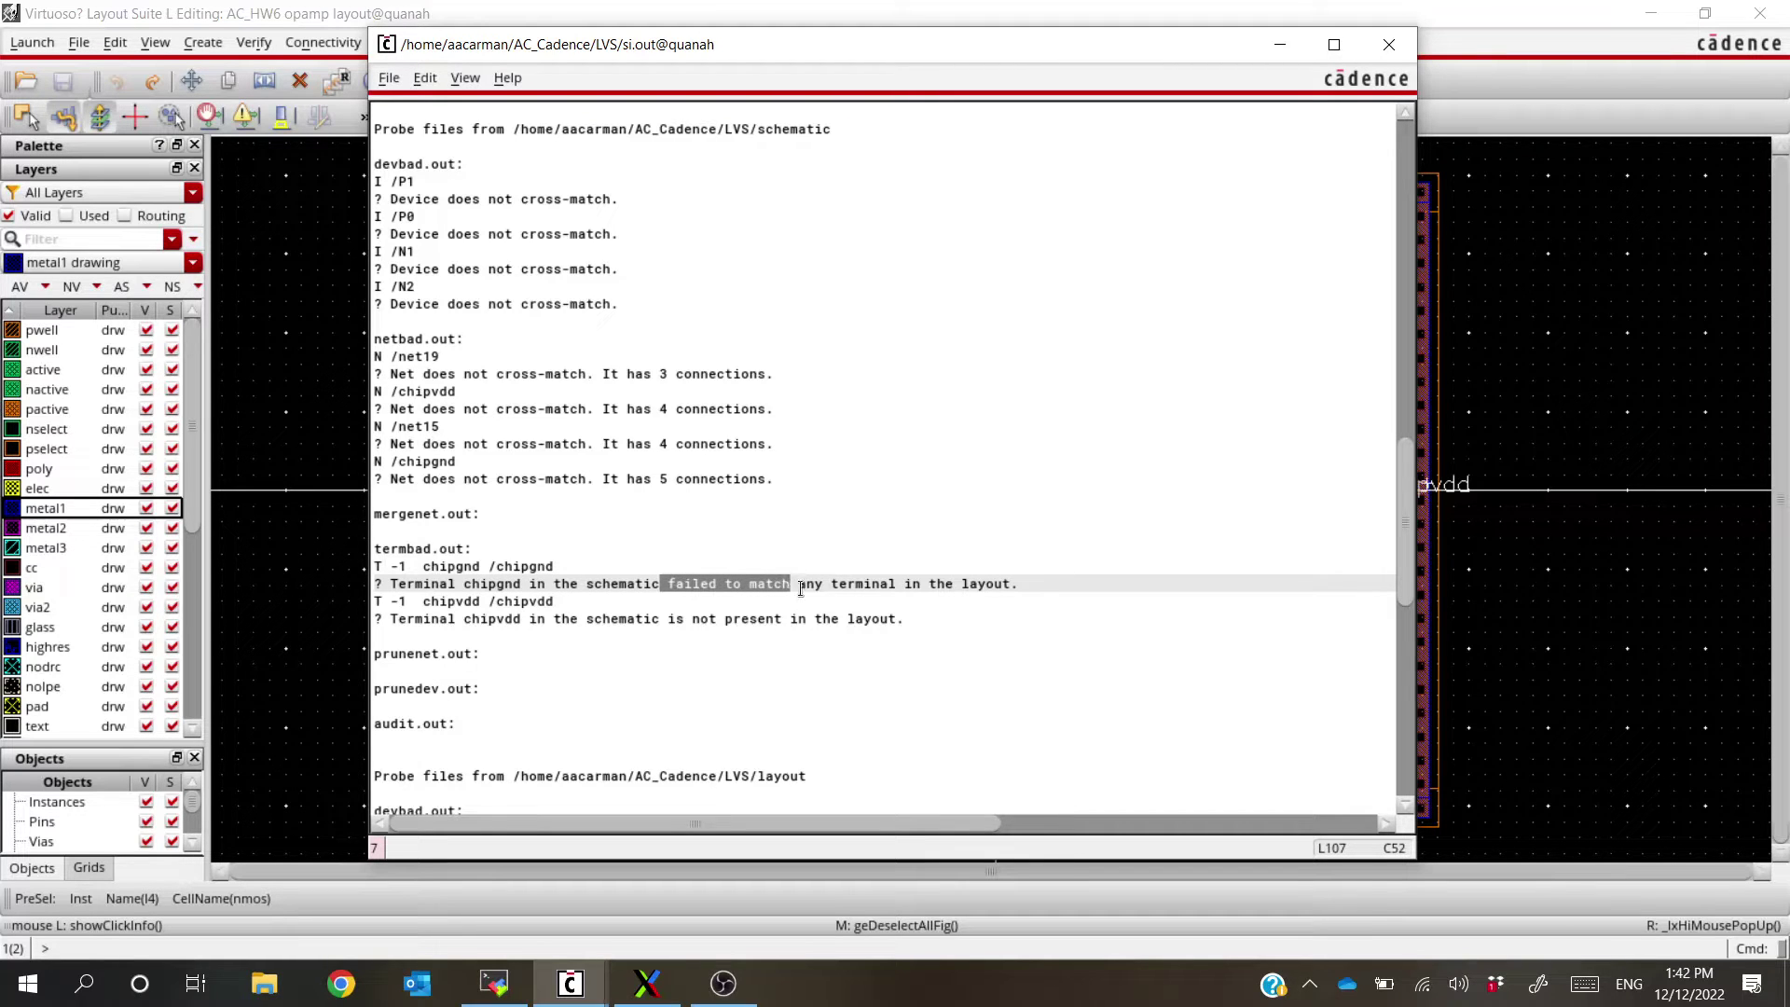
click(669, 583)
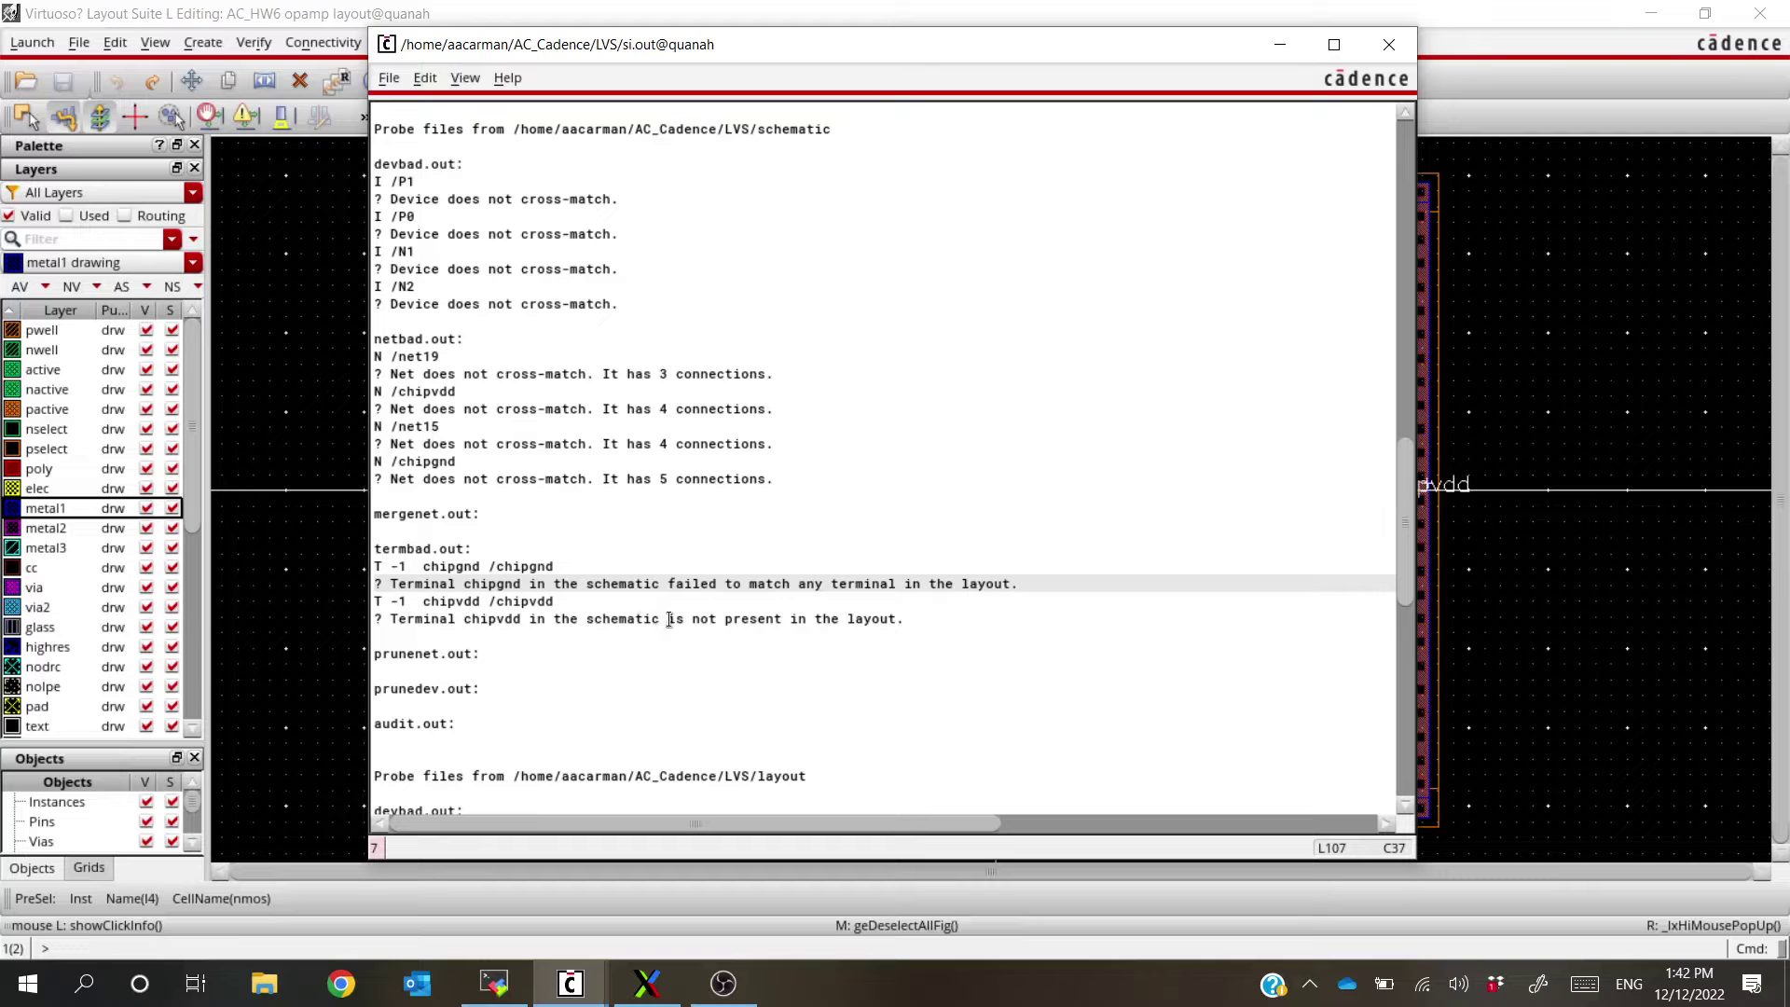
drag(669, 618, 792, 621)
click(550, 602)
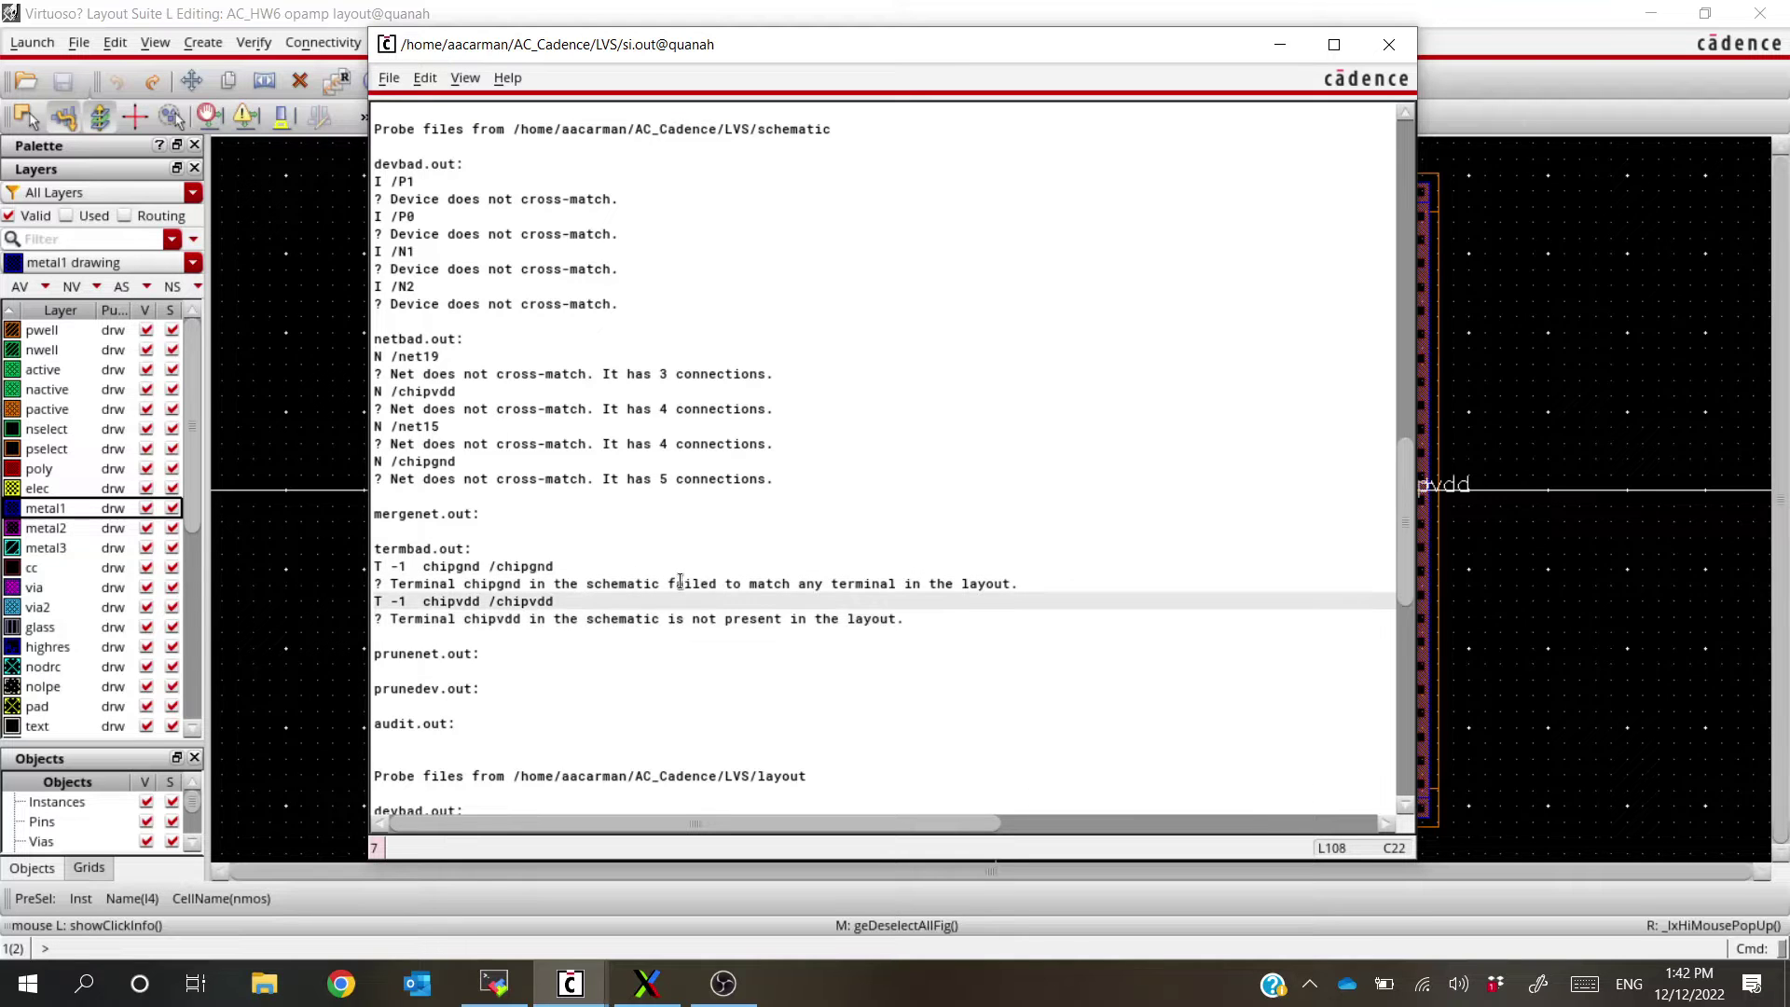
double_click(548, 566)
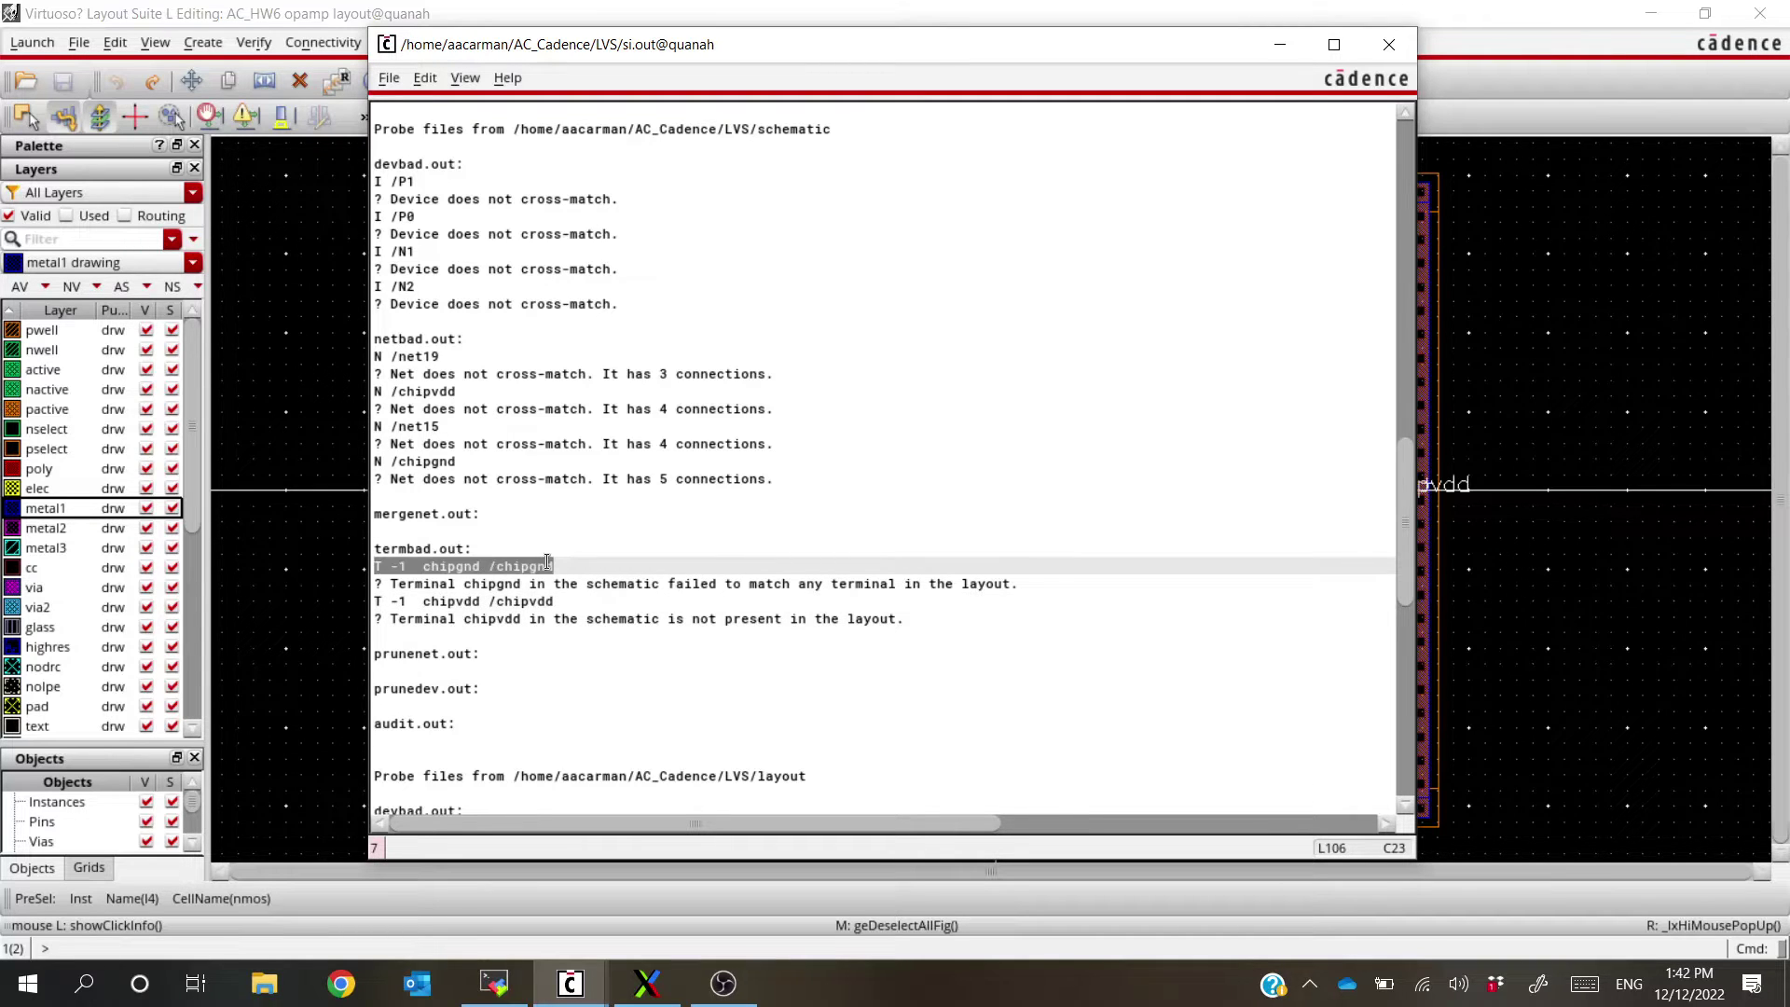
click(548, 566)
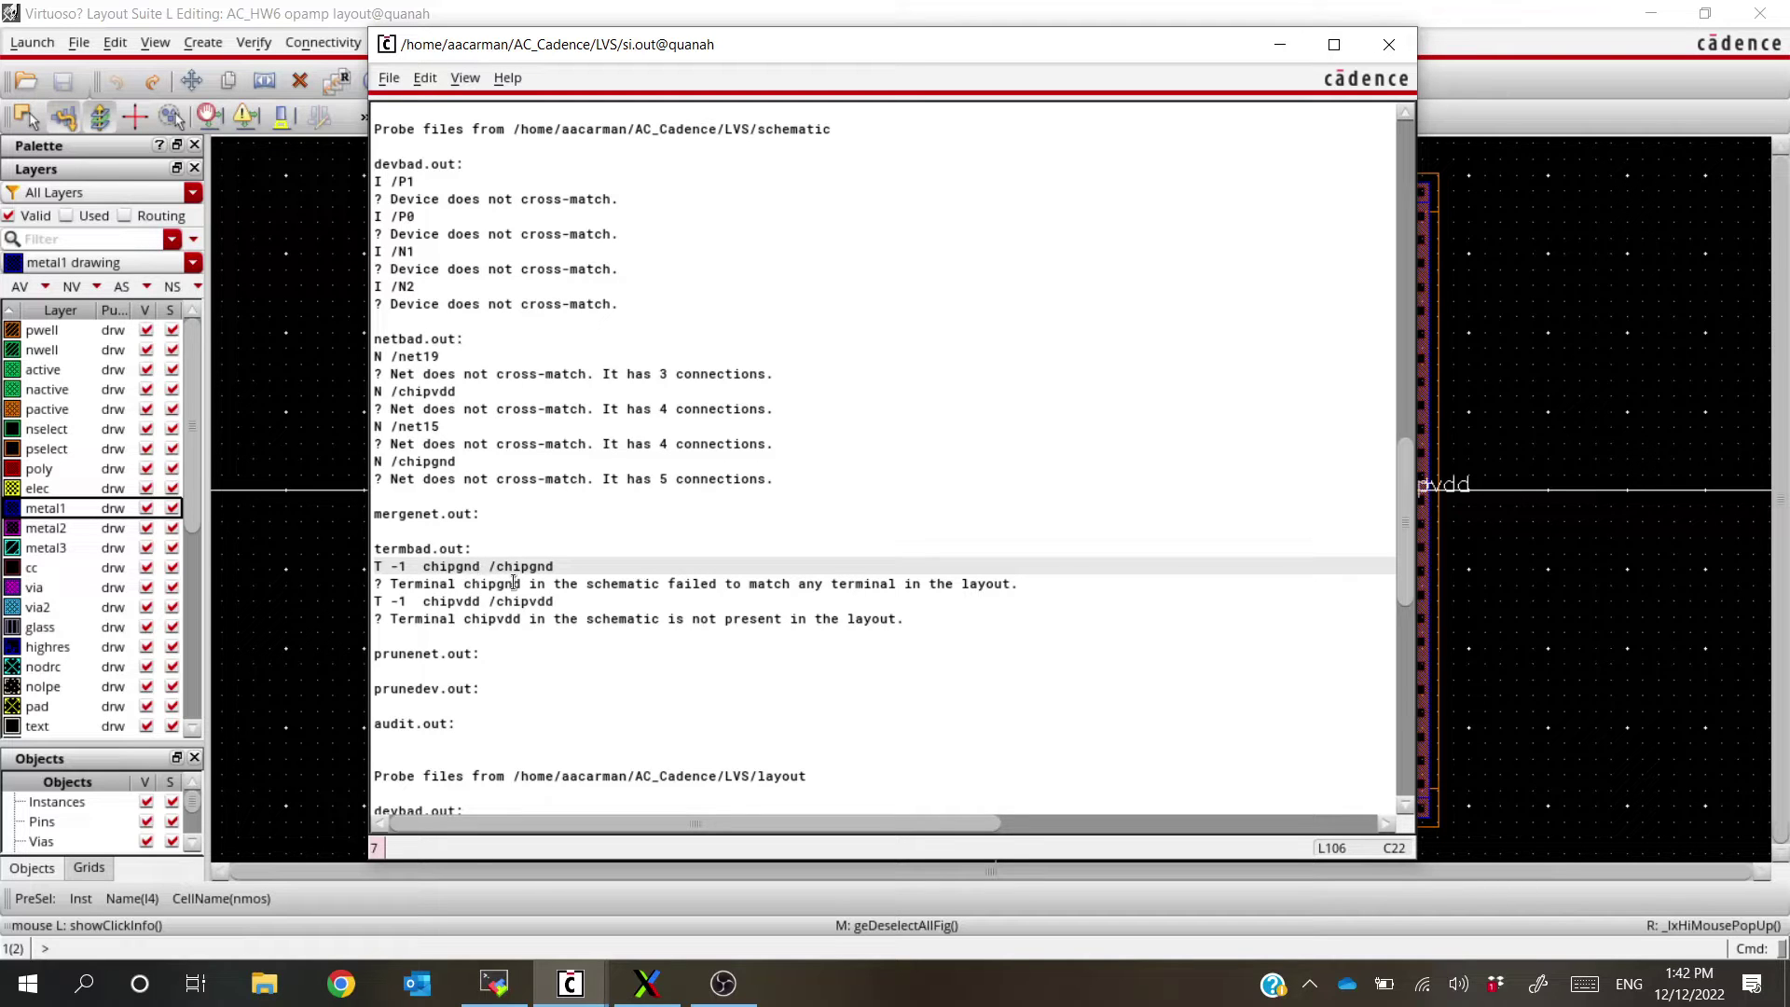
drag(597, 583, 1082, 583)
click(1081, 583)
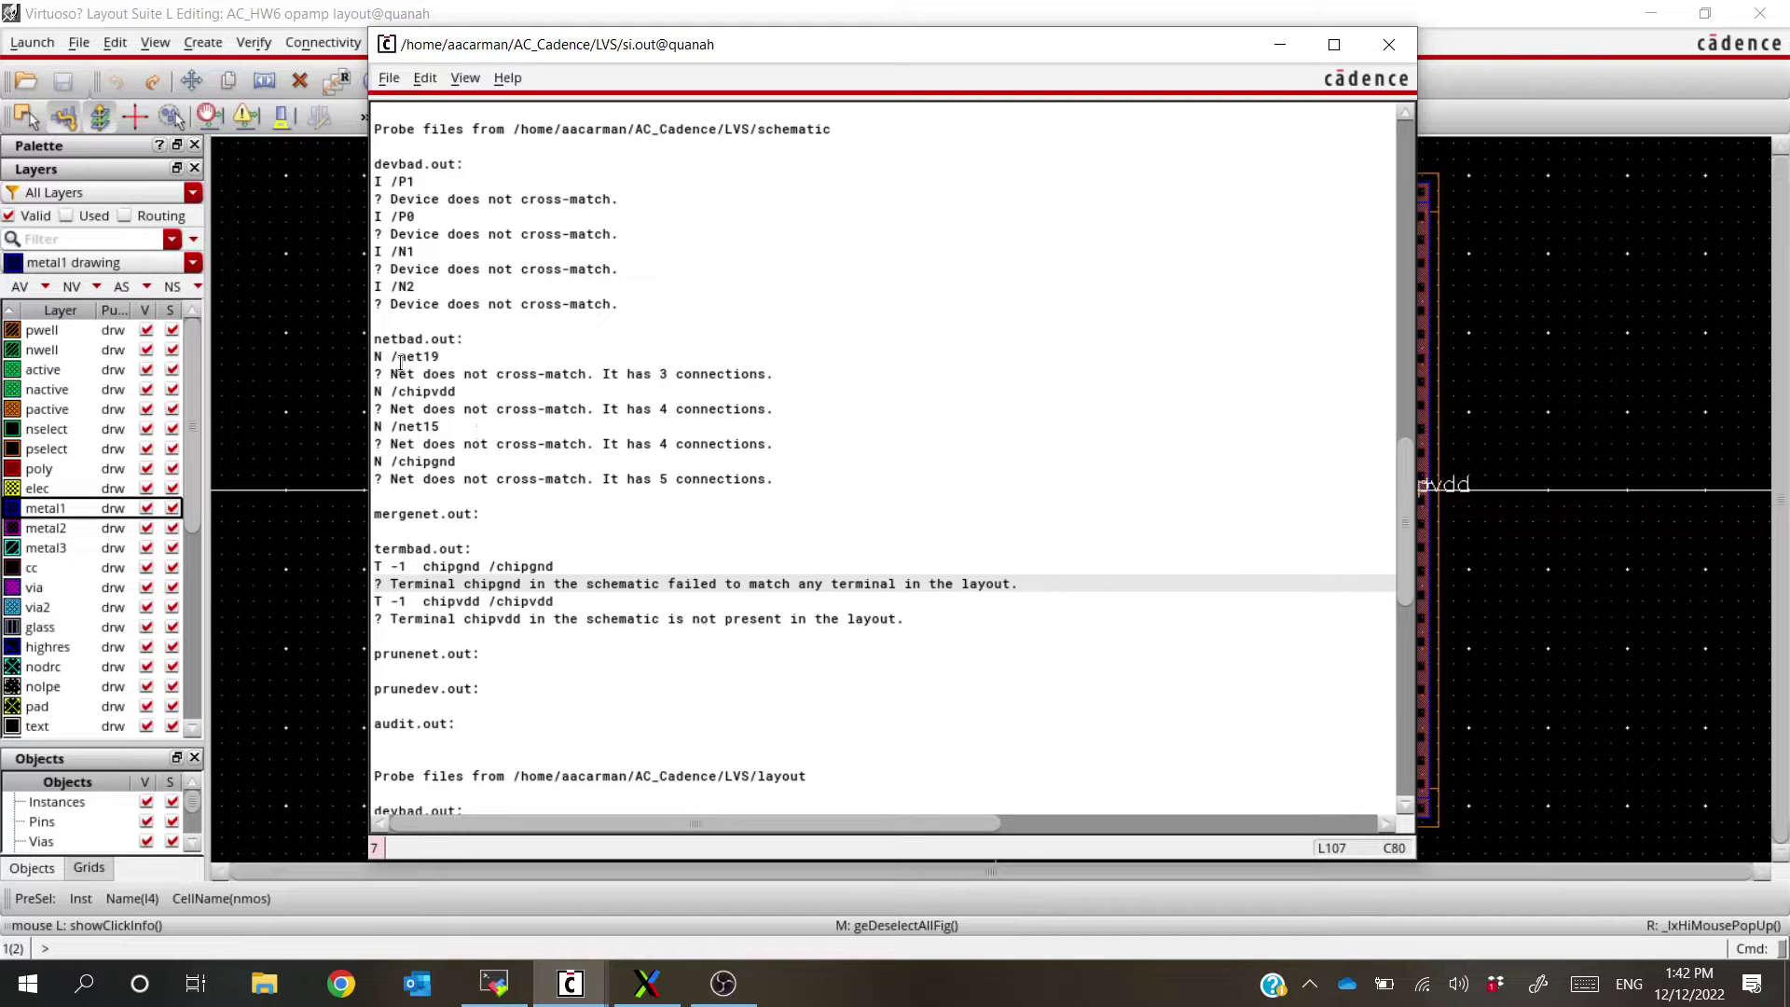
Examine the chipgnd net entry in the schematic's netbad.out and check its connections in the opamp schematic
drag(393, 462, 484, 464)
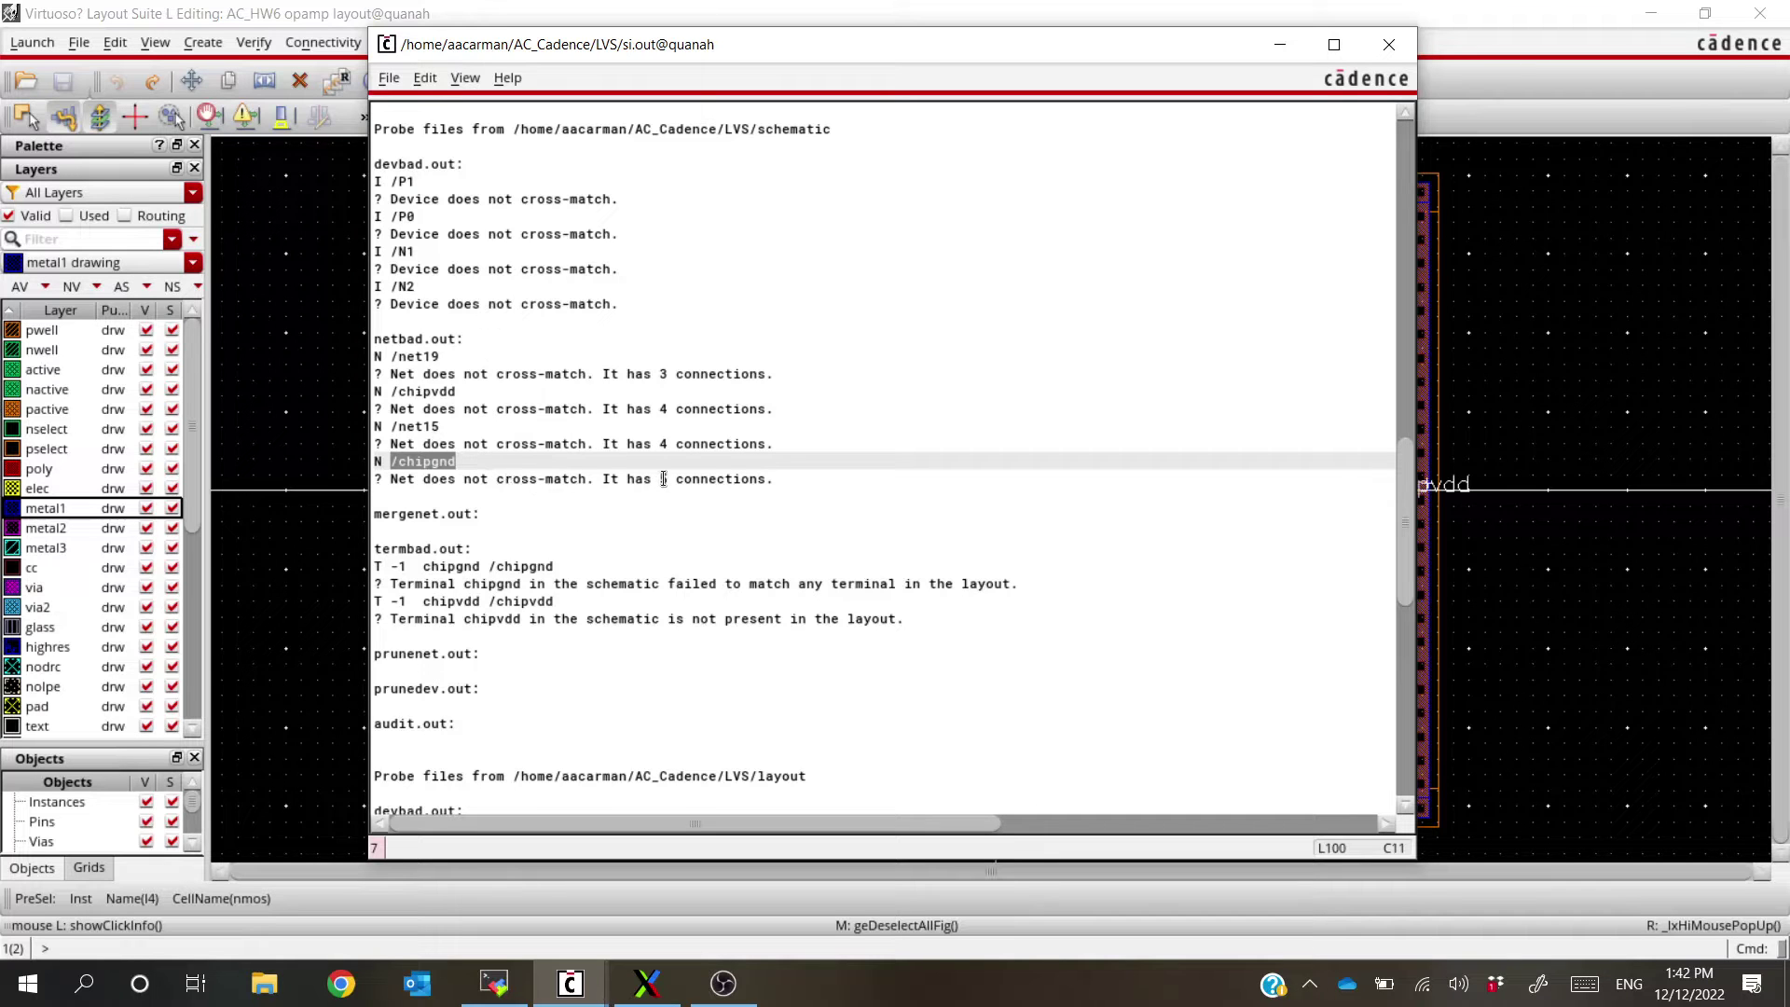
drag(664, 479, 788, 479)
click(789, 480)
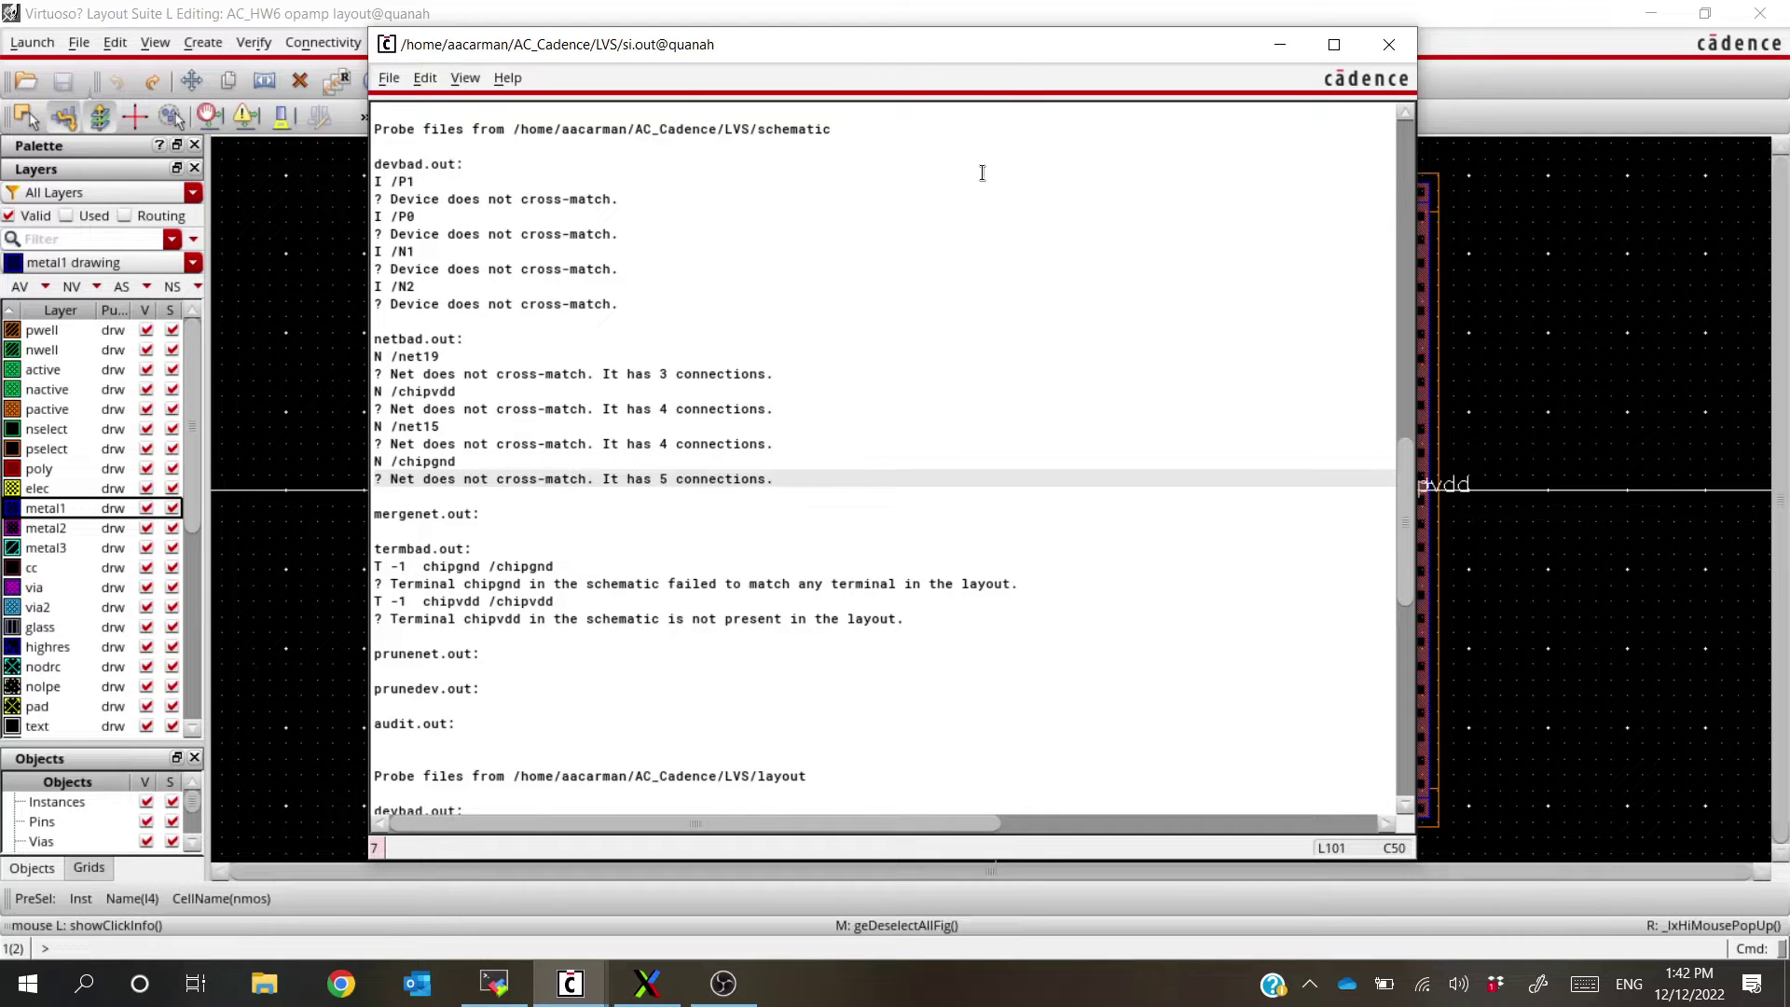
key(alt+Tab)
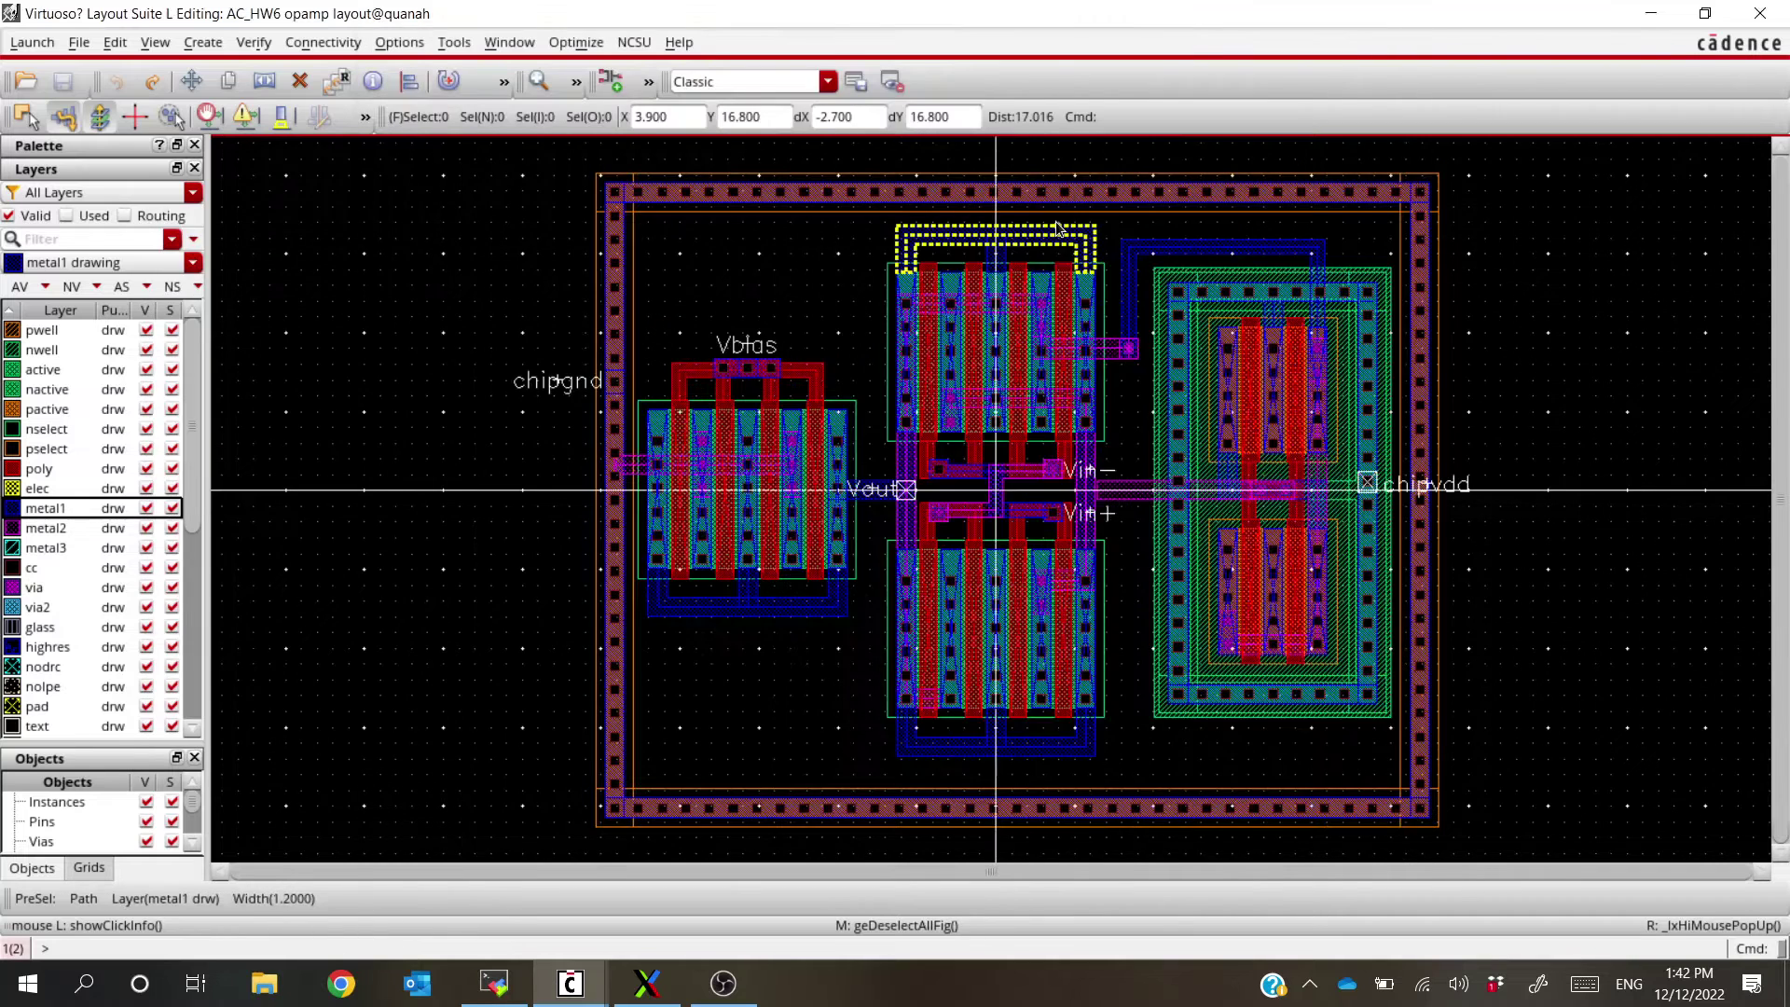
key(alt+Tab)
key(alt+Tab)
key(alt+Tab)
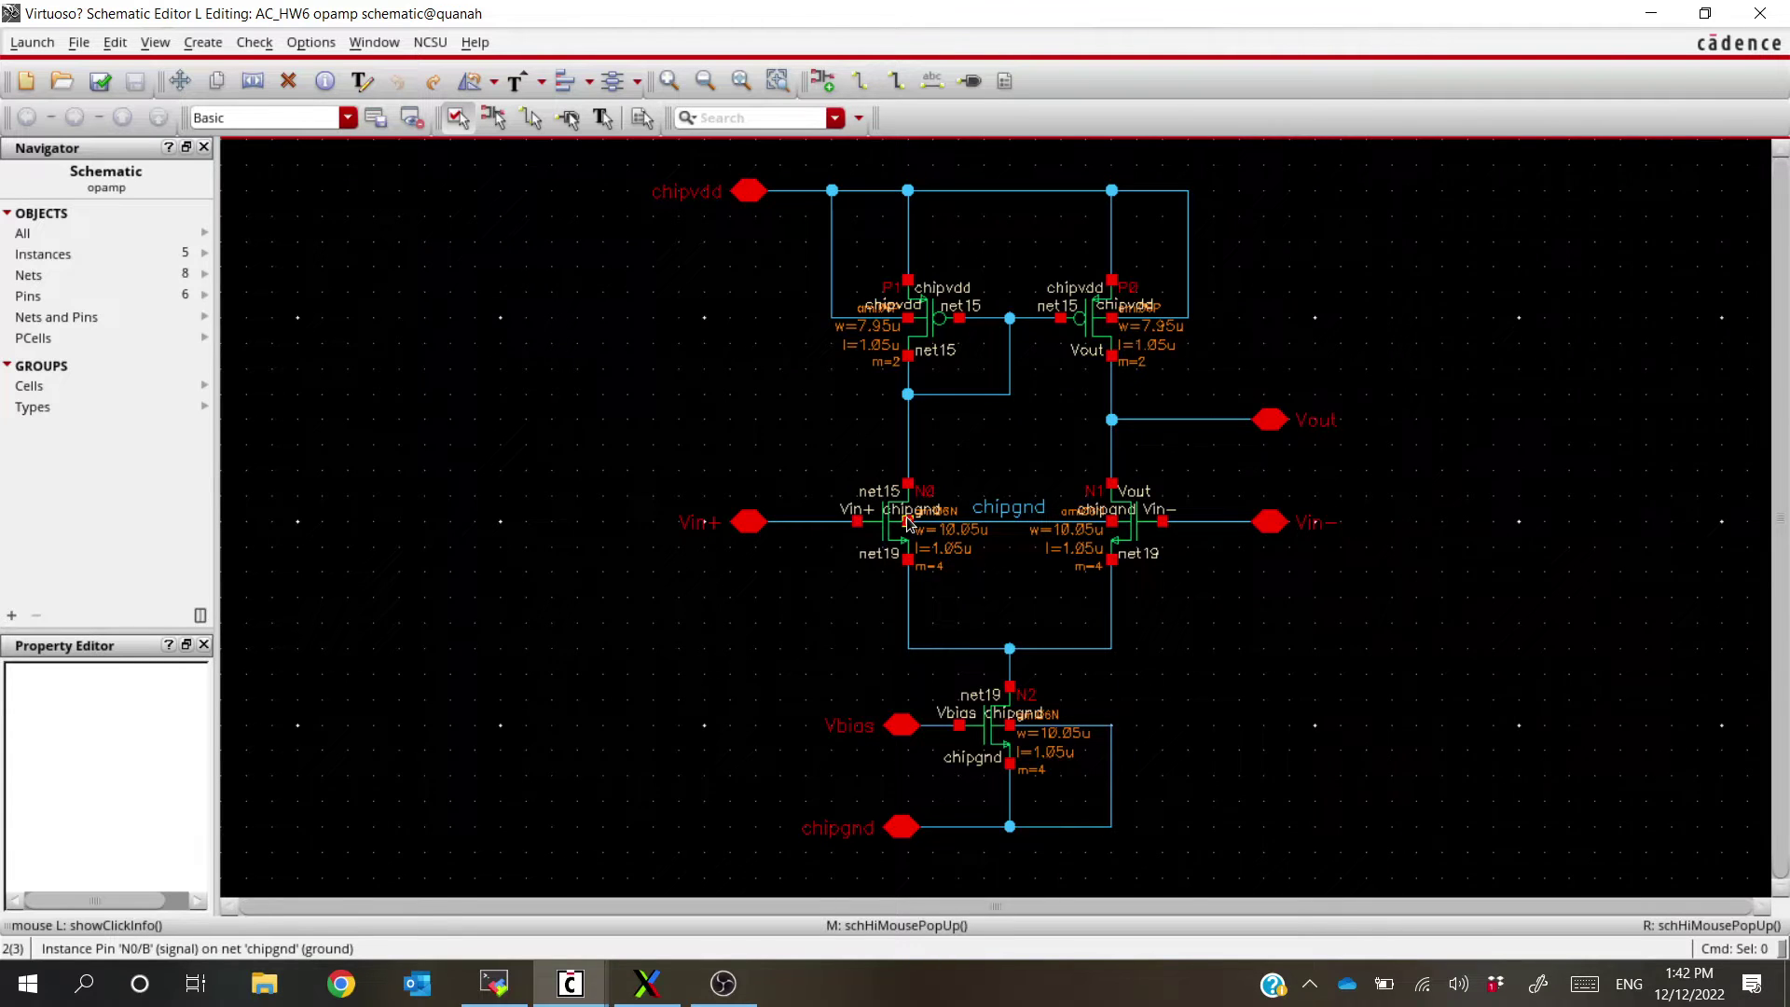
Return to the si.out report and read the layout probe files' netbad.out, mergenet.out and termbad.out sections
key(alt+Tab)
key(Tab)
scroll(665, 483, down, 3)
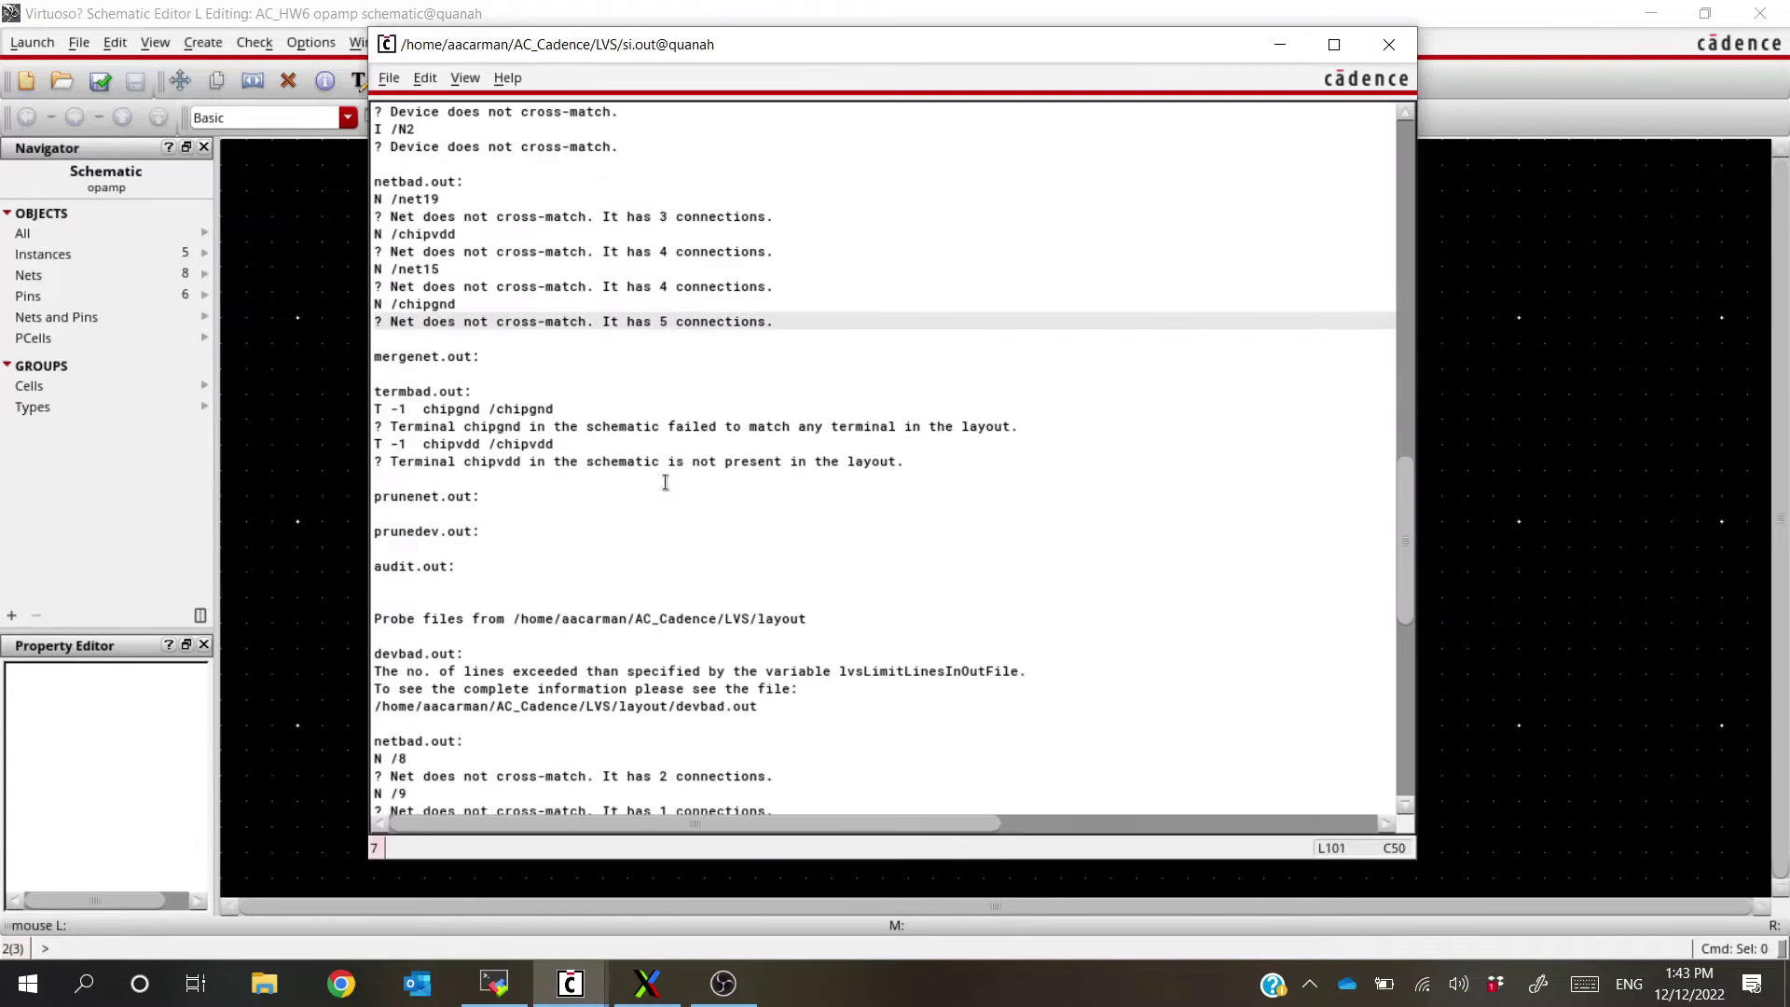
scroll(666, 482, down, 4)
scroll(687, 496, down, 1)
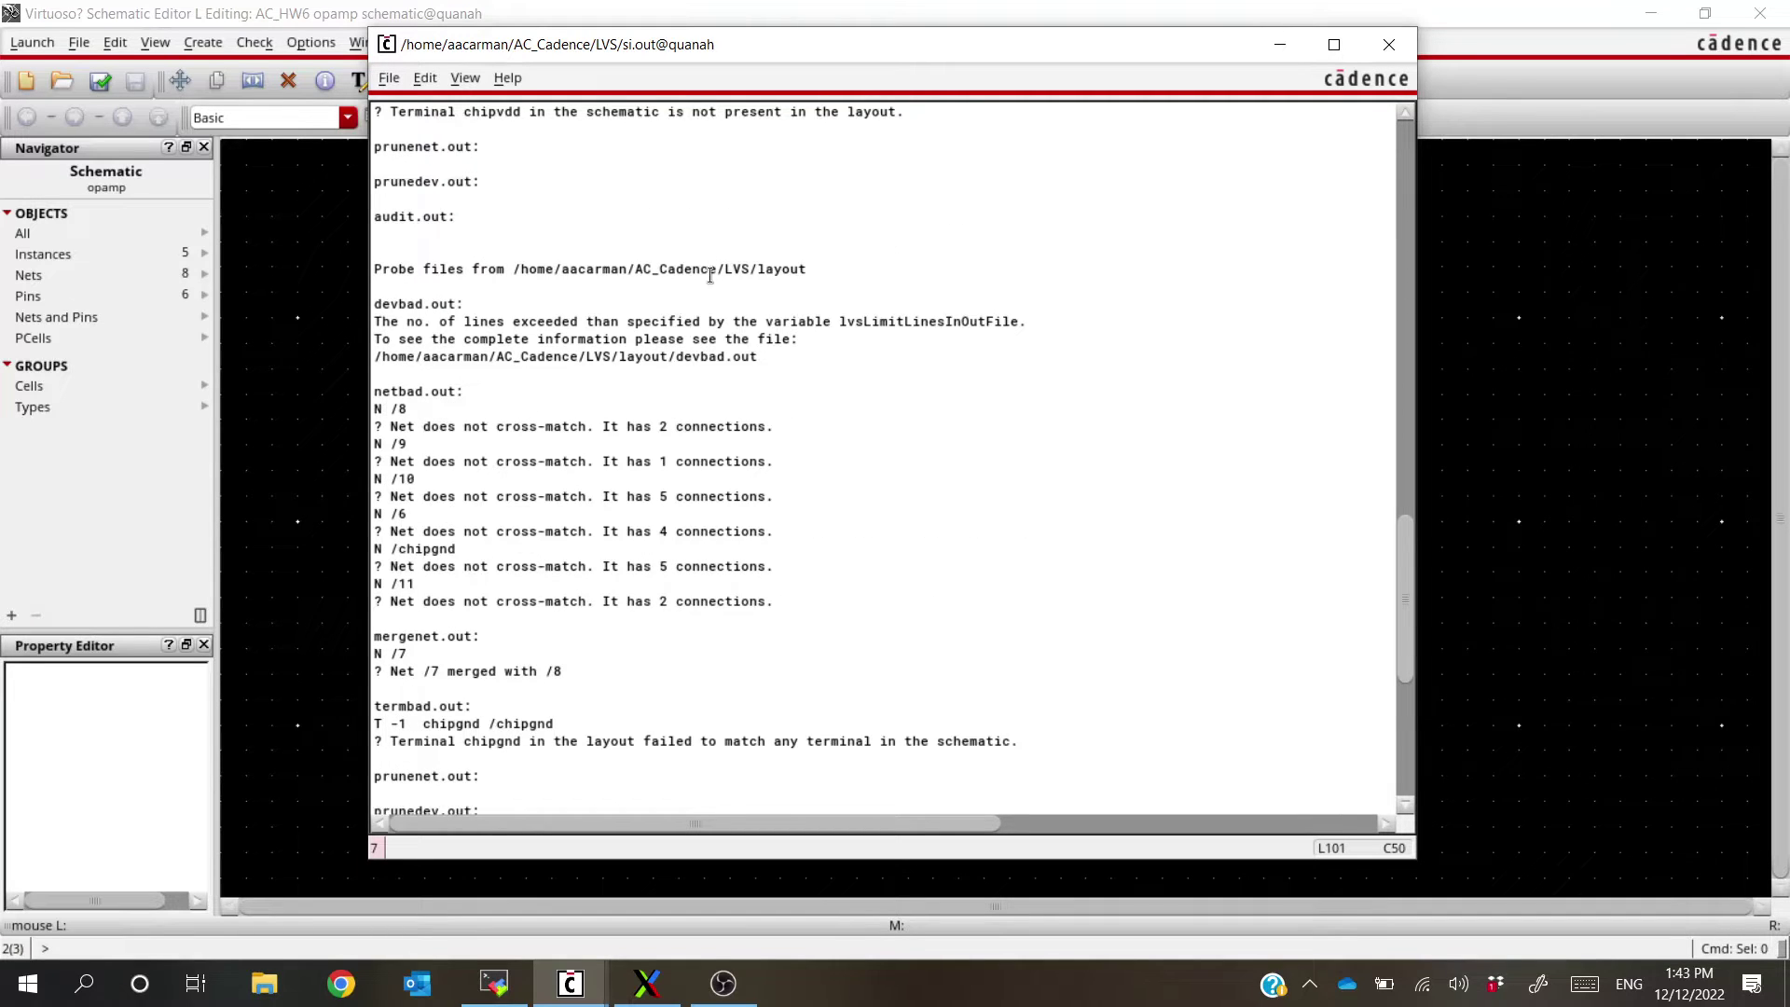
Examine the chipgnd net's cross-match entry under netbad.out in the layout probe files of the si.out report
drag(593, 270, 844, 275)
click(843, 275)
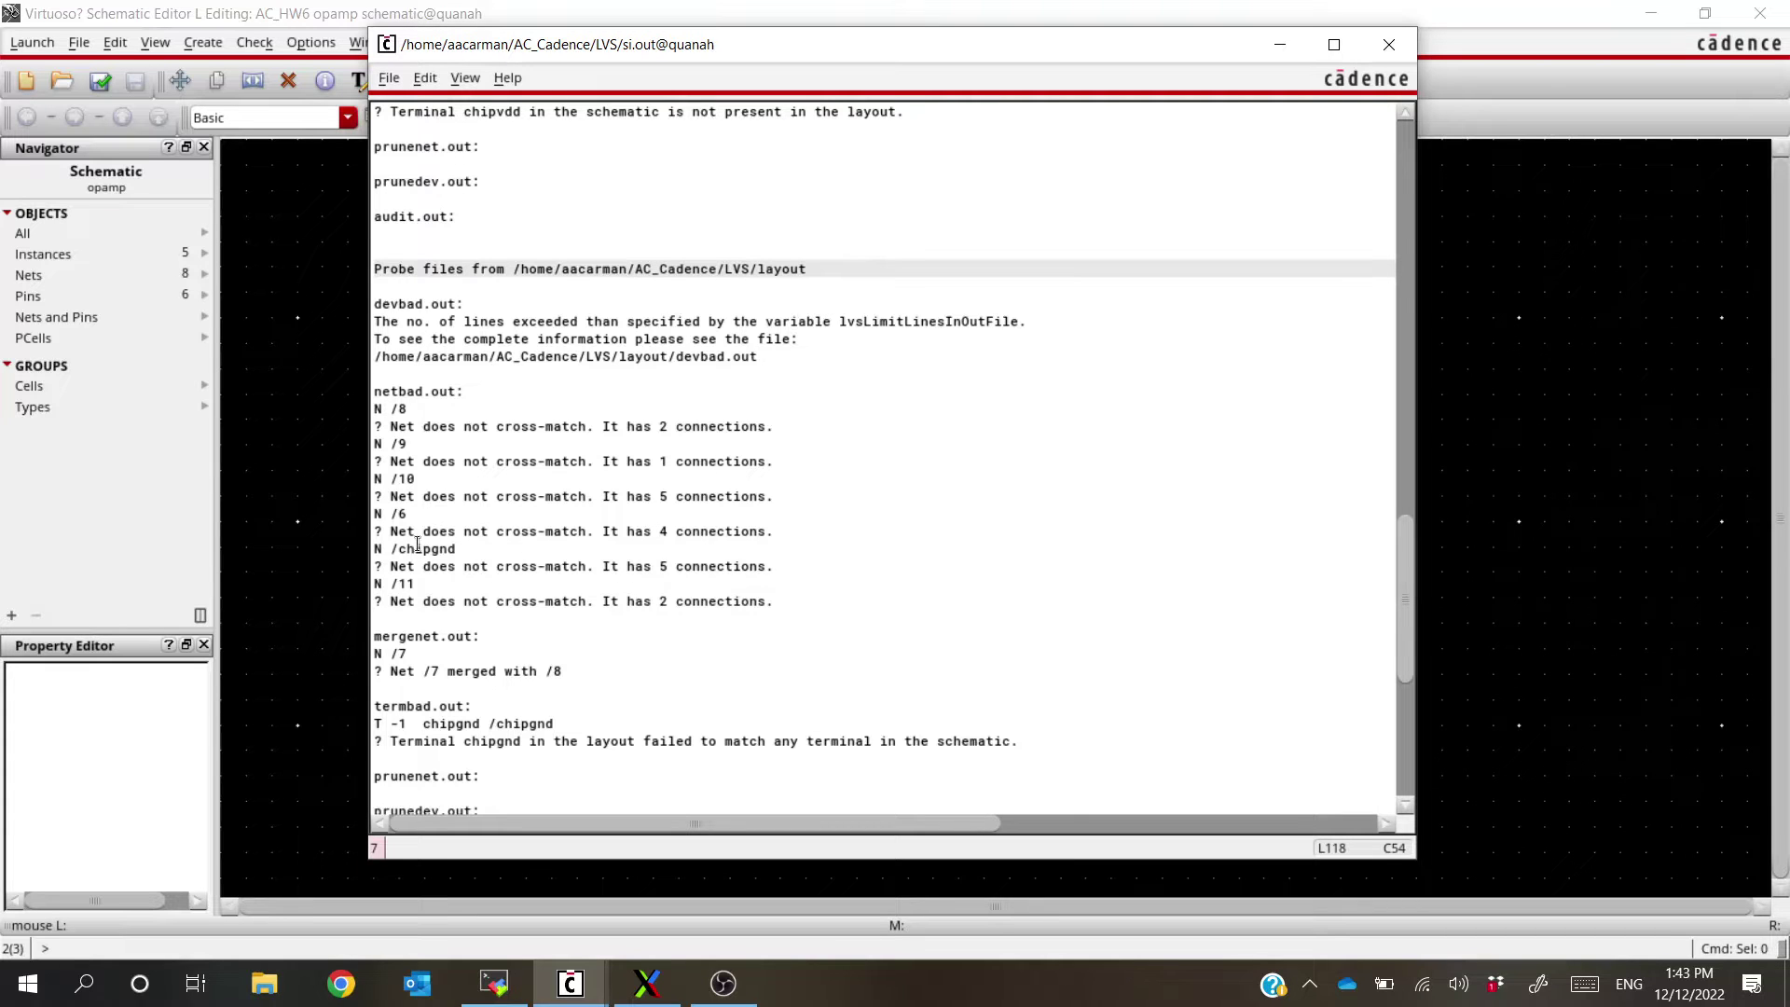
drag(406, 548, 550, 567)
click(550, 566)
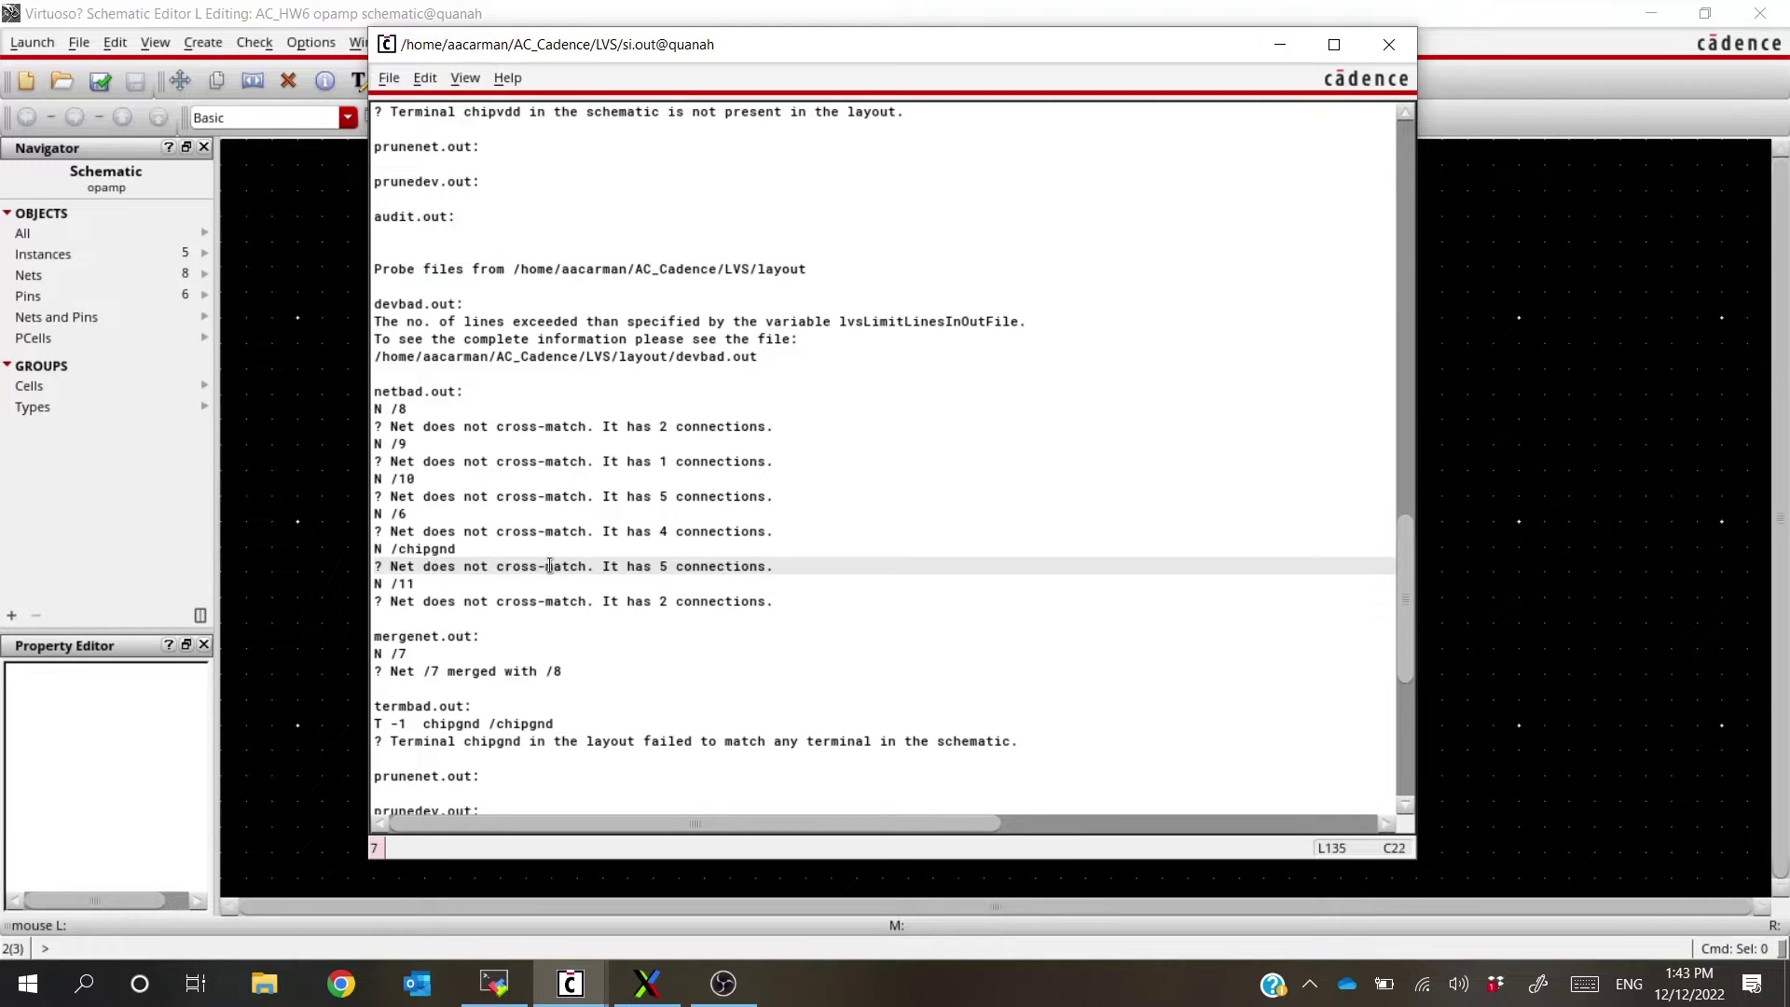
triple_click(550, 566)
click(558, 566)
triple_click(604, 566)
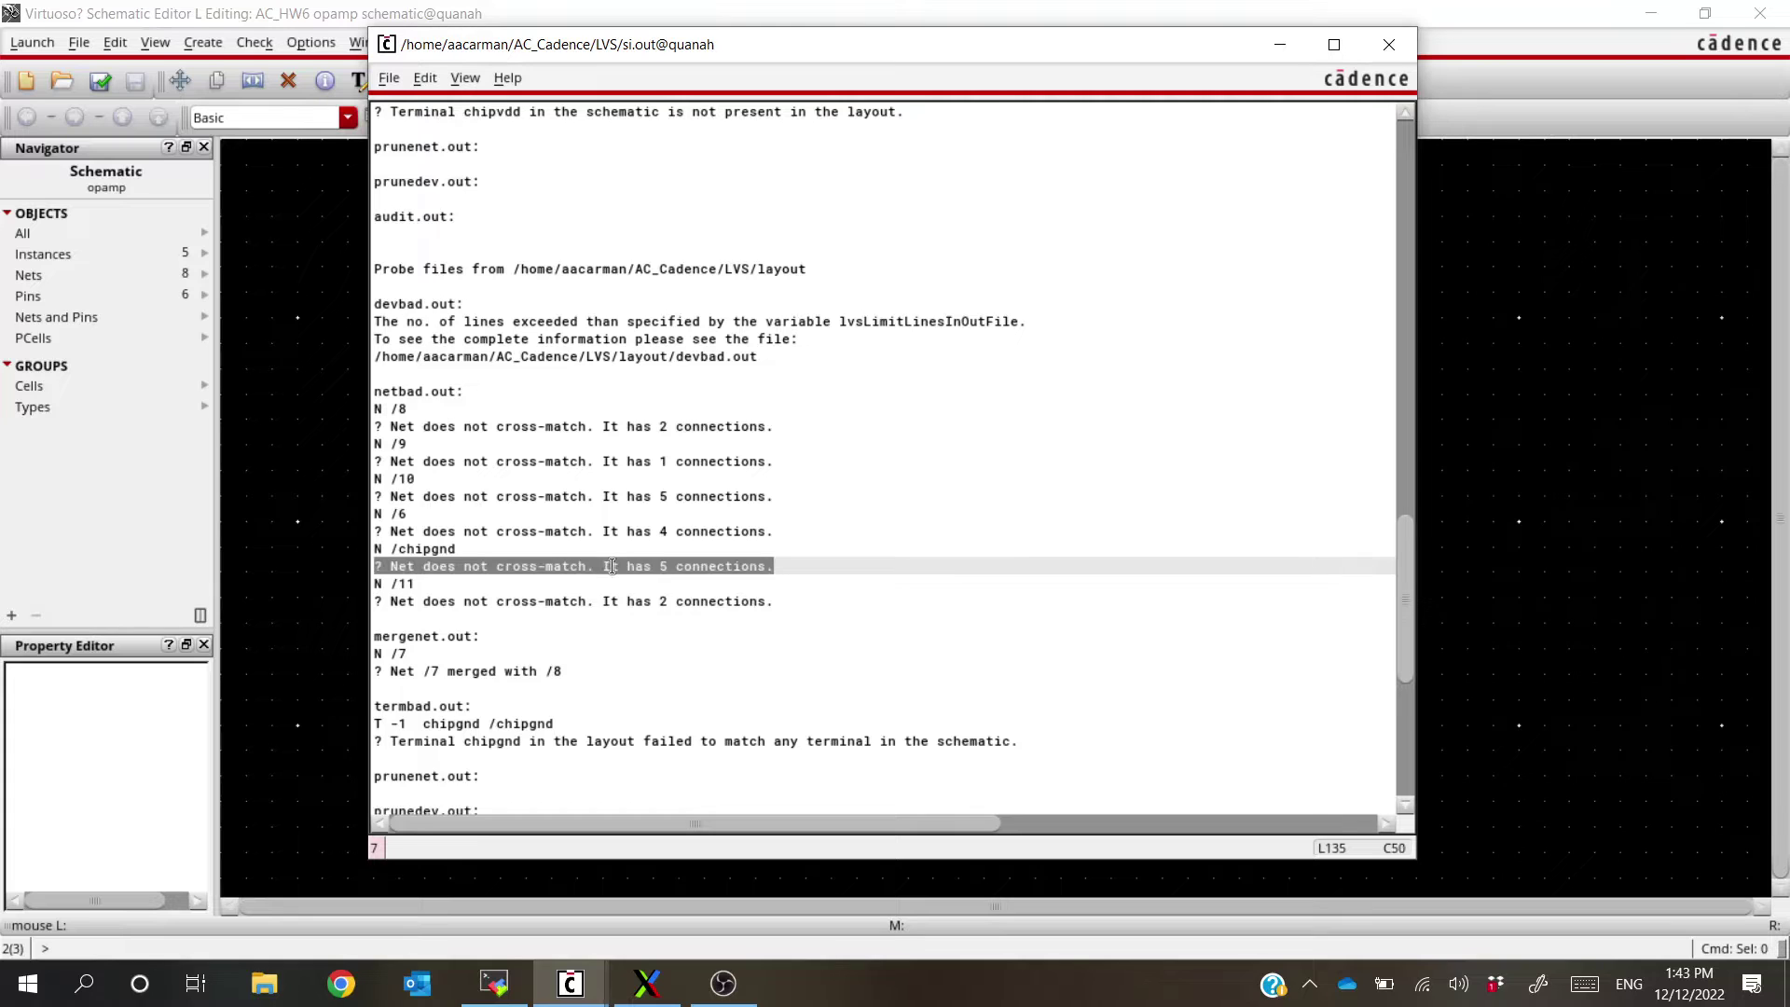
click(604, 566)
triple_click(604, 566)
click(607, 566)
drag(660, 566, 783, 566)
click(784, 566)
drag(458, 566, 816, 566)
click(816, 566)
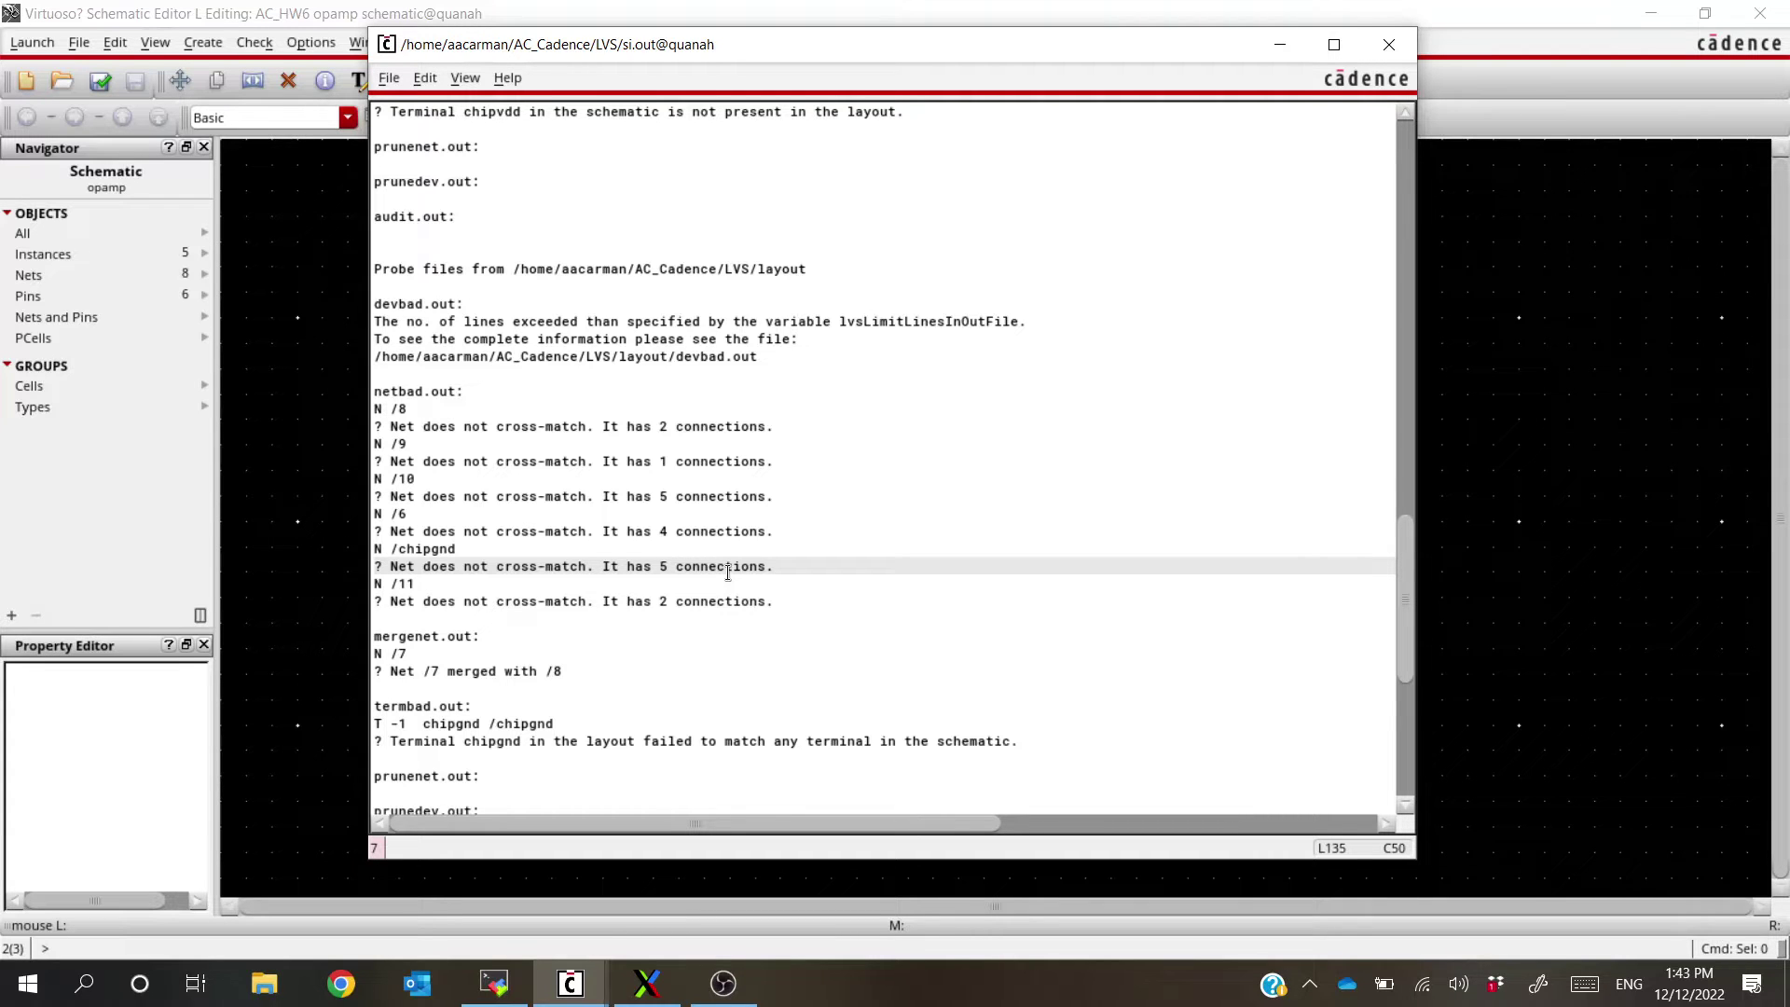
Compare the layout's chipgnd netbad.out entry in the report with the chipgnd connections around the transistors in the opamp schematic
key(alt+Tab)
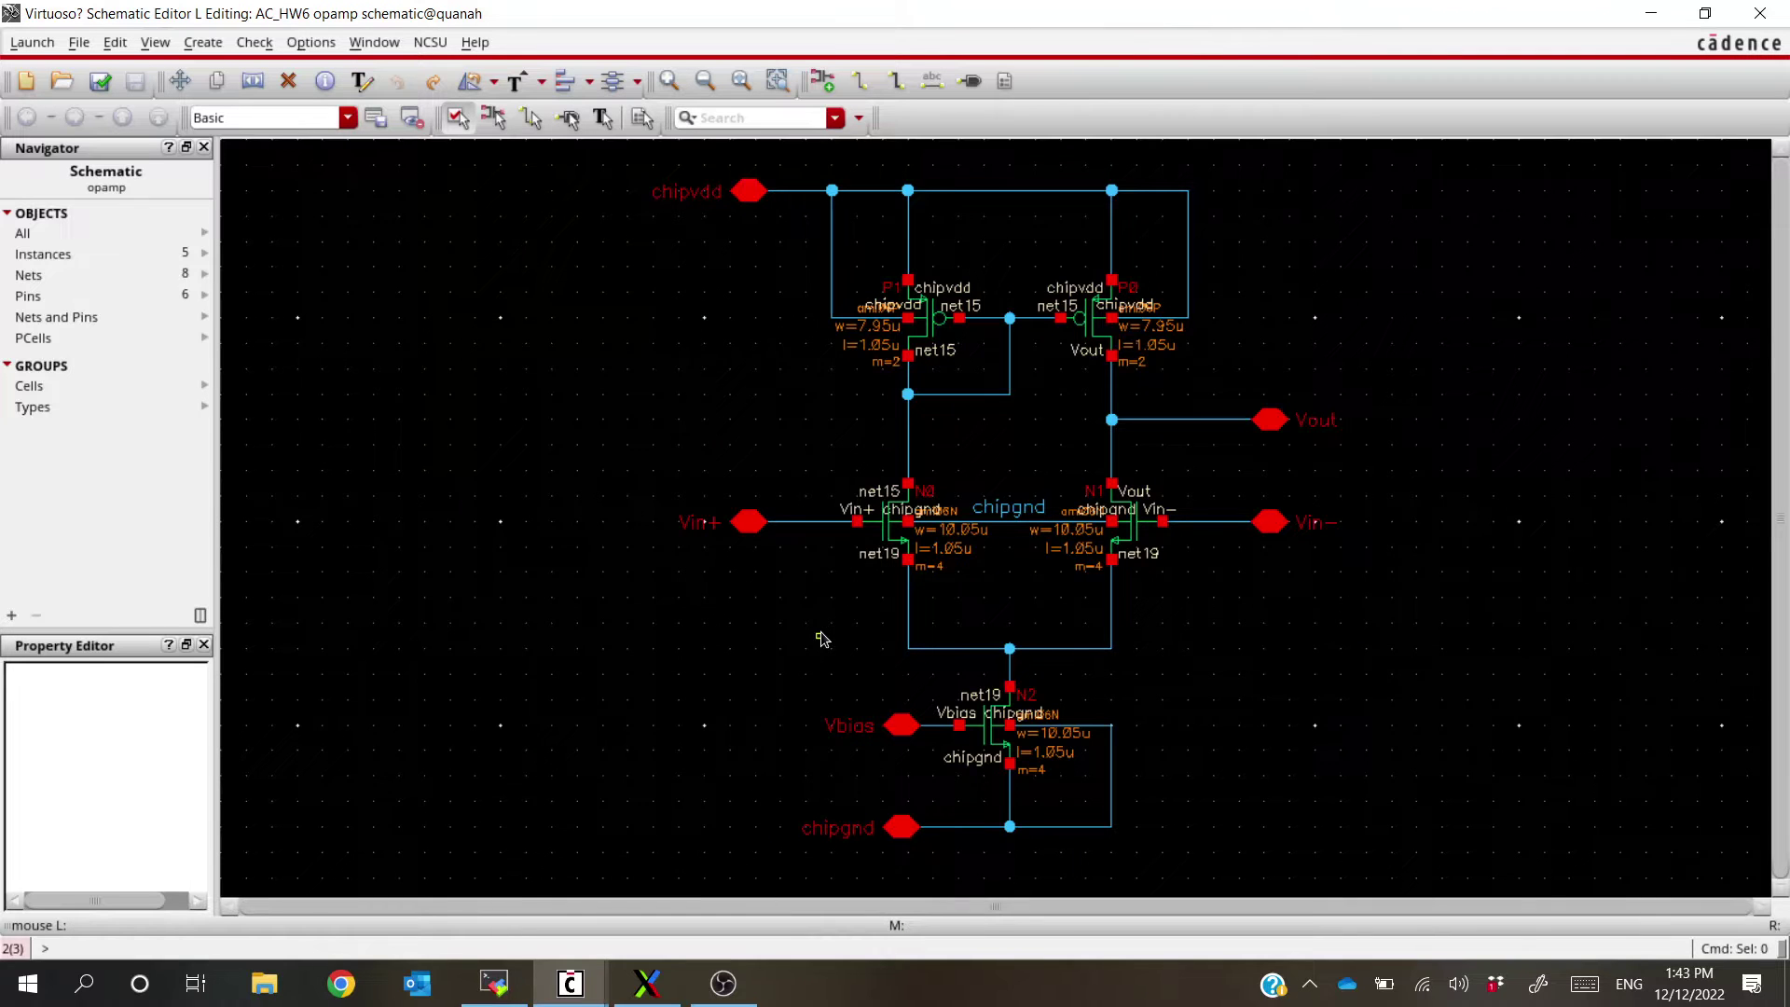
key(alt+Tab)
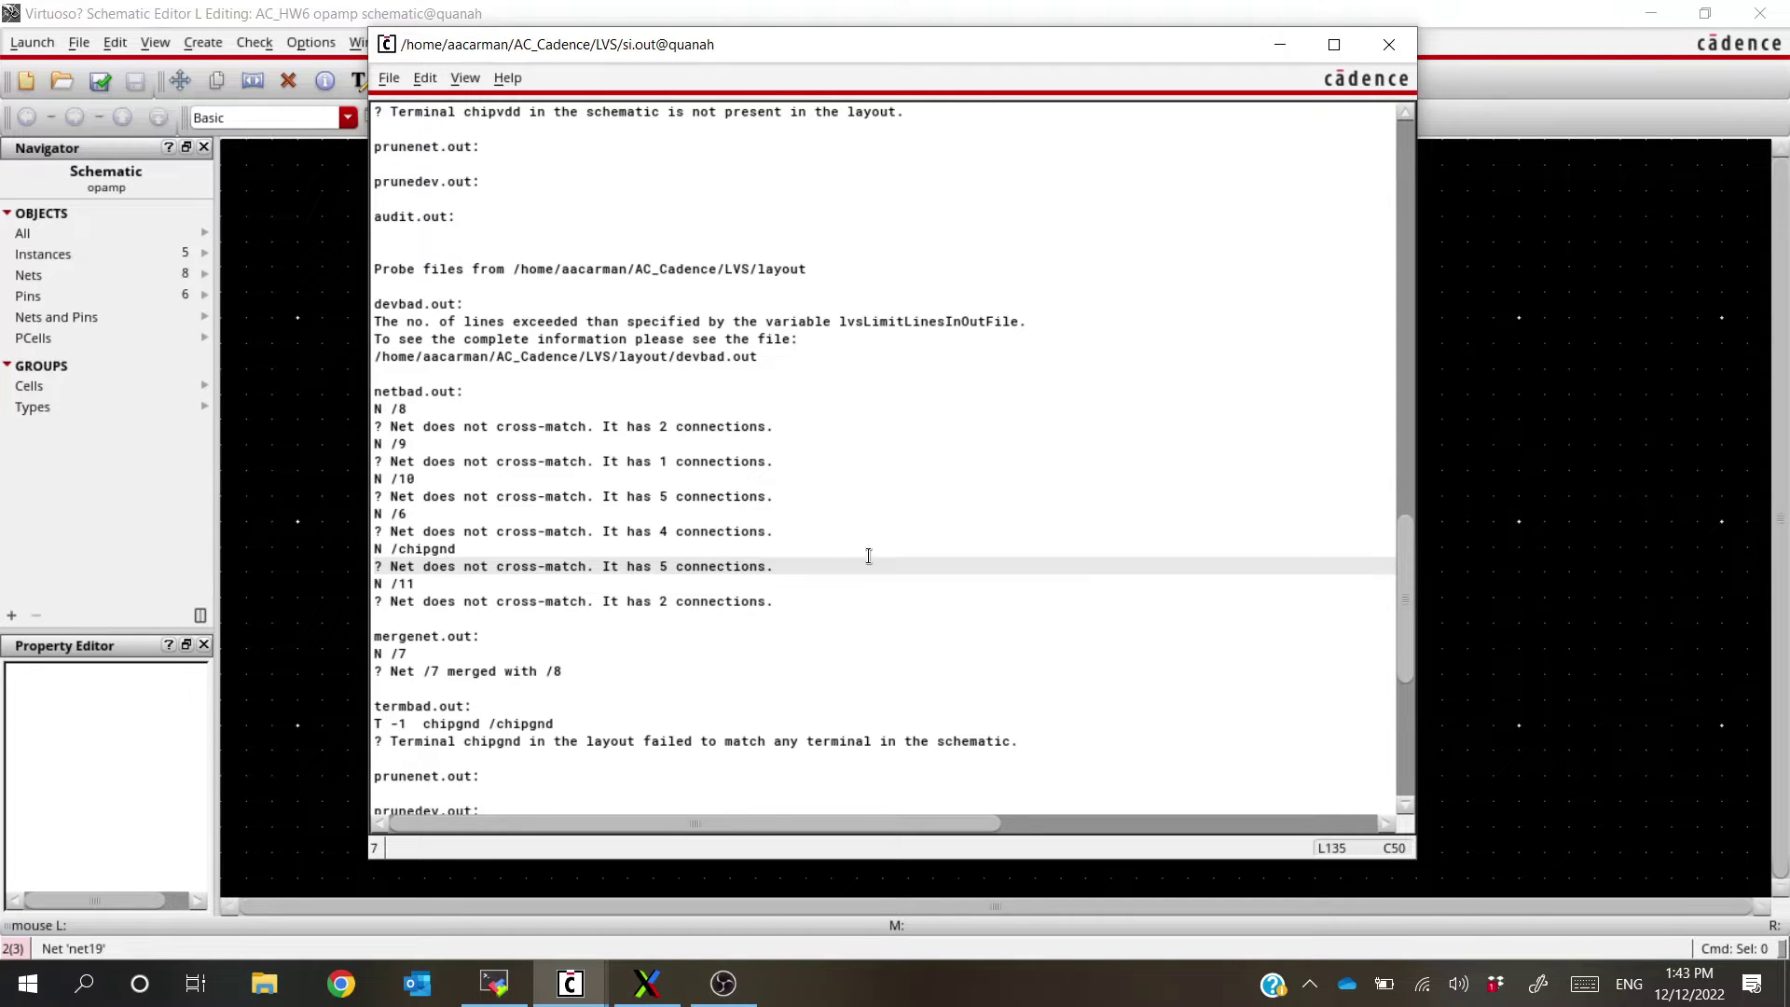
drag(471, 572, 776, 572)
click(793, 571)
drag(601, 568, 794, 572)
click(794, 576)
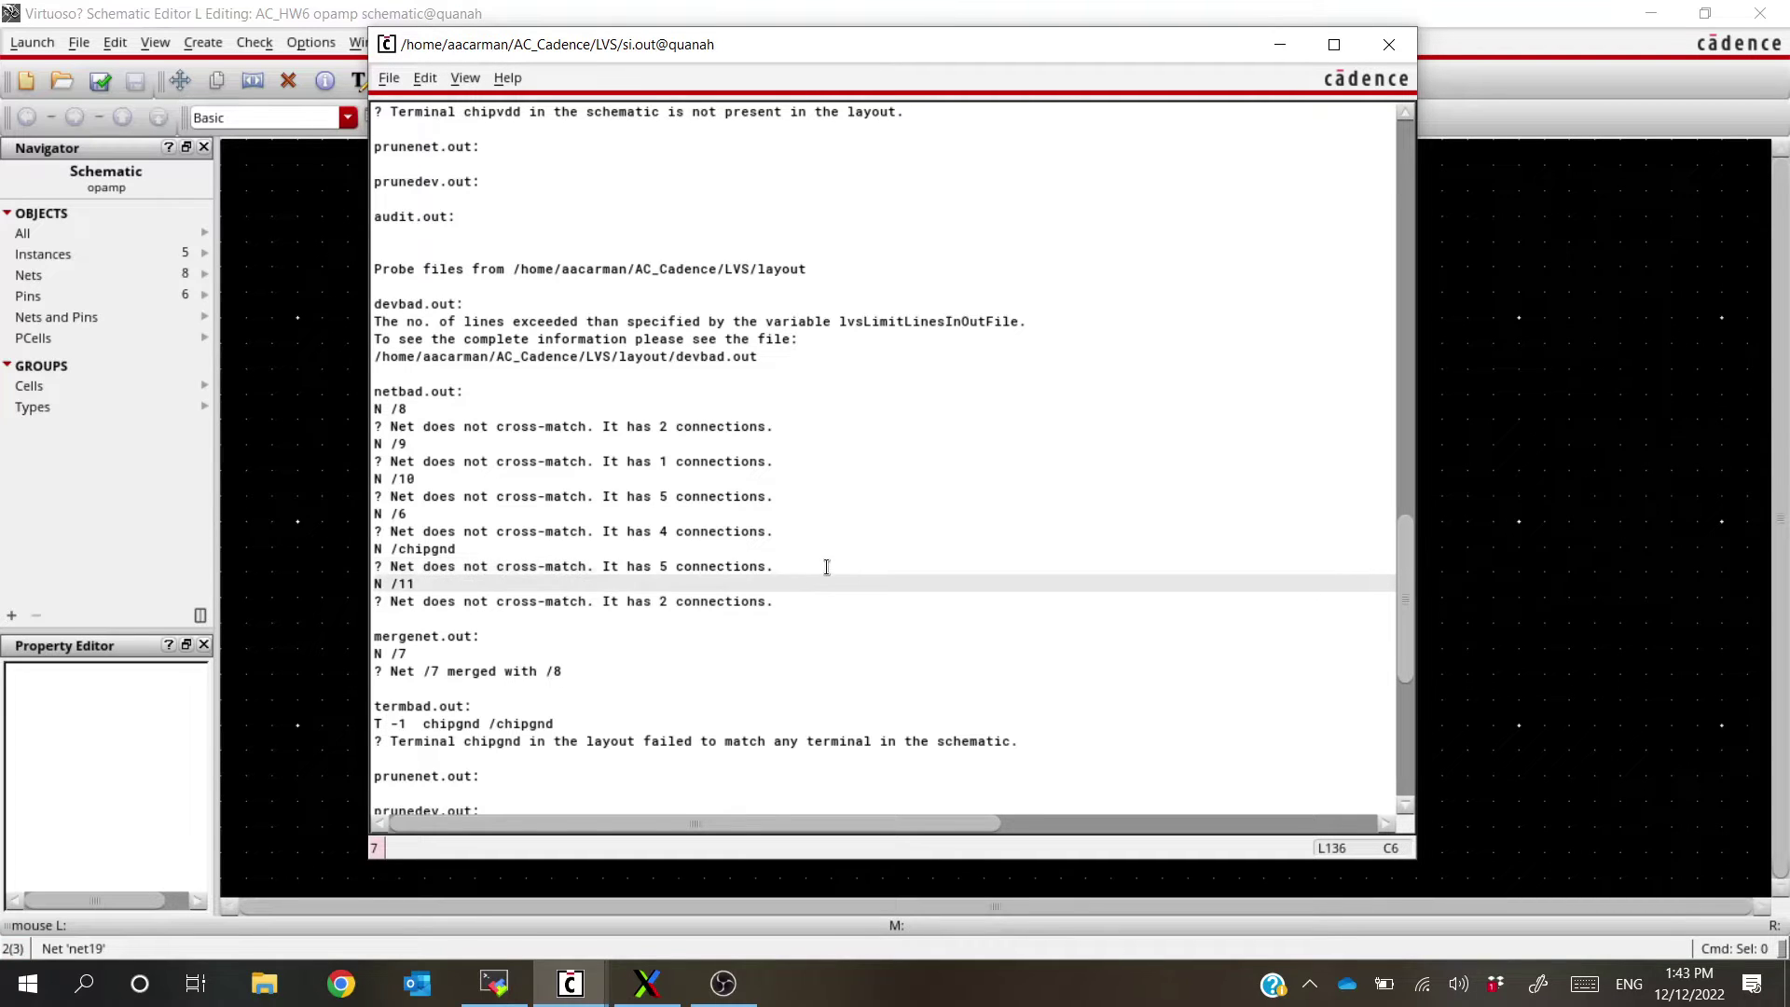
key(alt+Tab)
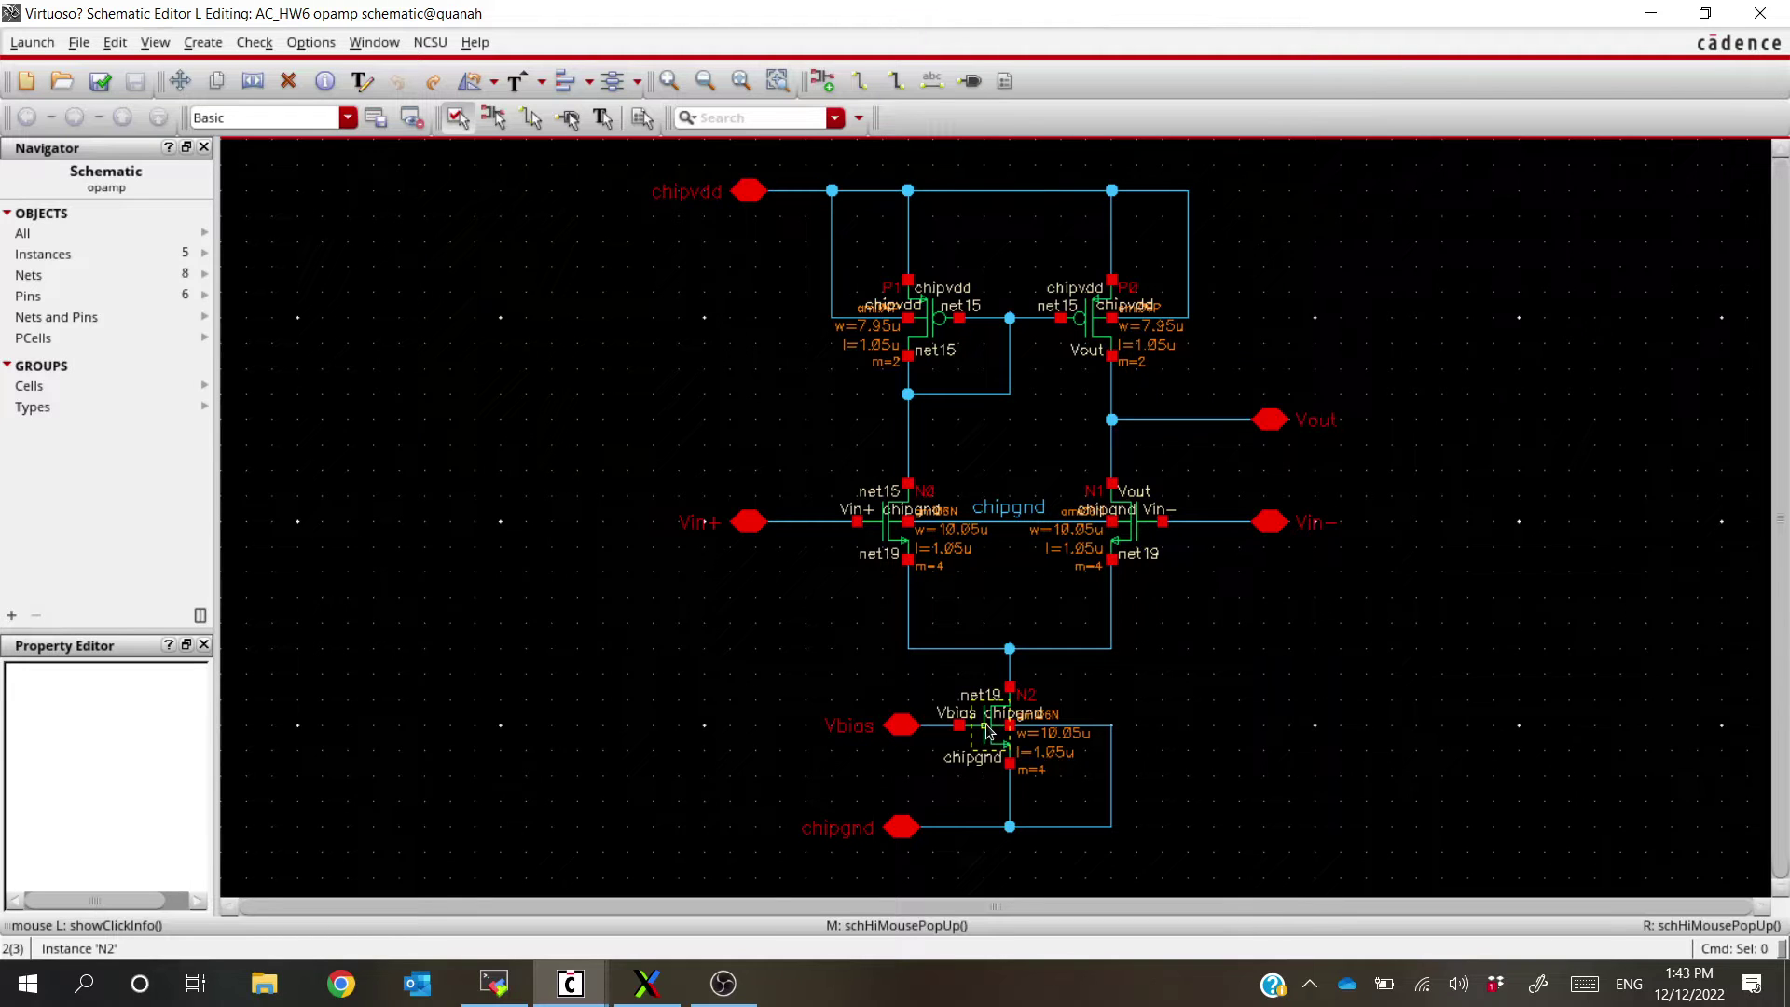
key(alt+Tab)
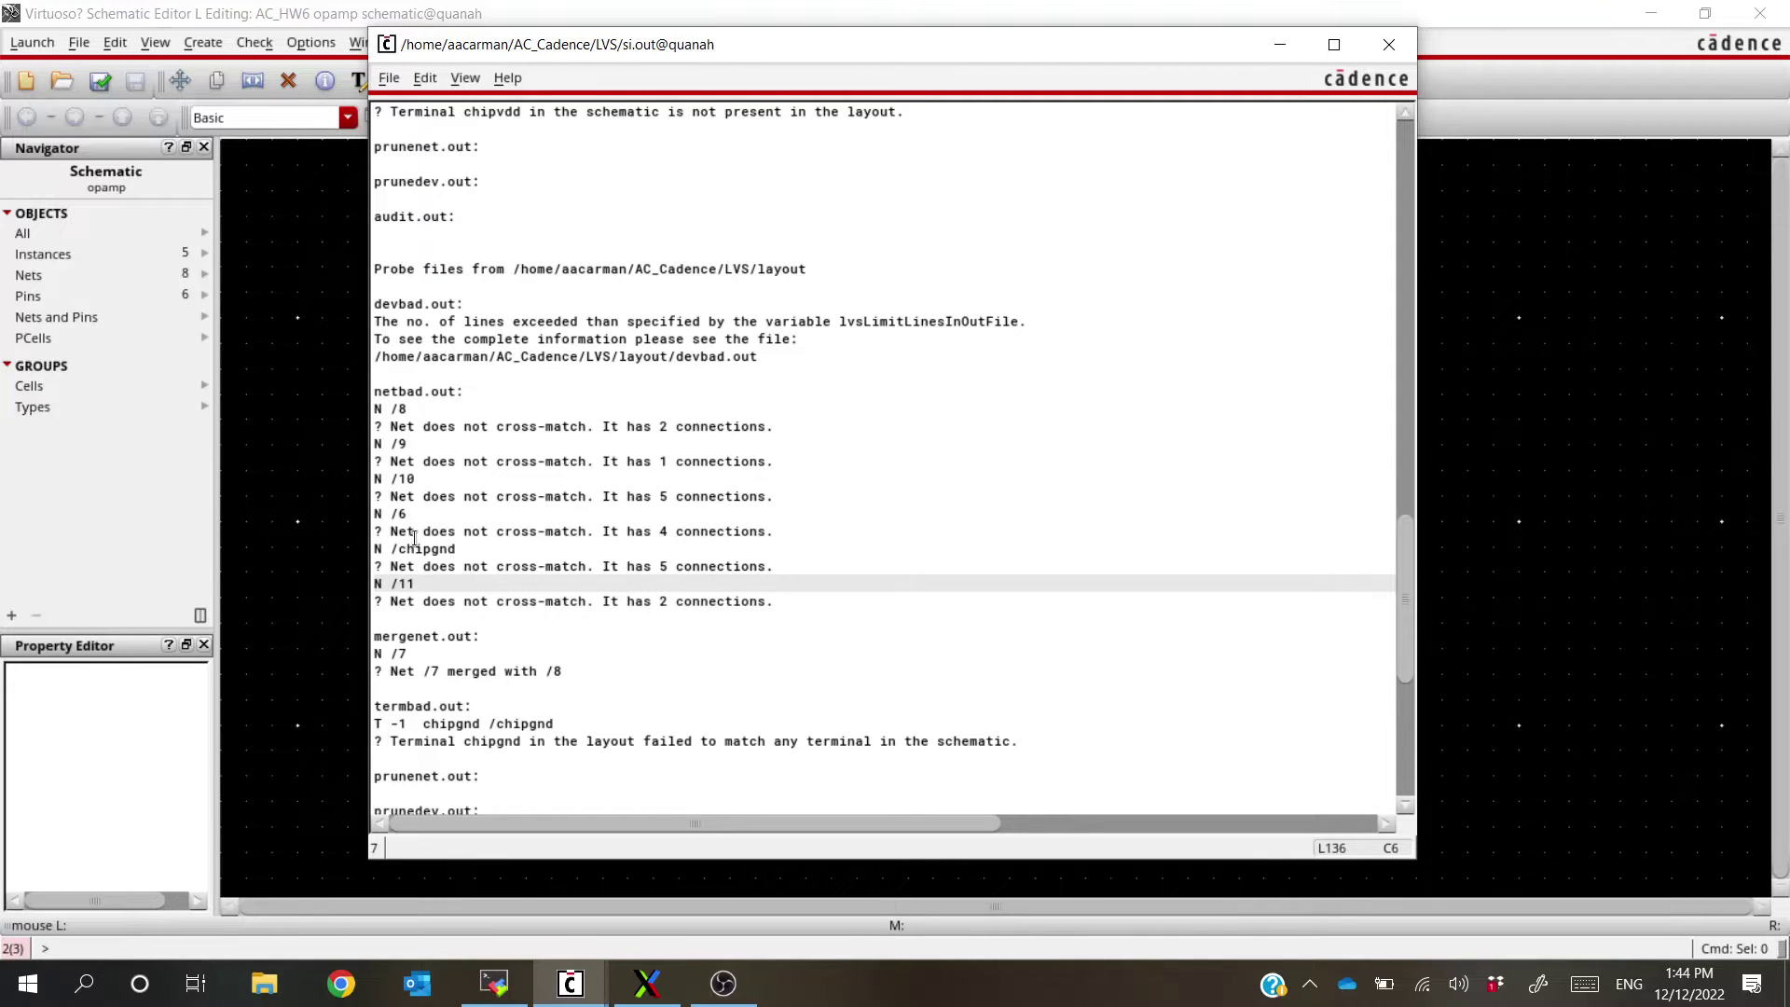
drag(401, 551, 772, 570)
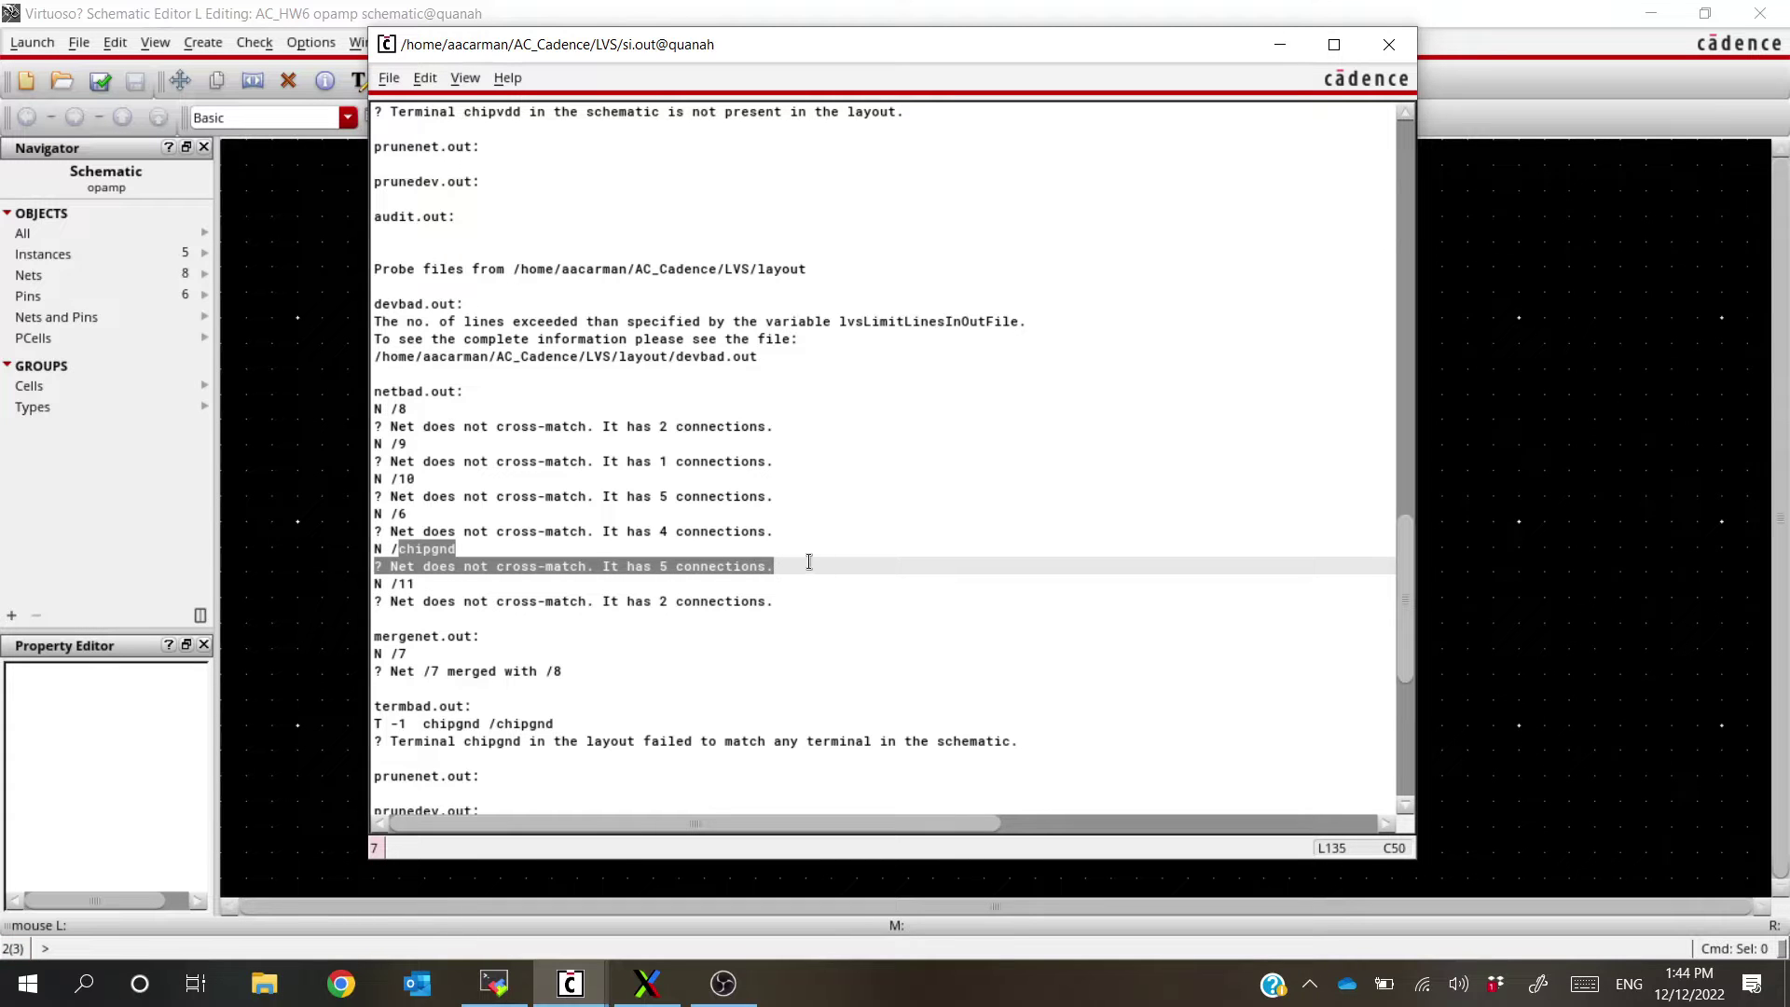
Switch to the opamp layout and inspect the properties of the chipgnd pin on the guard ring, leaving them unchanged
key(alt+Tab)
key(alt+Tab)
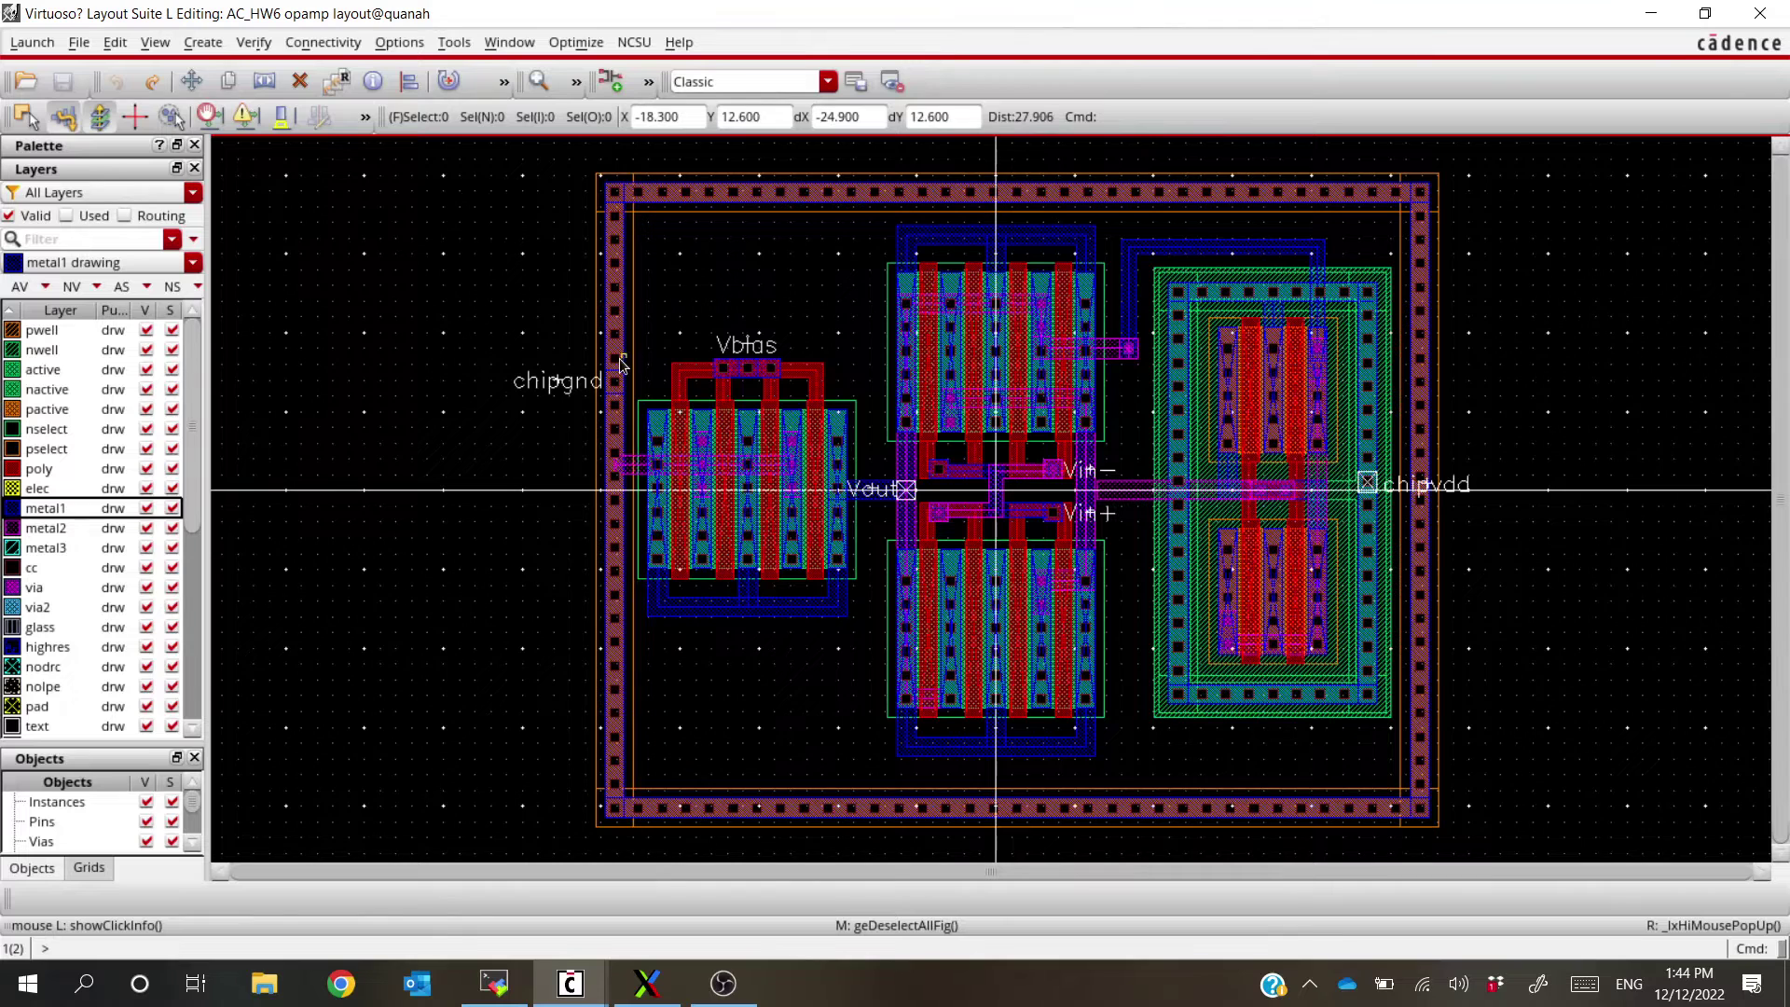
key(z)
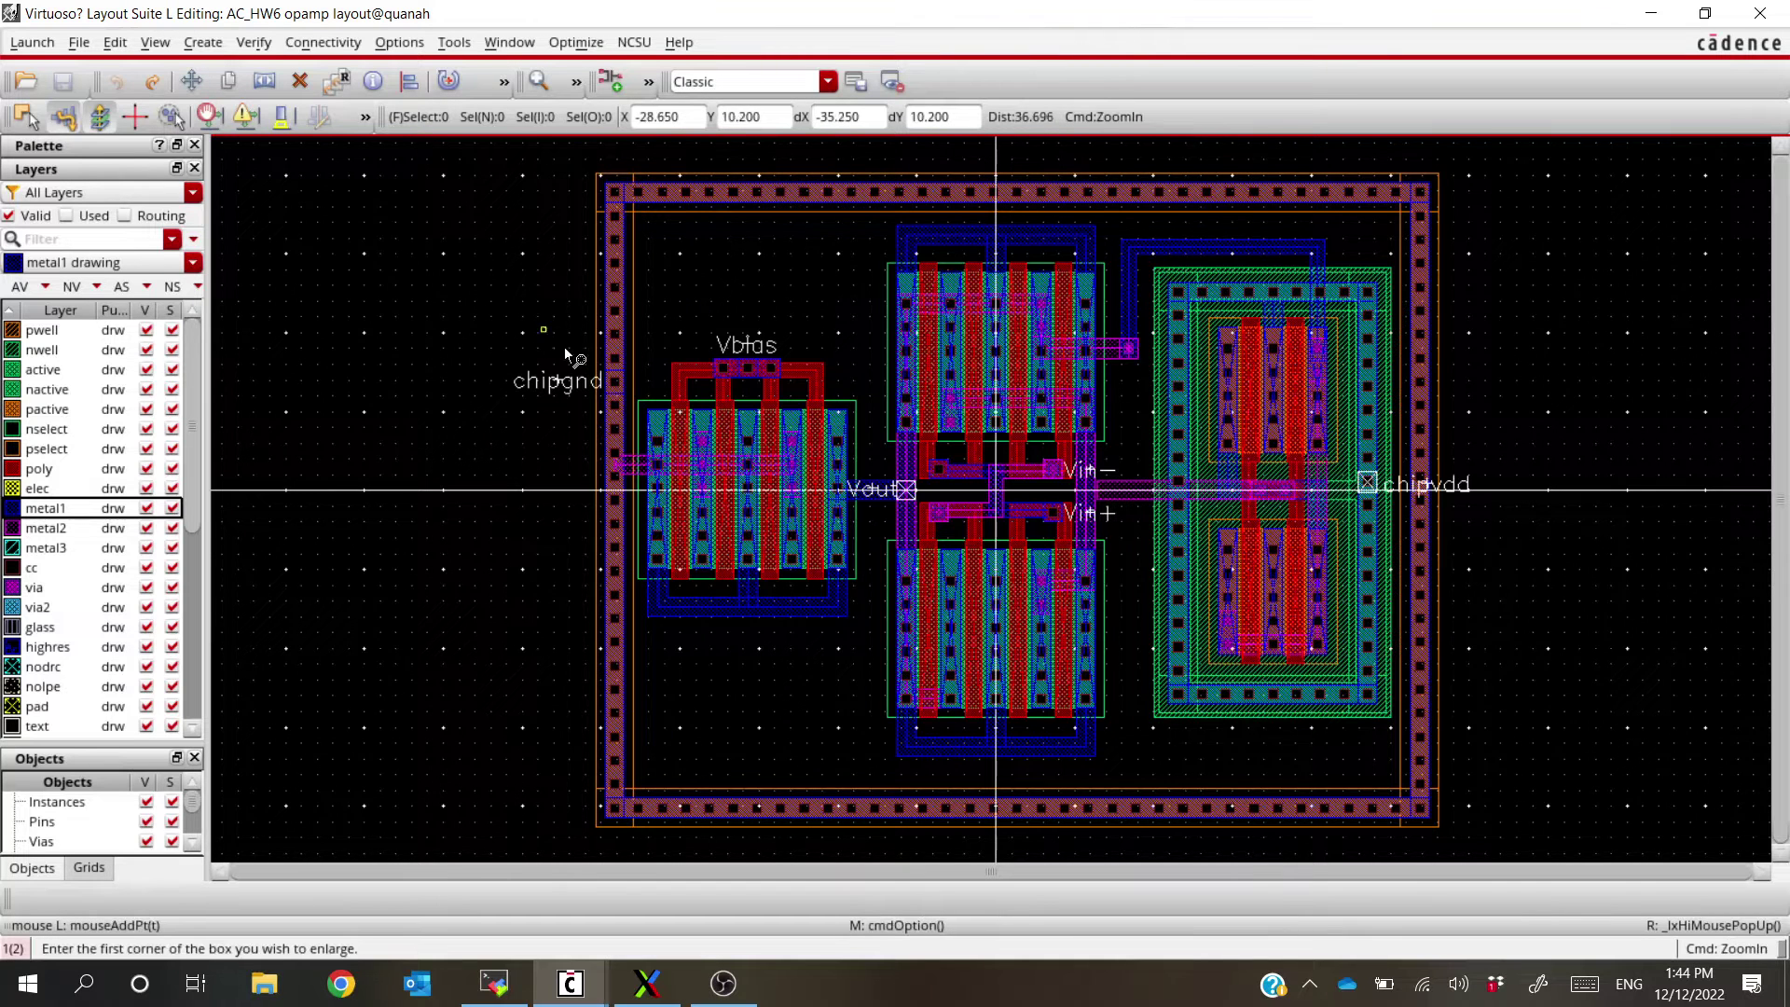
click(549, 332)
click(652, 418)
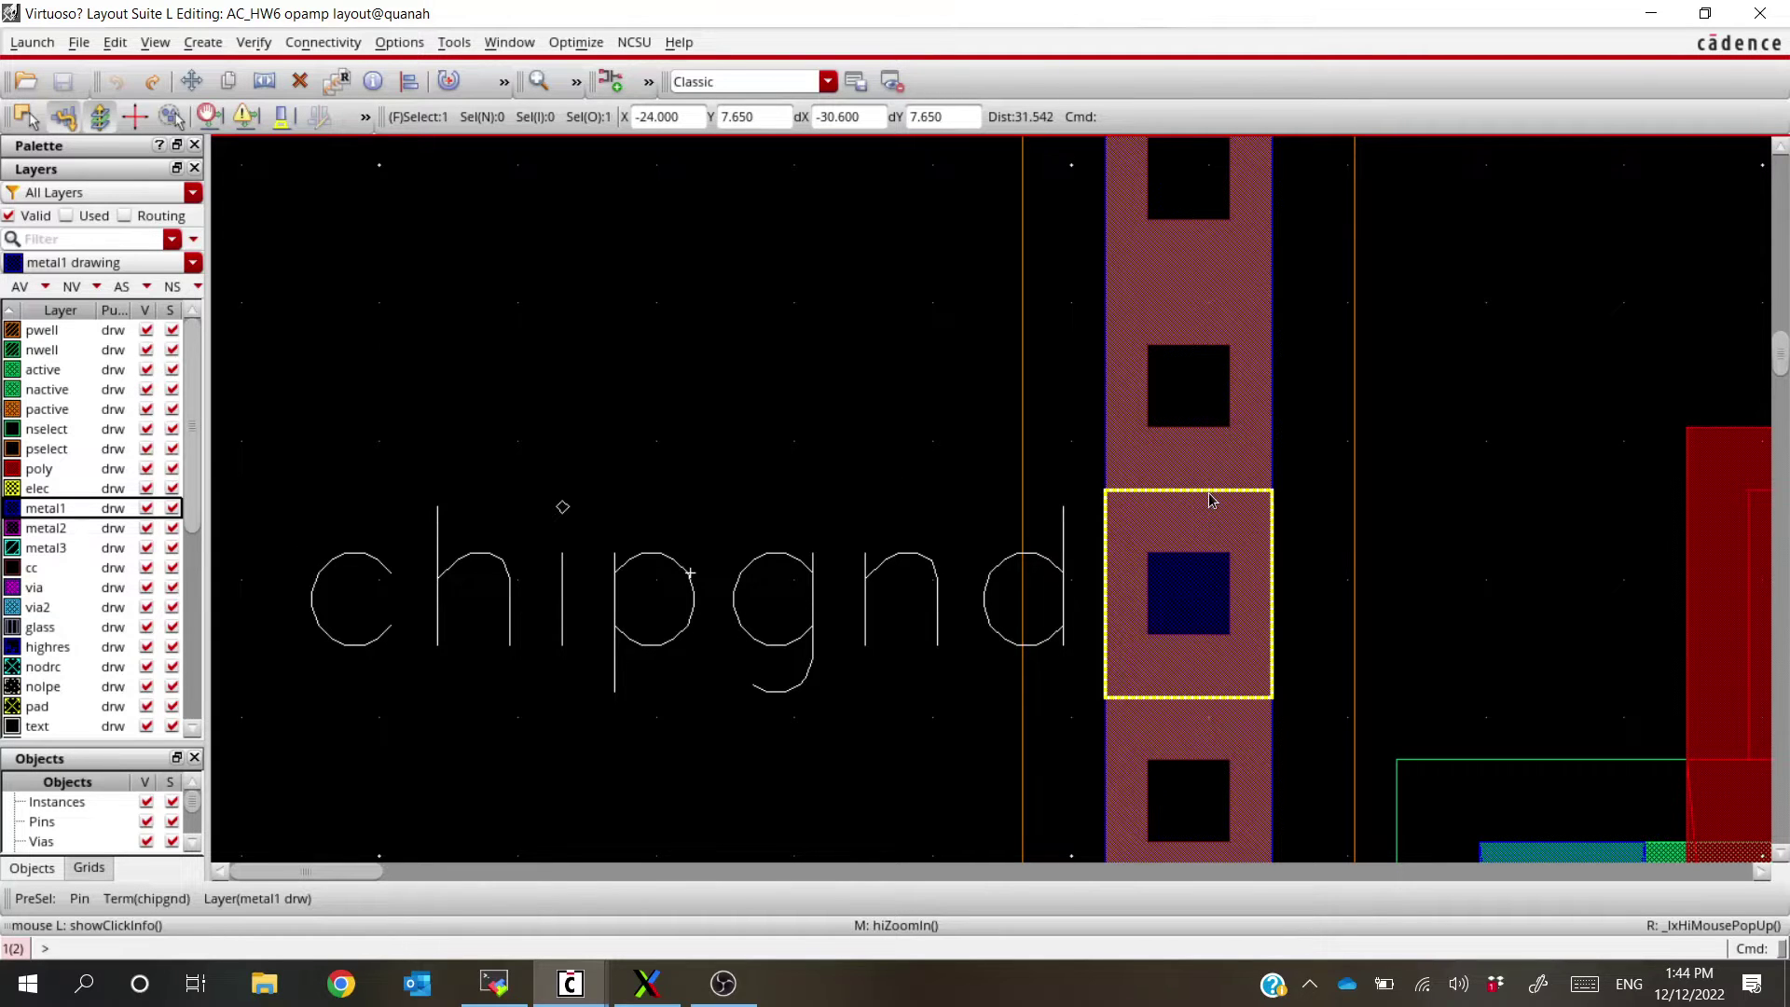
key(q)
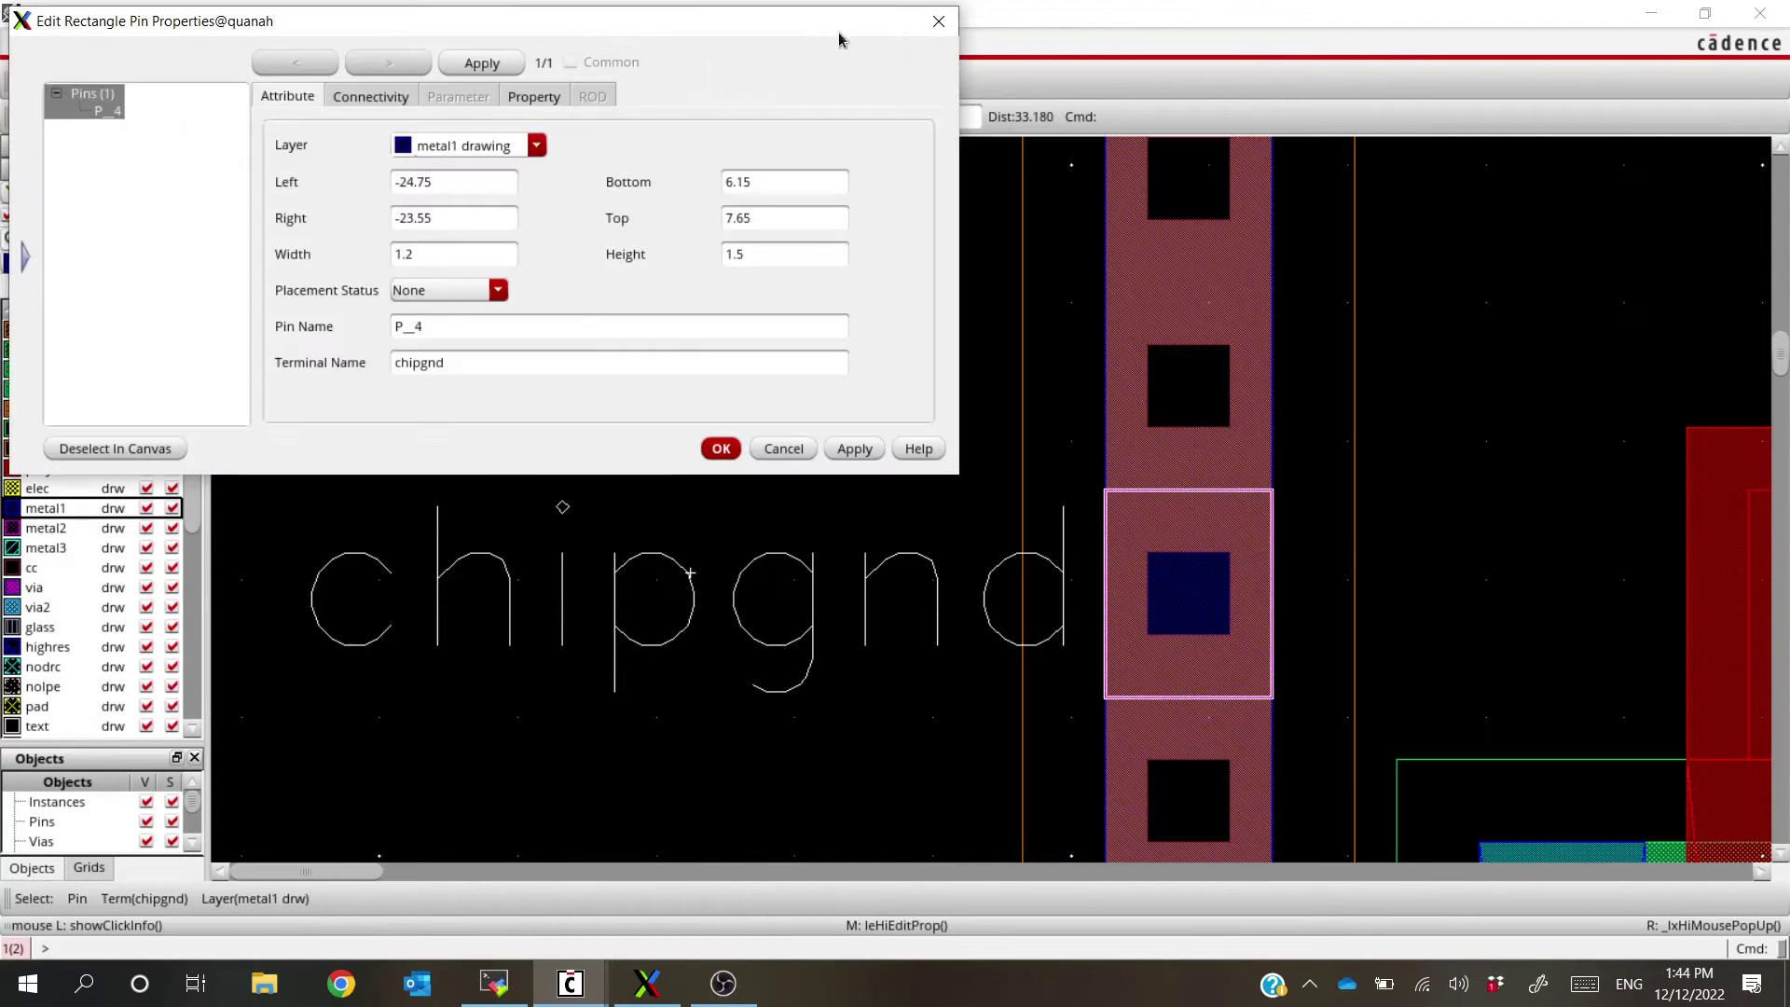
click(936, 21)
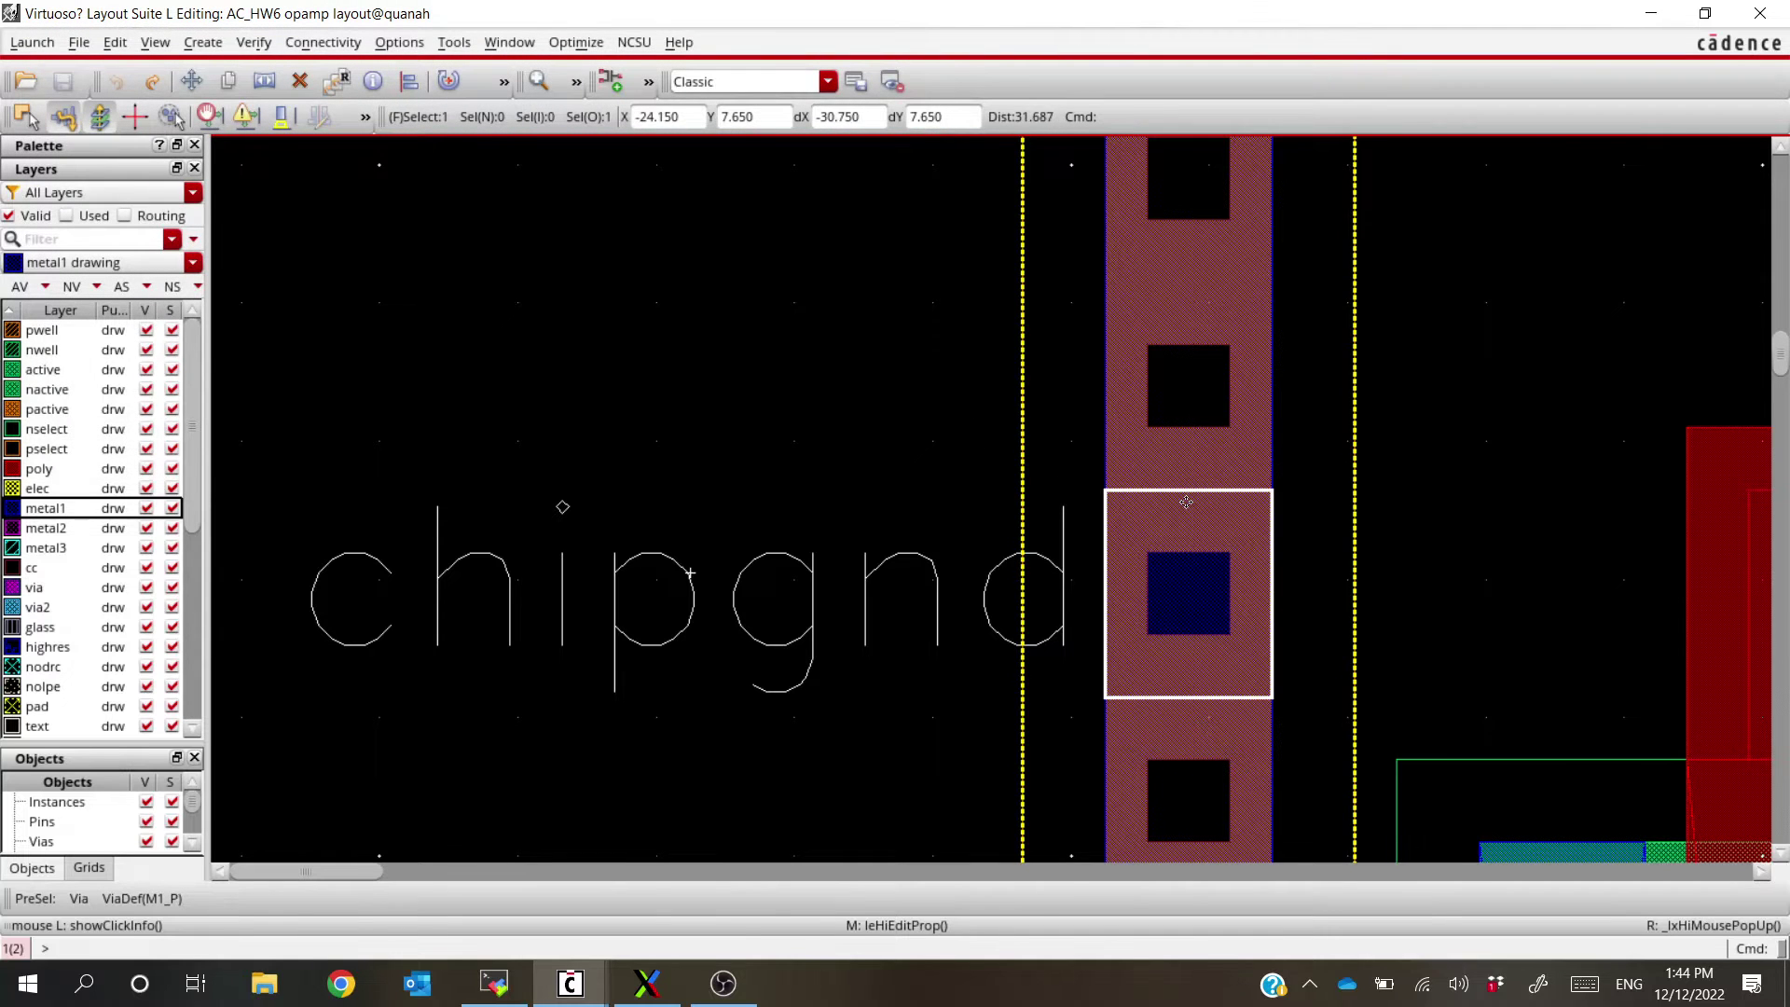
key(f)
click(733, 273)
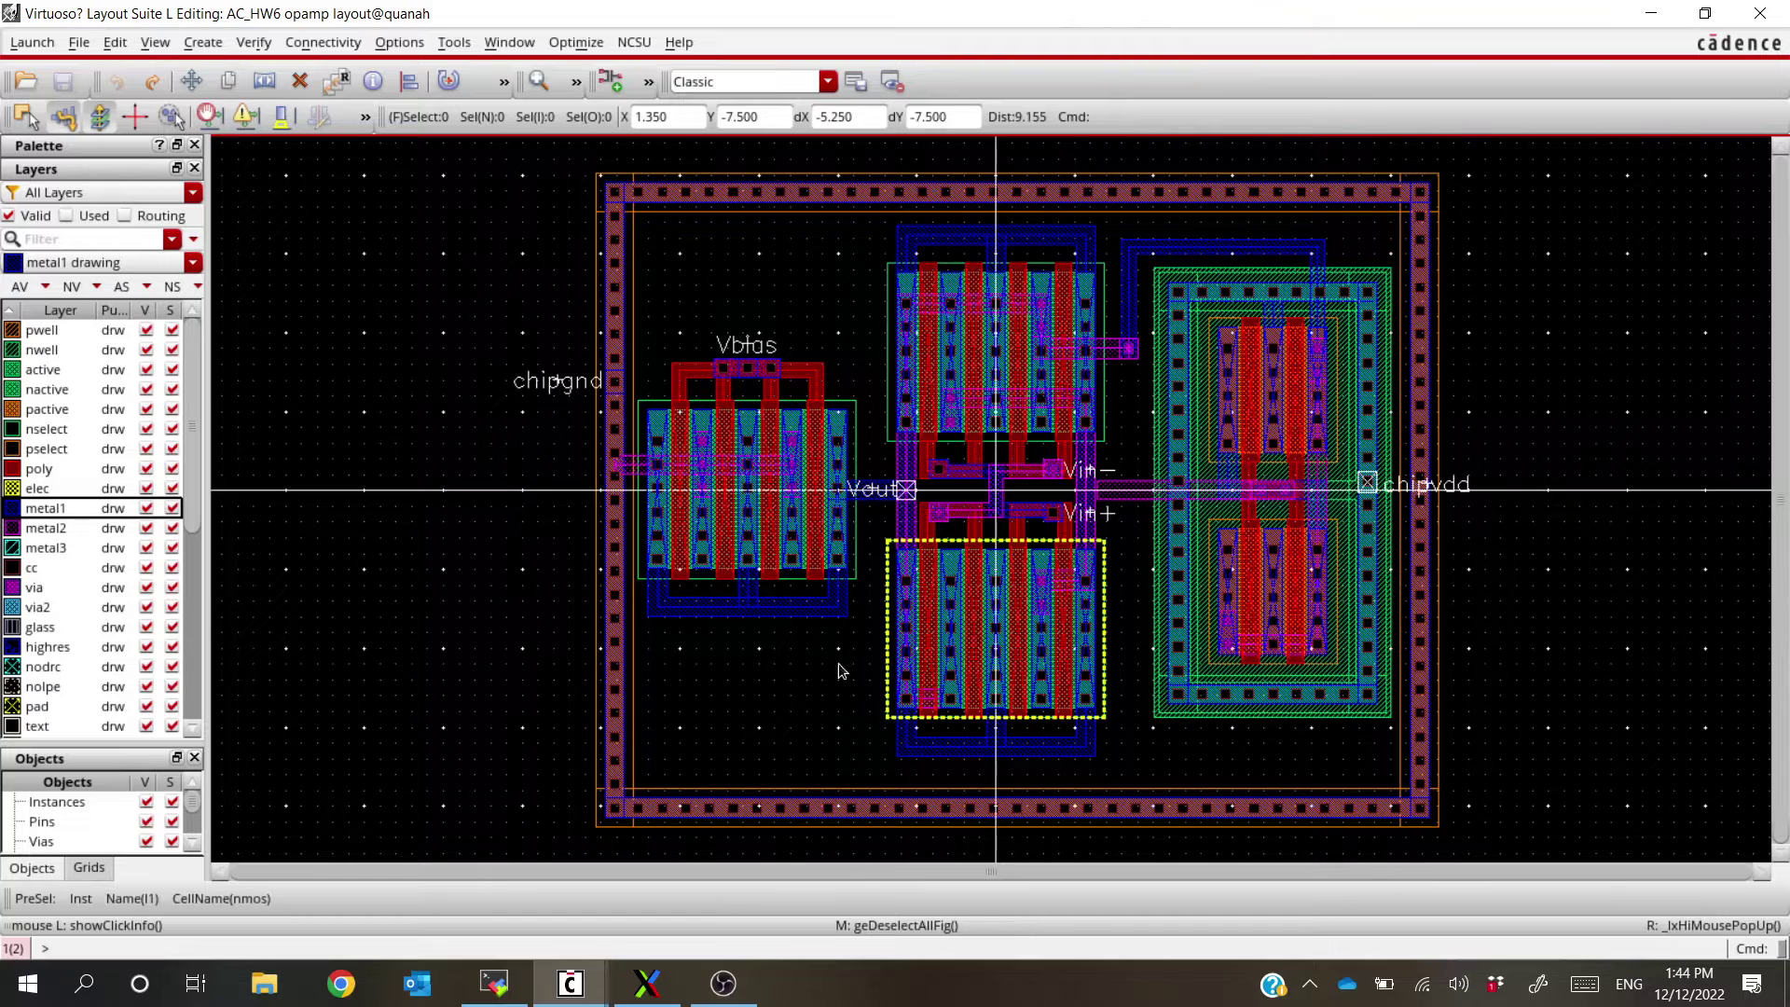
Check the N2 source's chipgnd connection in the schematic and inspect where the metal2 path meets the guard ring in the layout
key(alt+Tab)
key(alt+Tab)
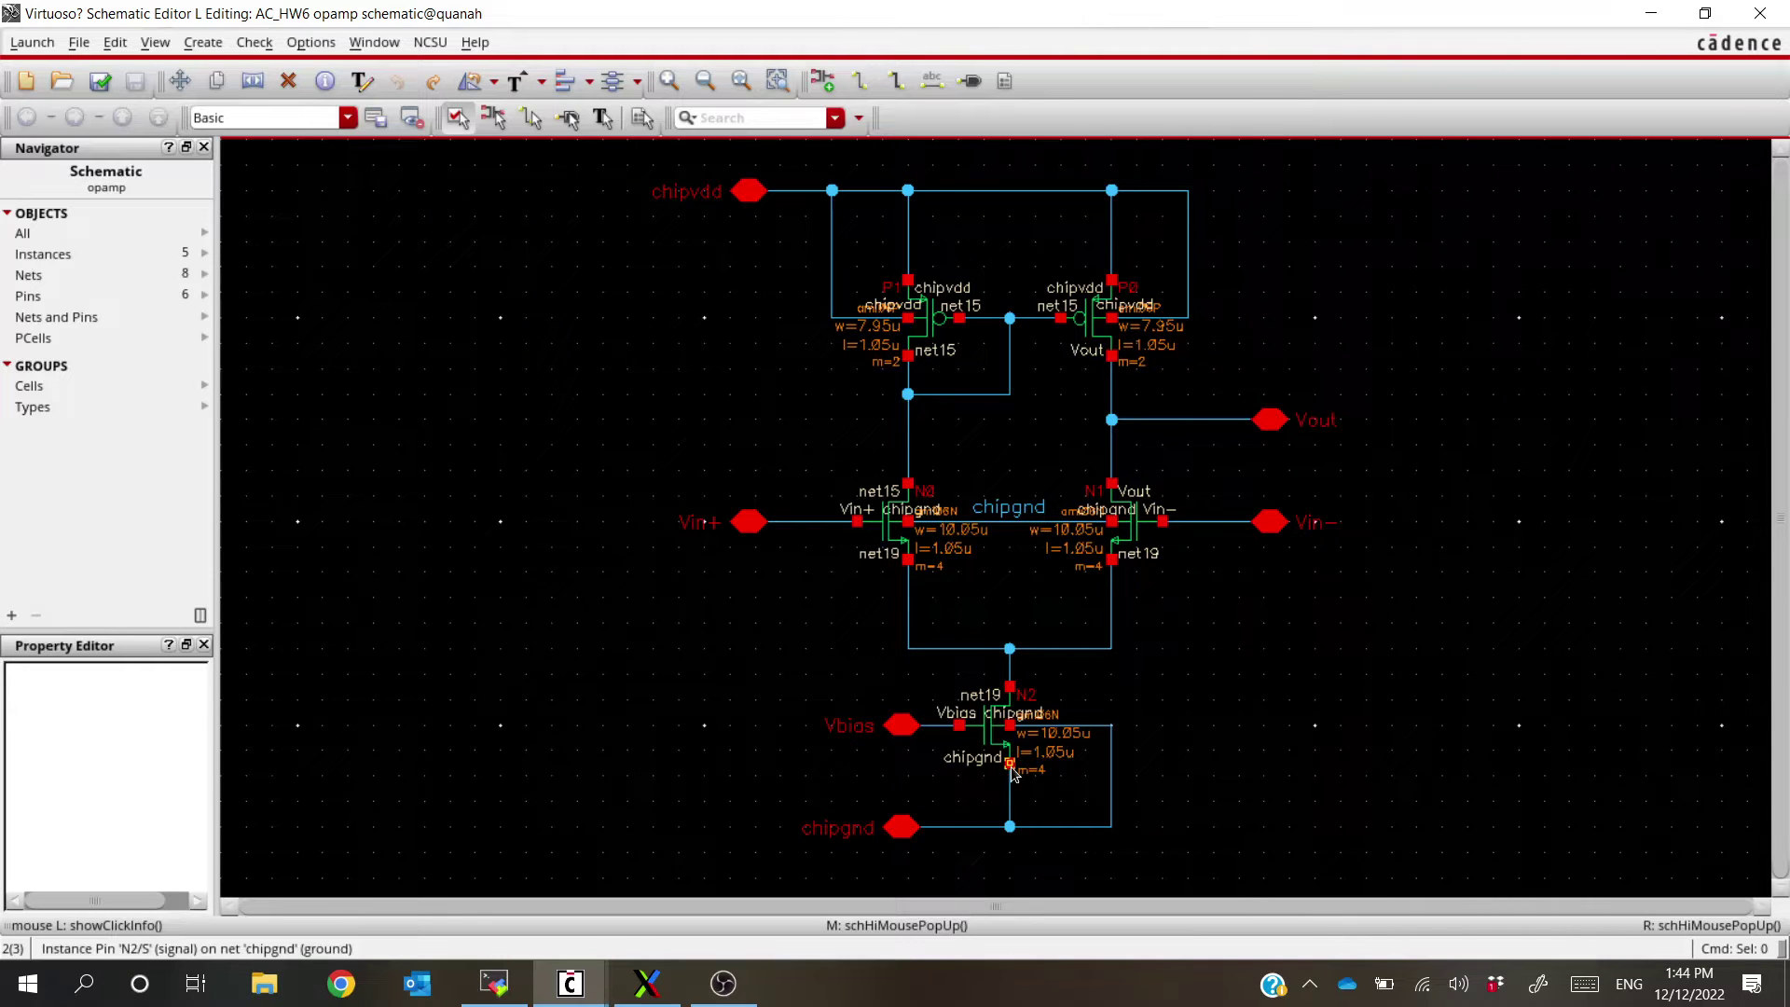
key(alt+Tab)
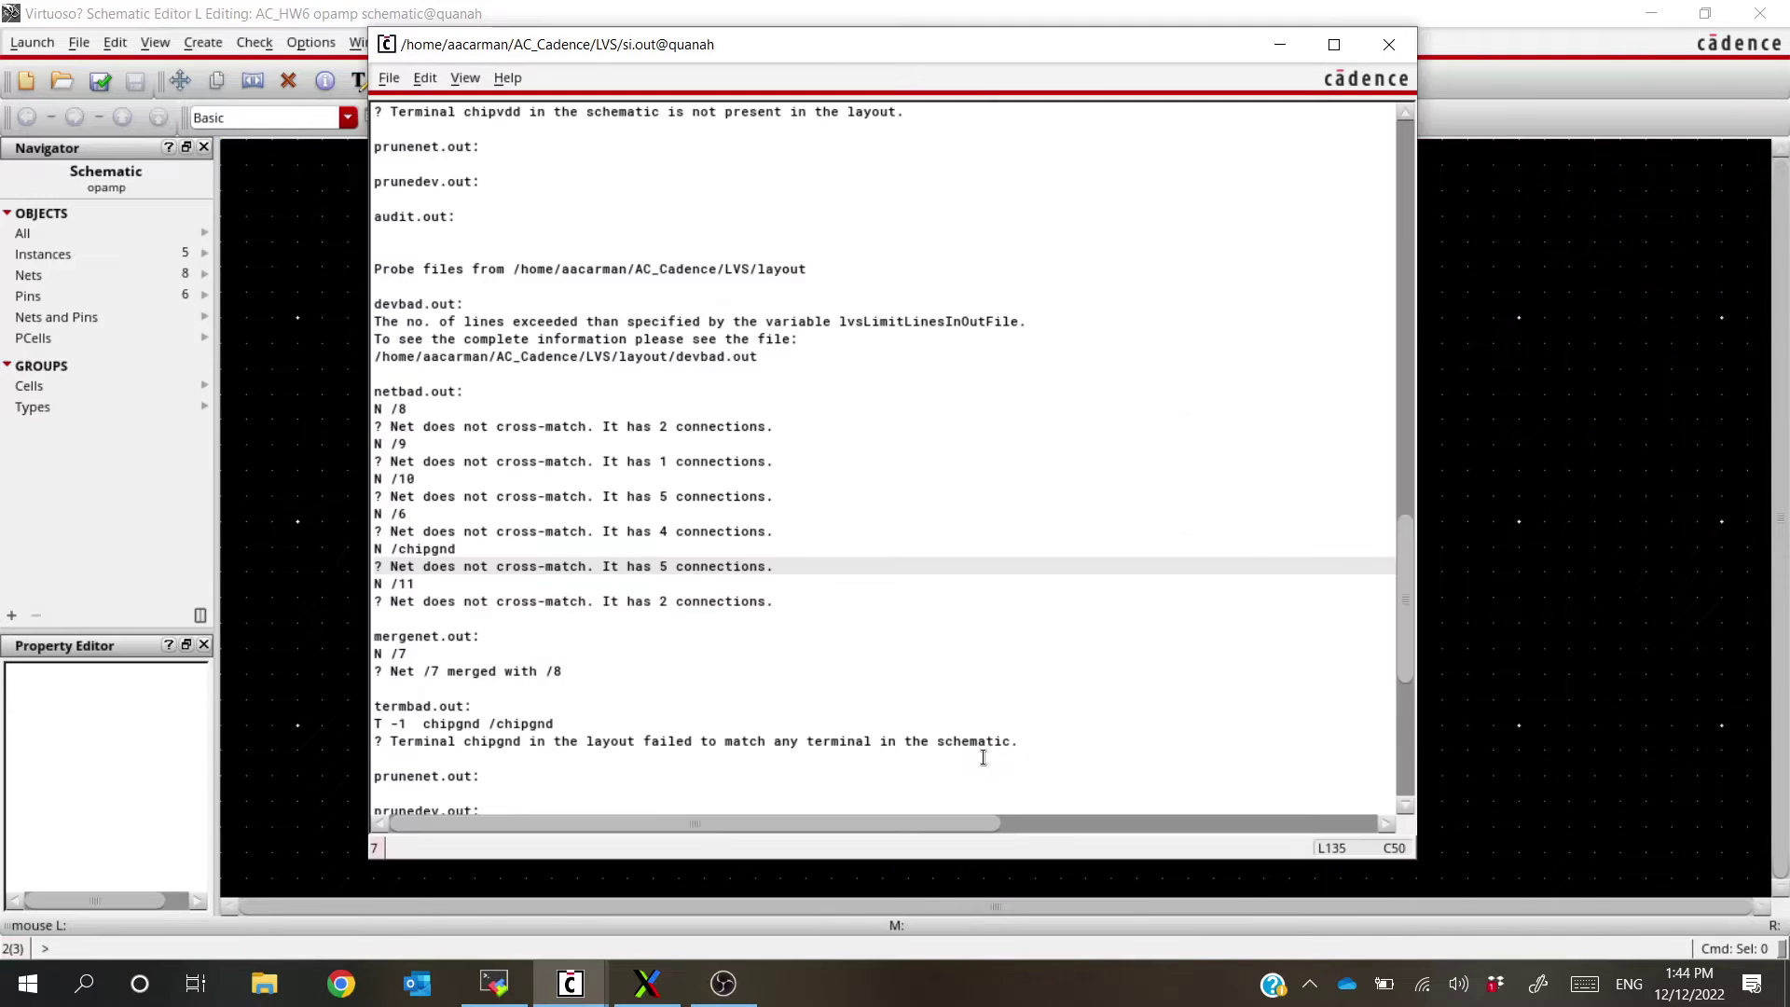
key(alt+Tab)
key(Tab)
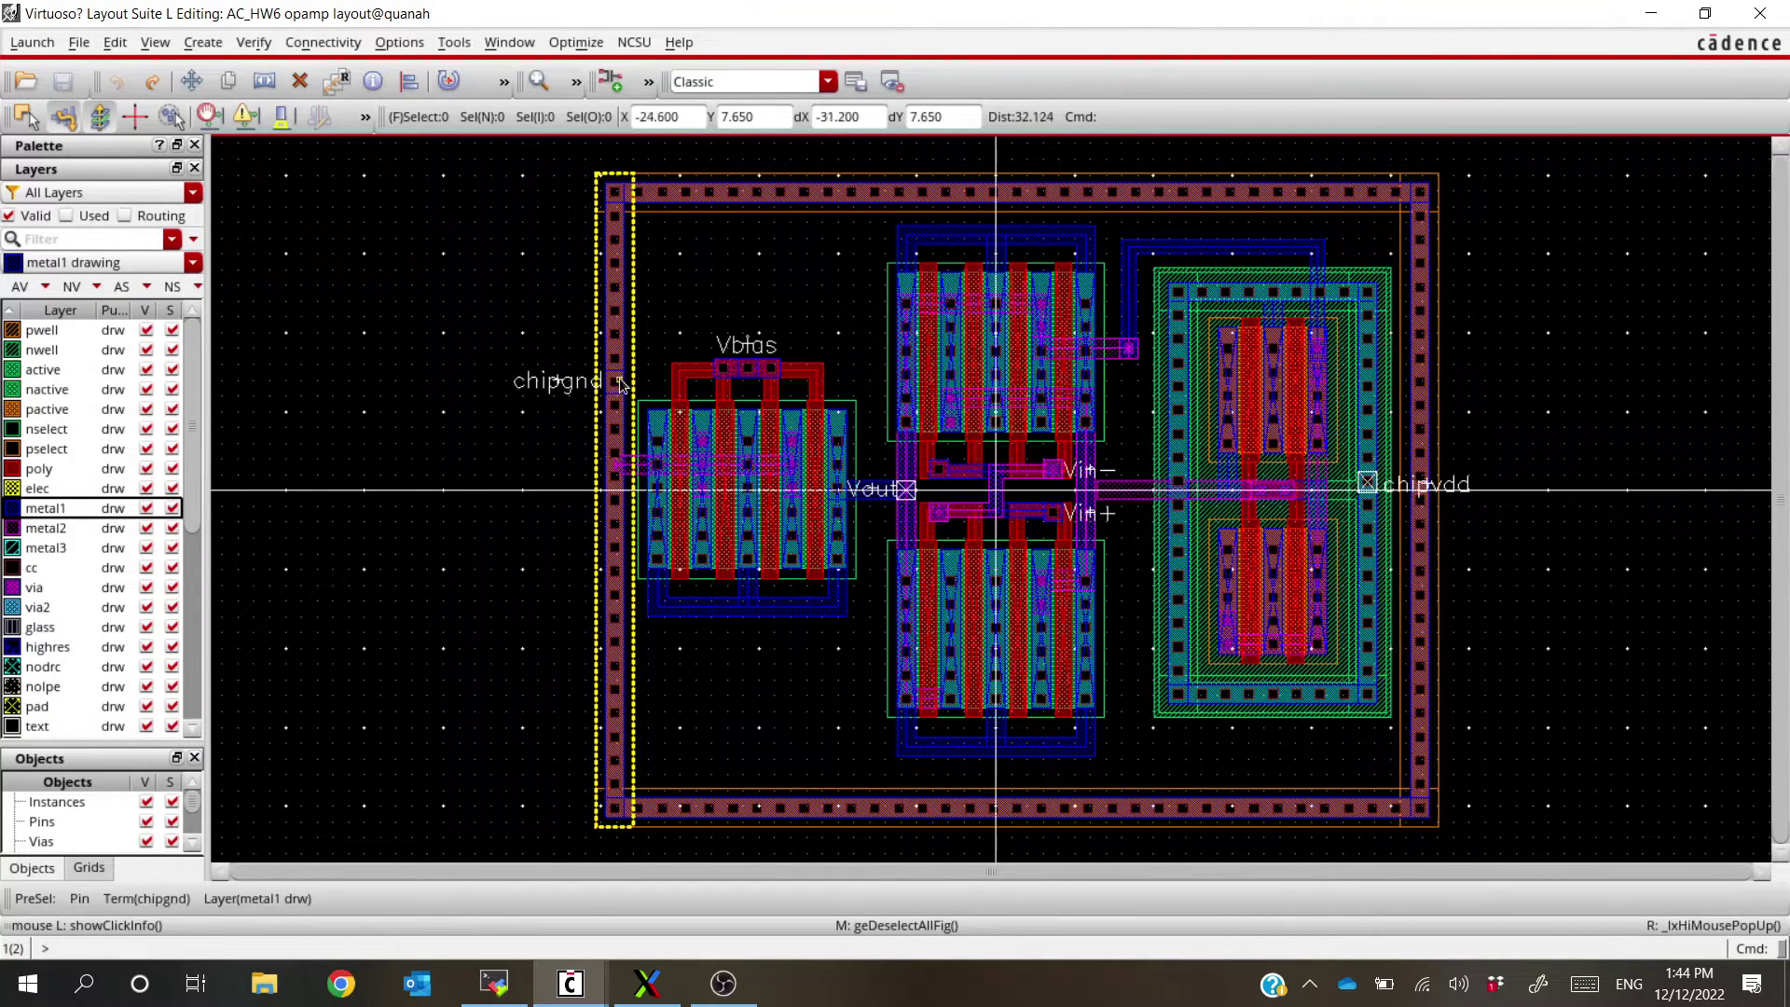
ctrl+scroll(611, 391, up, 5)
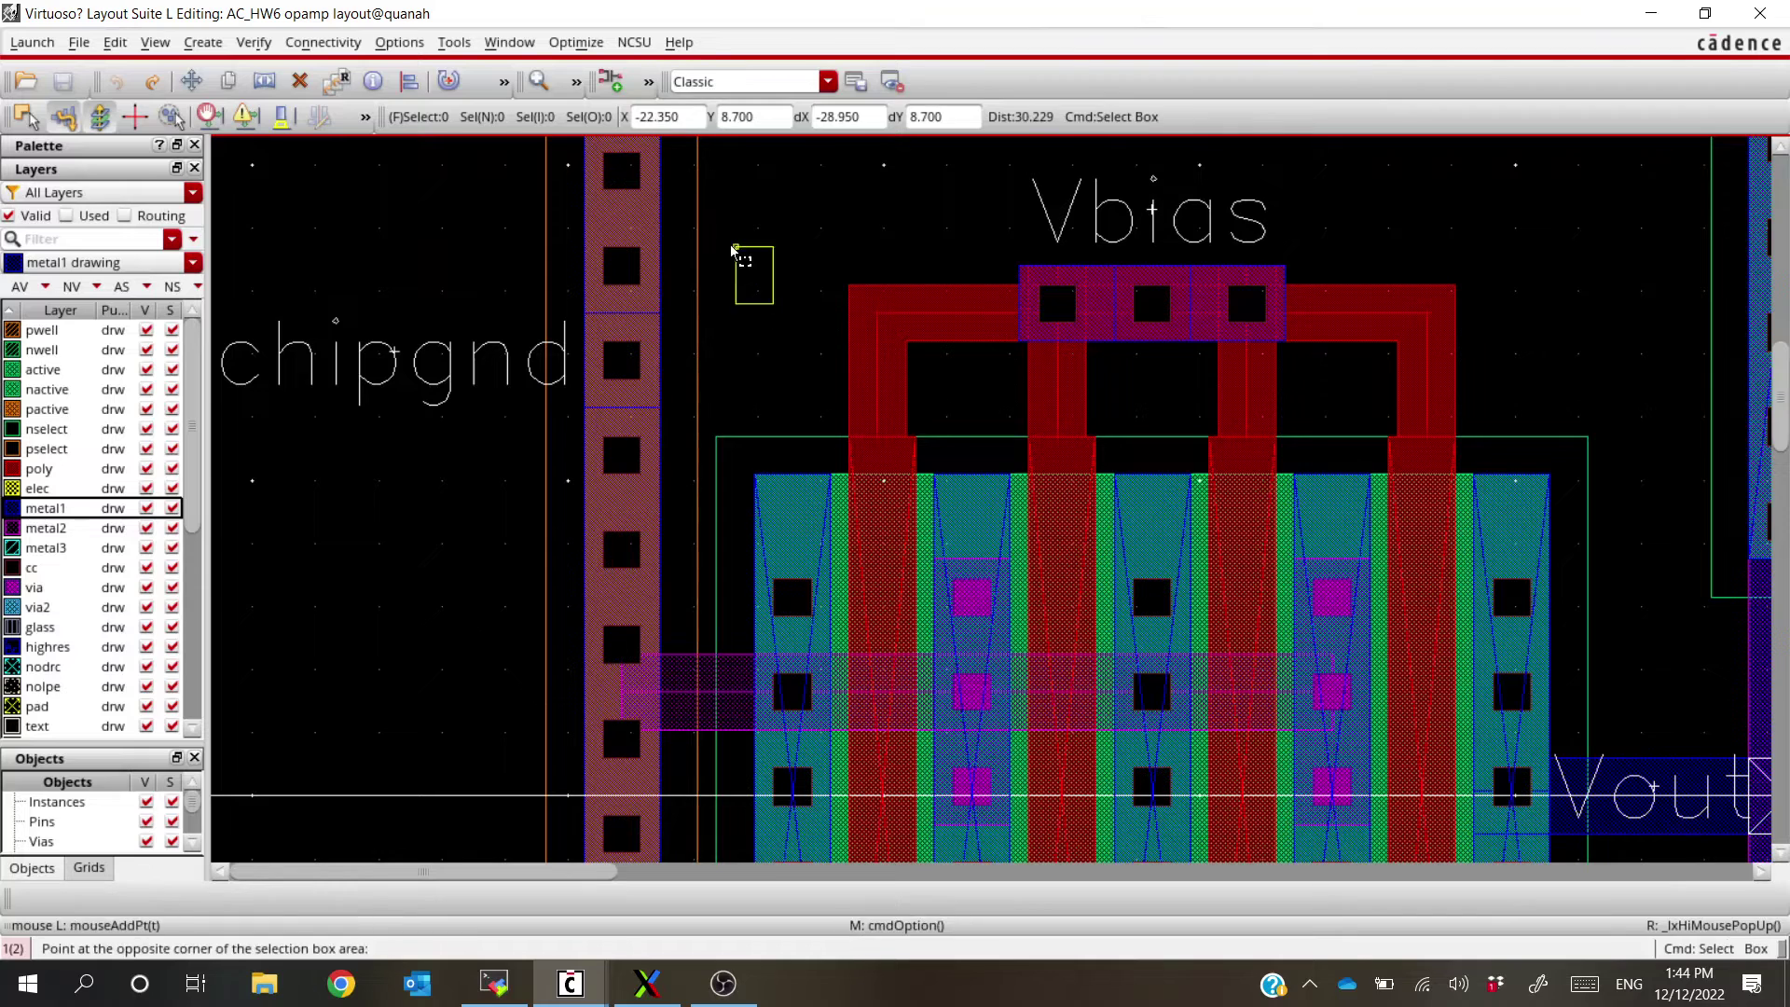
key(f)
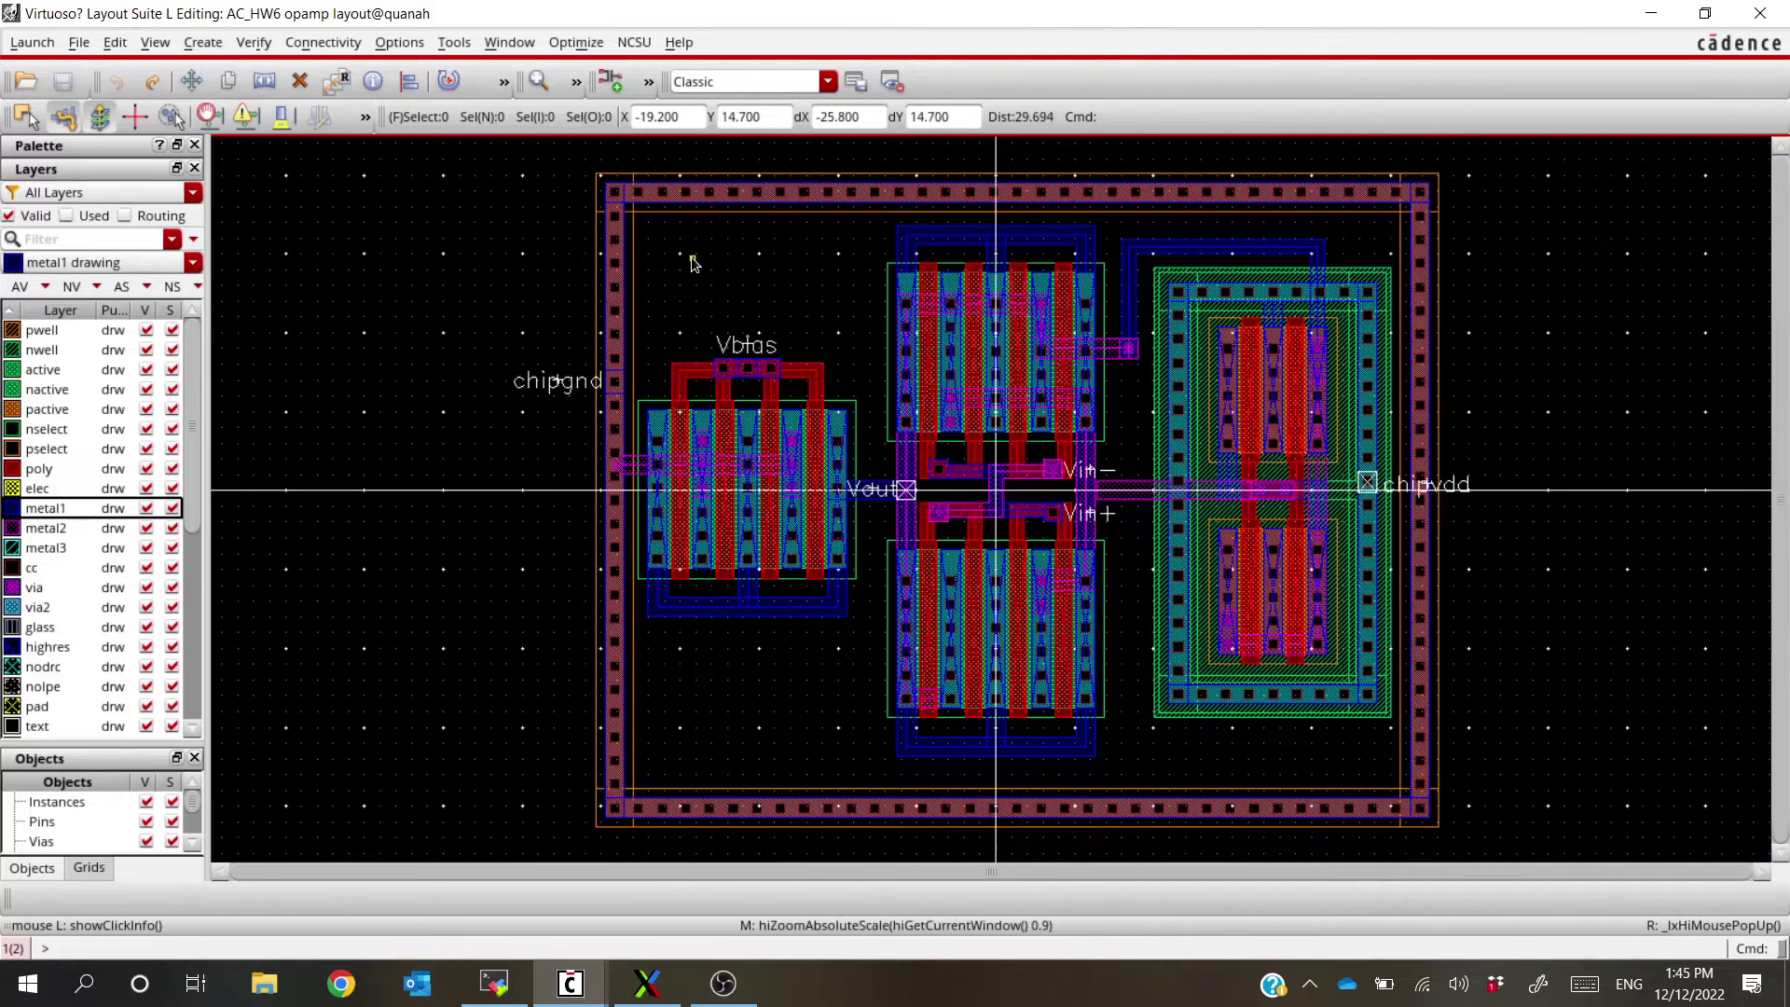
key(z)
click(875, 326)
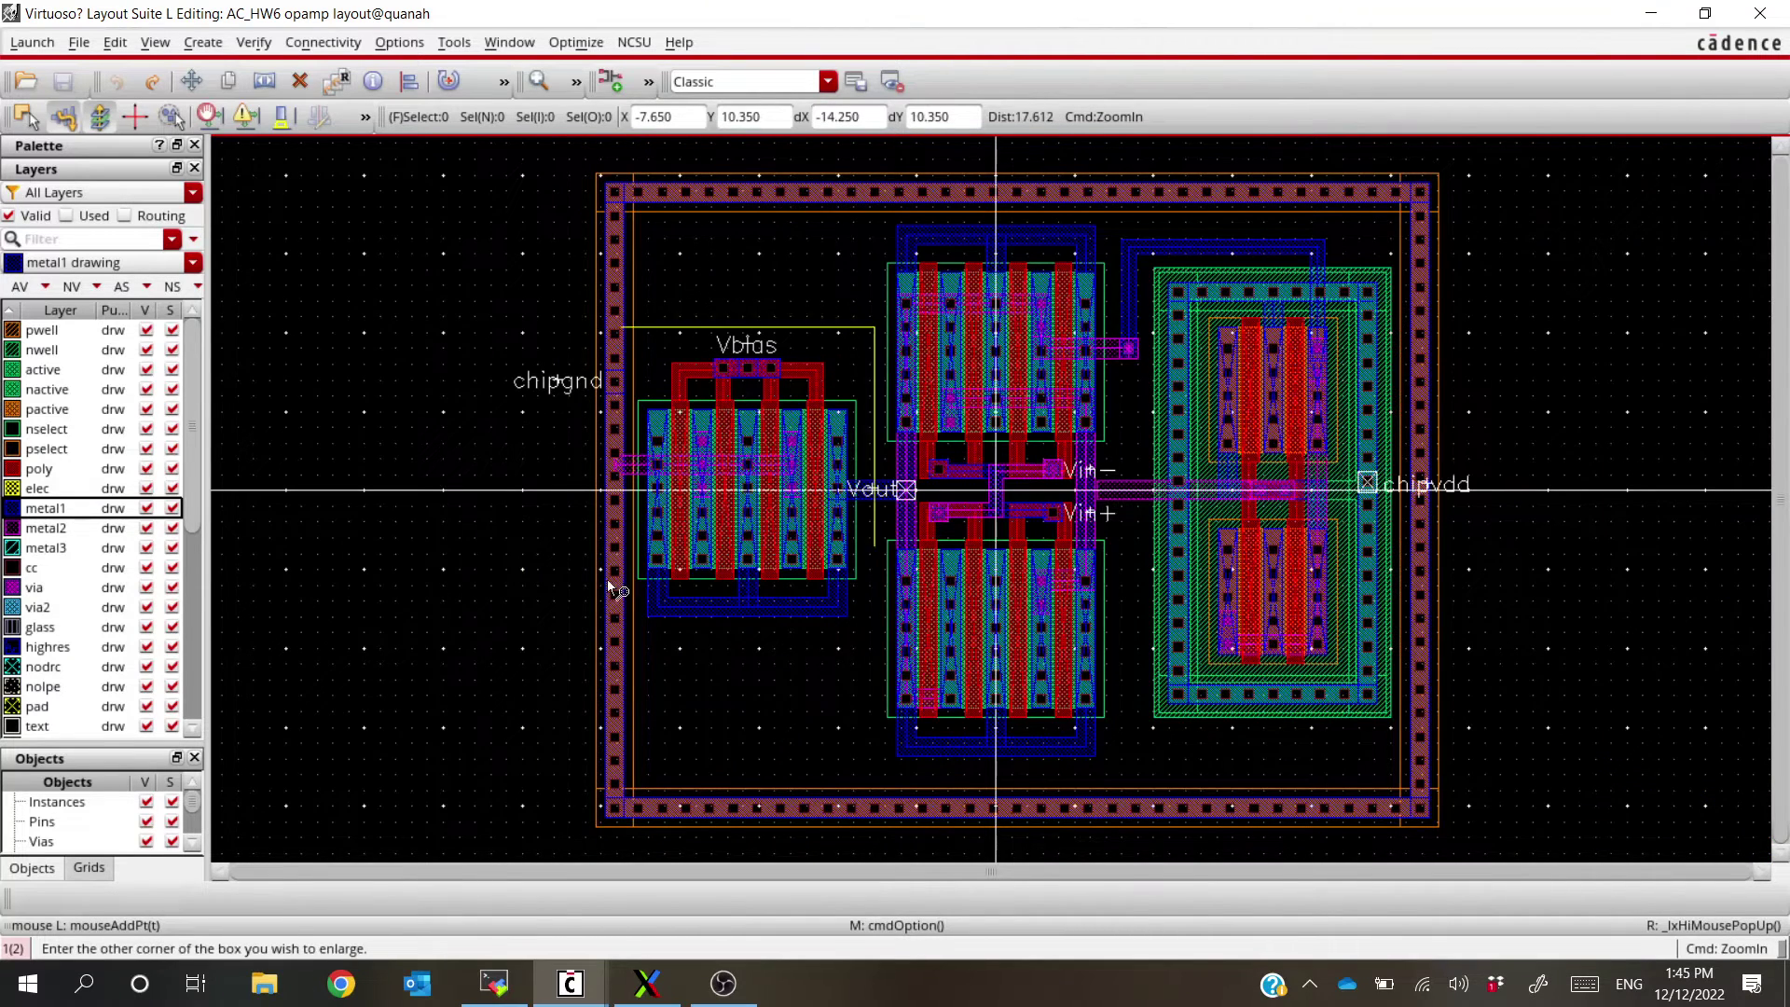
click(615, 678)
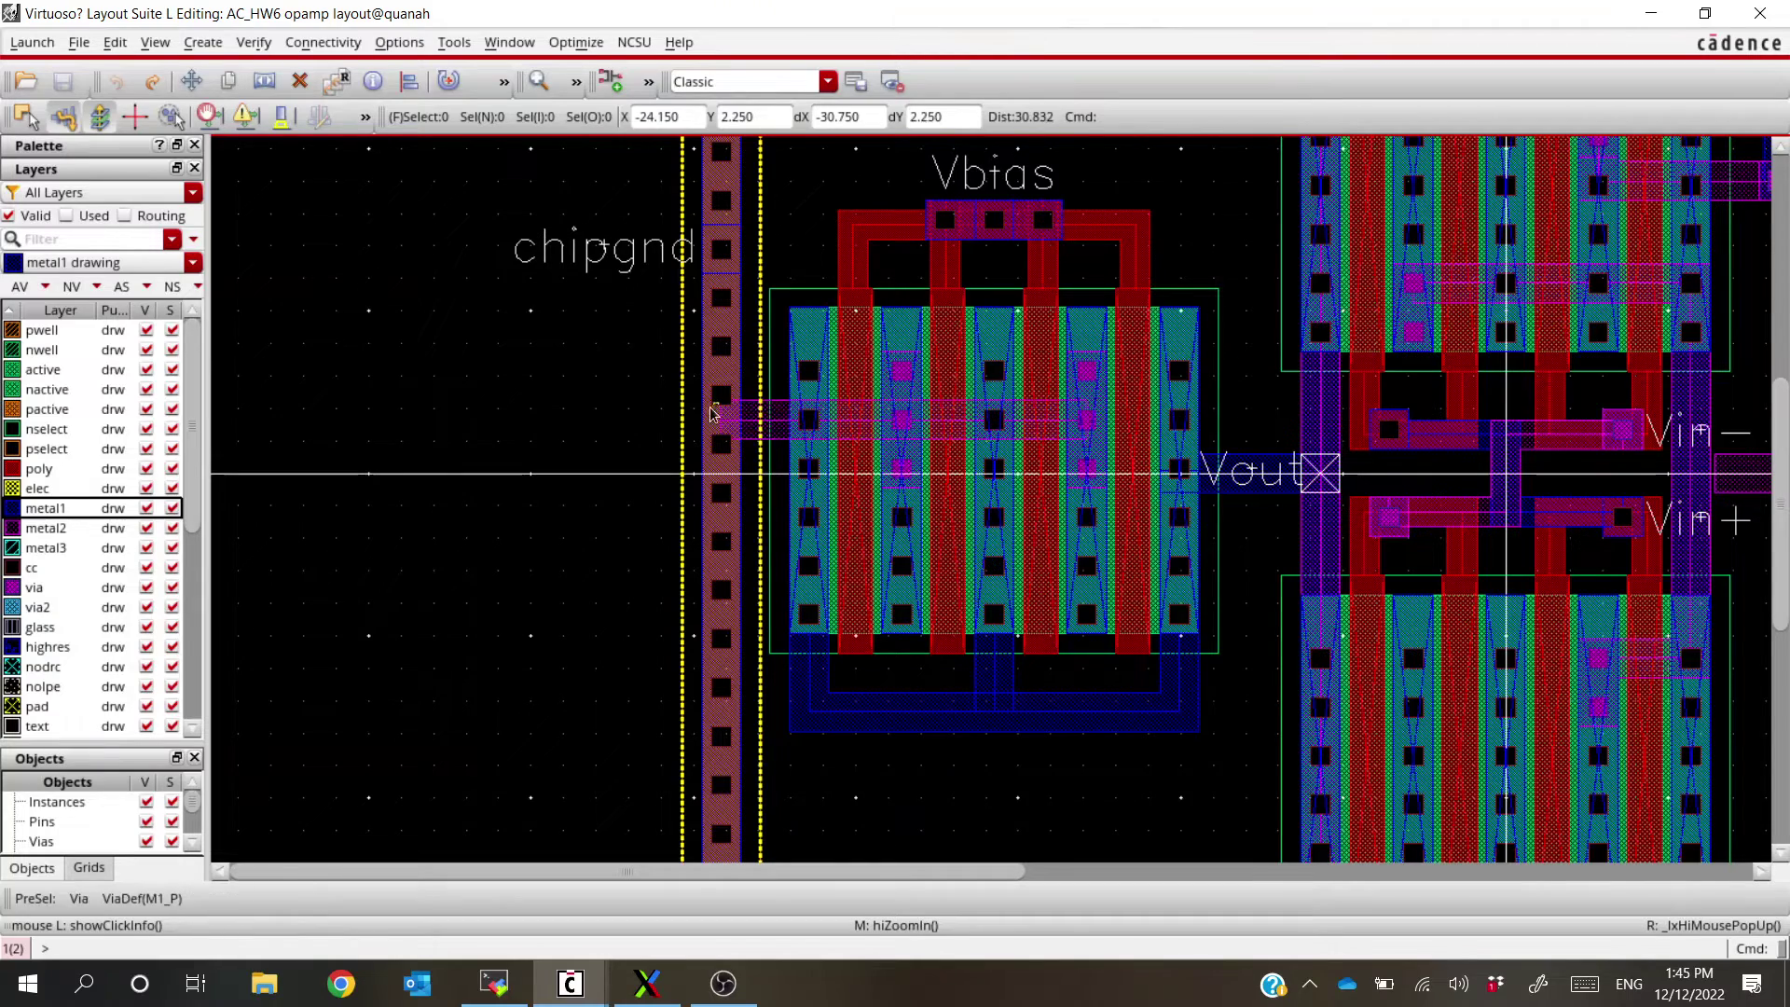
ctrl+scroll(721, 427, up, 2)
ctrl+scroll(720, 428, up, 2)
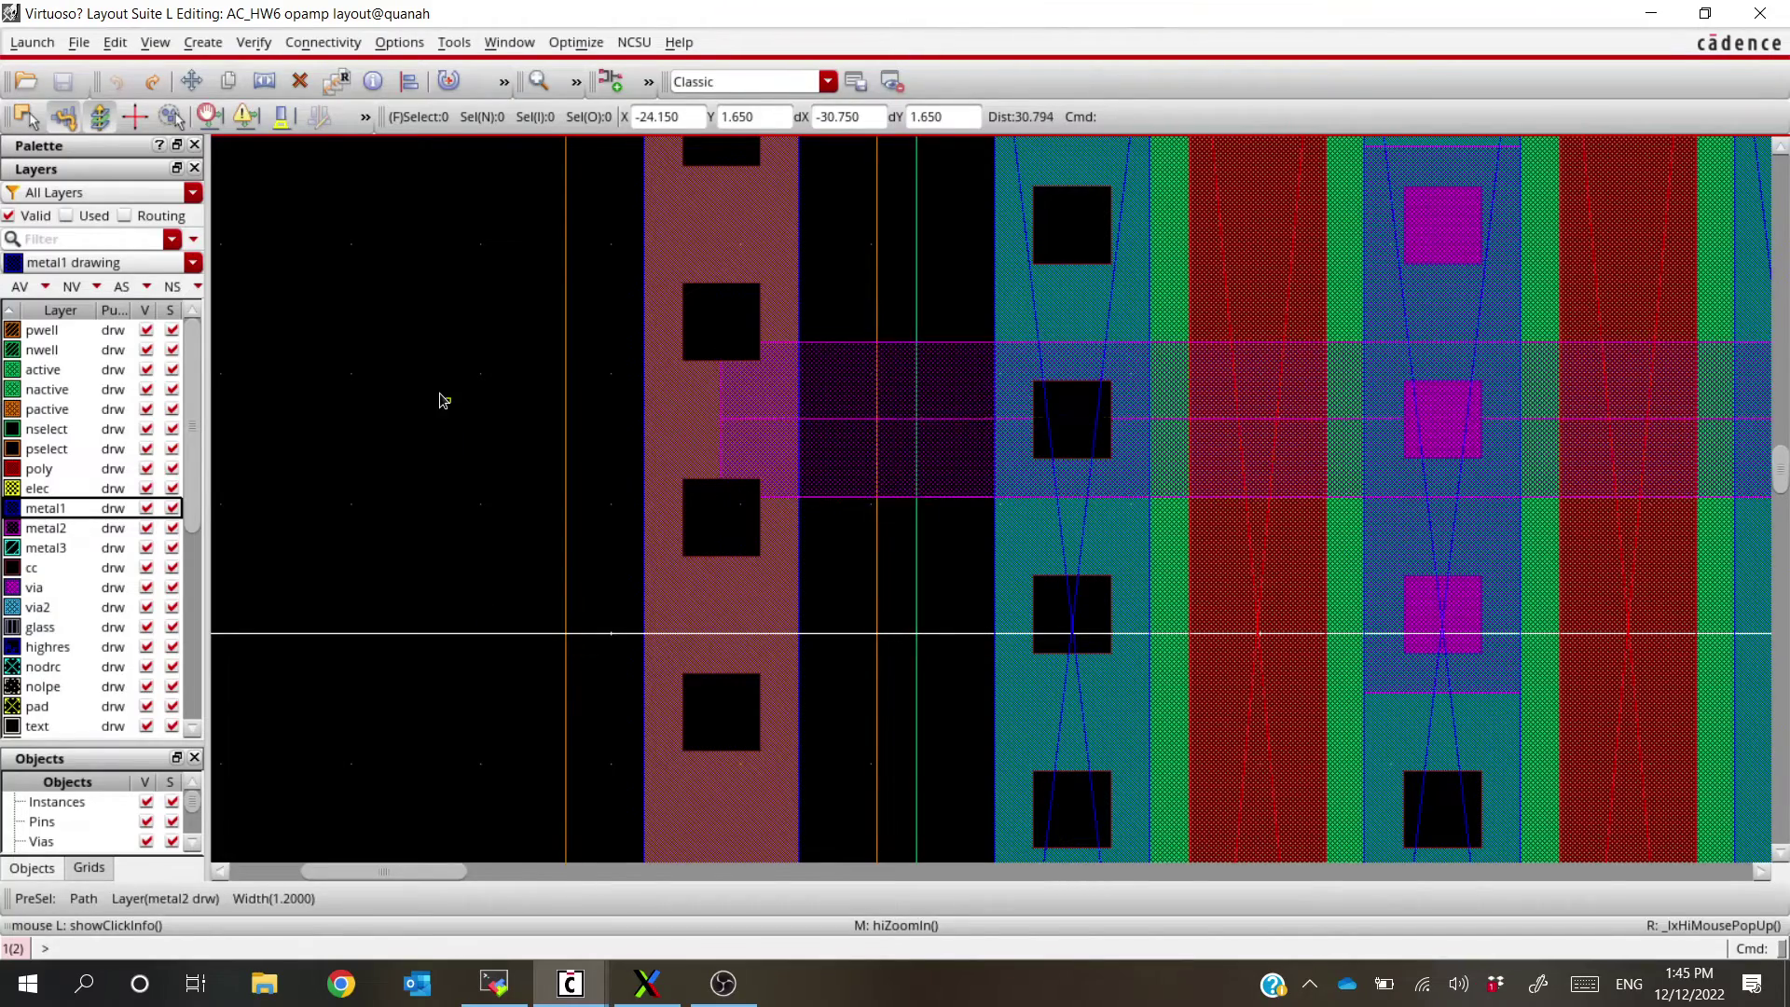
ctrl+scroll(439, 400, down, 4)
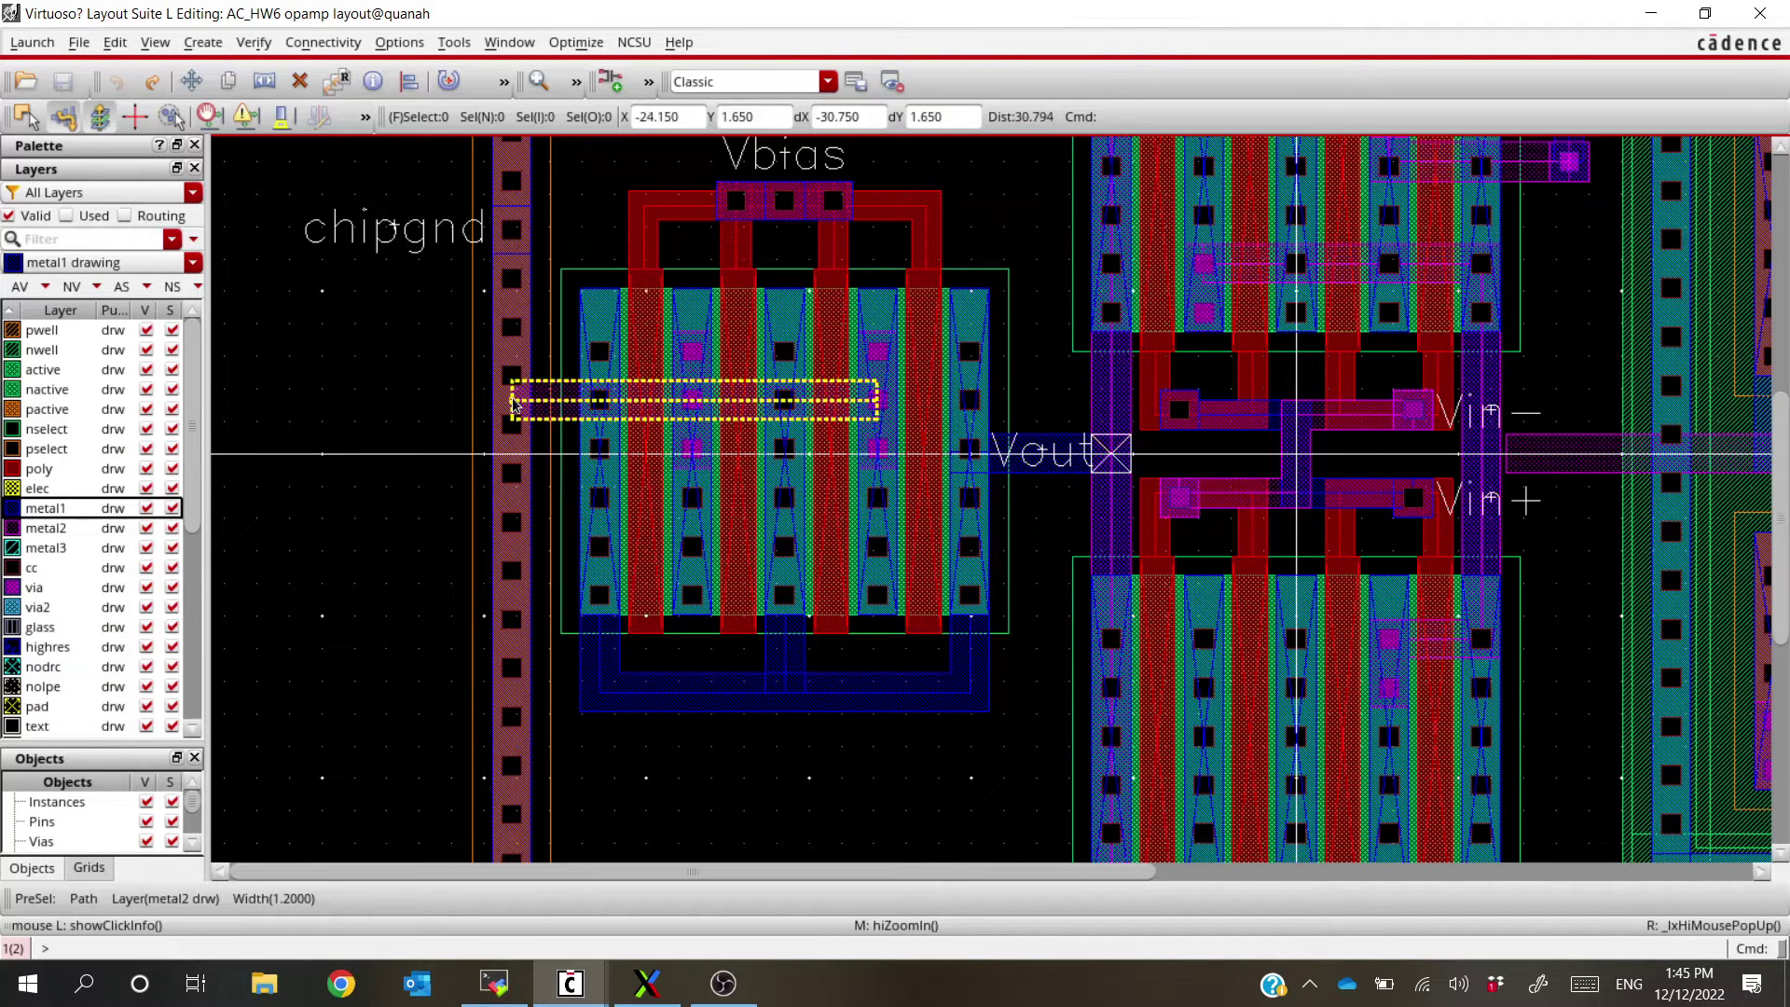
Place a single M2_M1 via where the Vbias transistor's metal2 path overlaps the chipgnd guard ring
click(202, 42)
click(259, 210)
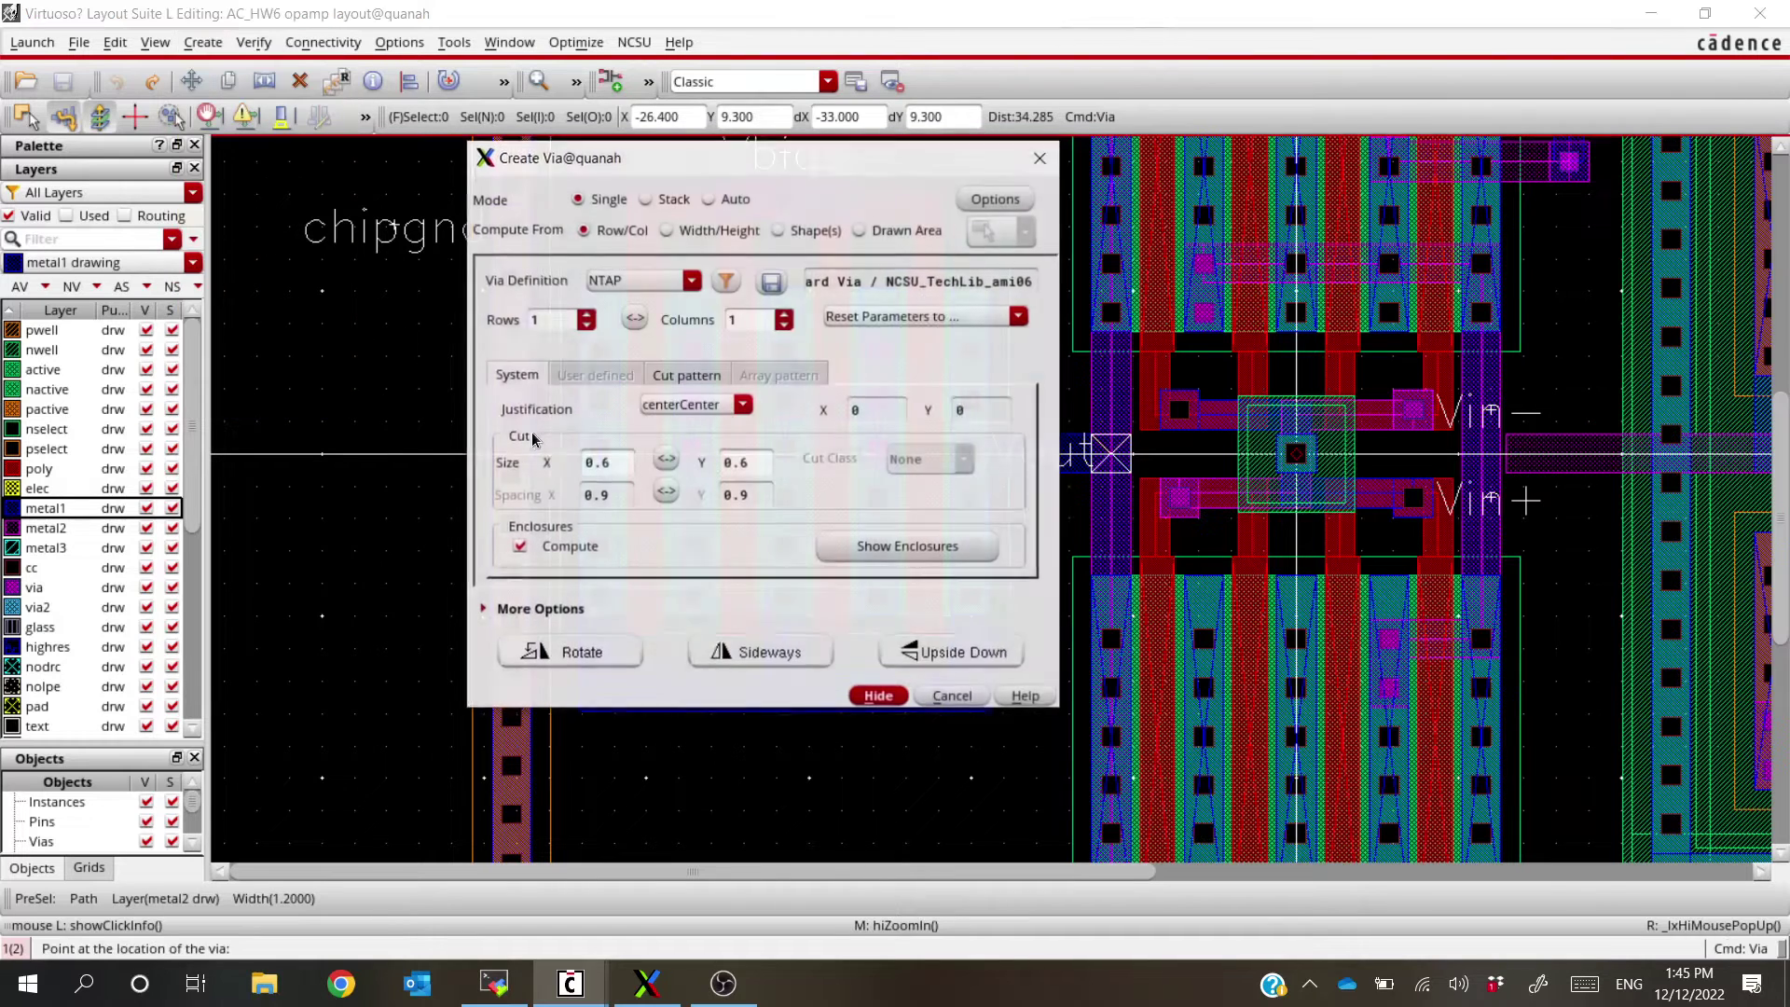
click(668, 282)
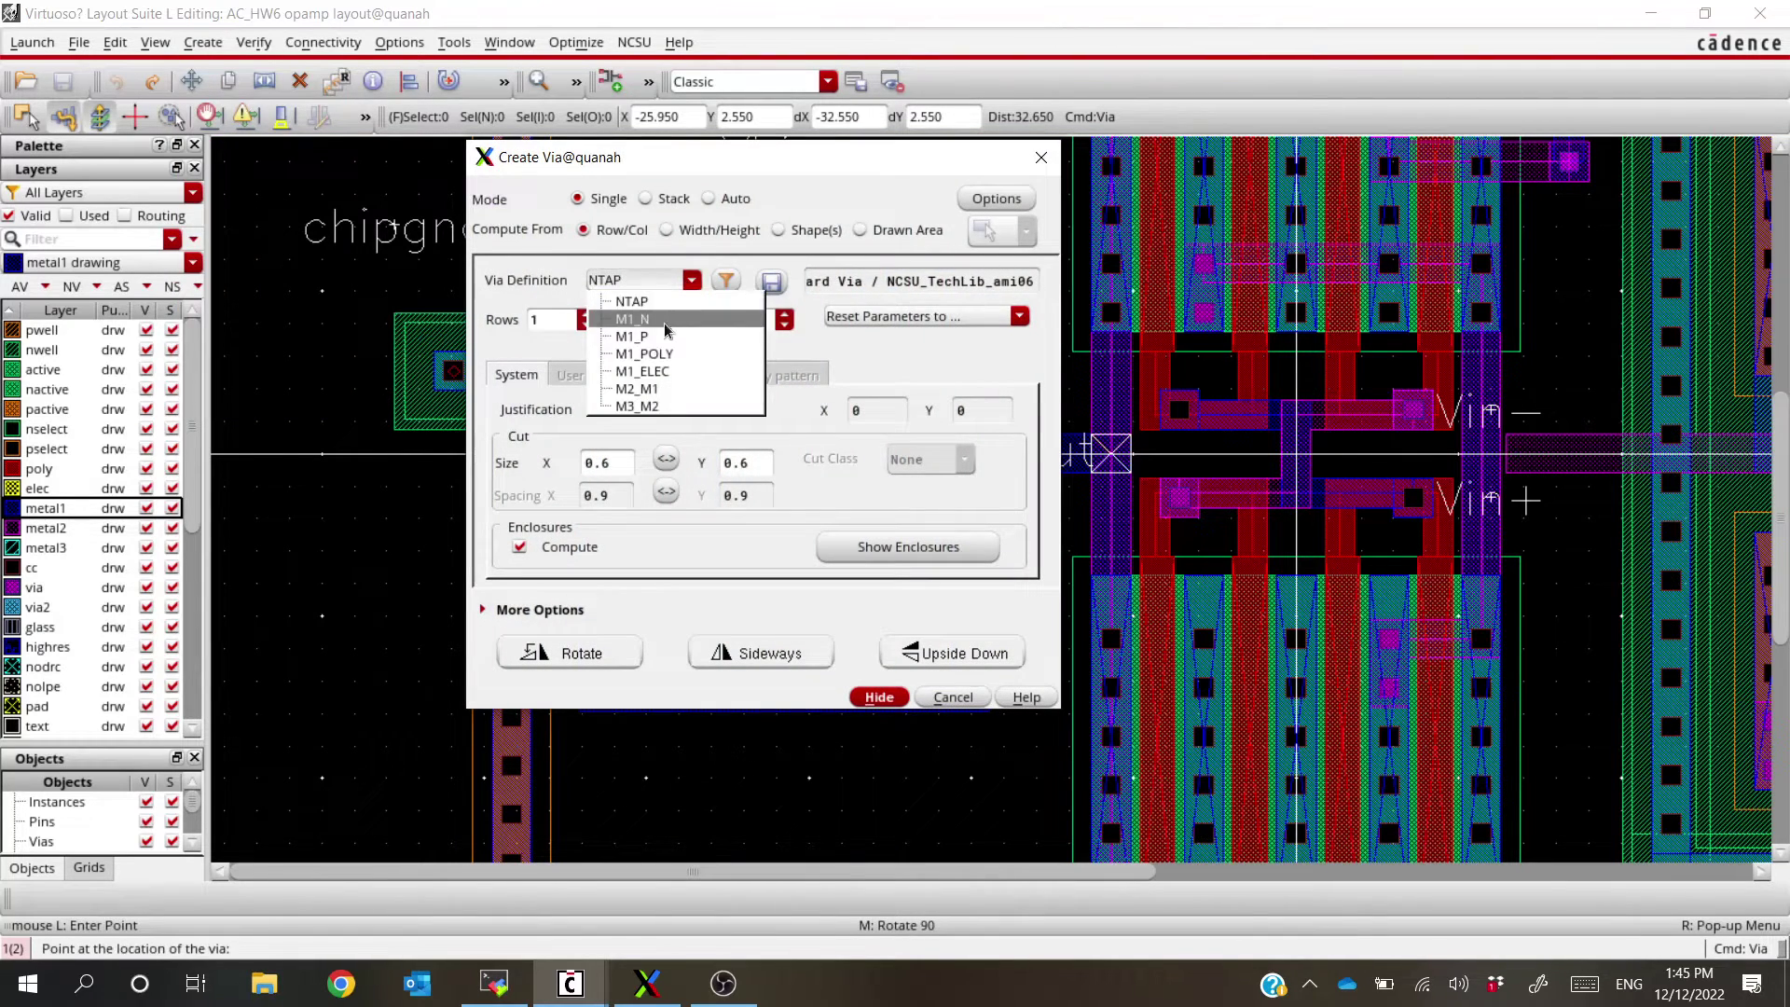
click(644, 393)
drag(736, 156, 1137, 460)
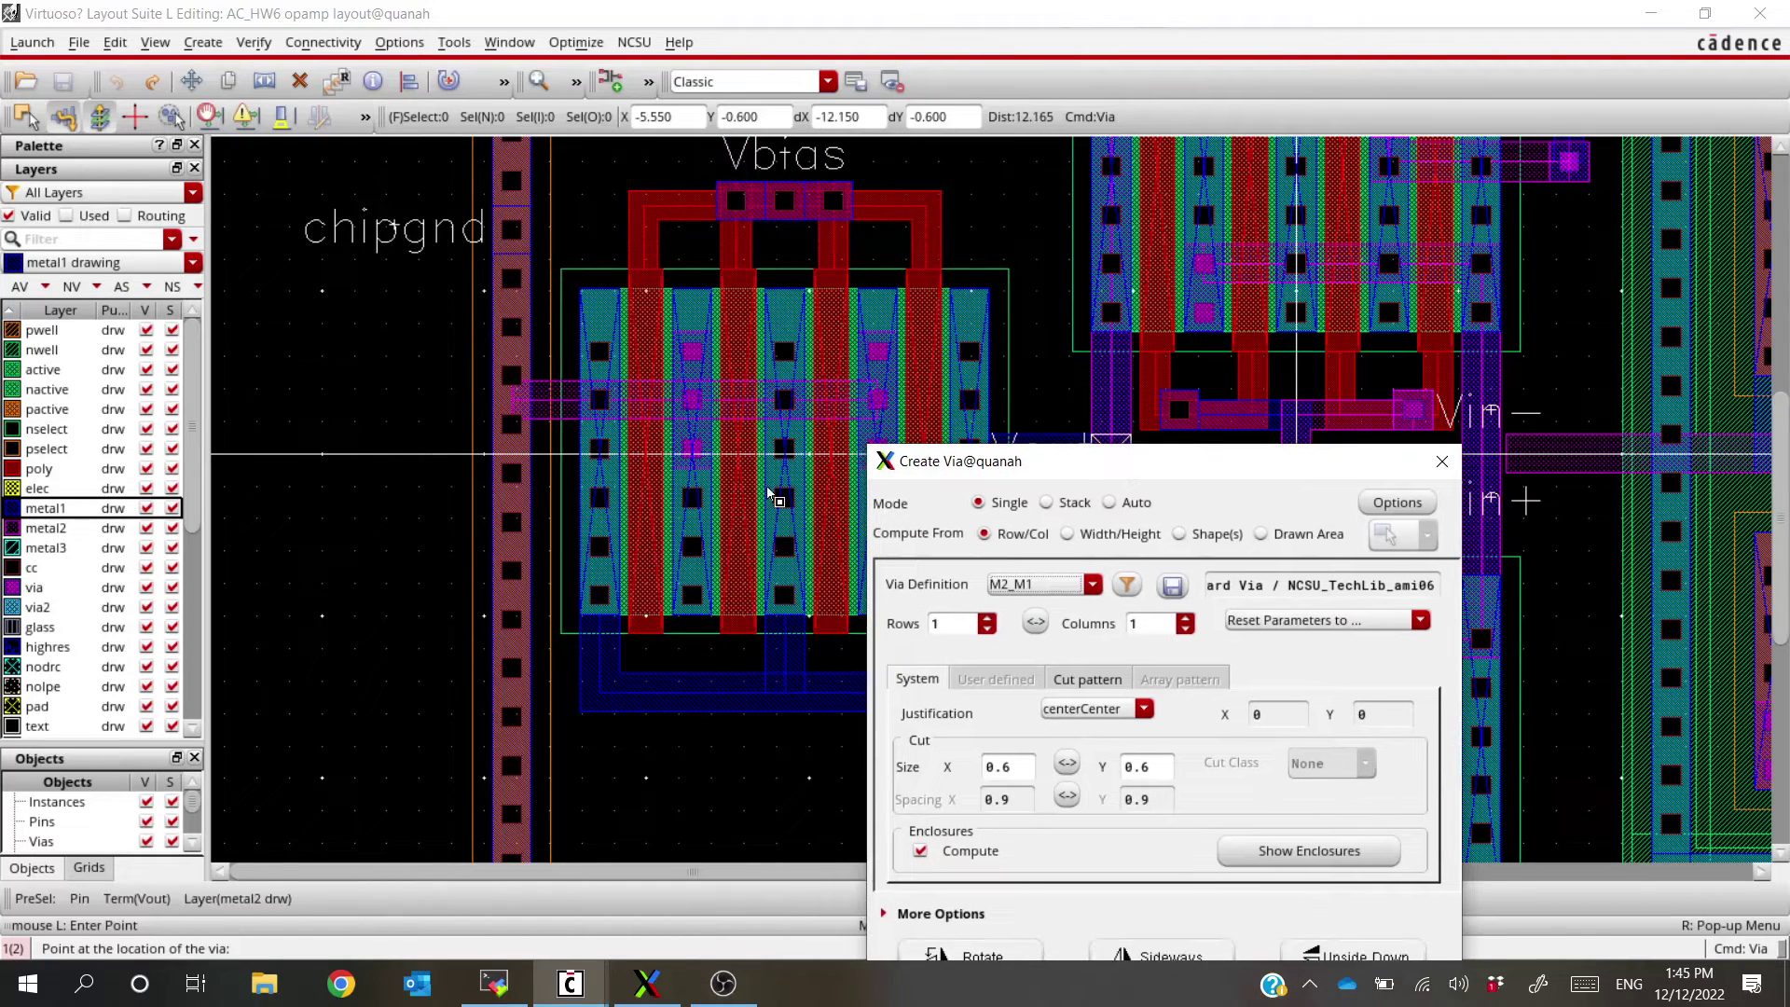
click(512, 403)
key(Escape)
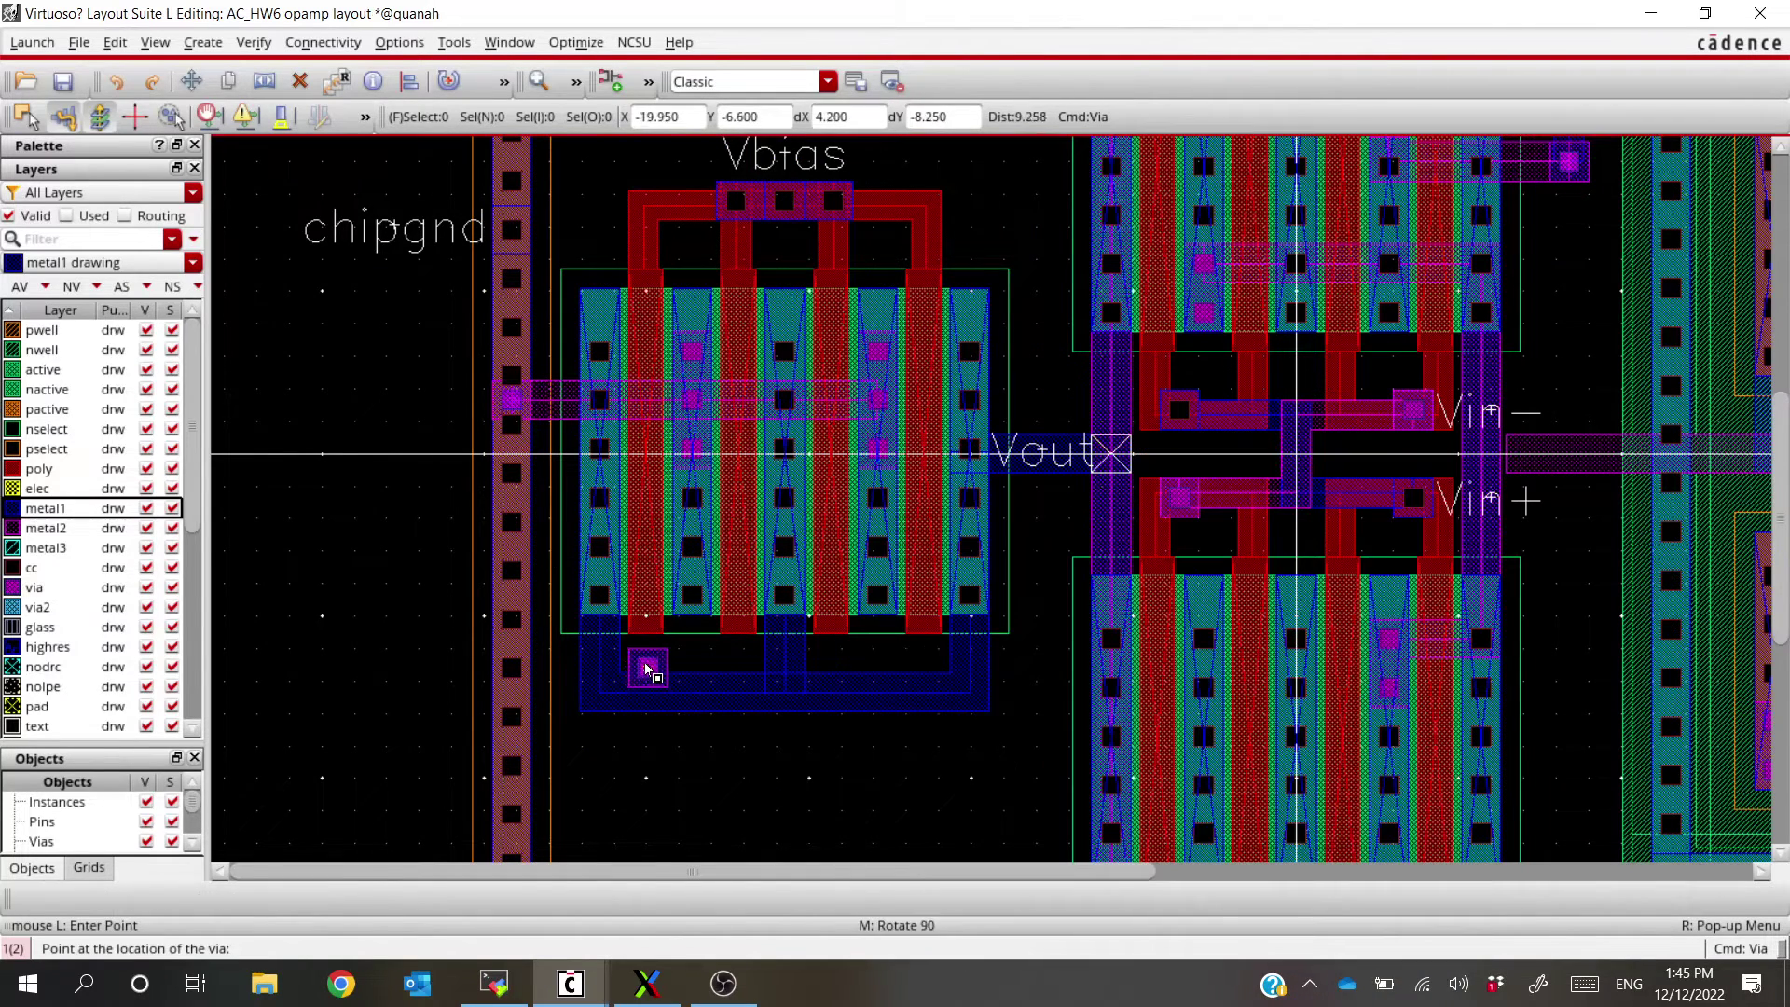
Re-extract the edited opamp layout and rerun LVS, saving the changes and opening the new si.out report
click(253, 42)
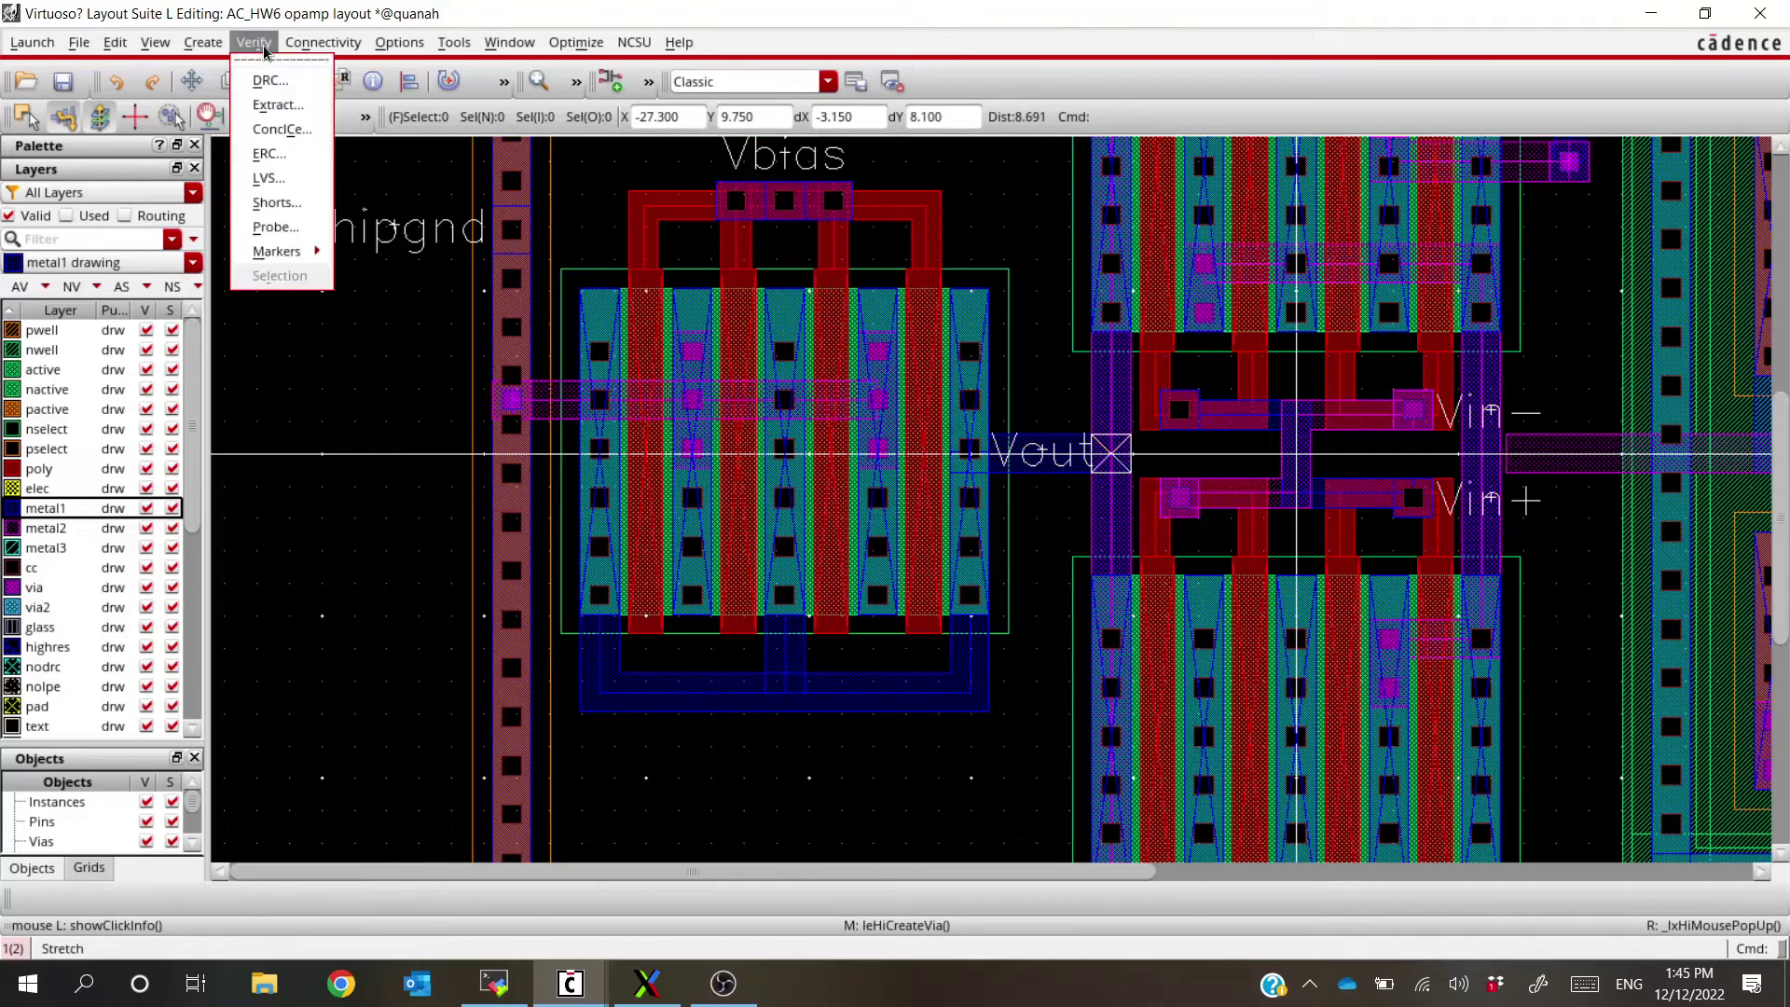
click(296, 112)
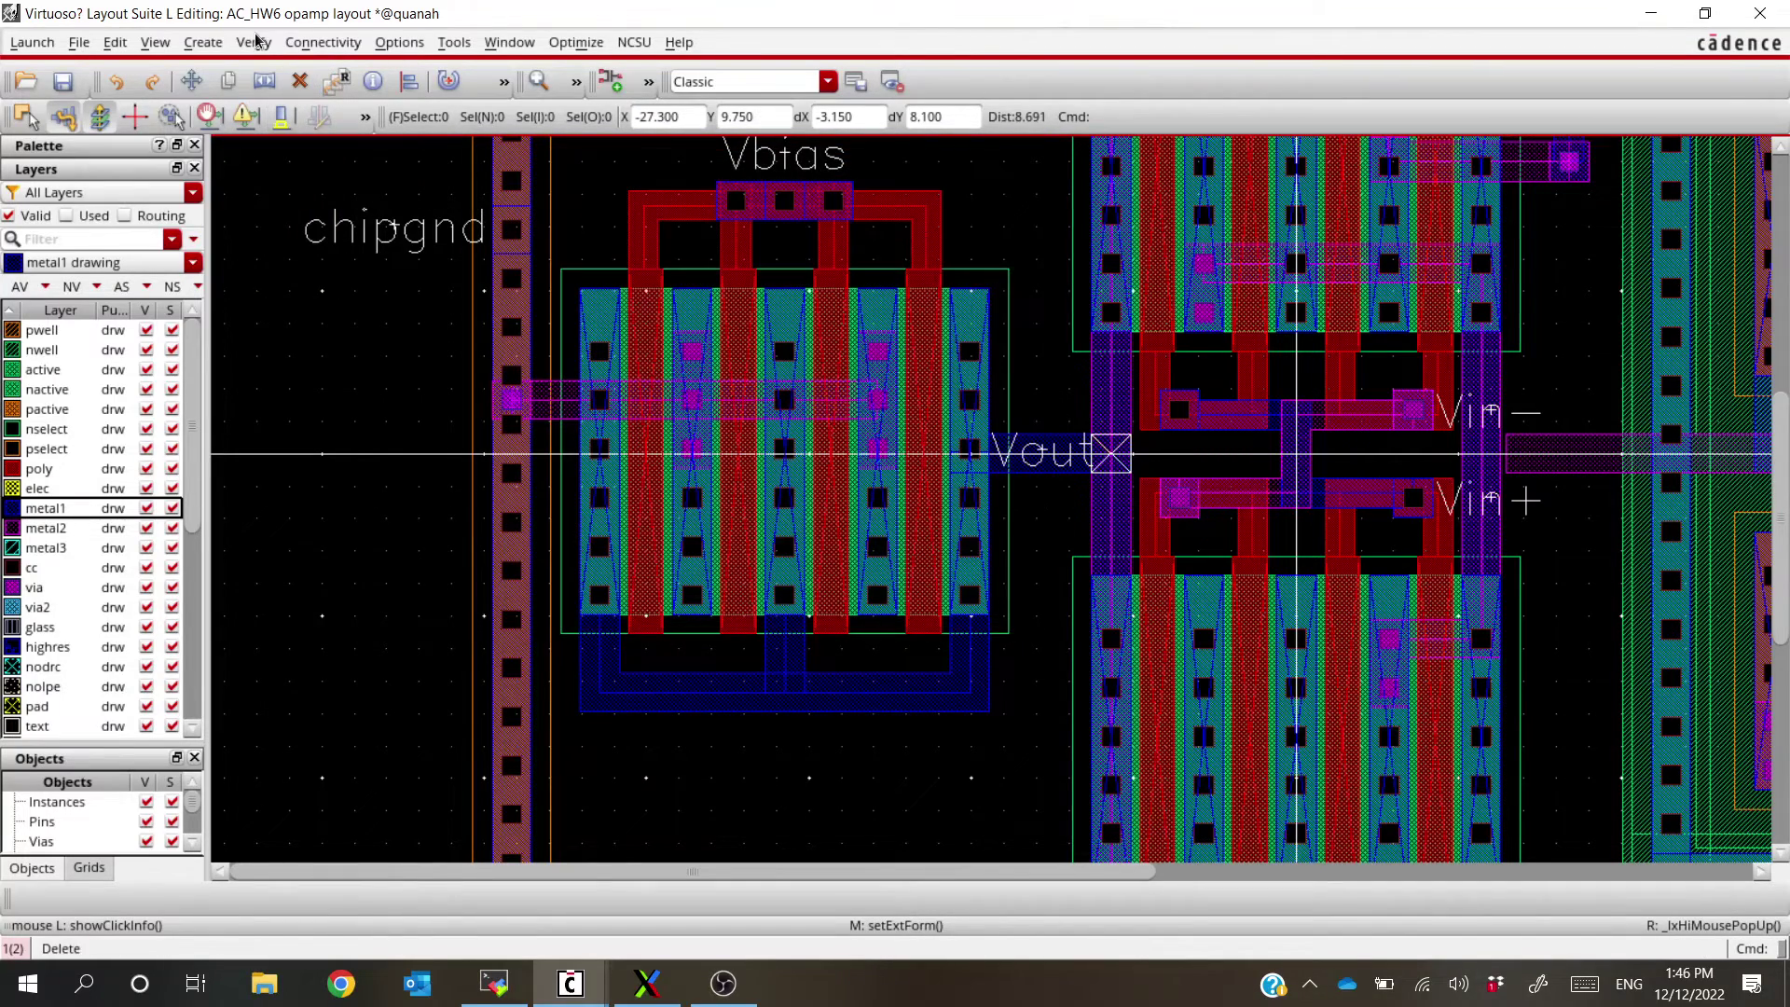
key(alt+Tab)
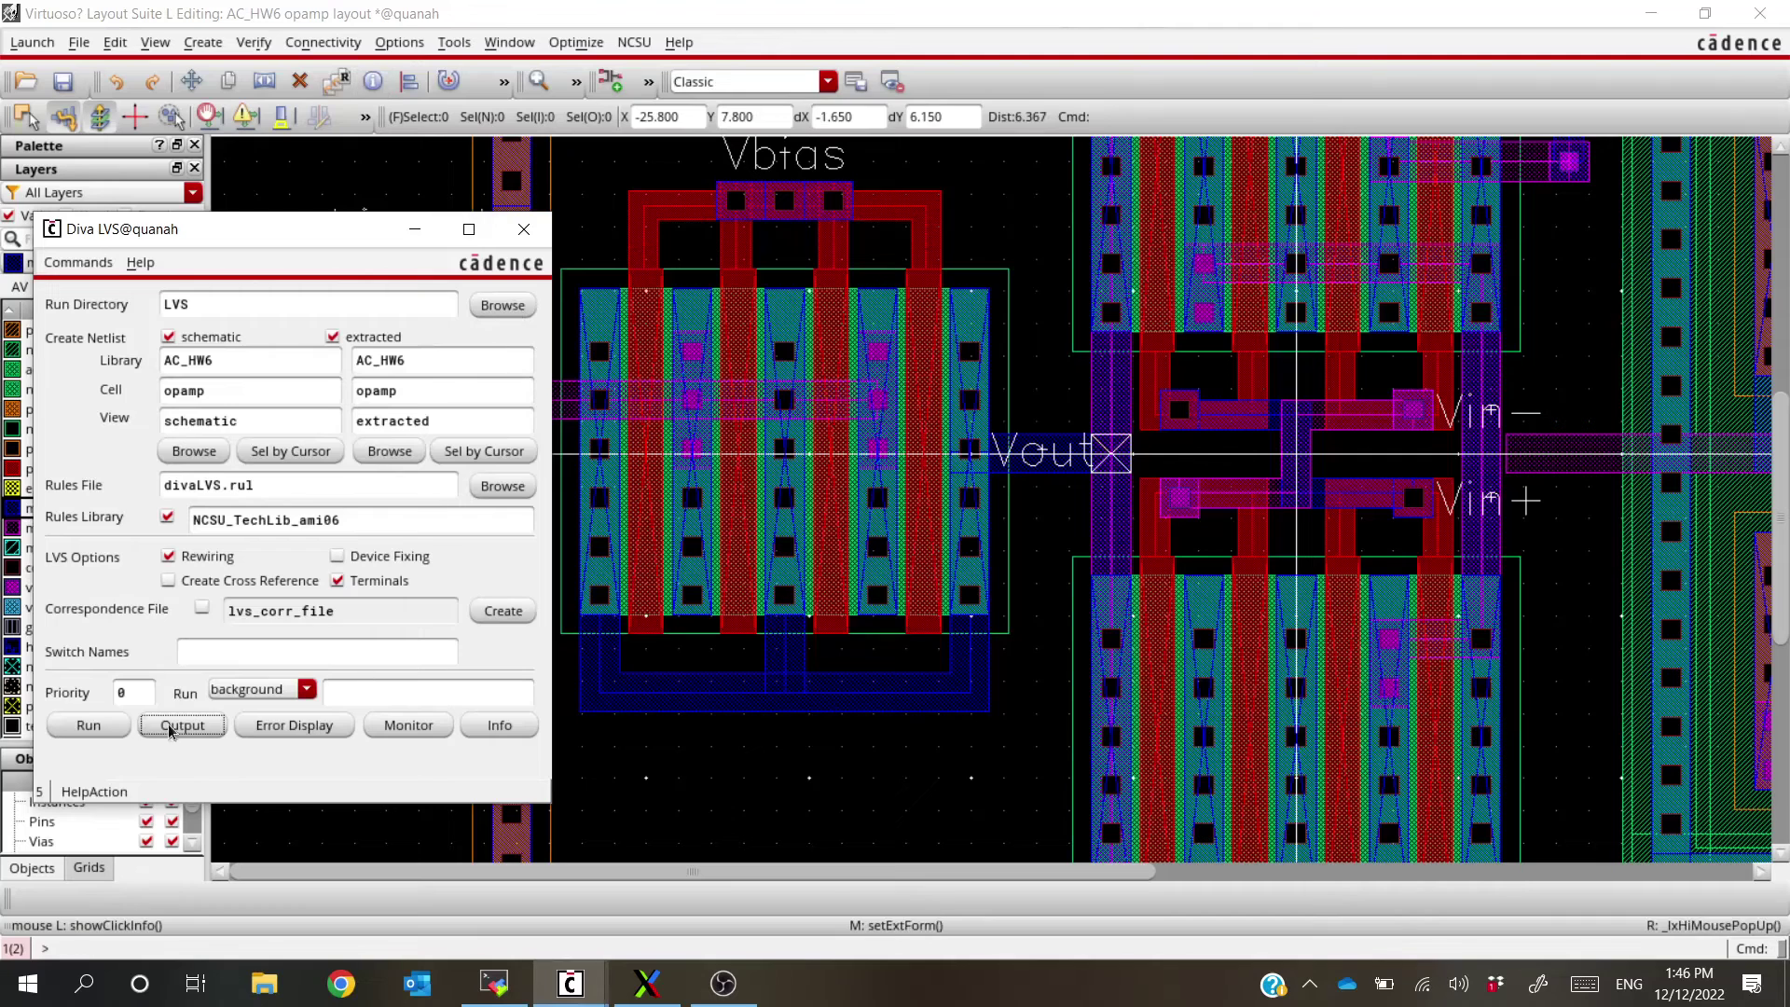
click(88, 724)
key(Return)
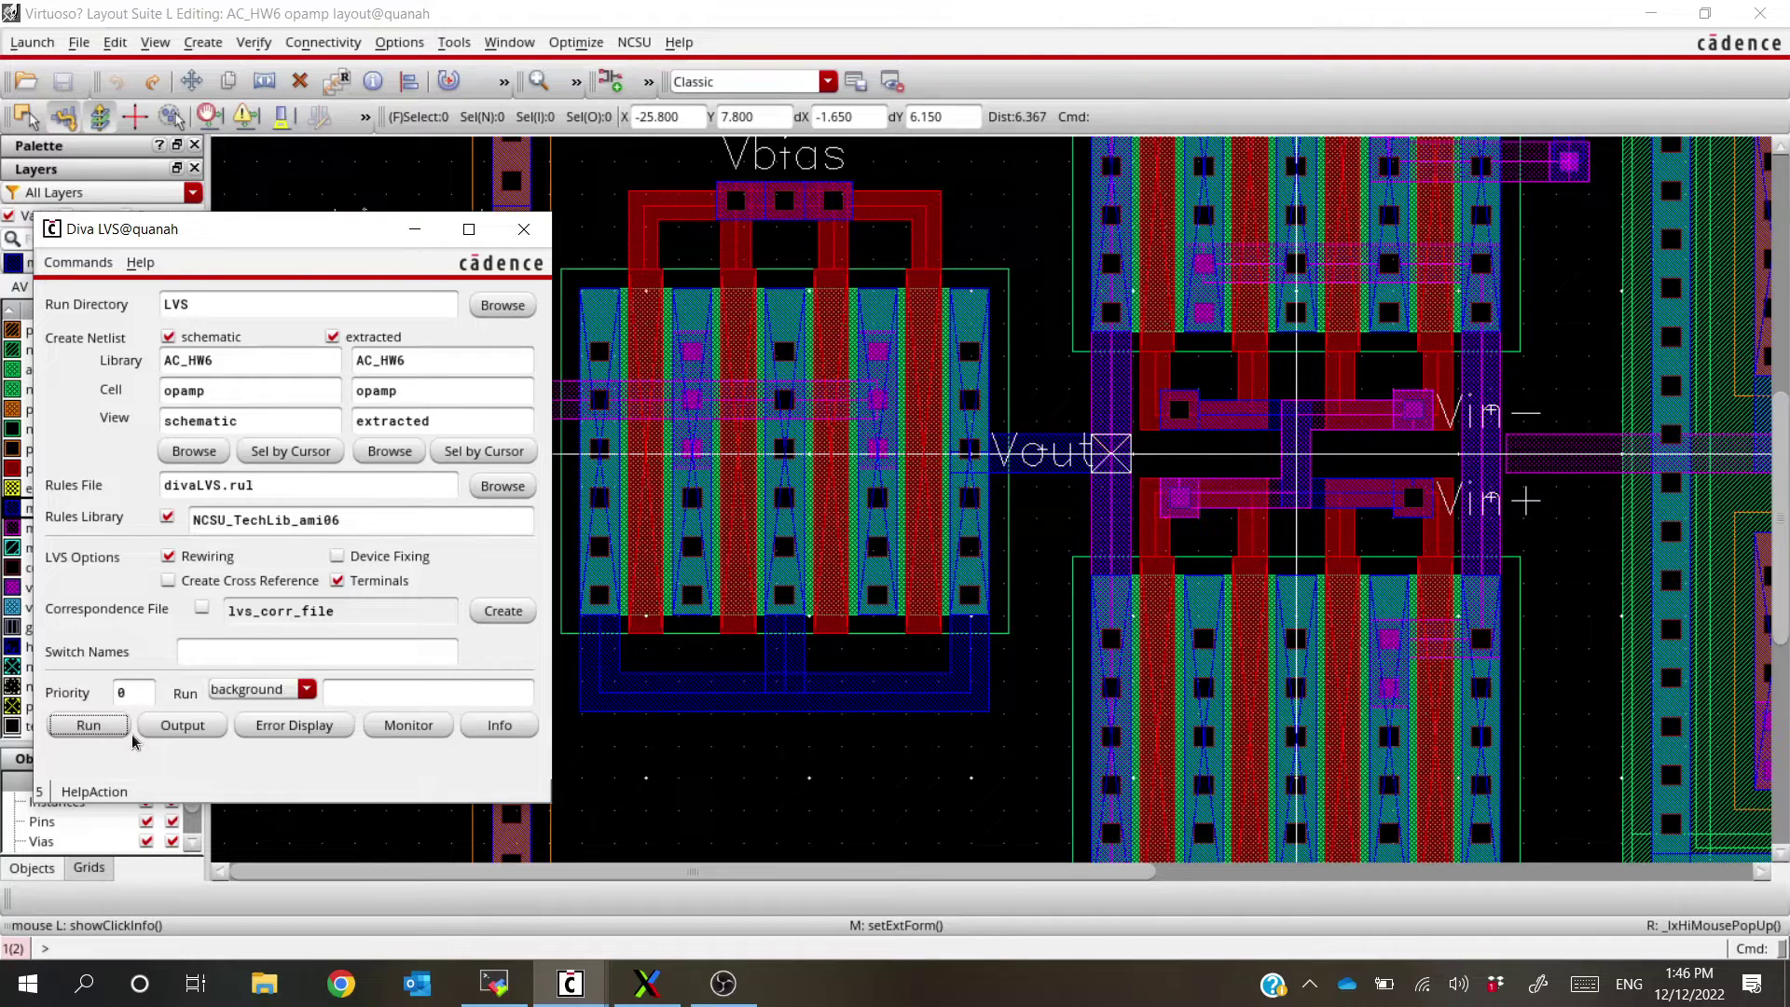
click(885, 487)
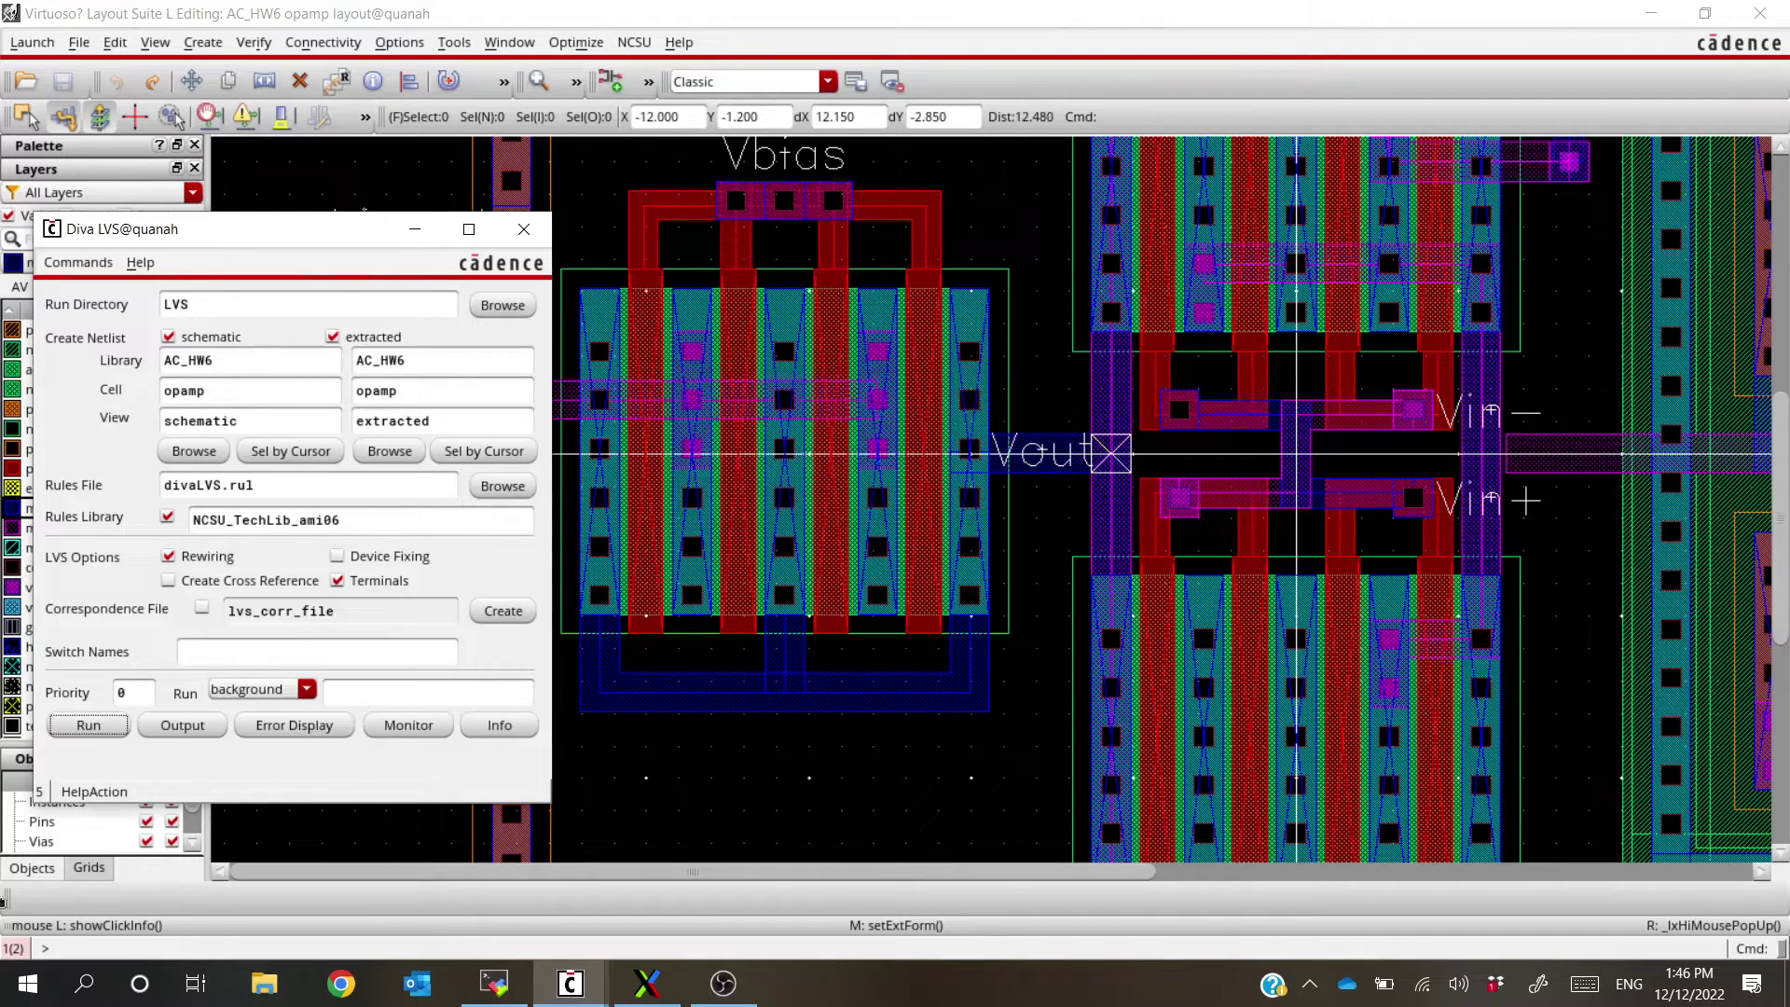
click(182, 725)
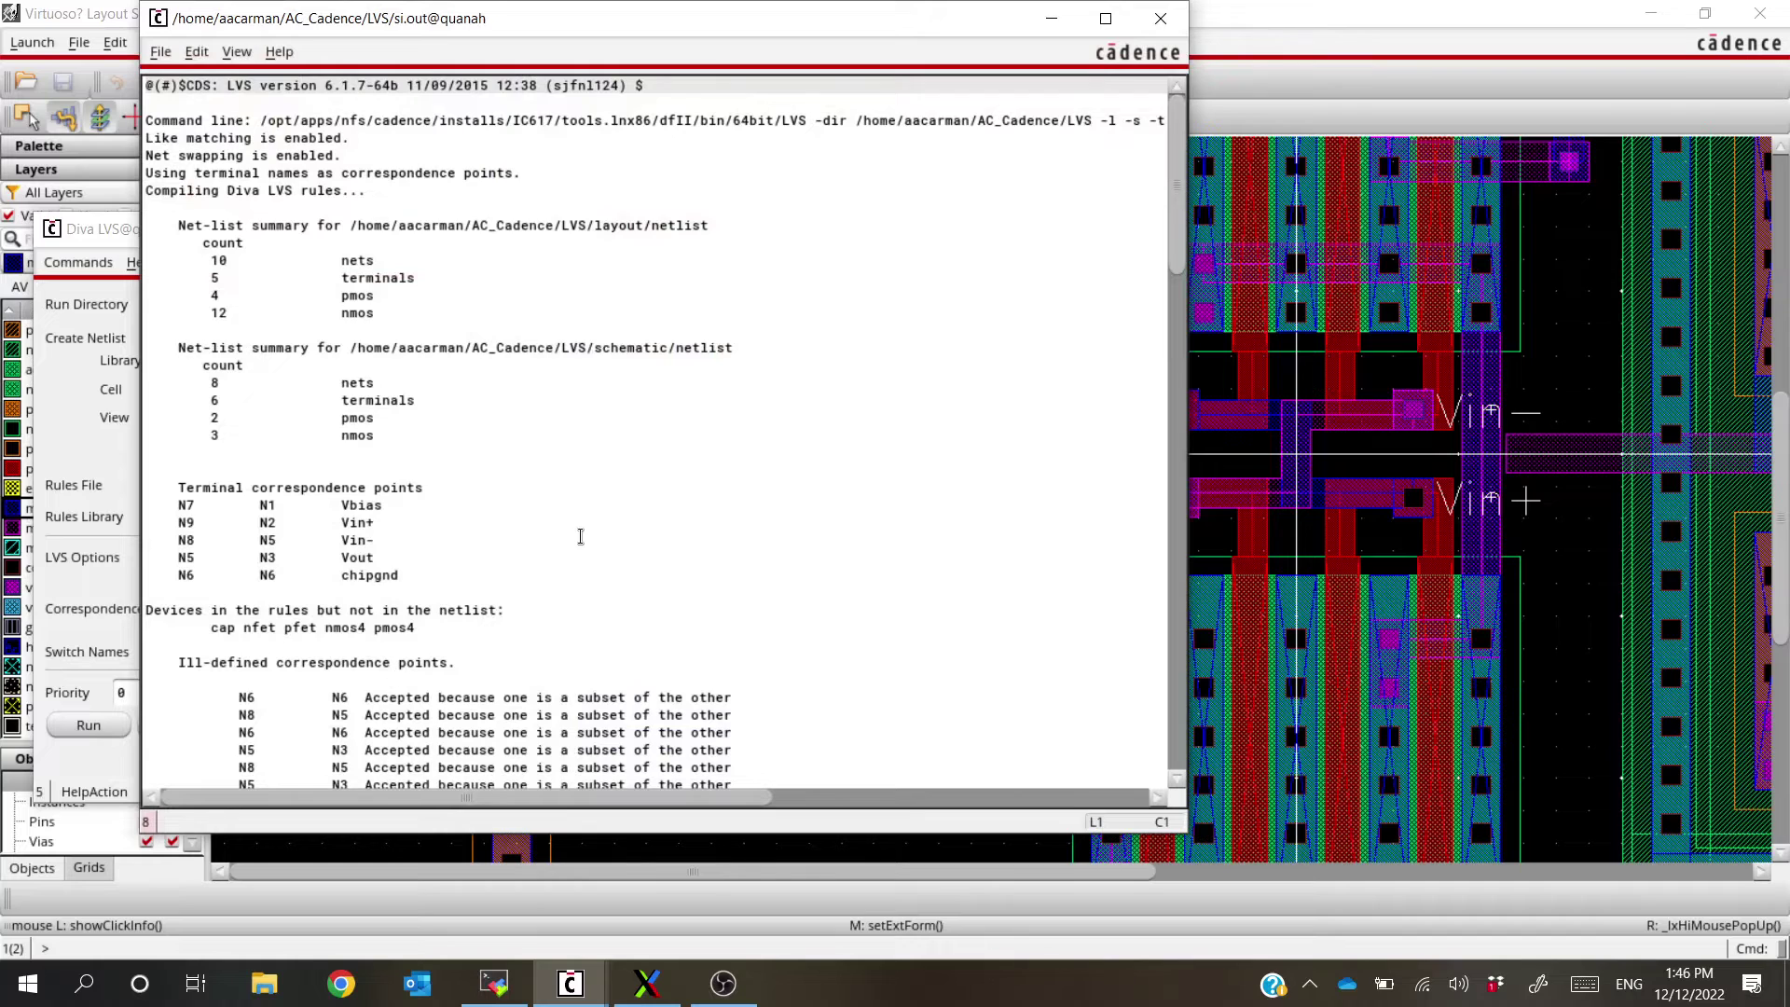
Compare the net counts in the layout and schematic netlist summaries of the si.out report
drag(386, 264, 213, 260)
click(377, 261)
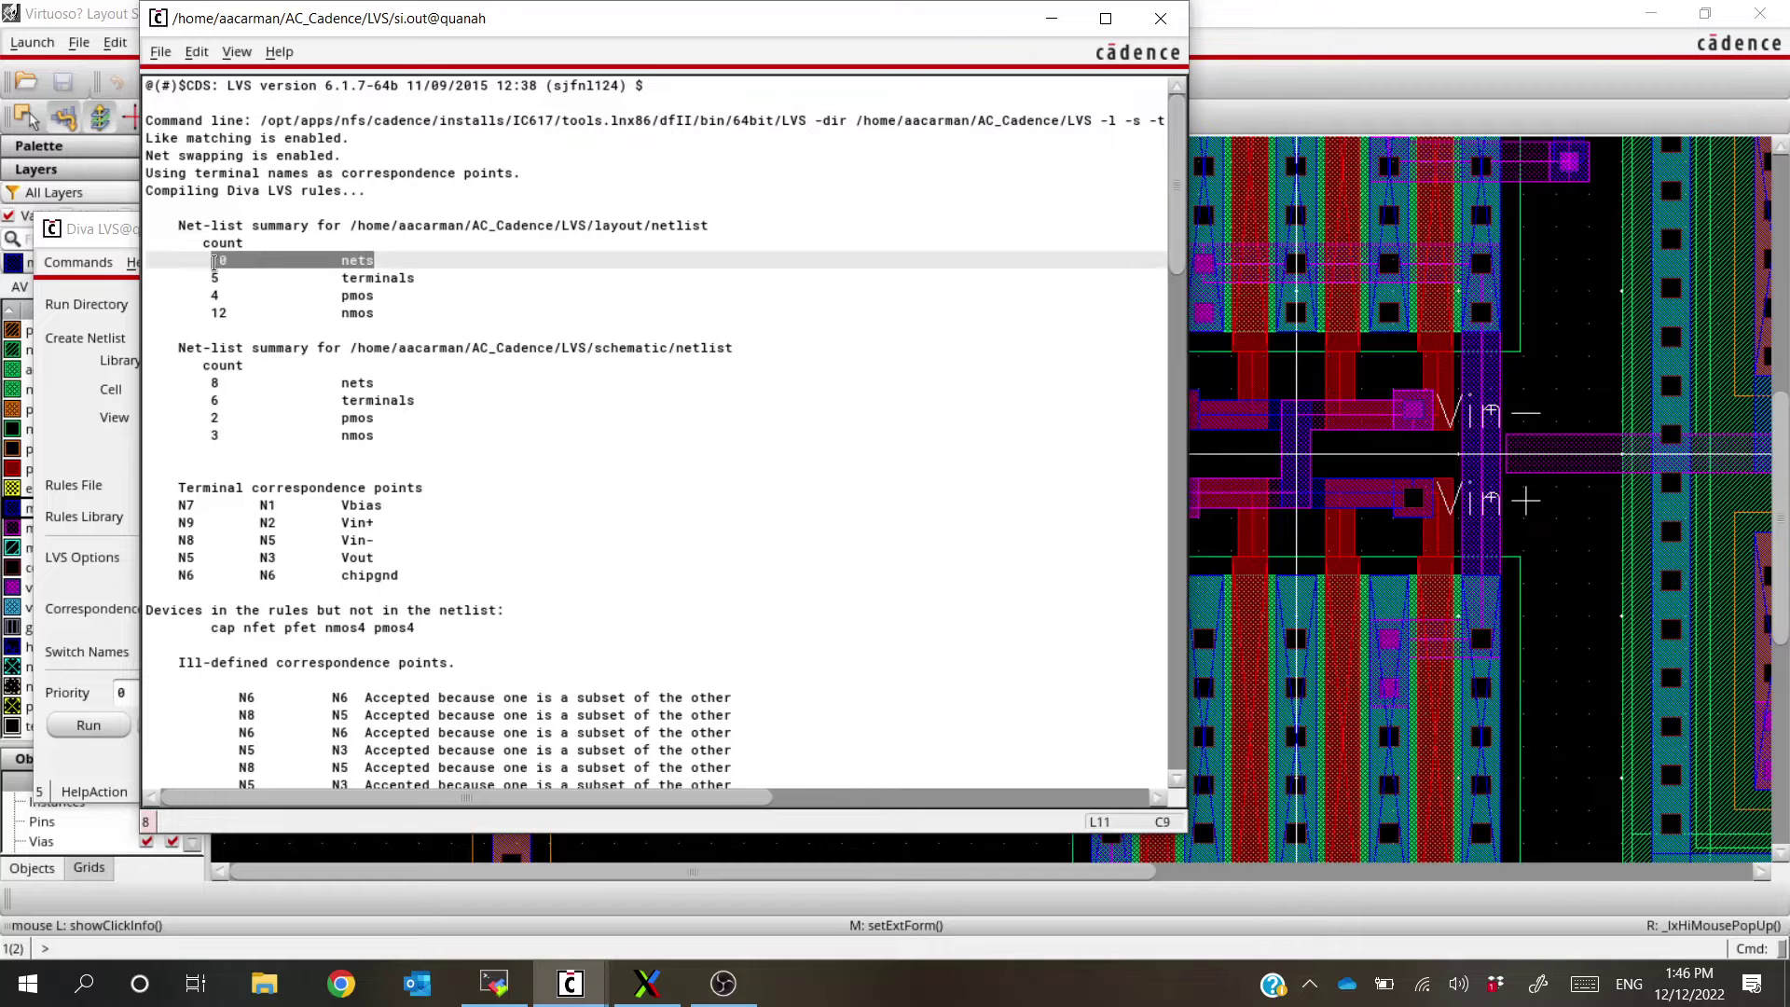
click(212, 260)
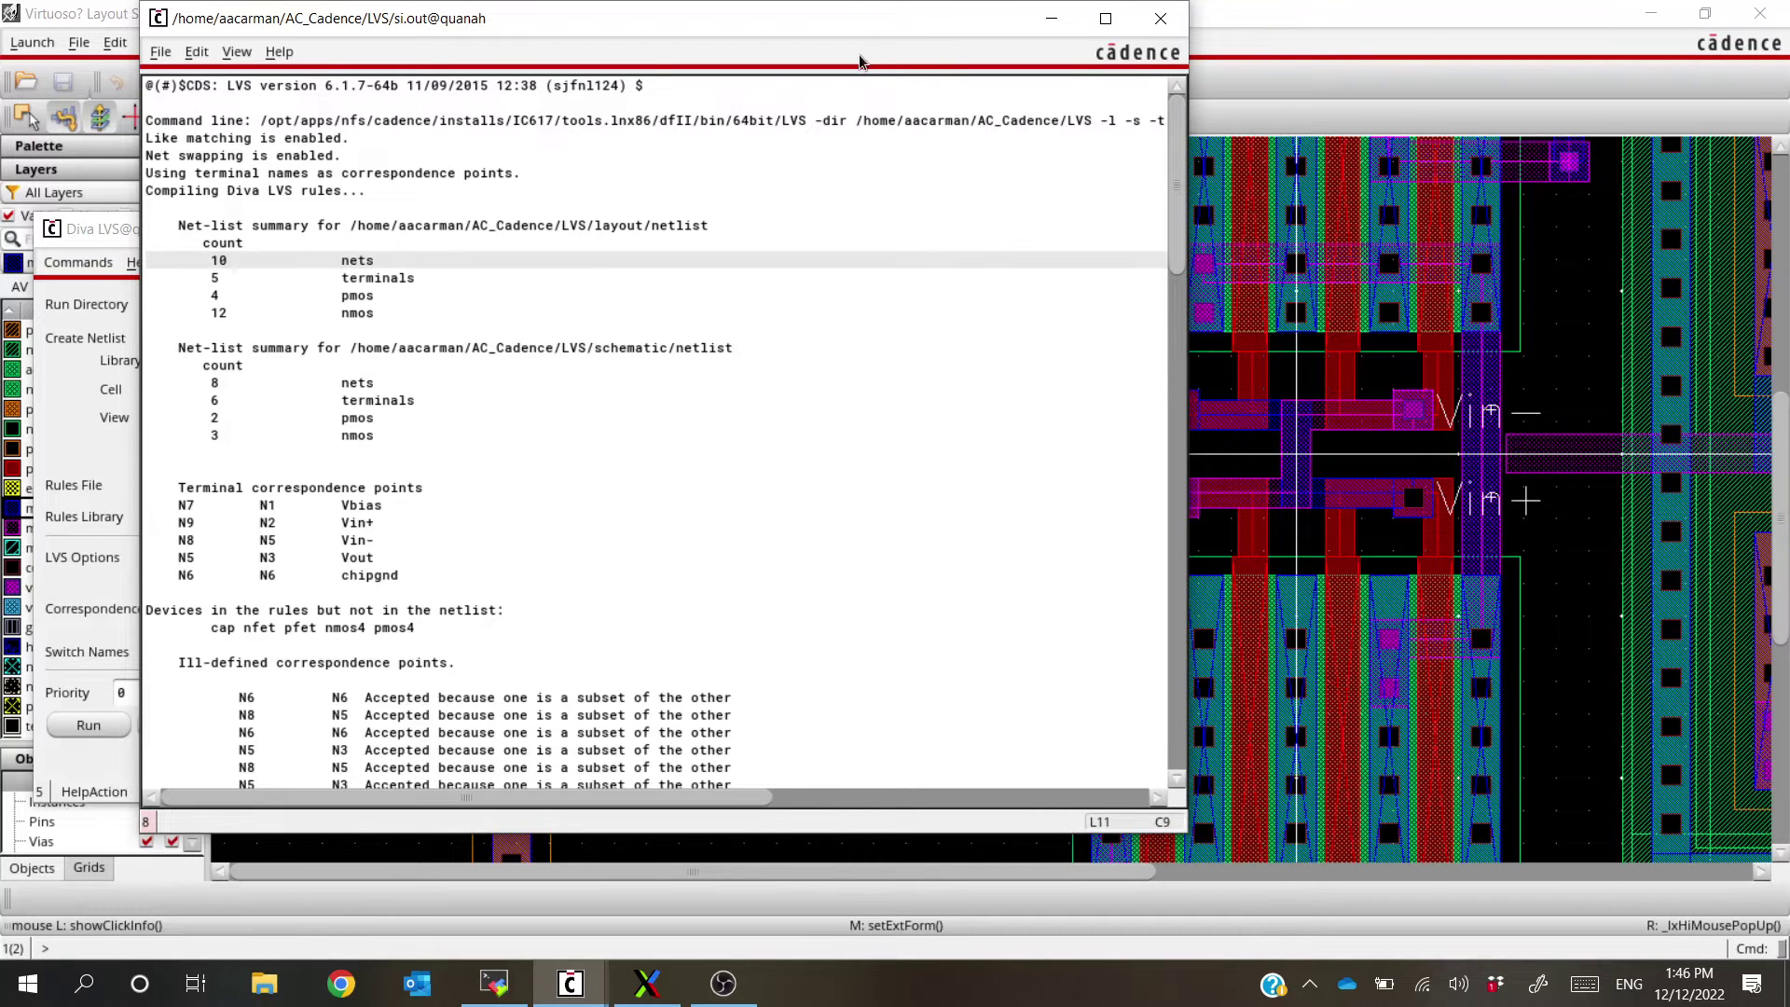
drag(859, 21, 1595, 169)
click(461, 233)
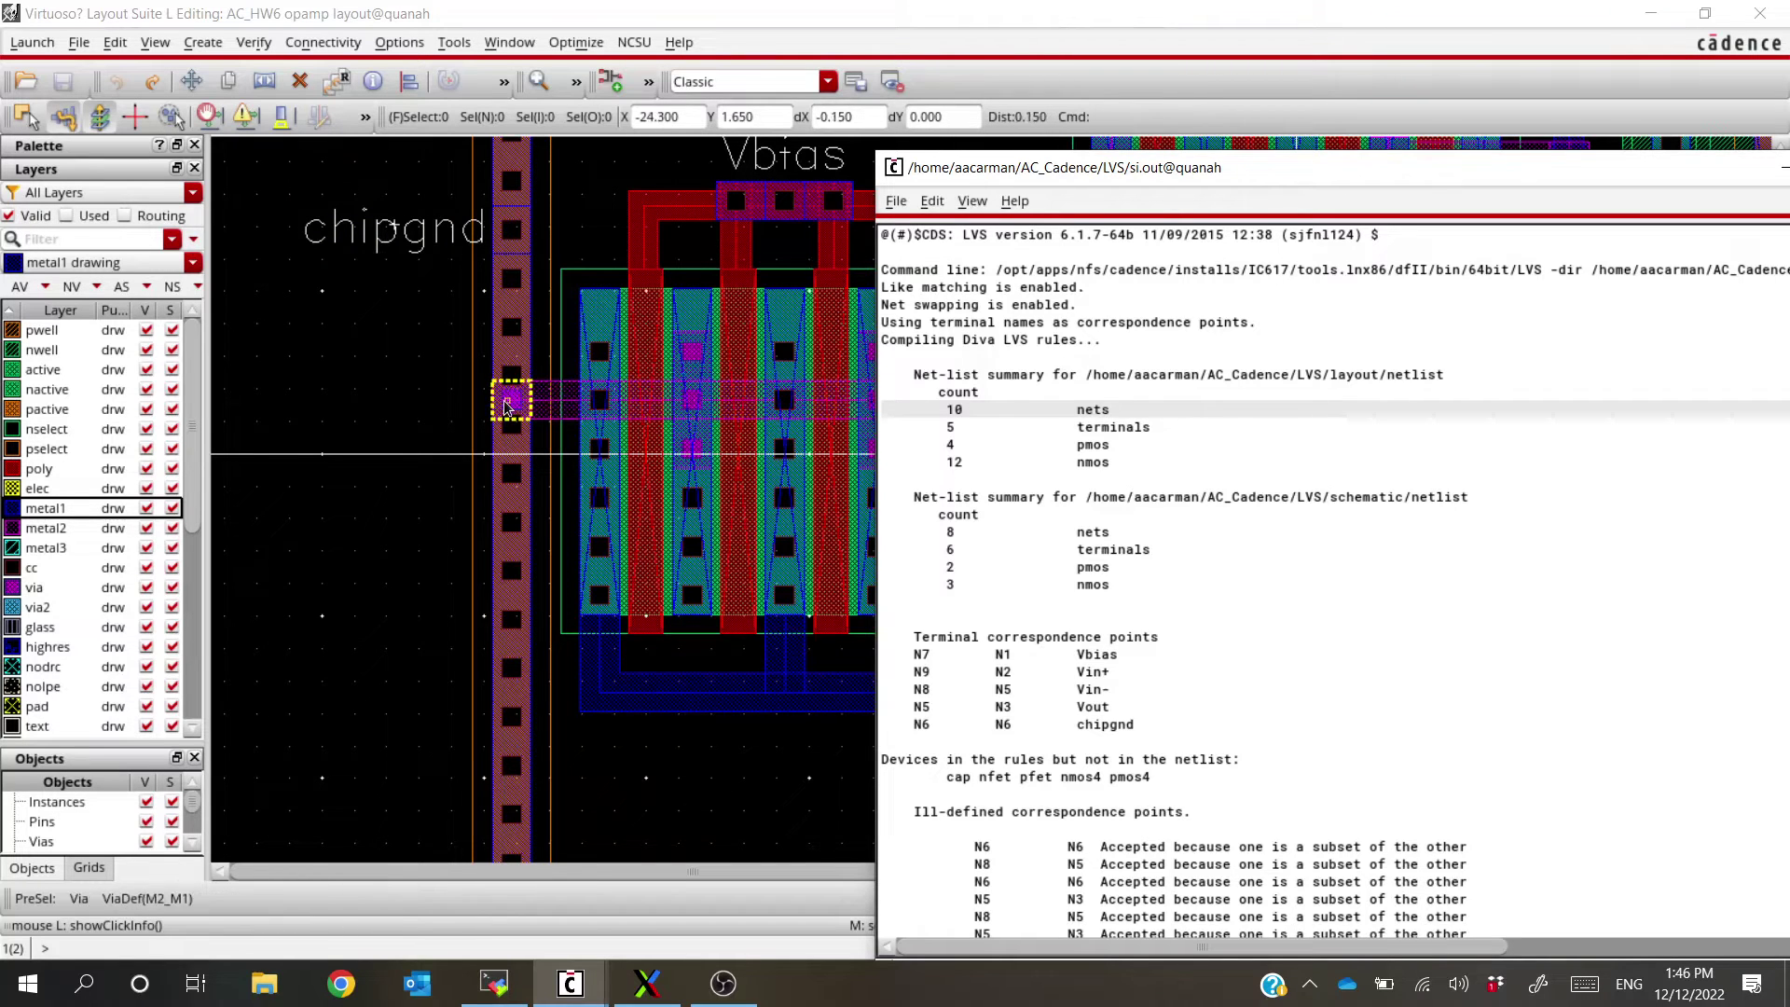
drag(1200, 177, 678, 129)
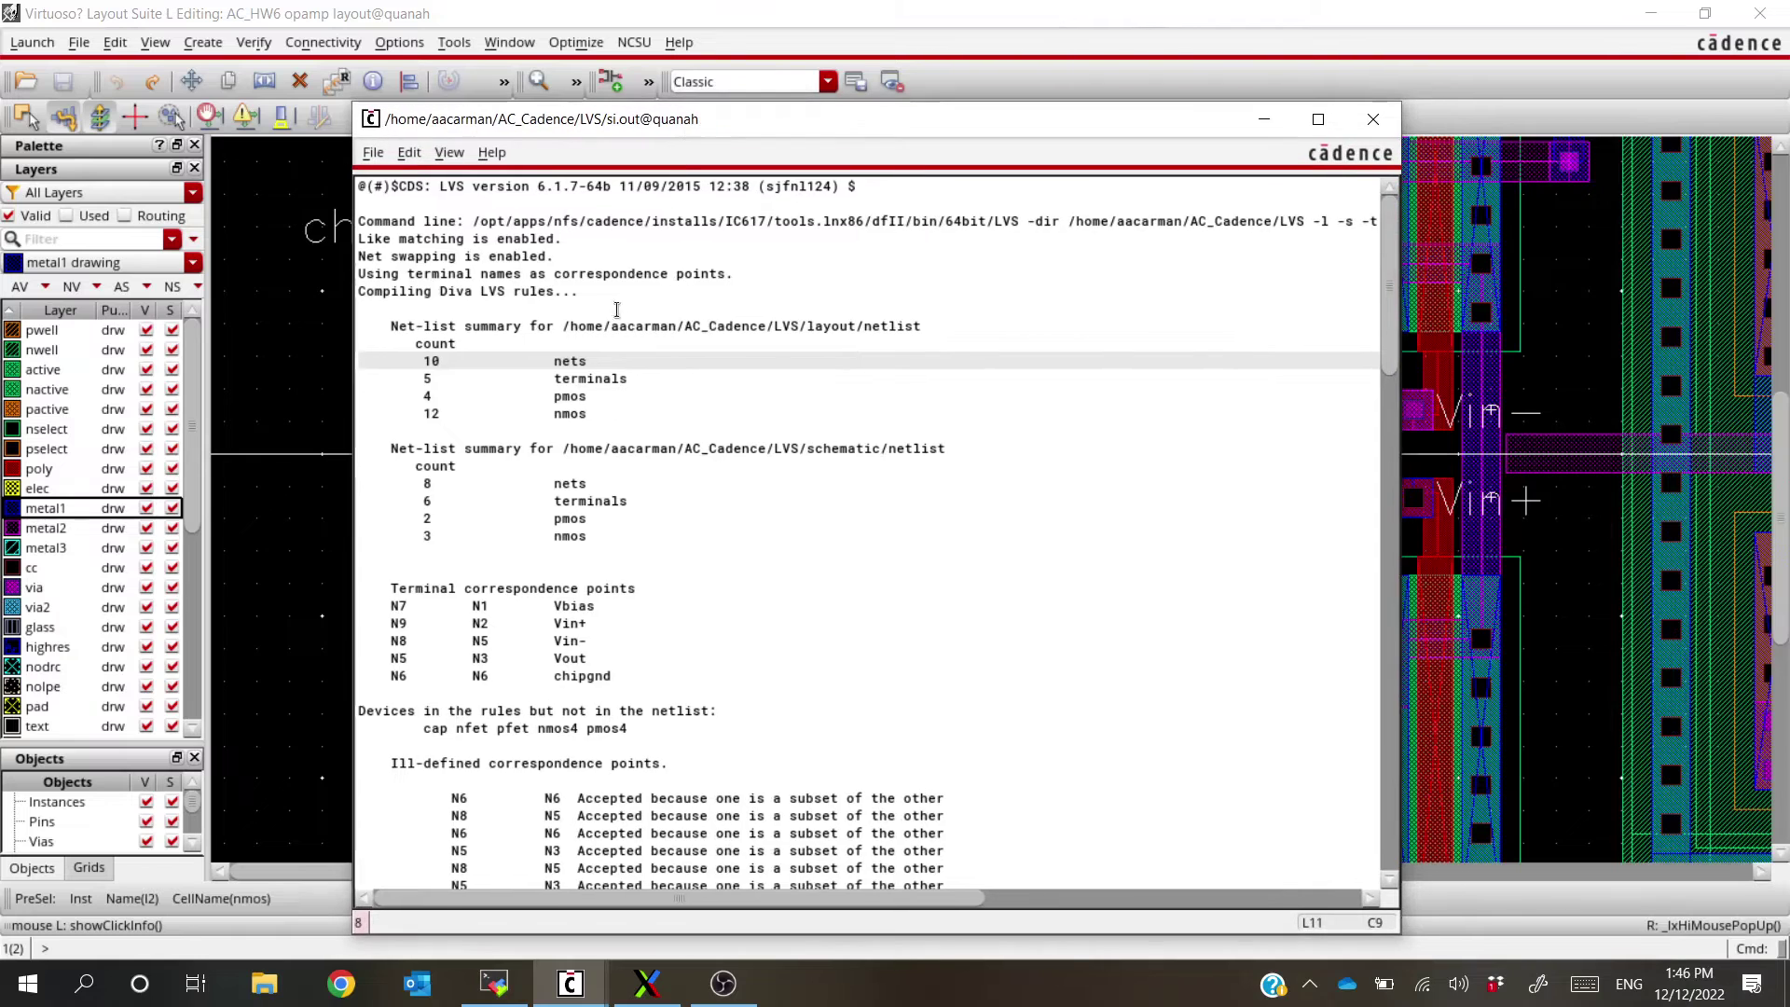
drag(595, 361, 400, 361)
drag(597, 483, 393, 481)
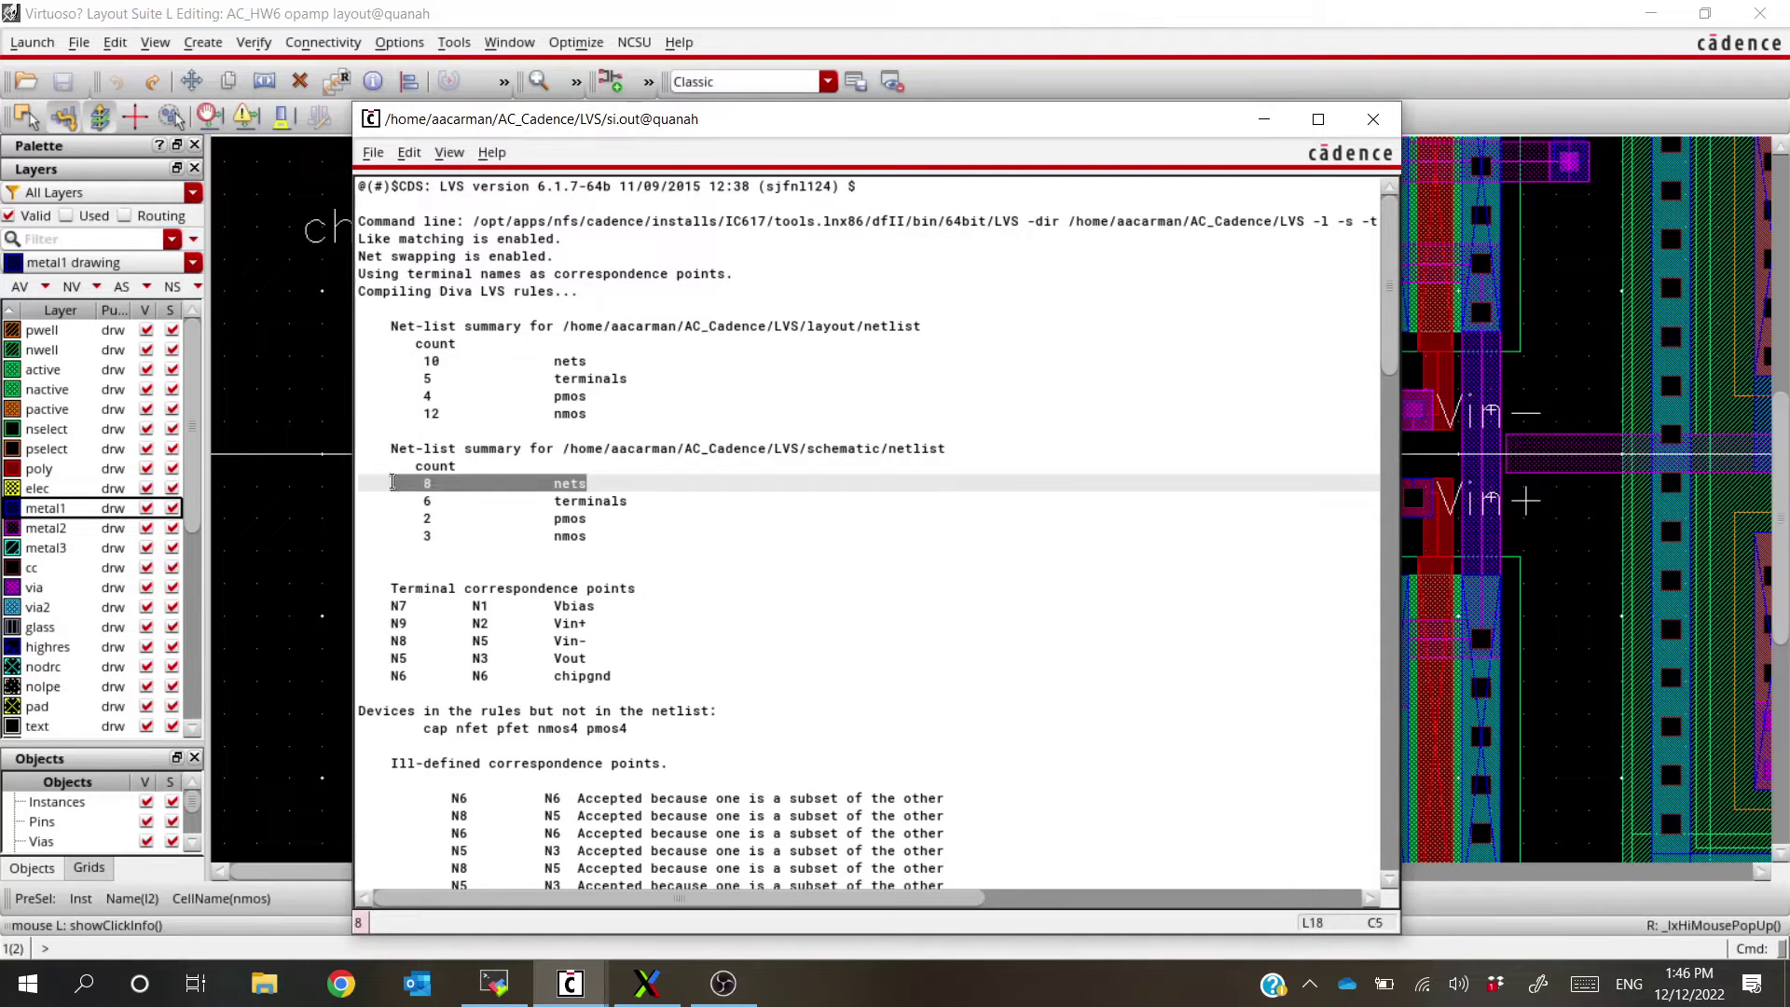
click(519, 511)
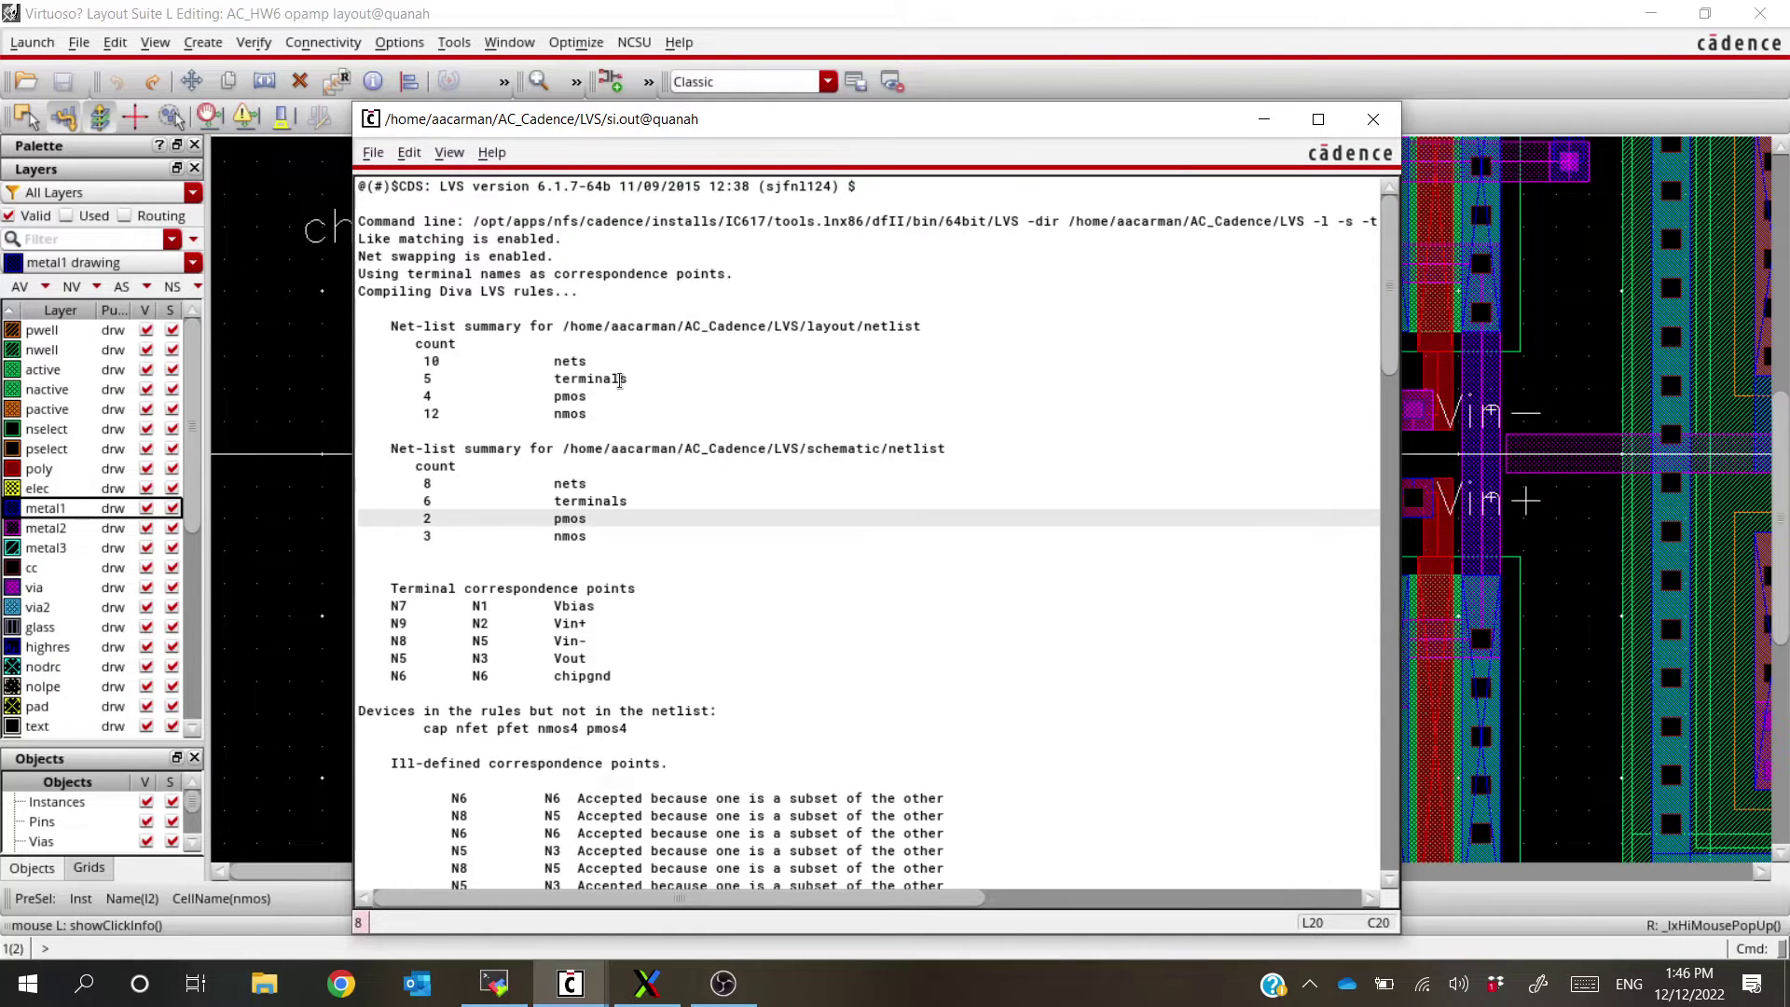
Read the report's match summary and the schematic and layout probe-file sections down to the layout termbad.out entry
scroll(618, 529, down, 5)
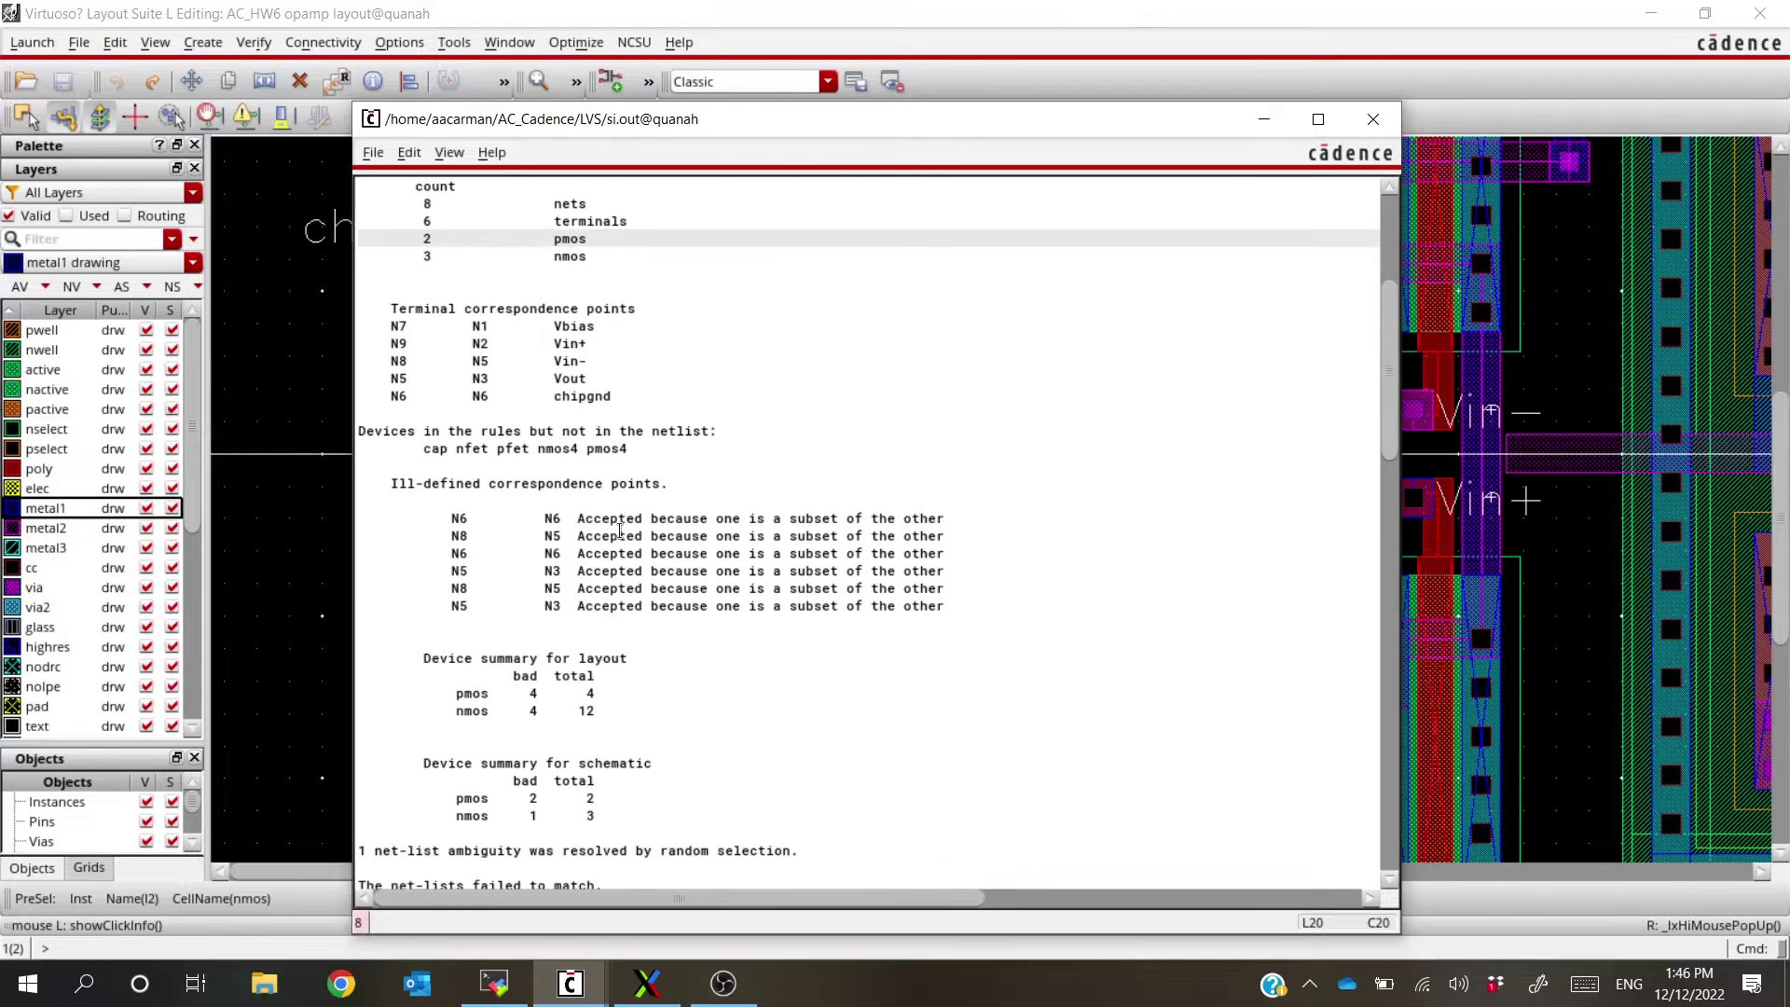
scroll(643, 541, down, 18)
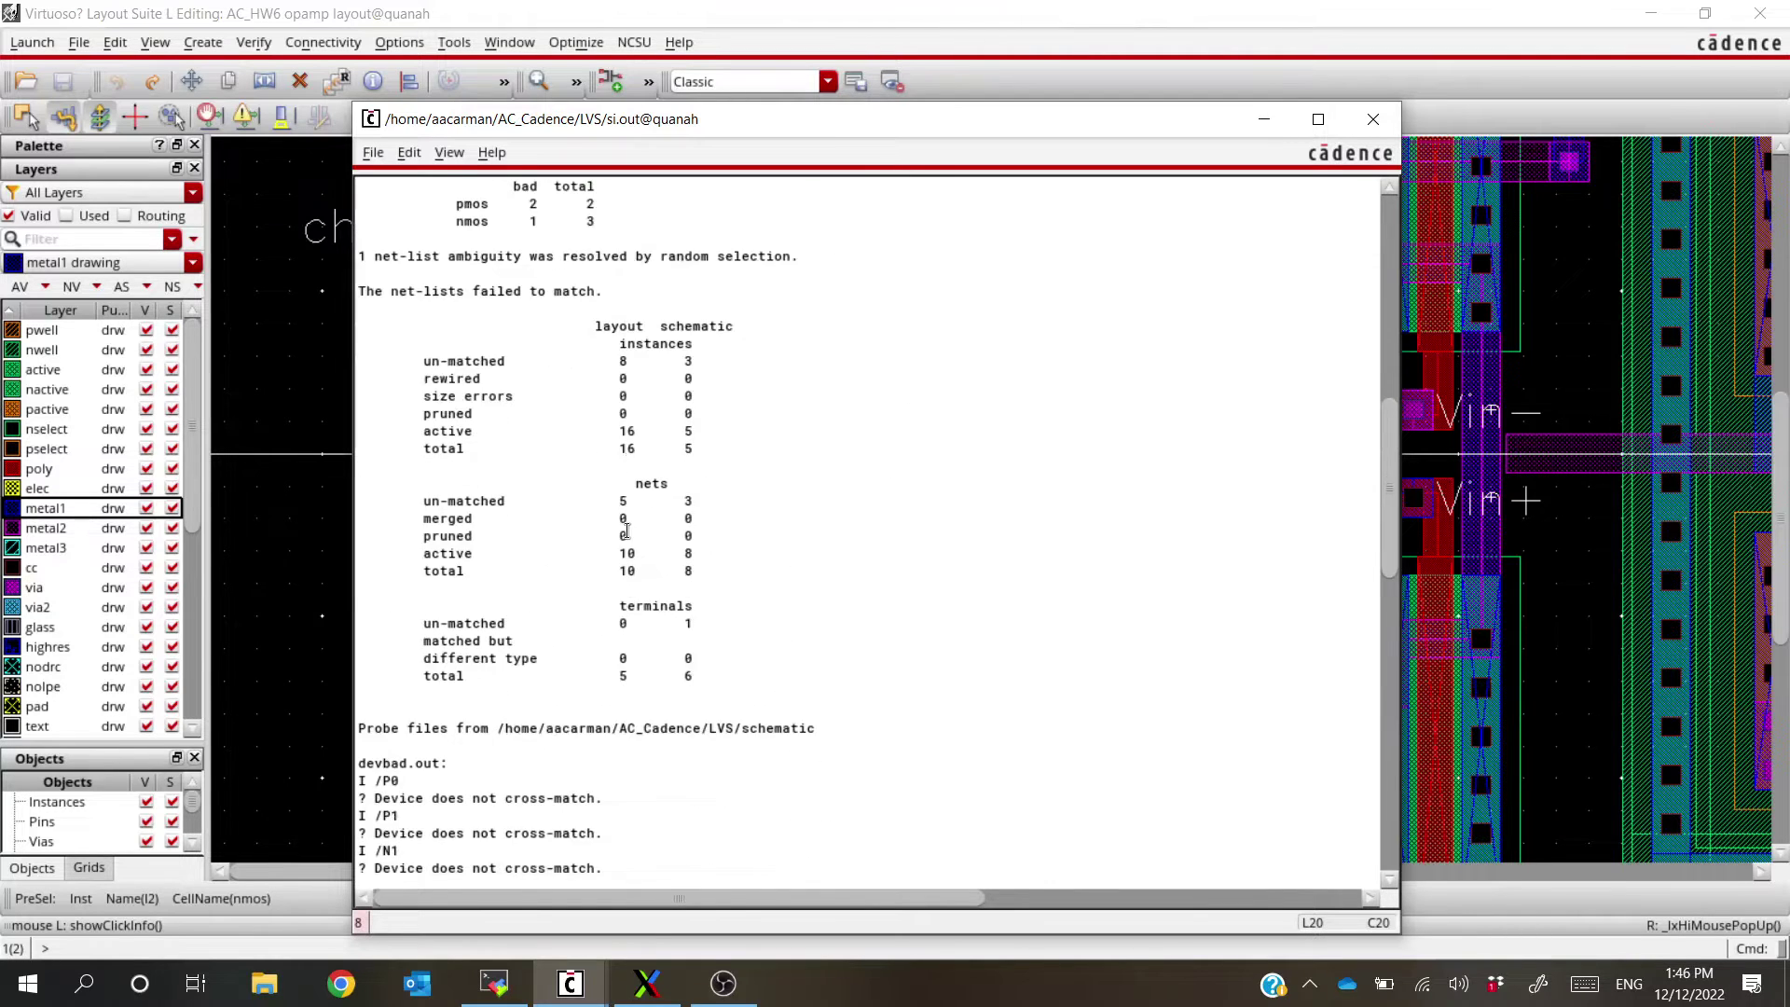
scroll(623, 531, down, 2)
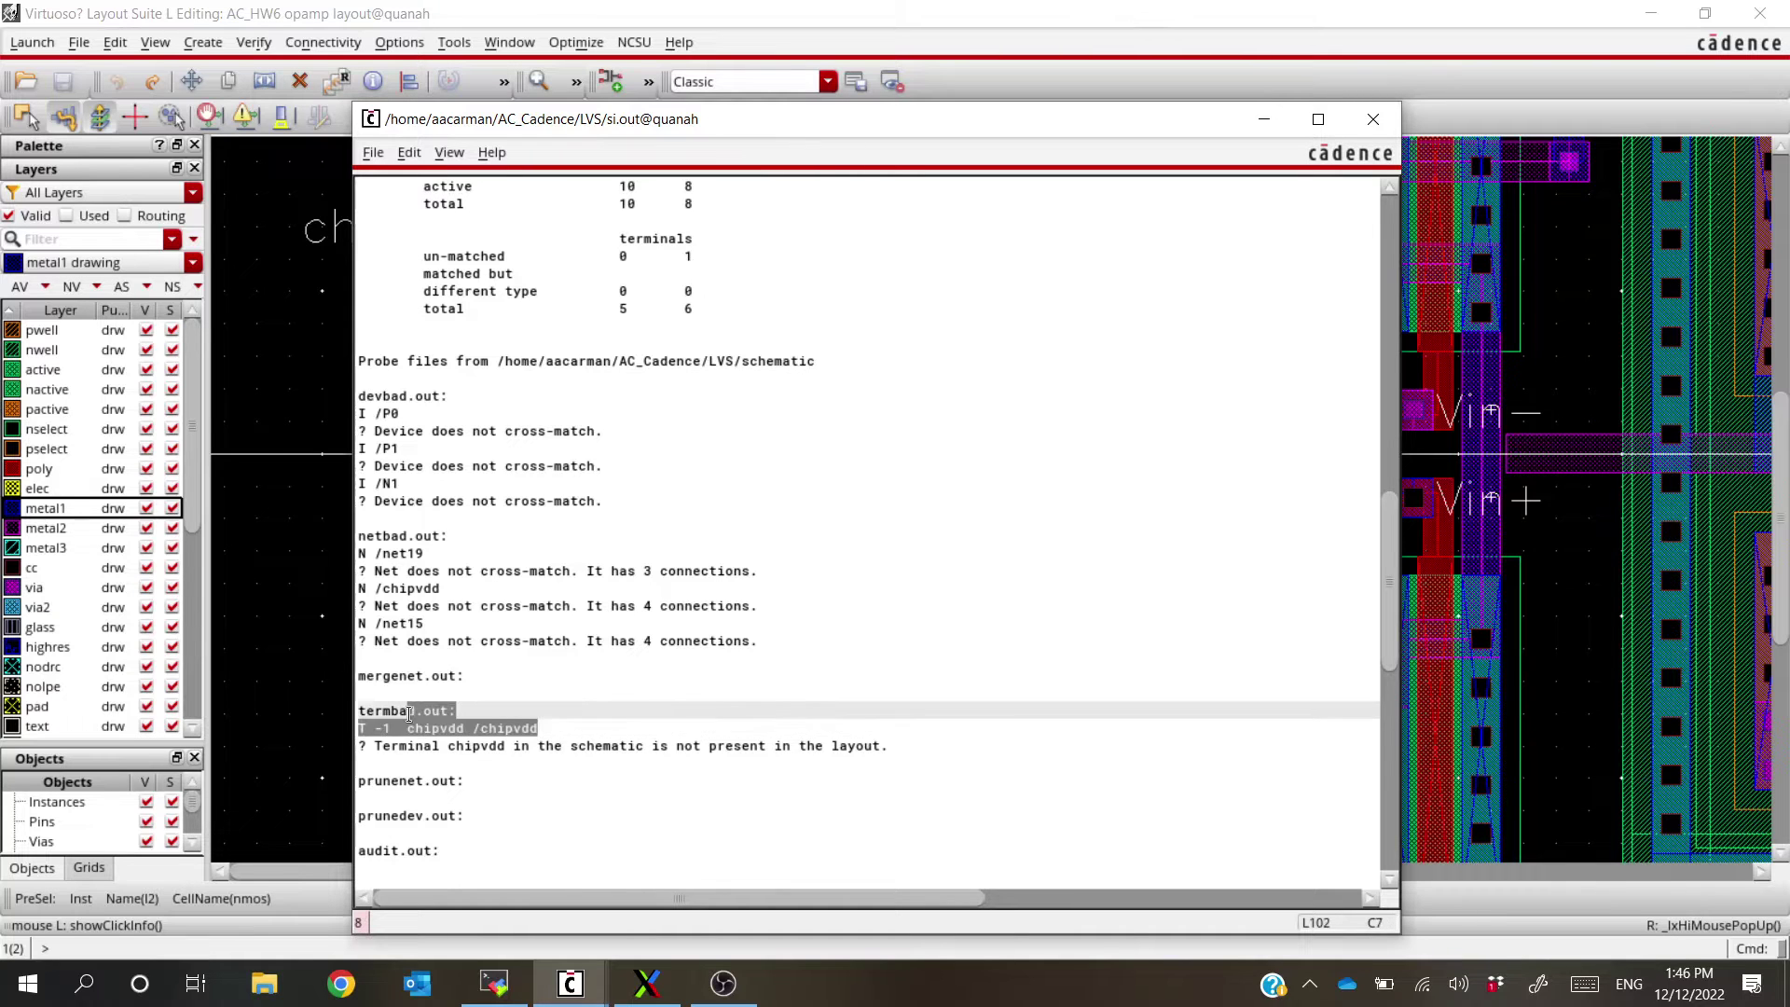
drag(538, 728, 411, 726)
scroll(412, 727, down, 15)
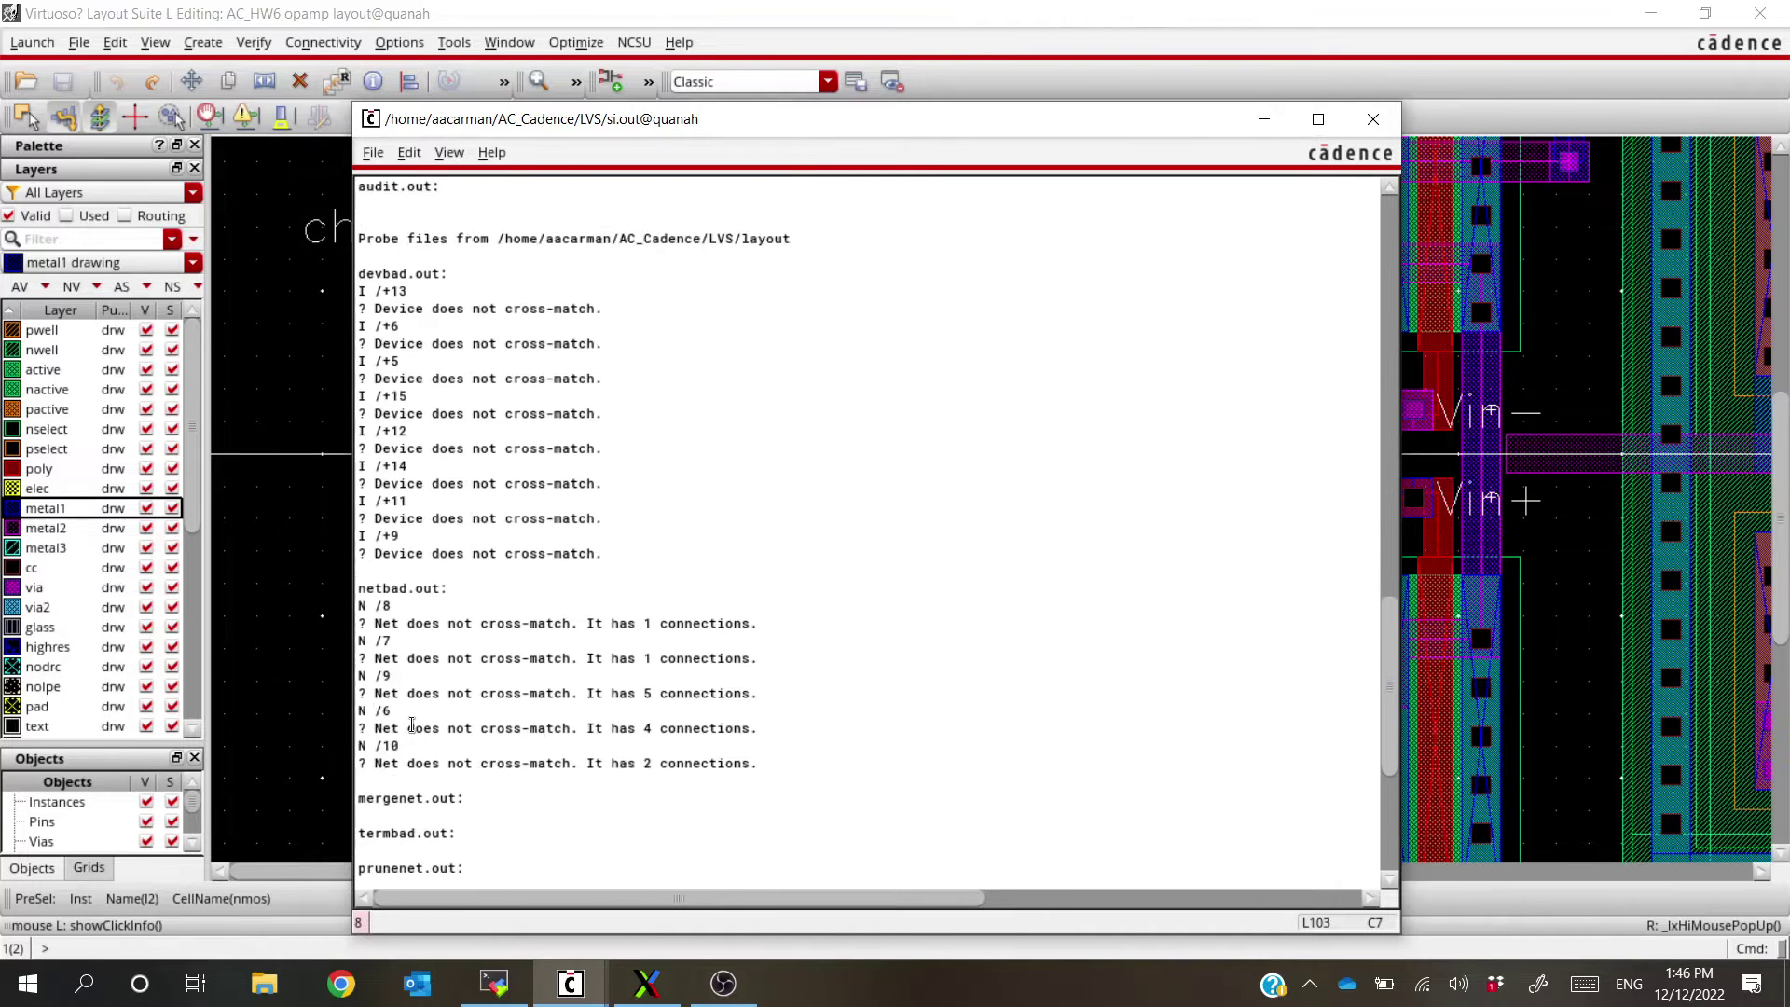
click(486, 763)
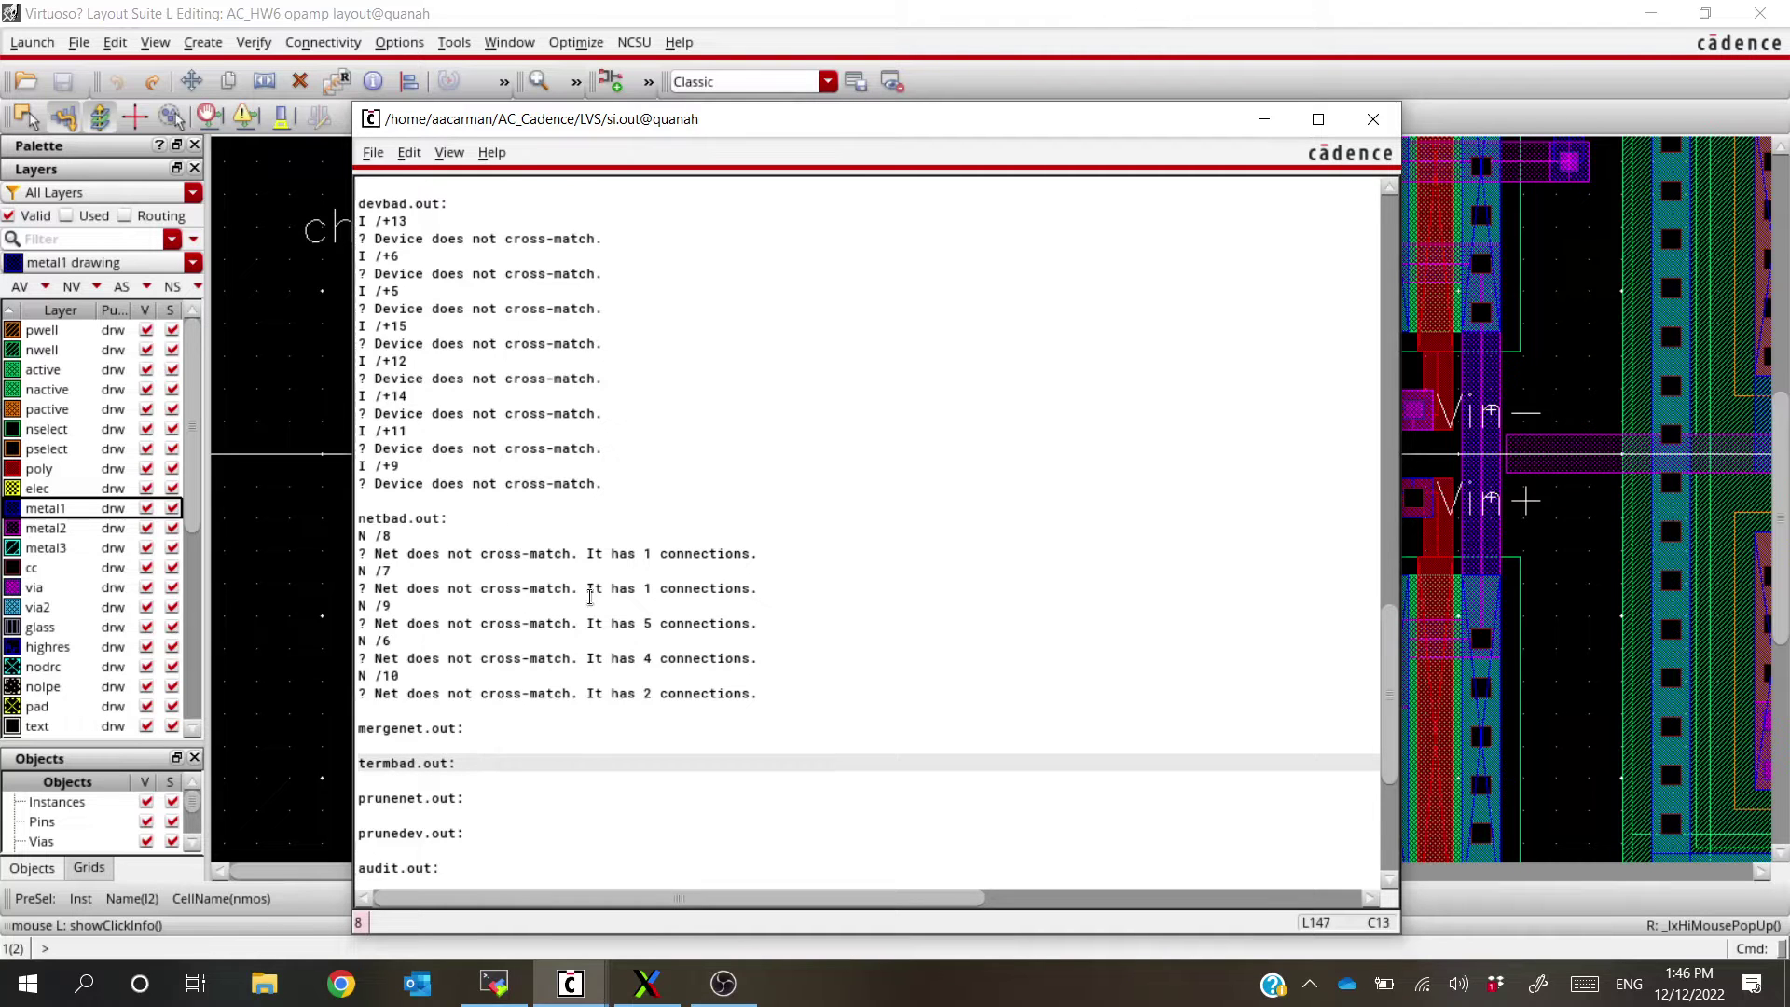
Examine the chipvdd net entry and the chipvdd message under termbad.out in the schematic probe section
scroll(590, 596, up, 20)
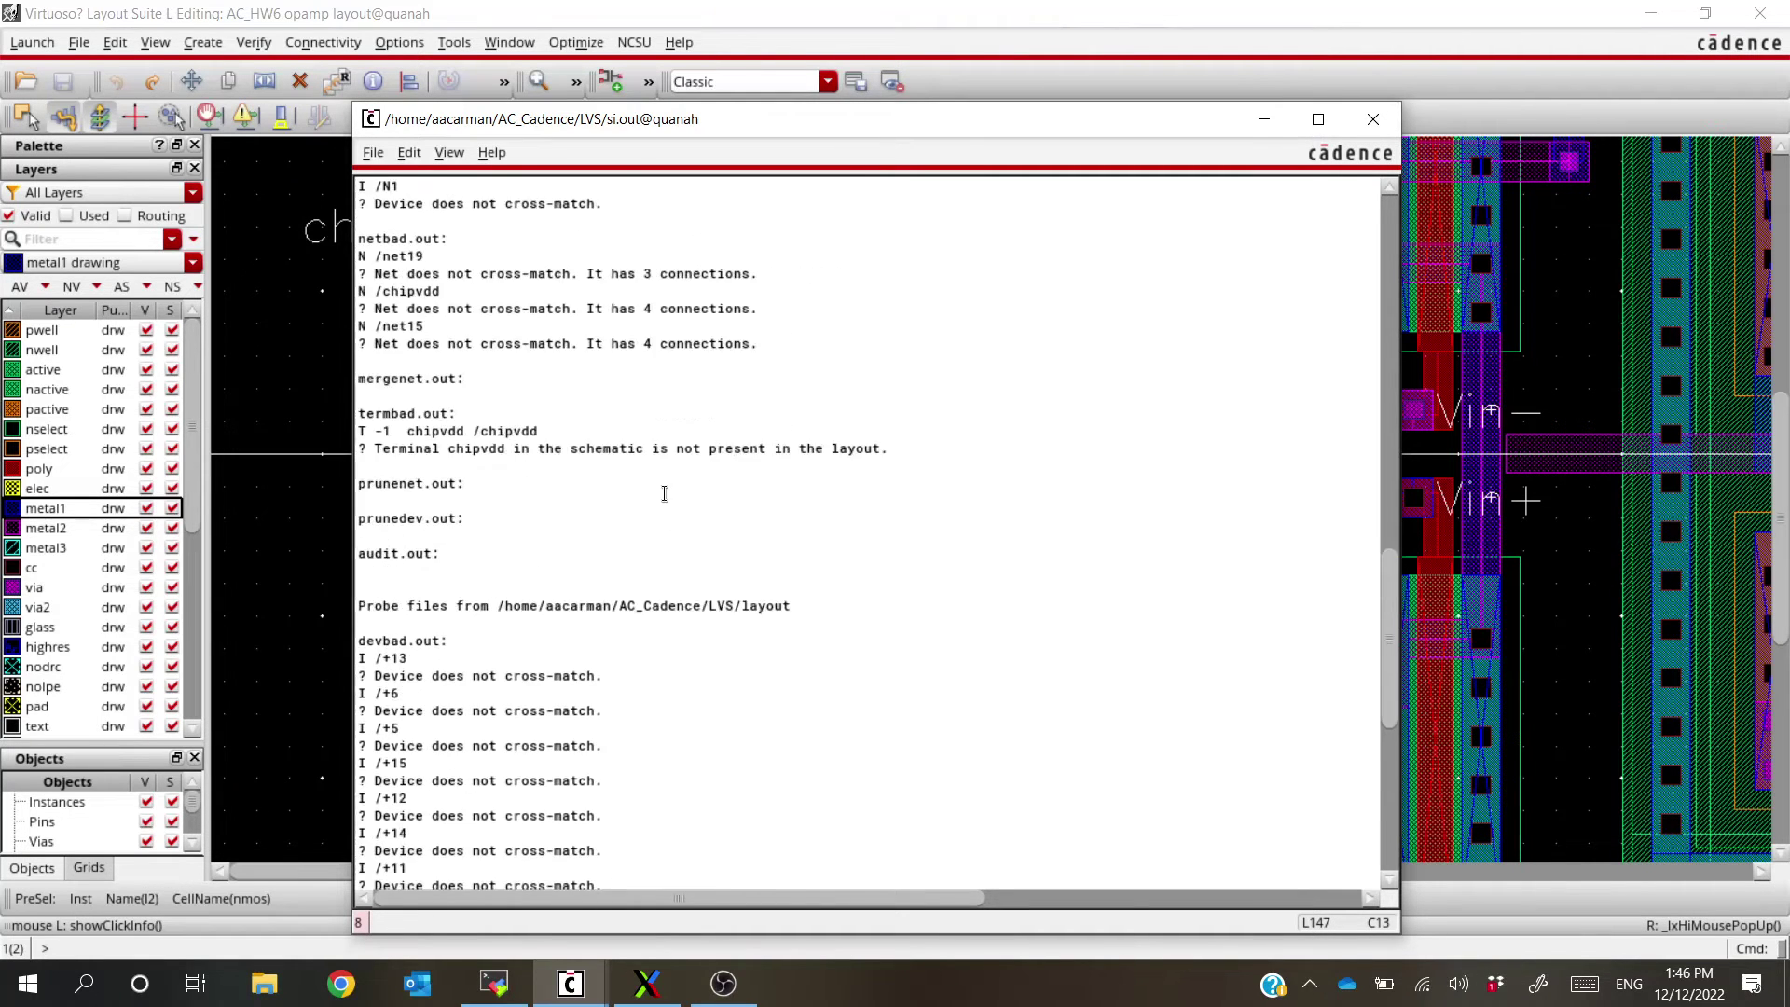
scroll(653, 513, down, 10)
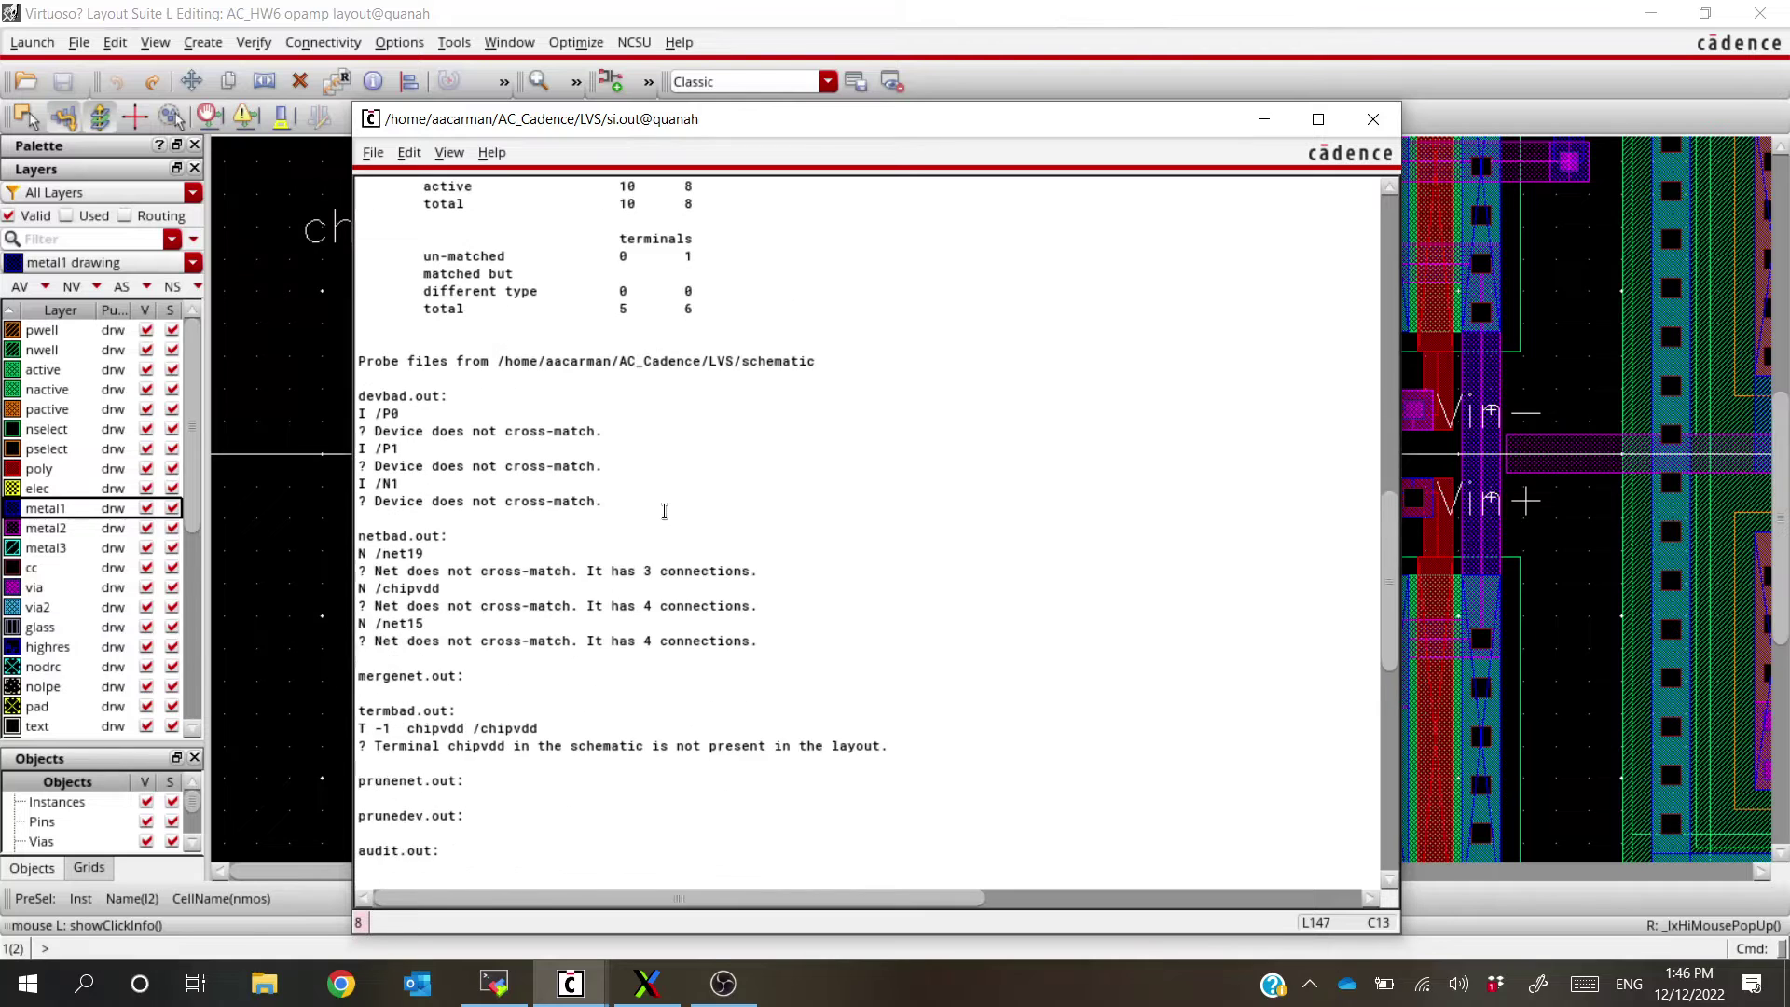
click(468, 589)
click(595, 588)
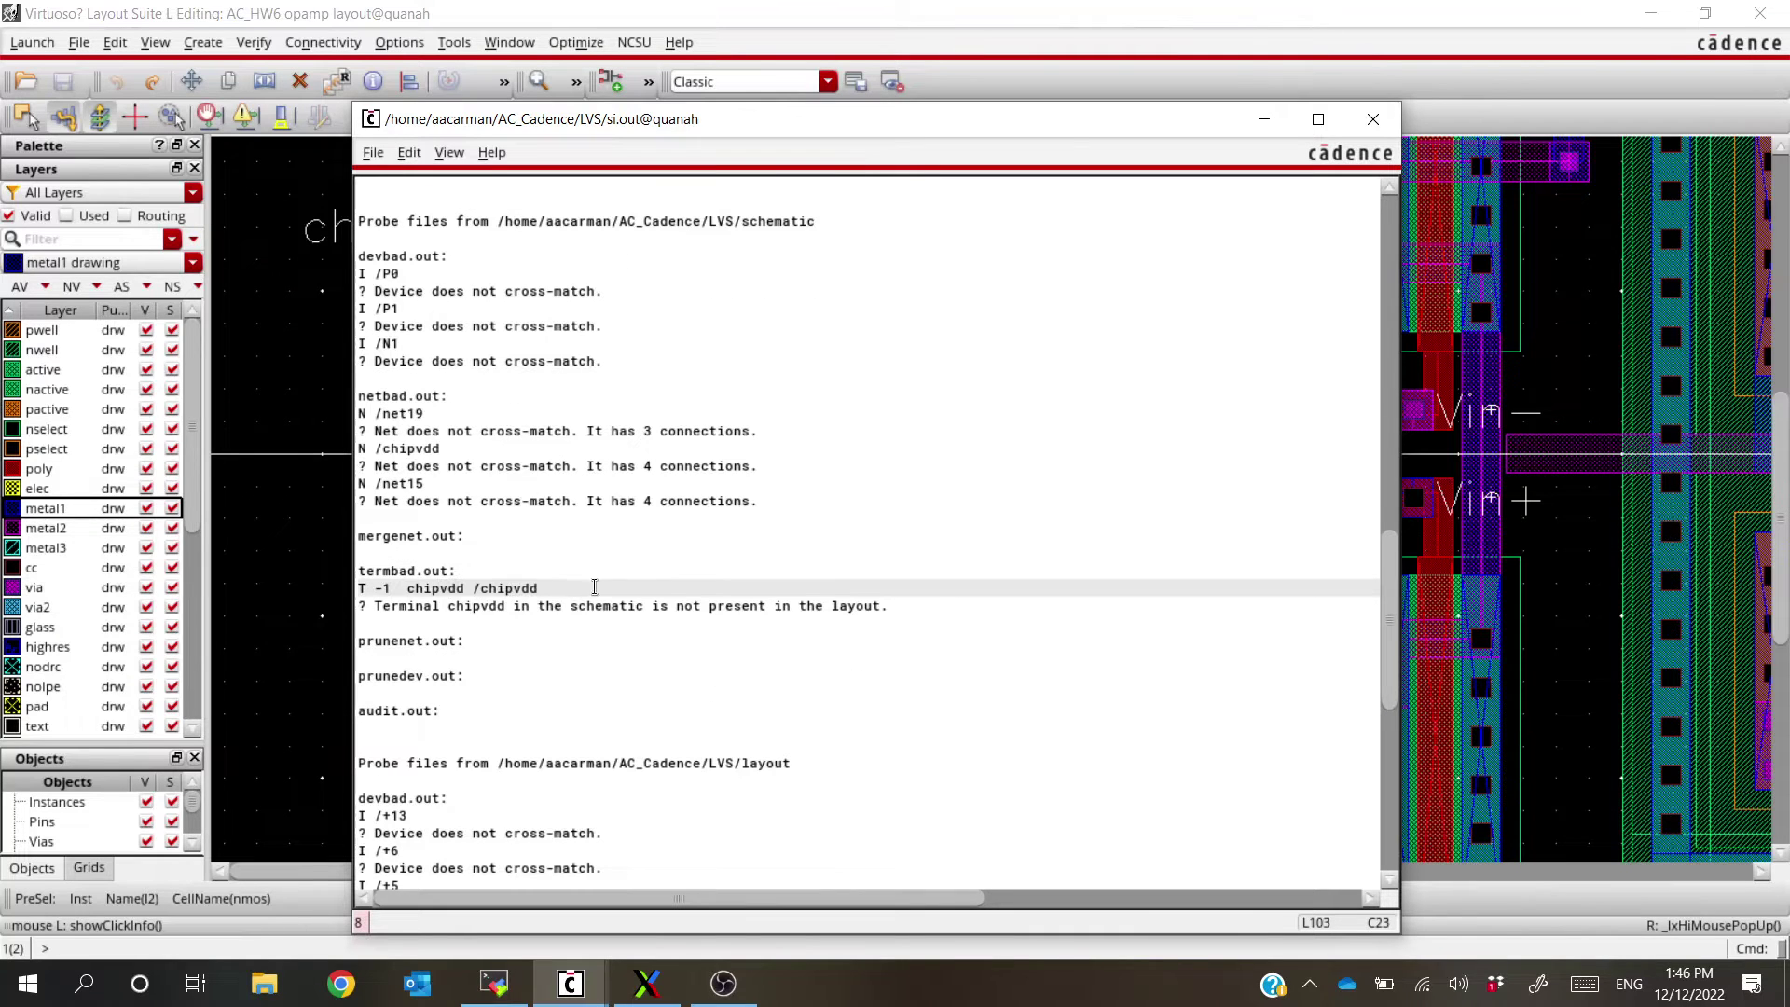
drag(897, 605, 360, 573)
click(487, 590)
scroll(598, 522, up, 3)
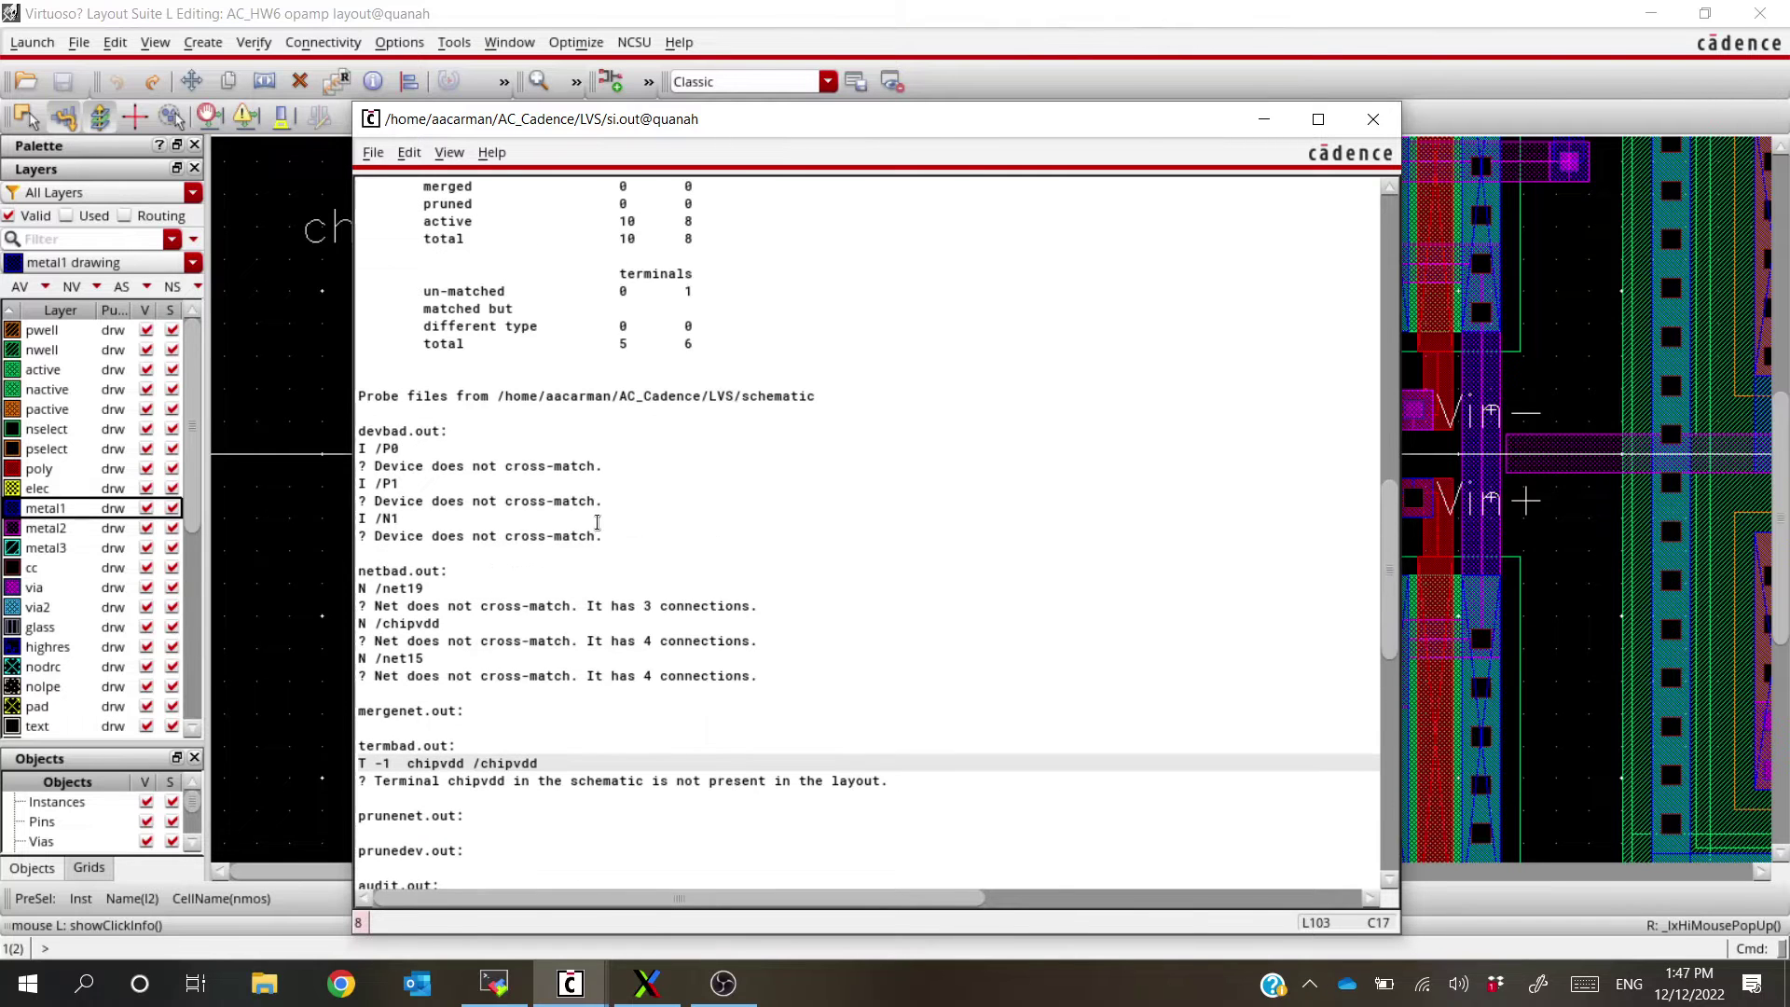
double_click(753, 401)
scroll(752, 587, down, 3)
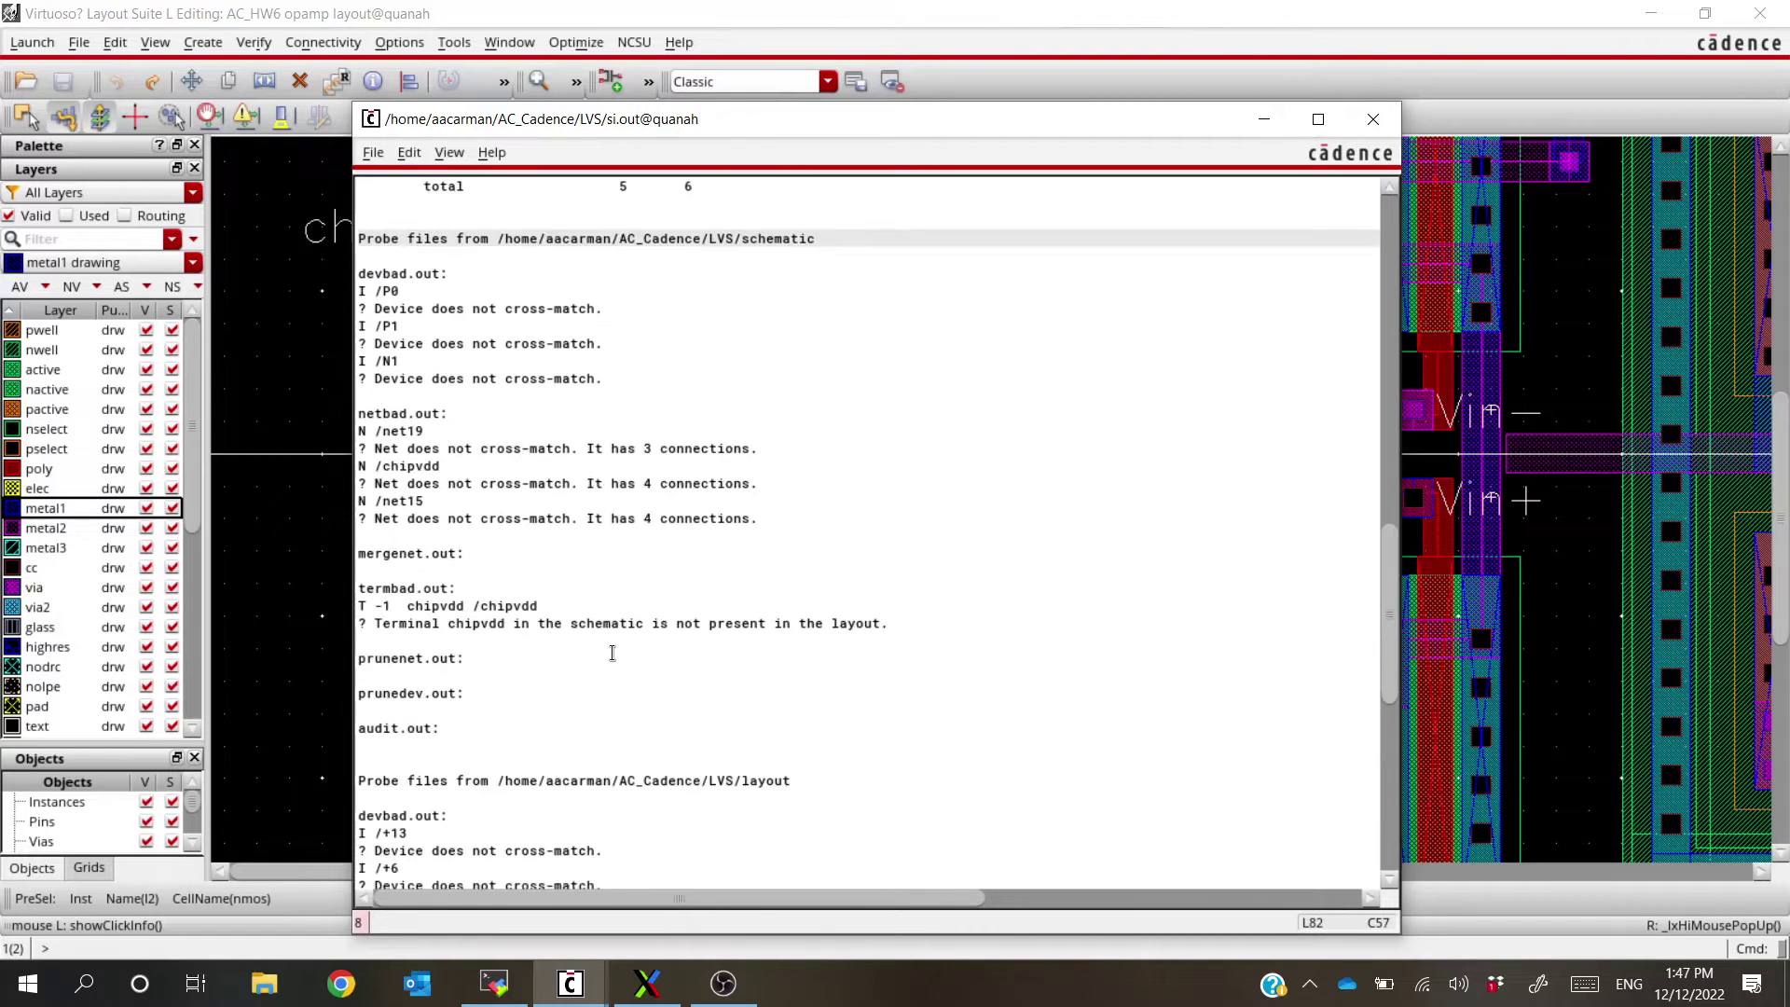
drag(489, 618, 923, 621)
click(924, 621)
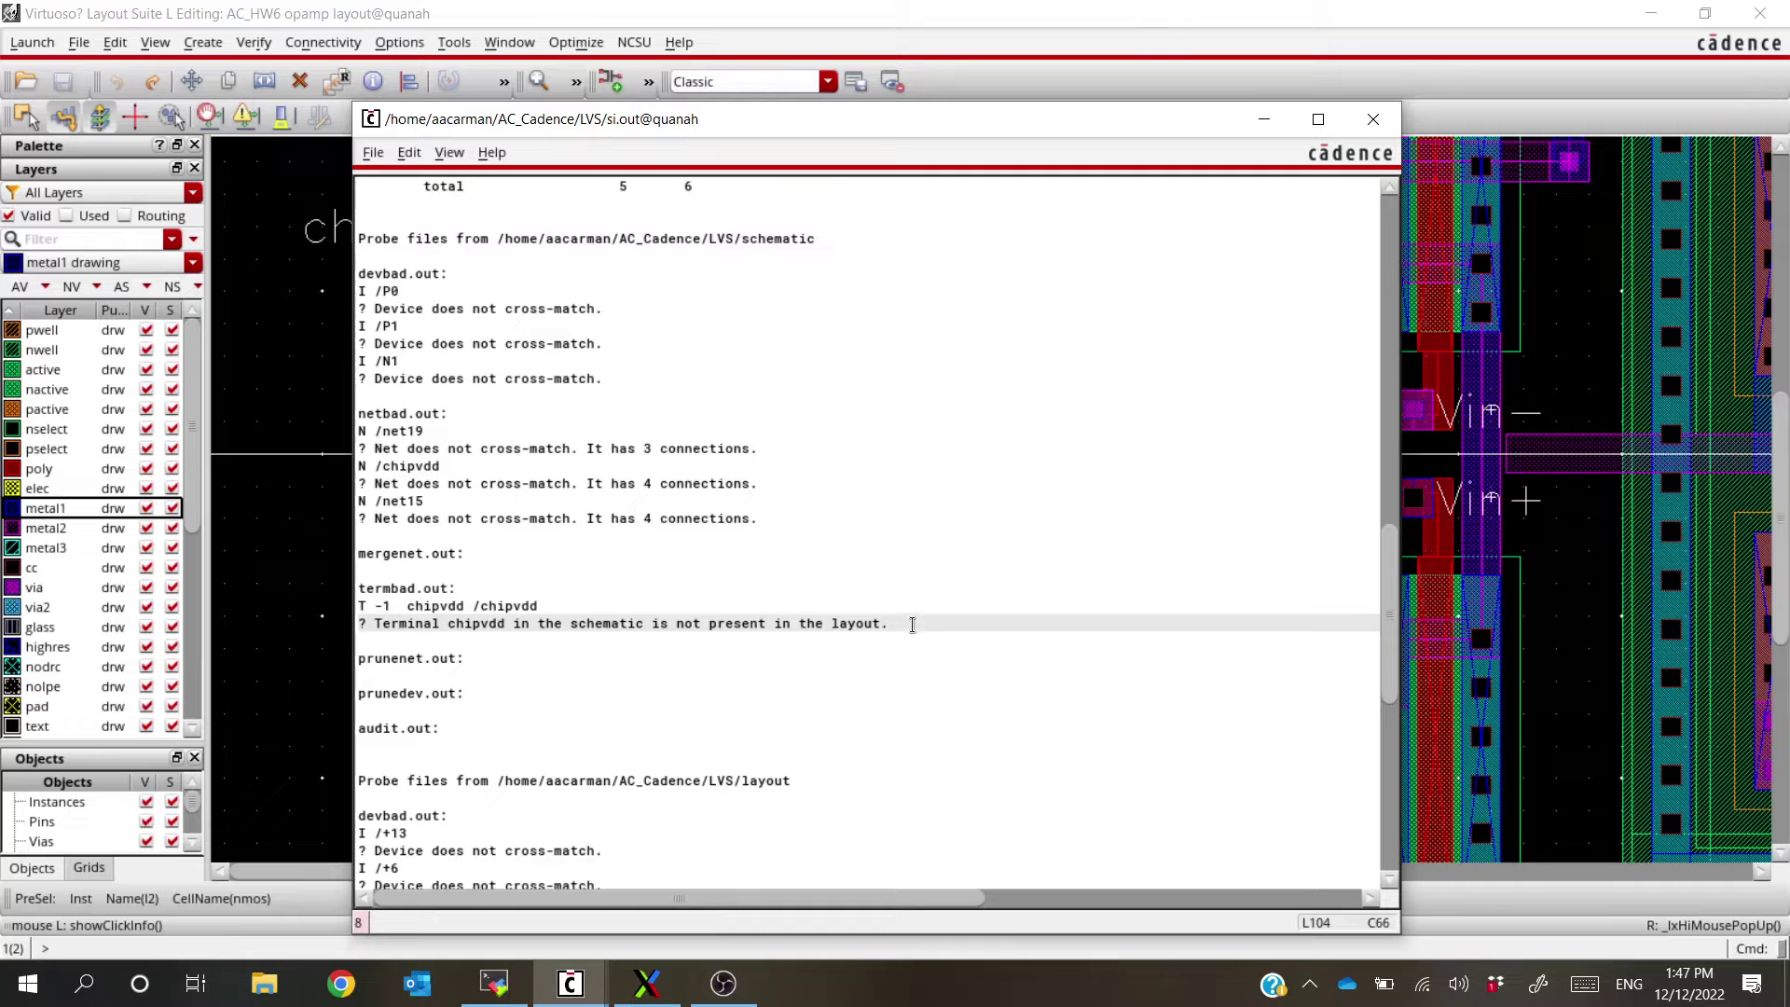
Check the layout probe's termbad.out section against the schematic probe's termbad.out, prunenet.out and prunedev.out sections
scroll(942, 562, down, 5)
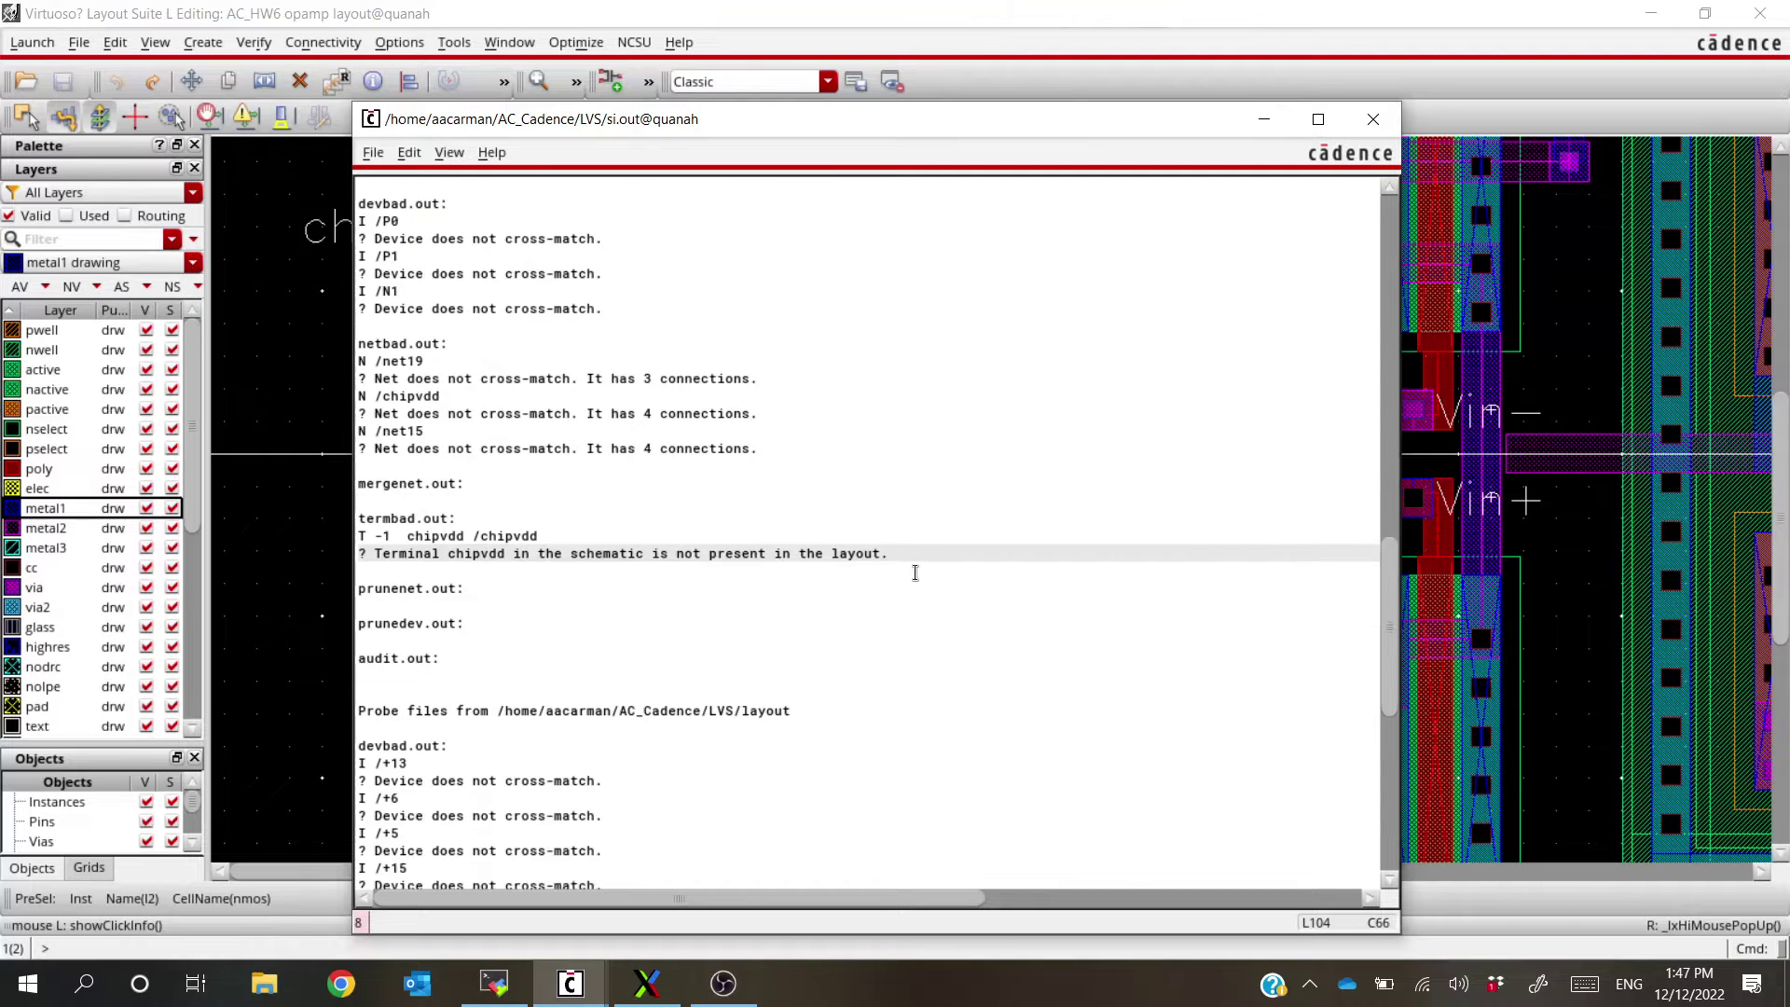
scroll(771, 639, down, 6)
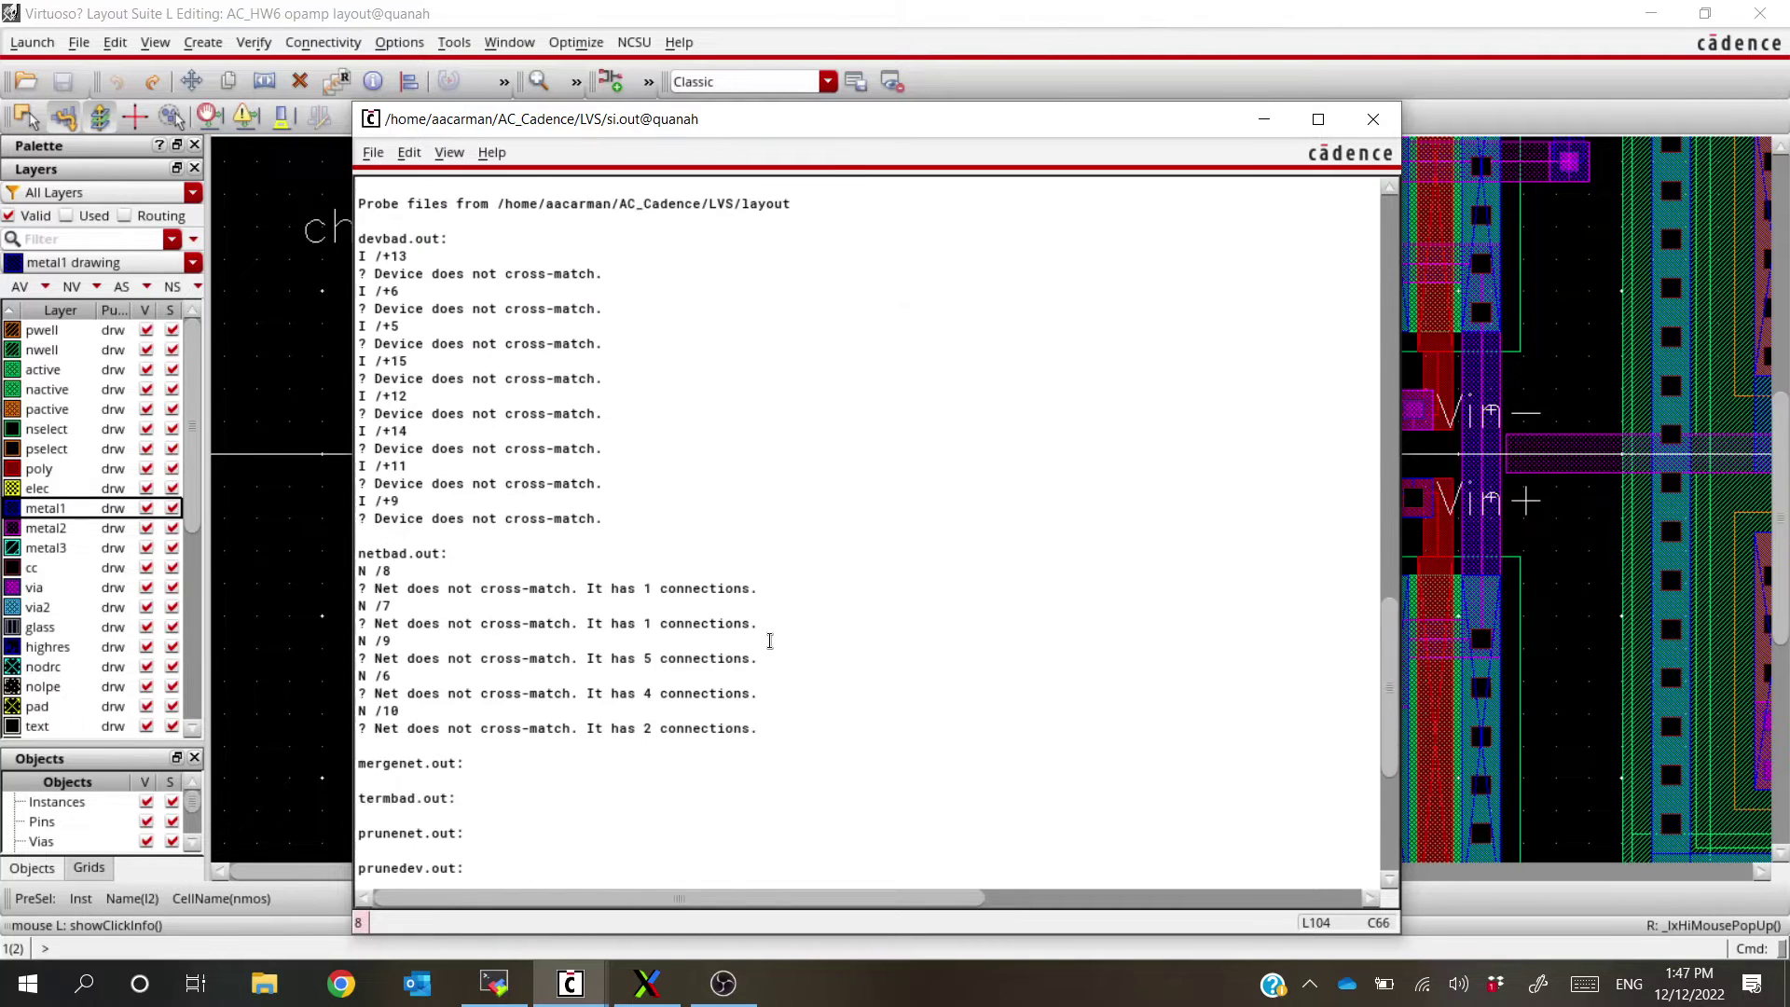
click(411, 763)
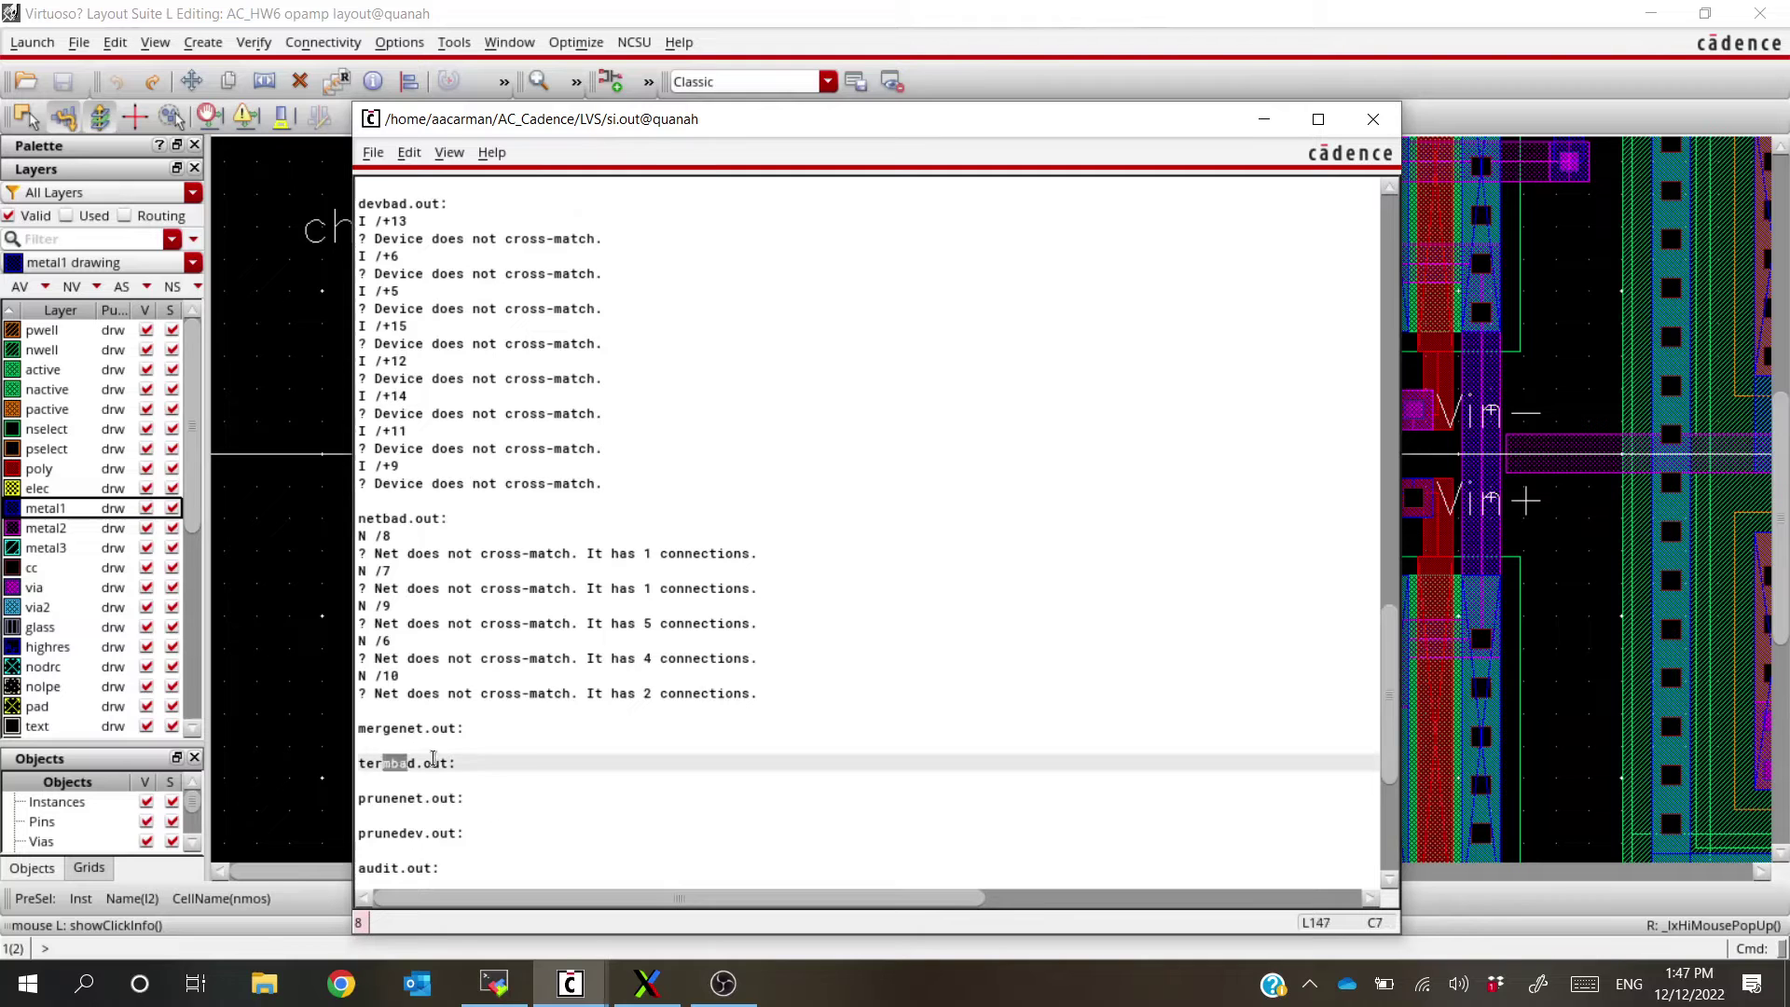
click(363, 763)
scroll(419, 756, up, 11)
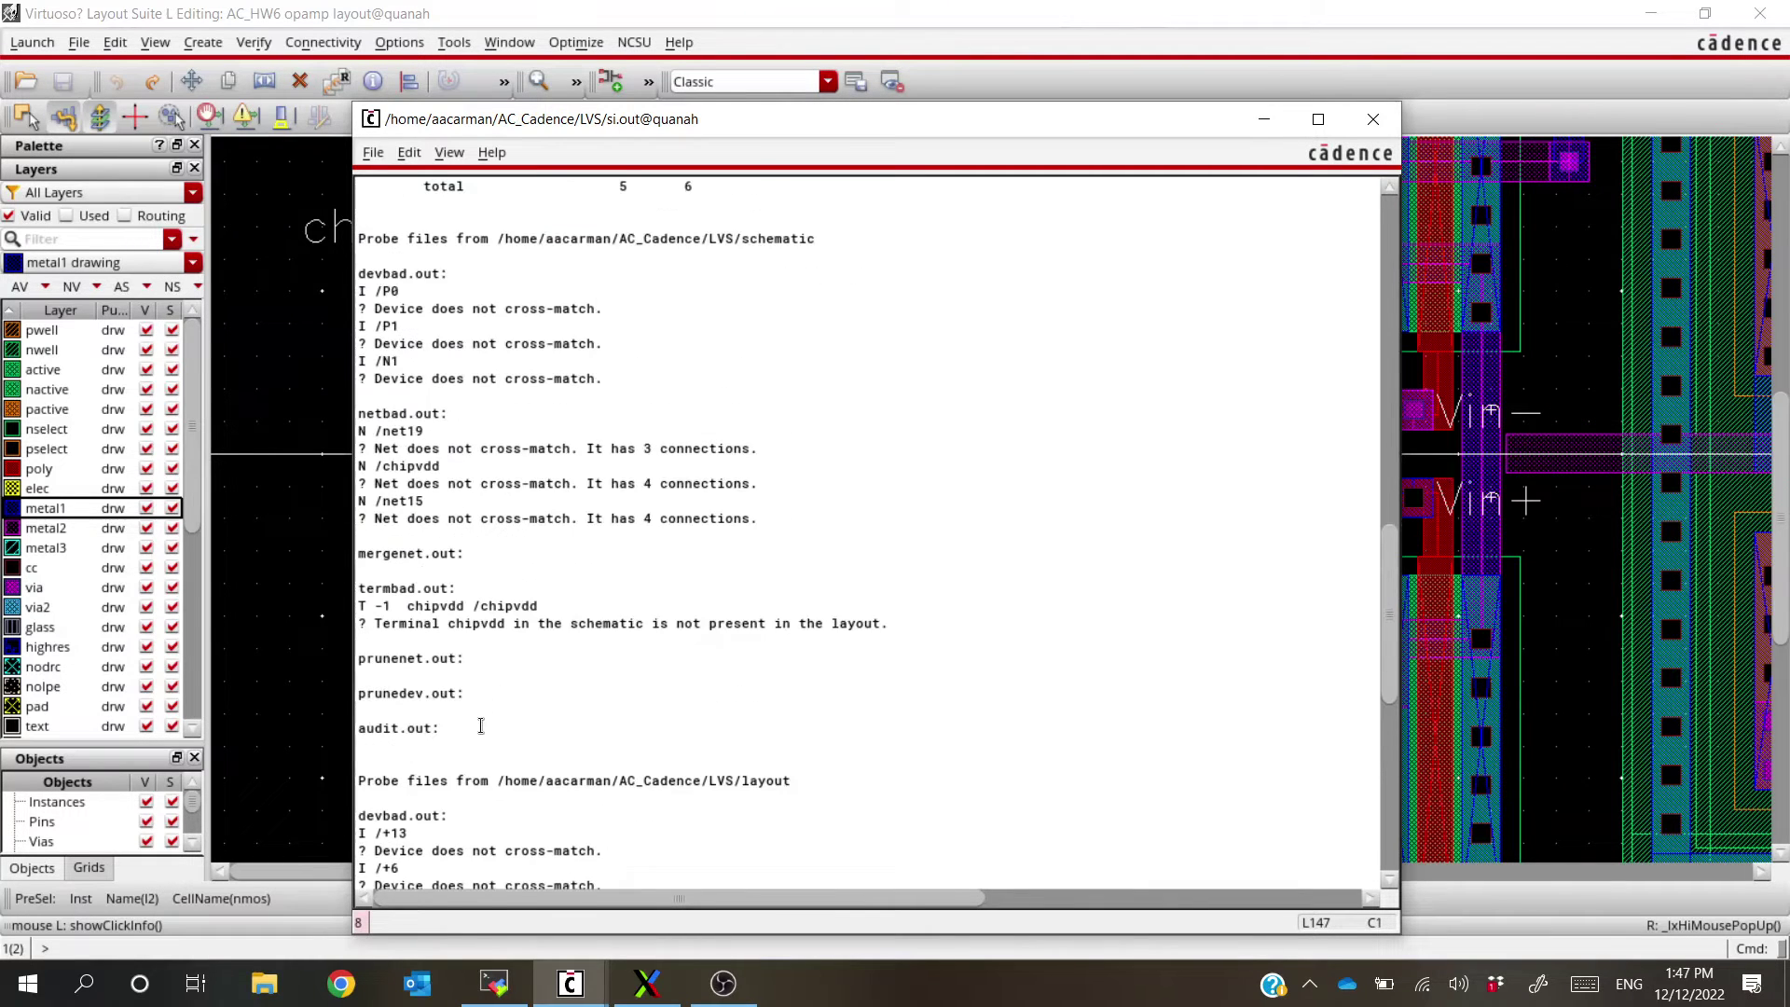
click(429, 694)
click(391, 659)
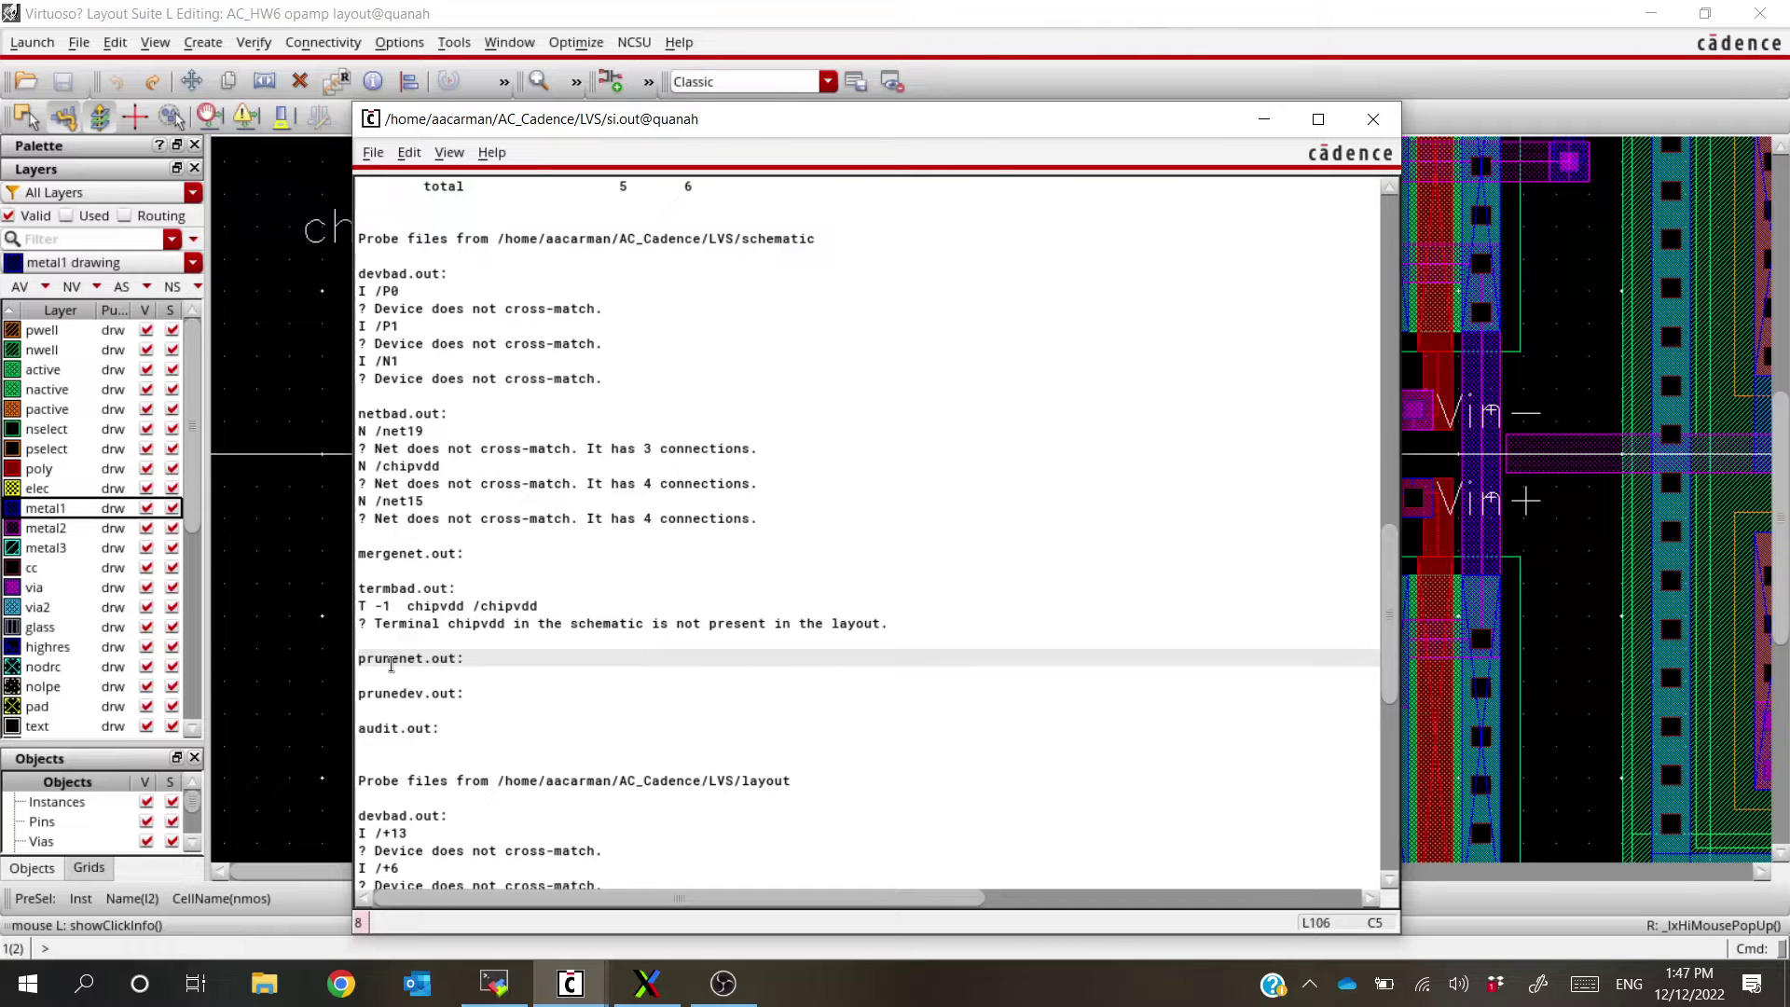
Cross-check the chipvdd net entry with the layout and schematic terminal totals and the layout probe's bad-terminal section
scroll(401, 662, up, 2)
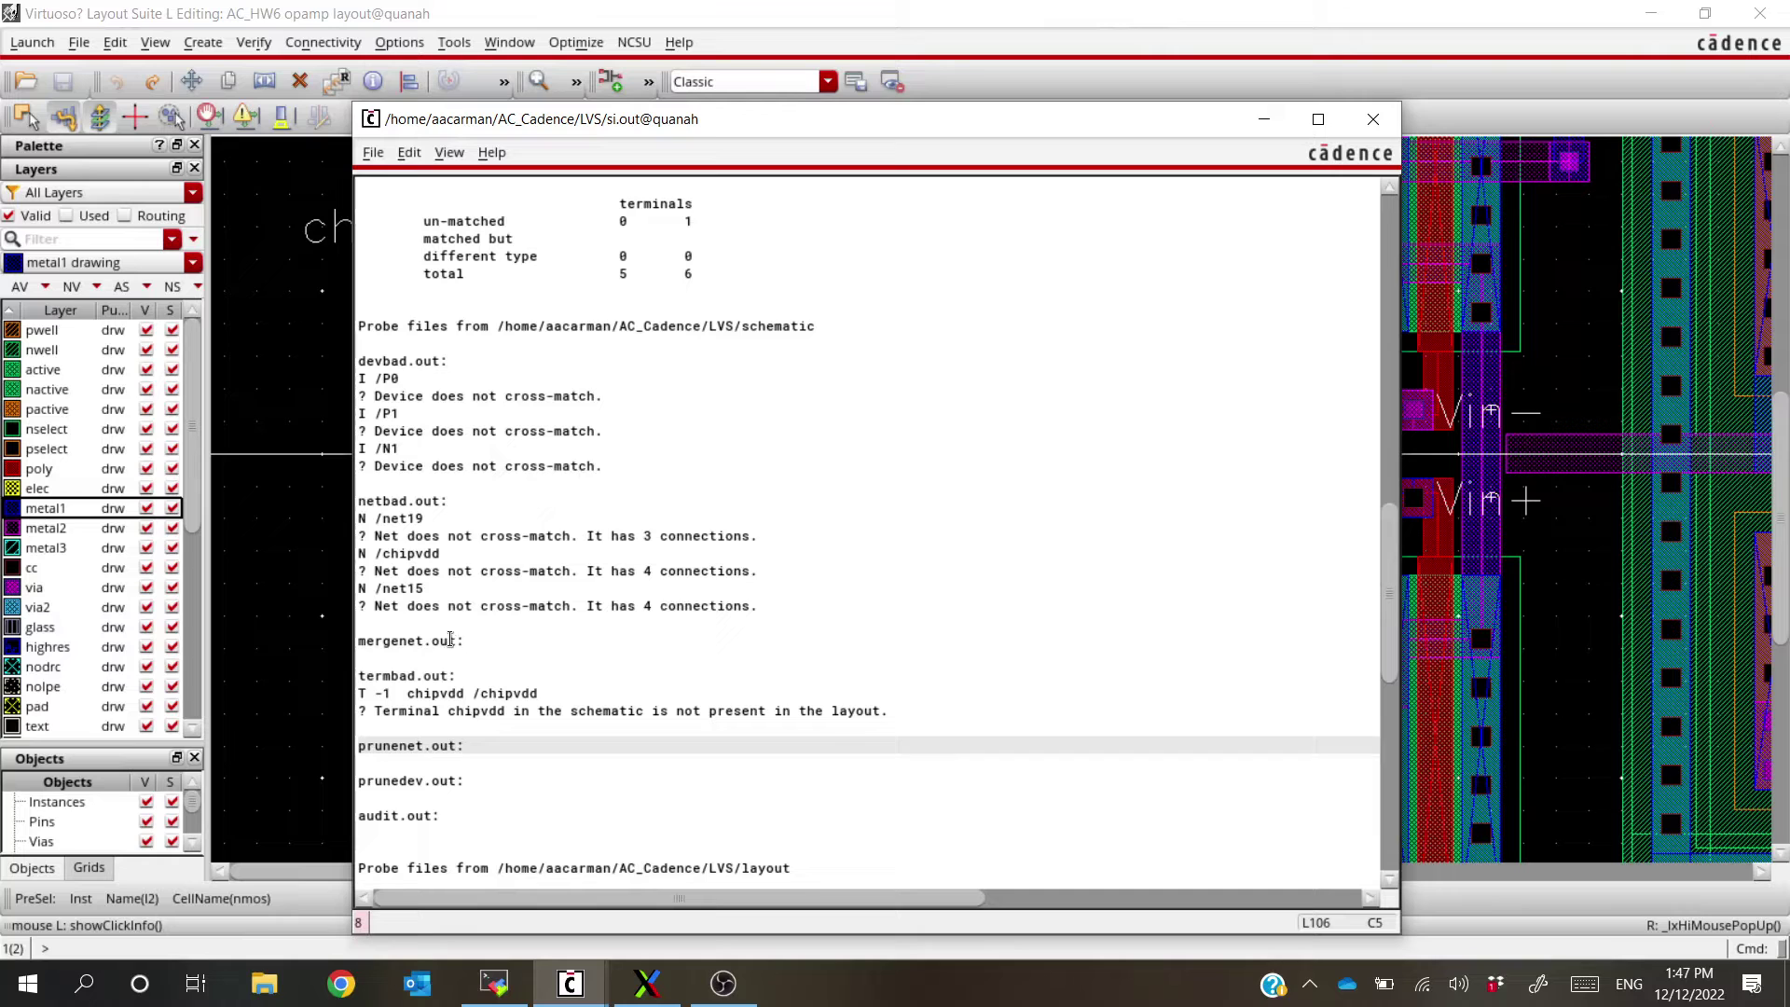
scroll(523, 569, up, 2)
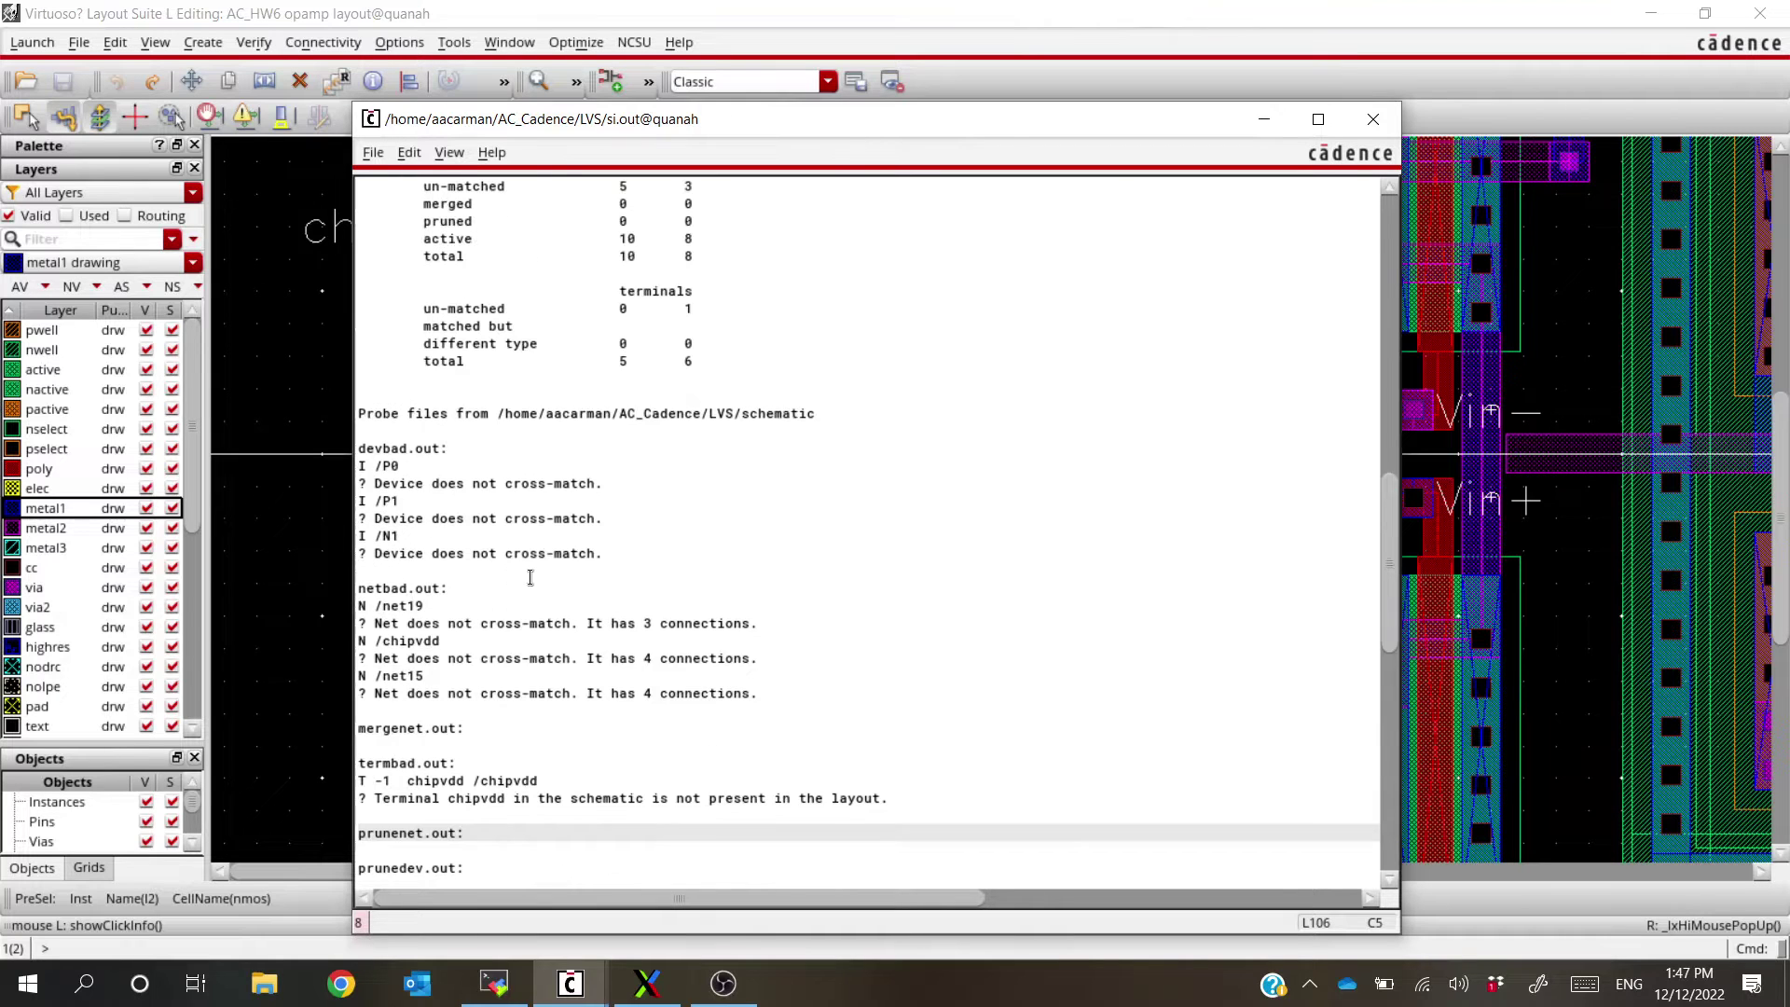
click(450, 641)
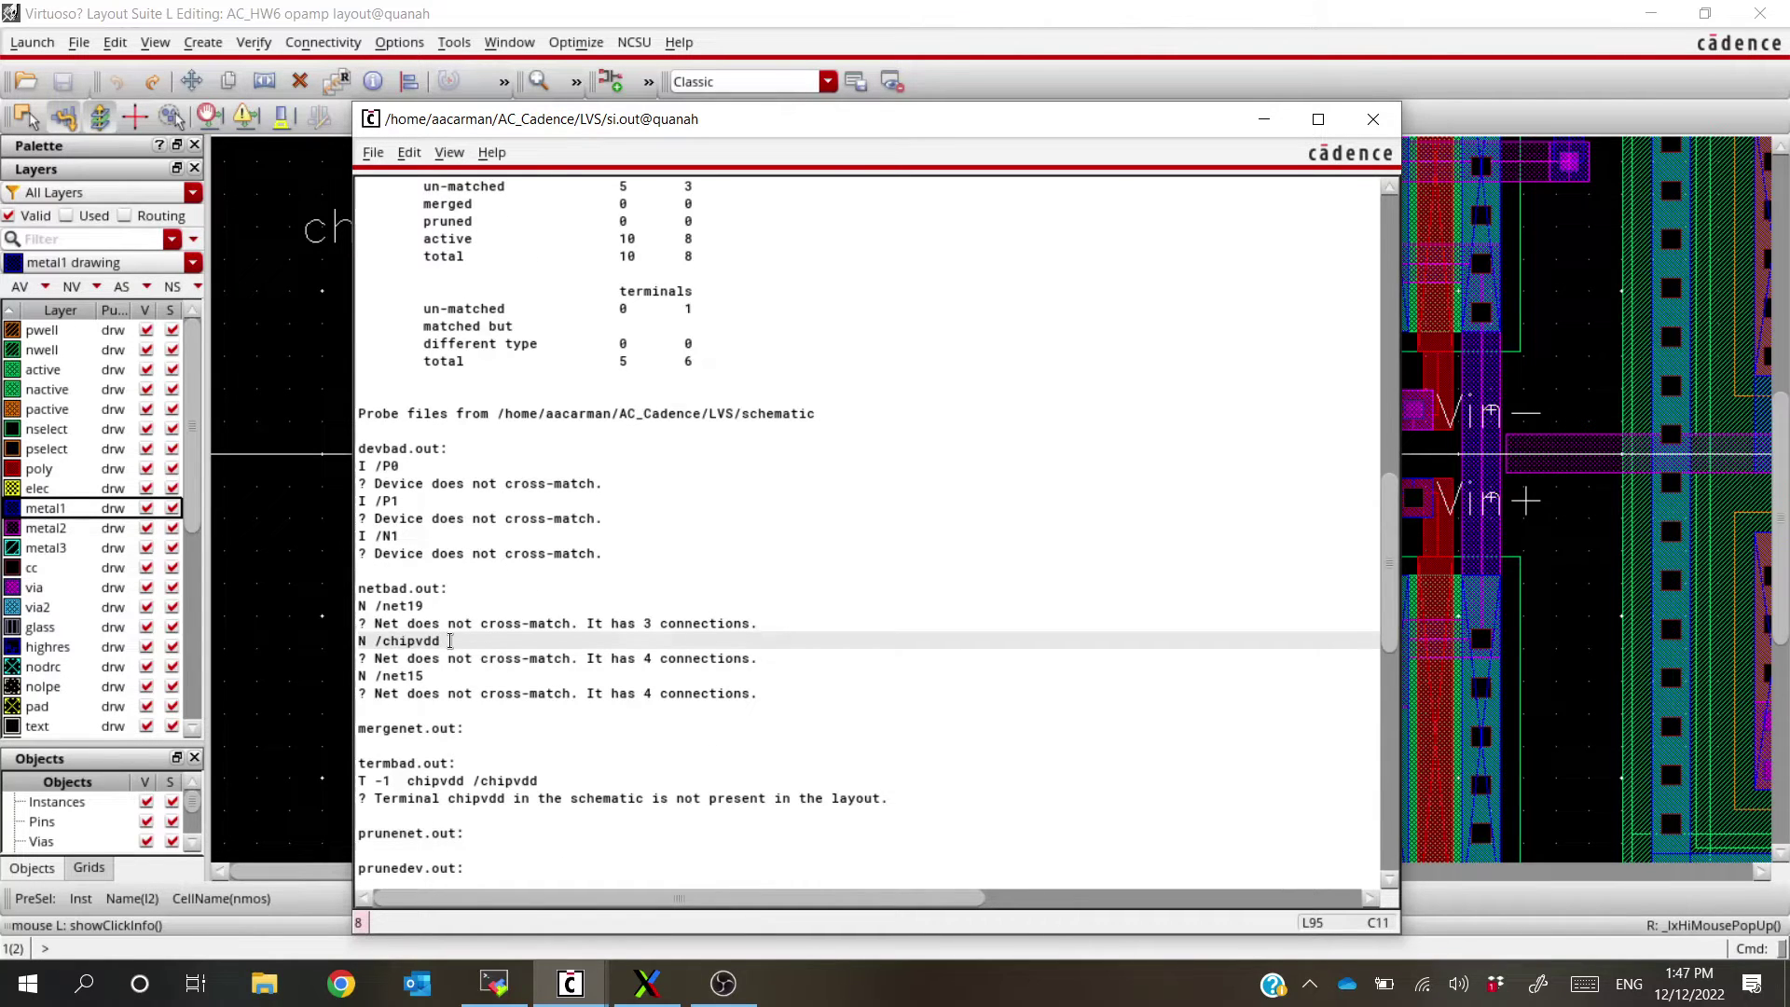
scroll(494, 616, up, 6)
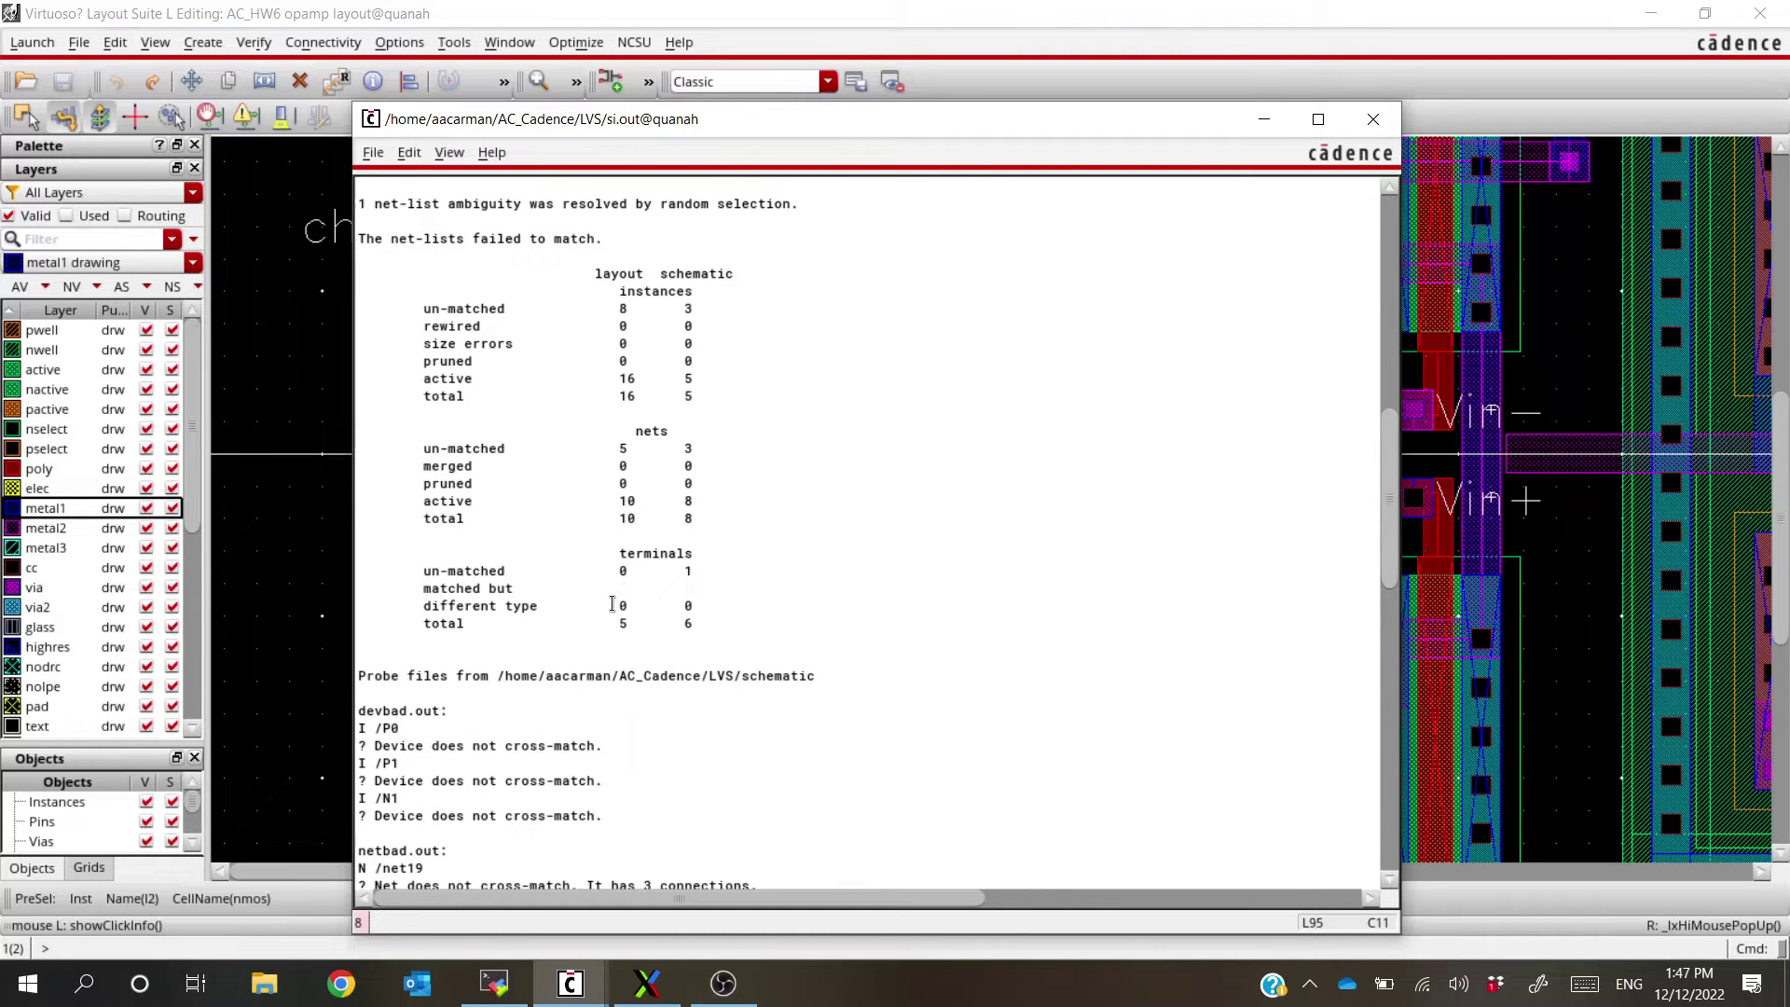
drag(622, 625, 629, 623)
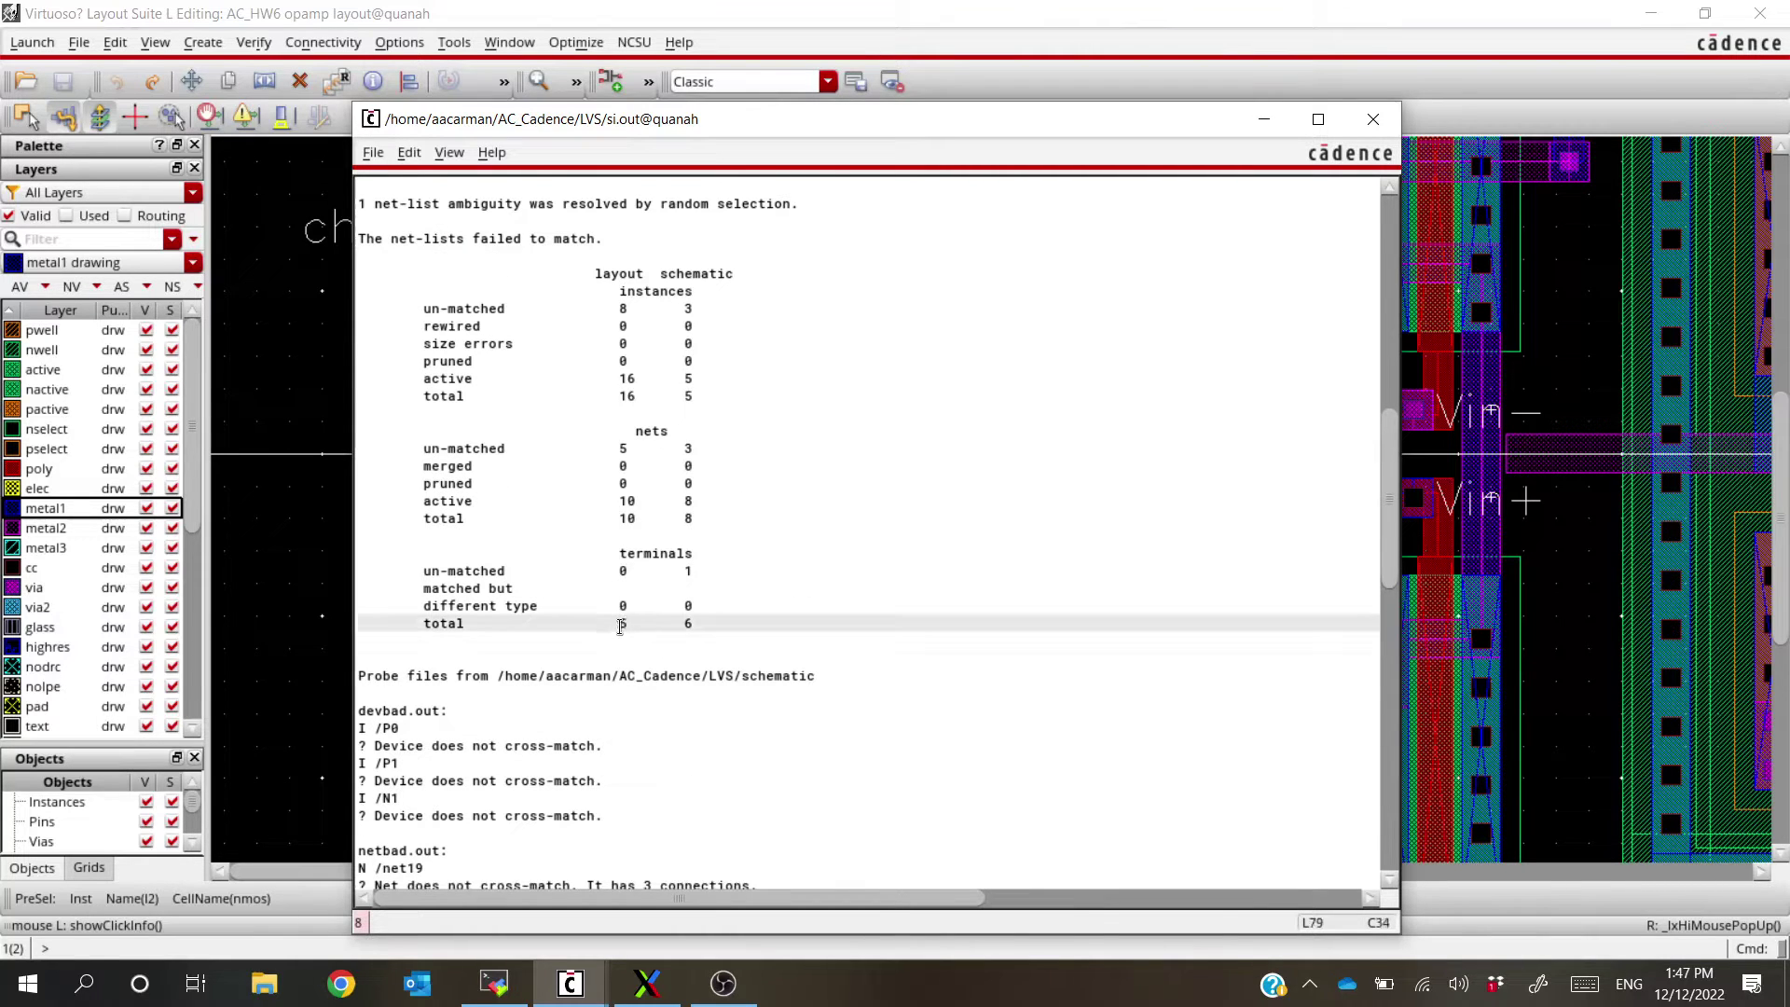
scroll(606, 639, down, 8)
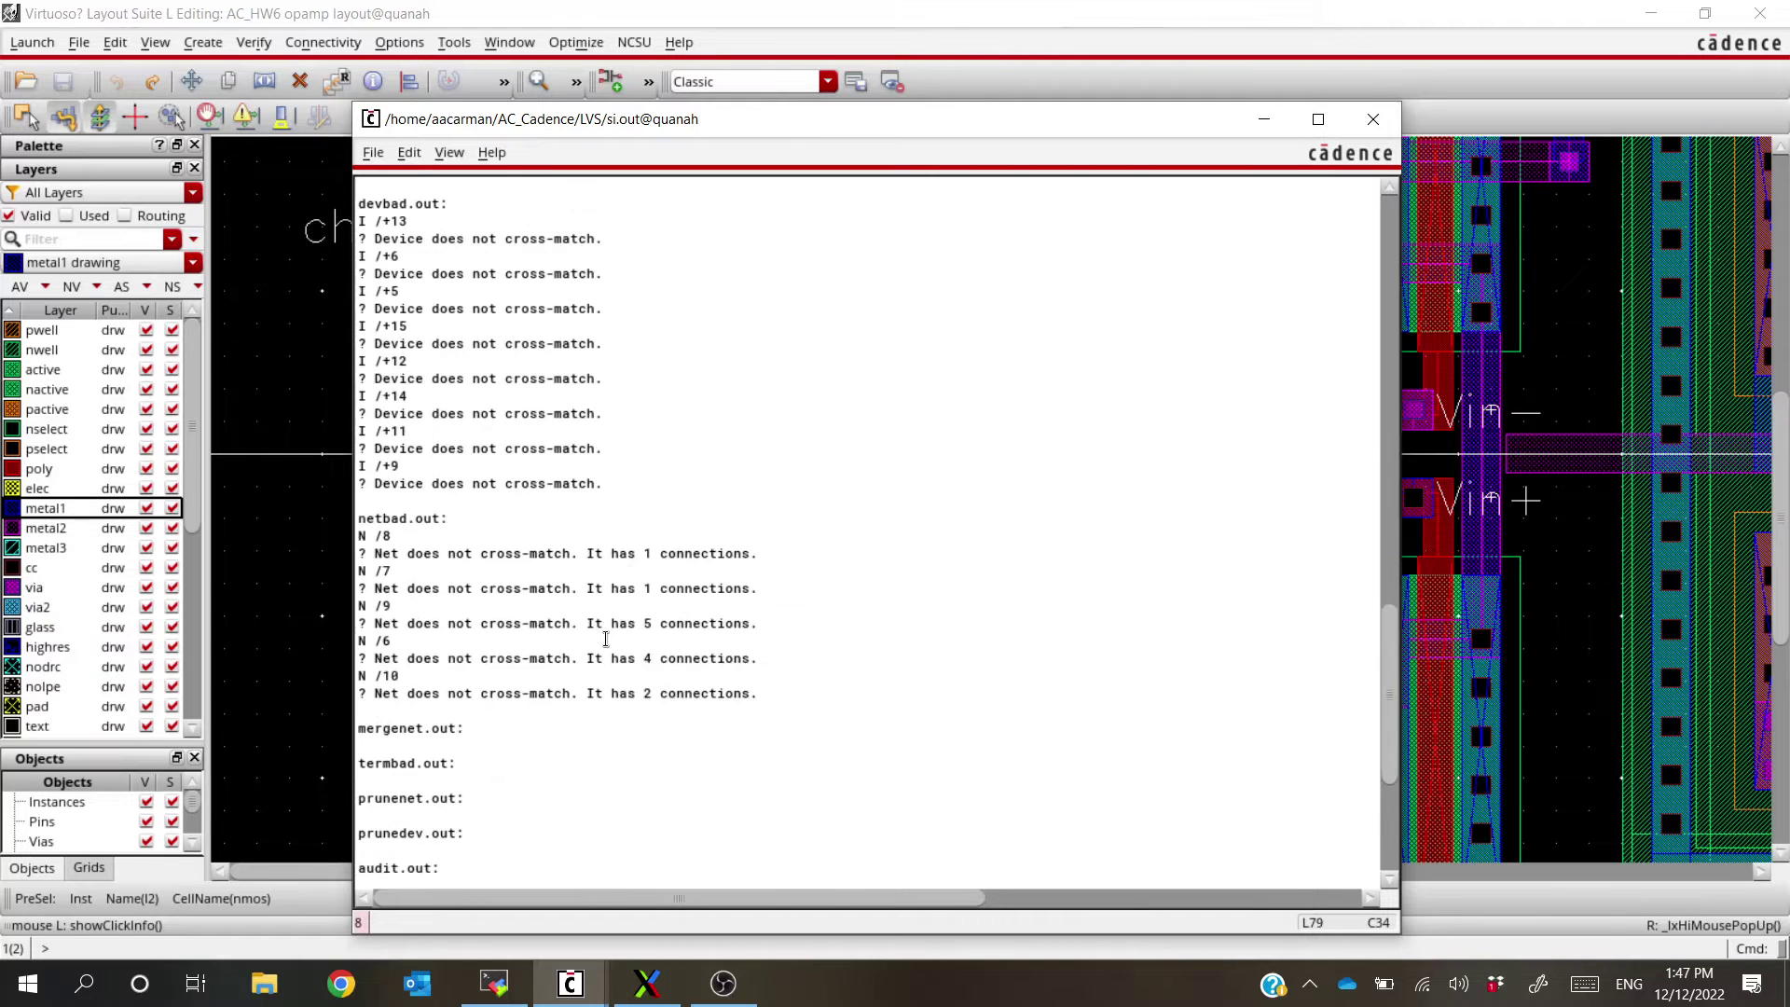
click(471, 760)
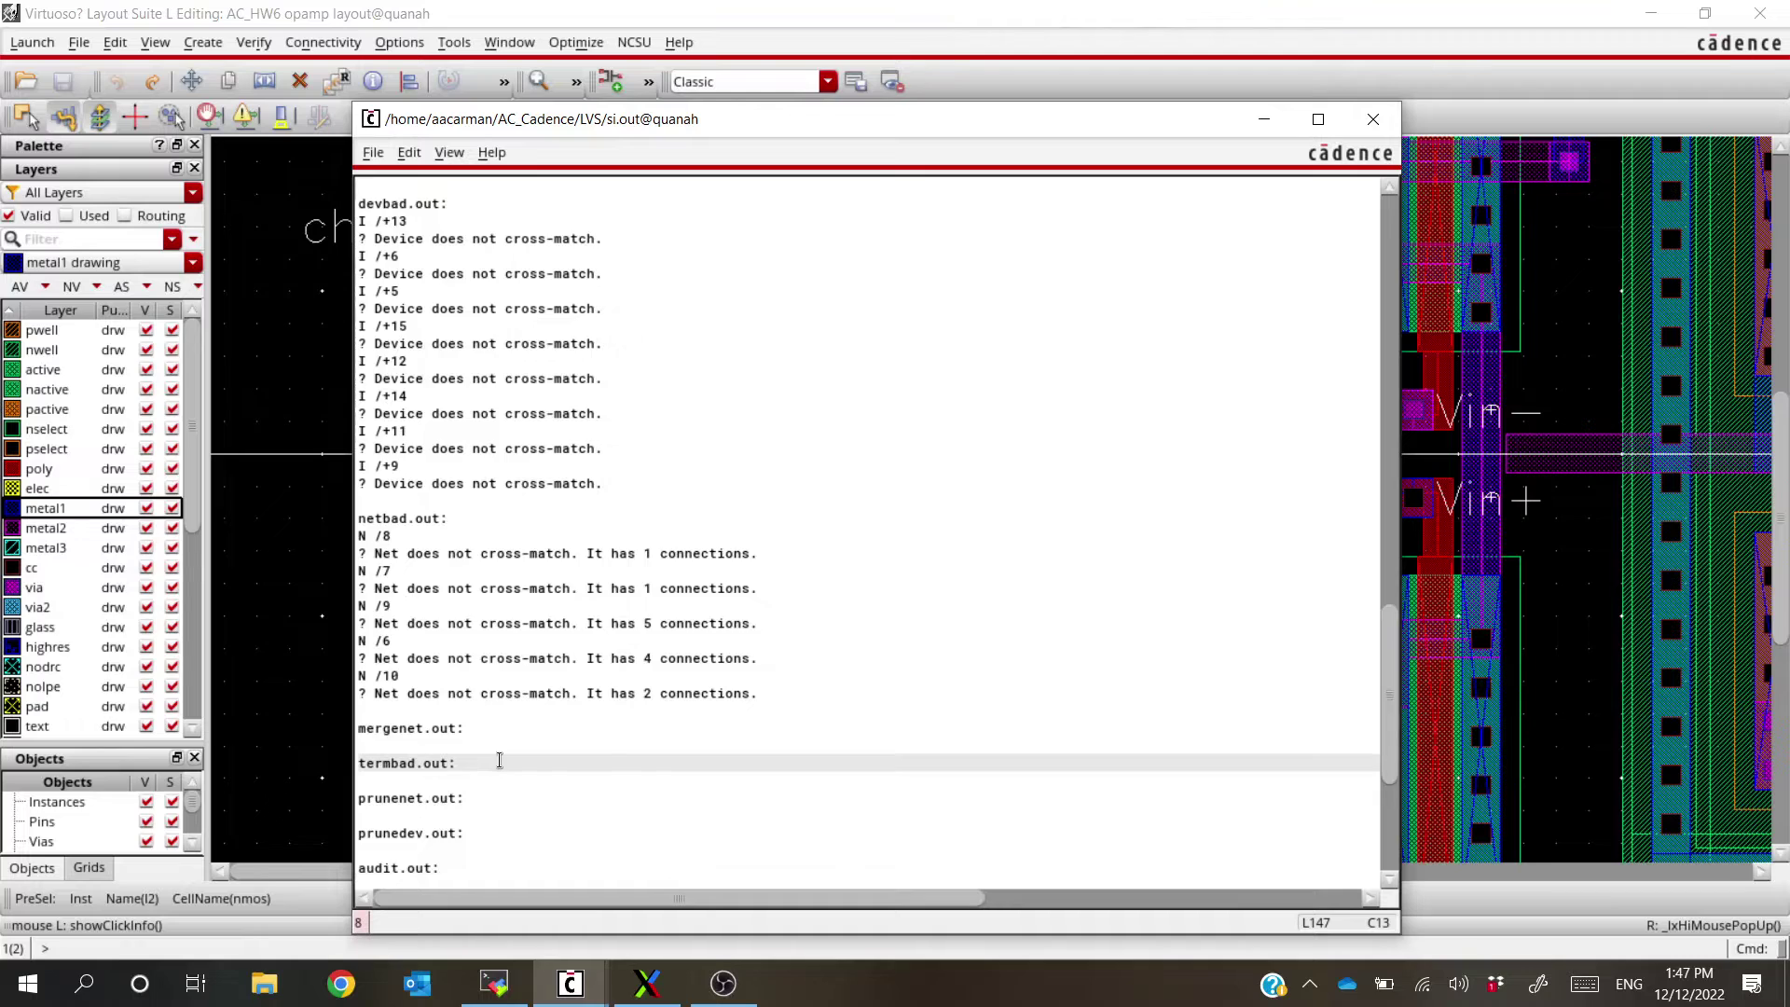
scroll(498, 760, down, 5)
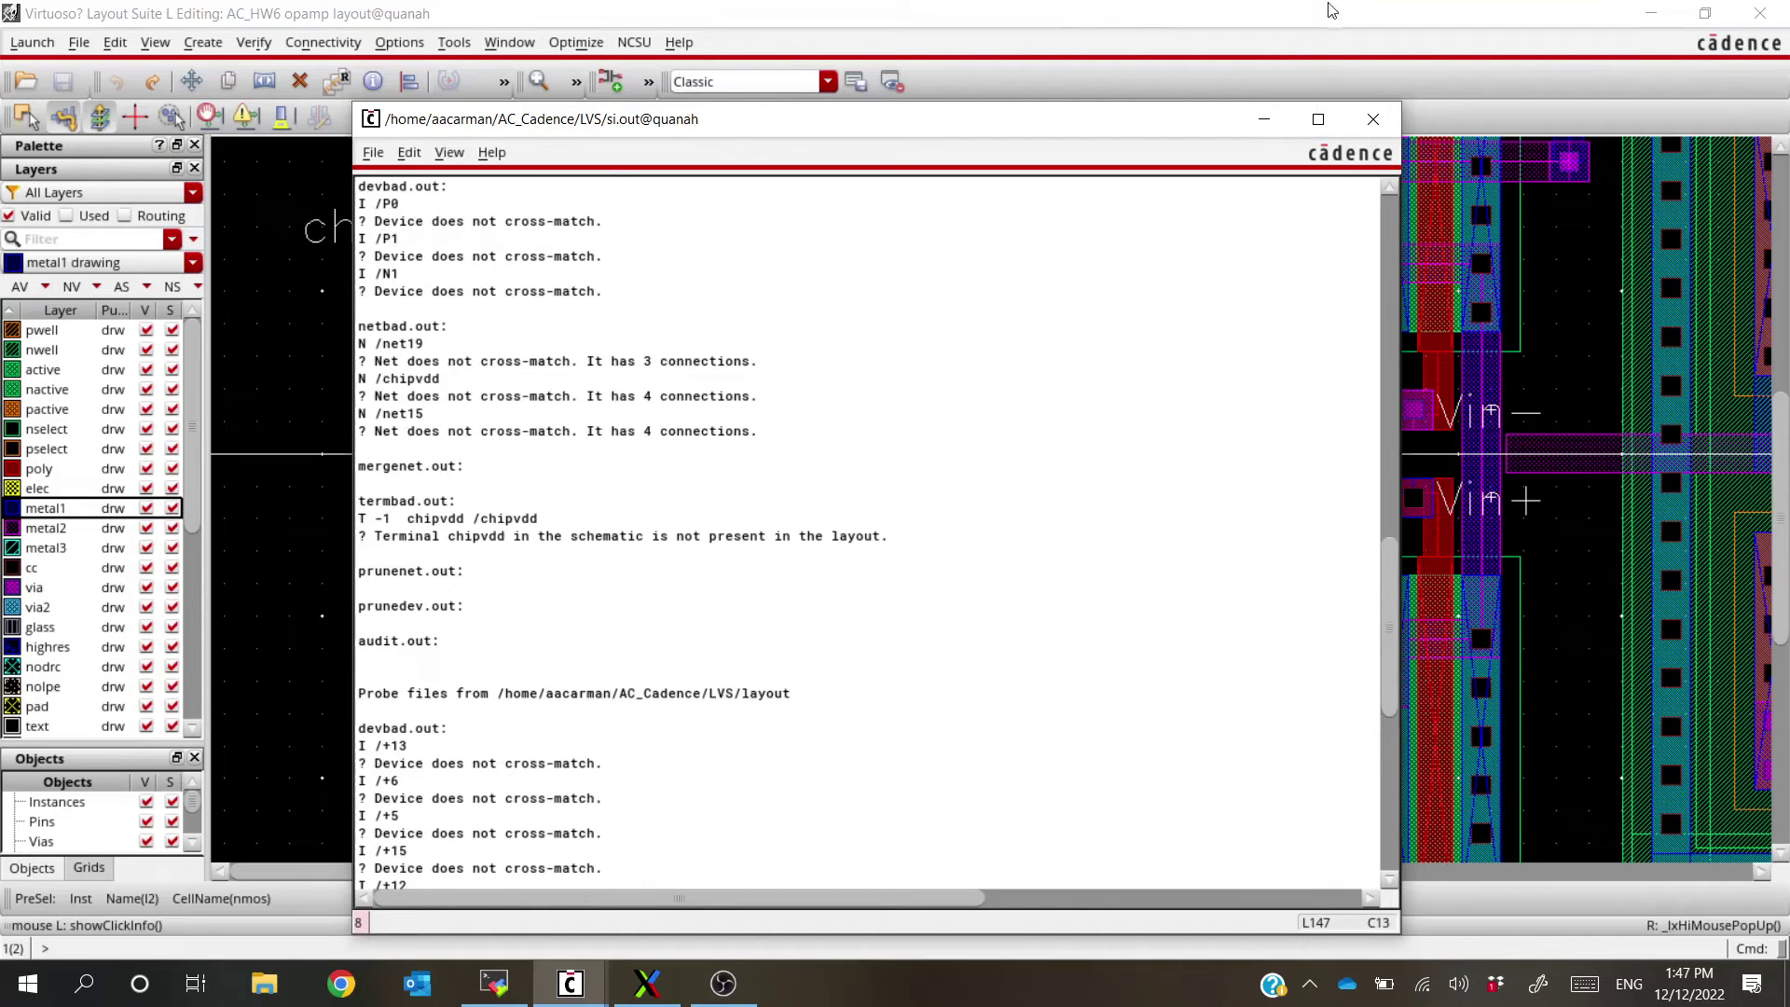
Return to the opamp layout and open the properties of the chipvdd rectangle pin on the ring around the PMOS transistors
click(1332, 11)
key(f)
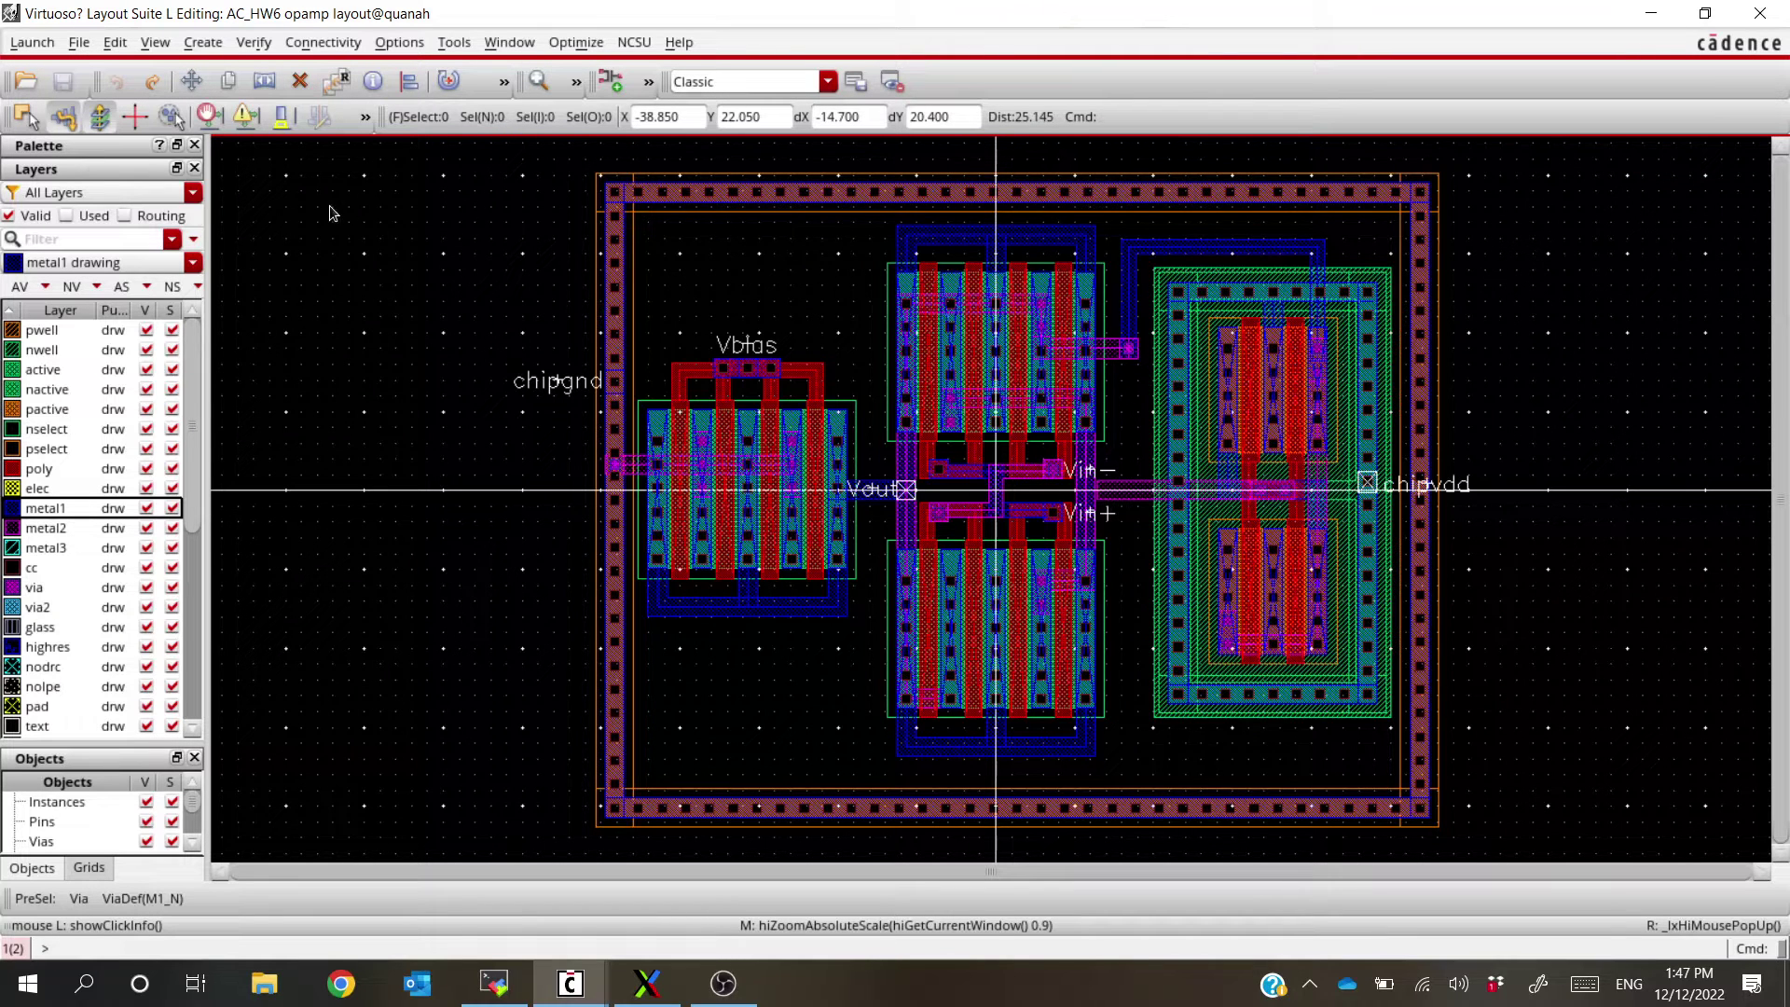
key(z)
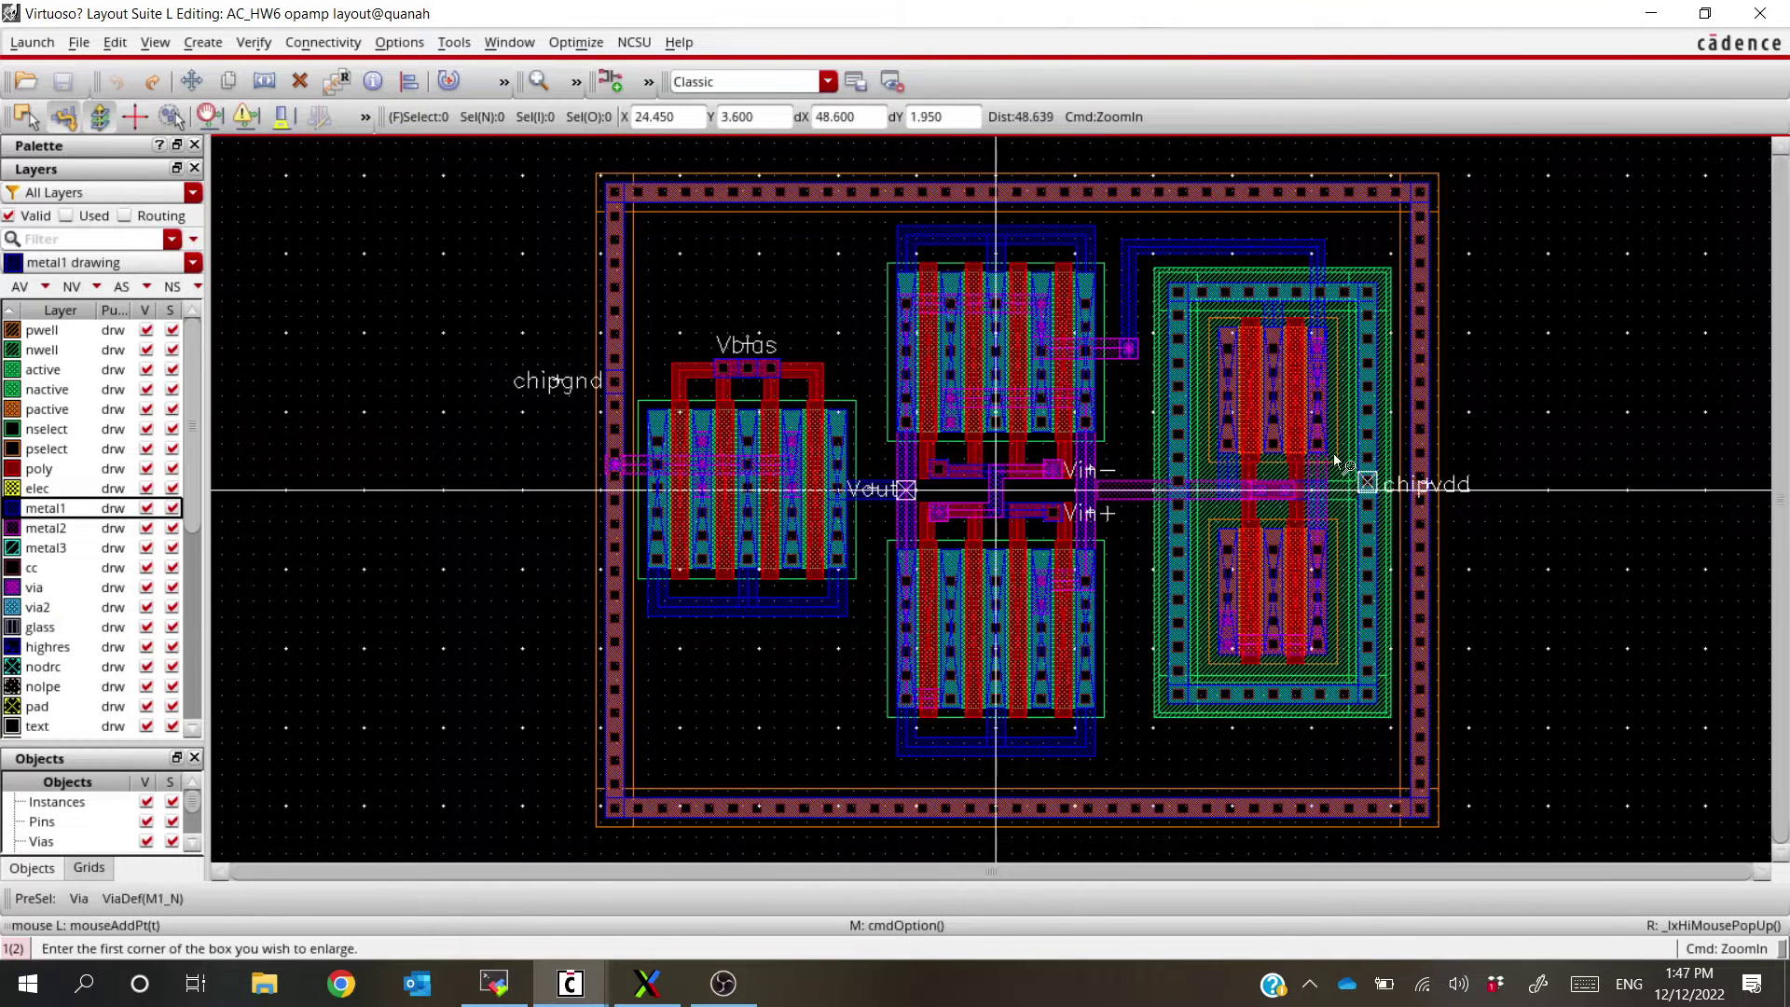
click(1333, 454)
click(1412, 511)
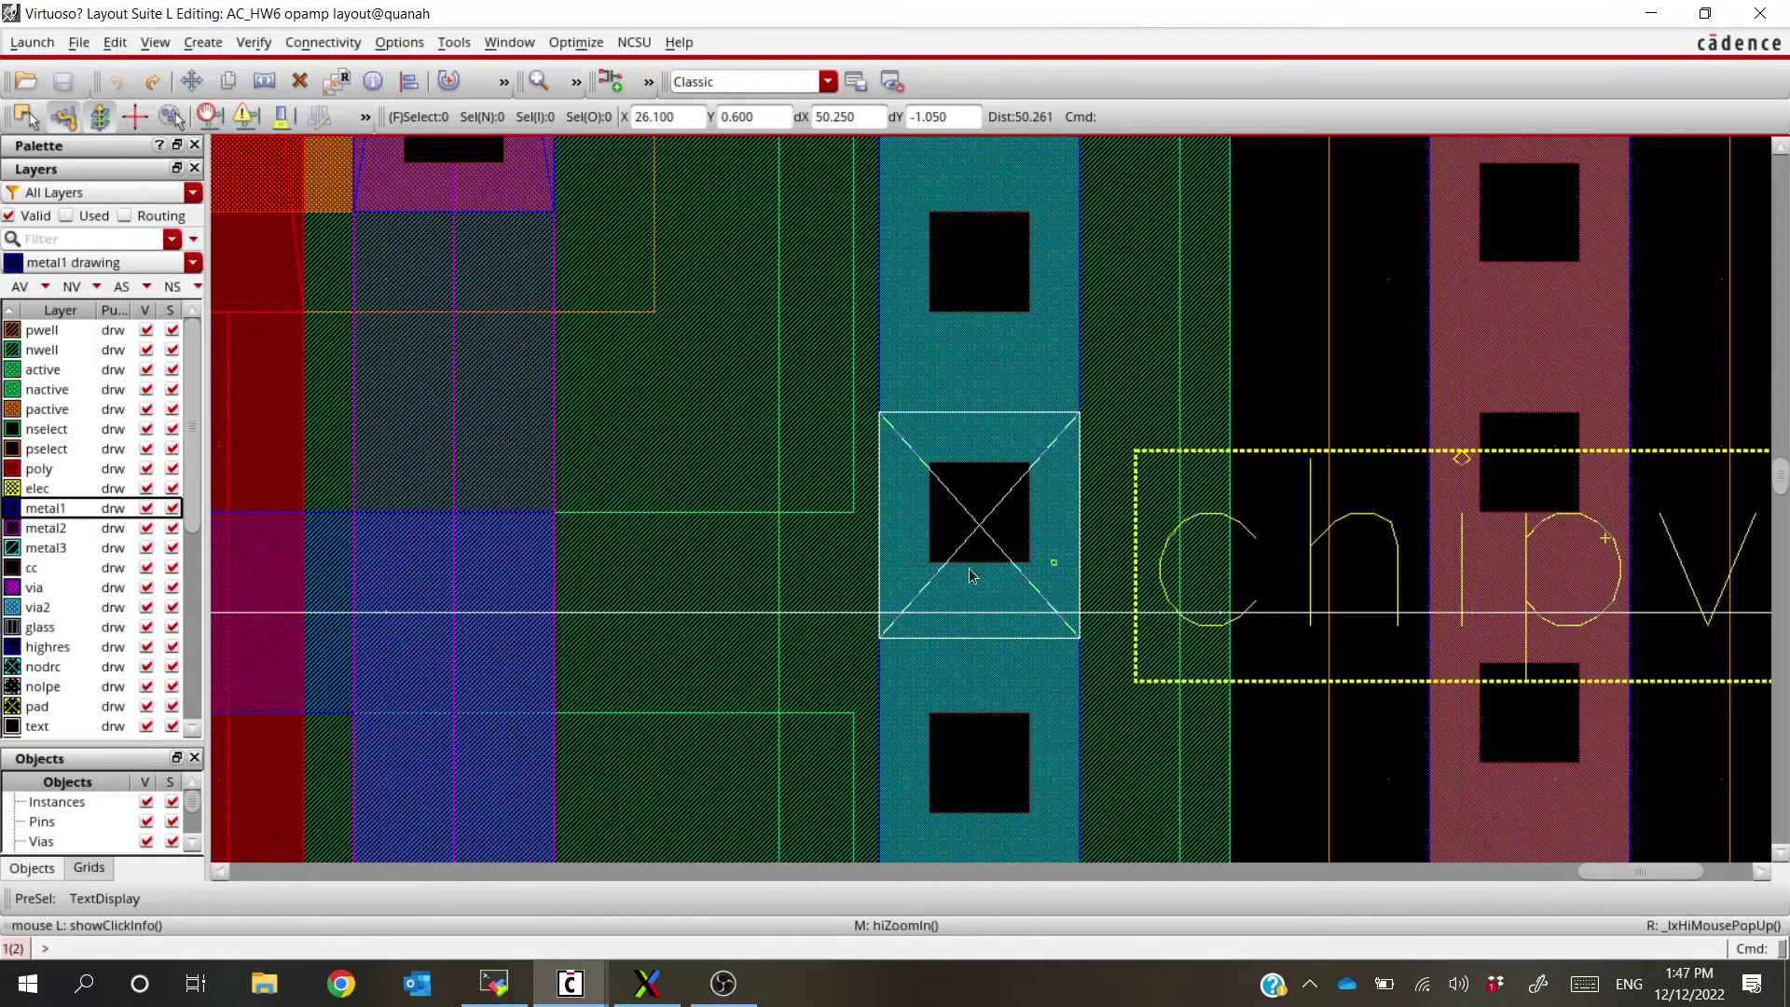
key(shift+z)
key(shift+z)
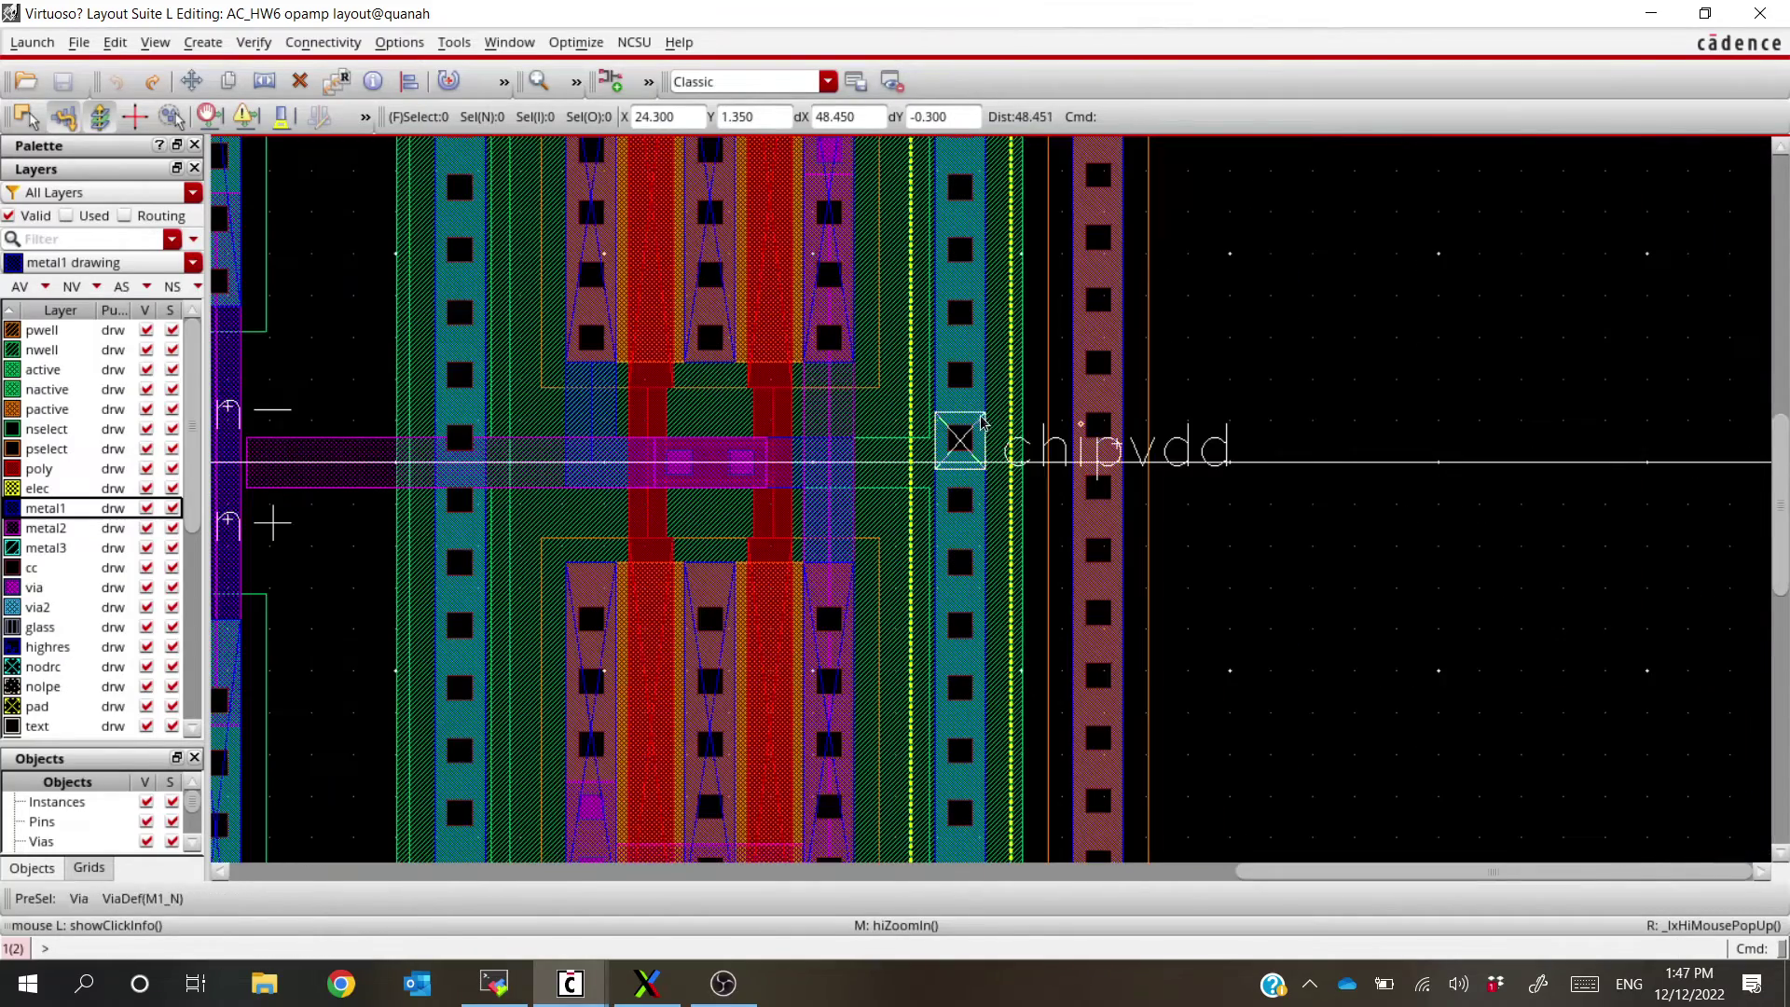
click(979, 424)
key(q)
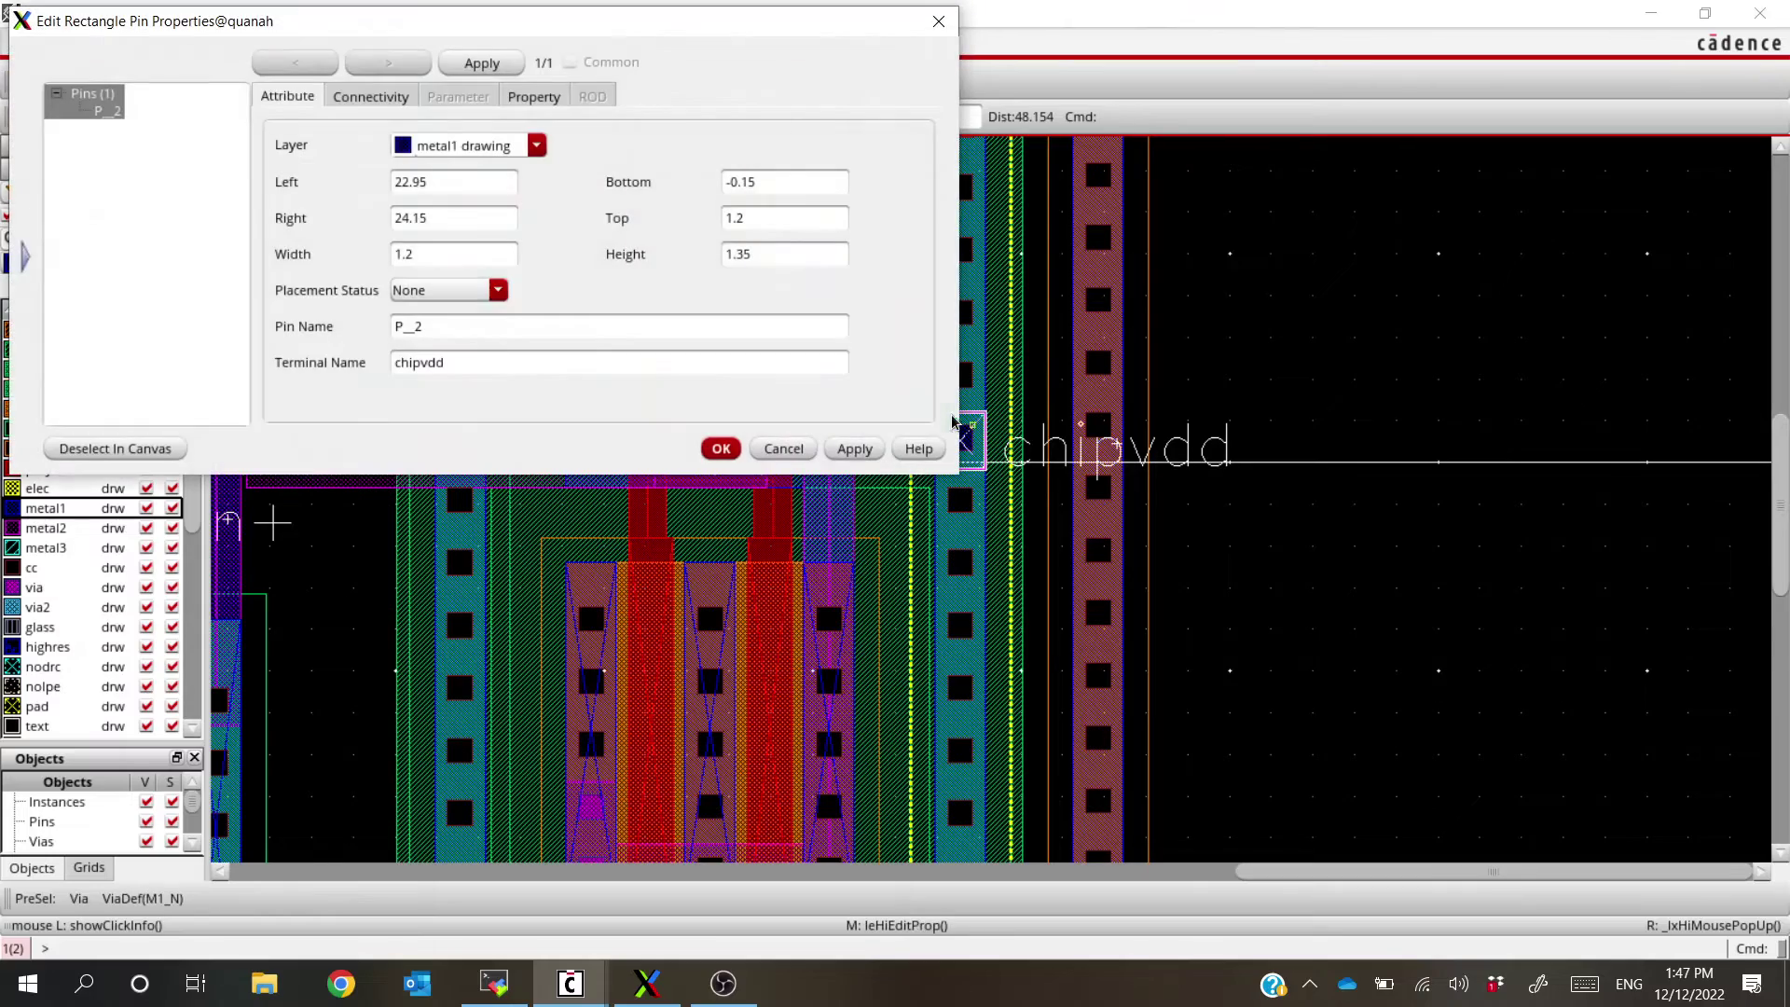
Close the chipvdd pin's properties and compare the two PMOS transistors in the layout with their chipvdd connections in the opamp schematic
click(935, 19)
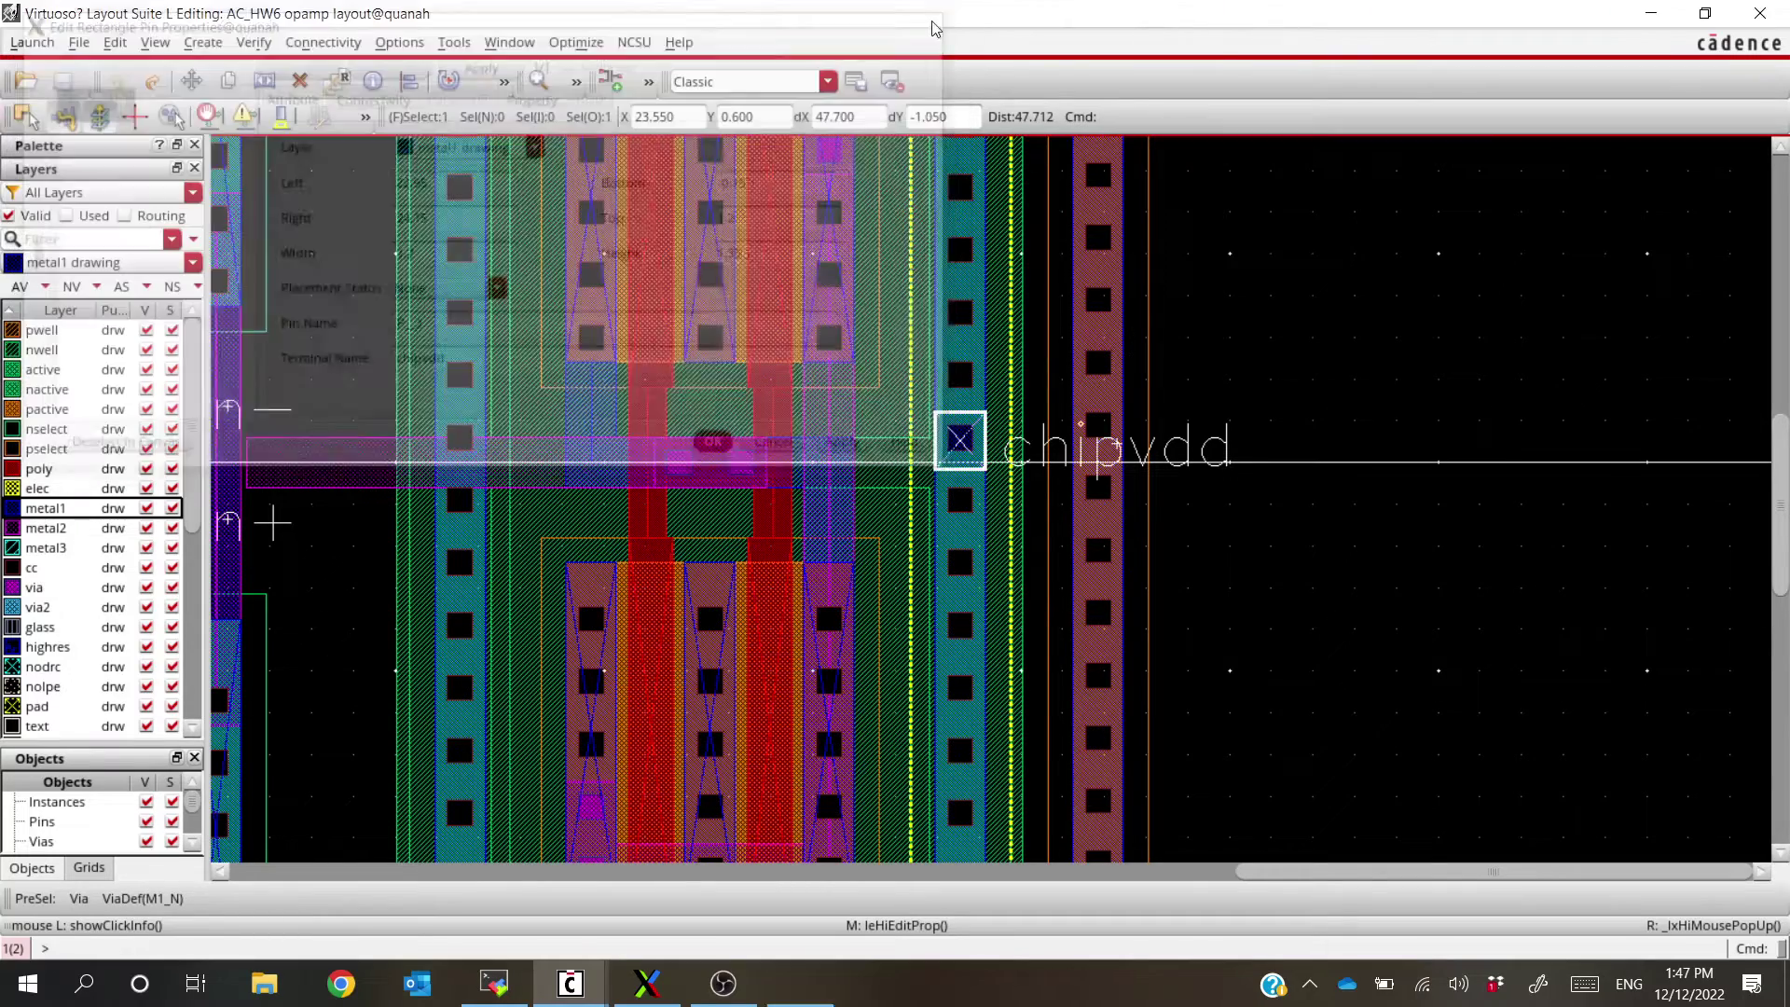
key(shift+z)
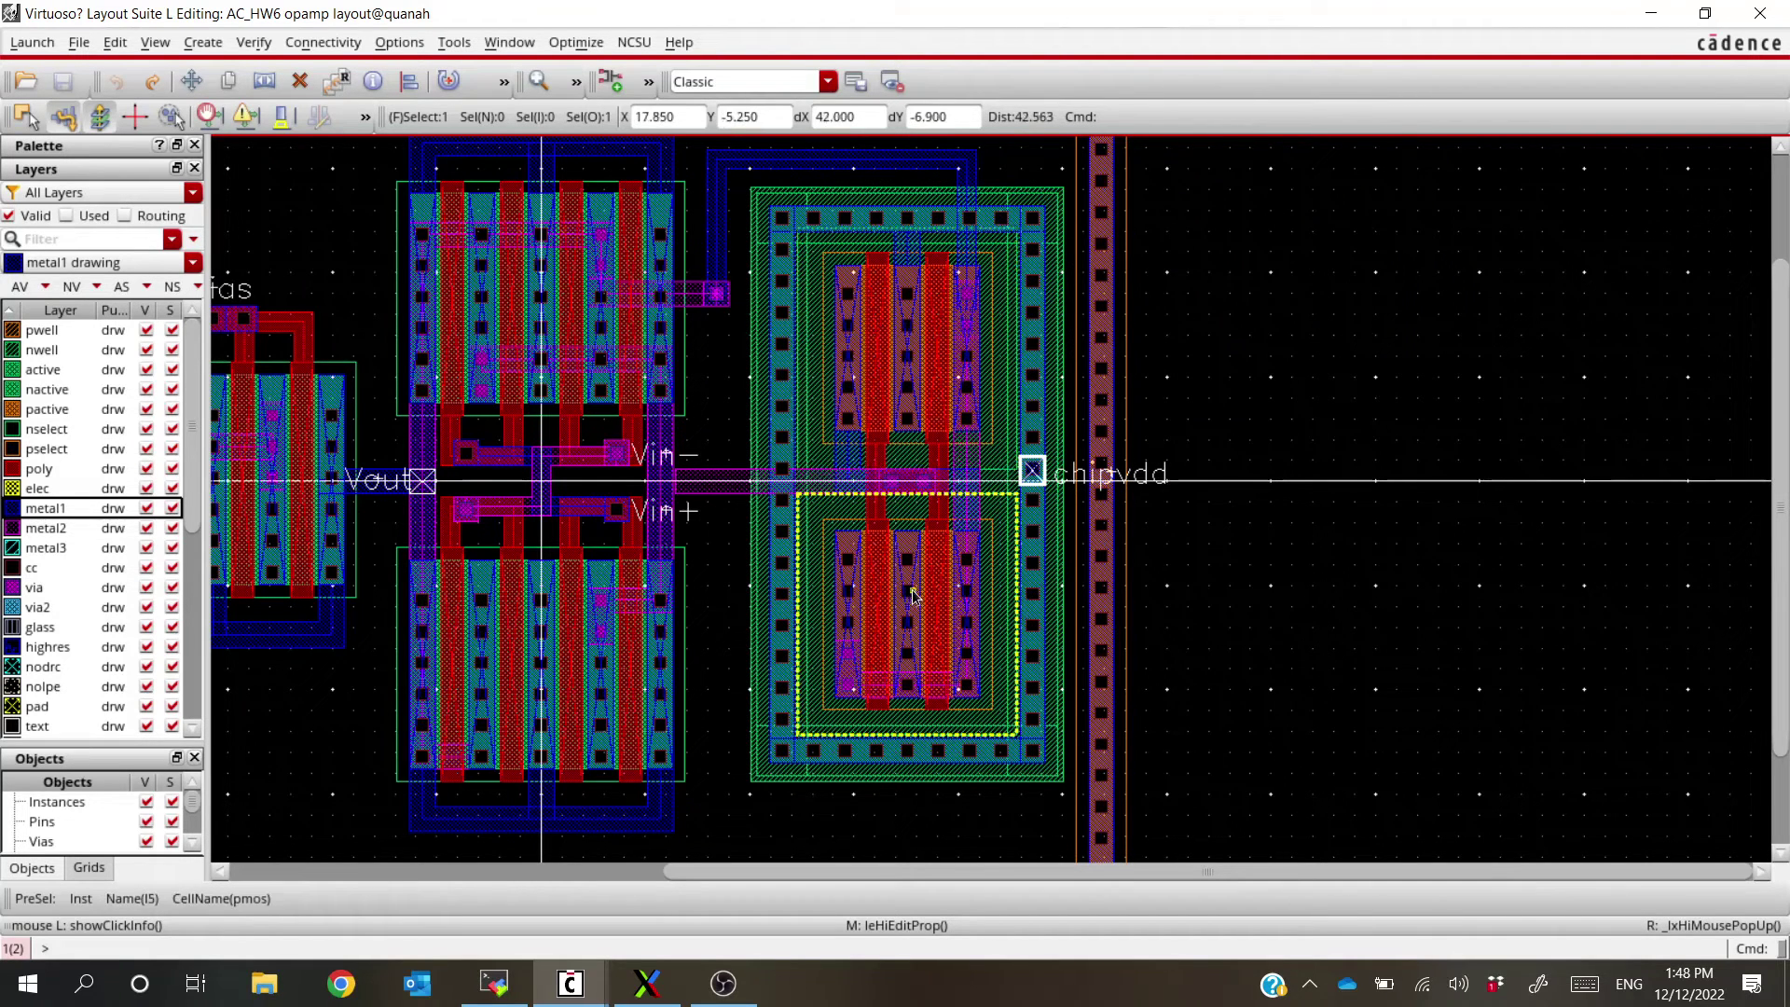
key(alt+Tab)
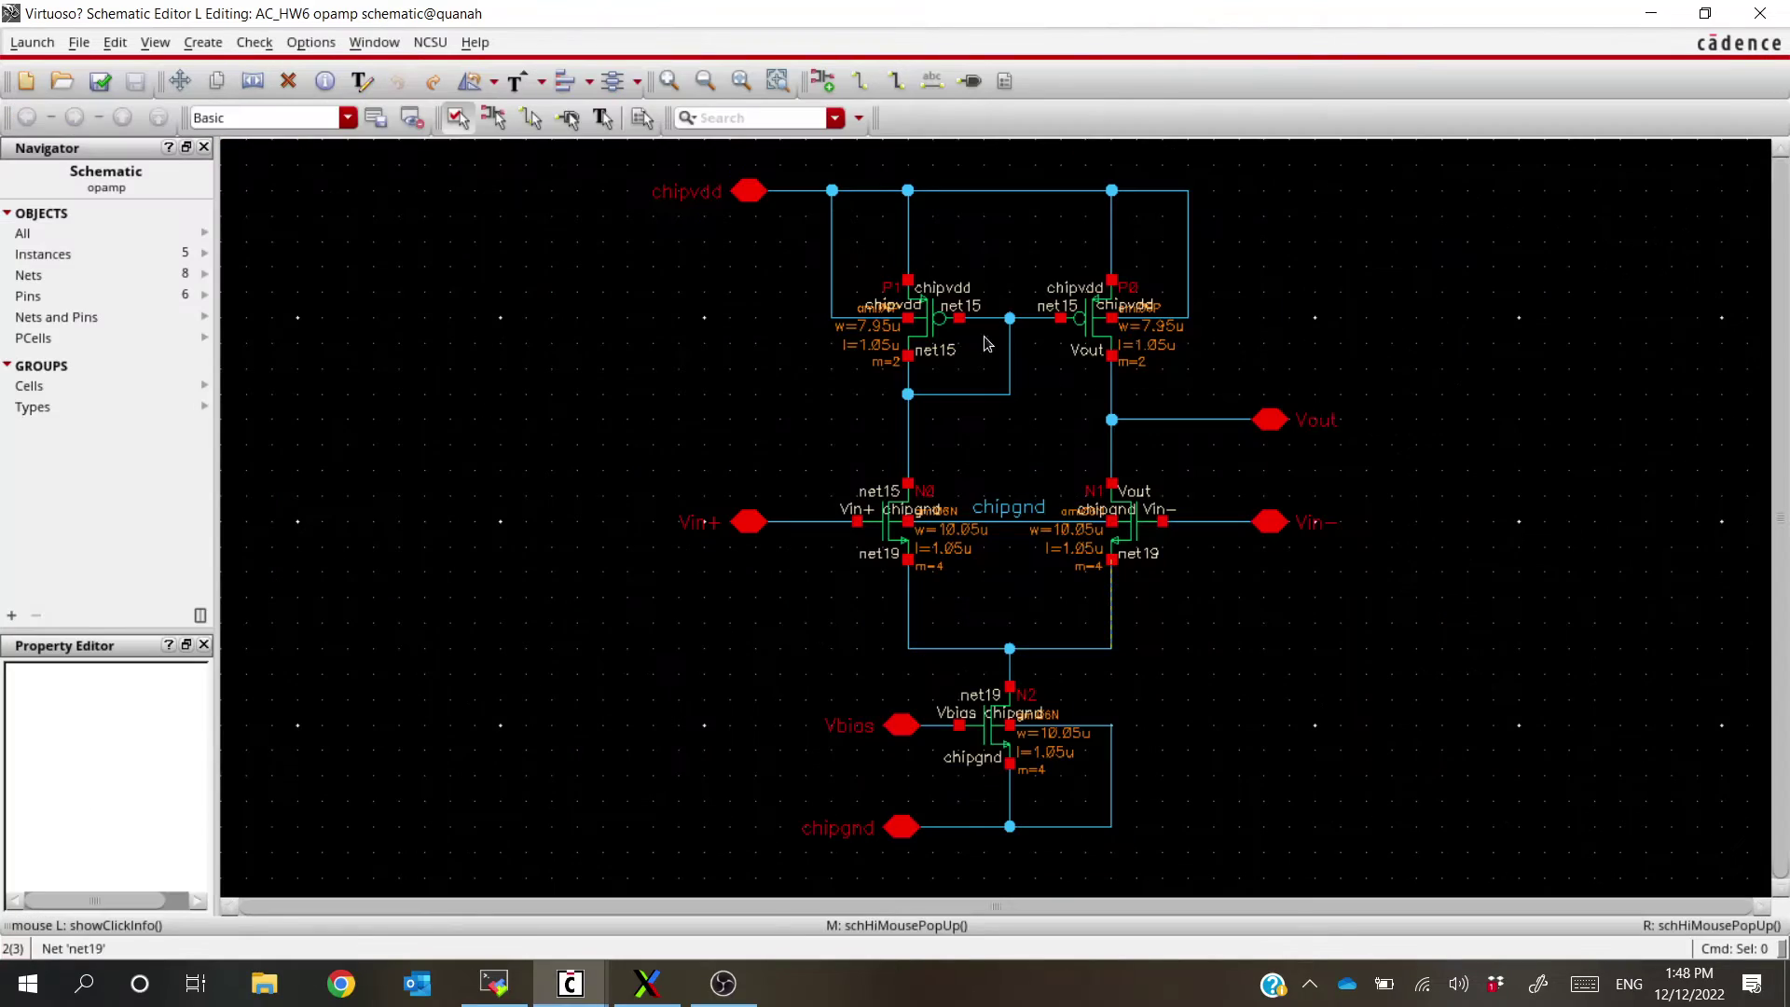
key(alt+Tab)
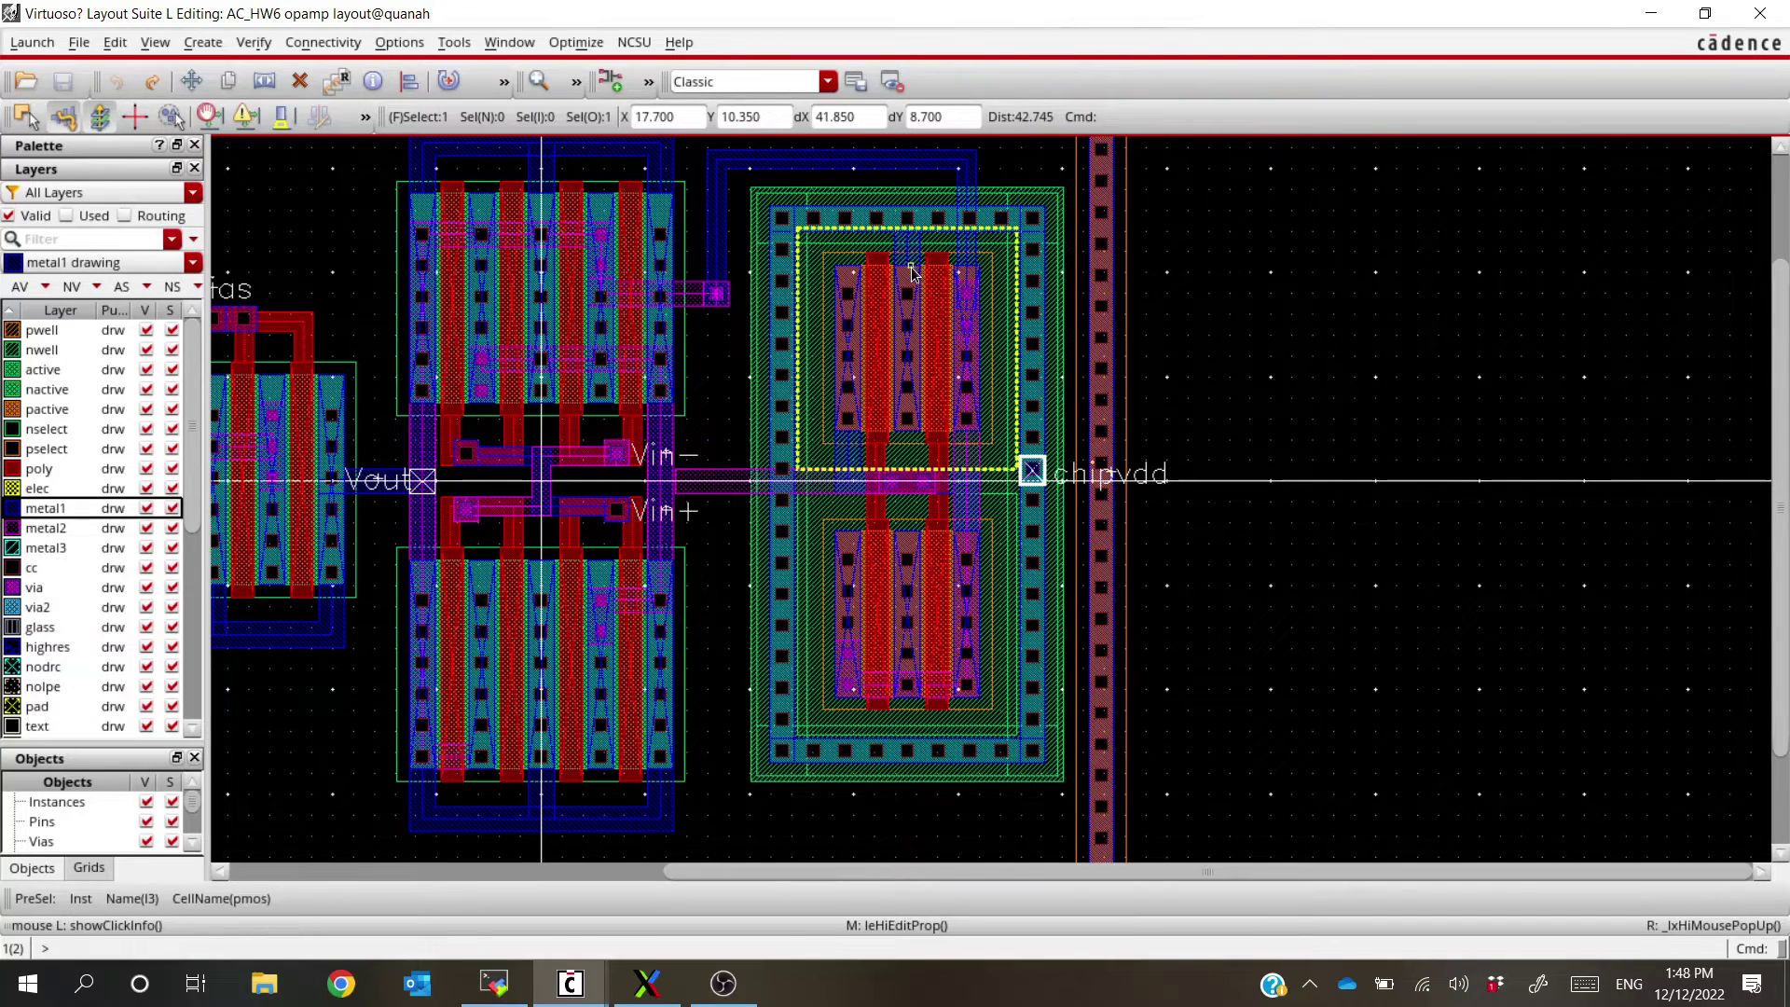
Inspect the lower and upper PMOS transistors in the layout for metal1 connections from their middle terminals to the surrounding chipvdd ring
ctrl+scroll(912, 692, up, 1)
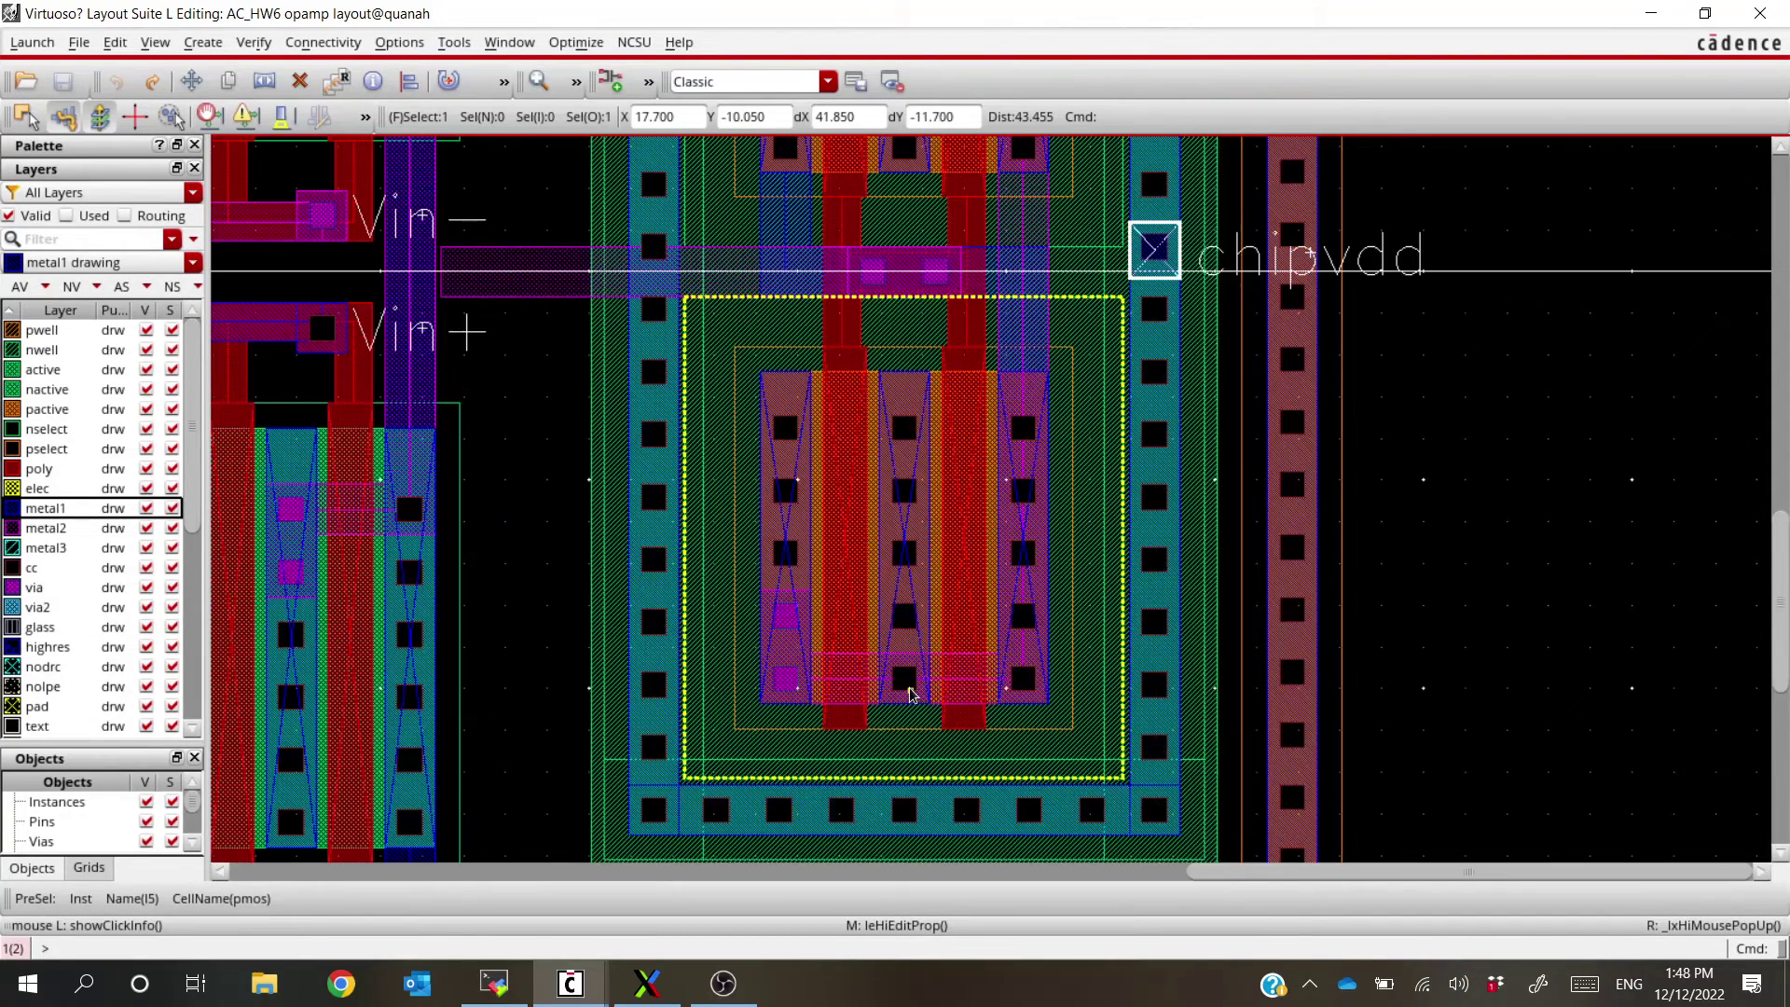
ctrl+scroll(912, 692, down, 1)
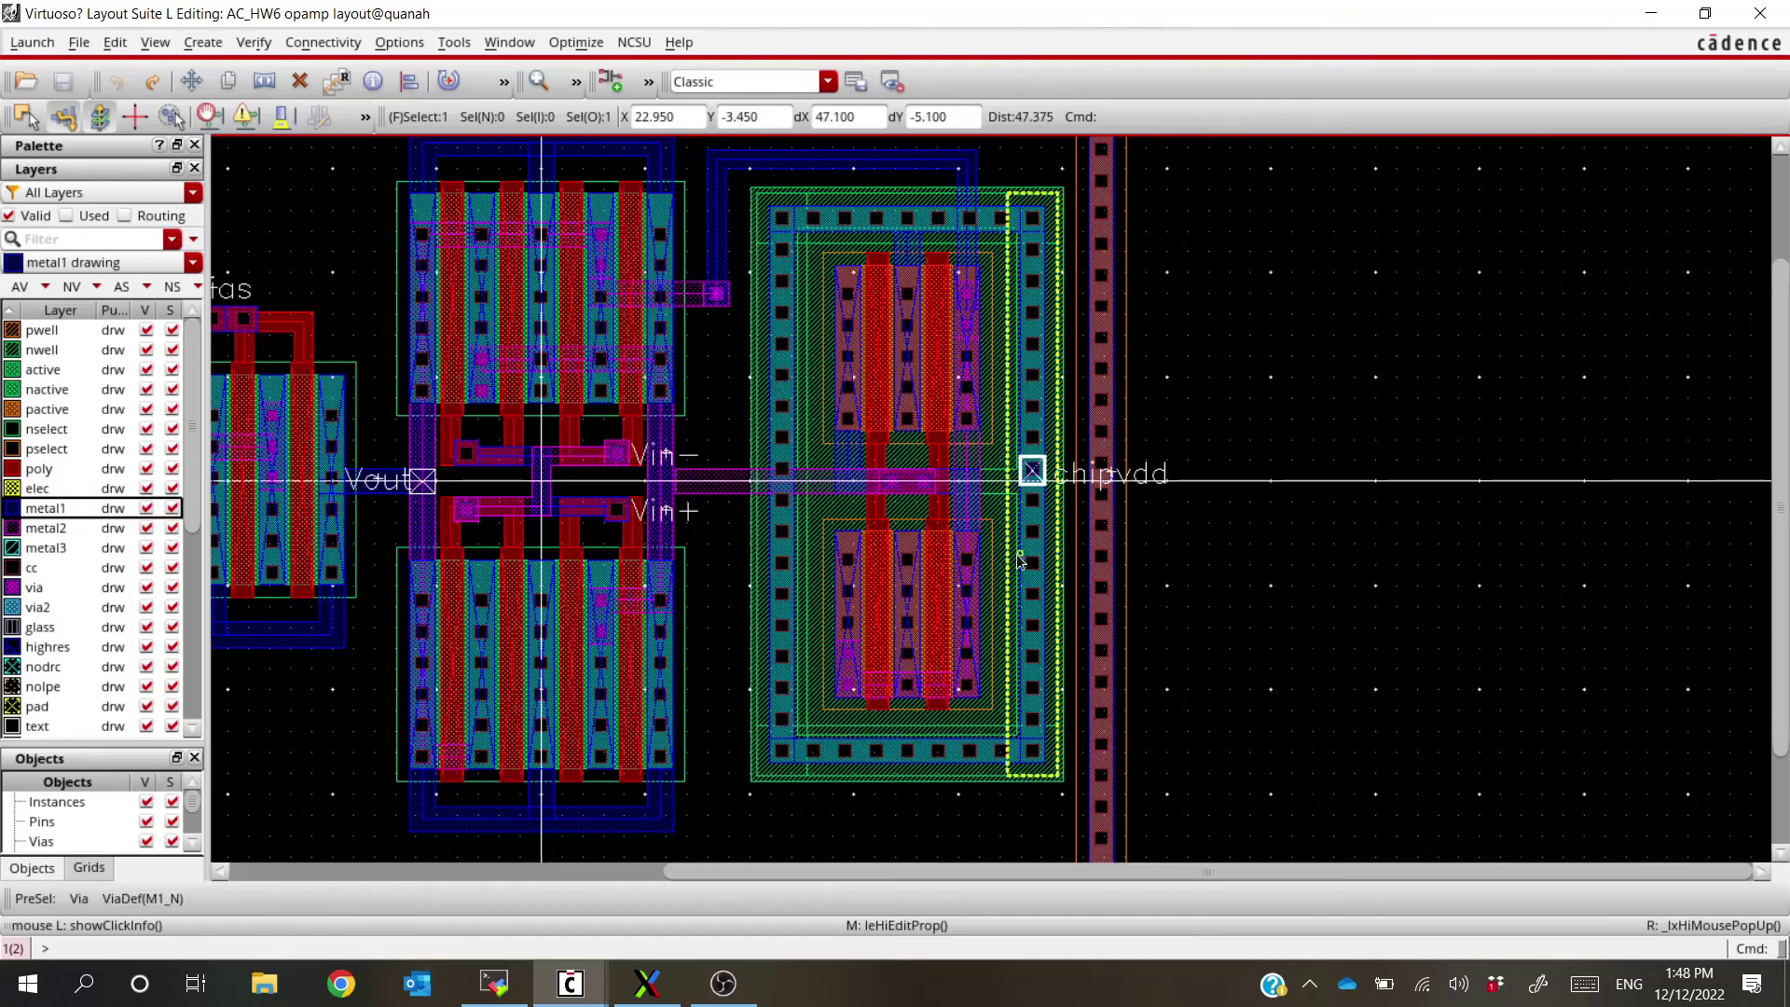
ctrl+scroll(895, 303, up, 1)
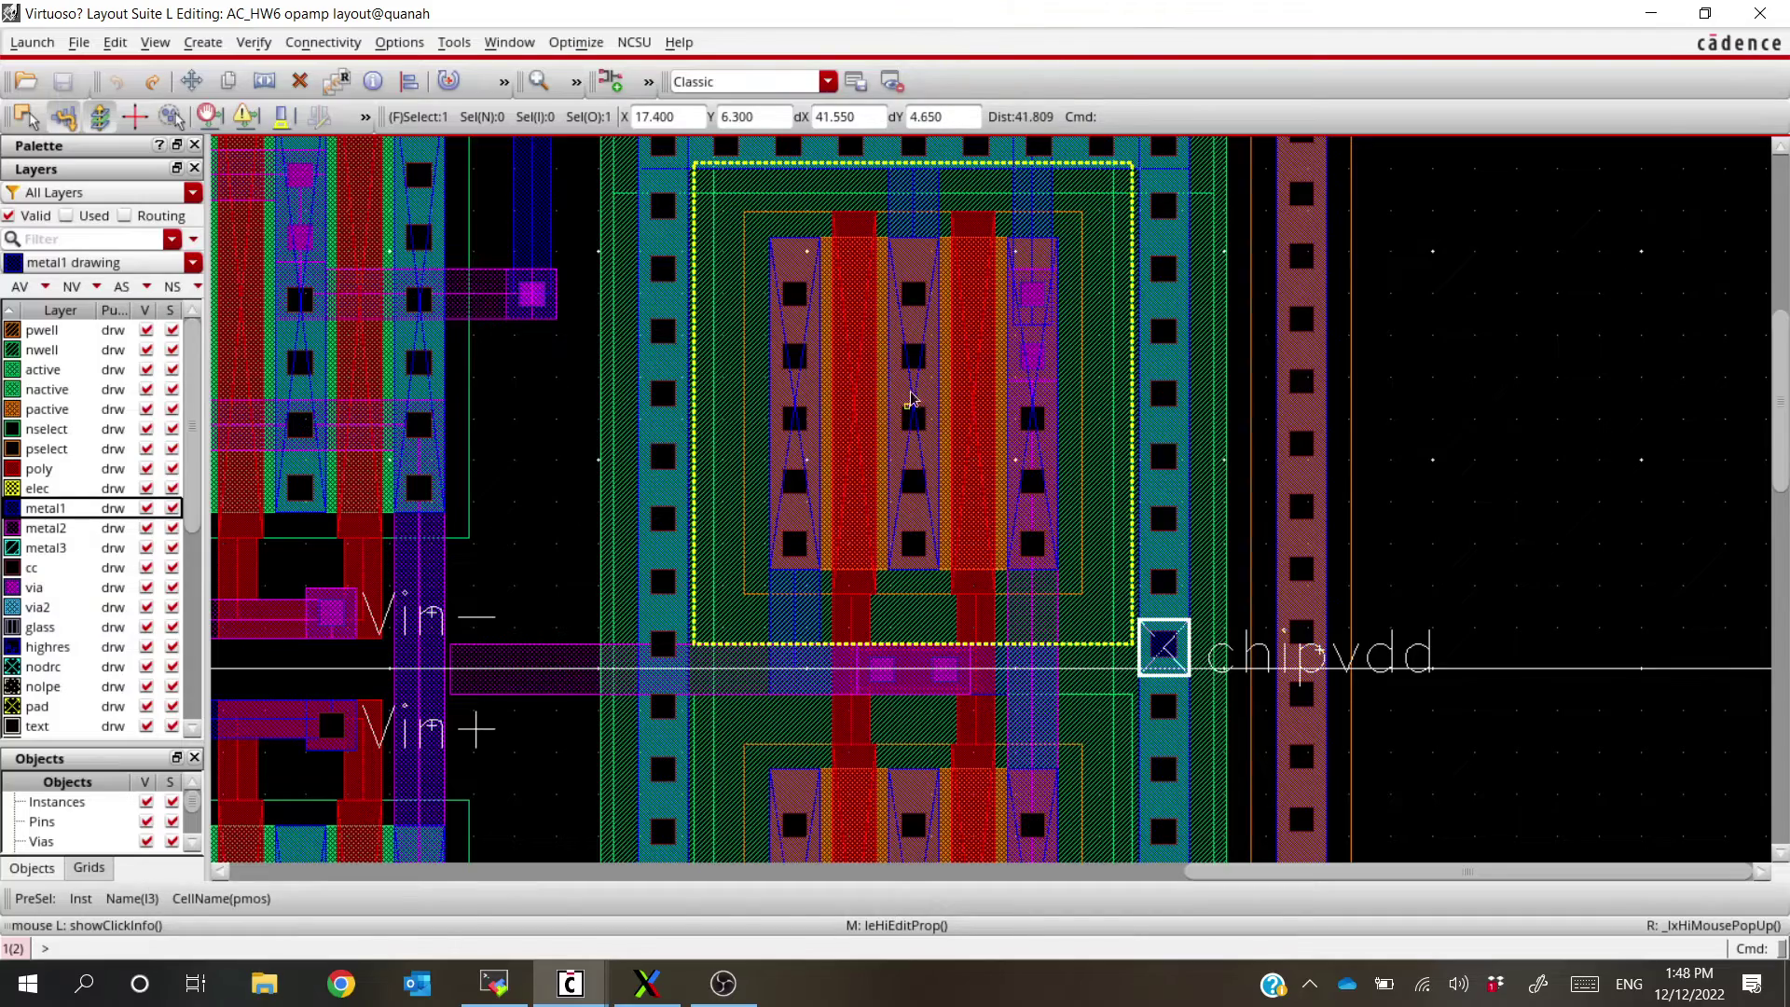
ctrl+scroll(928, 161, down, 3)
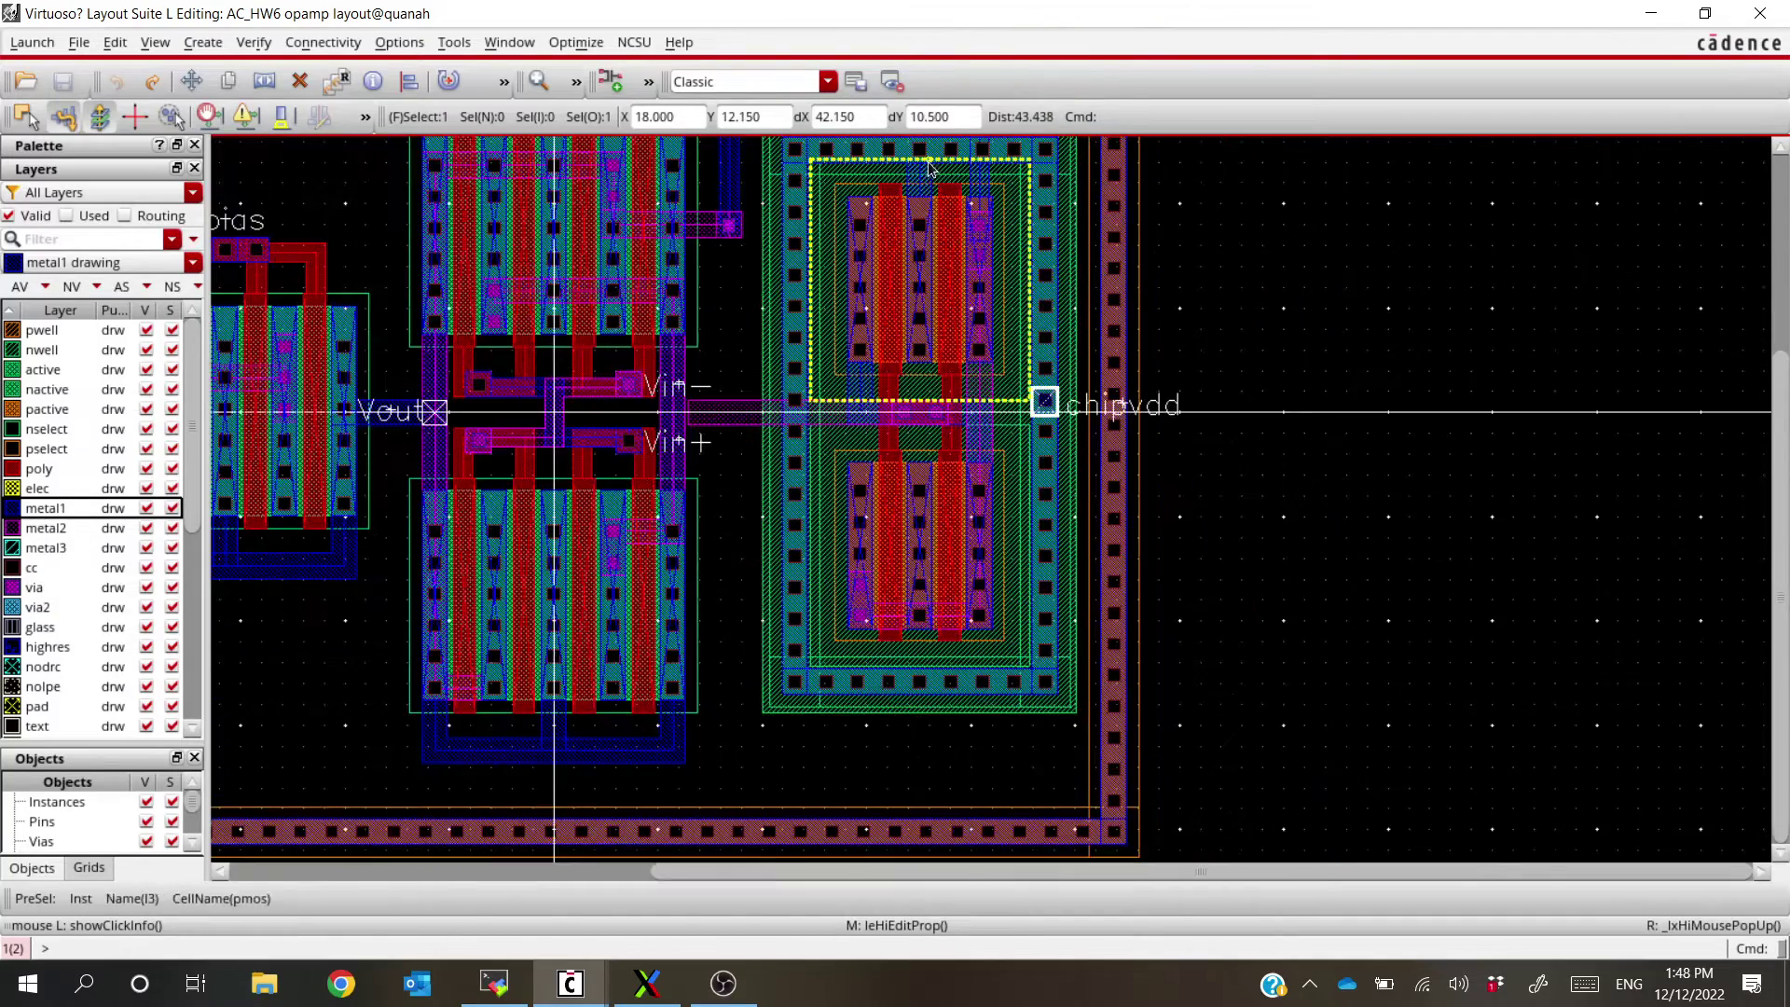
Draw a vertical metal1 path about 1.95 µm long from the lower PMOS's middle contact column down to the surrounding nwell contact ring
ctrl+scroll(914, 664, up, 5)
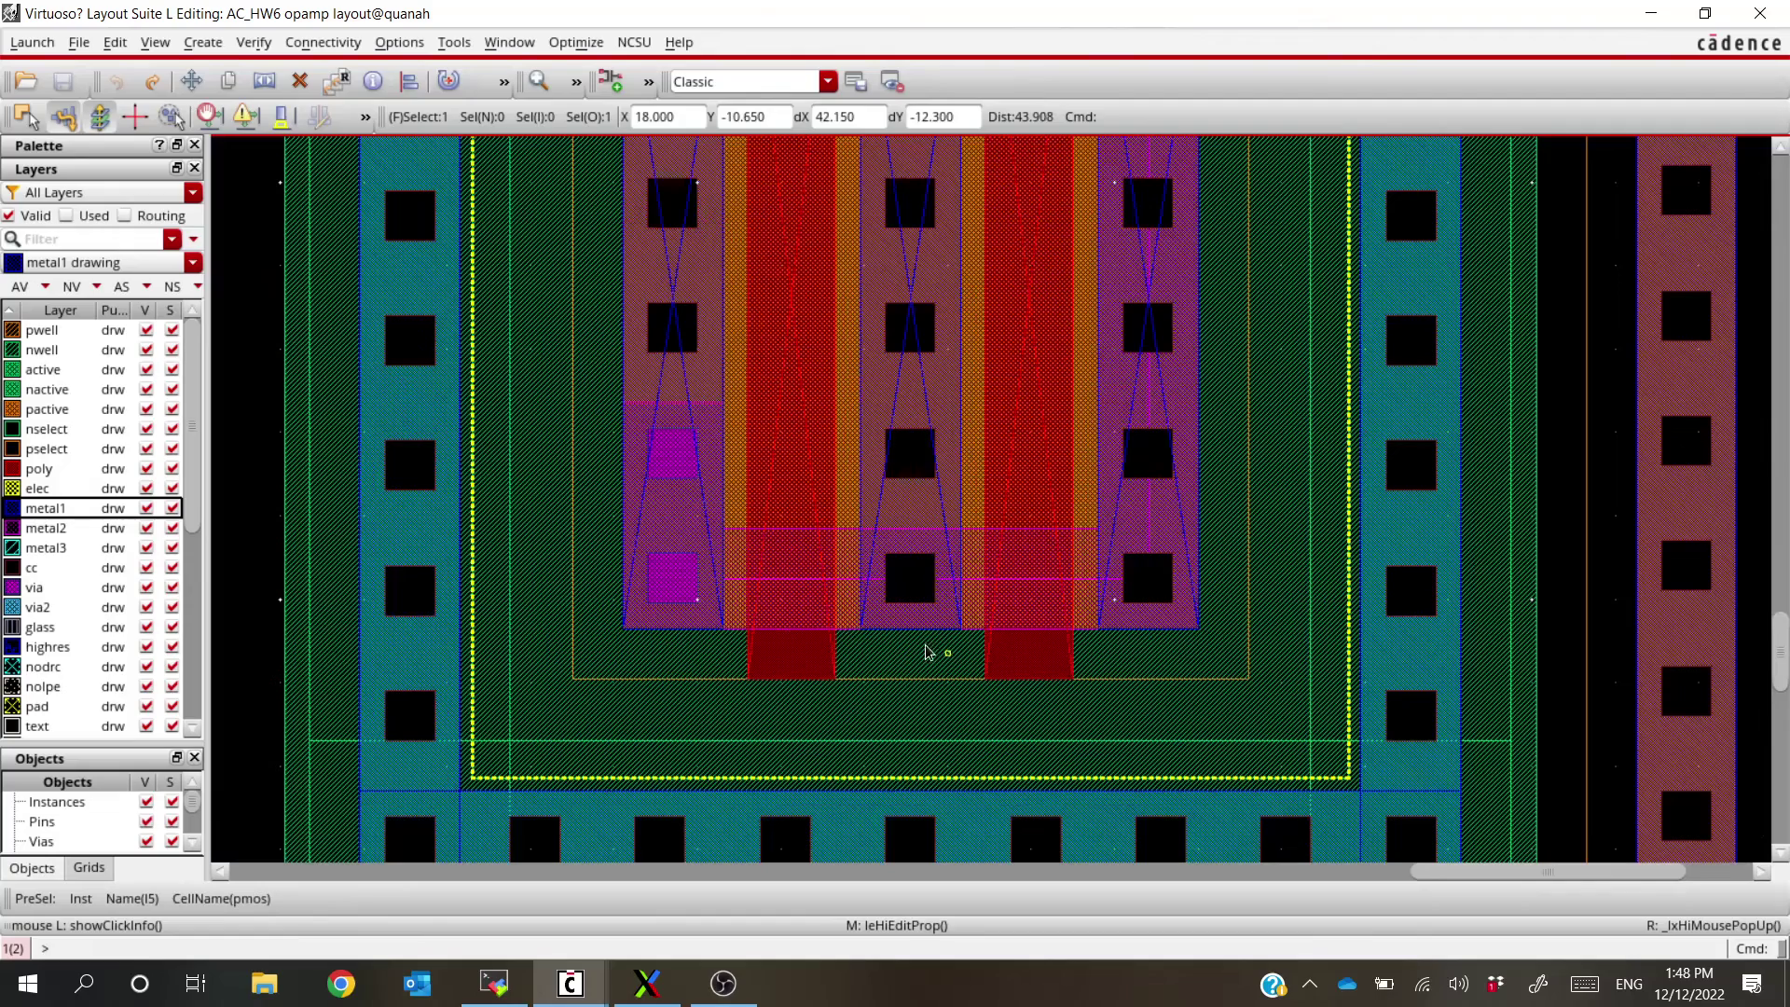
click(73, 512)
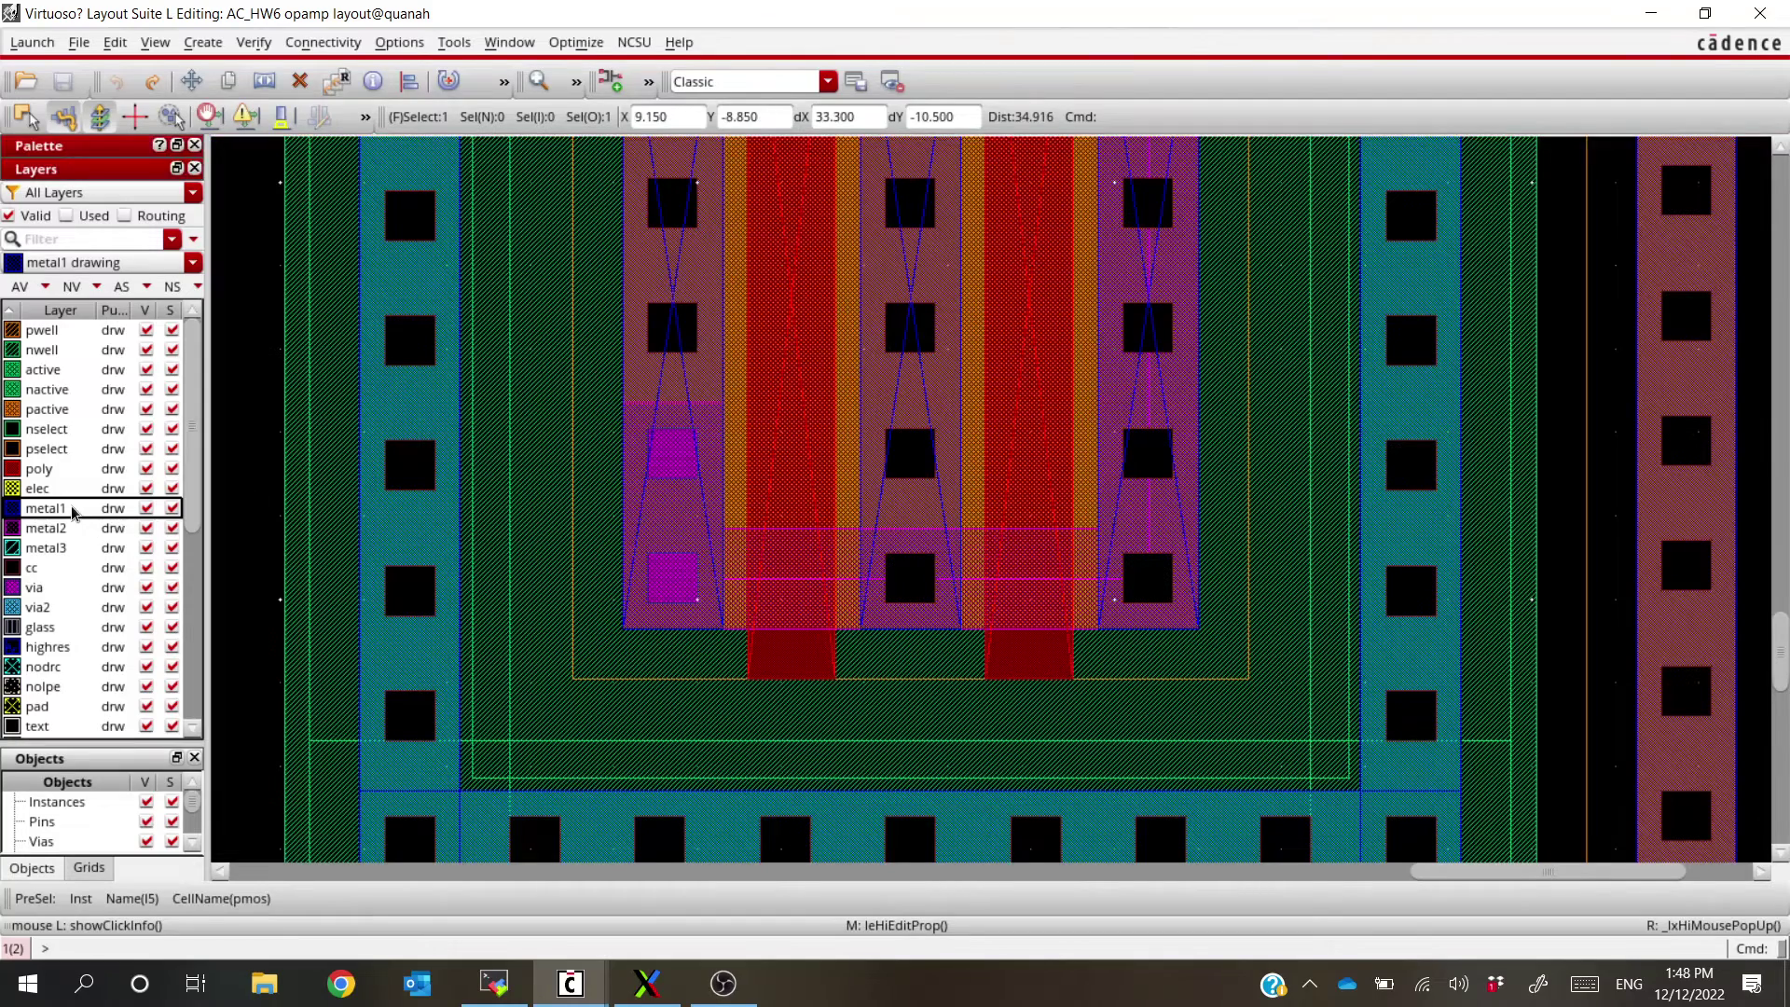
key(p)
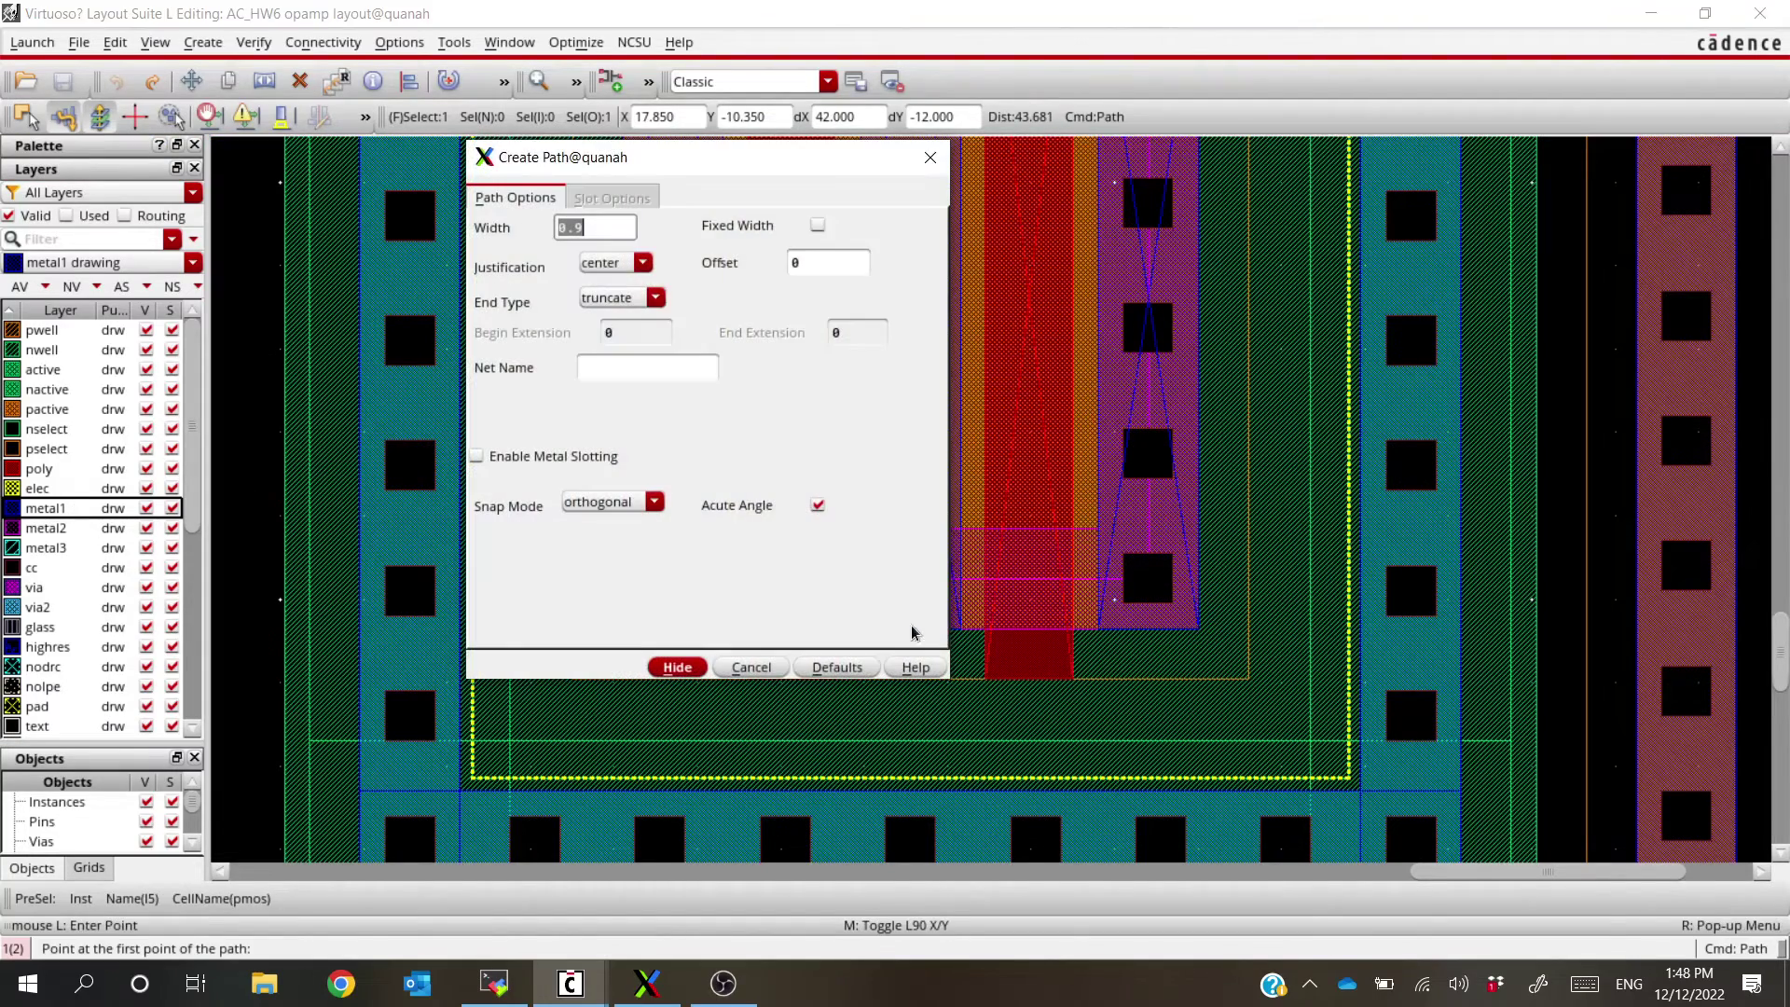
key(F3)
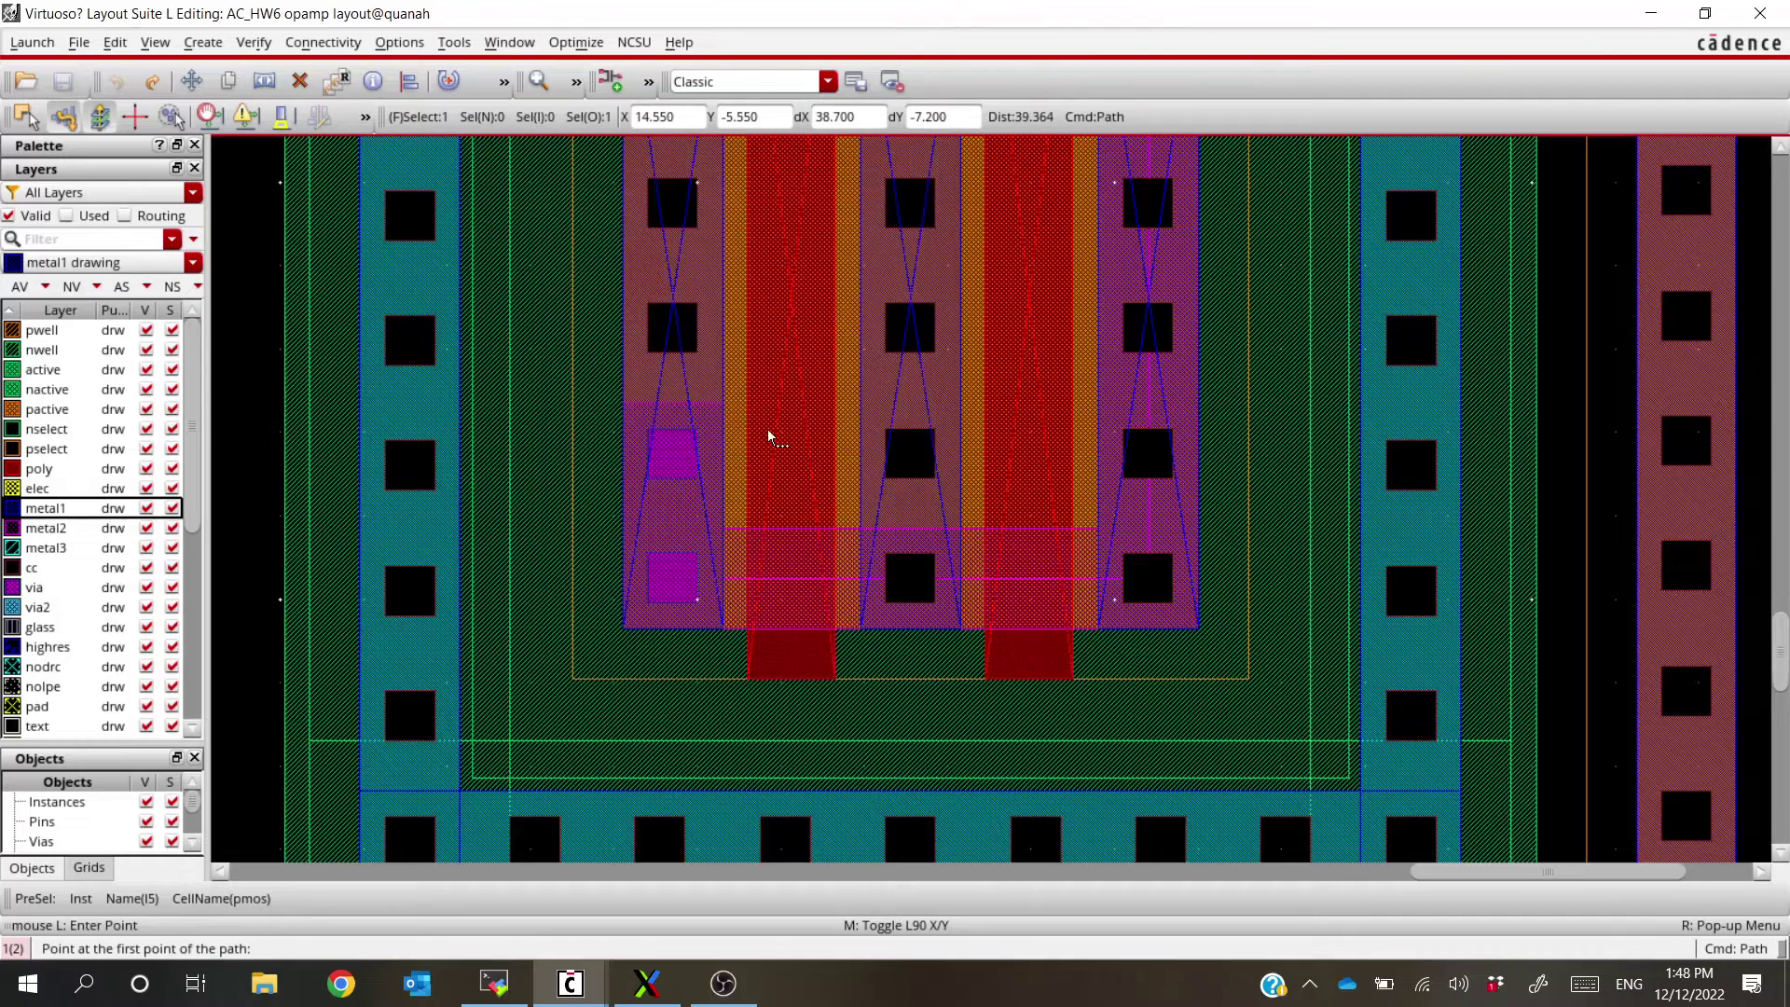
click(911, 629)
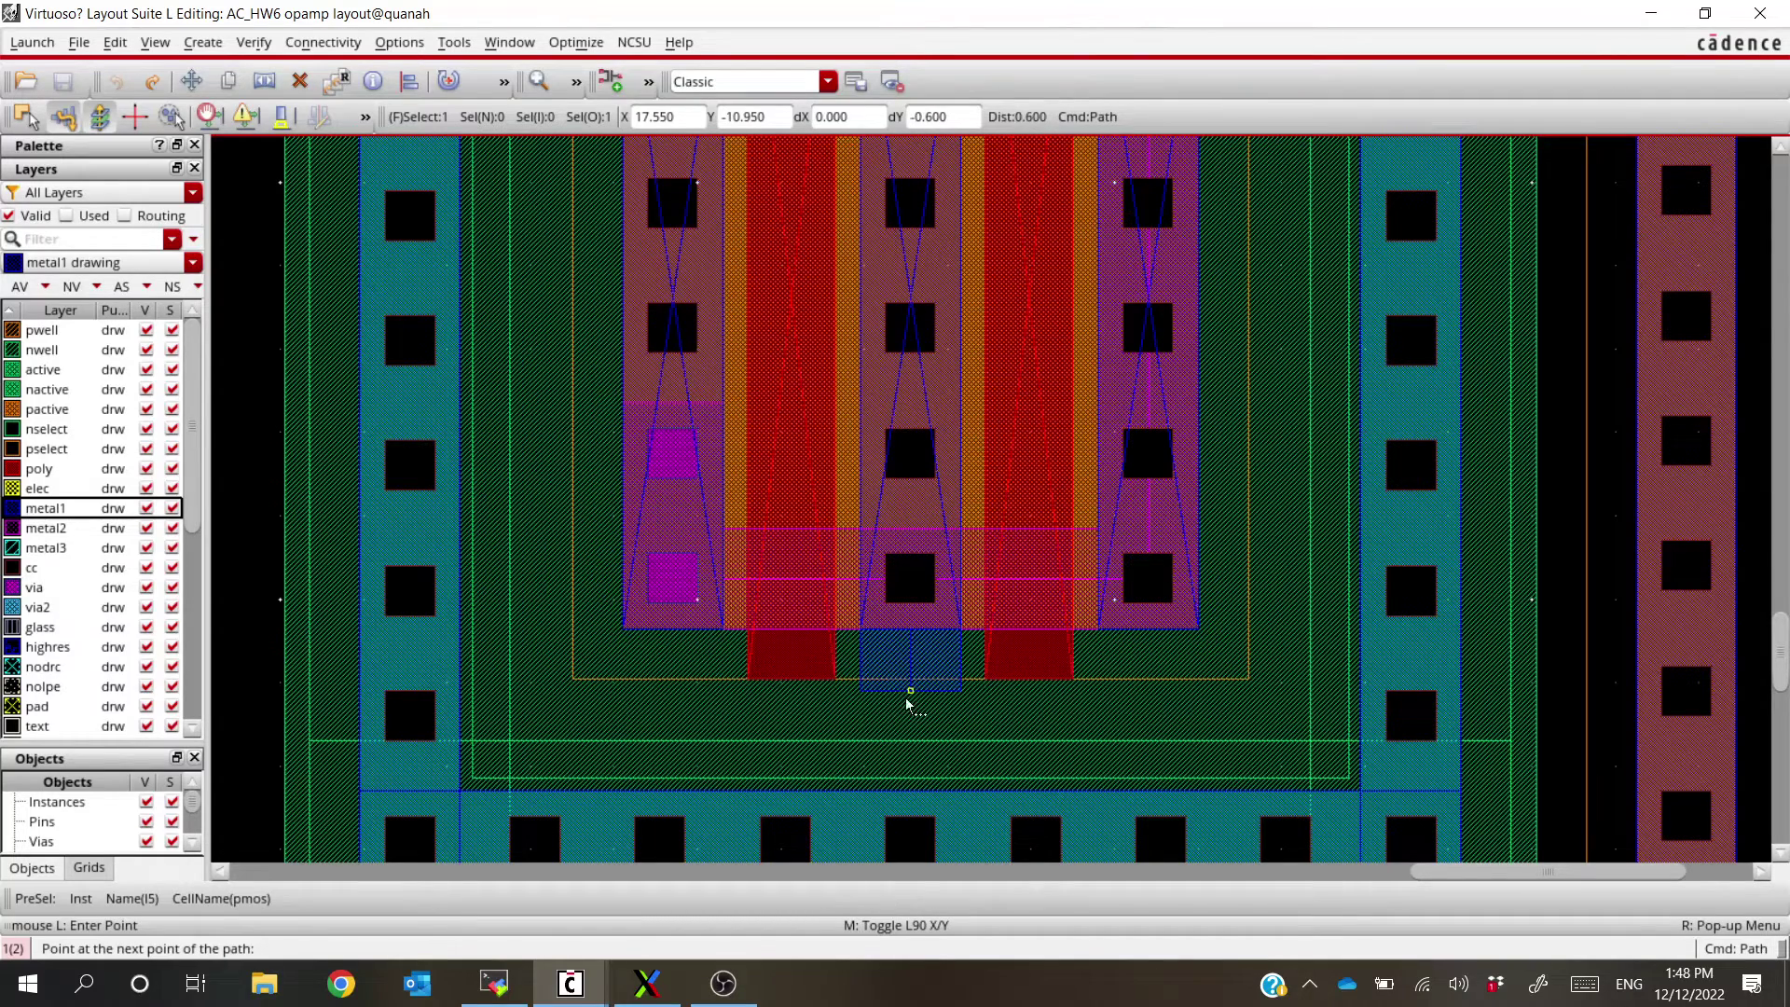
double_click(914, 791)
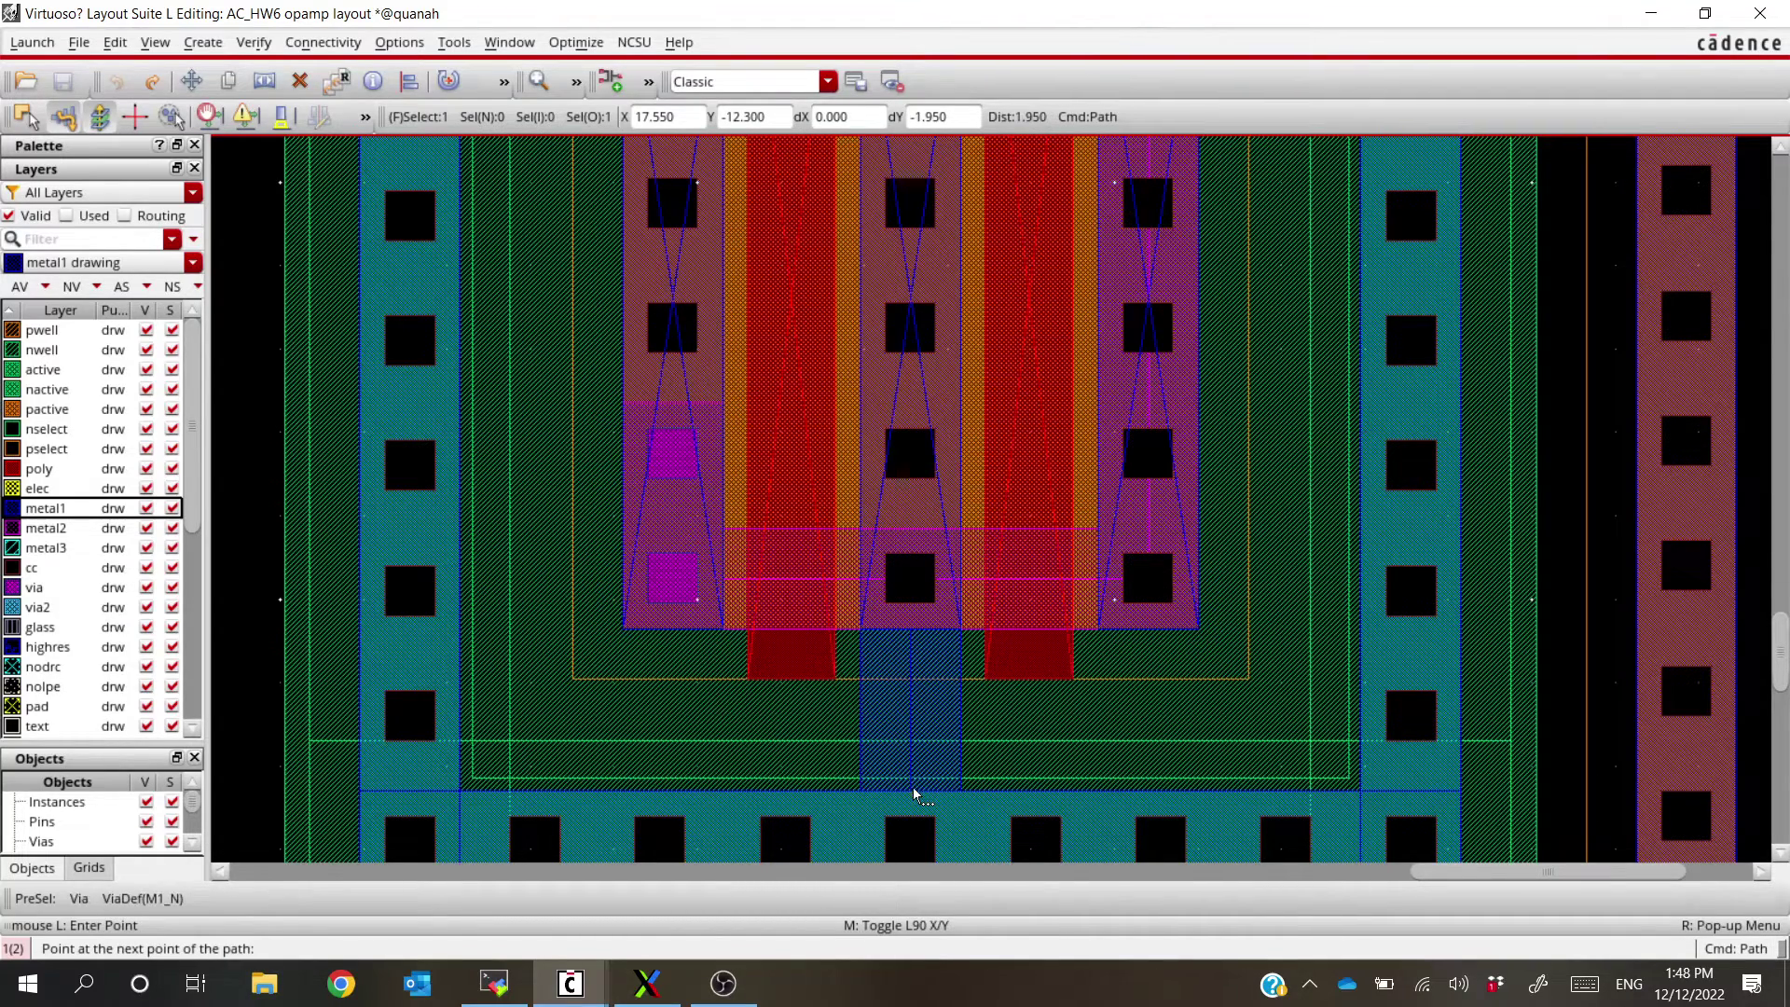
click(251, 44)
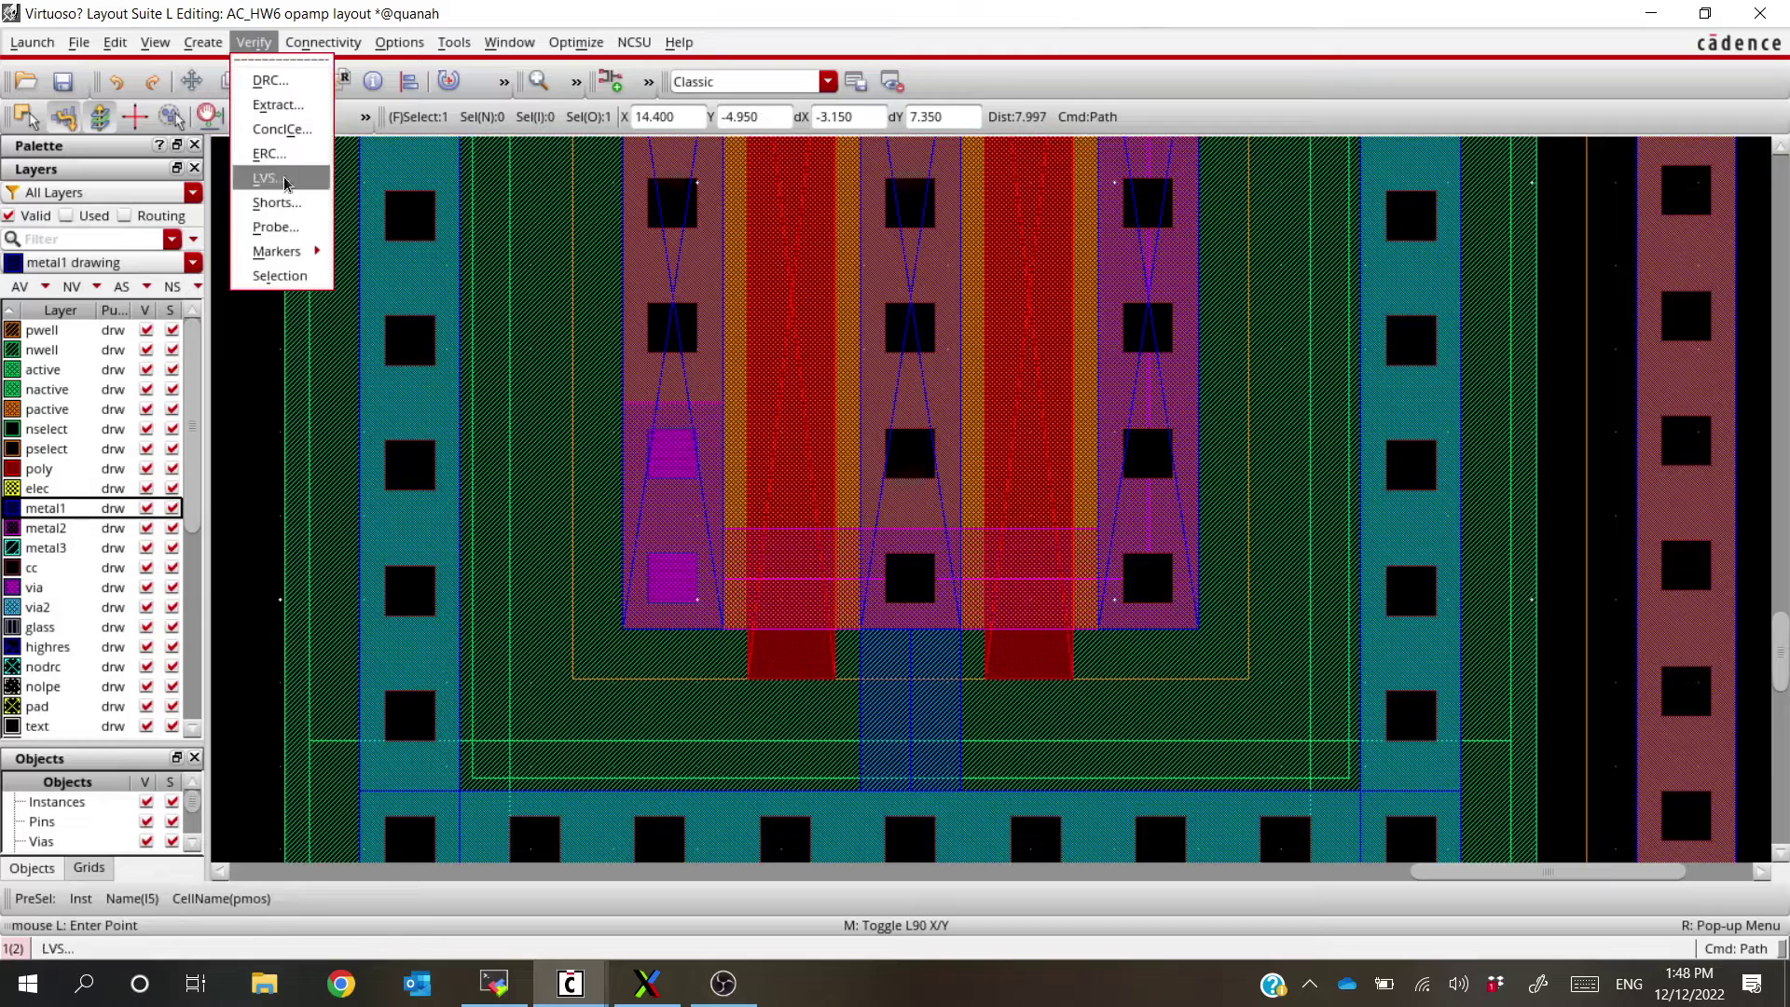
click(282, 109)
key(Escape)
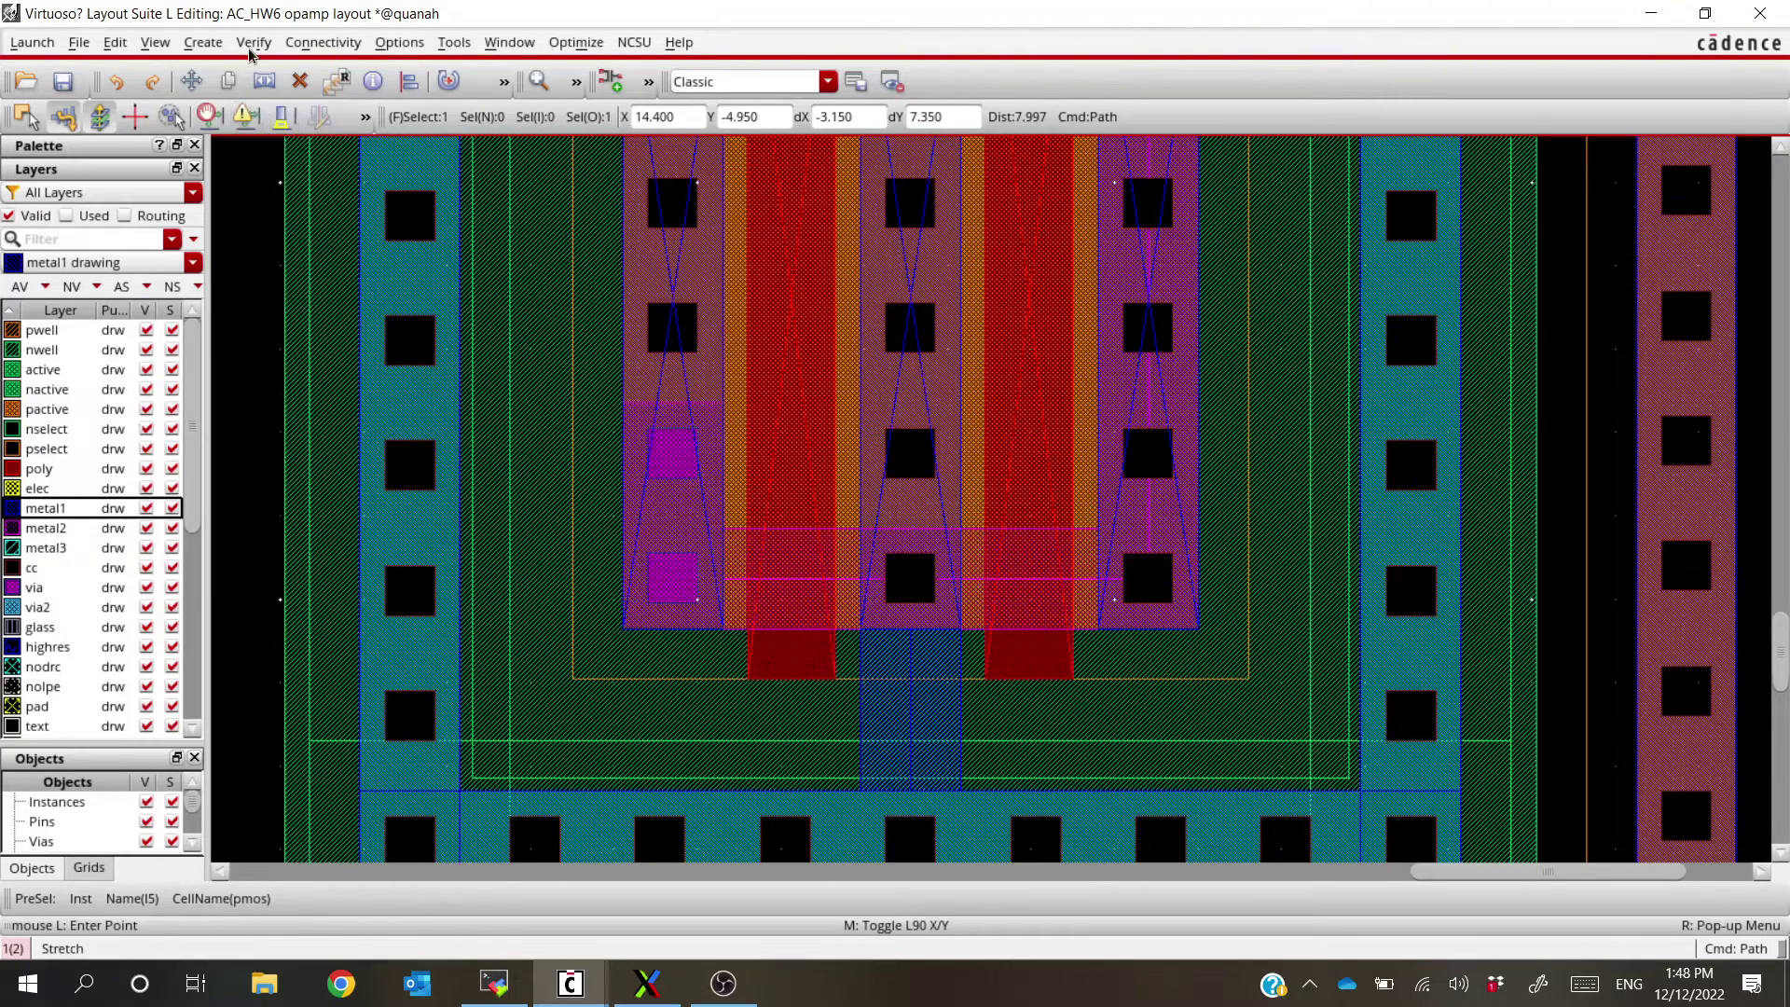
click(251, 47)
key(Escape)
Run the Diva LVS comparison of the AC_HW6 opamp schematic and extracted views, saving the pending layout changes
key(alt+Tab)
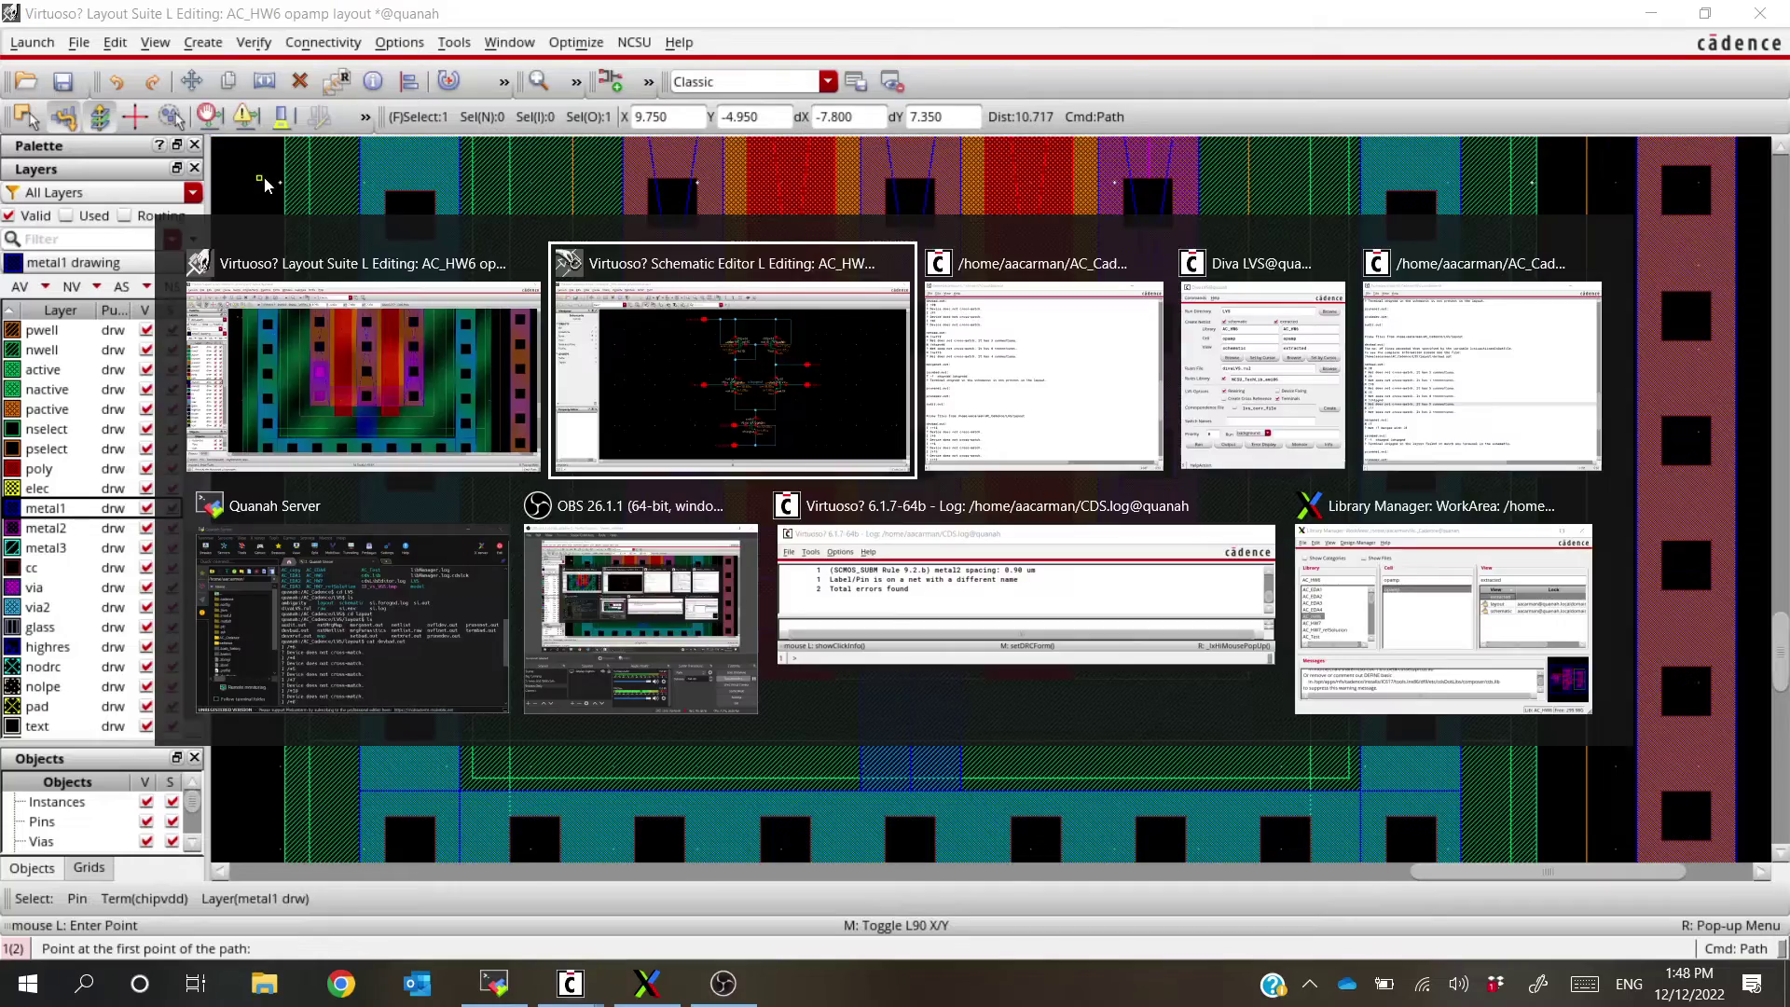
key(Tab)
key(Tab)
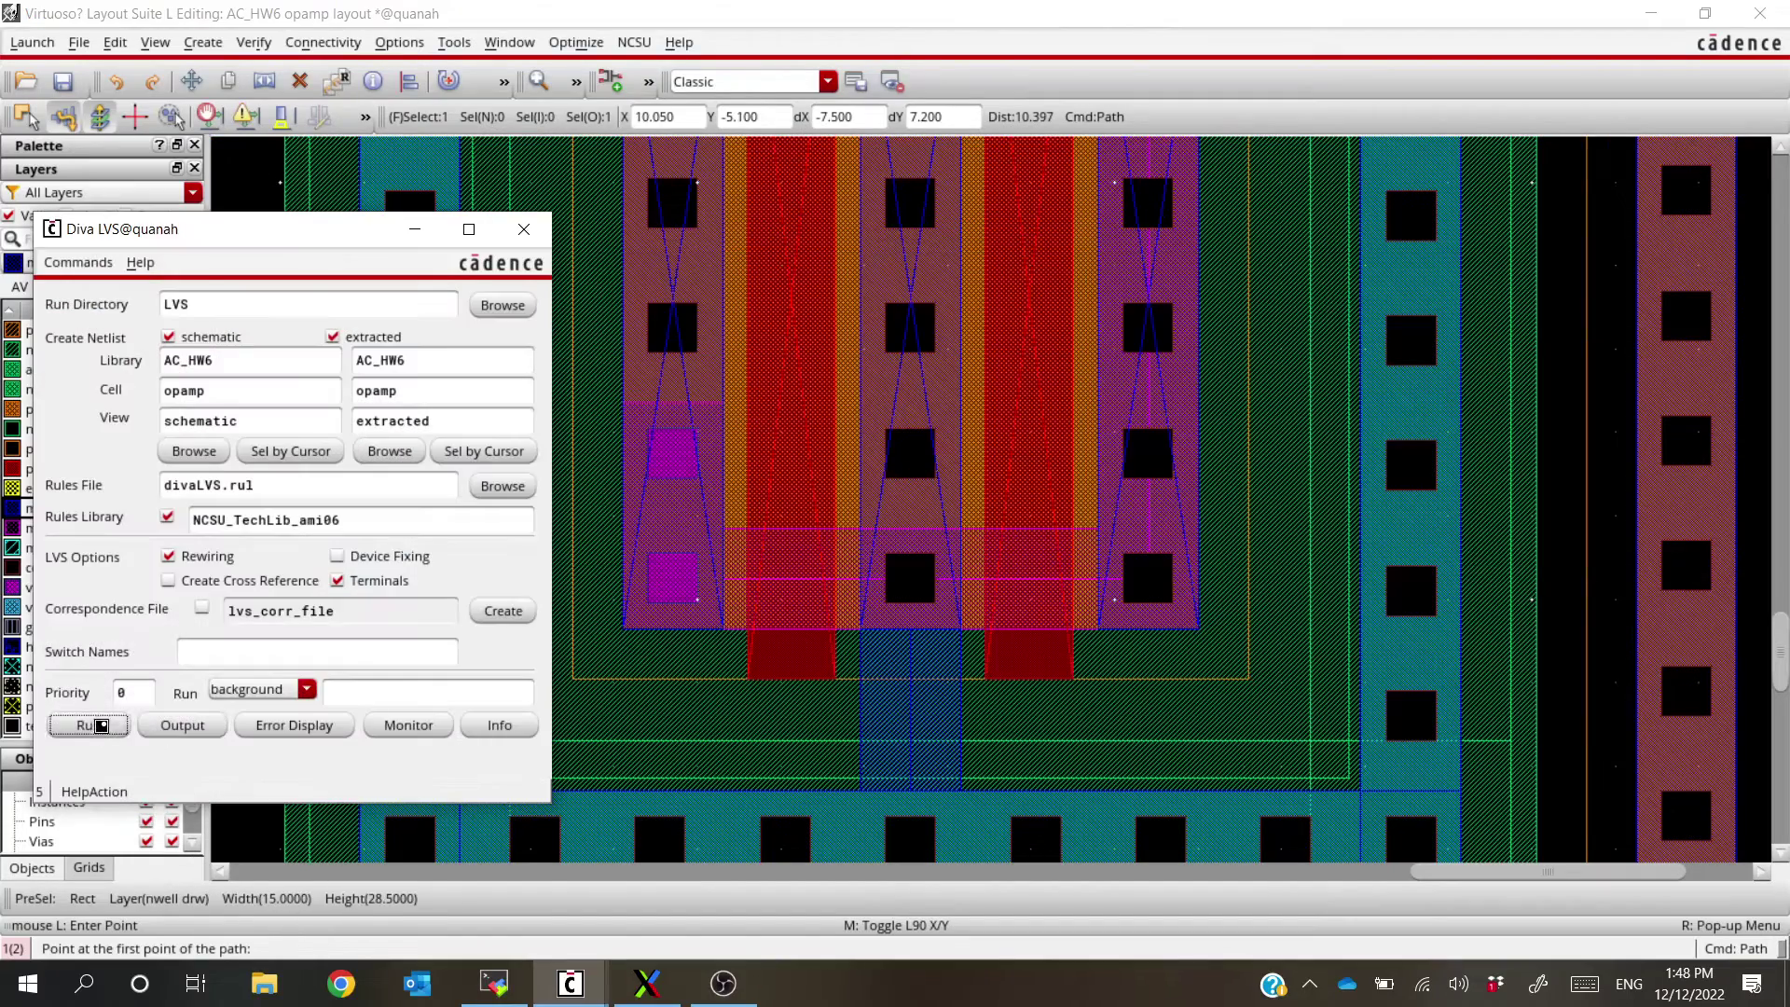
click(101, 726)
key(Return)
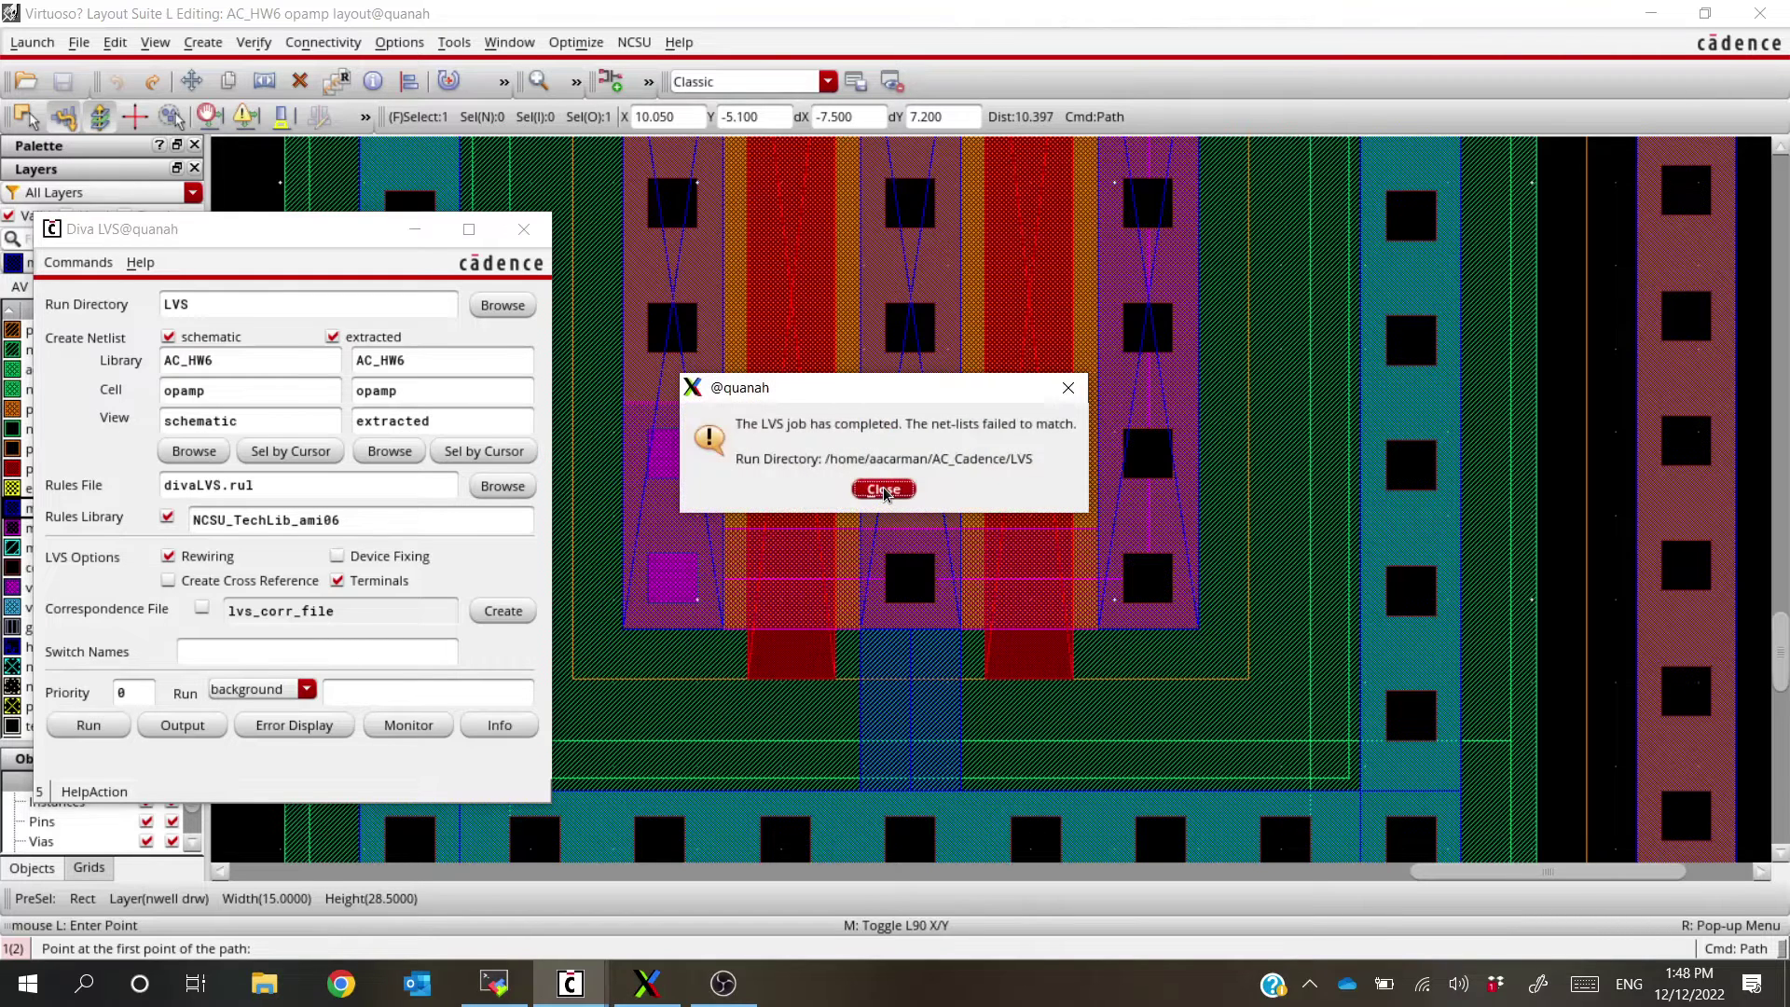
click(884, 489)
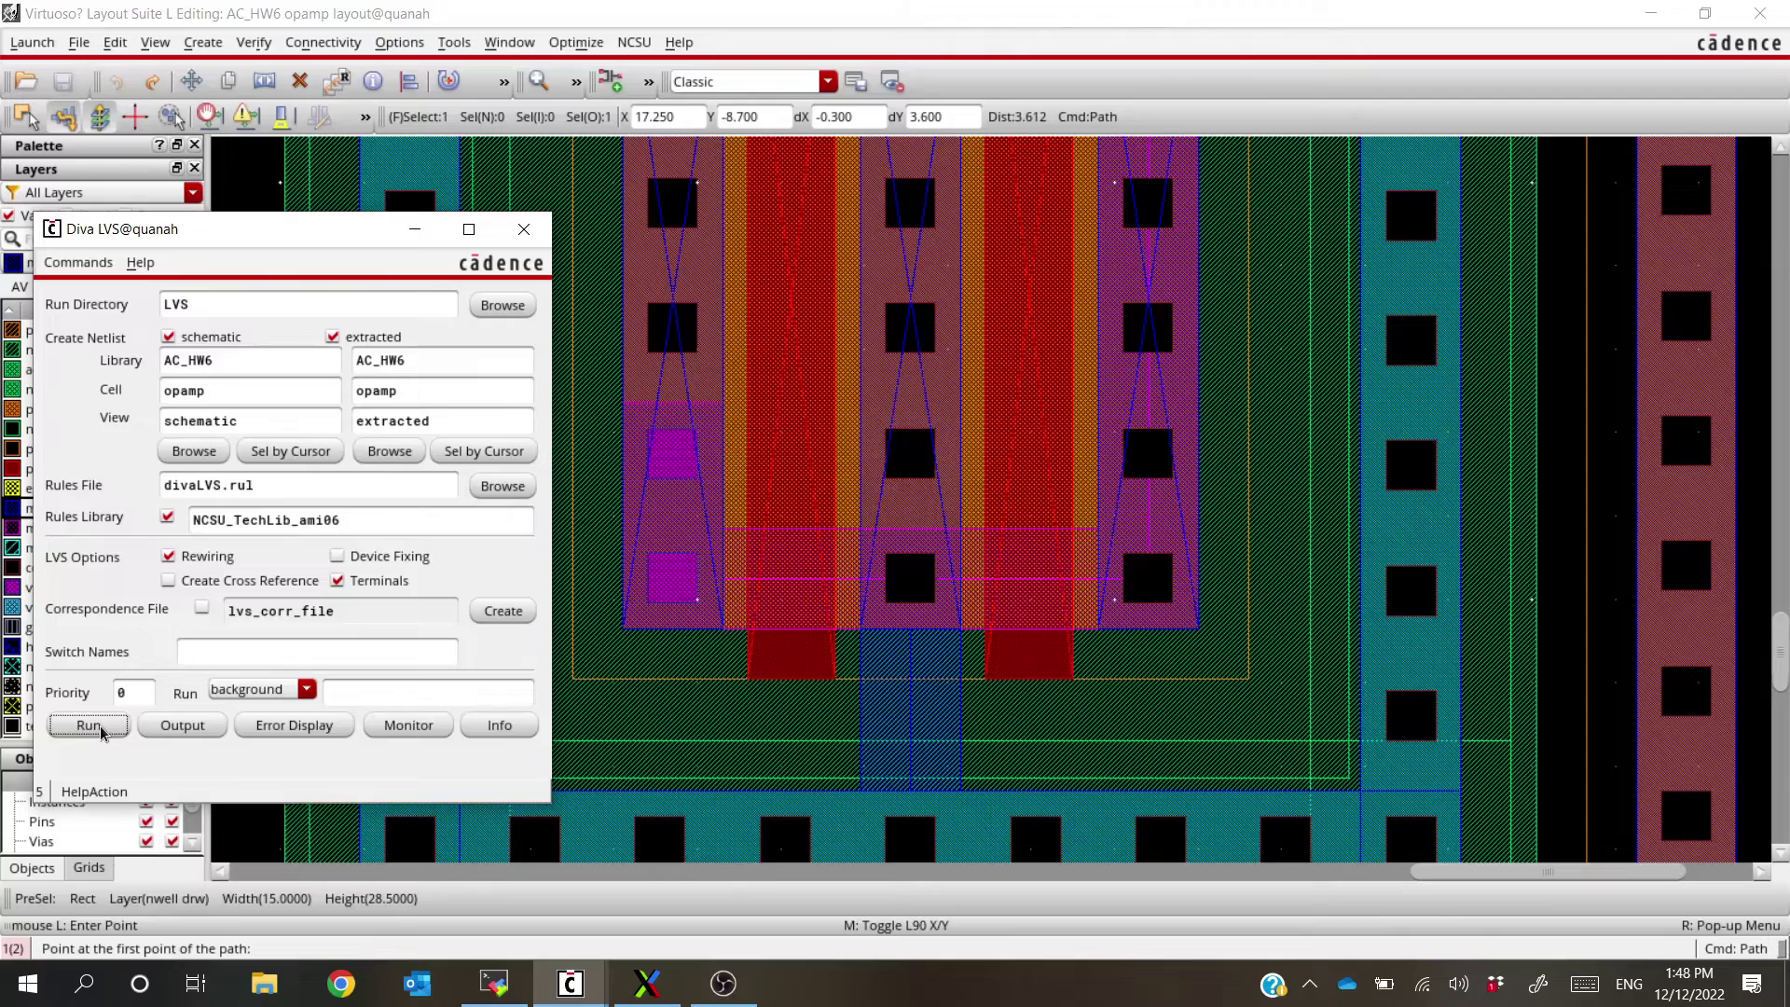
Open the LVS output report and examine the net count in its layout net-list summary
click(182, 725)
drag(377, 263, 207, 261)
click(1243, 11)
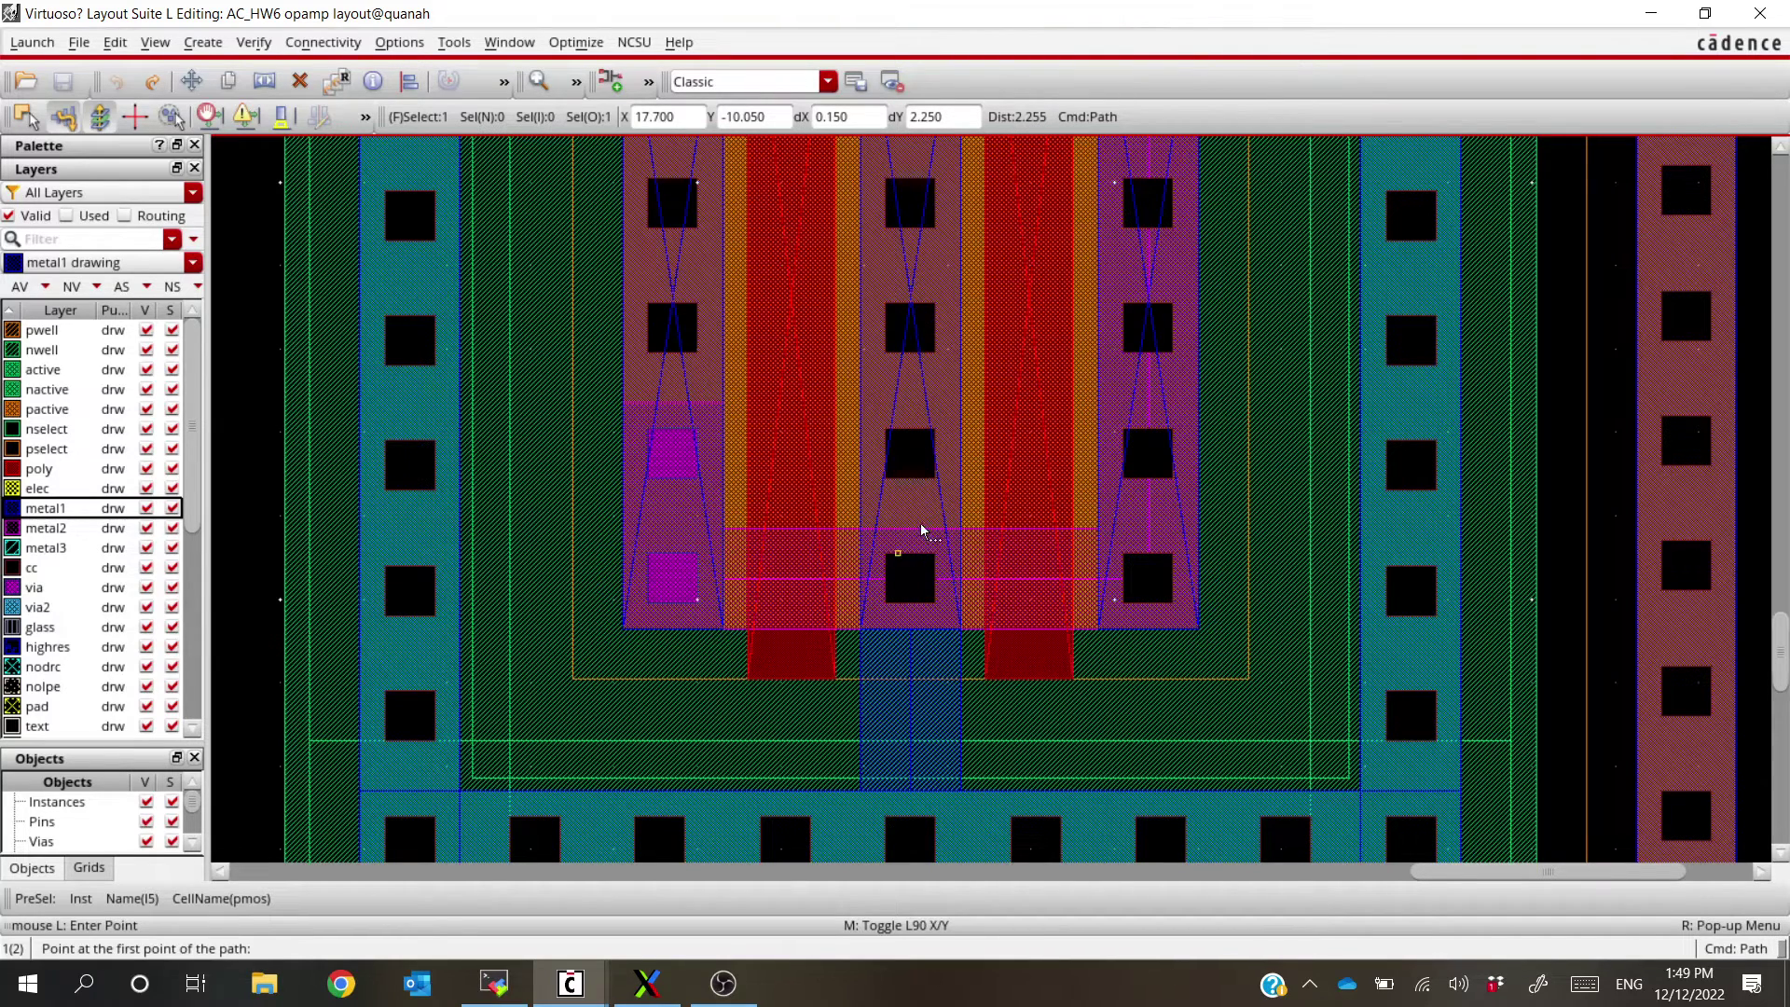
Switch to the opamp schematic and delete the wire connecting P1's source to the chipvdd line
key(alt+Tab)
key(alt+Tab)
key(Tab)
key(Tab)
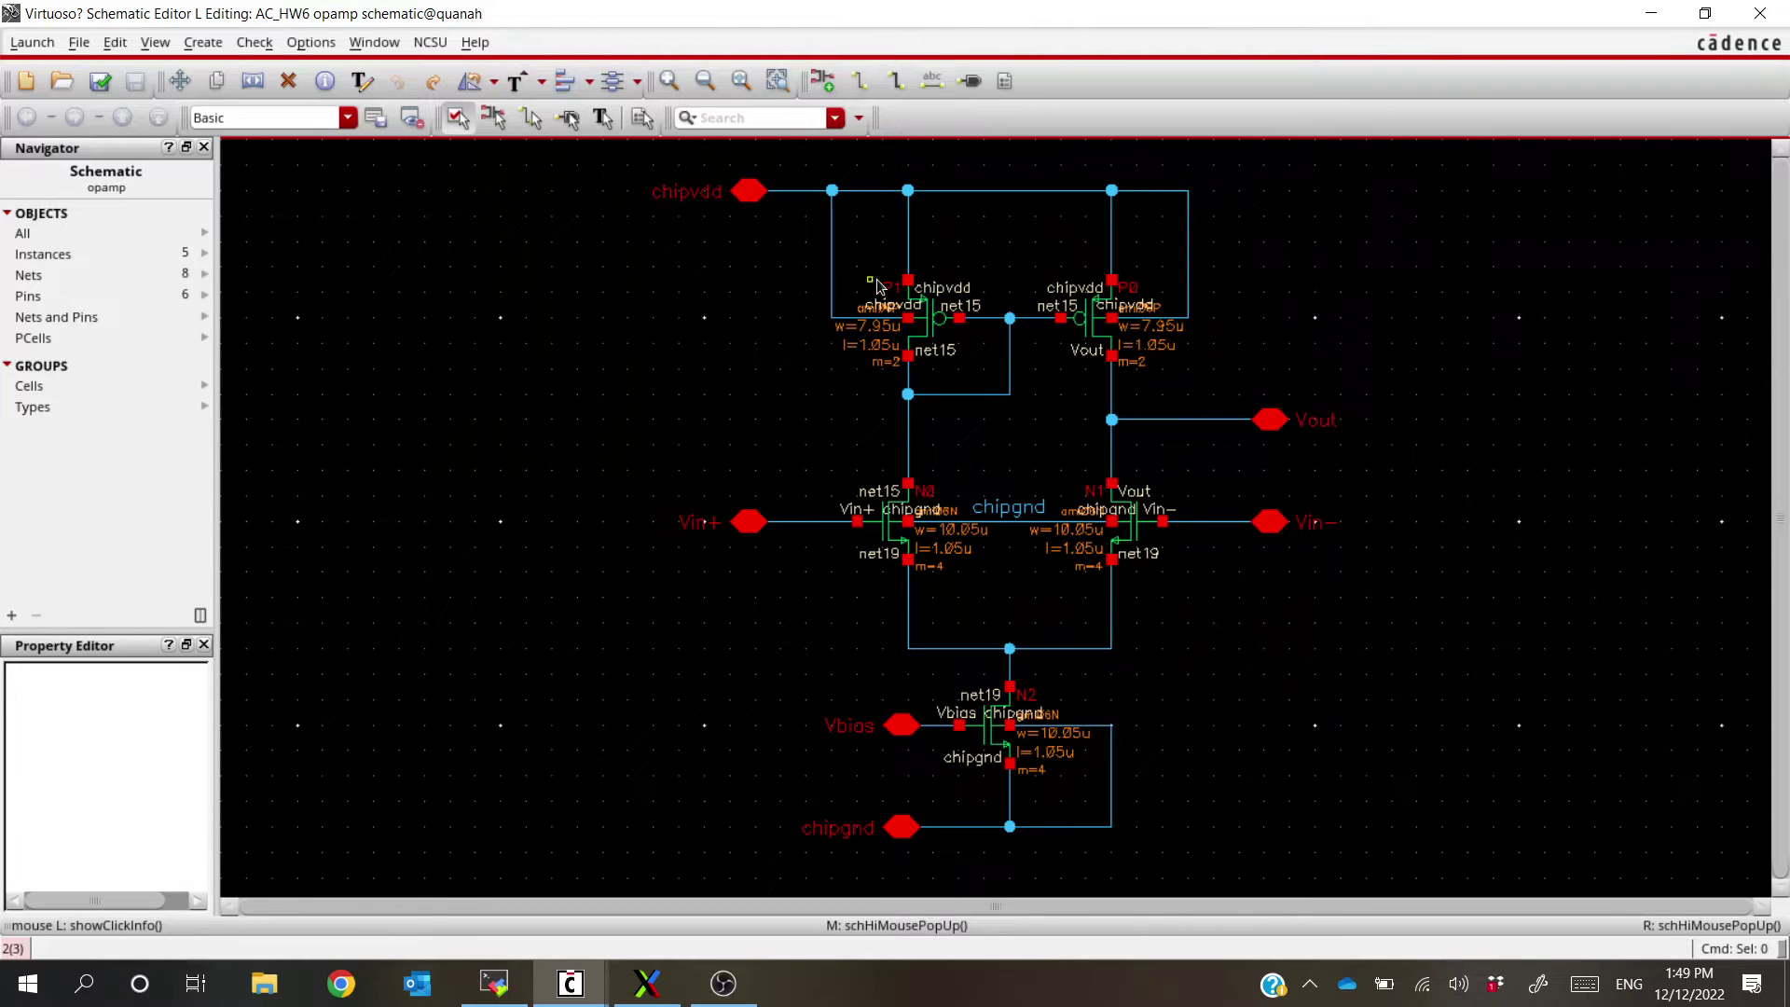
click(908, 244)
key(Delete)
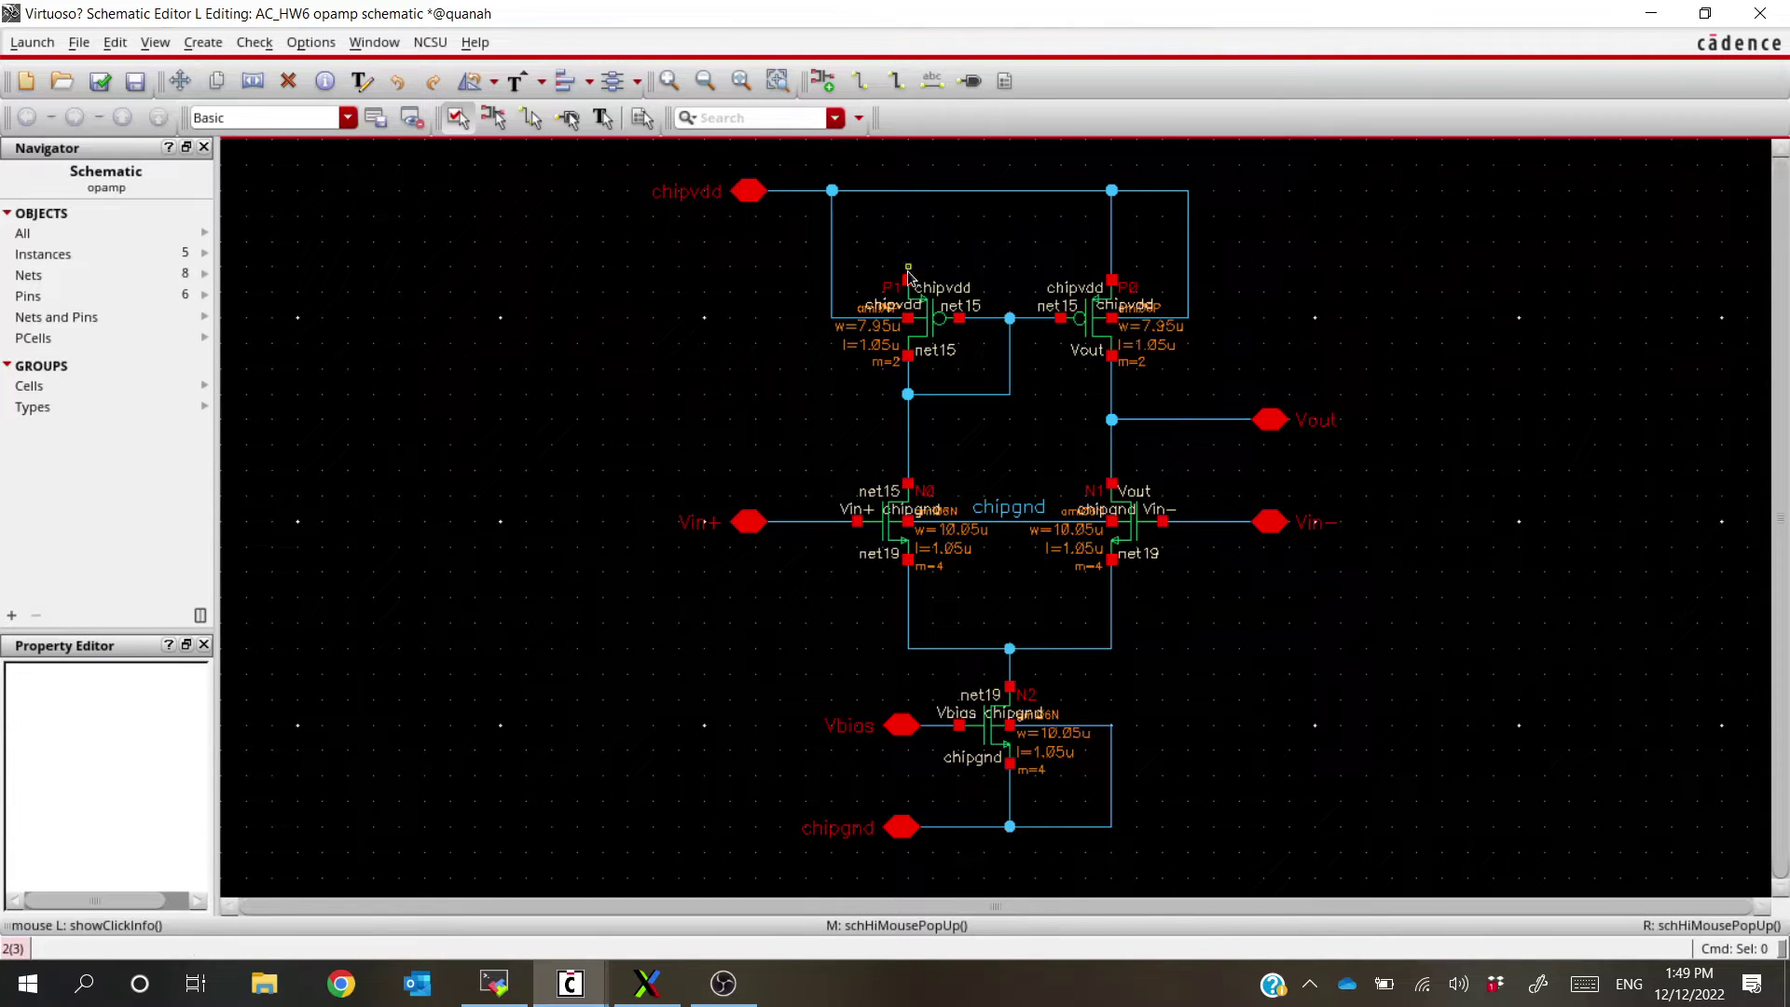
Draw a new wire from P1's source terminal straight up to the chipvdd line
key(w)
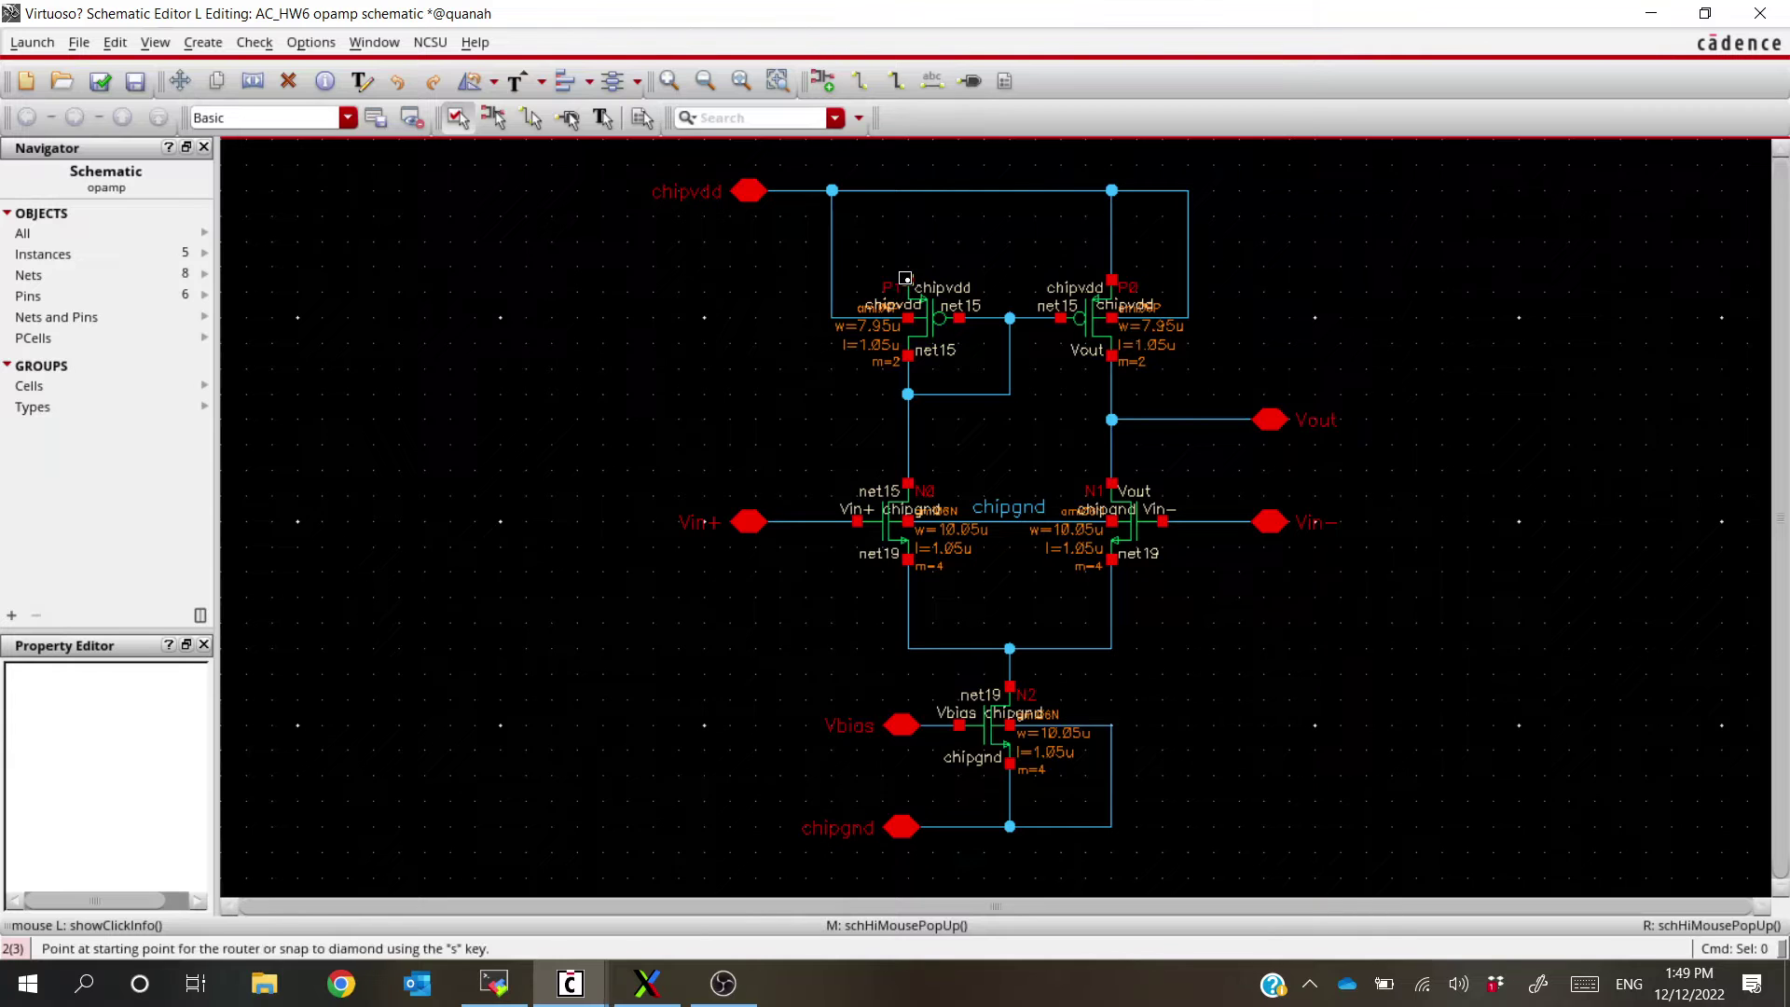
click(695, 351)
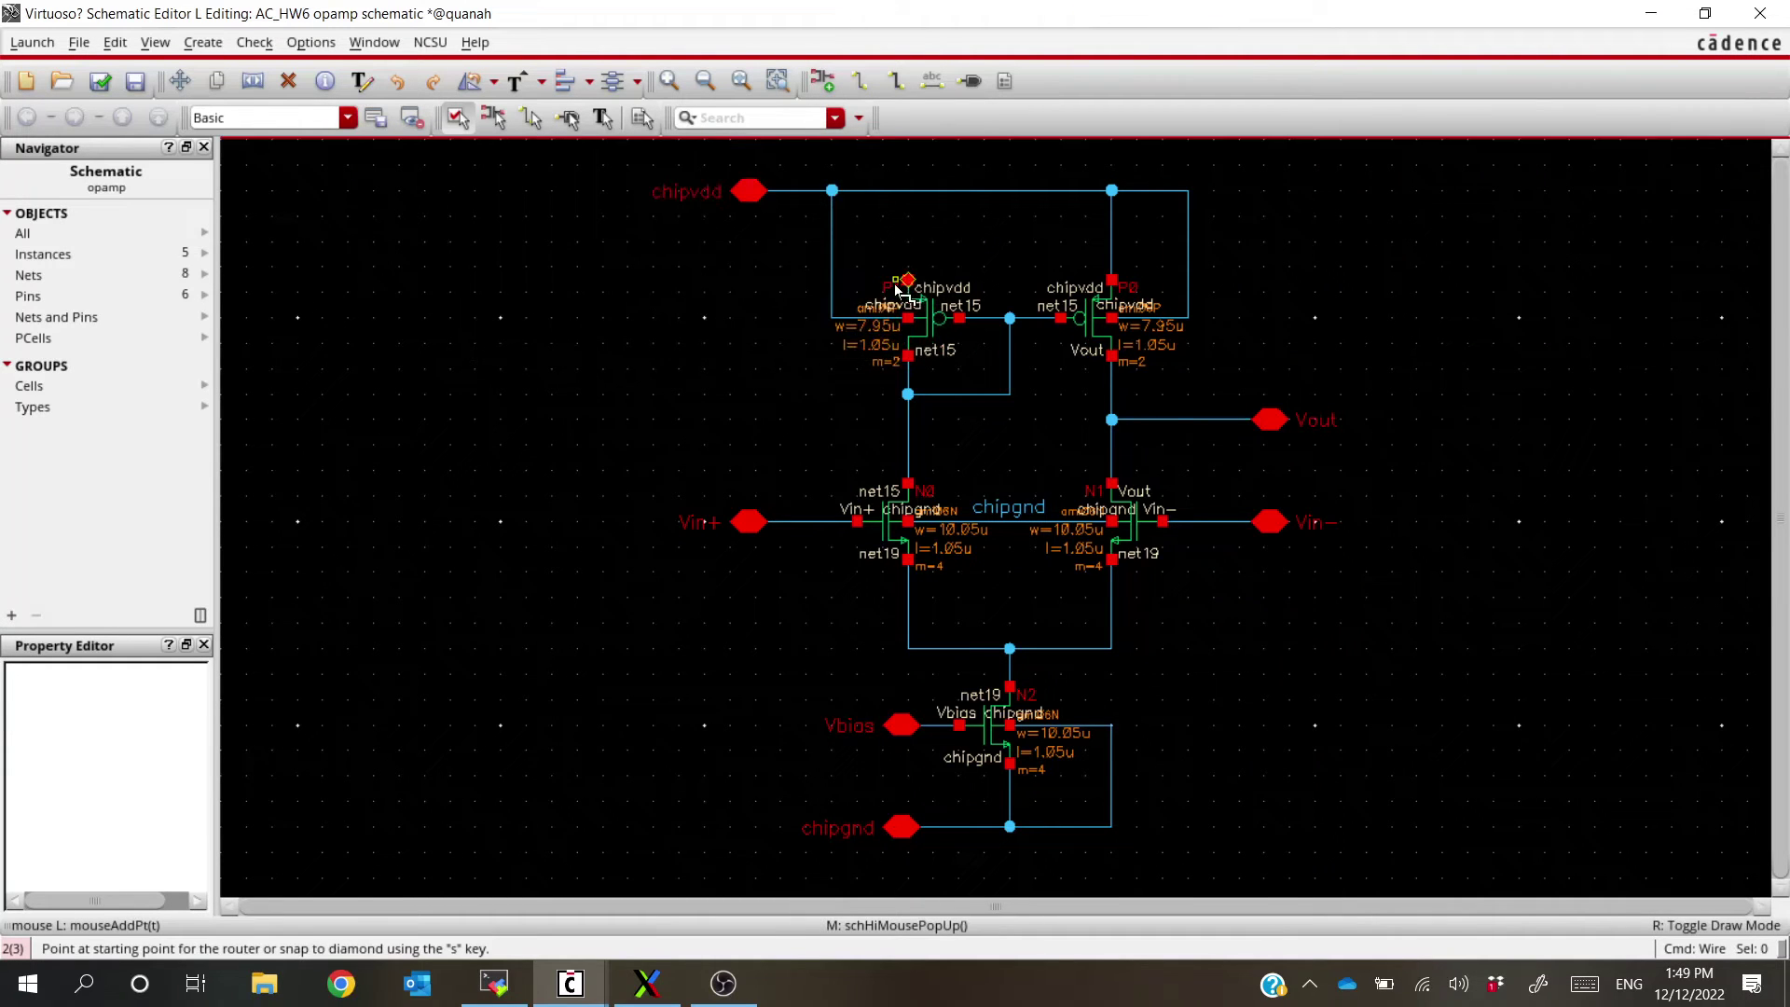
click(908, 280)
click(911, 189)
key(Escape)
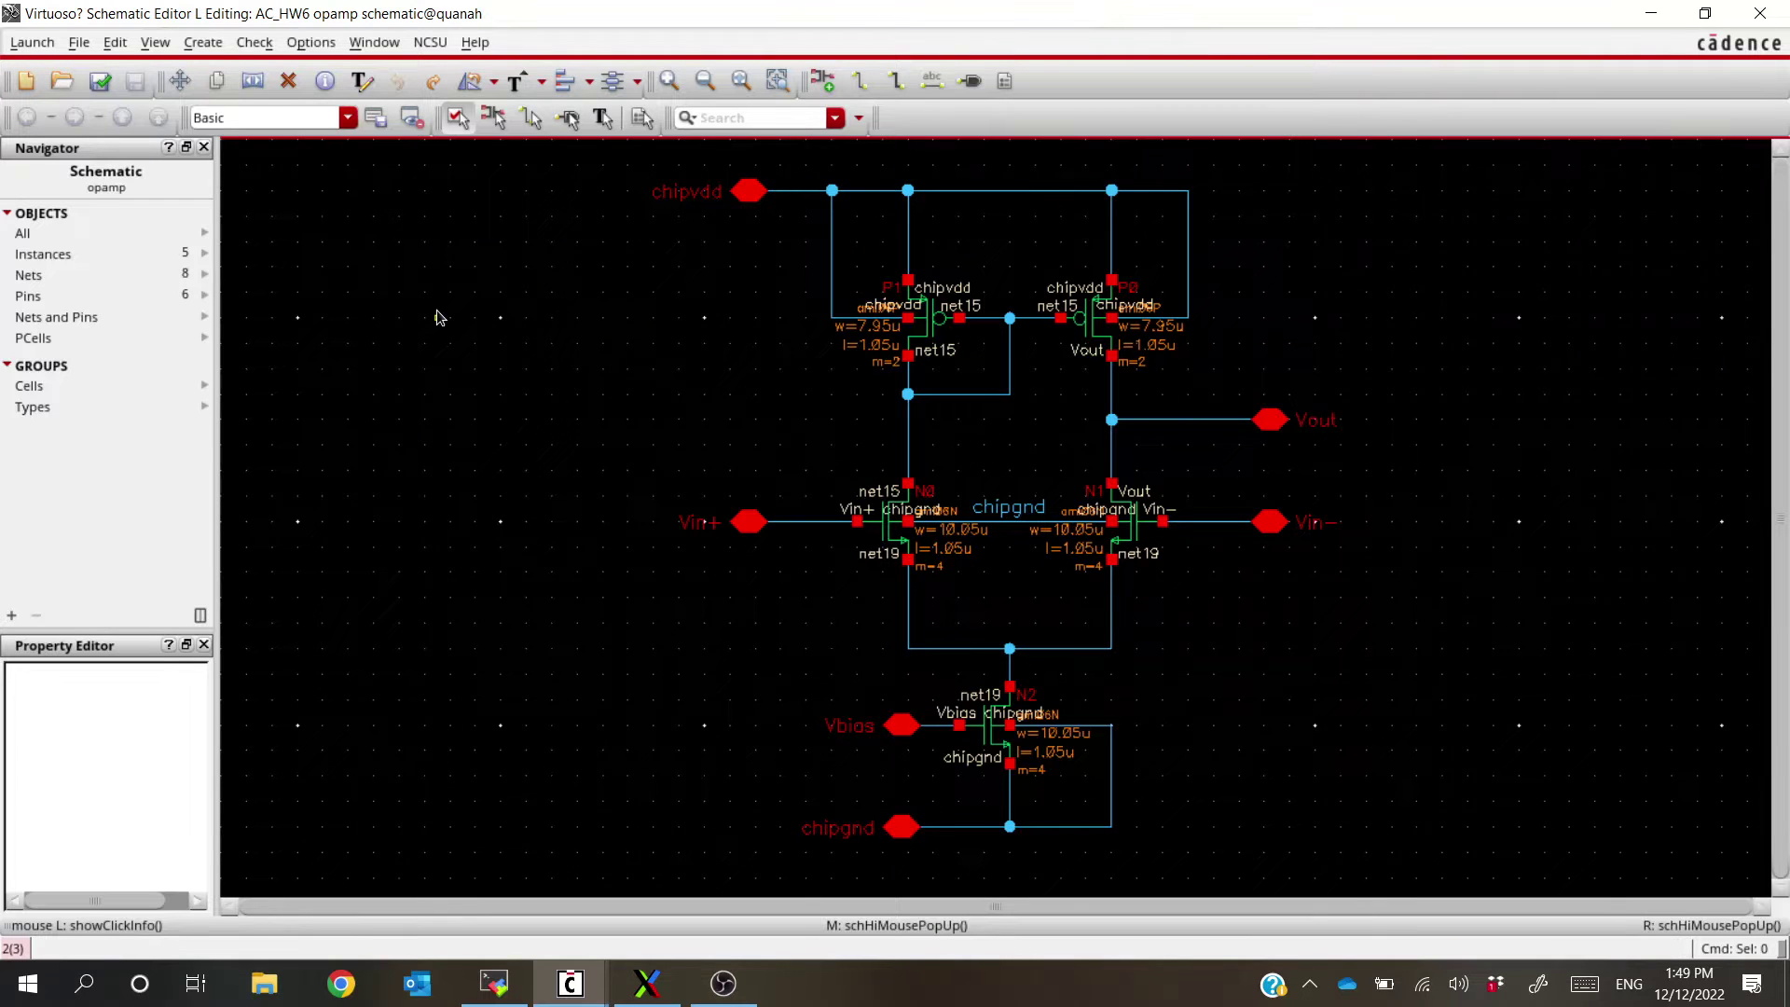
Review the LVS report from the net-list summaries through to the schematic probe file listings
key(alt+Tab)
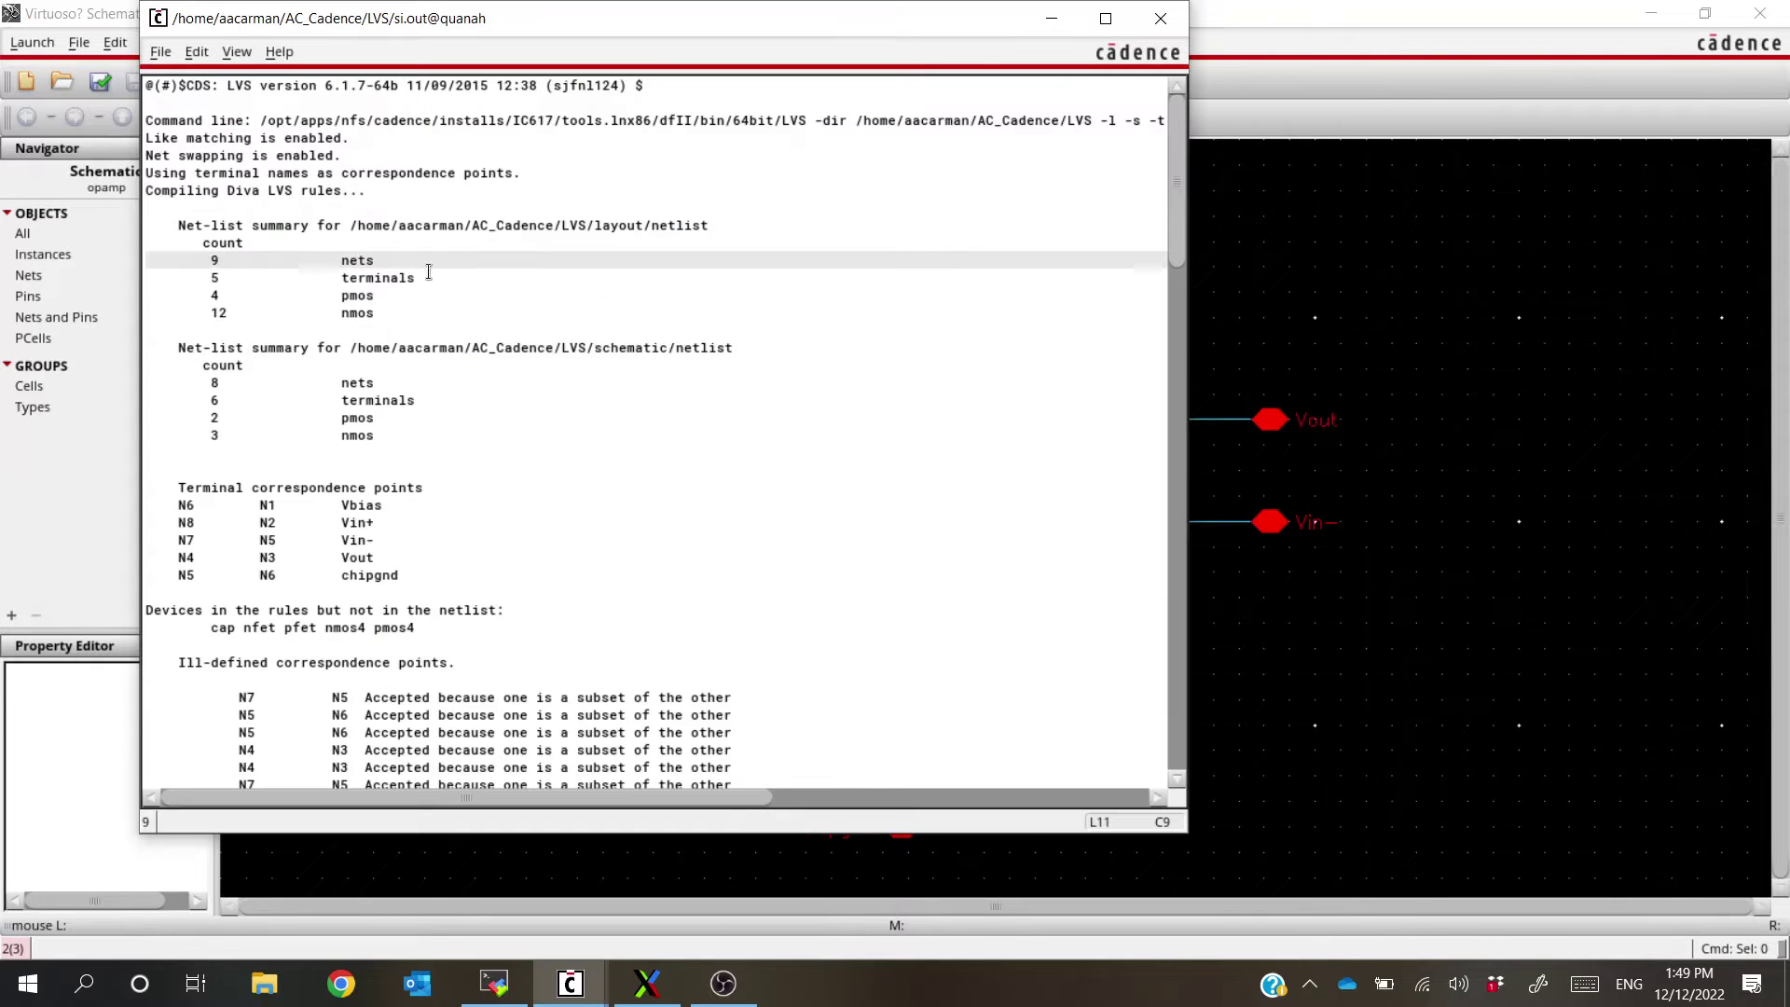
scroll(439, 292, down, 7)
scroll(443, 291, down, 15)
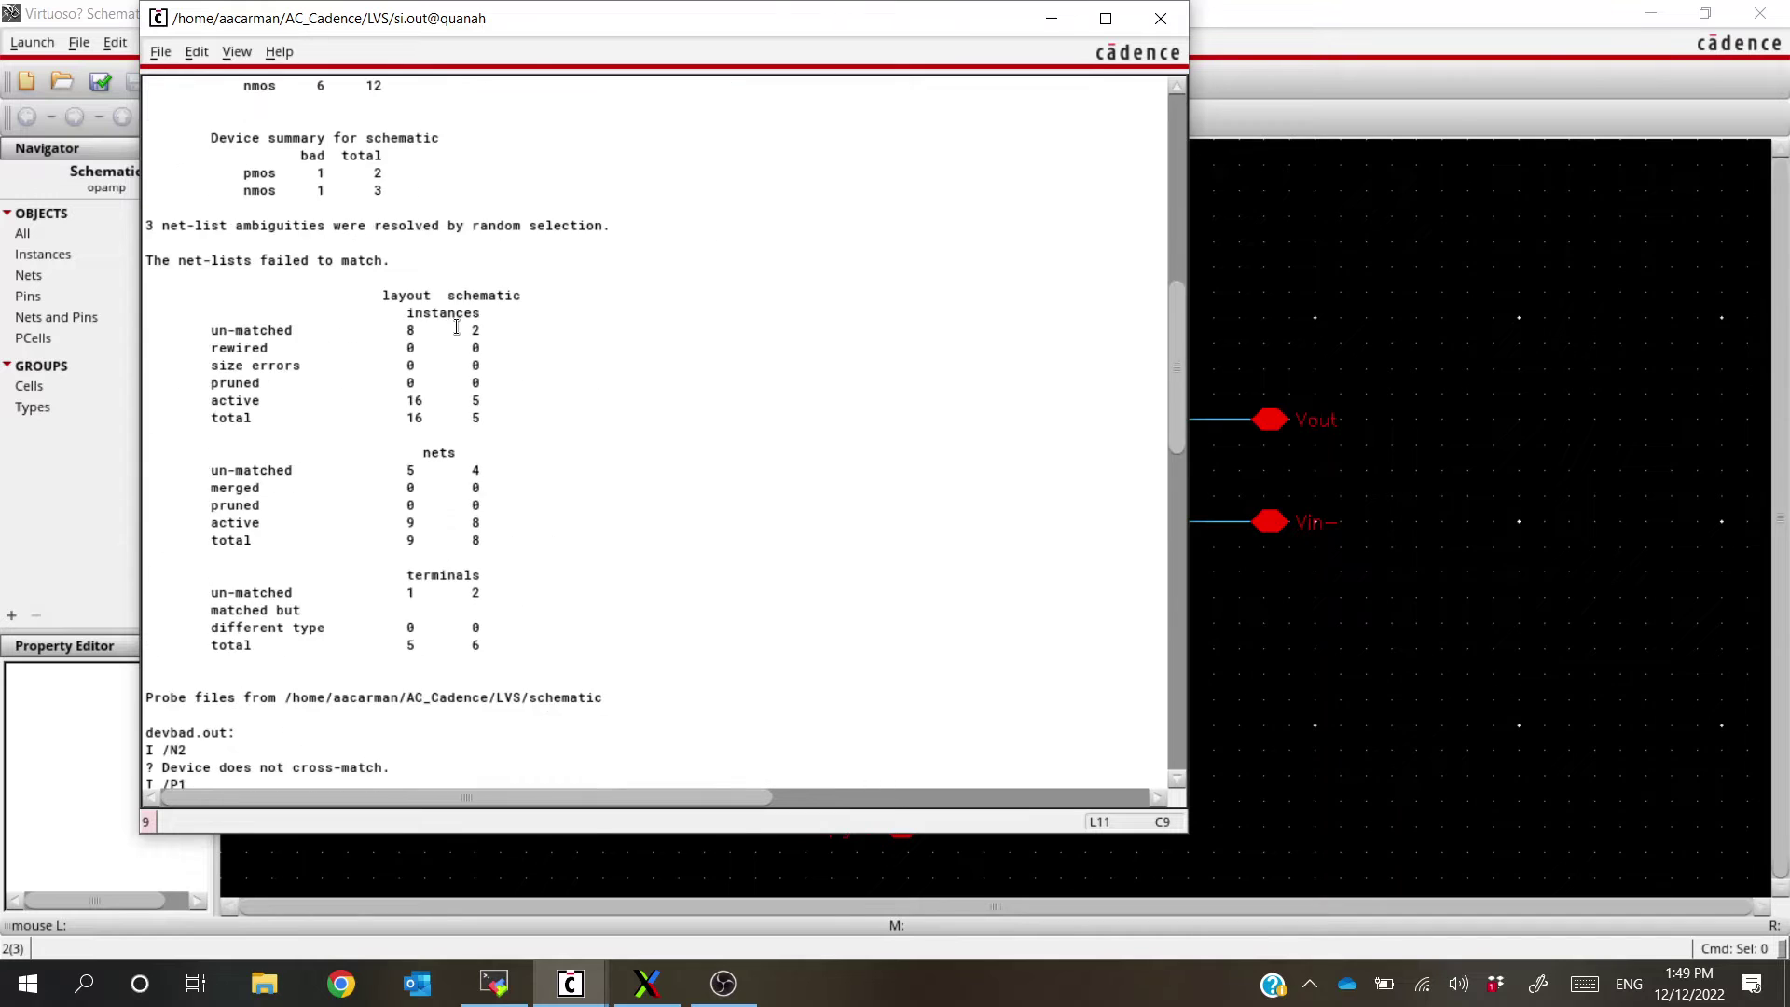
scroll(417, 352, down, 3)
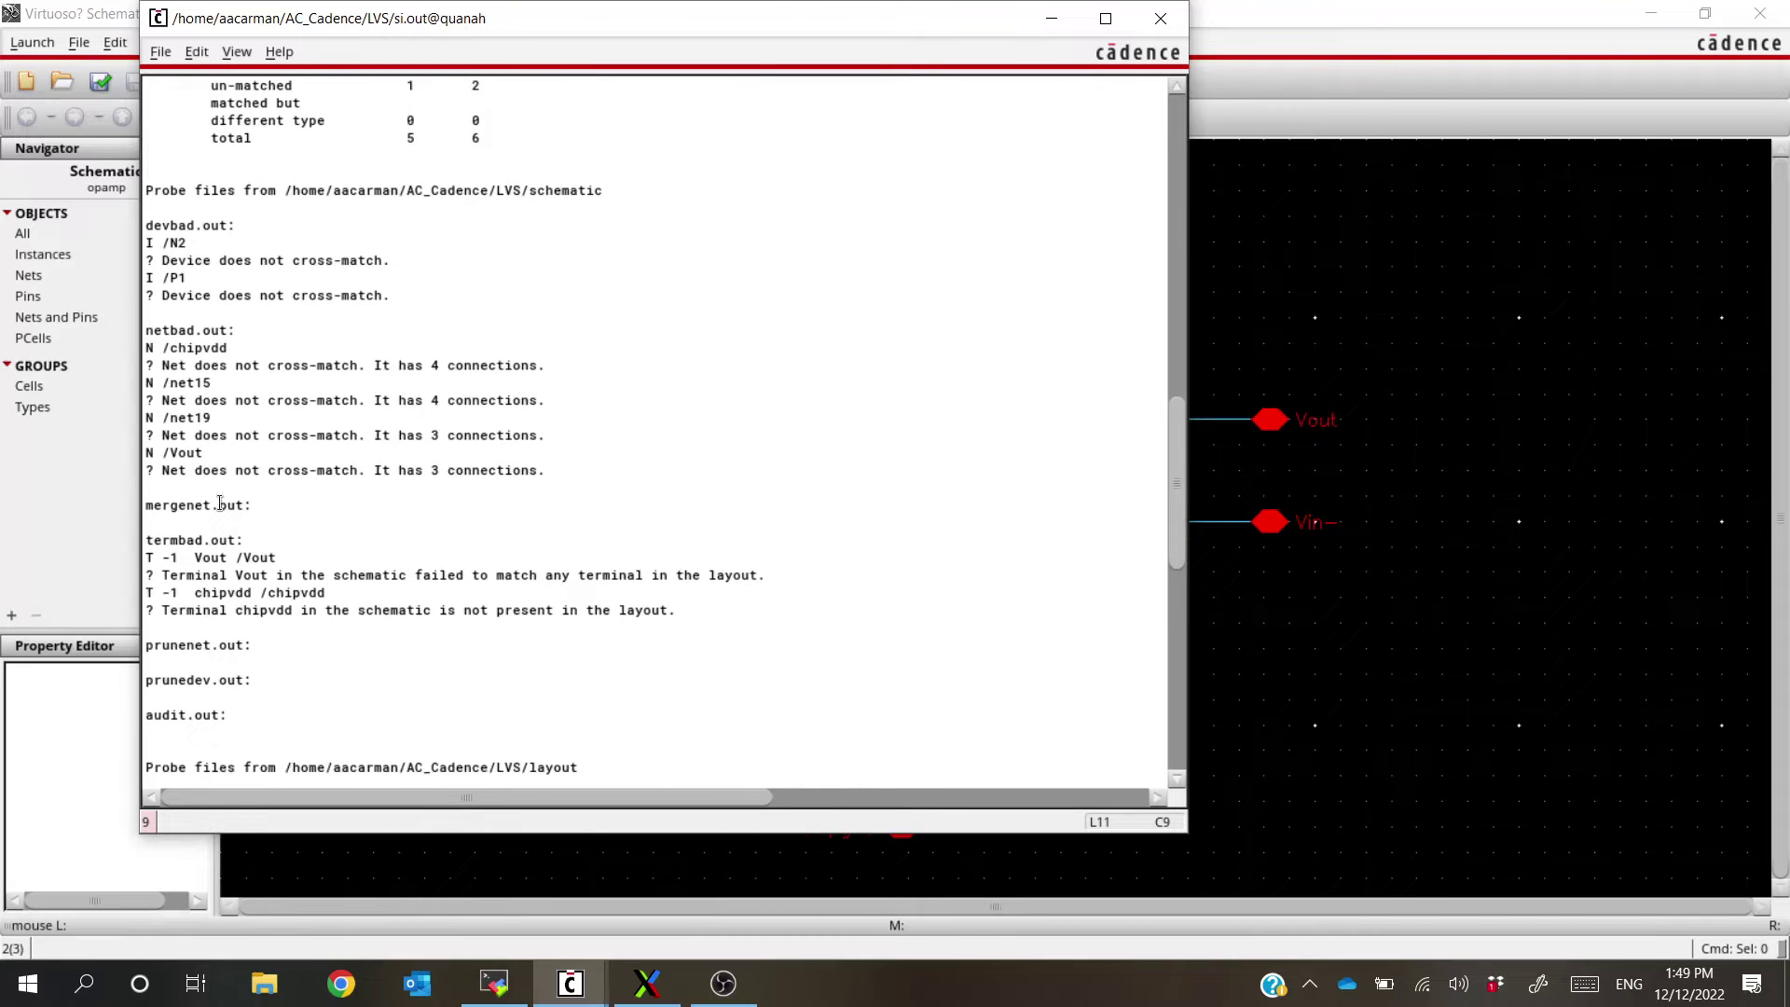
Examine the termbad.out entries for the Vout and chipvdd terminals in the LVS report, and return to the schematic
click(287, 540)
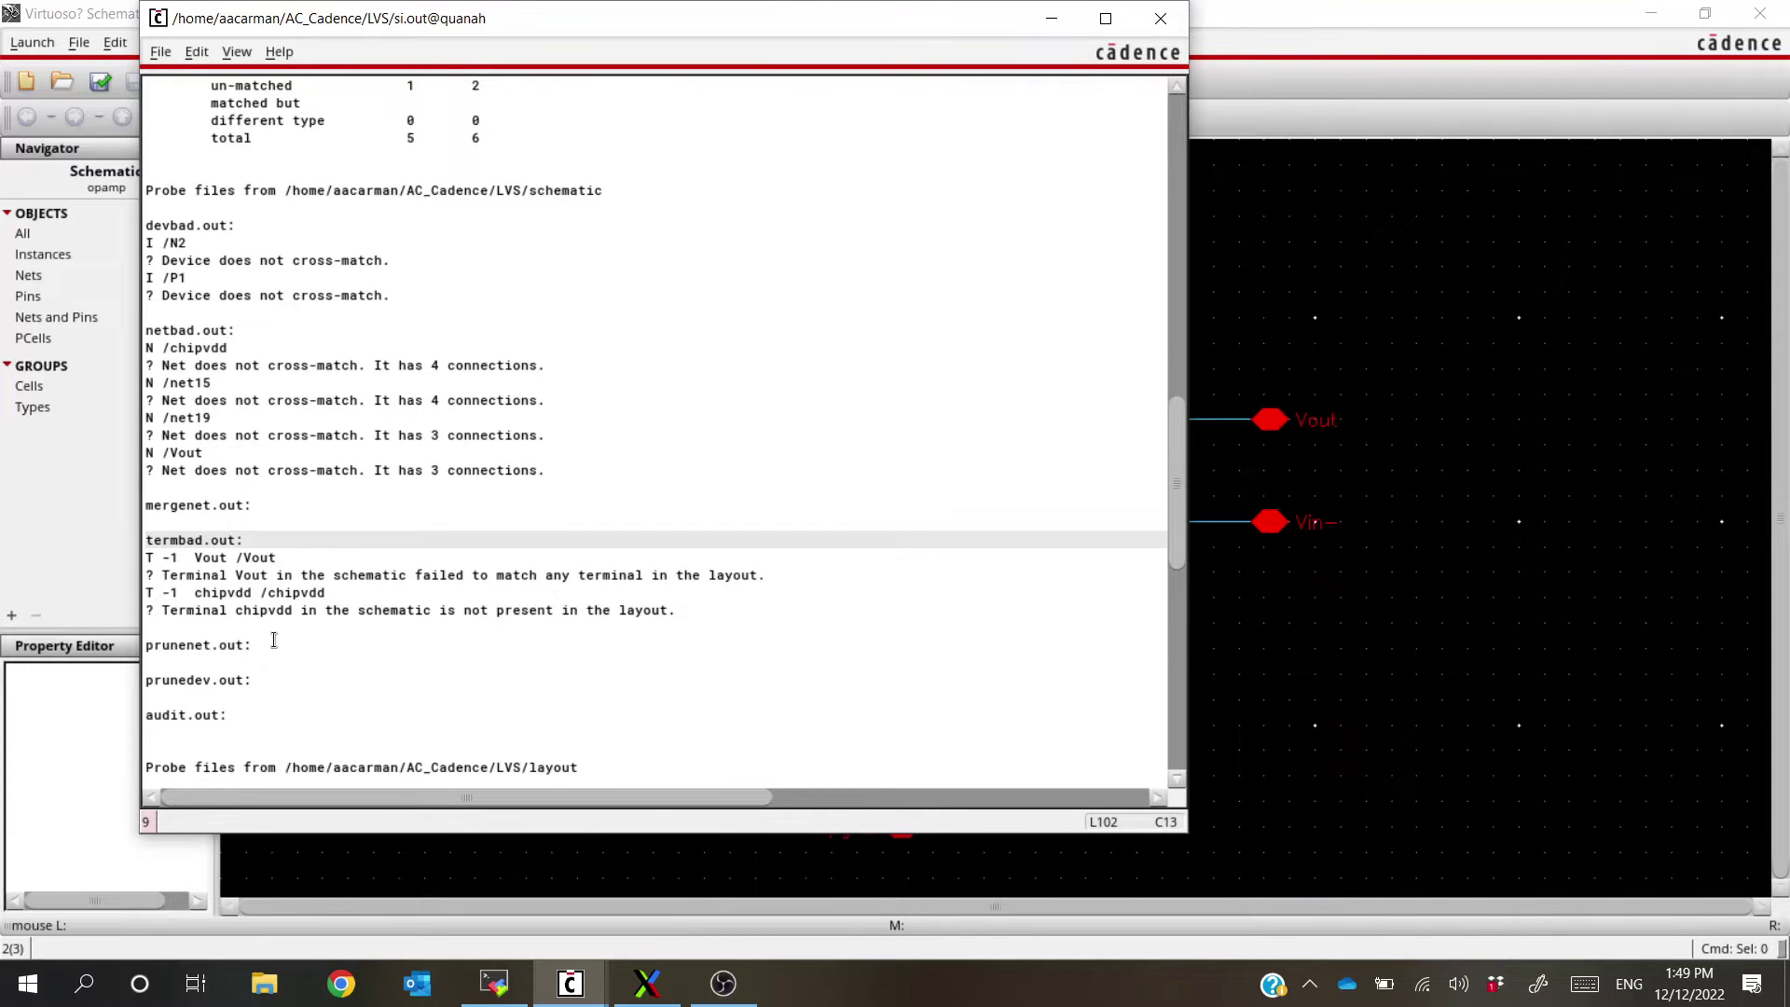
drag(244, 612, 702, 613)
drag(216, 575, 783, 576)
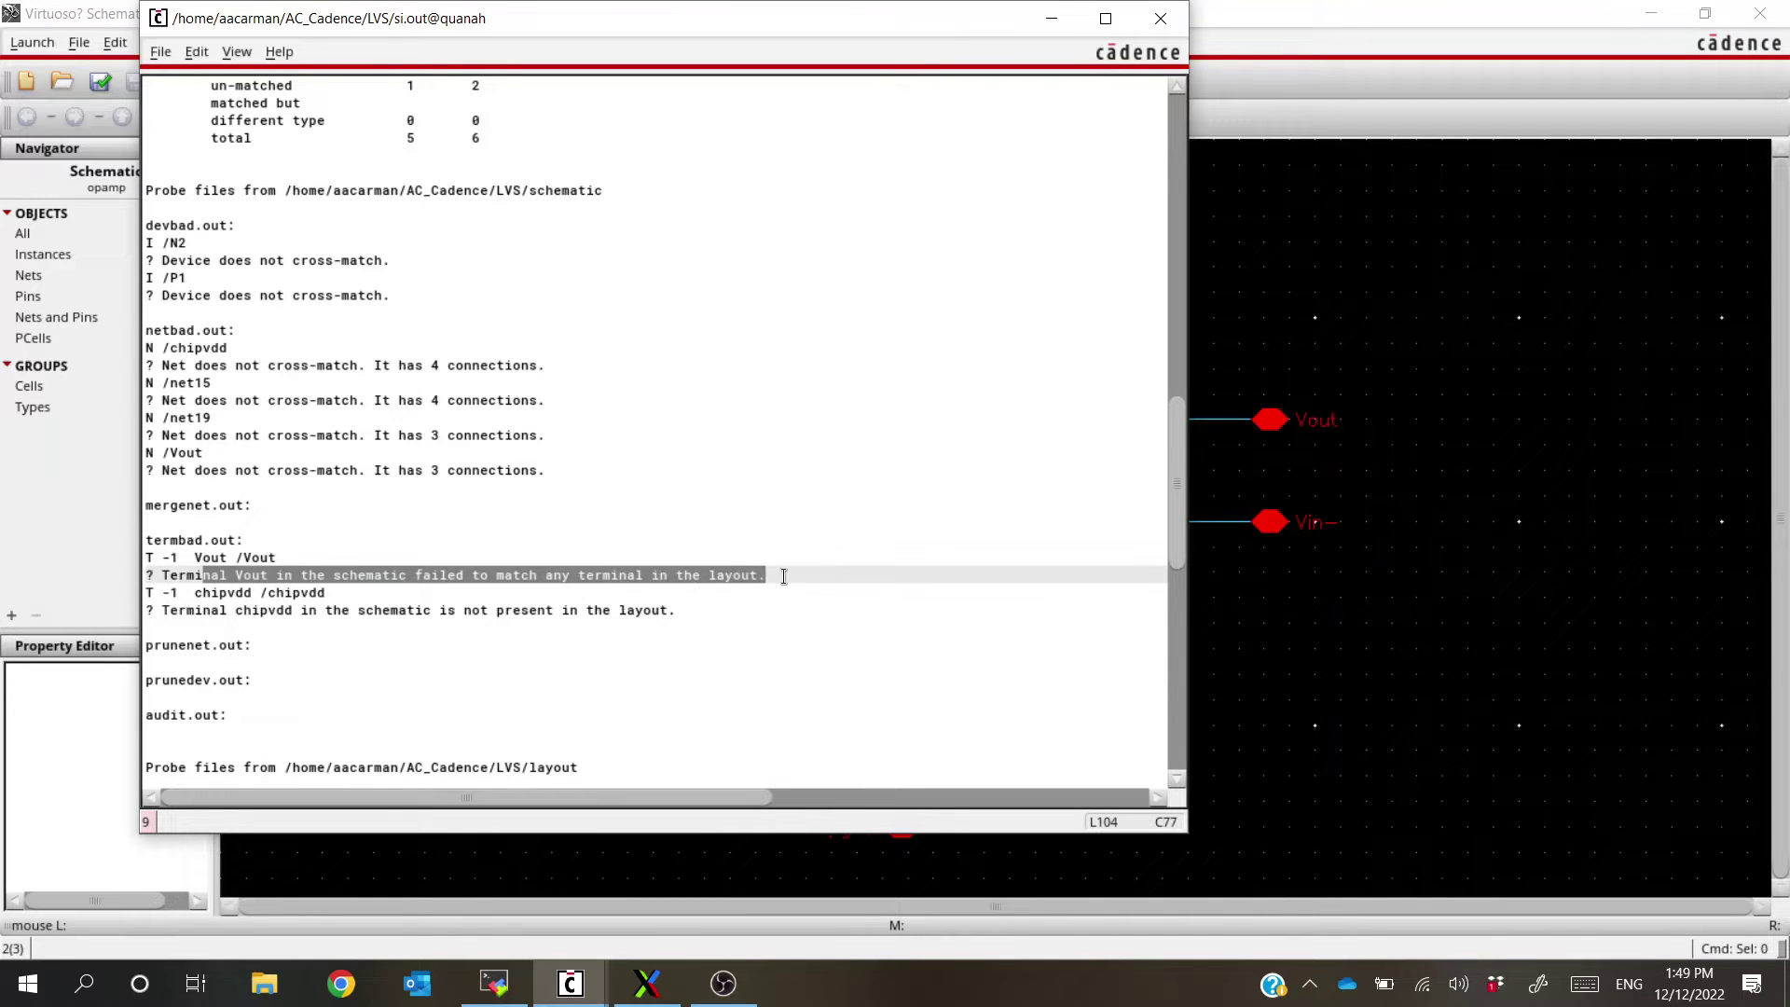
scroll(783, 577, up, 1)
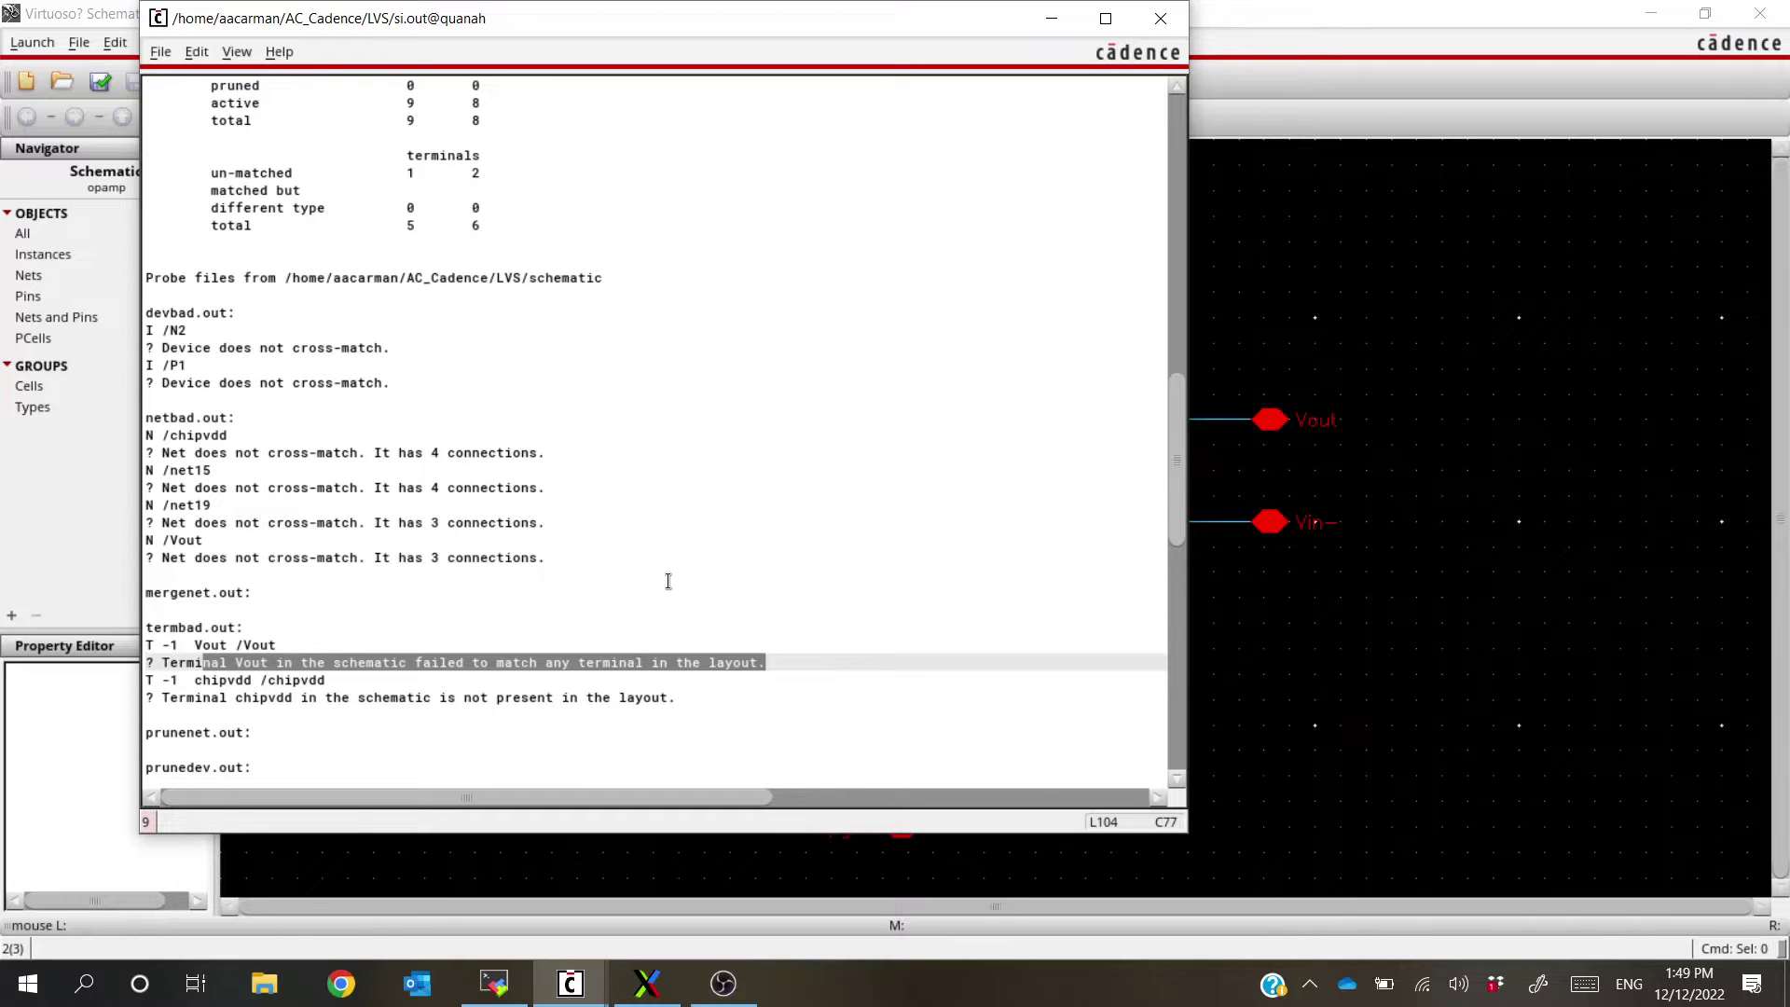
scroll(669, 581, down, 1)
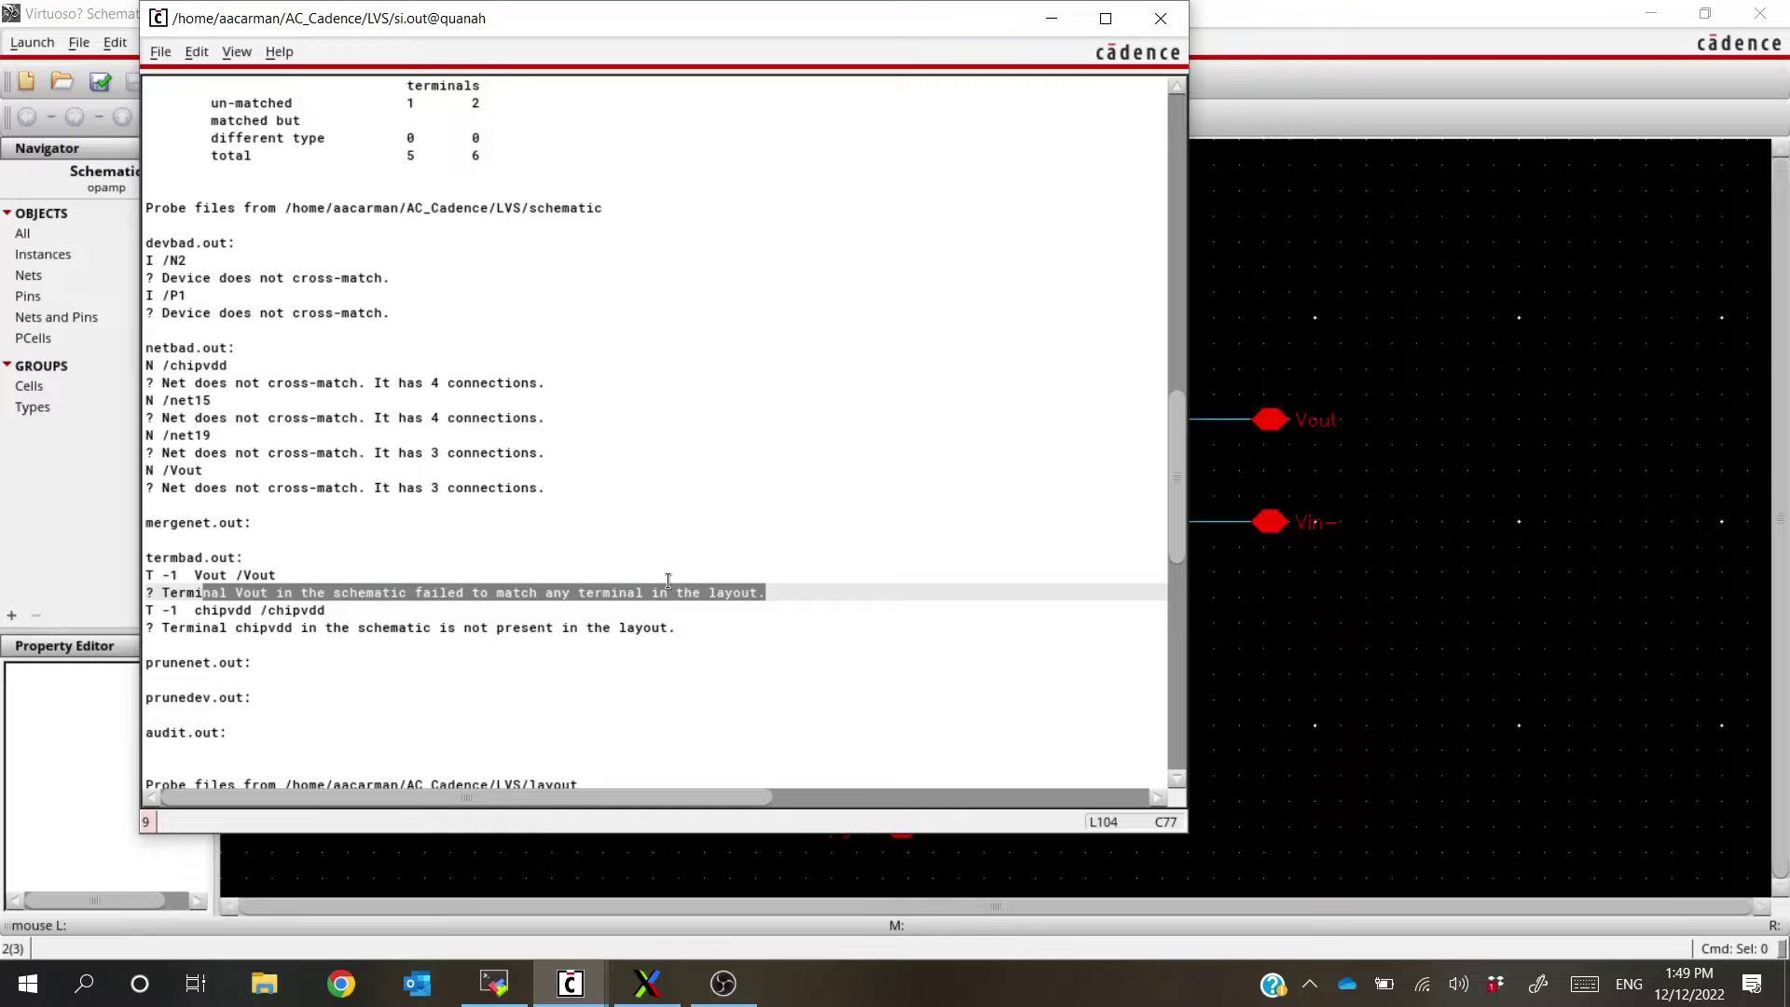
scroll(650, 612, down, 1)
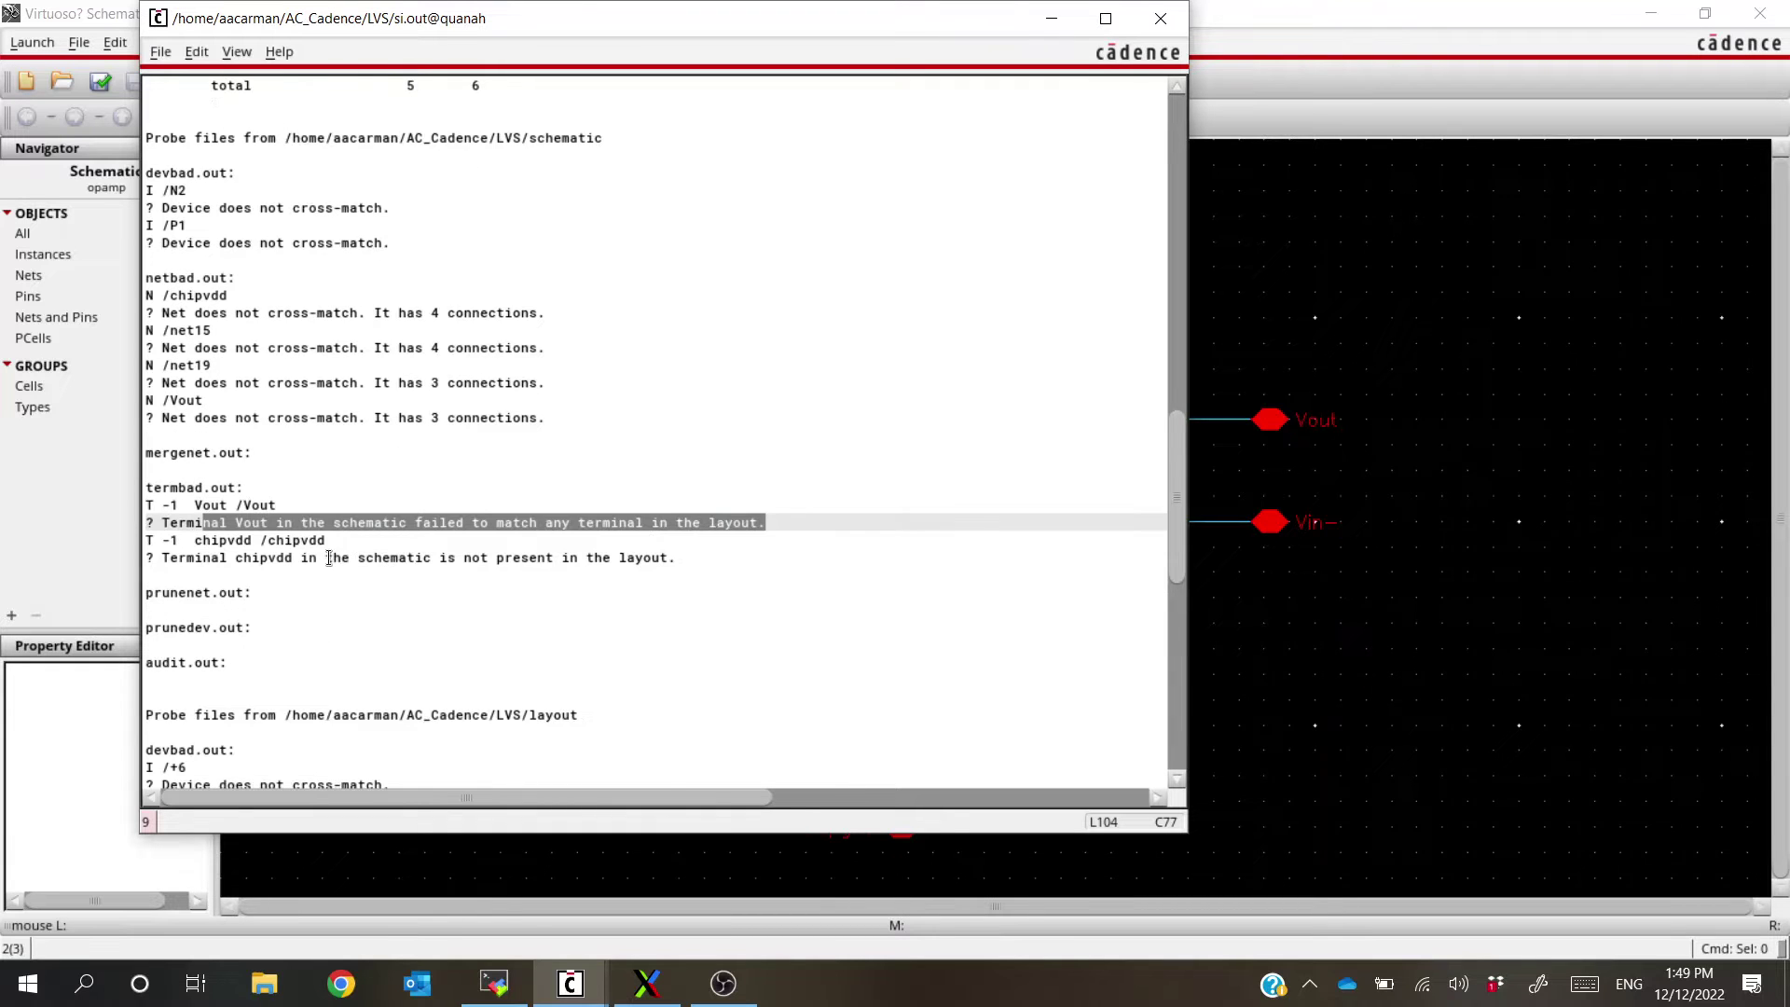
drag(330, 557, 734, 557)
click(735, 558)
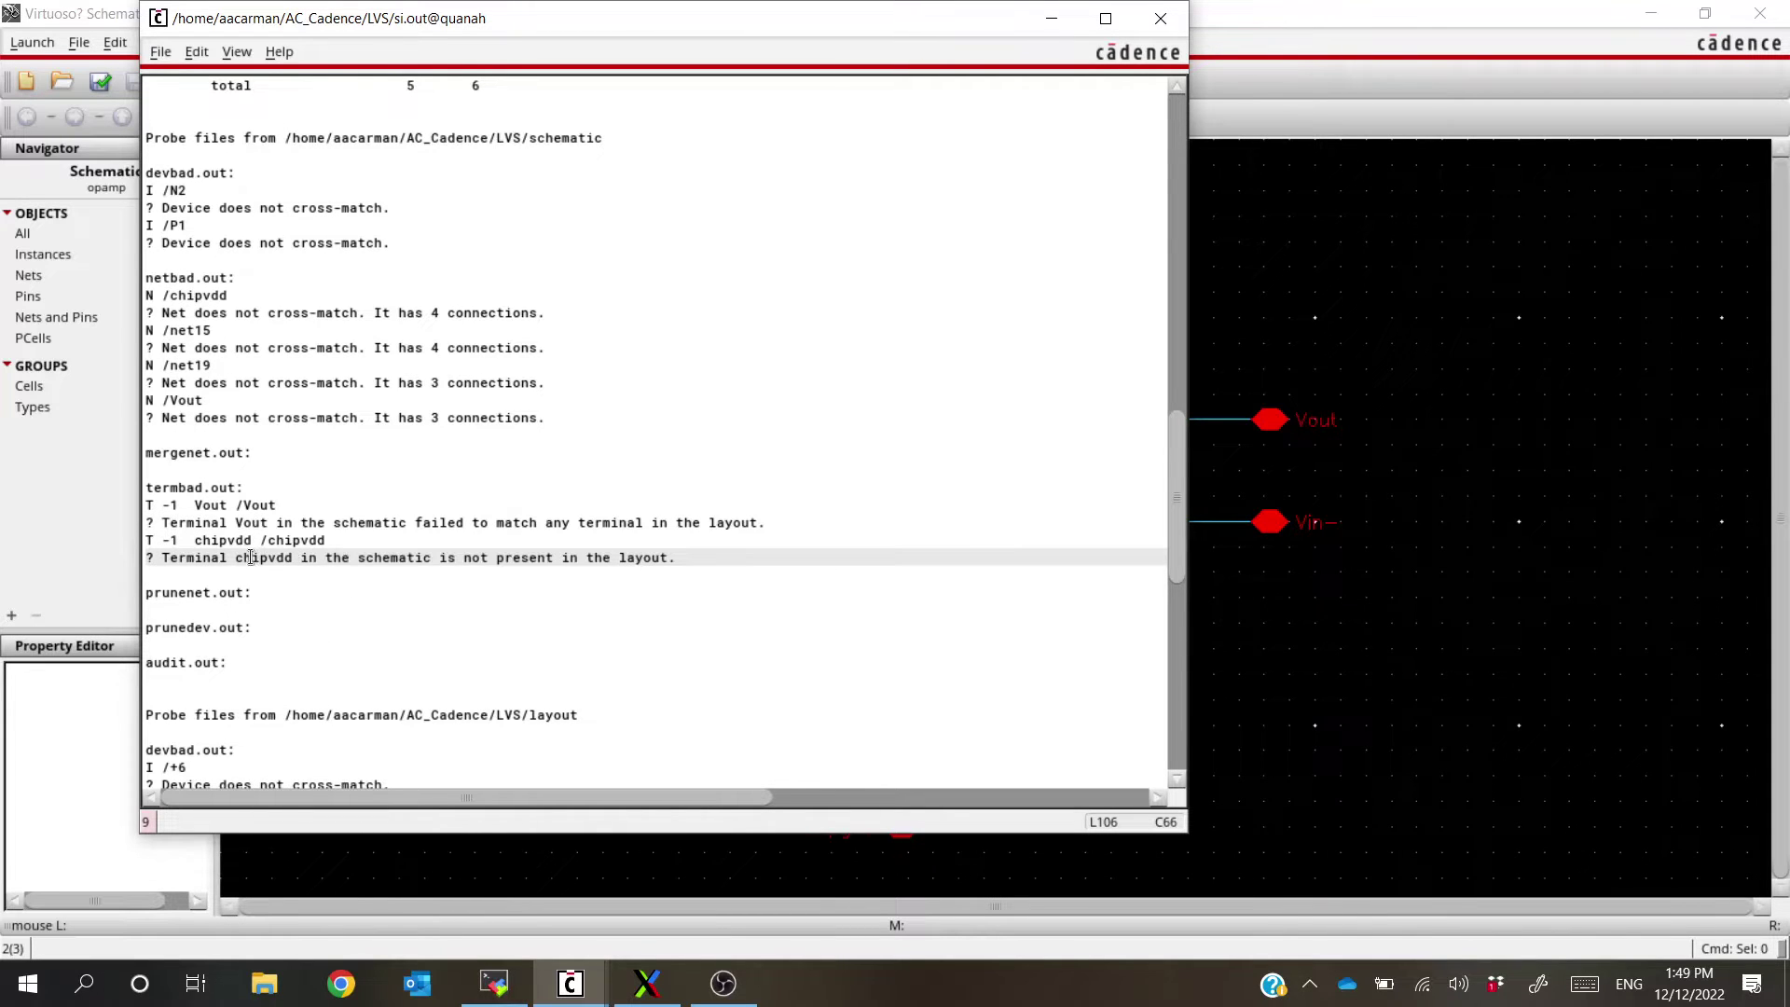
drag(251, 557, 701, 558)
click(713, 559)
drag(236, 557, 679, 560)
click(686, 560)
click(1396, 18)
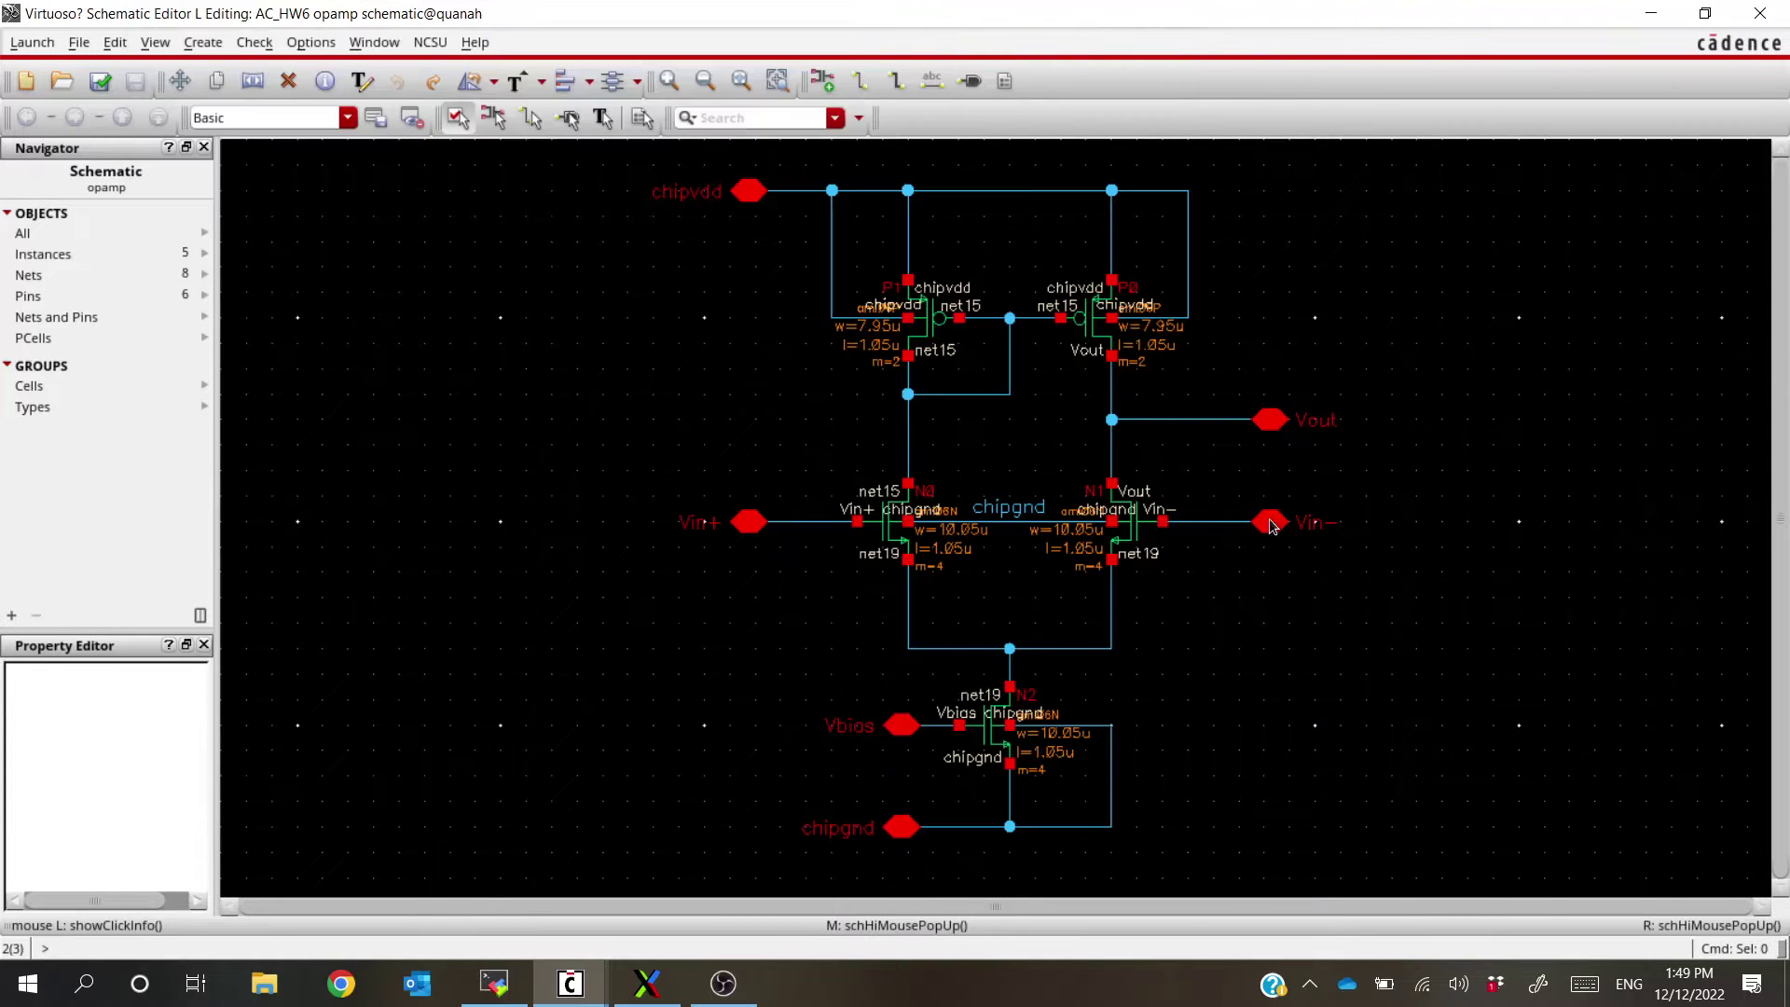
Inspect the layout around the chipvdd pin and the metal1 route into the upper PMOS, and return to the schematic for comparison
key(alt+Tab)
key(alt+Tab)
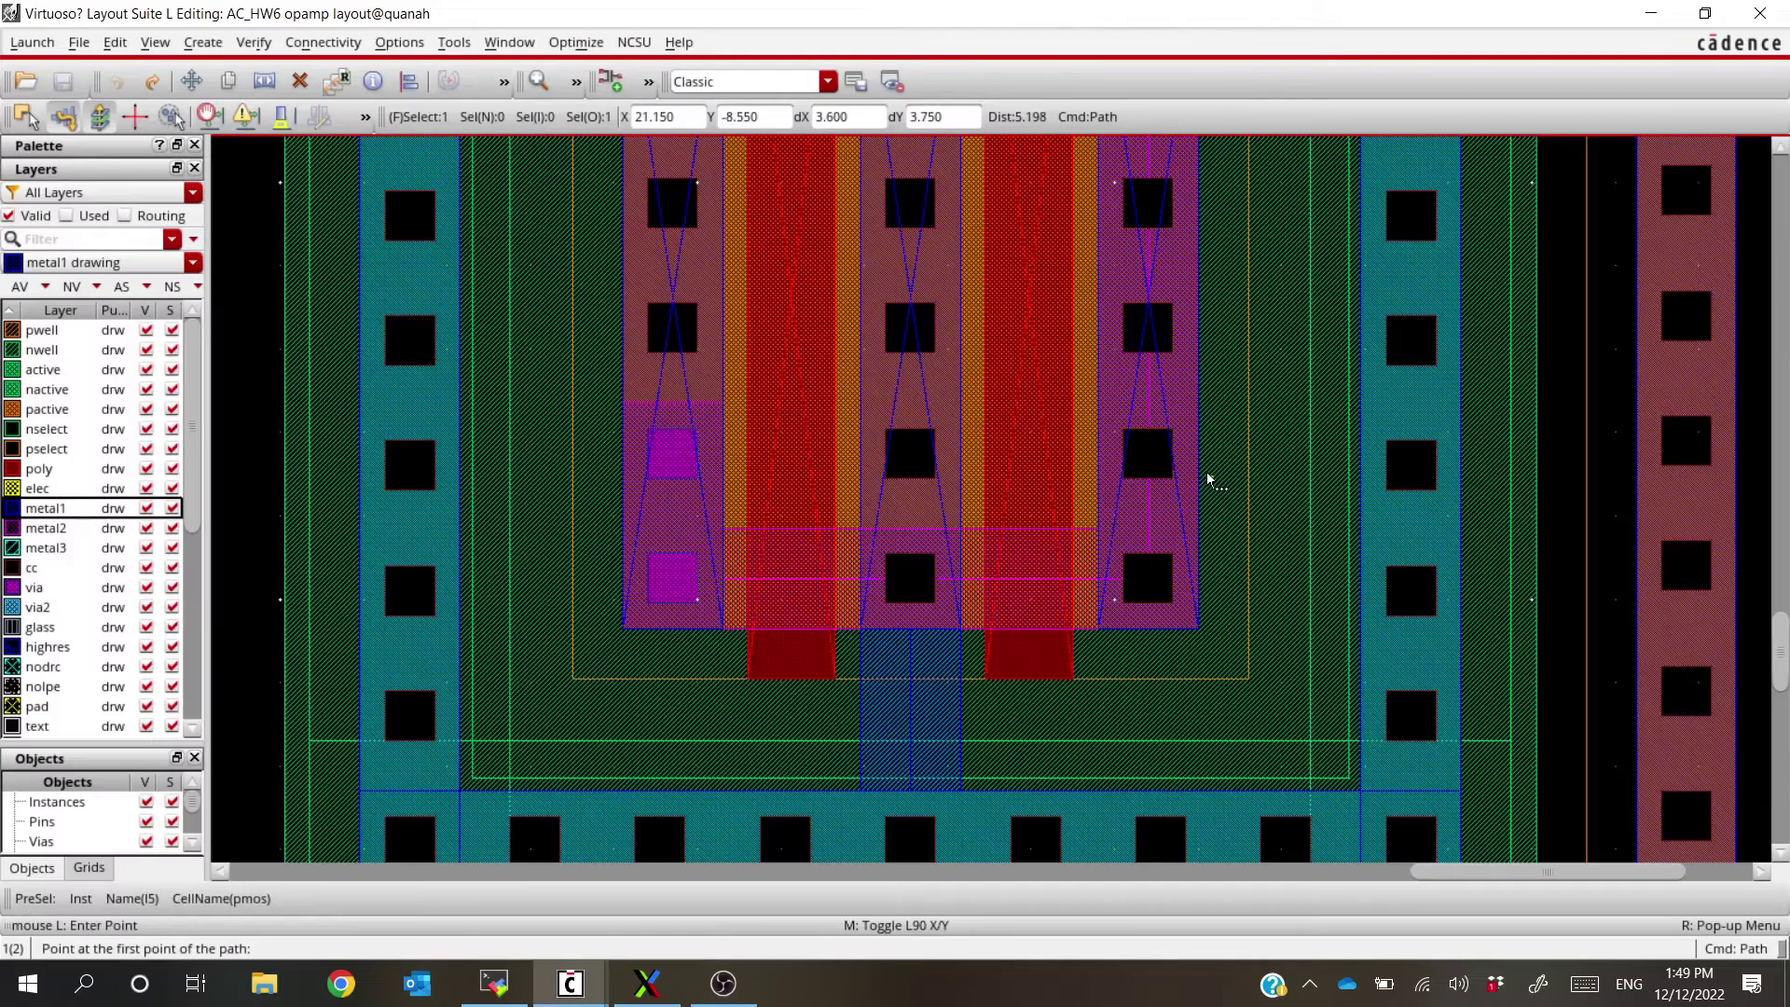
key(f)
ctrl+scroll(1357, 499, up, 3)
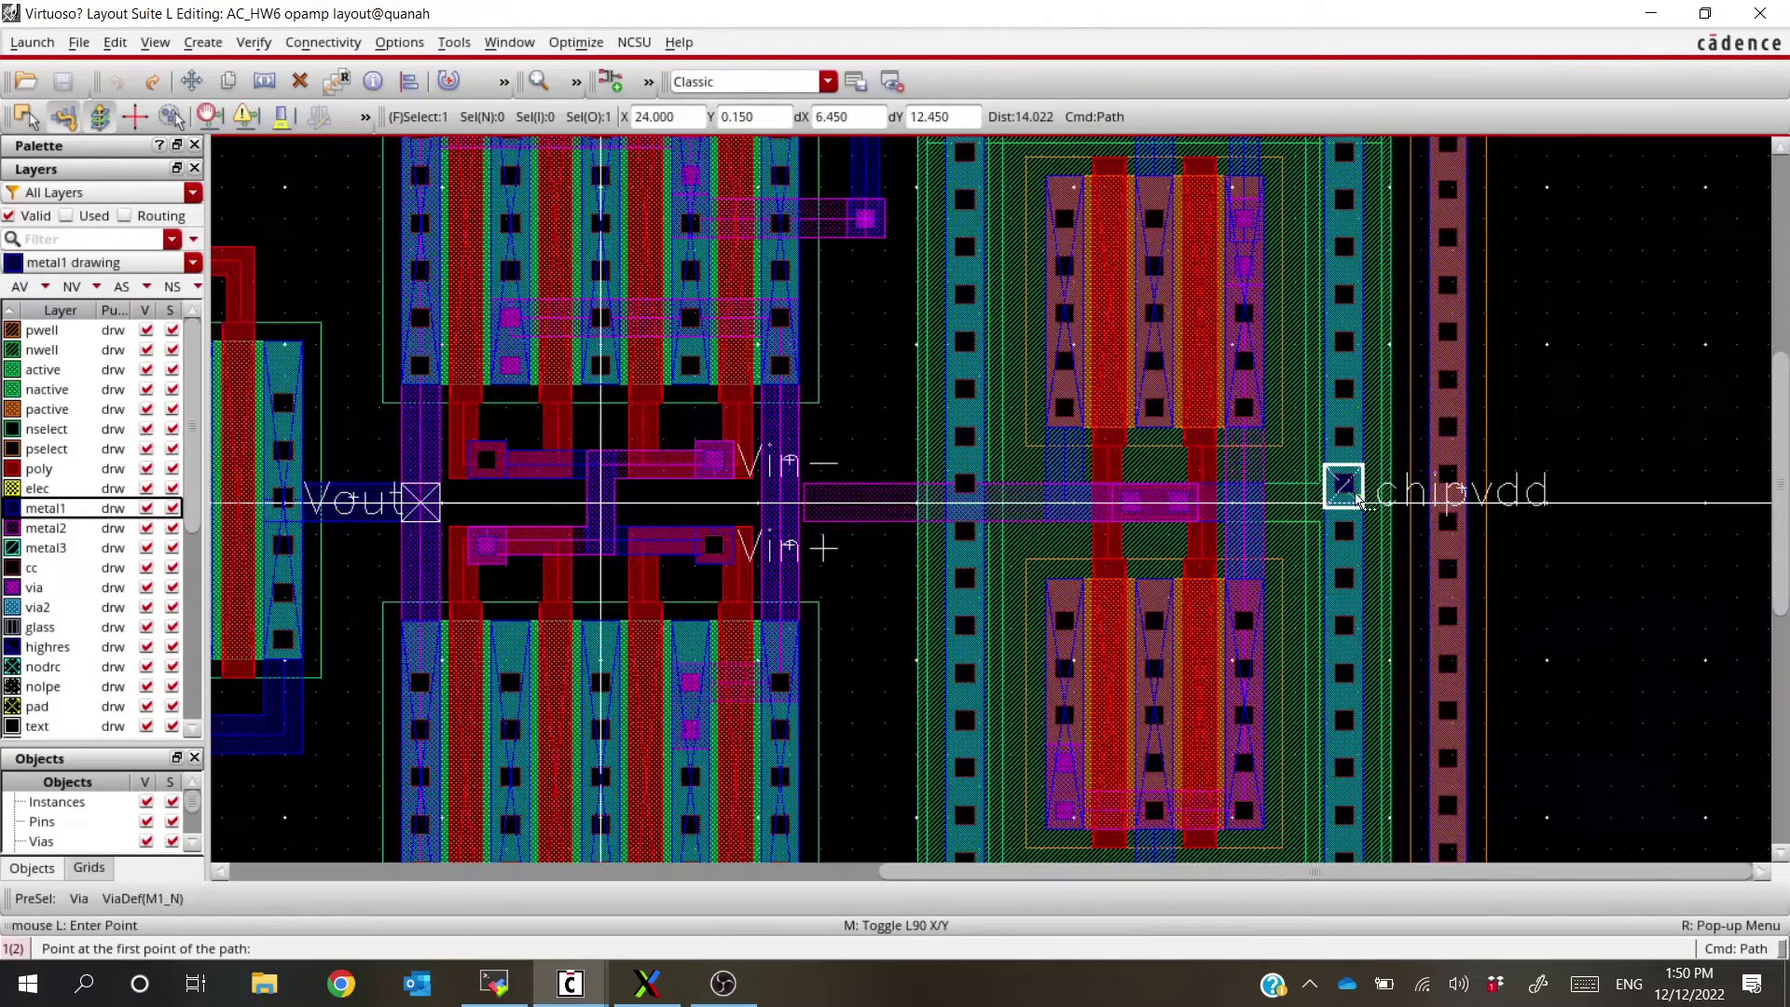
ctrl+scroll(1339, 589, down, 2)
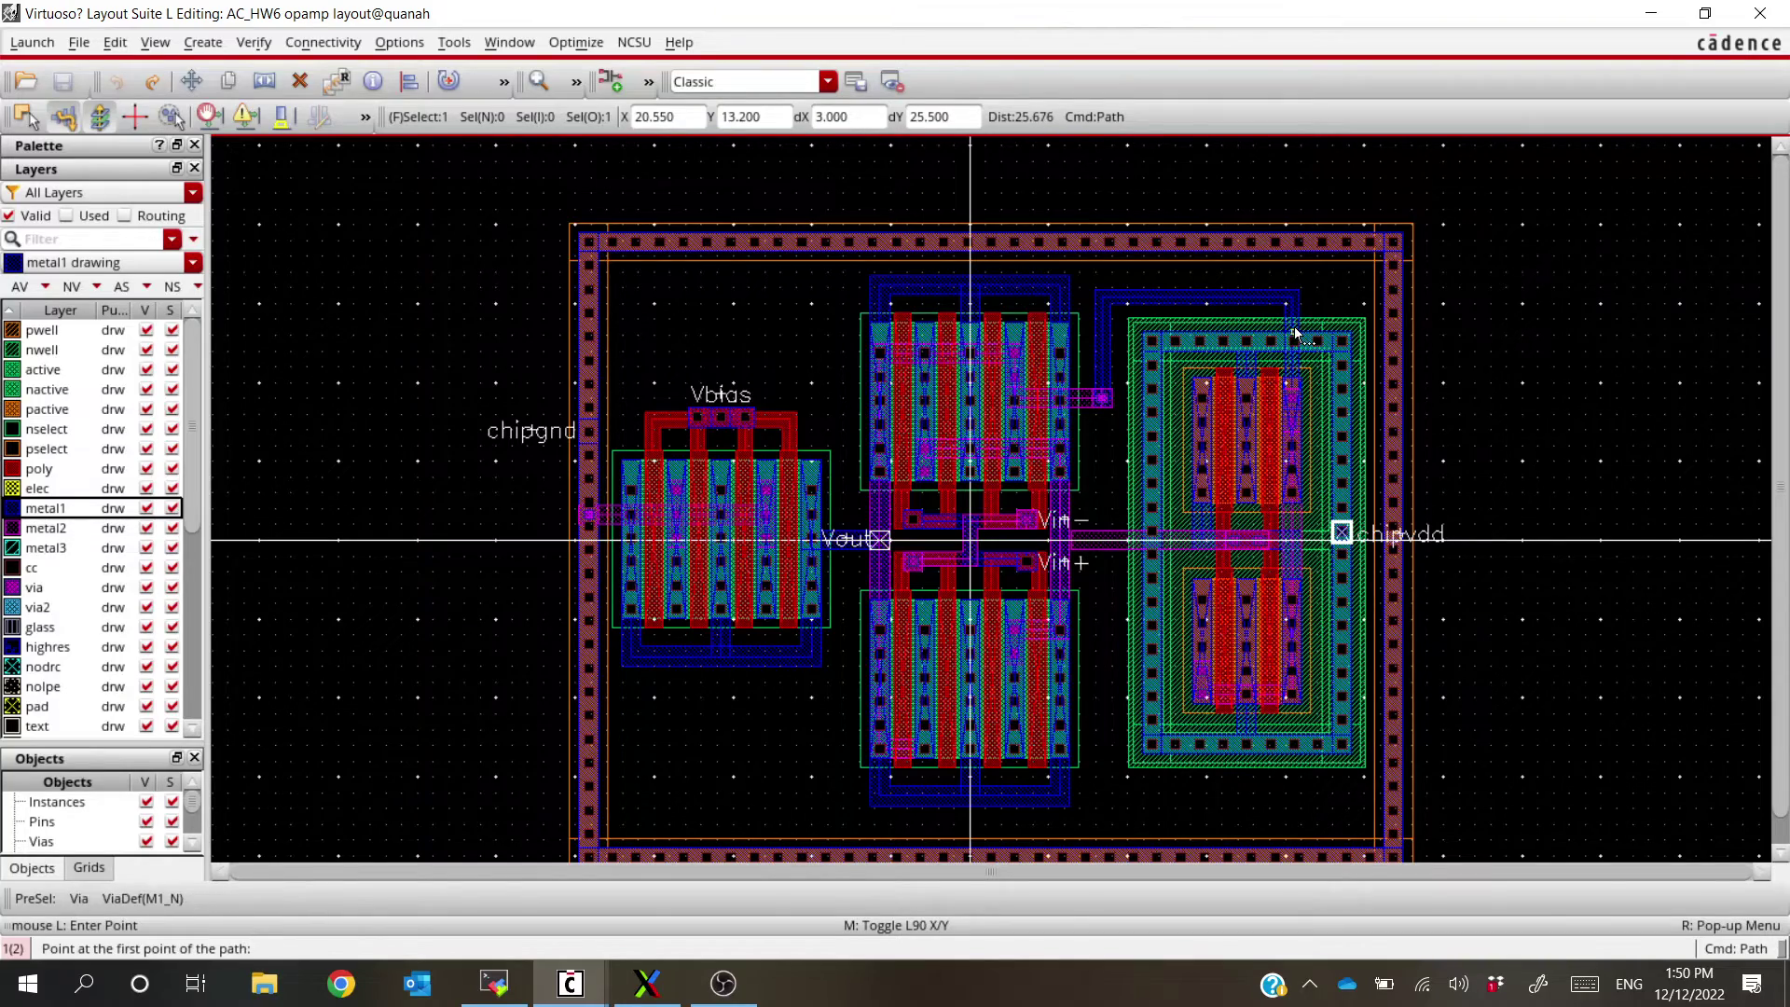
ctrl+scroll(1301, 335, up, 1)
ctrl+scroll(1328, 354, down, 2)
ctrl+scroll(1303, 351, up, 4)
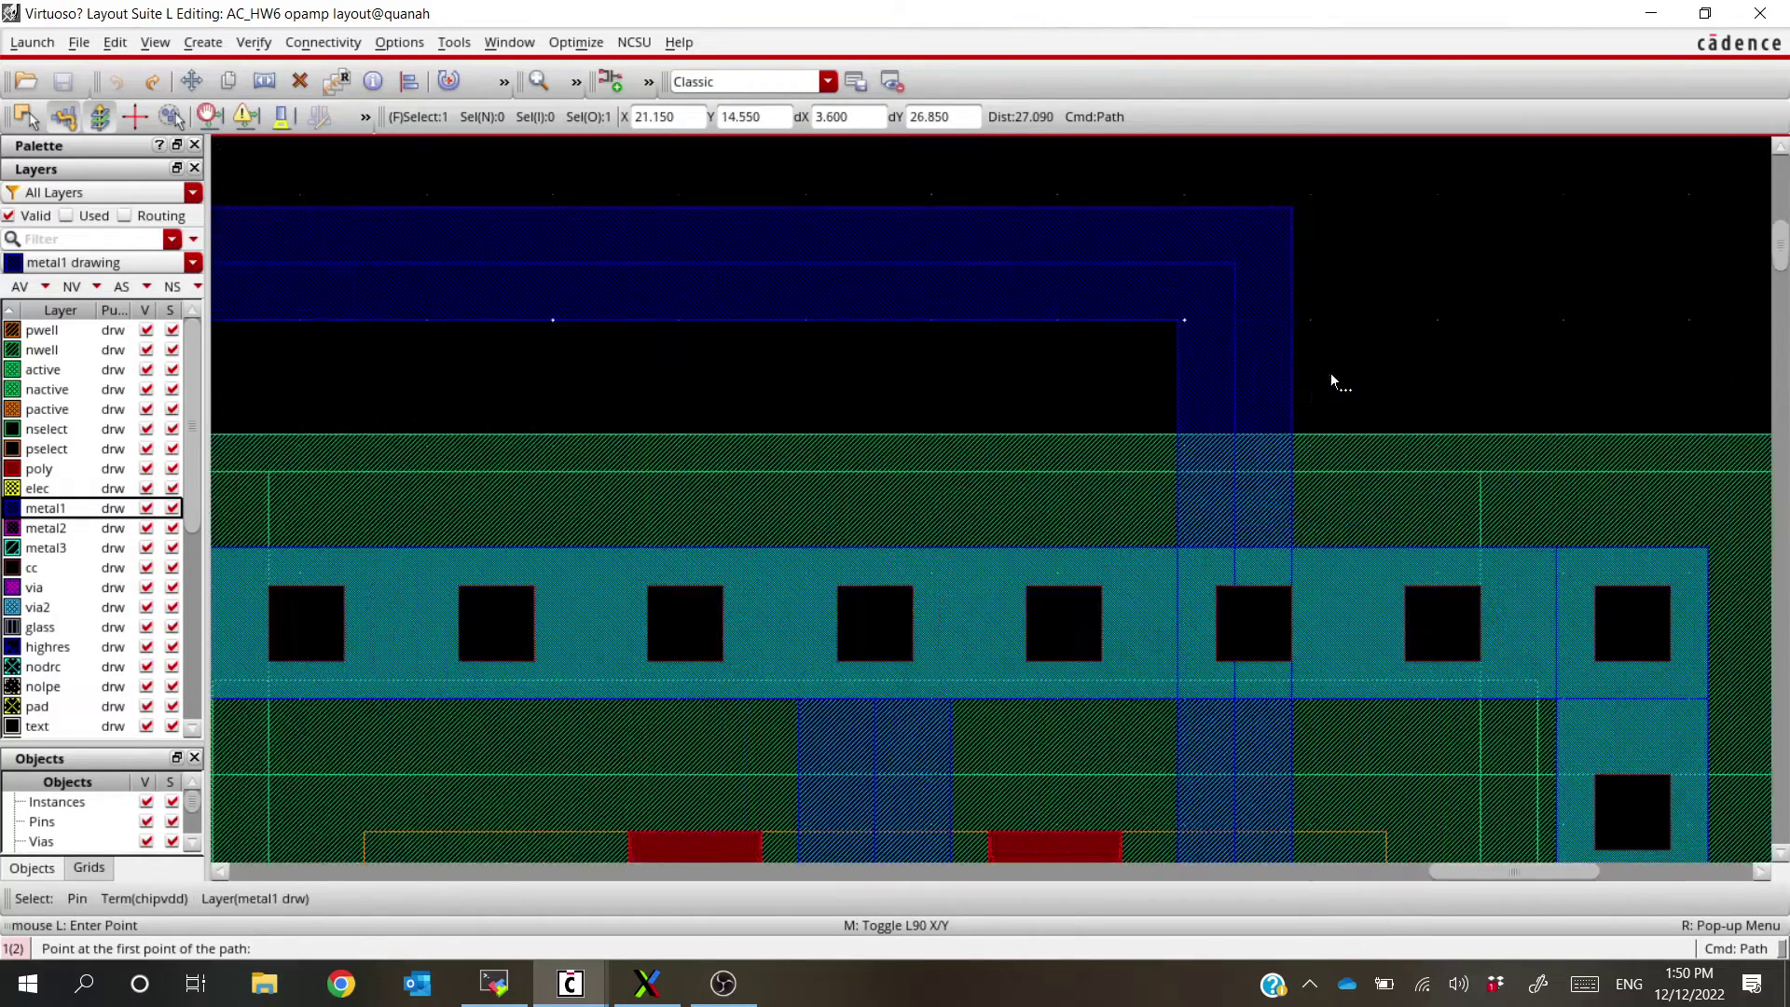
ctrl+scroll(1243, 357, down, 1)
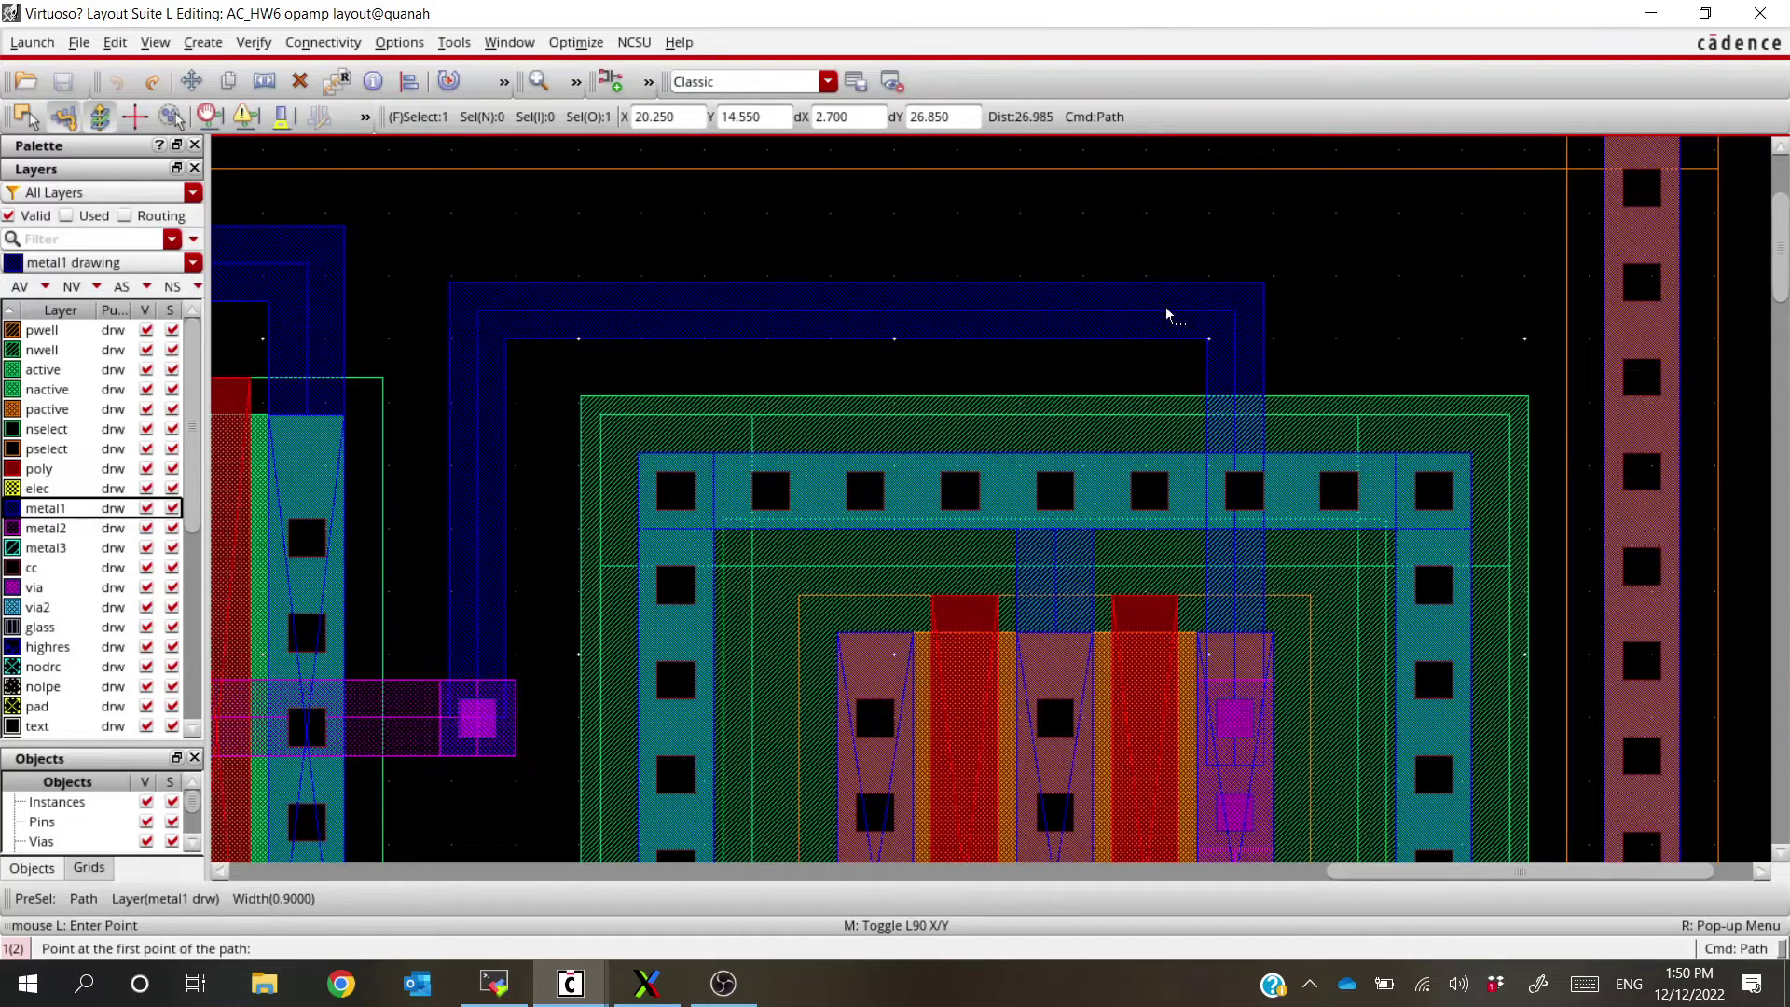
ctrl+scroll(1133, 342, down, 1)
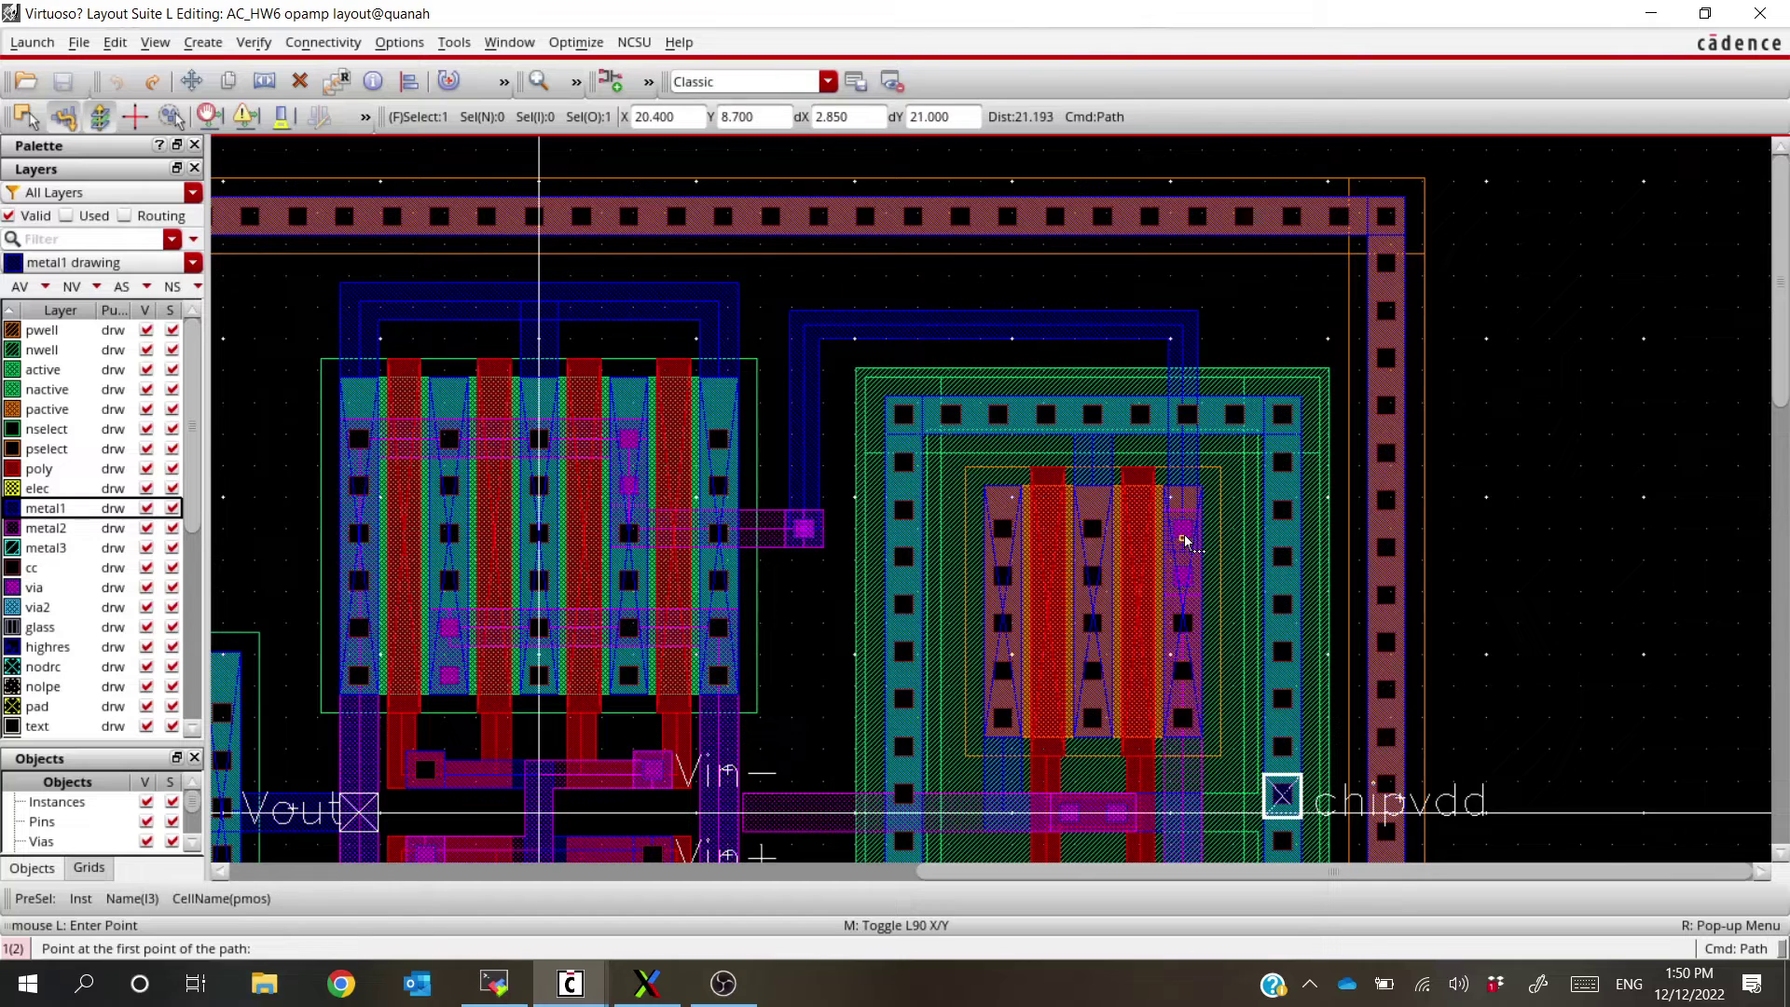
key(alt+Tab)
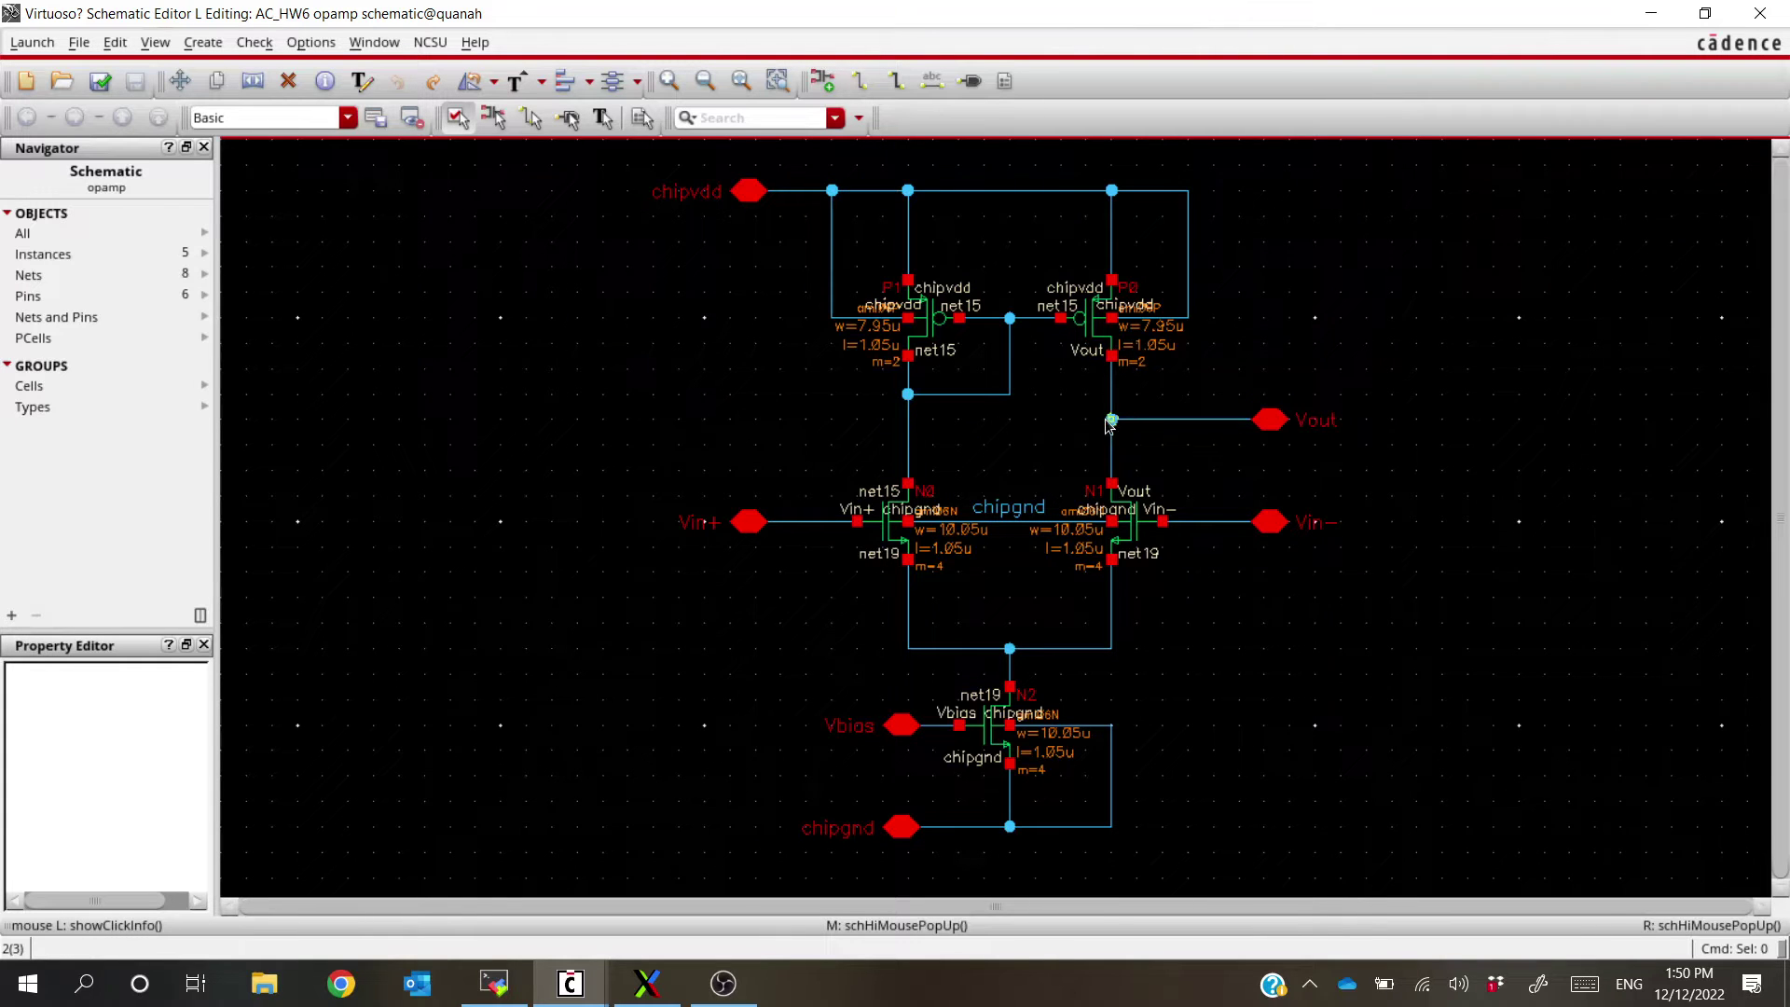
Open the CMOS process cross-section PNG from the Downloads folder and examine its stack of metal layers and vias
key(alt+Tab)
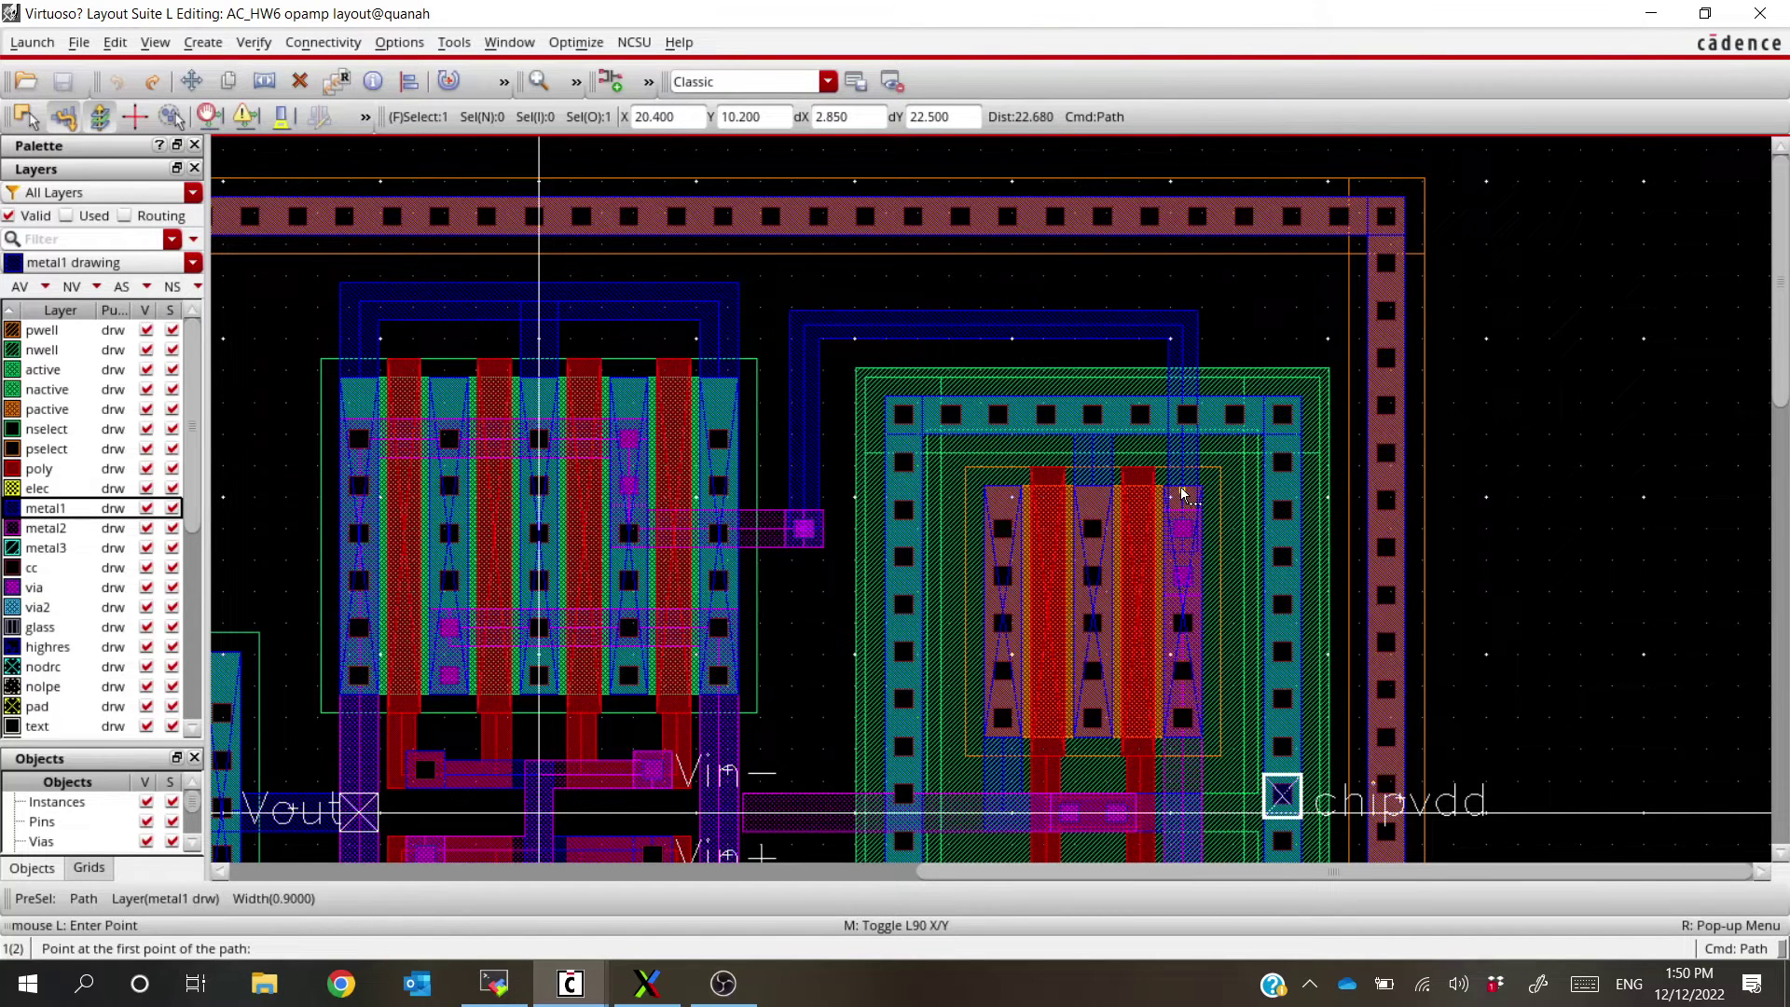
click(266, 996)
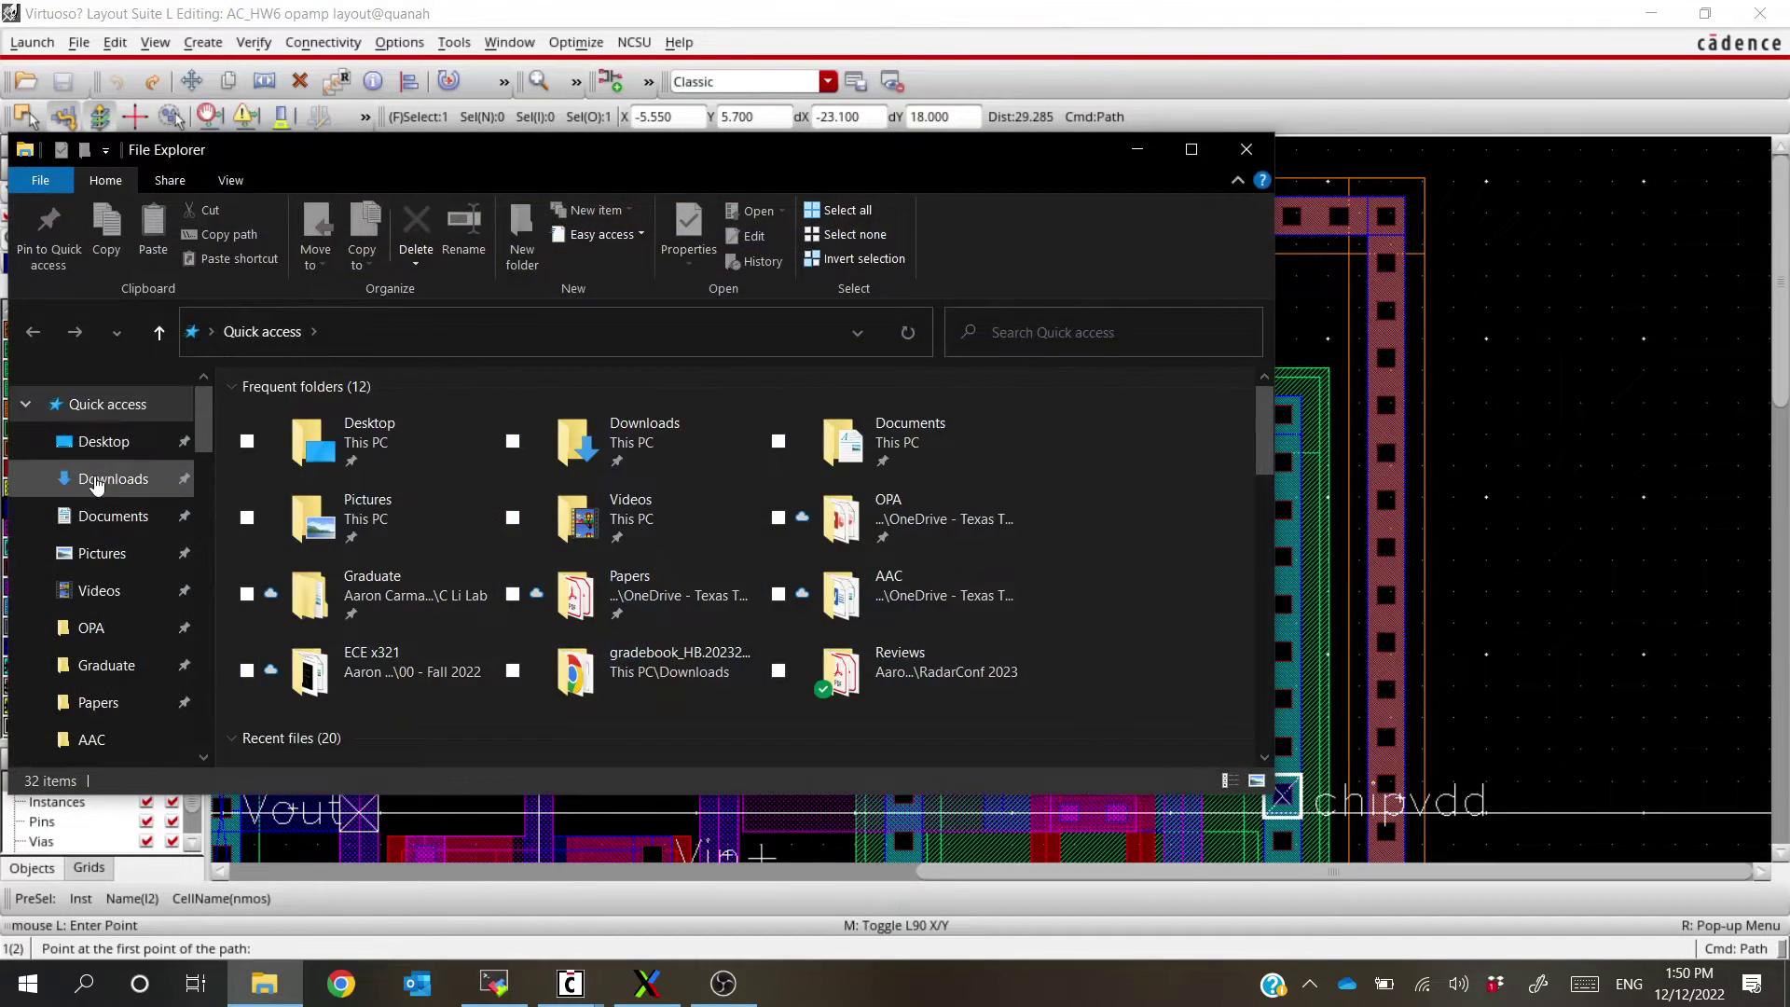
click(95, 478)
double_click(391, 450)
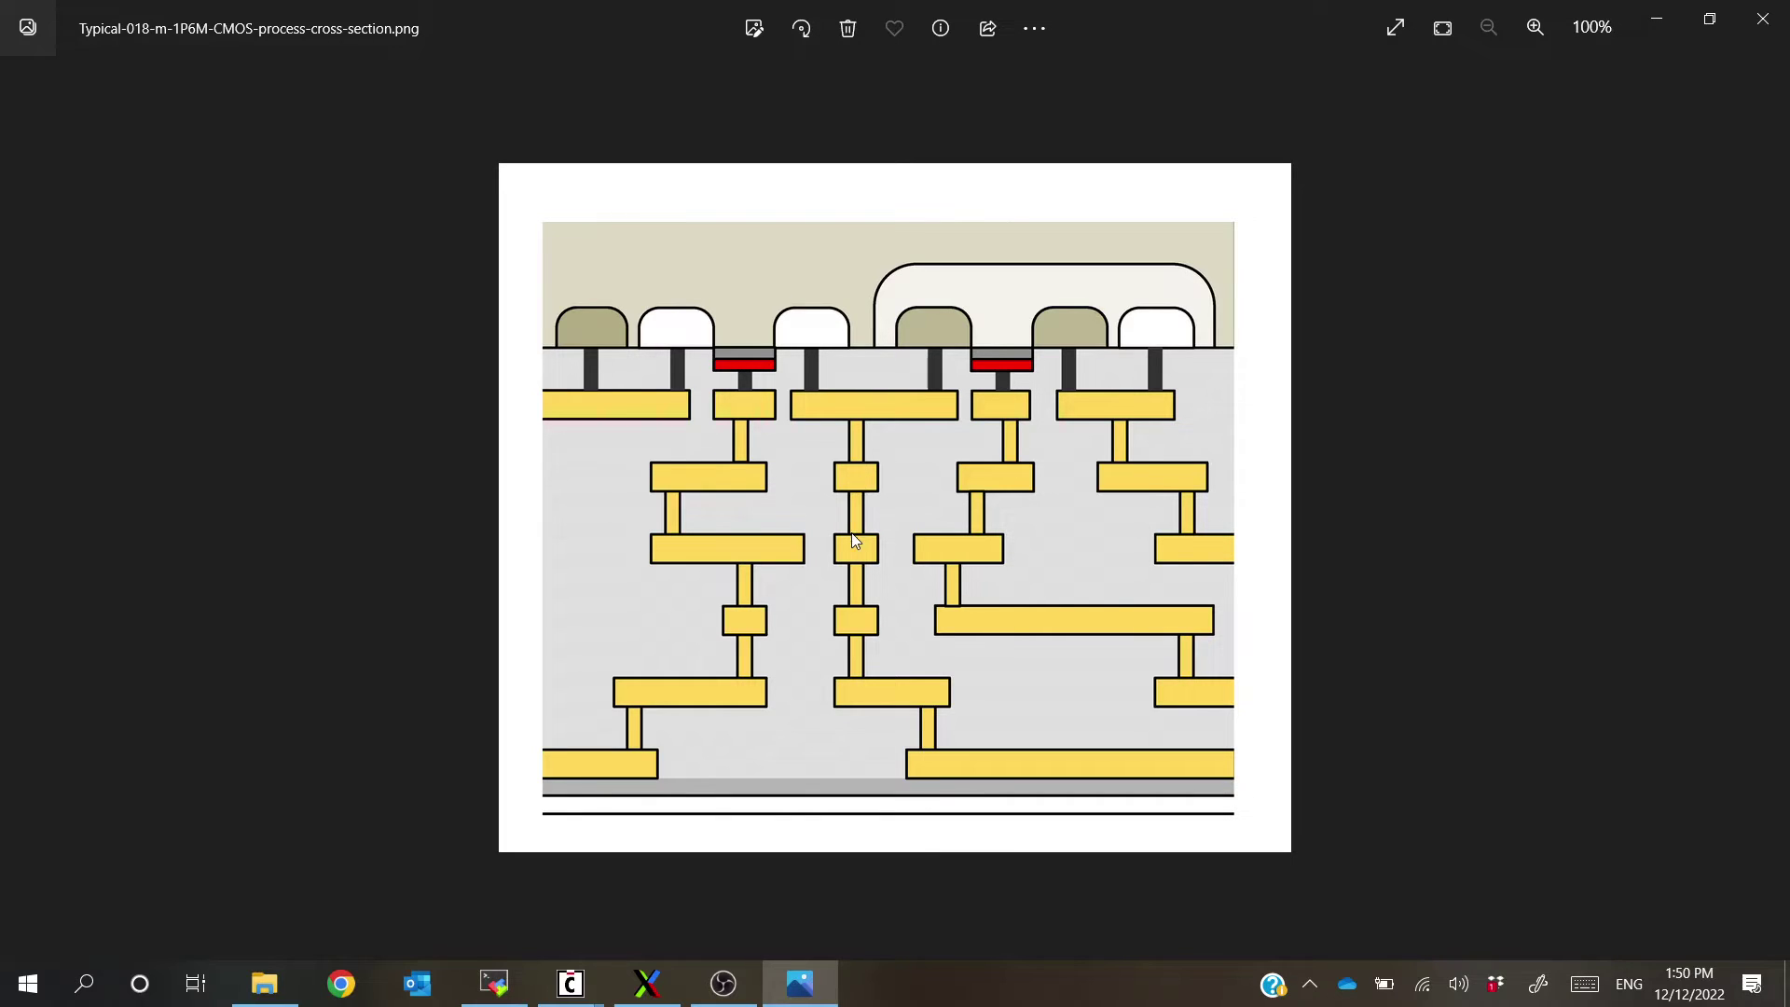
scroll(855, 494, up, 5)
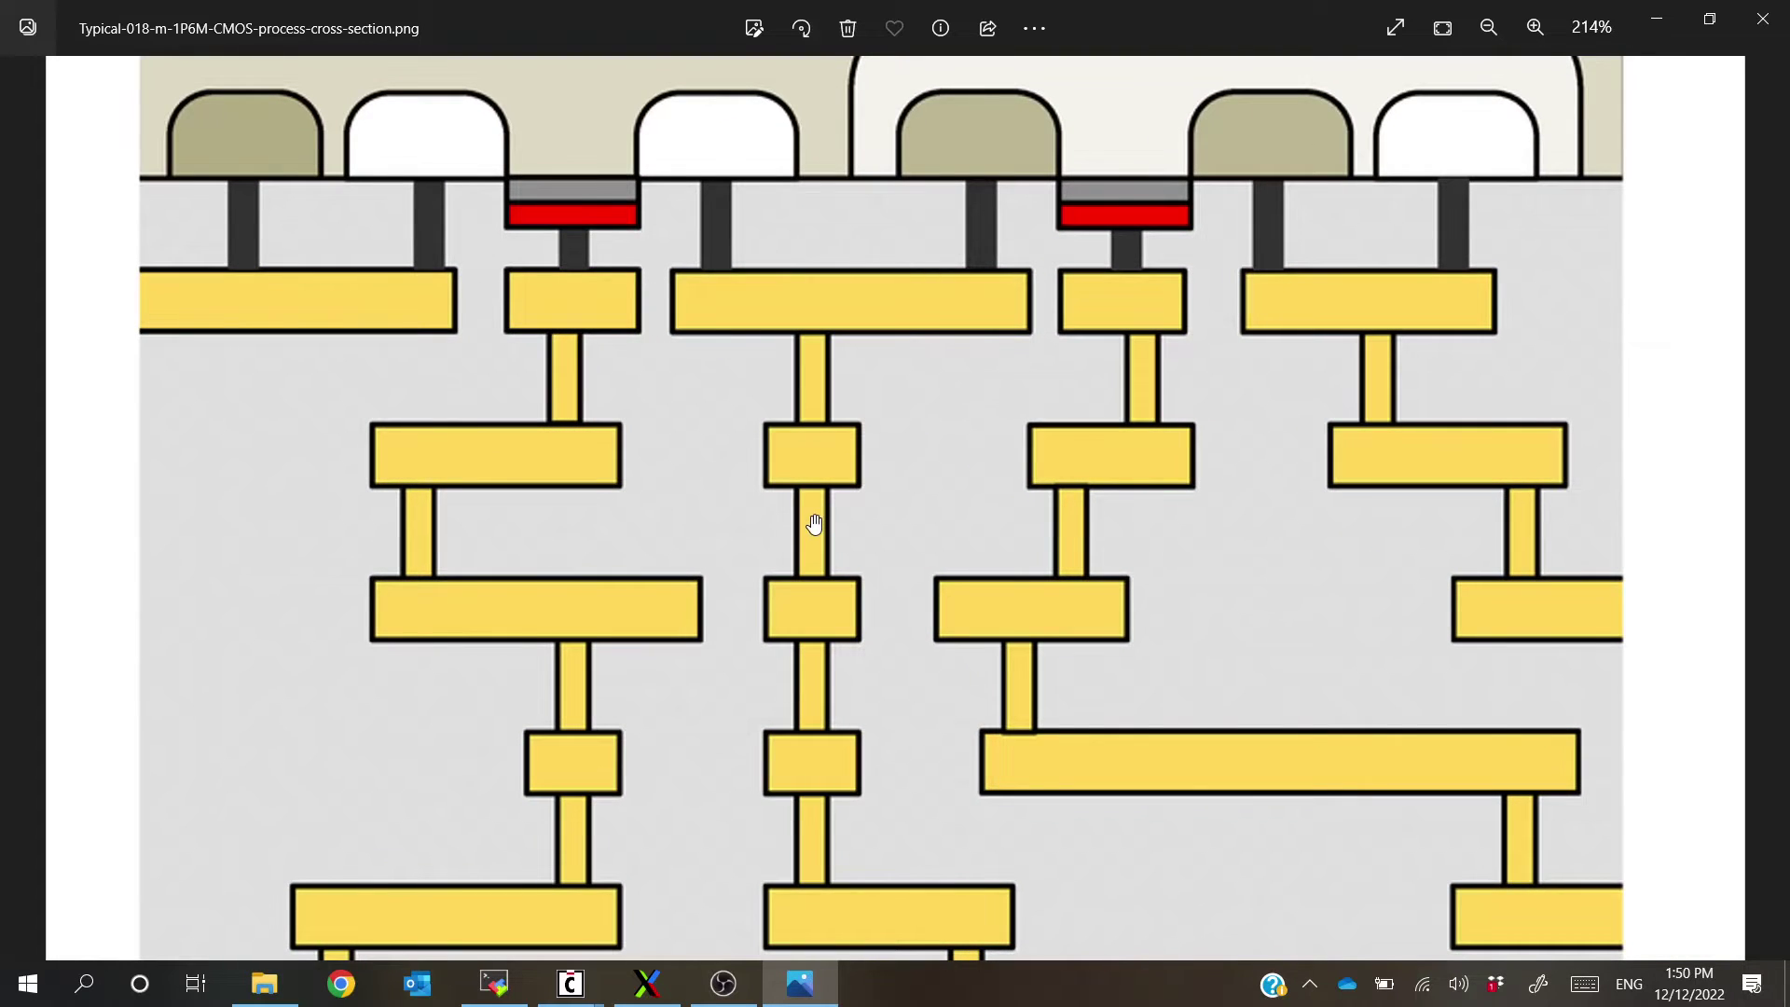
ctrl+scroll(812, 519, down, 1)
scroll(811, 680, down, 2)
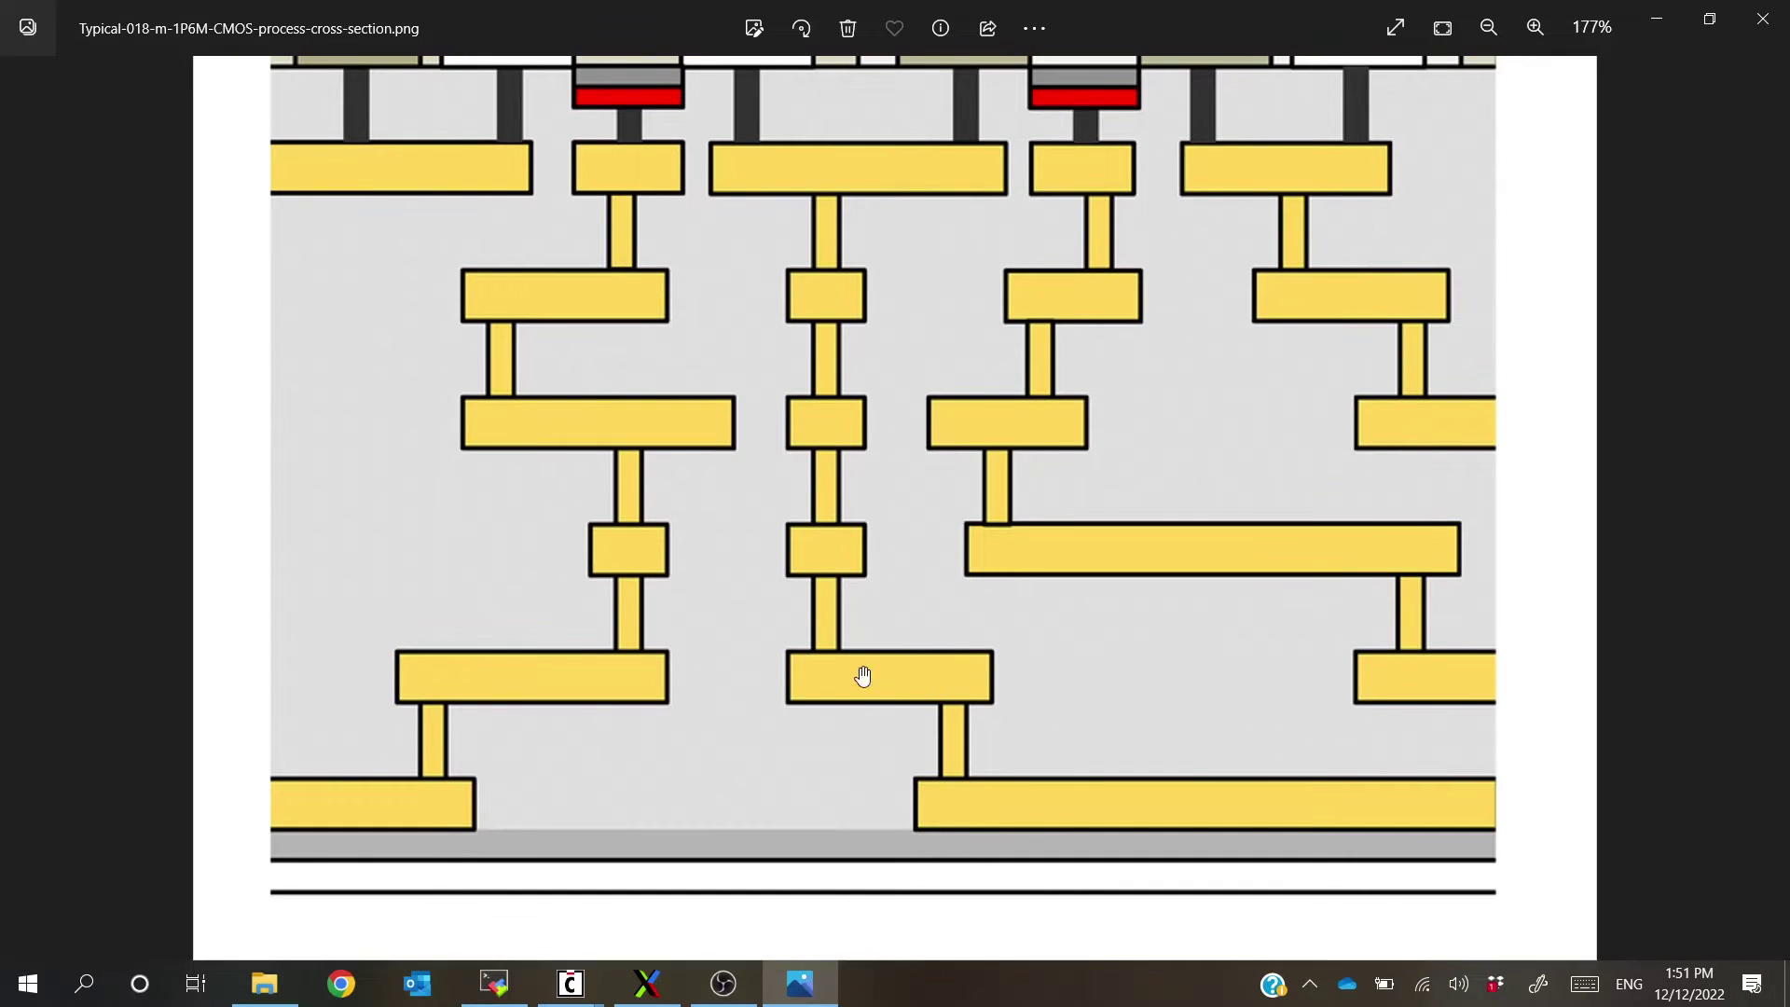
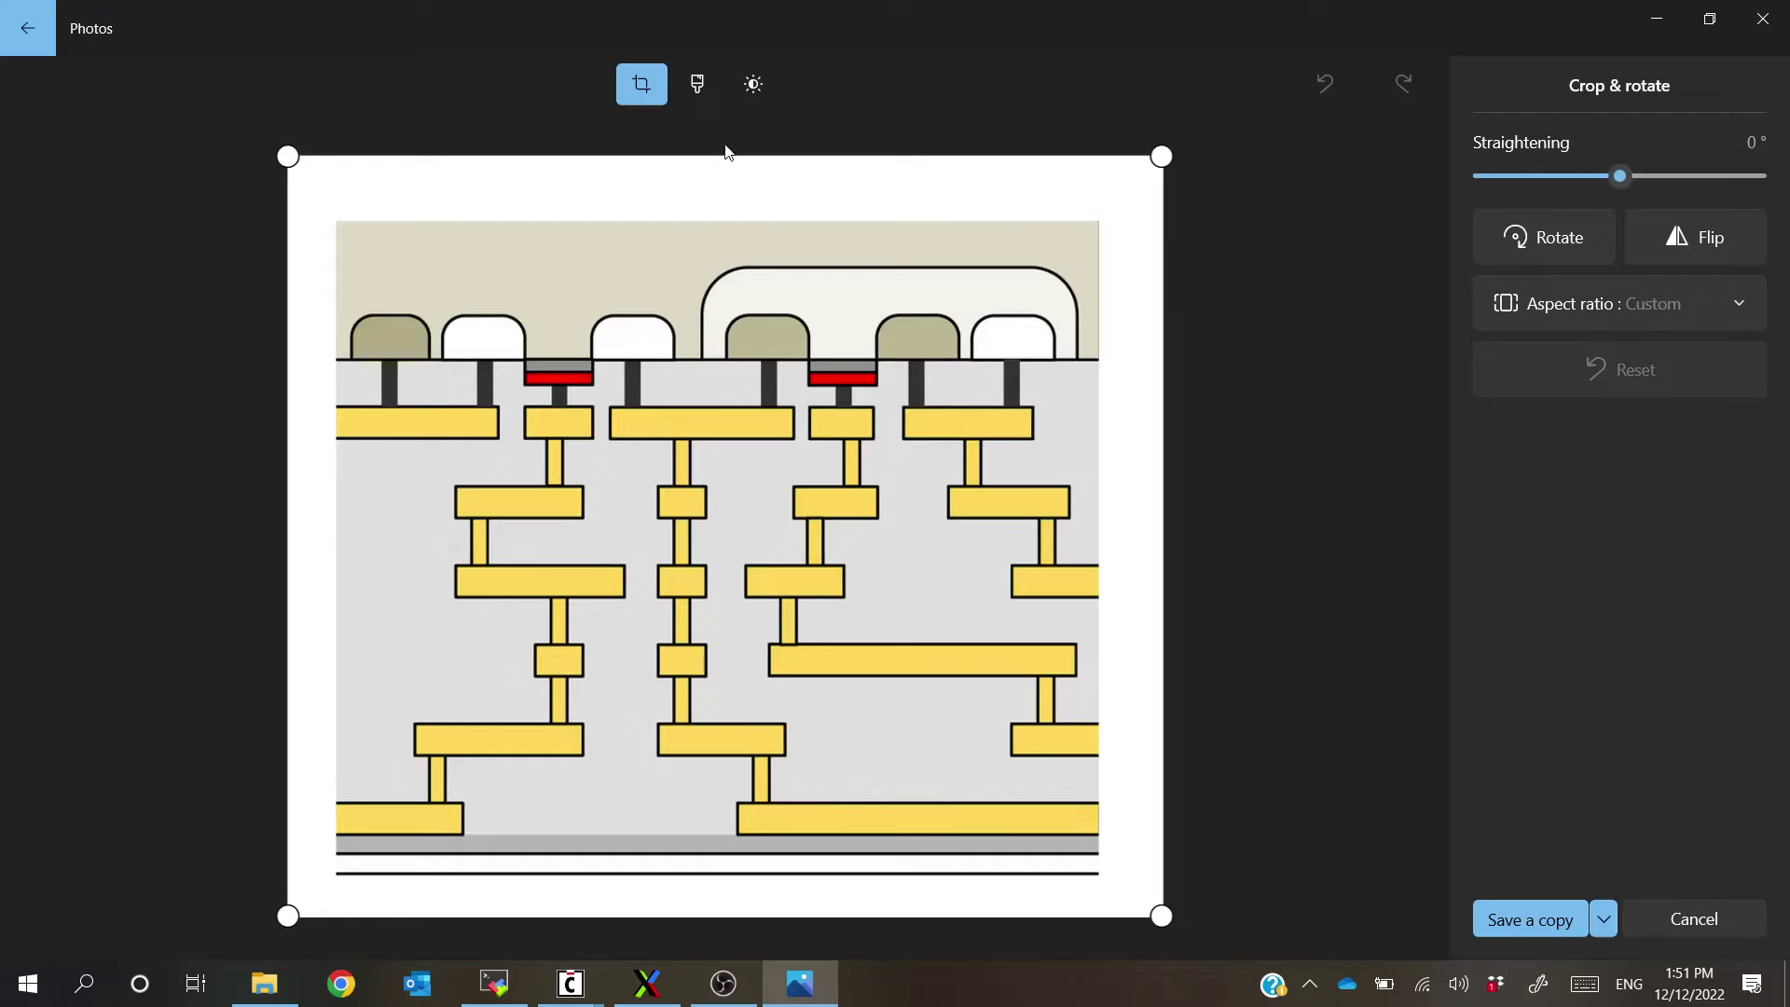
click(697, 84)
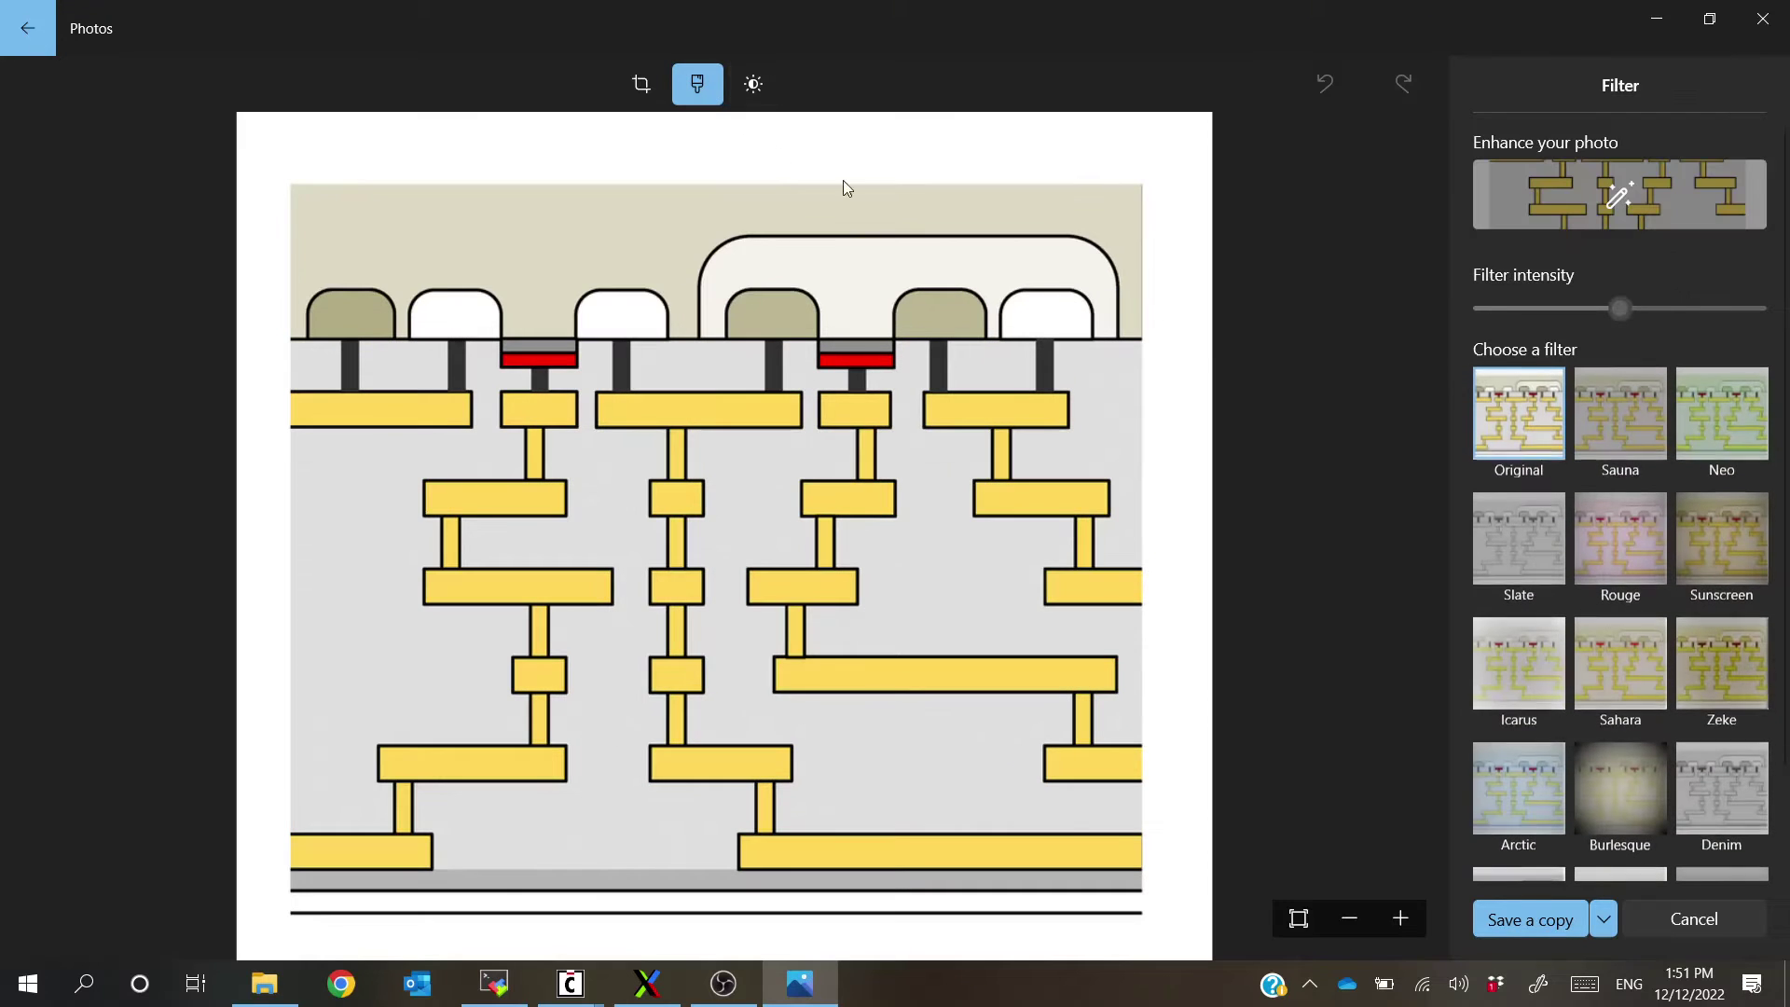
click(28, 28)
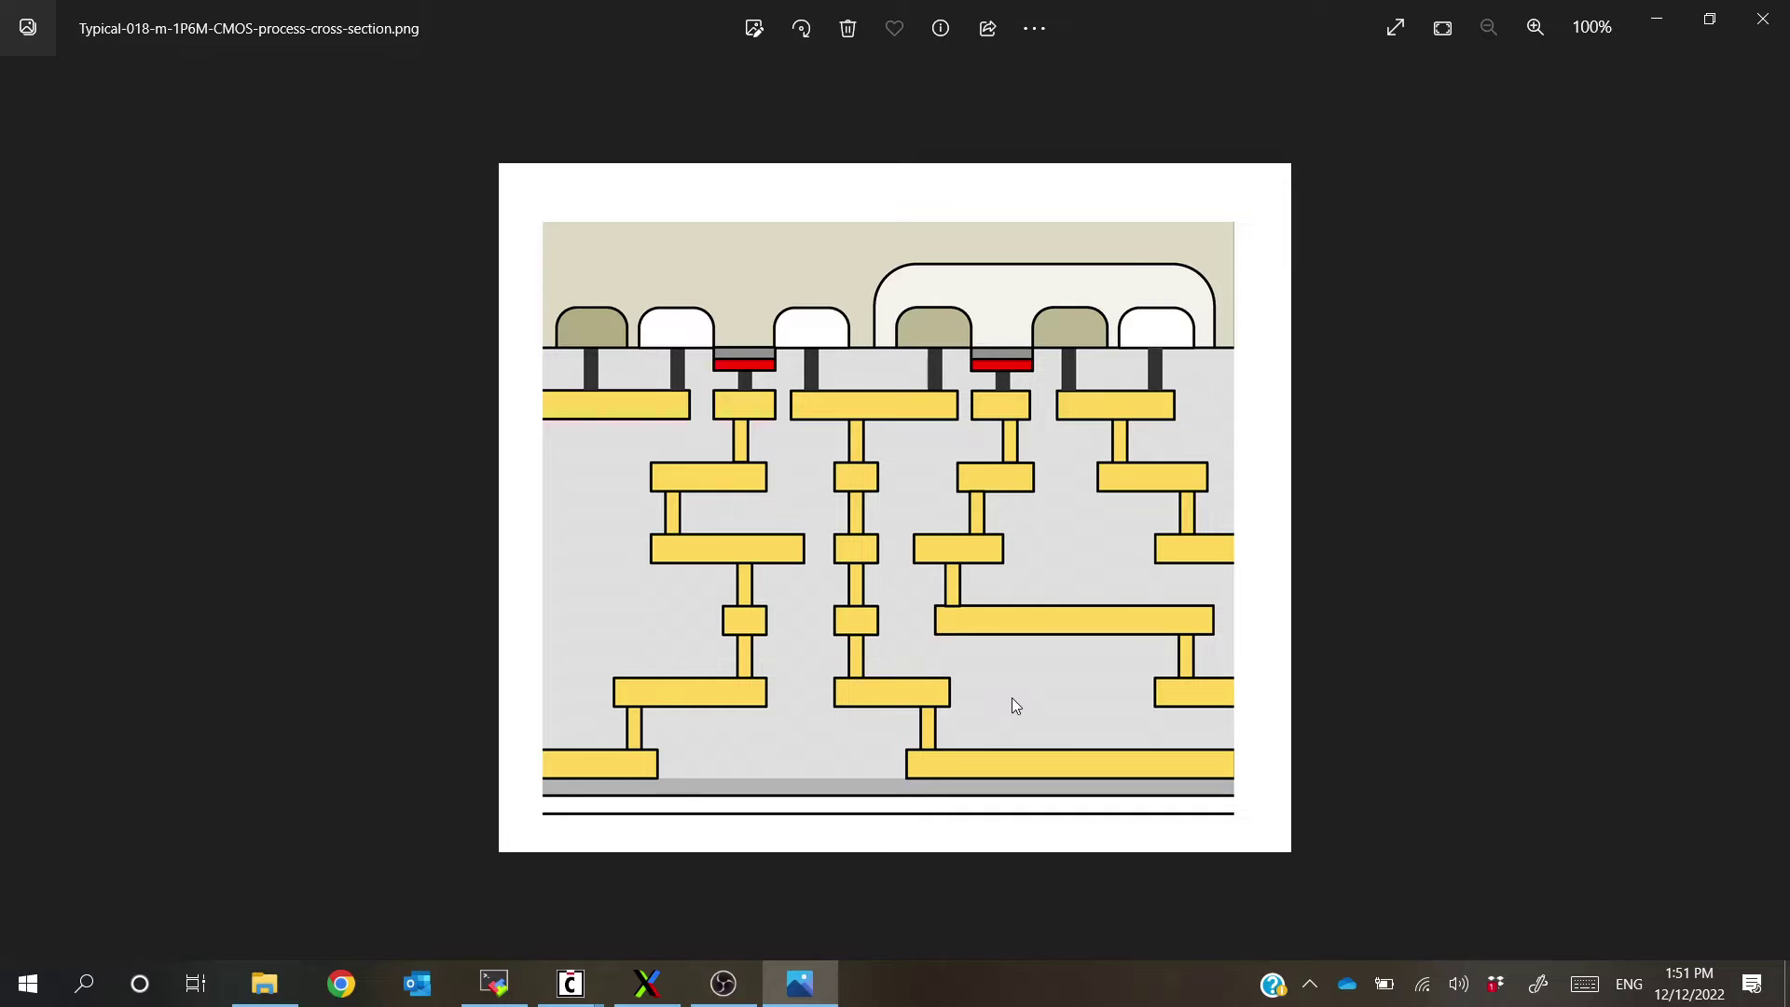
Return to the layout and delete the metal1 path looping over the PMOS guard ring, along with the via at its NMOS-side end
key(alt+Tab)
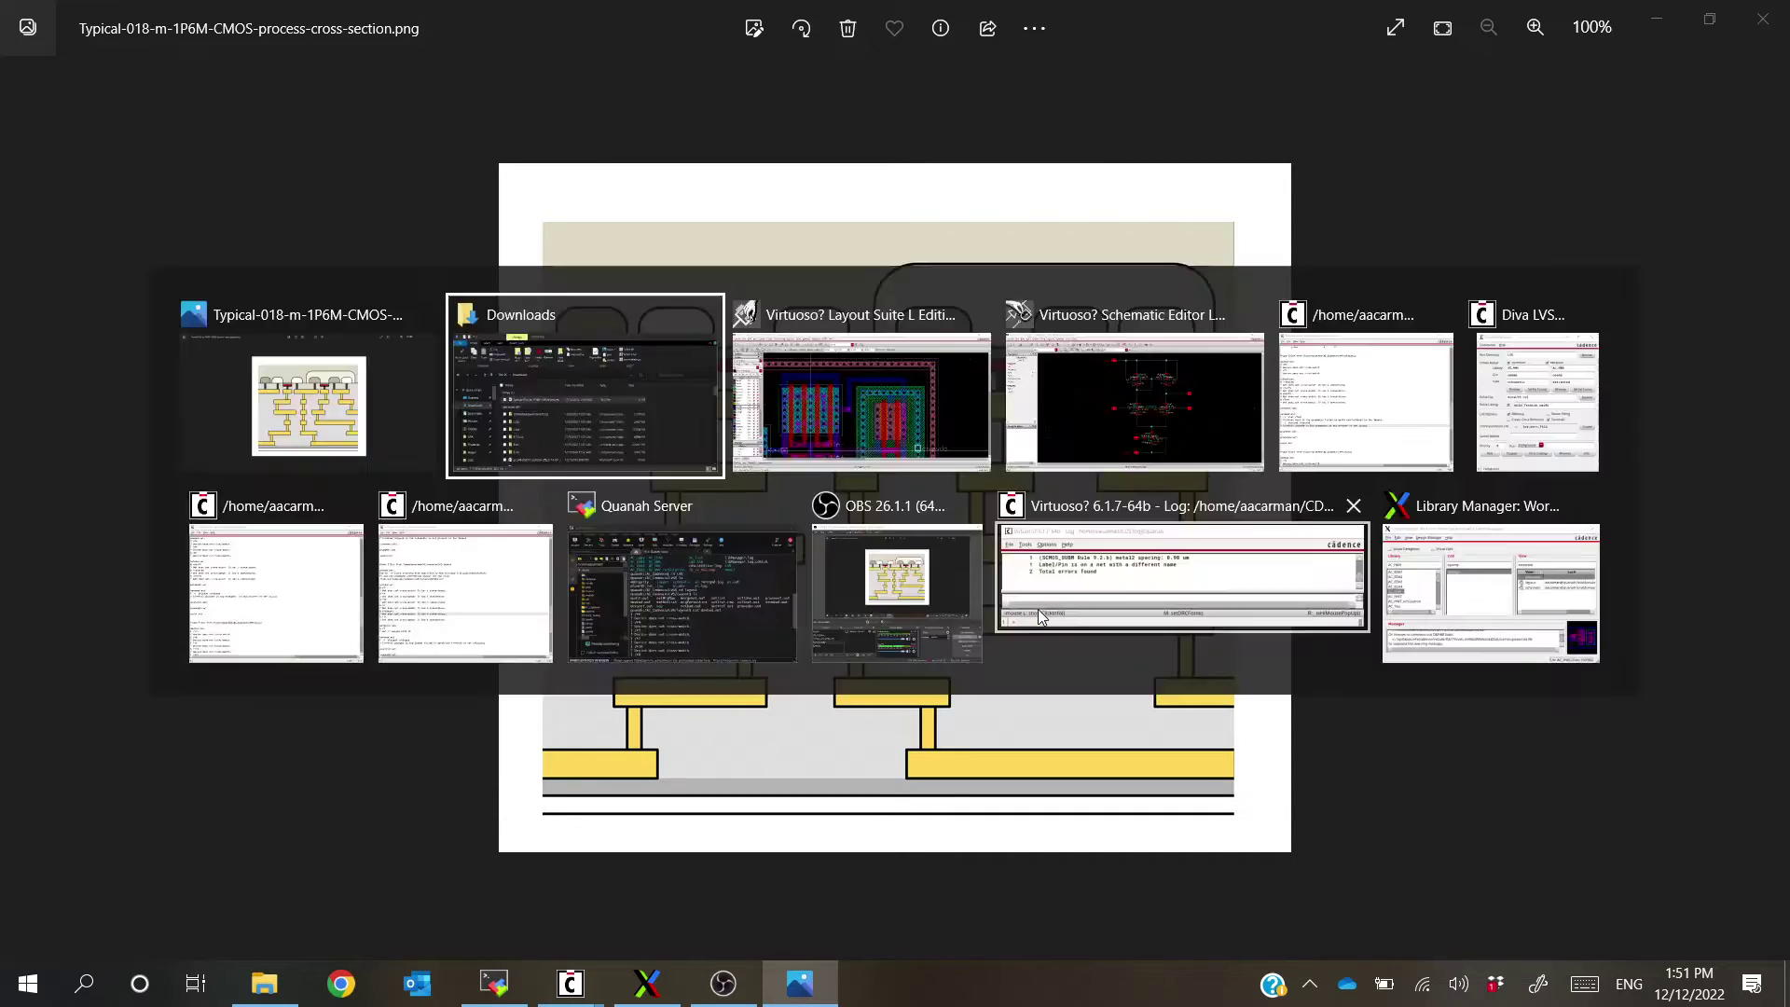
key(alt+Tab)
key(Tab)
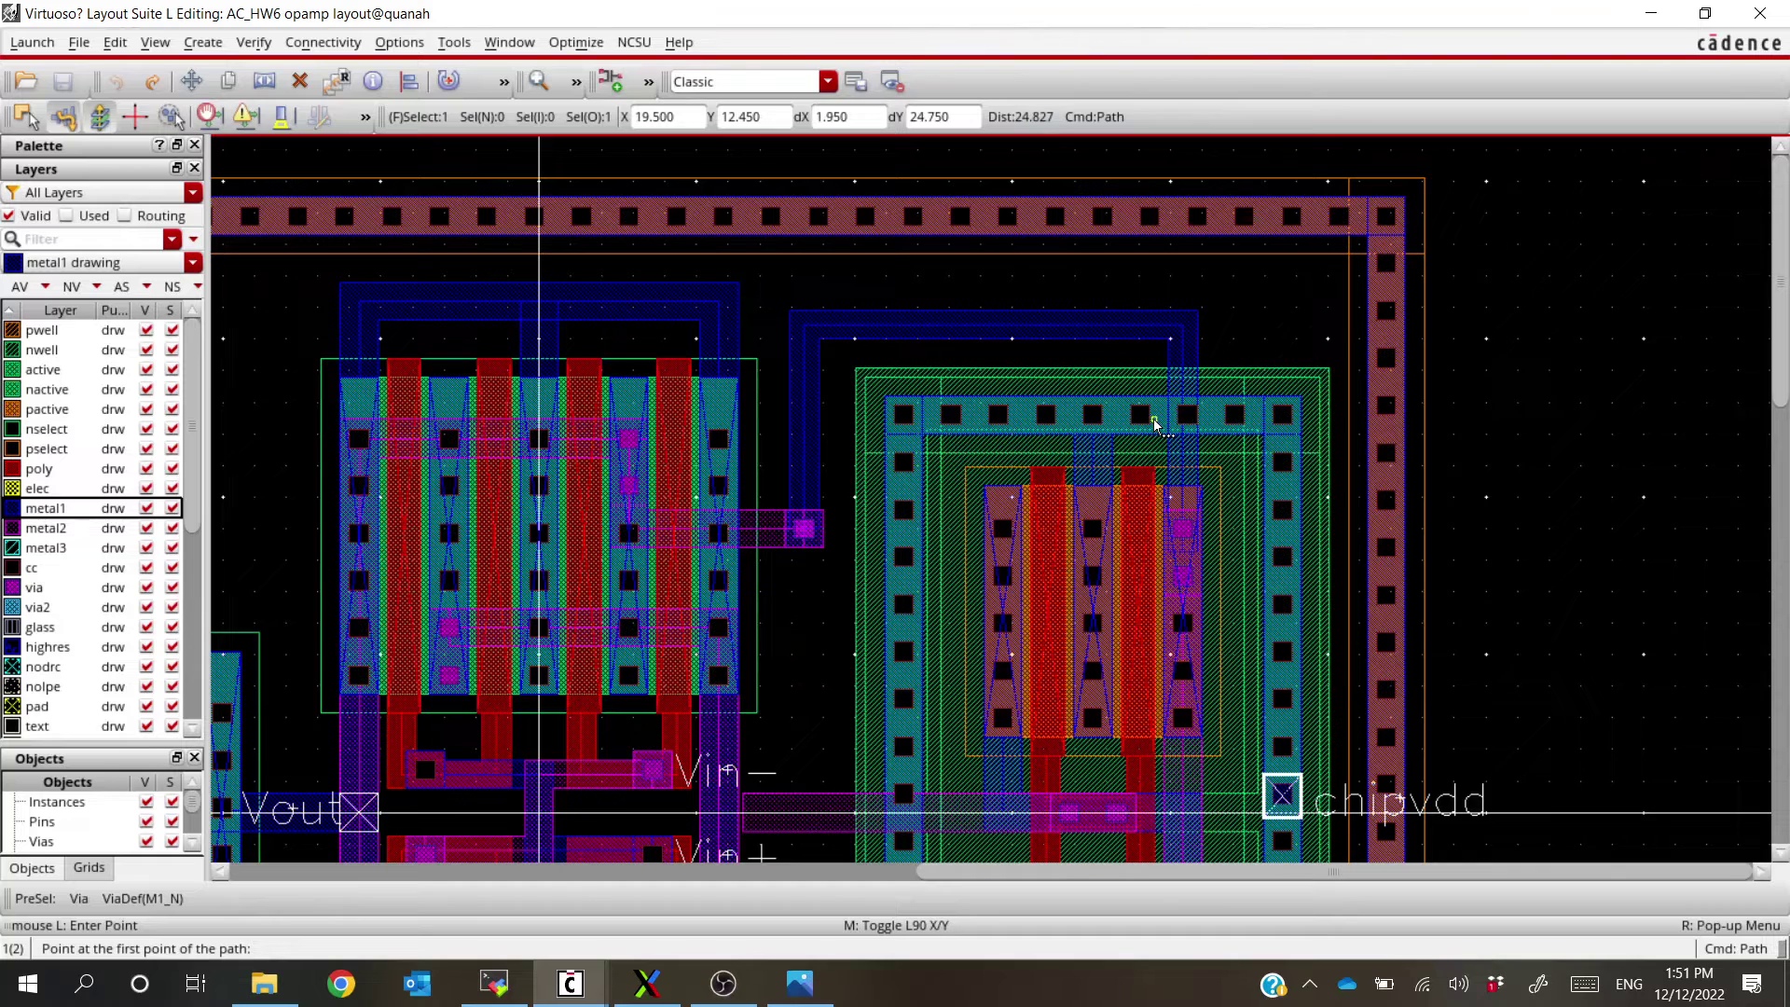
key(Escape)
click(1132, 330)
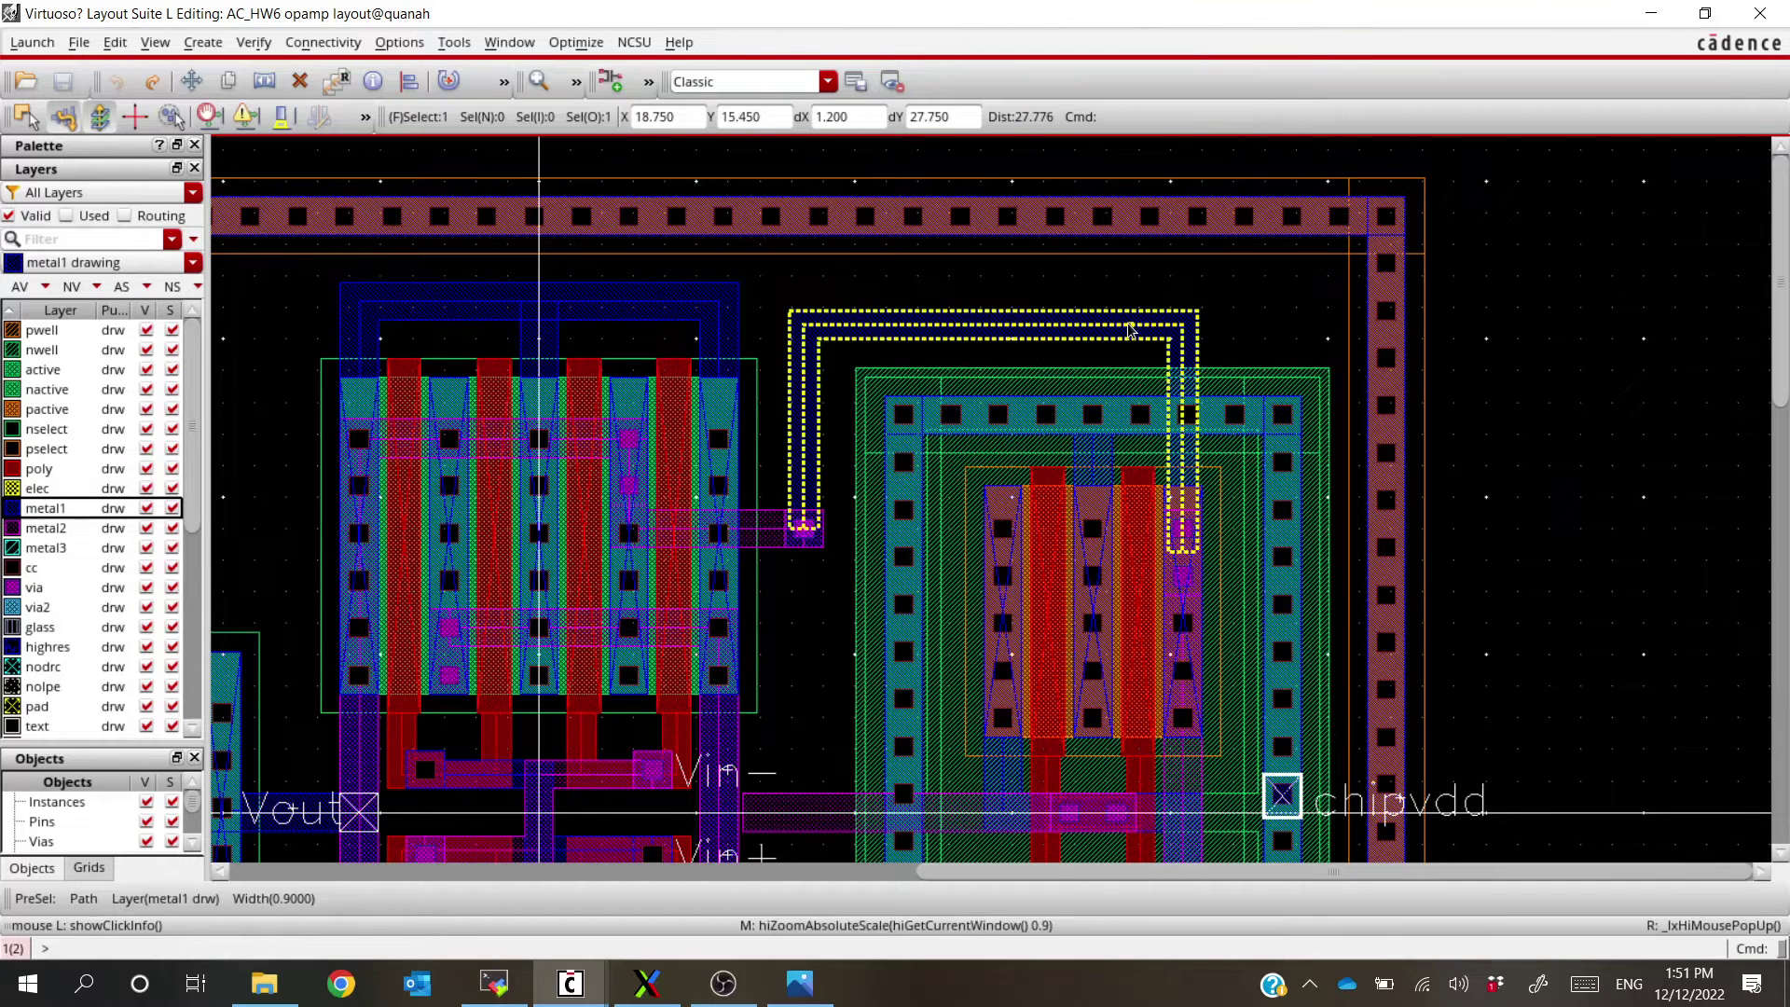
key(Delete)
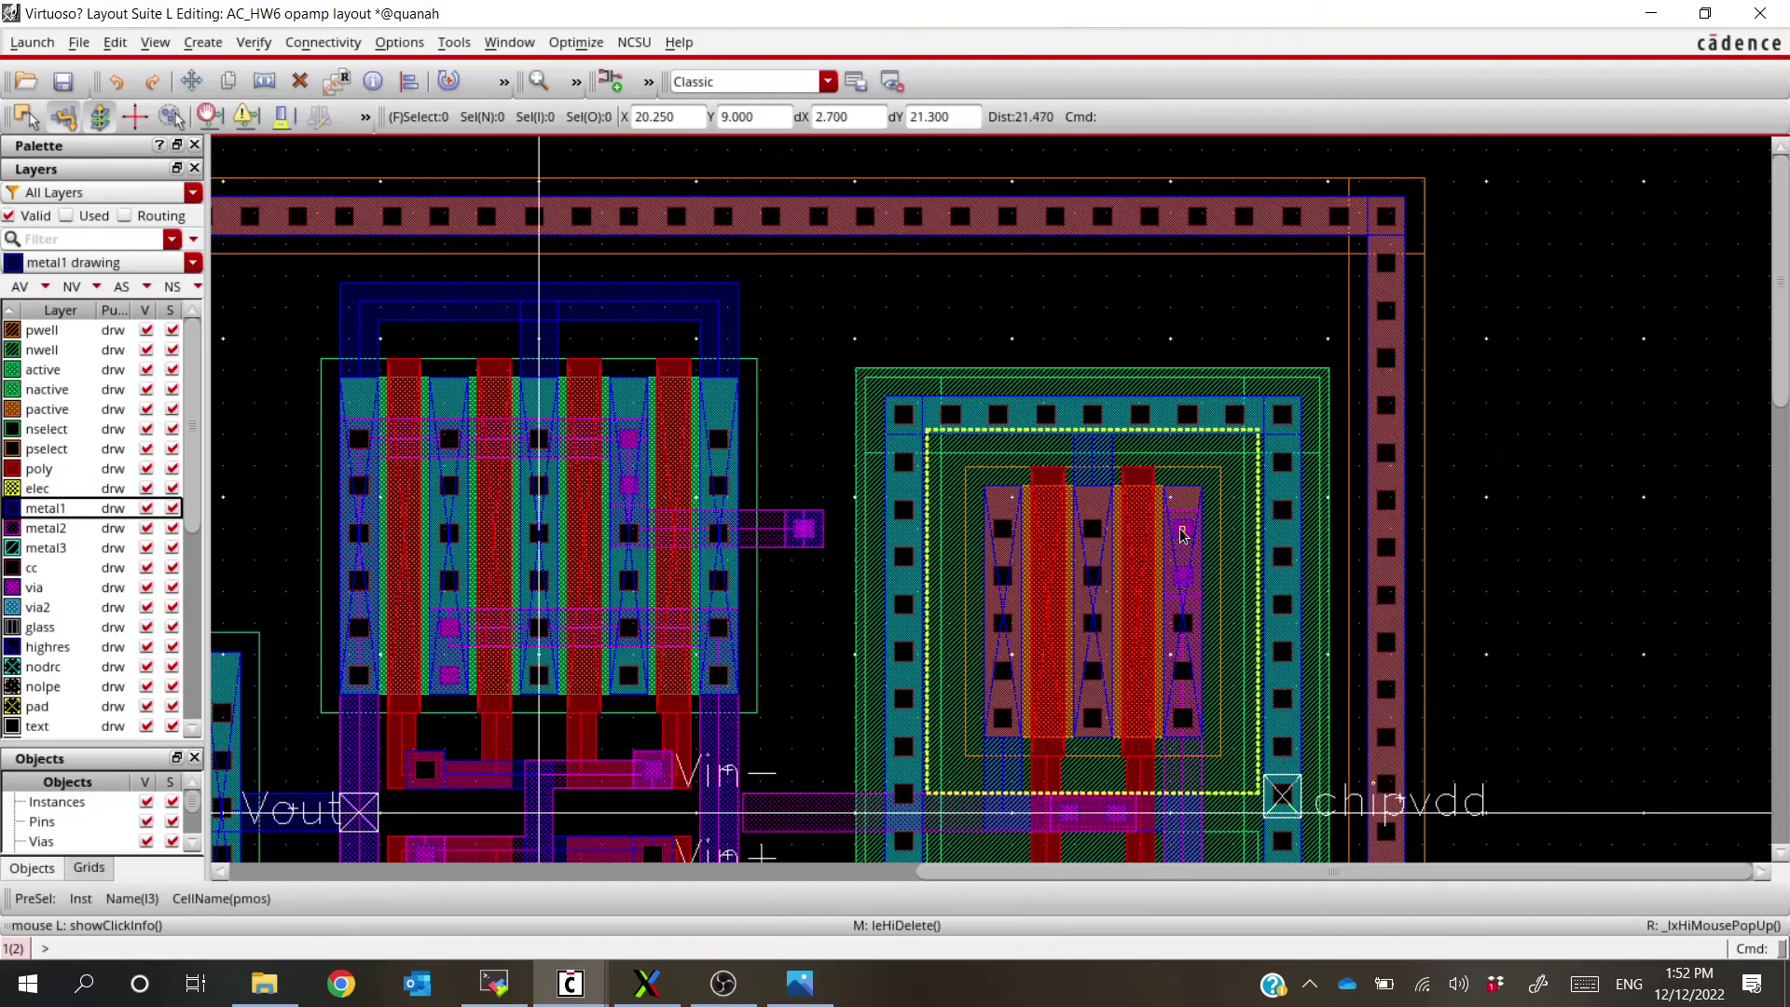
ctrl+scroll(1184, 560, down, 1)
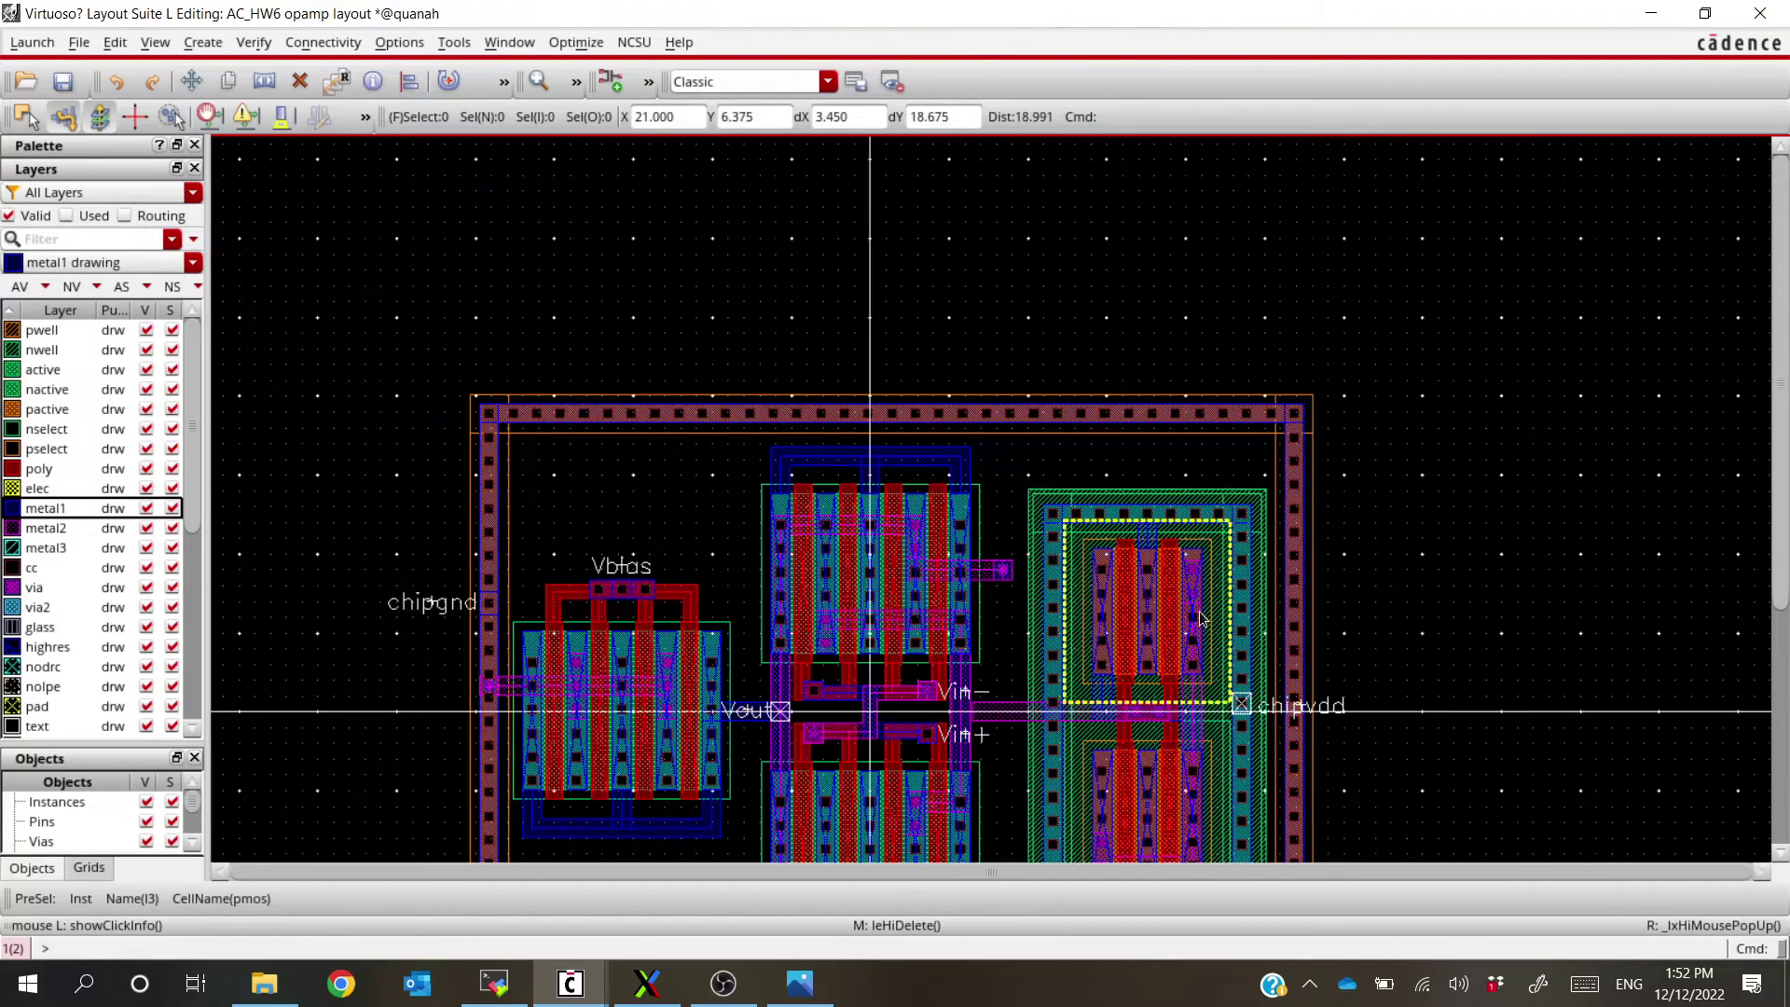
ctrl+scroll(1191, 609, up, 1)
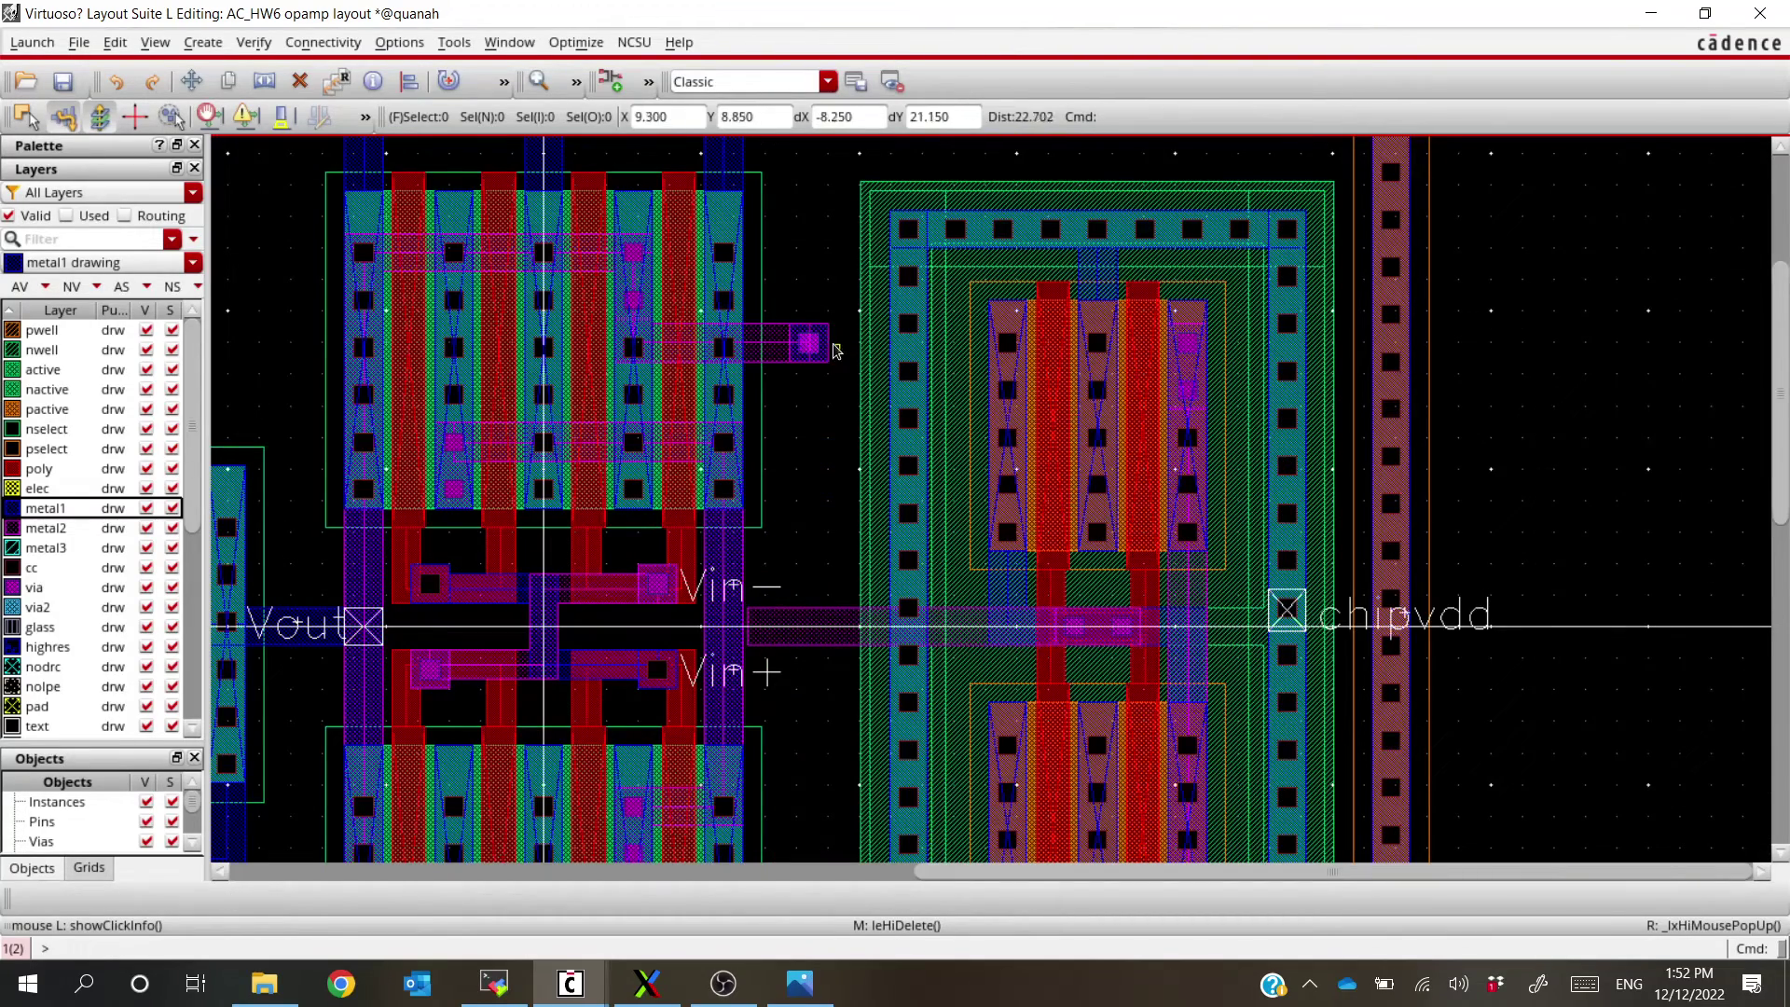
key(Delete)
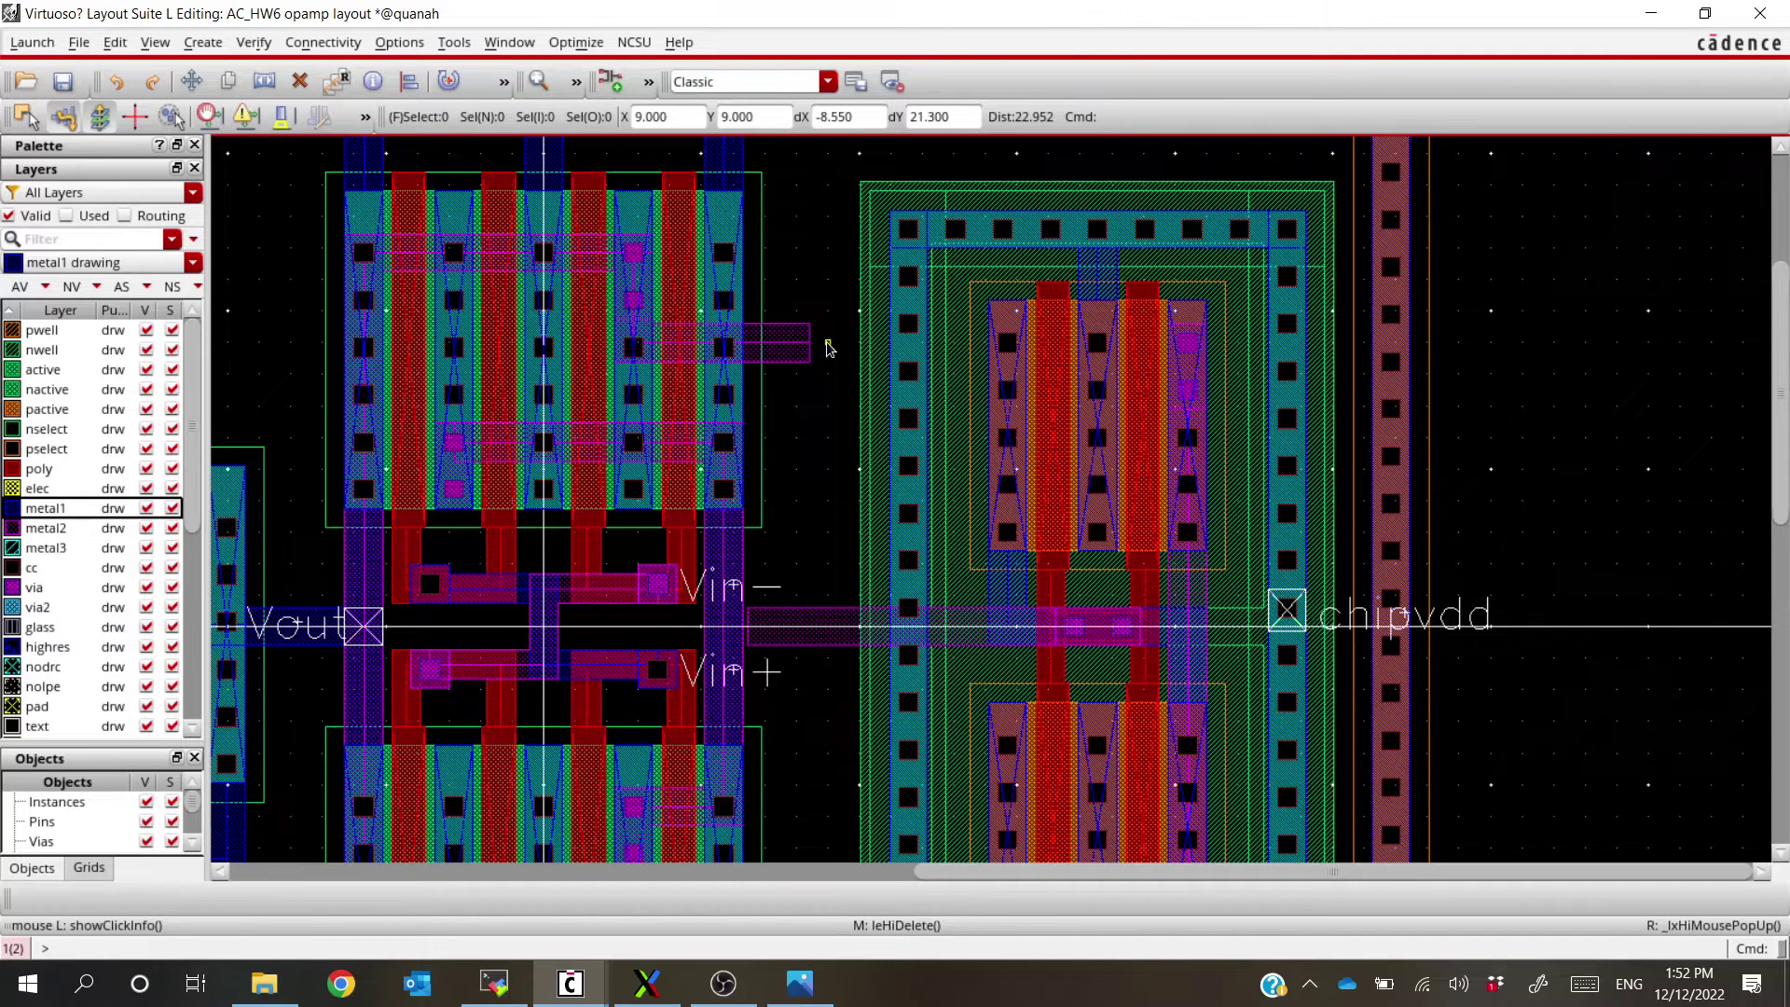
Stretch the end of the upper NMOS's metal2 stub horizontally to the via on the upper PMOS's far-side terminal
key(s)
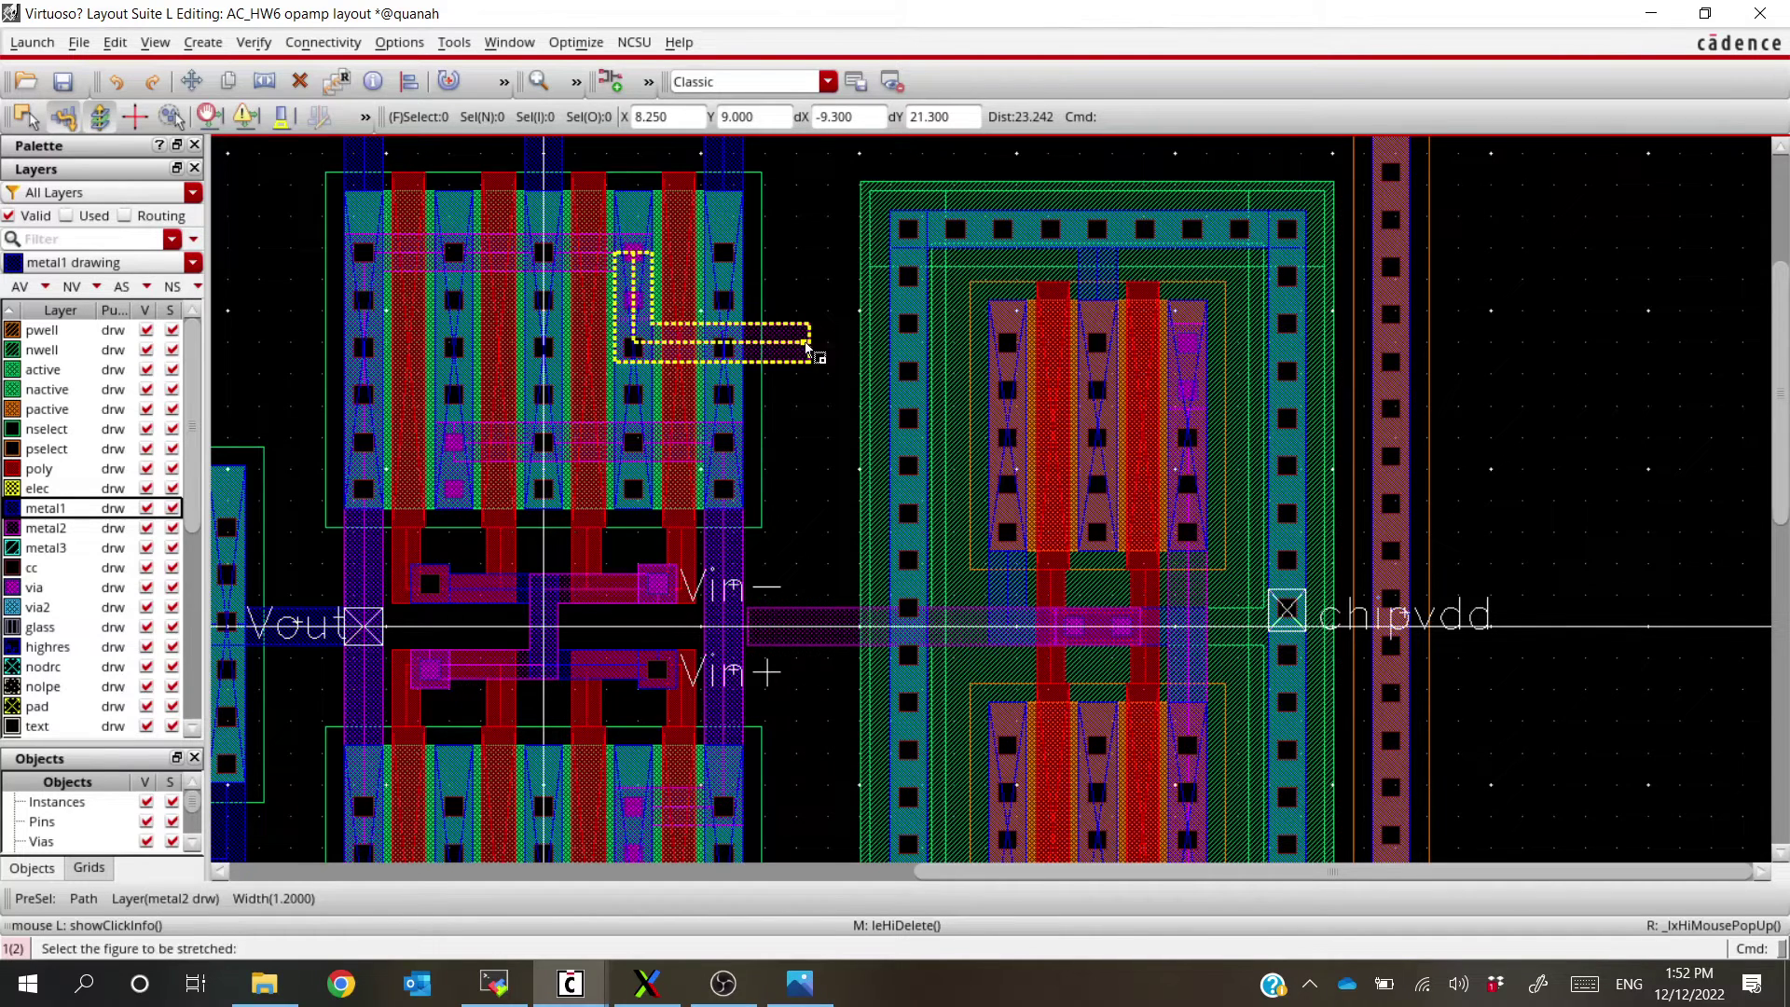
key(F3)
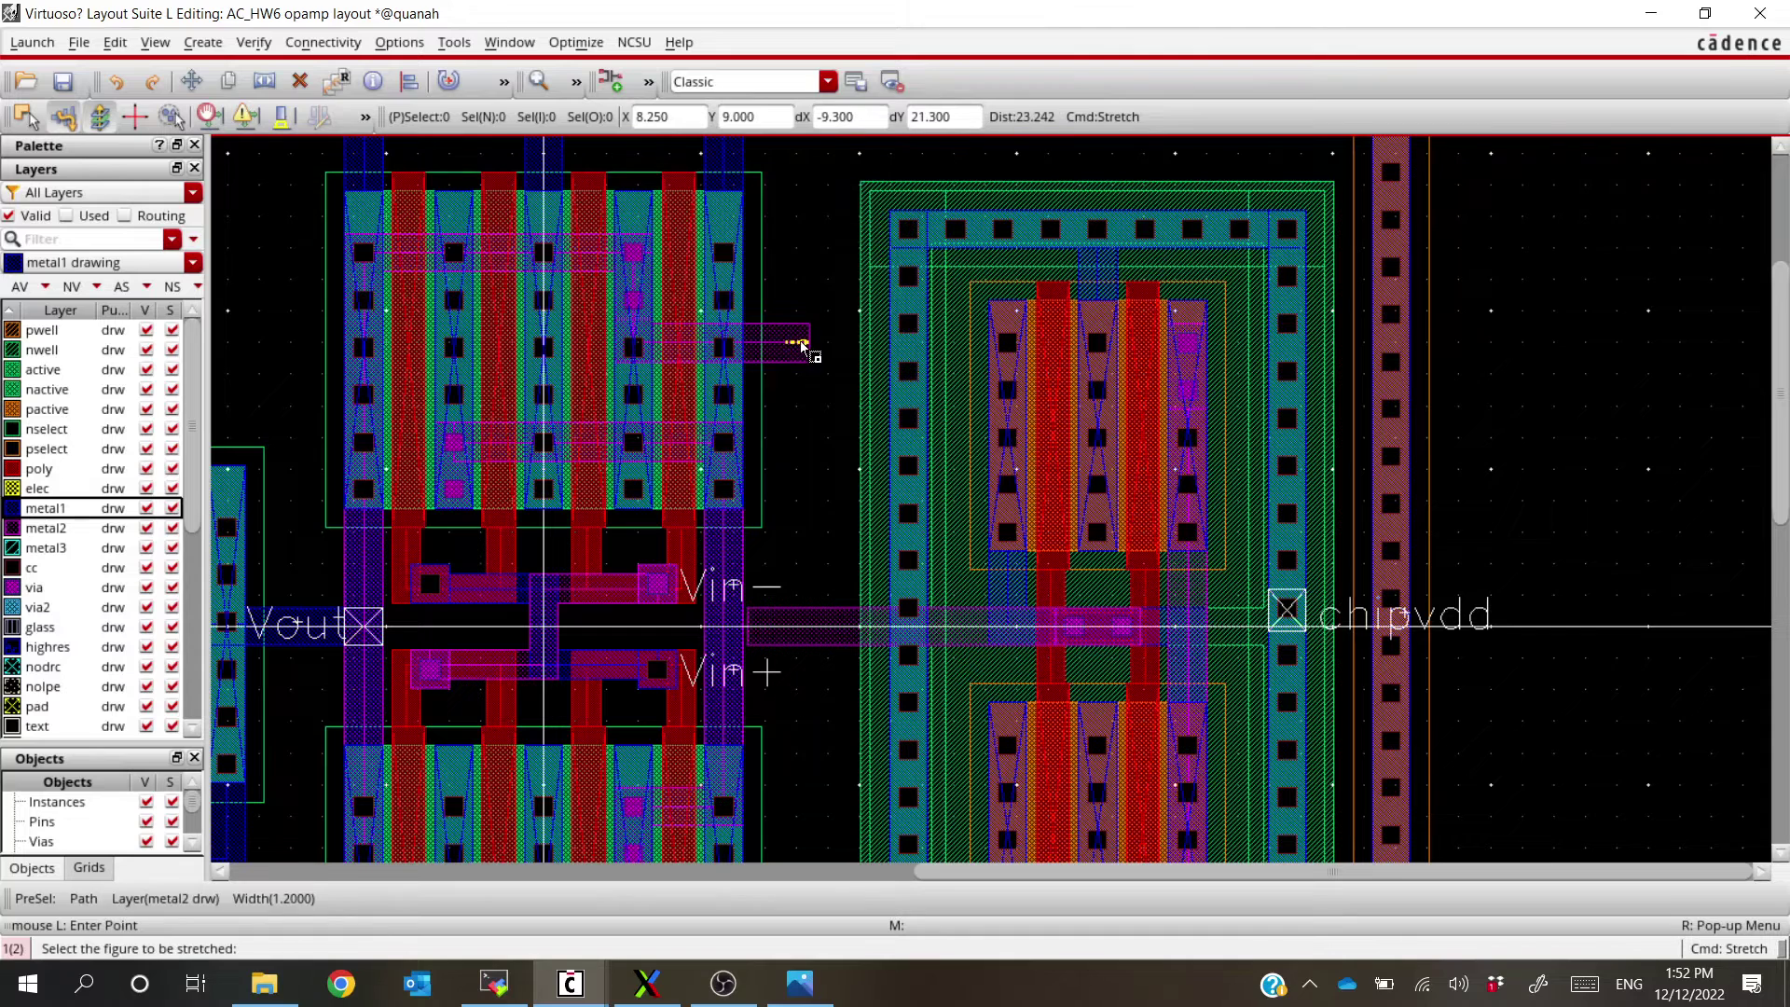
click(808, 348)
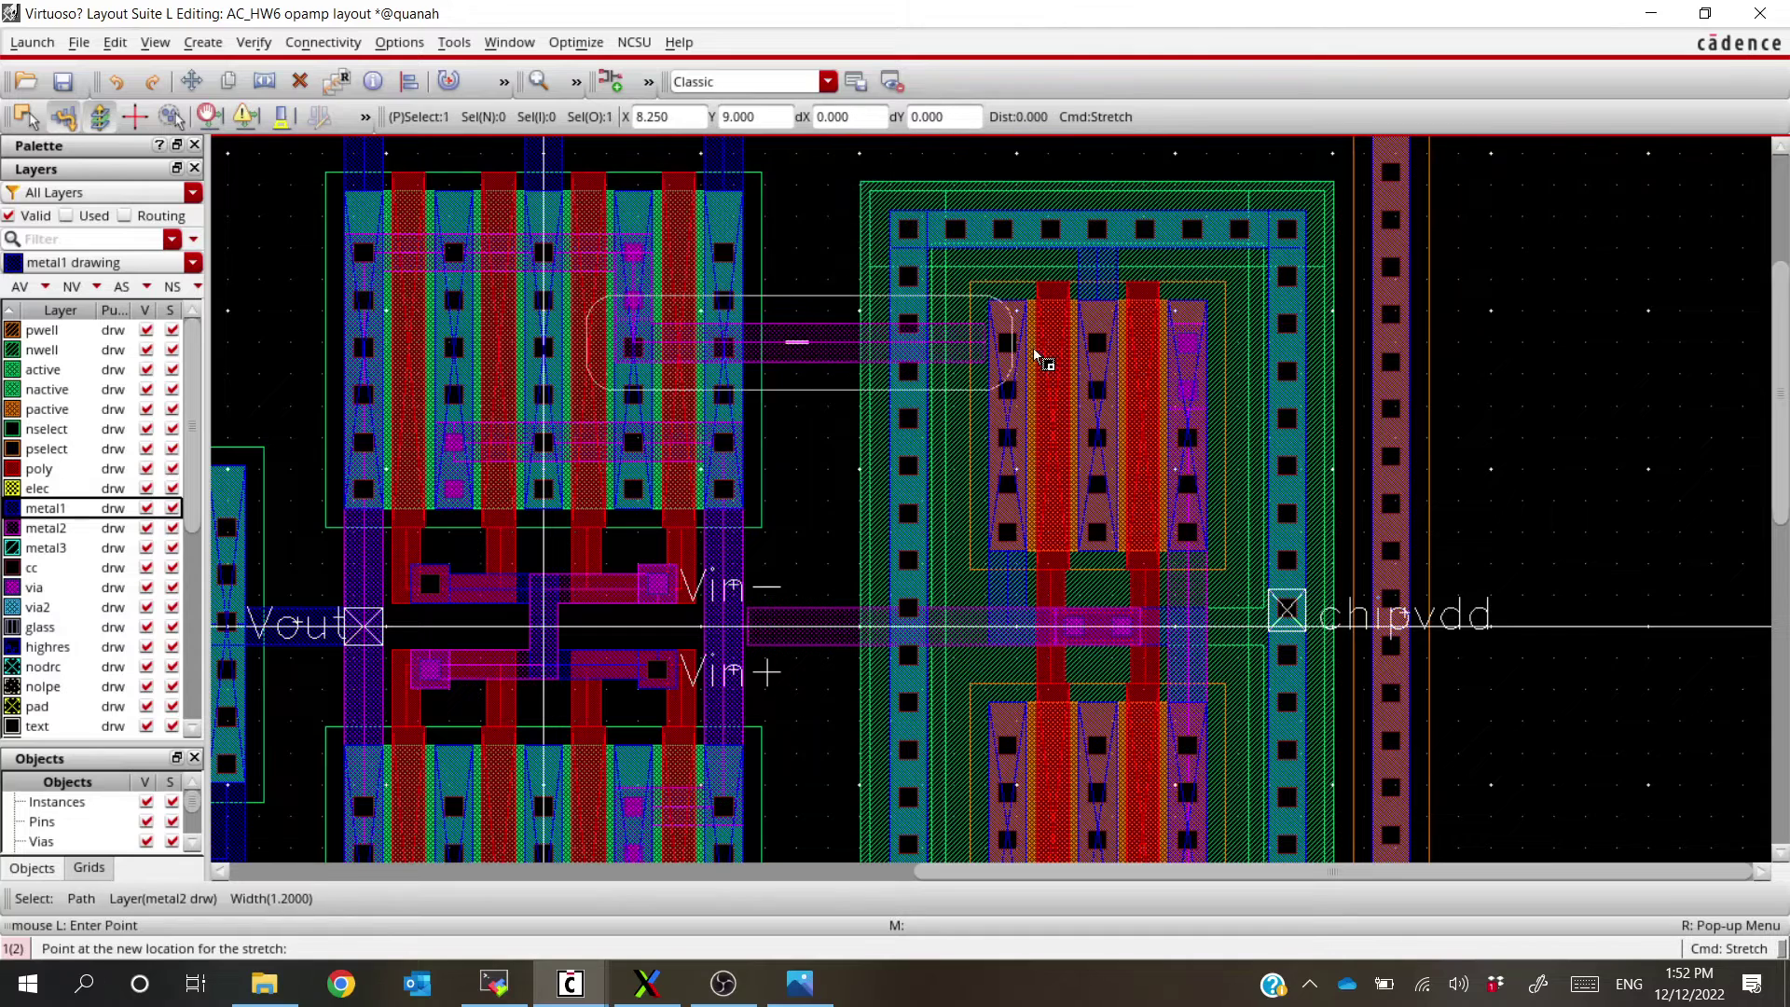
click(1186, 349)
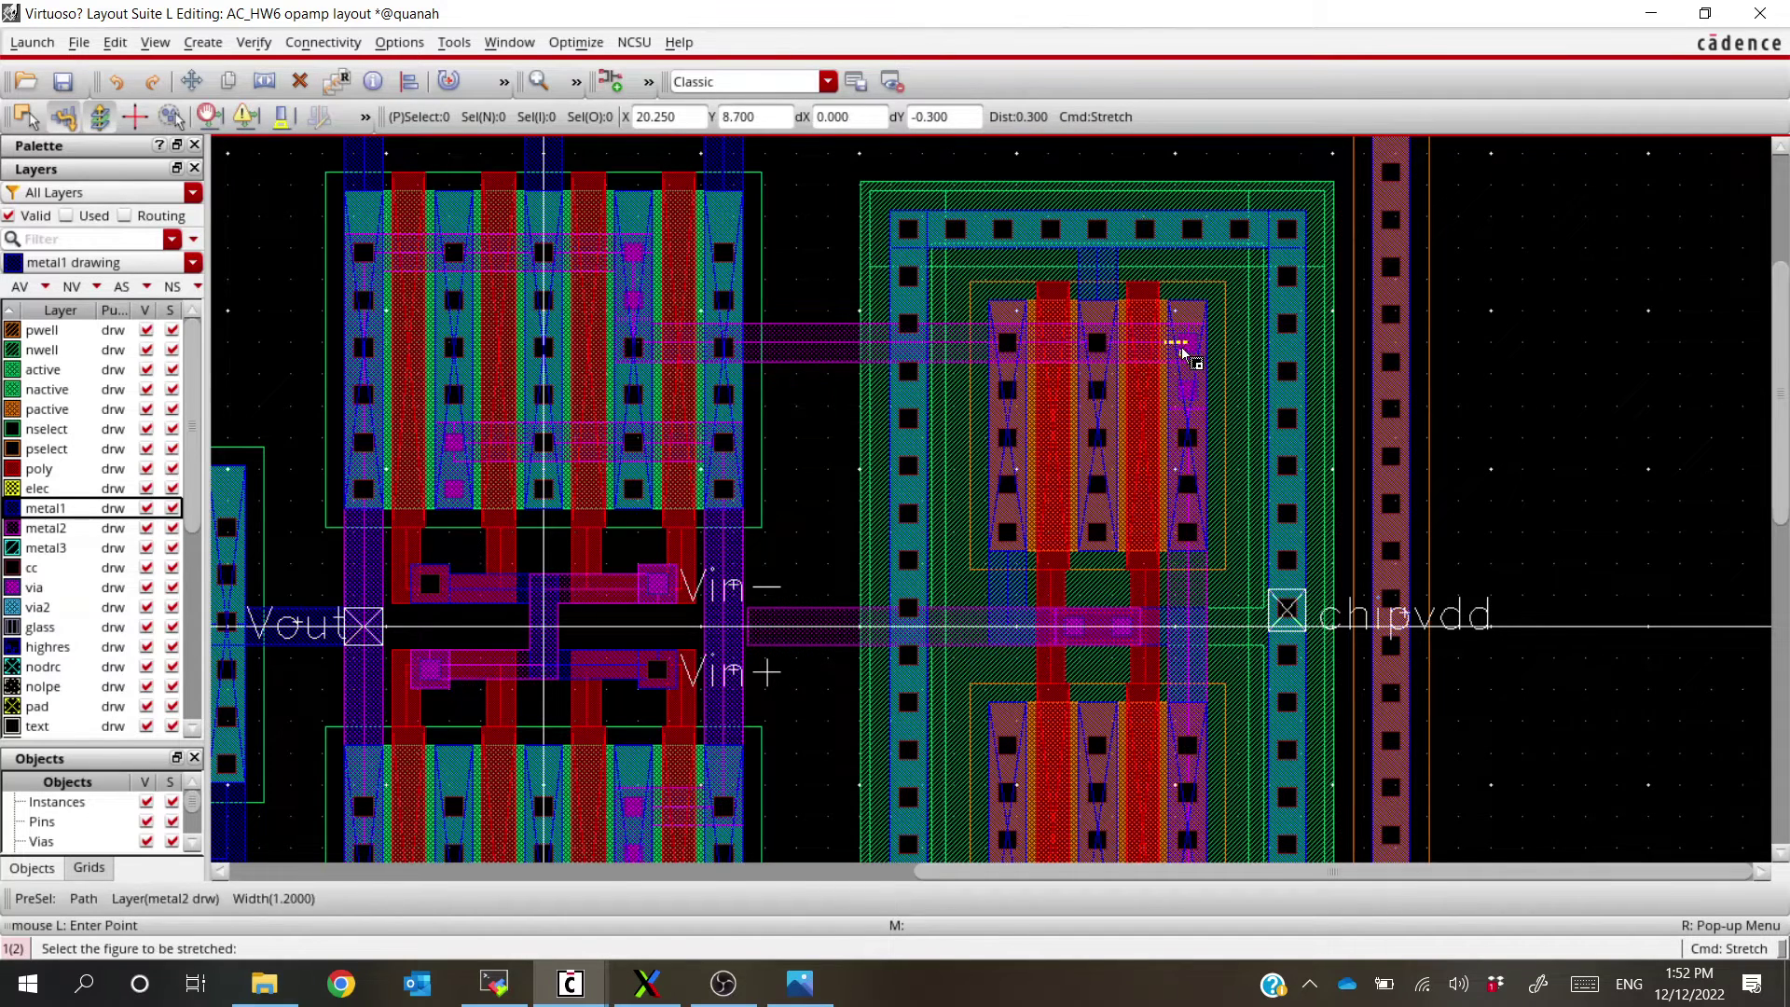
Extract the edited opamp layout
click(254, 42)
click(280, 112)
key(Return)
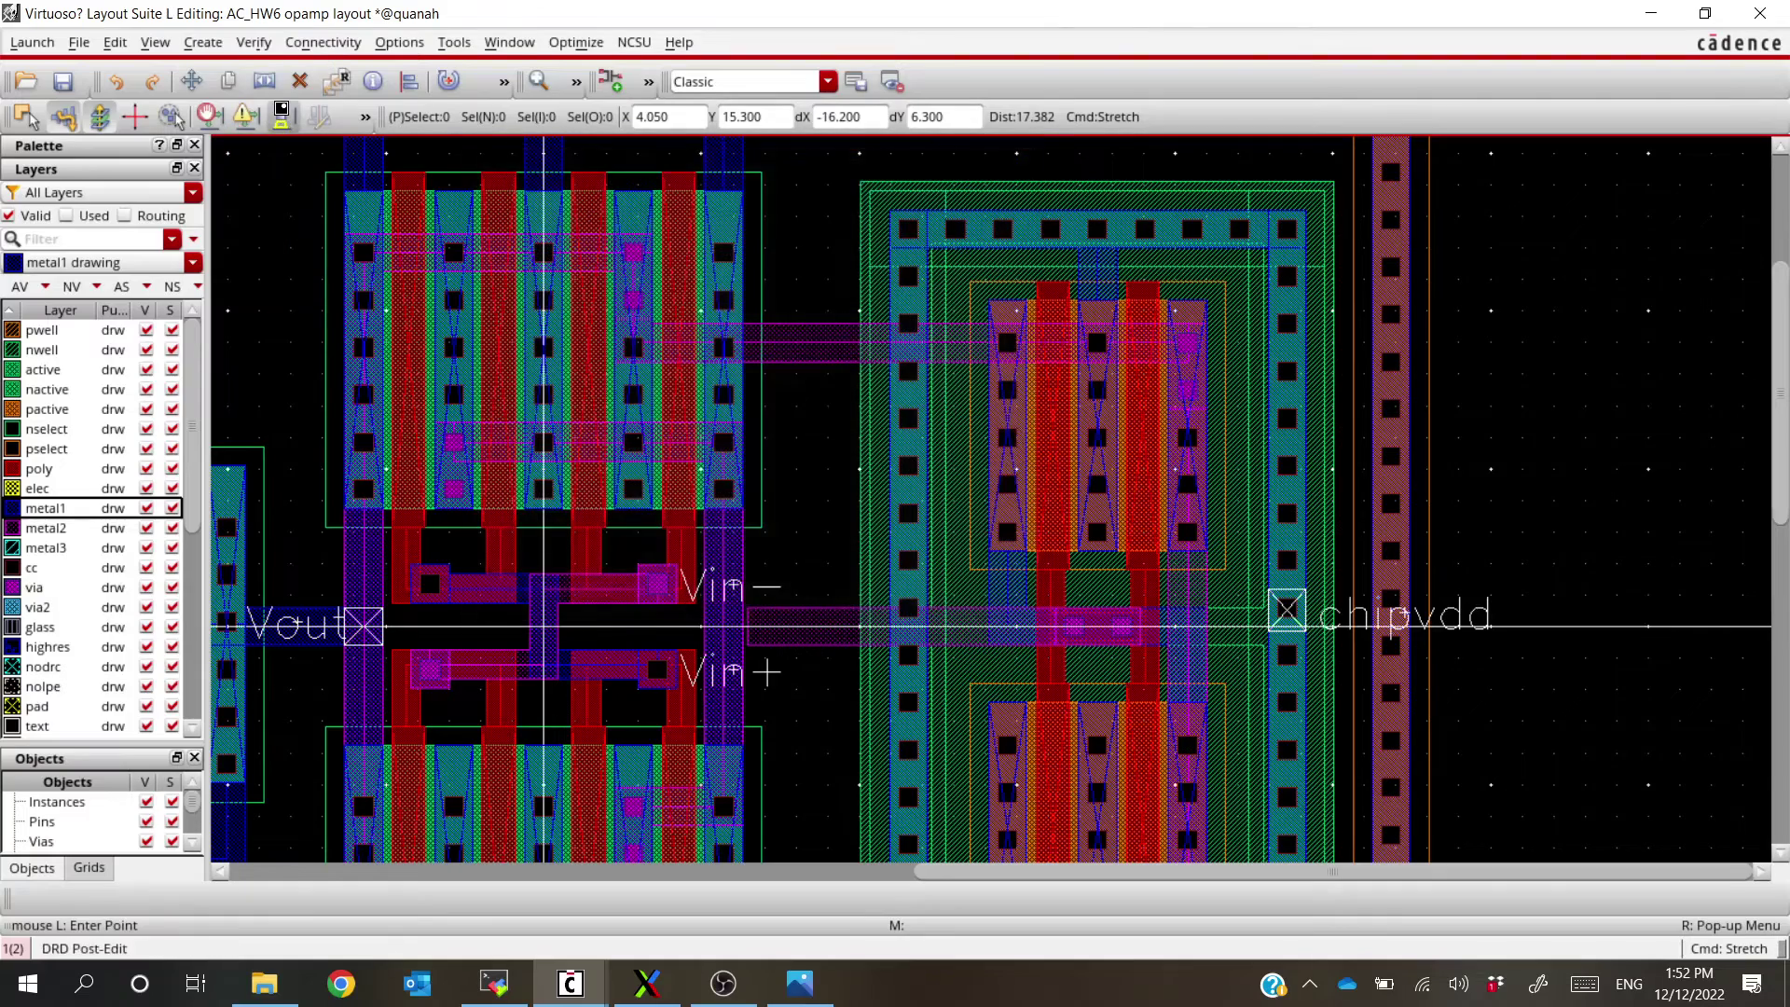
Run Diva LVS on the opamp's schematic and extracted views, saving the modified layout
key(alt+Tab)
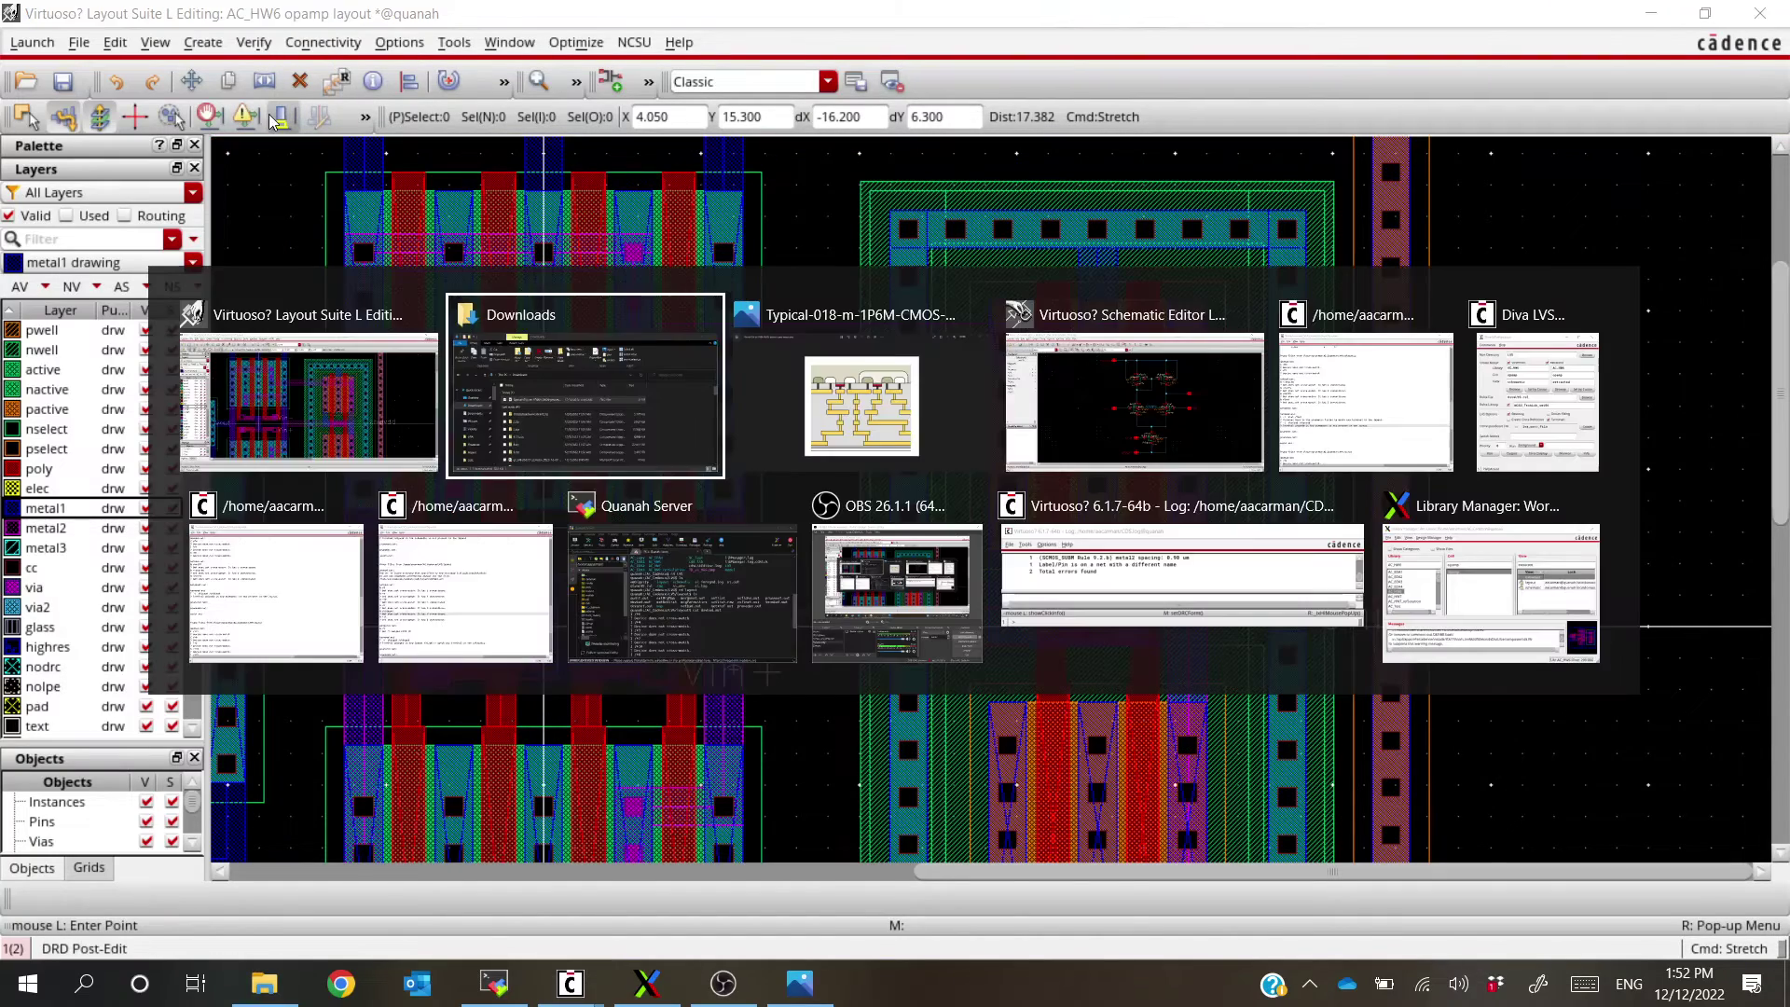
key(alt+Tab)
key(alt+Tab)
key(alt+Tab)
key(alt+Tab)
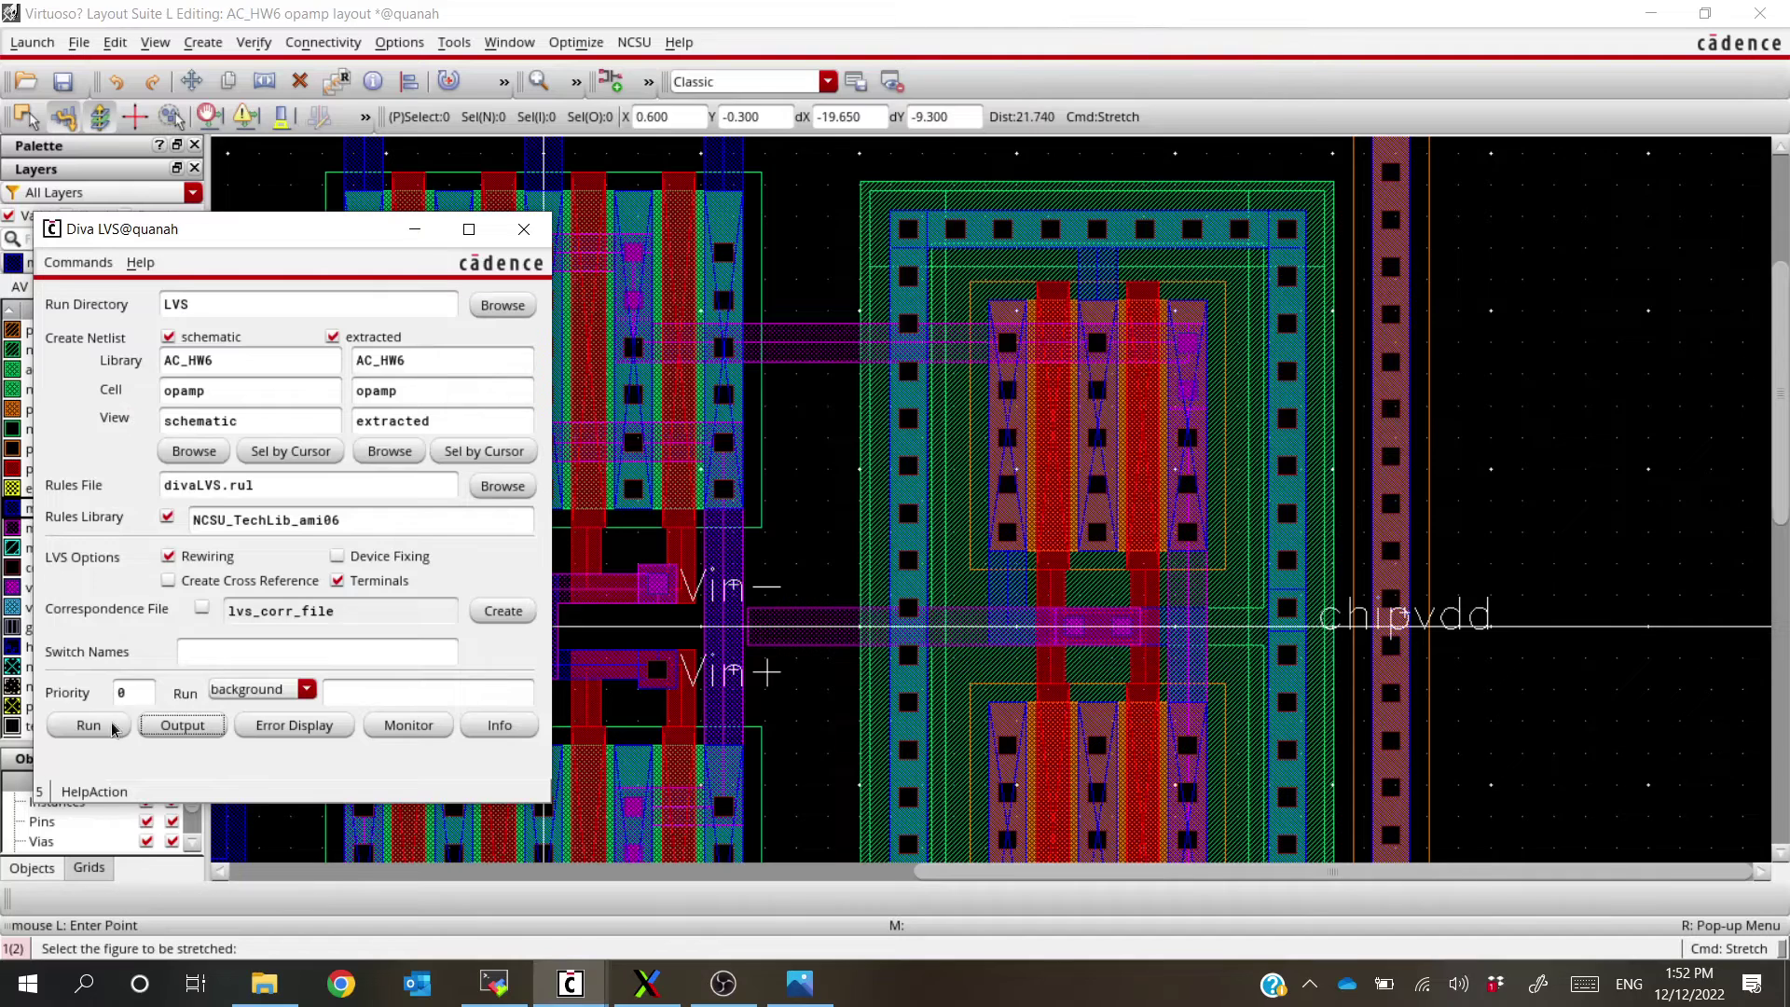
click(112, 729)
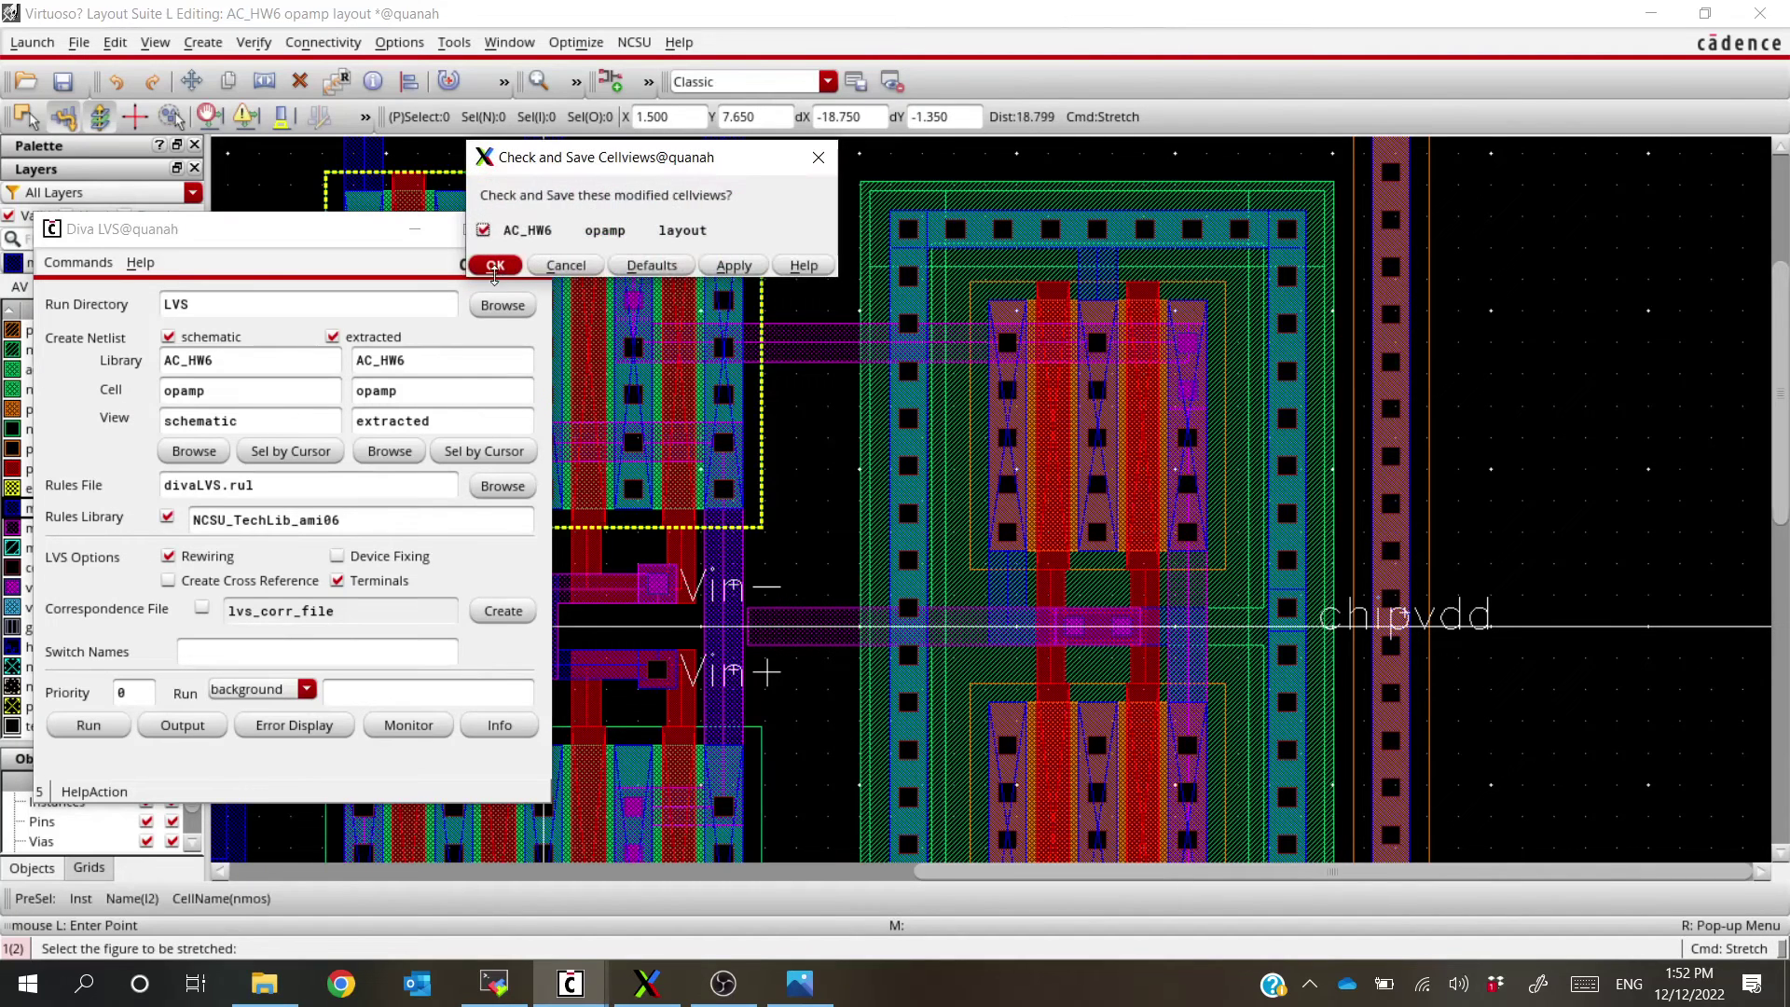
click(495, 266)
Close the old LVS report, cross-section image and Downloads windows, then return to Diva LVS and dismiss its completion message
key(alt+Tab)
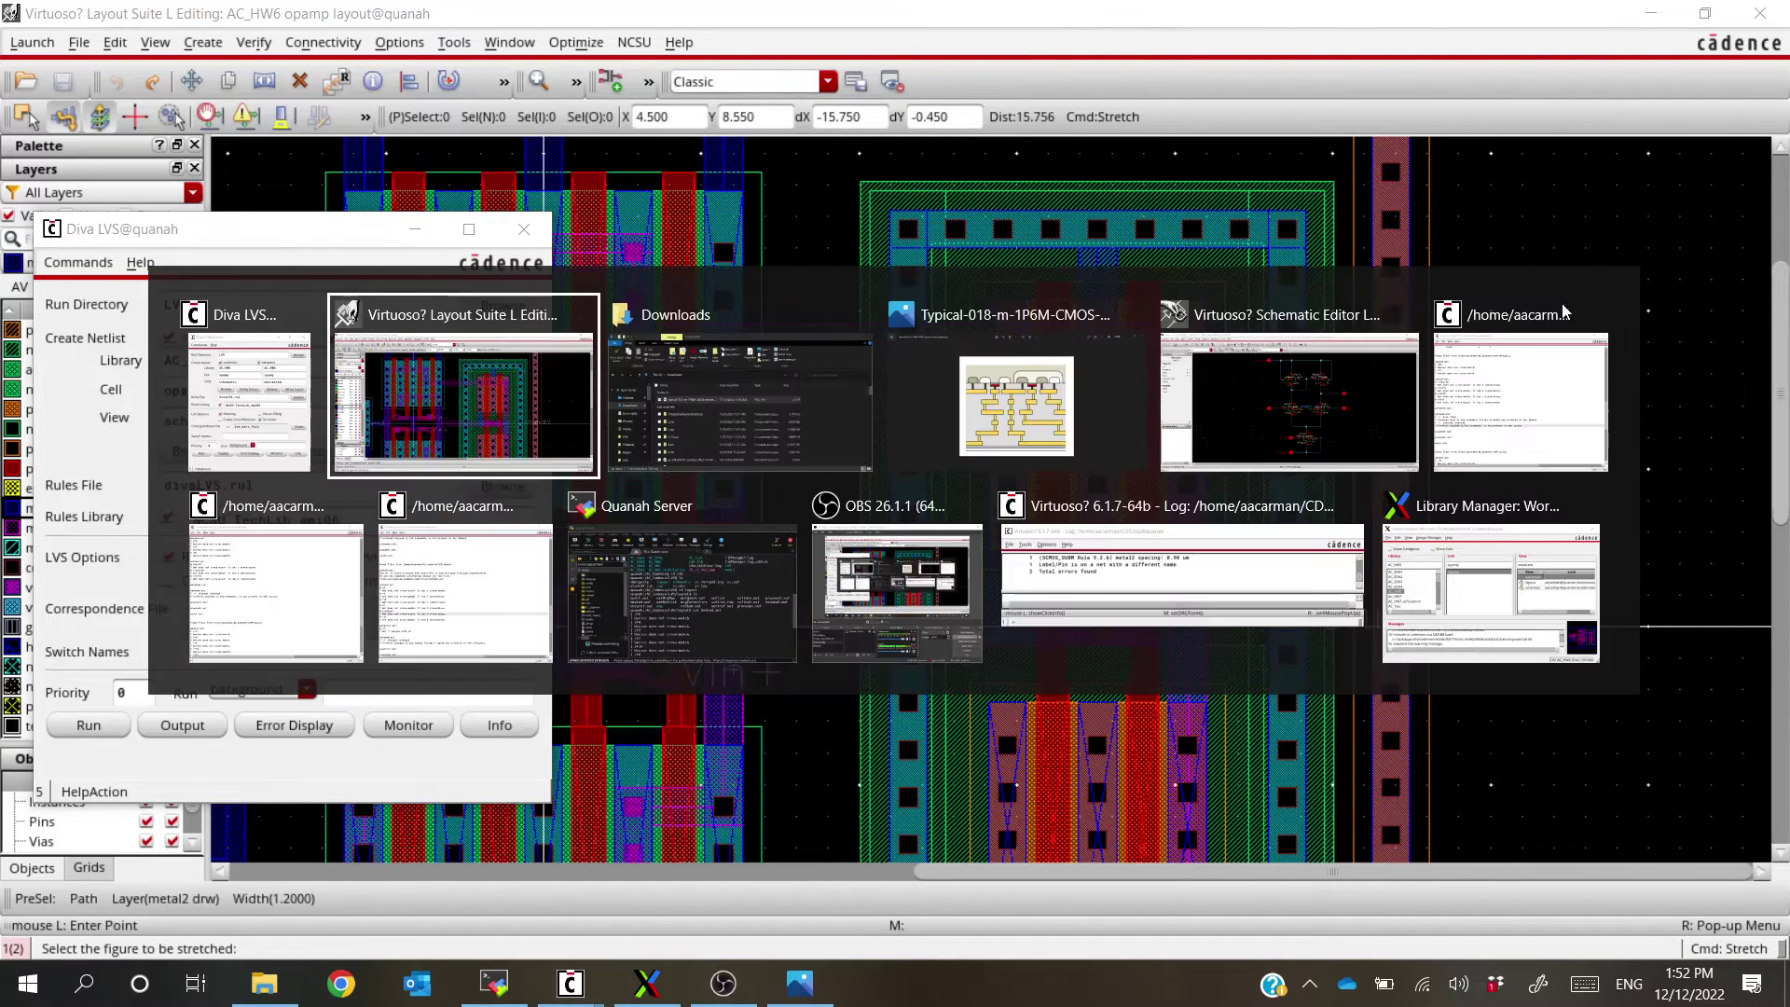
click(1595, 316)
click(352, 505)
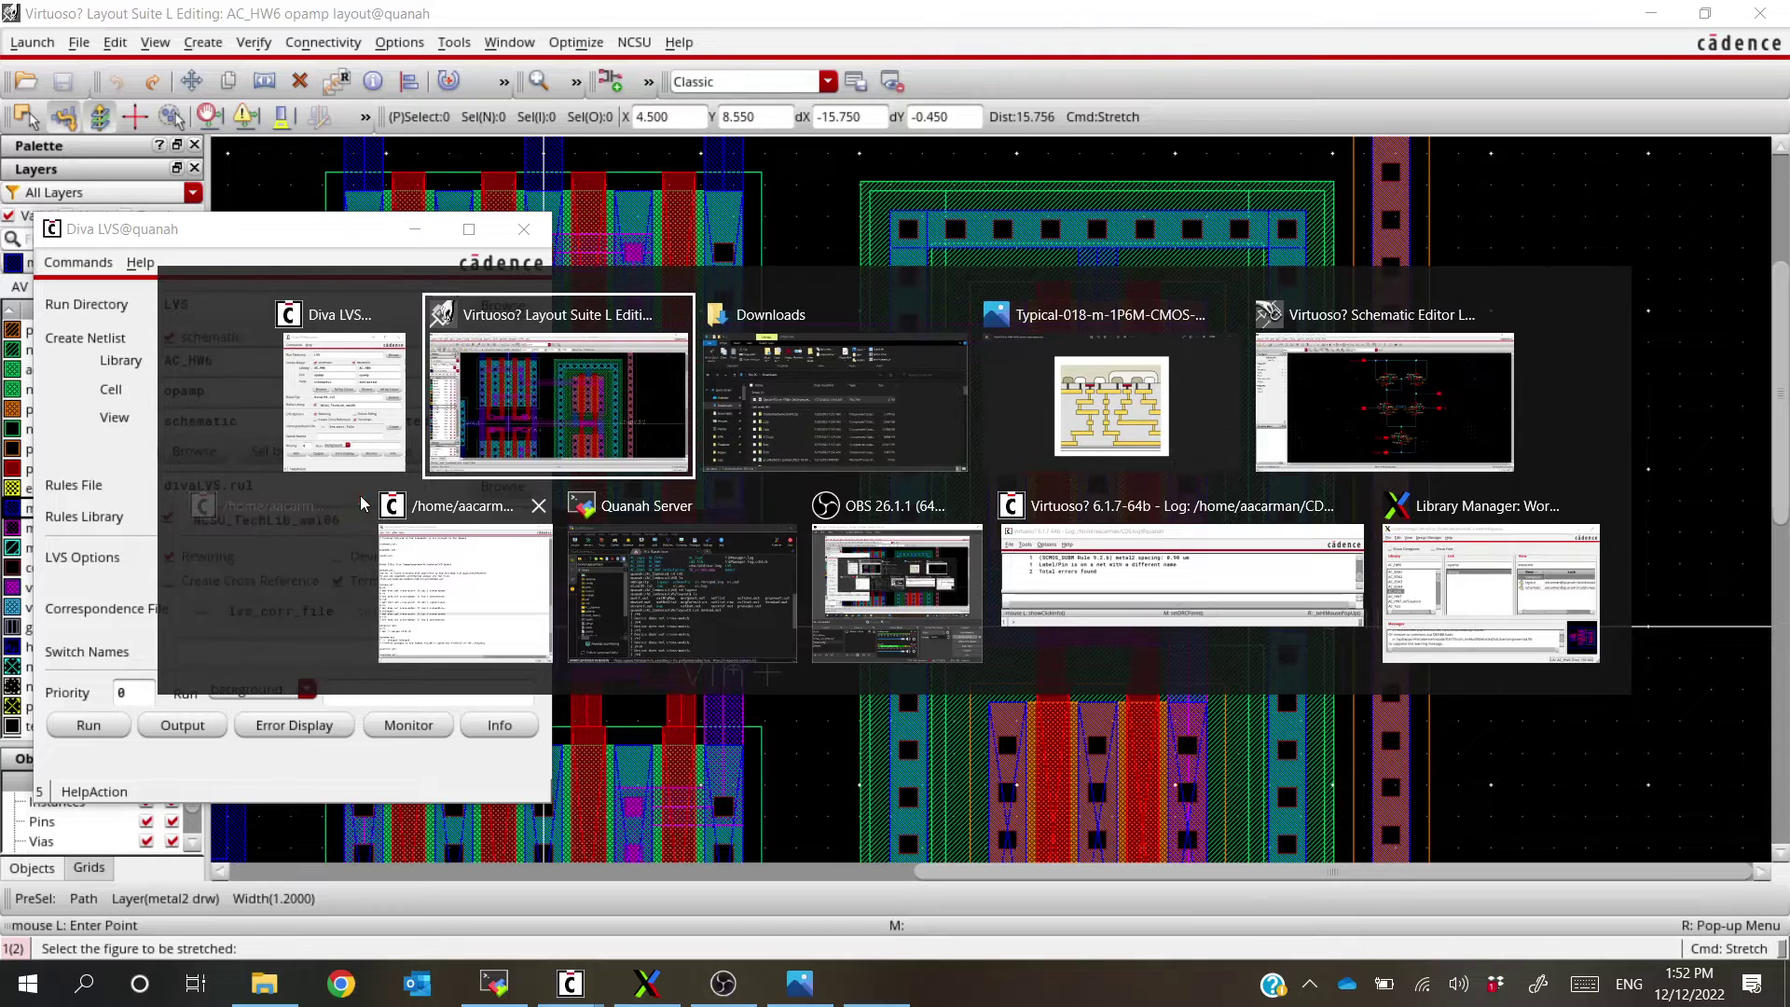
click(442, 505)
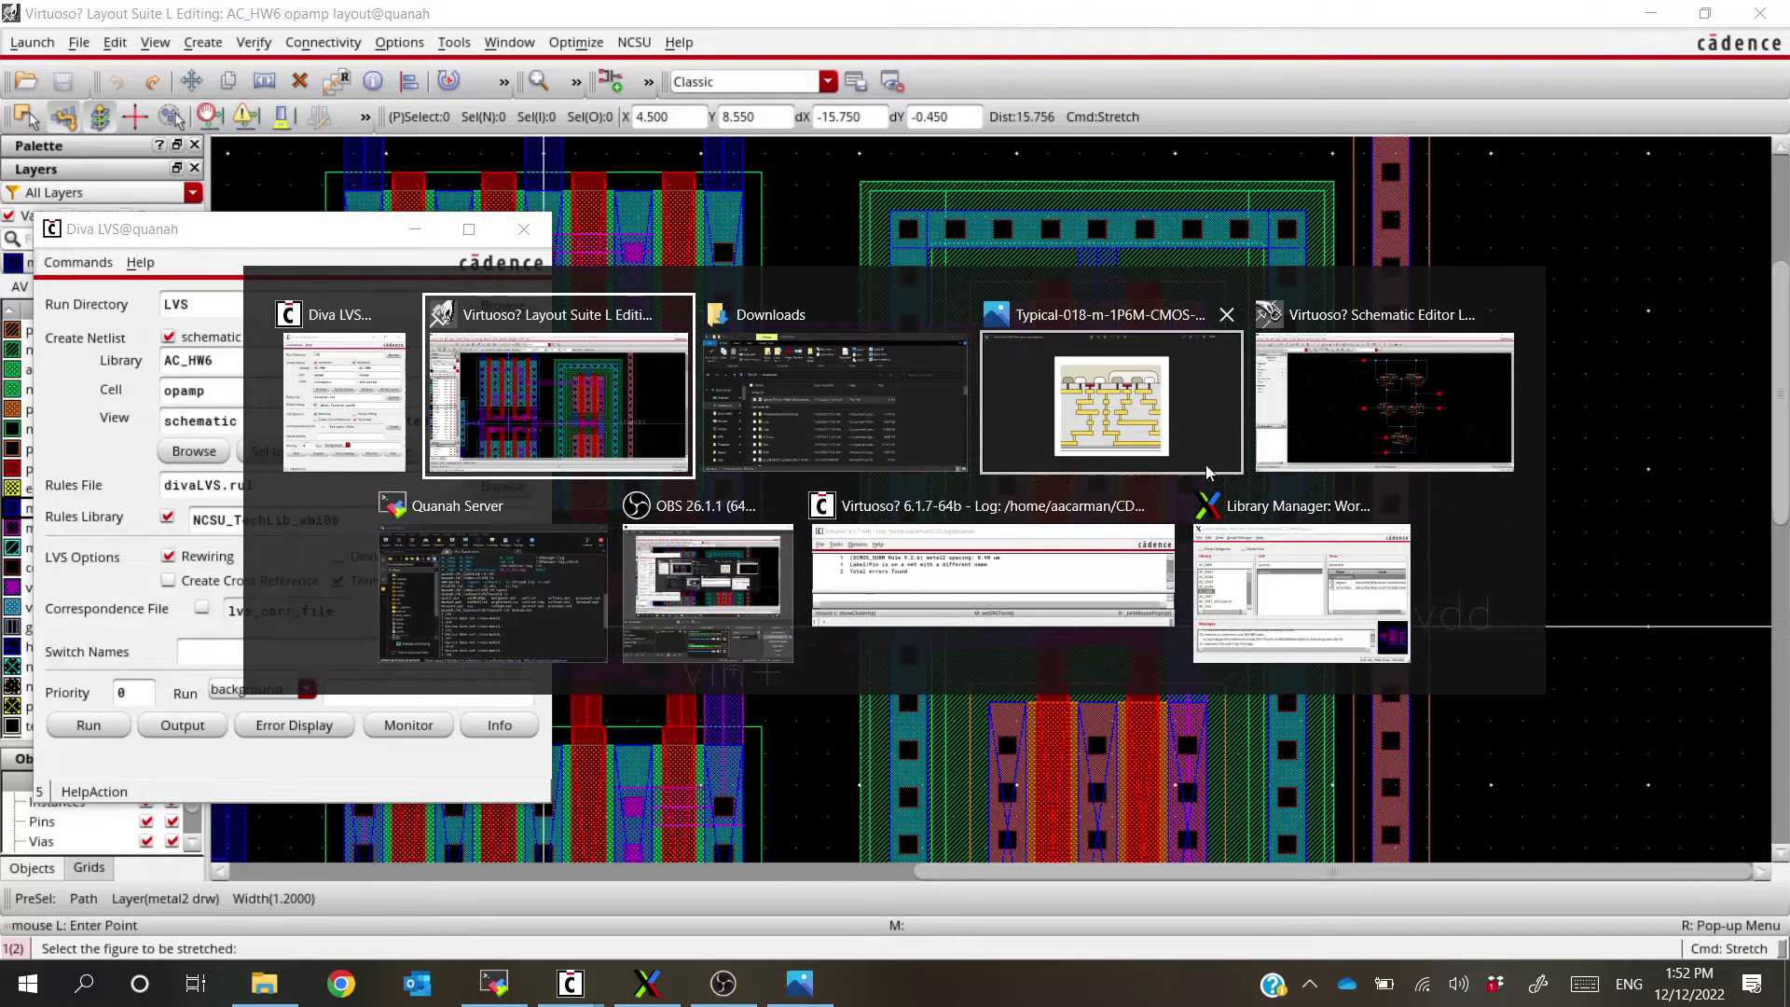
click(1227, 315)
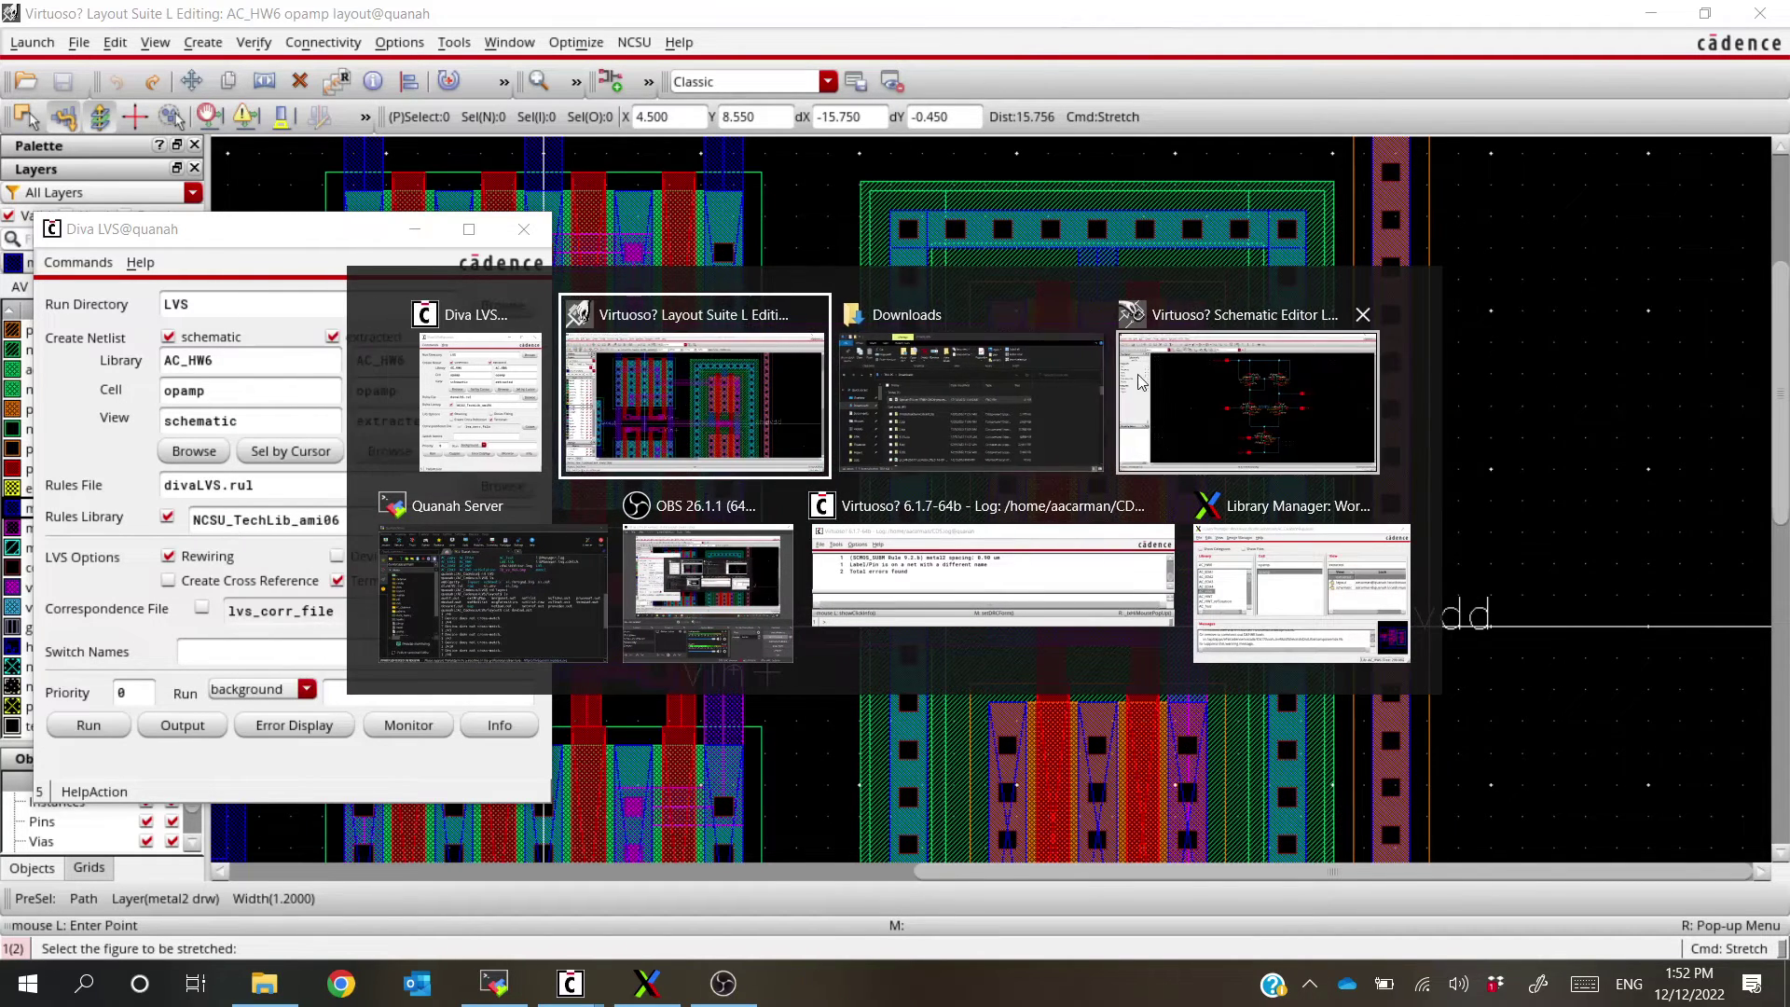
click(1089, 315)
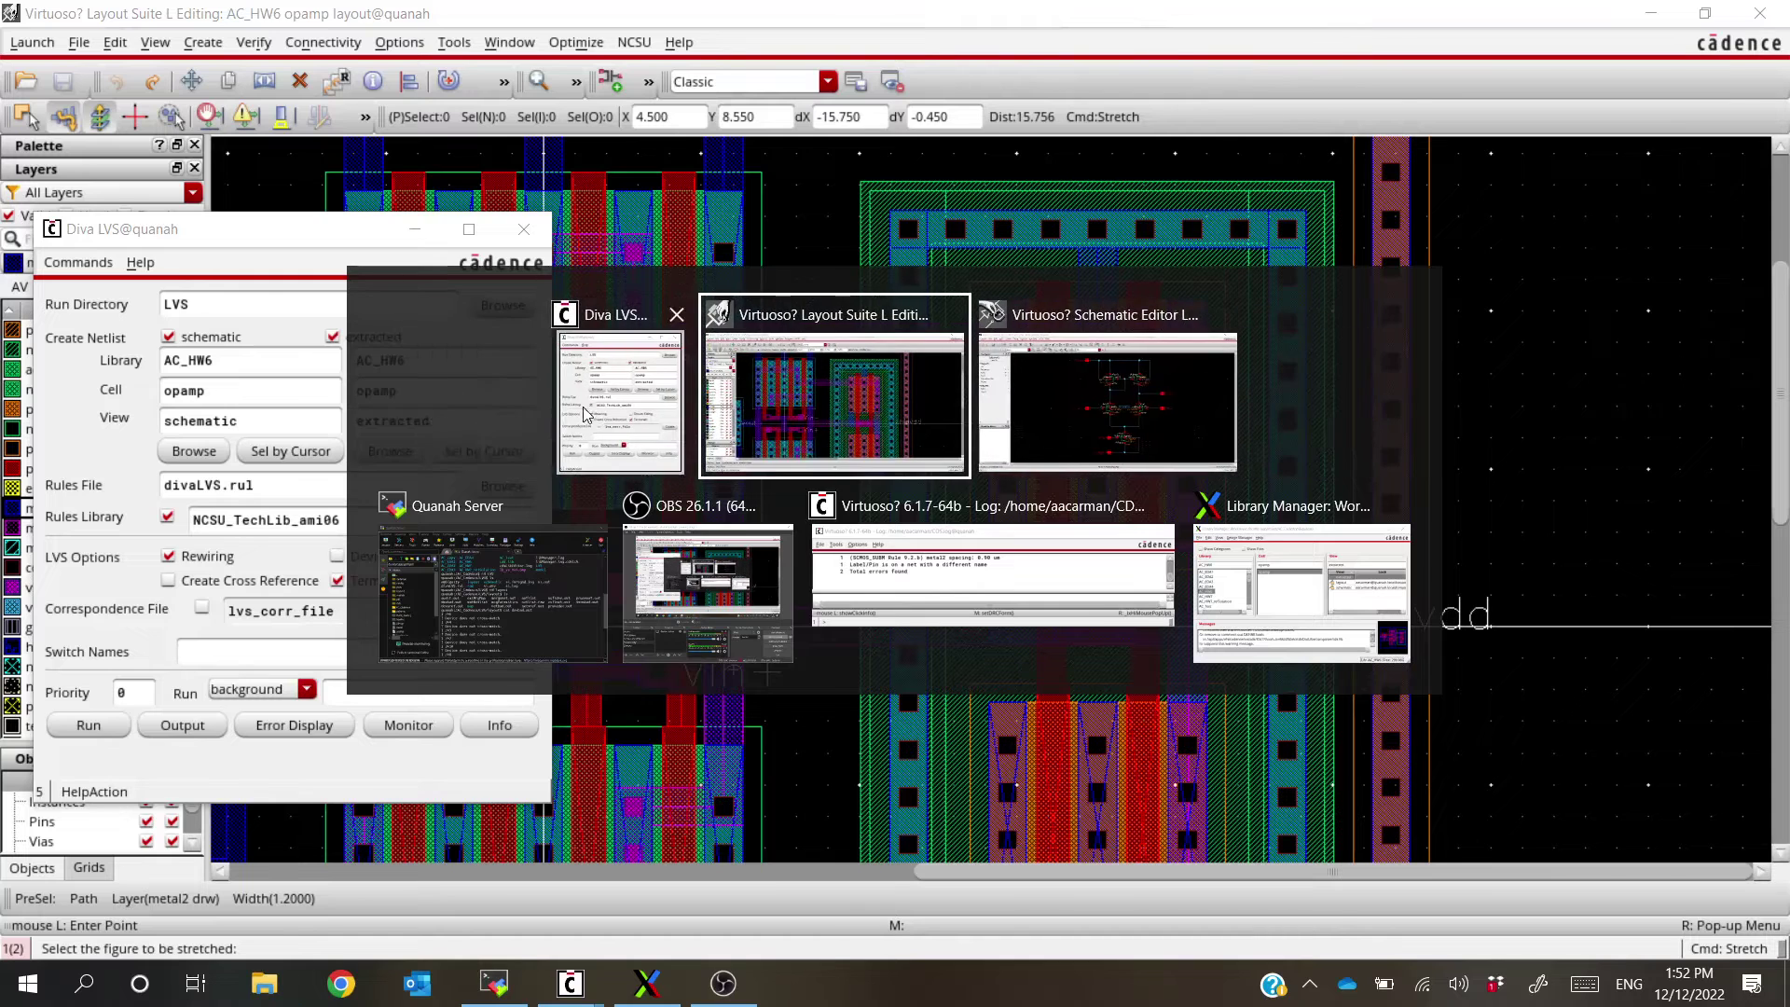
click(590, 420)
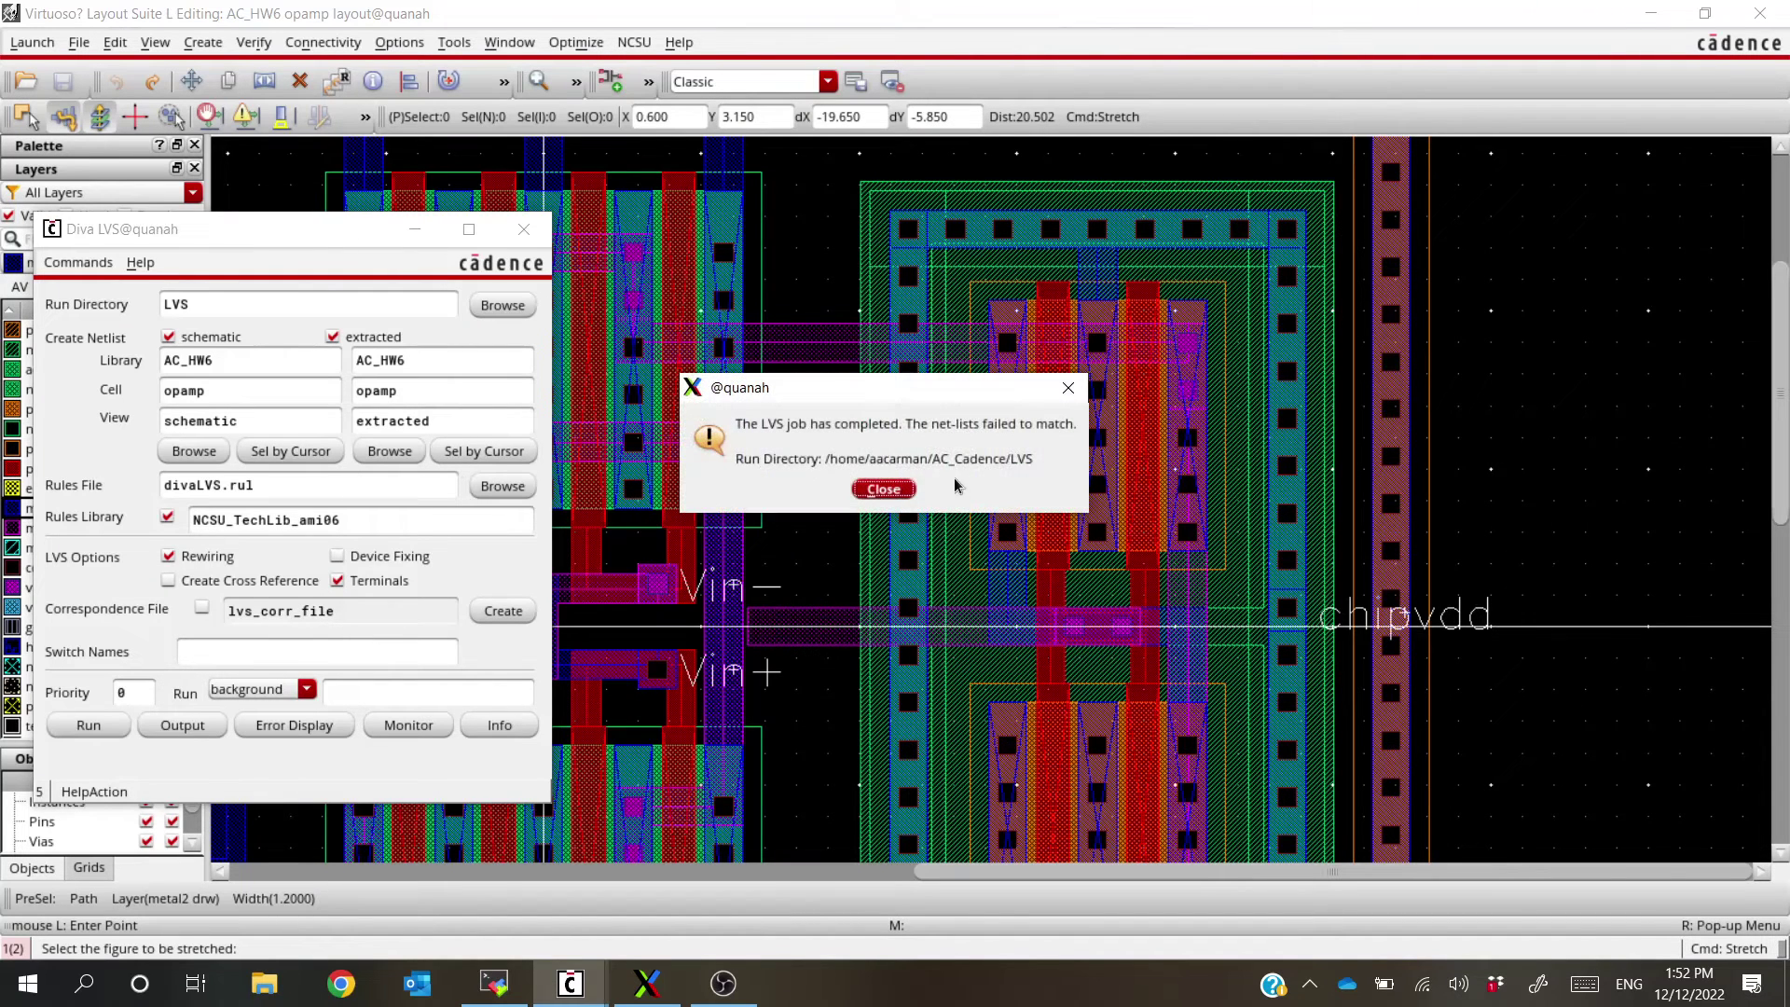
click(883, 489)
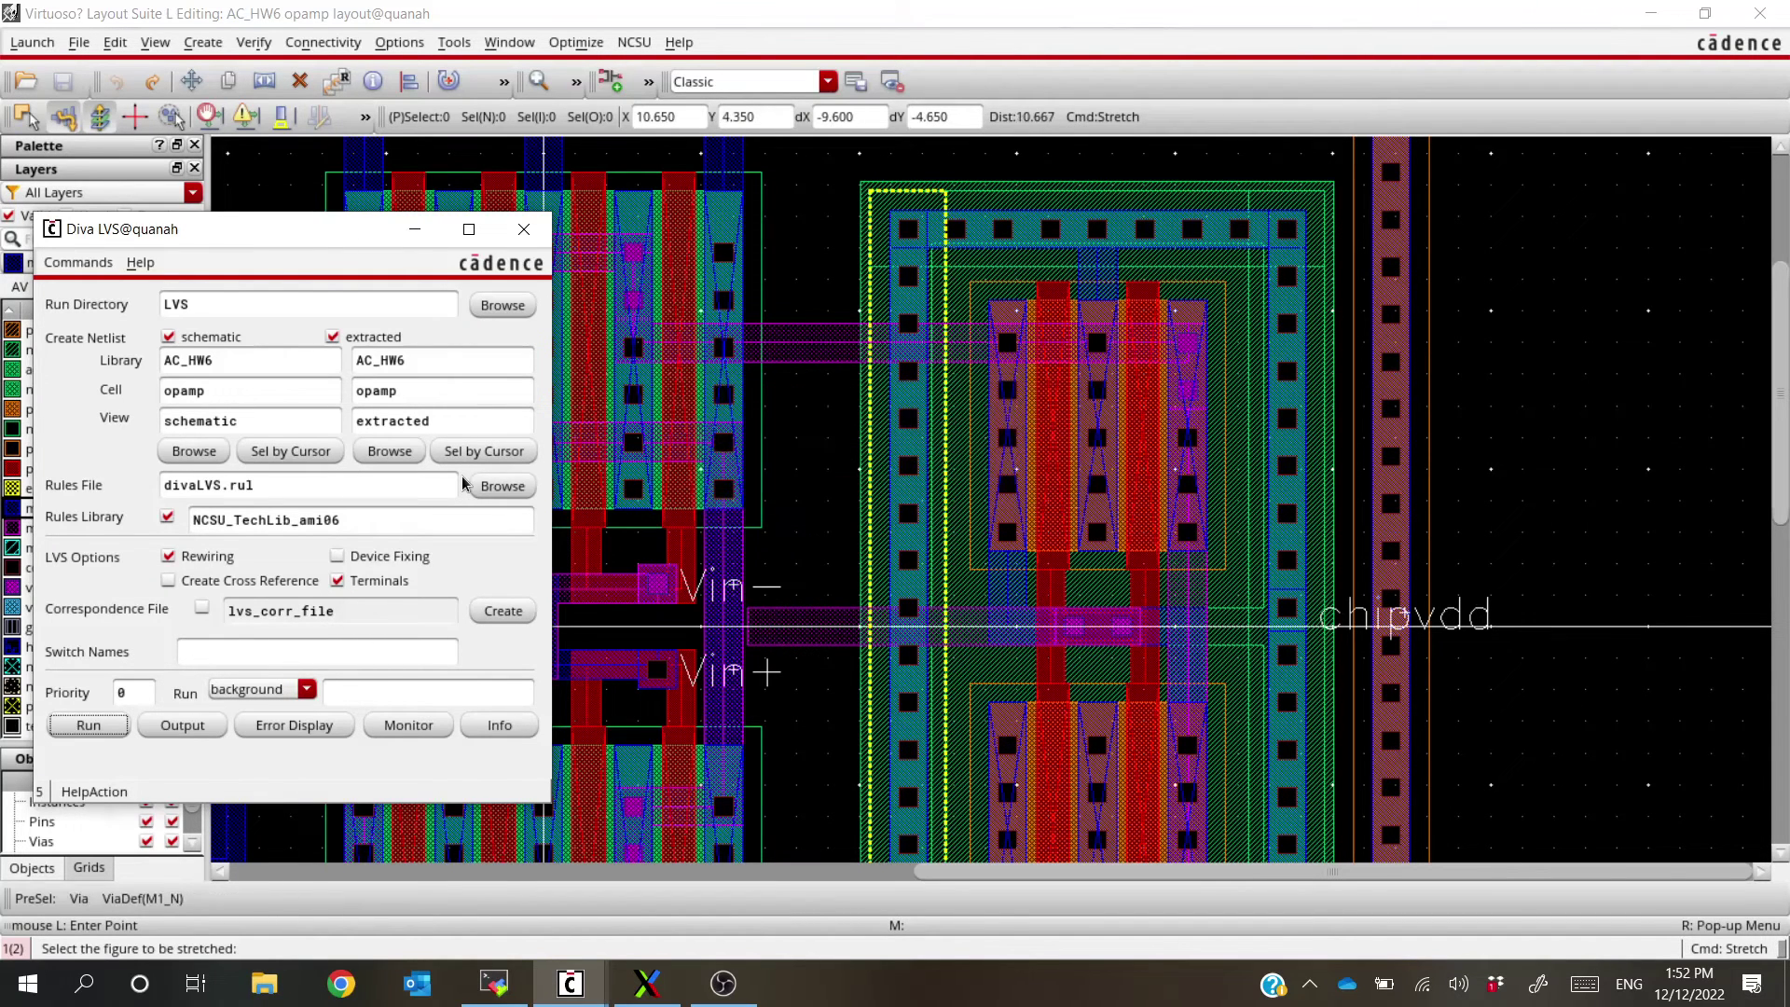
Open the new LVS output report and examine the termbad.out and netbad.out sections in the schematic and layout probe files
click(182, 725)
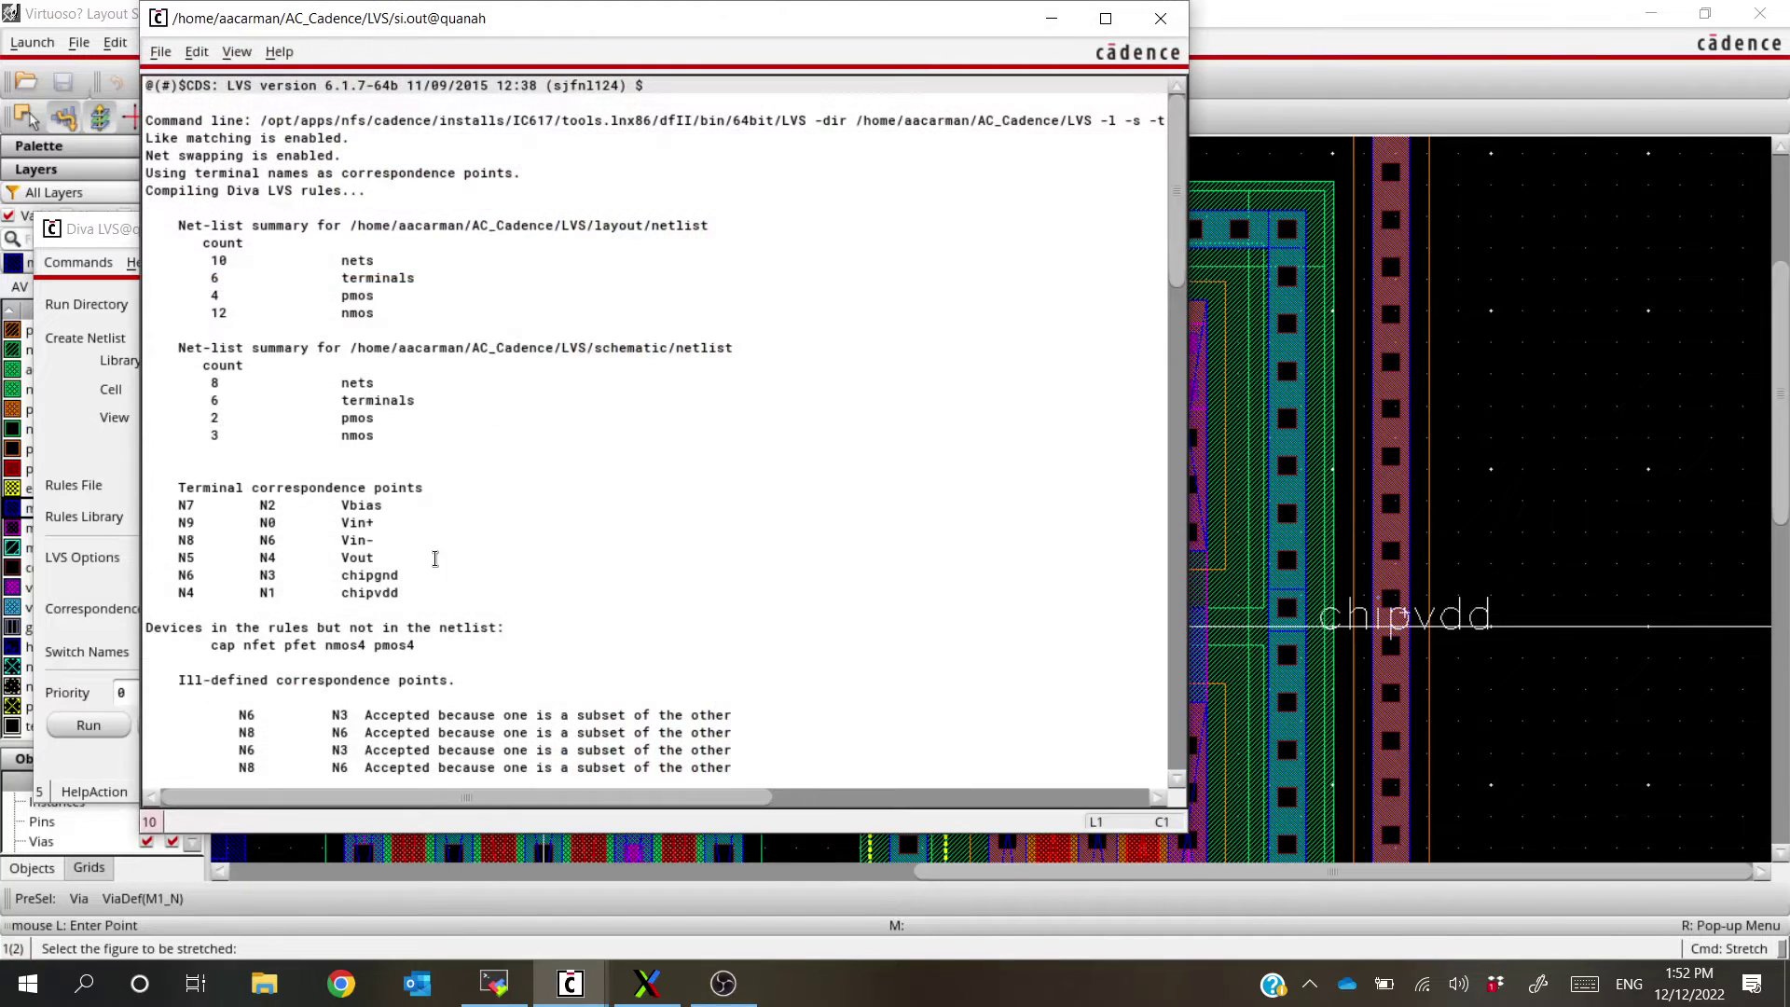
scroll(436, 554, down, 15)
scroll(436, 554, down, 8)
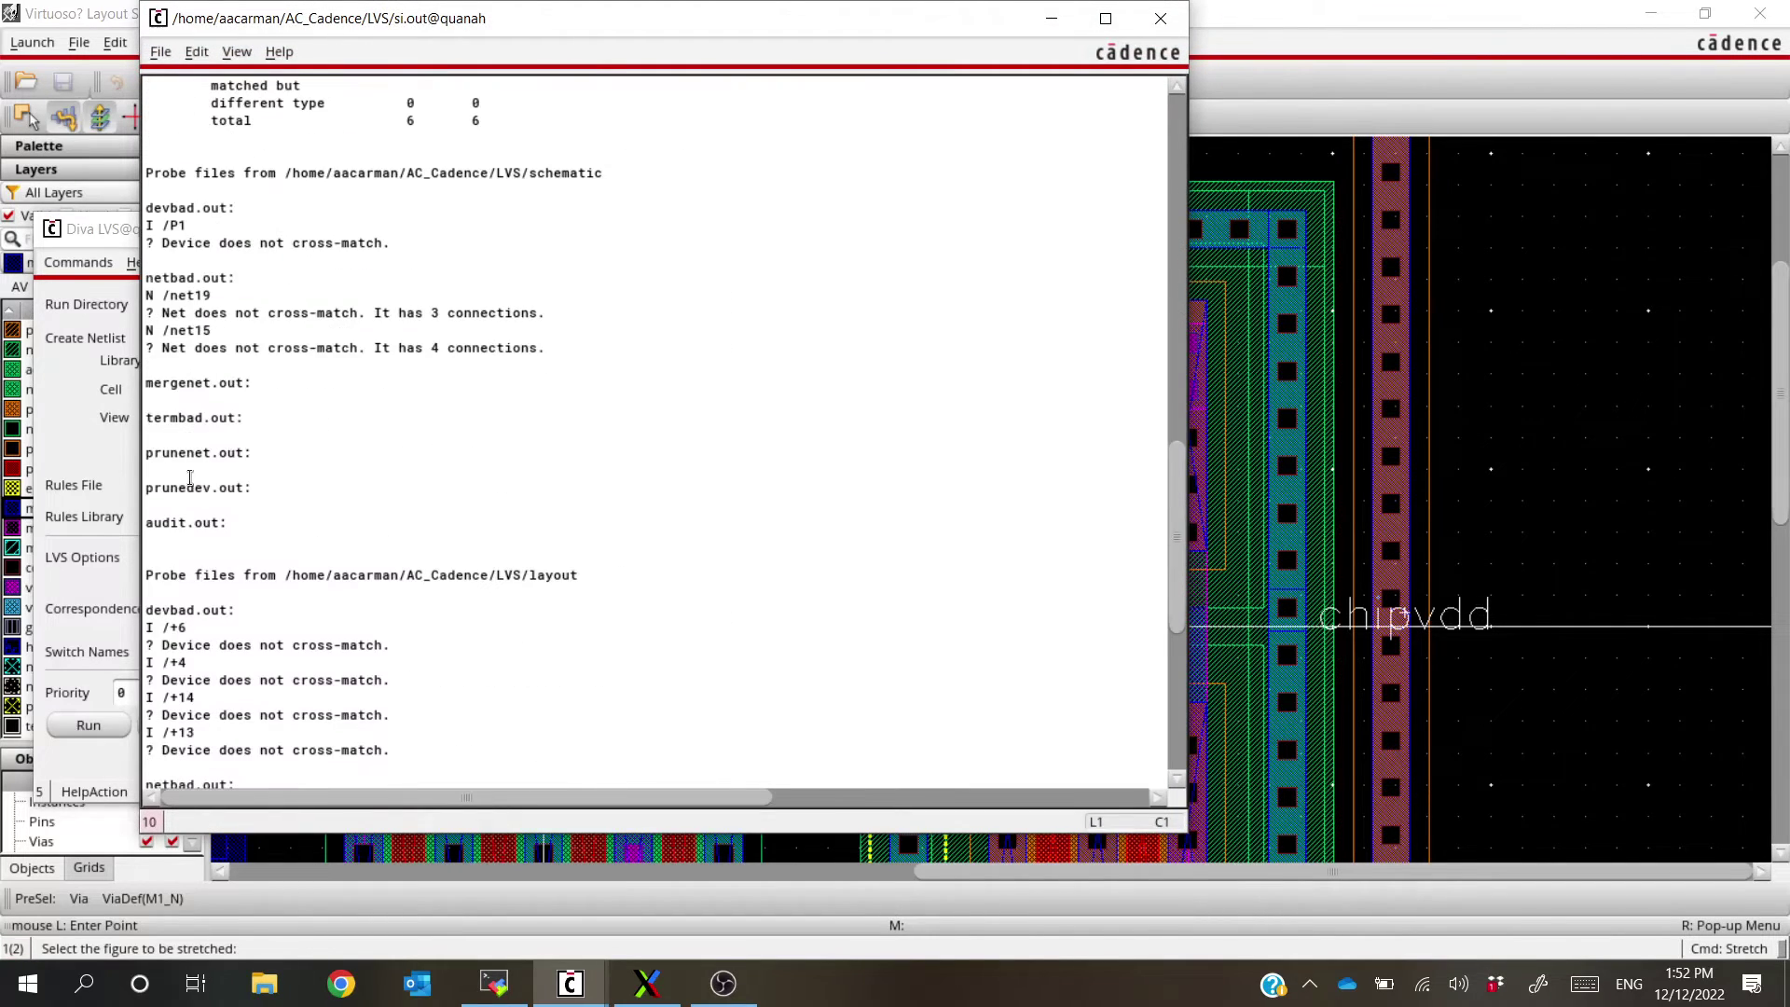
mouse_move(171, 421)
mouse_down()
mouse_move(289, 423)
mouse_move(142, 417)
mouse_up()
click(272, 422)
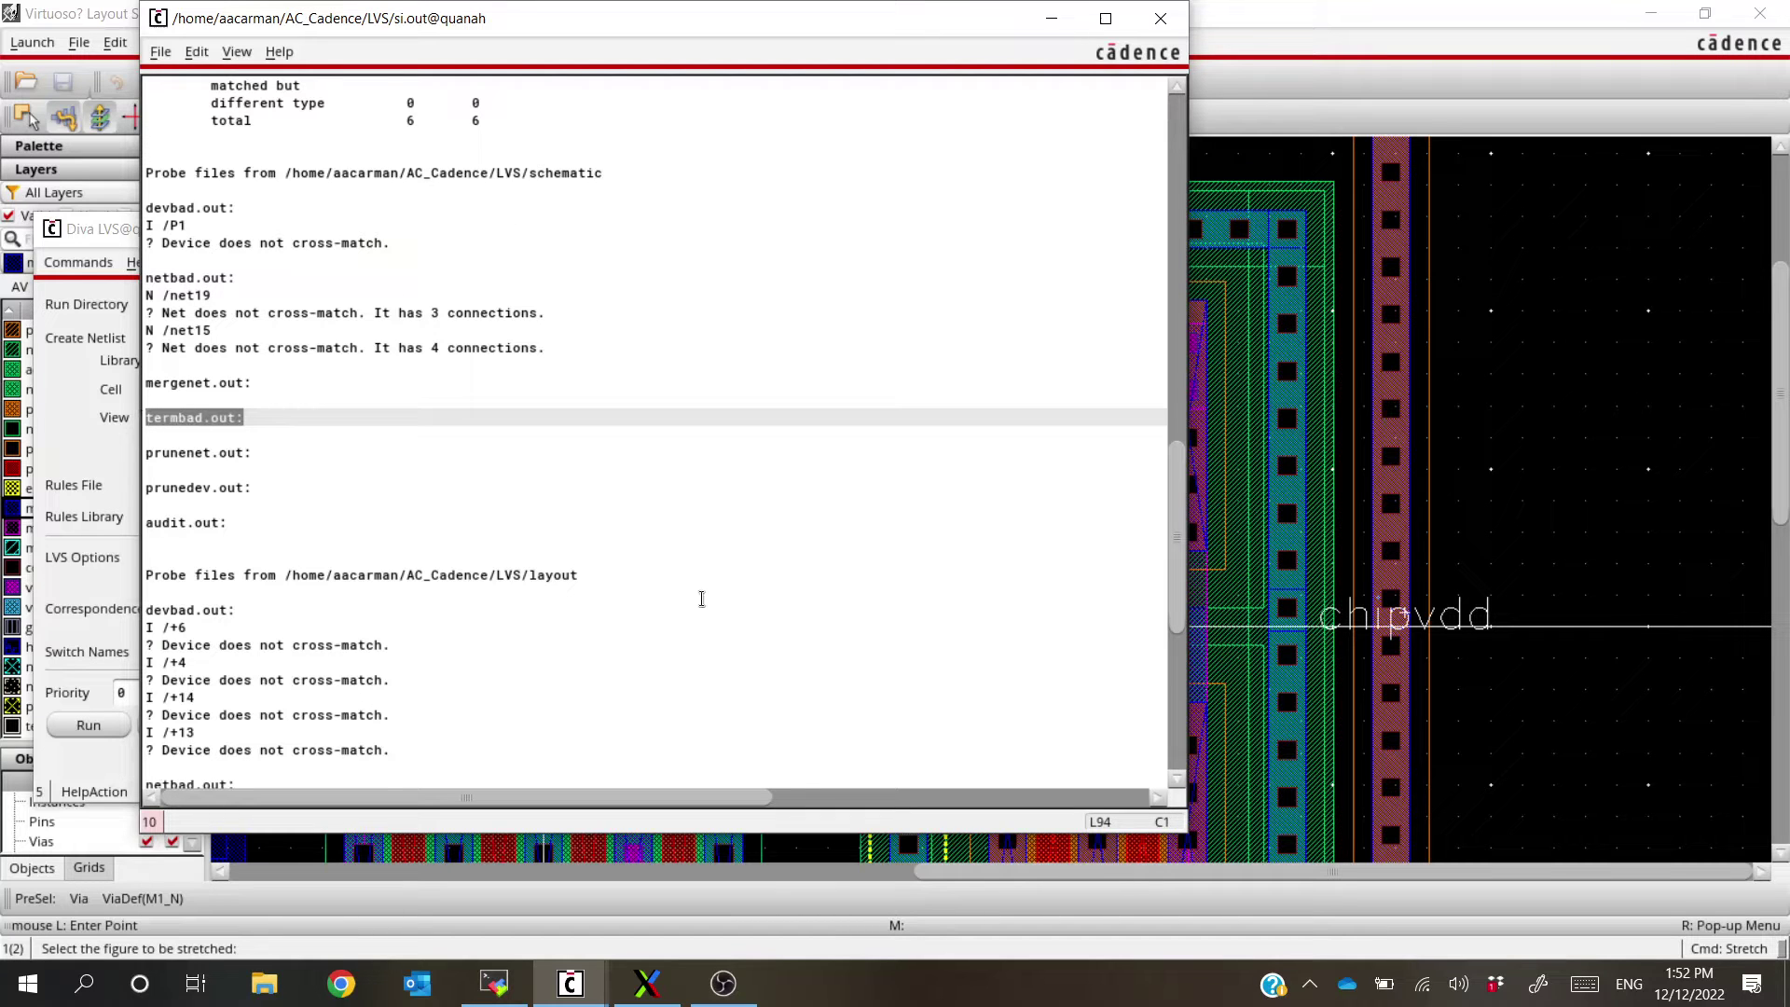
scroll(701, 611, down, 6)
click(225, 664)
click(279, 659)
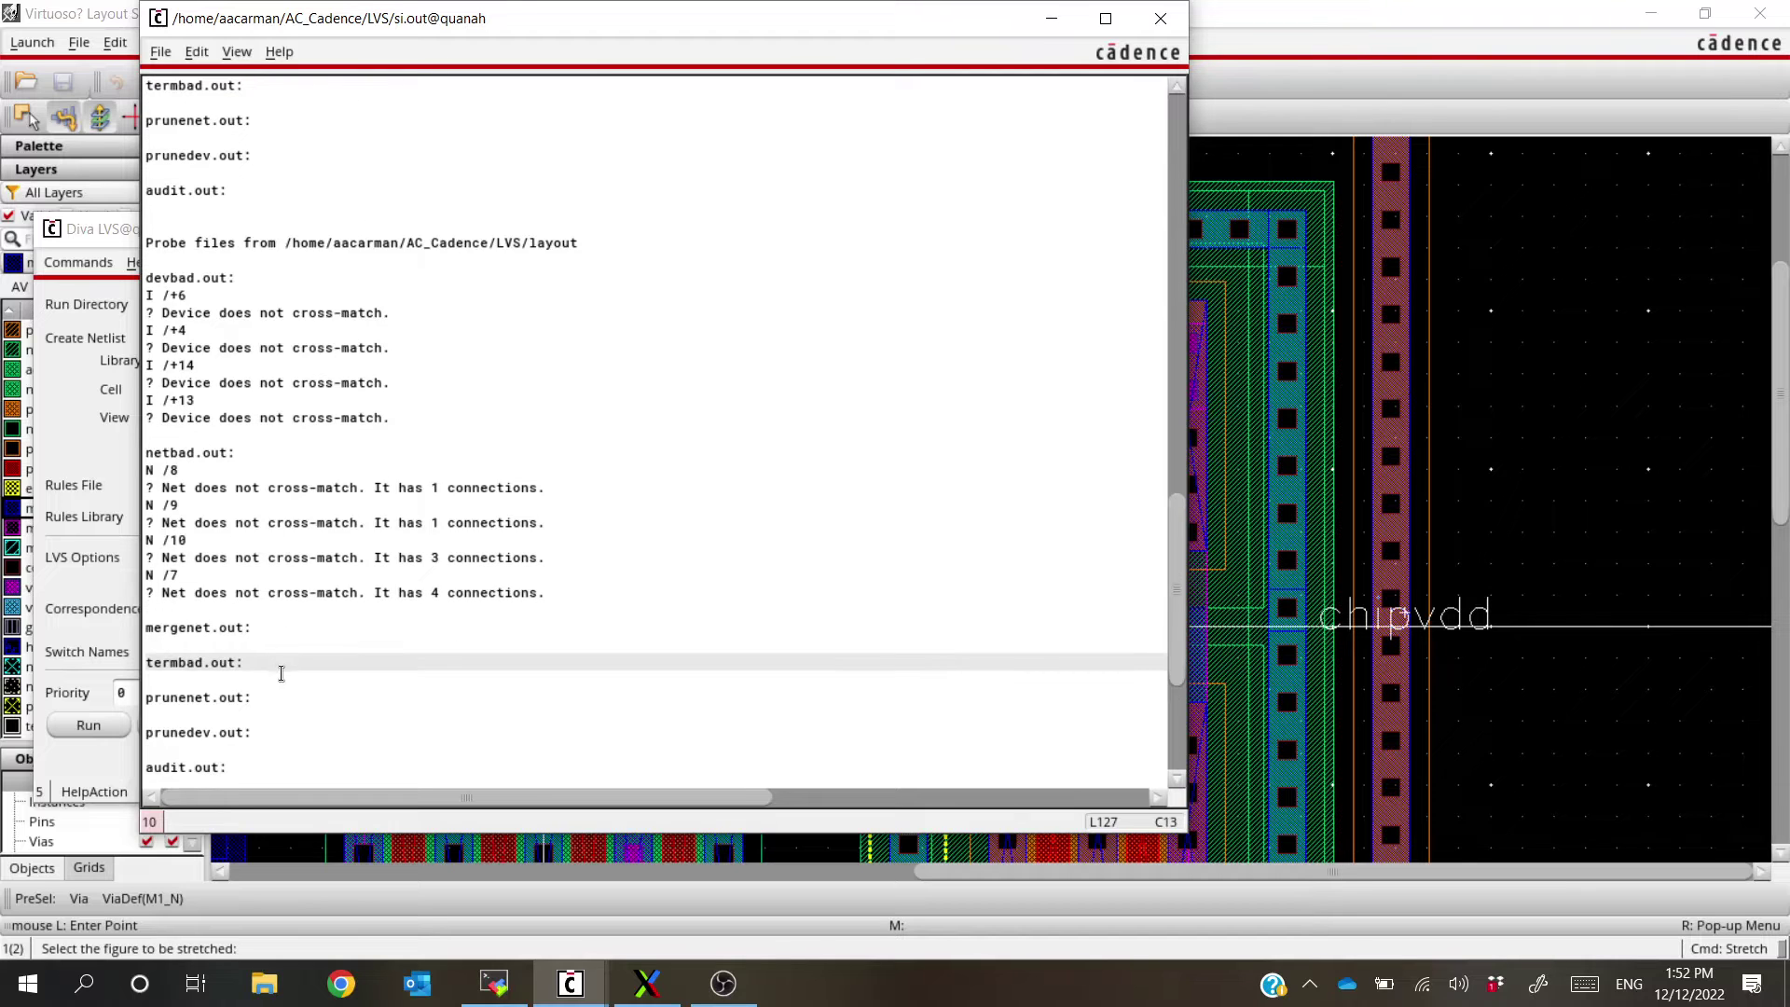
scroll(282, 674, up, 20)
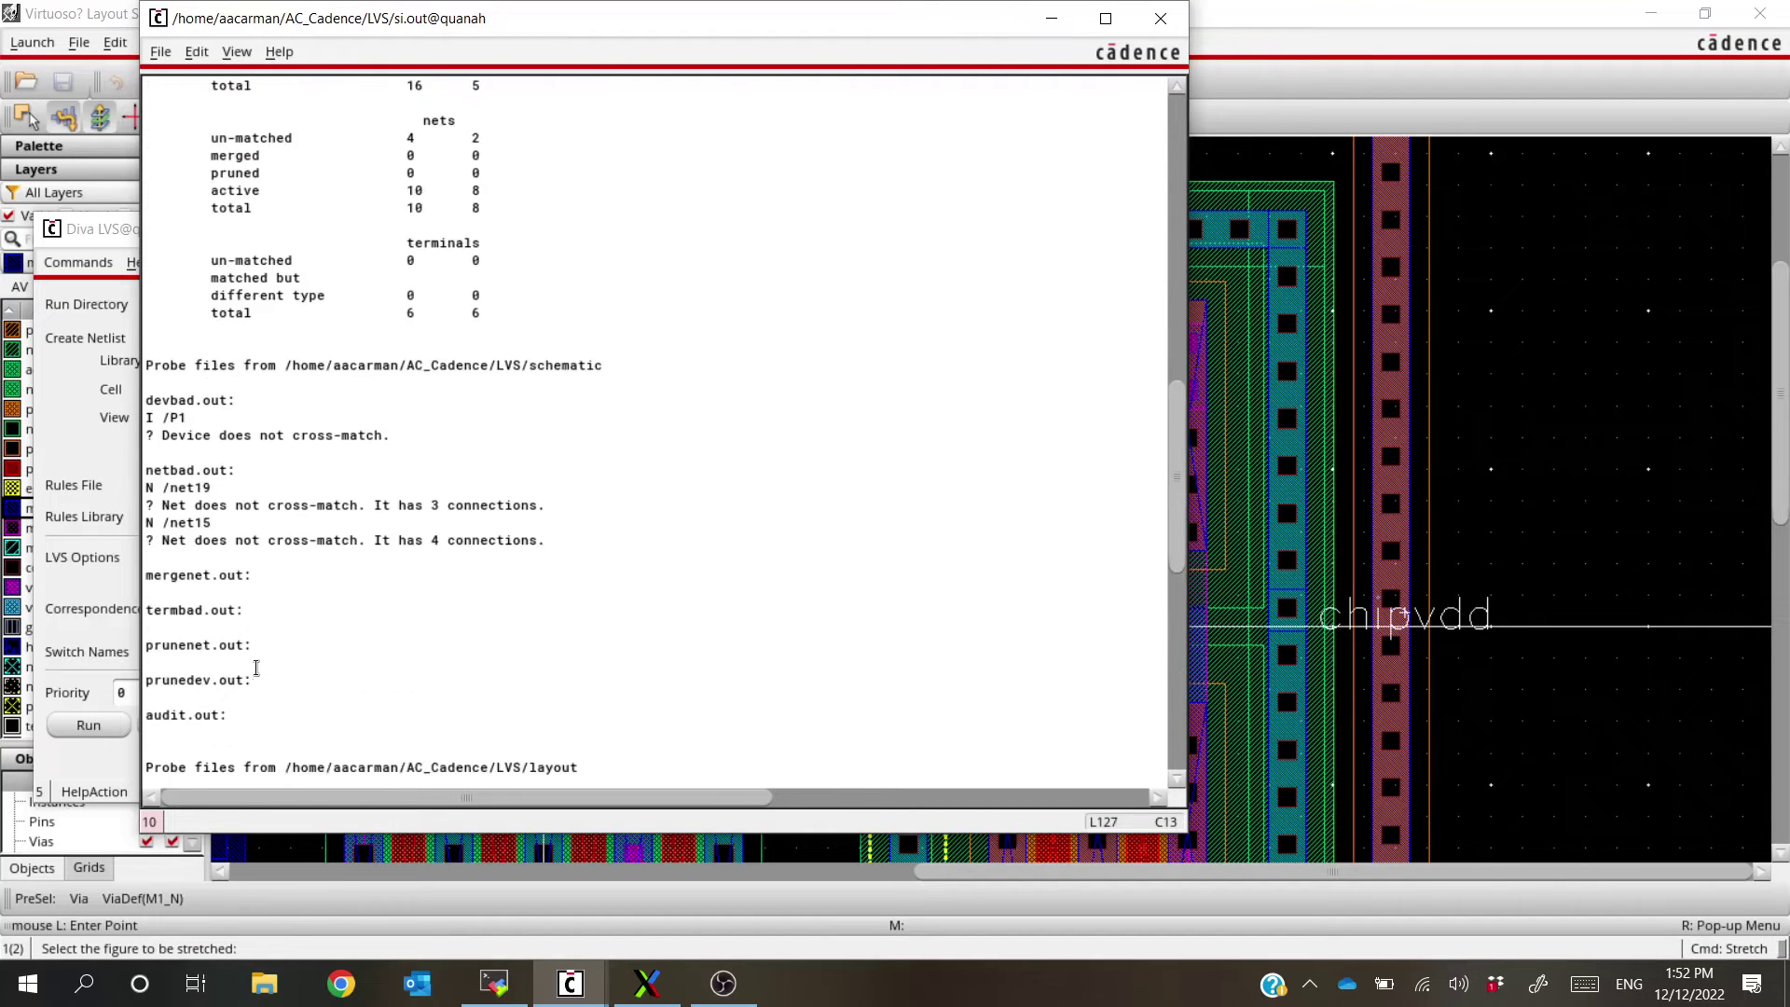
Compare the net counts in the layout and schematic net-list summaries at the start of the LVS report
scroll(286, 384, up, 8)
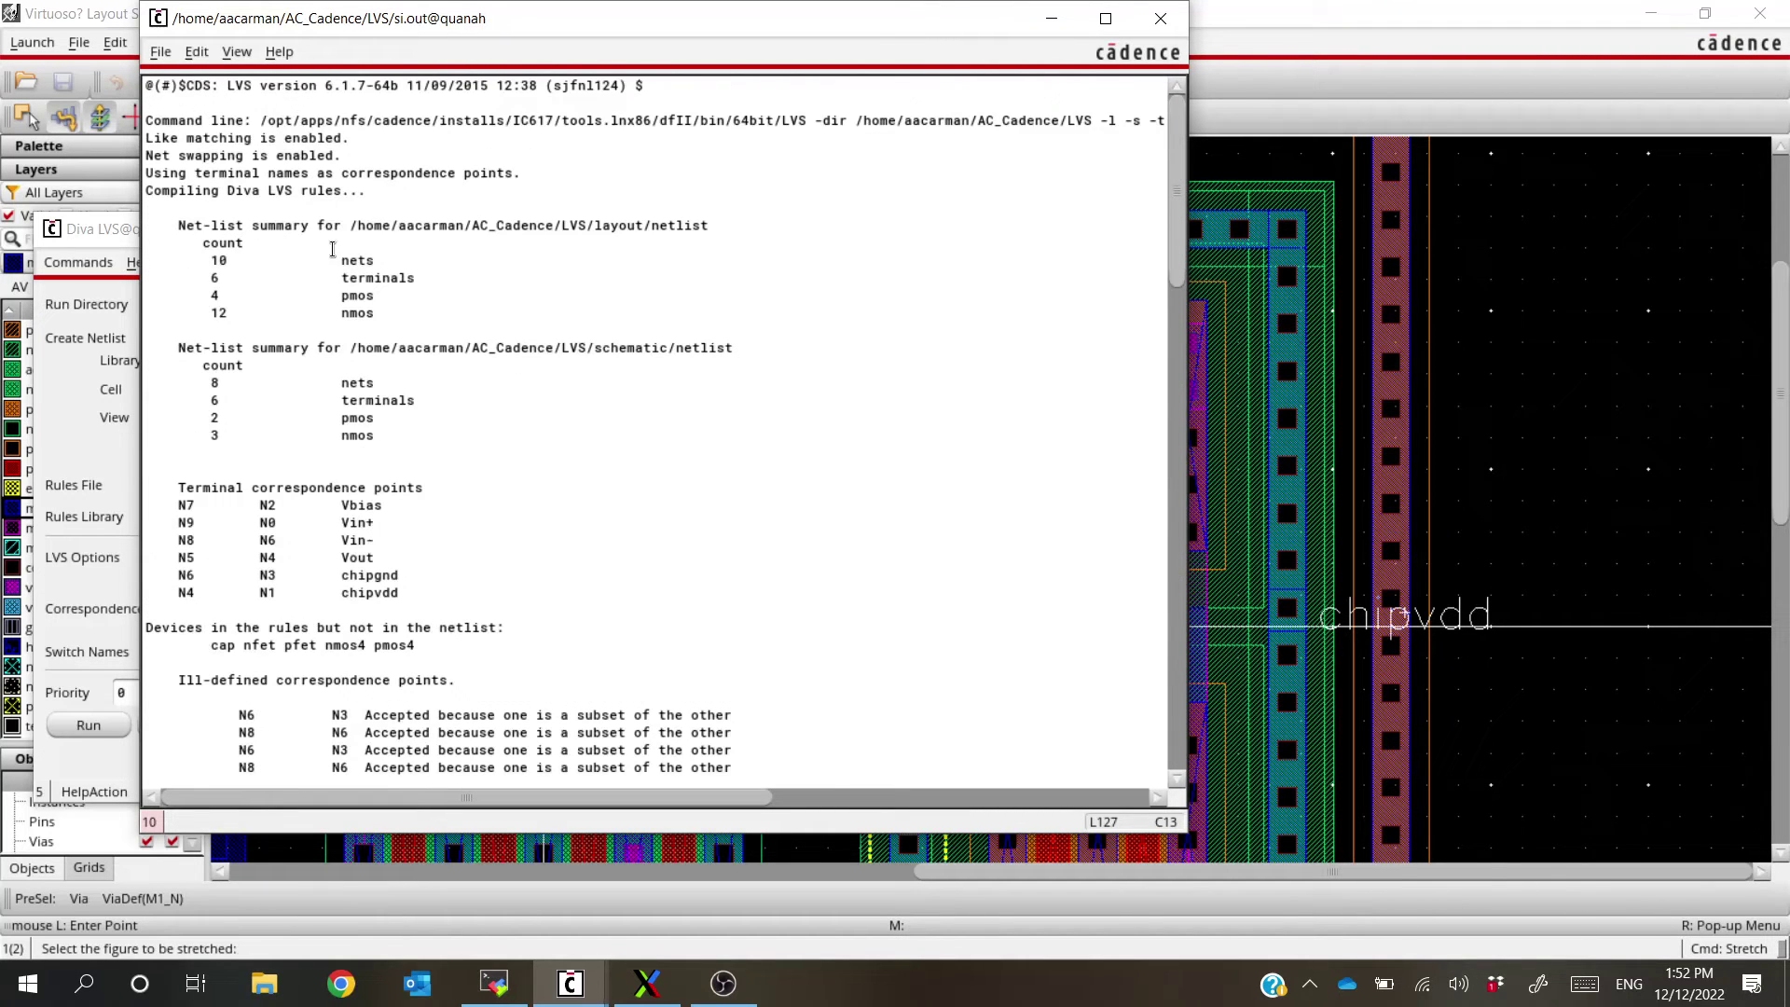
drag(373, 260, 213, 260)
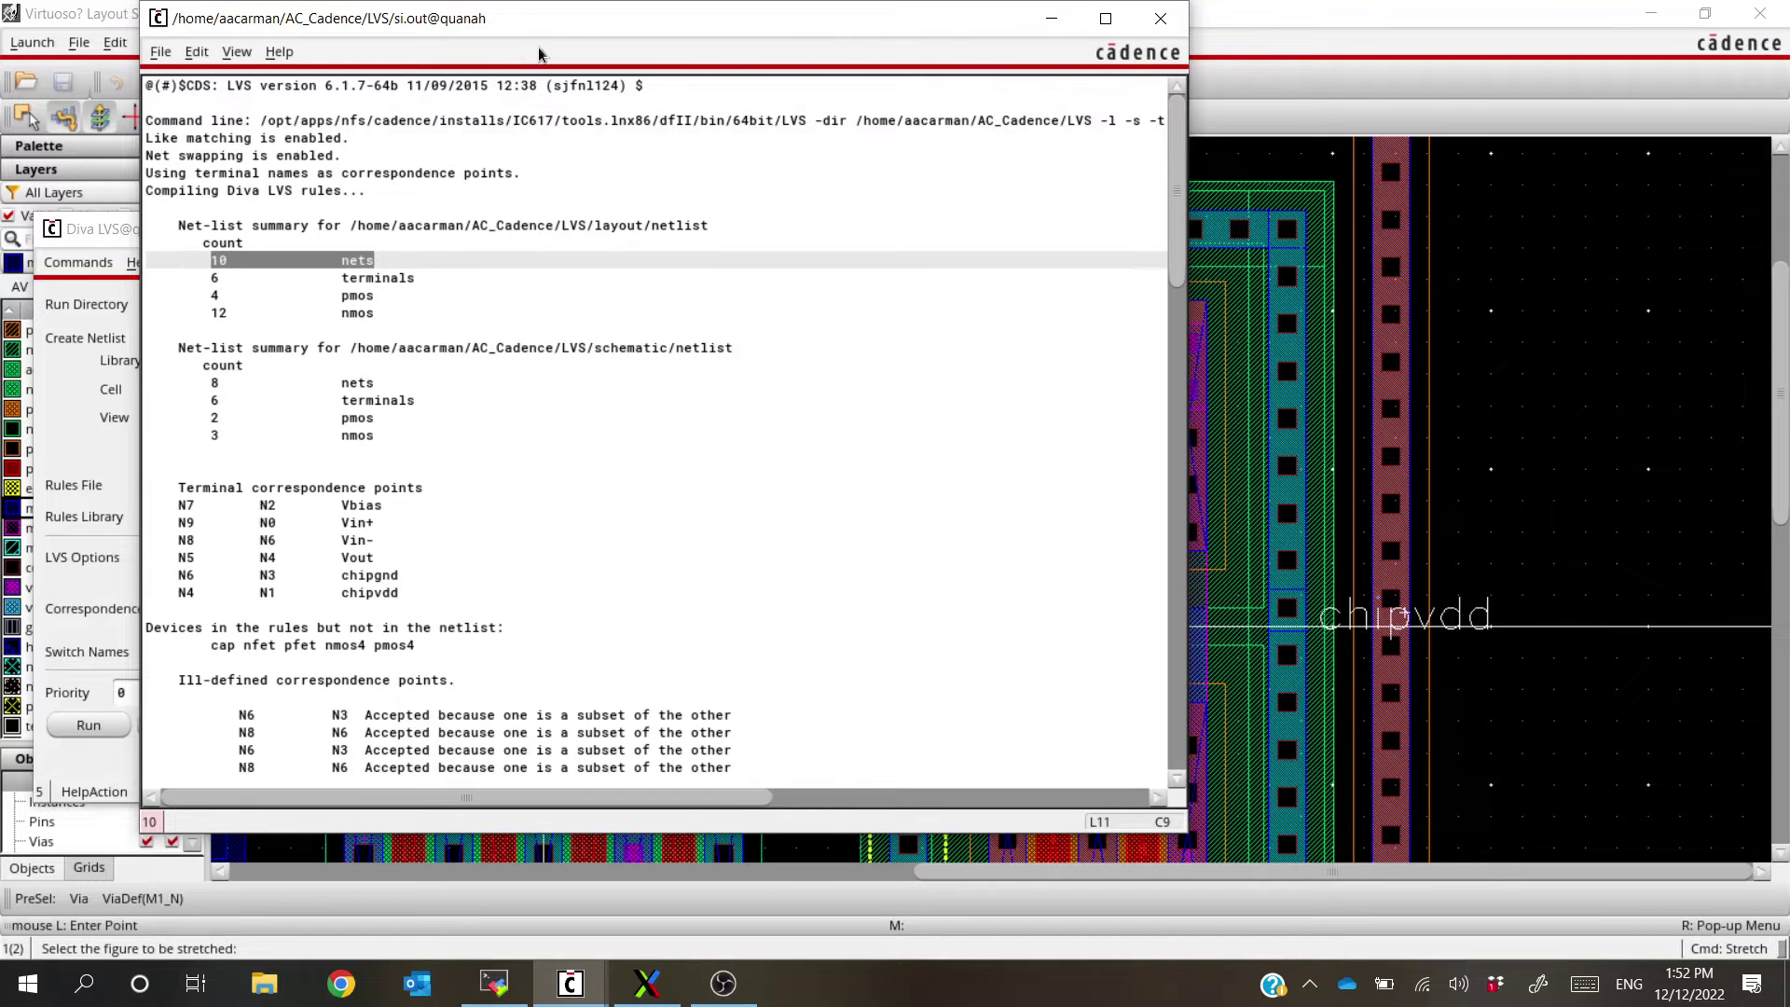
drag(578, 19, 475, 252)
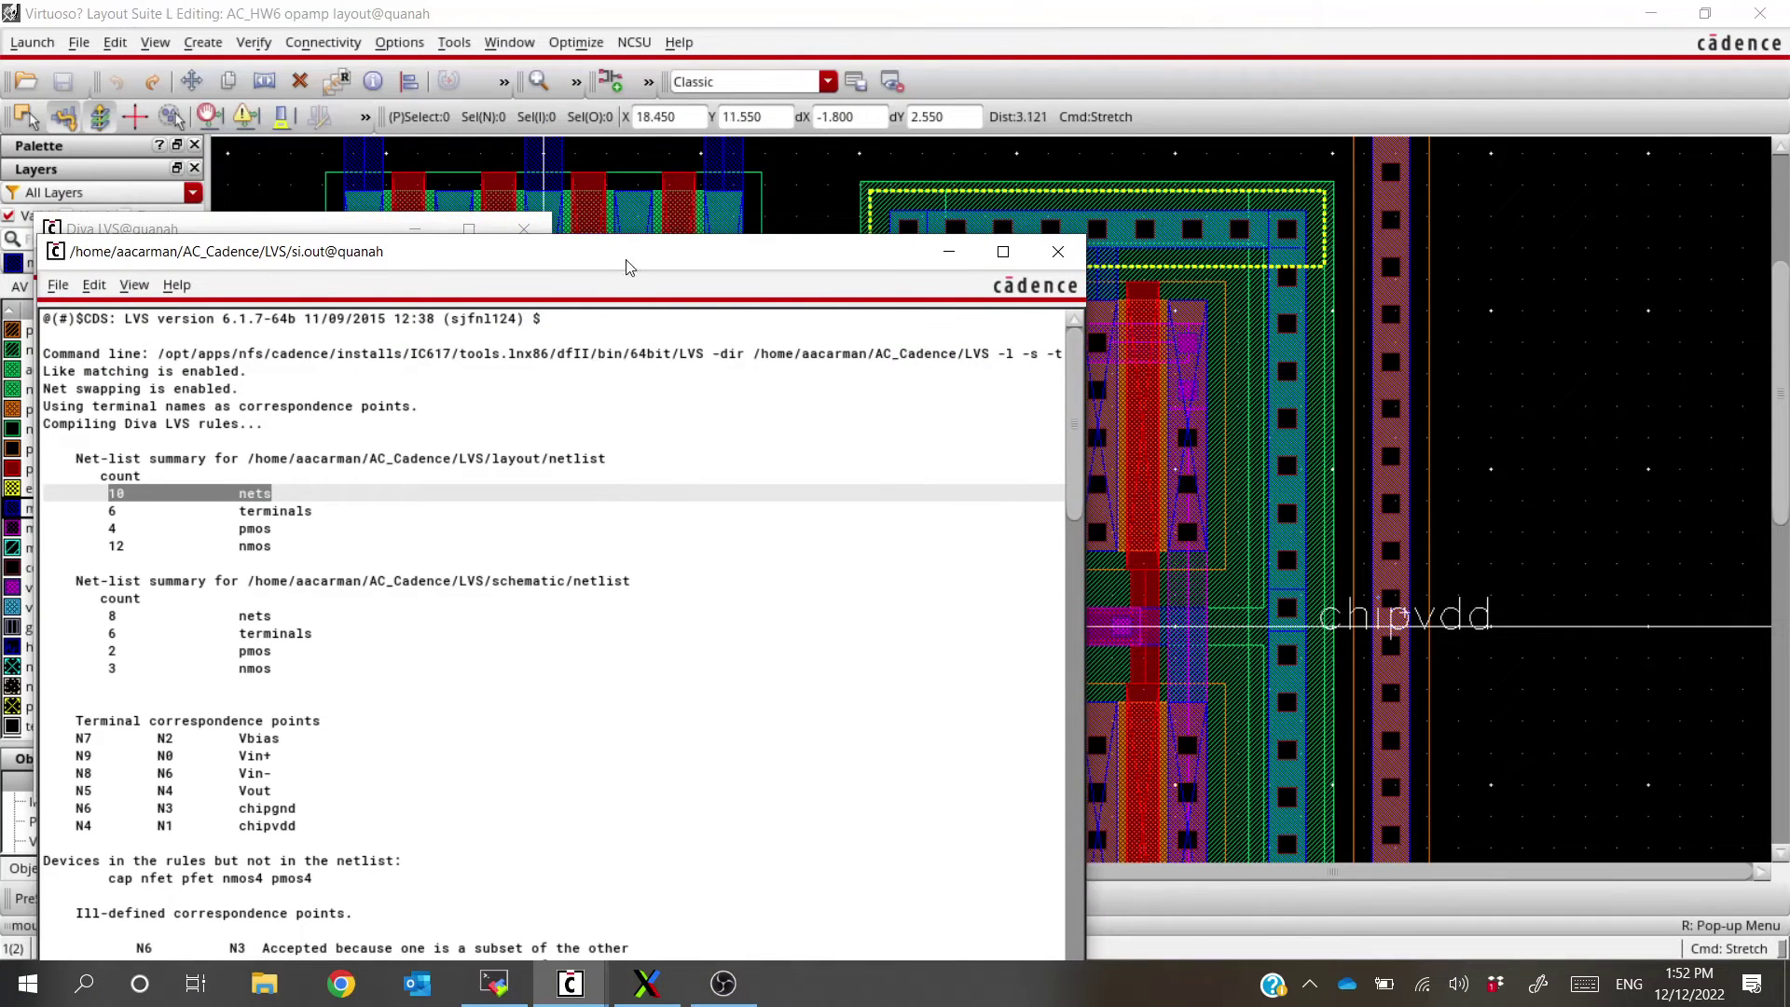
drag(625, 267, 681, 184)
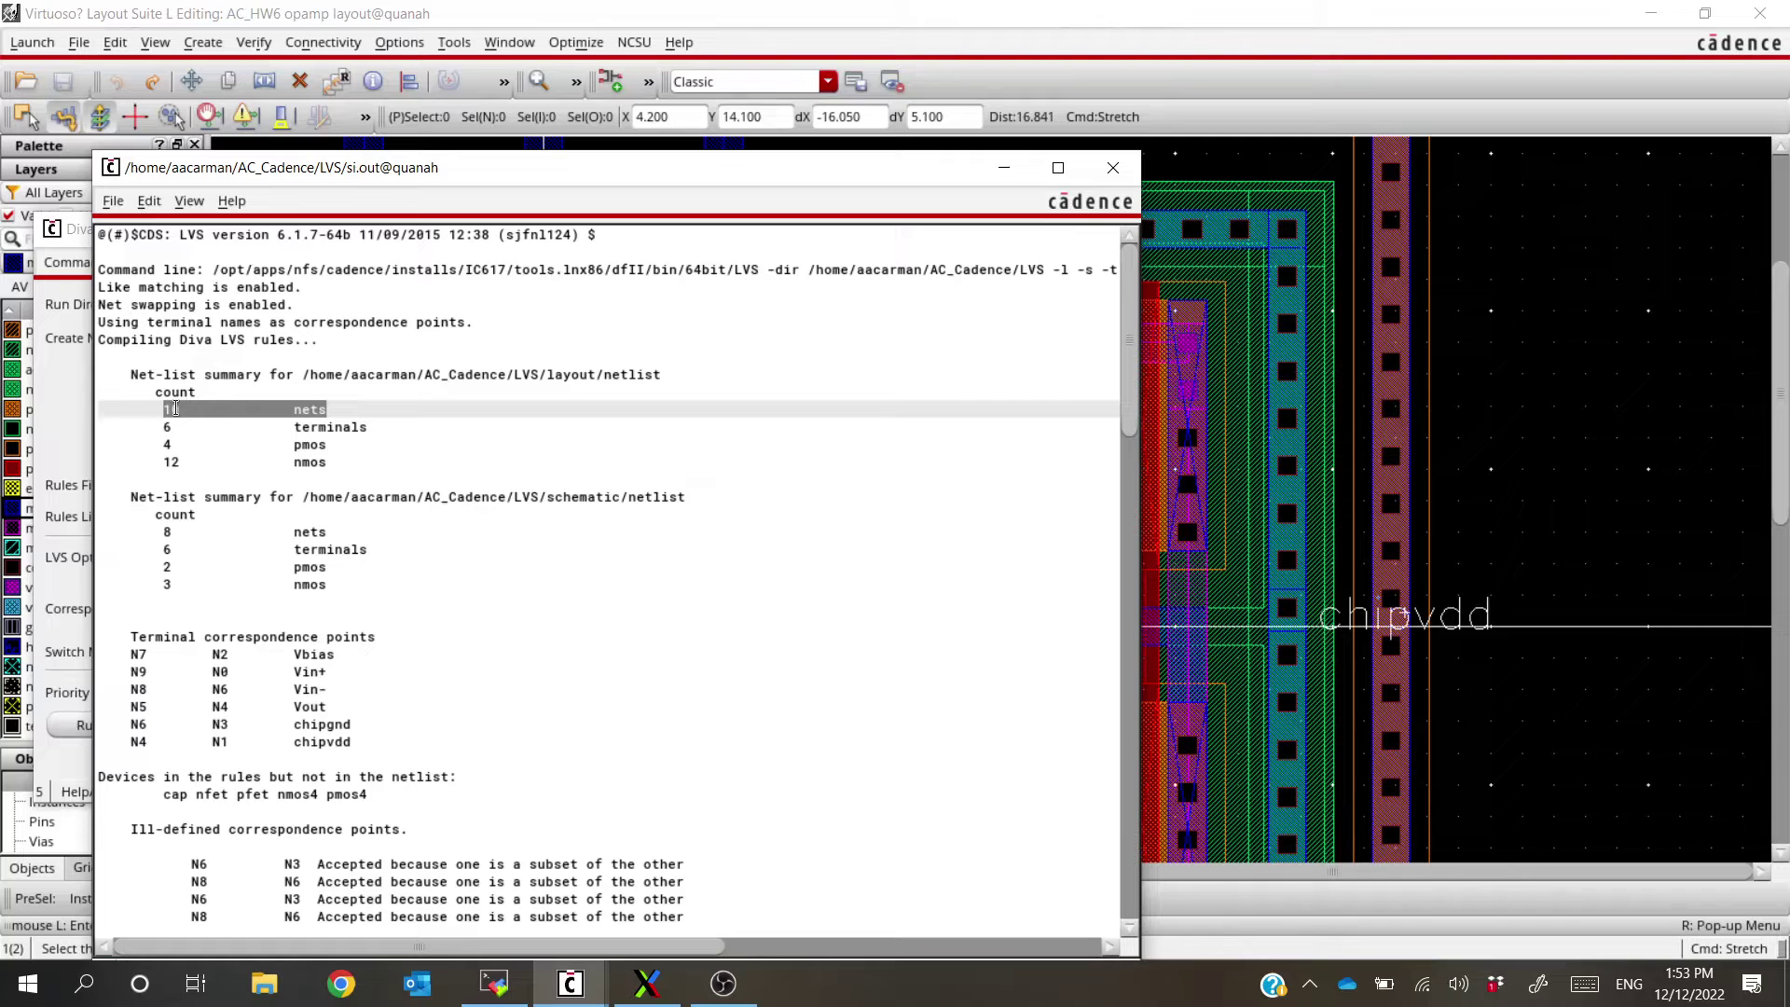
click(332, 408)
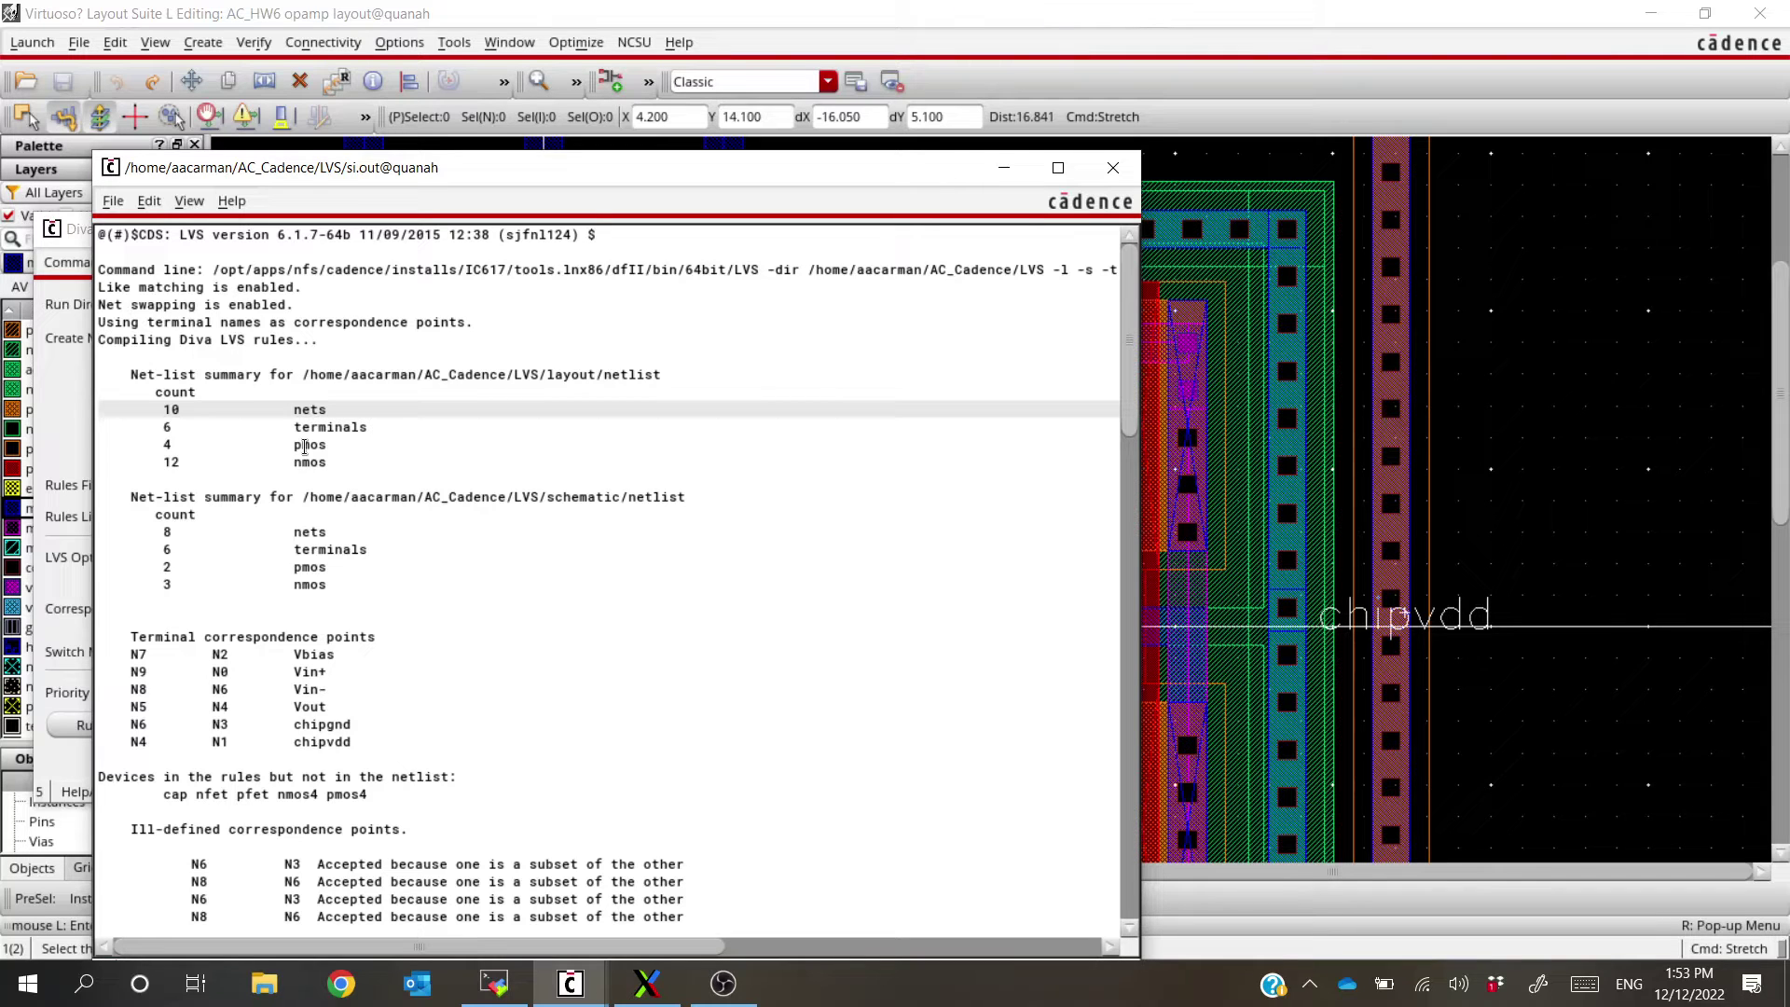
drag(335, 533, 167, 530)
drag(330, 407, 167, 409)
drag(355, 533, 168, 527)
drag(158, 409, 350, 409)
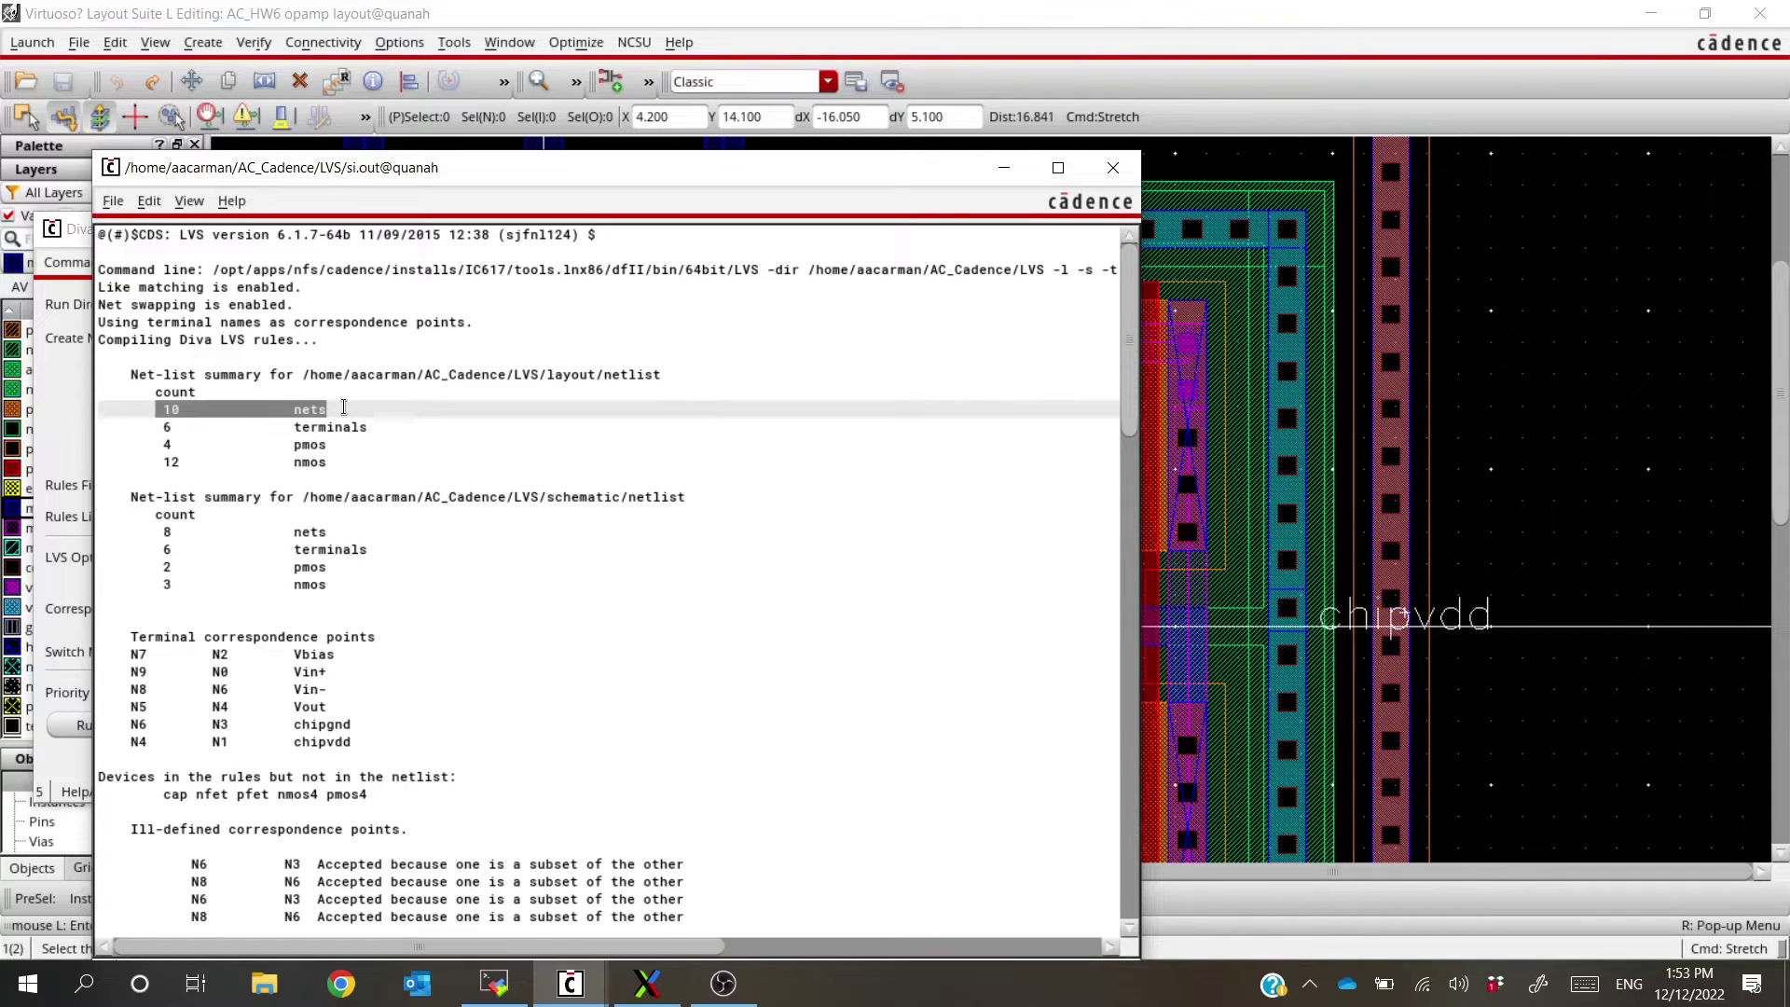
click(349, 409)
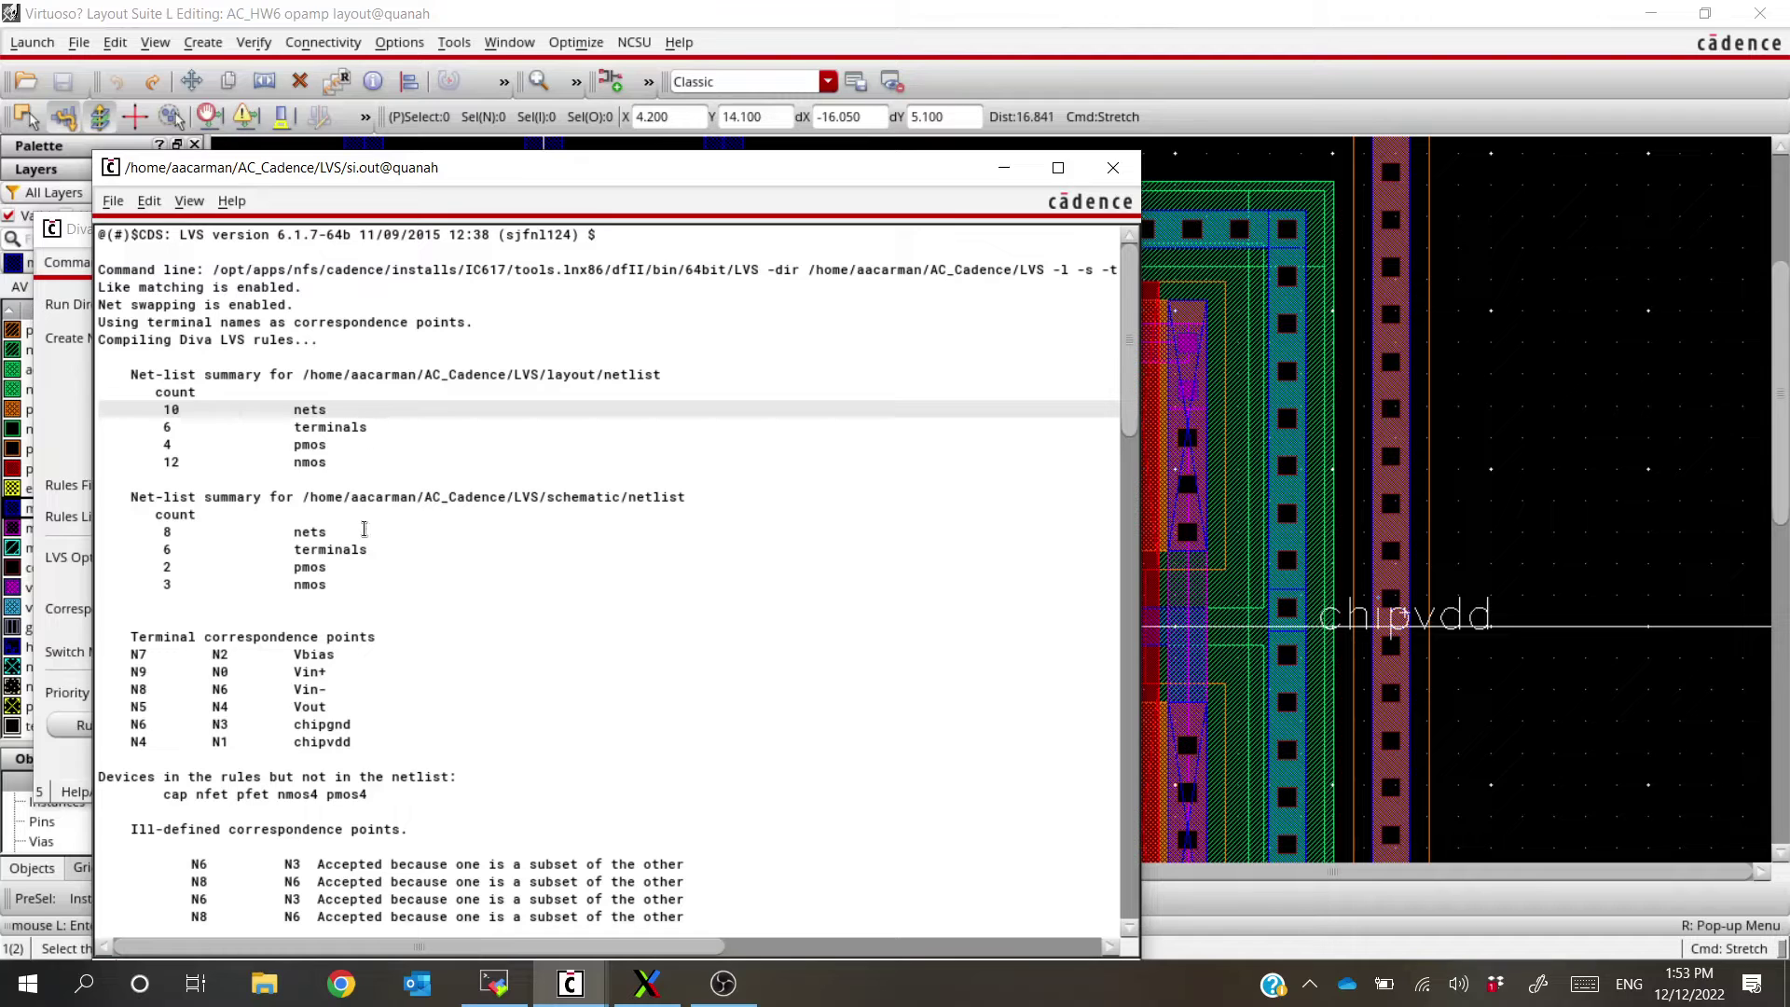
drag(344, 532, 134, 528)
drag(344, 410, 162, 410)
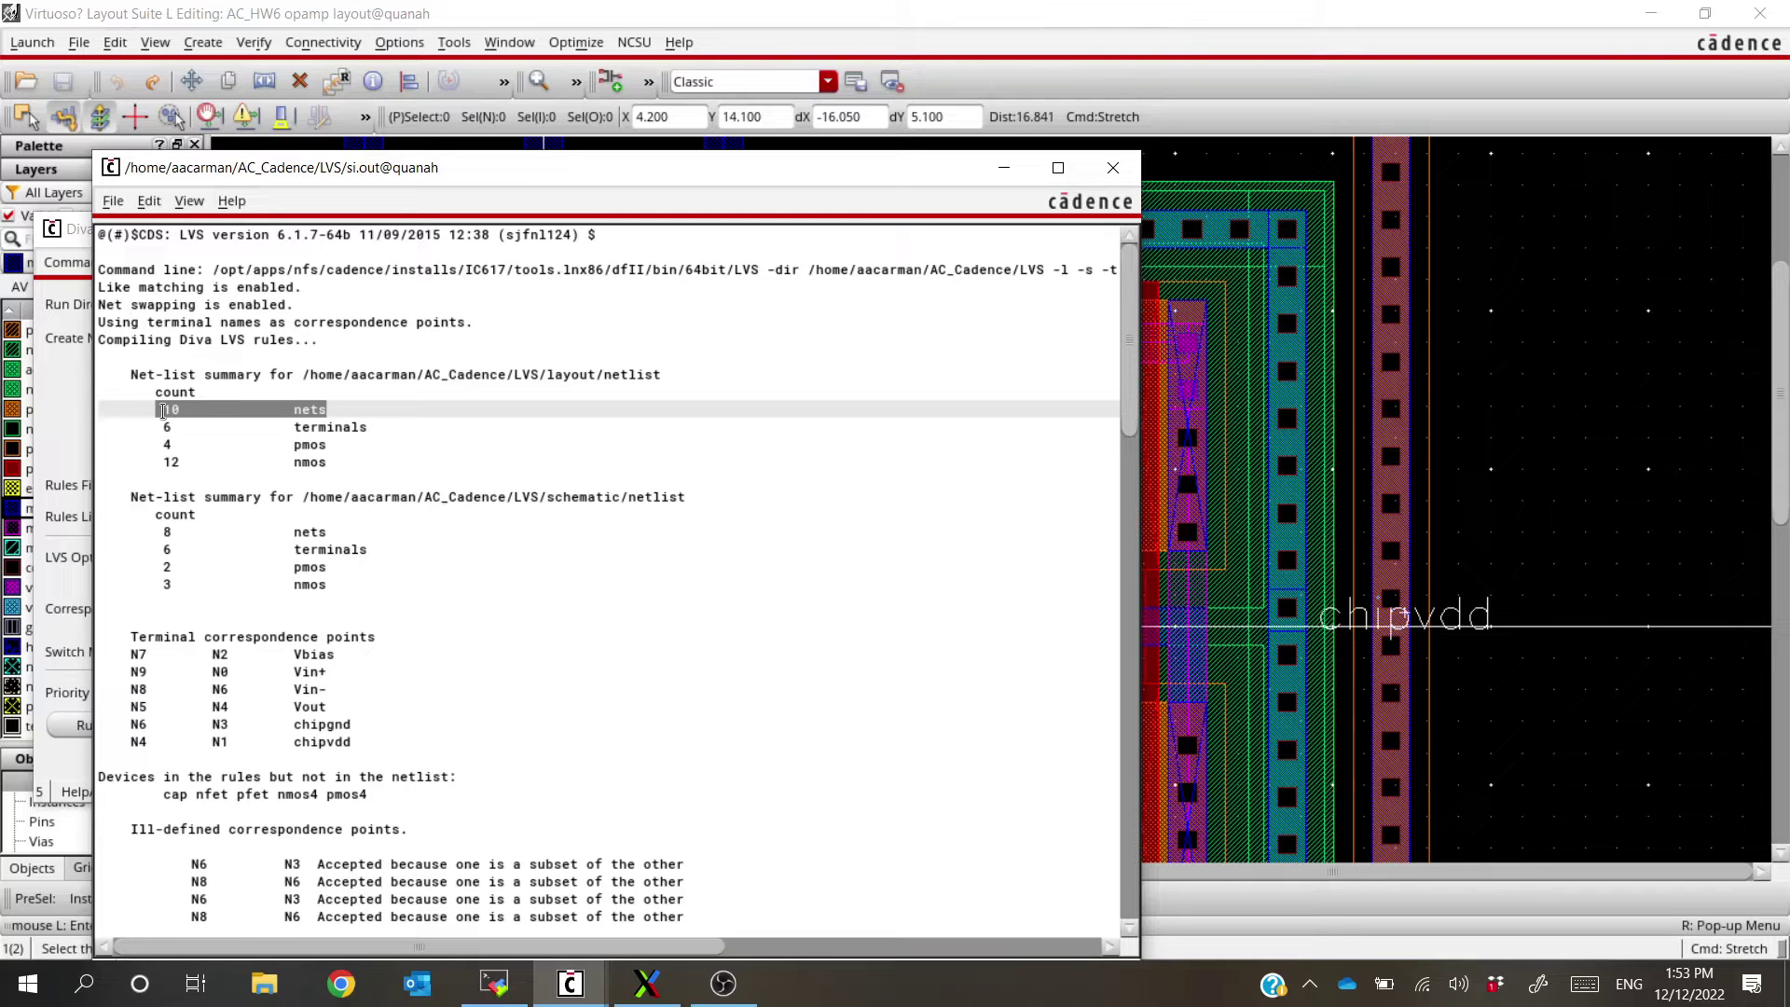
Examine the devbad.out and netbad.out sections of the schematic probe files, focusing on the entry for net19
scroll(634, 551, down, 10)
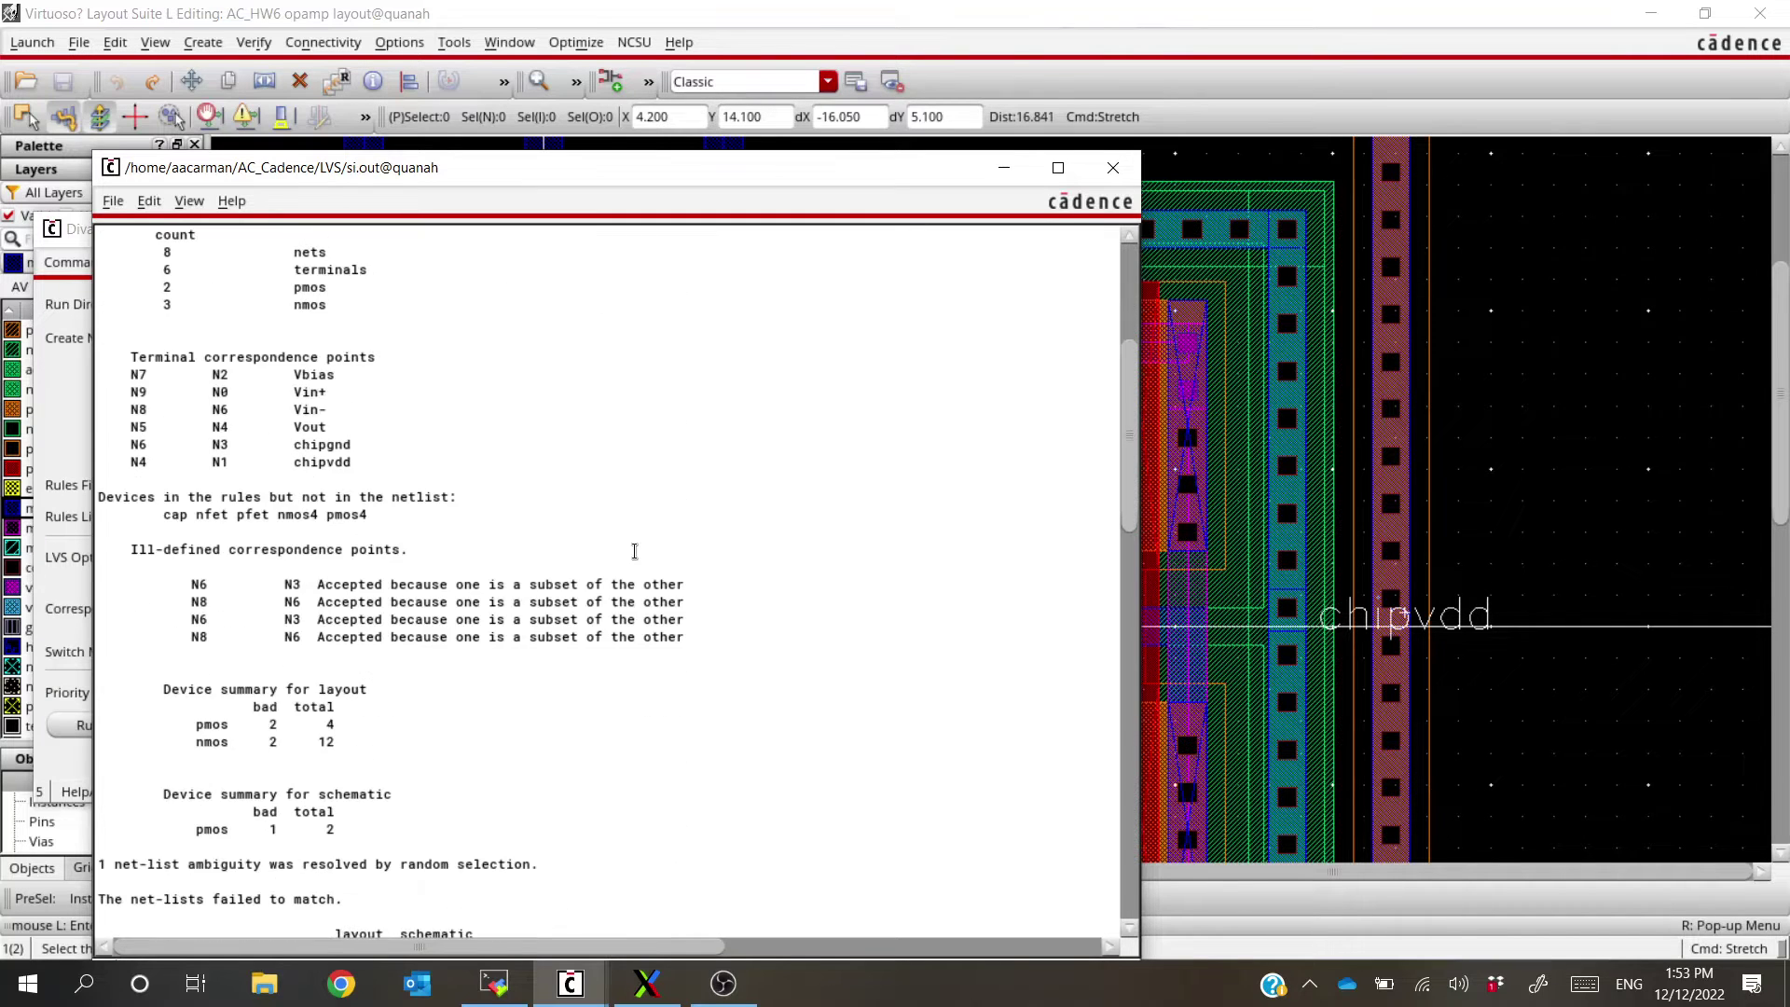
scroll(378, 635, down, 11)
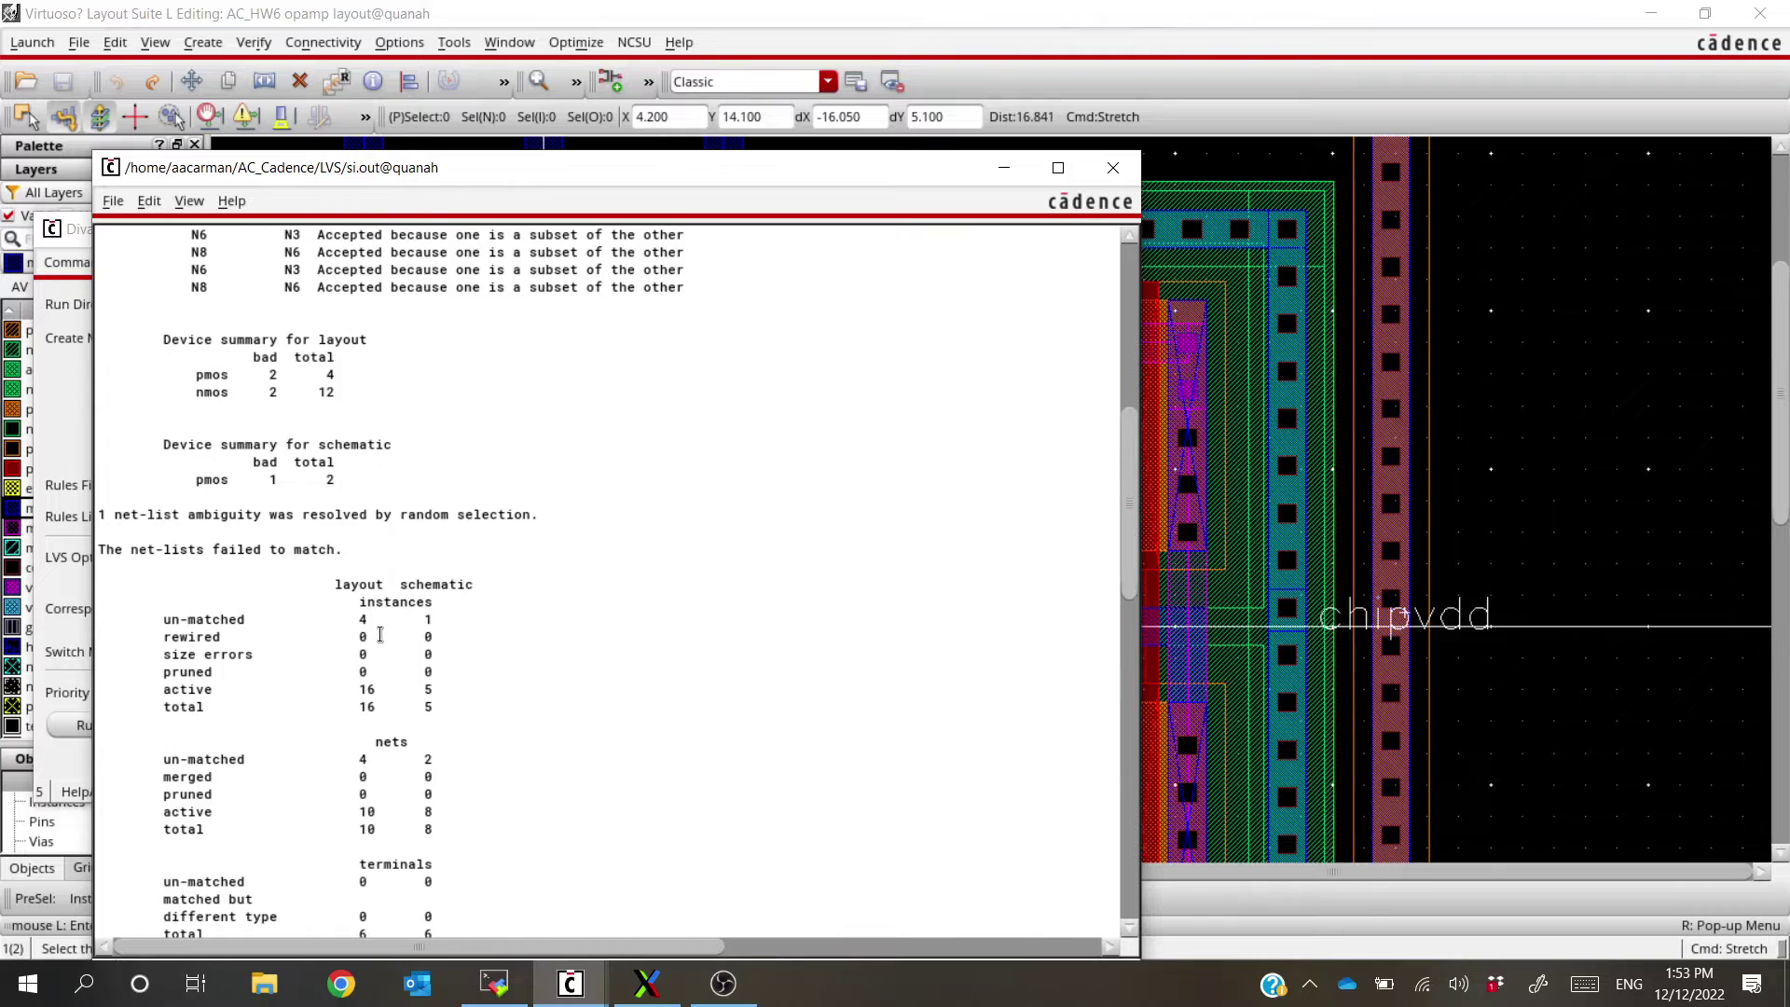
scroll(380, 635, down, 1)
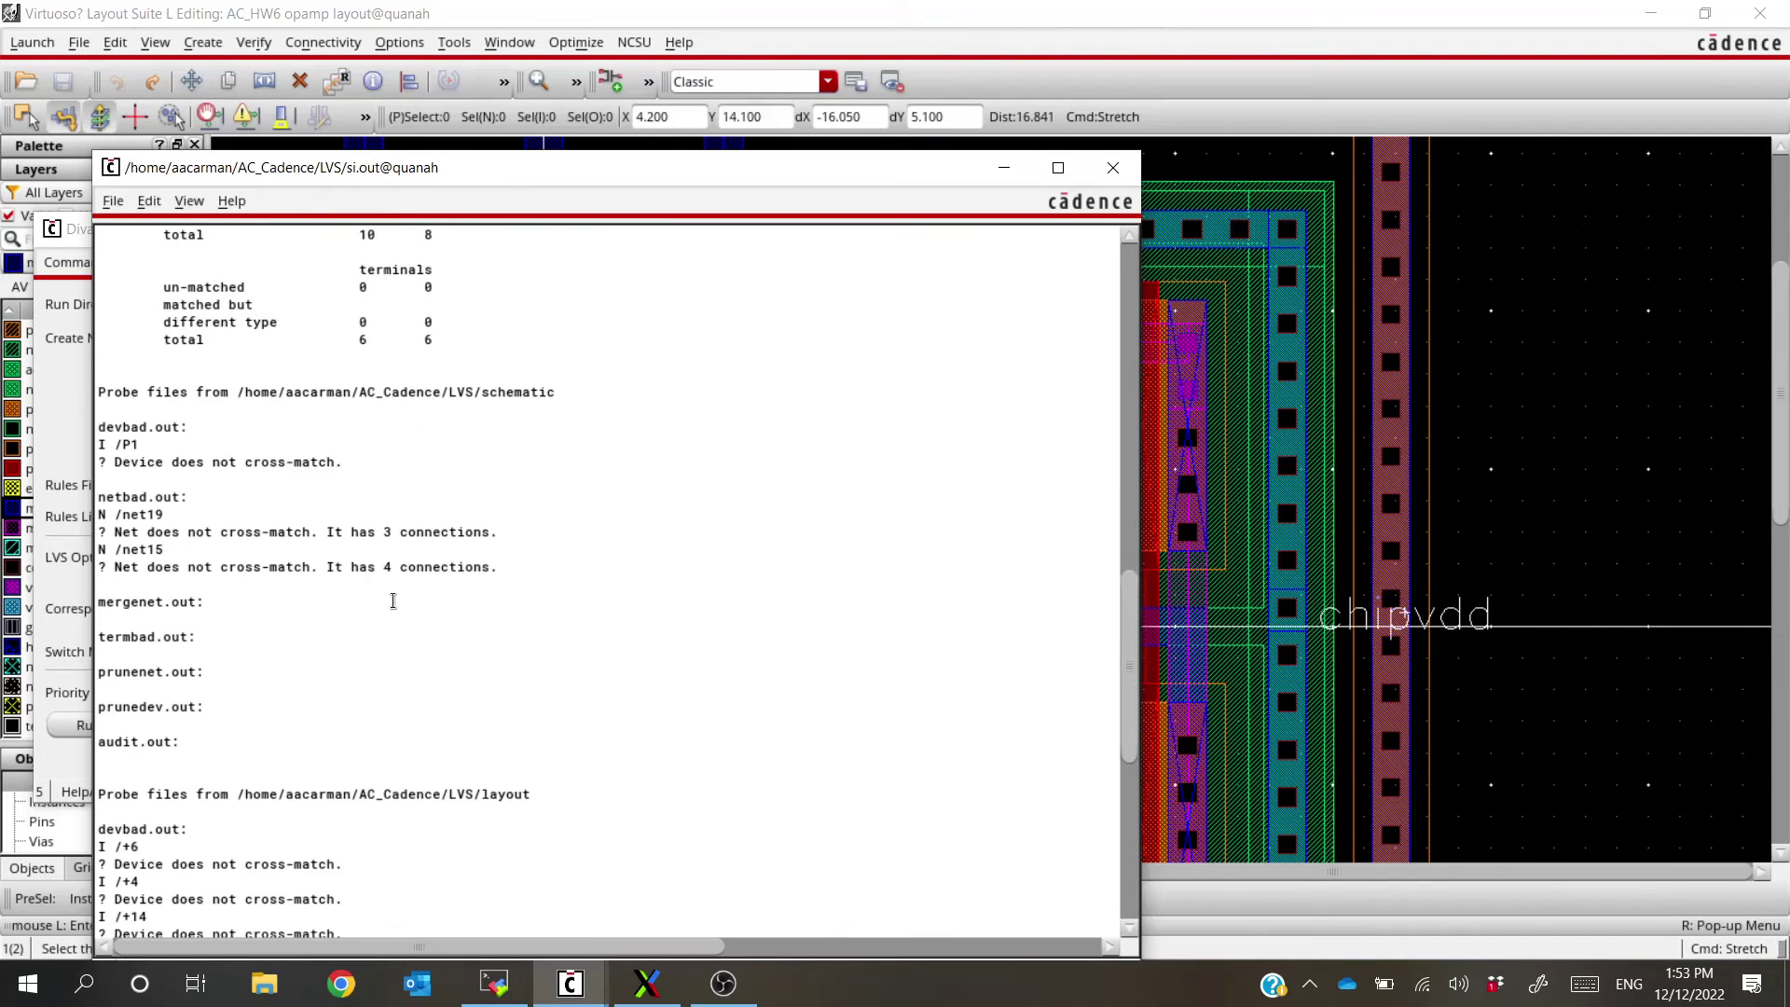
double_click(150, 426)
click(199, 428)
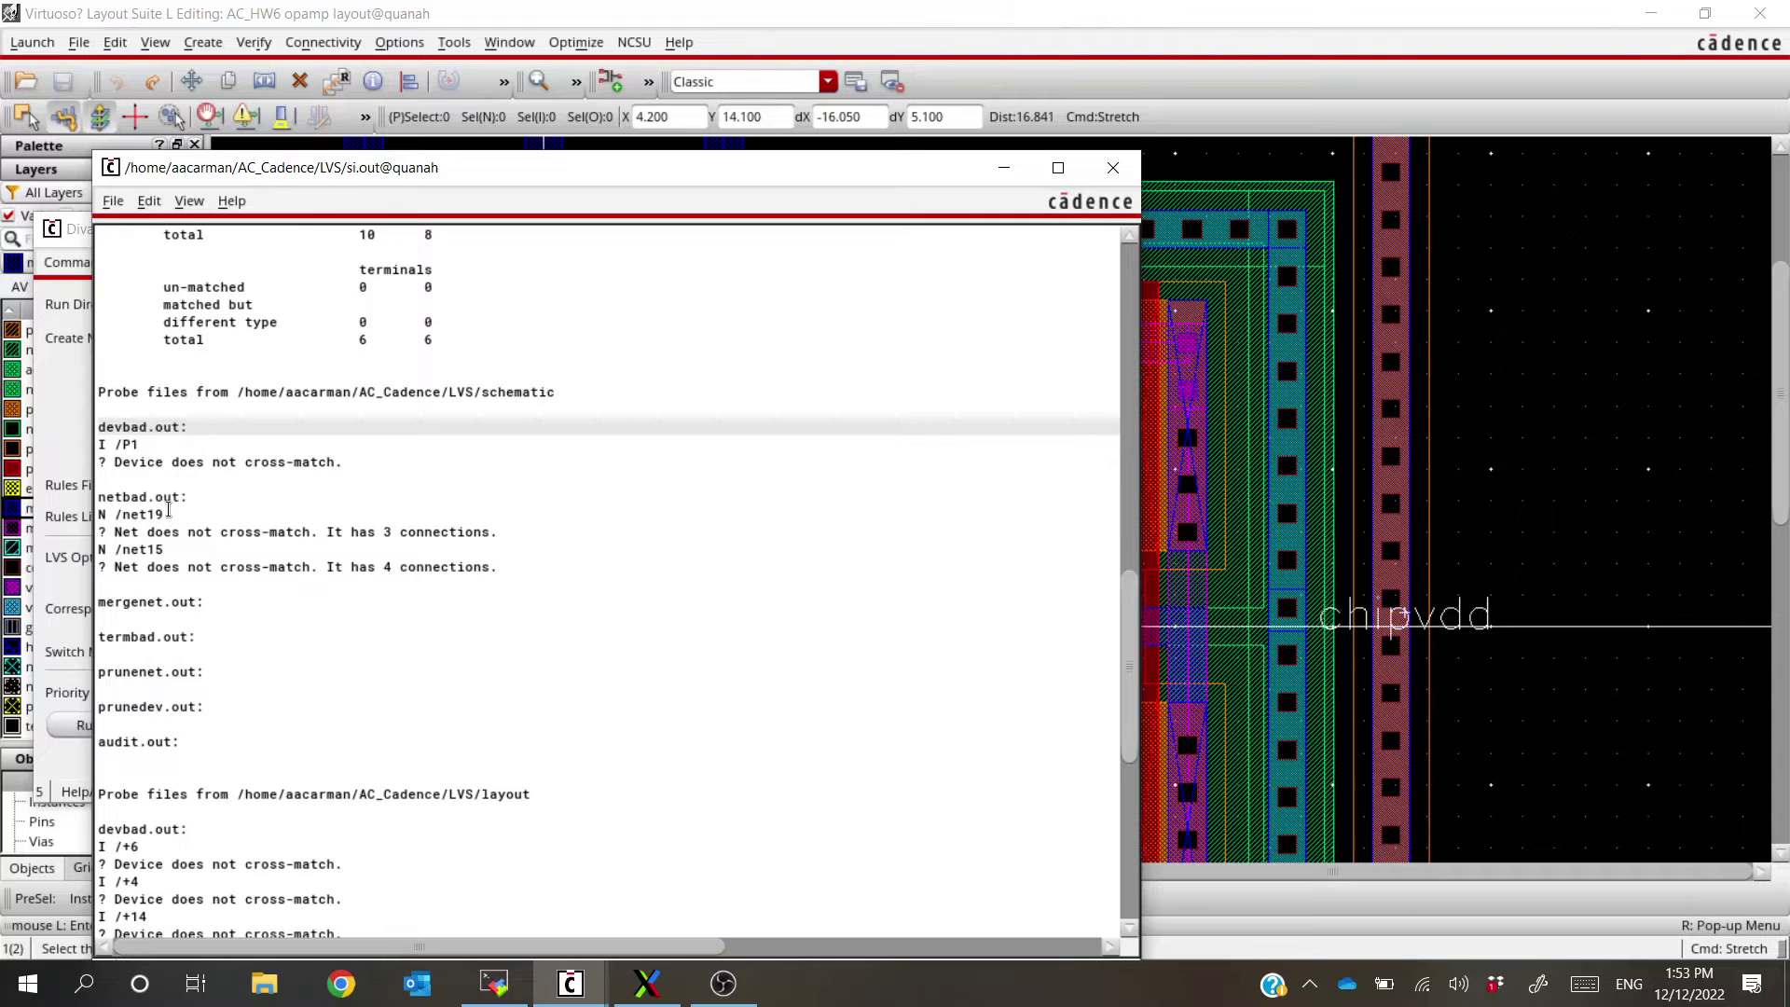
double_click(129, 499)
click(241, 494)
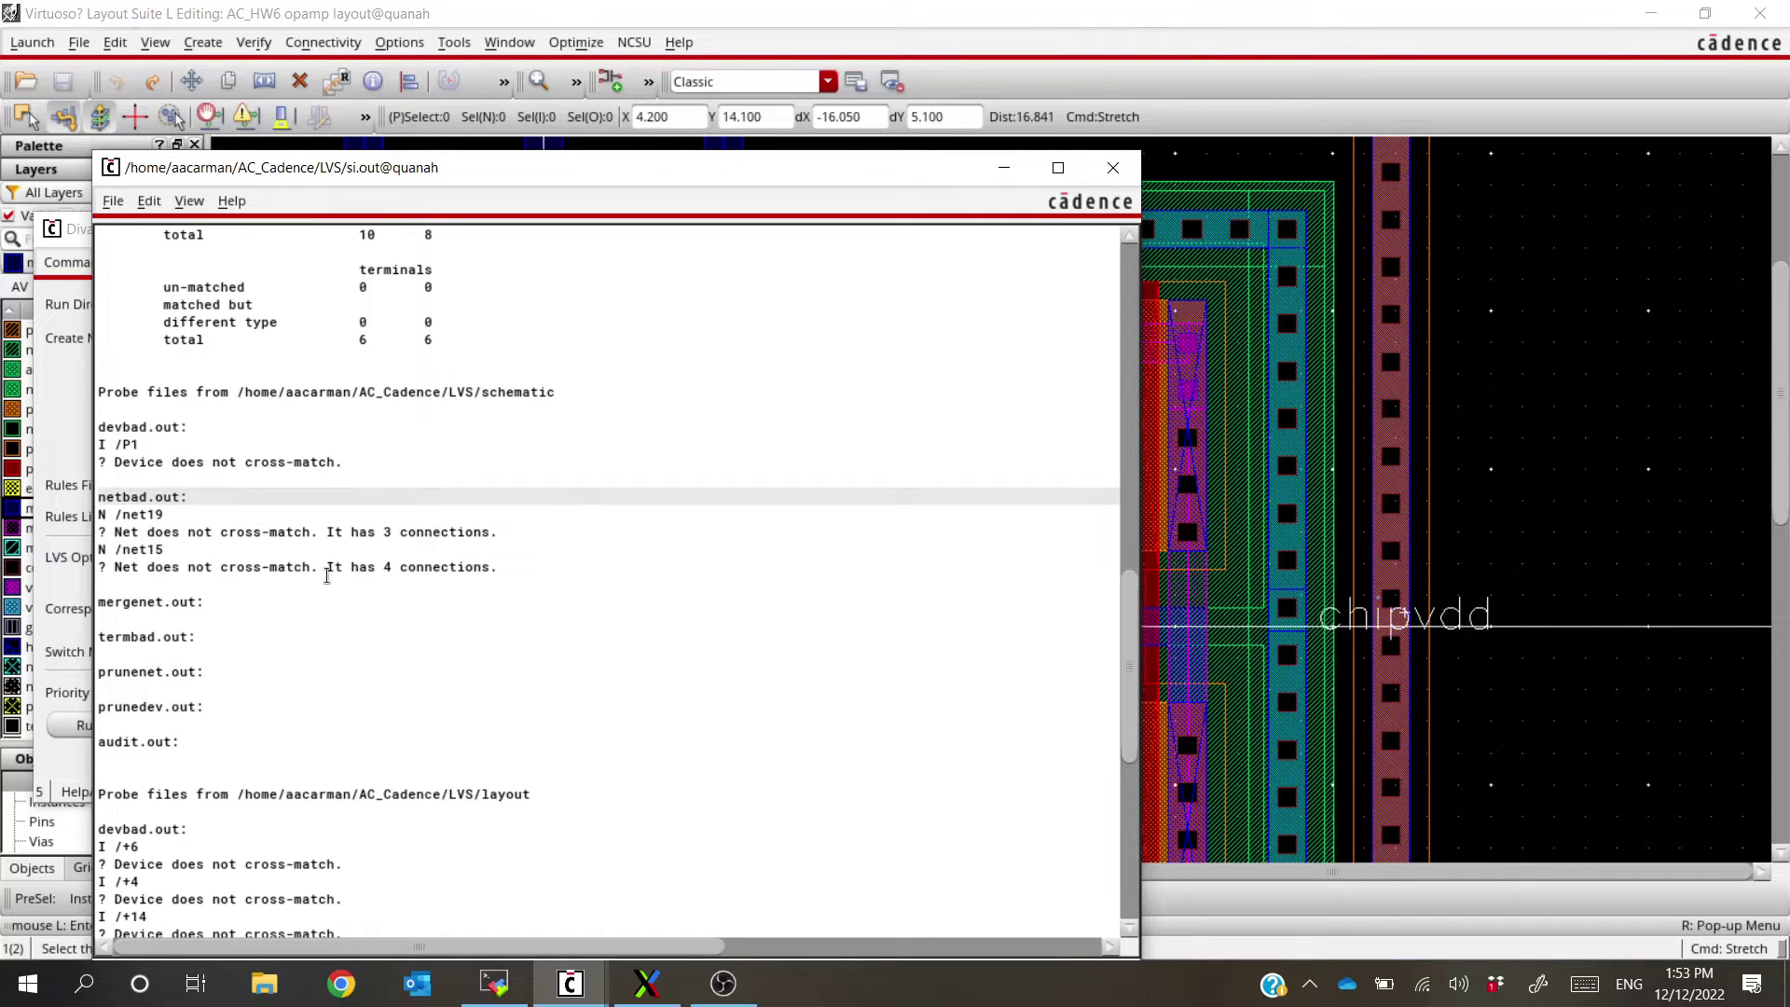
drag(268, 532, 498, 532)
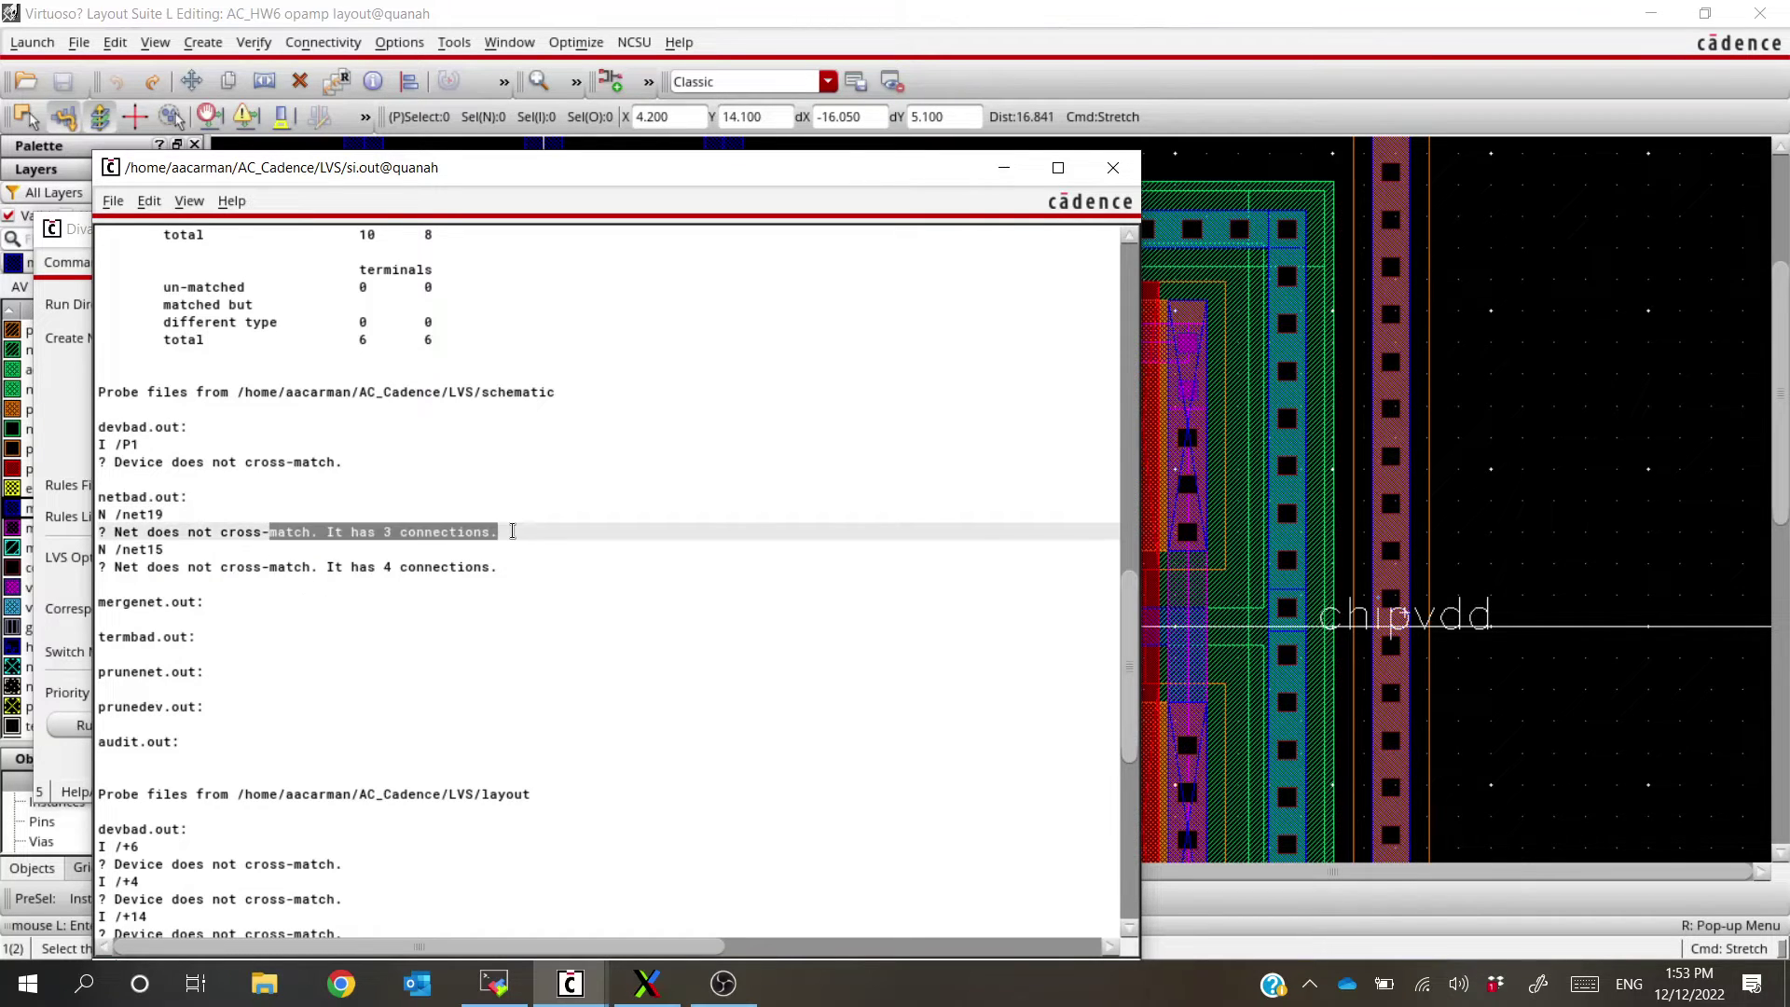
click(518, 532)
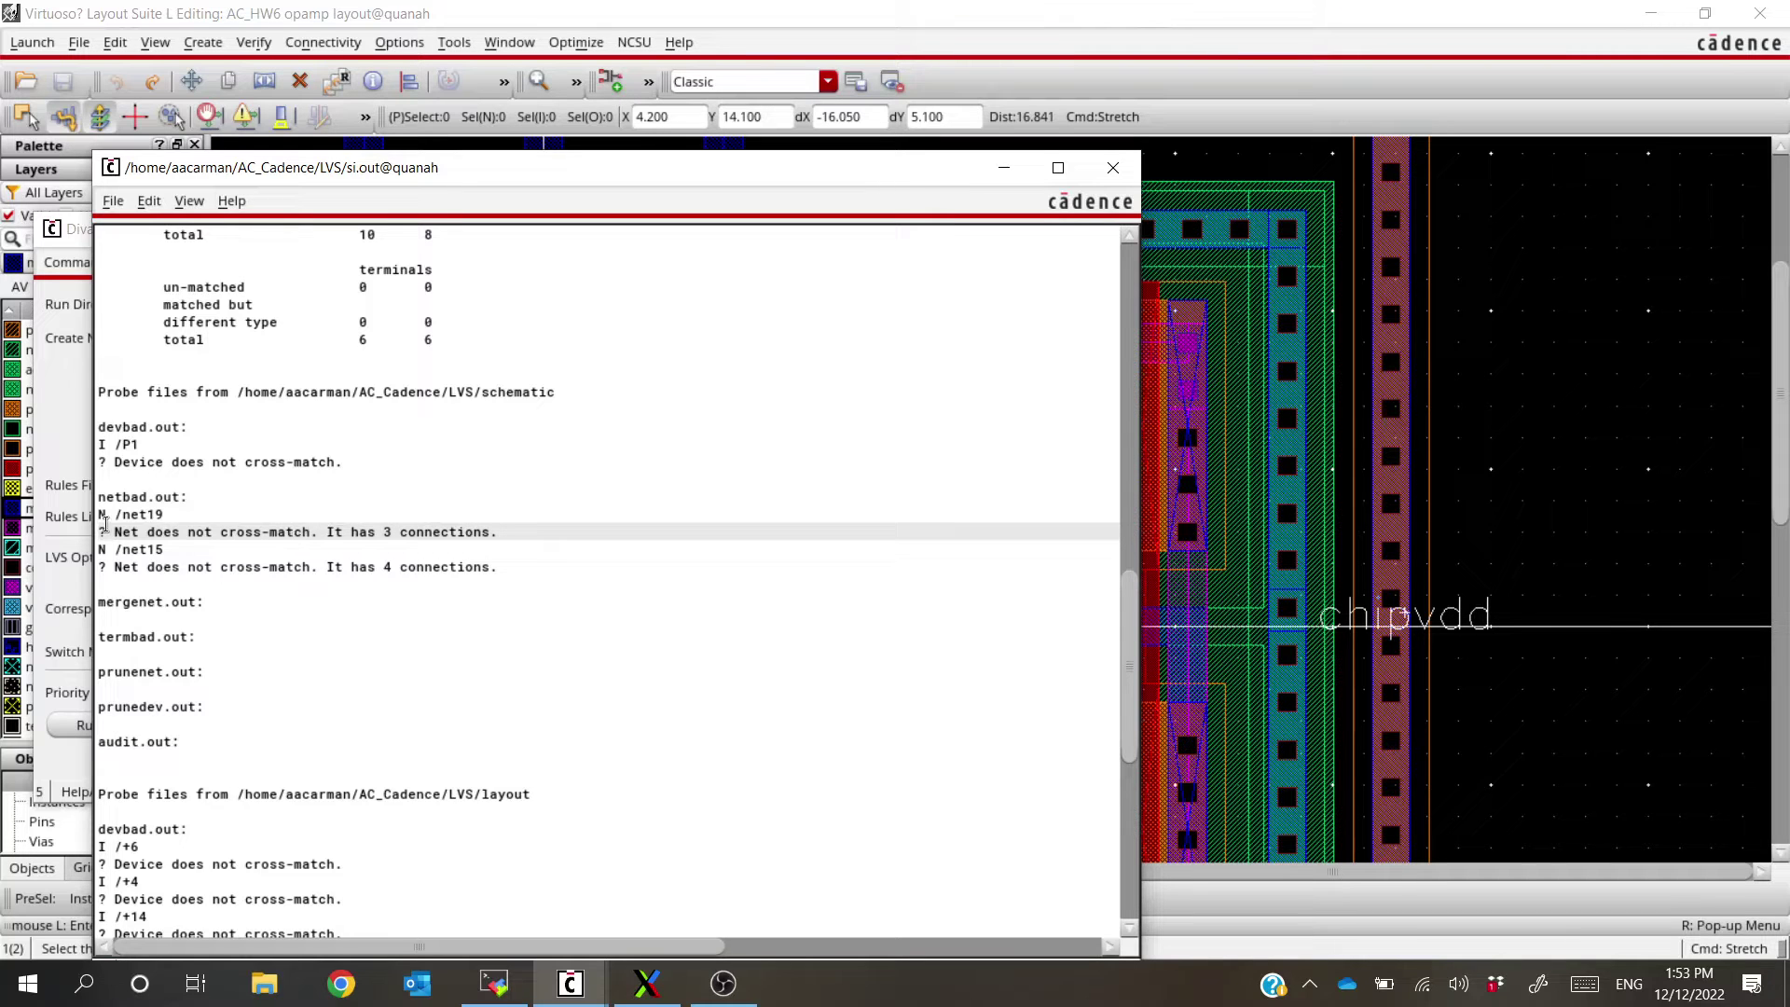
drag(105, 524, 524, 527)
click(524, 527)
Inspect the connections of net19 in the opamp schematic and return to the LVS report
key(alt+Tab)
key(Tab)
key(Tab)
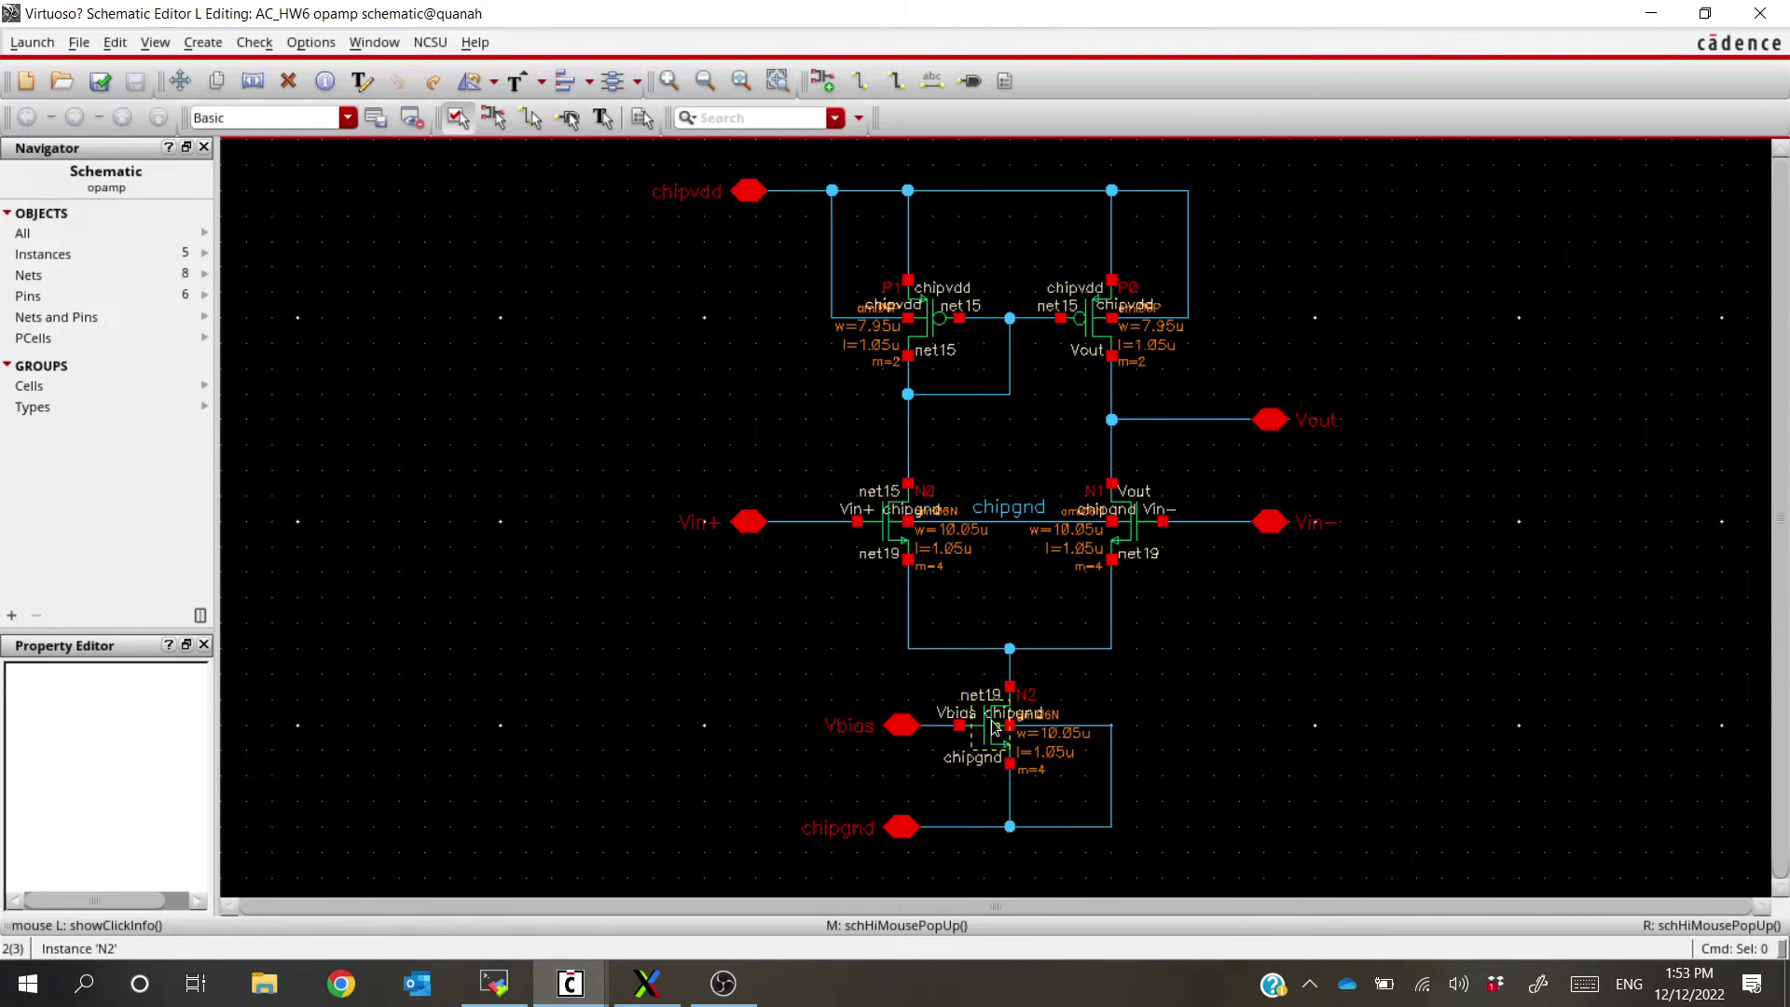
key(alt+Tab)
key(alt+Tab)
key(alt+Tab)
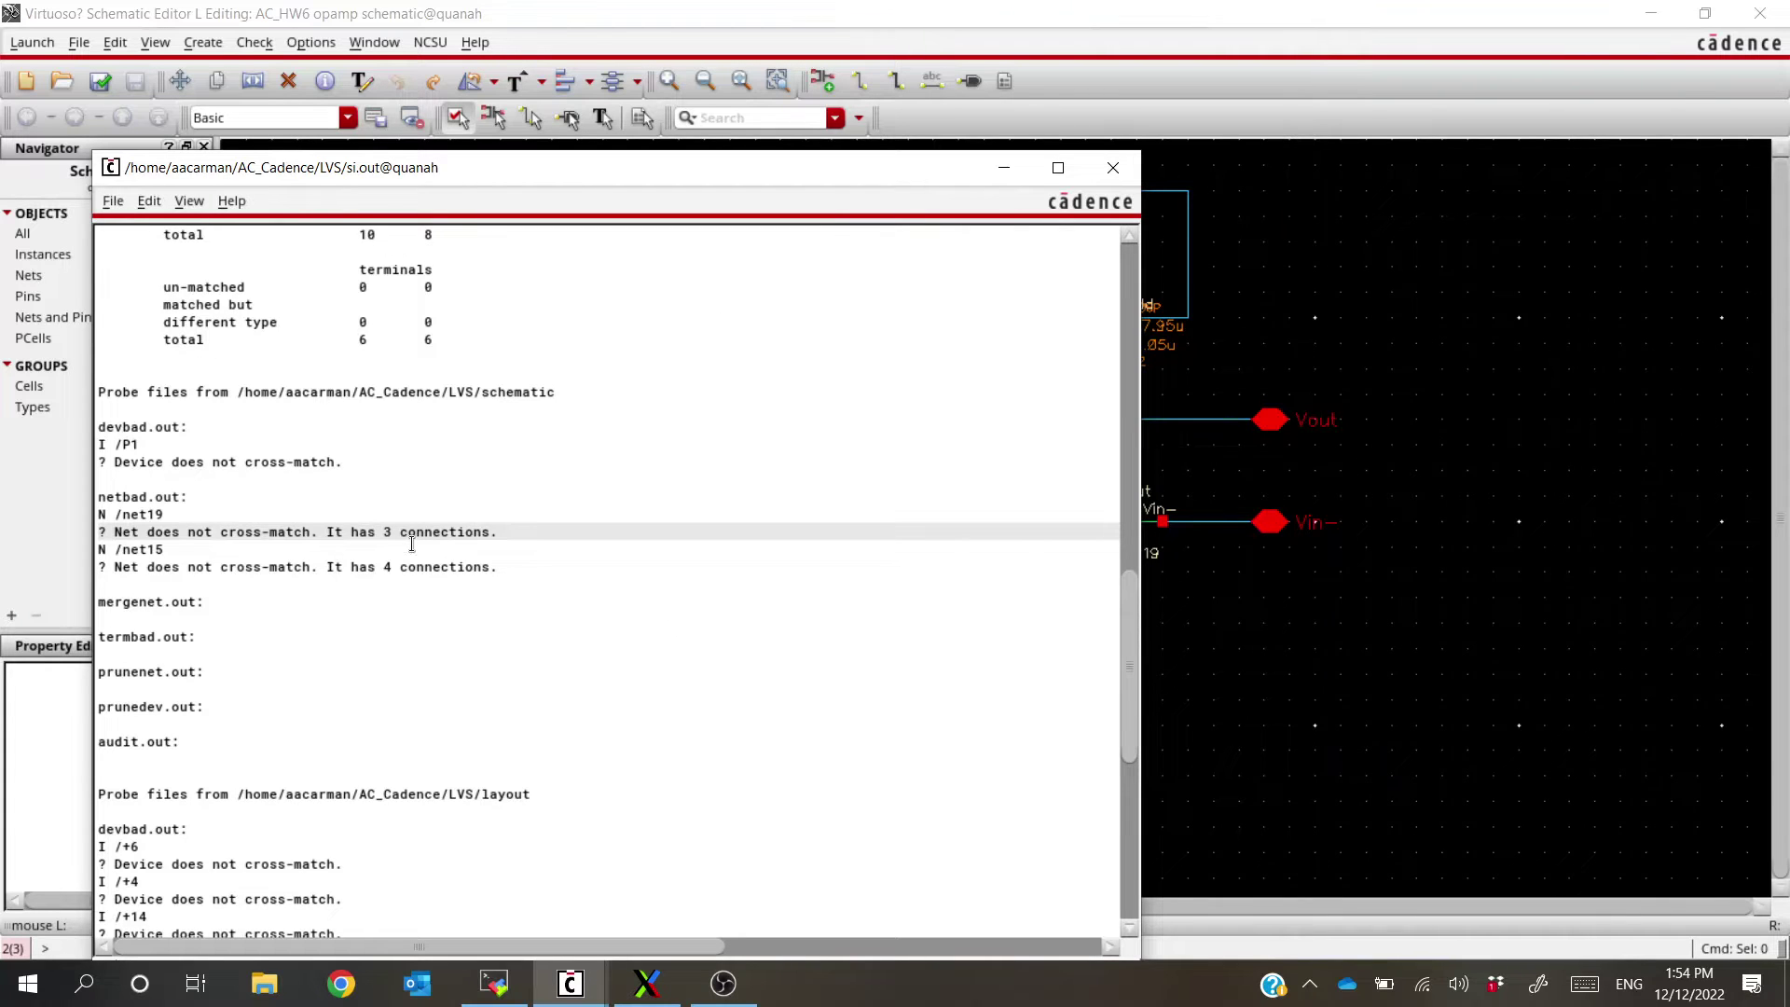
Find the netbad.out section of the layout probe files in the LVS report
scroll(413, 542, down, 8)
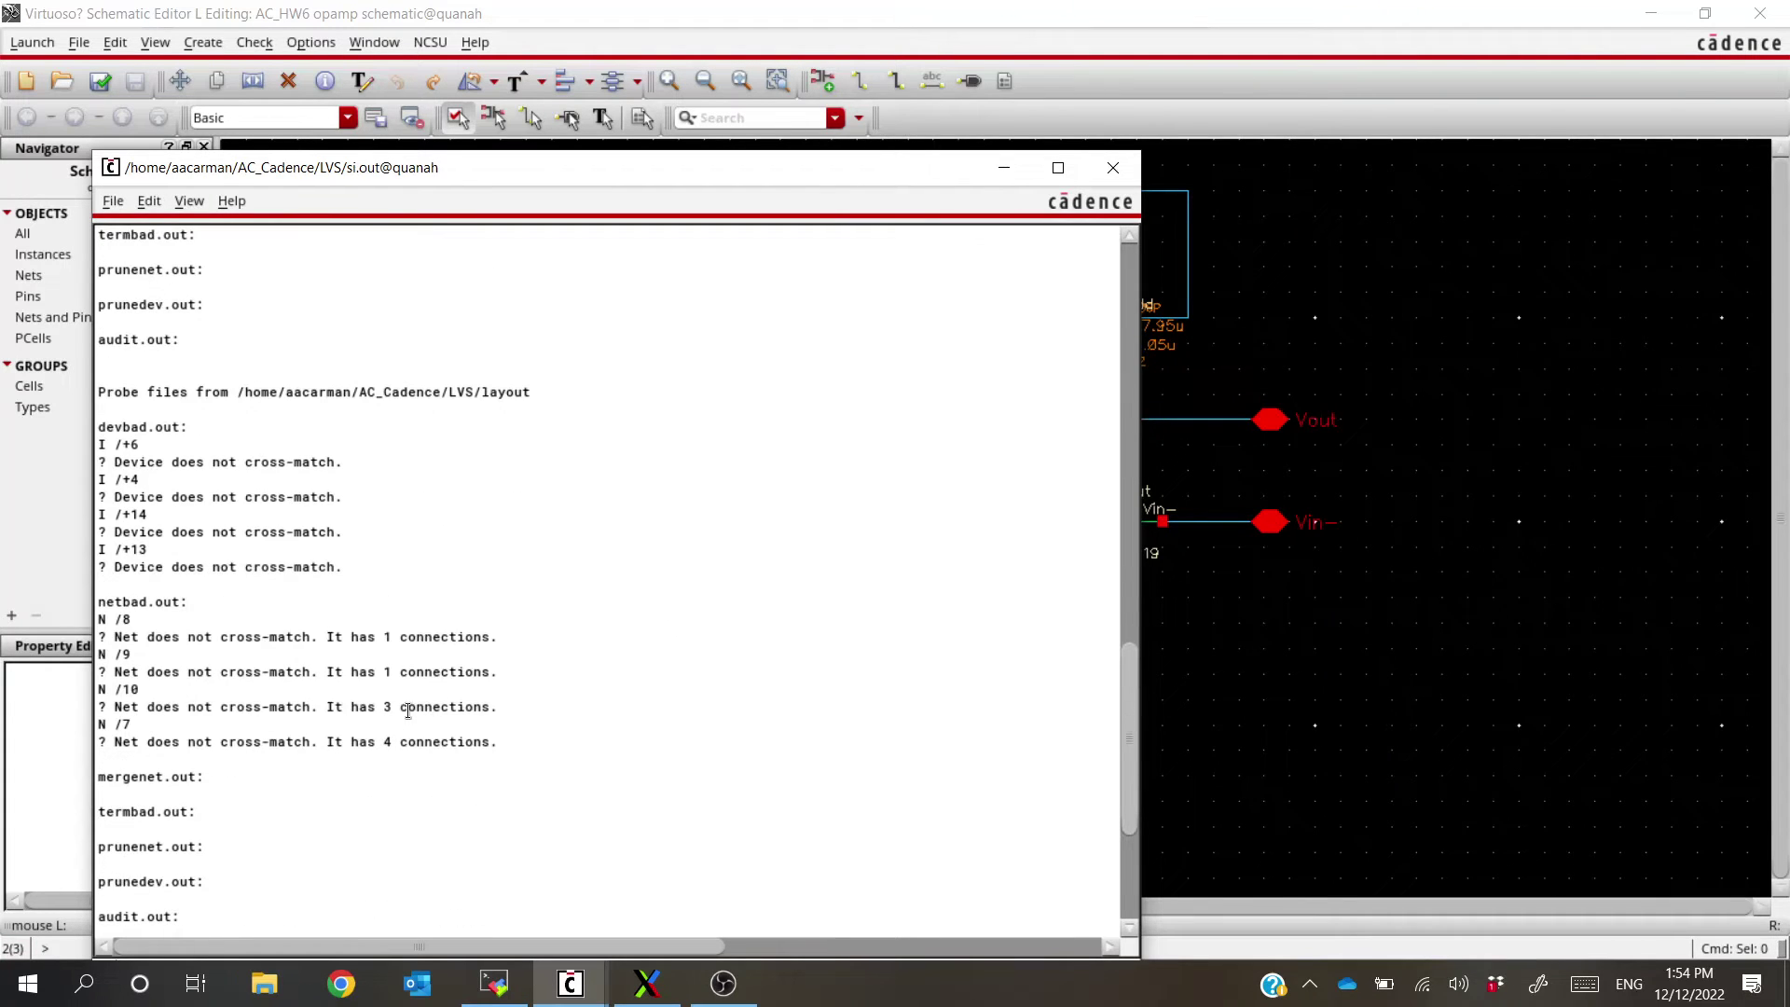
click(202, 600)
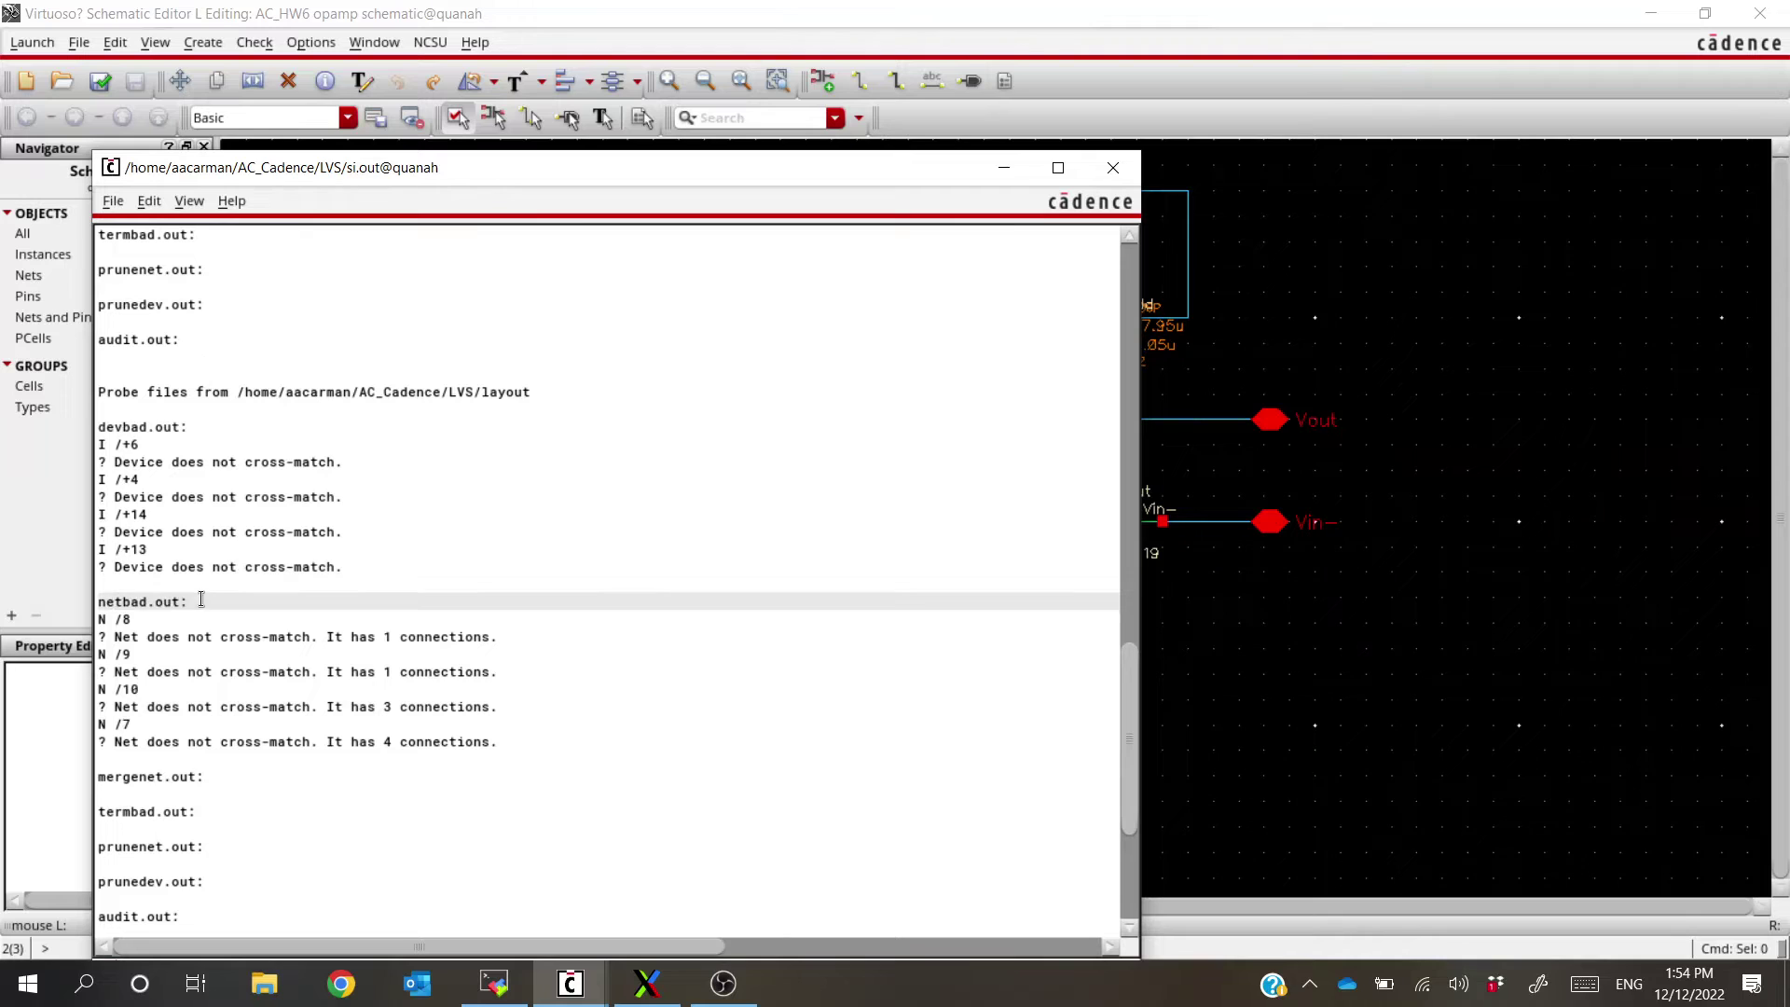
drag(126, 599, 221, 605)
click(221, 604)
scroll(213, 631, up, 3)
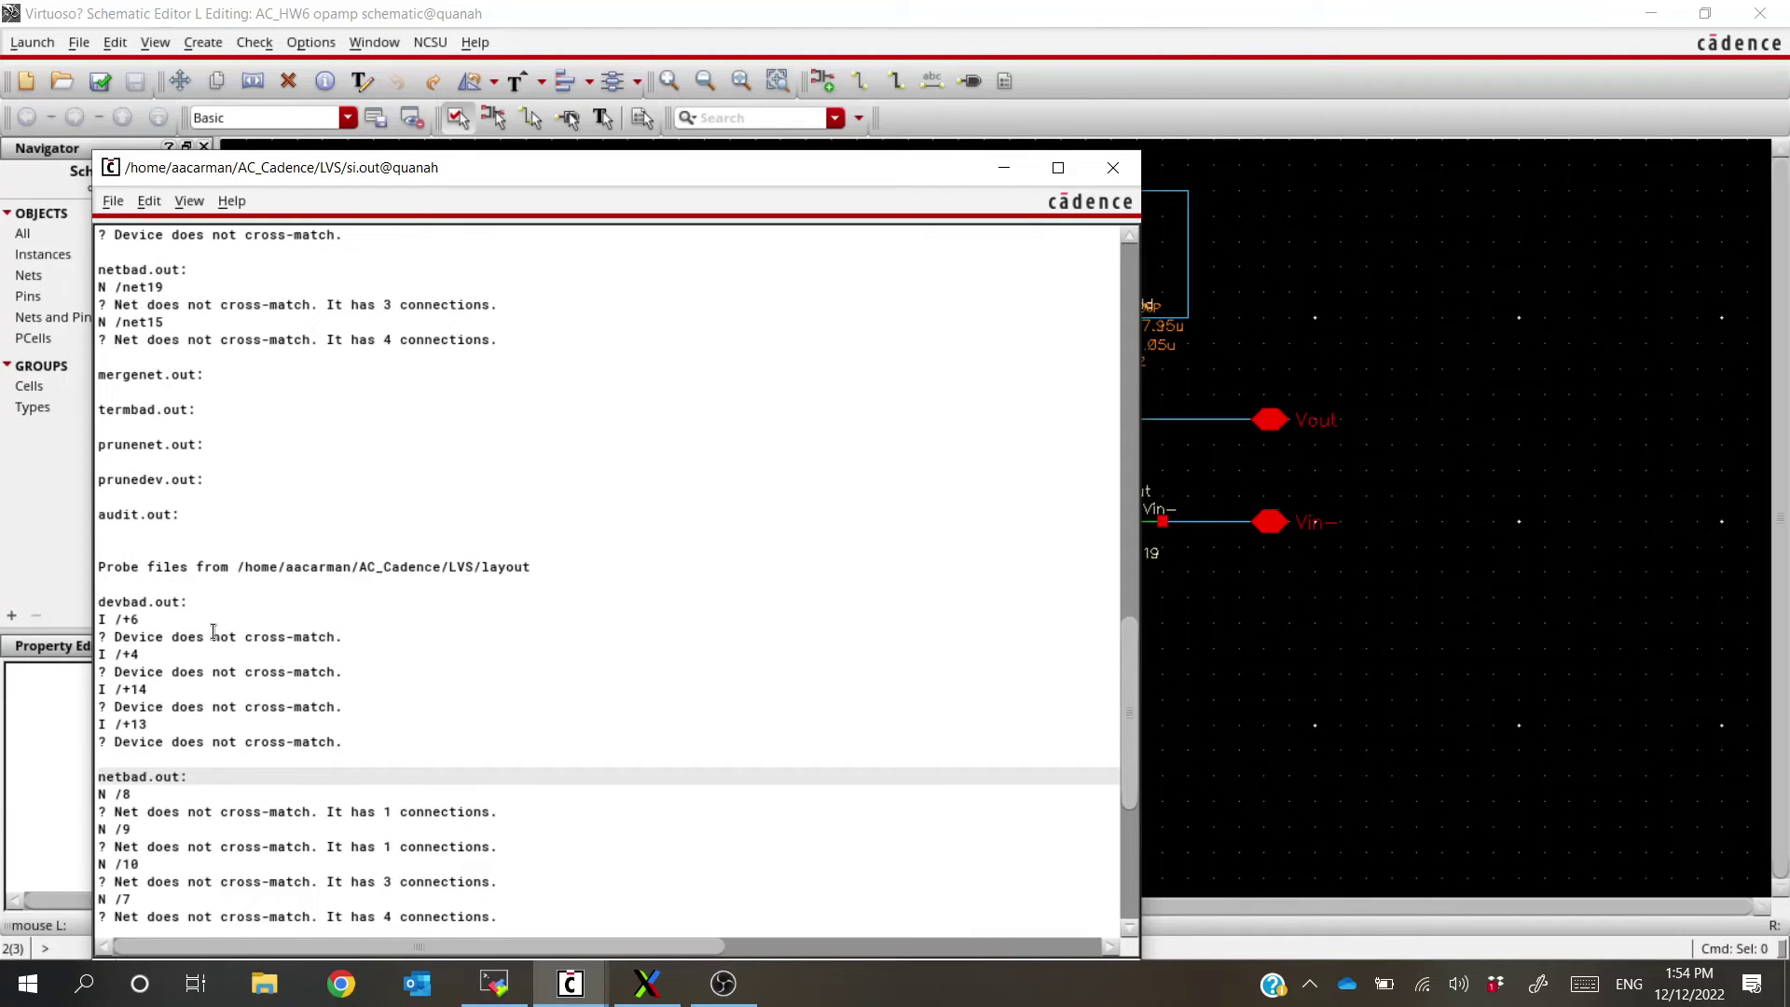
Check the connection counts listed for net19 and net15 in the schematic probe files' netbad.out section
scroll(229, 624, up, 2)
click(184, 396)
drag(184, 396, 528, 386)
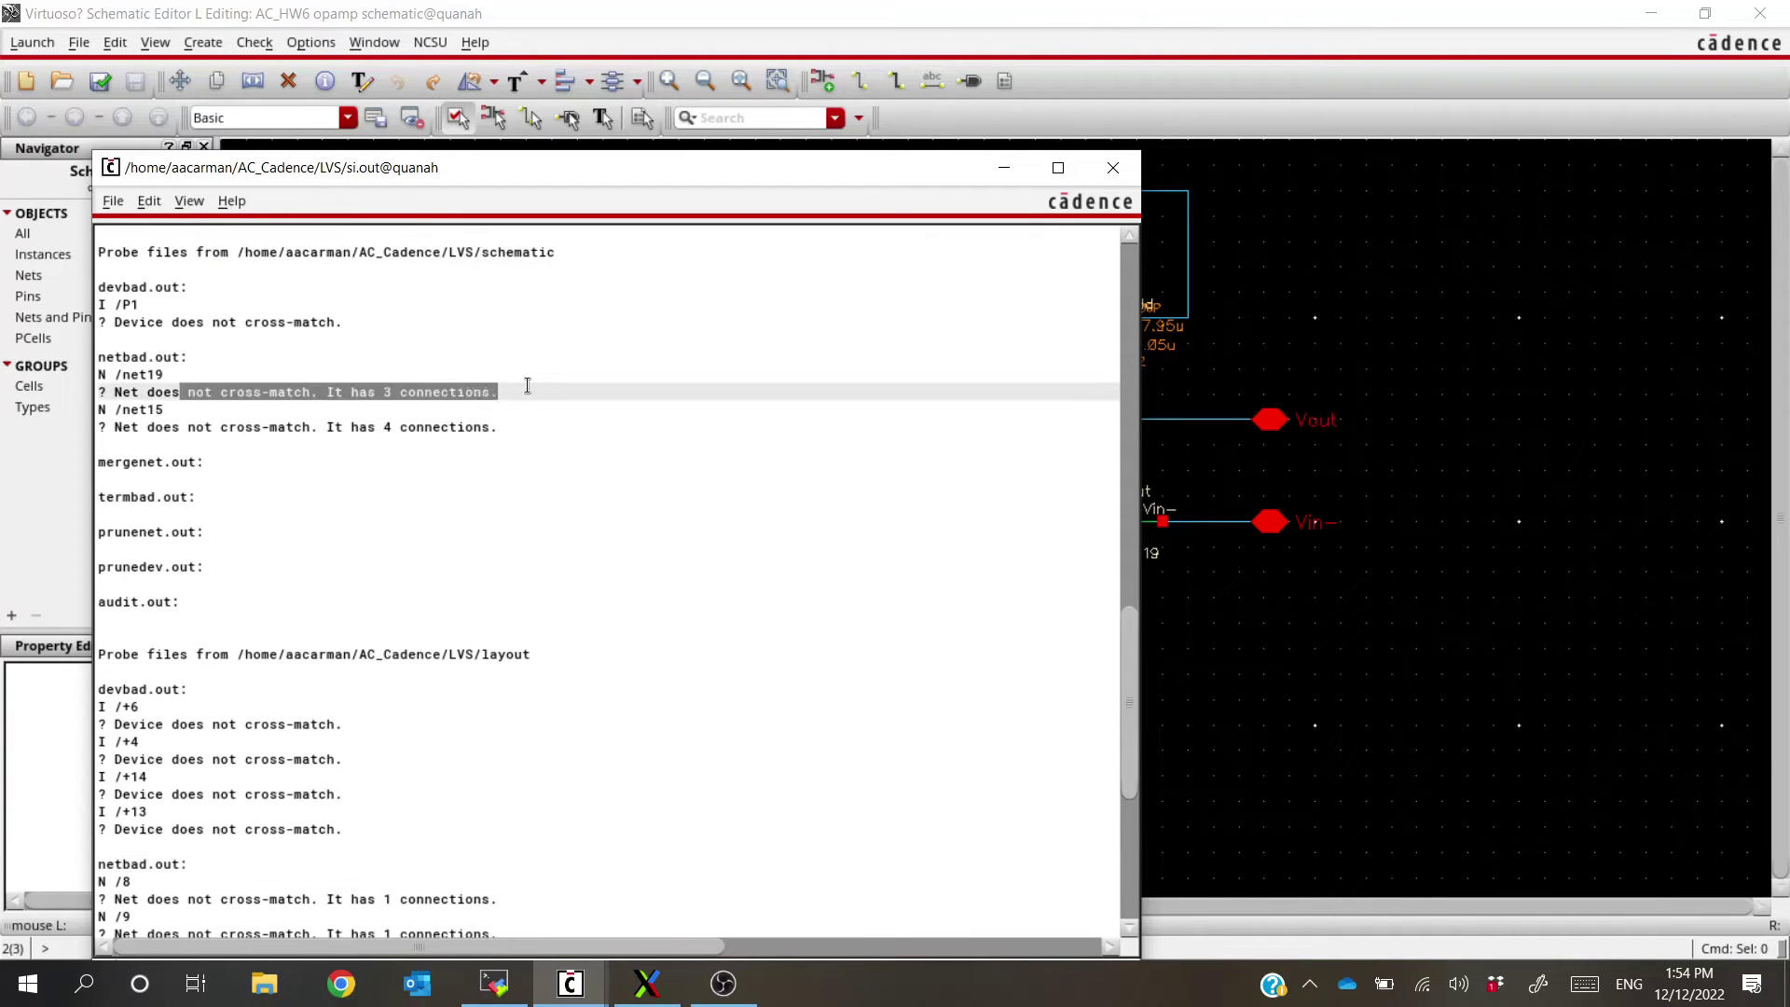
click(527, 386)
drag(312, 394, 534, 386)
click(534, 386)
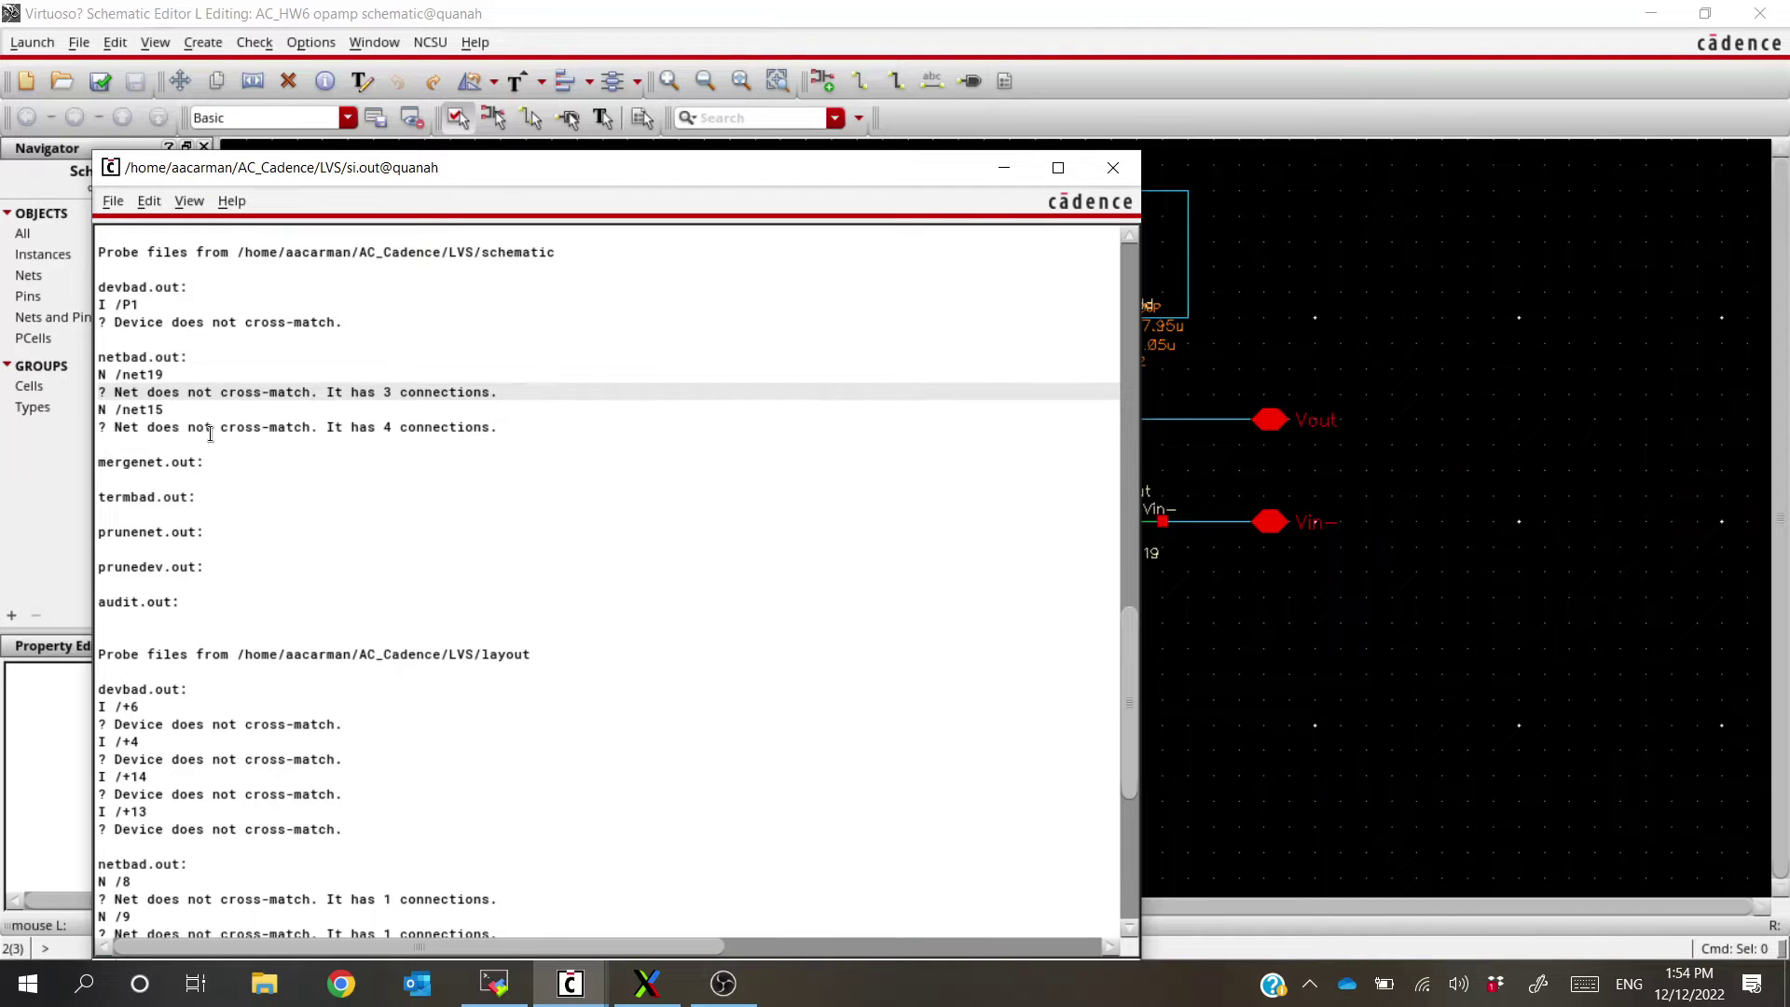
drag(210, 434, 537, 420)
click(537, 419)
Check the connection counts of nets 8, 9, 10 and 7 in the layout probe files' netbad.out section
scroll(537, 420, down, 5)
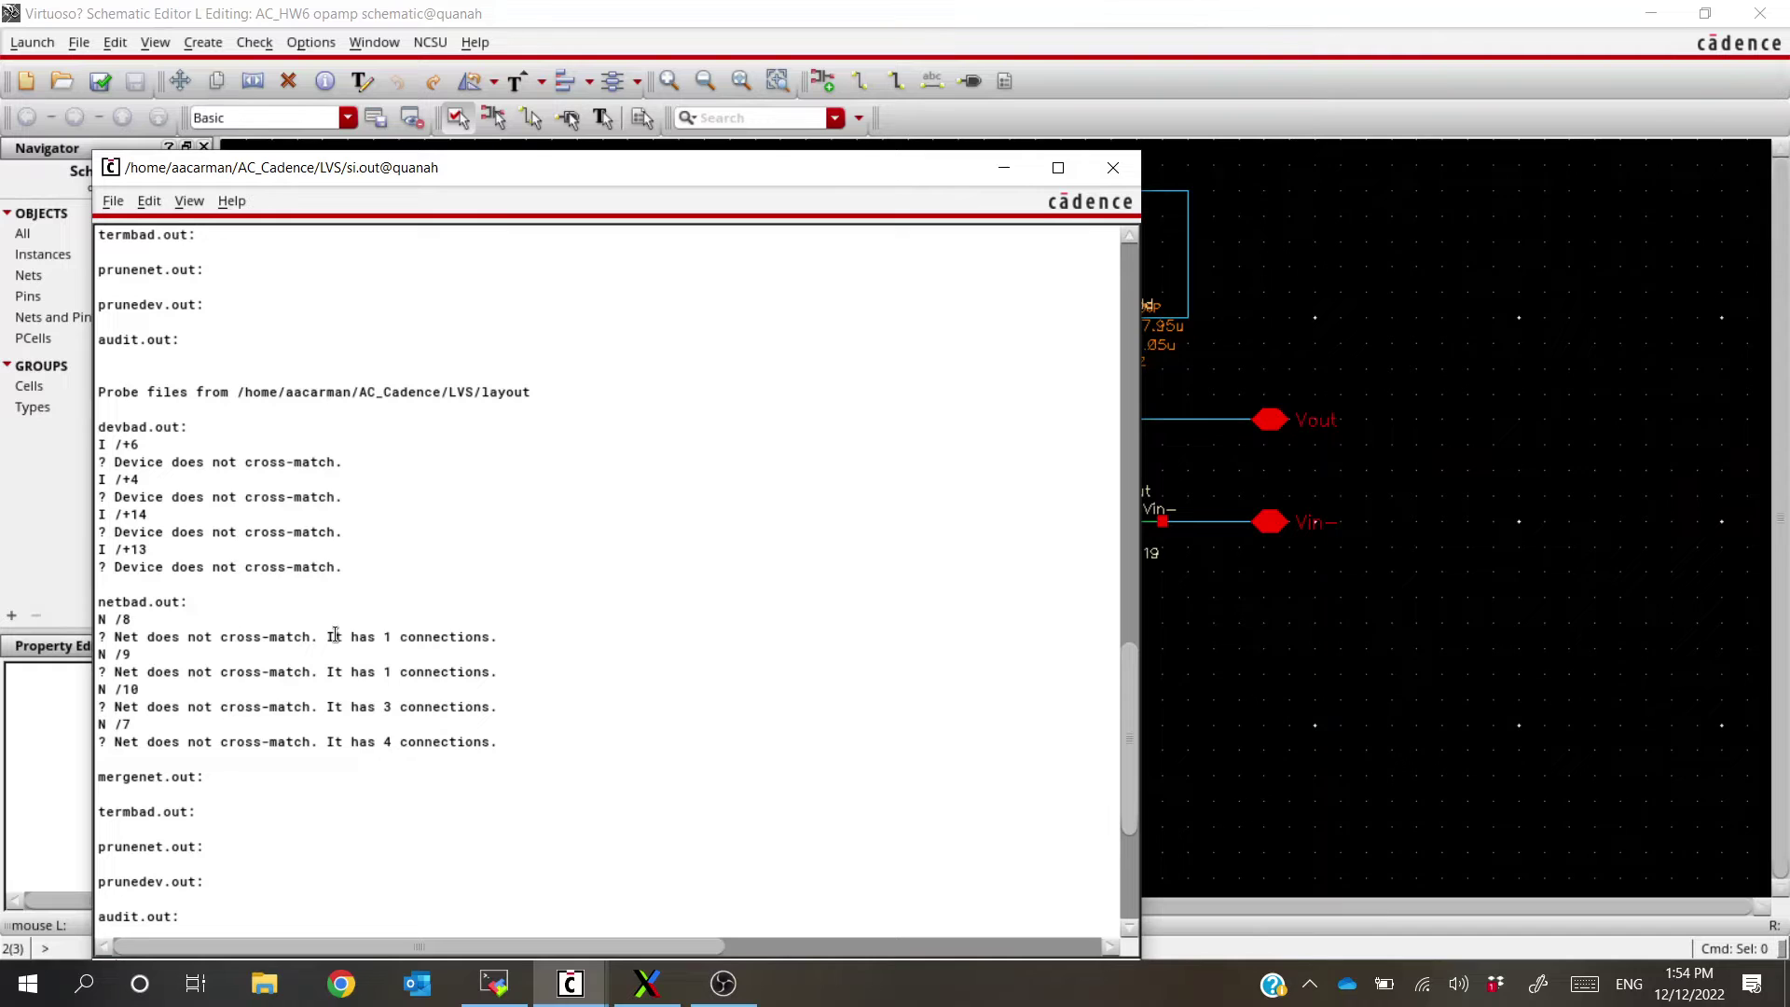
drag(335, 635, 539, 638)
drag(333, 674, 526, 690)
drag(270, 707, 556, 702)
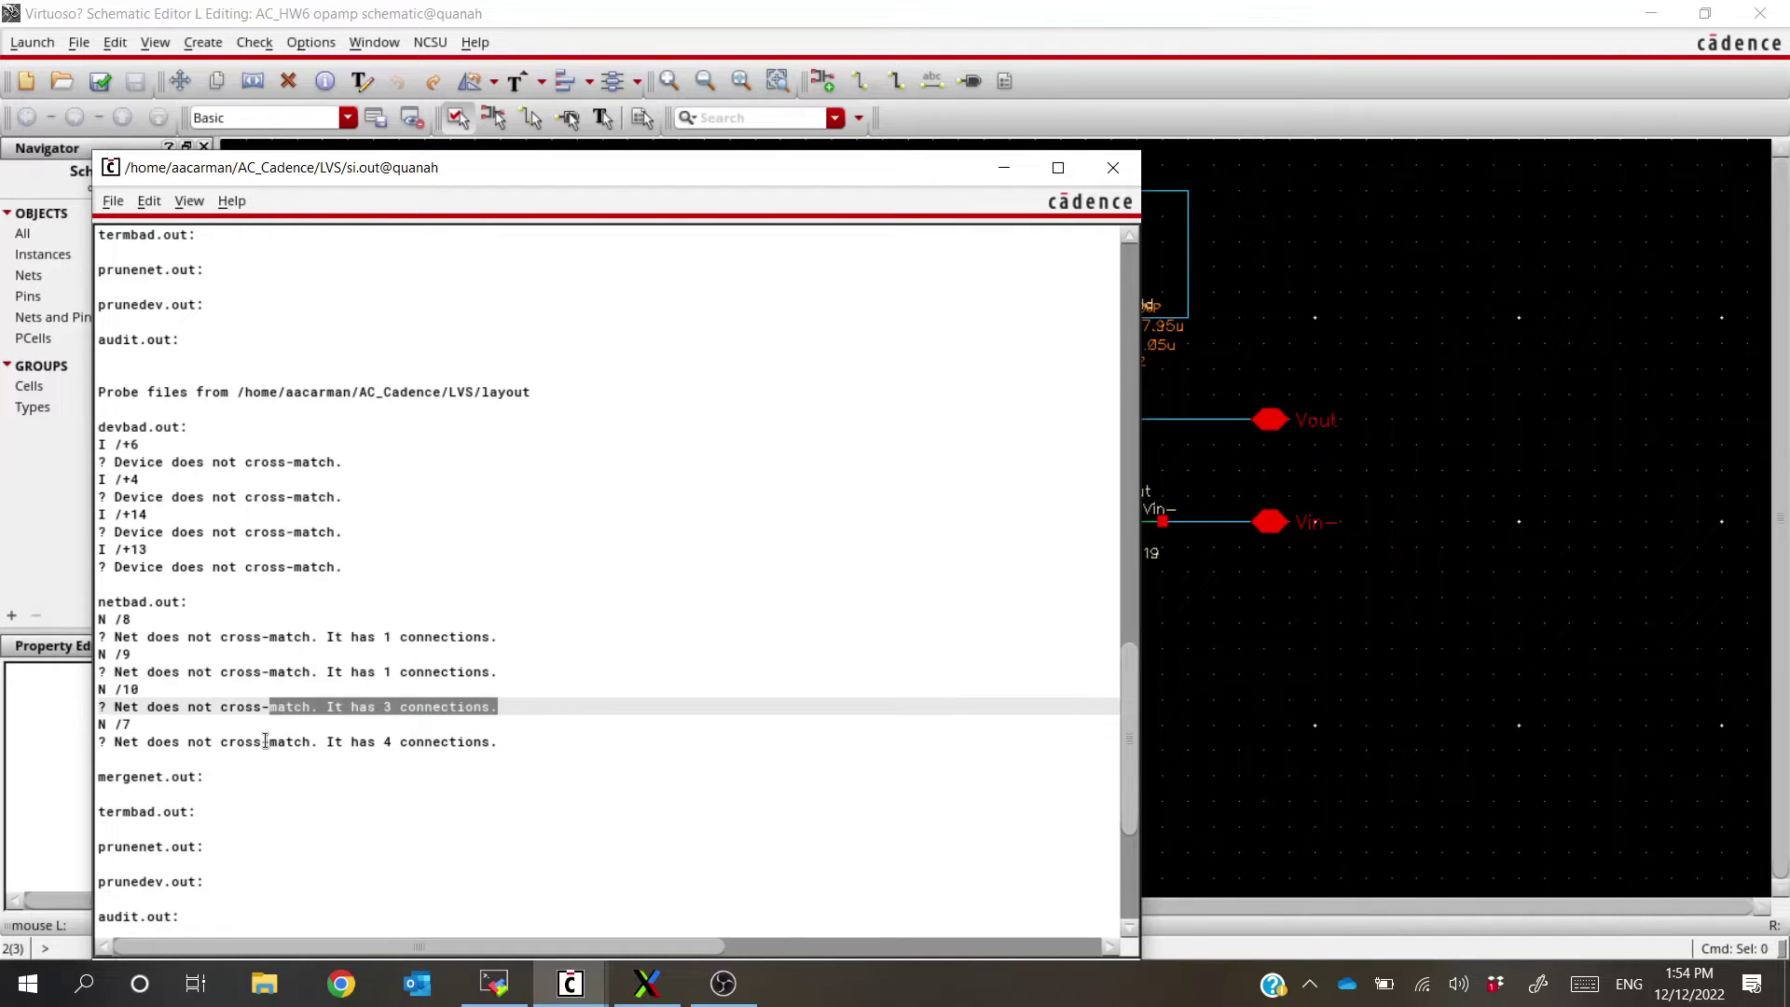
drag(401, 742, 495, 741)
click(495, 742)
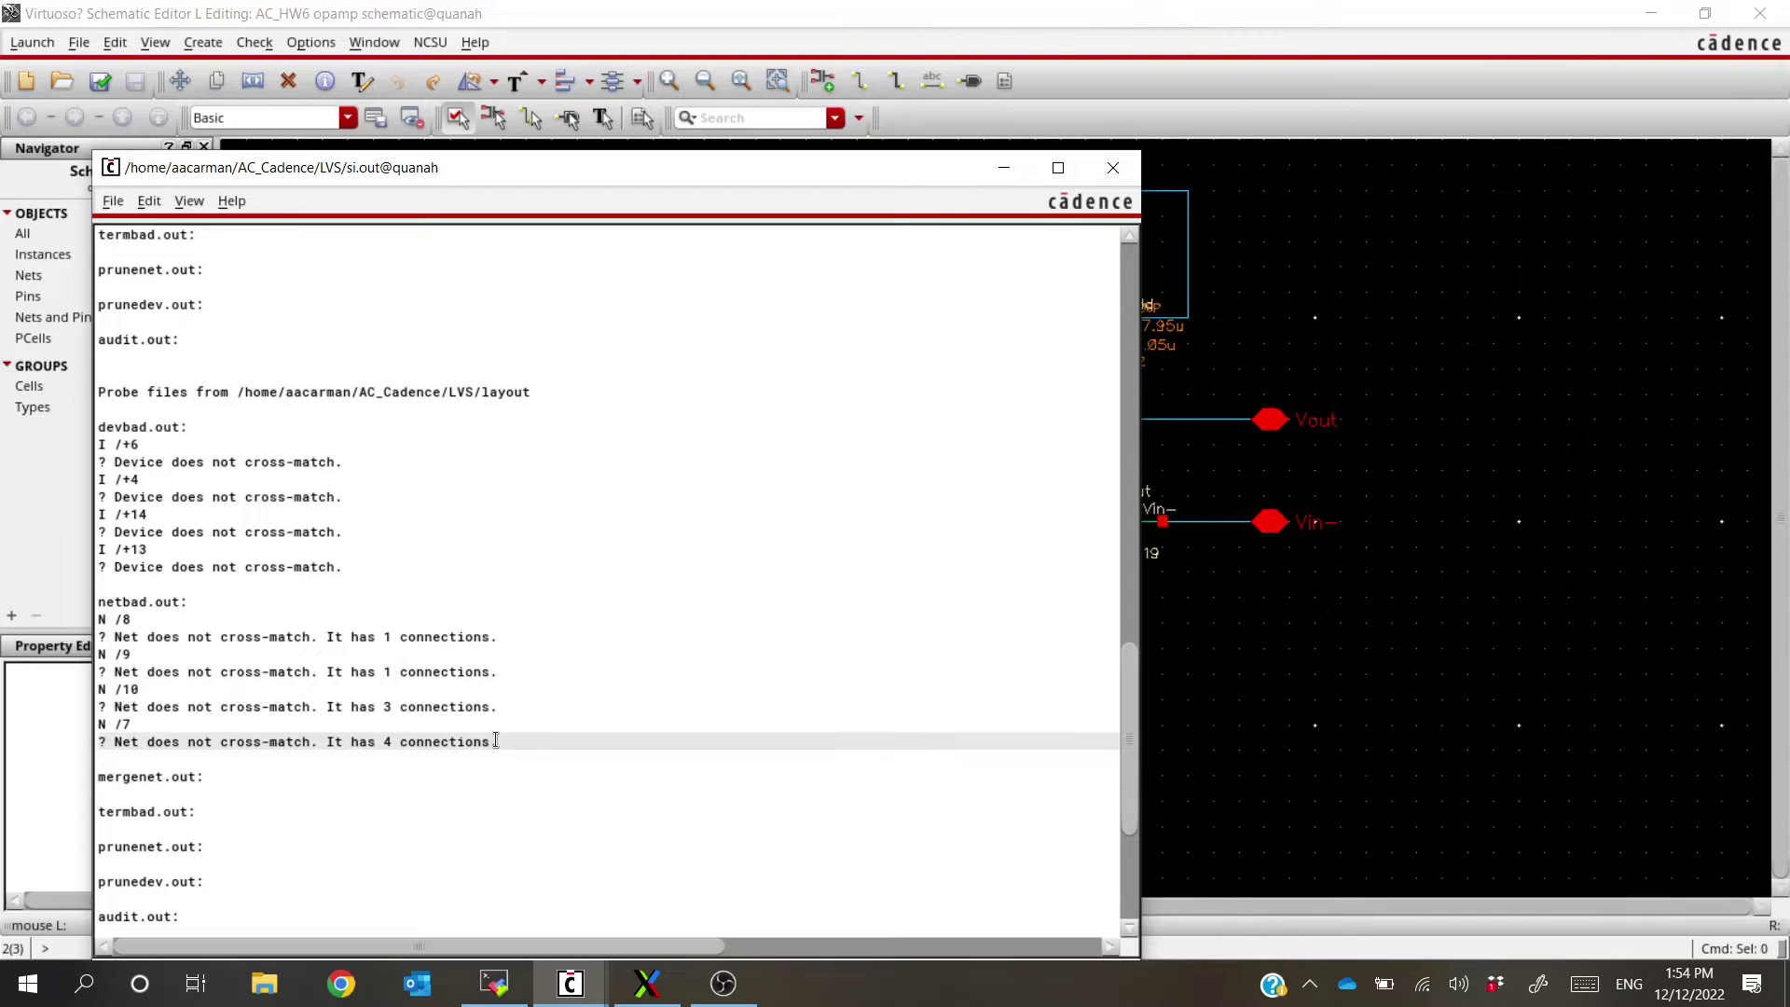
Recheck the layout net count in the net-list summary against the mismatched nets in the layout probe files
scroll(485, 720, up, 3)
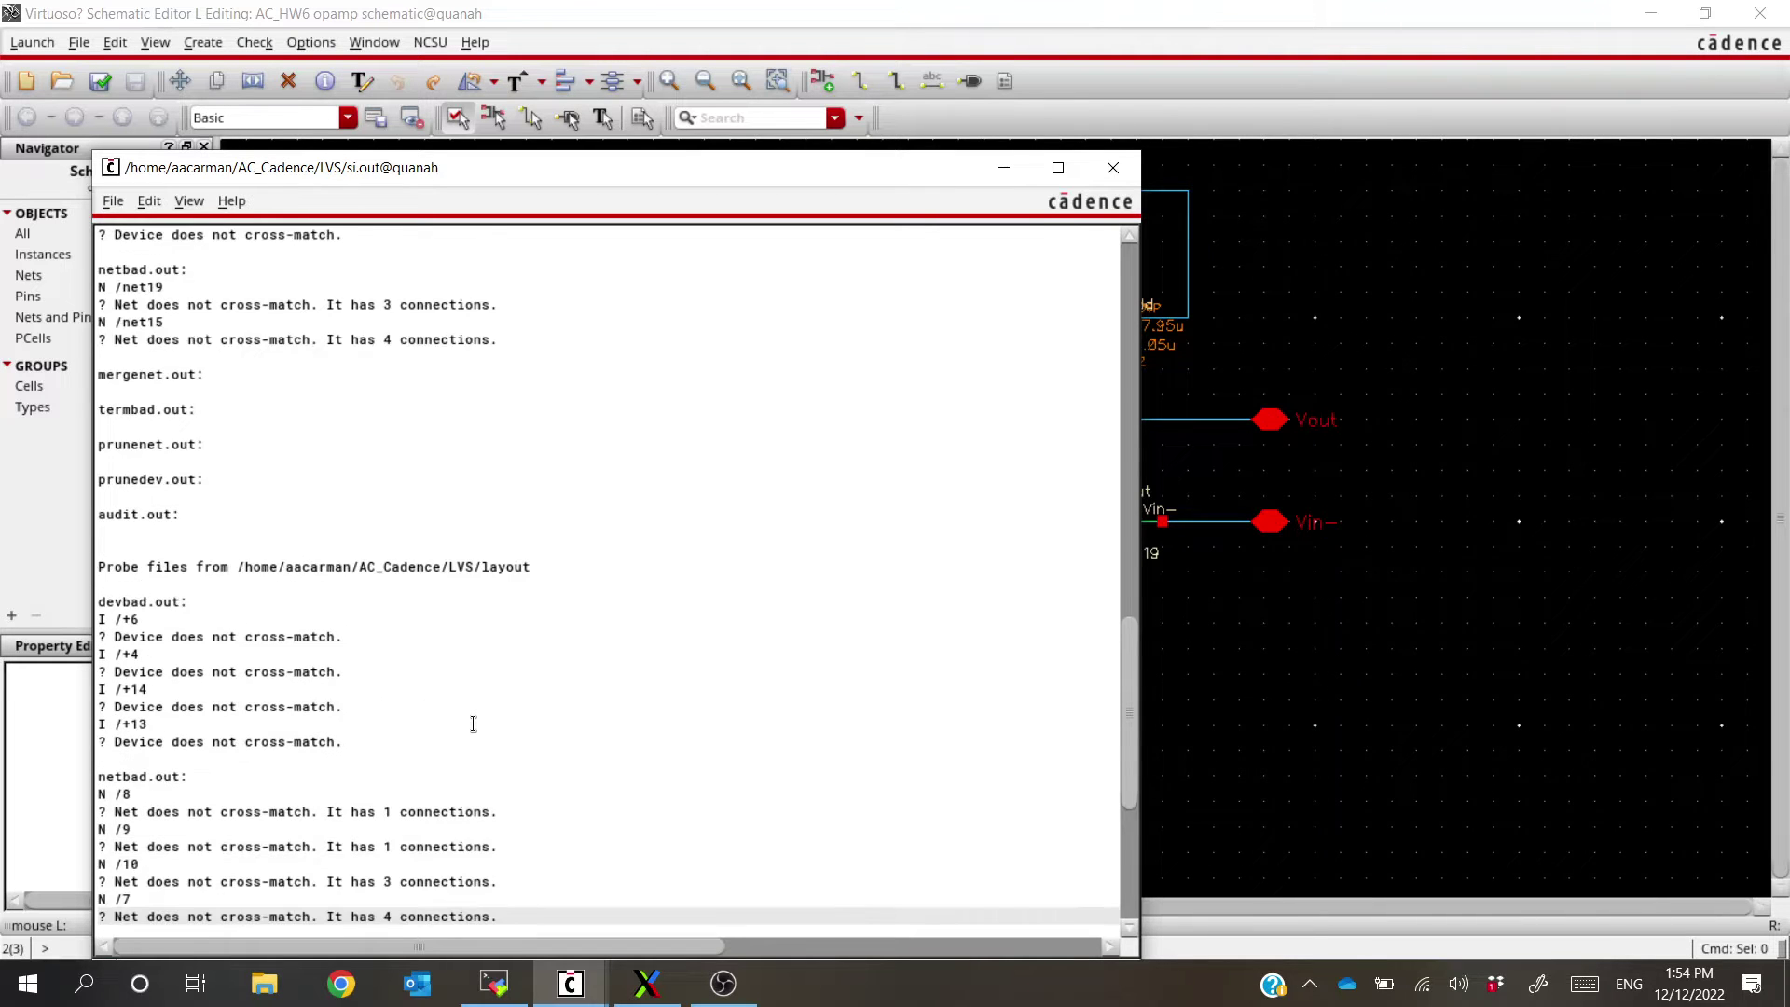
scroll(476, 722, down, 2)
scroll(396, 765, down, 1)
scroll(406, 736, up, 20)
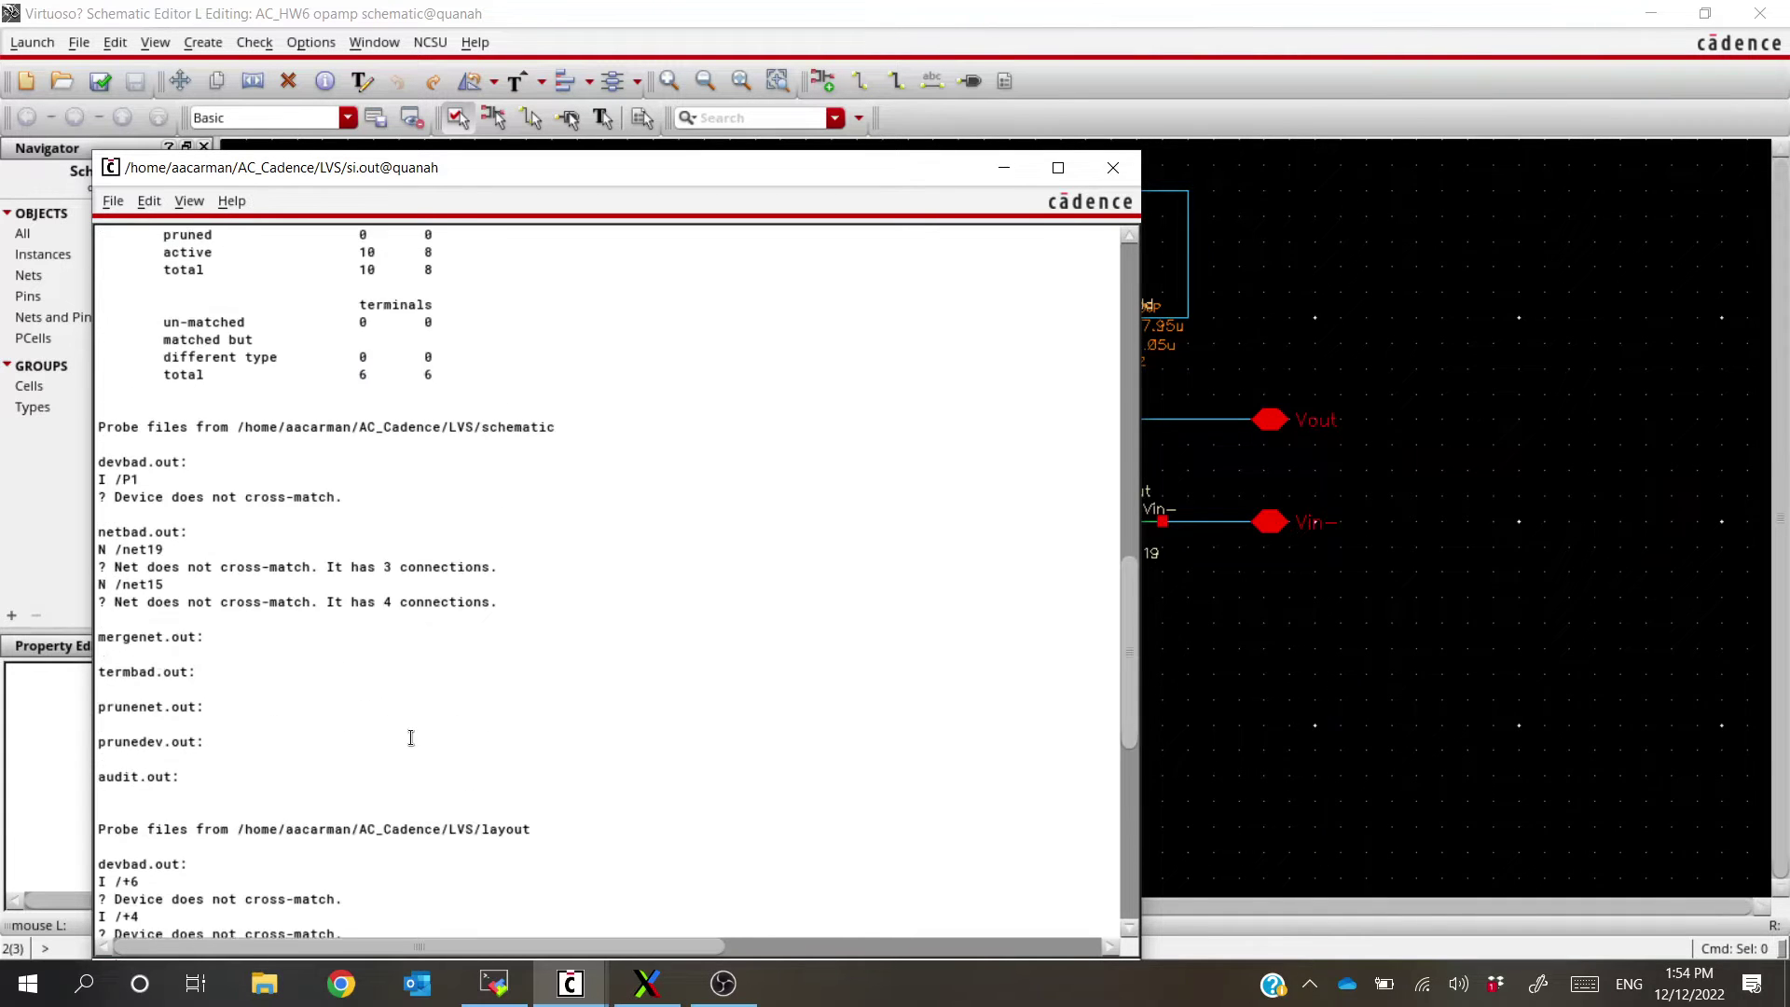
click(318, 417)
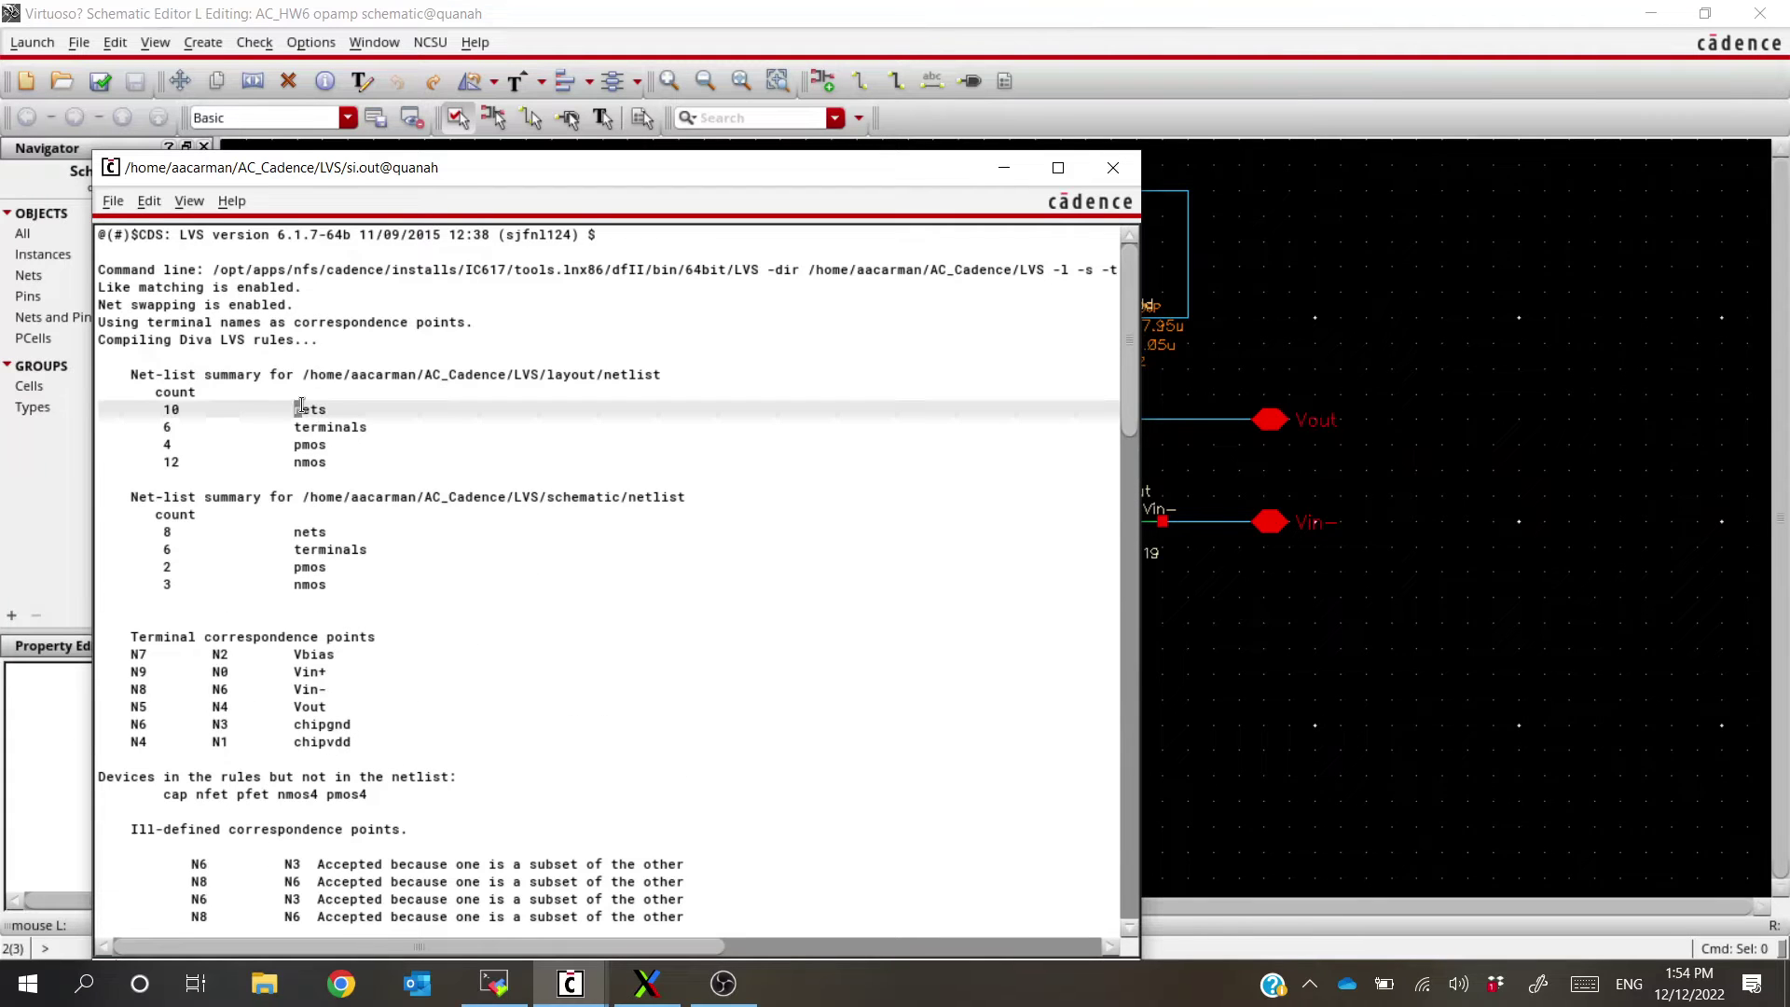
drag(326, 417, 239, 418)
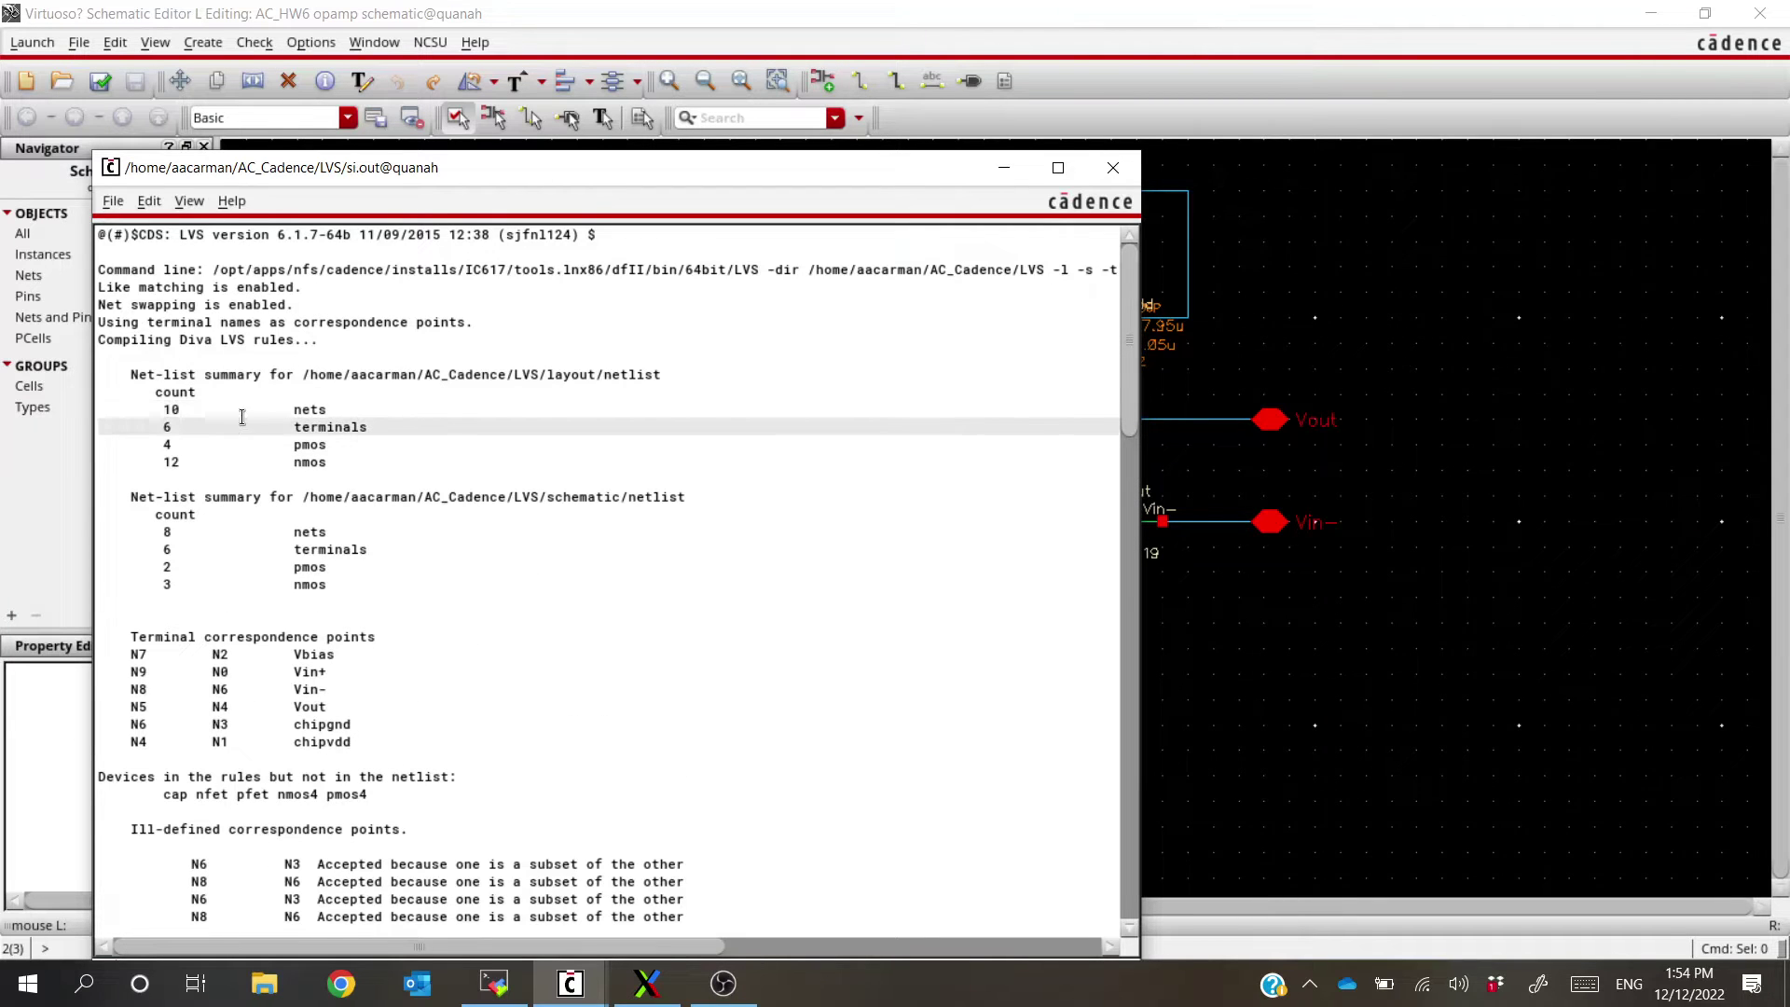
scroll(215, 448, down, 15)
scroll(190, 481, down, 8)
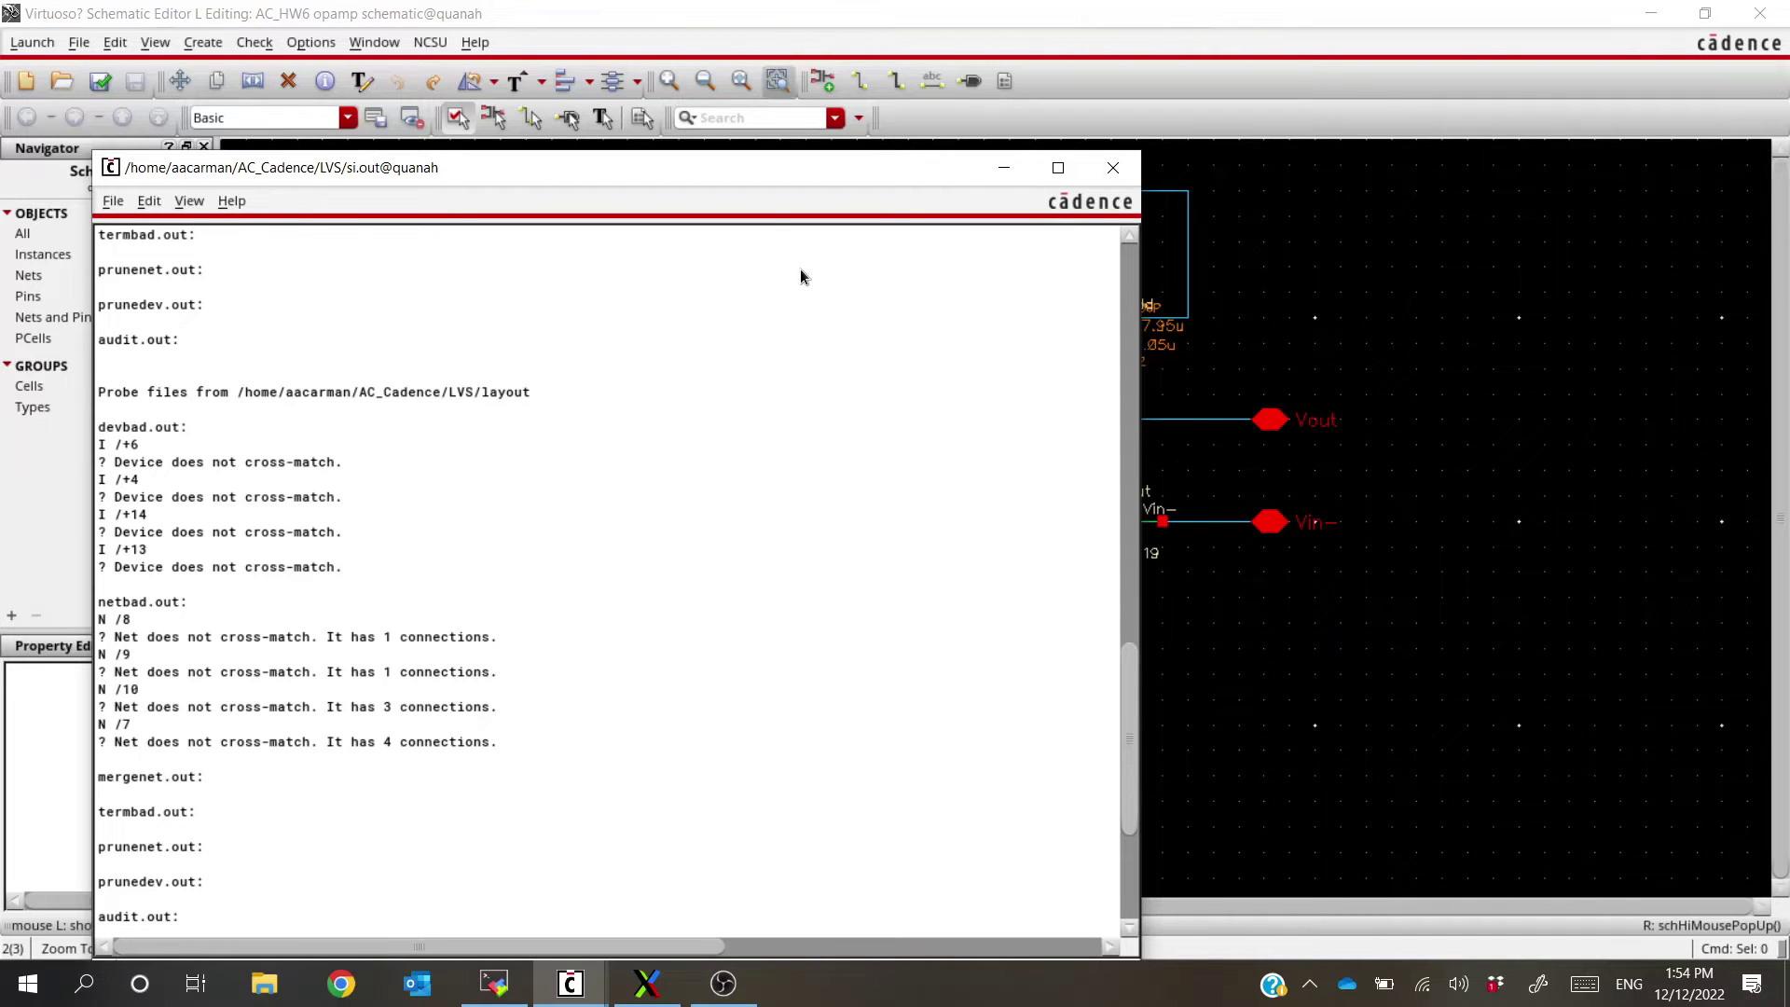
Cancel the active Stretch command in the opamp layout and open the opamp cell's extracted view from the AC_HW6 library
key(alt+Tab)
key(alt+Tab)
key(alt+Tab)
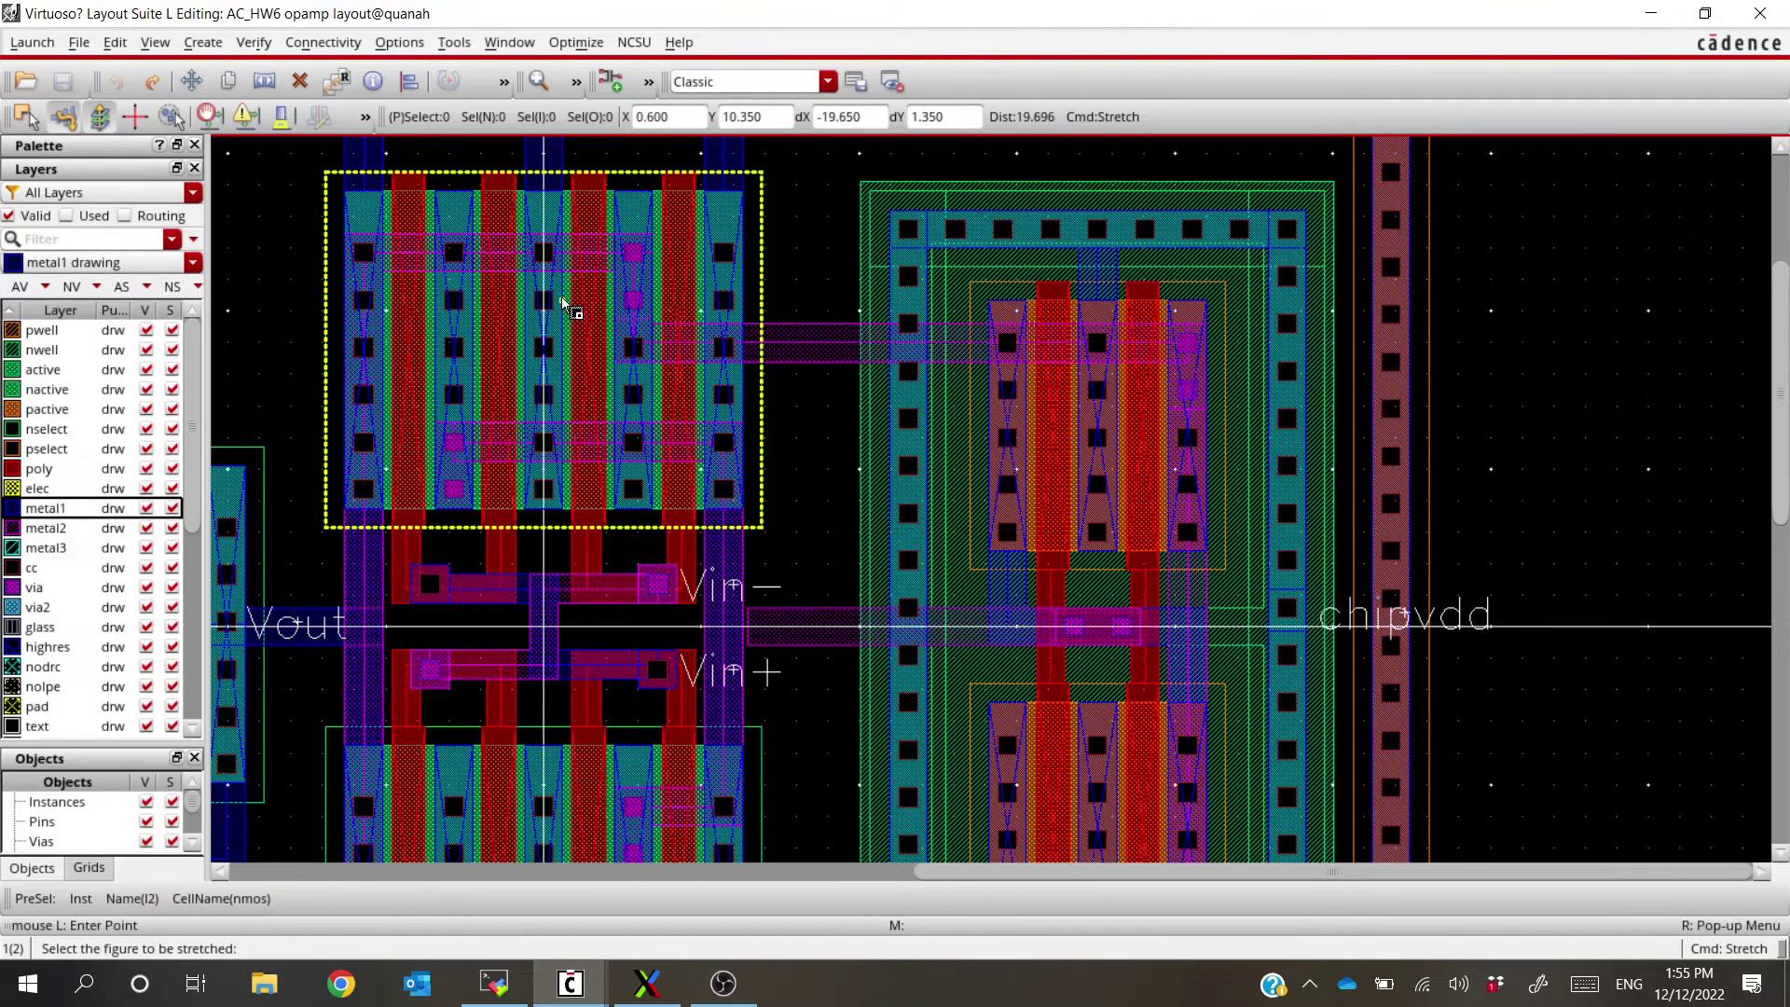
key(Escape)
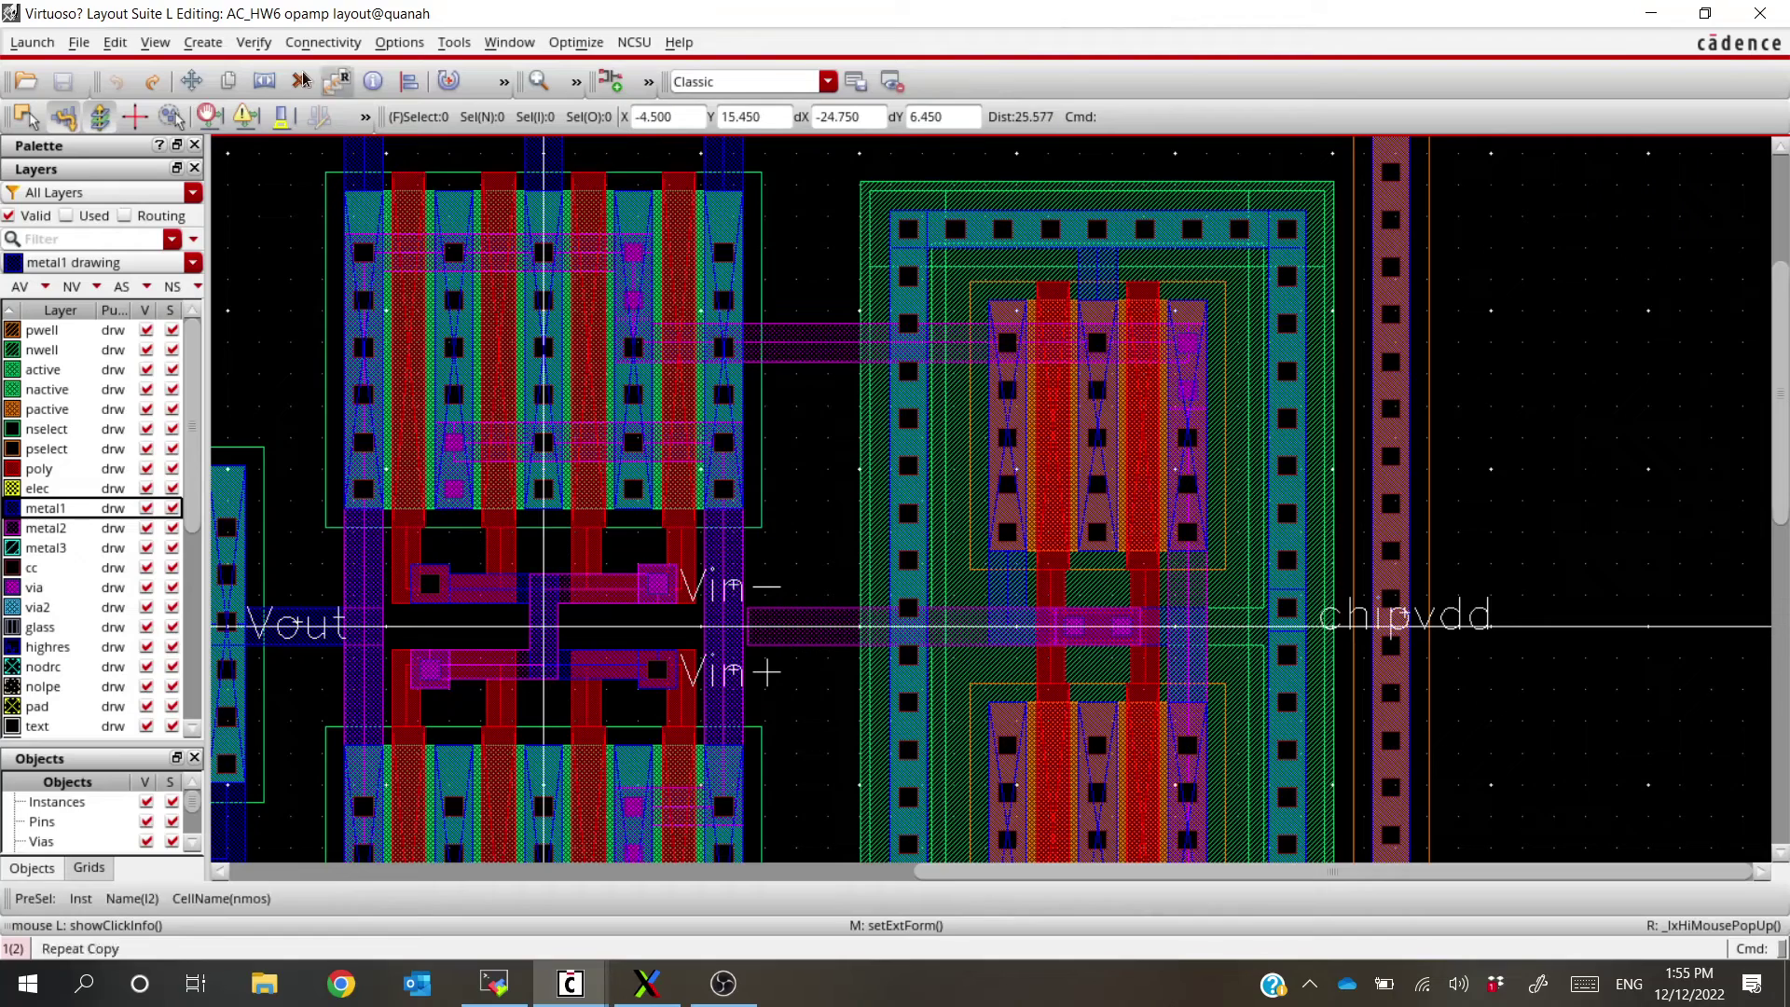
key(alt+Tab)
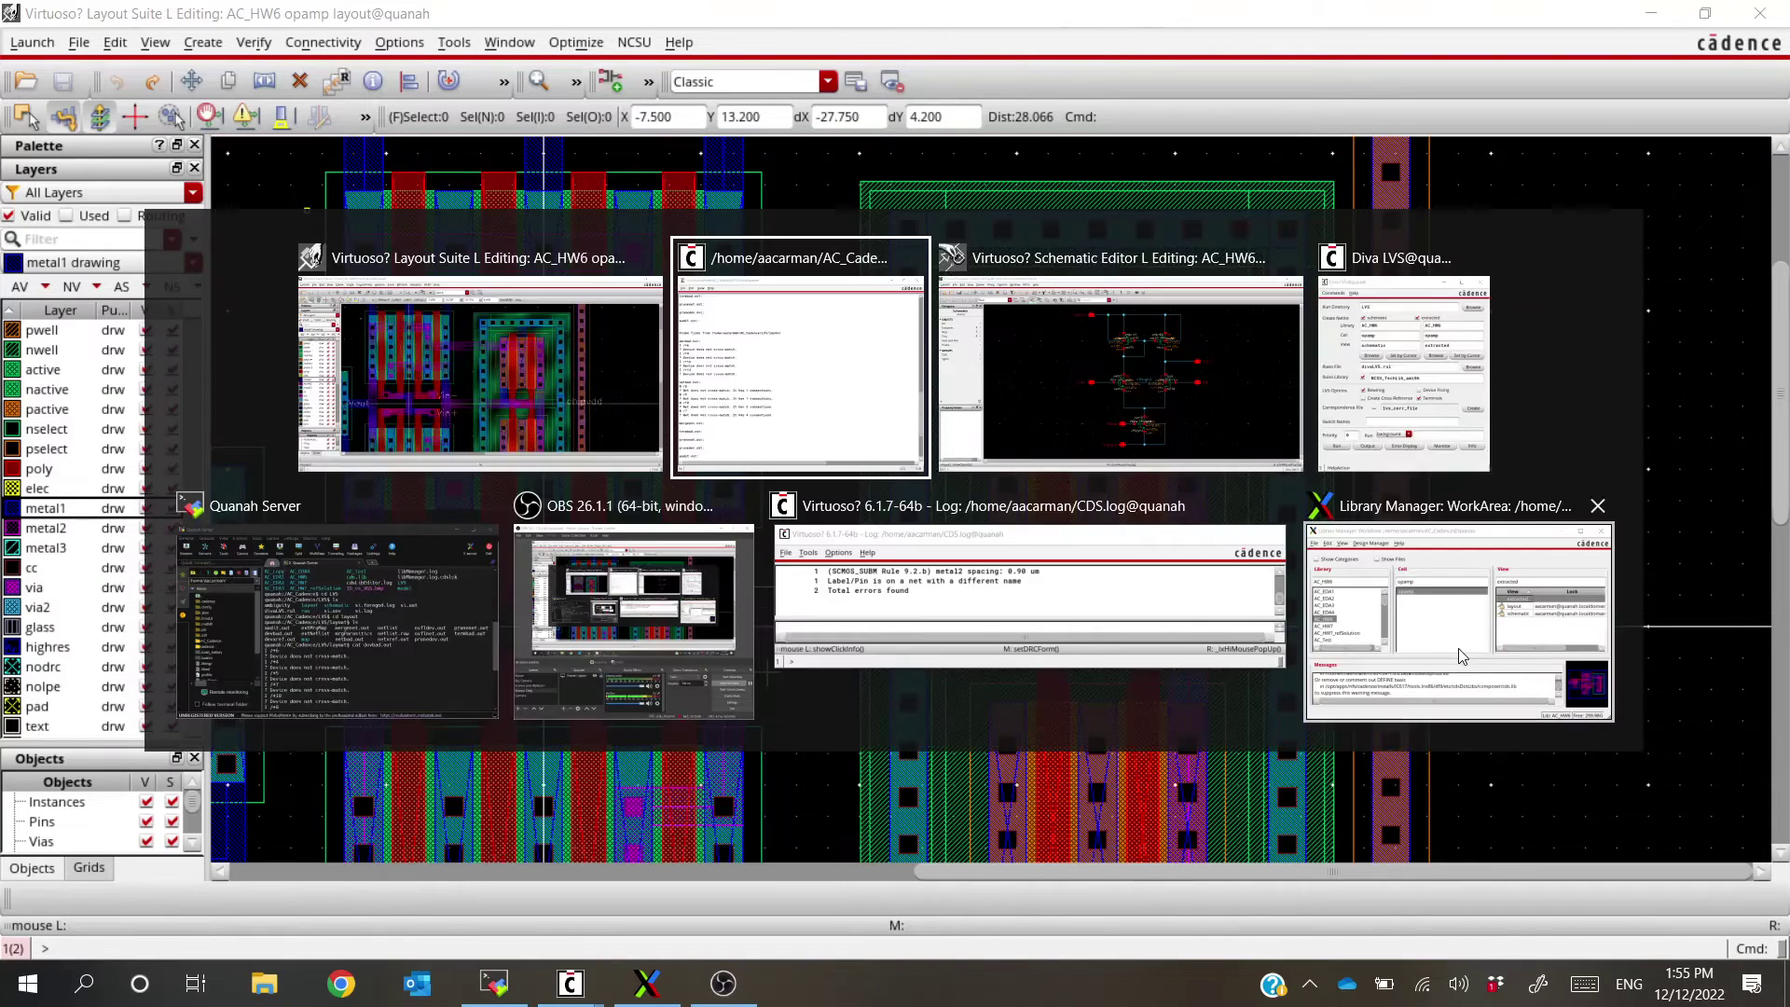
click(1459, 647)
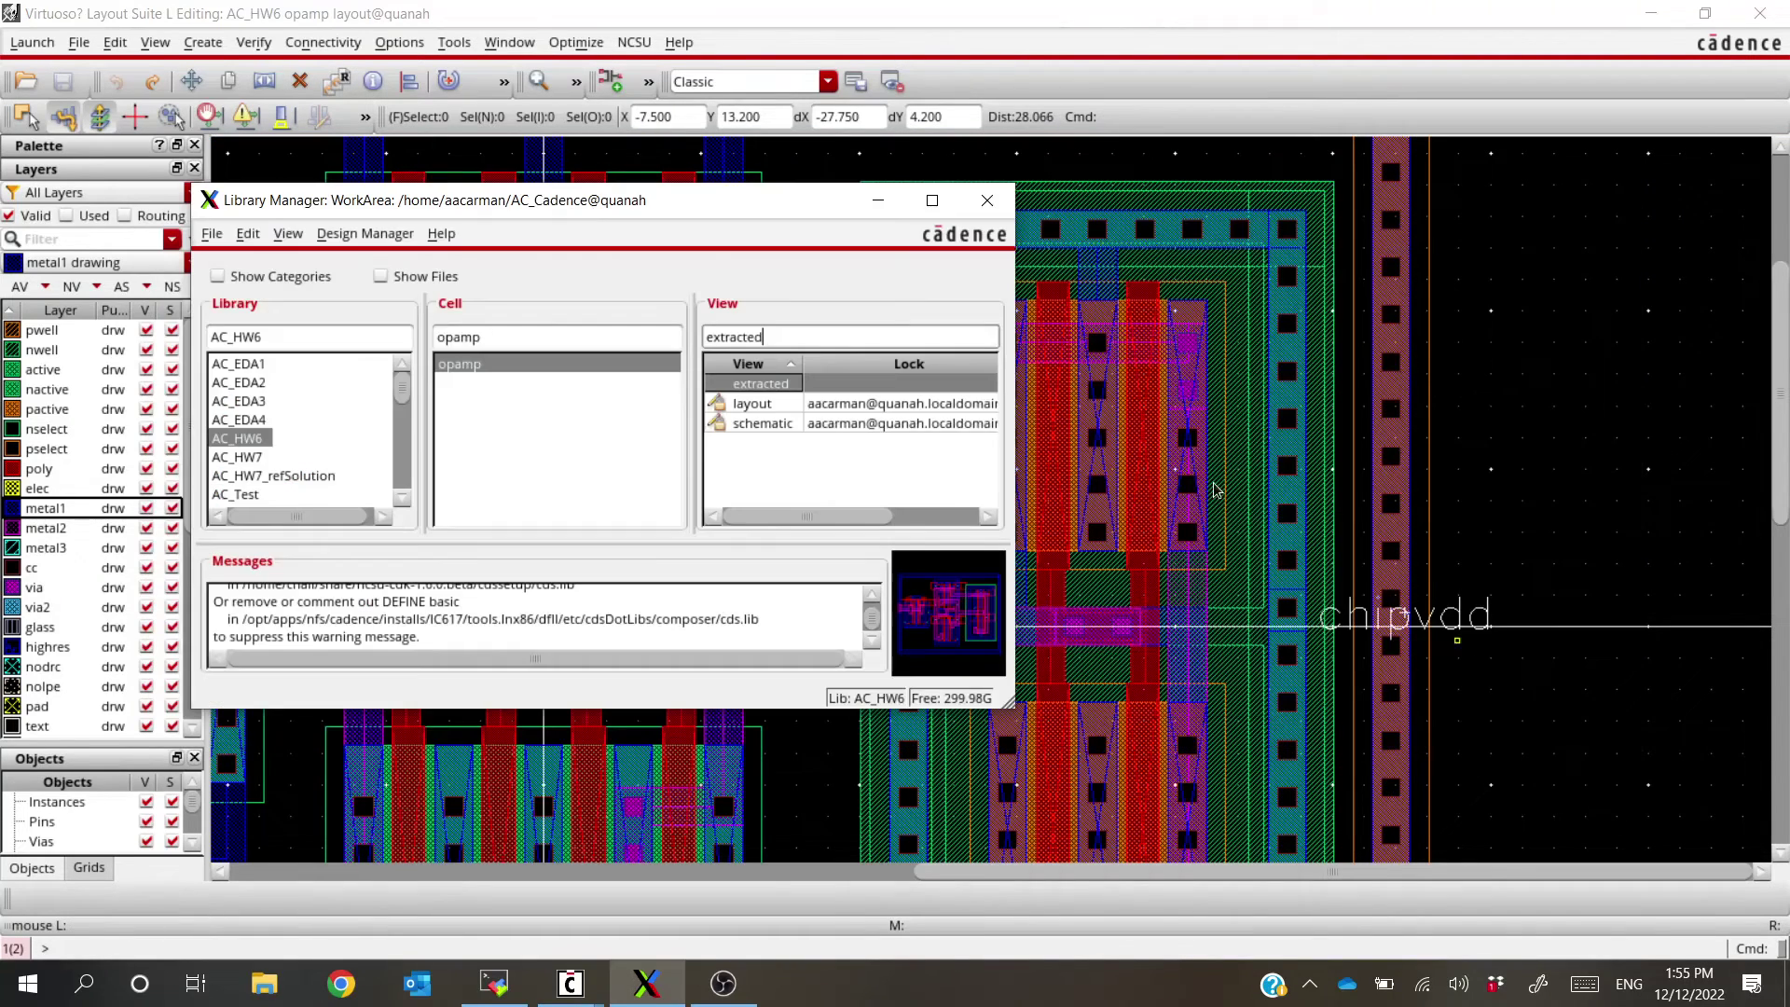
double_click(763, 384)
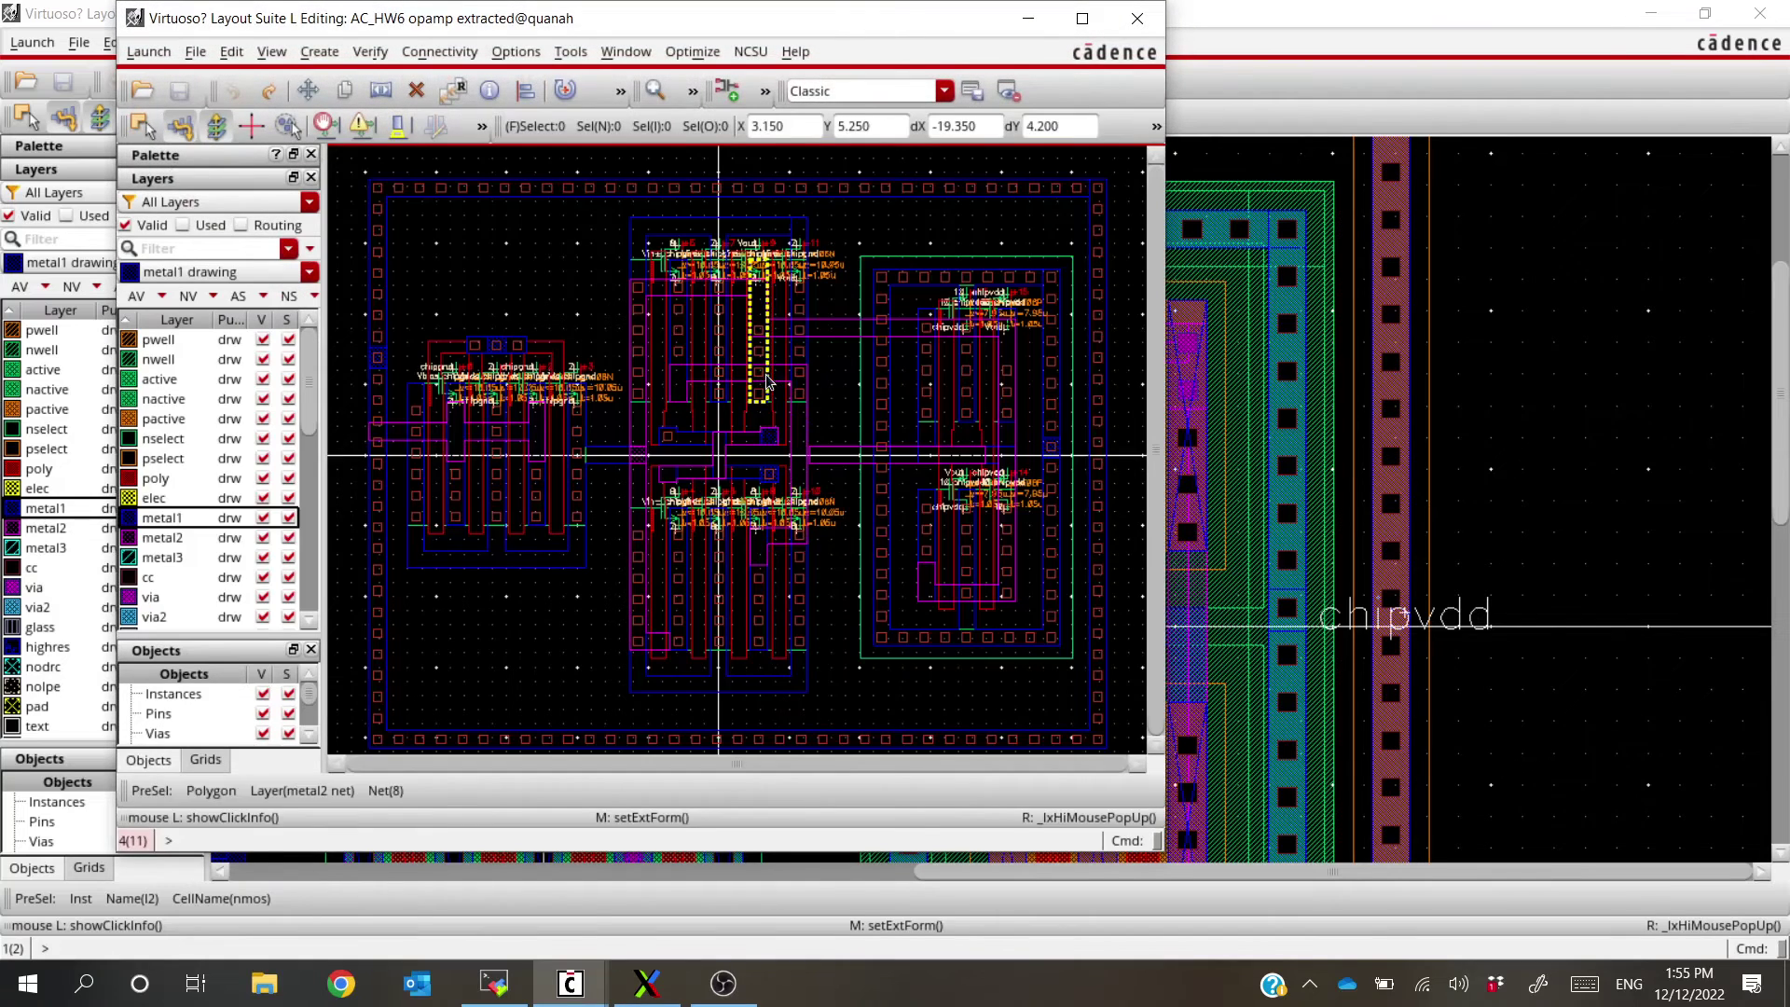
Select the metal2 route running from the centre transistor blocks to the PMOS block in the extracted view and trace its path and ends
click(852, 328)
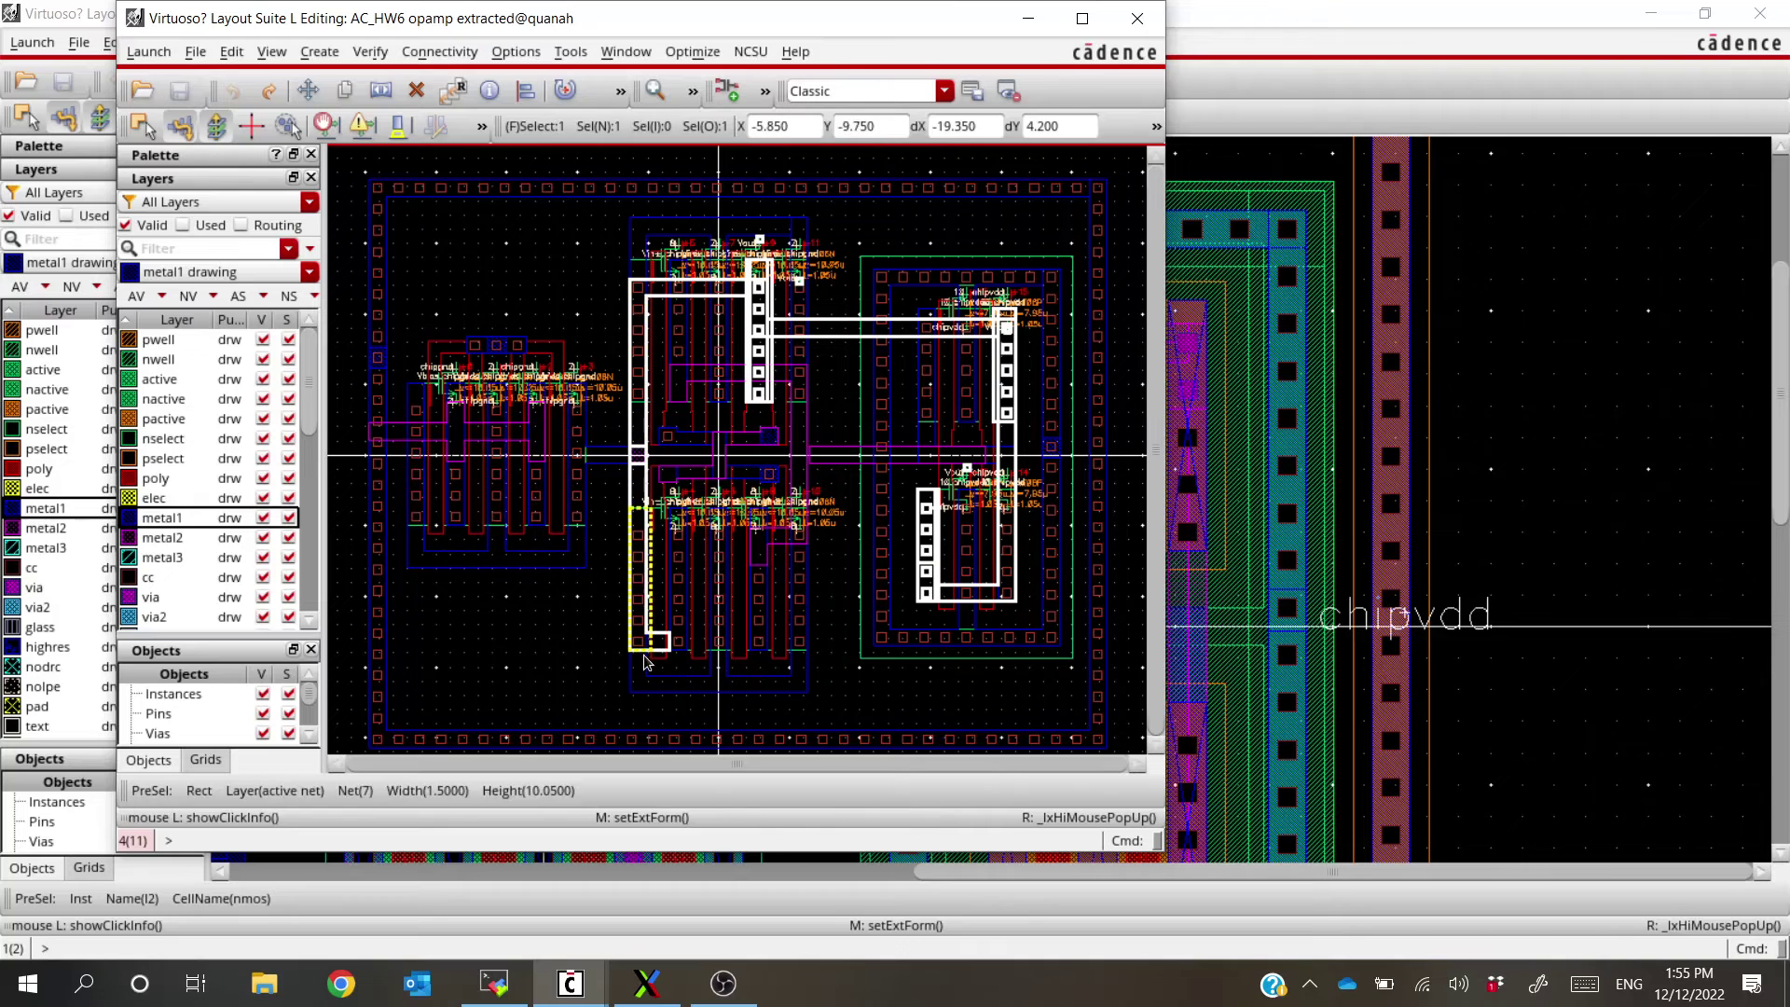
scroll(647, 662, up, 5)
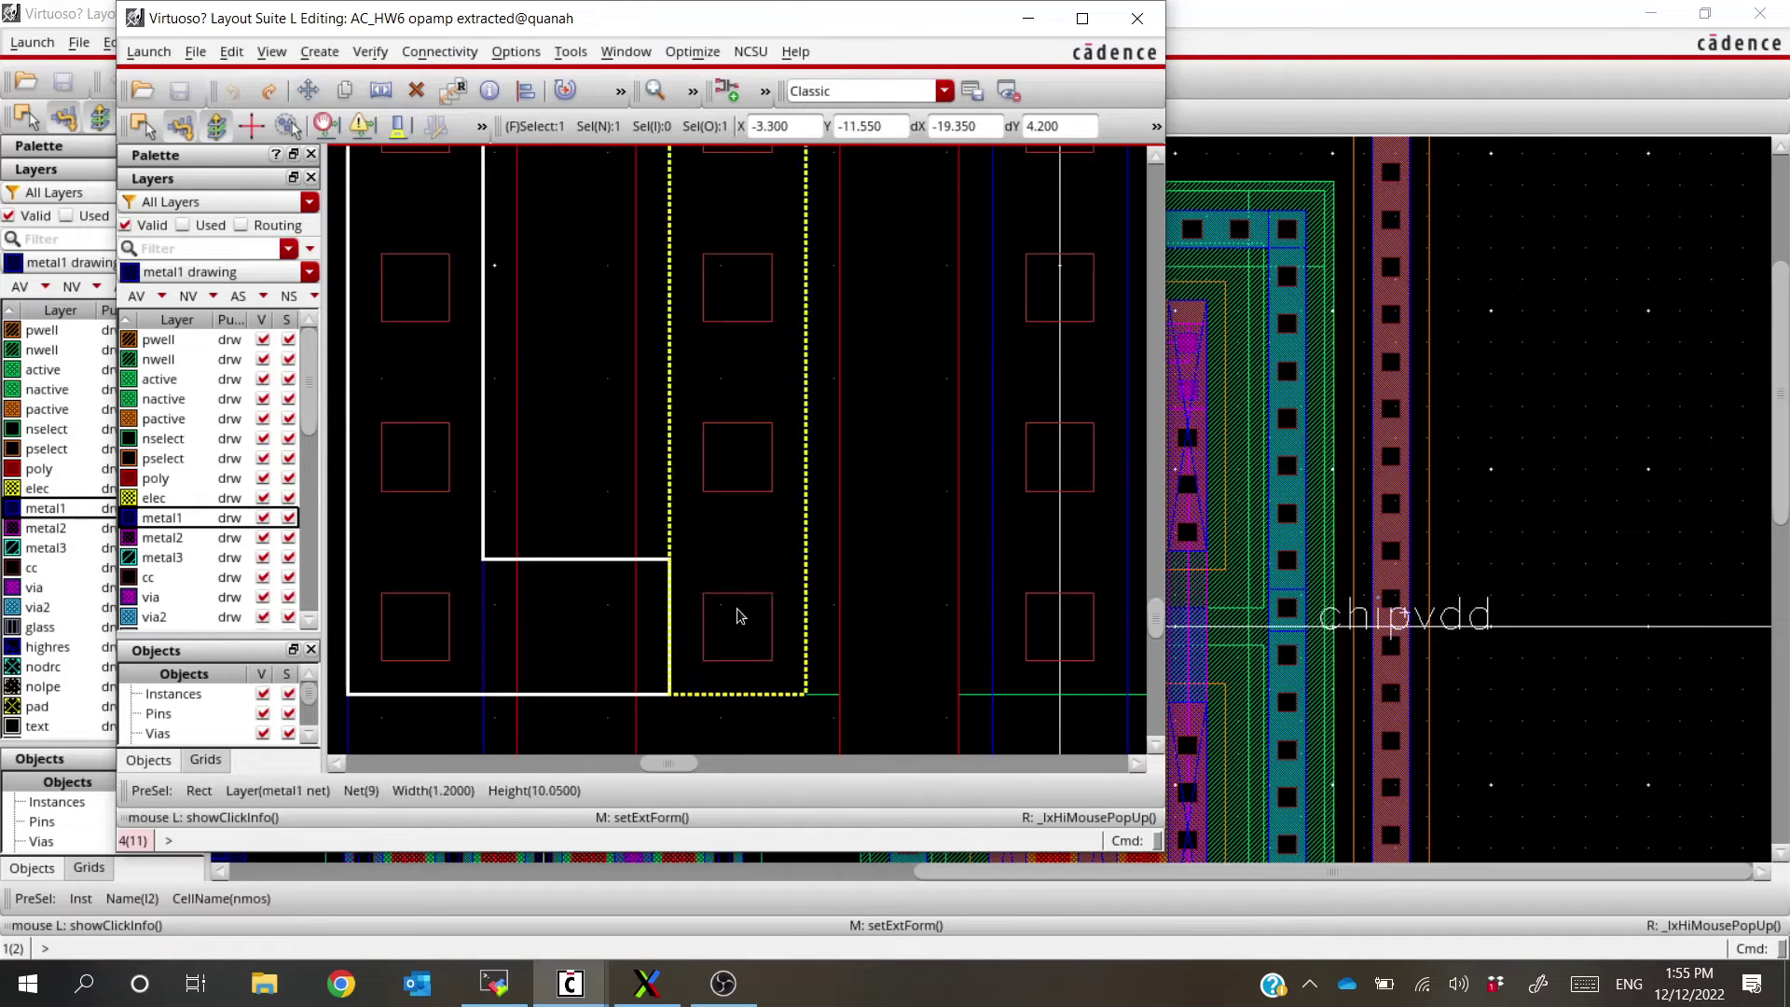
scroll(718, 670, down, 5)
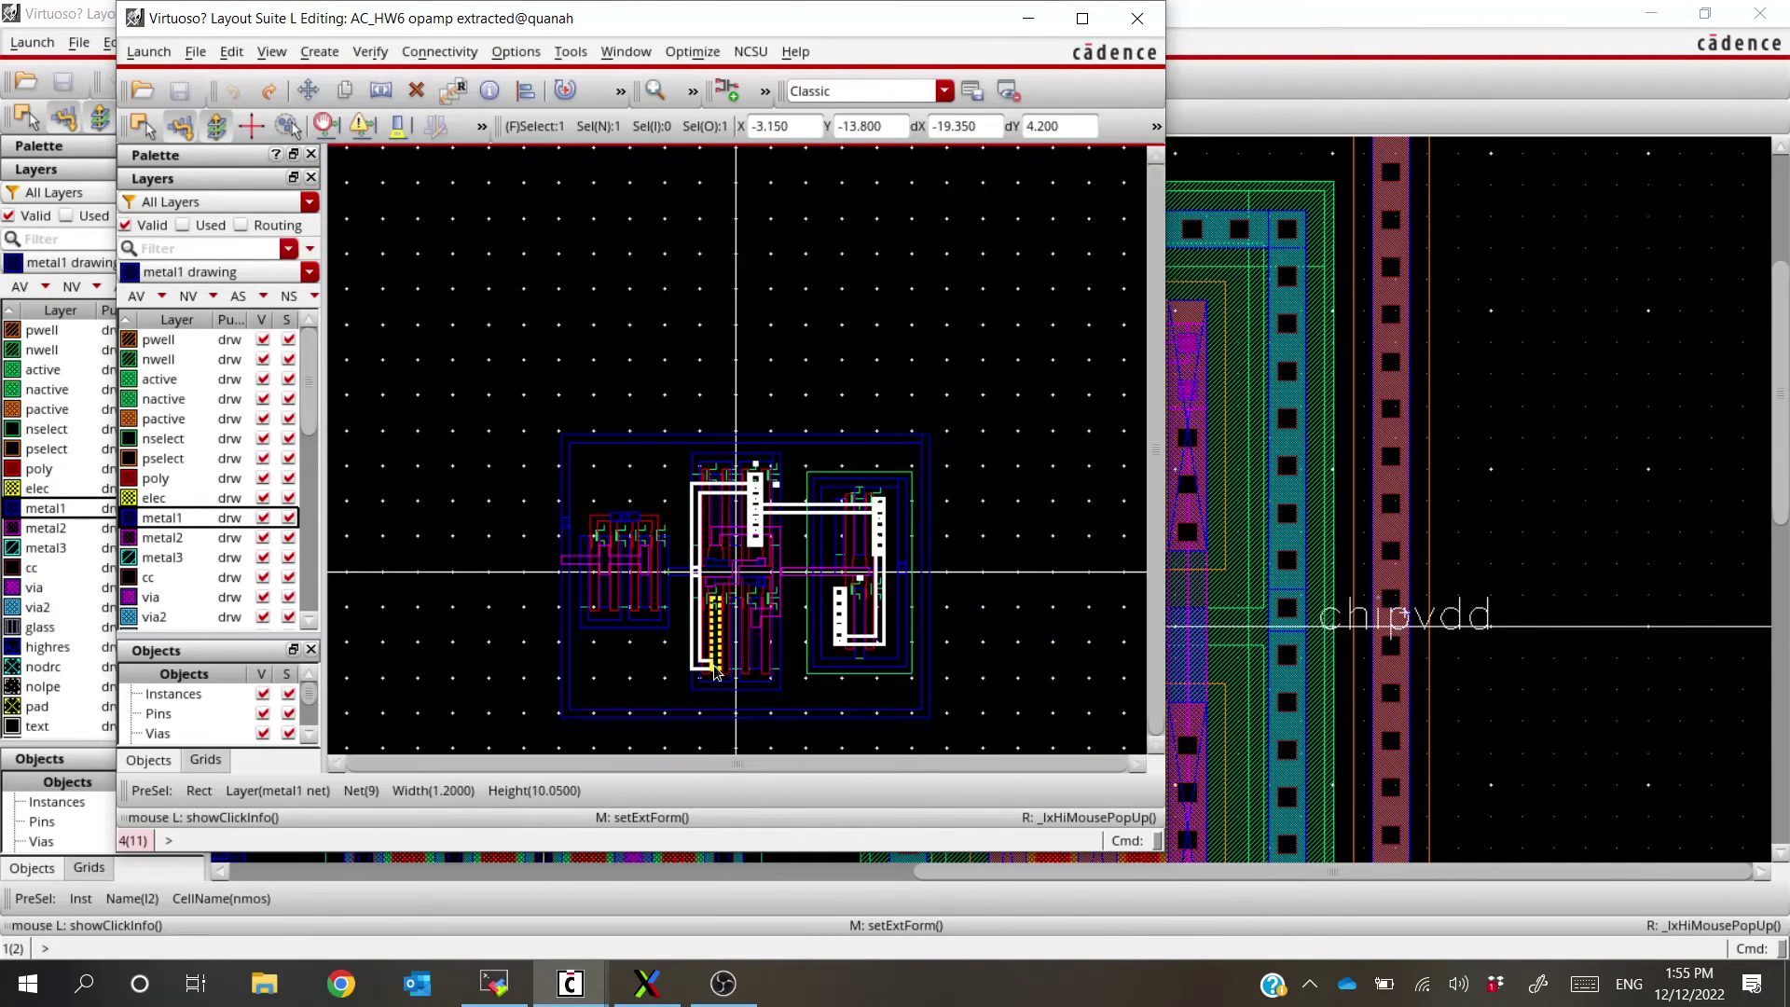
scroll(715, 669, up, 5)
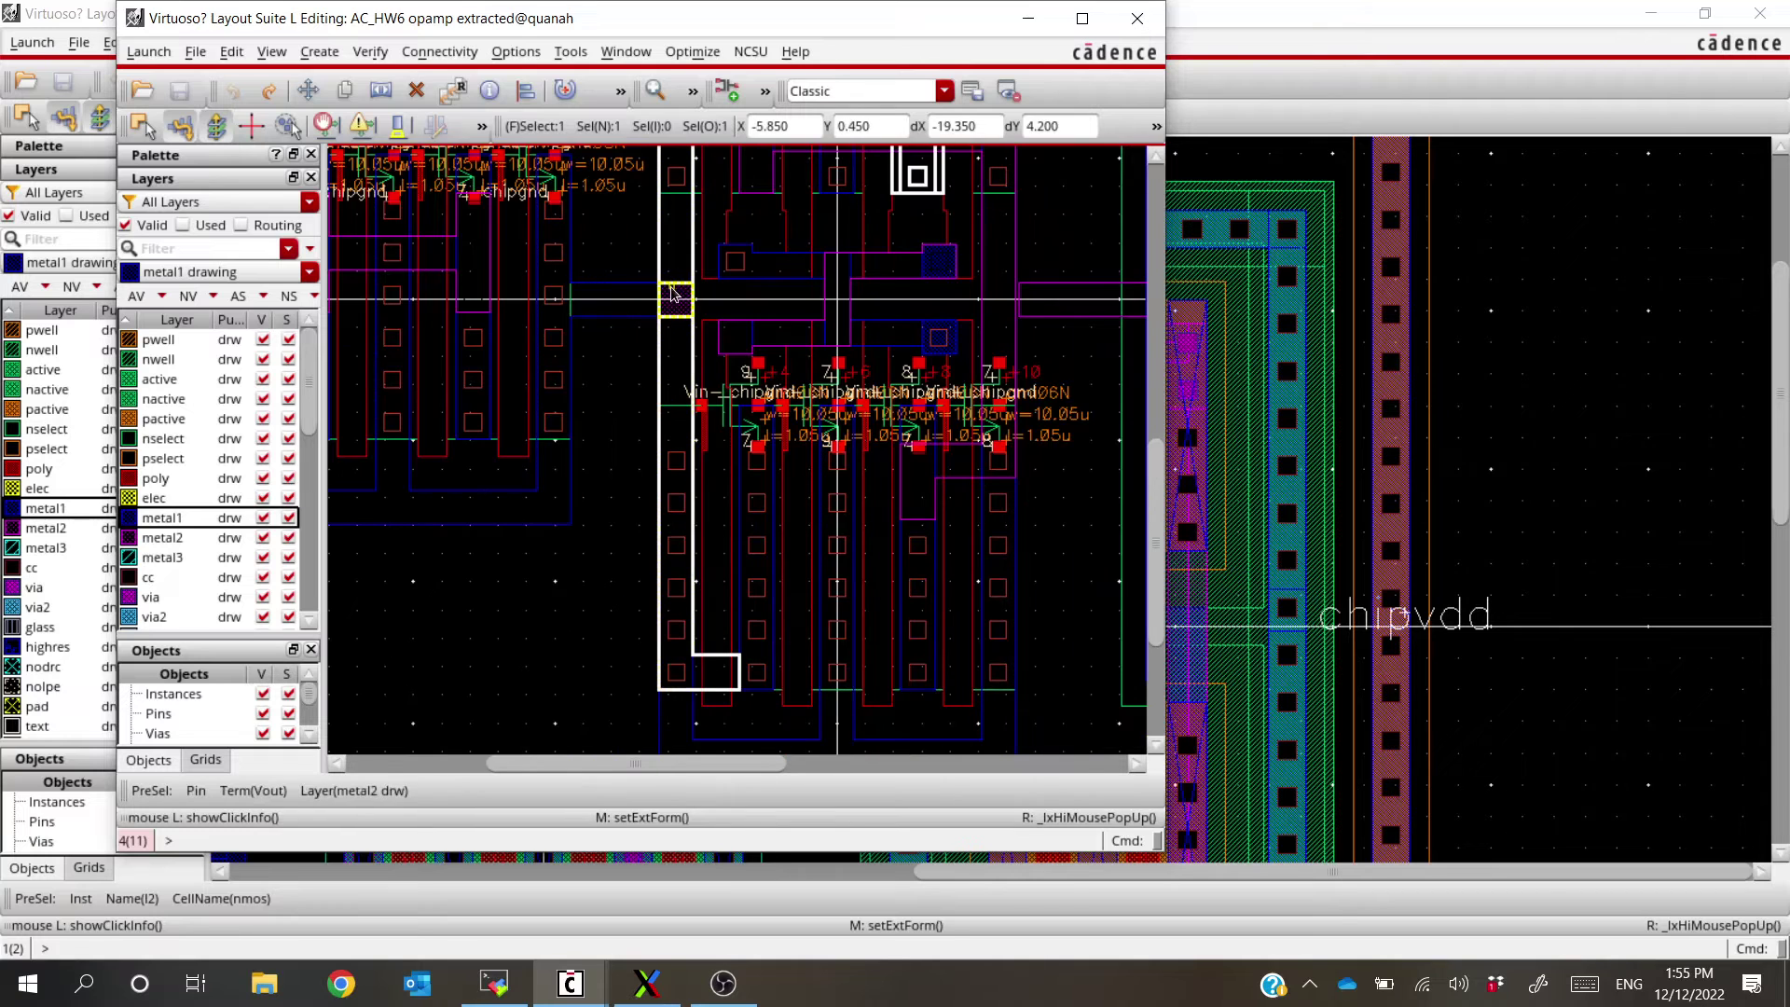
scroll(671, 295, up, 3)
scroll(658, 566, down, 6)
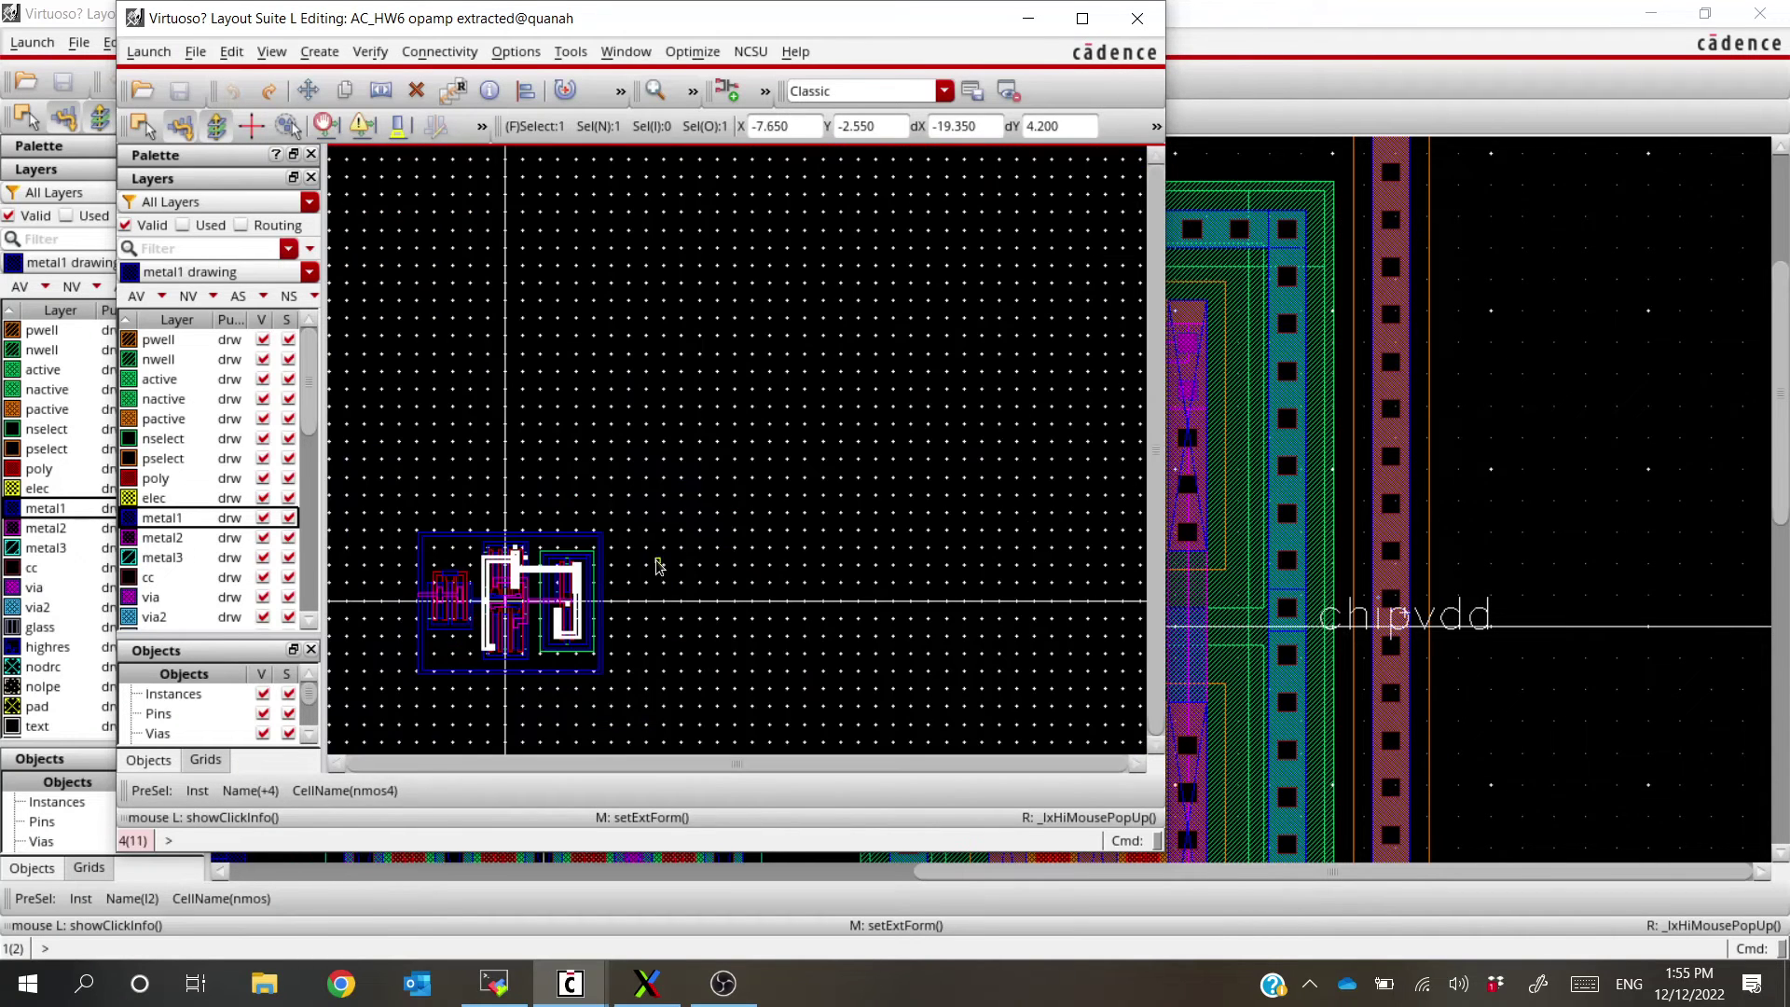
scroll(658, 566, up, 6)
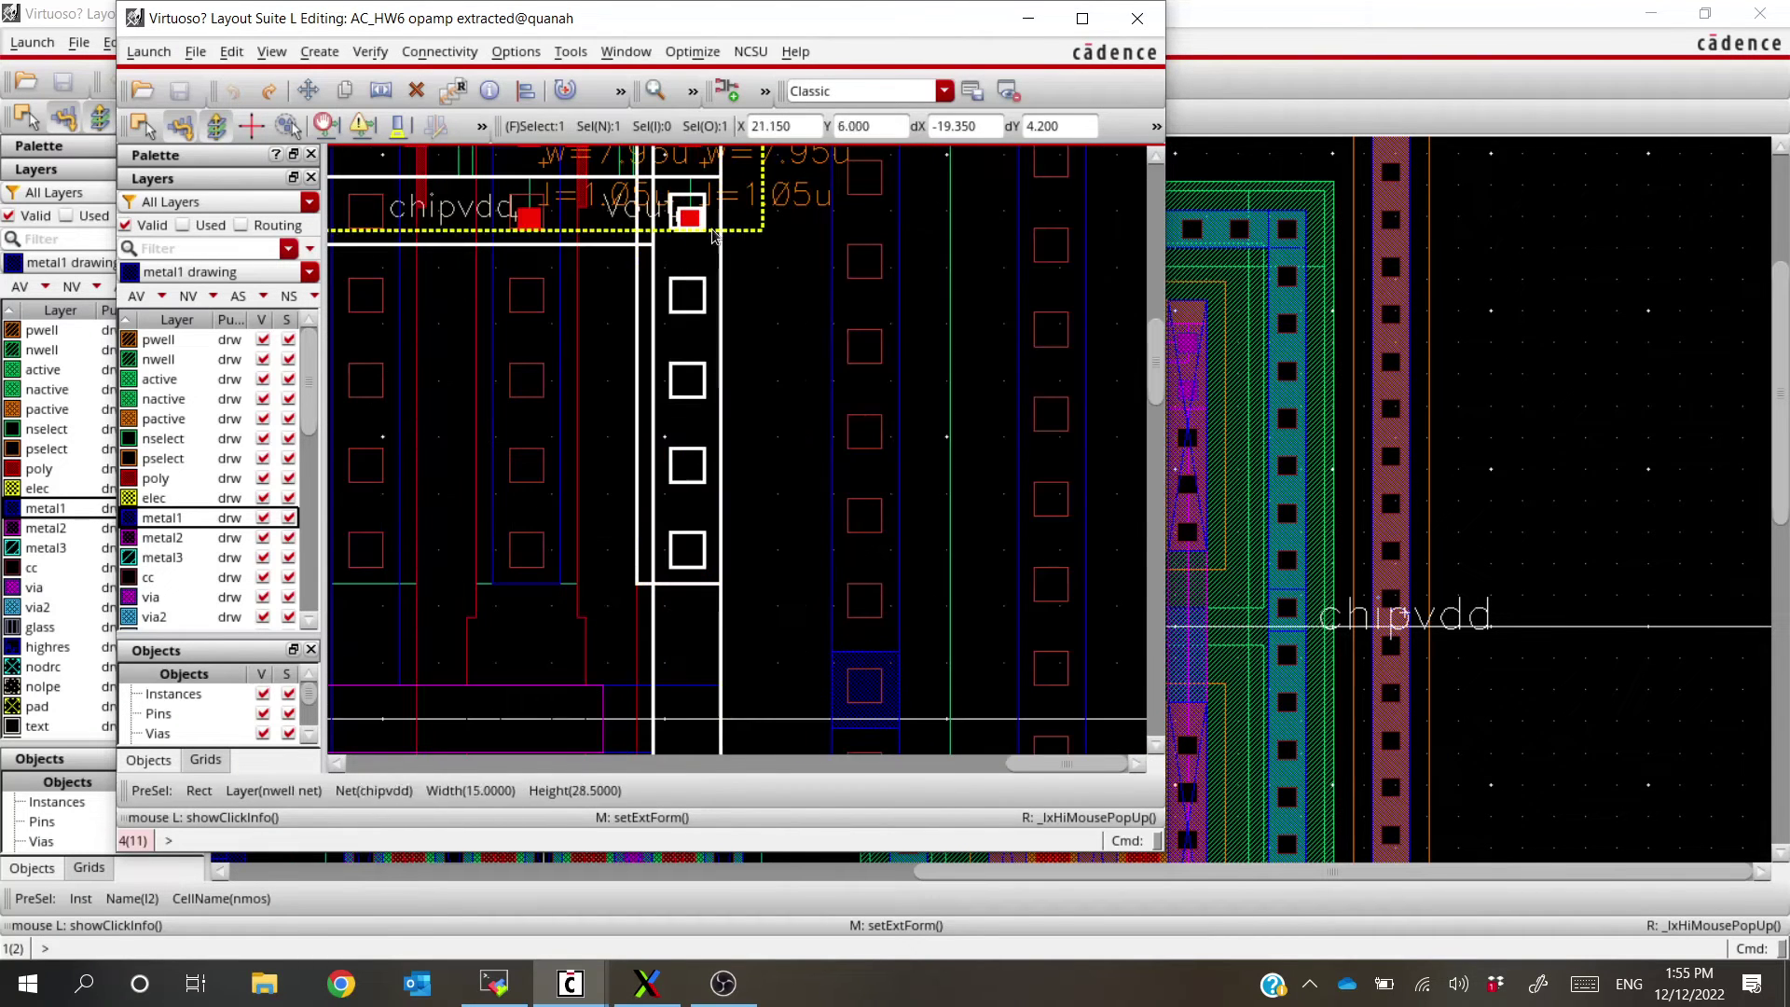
scroll(715, 430, down, 4)
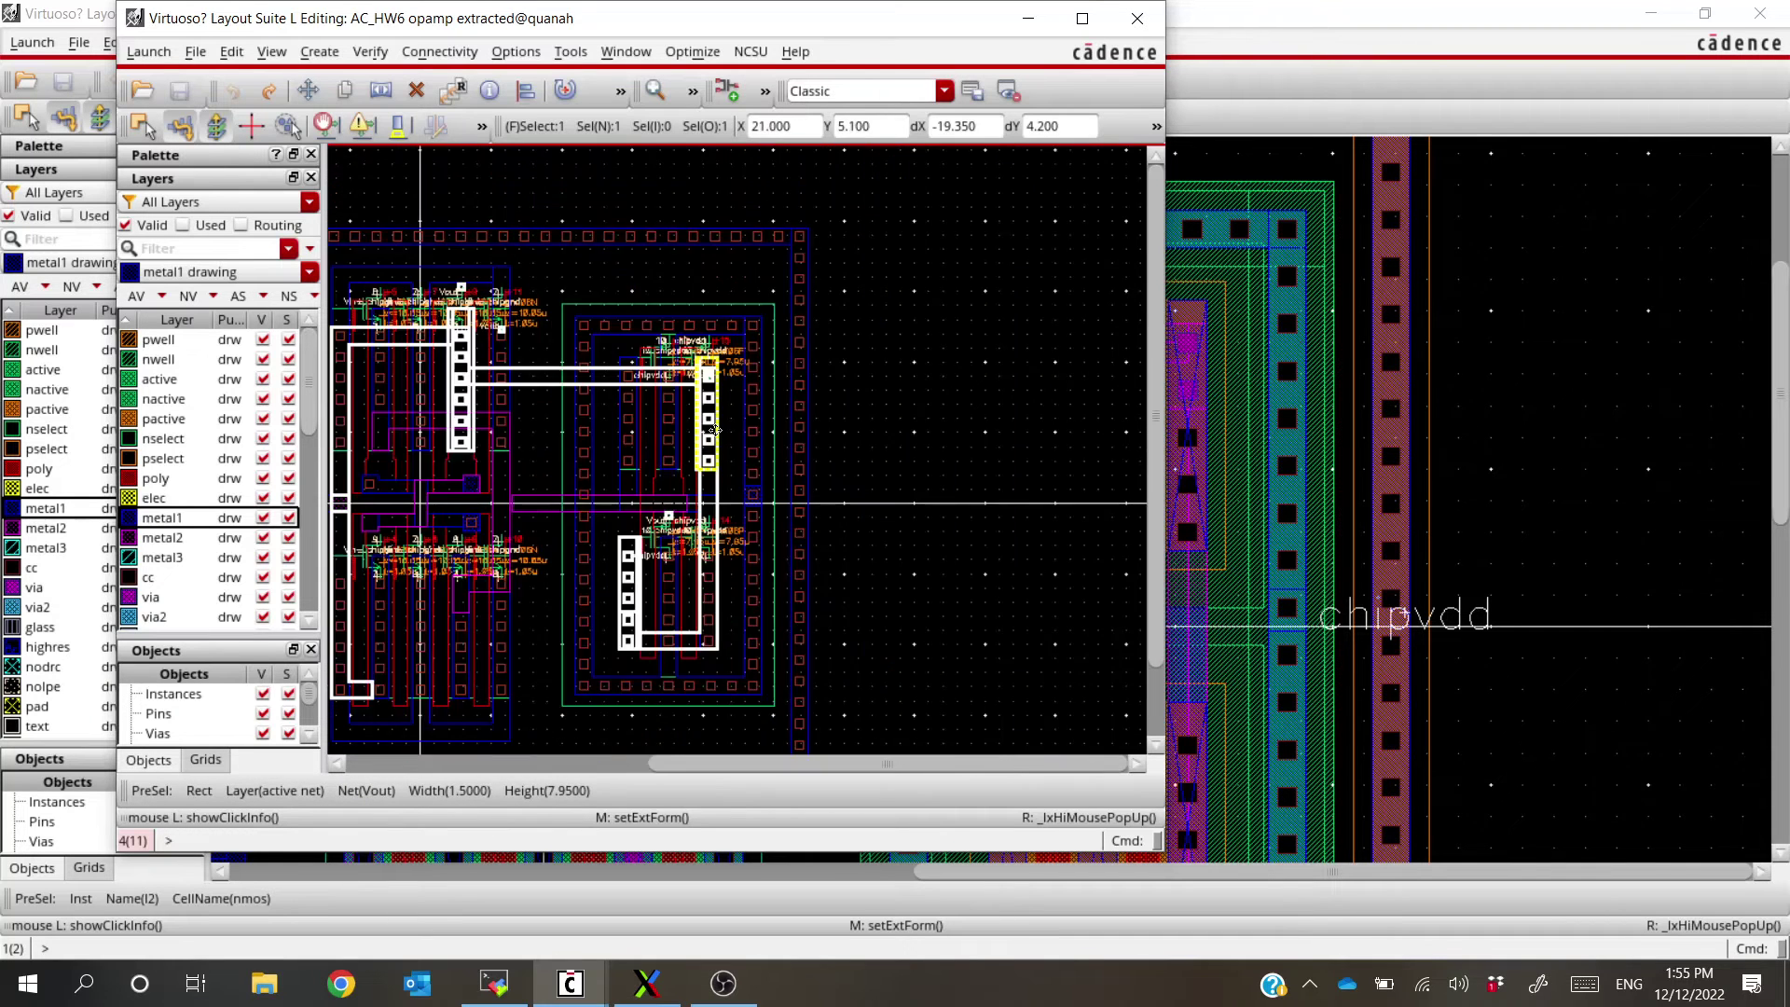
Check the net name of the metal2 polygon running into the PMOS block through its connectivity properties
scroll(715, 430, down, 1)
click(715, 430)
key(q)
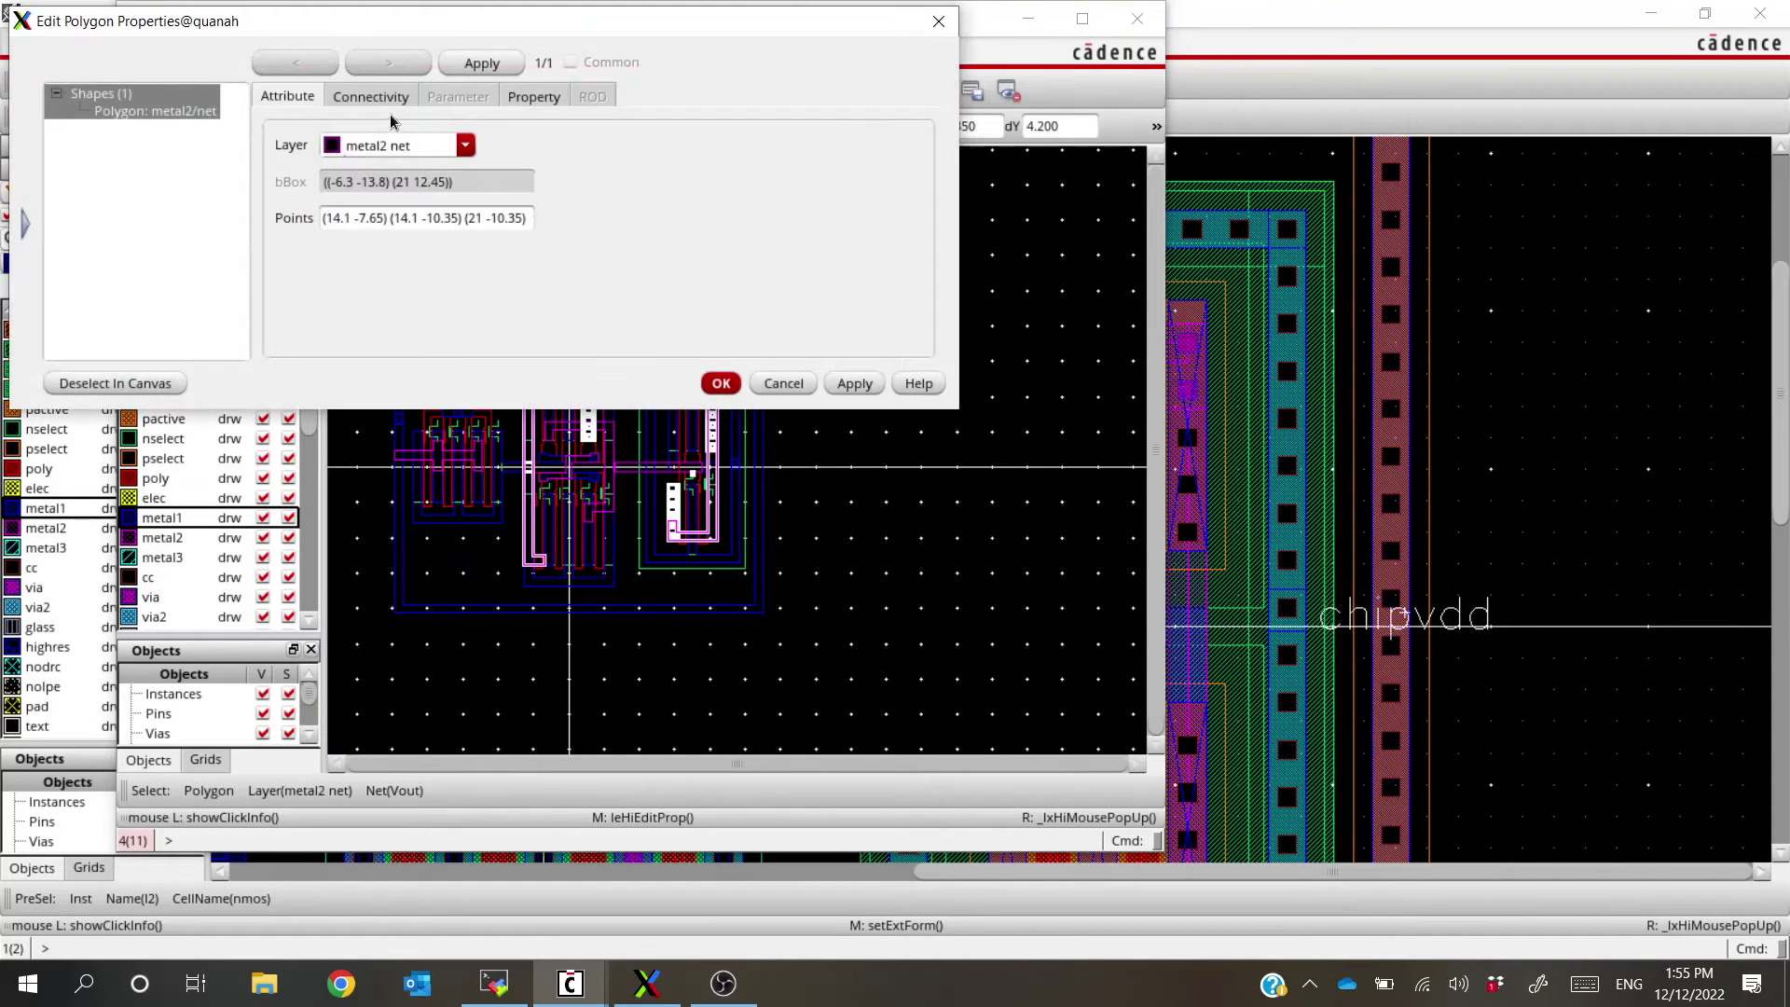
click(372, 97)
drag(443, 144, 352, 140)
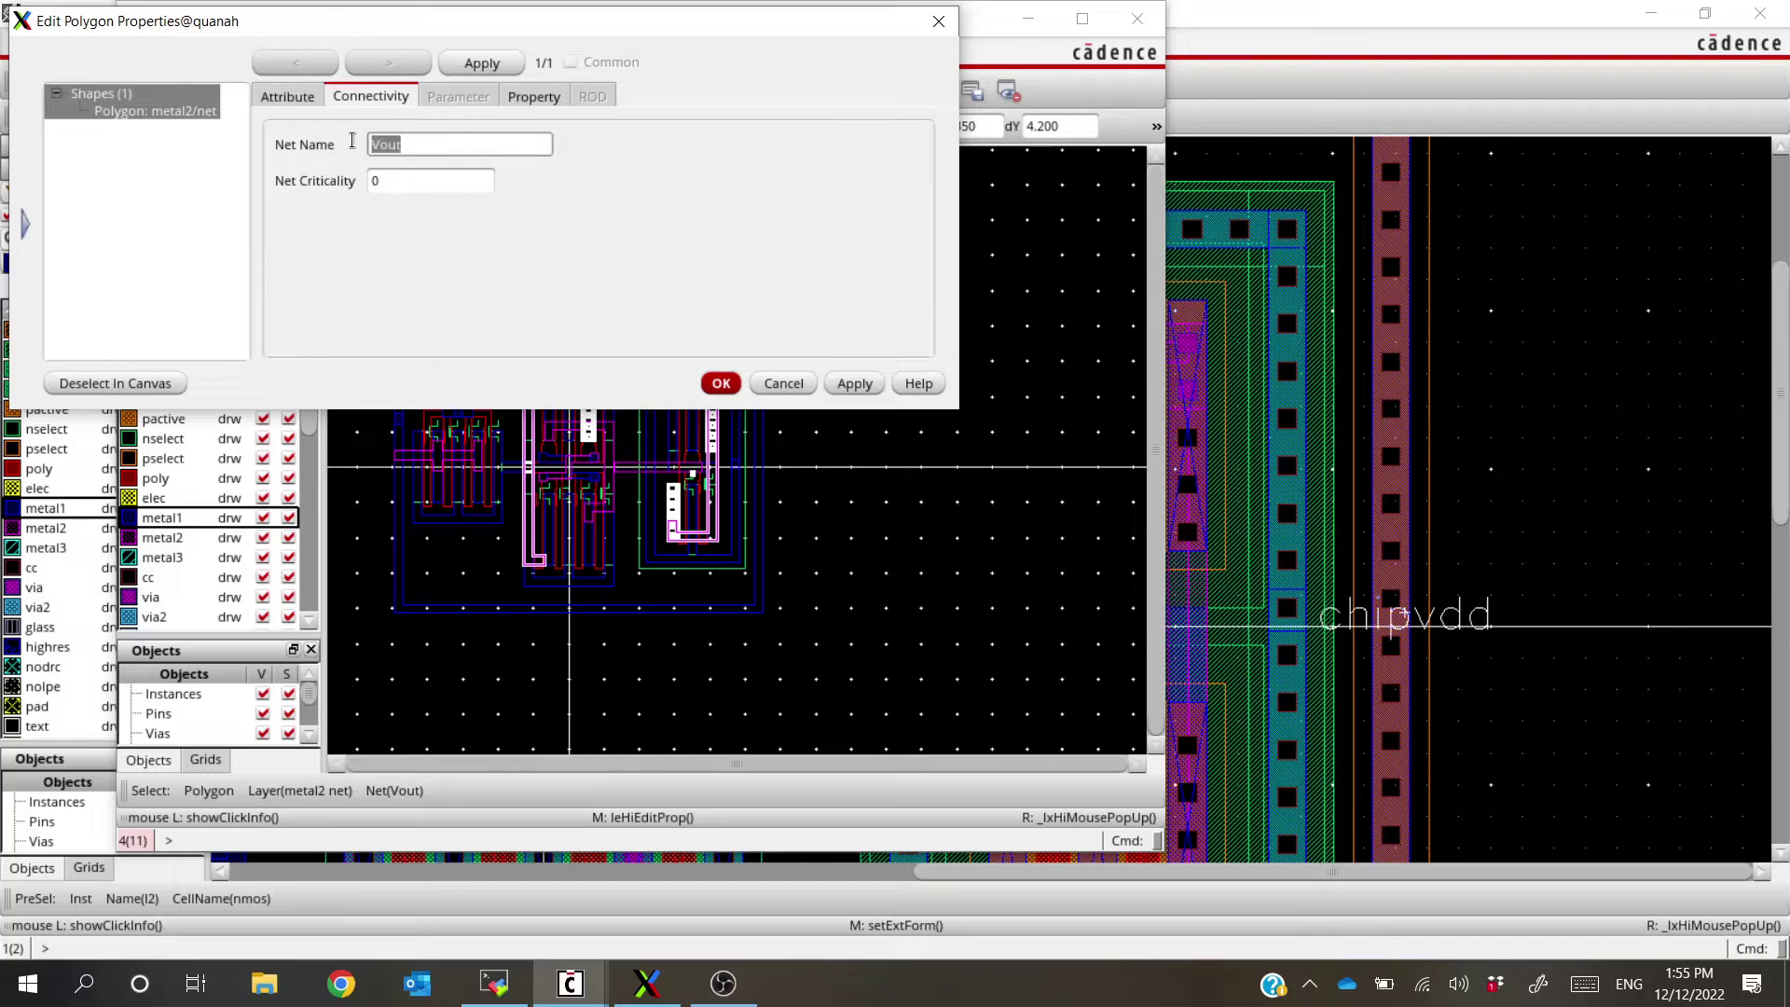
click(417, 145)
click(720, 384)
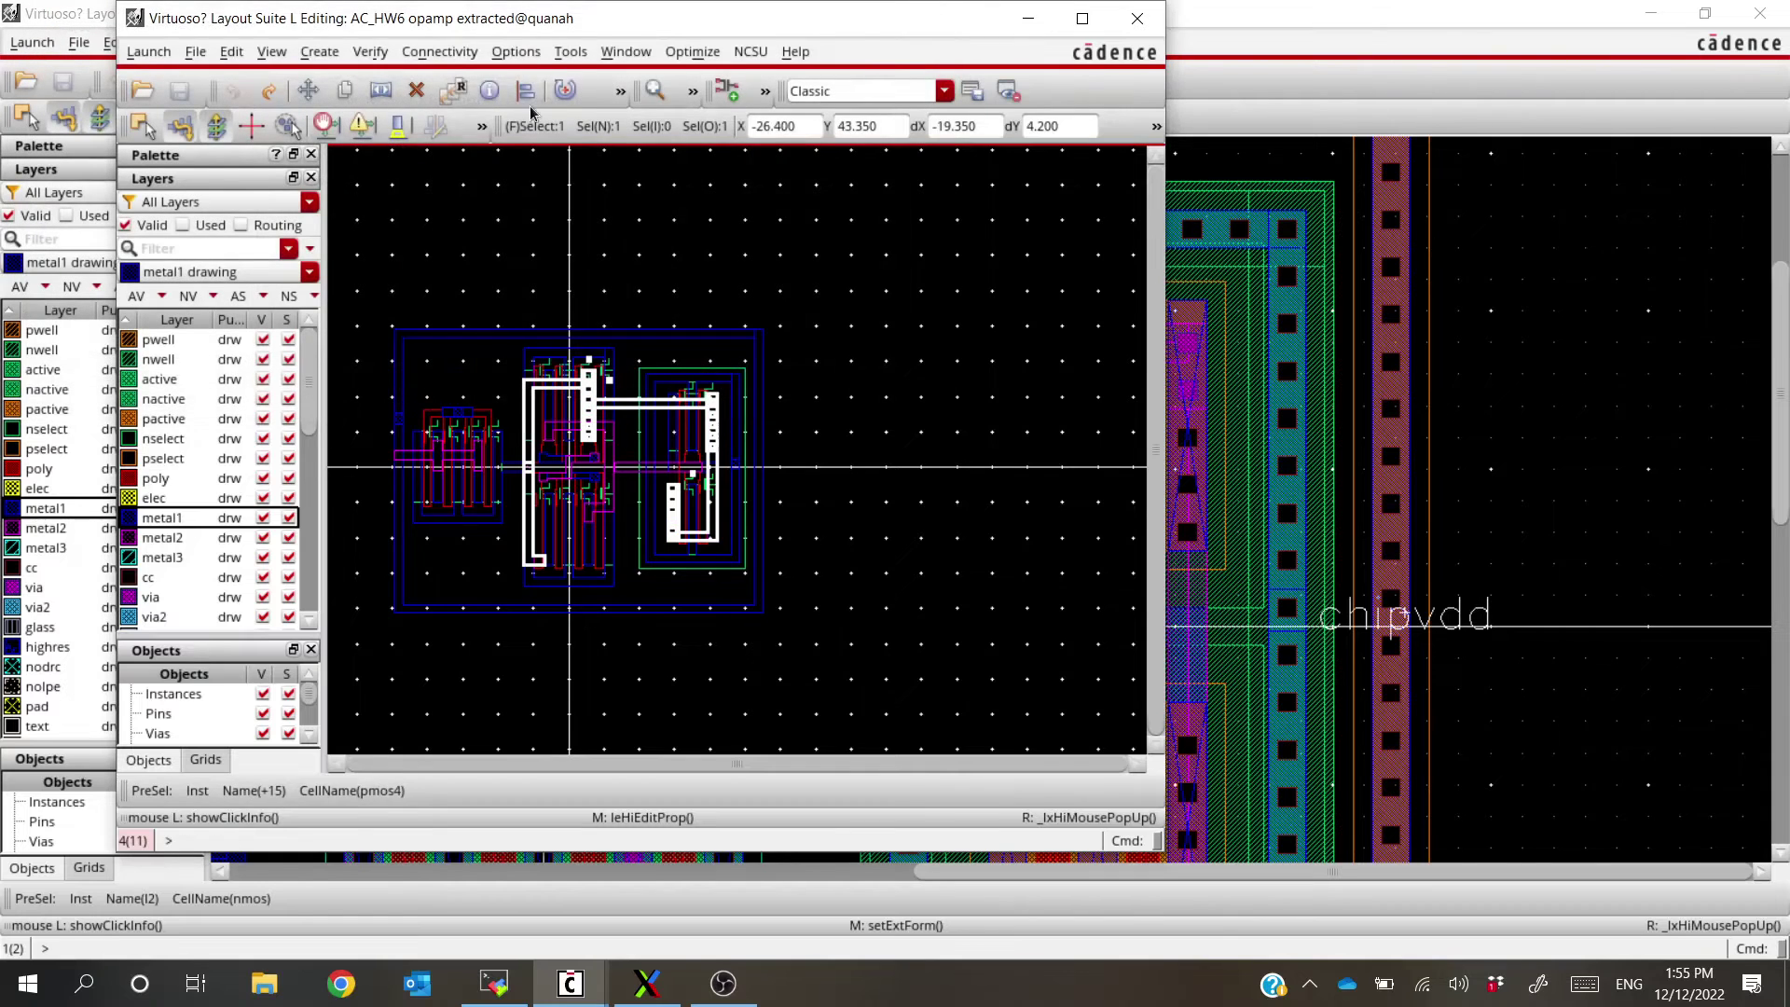
drag(736, 28, 844, 58)
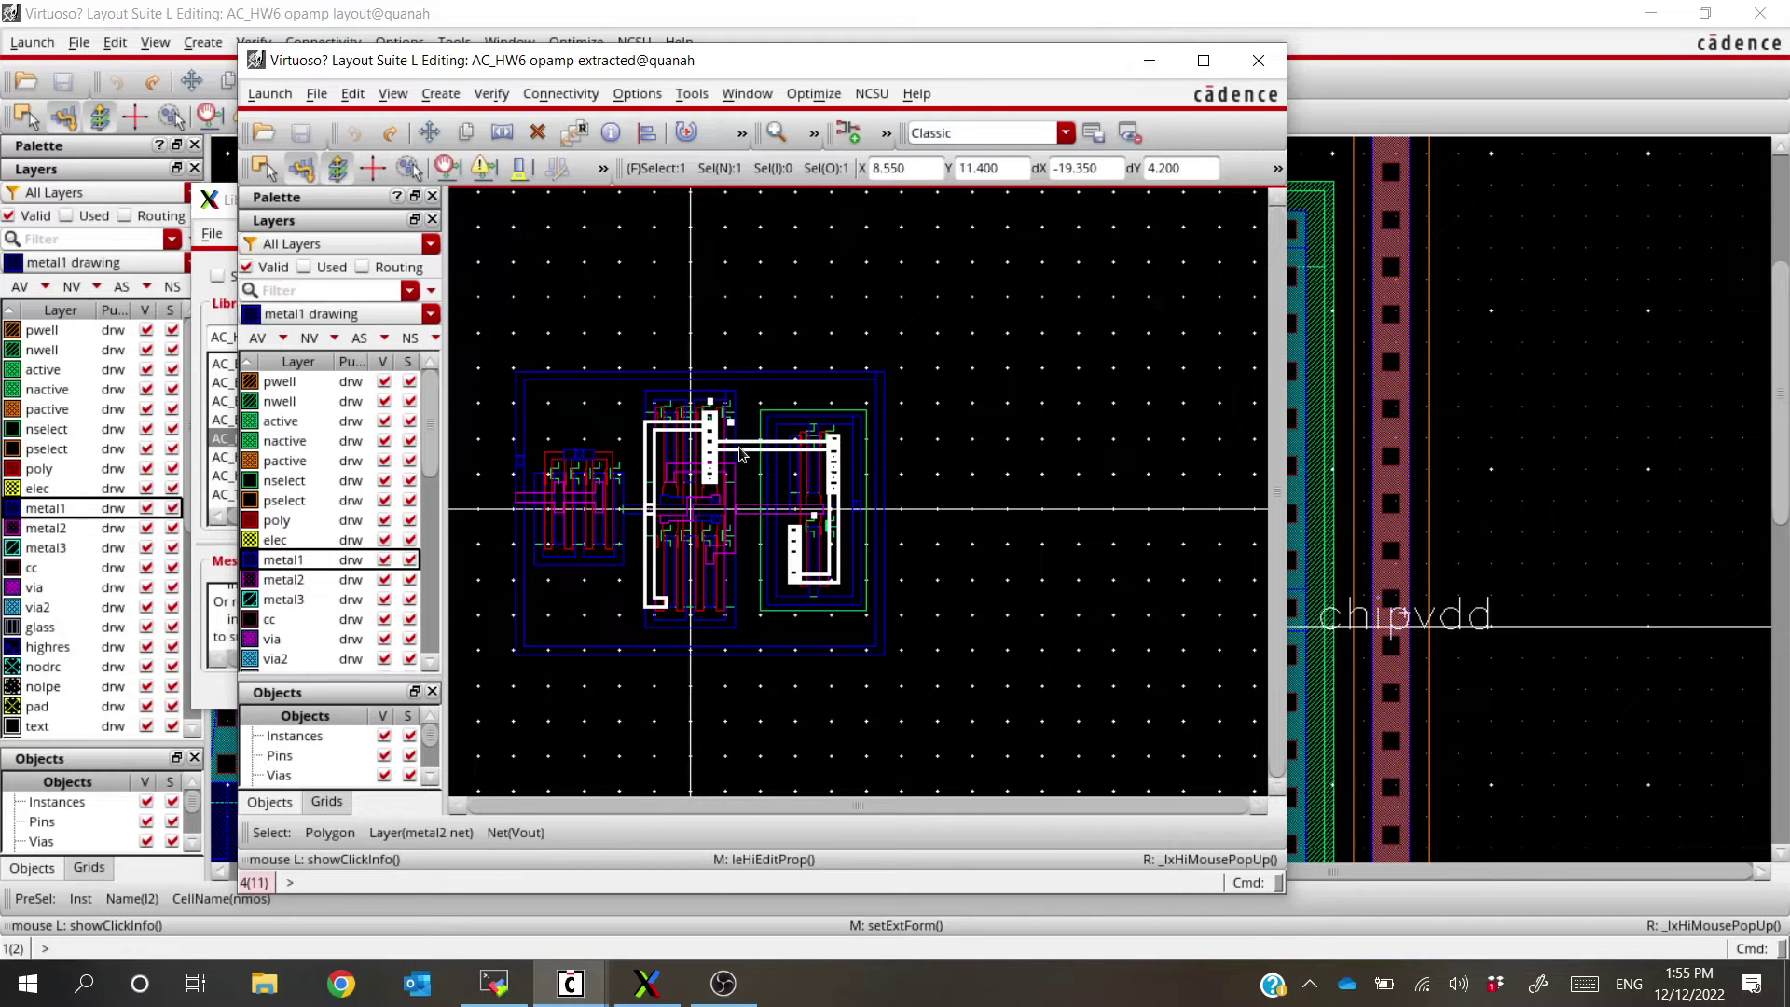
Recheck the net 8 entry in the layout netbad.out section of the LVS report si.out
key(alt+Tab)
key(alt+Tab)
key(alt+Tab)
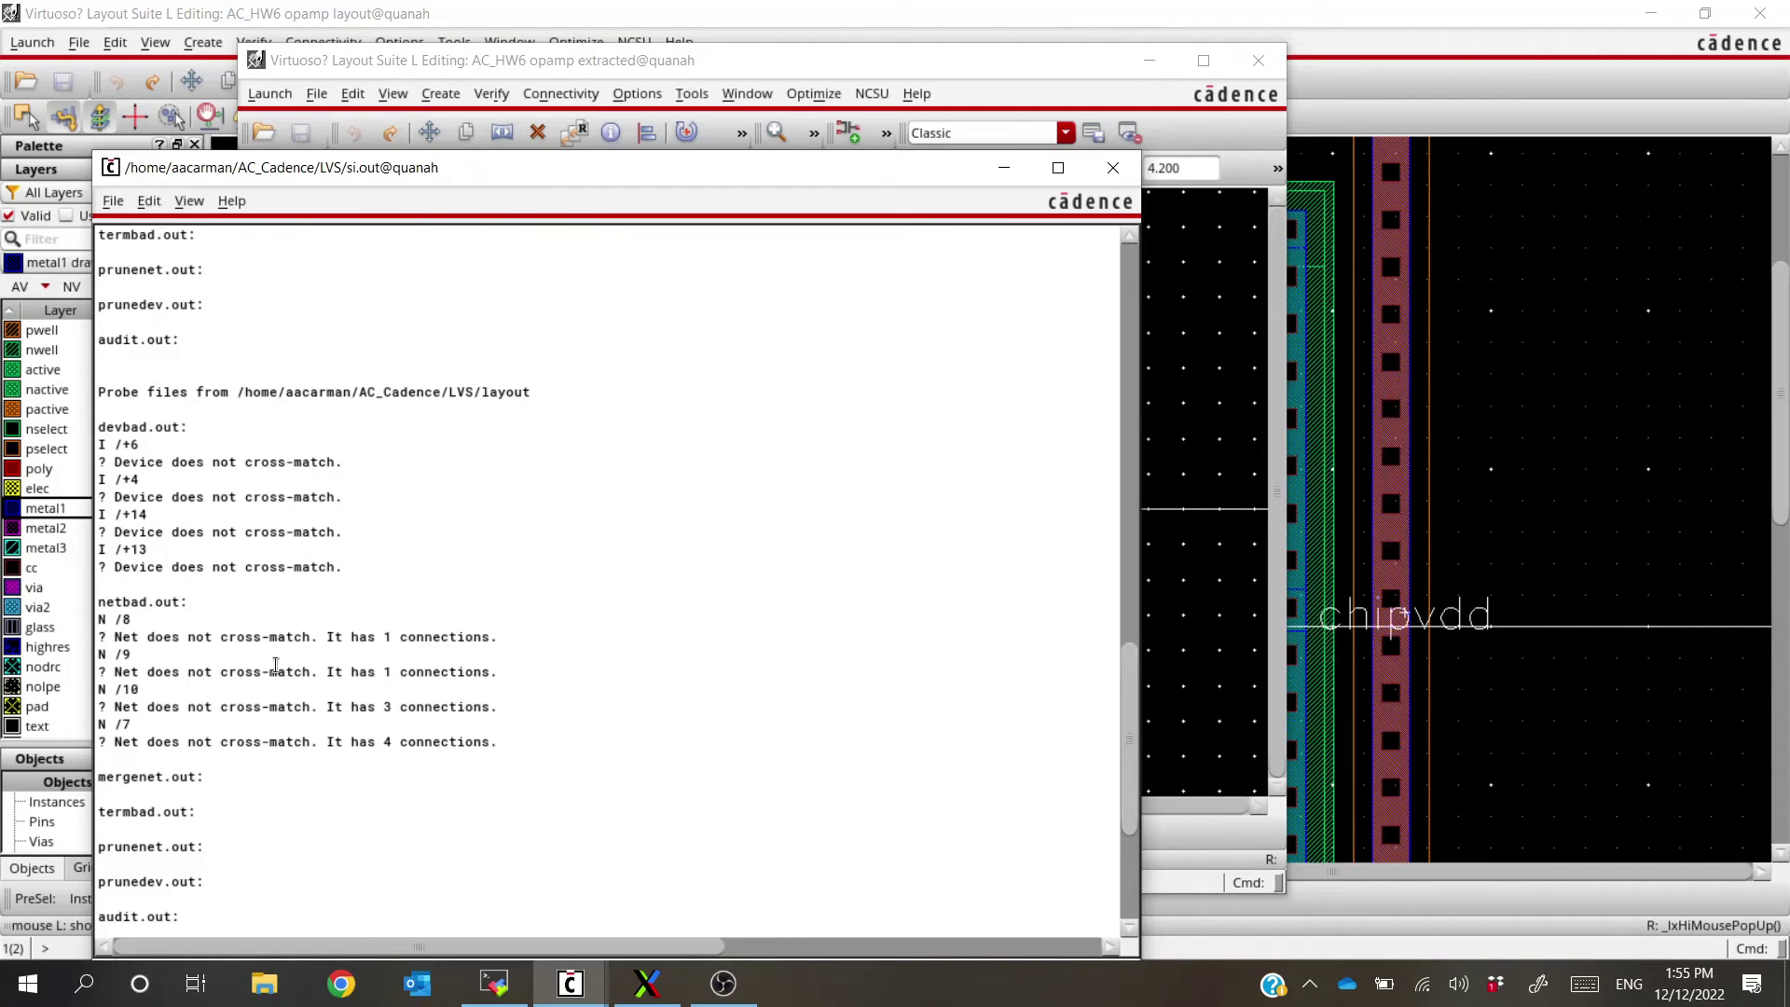
drag(128, 623, 539, 637)
click(539, 637)
click(149, 625)
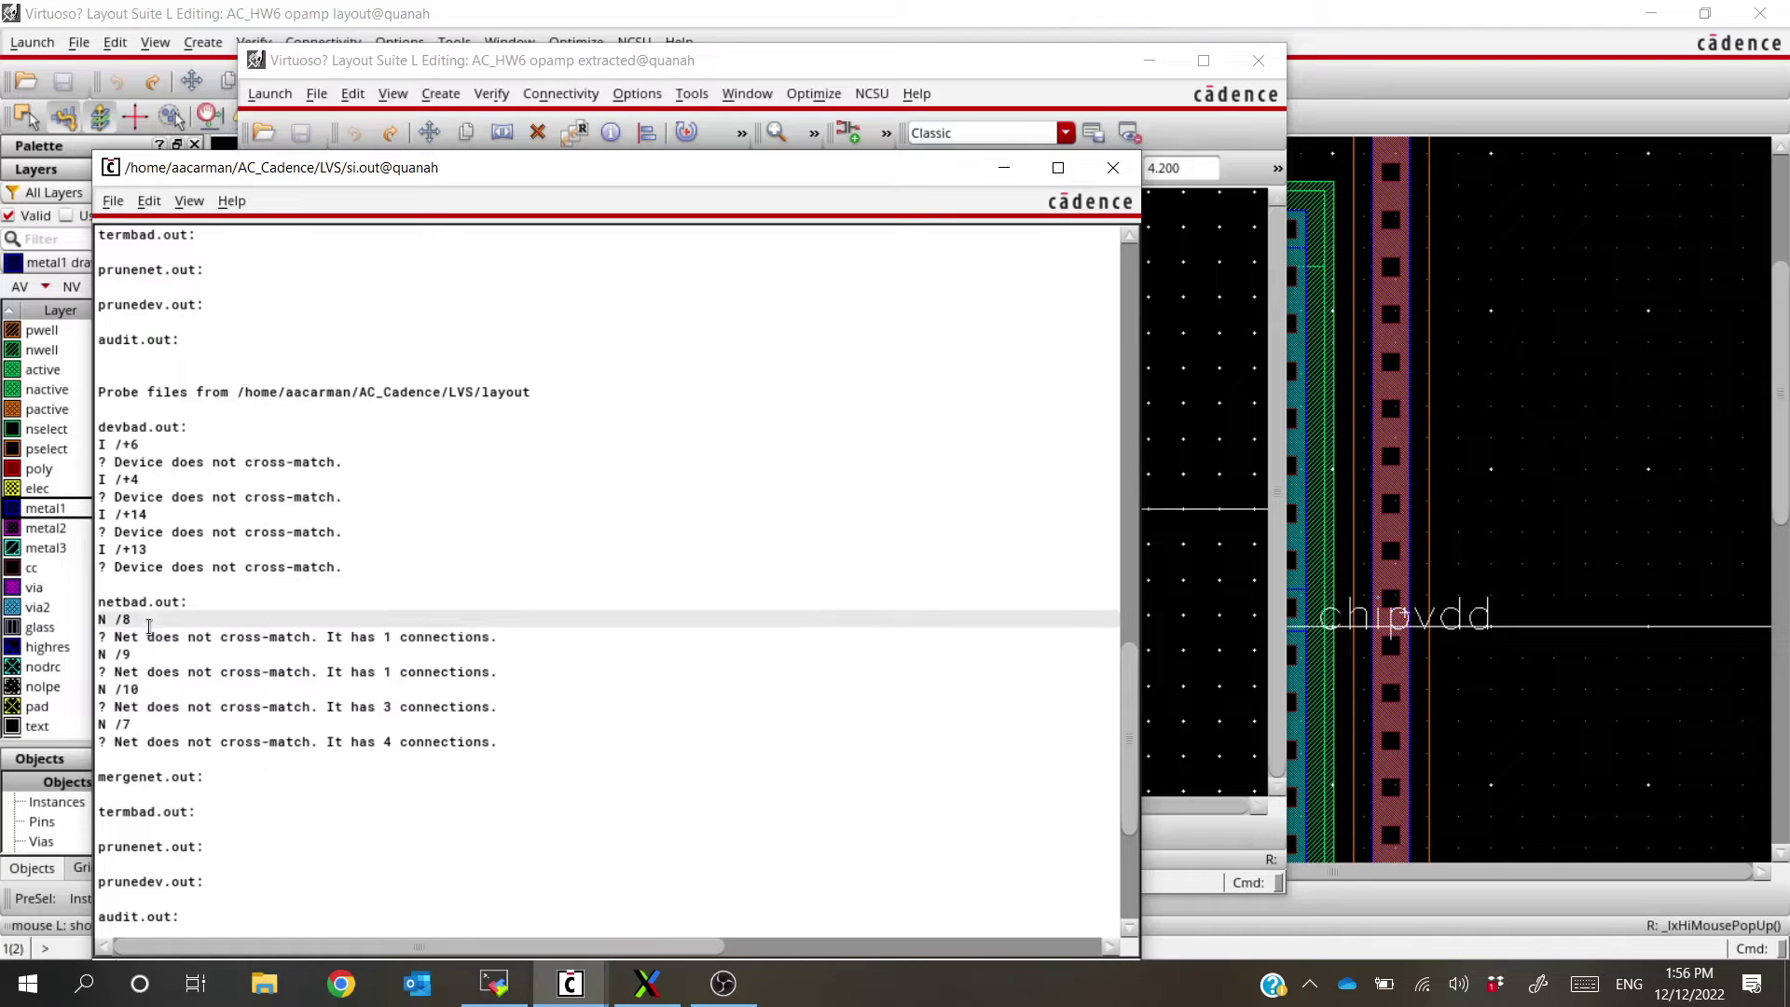
click(494, 637)
drag(499, 637, 132, 621)
click(125, 622)
Return to the extracted view and check the net name of the poly gate polygon in the leftmost transistor block
click(797, 72)
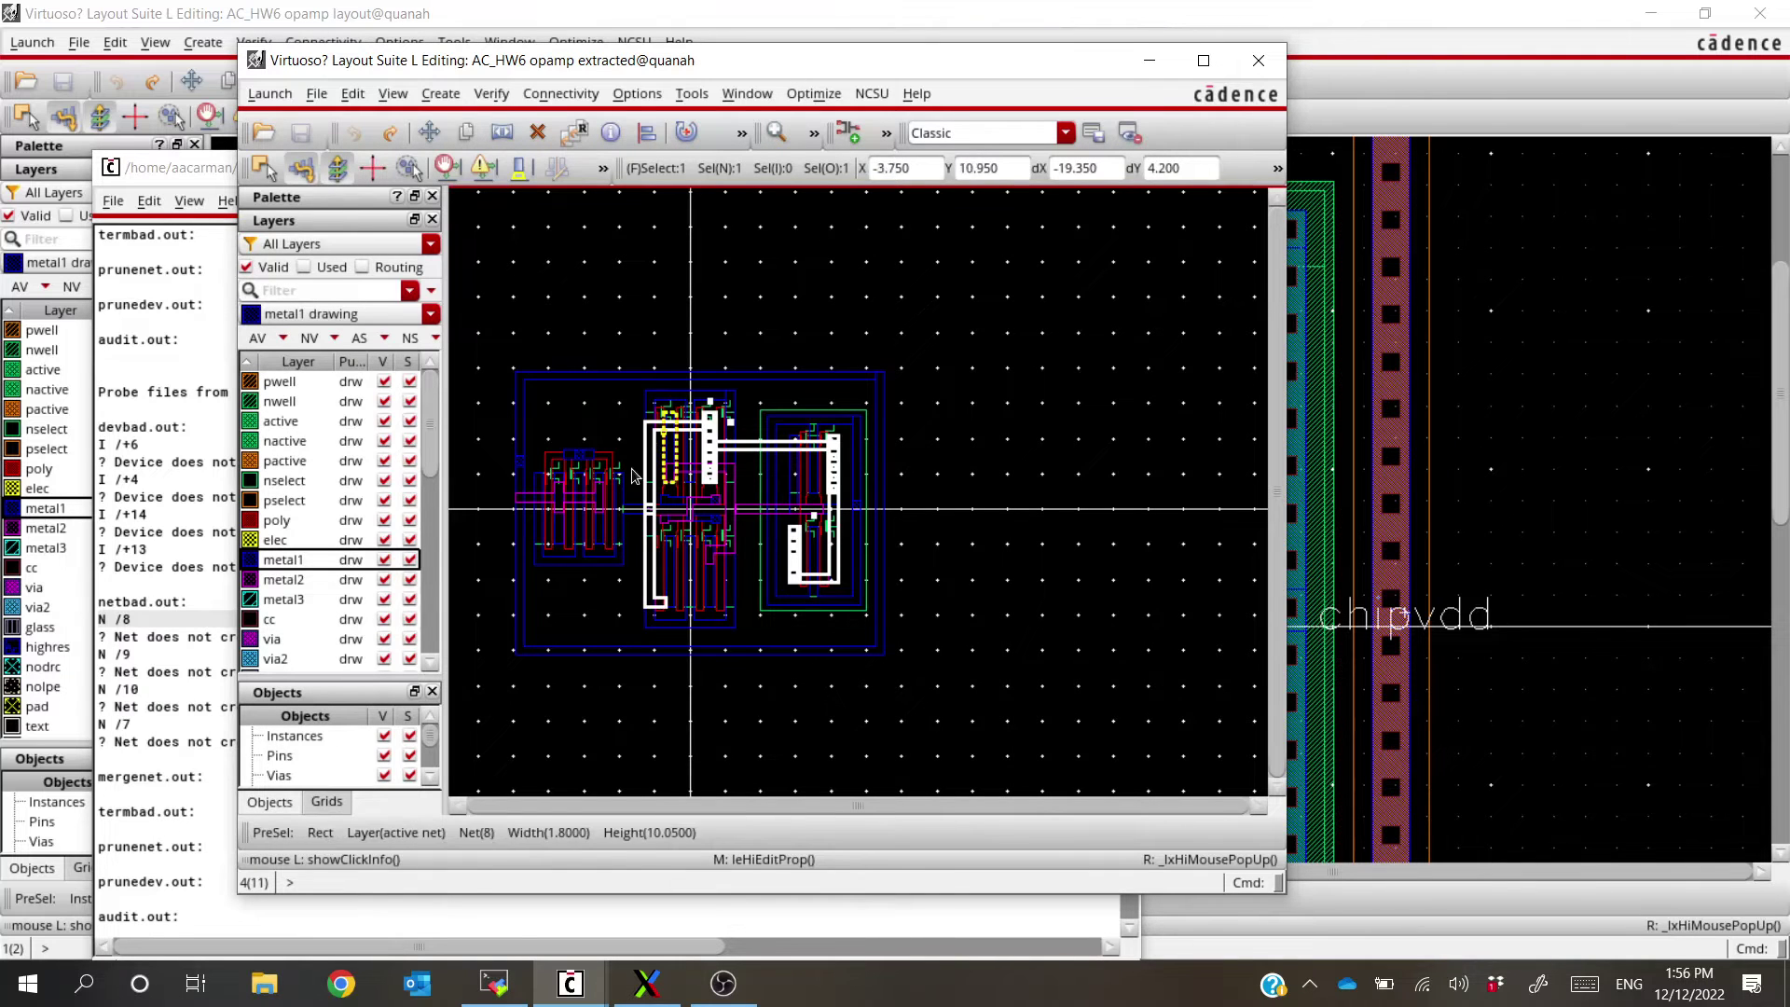
click(604, 458)
key(q)
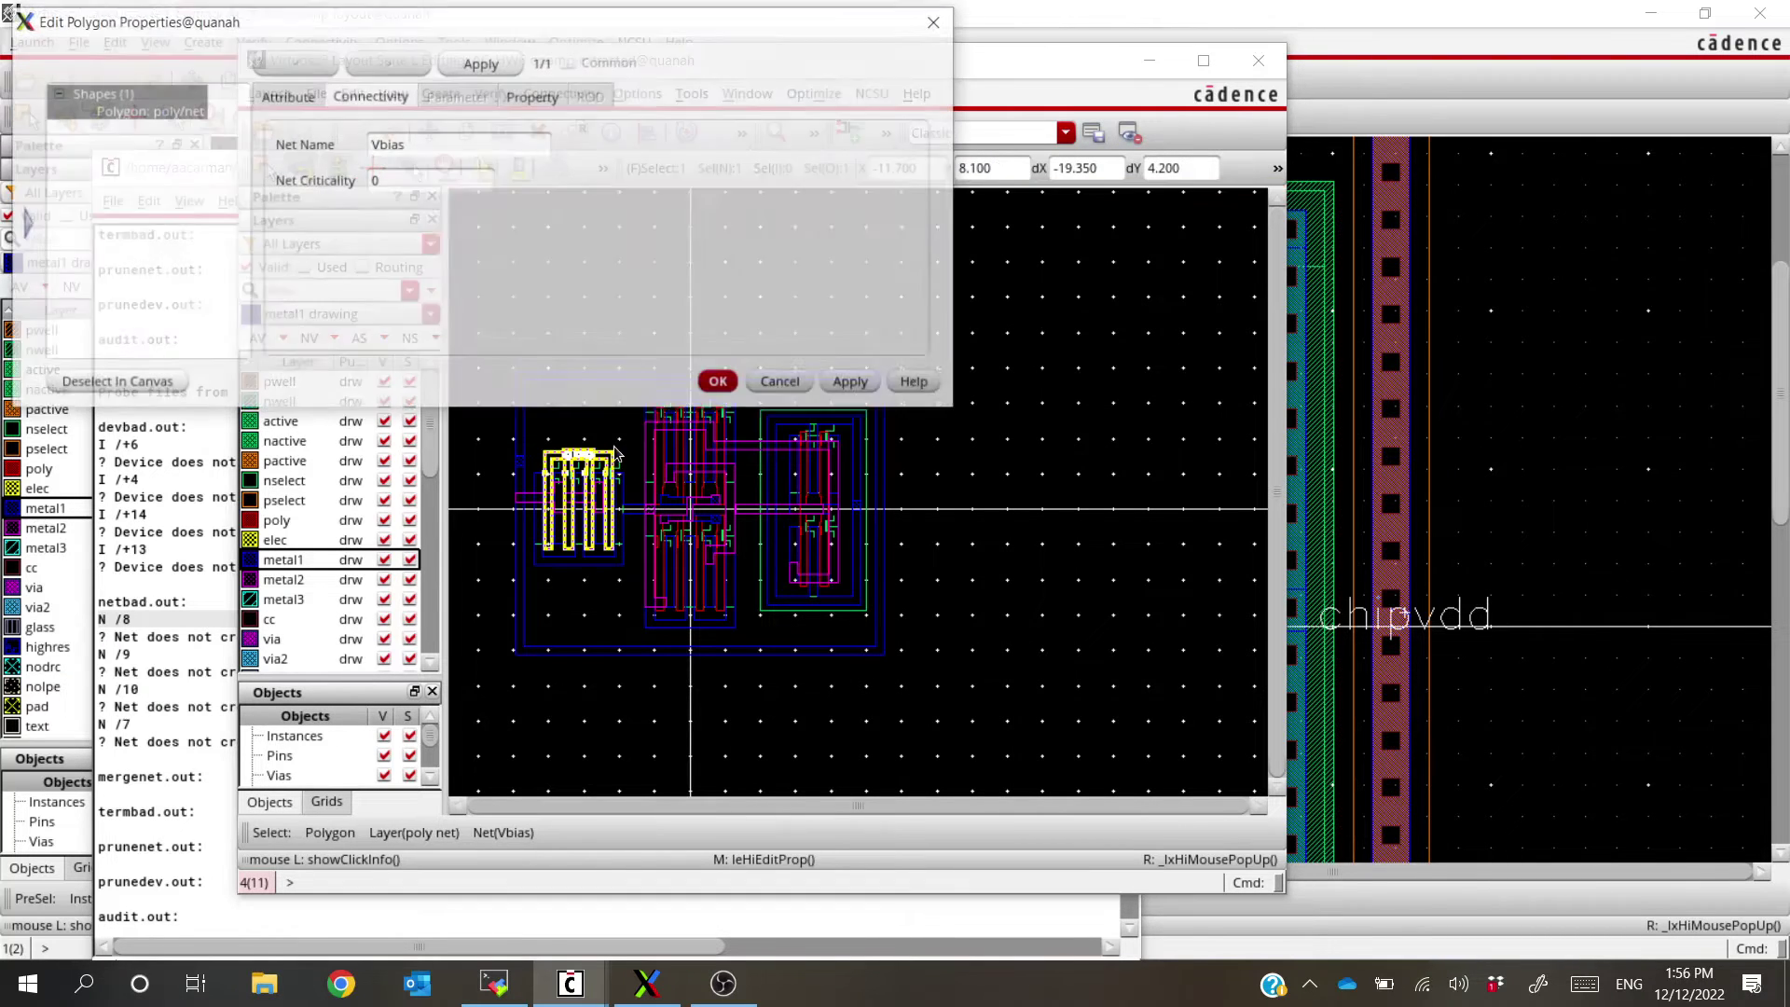
drag(424, 144, 277, 138)
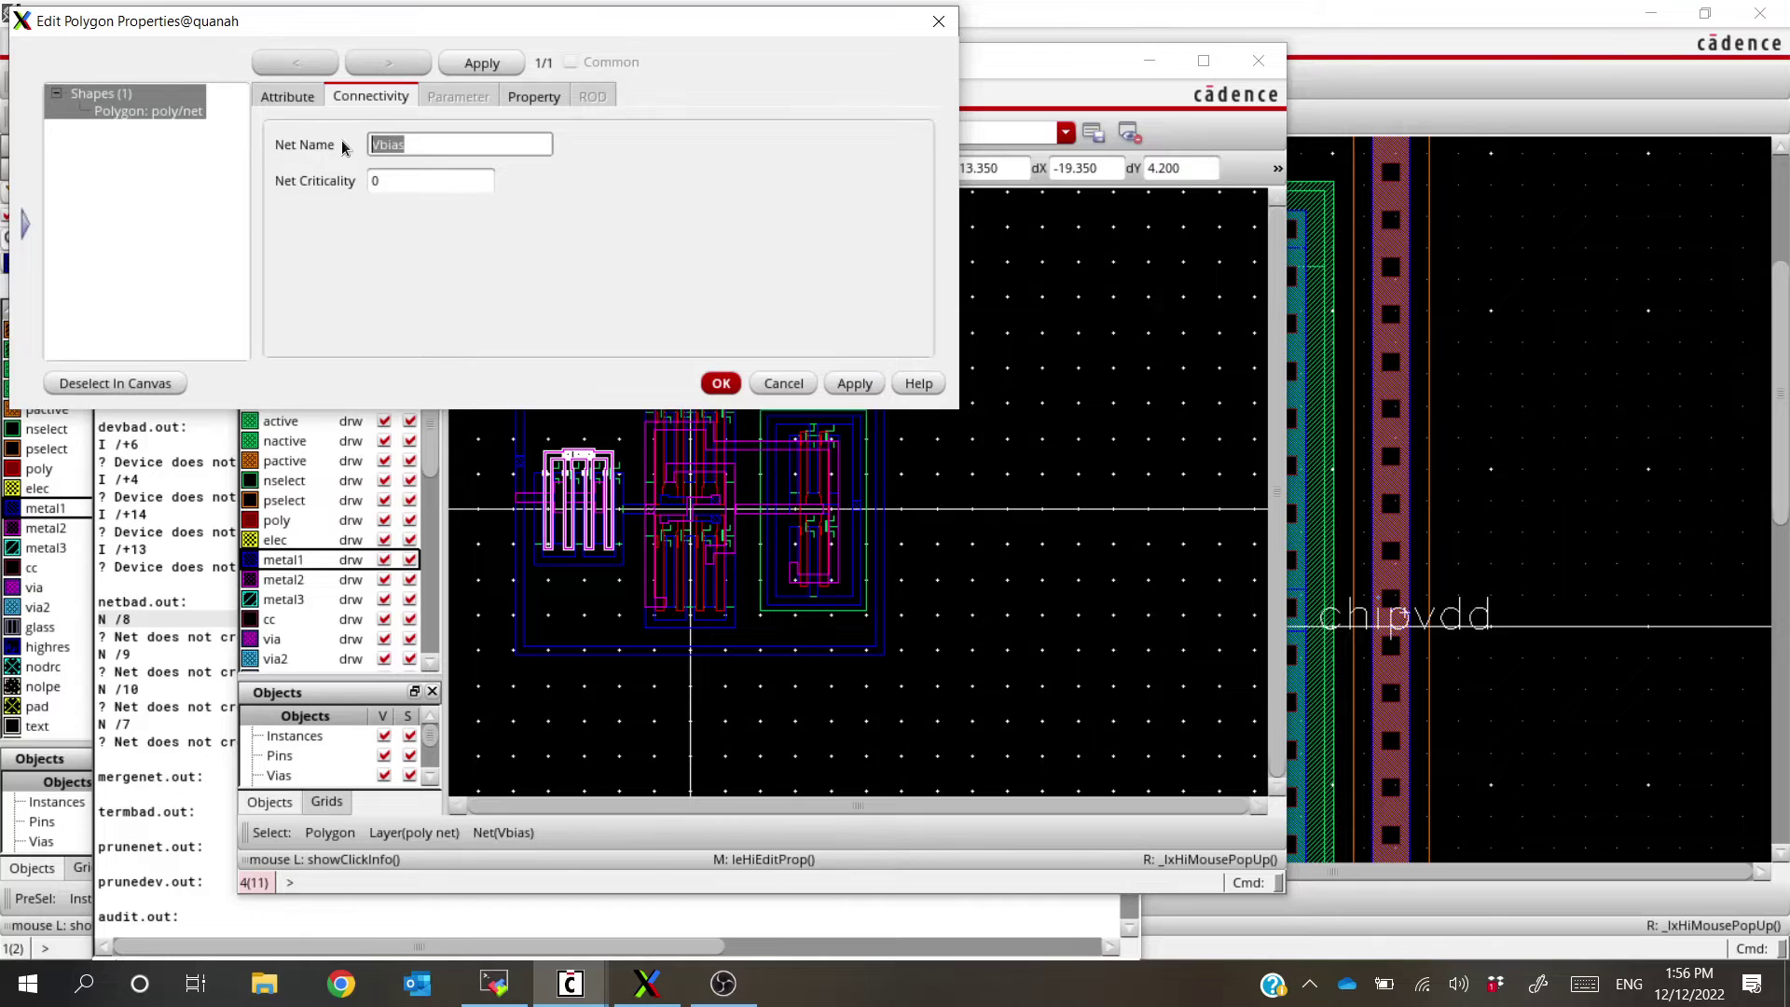
click(723, 383)
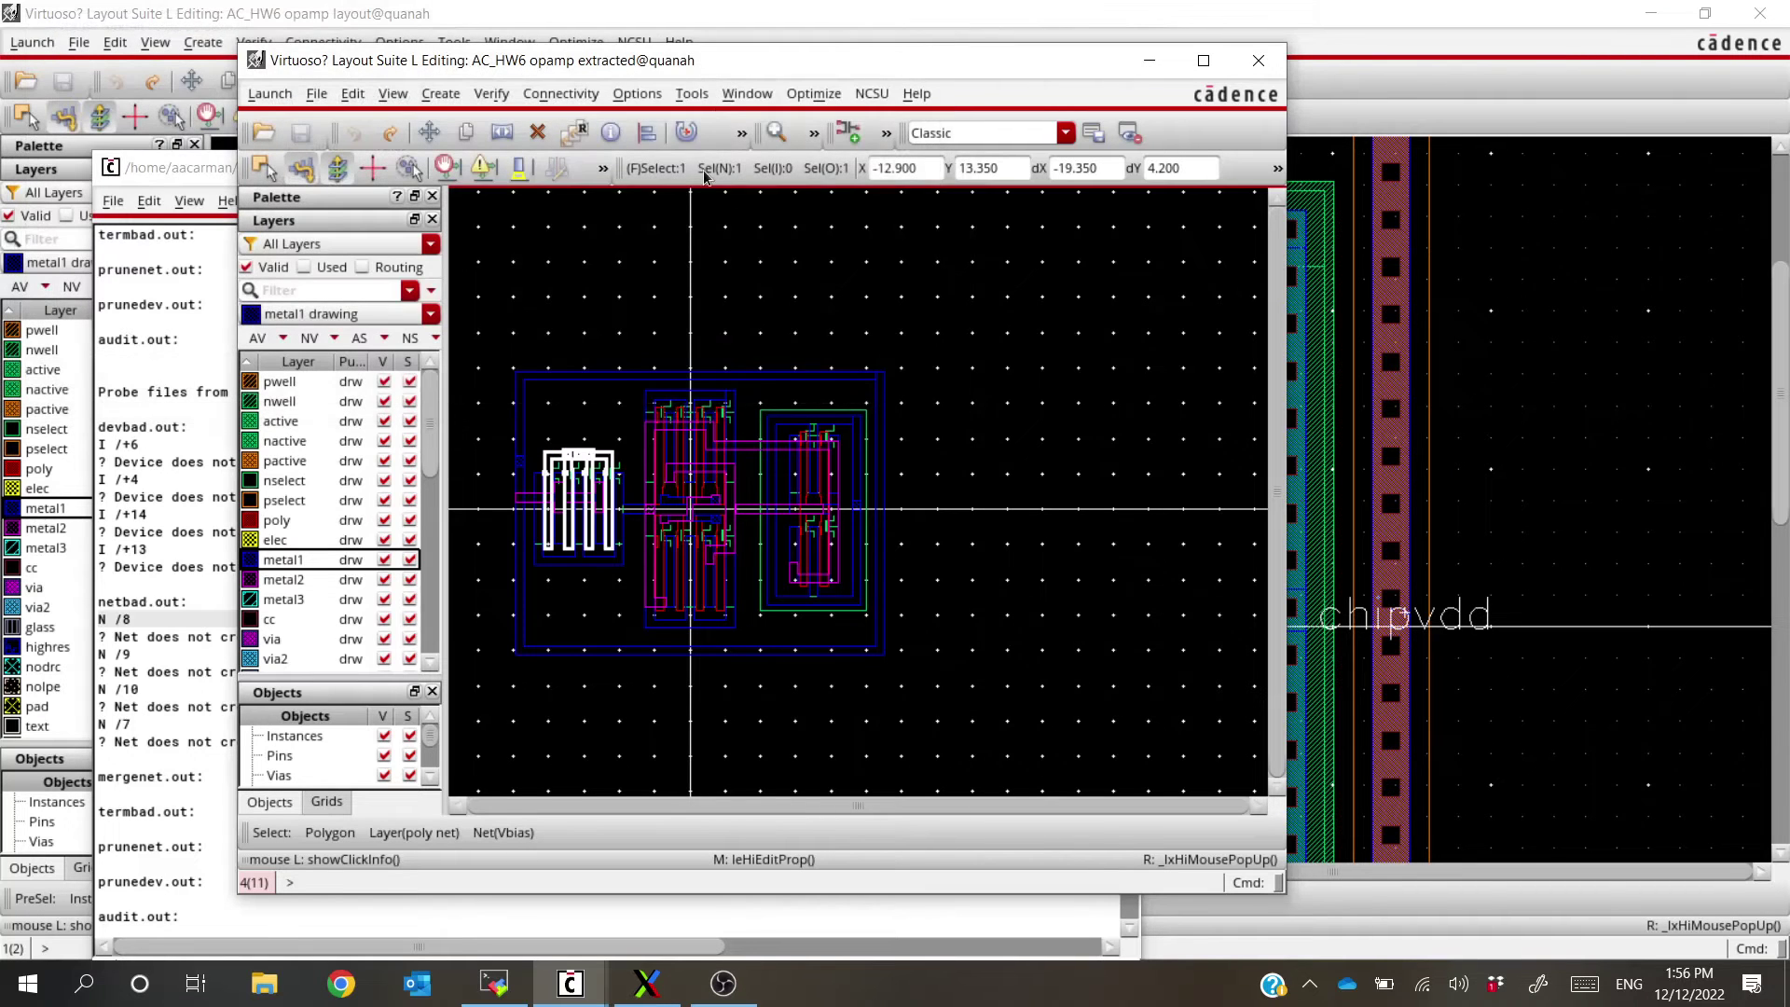
Set up a search in the extracted view for any shape whose net name equals 8
click(692, 93)
click(746, 137)
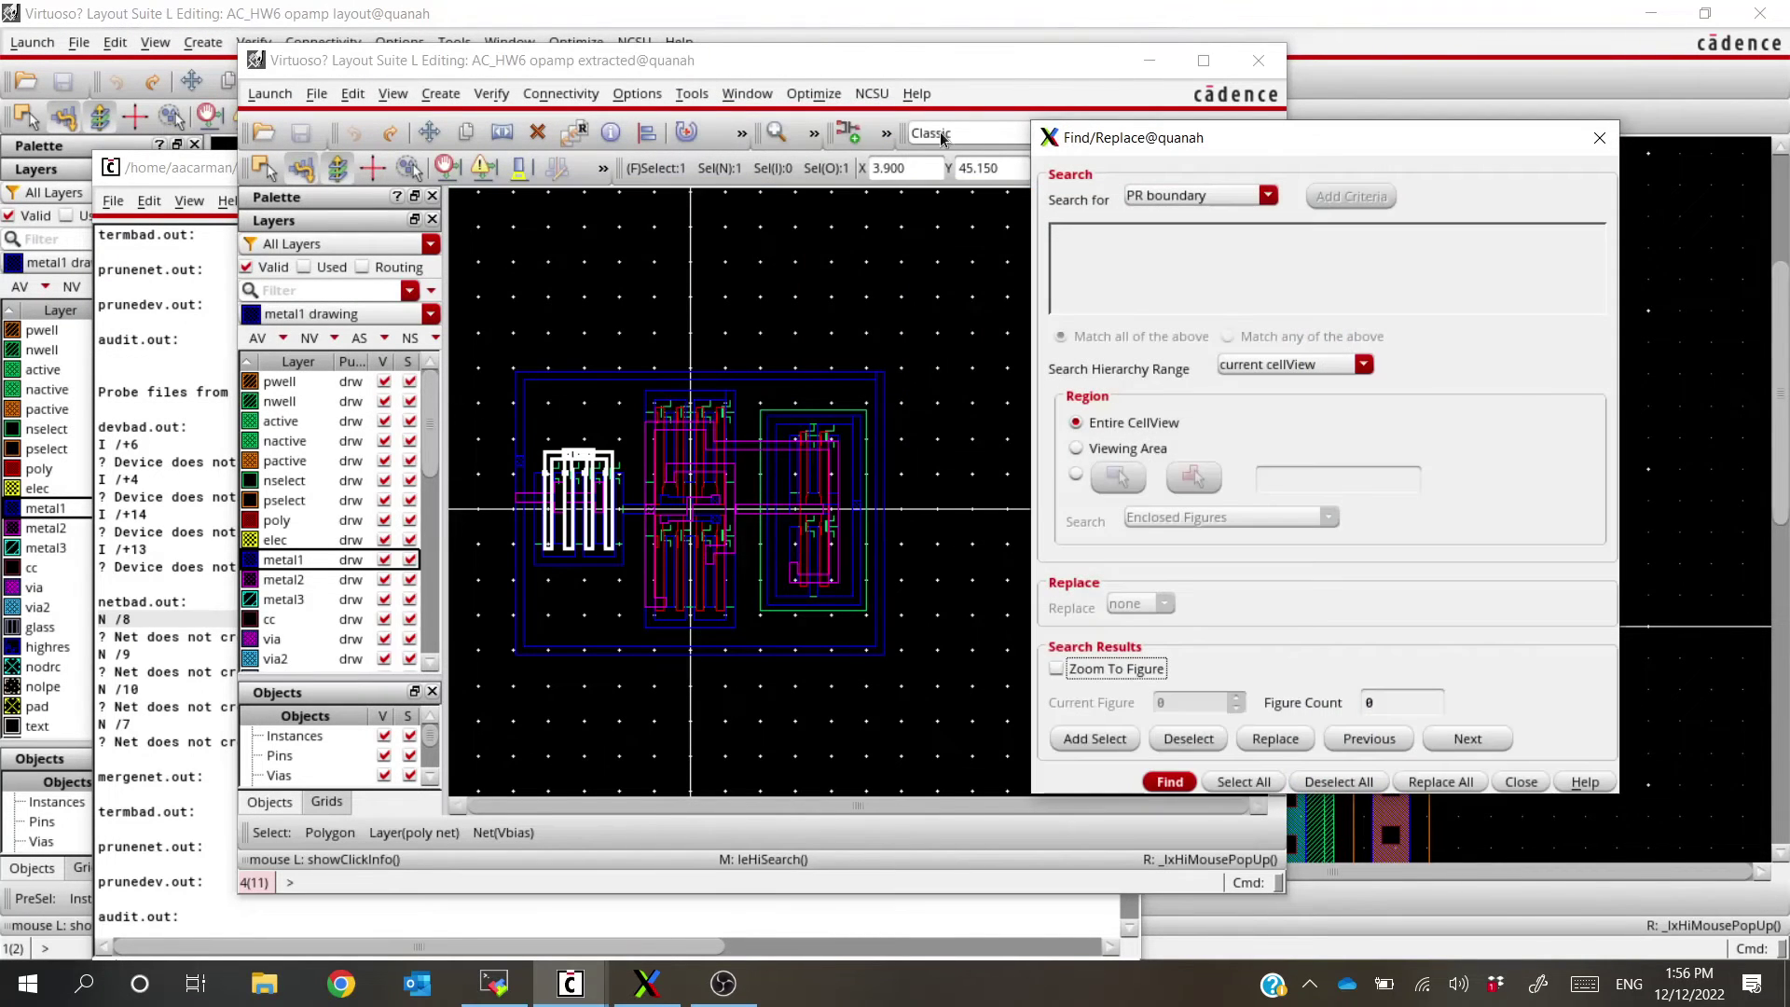
click(1004, 174)
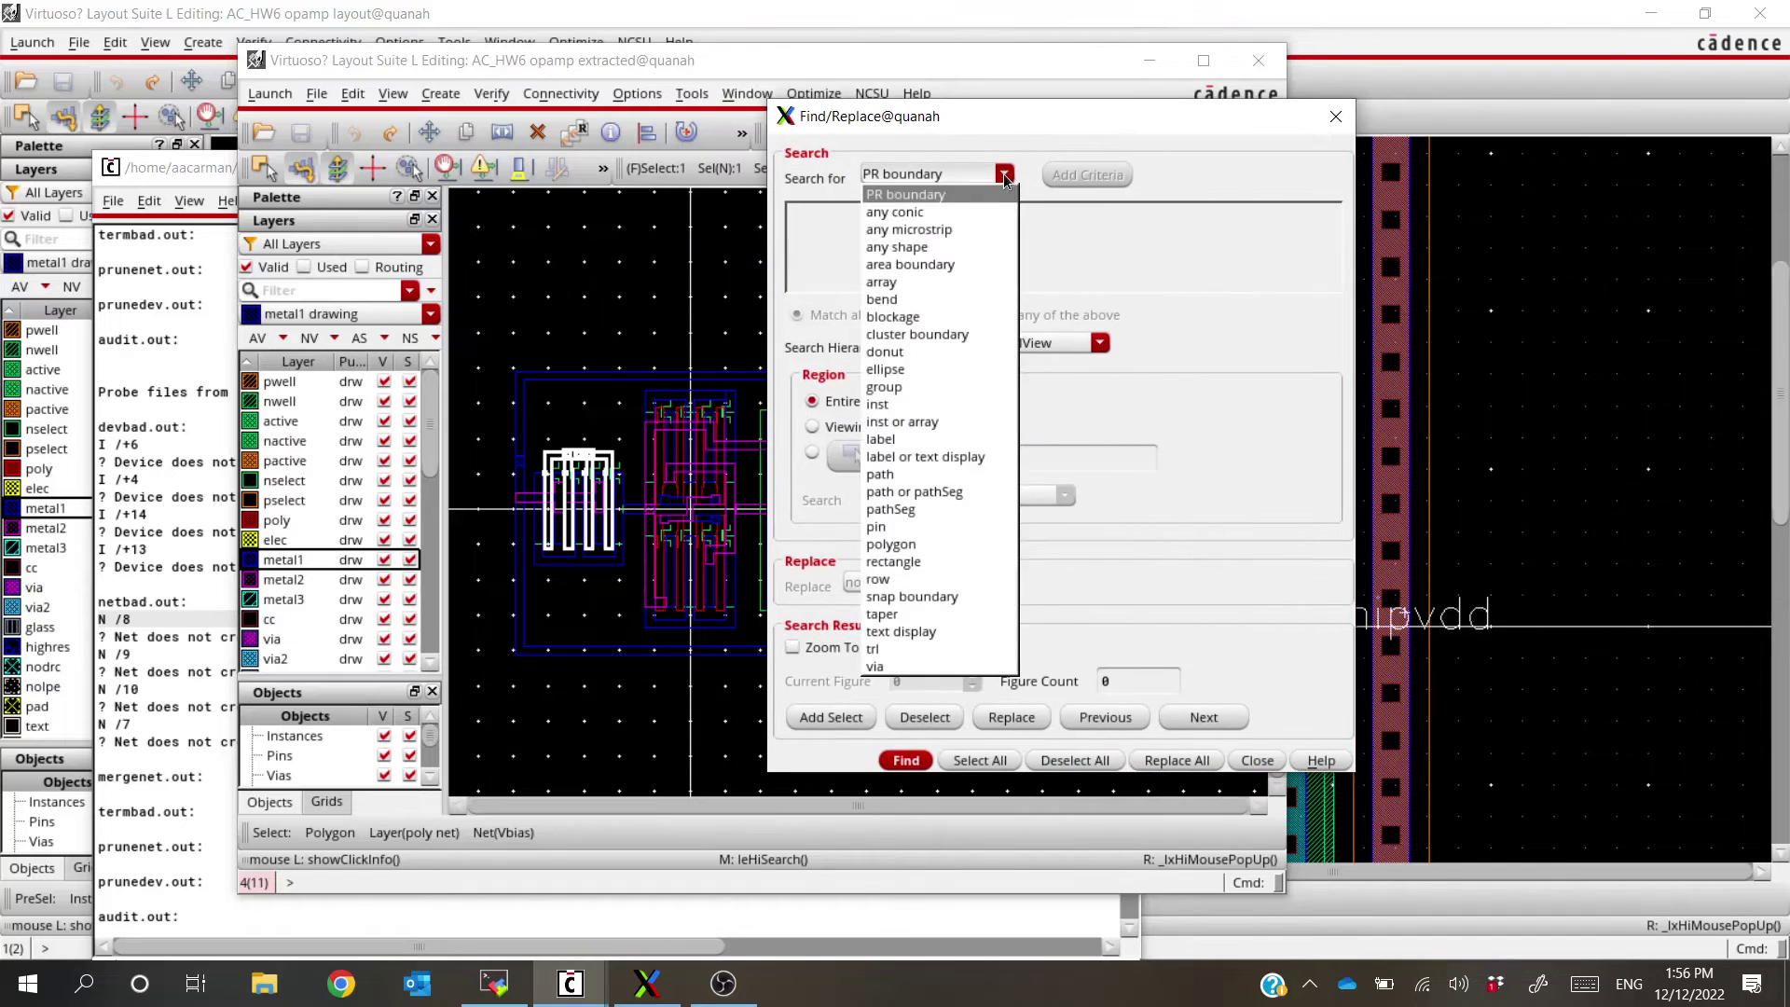
click(909, 235)
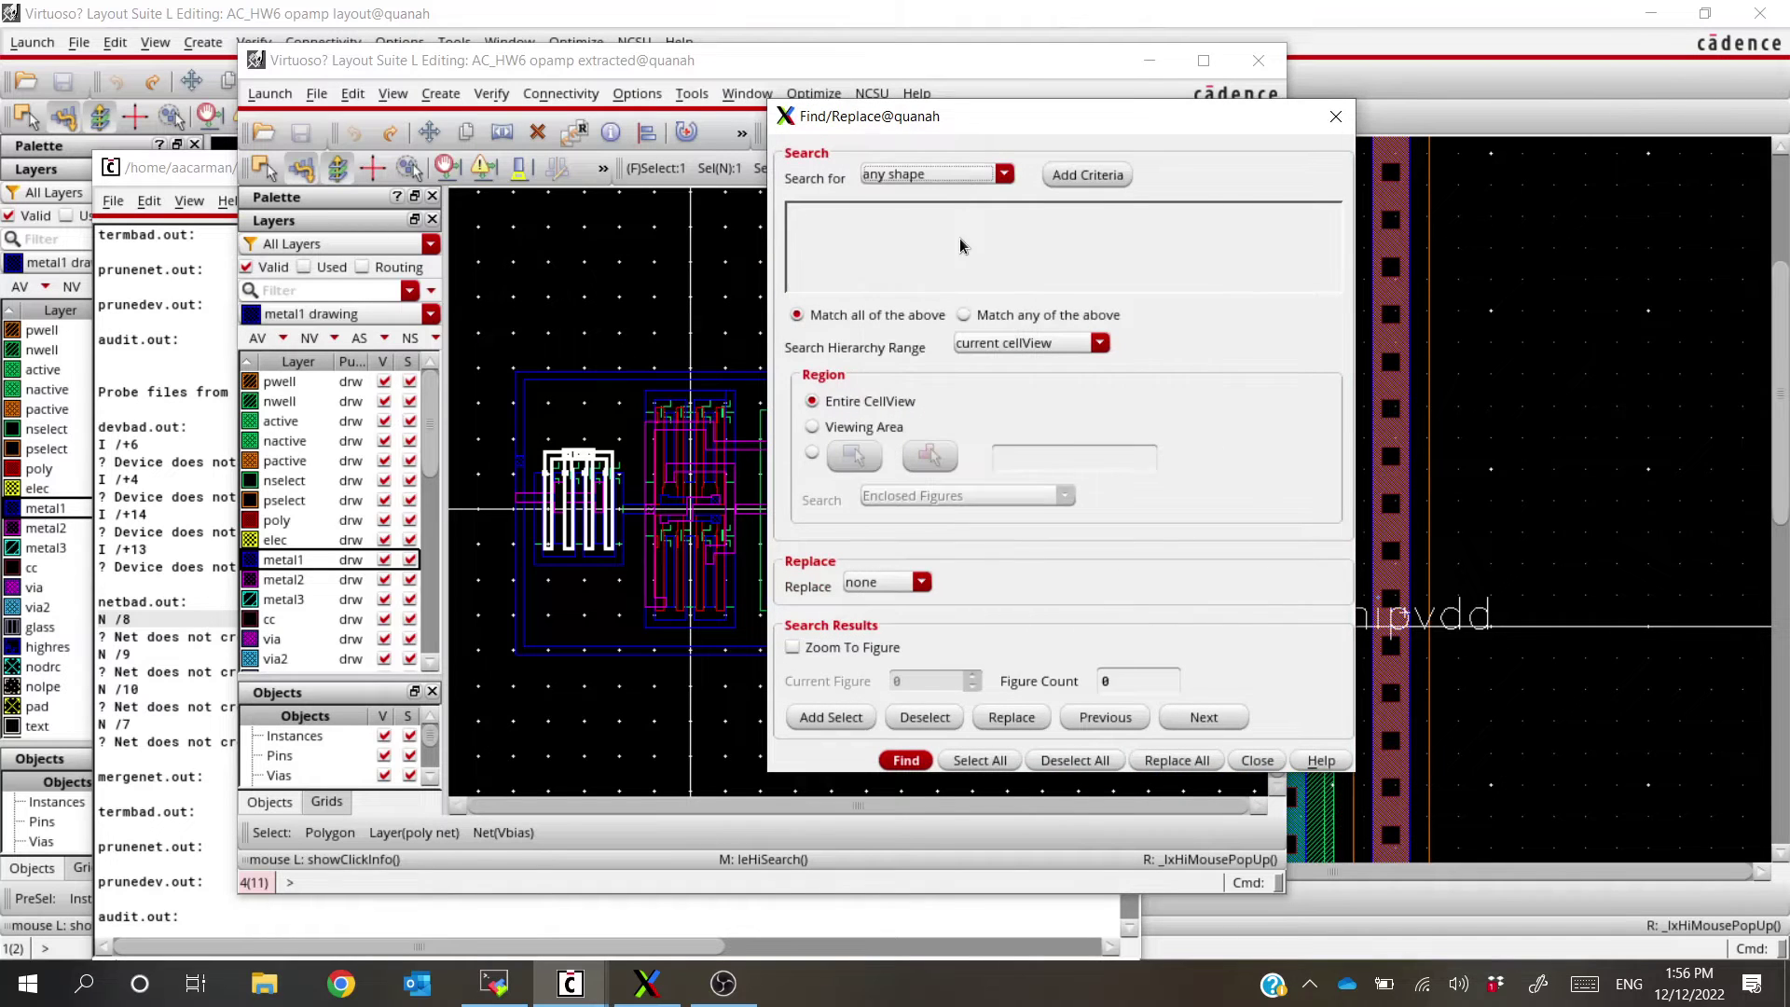
click(1088, 175)
click(893, 224)
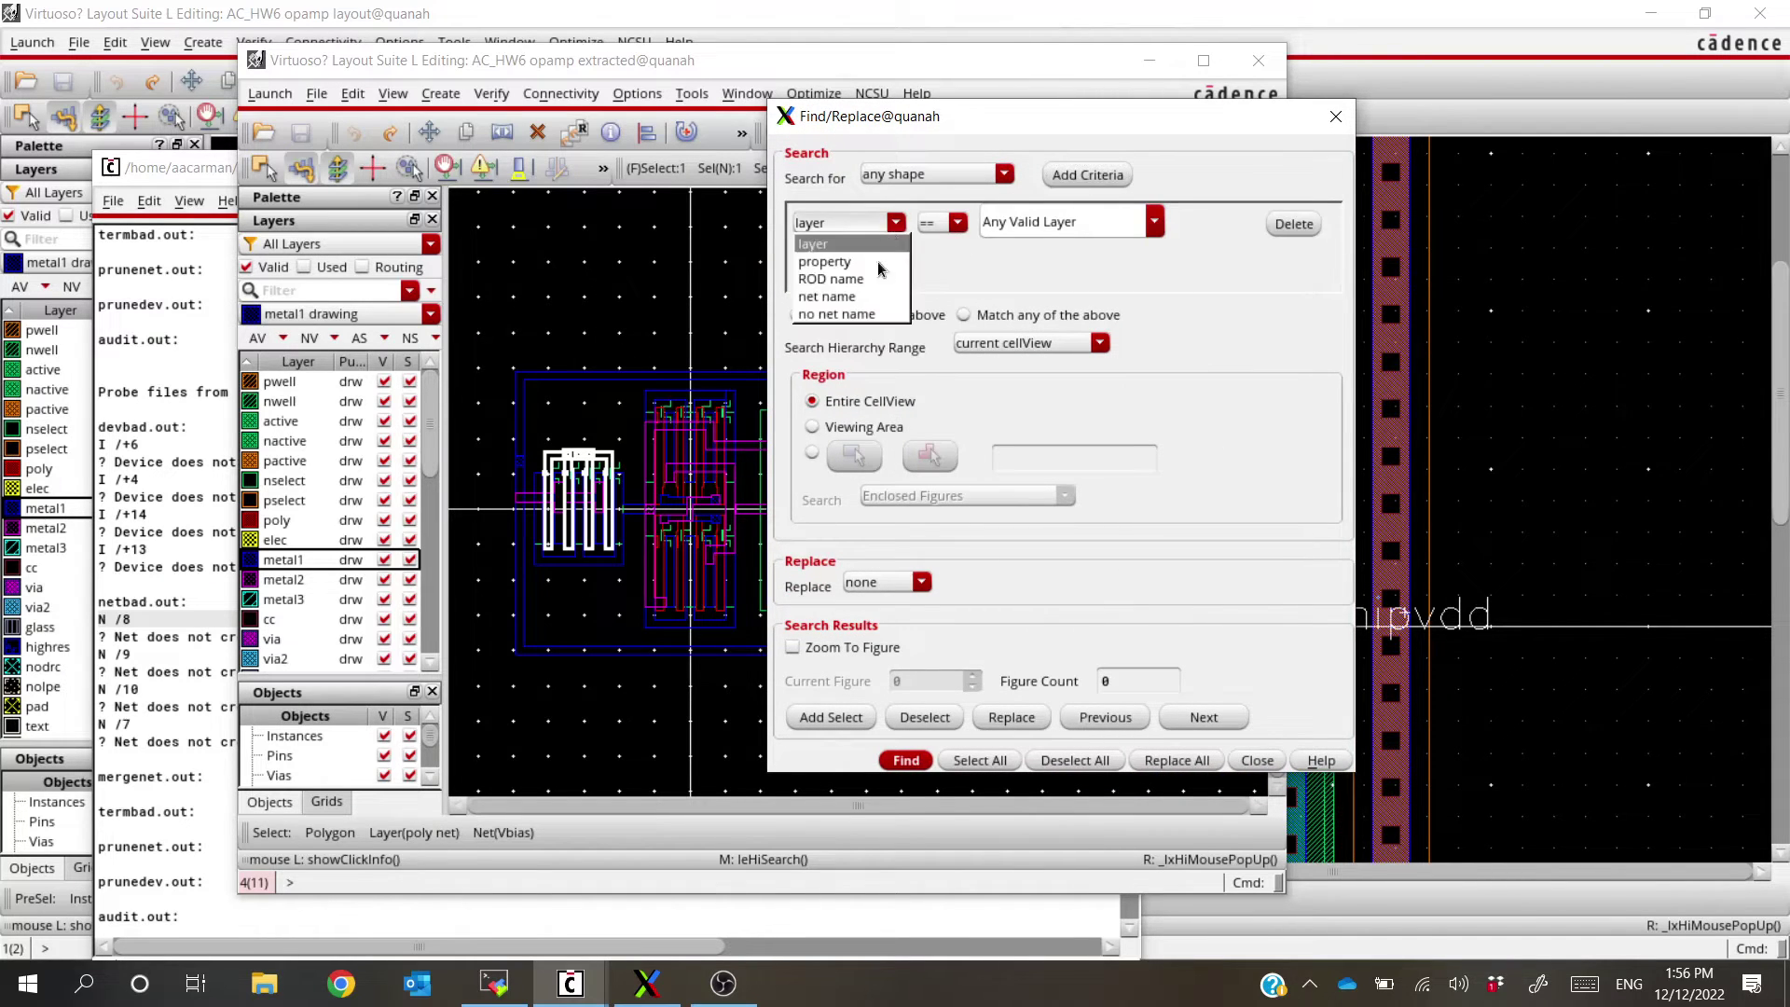
click(882, 296)
click(1047, 224)
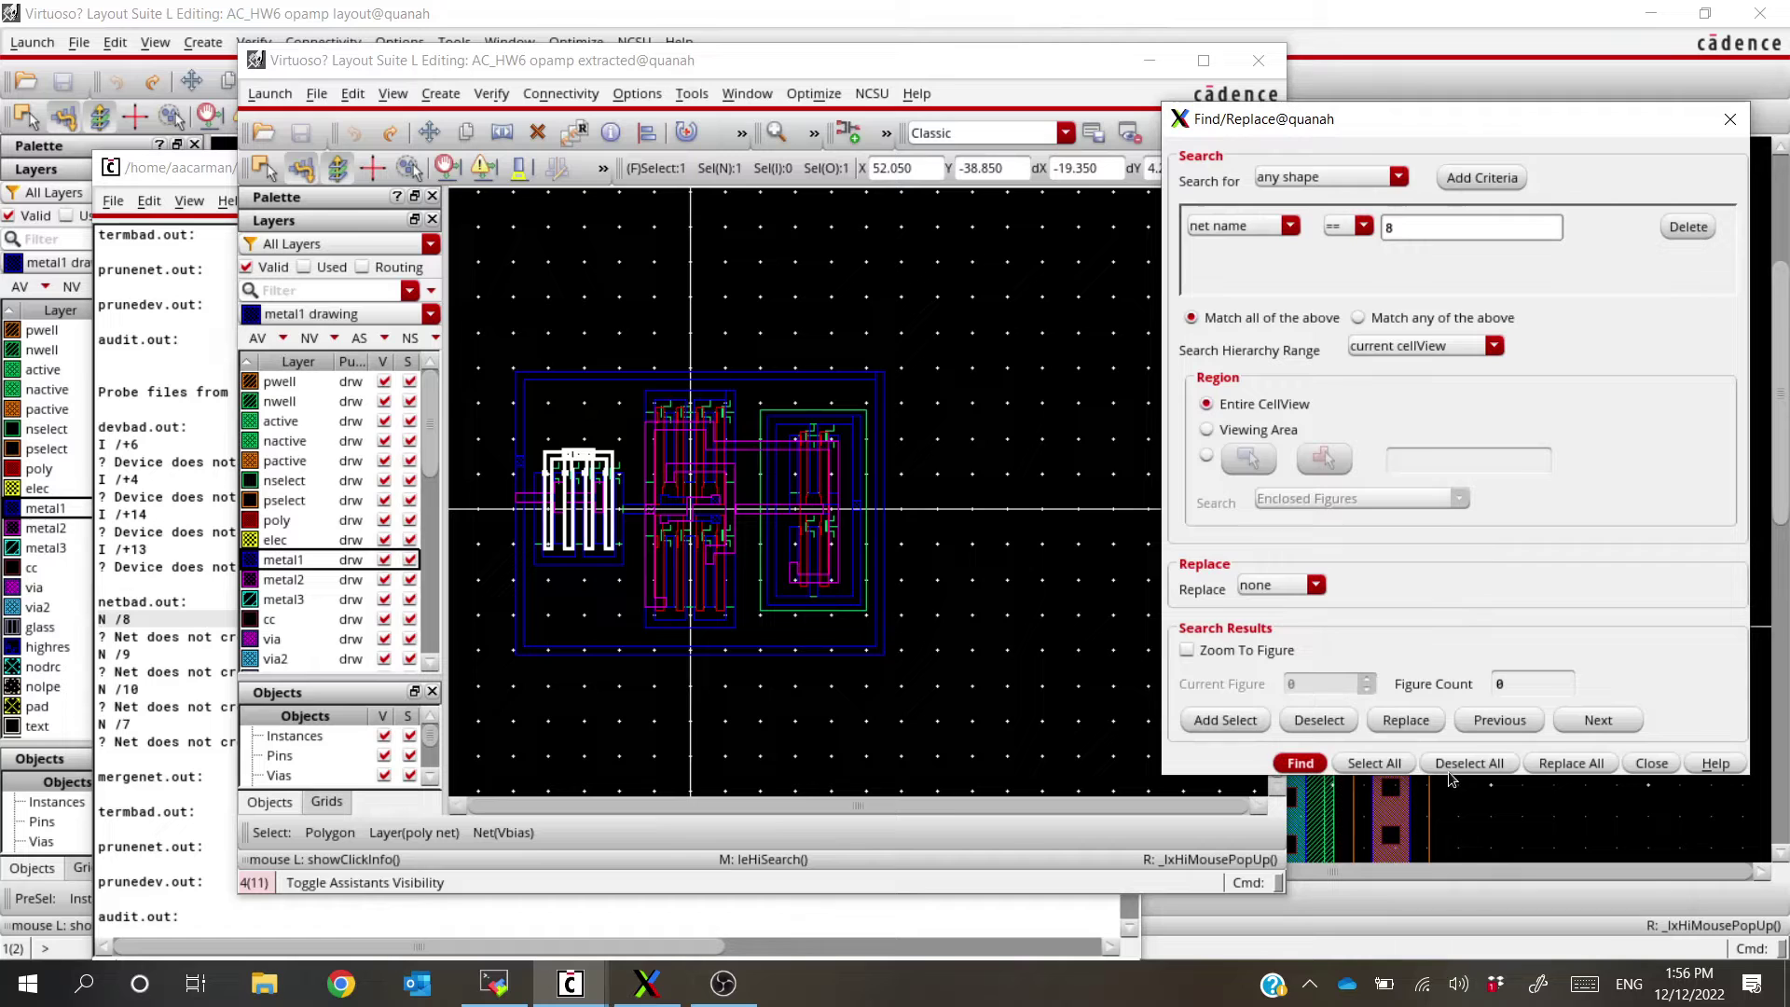
Find and select all shapes on net 8, and inspect the contact columns the net joins in the two centre transistor blocks
click(1397, 766)
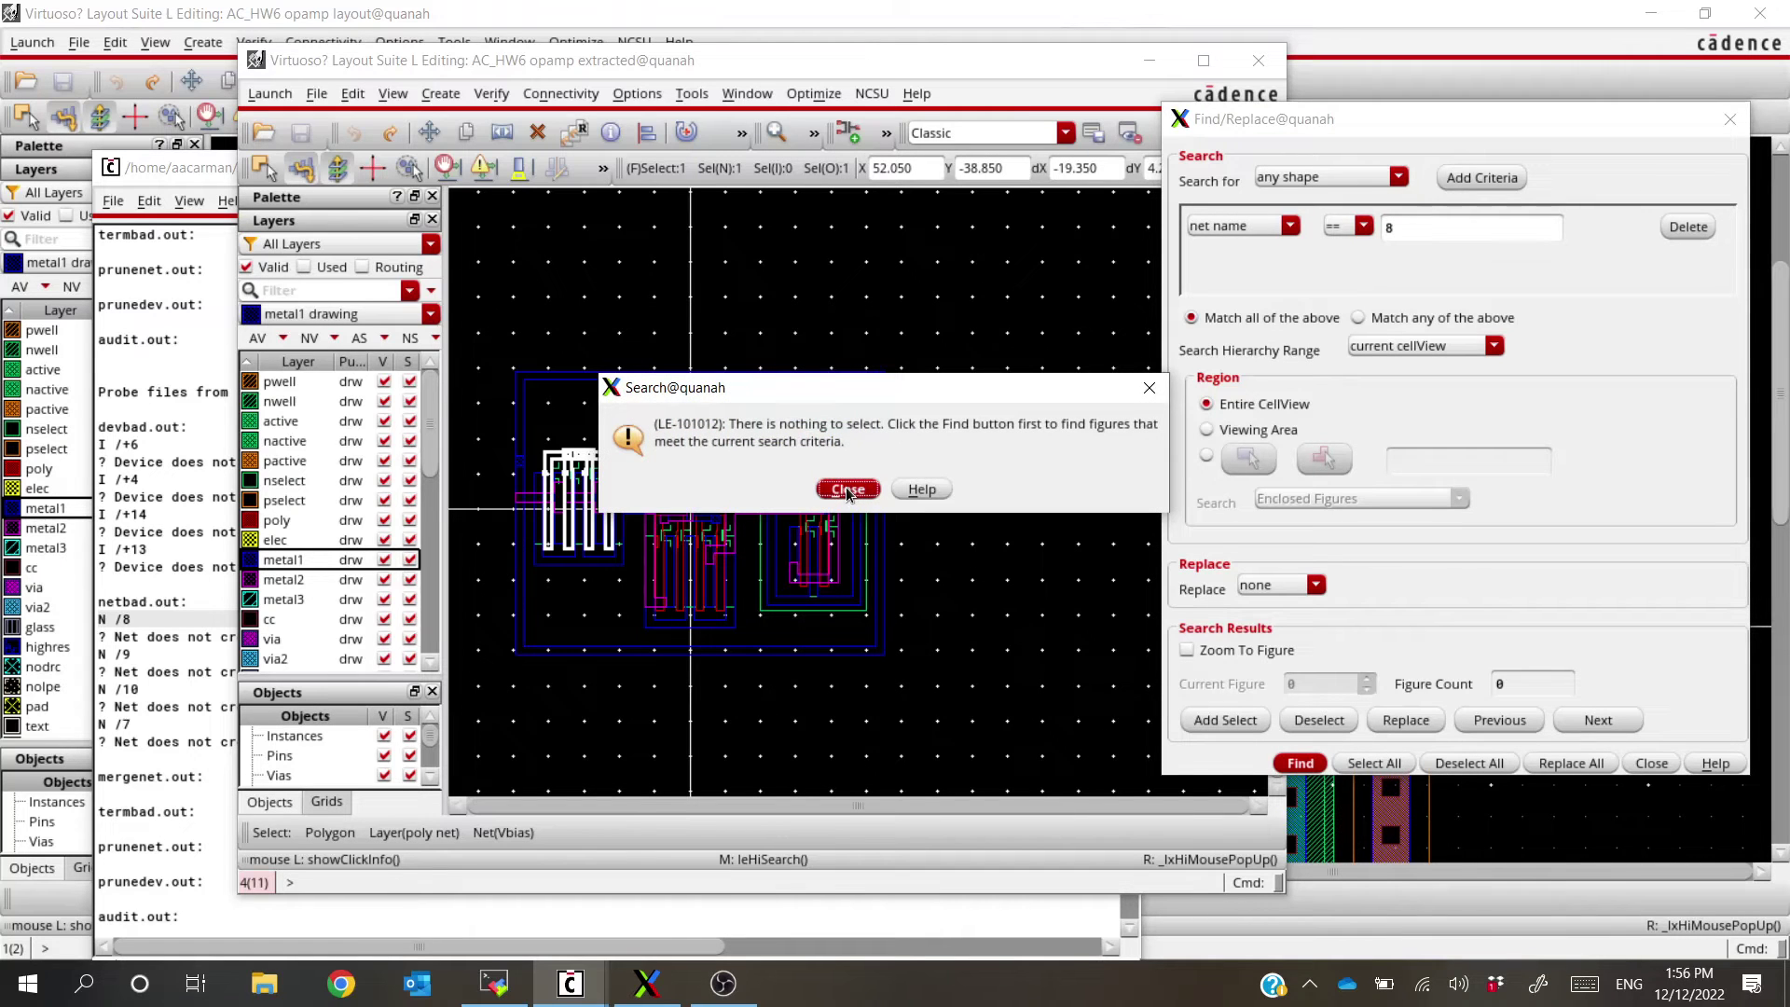
click(849, 491)
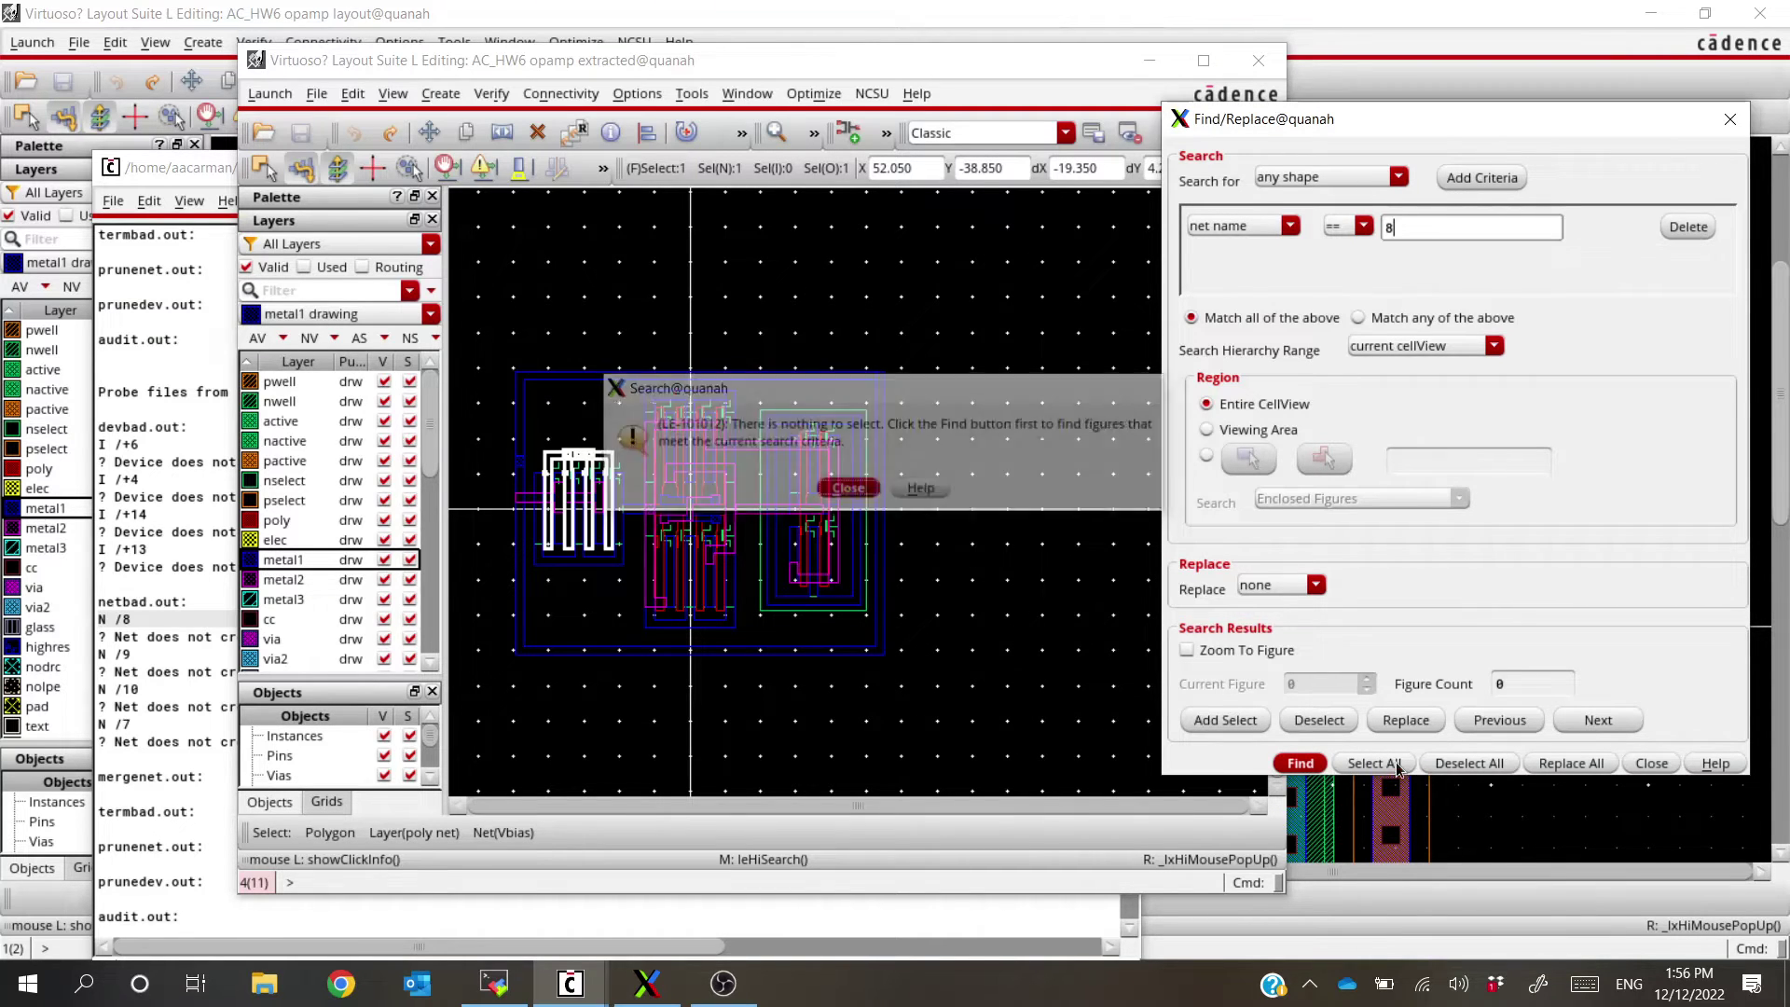
click(1303, 764)
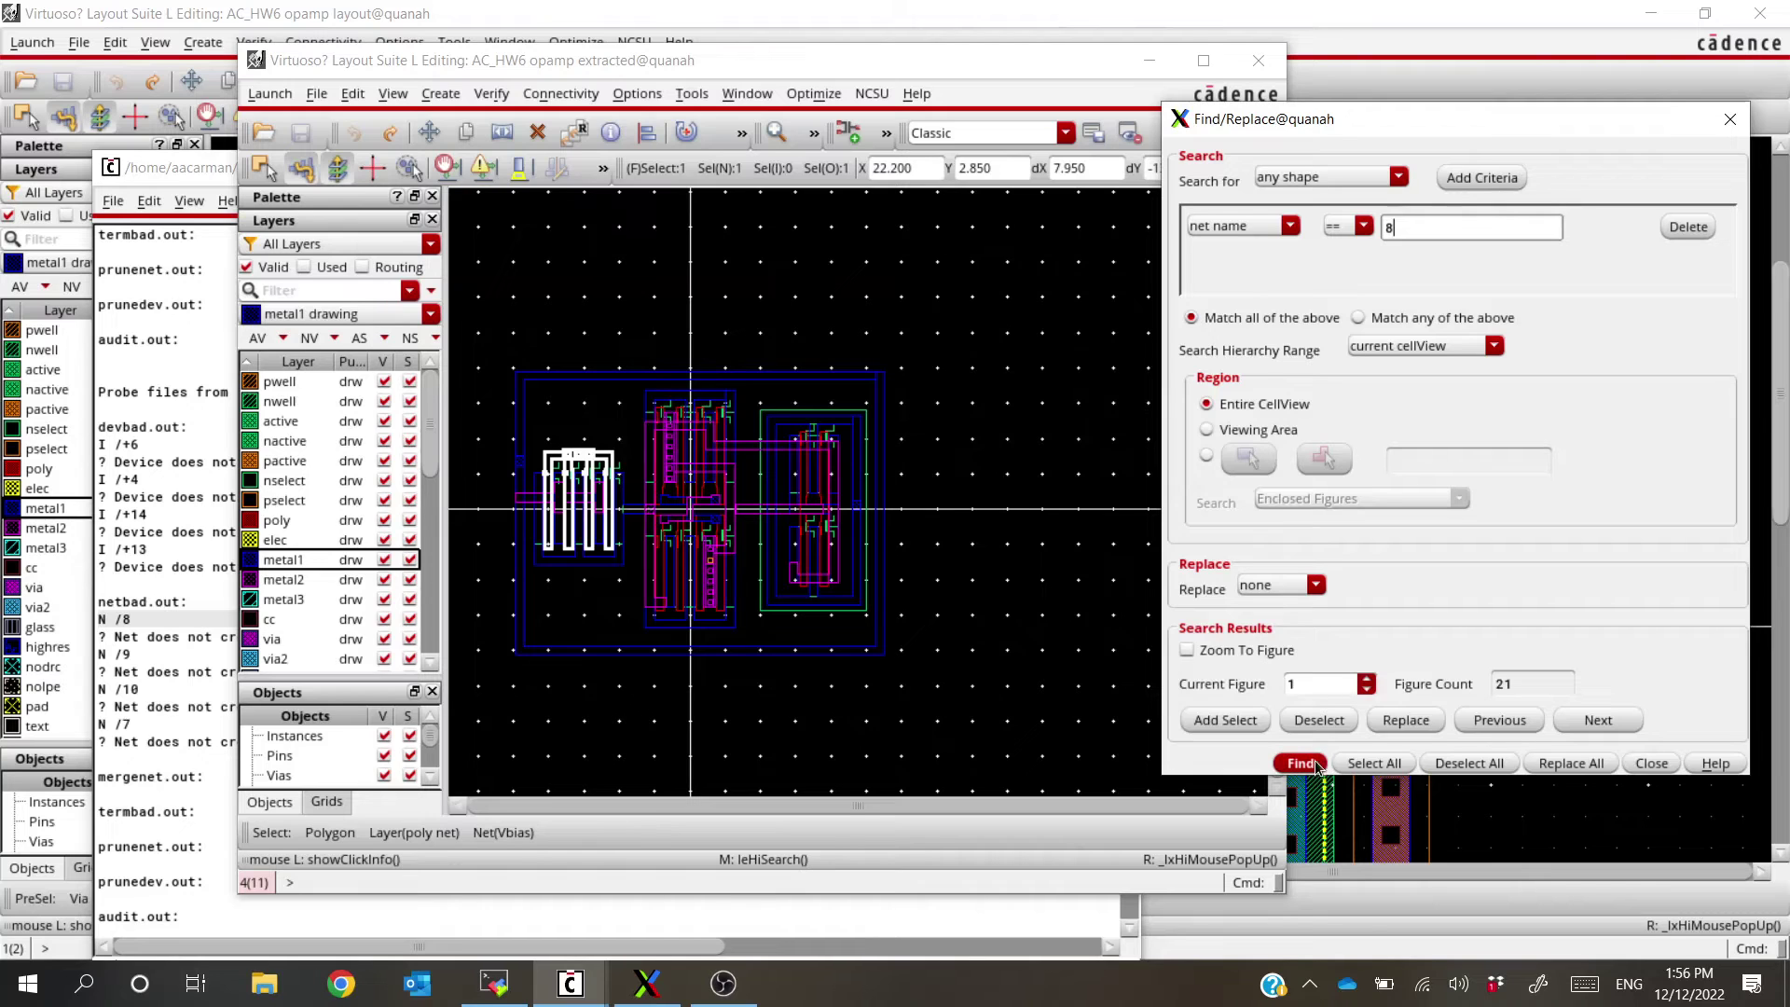
click(1375, 762)
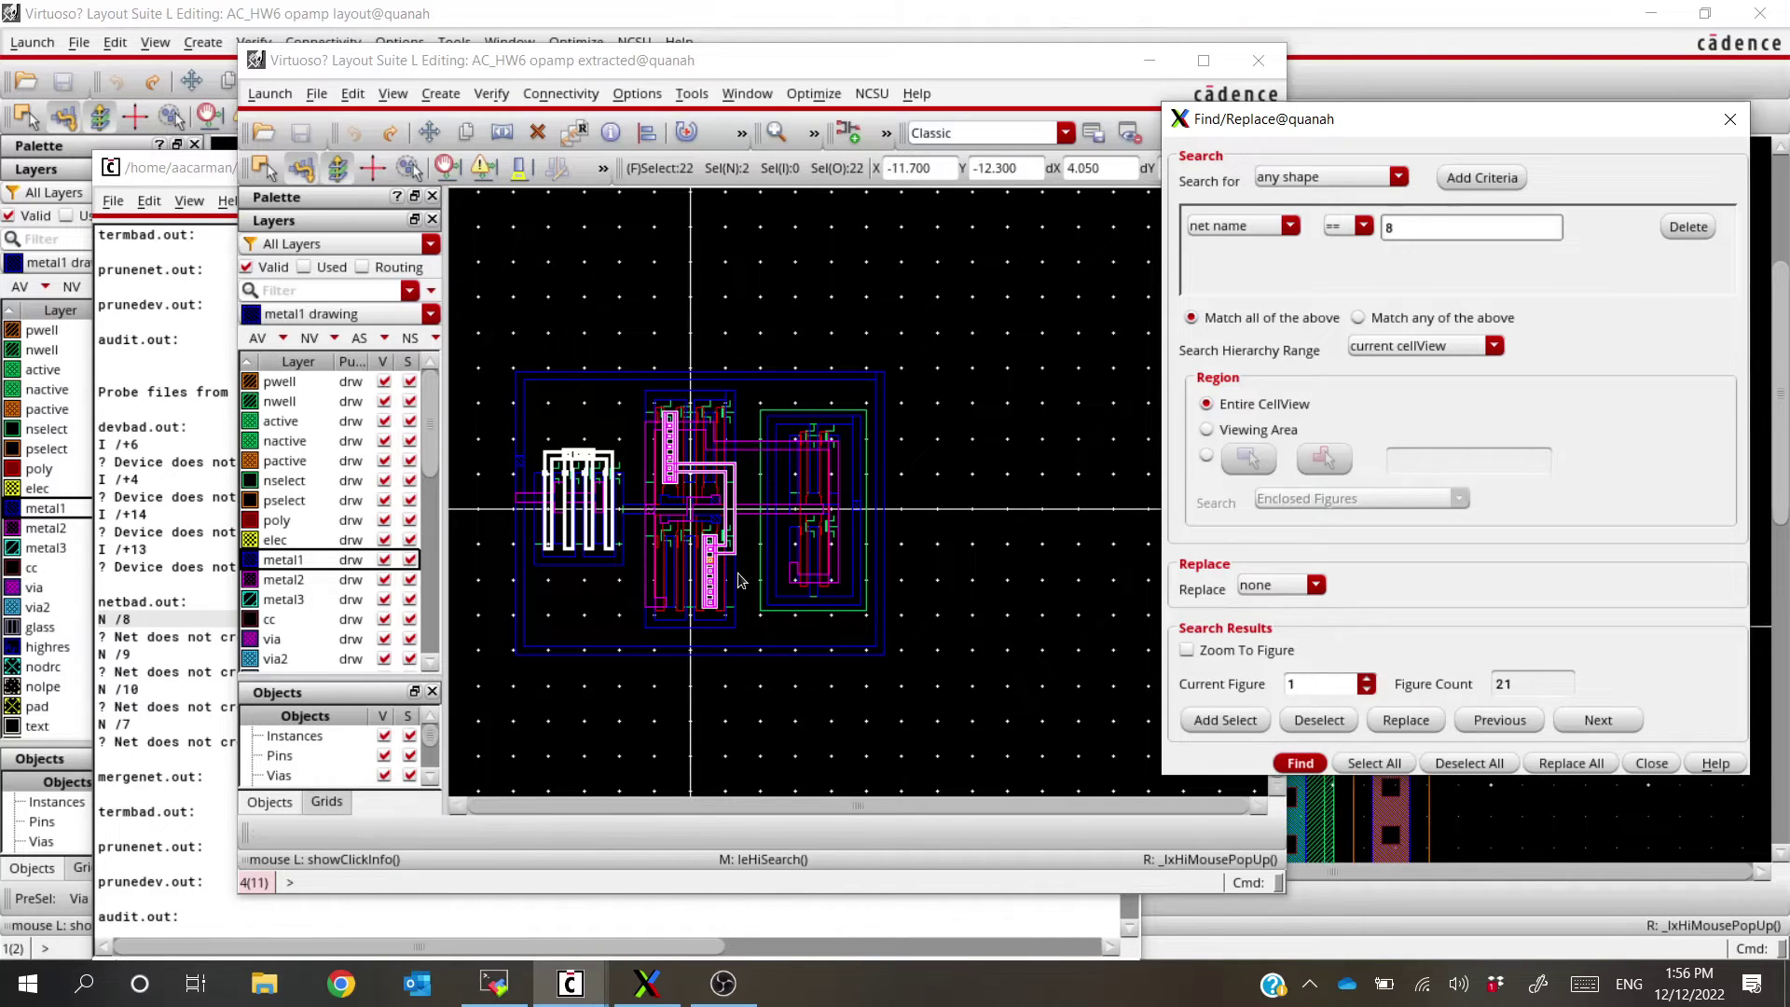
click(671, 452)
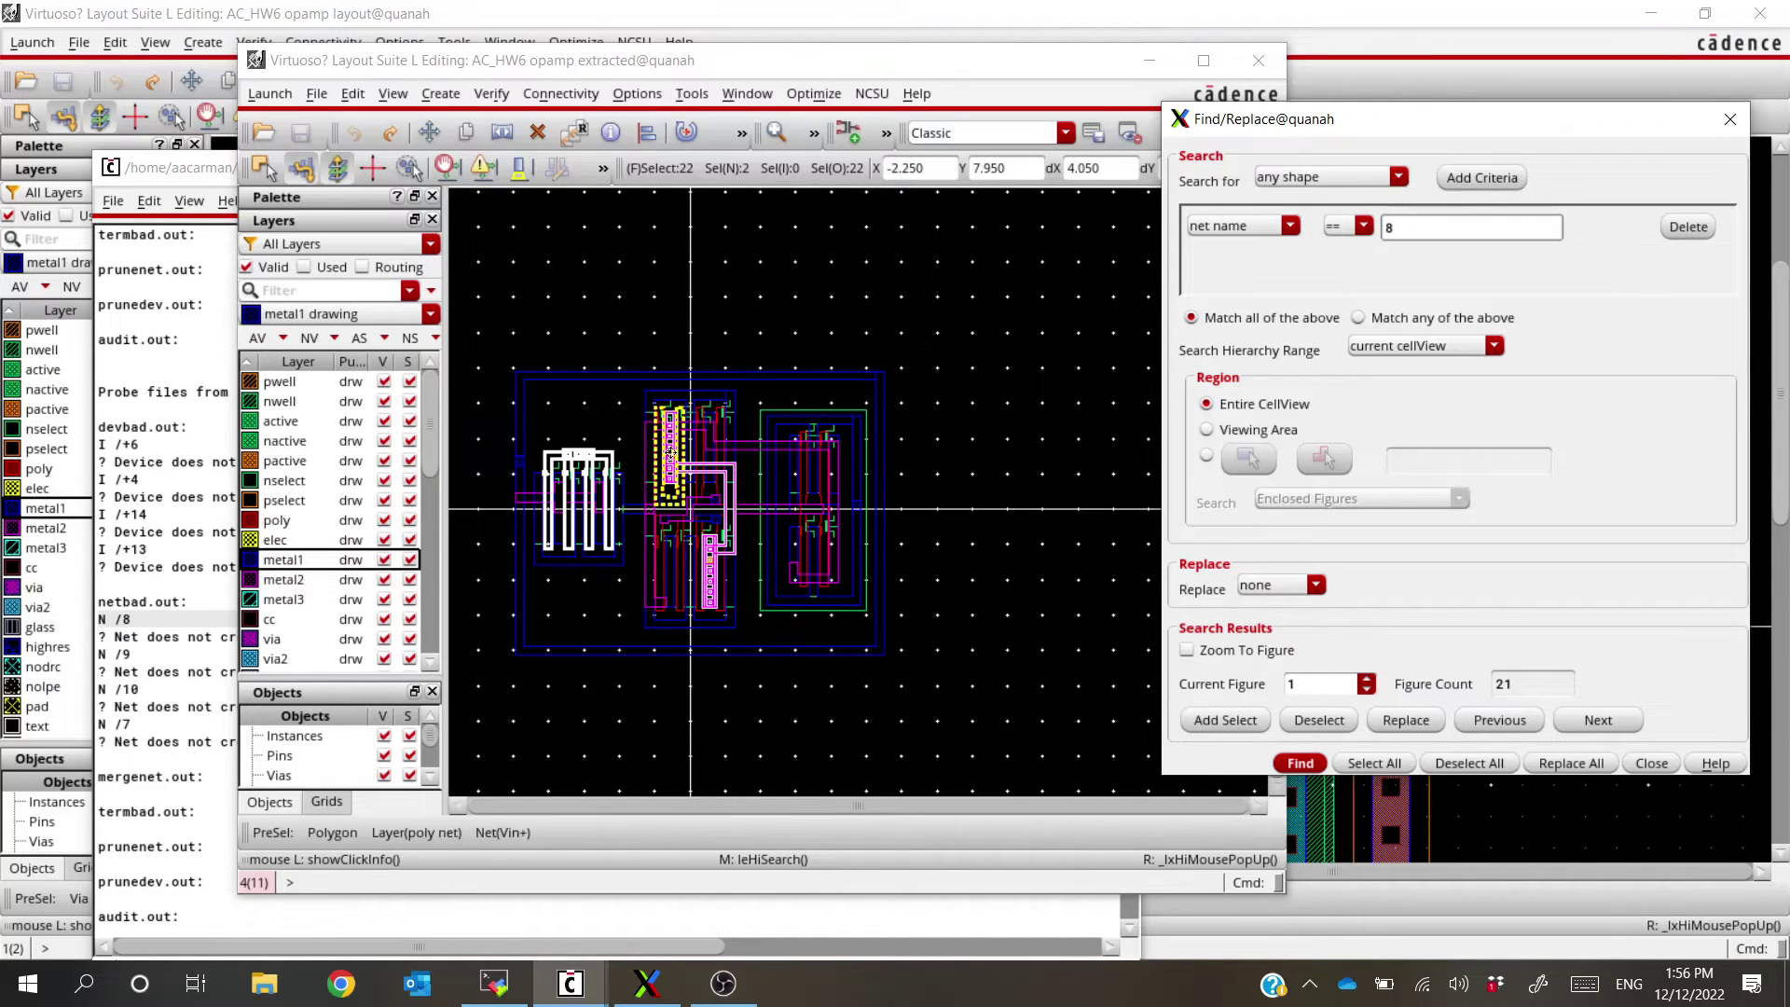
ctrl+scroll(671, 452, up, 1)
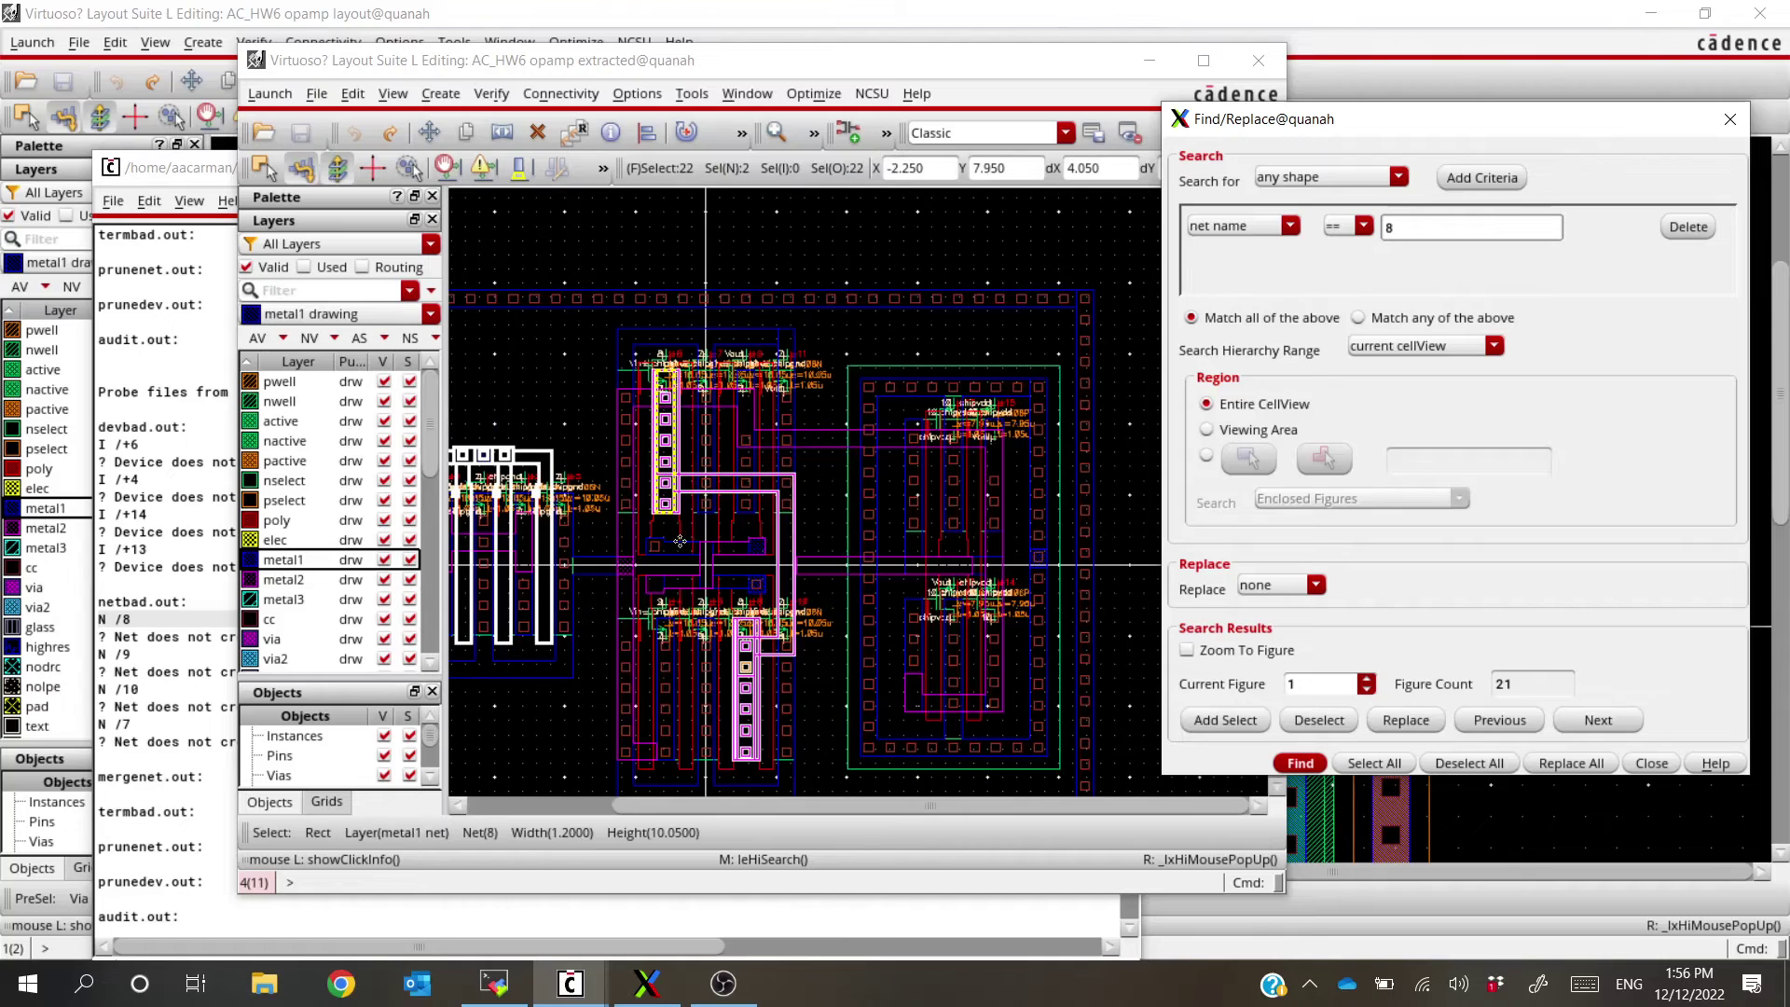
click(752, 687)
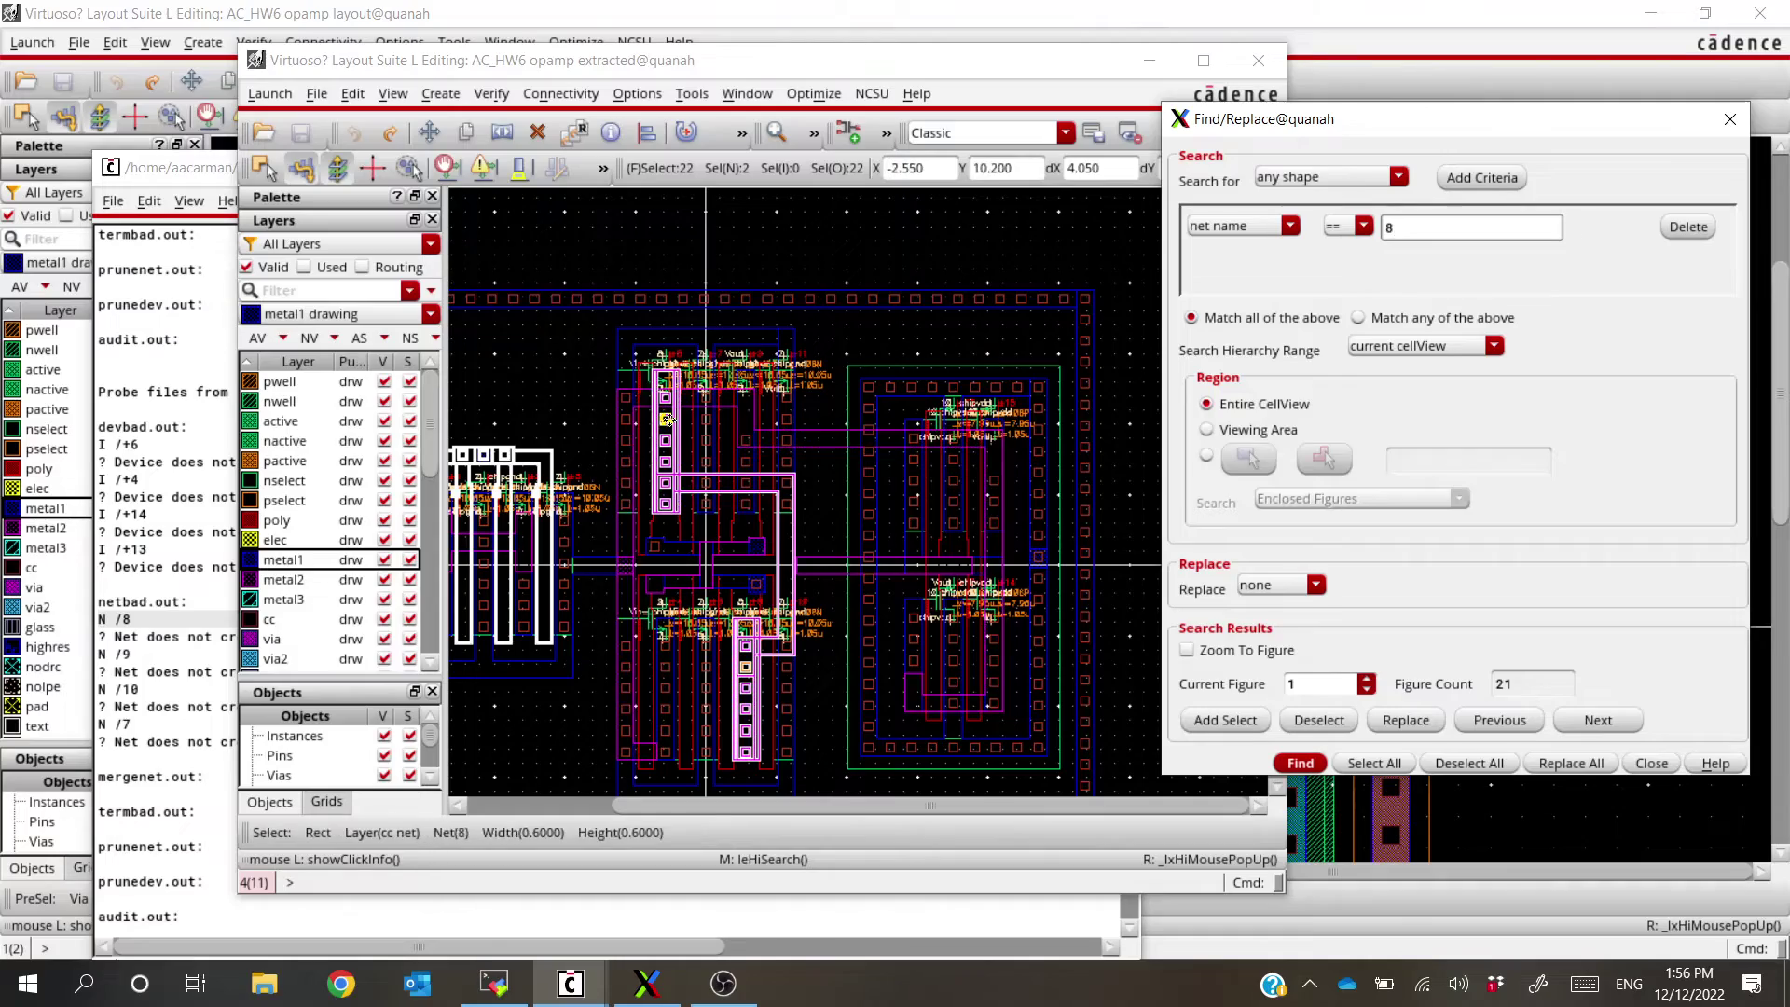
Compare the highlighted net 8 route in the extracted view with the matching metal2 path in the opamp layout
key(alt+Tab)
key(alt+Tab)
key(alt+Tab)
key(alt+Tab)
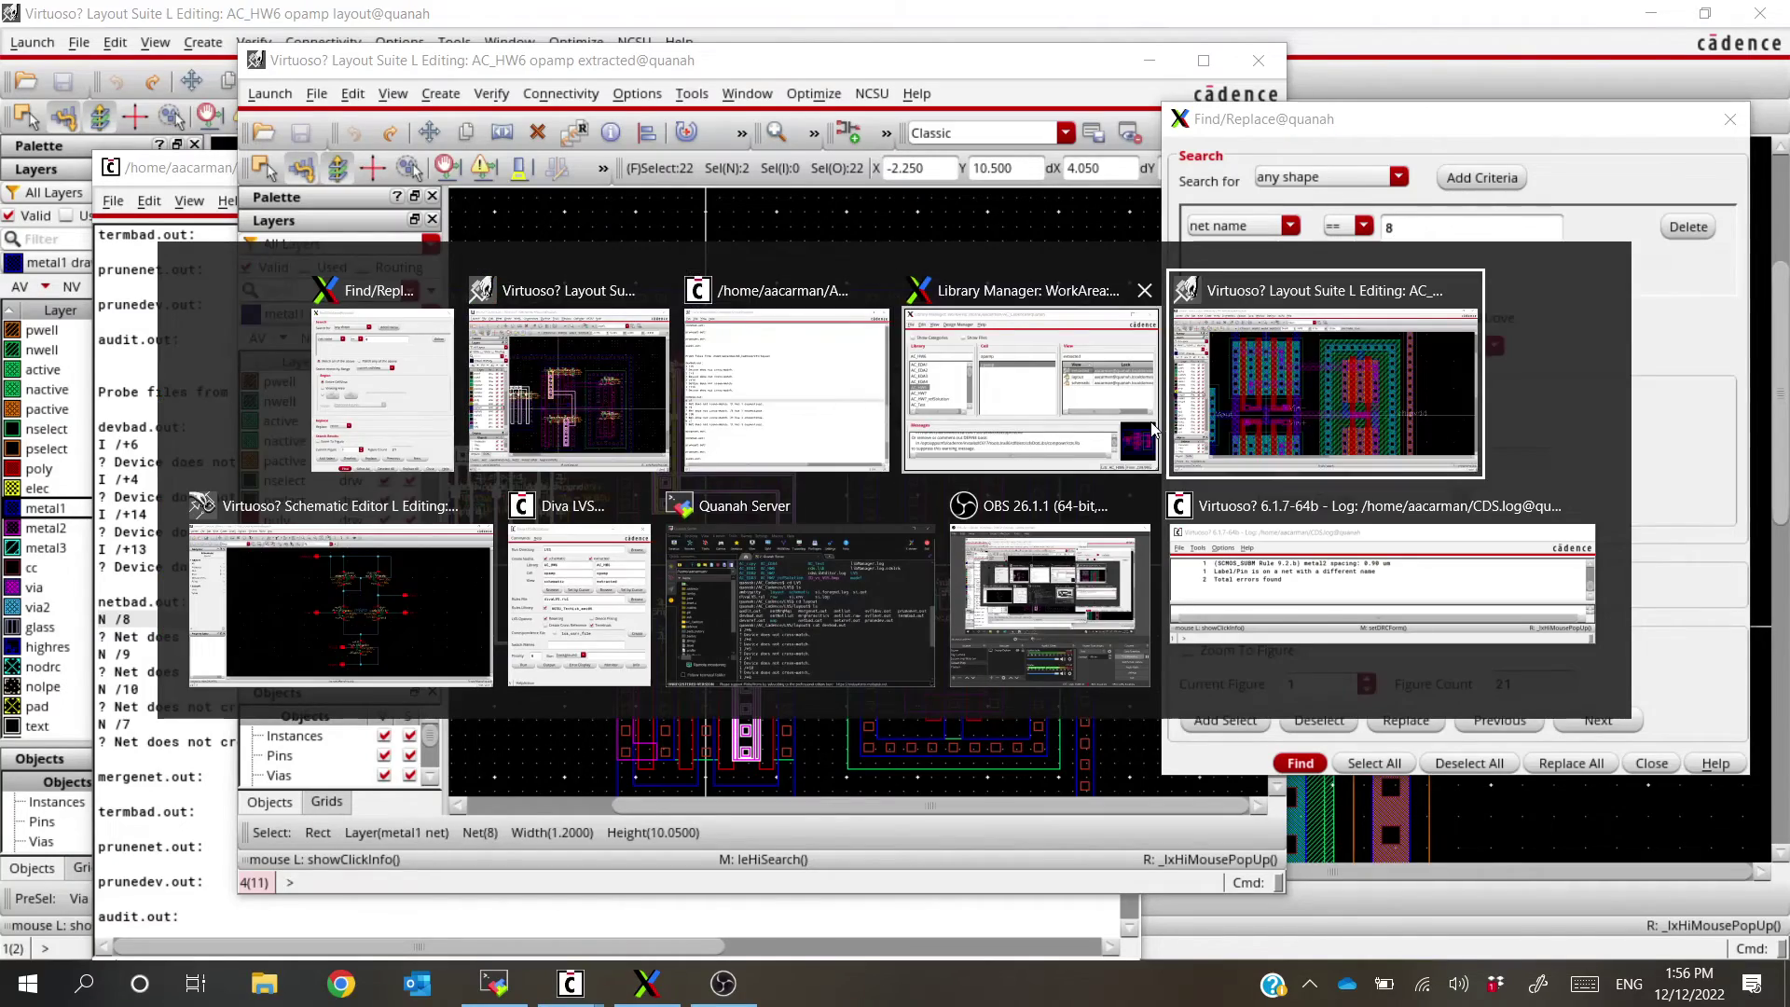
ctrl+scroll(721, 527, up, 1)
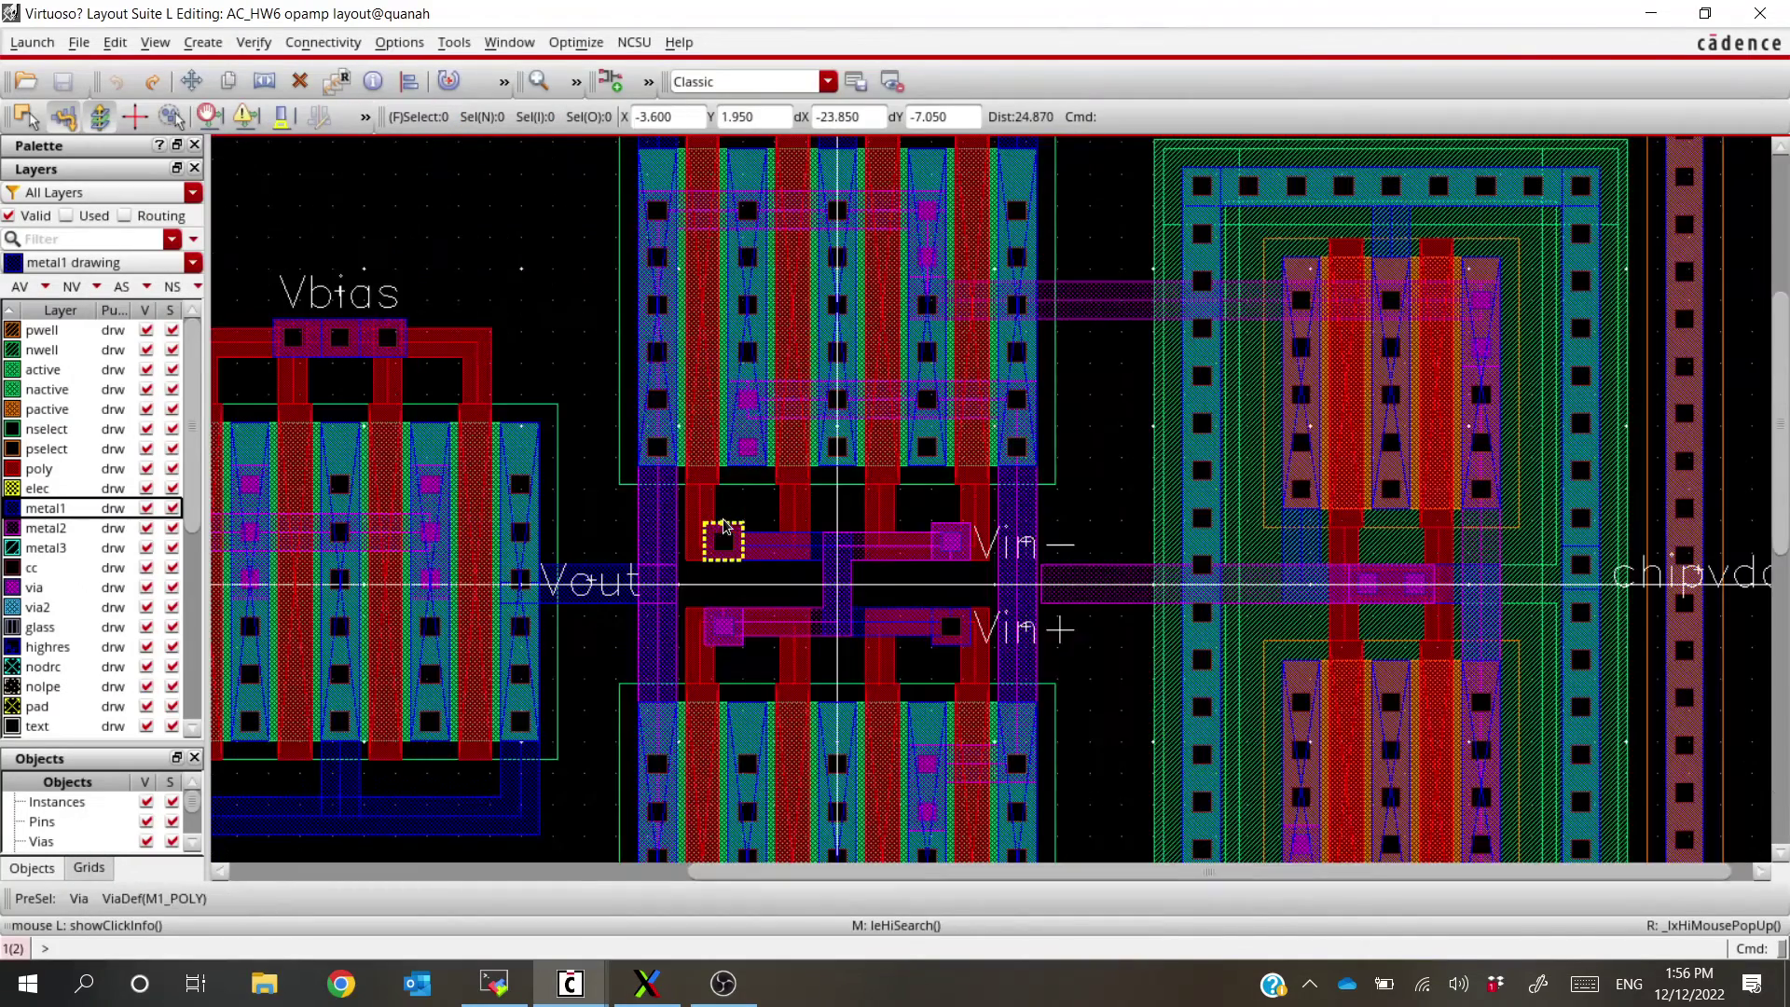
key(alt+Tab)
key(alt+Tab)
key(alt+Tab)
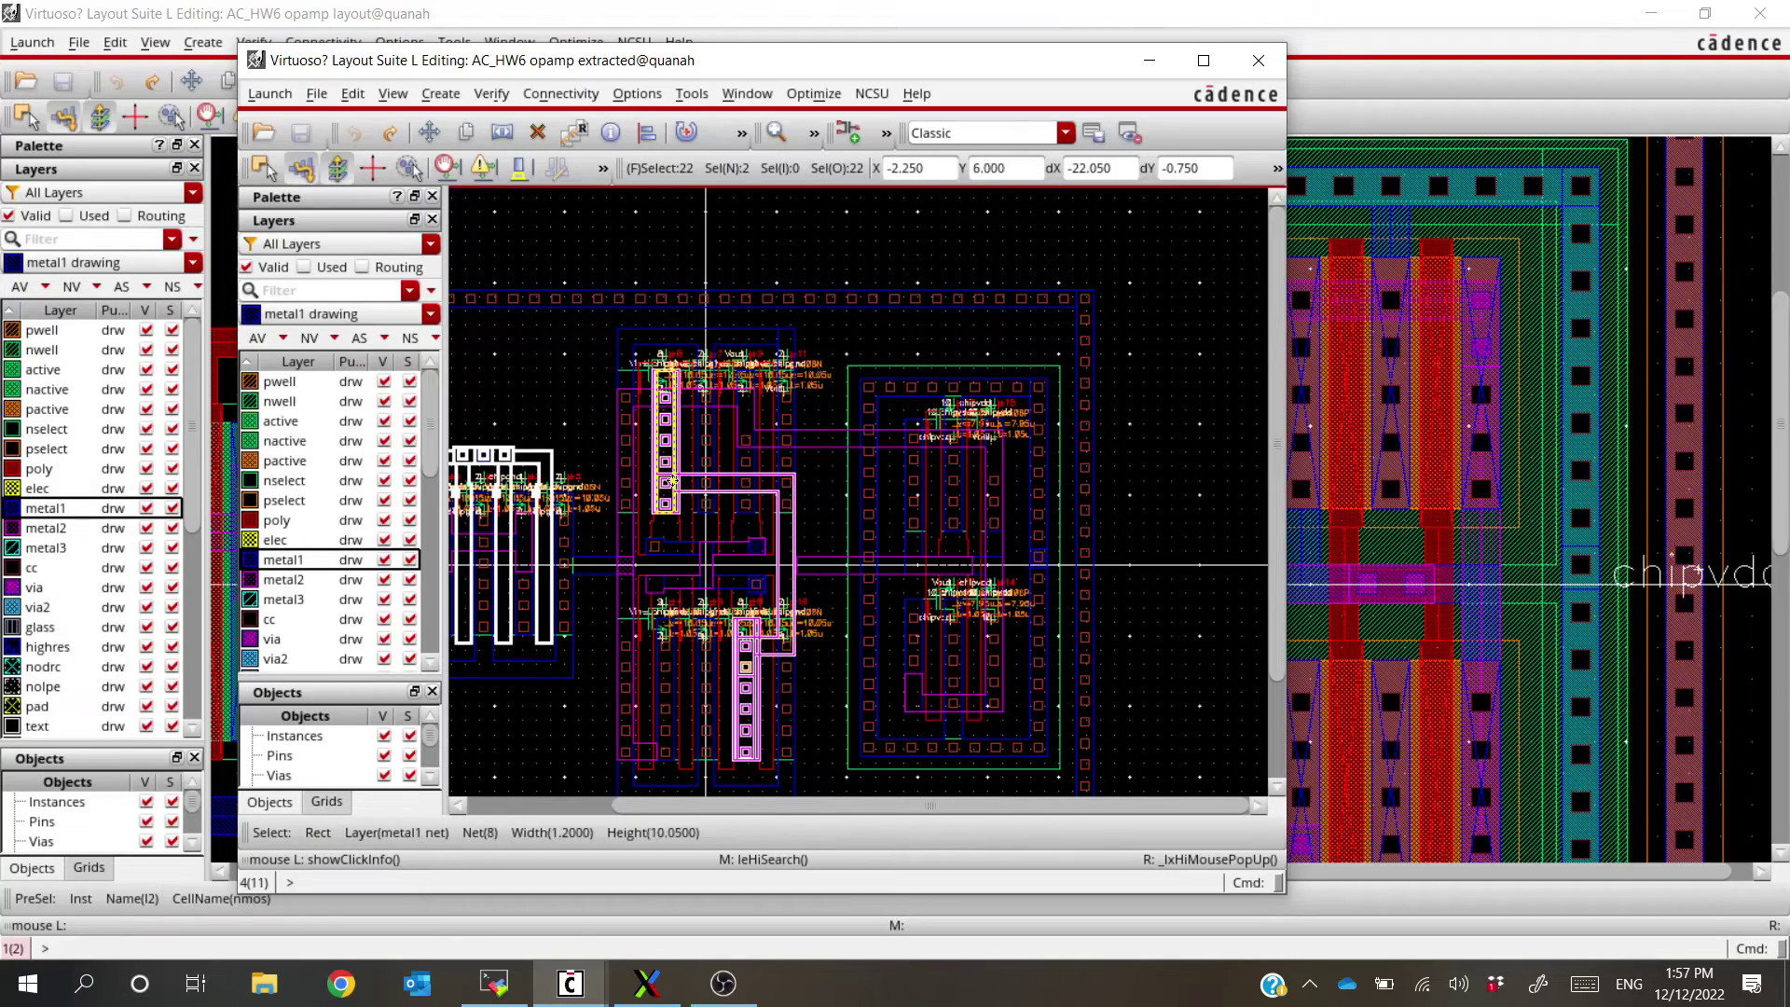
key(alt+Tab)
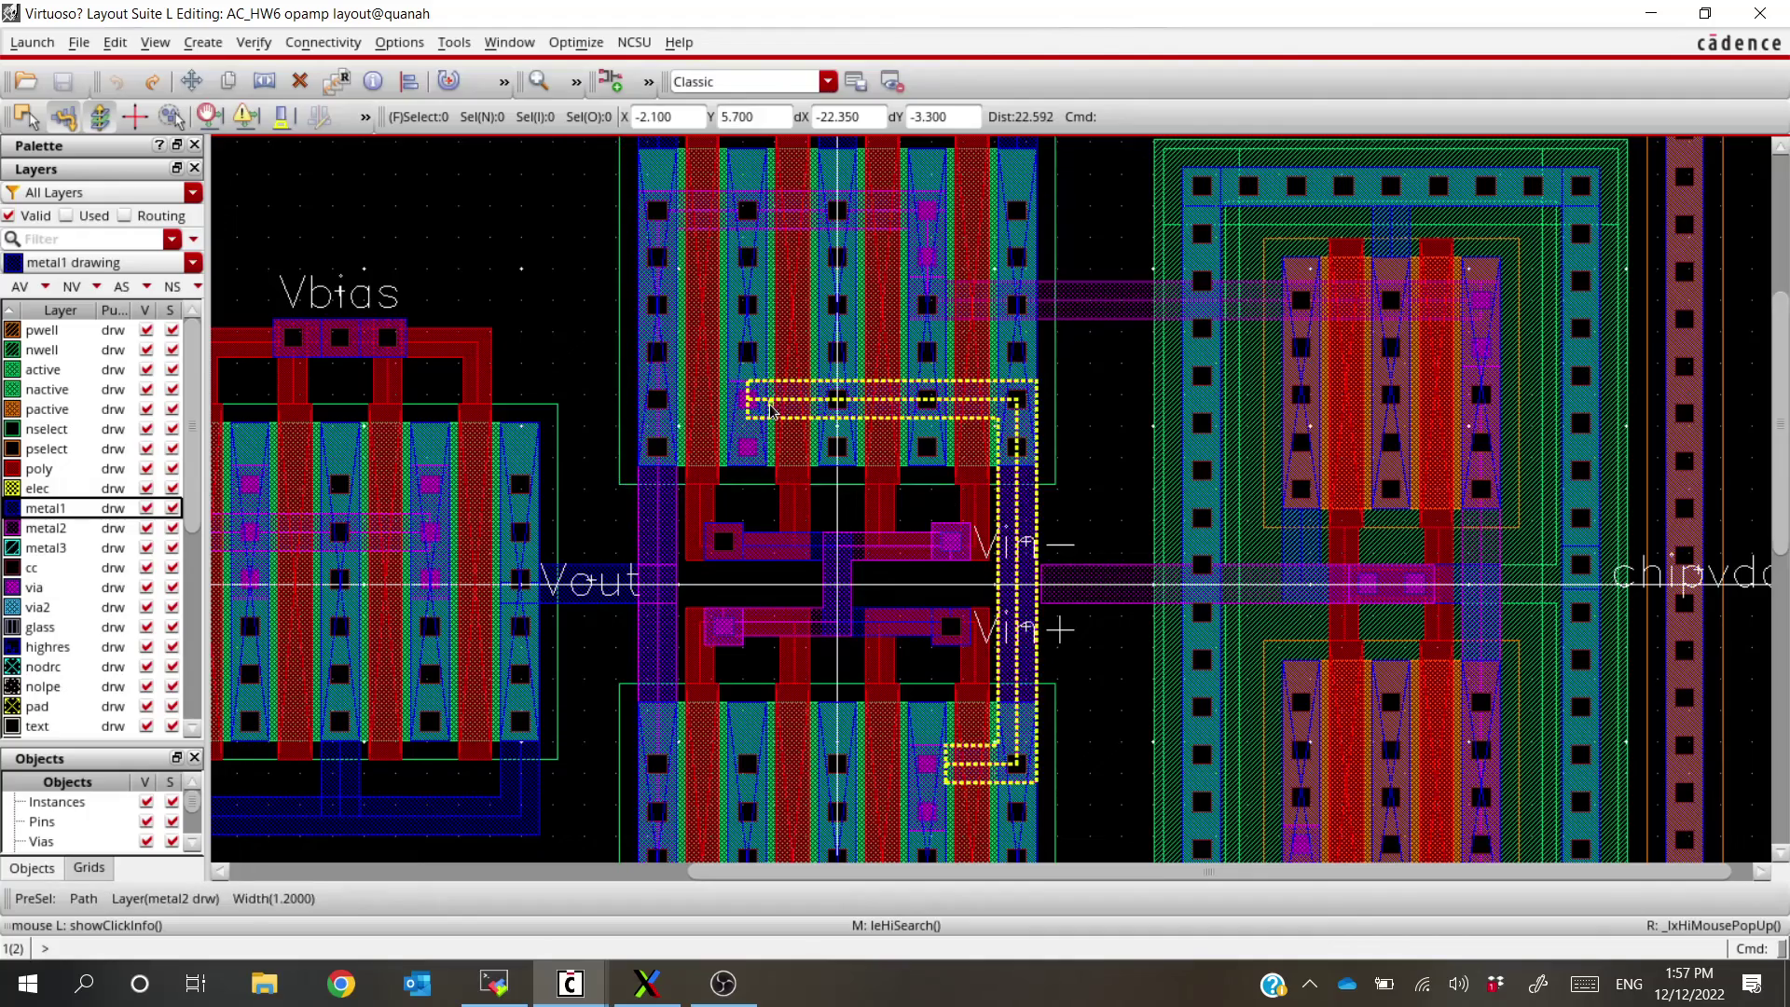
key(alt+Tab)
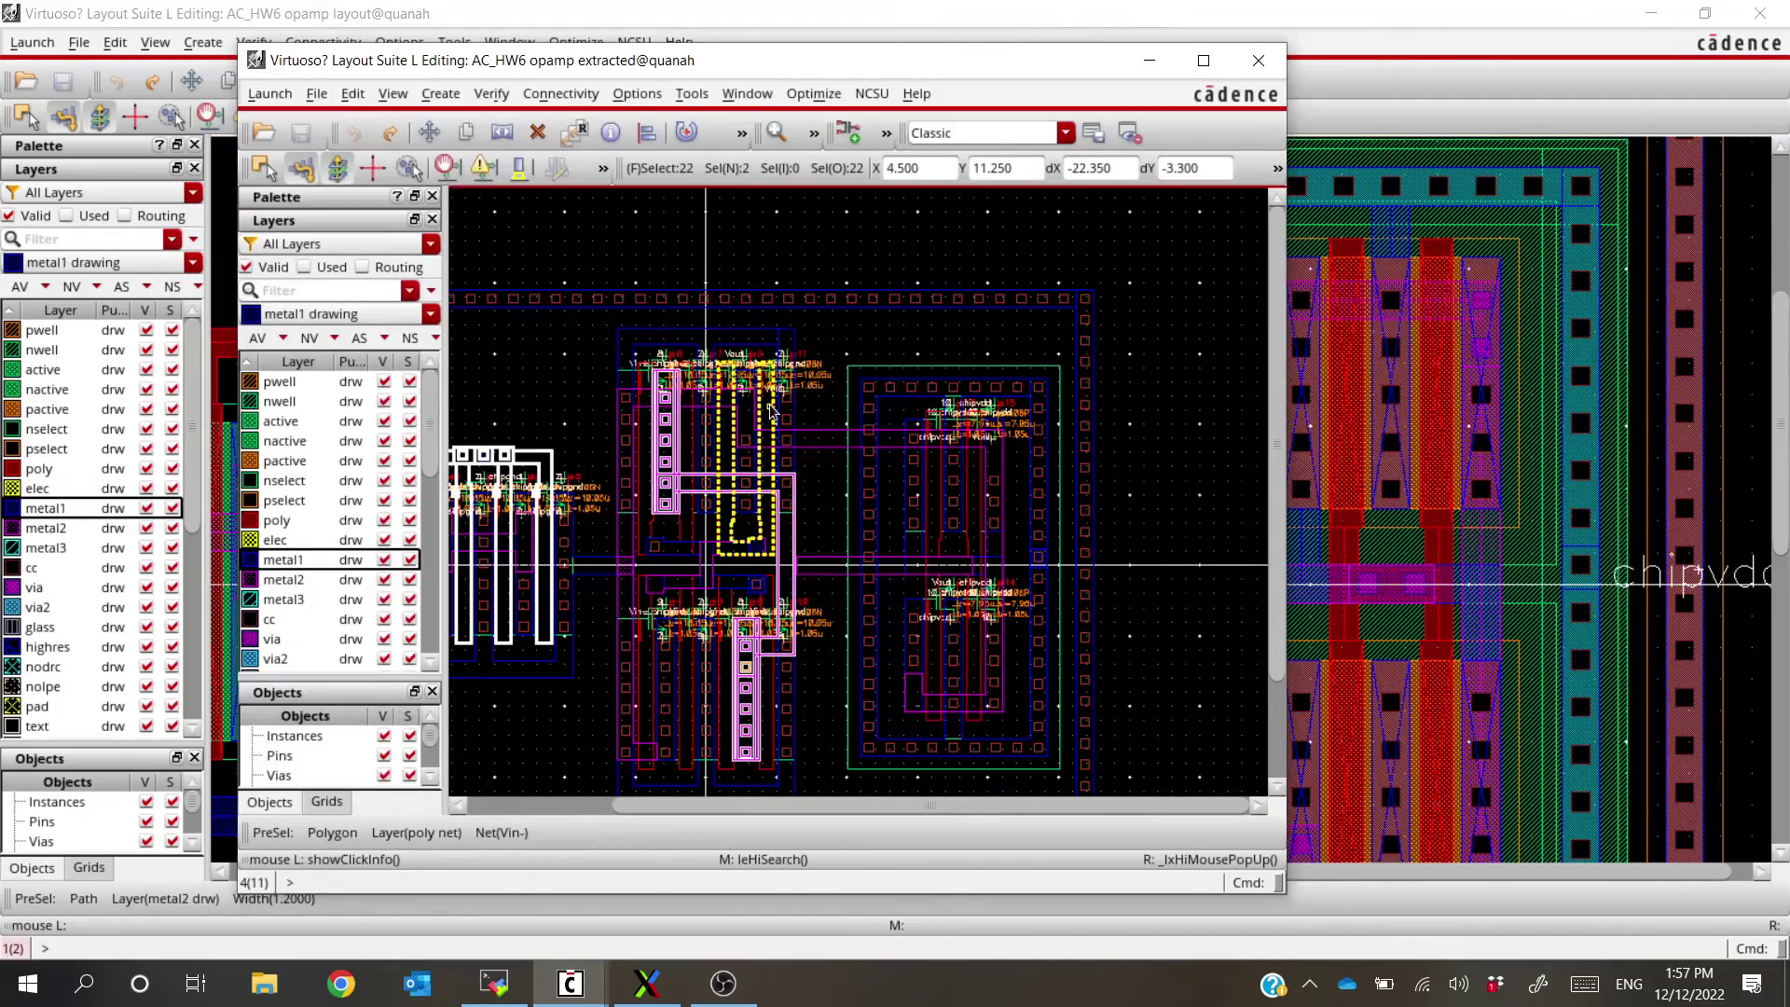
key(alt+Tab)
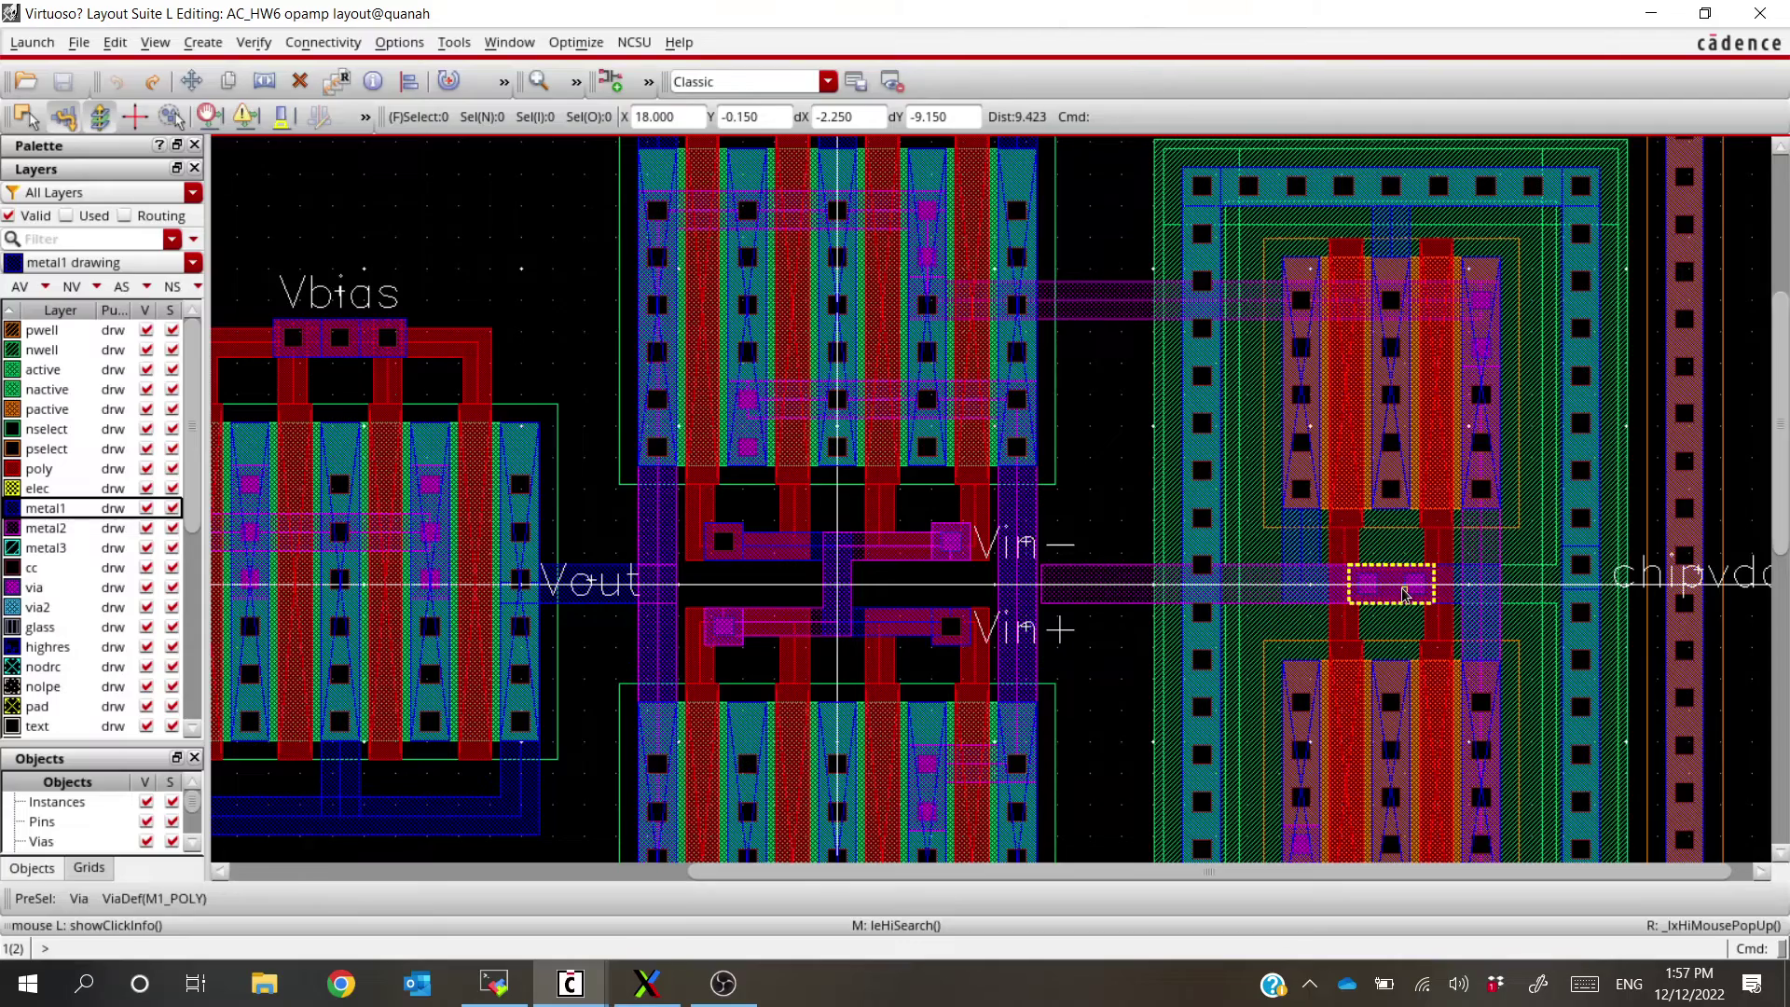
Stretch the free end of the horizontal metal2 path by 0.15 so it meets the vertical metal strip beside the Vin labels
ctrl+scroll(1074, 592, up, 2)
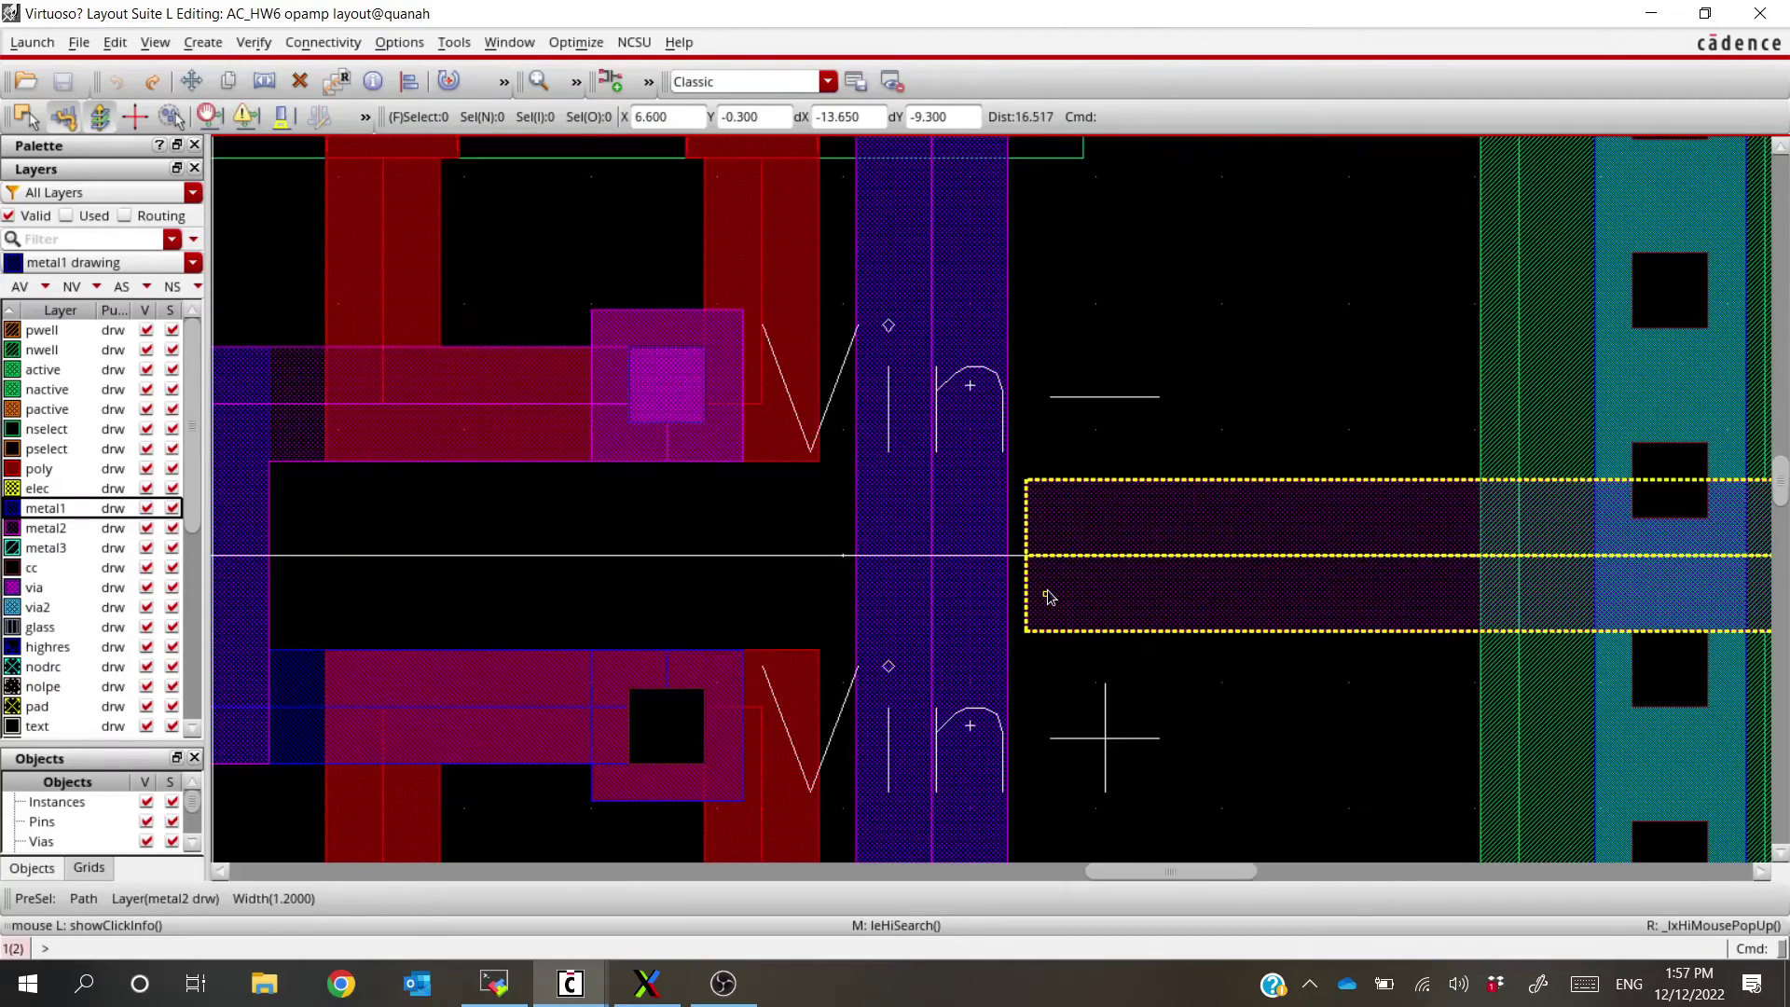
key(s)
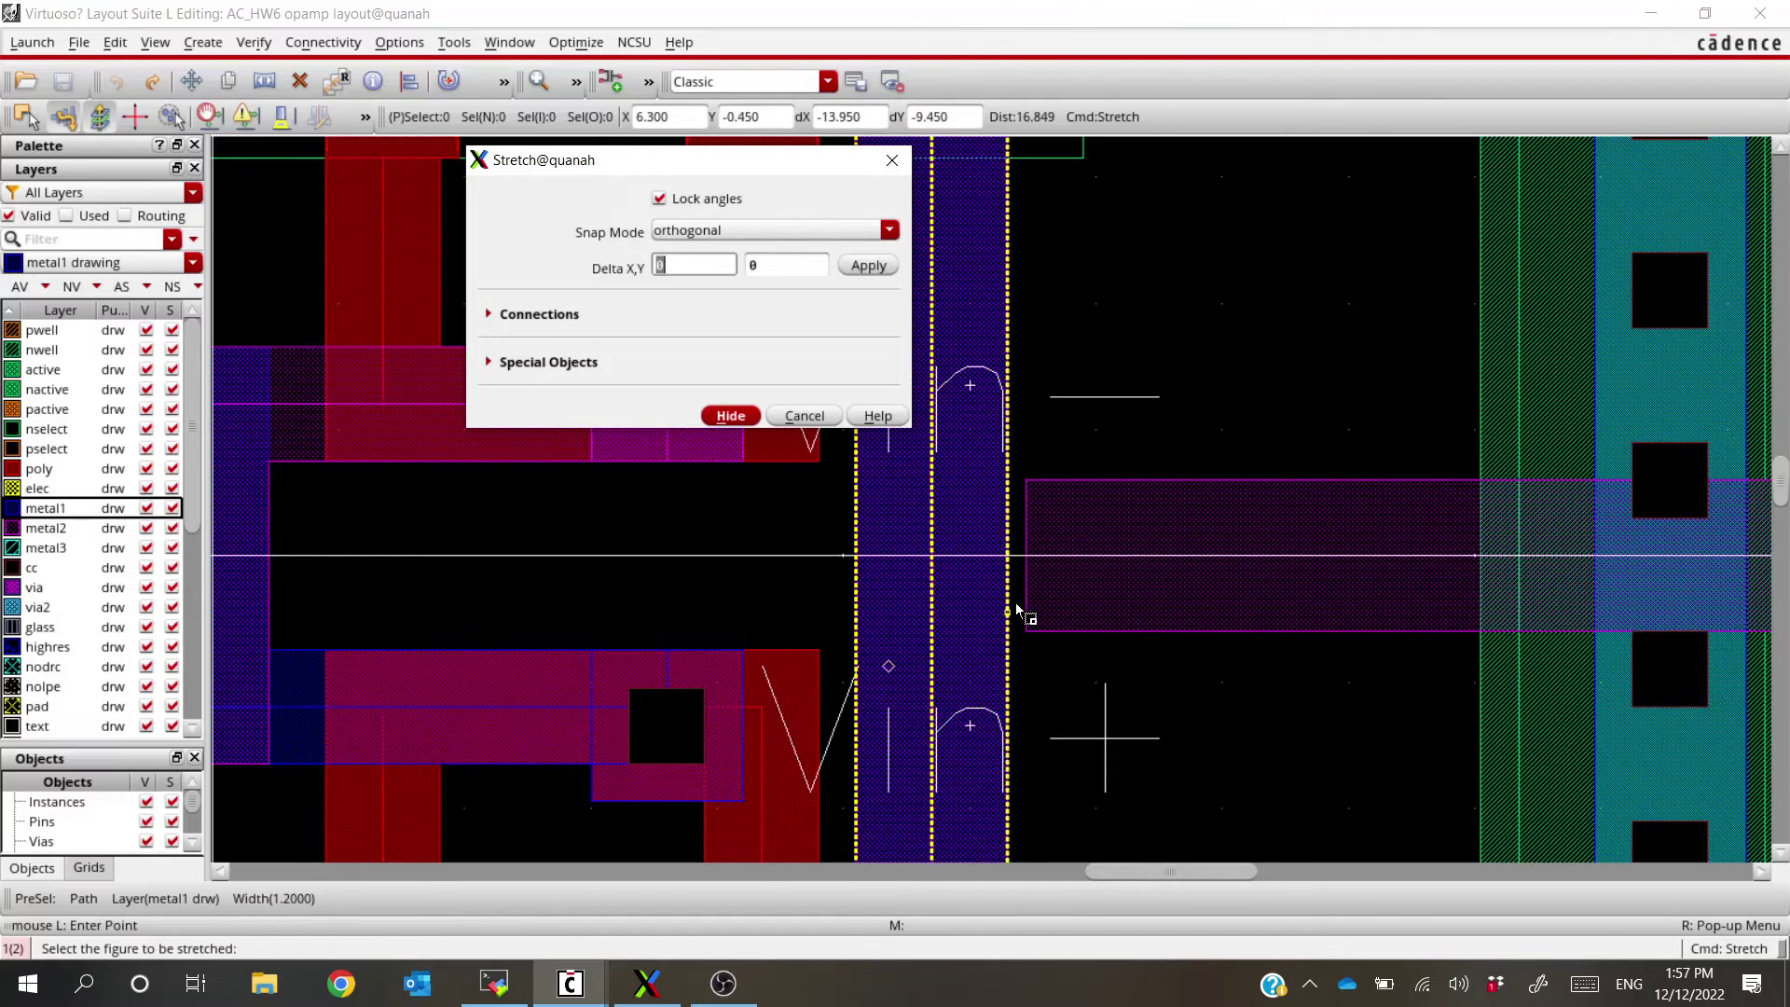
click(1032, 557)
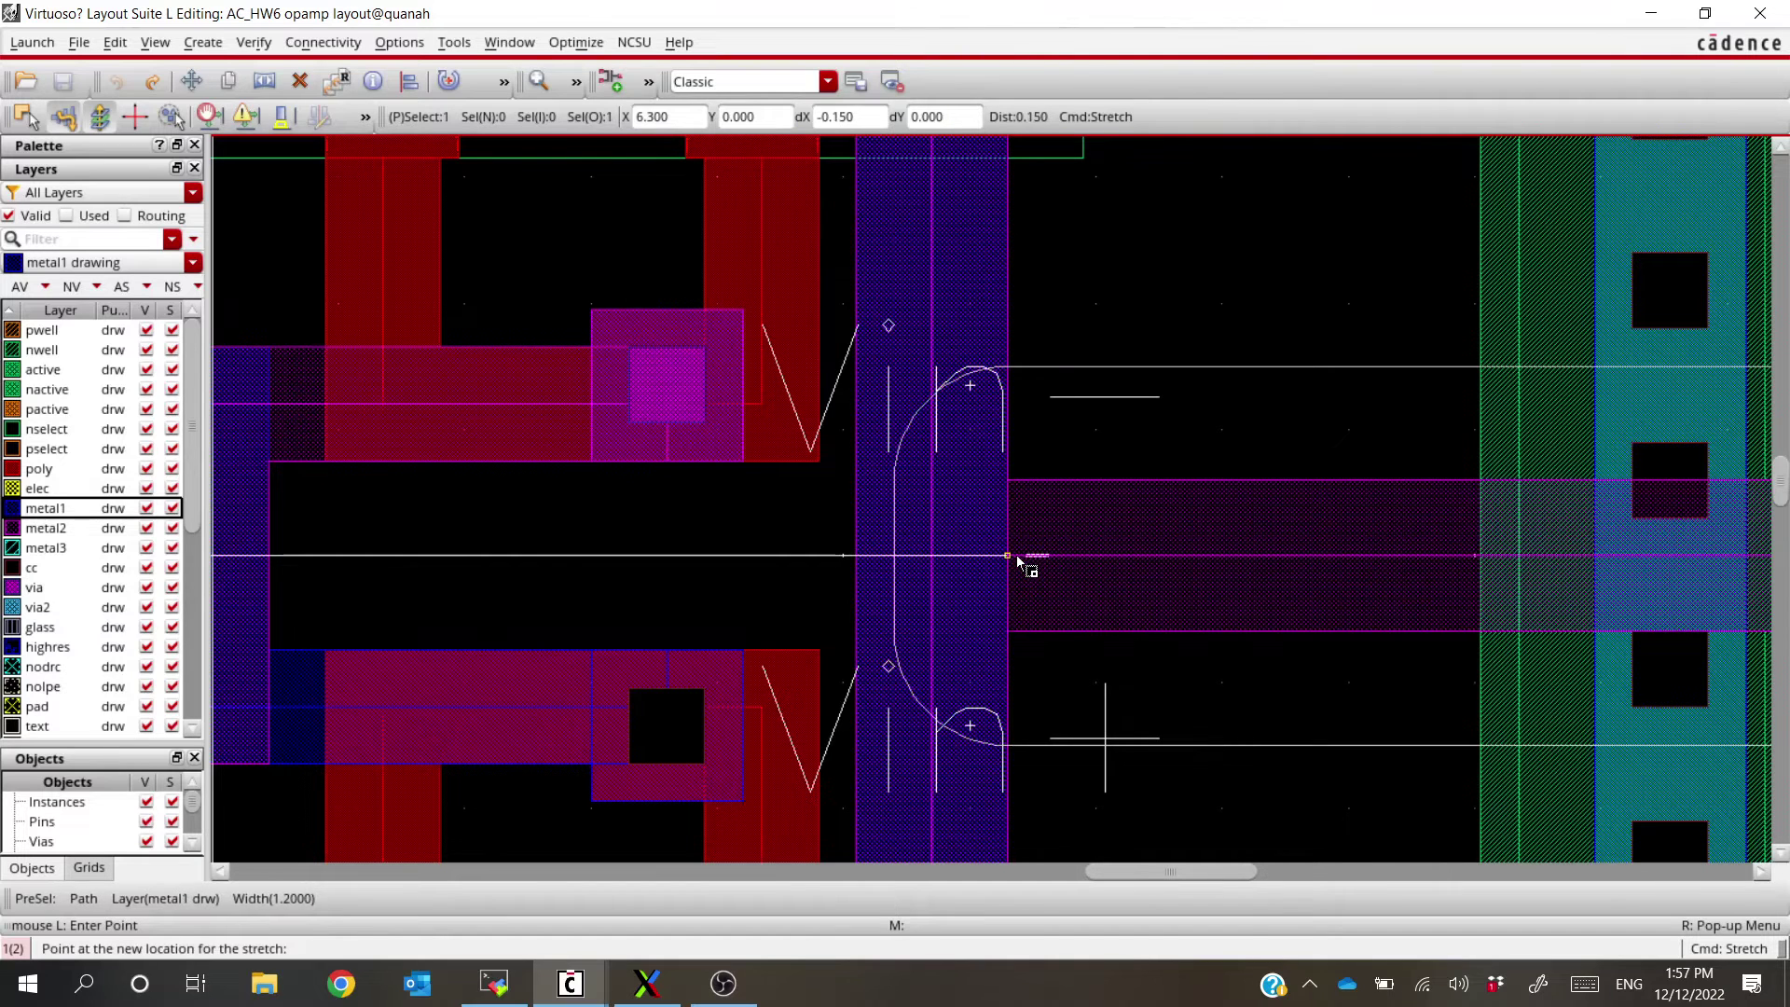
click(978, 558)
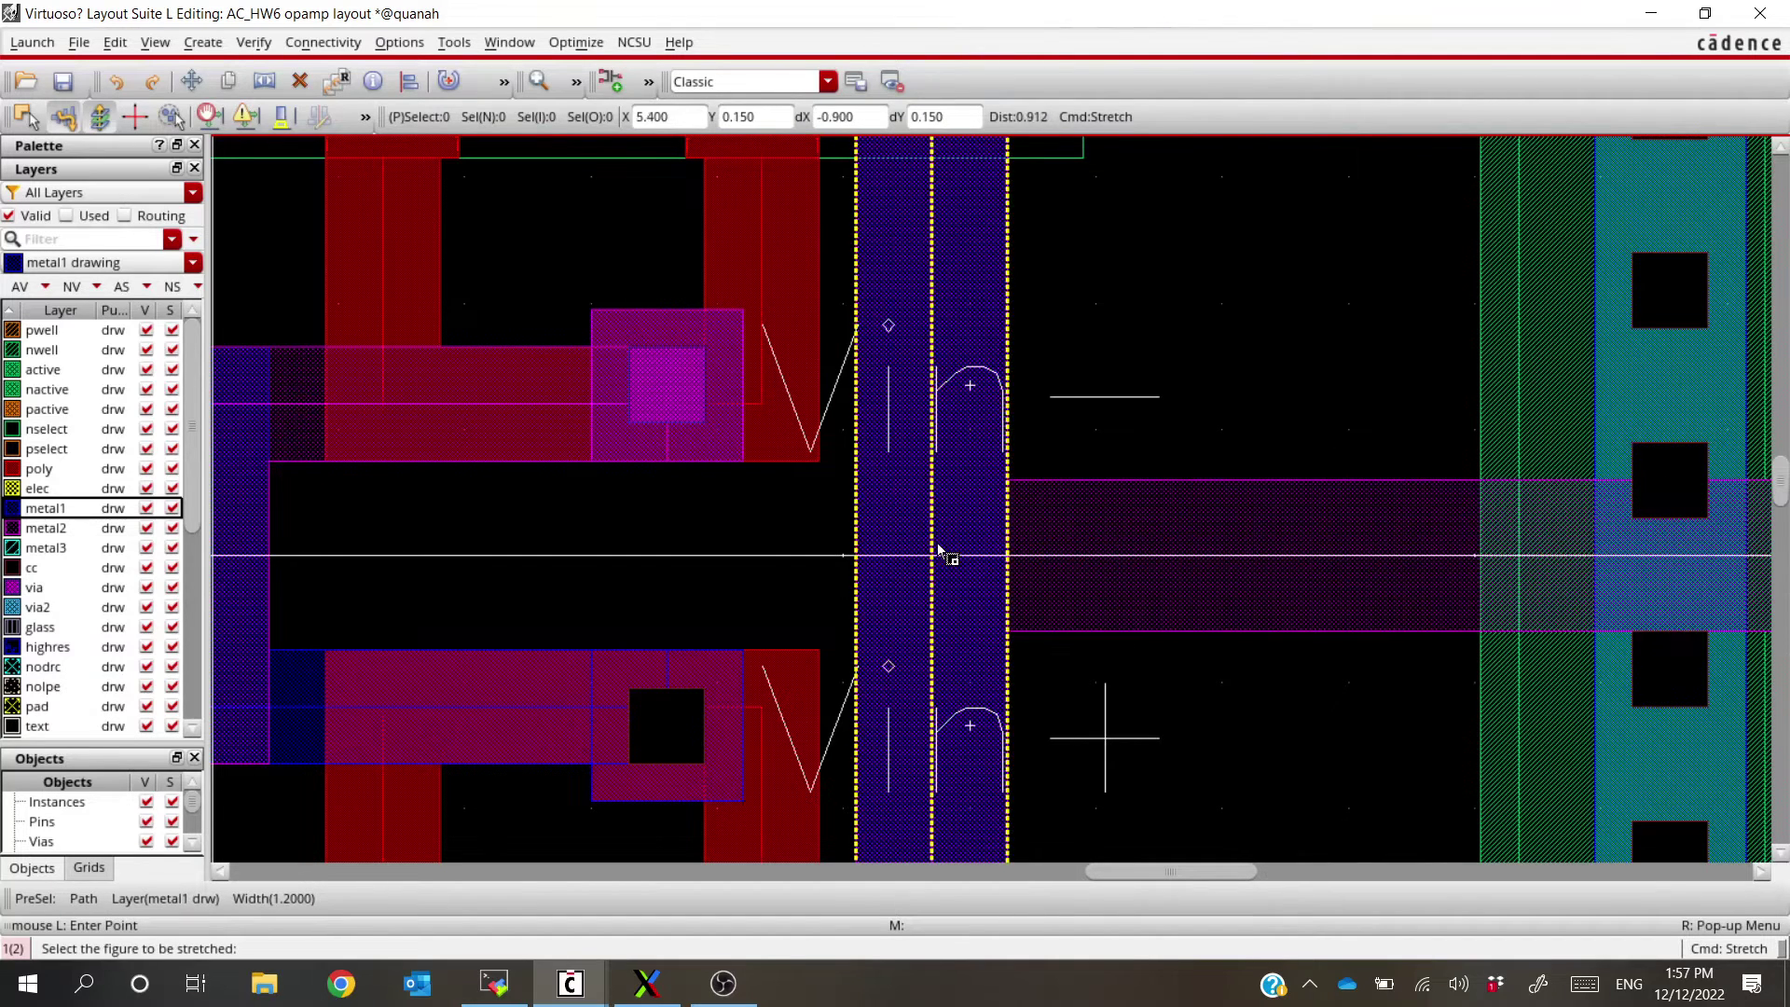
key(Escape)
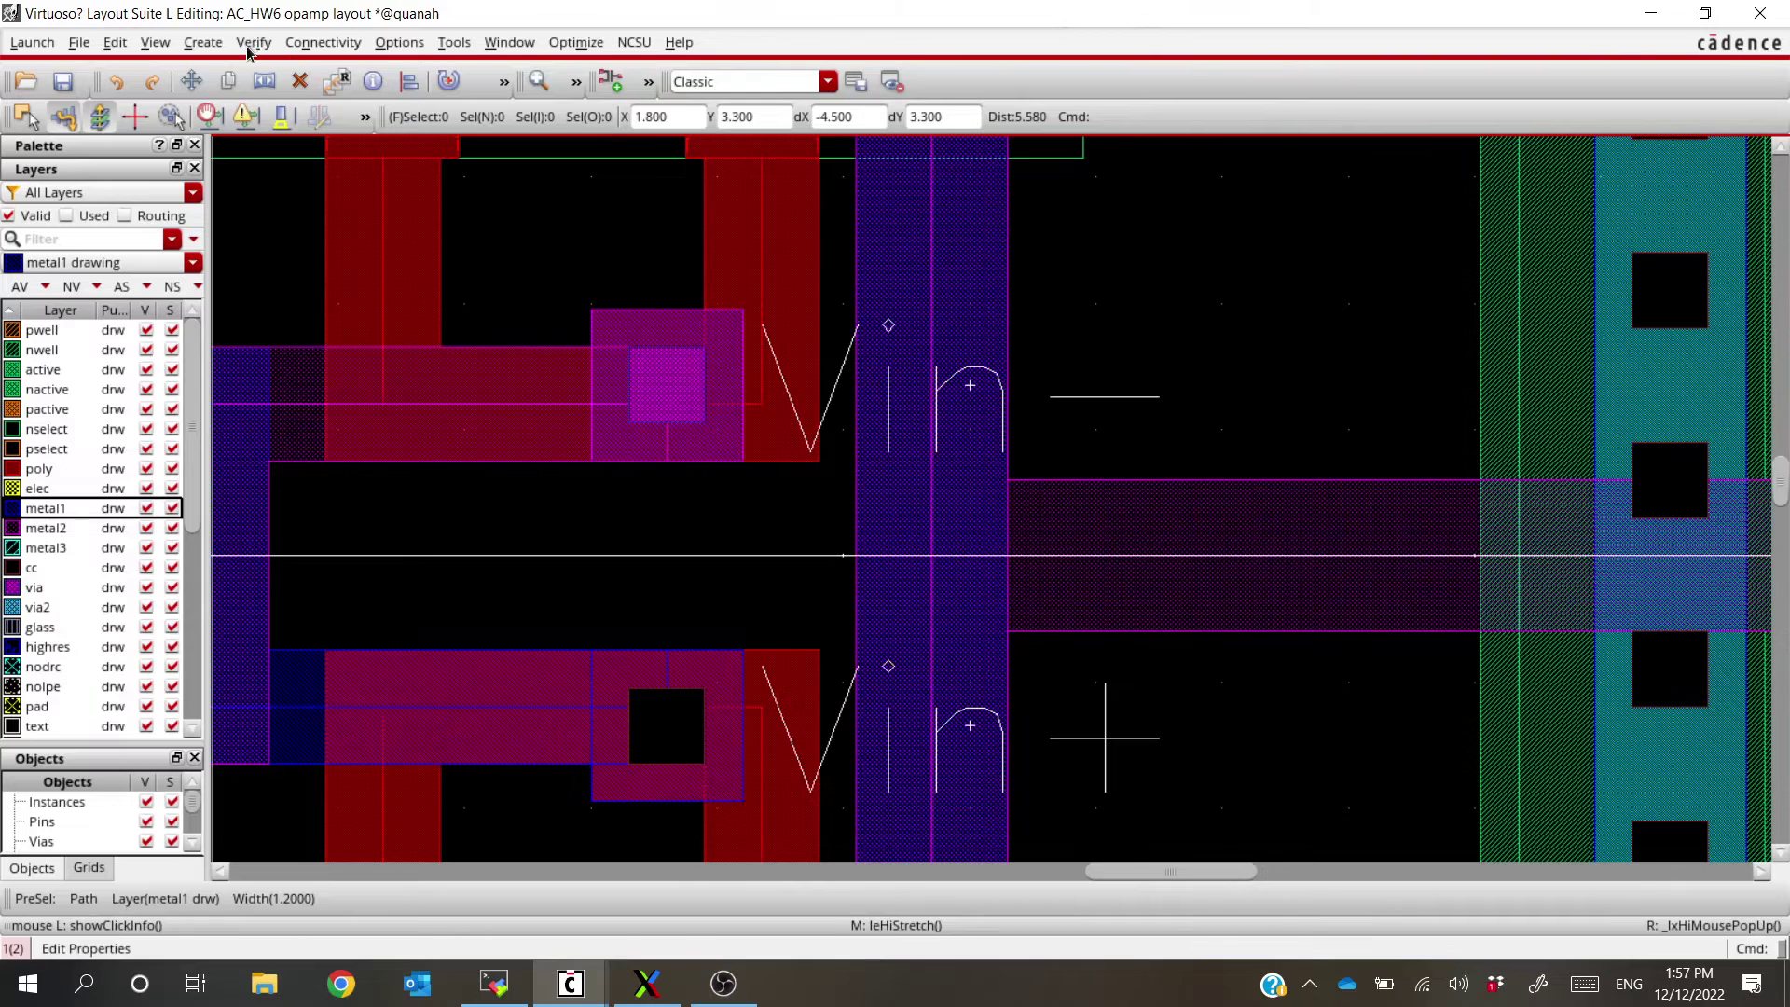
Close the old extracted view and re-extract the opamp layout with the flat method and the divaEXT.rul rules
click(254, 42)
click(304, 105)
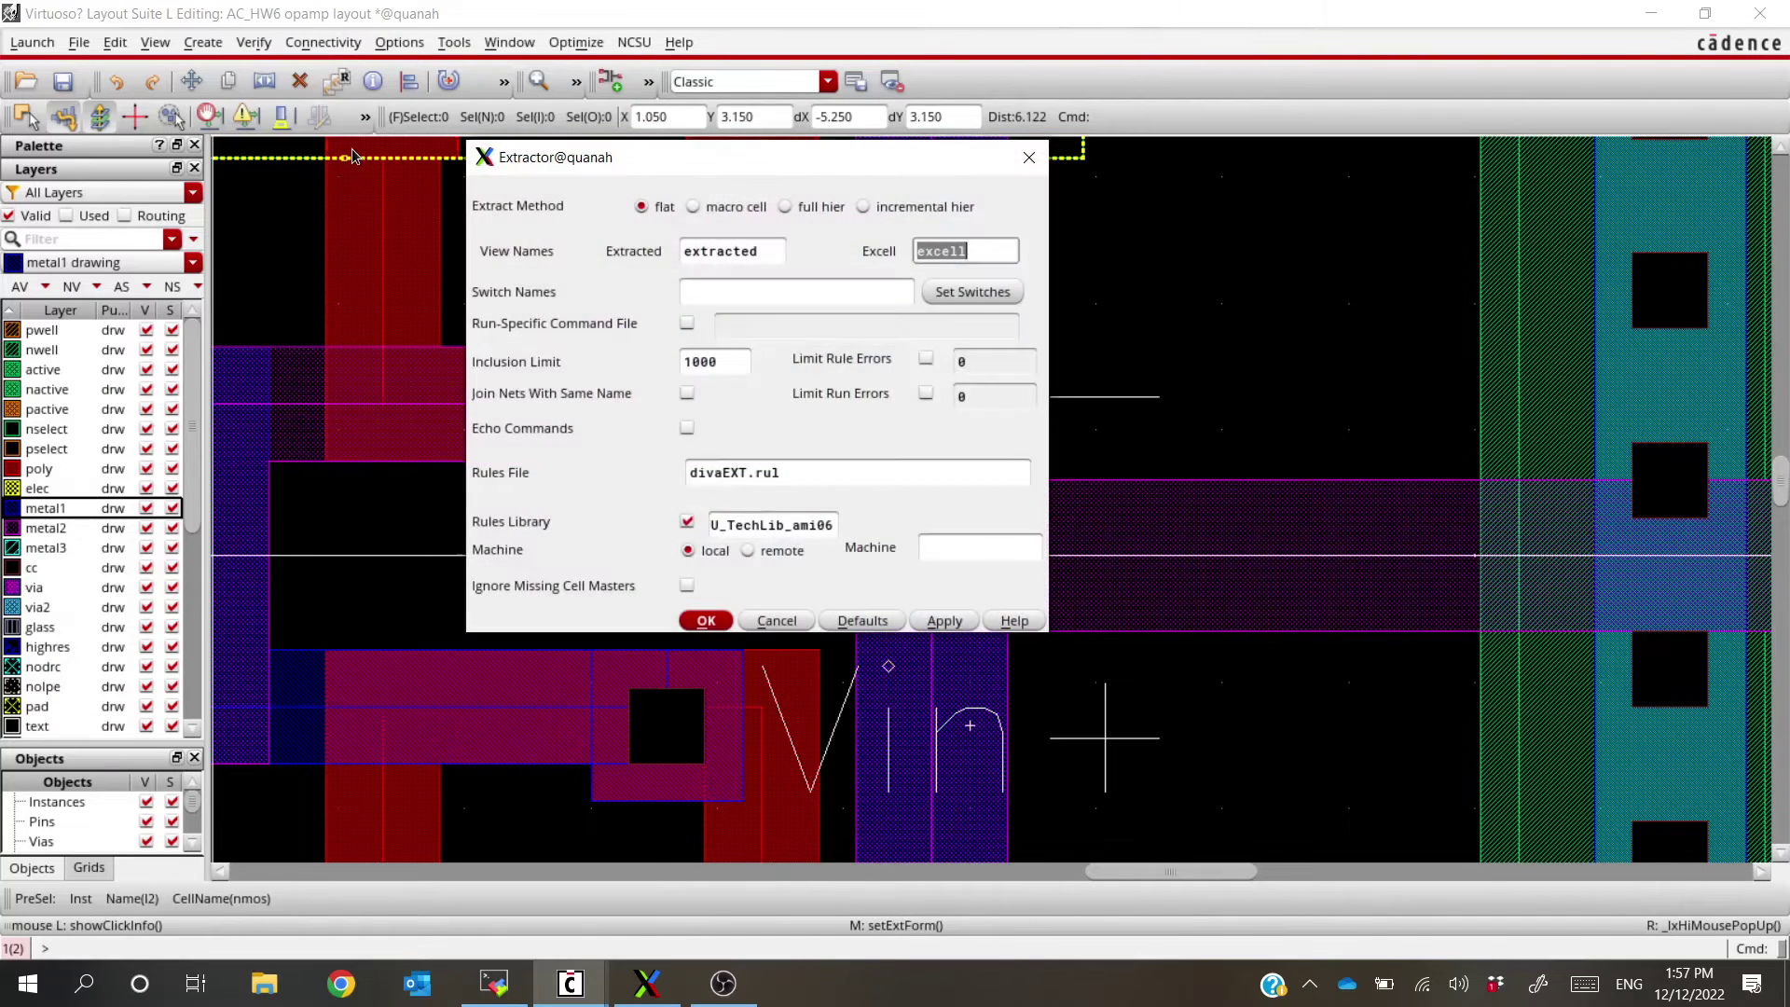
key(alt+Tab)
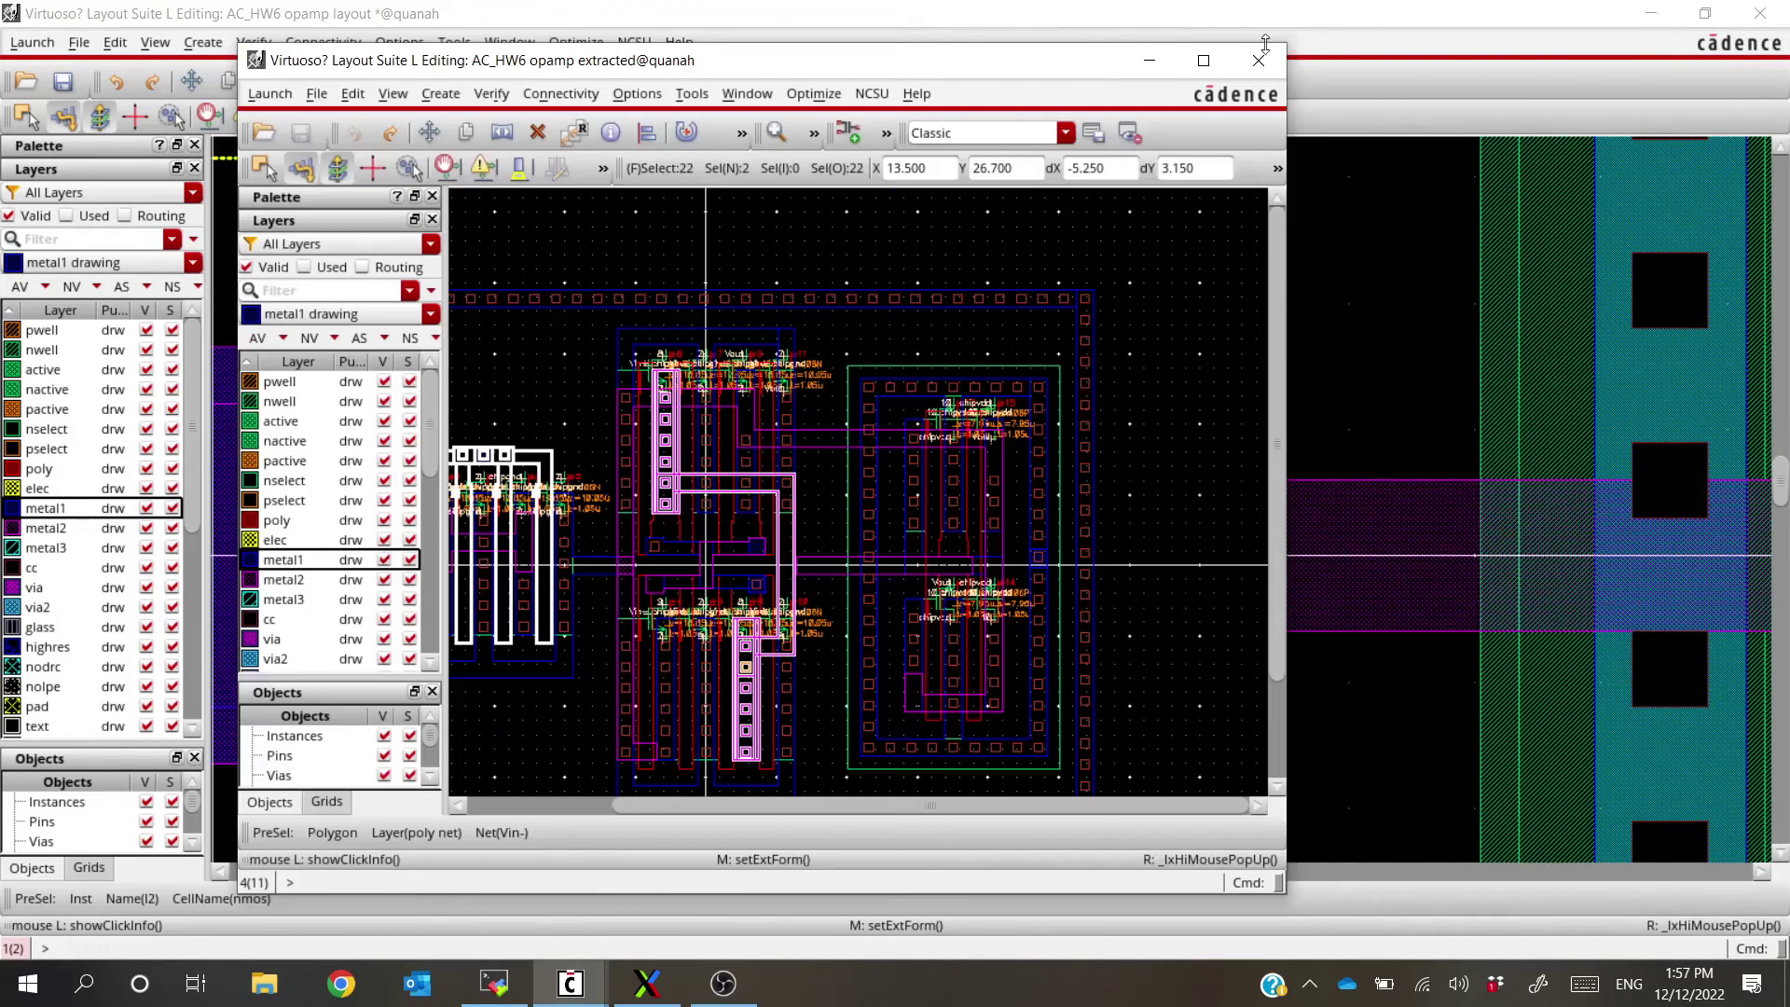
click(1258, 61)
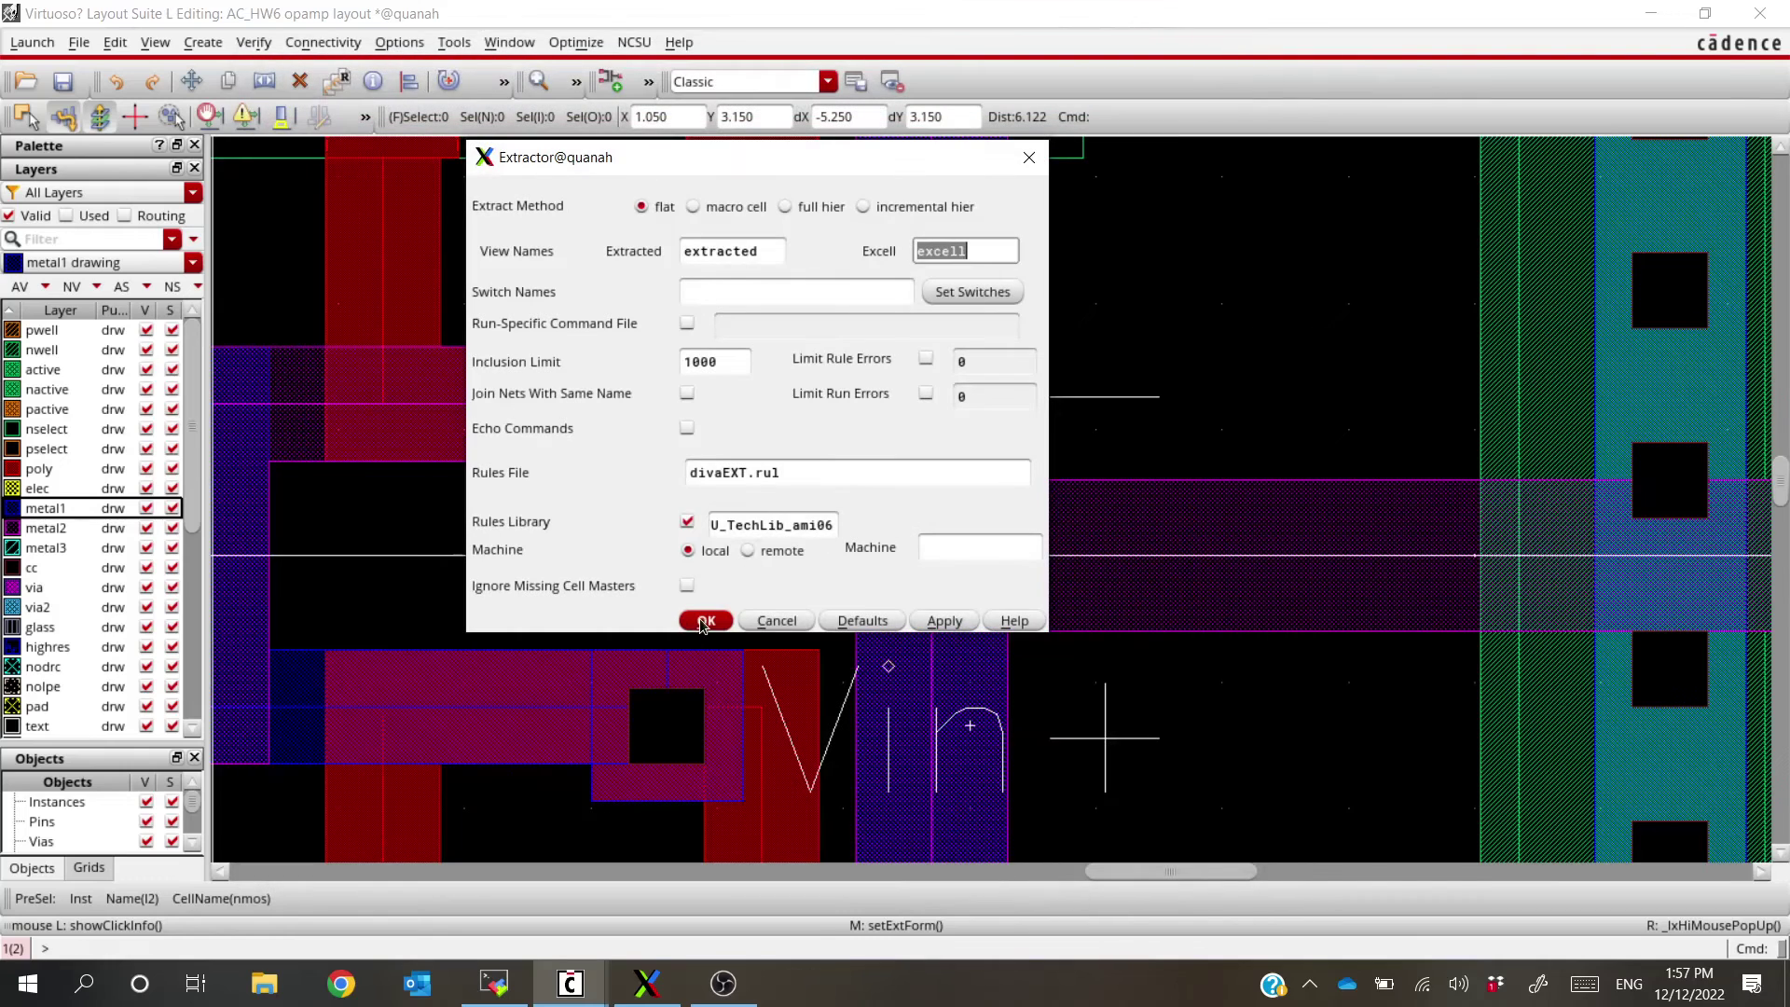
click(705, 621)
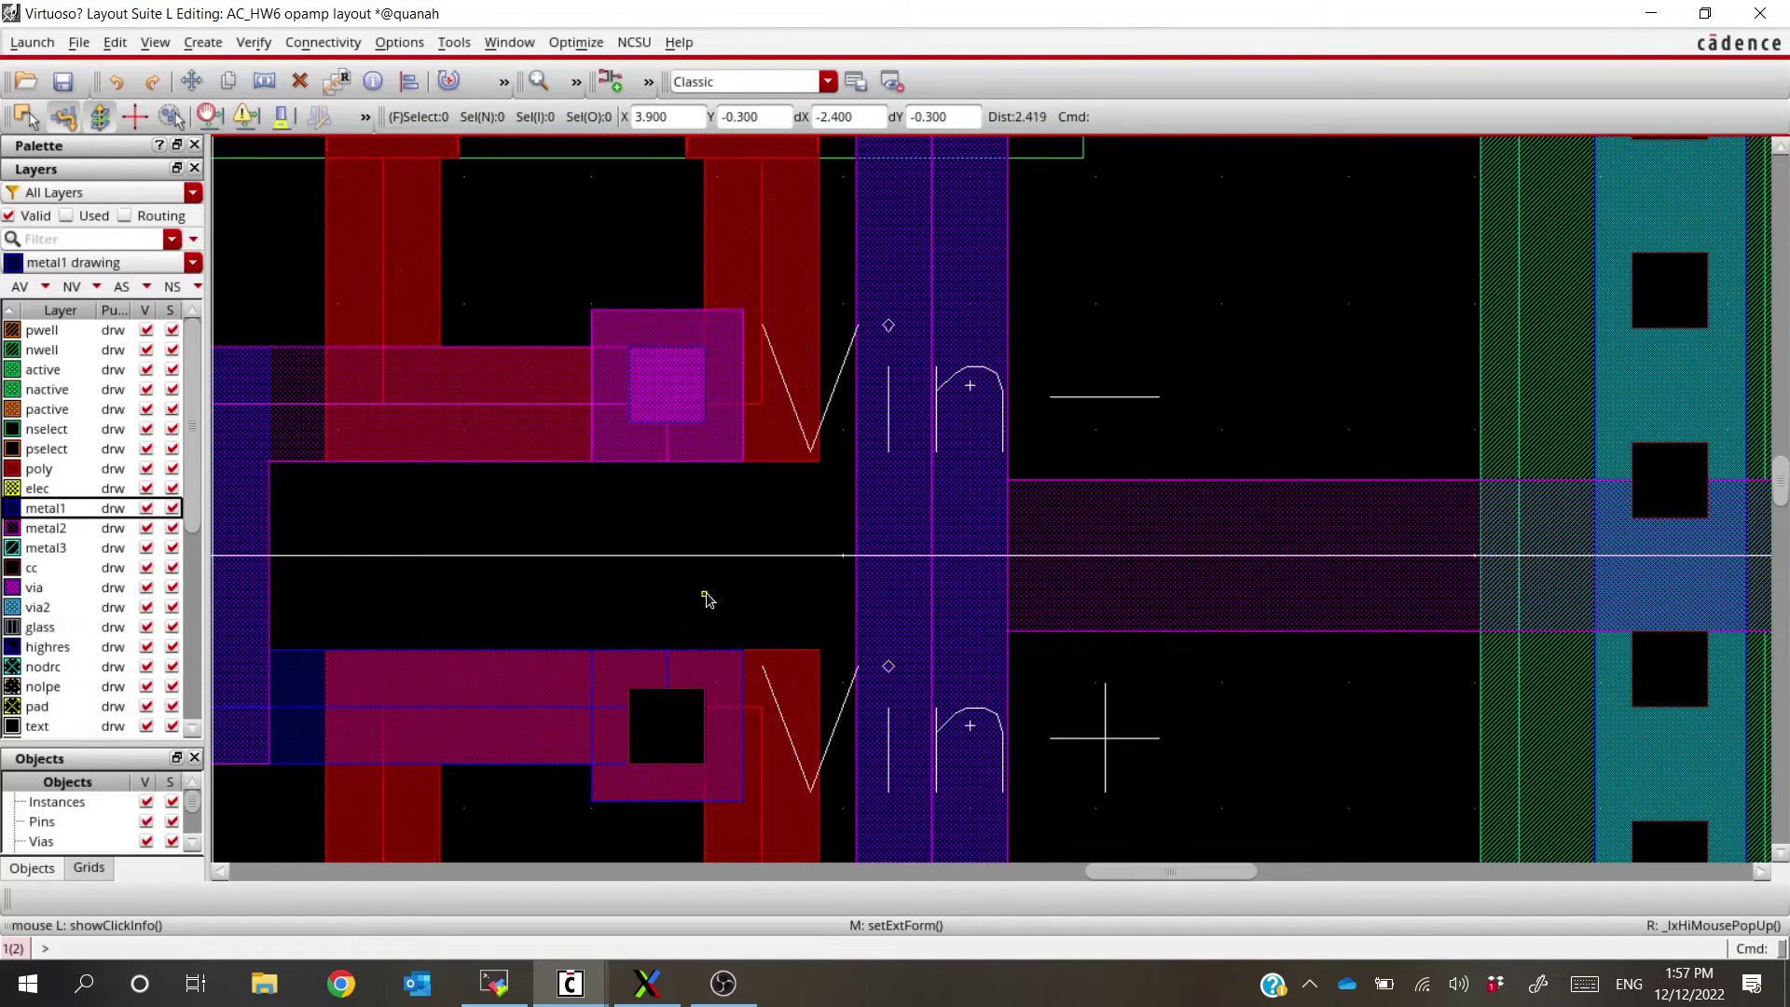
Rerun the Diva LVS comparison of the opamp schematic and extracted views, saving the modified layout
key(q)
key(alt+Tab)
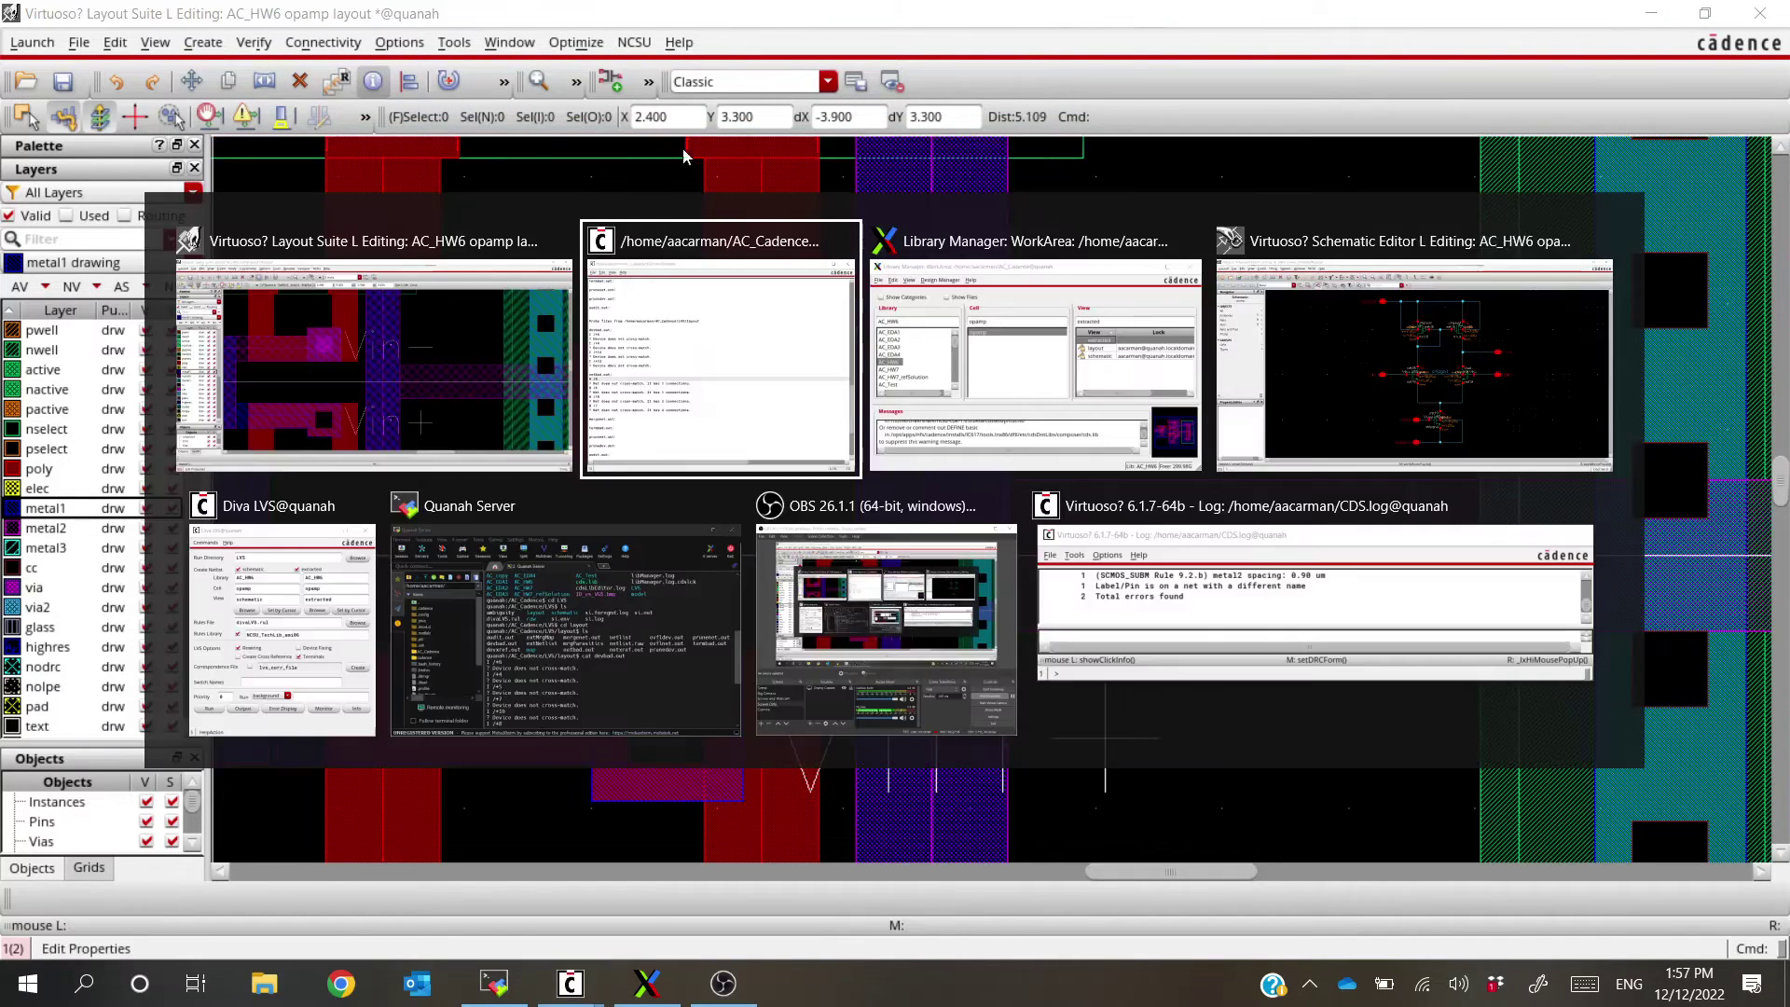
click(280, 634)
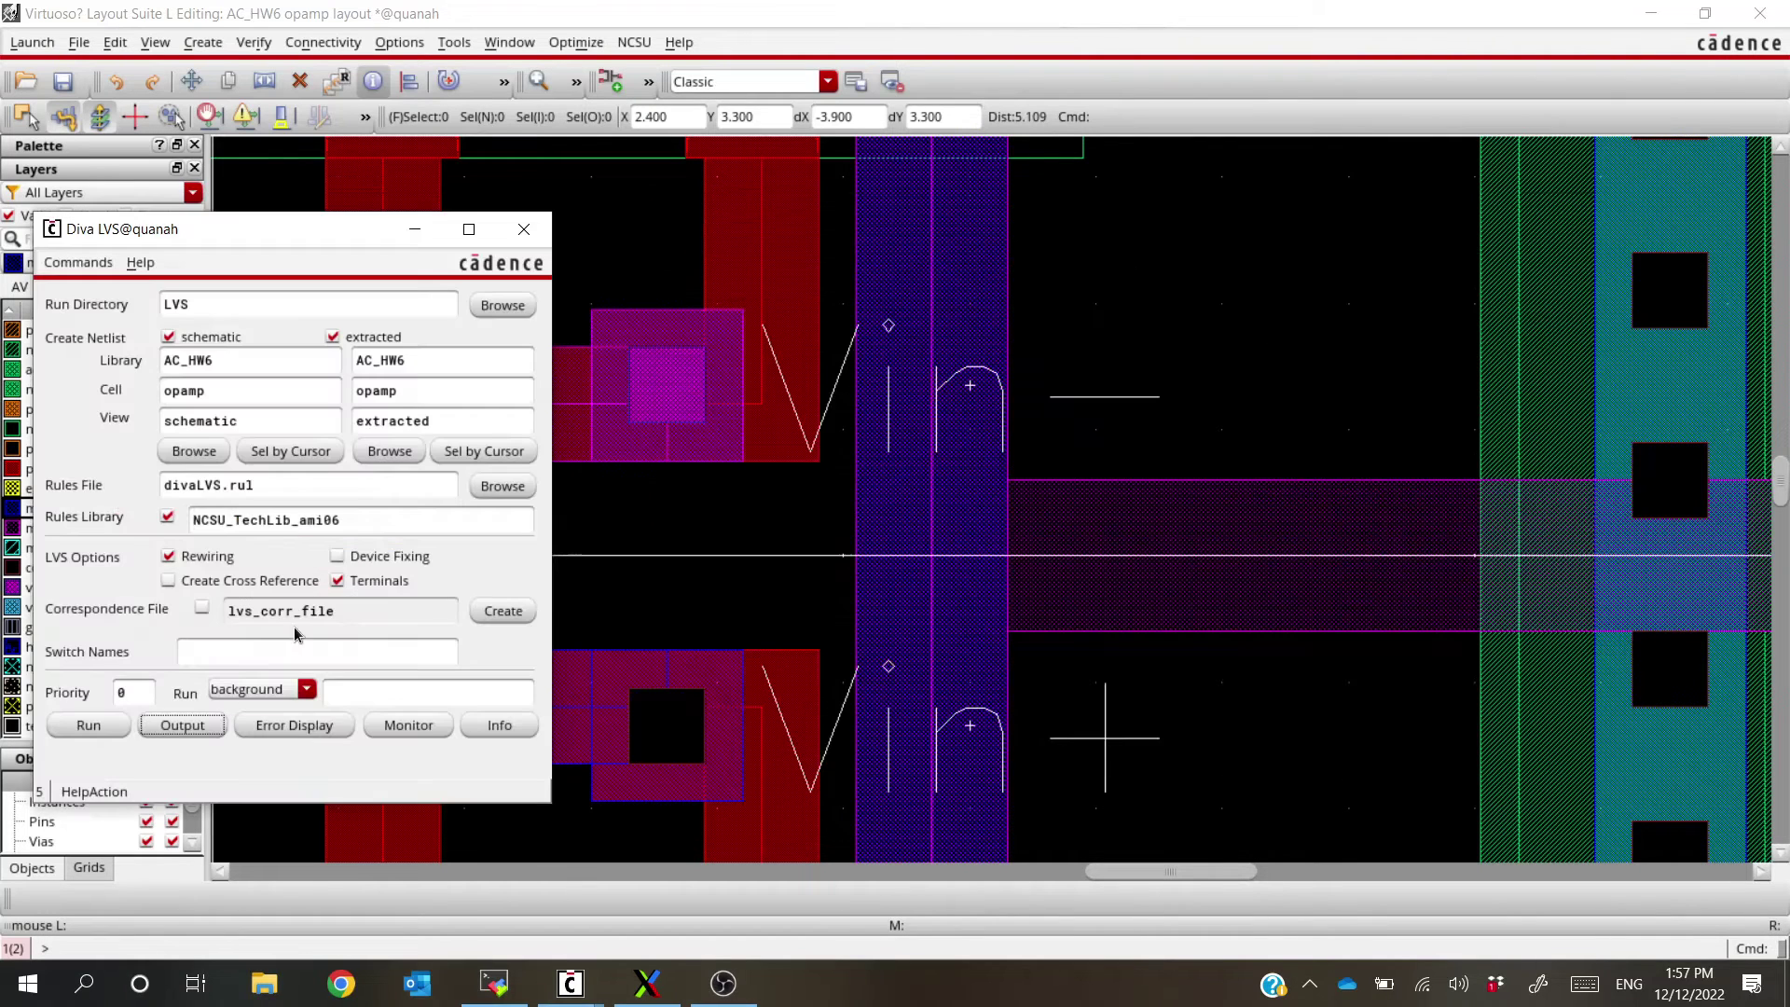
click(88, 725)
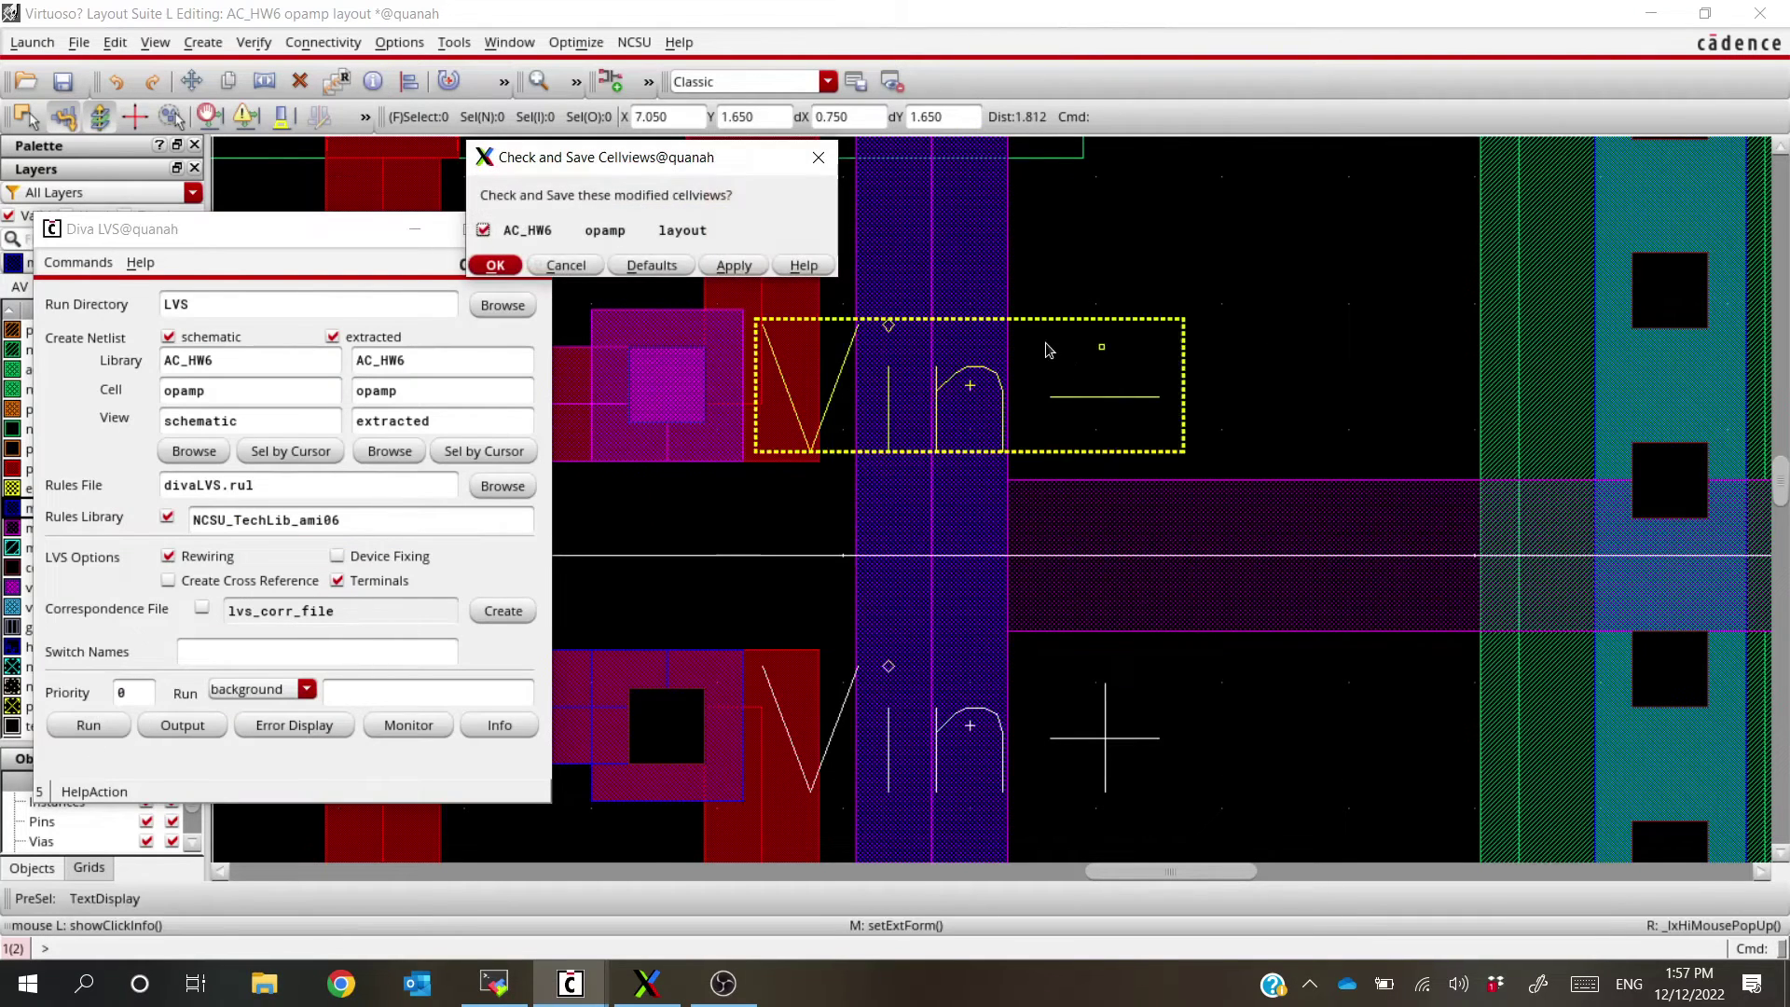
click(517, 272)
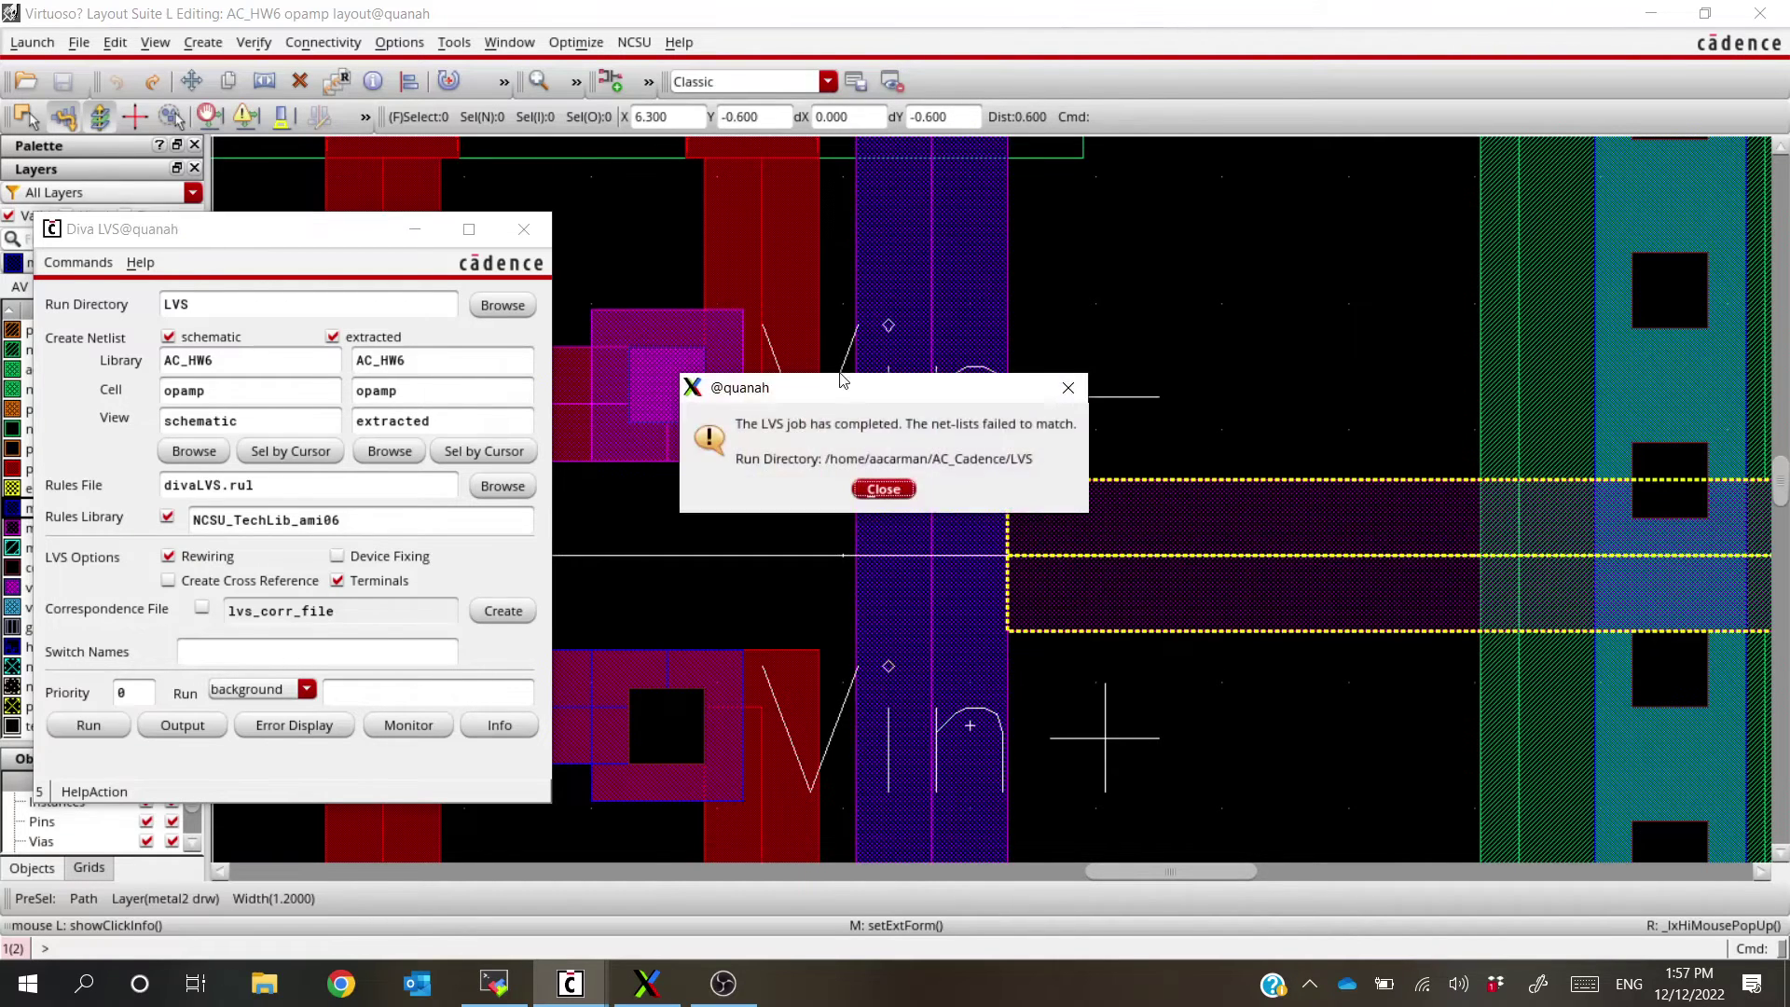
click(884, 489)
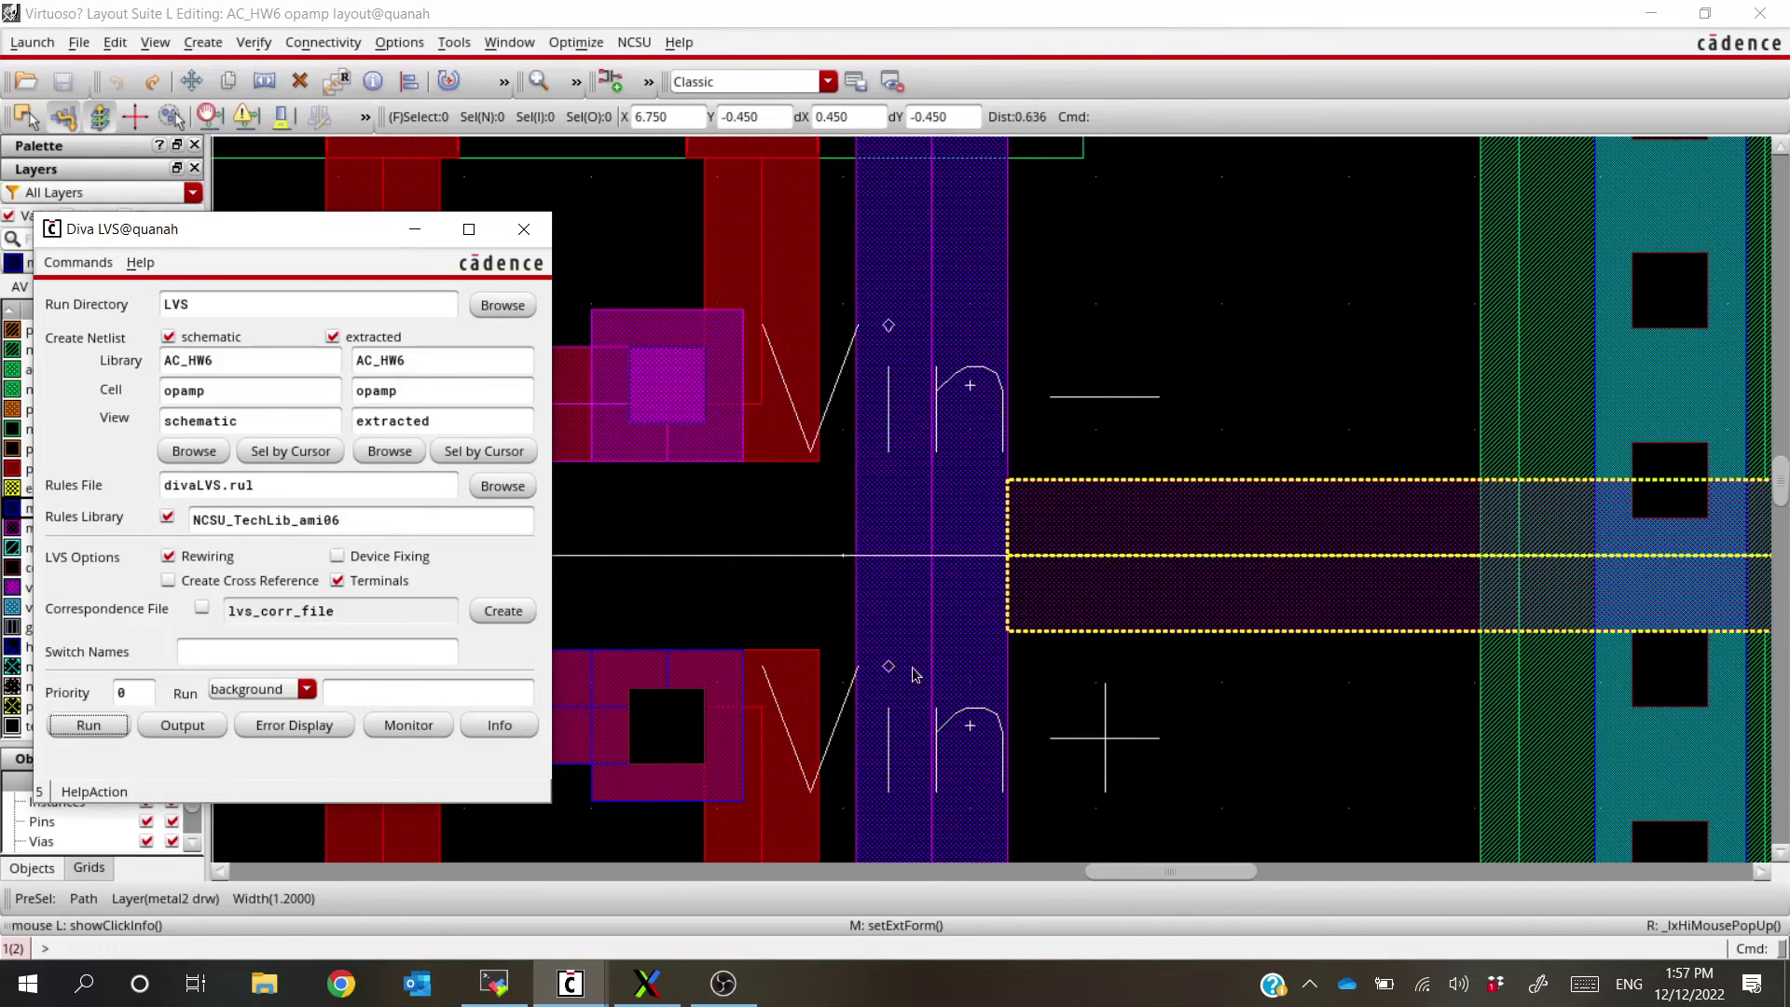
Open the LVS output report and review the net counts, the bad device summary and the unmatched instances and nets
click(179, 725)
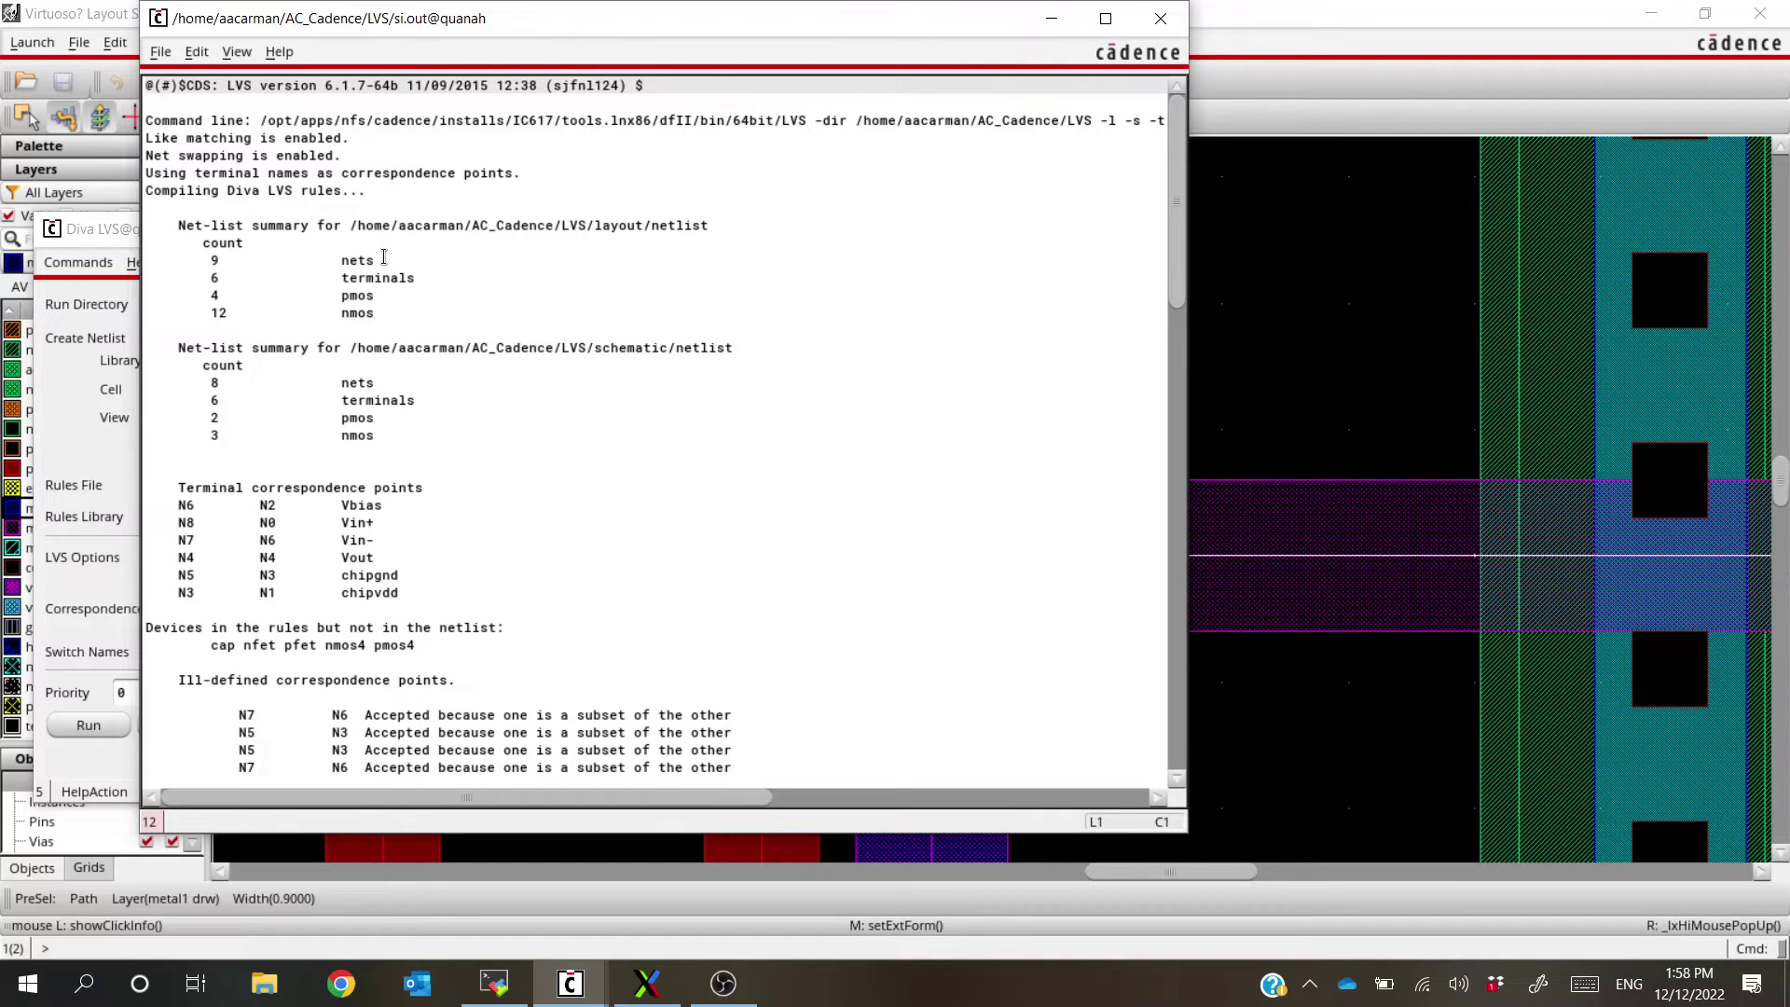
mouse_move(408, 255)
mouse_down()
mouse_move(213, 262)
mouse_move(386, 255)
mouse_up()
click(216, 261)
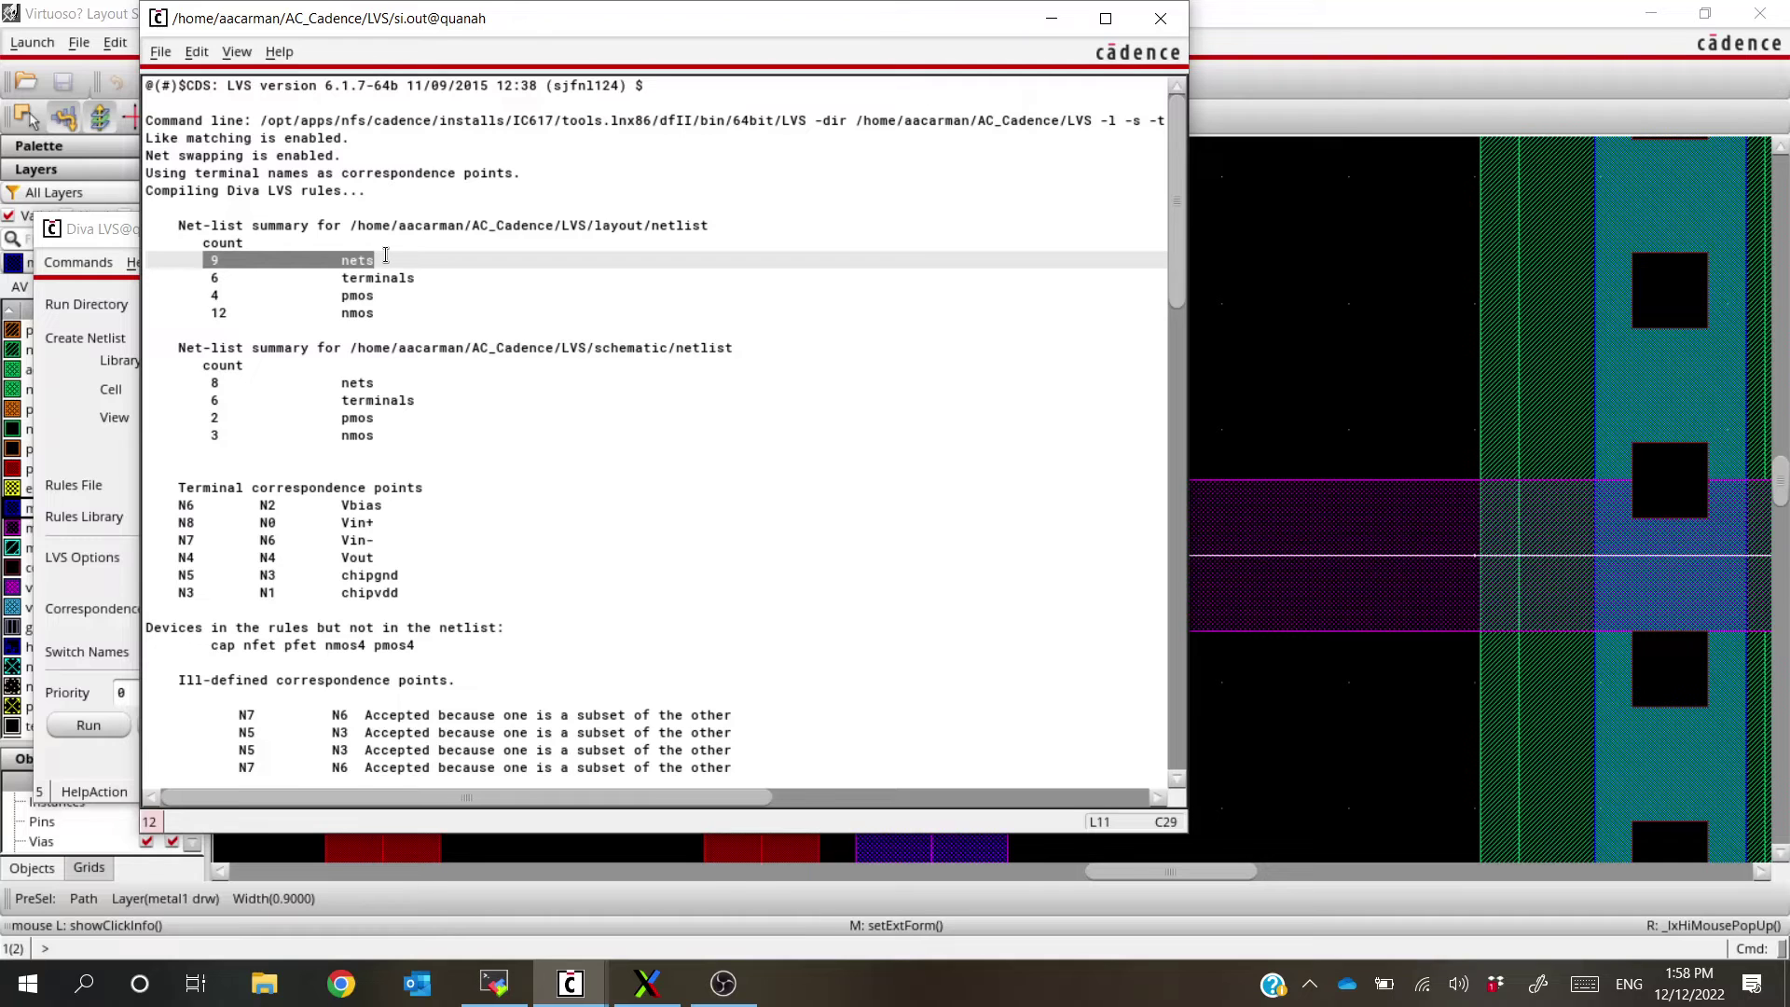
click(386, 256)
scroll(403, 398, down, 10)
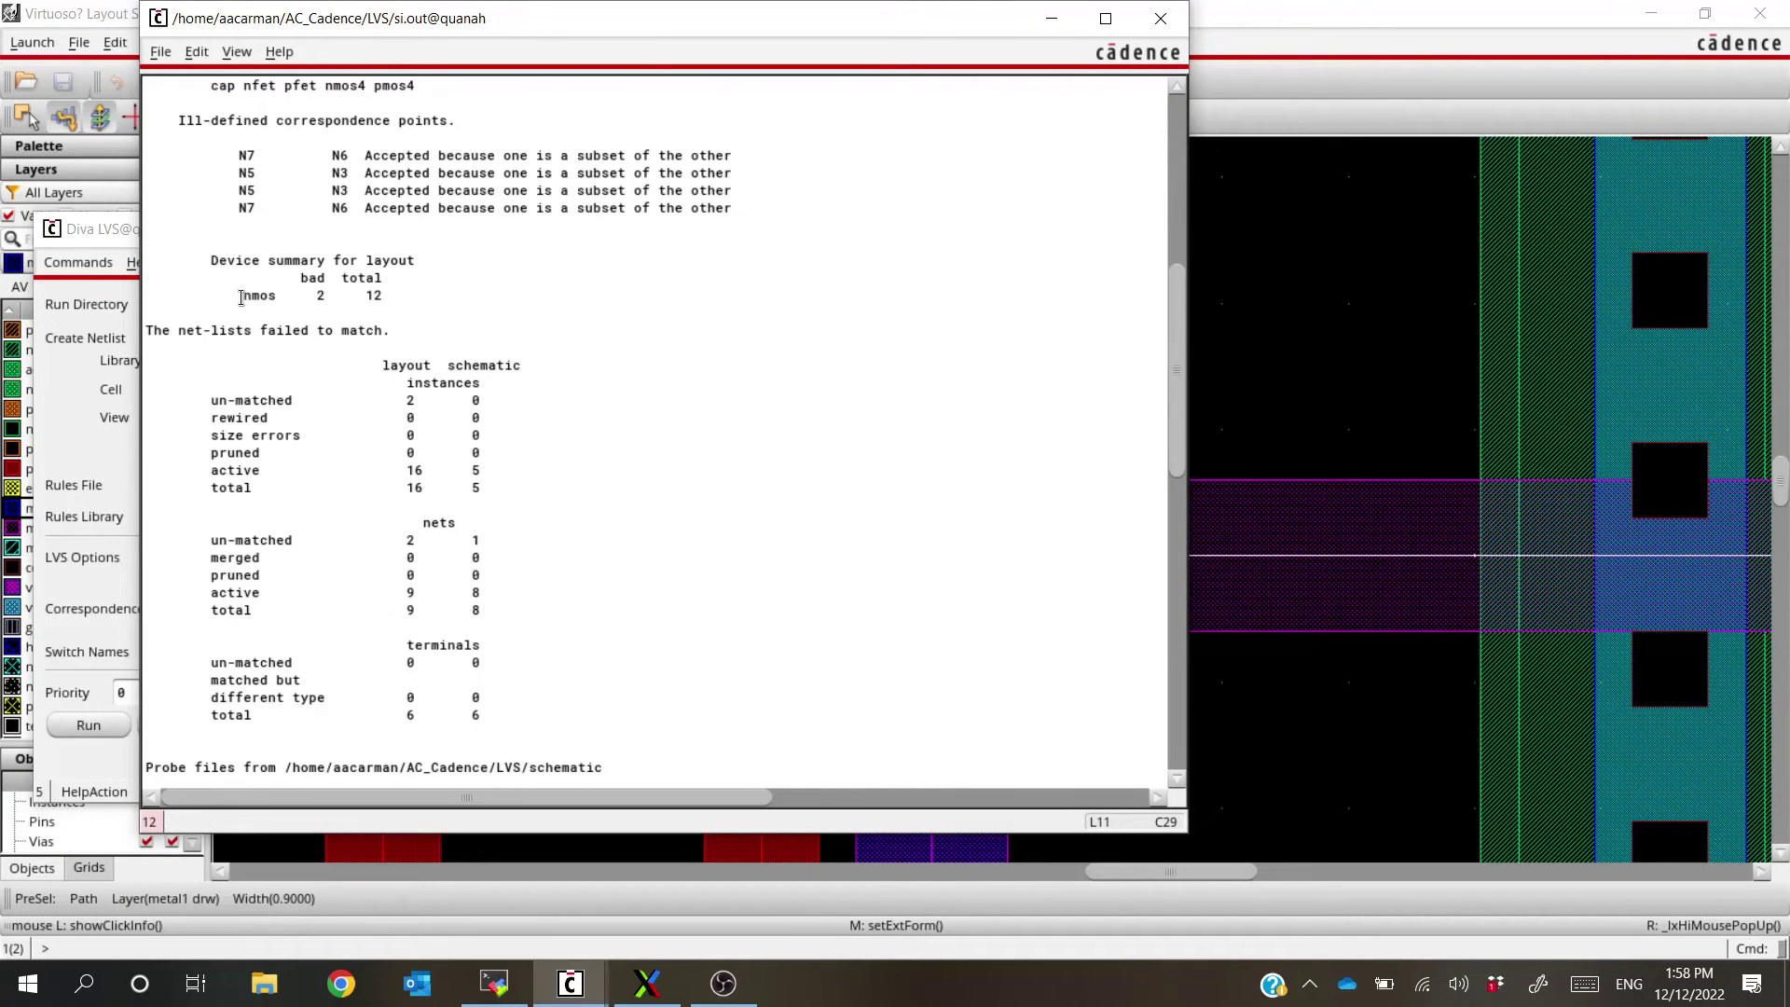
drag(242, 296, 402, 289)
click(403, 288)
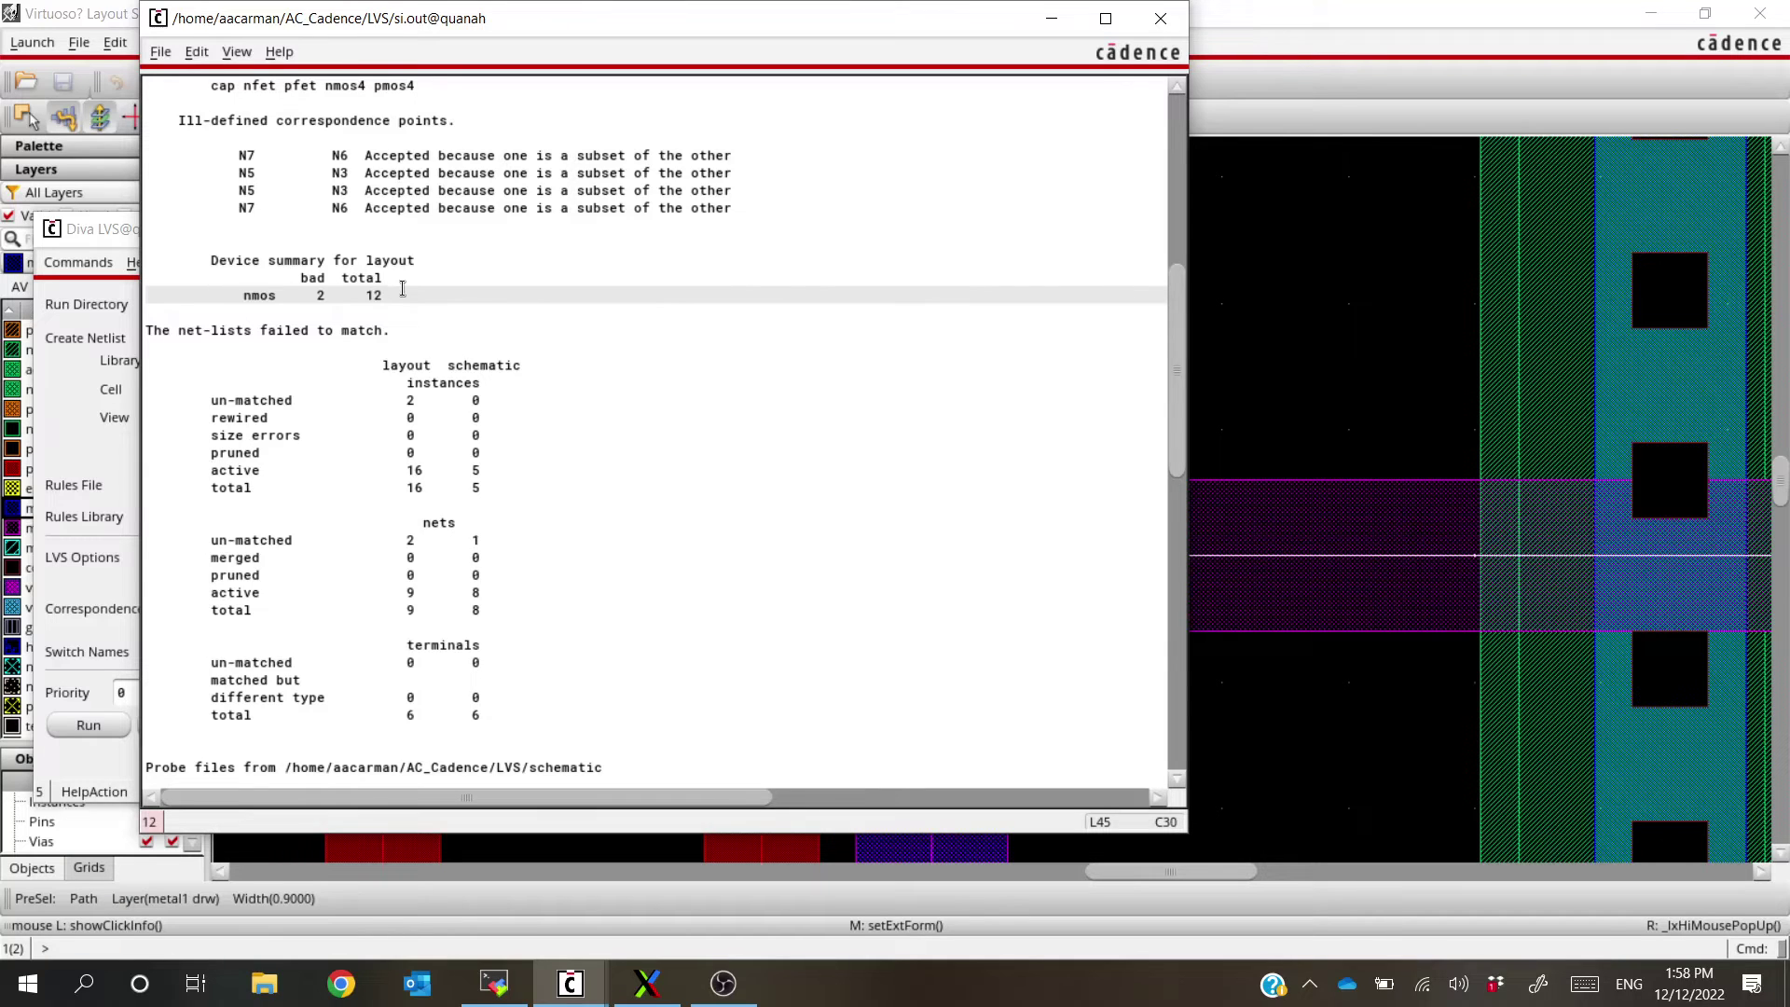
drag(242, 296, 419, 291)
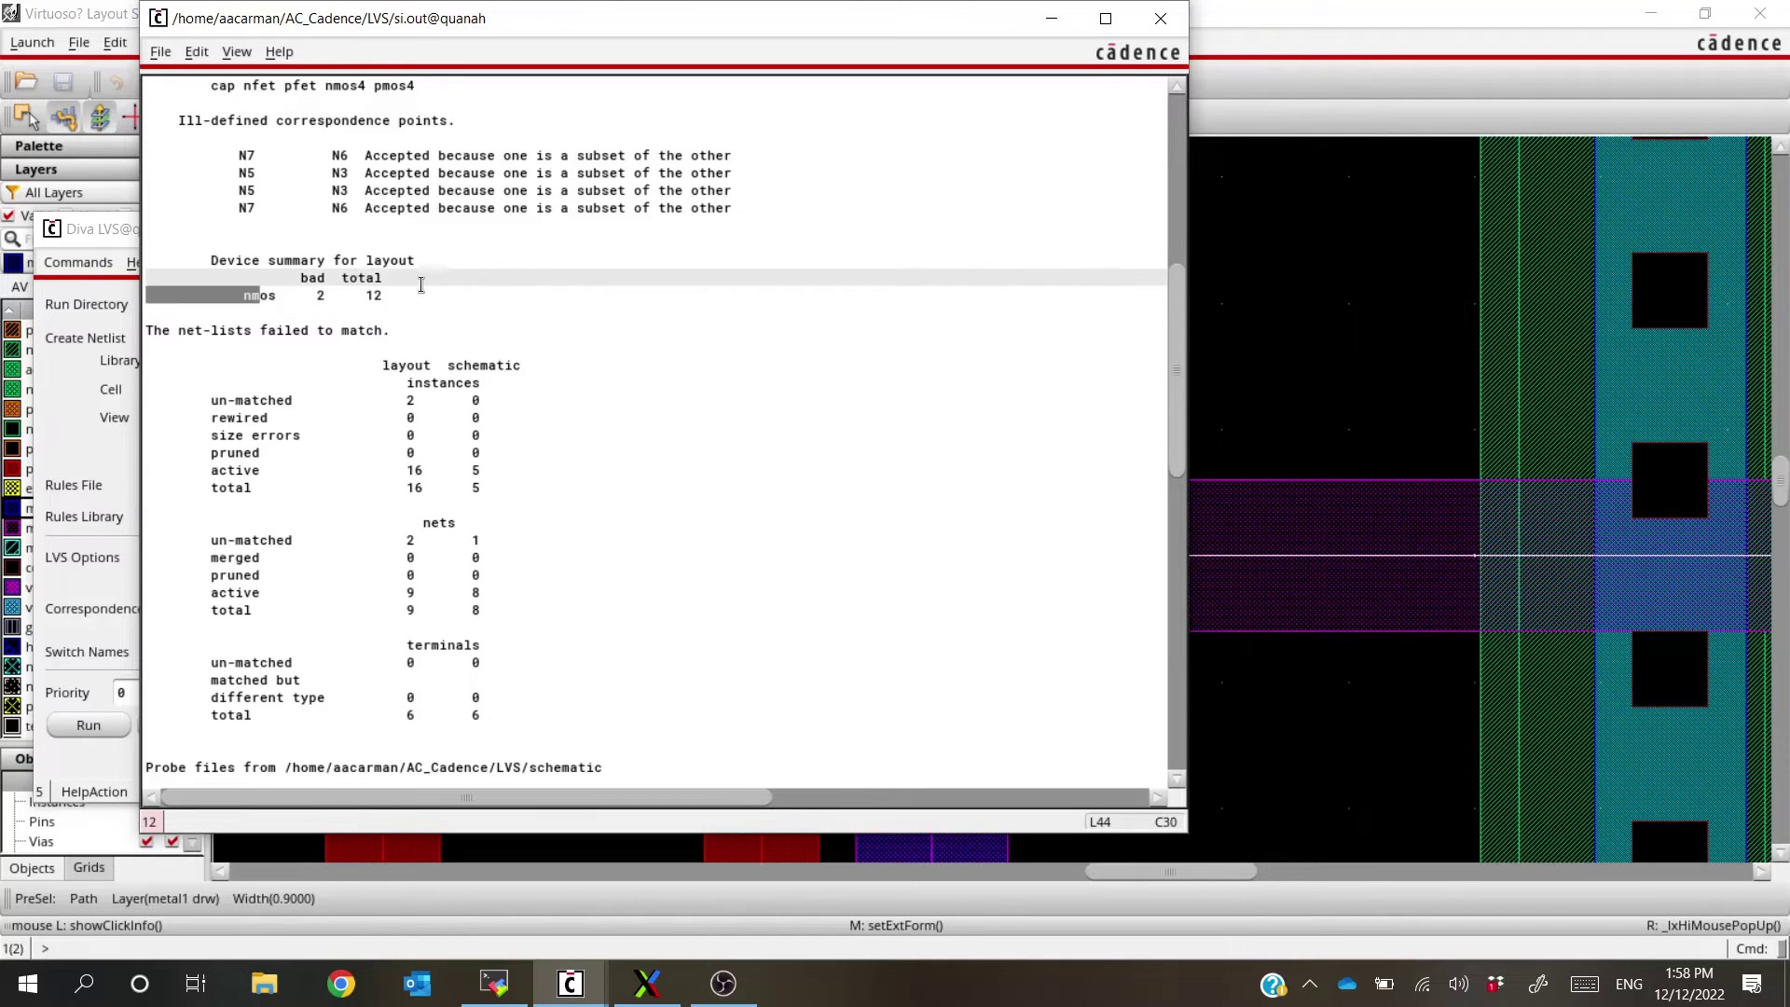
click(403, 296)
scroll(410, 303, down, 7)
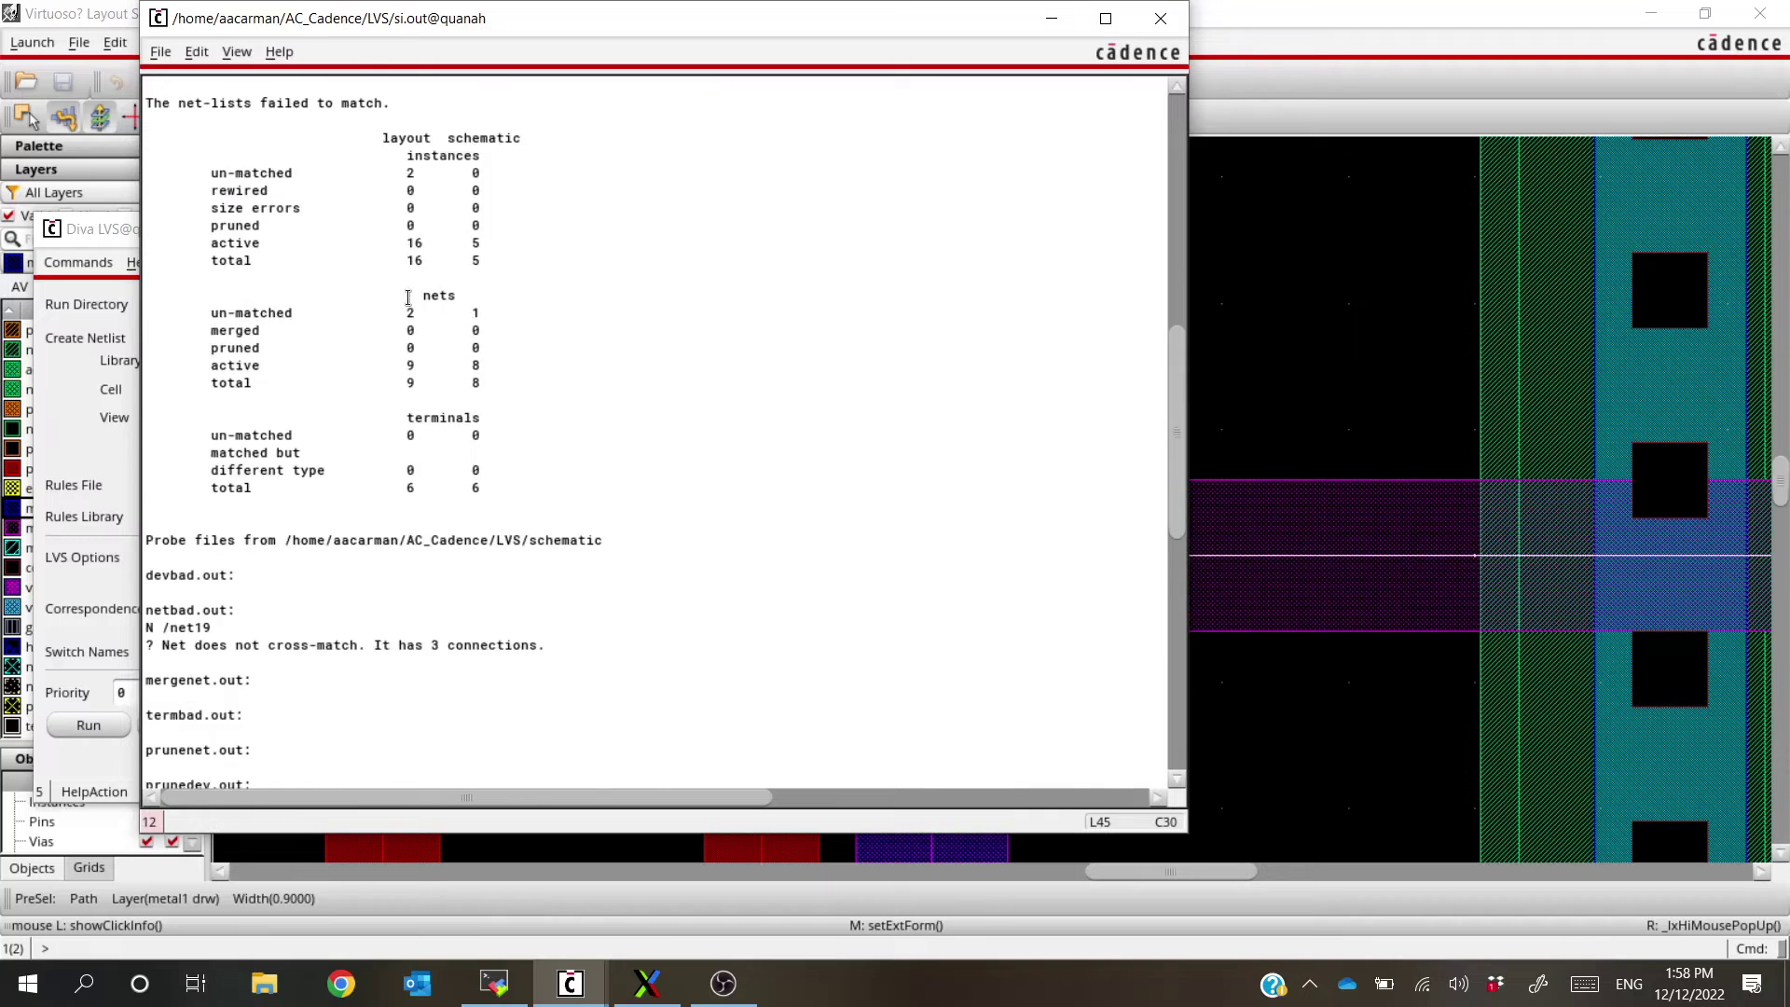
scroll(197, 462, down, 6)
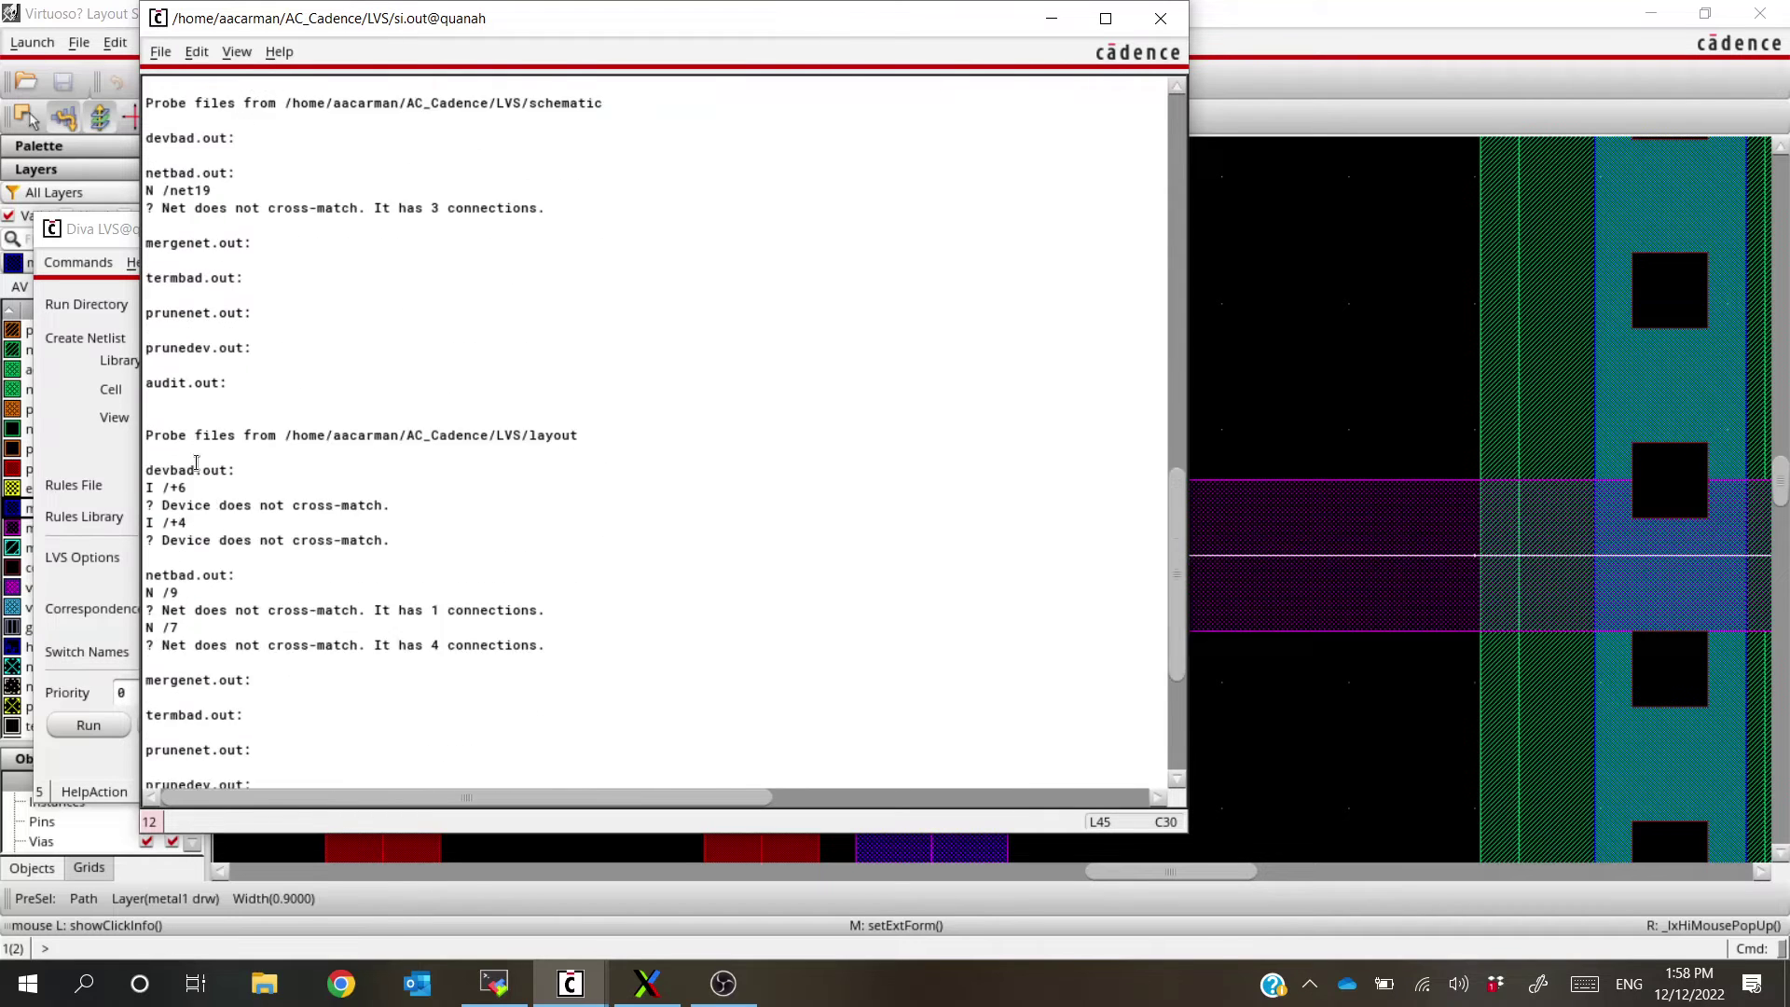
Examine the devbad.out and netbad.out entries for the layout and the unmatched net entry for the schematic
mouse_move(180, 411)
mouse_down()
mouse_move(495, 481)
mouse_move(420, 490)
mouse_move(164, 411)
mouse_up()
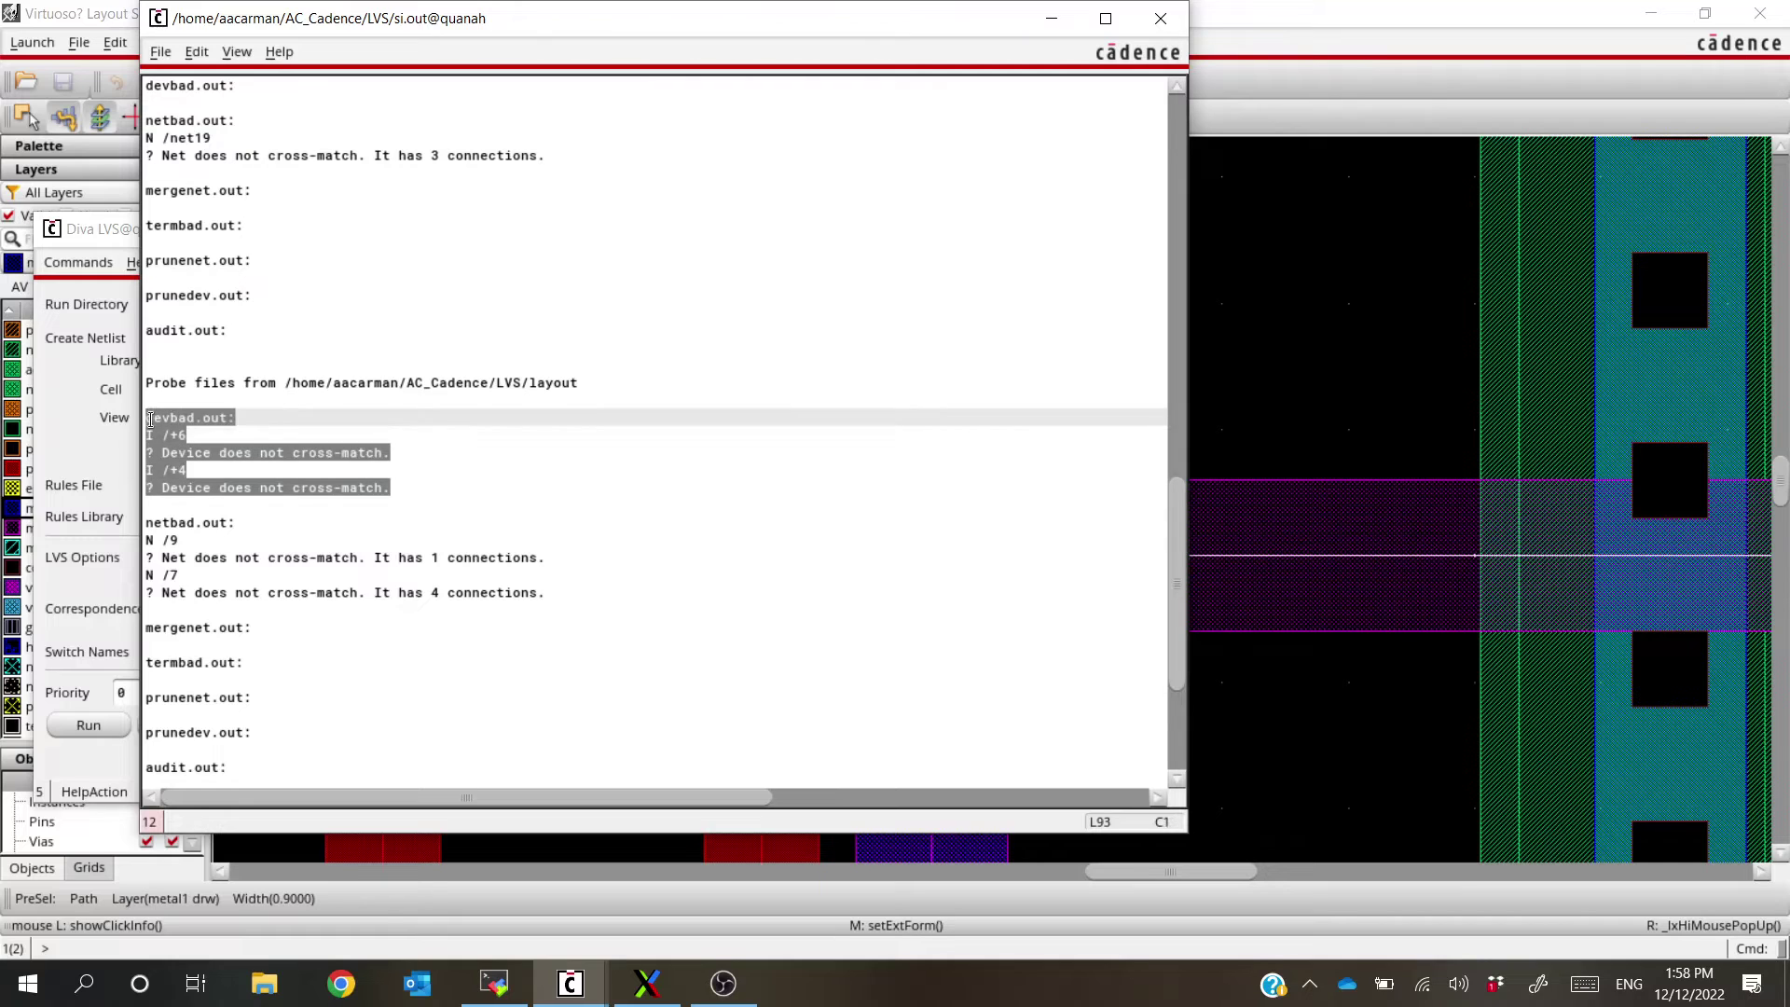
click(150, 419)
click(205, 522)
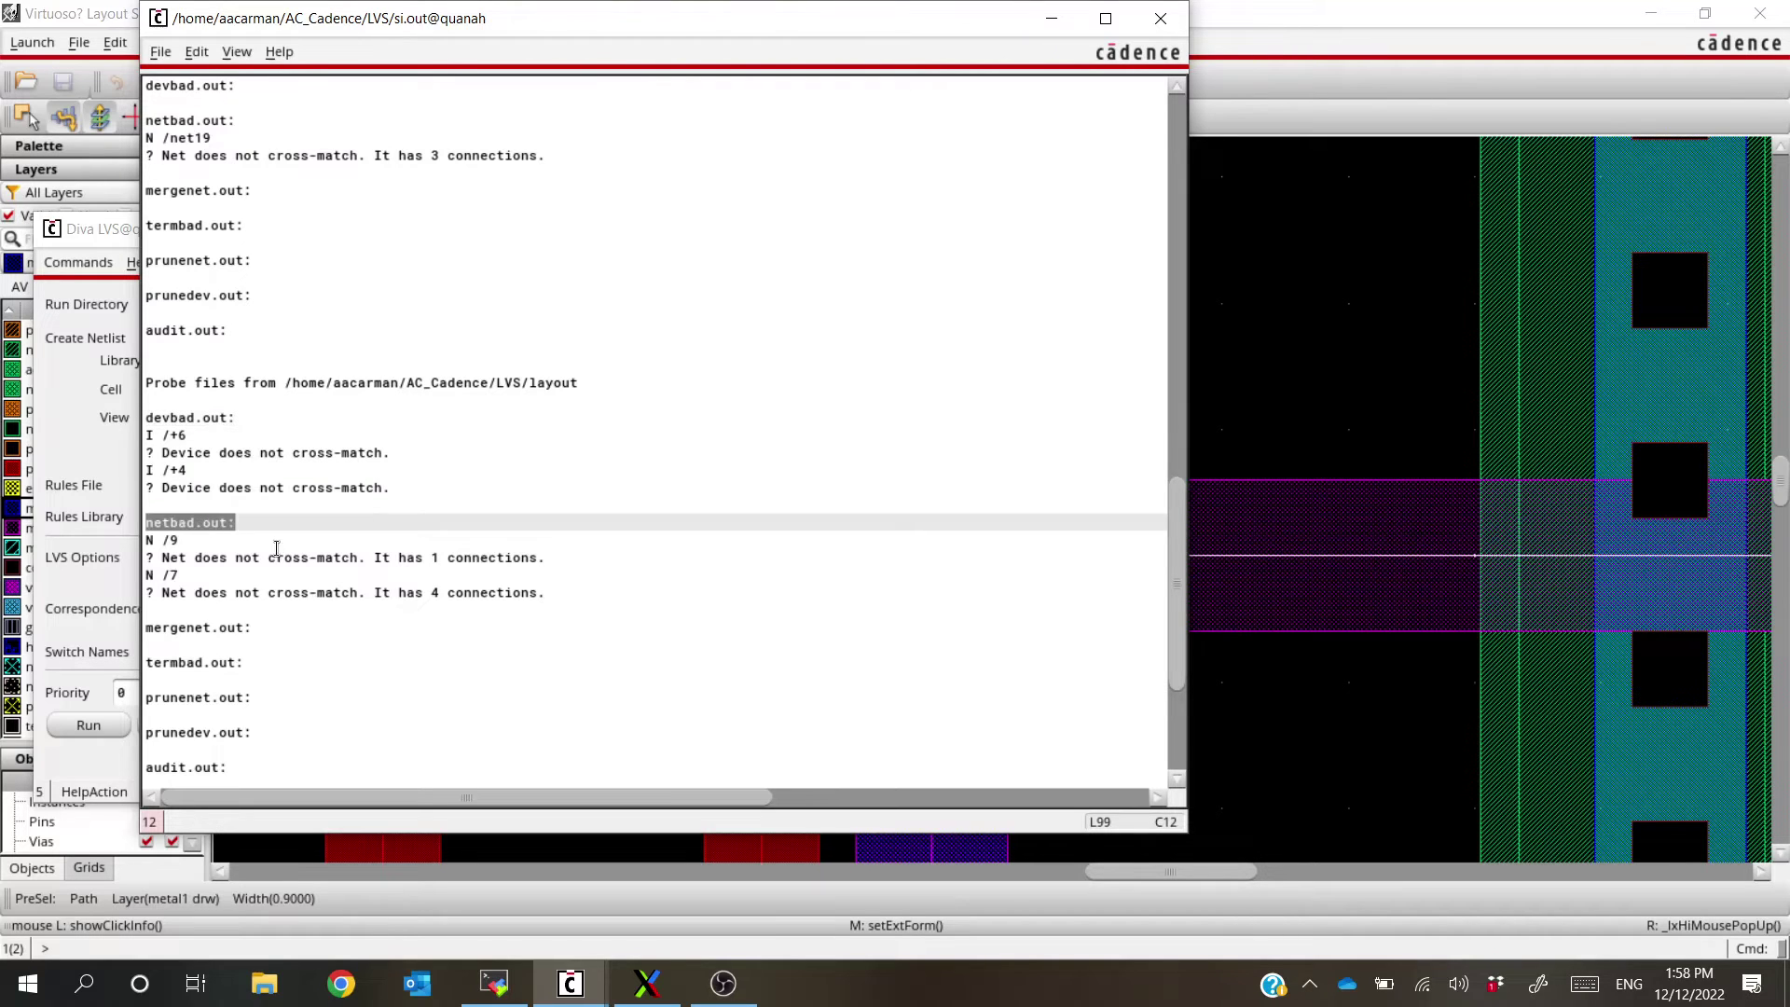
double_click(206, 522)
double_click(277, 558)
click(277, 557)
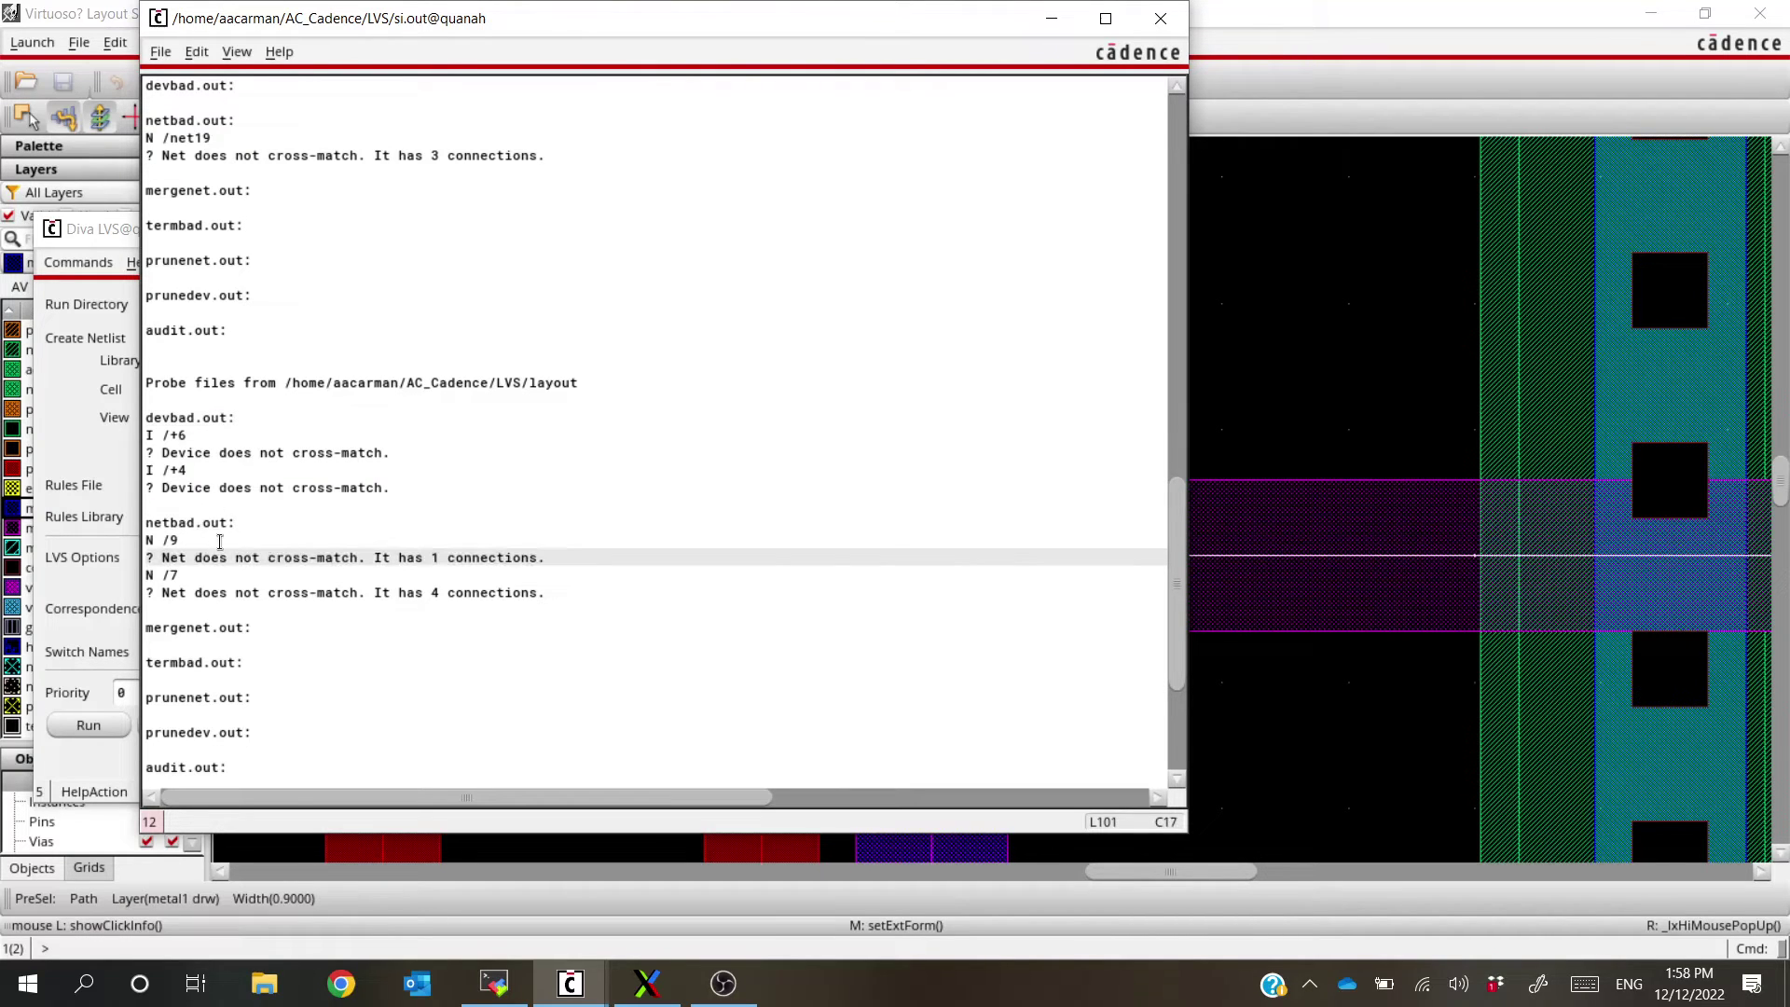
scroll(361, 597, up, 3)
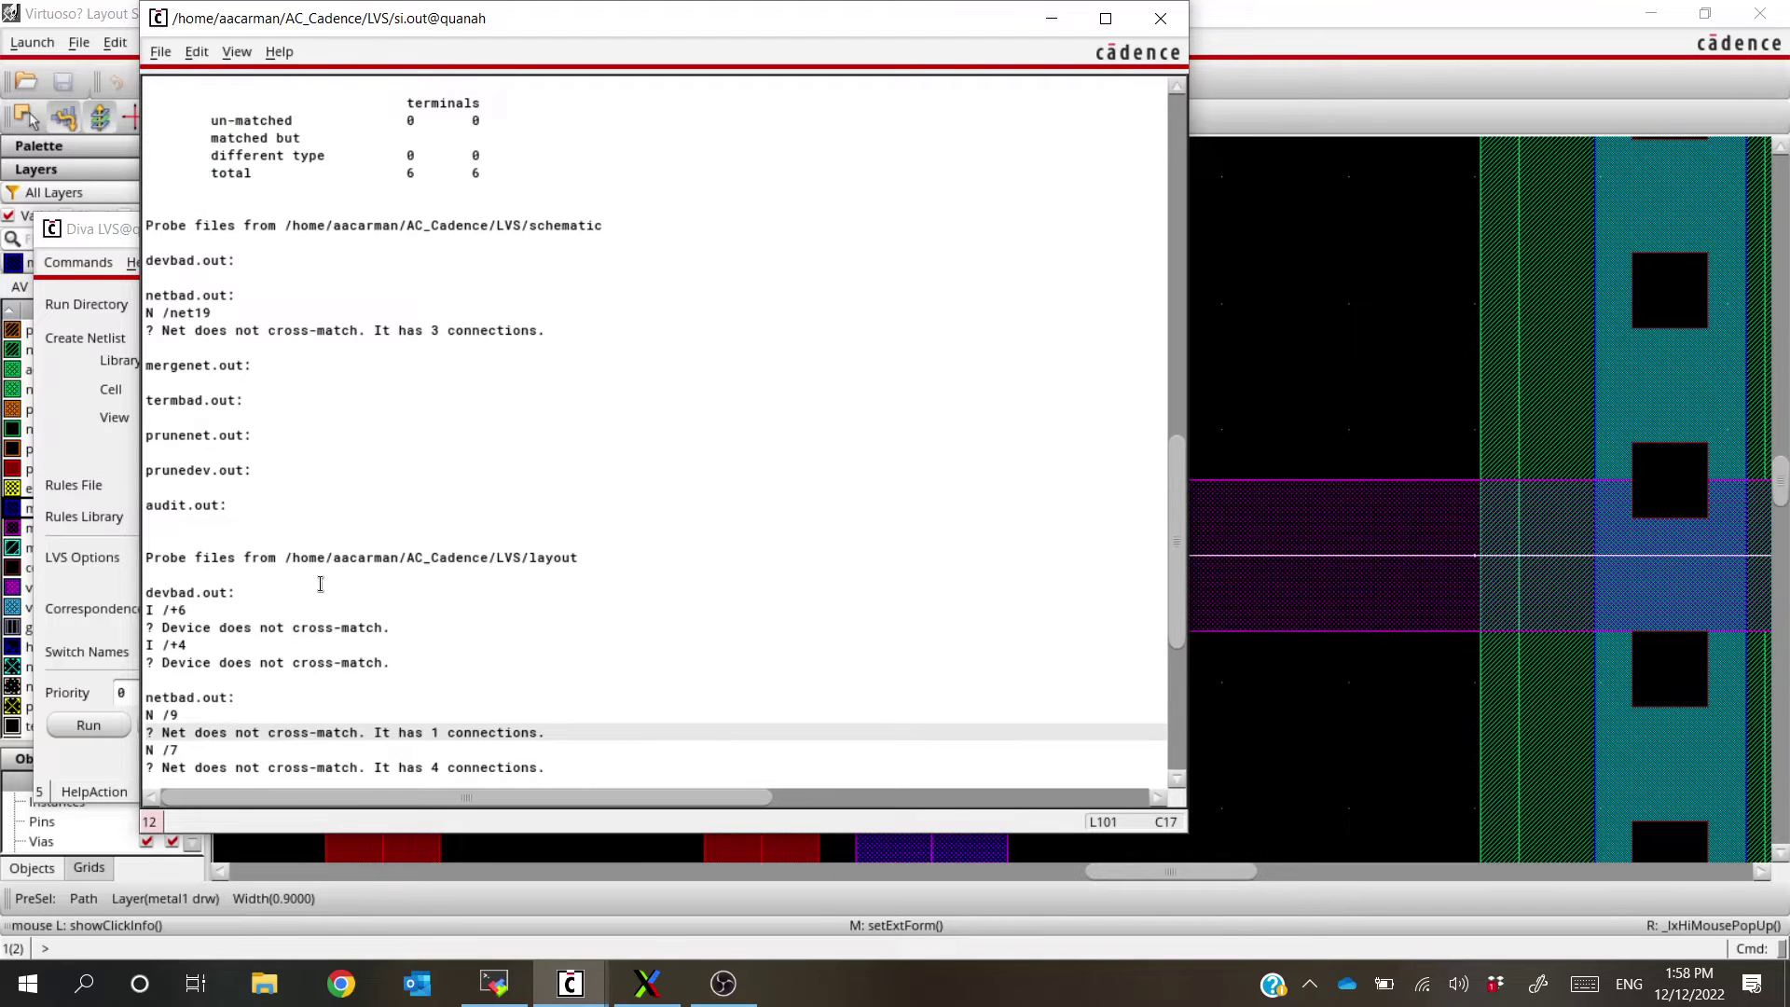
scroll(321, 584, down, 3)
scroll(336, 550, up, 3)
click(326, 329)
triple_click(312, 327)
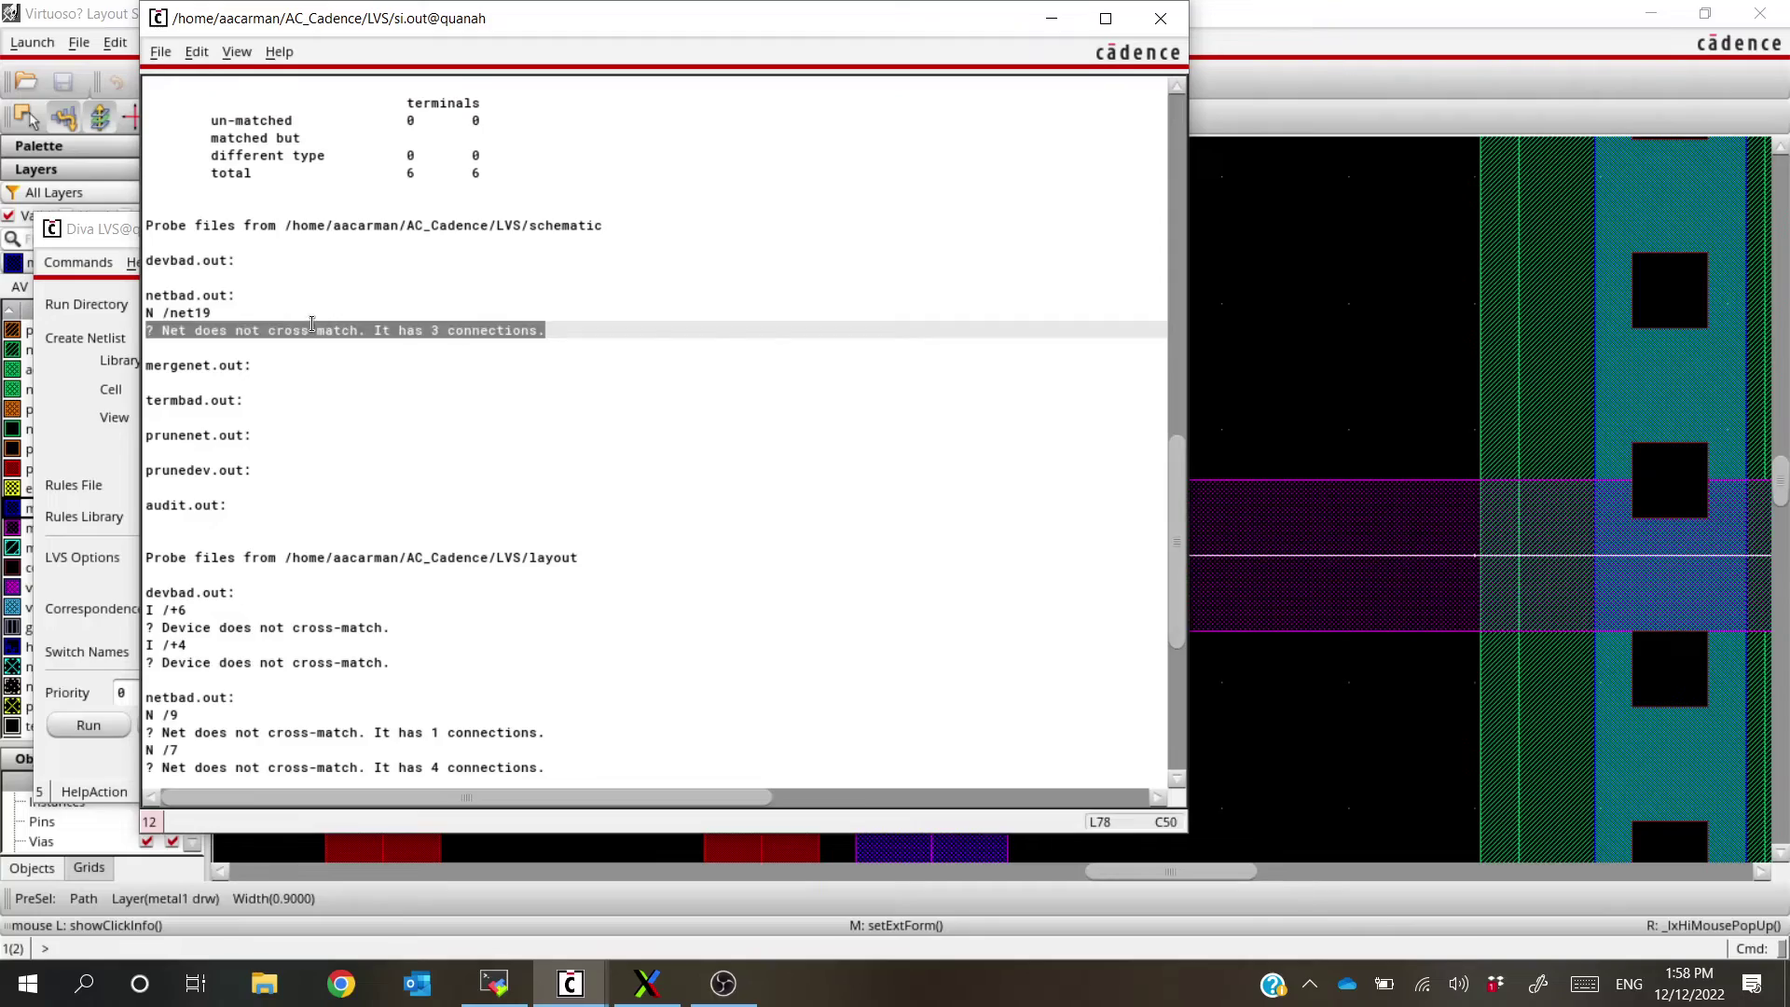
Compare the net19 connections in the opamp schematic with the transistor wiring around the Vout label in the layout
key(alt+Tab)
key(alt+Tab)
key(Tab)
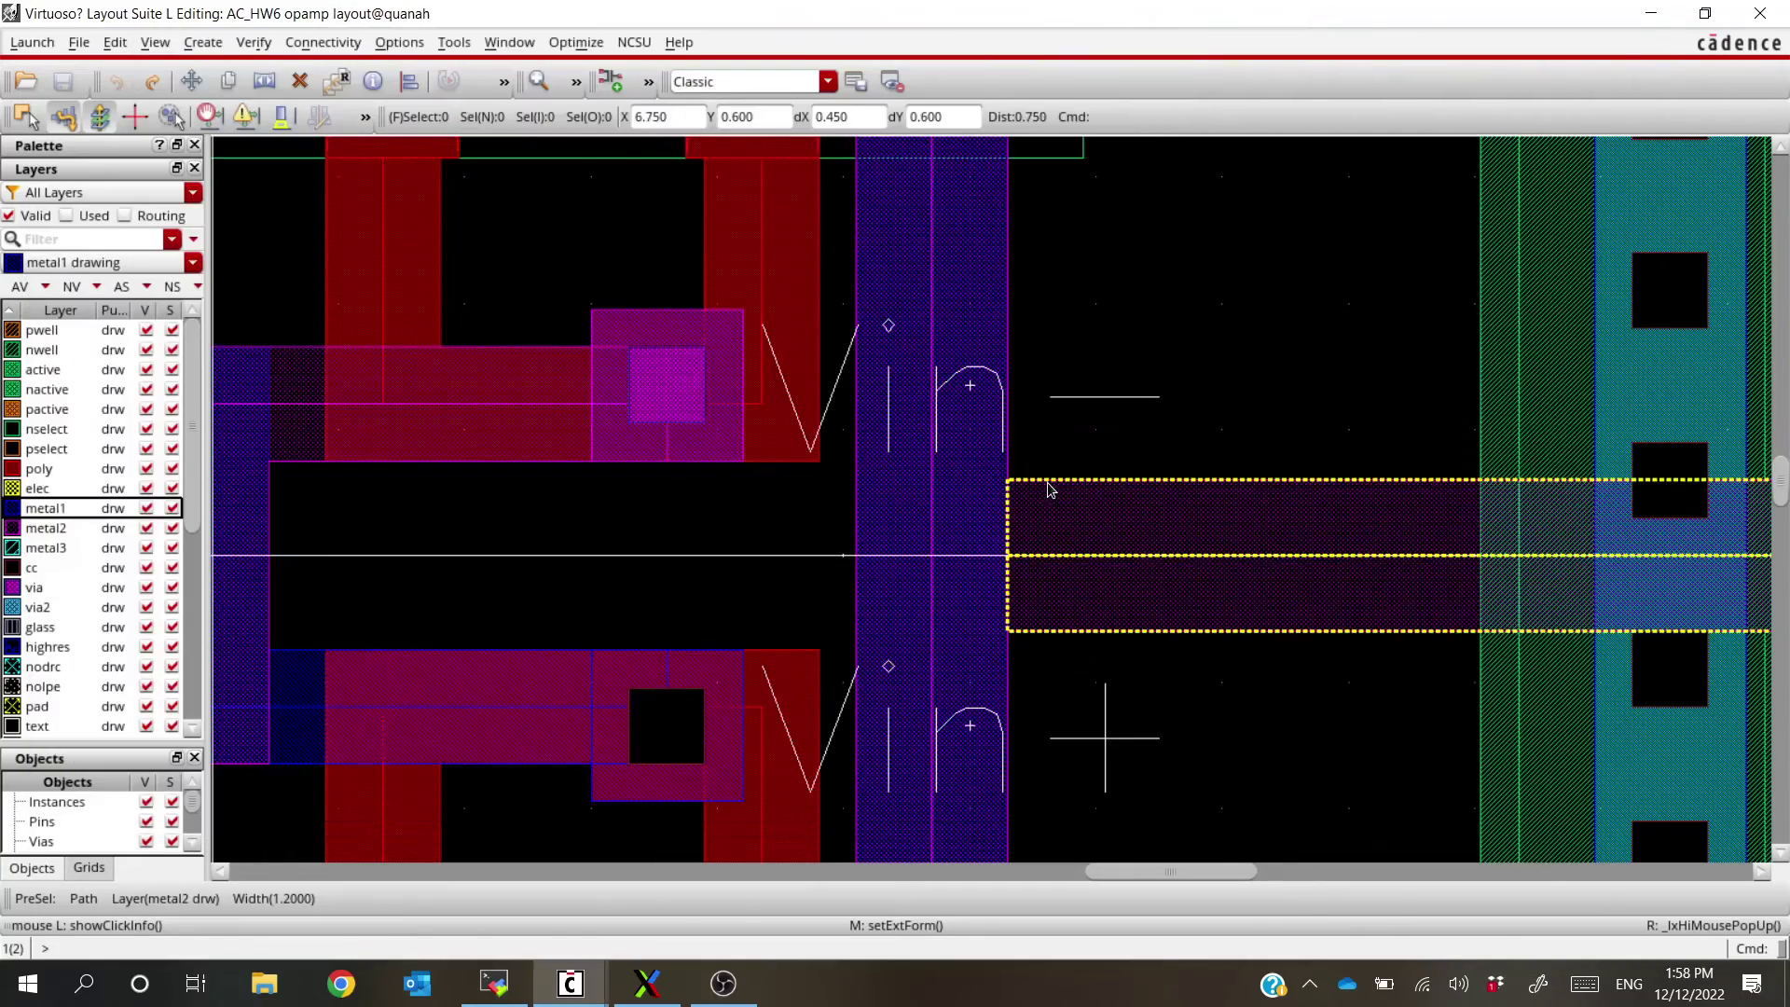
scroll(987, 532, down, 5)
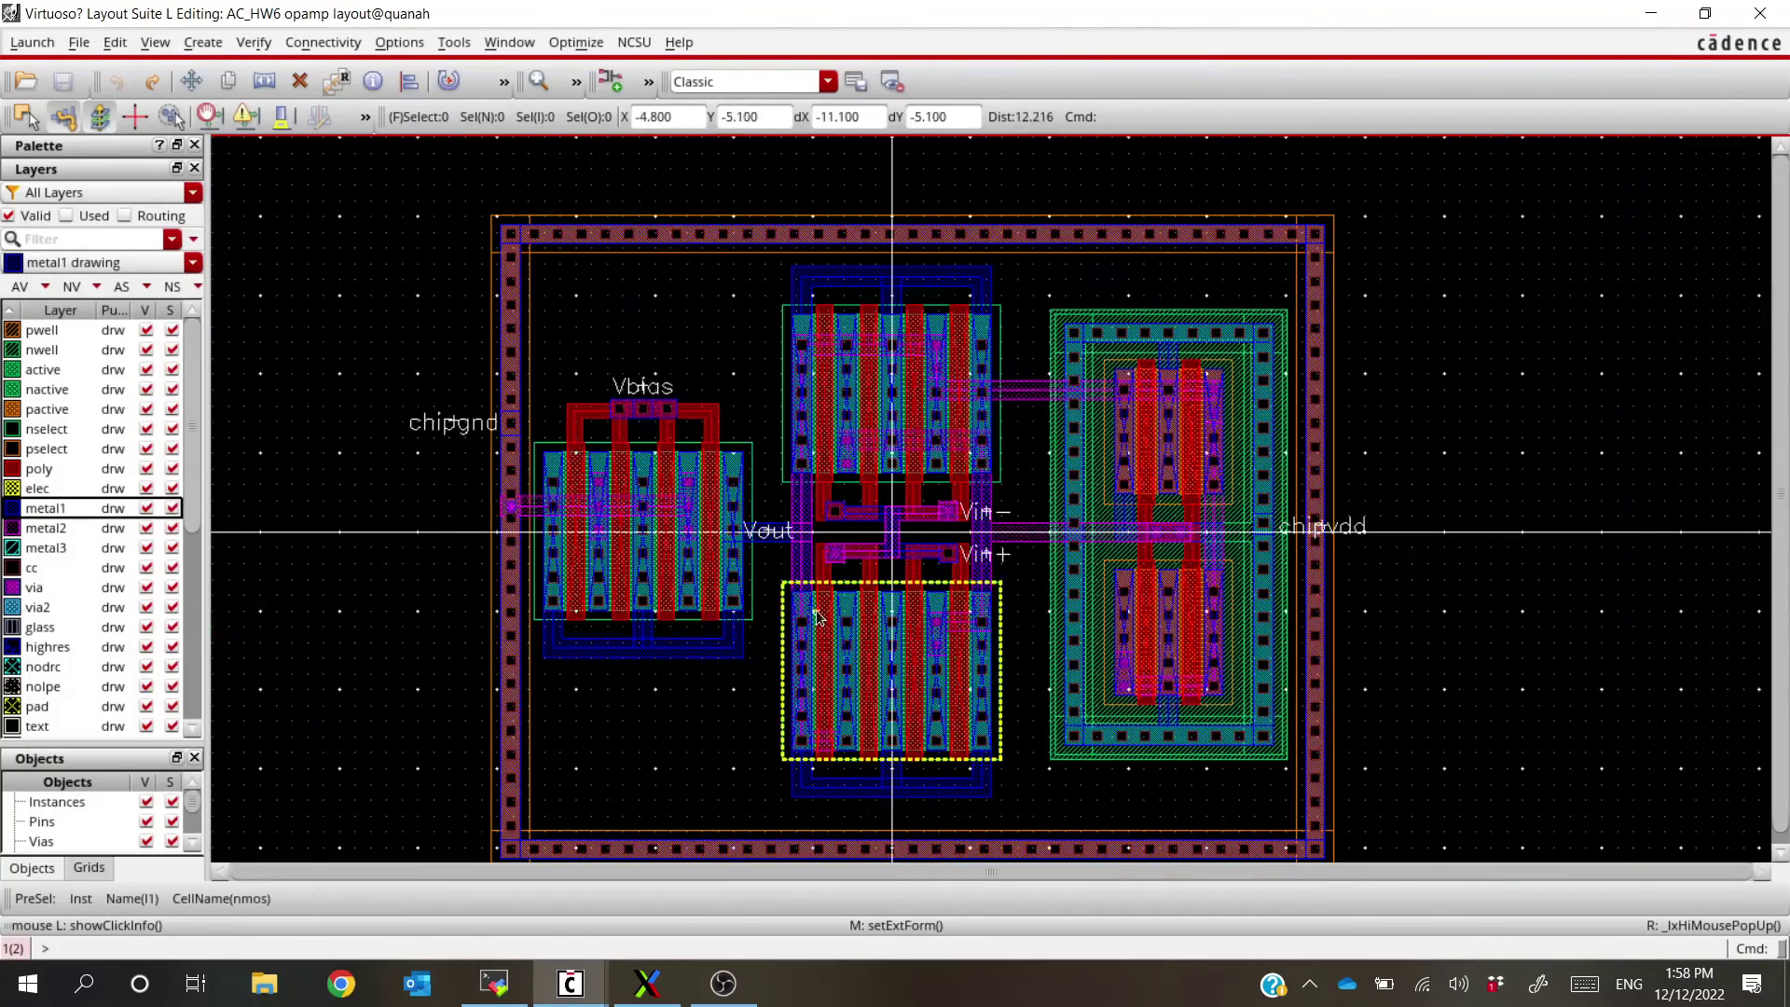
key(alt+Tab)
click(332, 606)
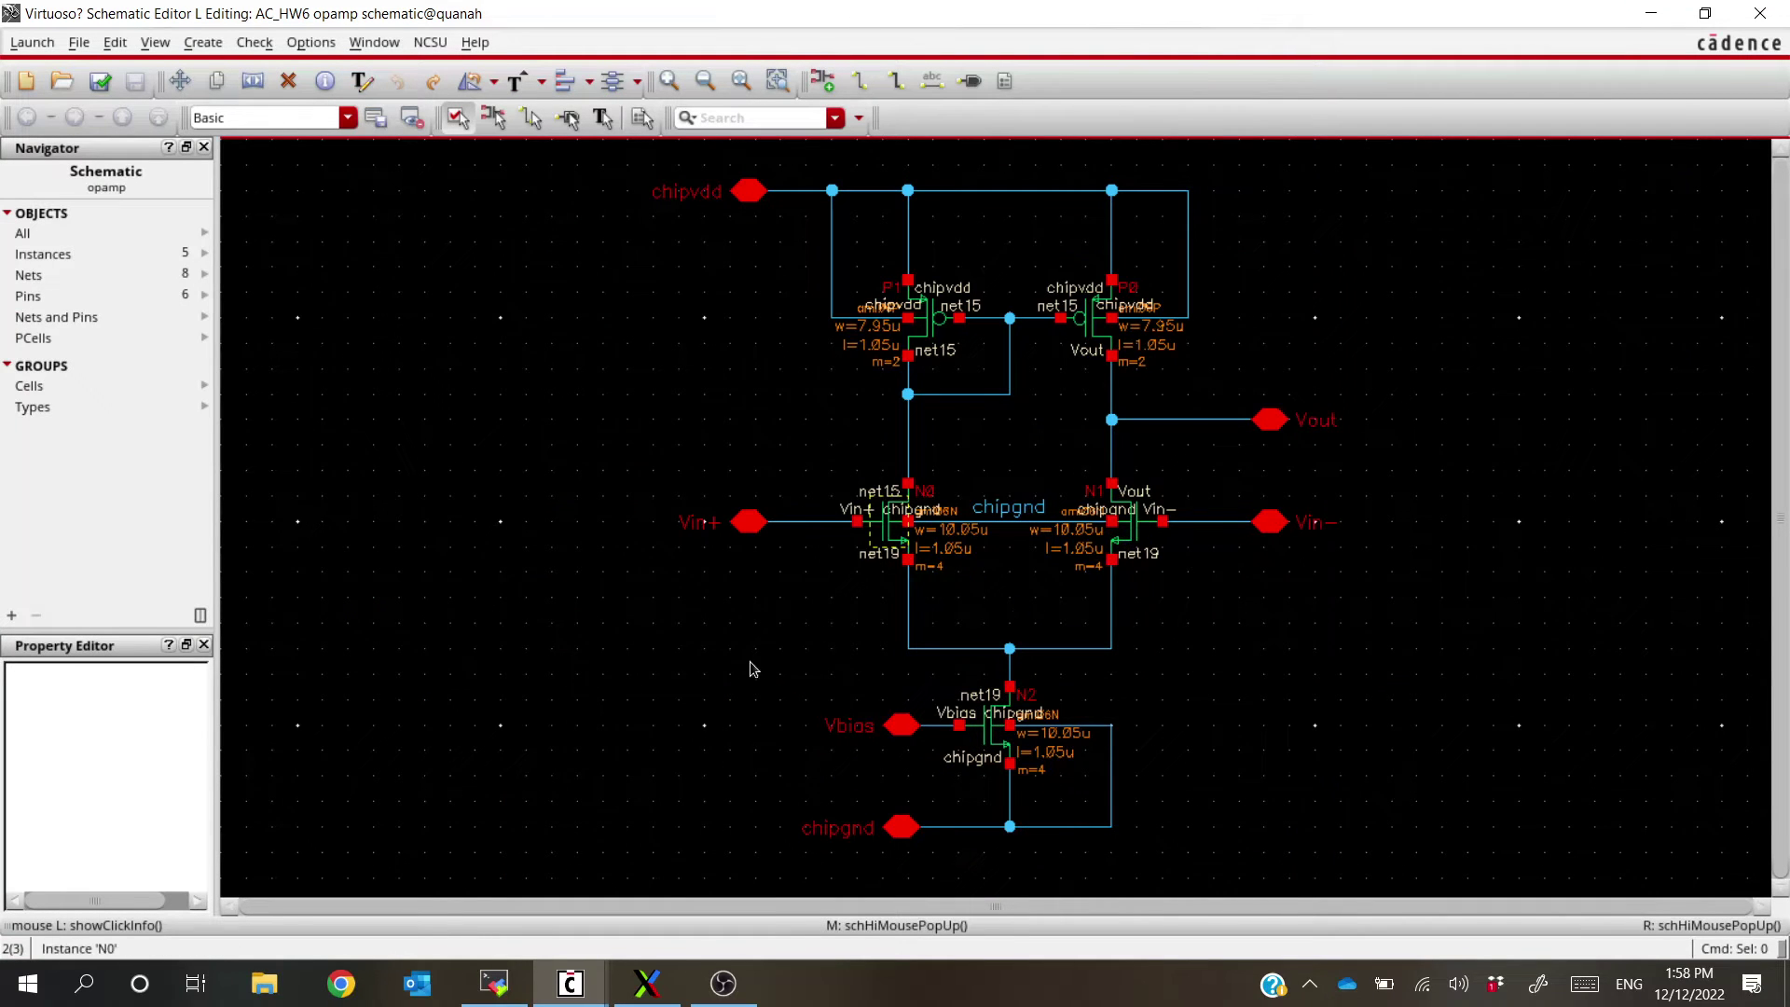
key(alt+Tab)
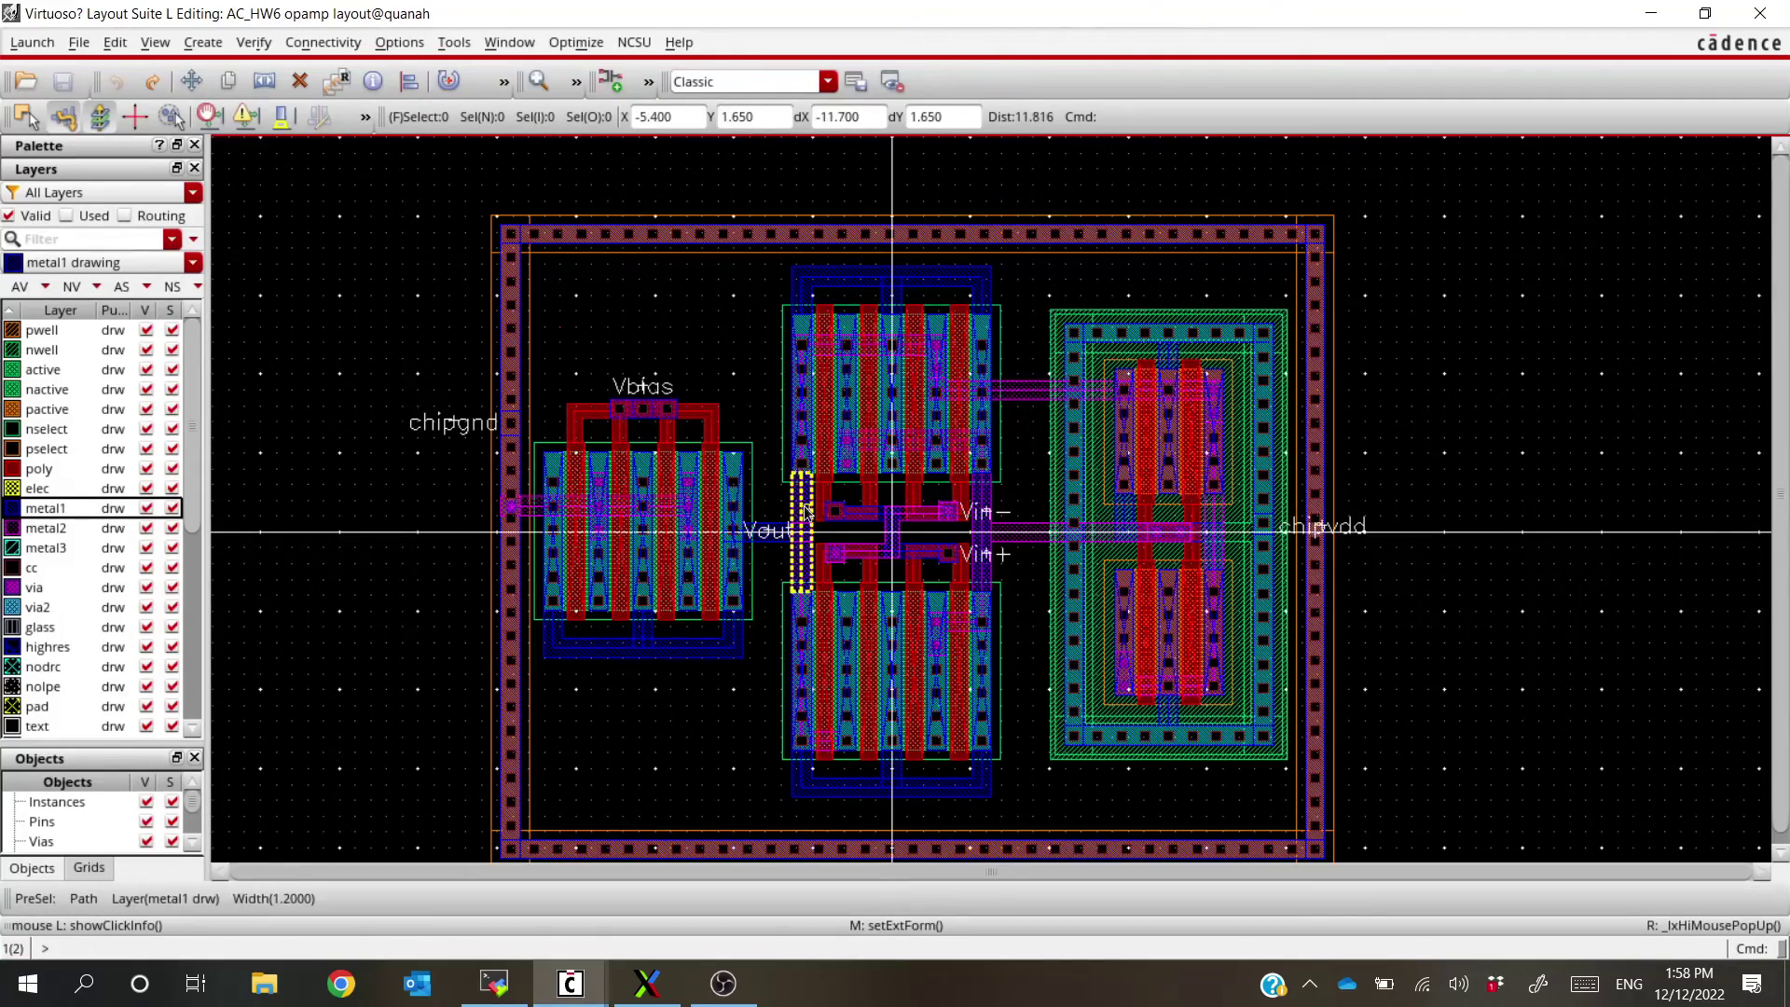
ctrl+scroll(800, 522, up, 2)
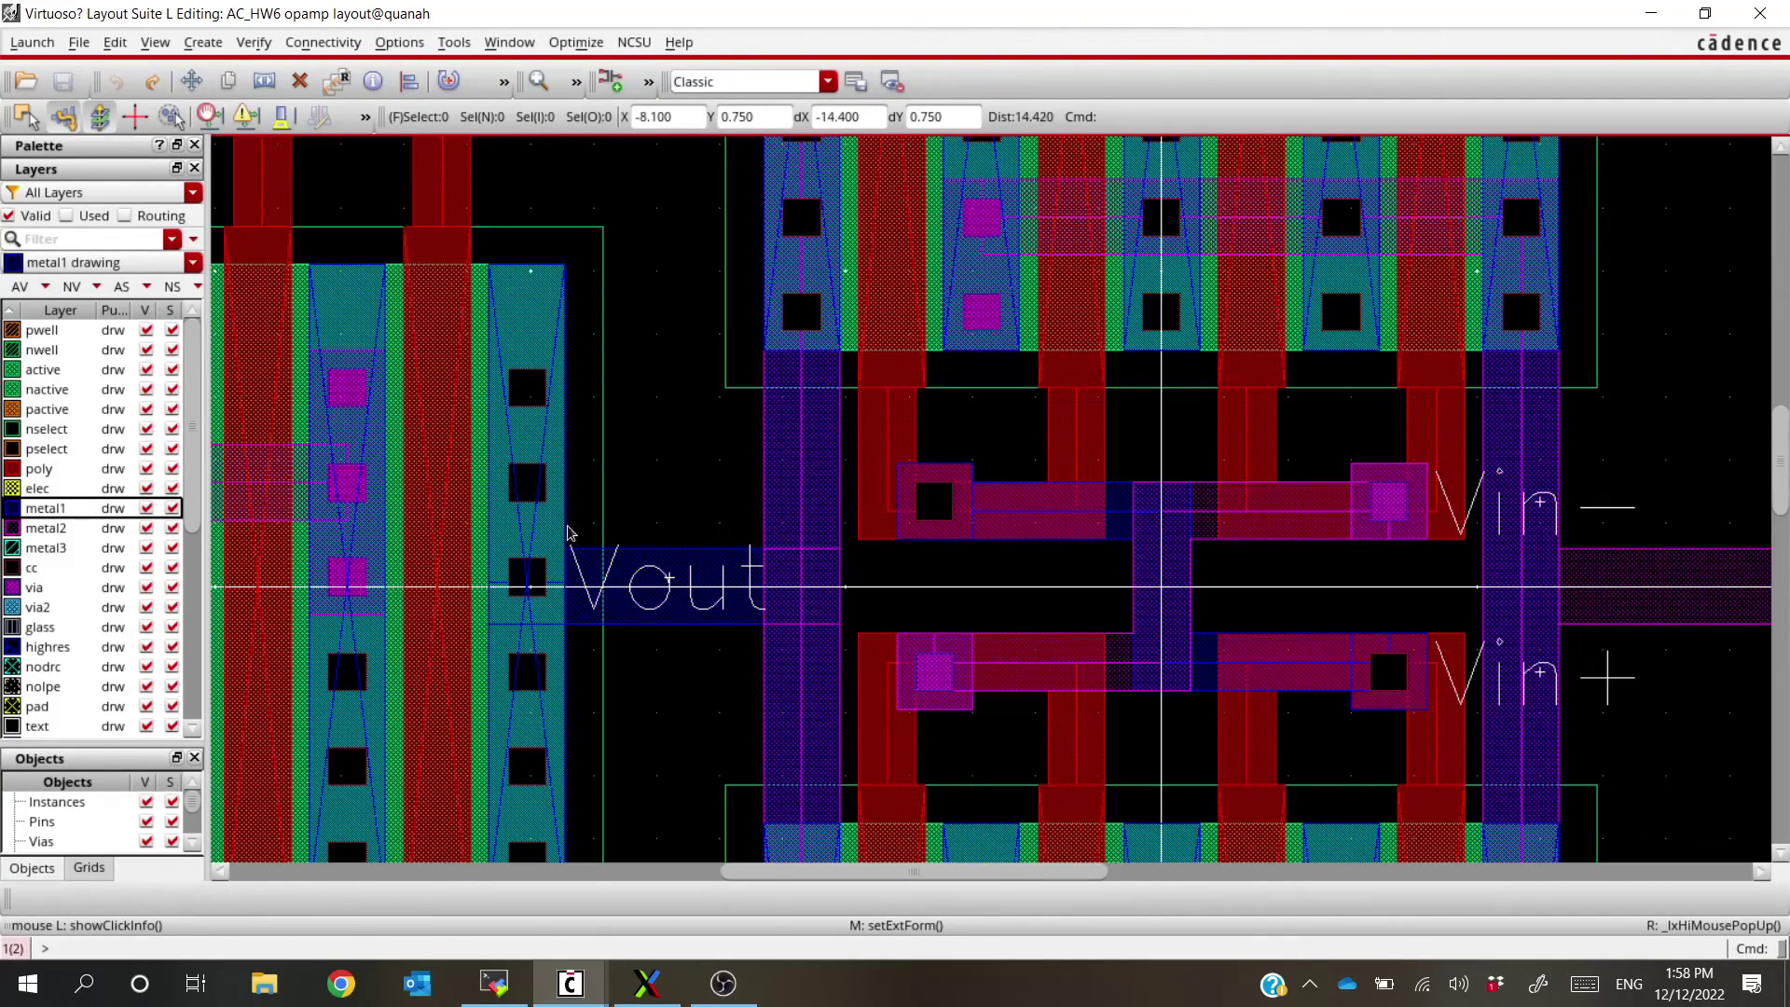
ctrl+scroll(700, 383, down, 2)
key(alt+Tab)
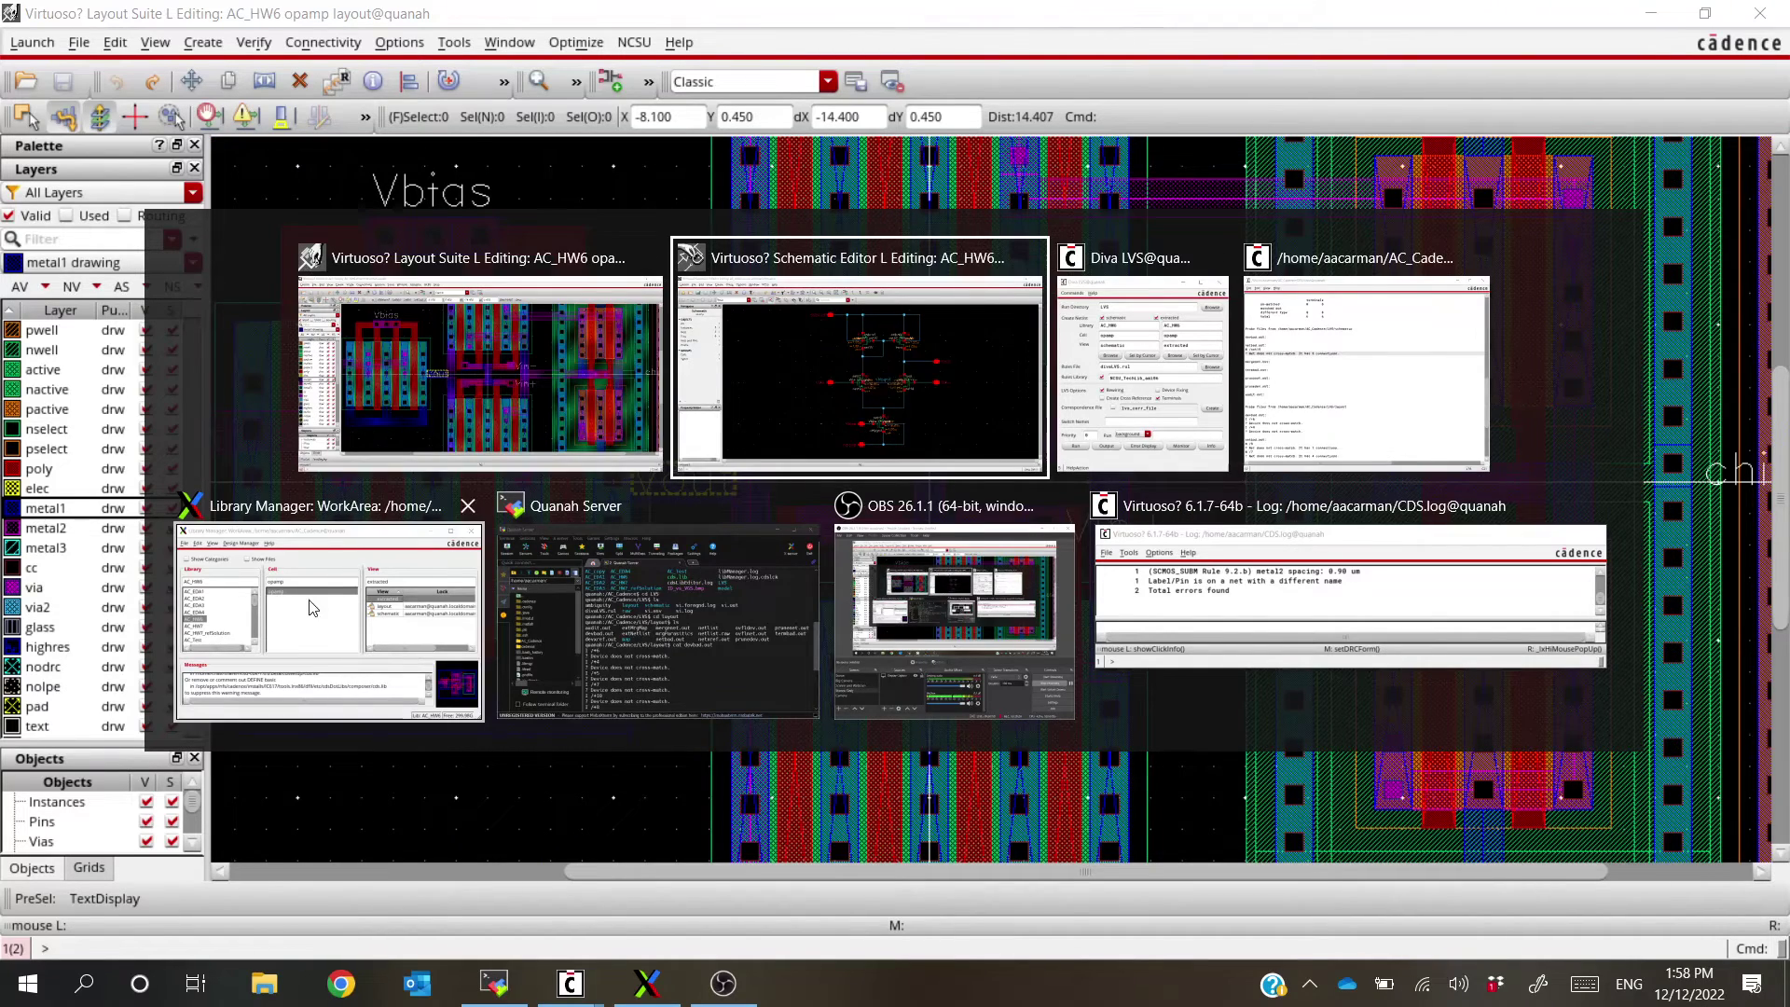
click(573, 471)
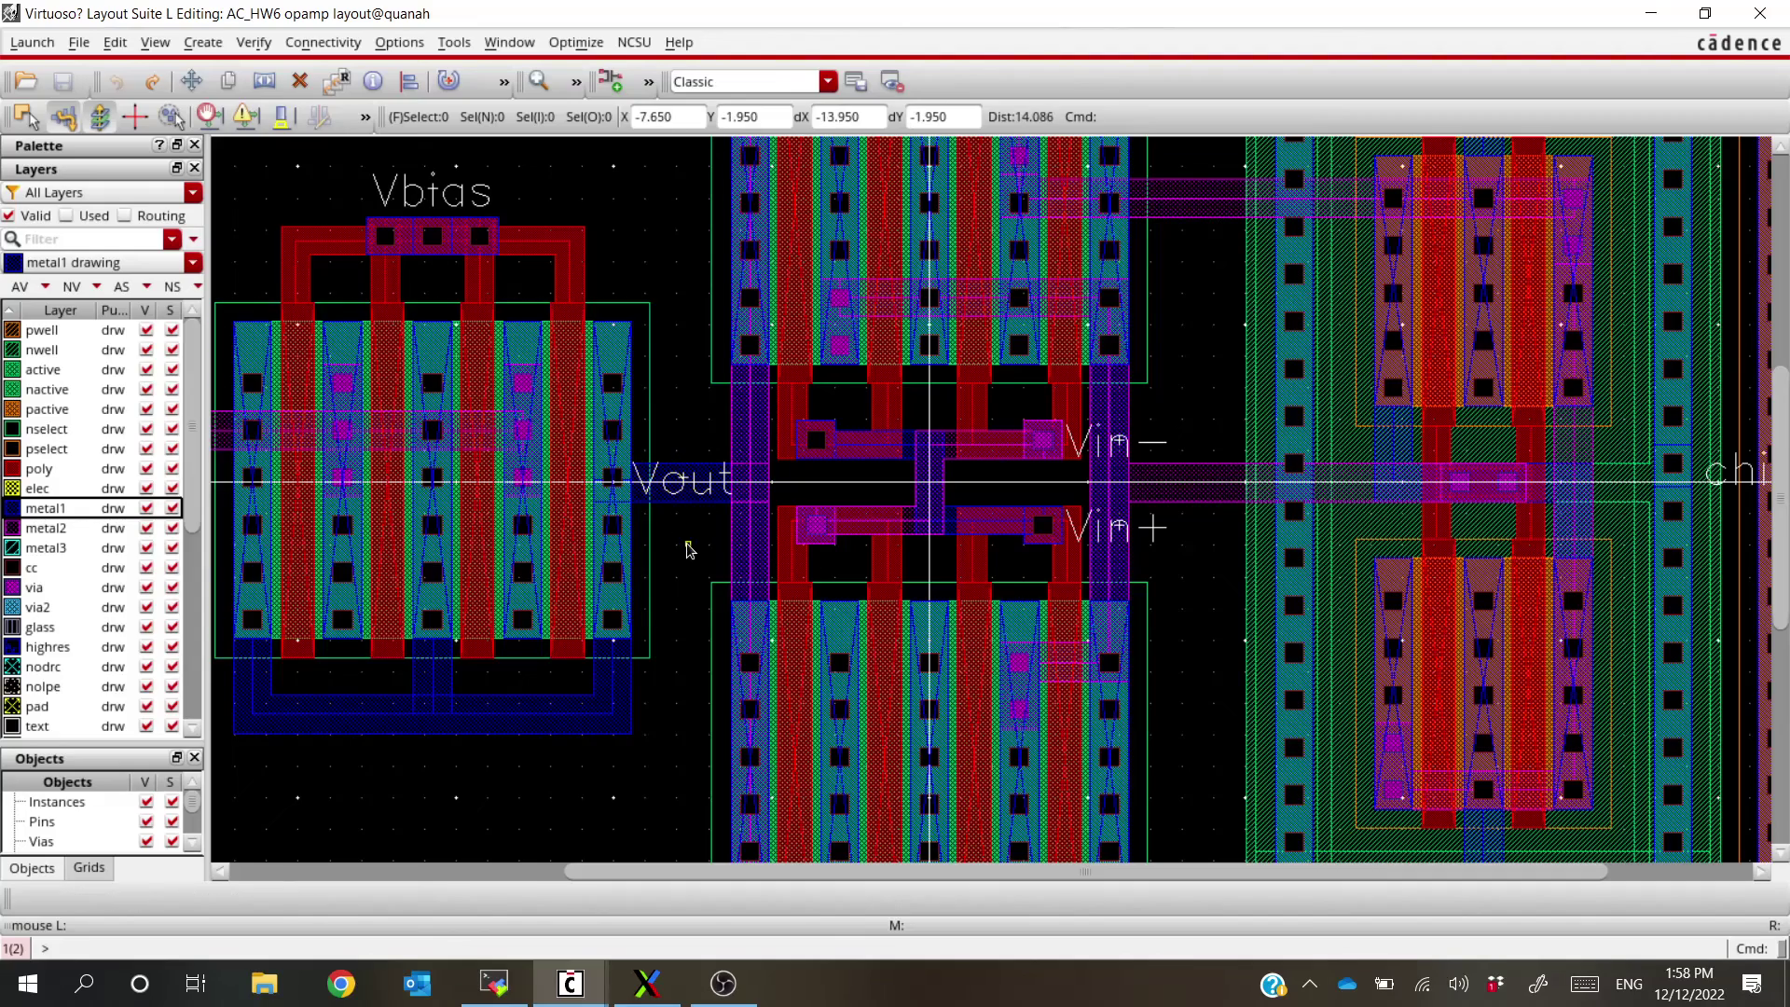
Return to the LVS report and check the unmatched nets listed under the layout probe files
key(alt+Tab)
click(1419, 361)
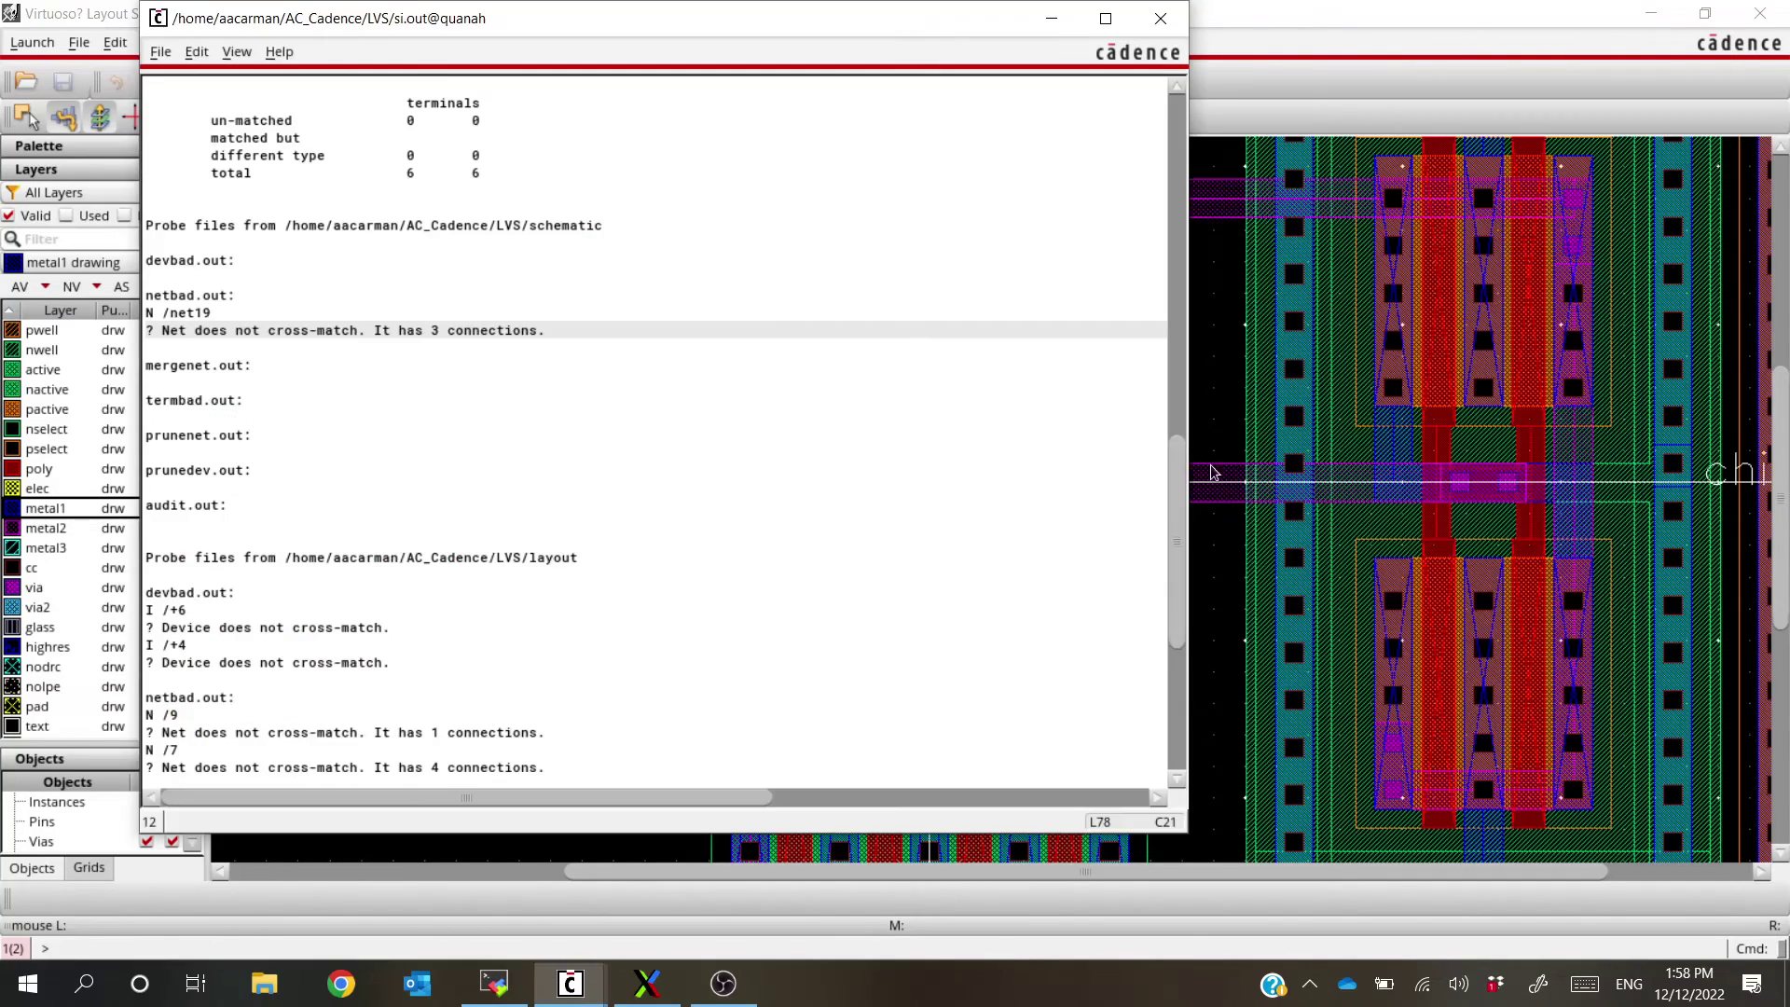
scroll(225, 605, down, 1)
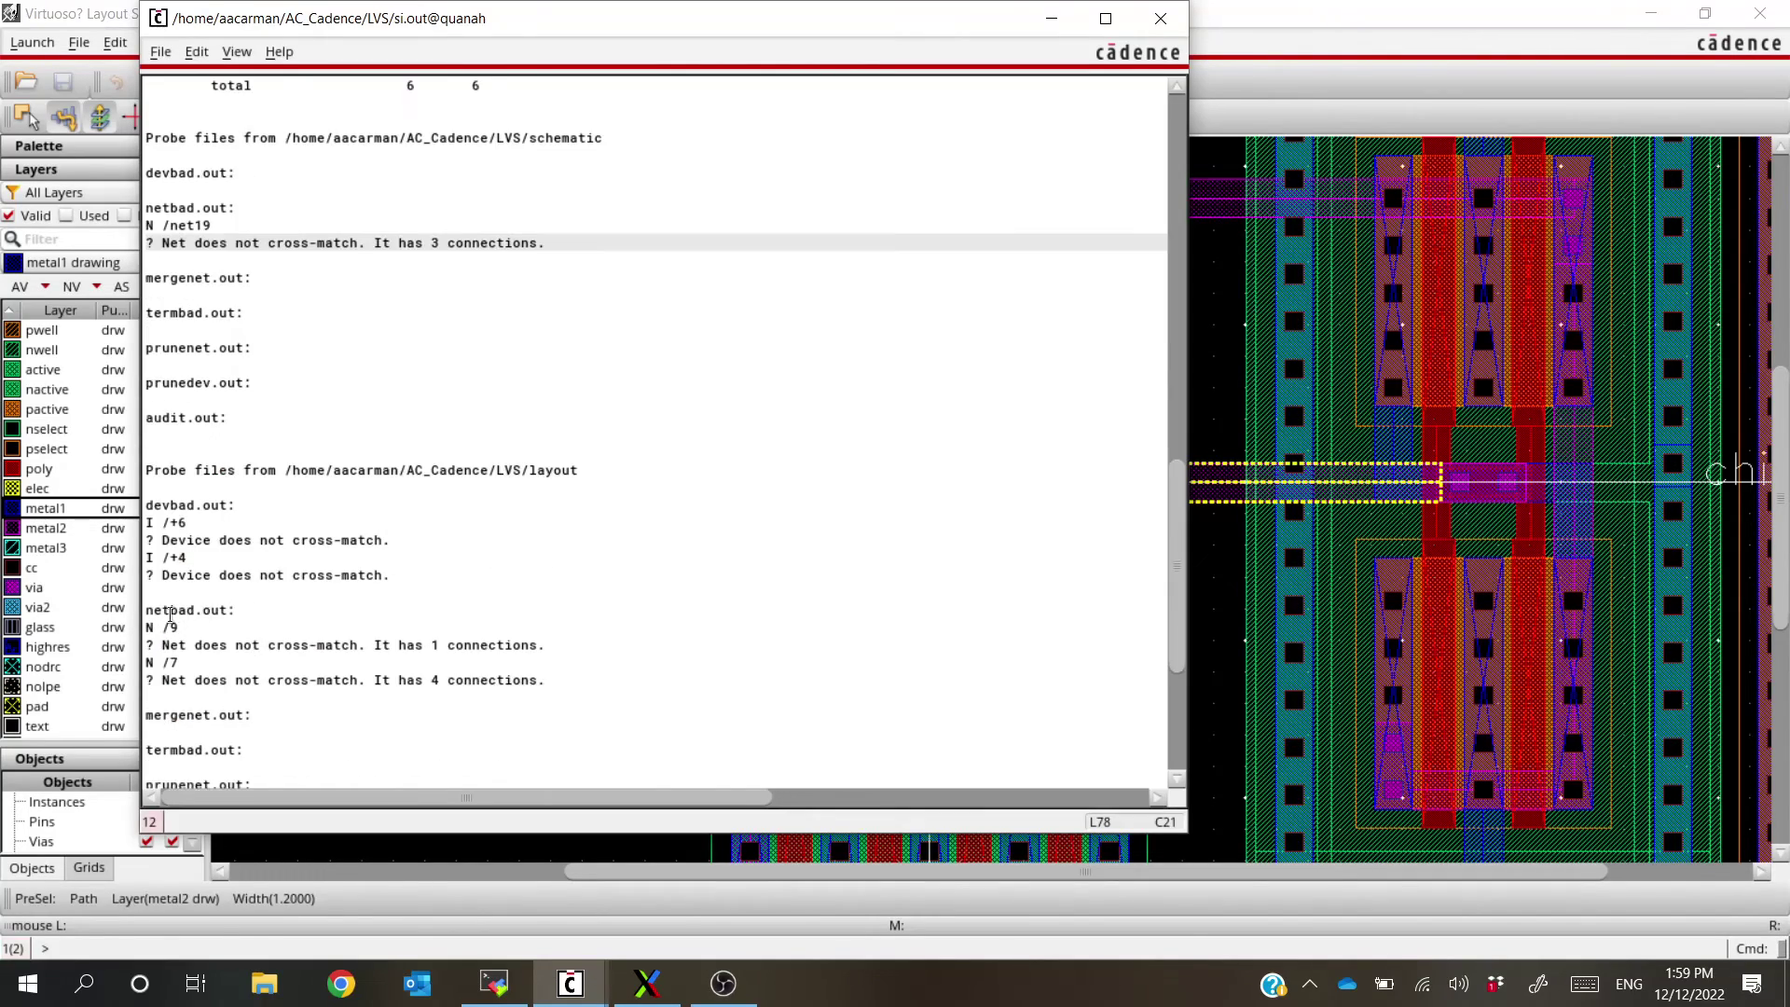
Check the unmatched layout nets 9 and 7 in the LVS report and open the extracted view of the AC_HW6 opamp
click(190, 623)
click(180, 664)
click(361, 690)
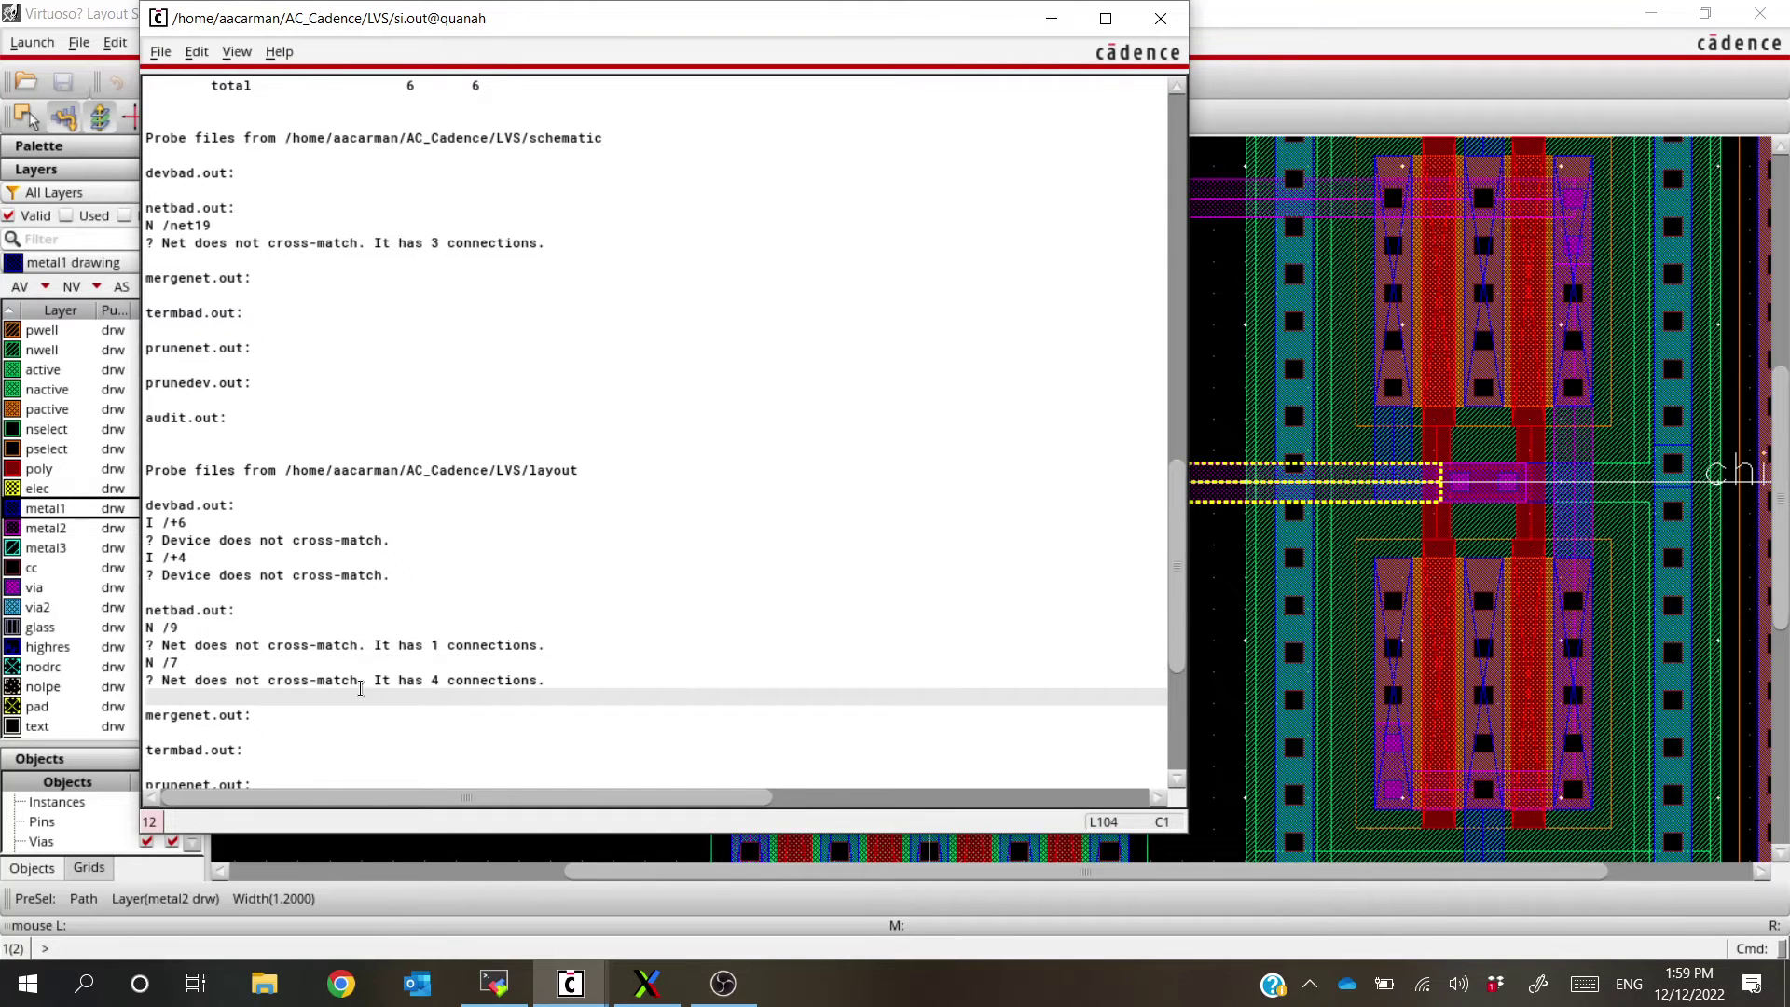
key(alt+Tab)
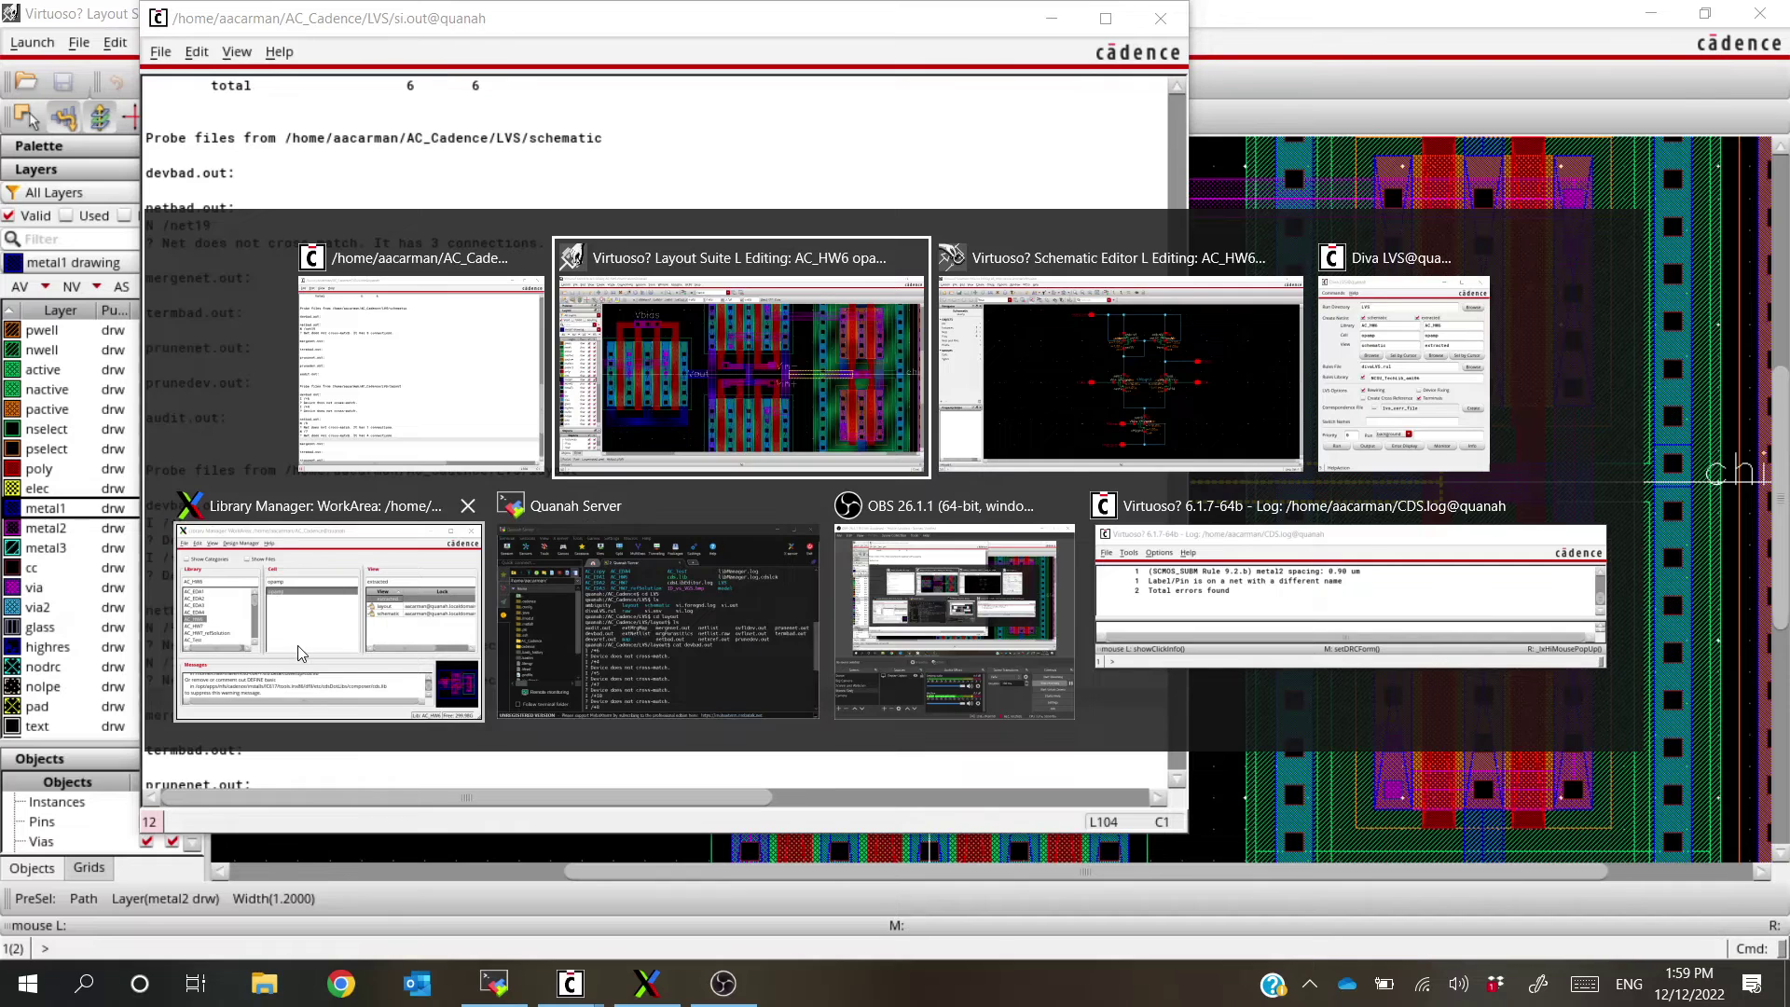
click(445, 634)
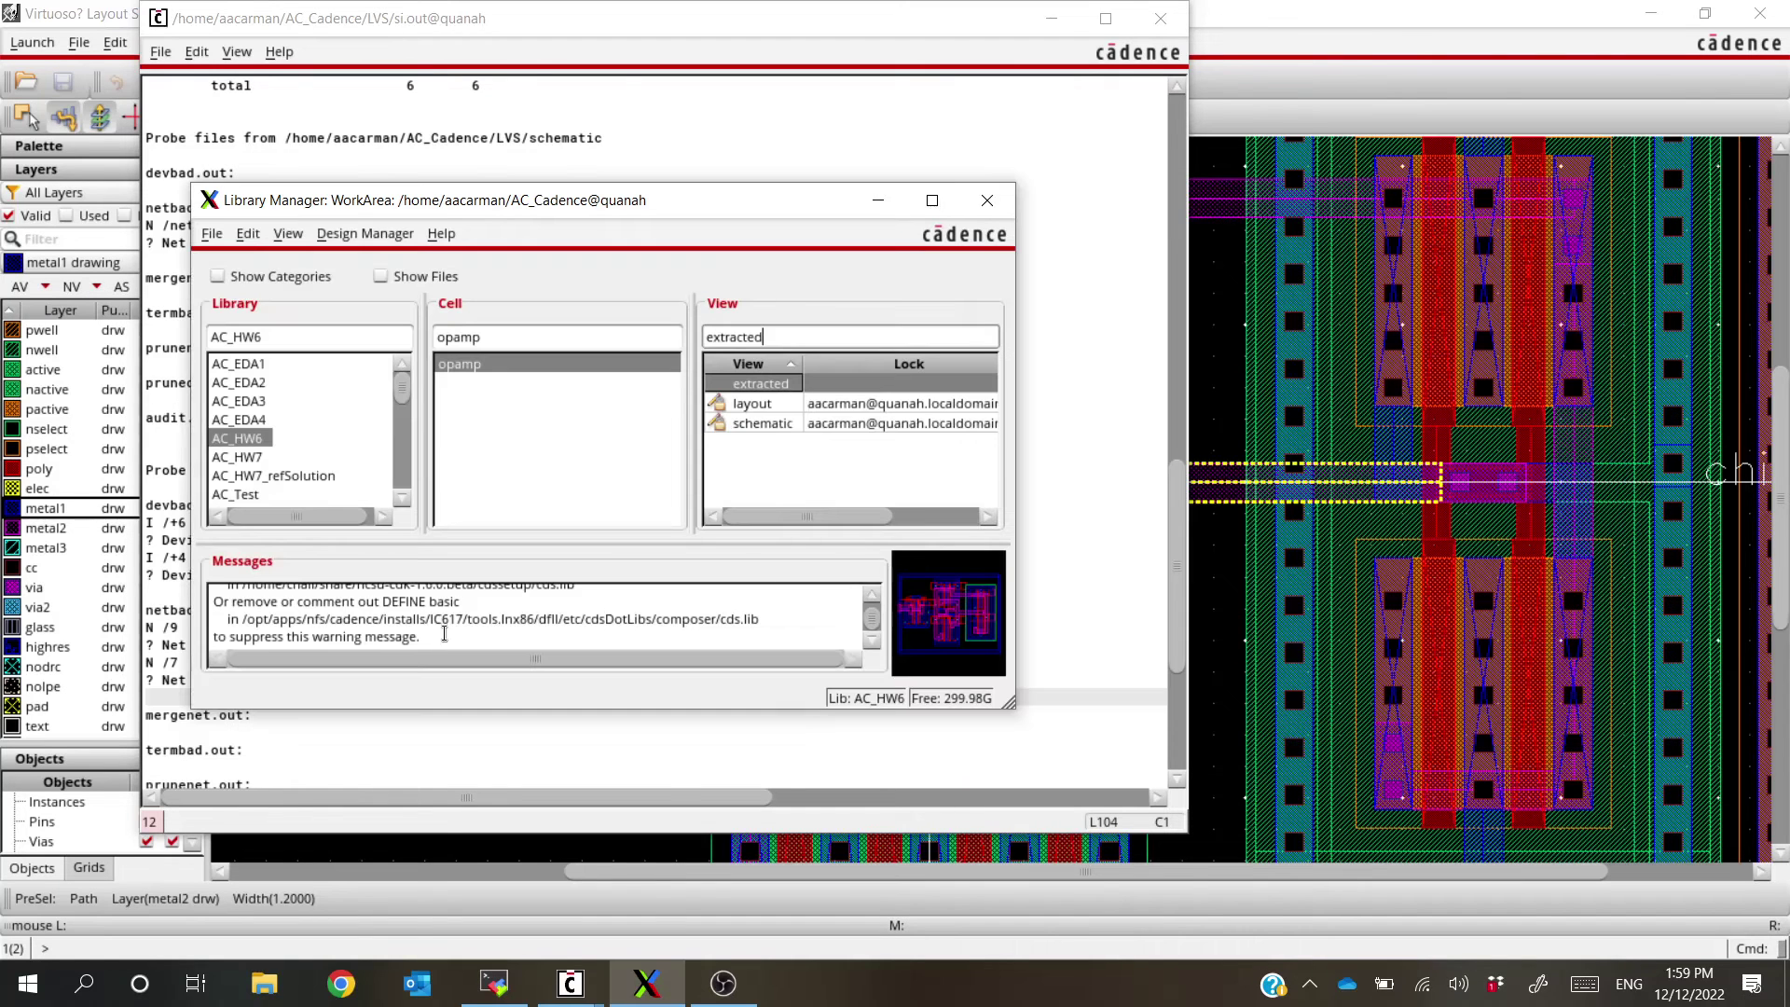
double_click(772, 384)
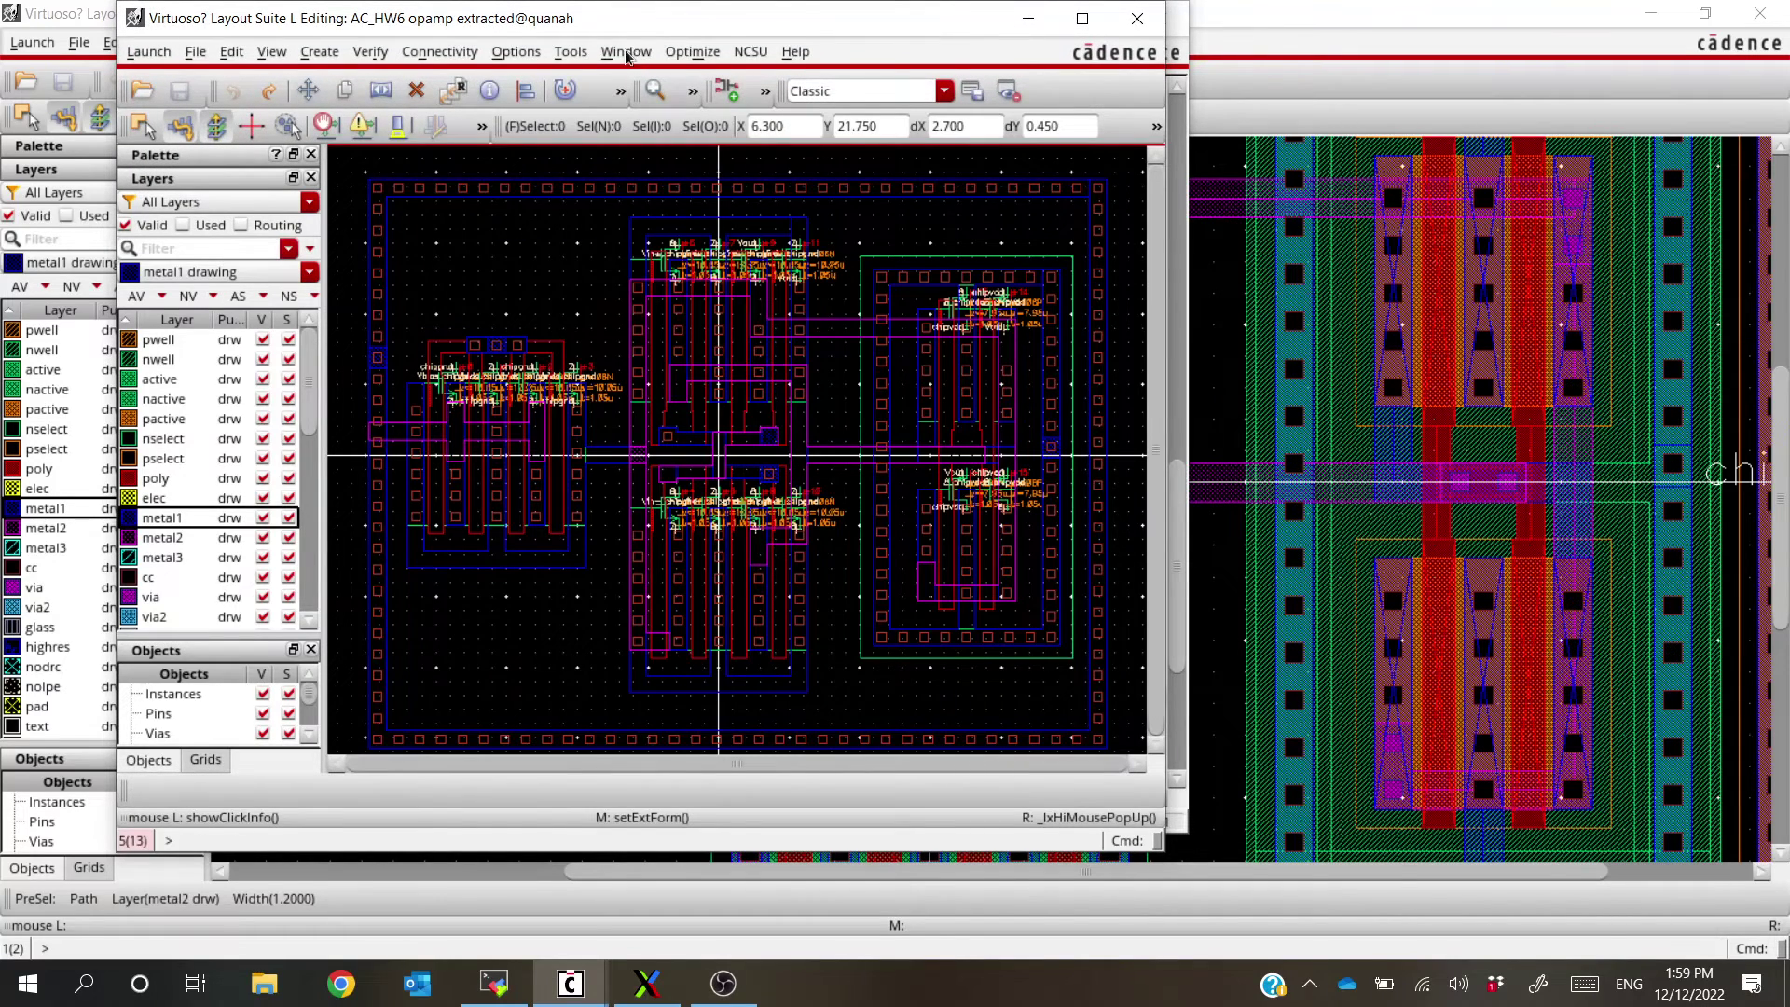
Open Find/Replace for the extracted view and set the net name criterion to 7, consulting the LVS report
click(585, 53)
click(602, 91)
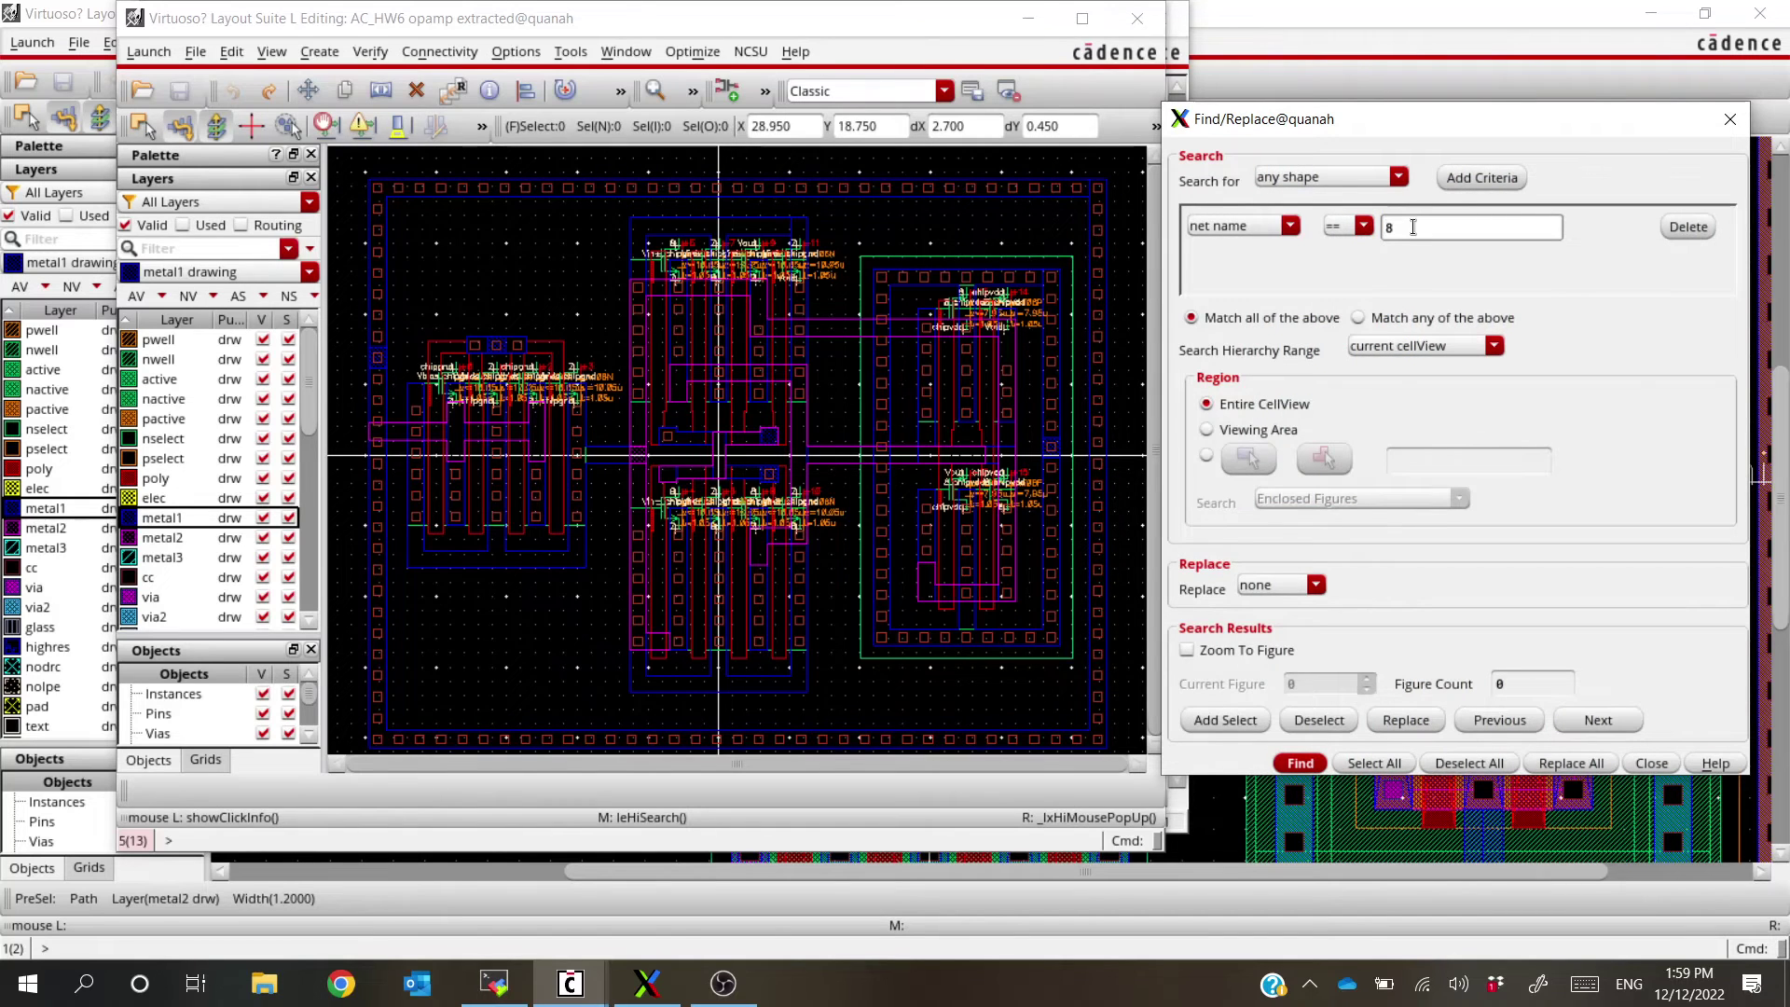
key(alt+Tab)
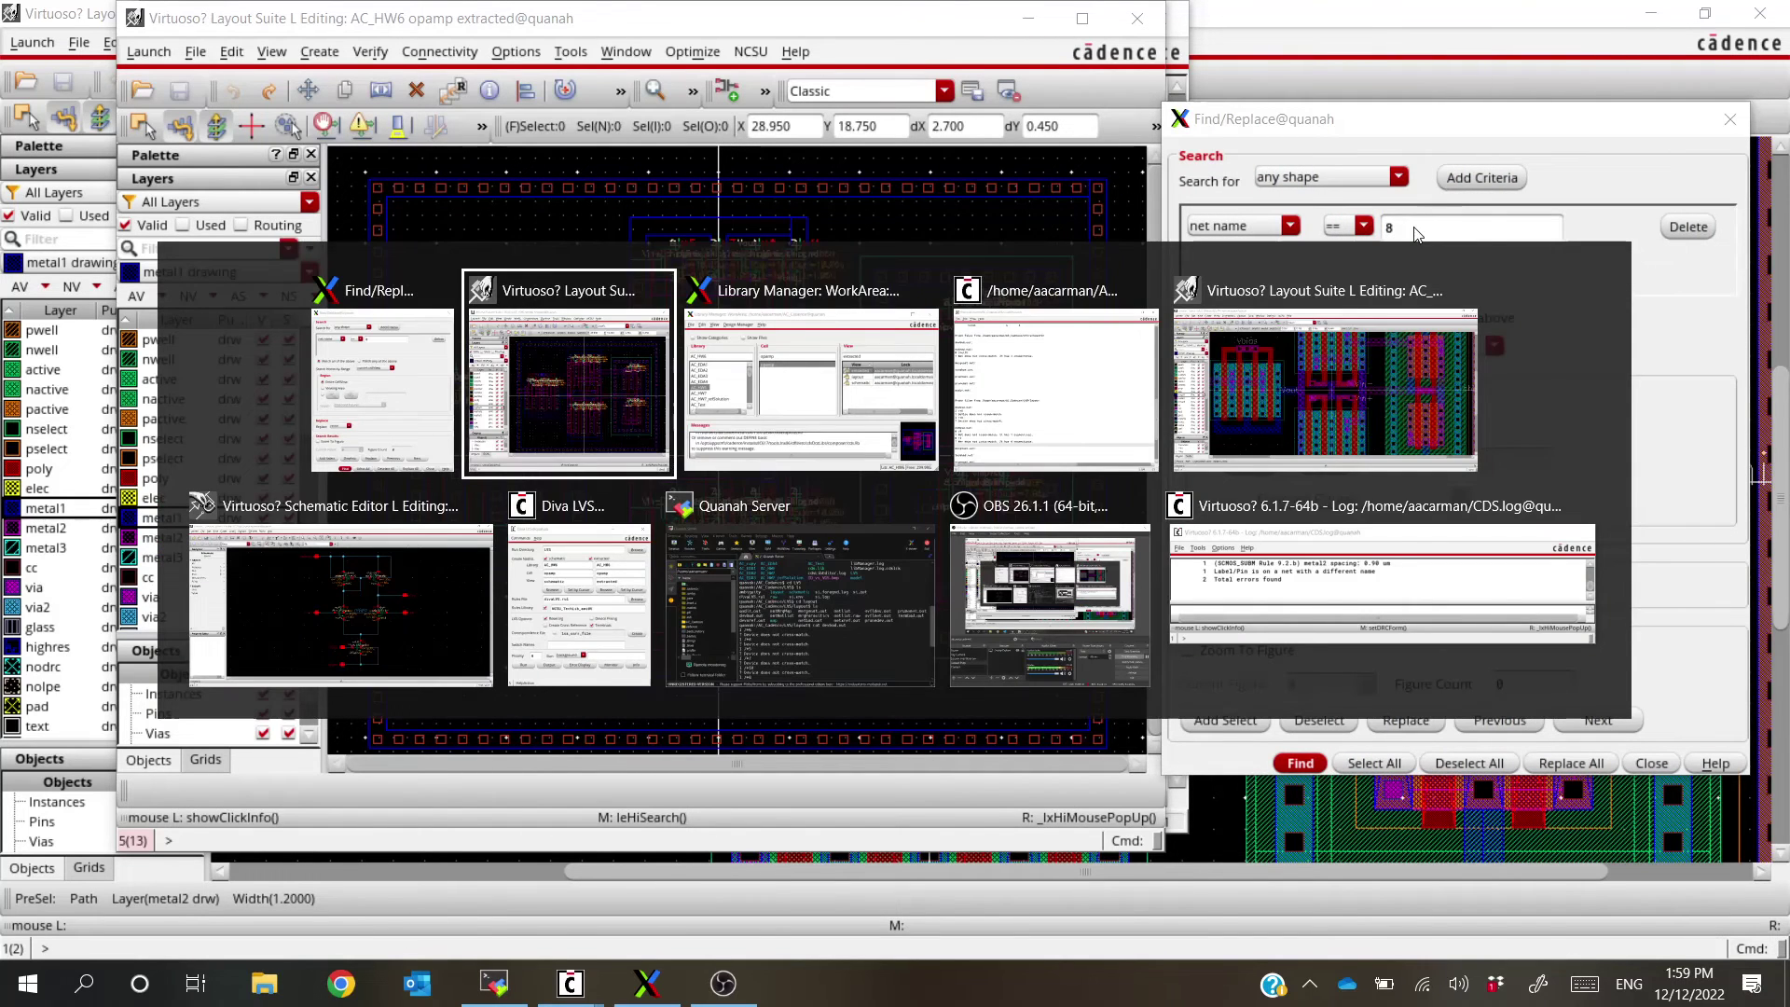
key(alt+Tab)
key(alt+Tab)
click(1424, 230)
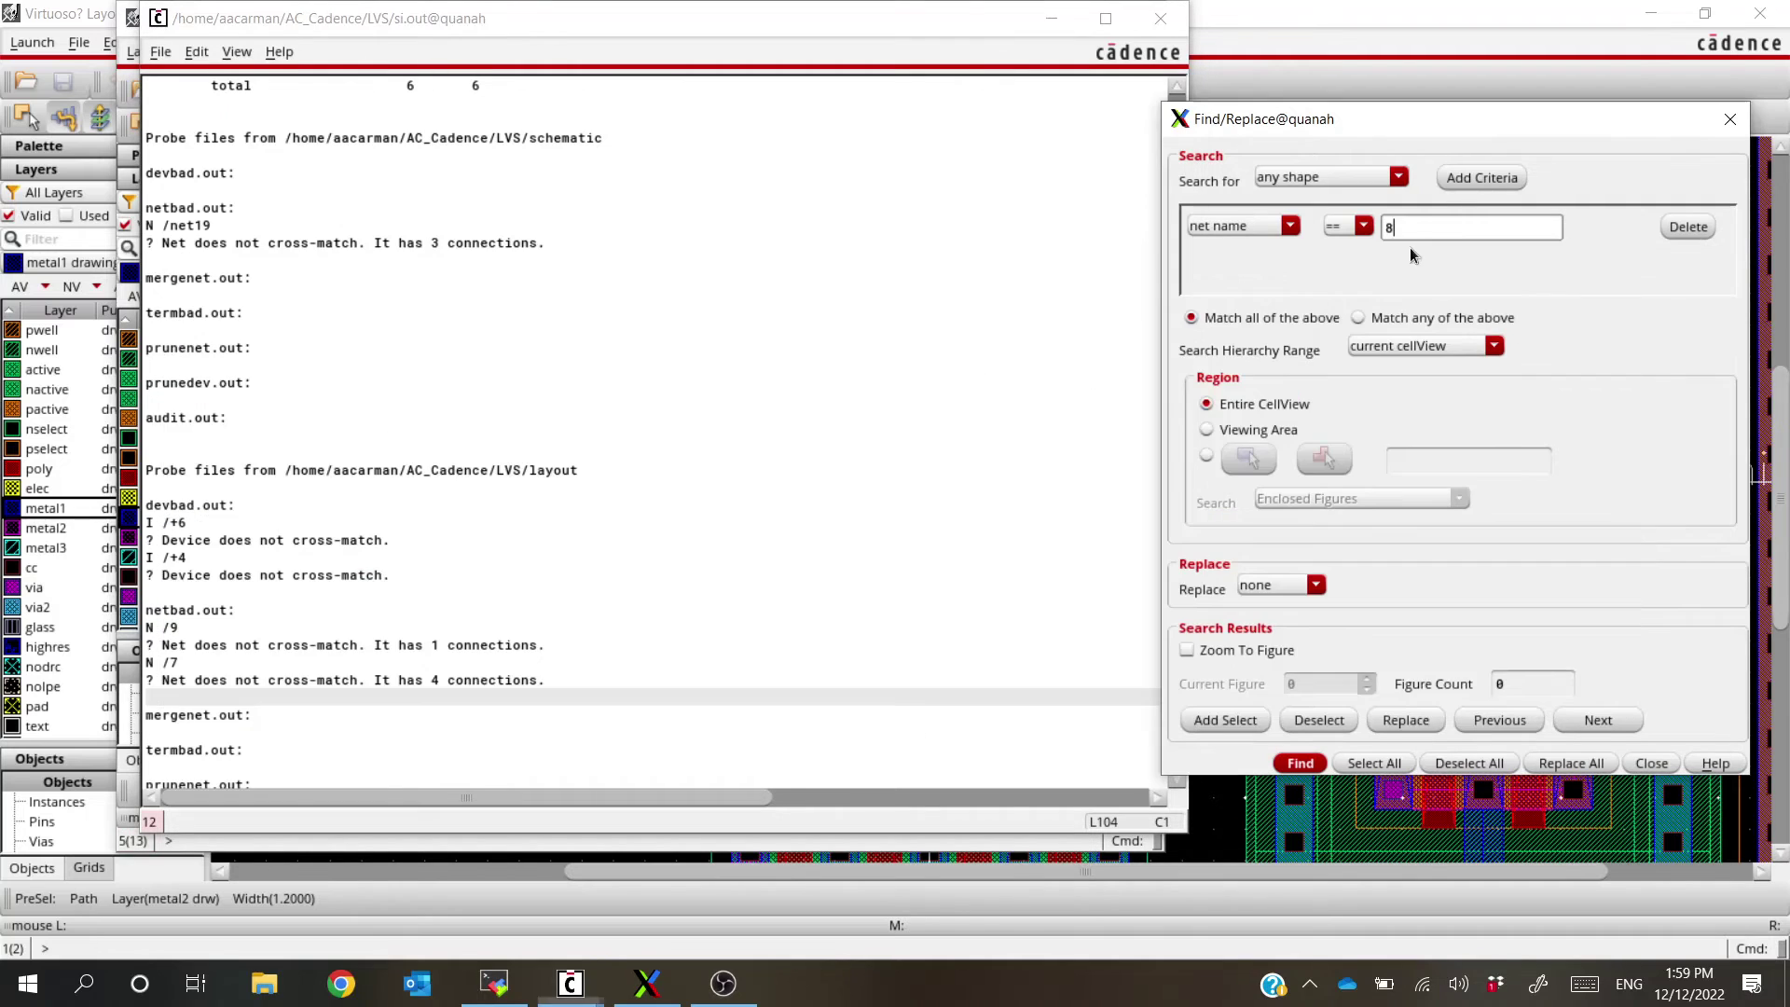
key(BackSpace)
text(7)
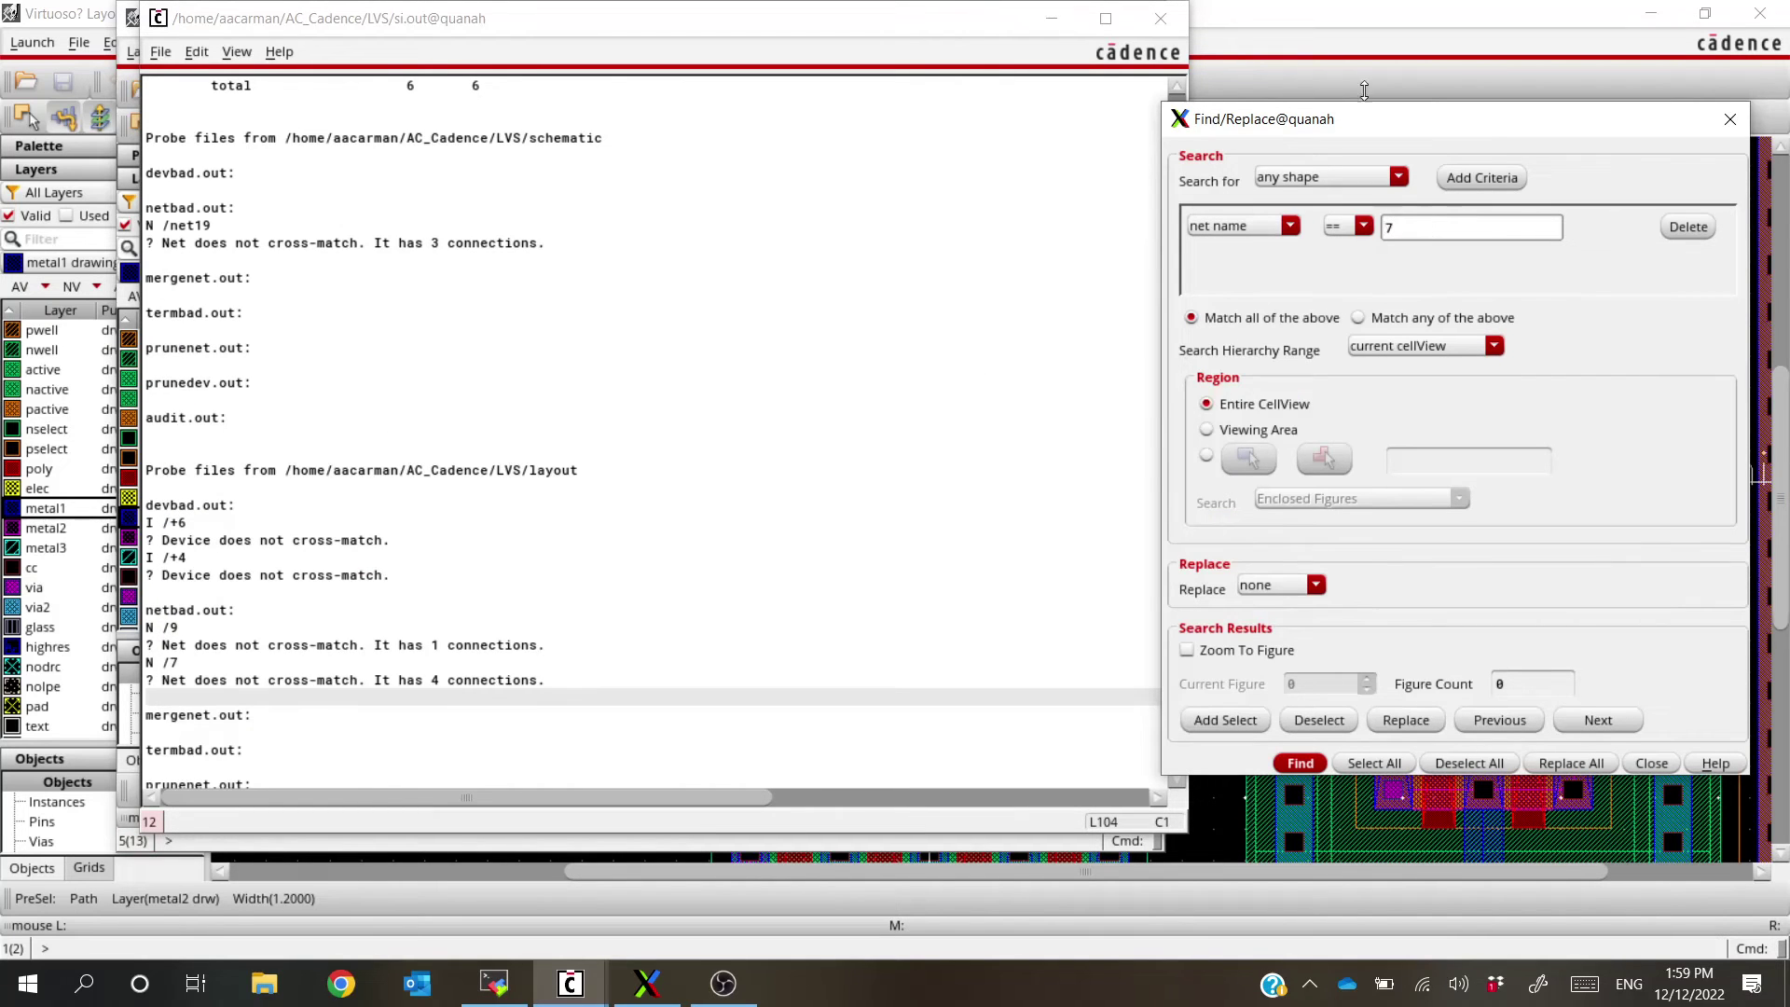
Try to select all shapes on net 7 and on net 9 in the extracted view, and close the search dialog
click(1318, 765)
click(849, 489)
click(1052, 18)
drag(1444, 137, 1200, 125)
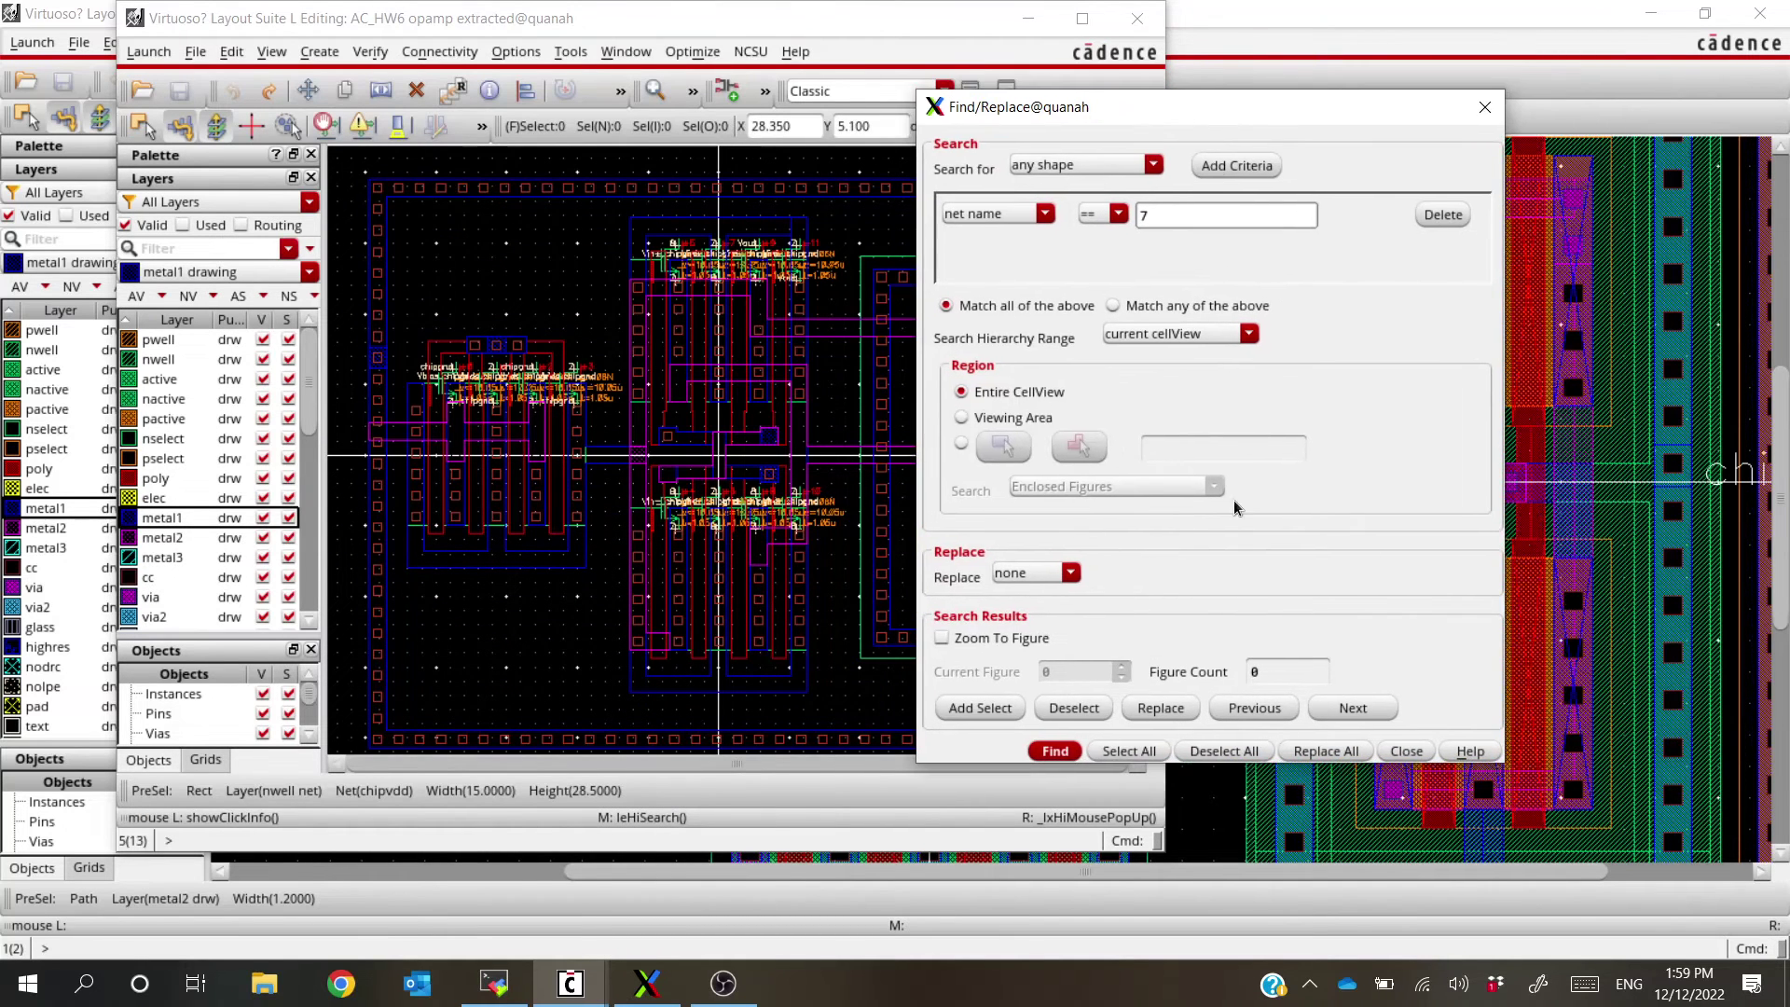
click(1119, 751)
click(849, 489)
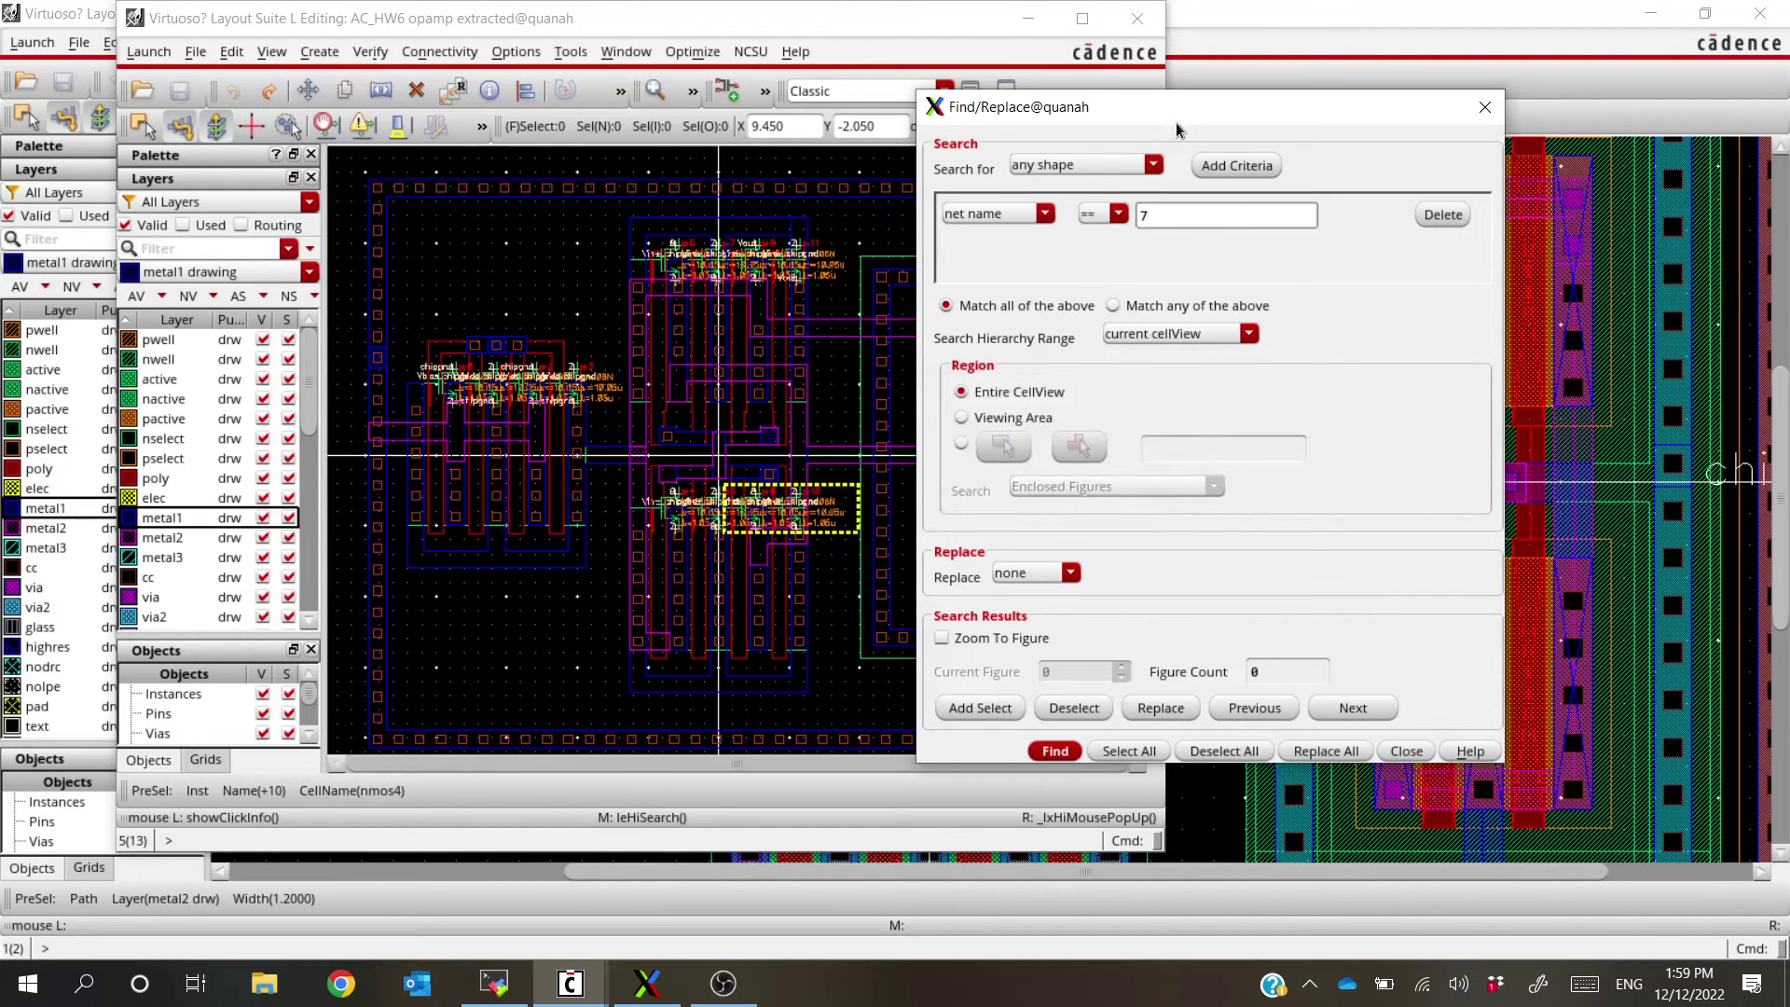
drag(1203, 119, 1392, 108)
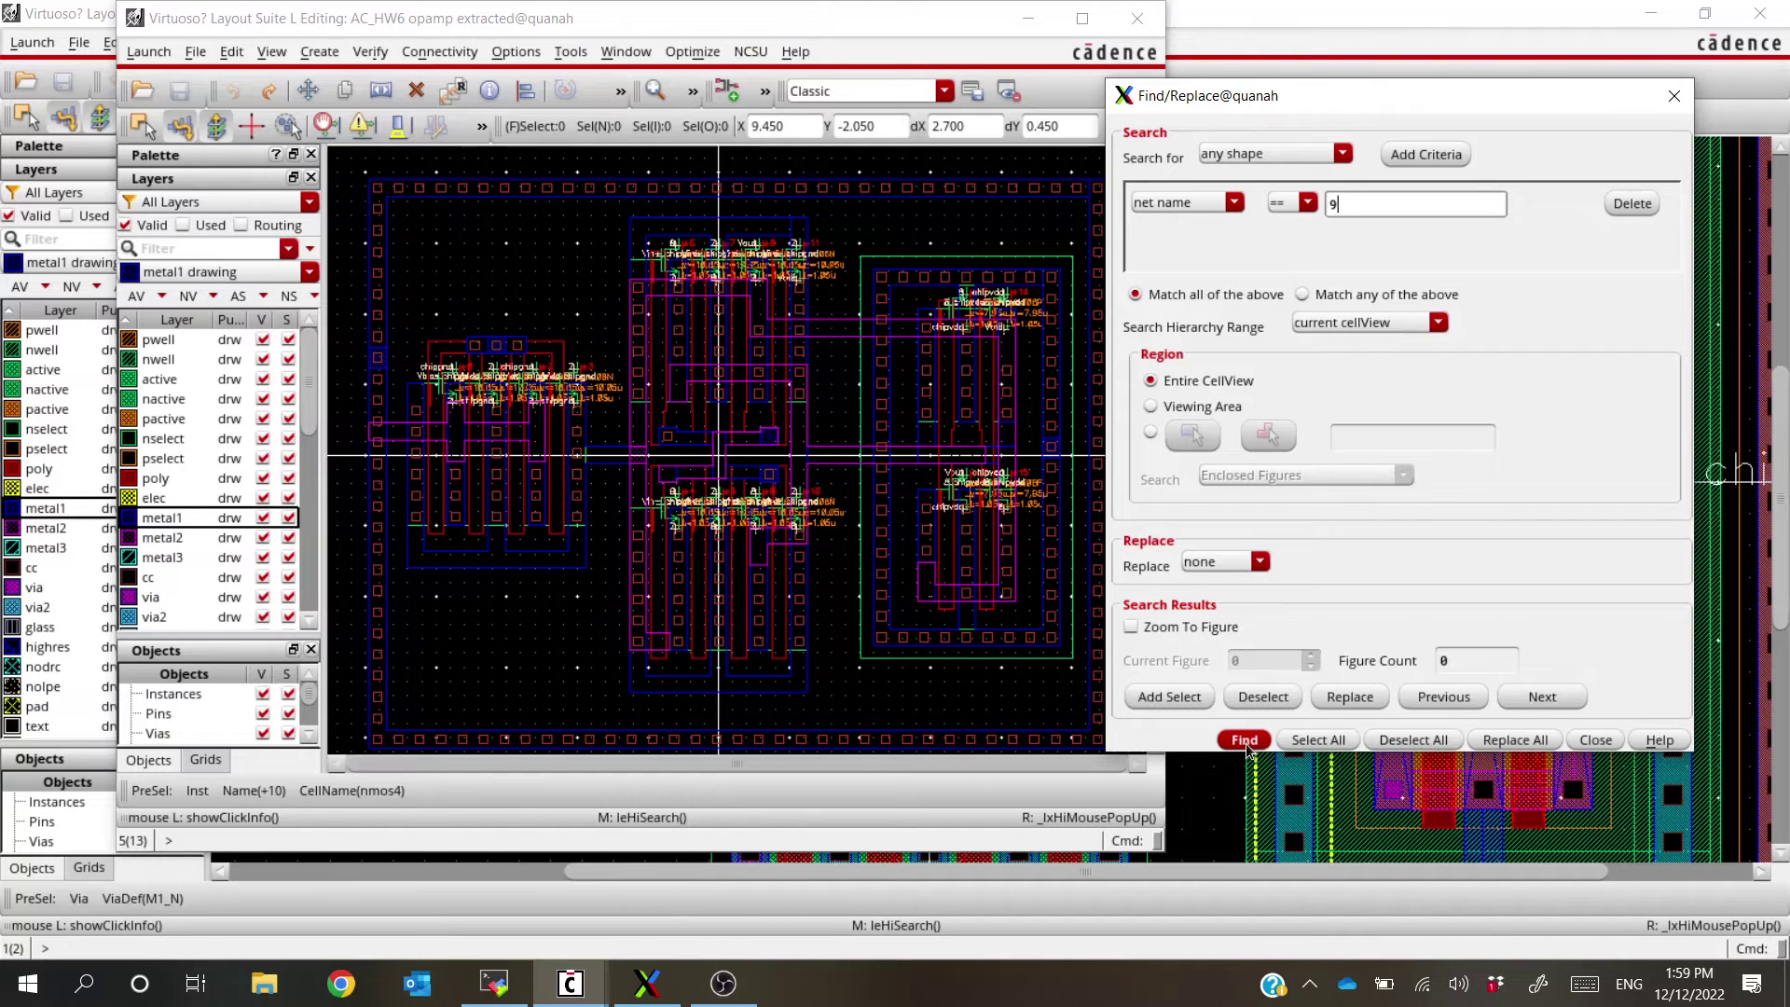
click(1290, 744)
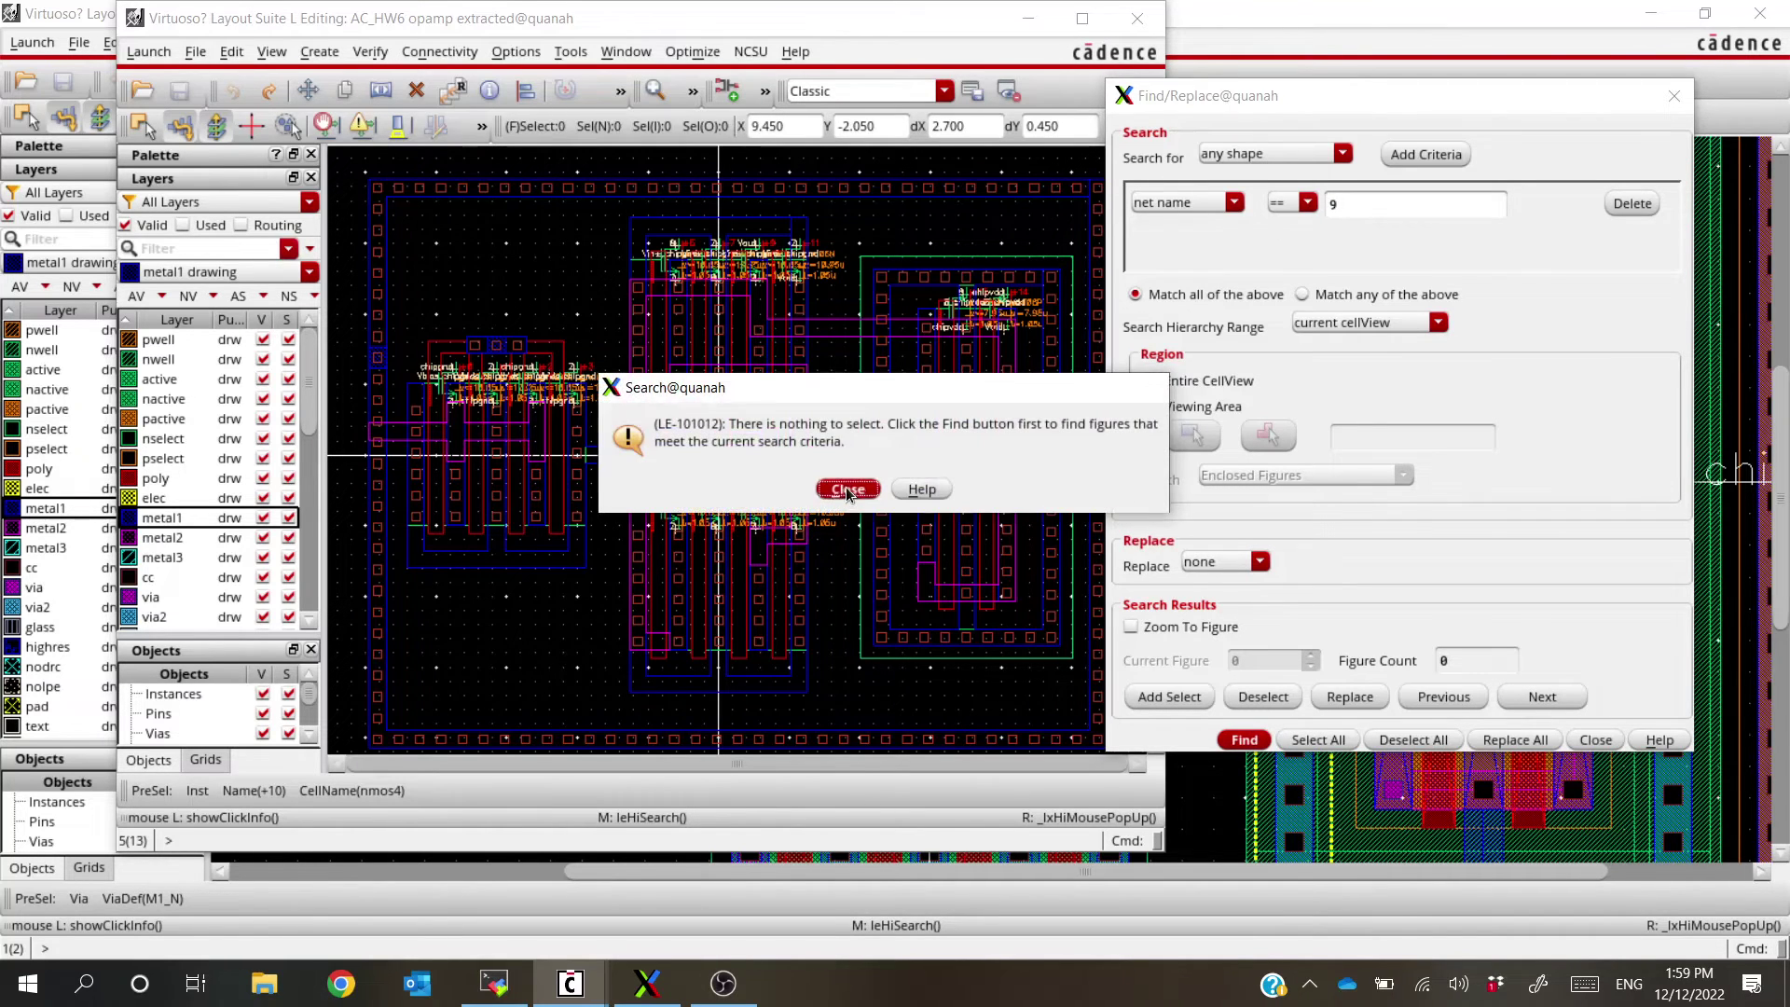
click(847, 491)
click(1675, 96)
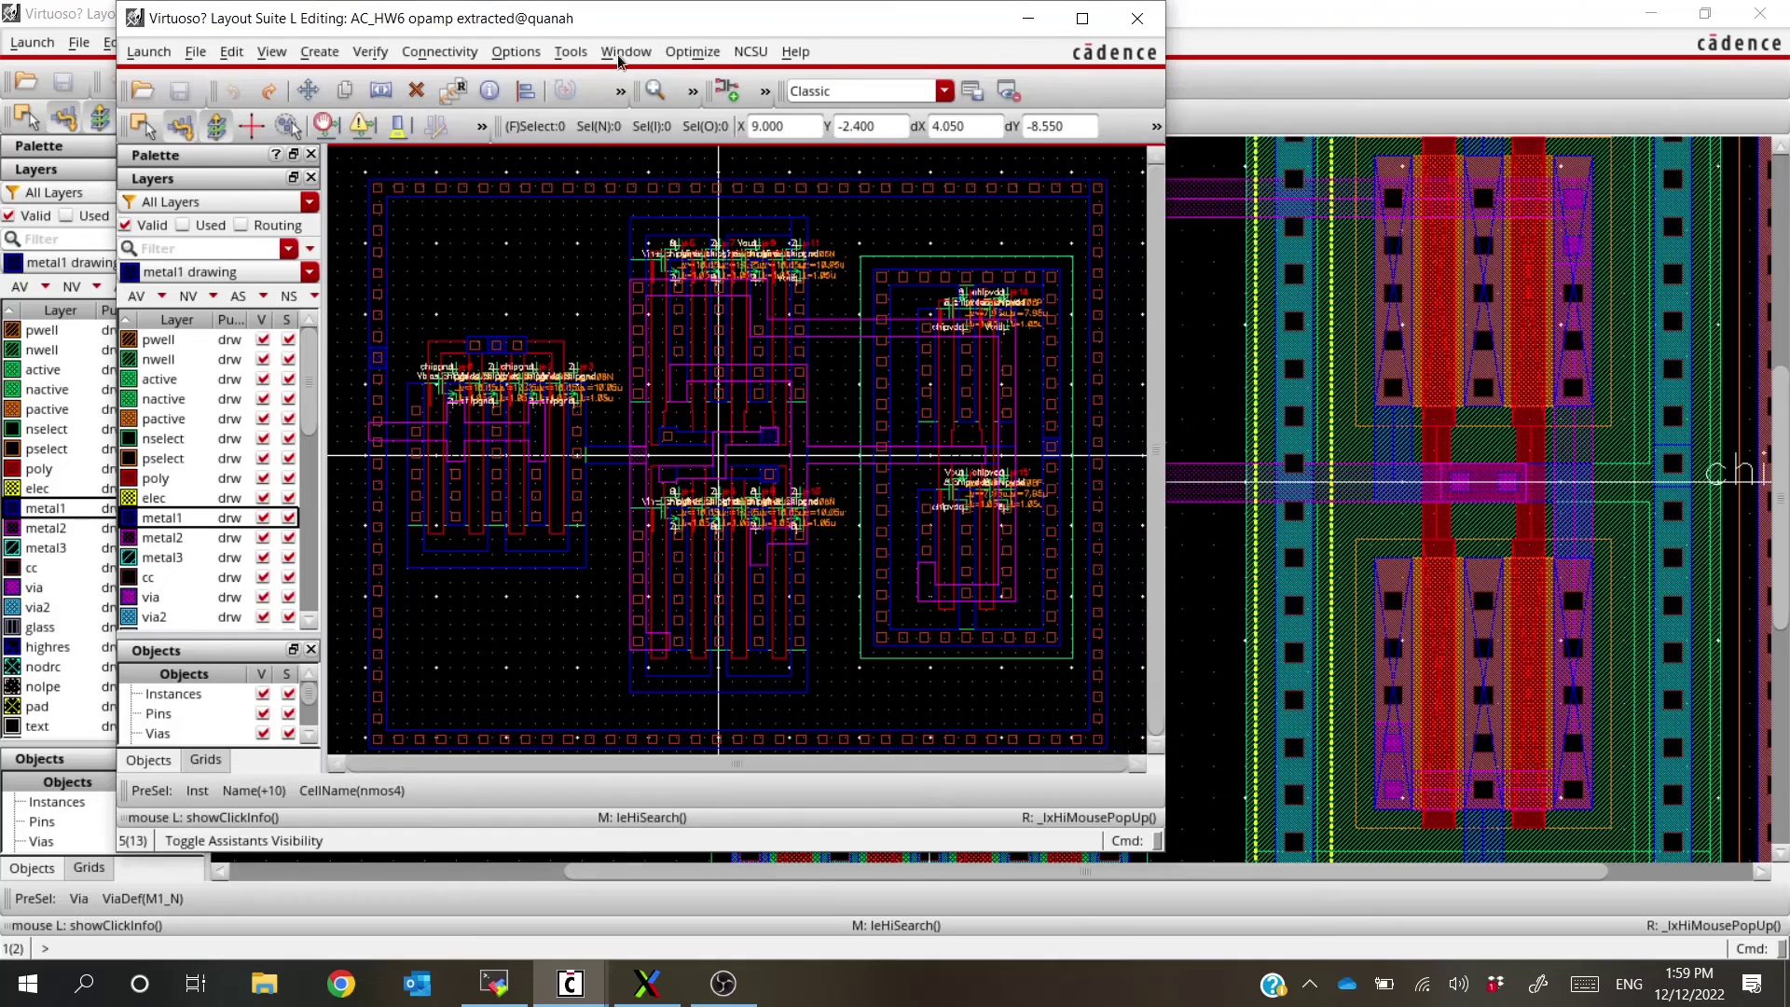
Reopen Find/Replace for the extracted view, and find and select all shapes whose net name is 7
drag(706, 28, 846, 75)
click(718, 98)
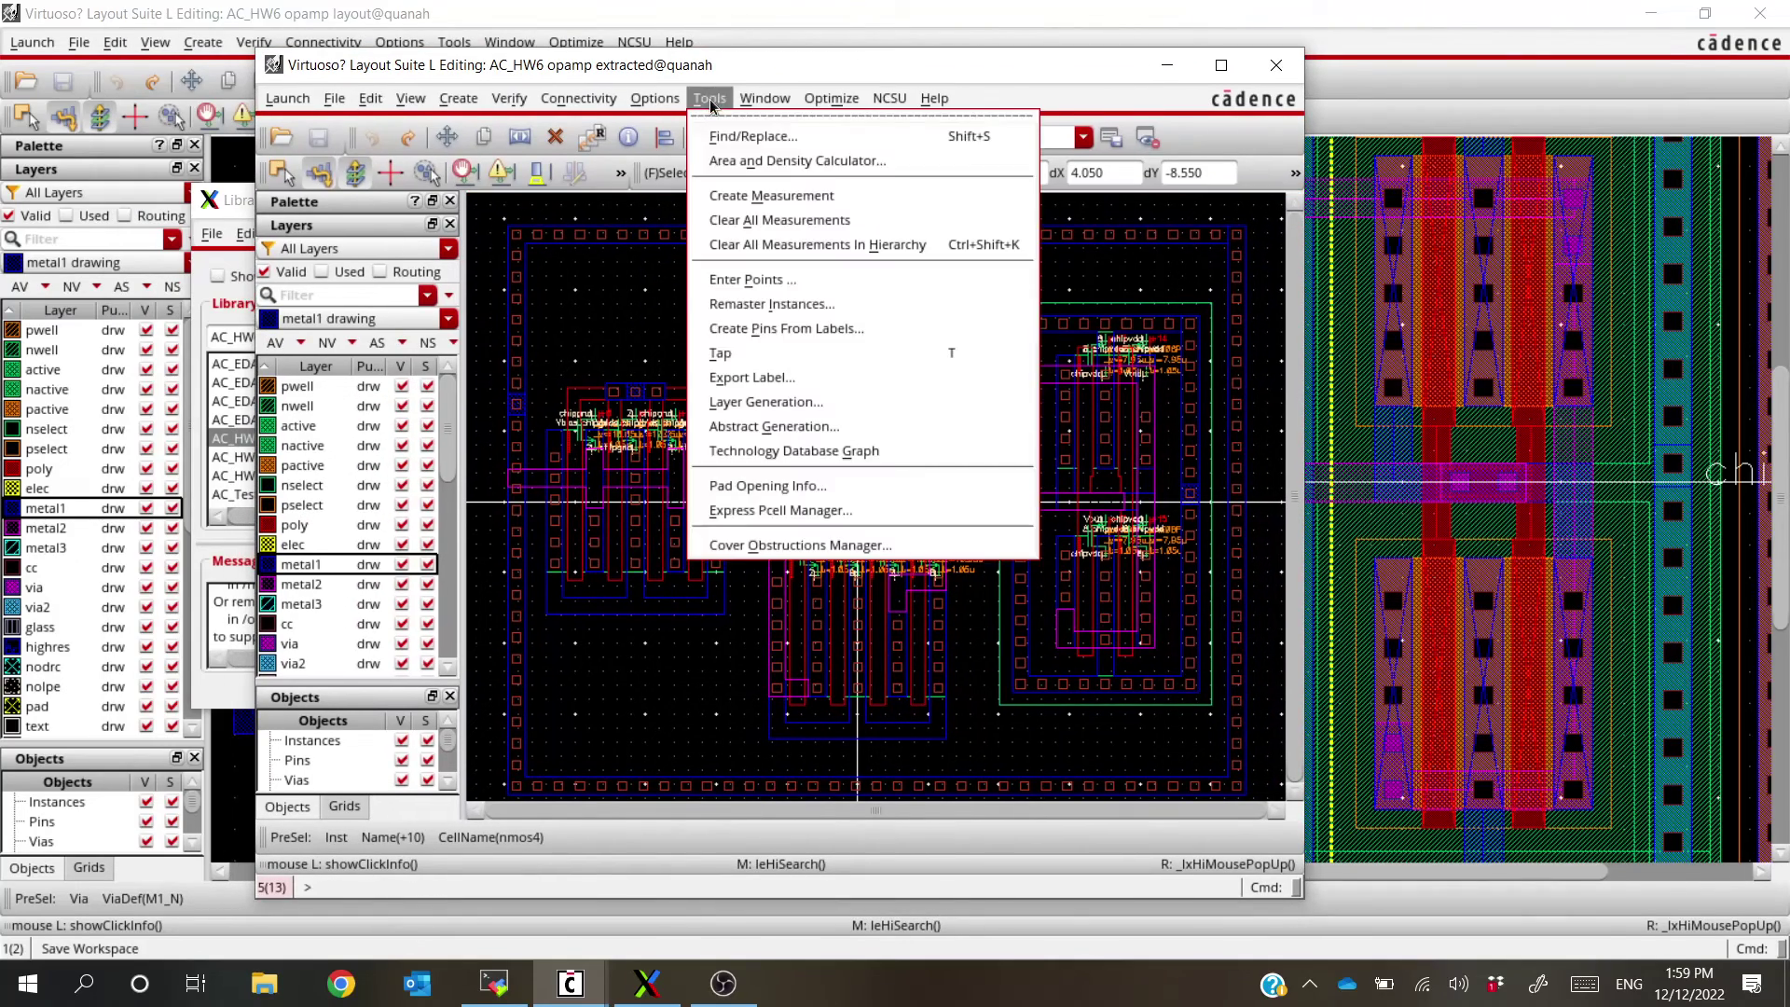
click(785, 137)
drag(1301, 103, 1254, 99)
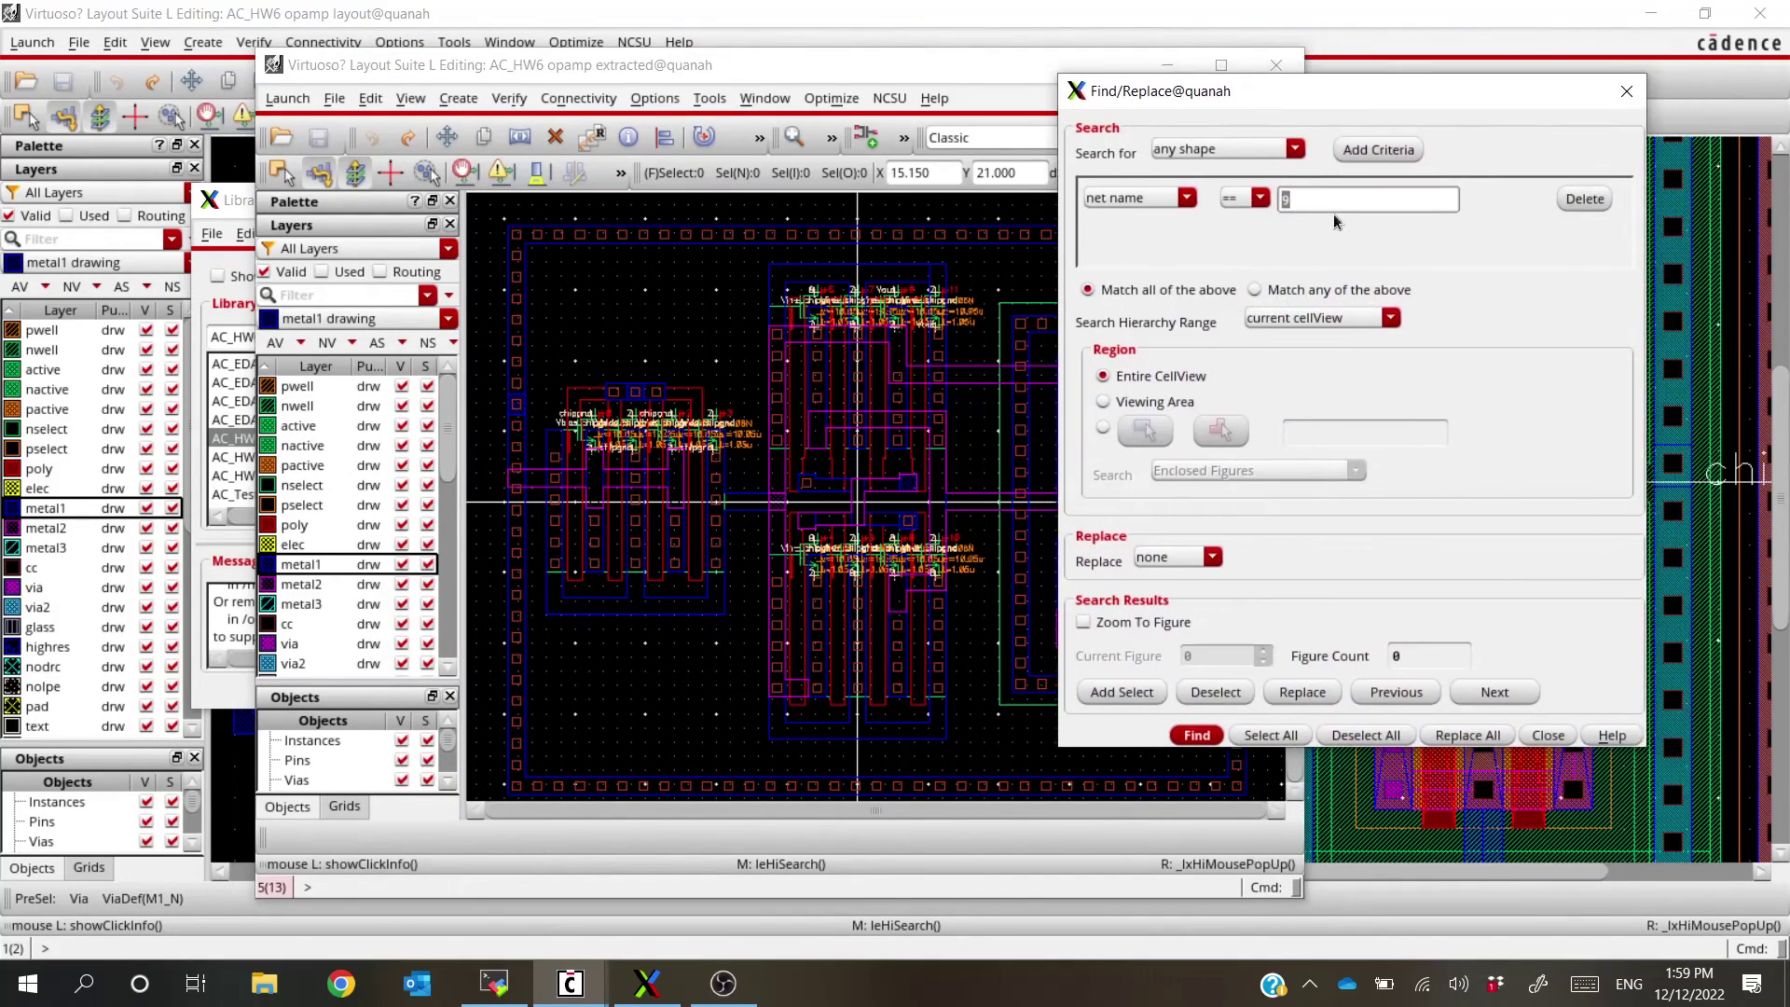
click(1215, 739)
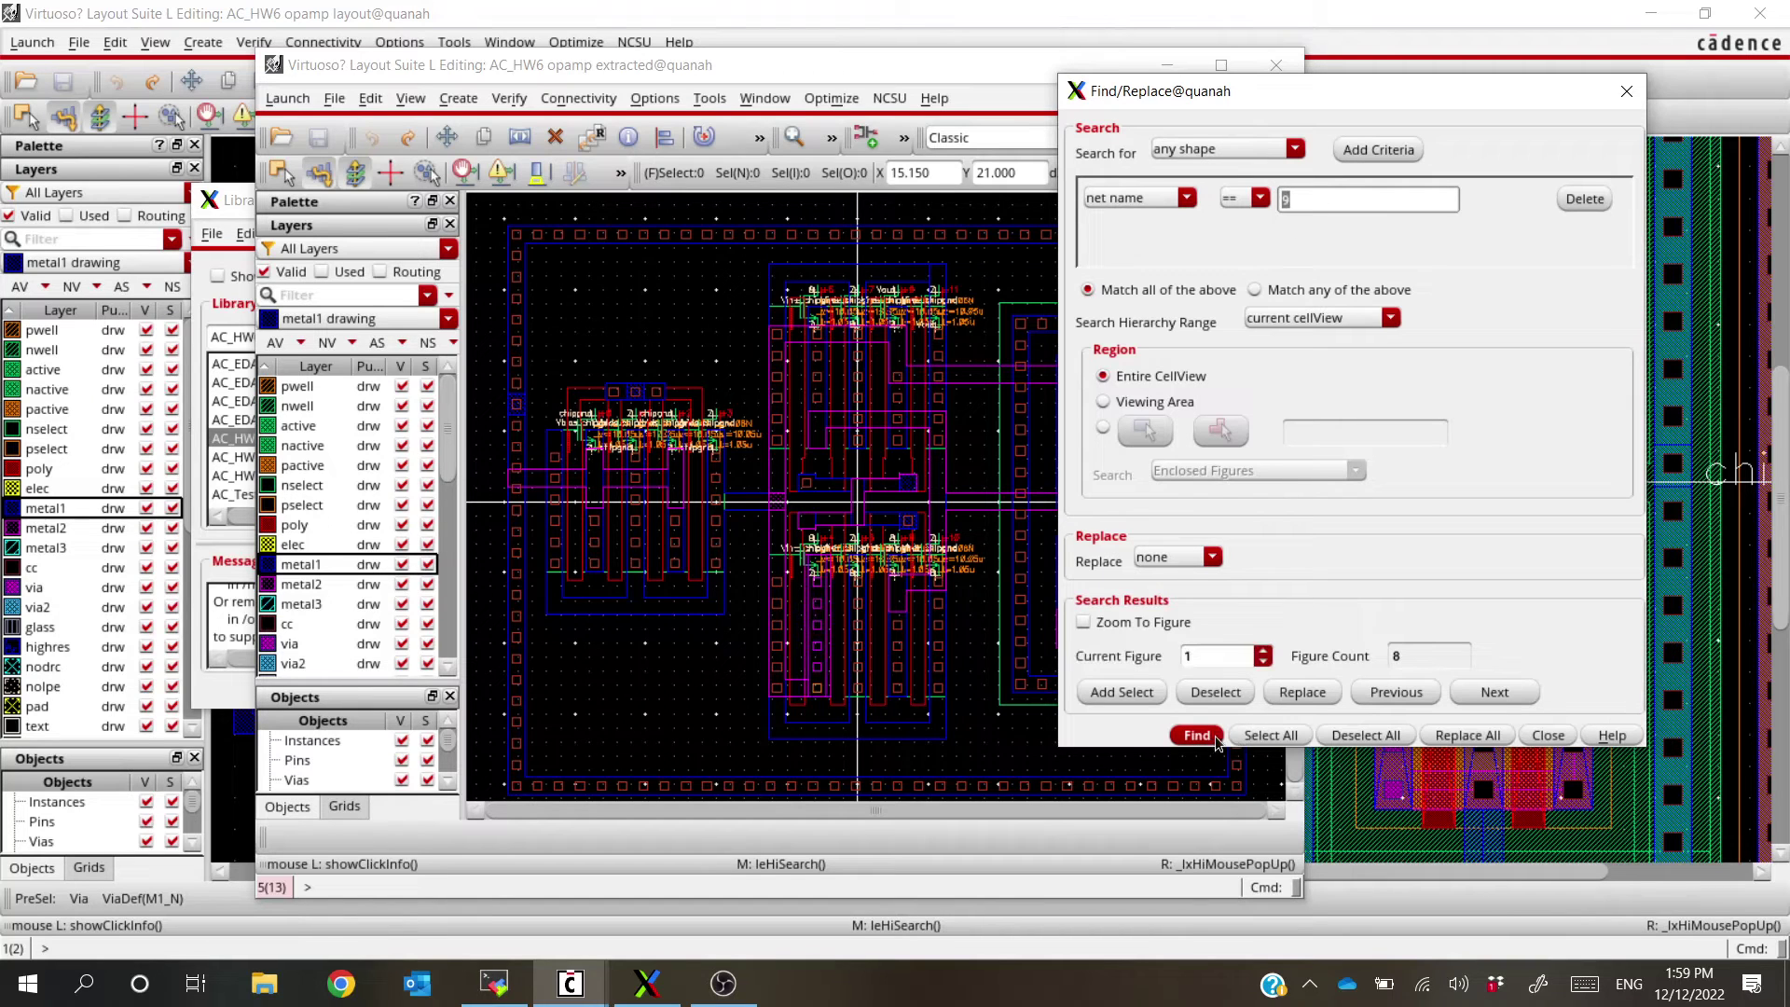
text(7)
click(1198, 737)
click(1270, 737)
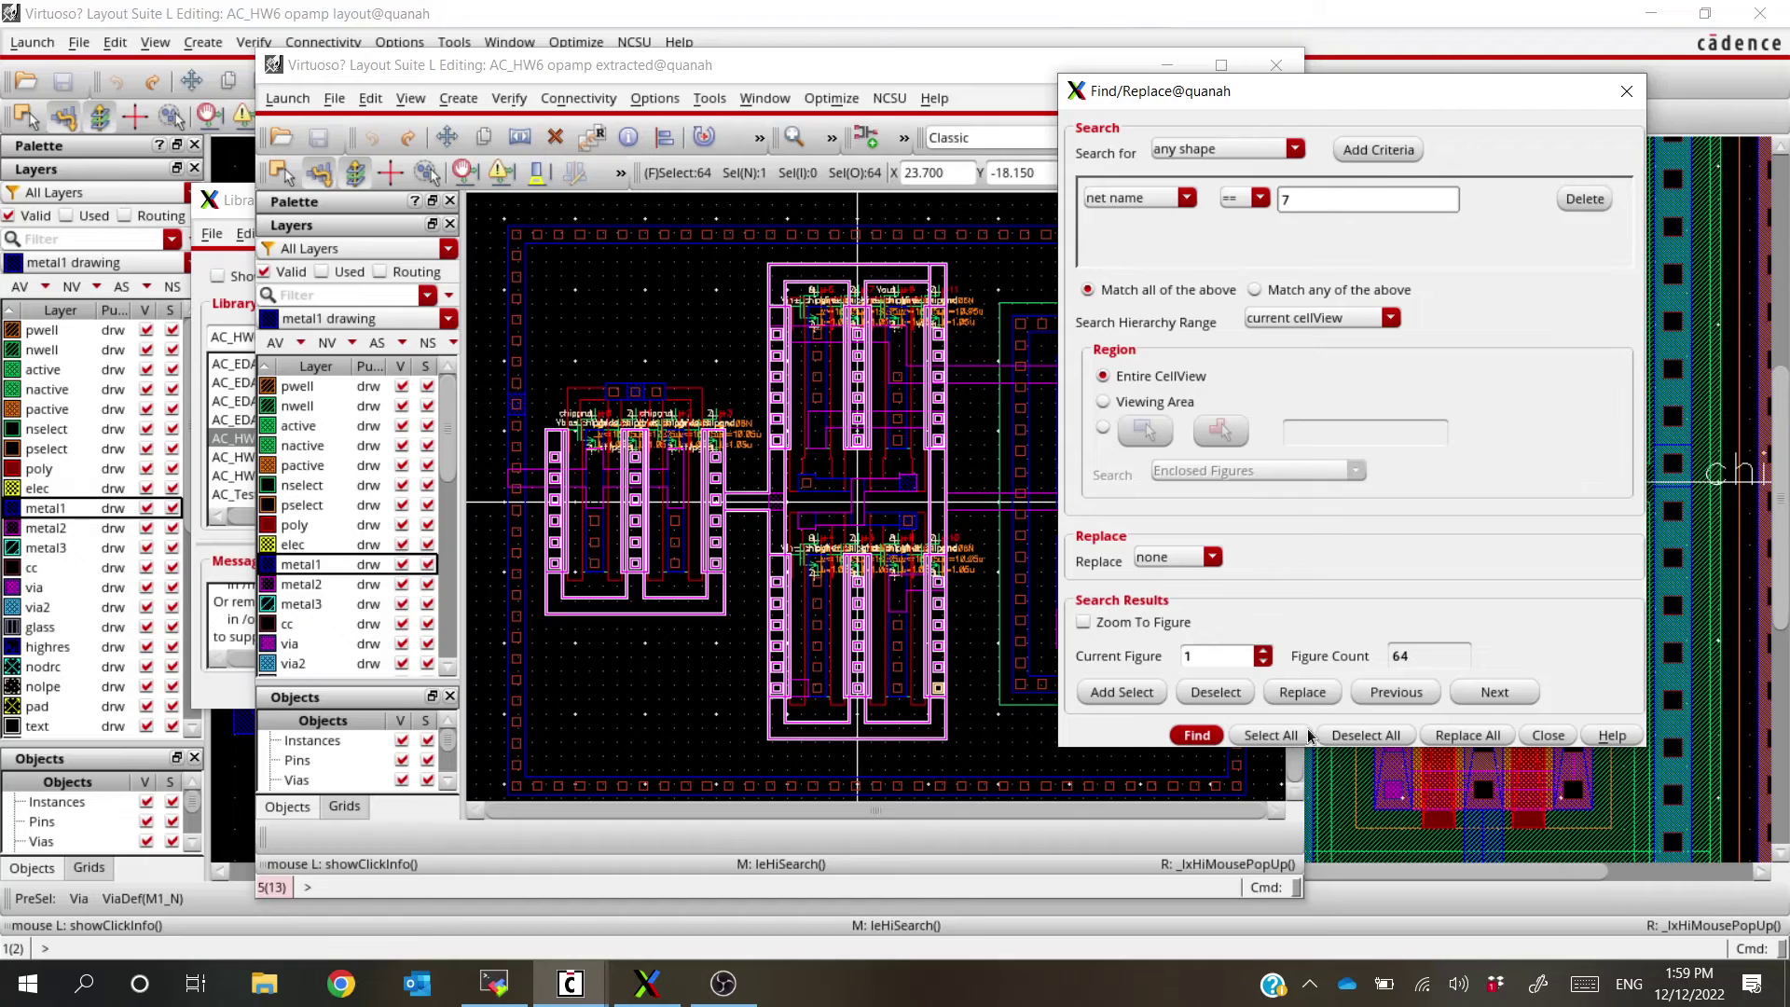
Find and select all shapes on net 9, and examine the highlighted strip in the lower middle transistor group
drag(1437, 100, 1673, 126)
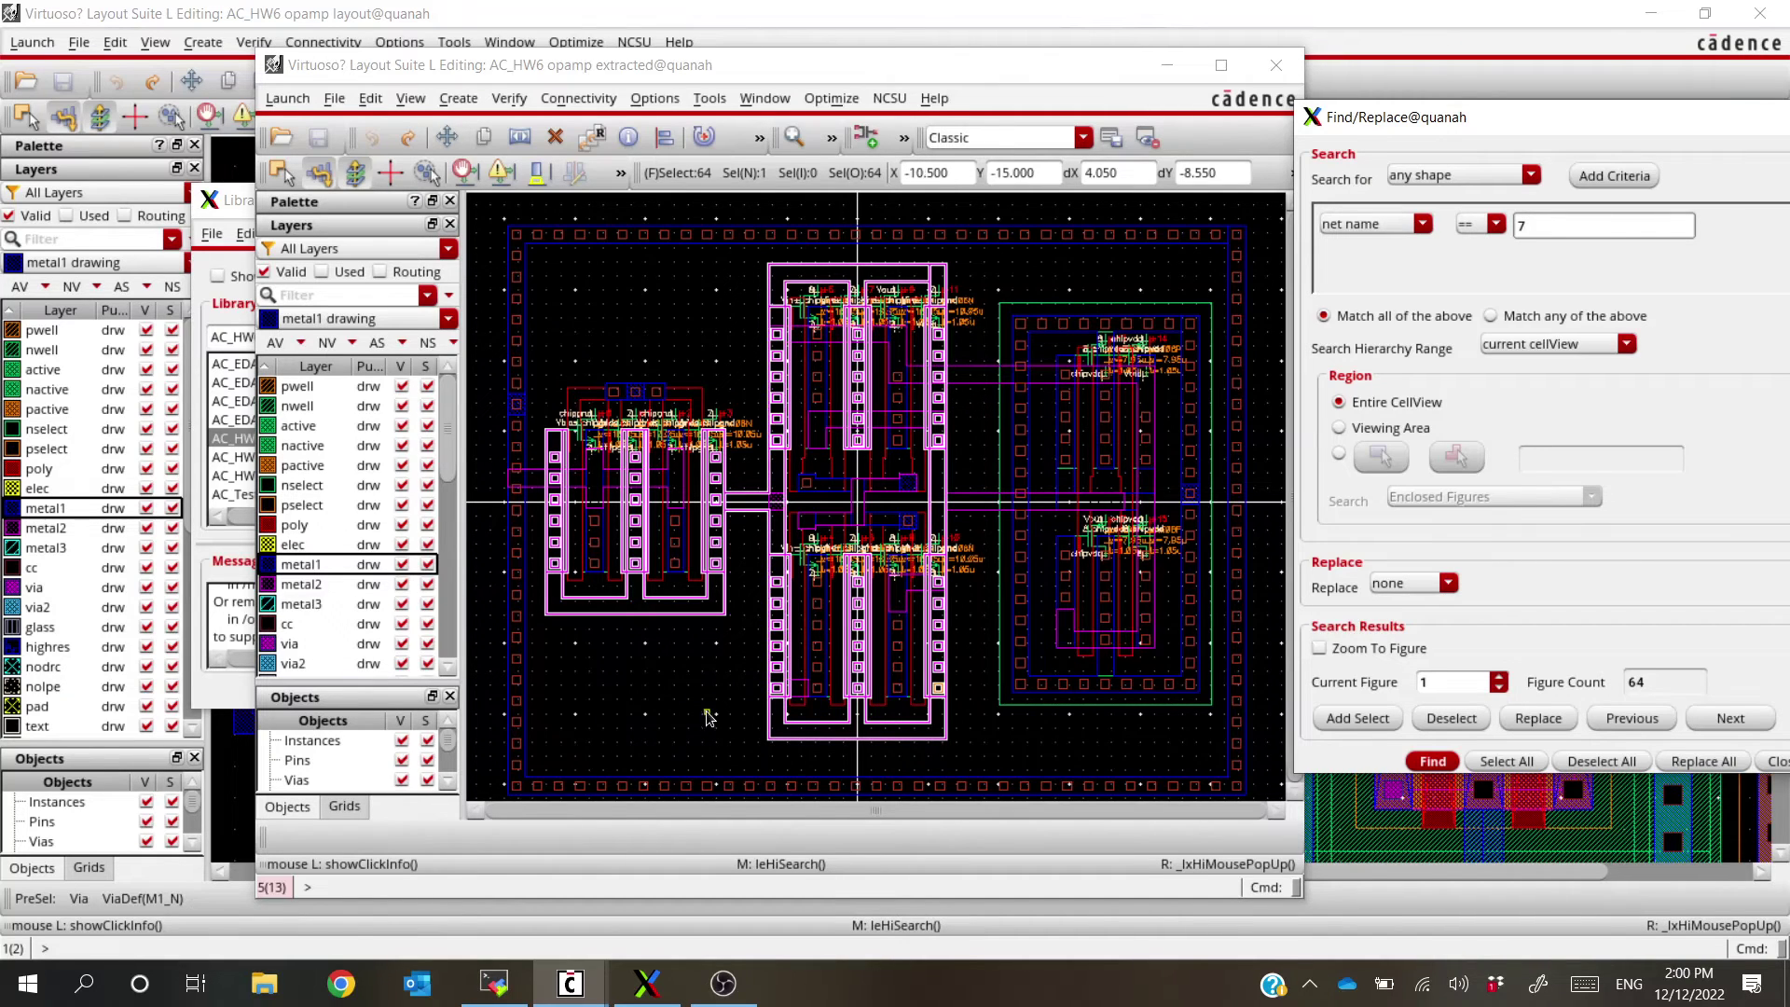
drag(1541, 225, 1508, 227)
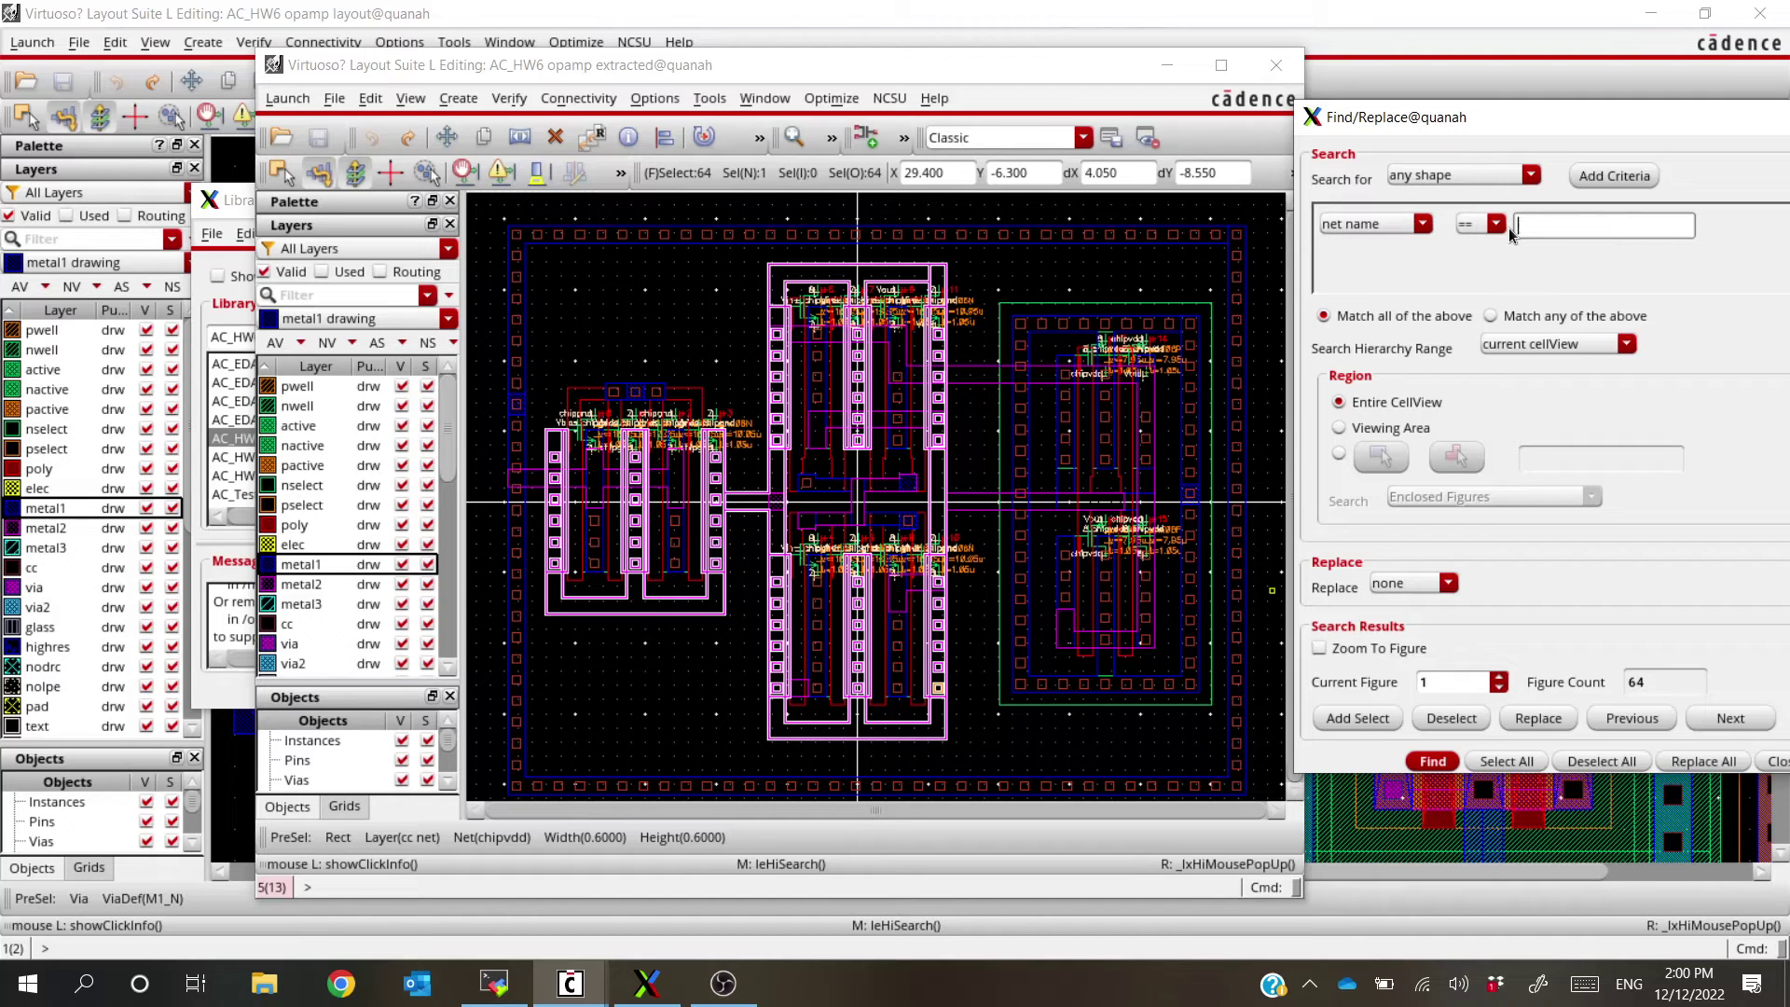
text(9)
click(1456, 762)
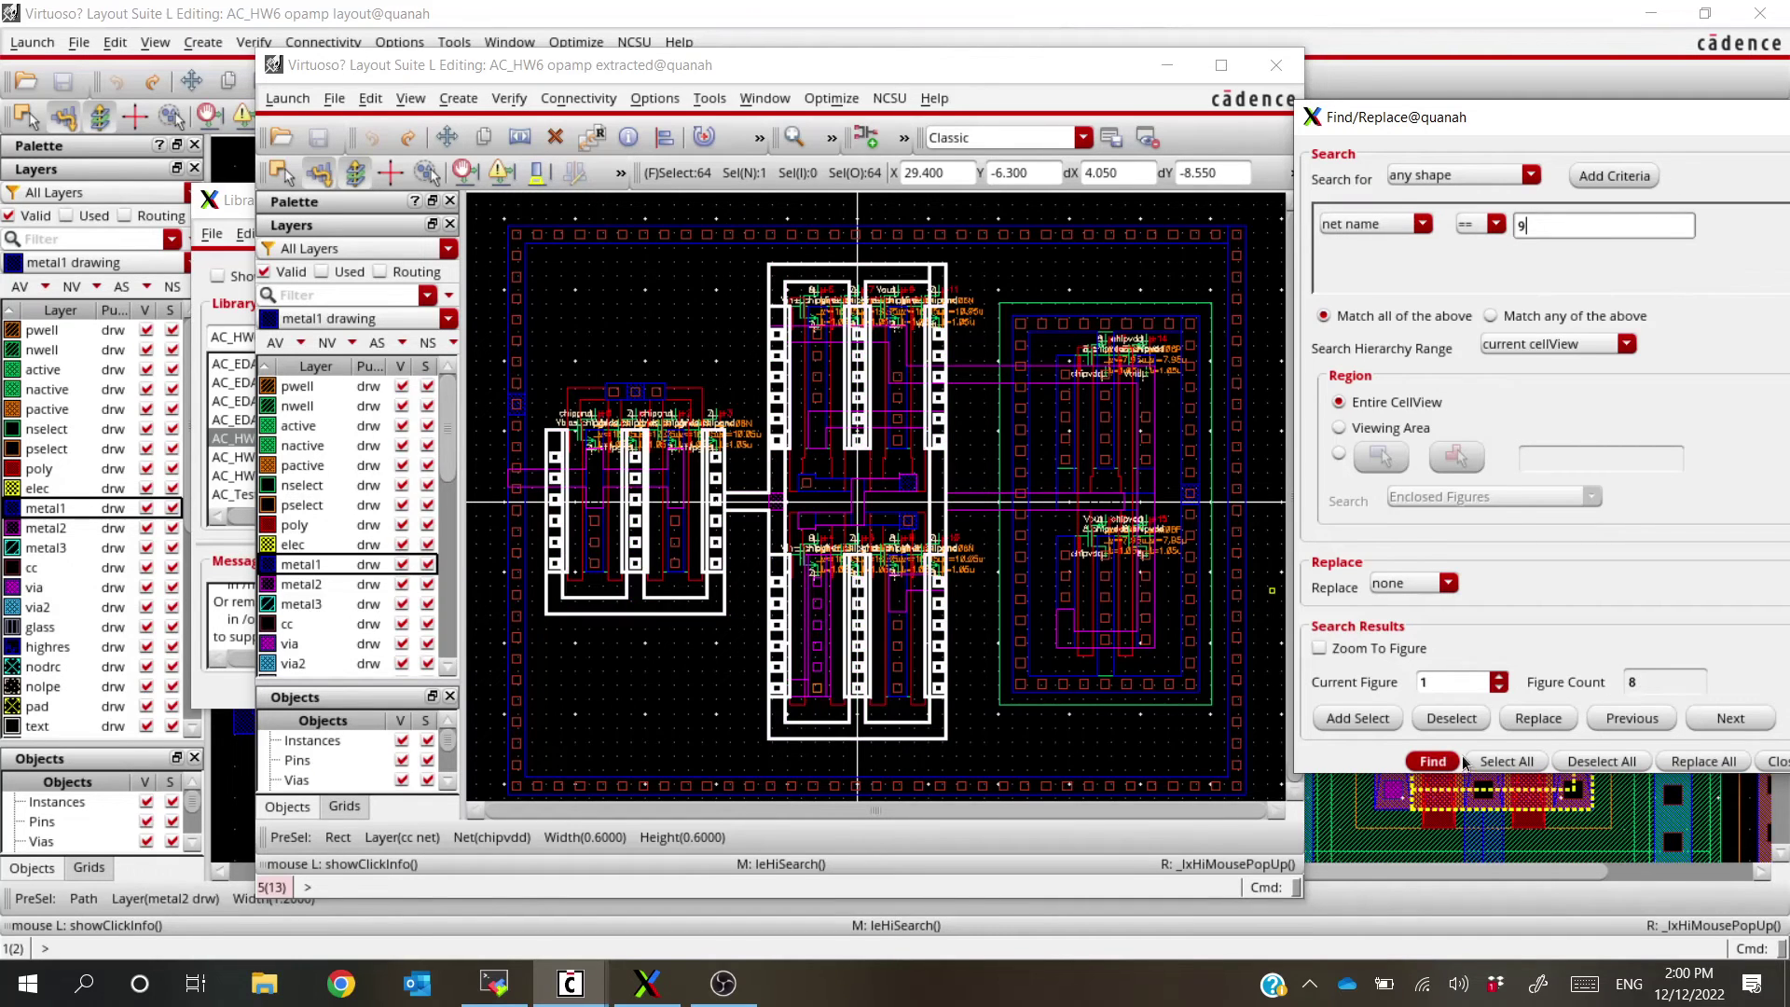
click(1495, 762)
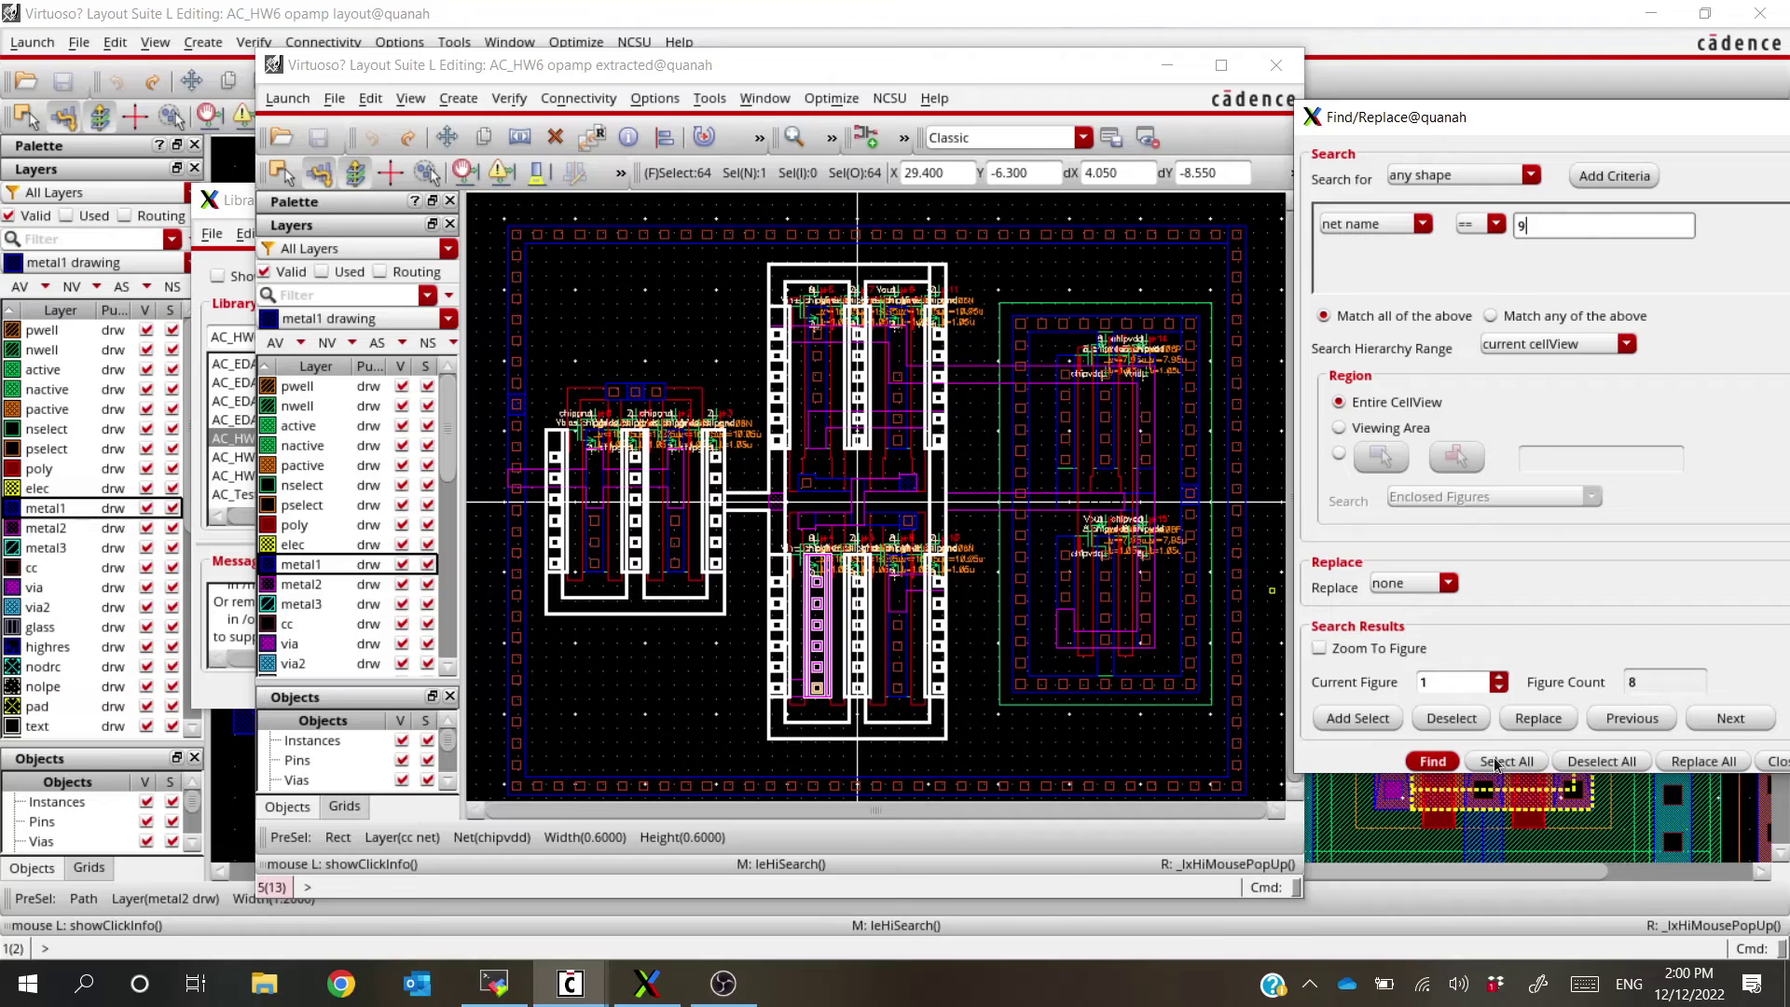
click(817, 667)
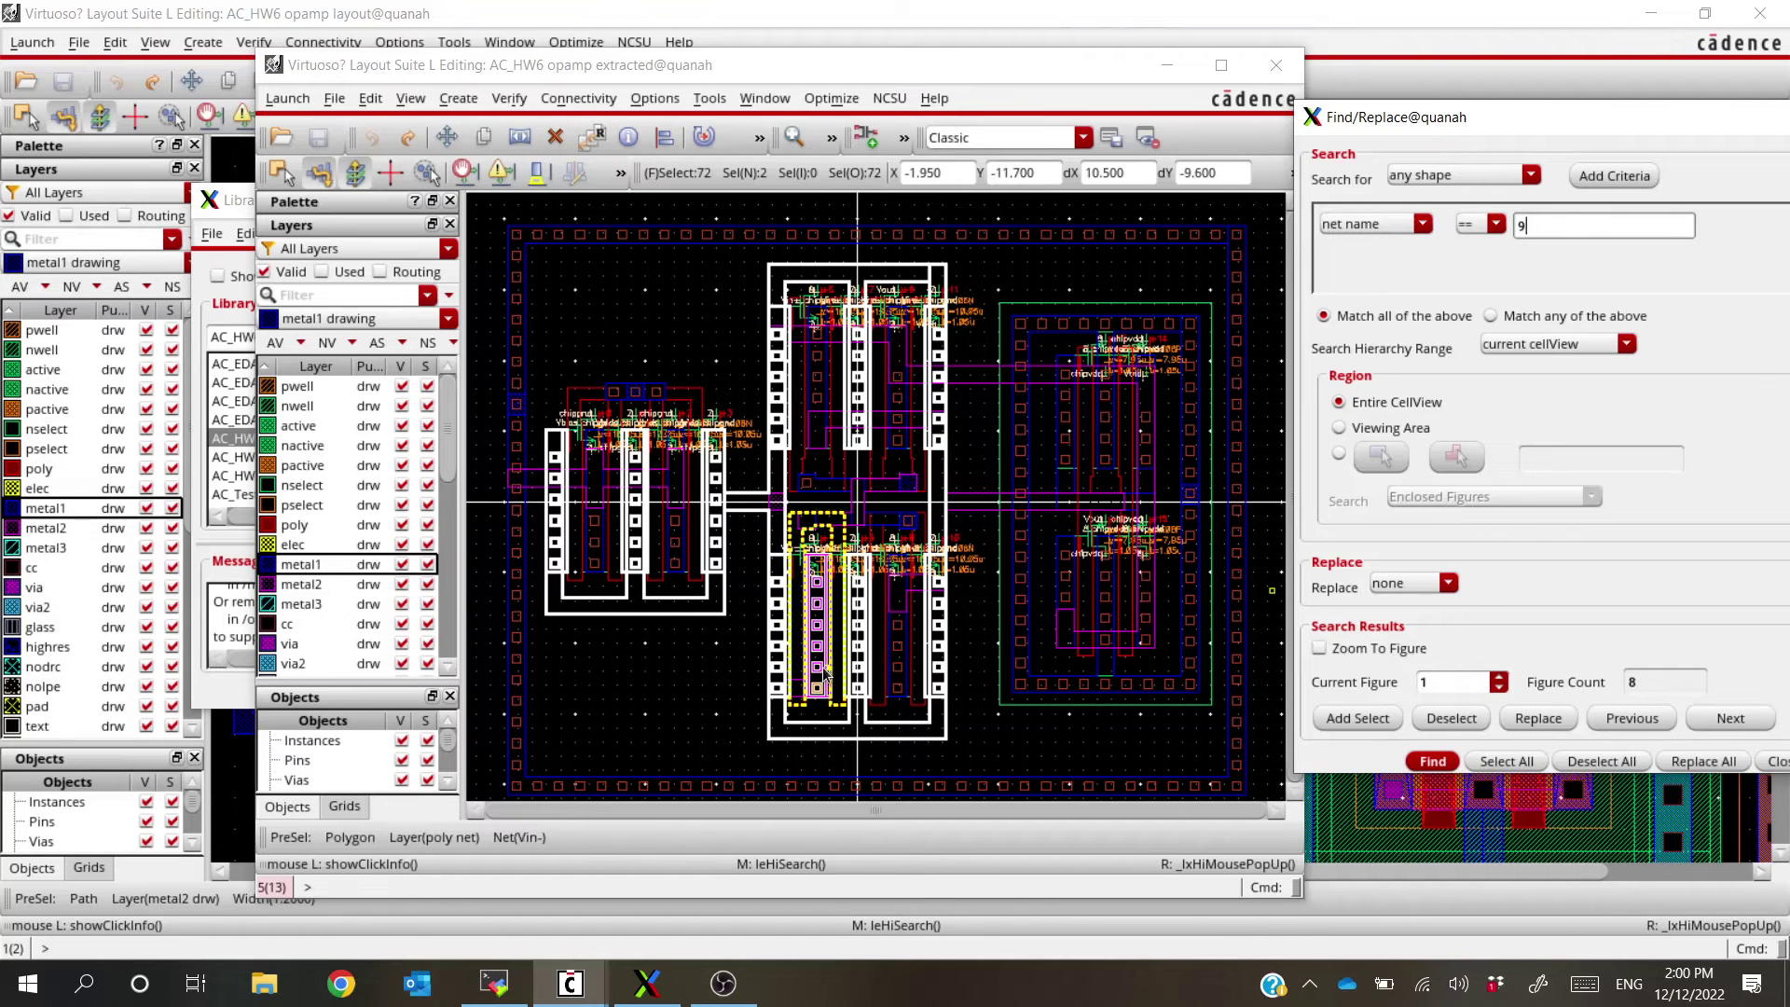
ctrl+scroll(818, 667, up, 5)
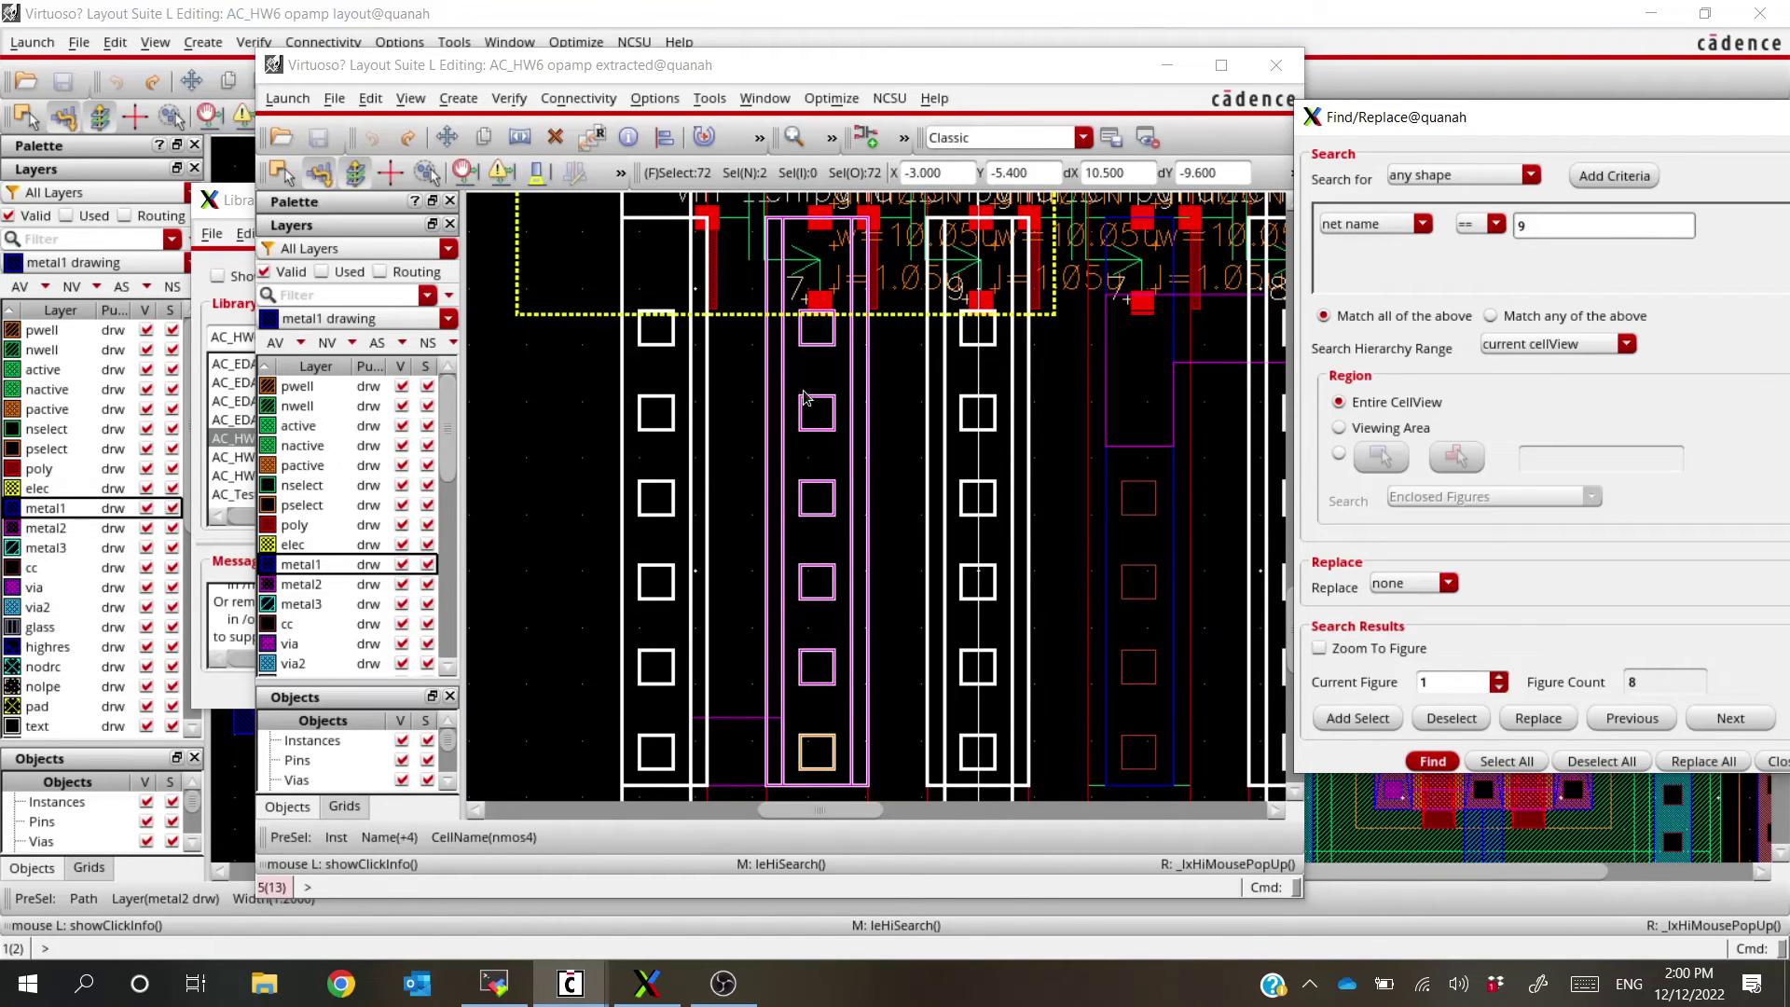
click(815, 599)
ctrl+scroll(815, 598, down, 3)
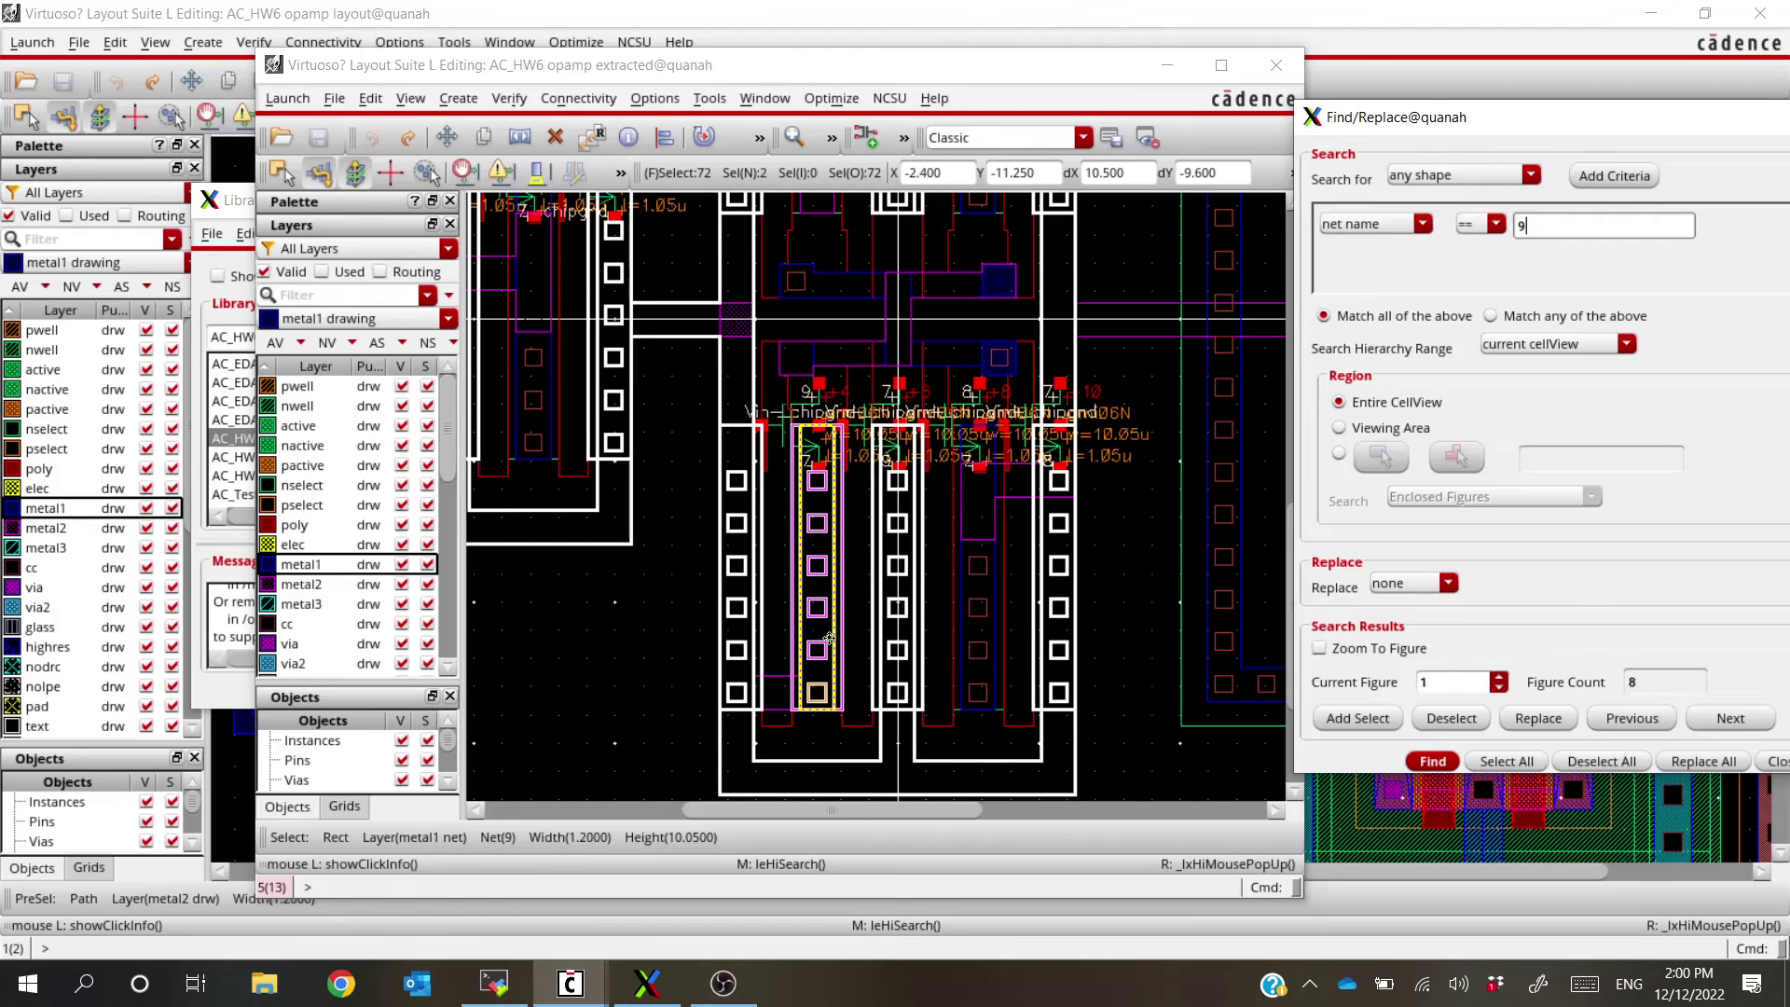
Compare the netbad.out entries for the layout in the LVS report with the nets highlighted in the extracted view
key(alt+Tab)
key(alt+Tab)
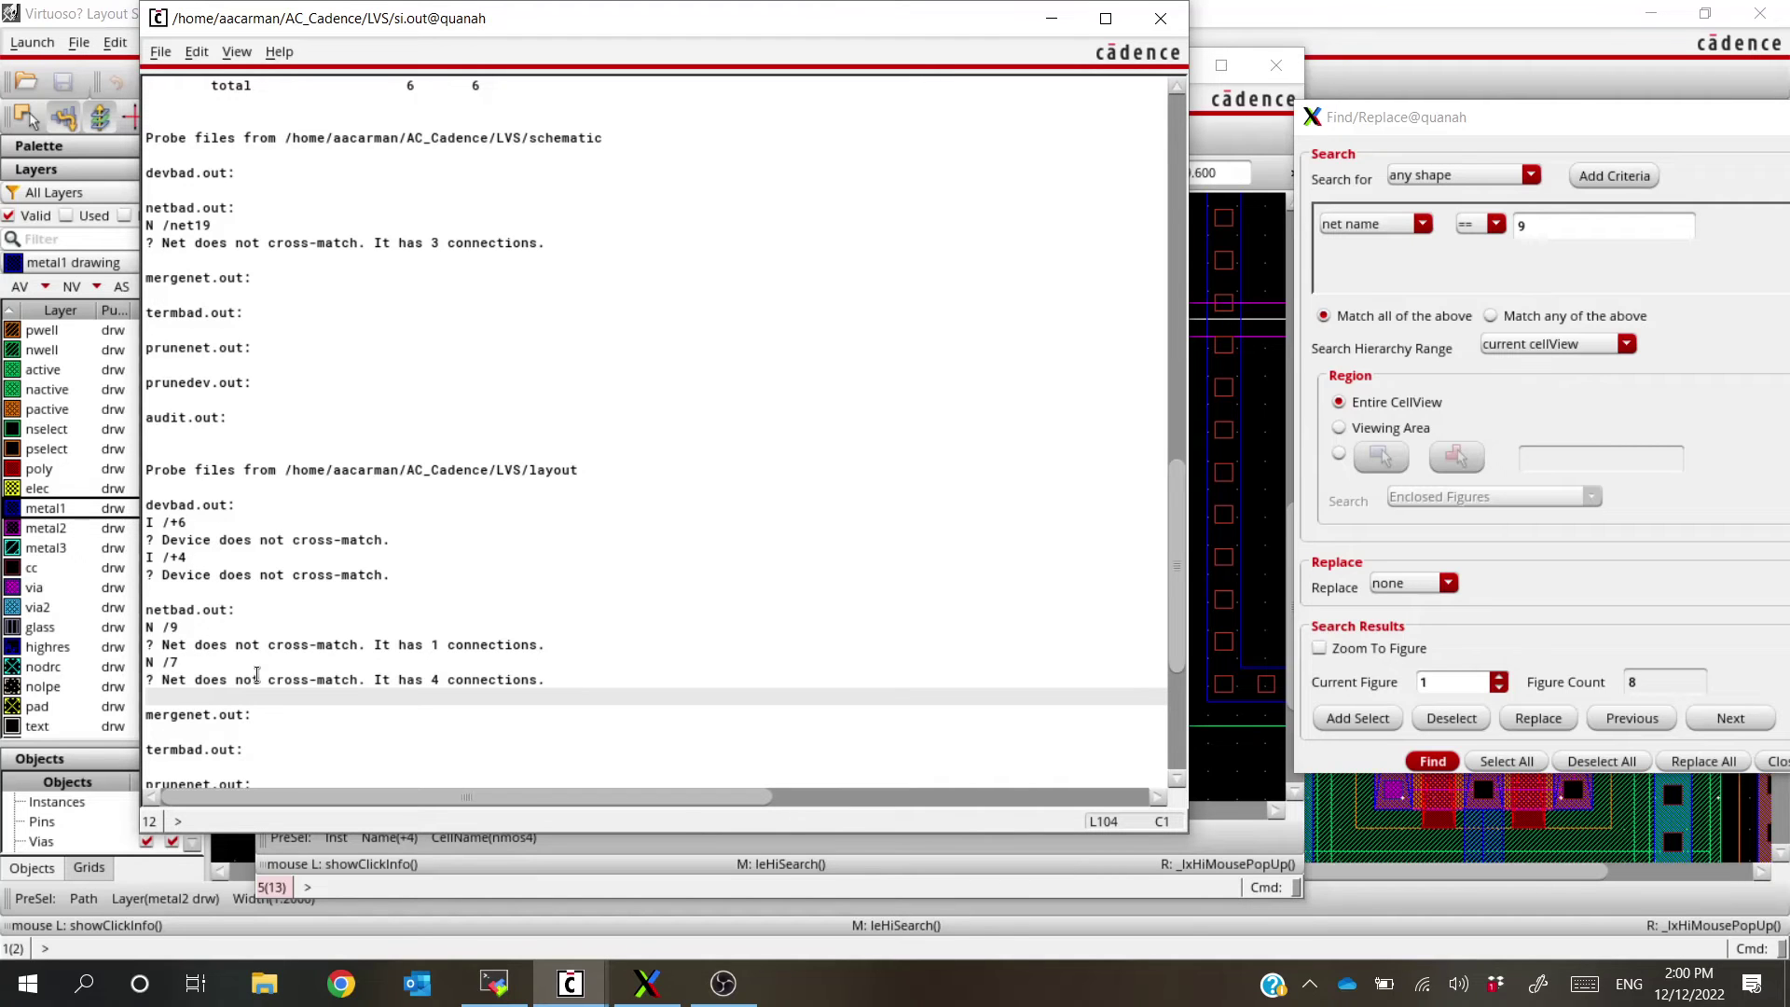
key(alt+Tab)
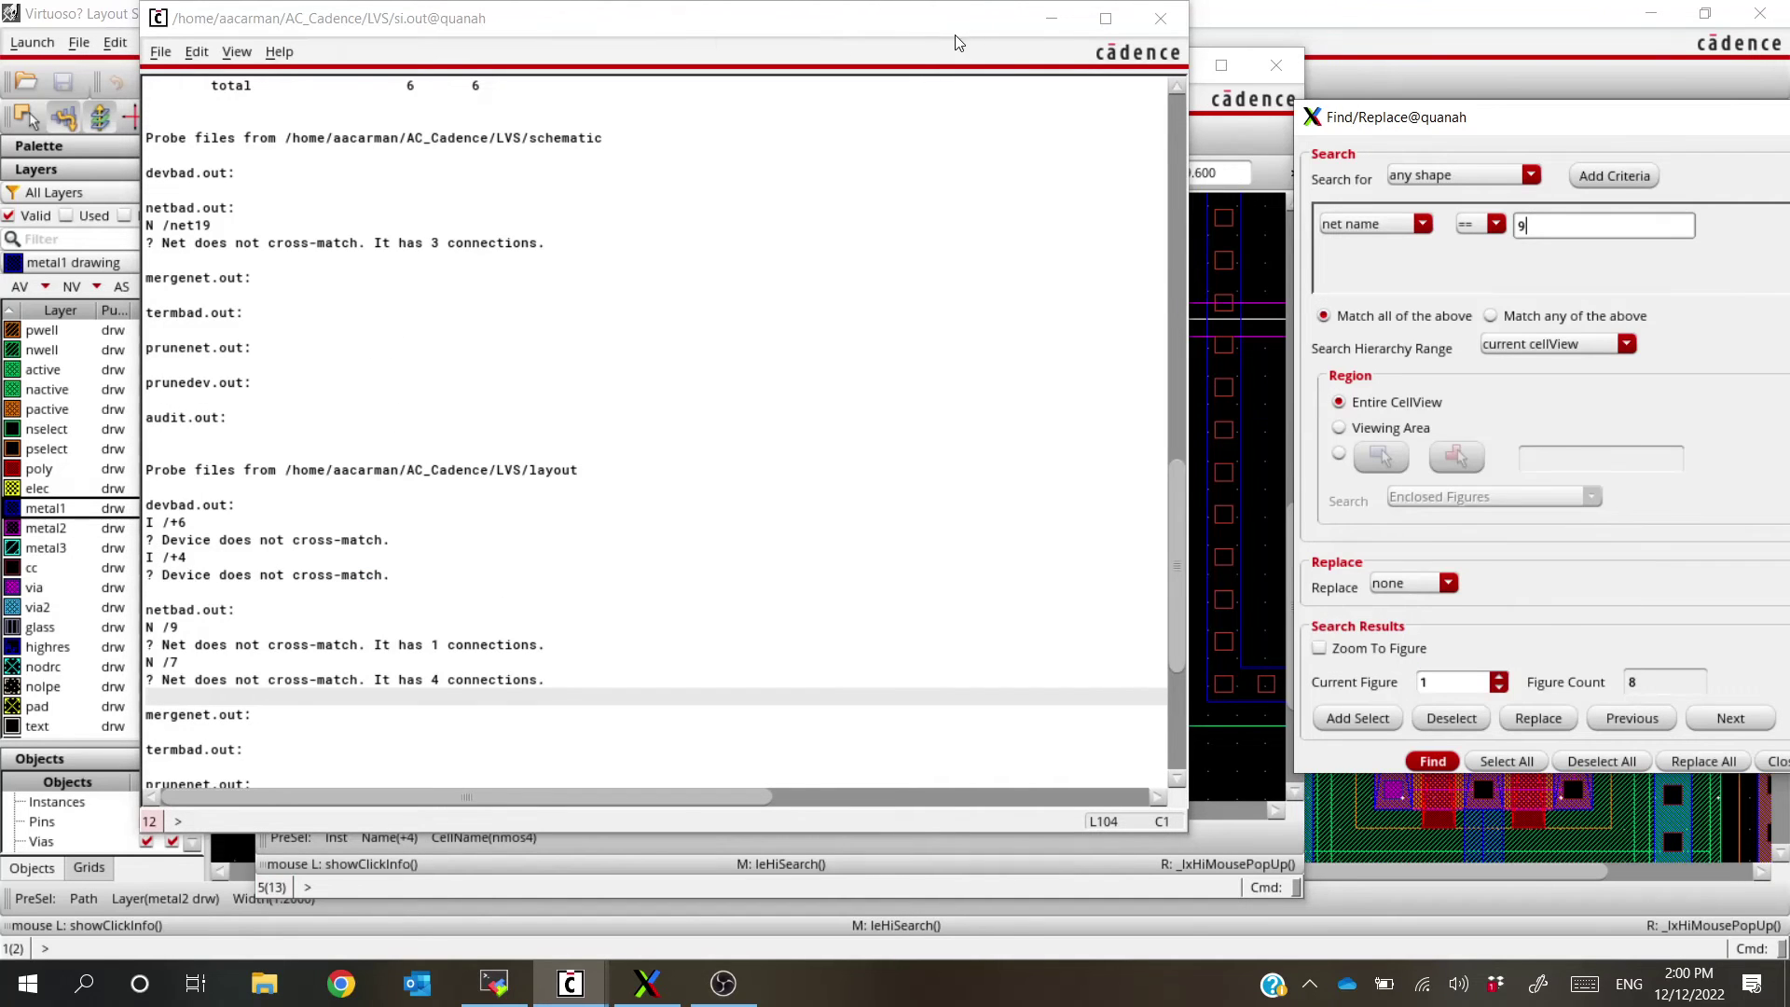
drag(958, 42, 505, 502)
click(936, 364)
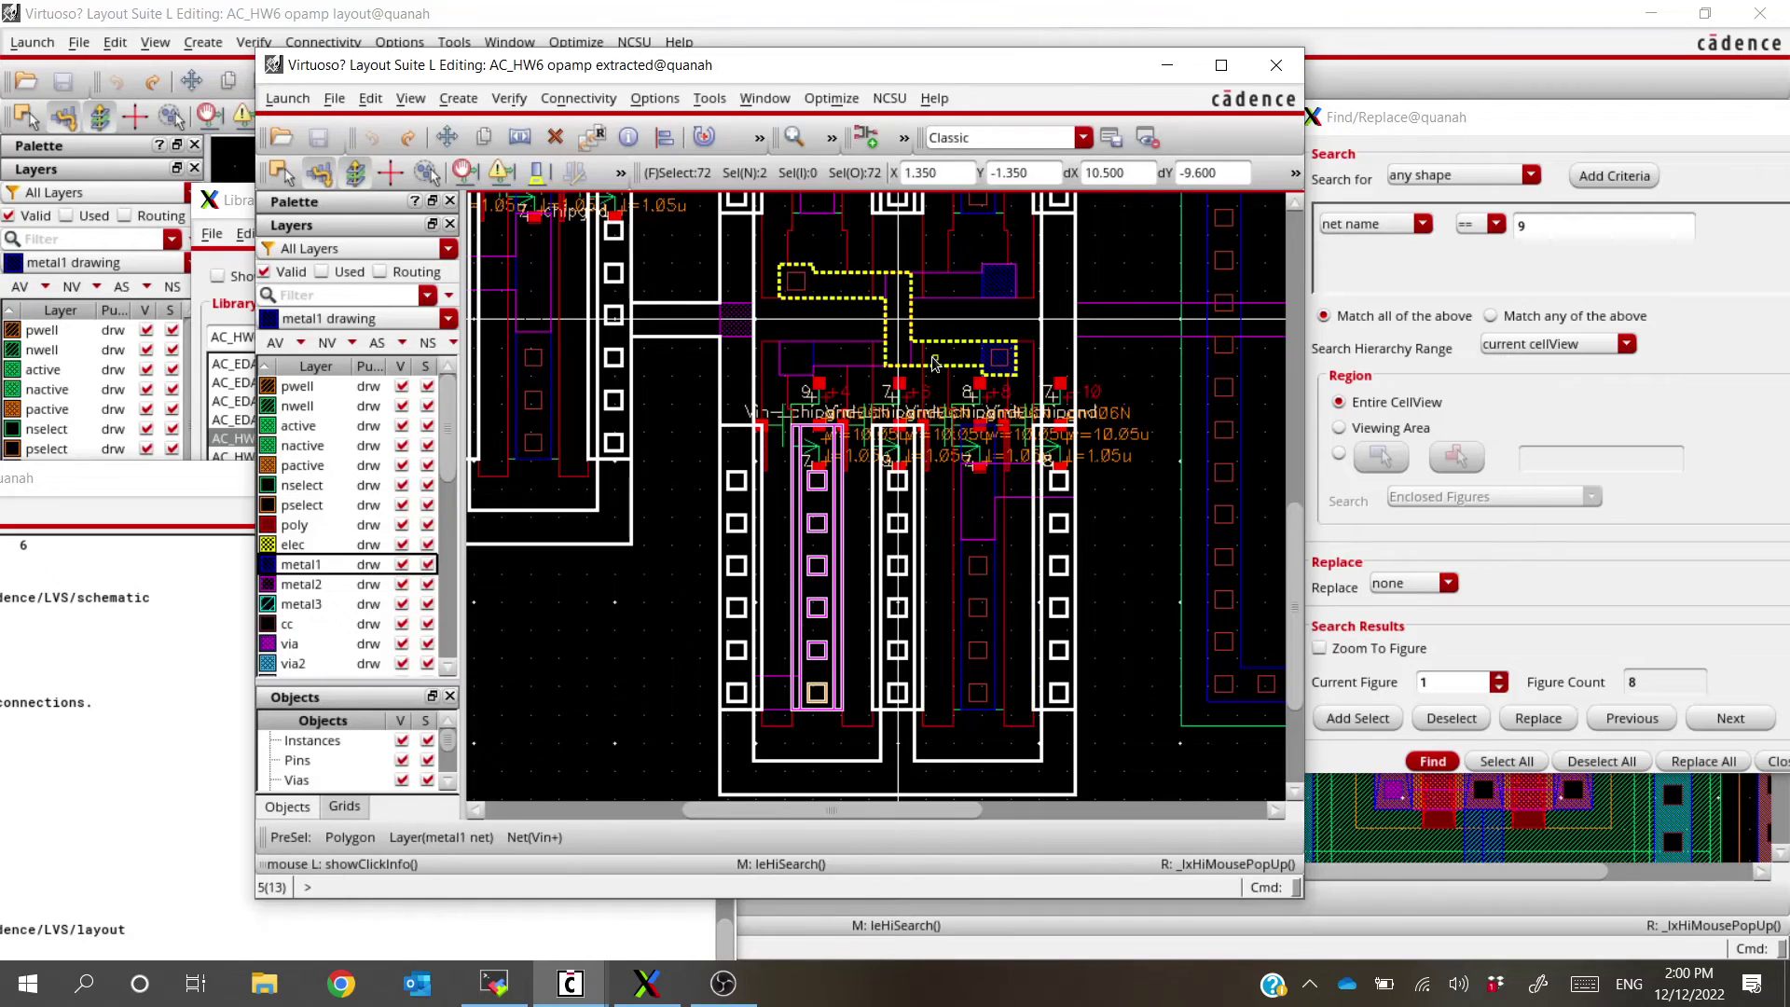
ctrl+scroll(936, 364, down, 1)
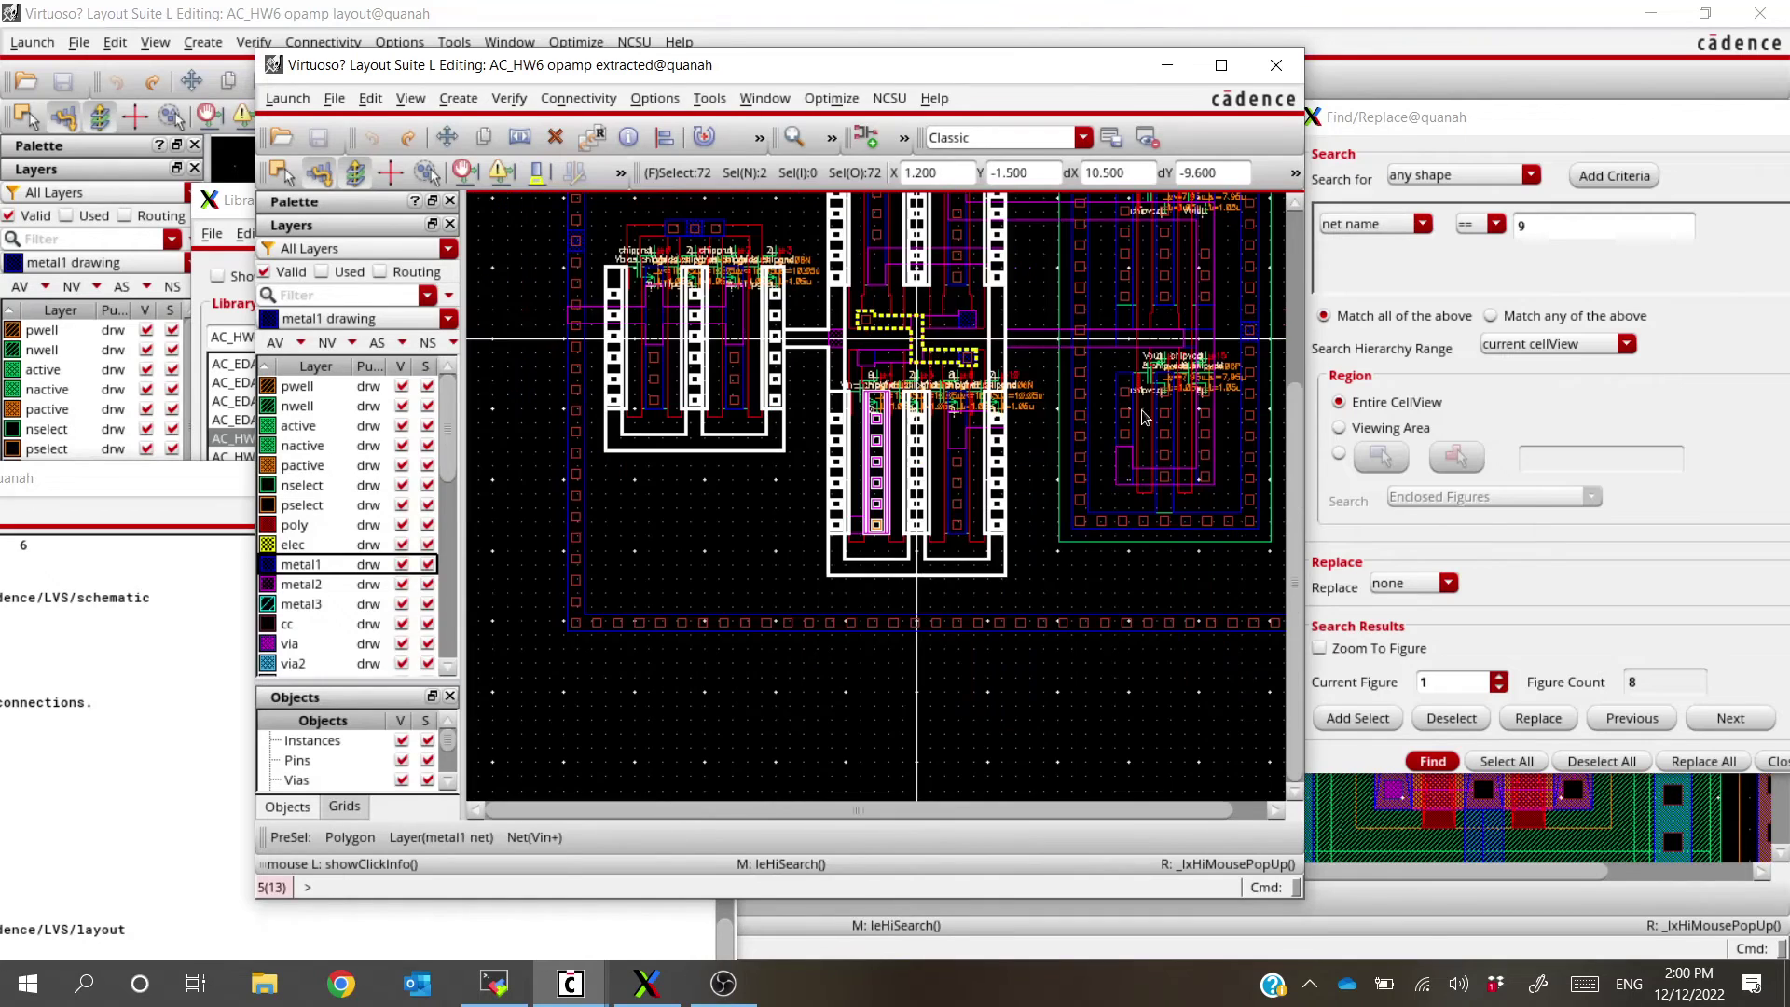
Clear the selection and select only the net 9 shapes to locate them within the whole extracted opamp
click(1447, 723)
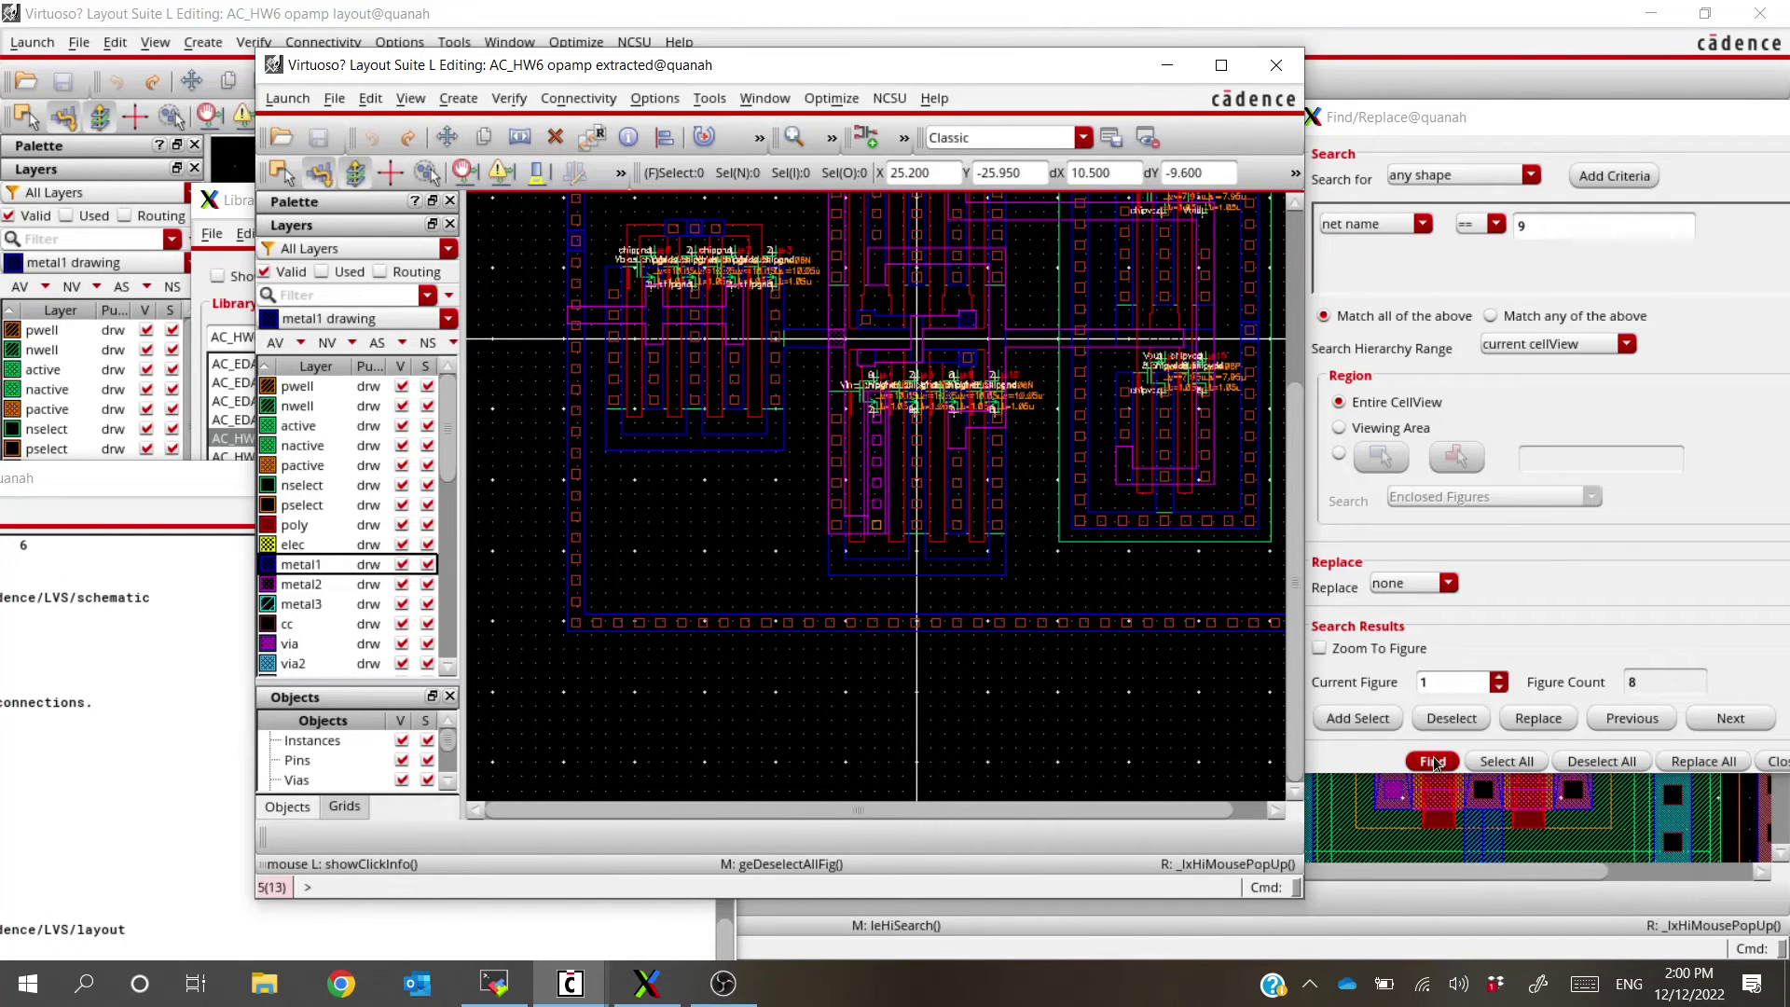
click(1503, 761)
ctrl+scroll(876, 485, down, 1)
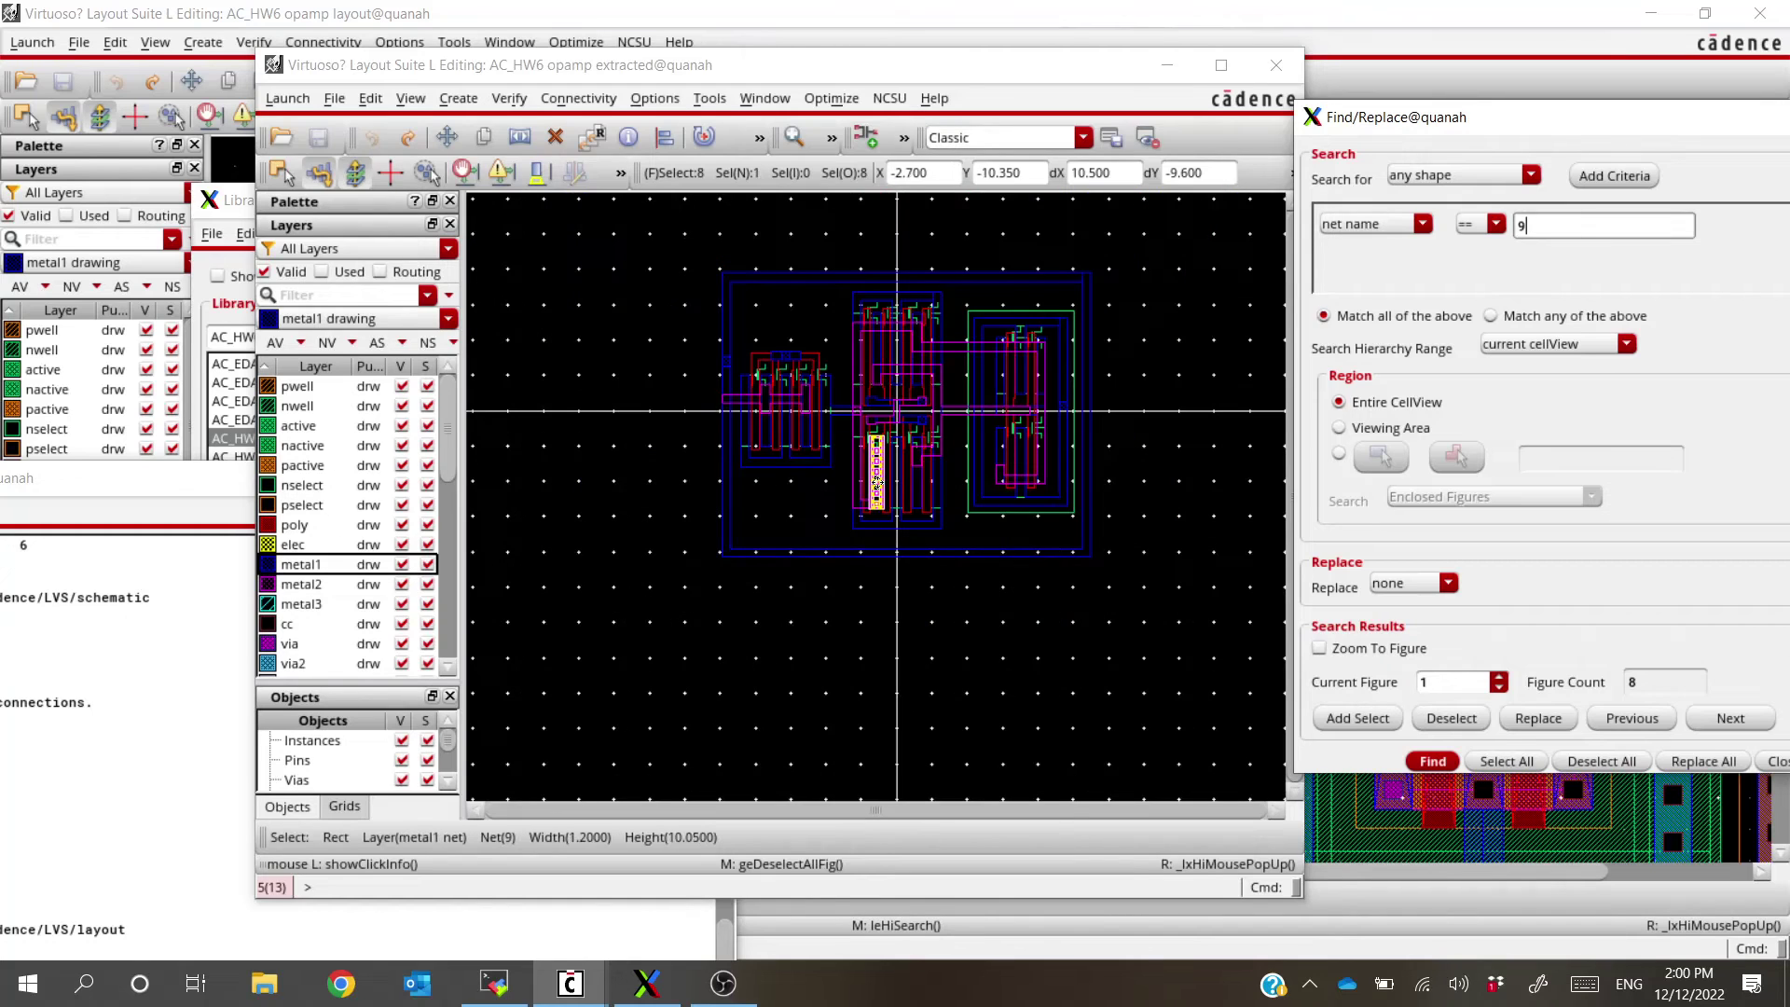
ctrl+scroll(887, 404, up, 1)
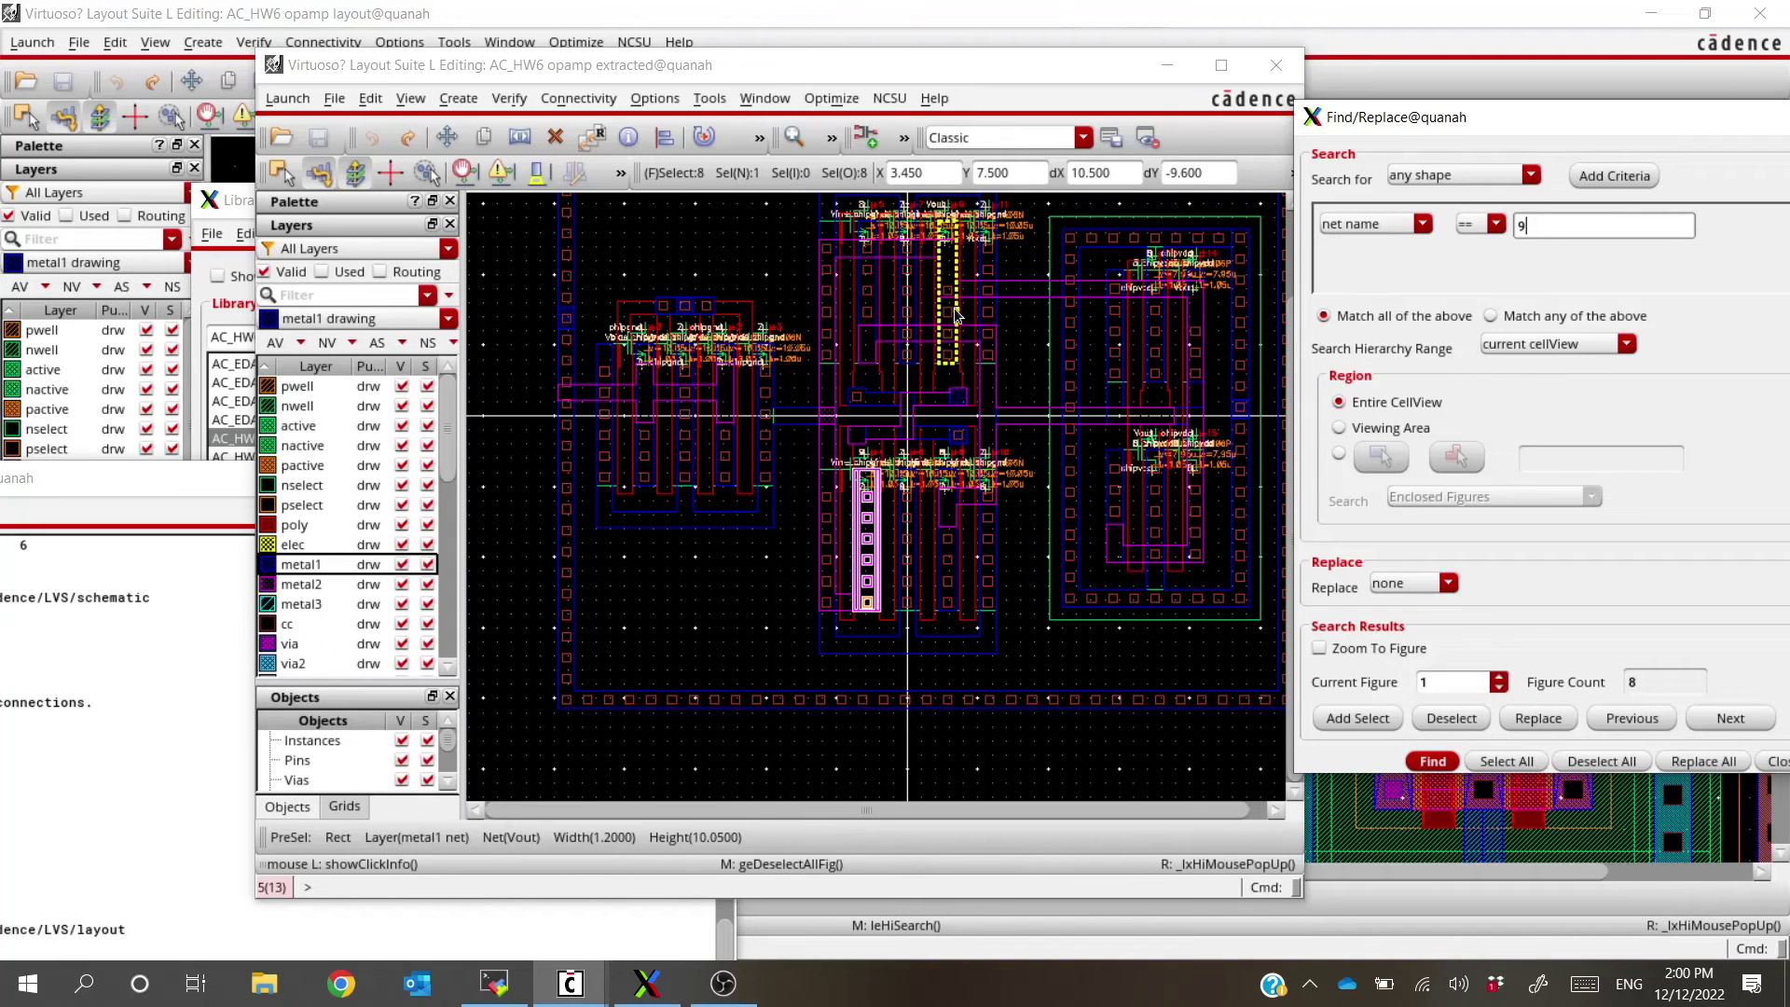
Switch to the opamp layout and examine the metal wiring of the upper and lower middle transistor groups around Vout, Vin- and Vin+
key(alt+Tab)
key(alt+Tab)
key(alt+Tab)
key(alt+Tab)
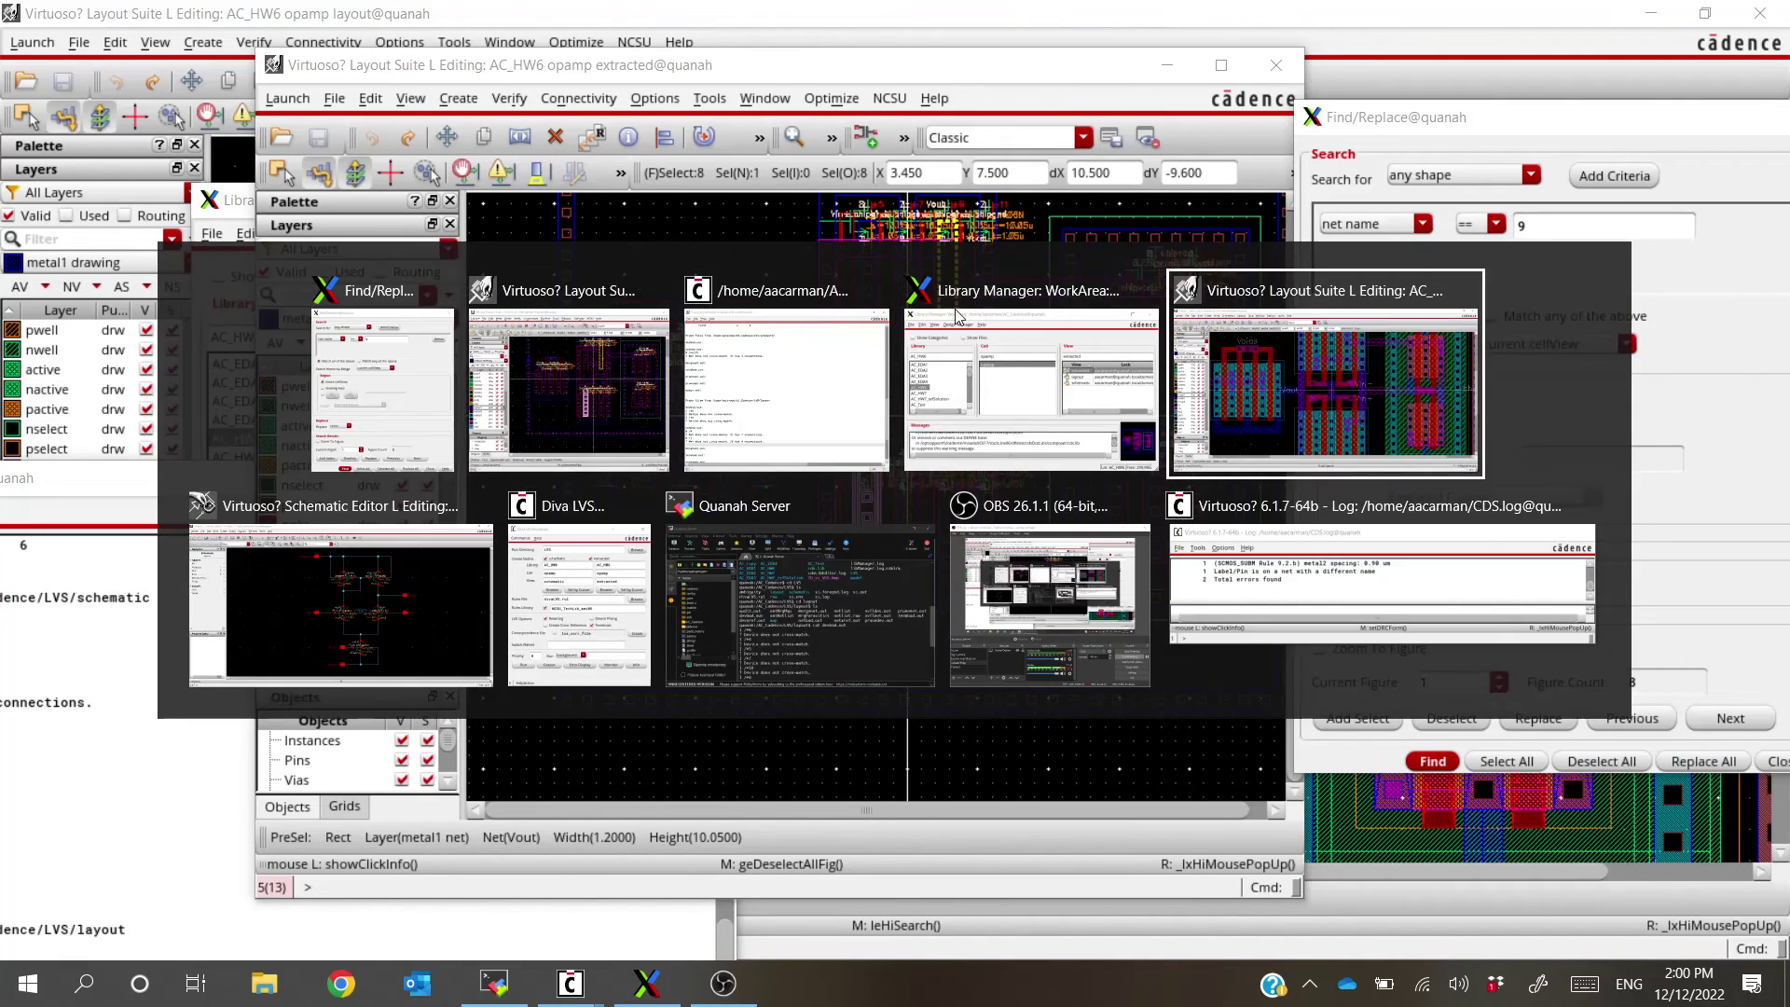
ctrl+scroll(1023, 530, down, 2)
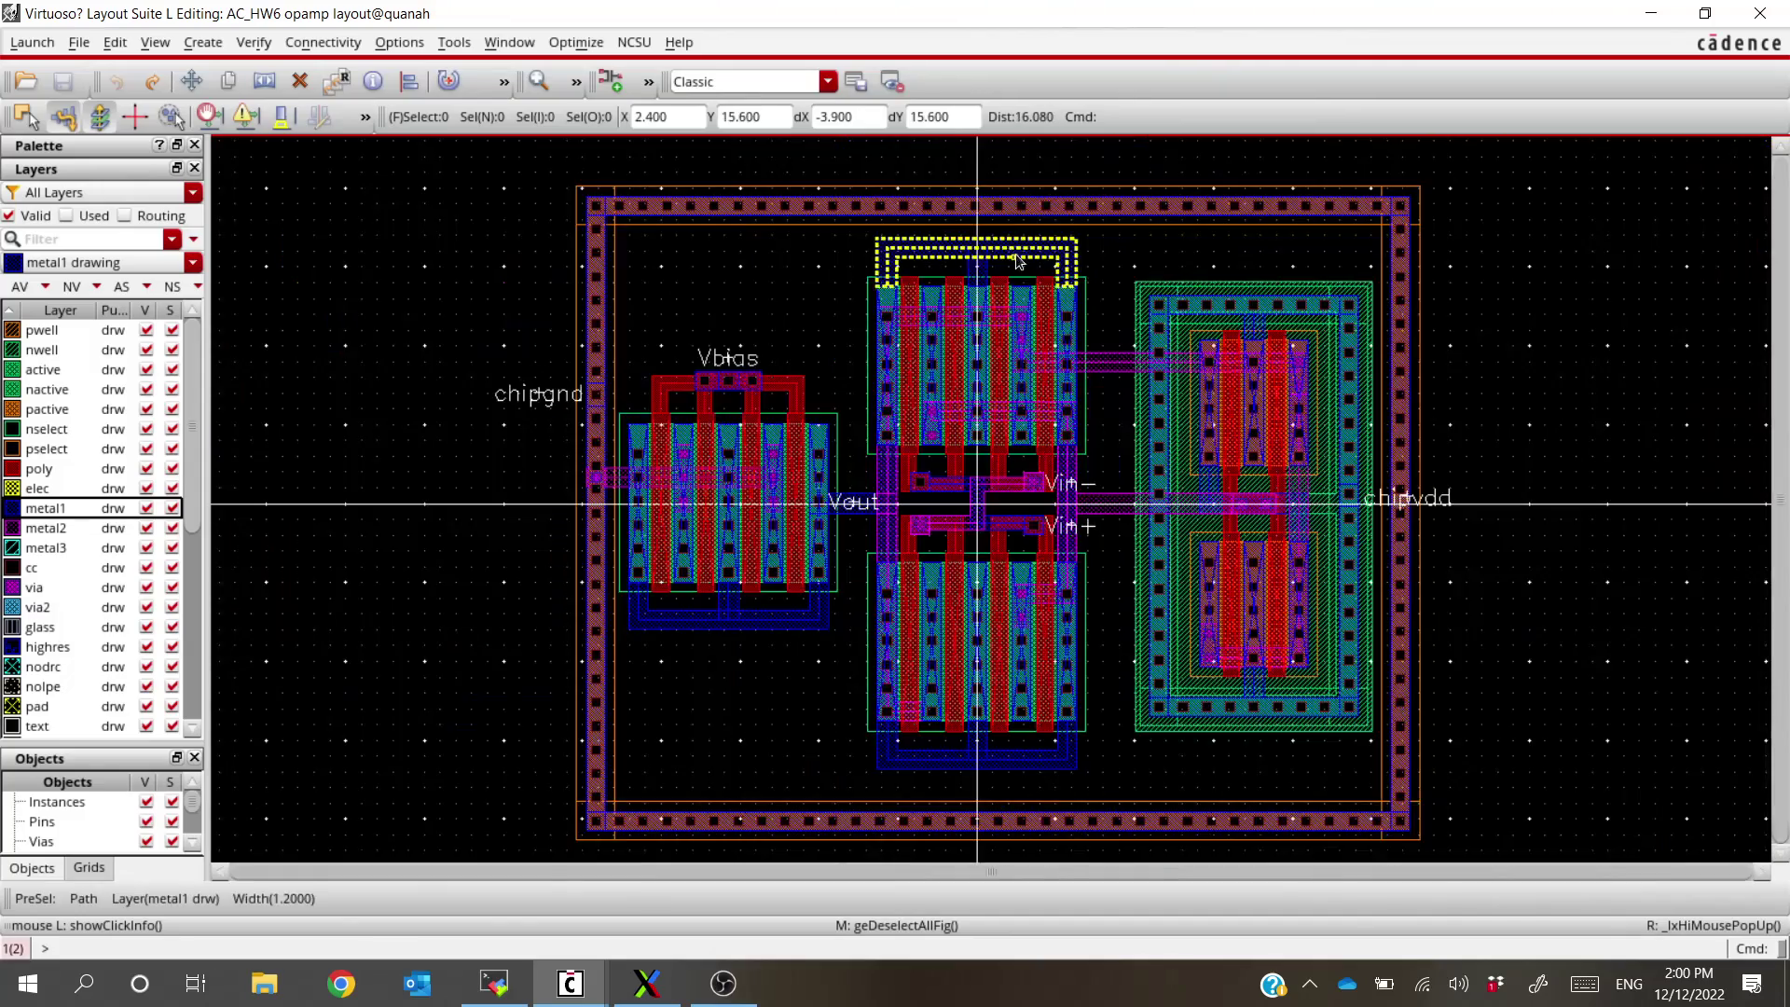
ctrl+scroll(979, 391, up, 2)
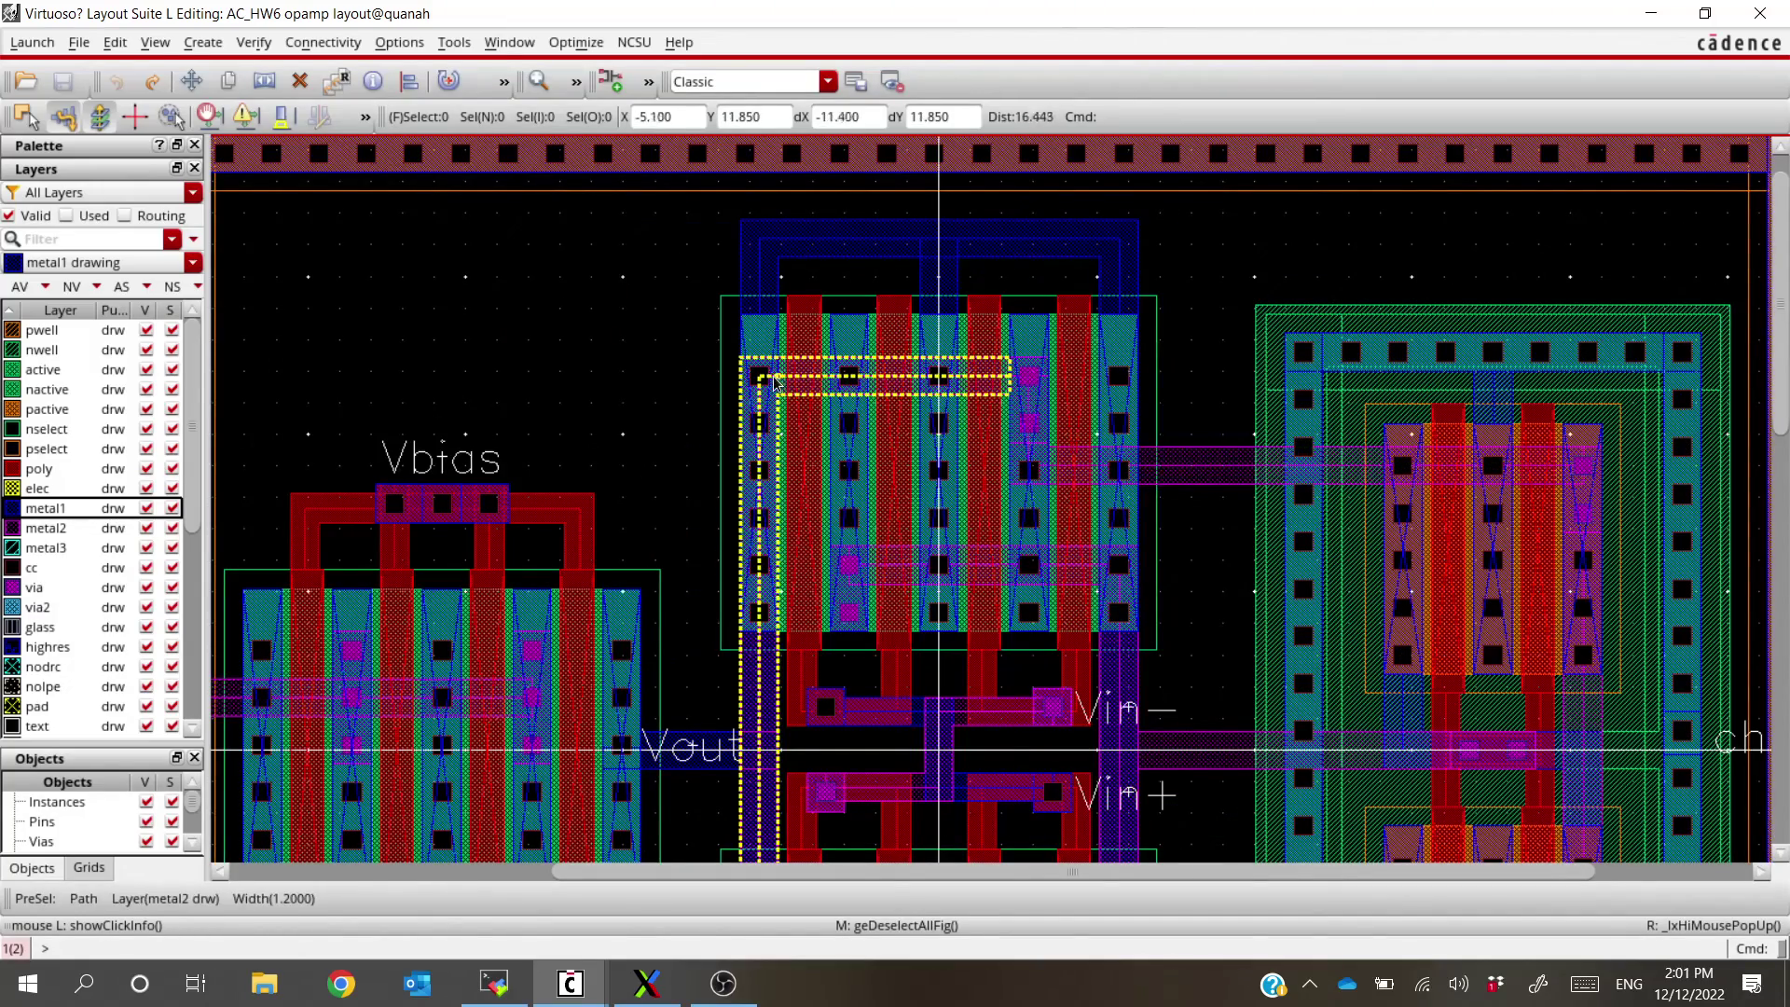
ctrl+scroll(777, 364, down, 2)
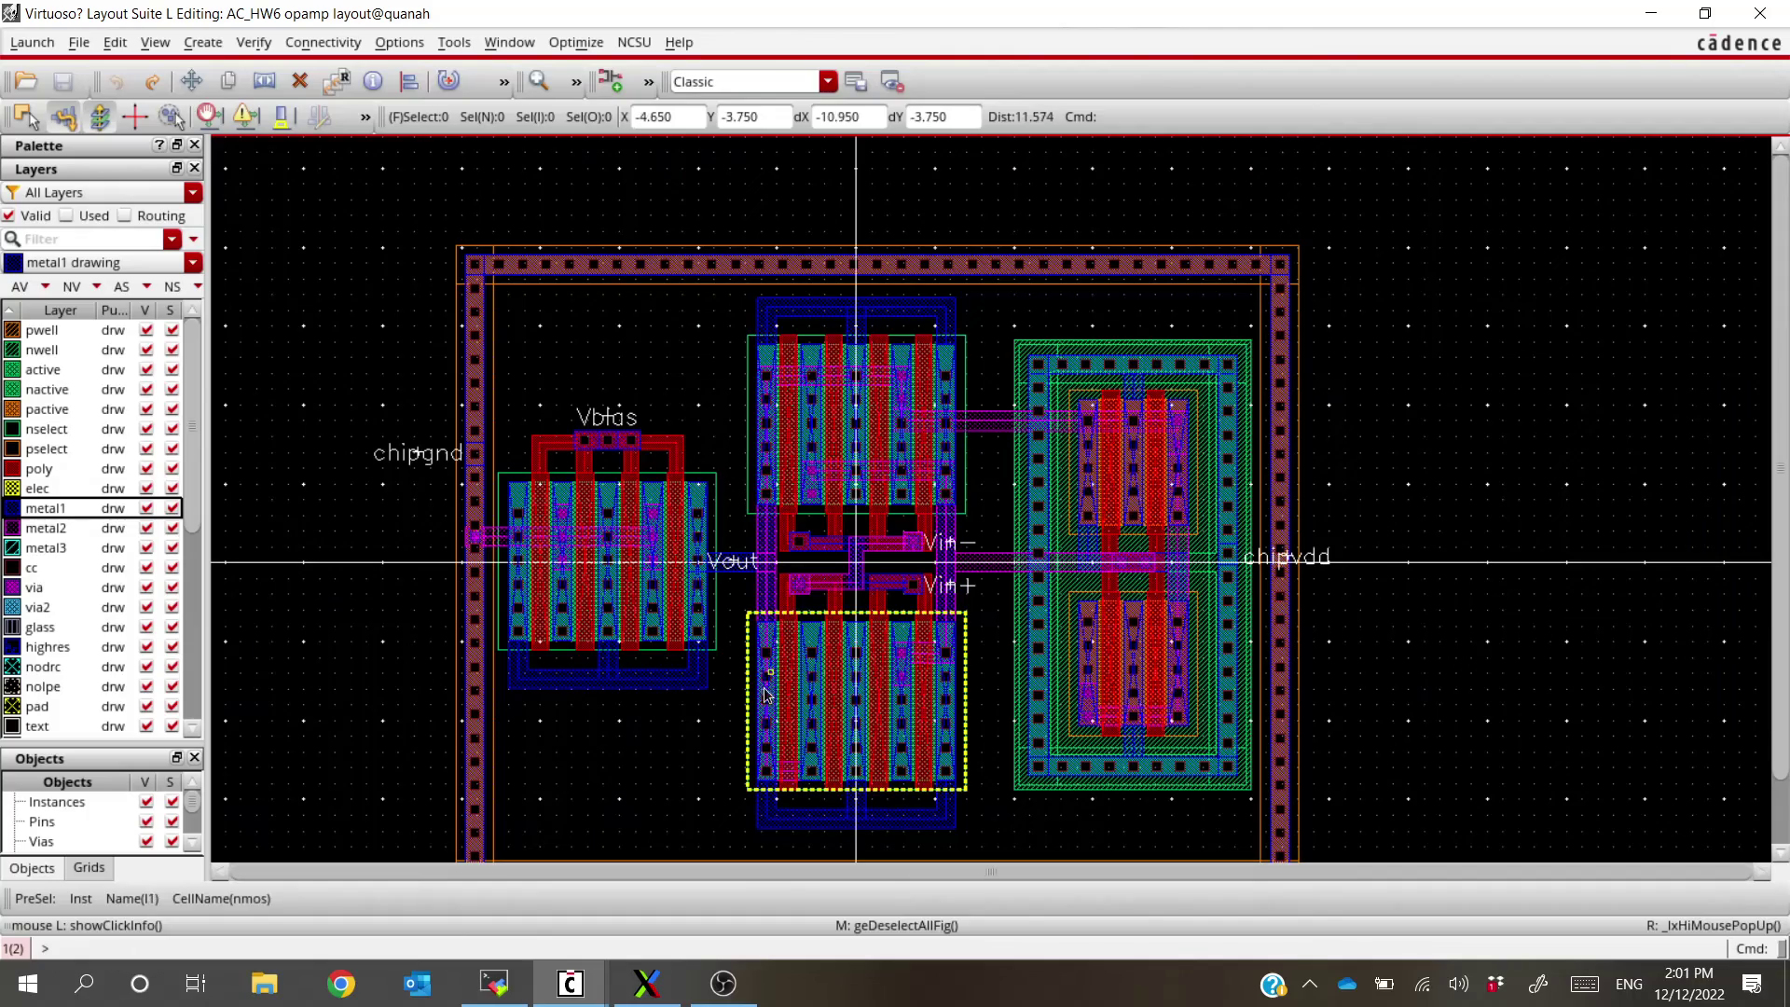
Copy the two-via contact in the lower middle transistor group to its second diffusion column and move it down onto the metal2 strip's end
ctrl+scroll(787, 792, up, 4)
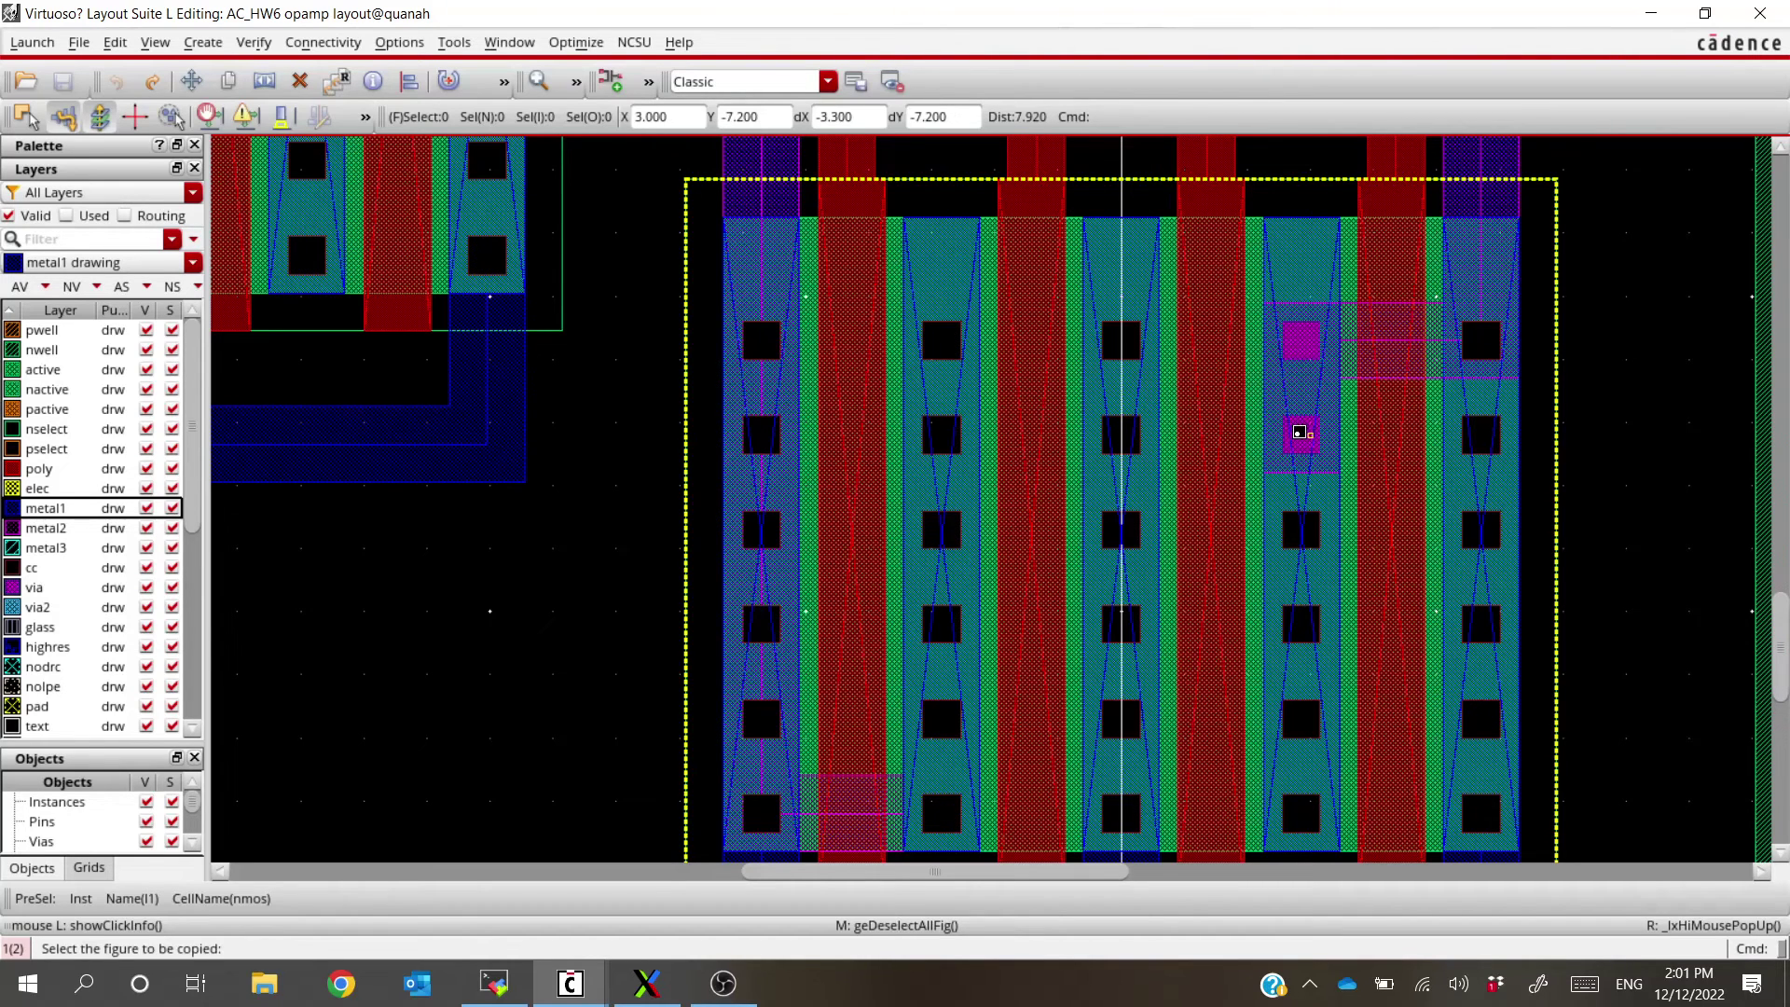
key(c)
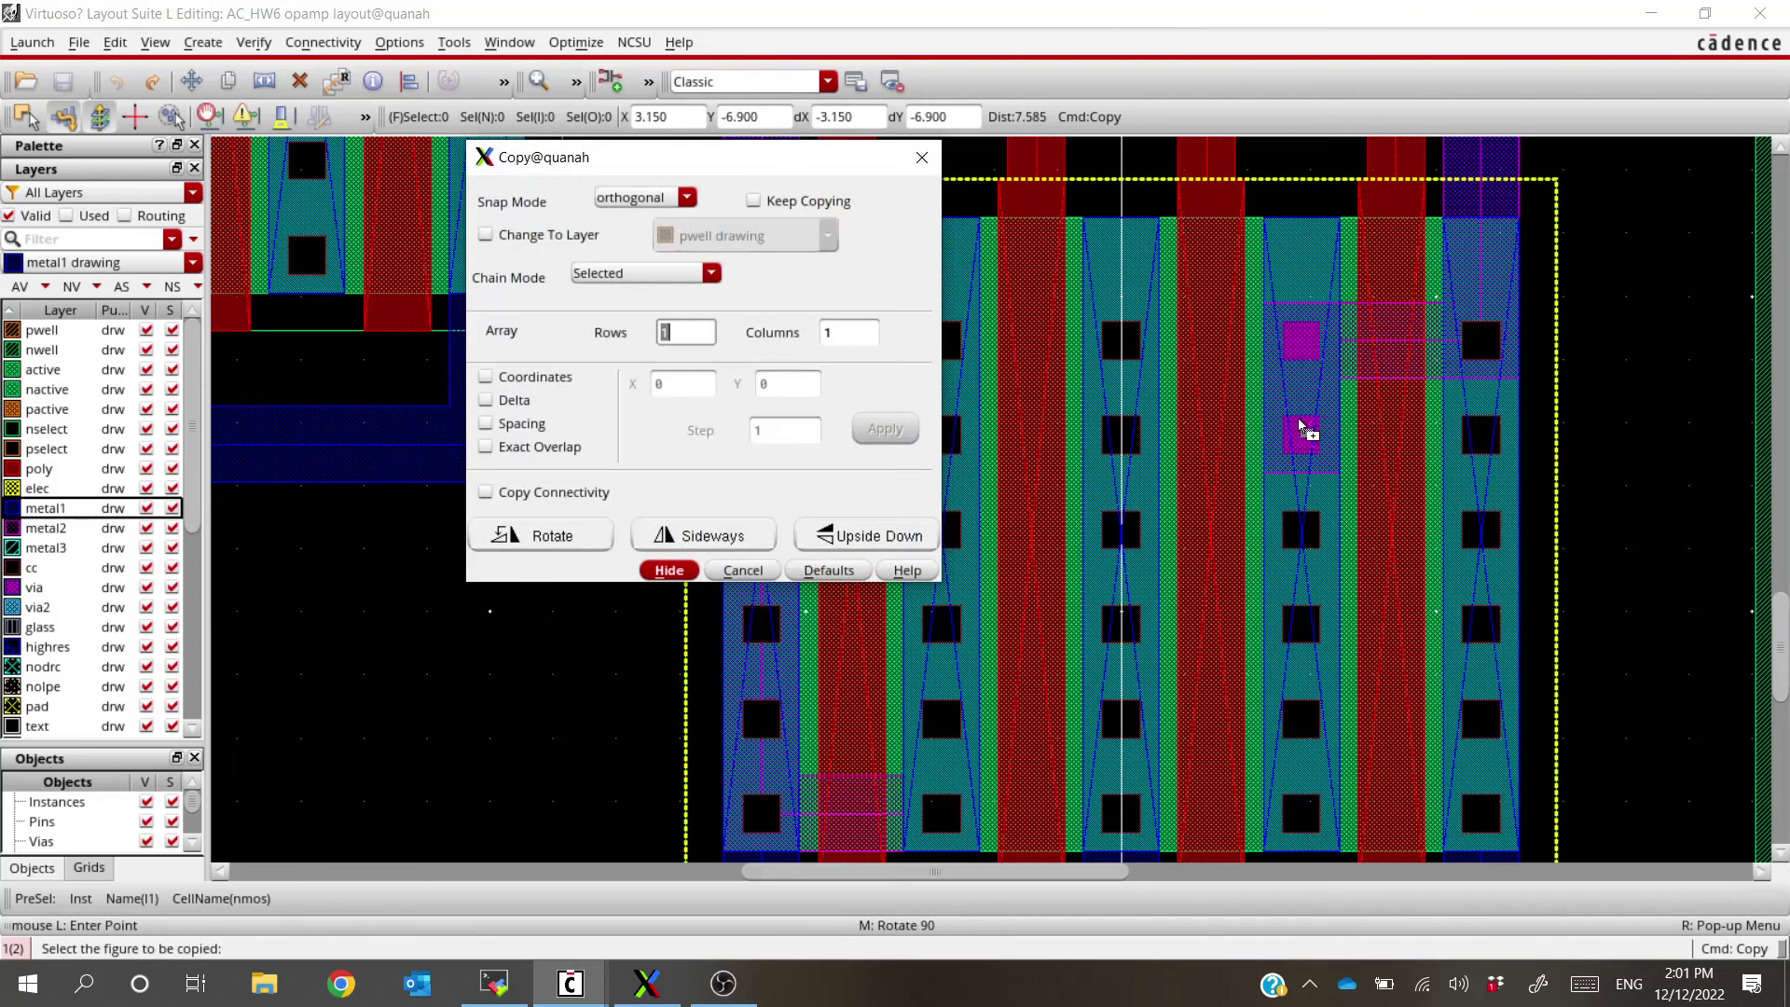
click(1334, 430)
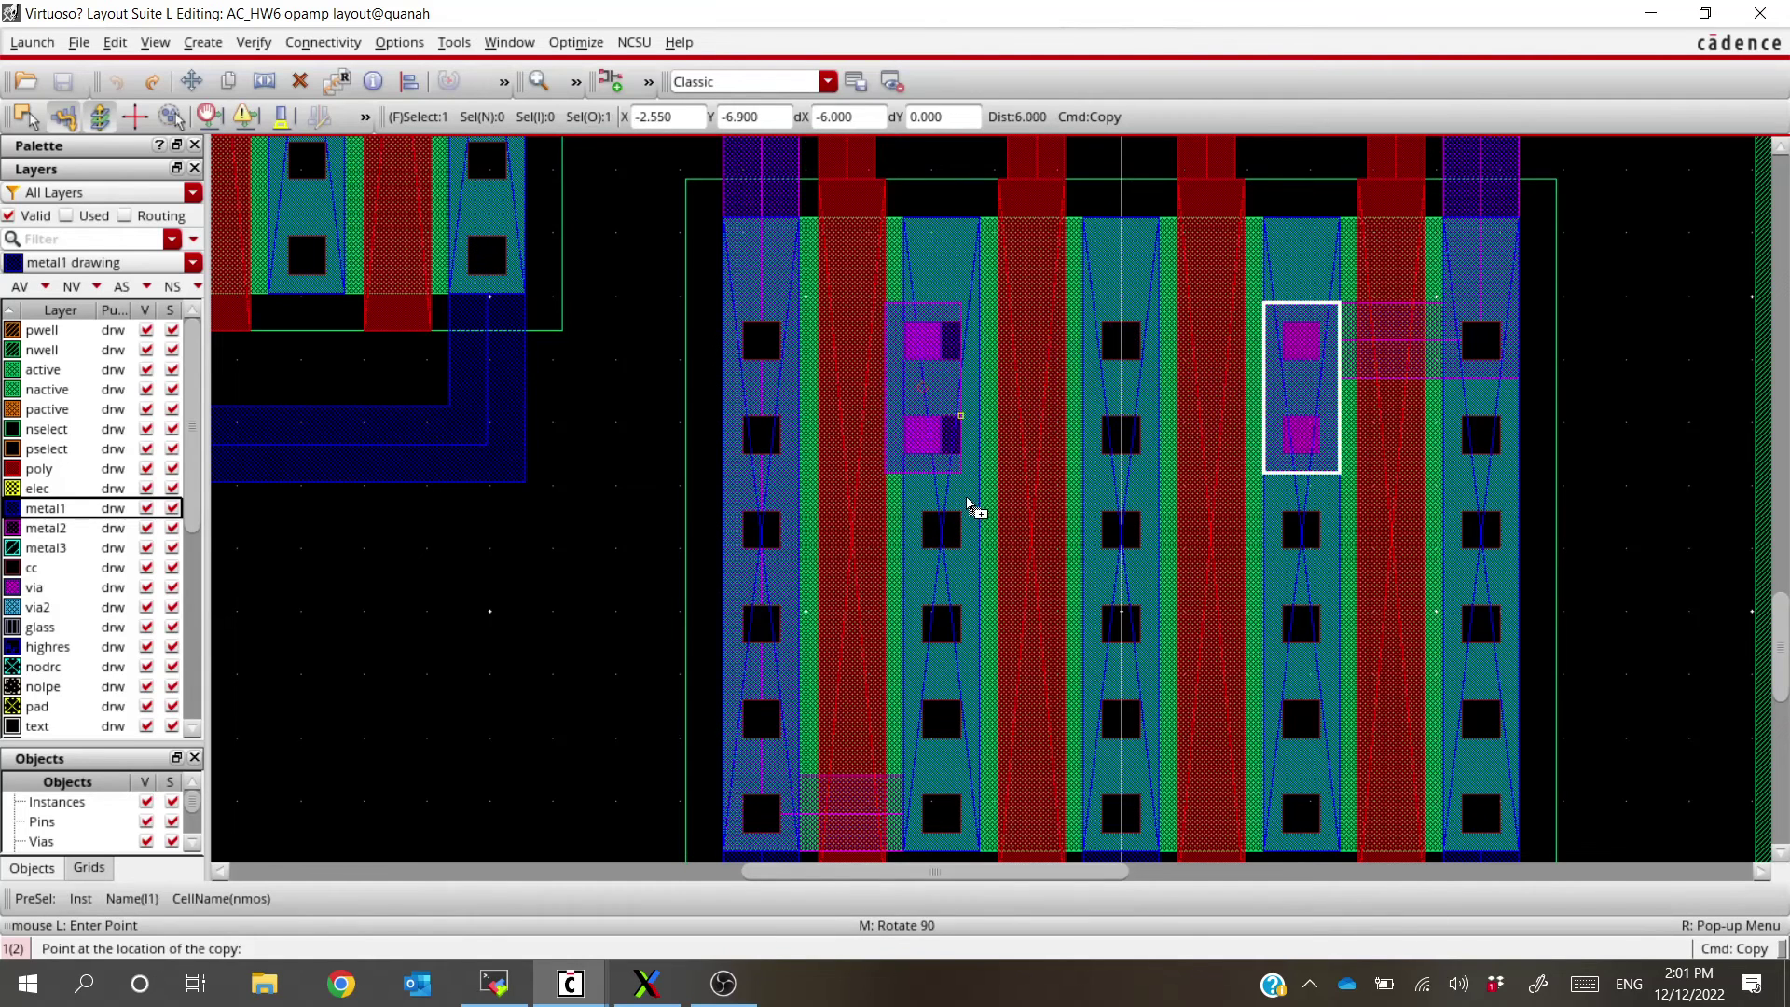
click(978, 493)
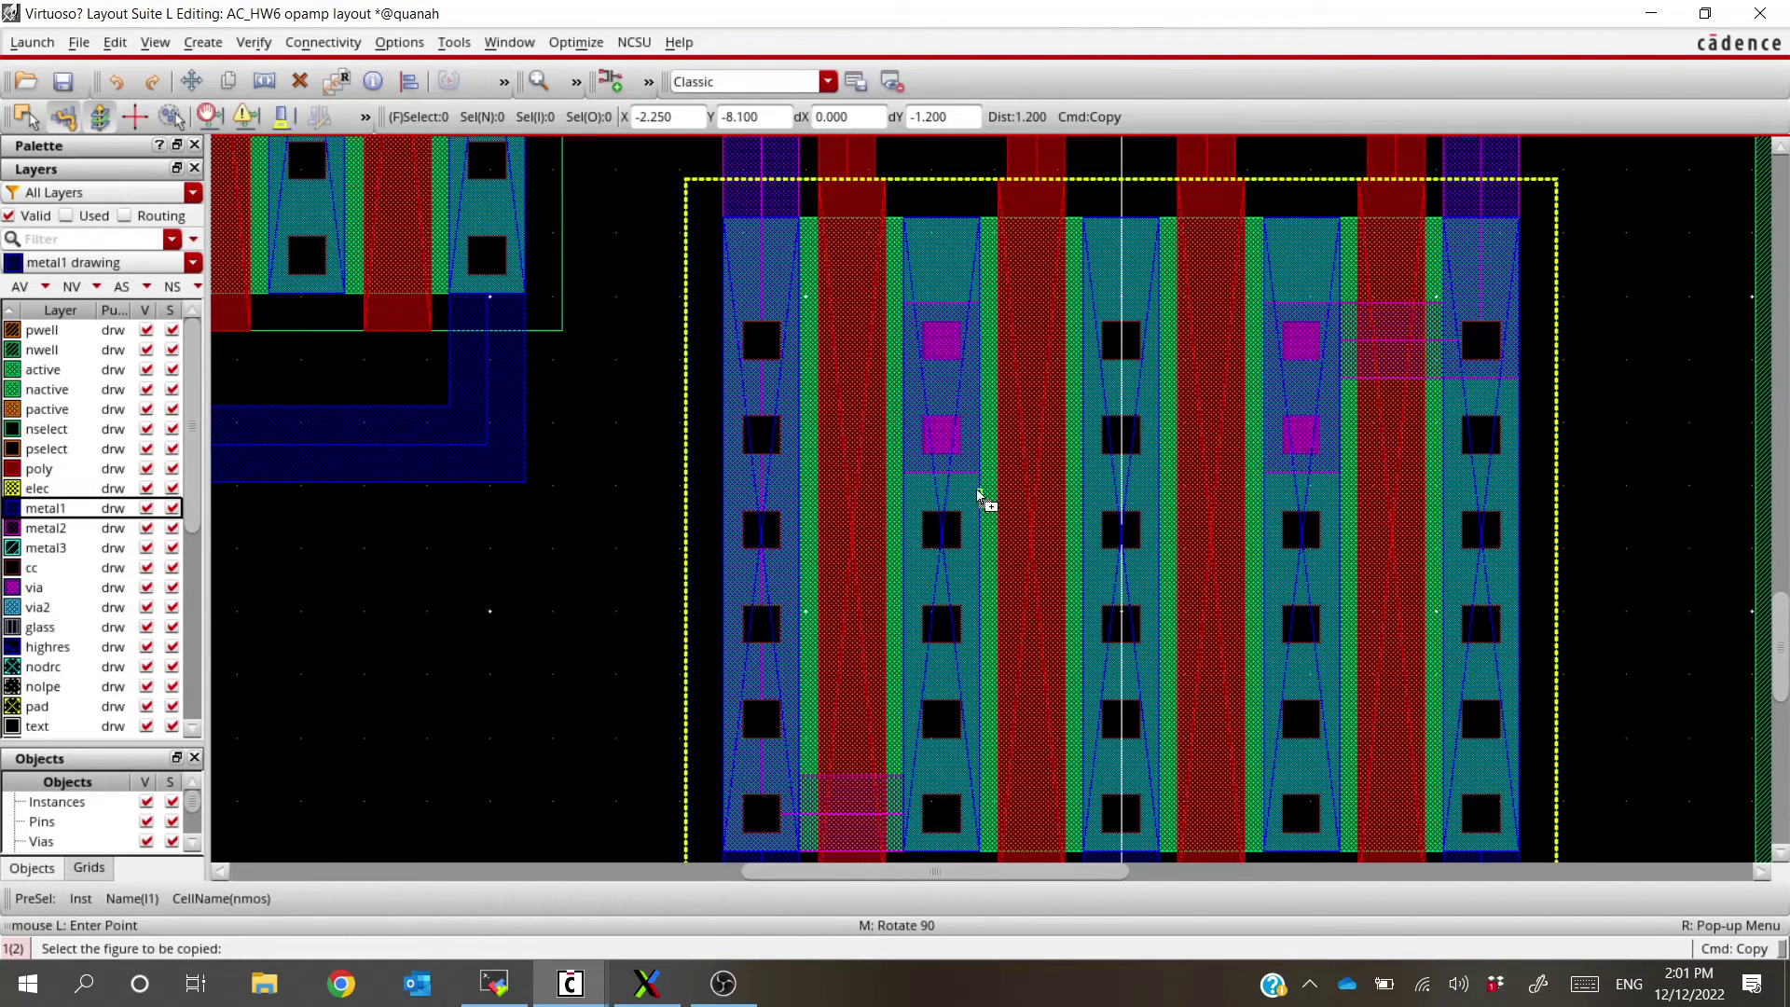
key(m)
click(978, 429)
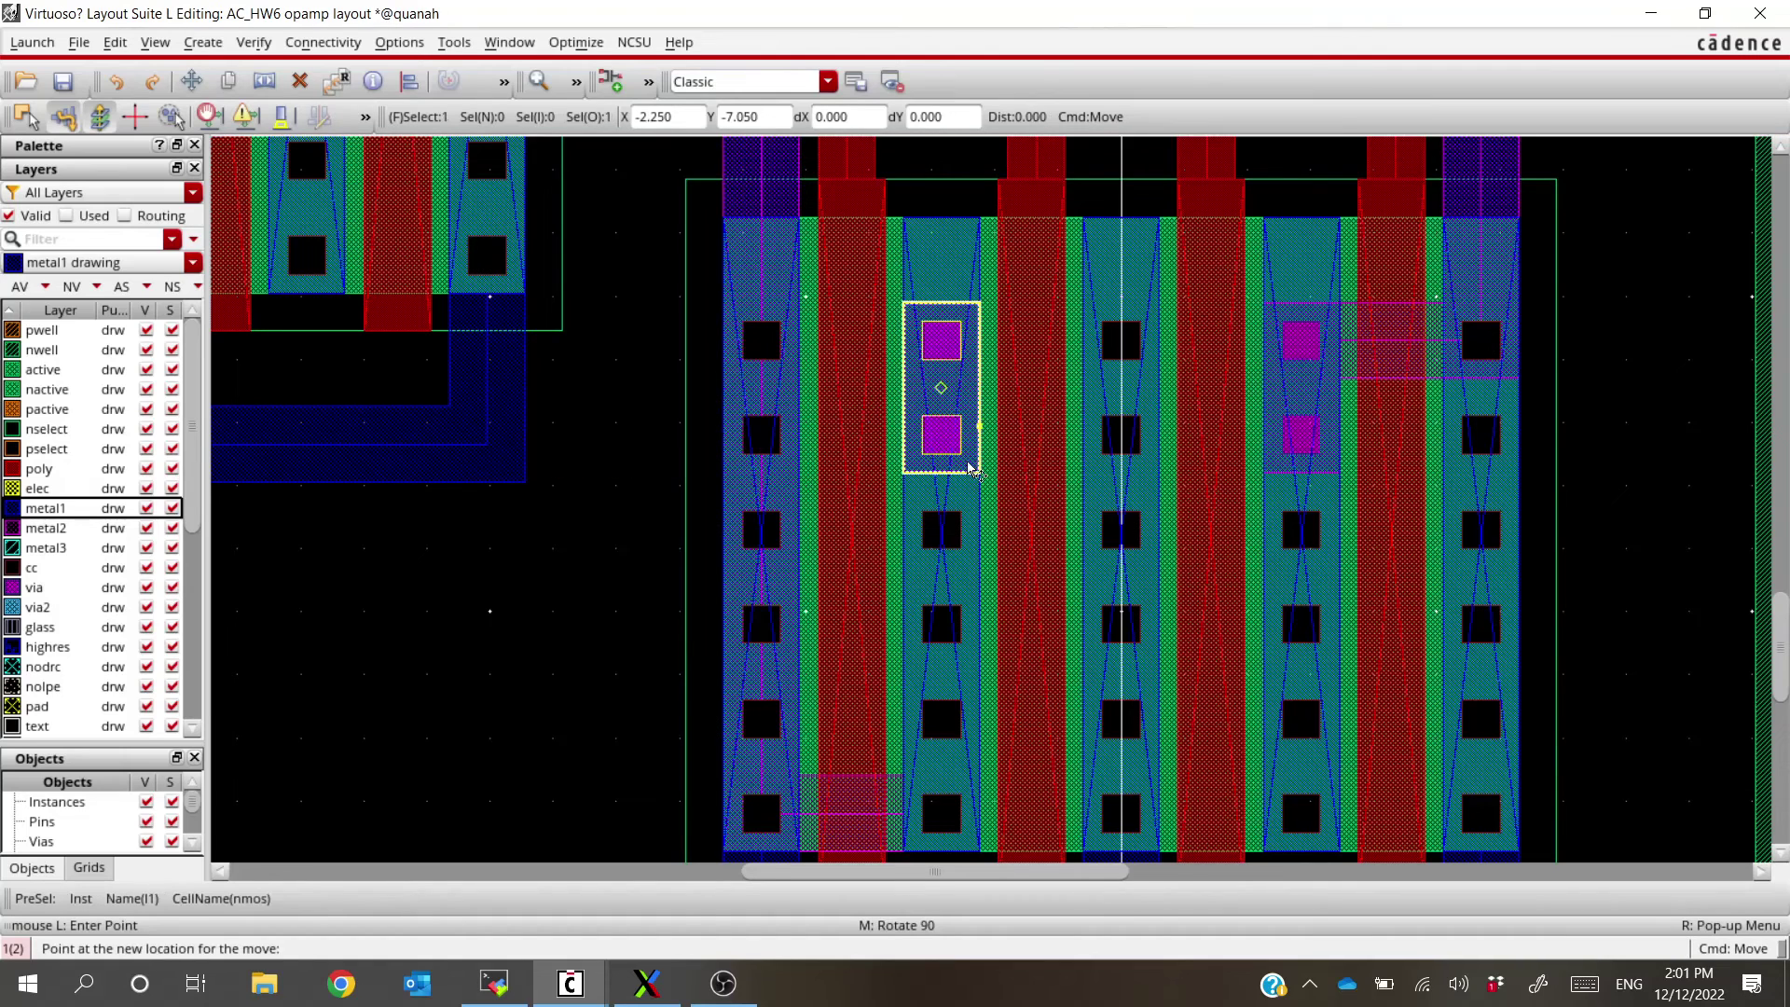
click(988, 807)
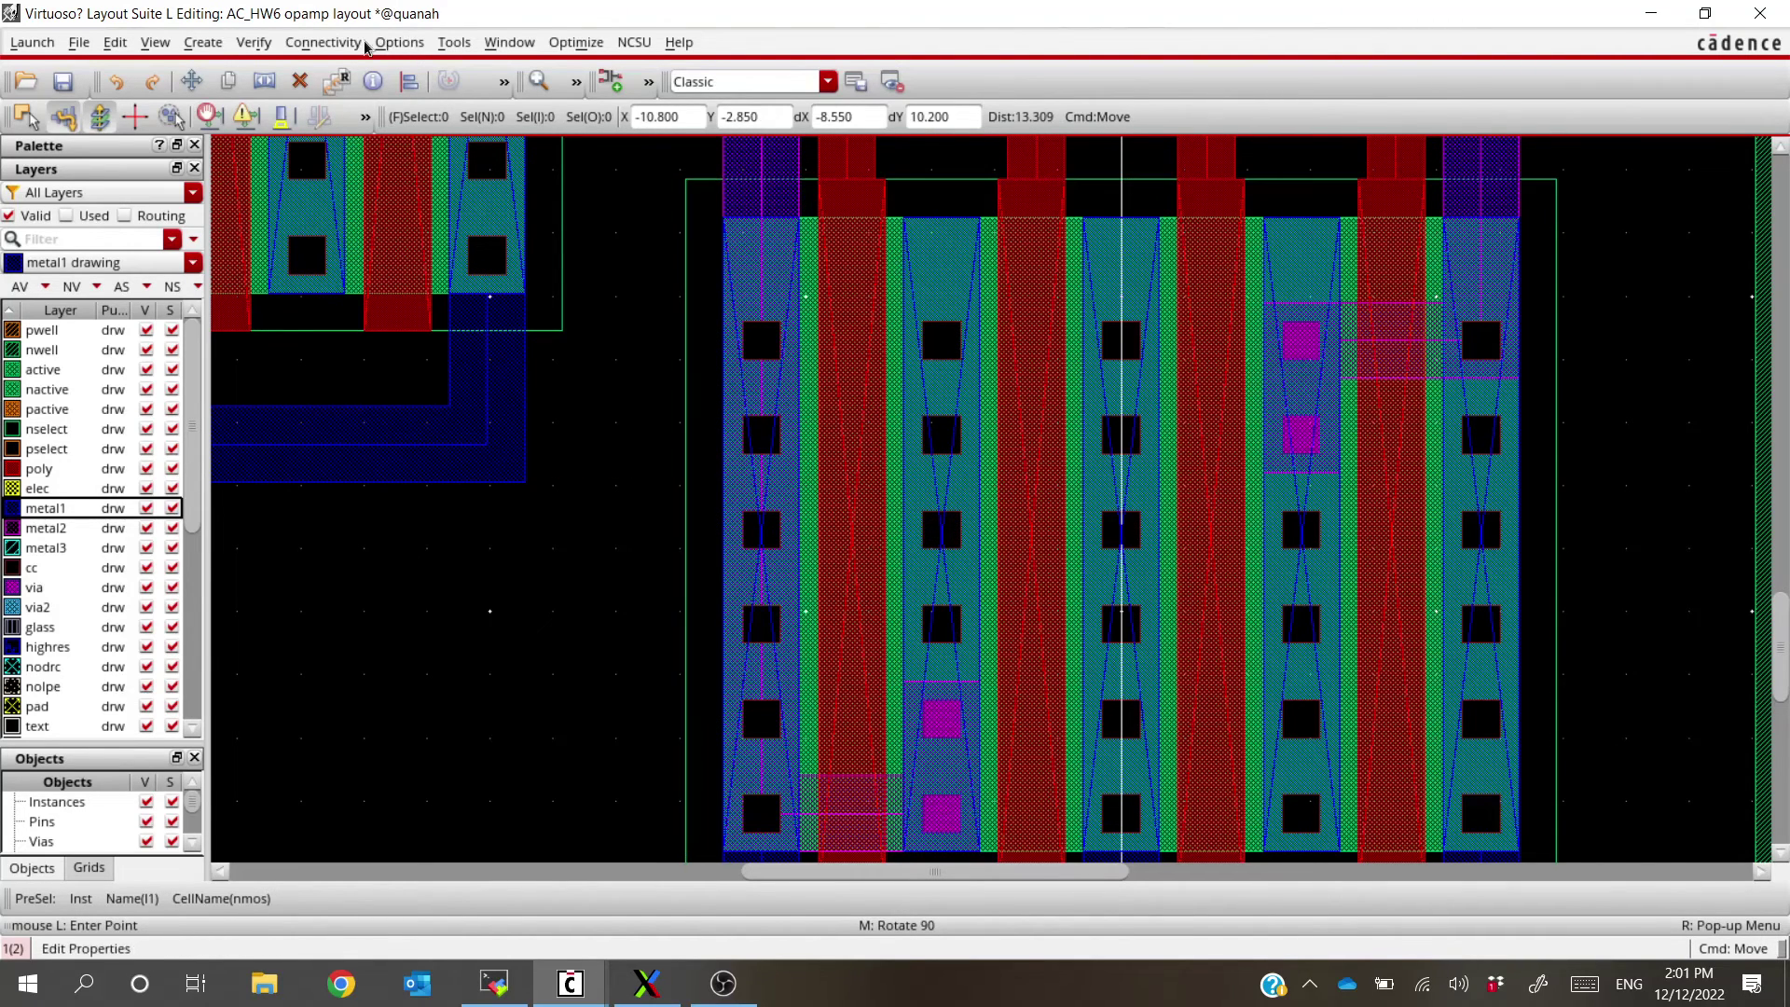
Try to extract the modified opamp layout
click(255, 46)
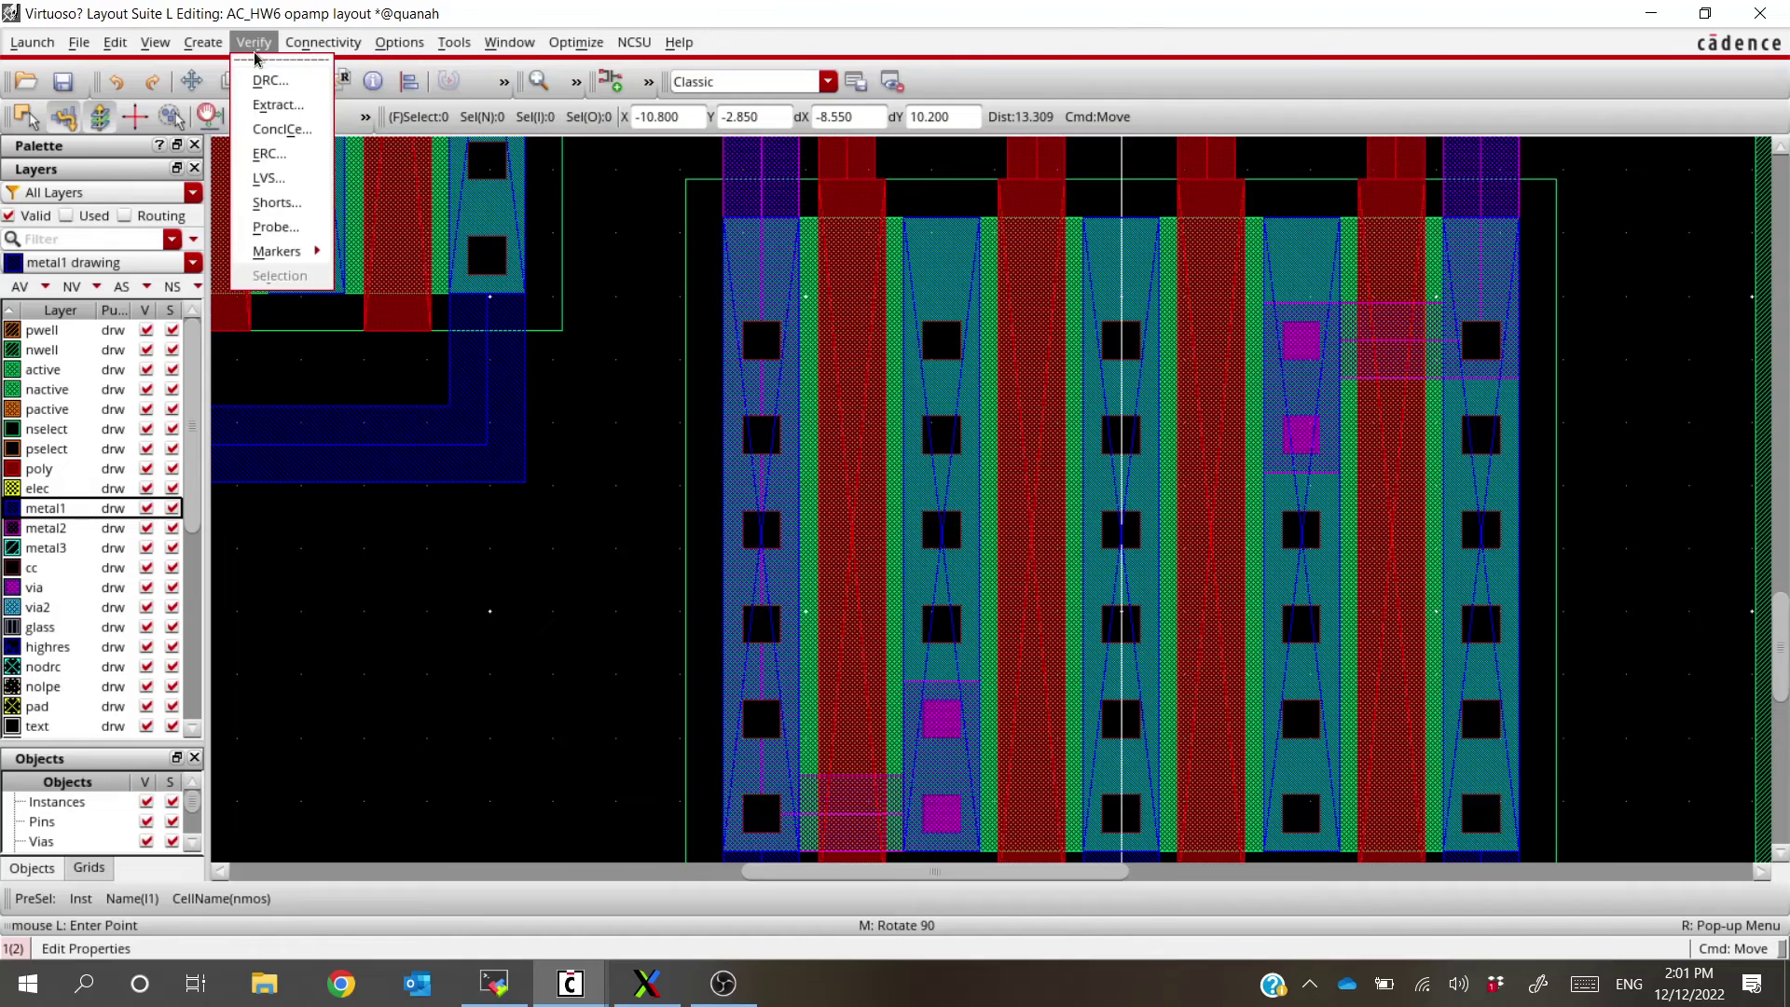
click(276, 101)
click(280, 118)
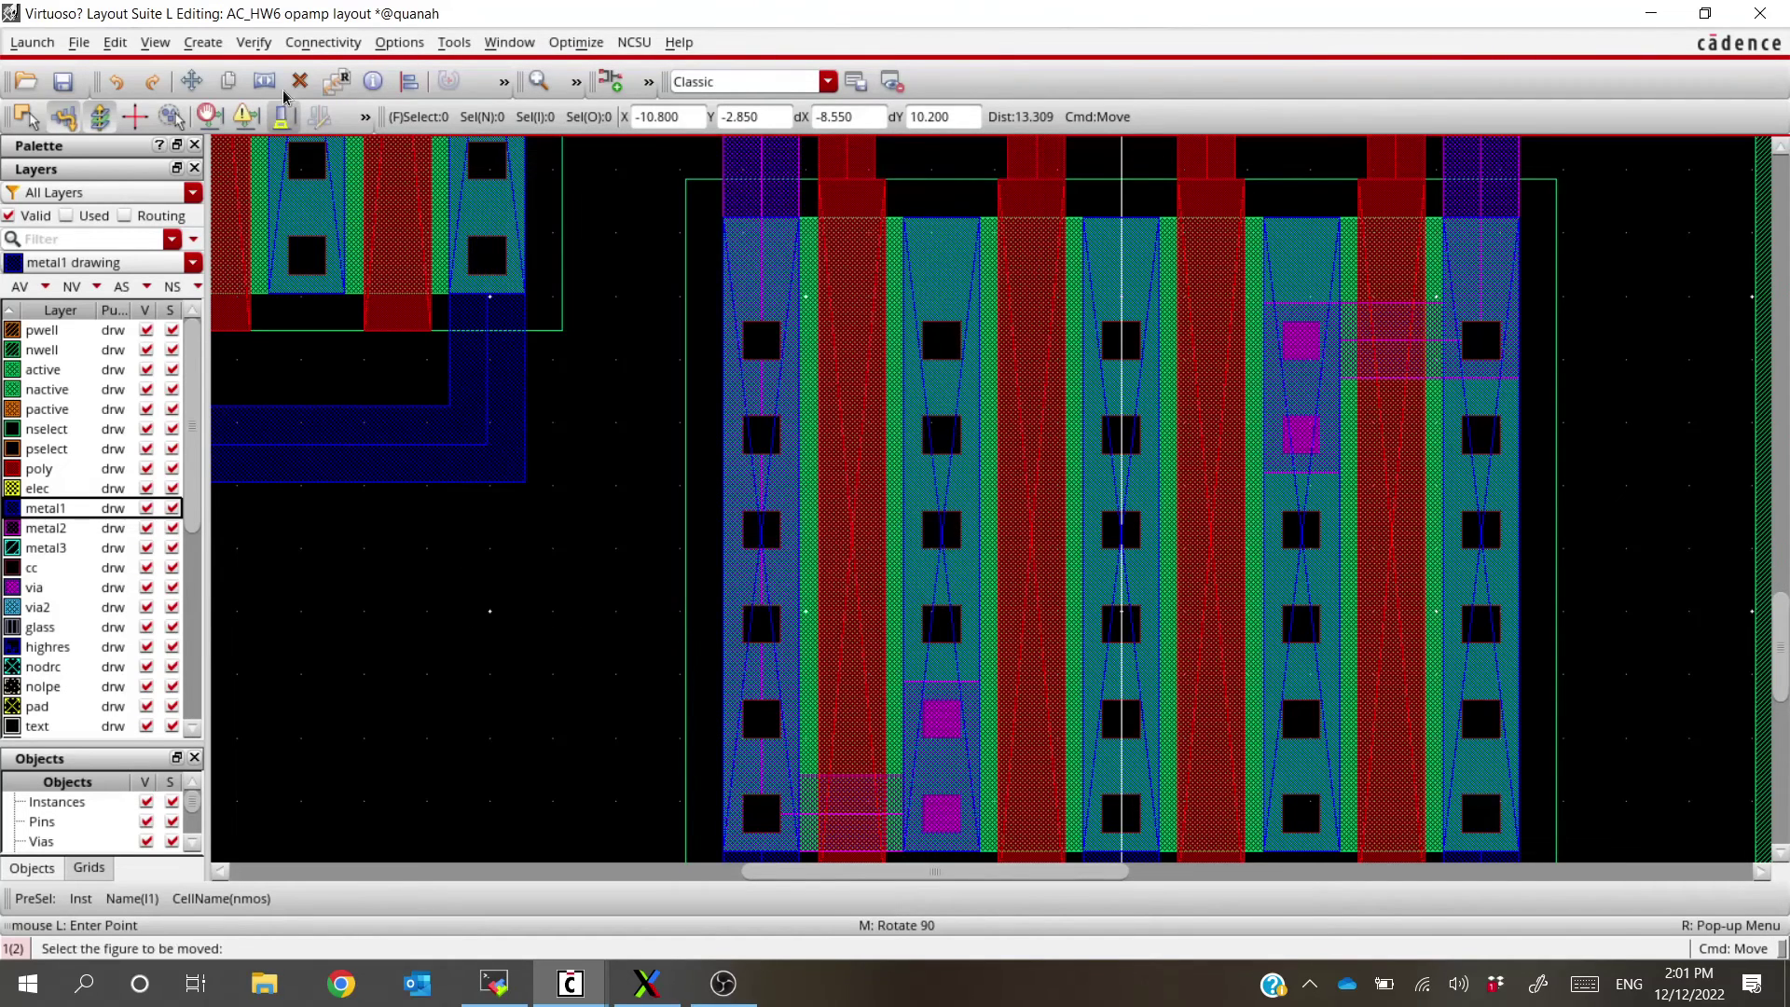
click(254, 42)
click(274, 599)
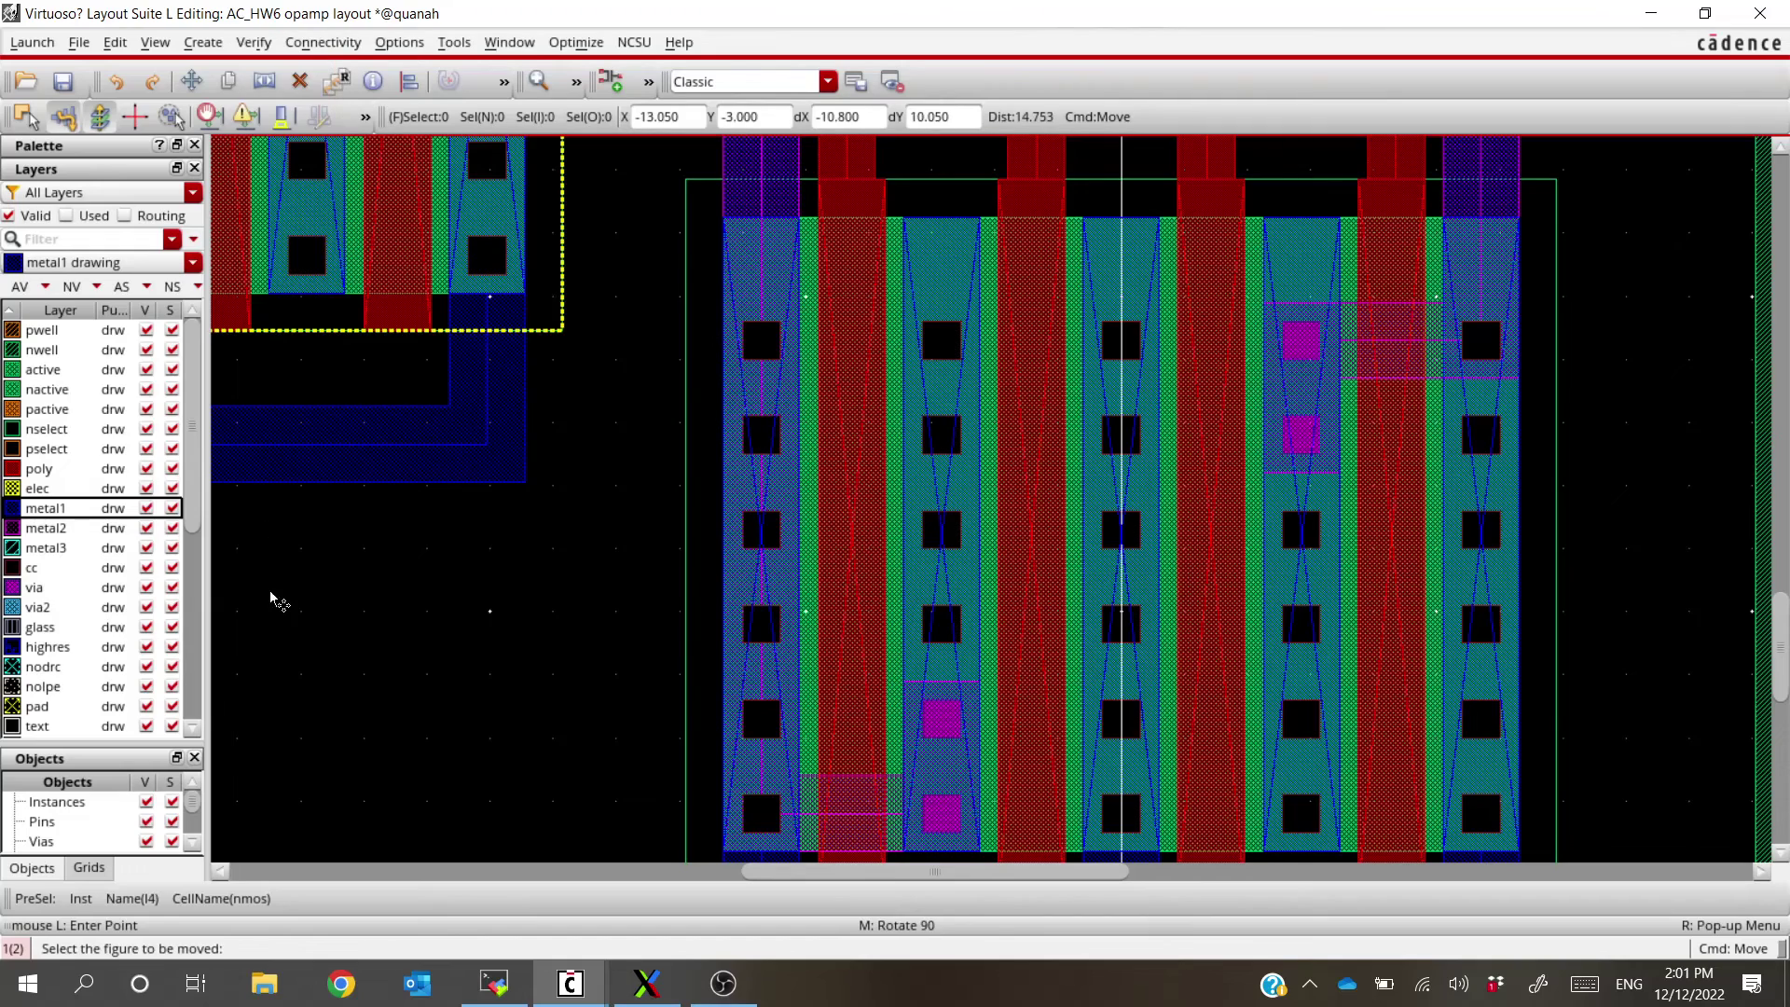
Close the LVS report and the opamp's open extracted view, discarding the extracted view's changes
key(alt+Tab)
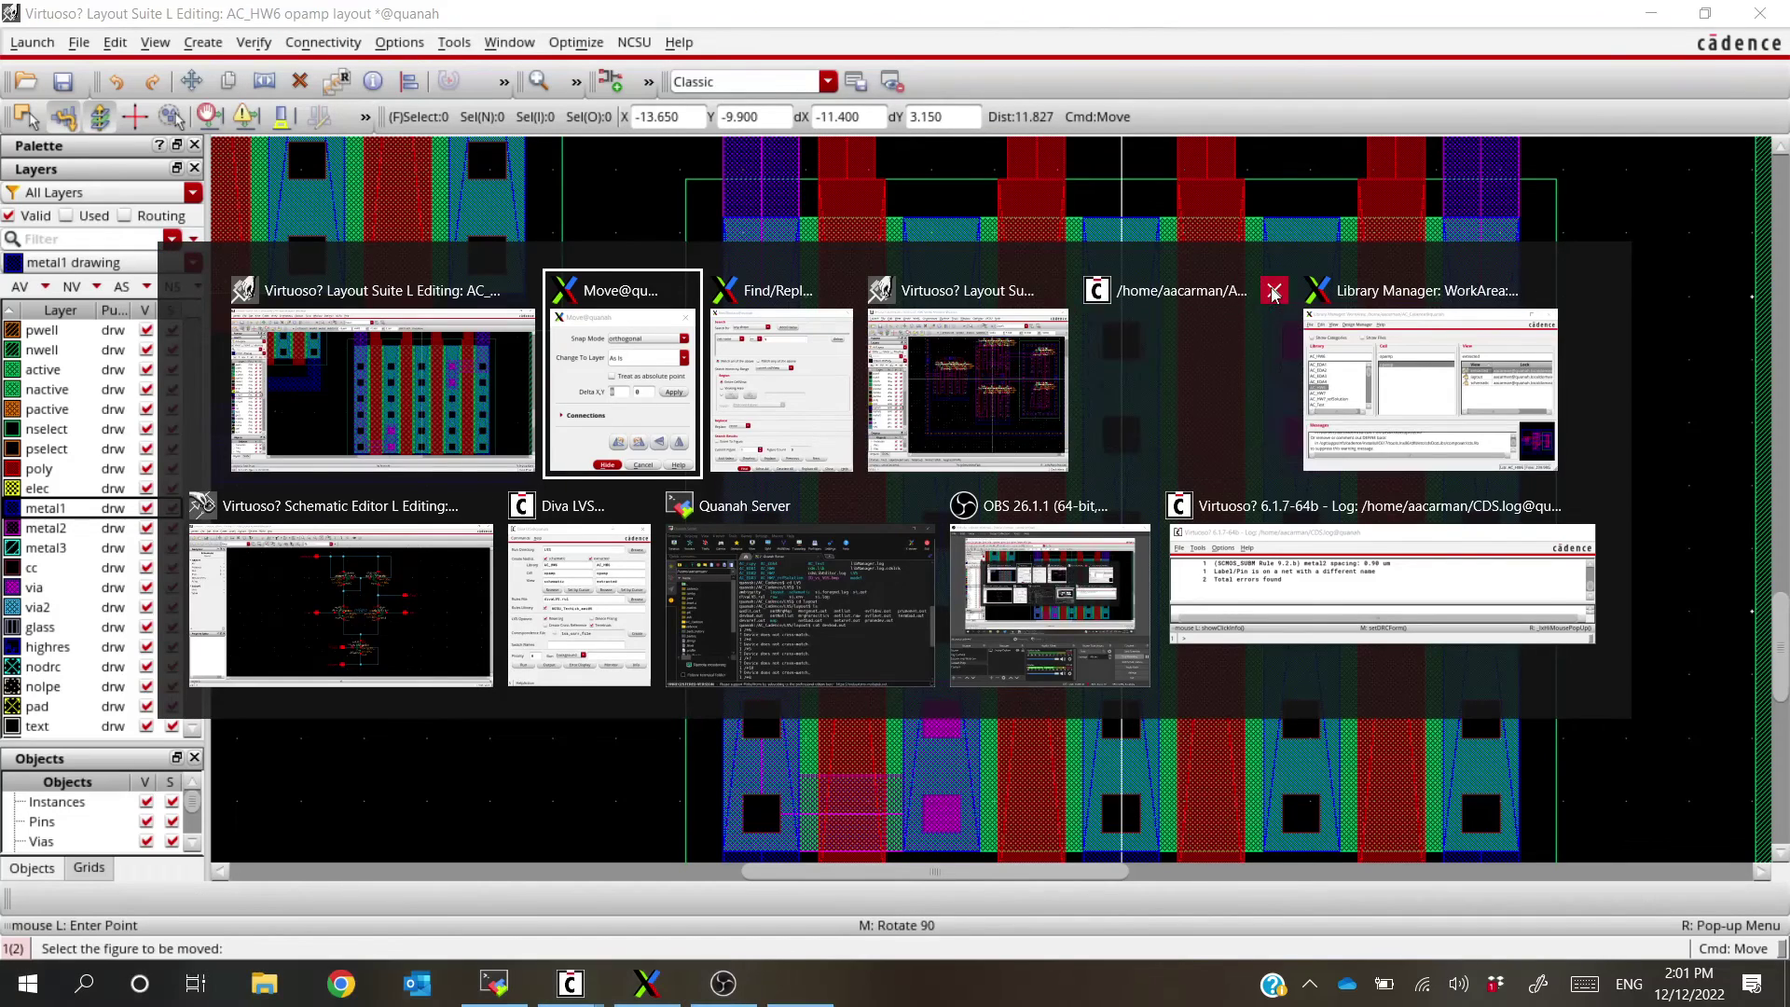
click(1274, 292)
click(1165, 291)
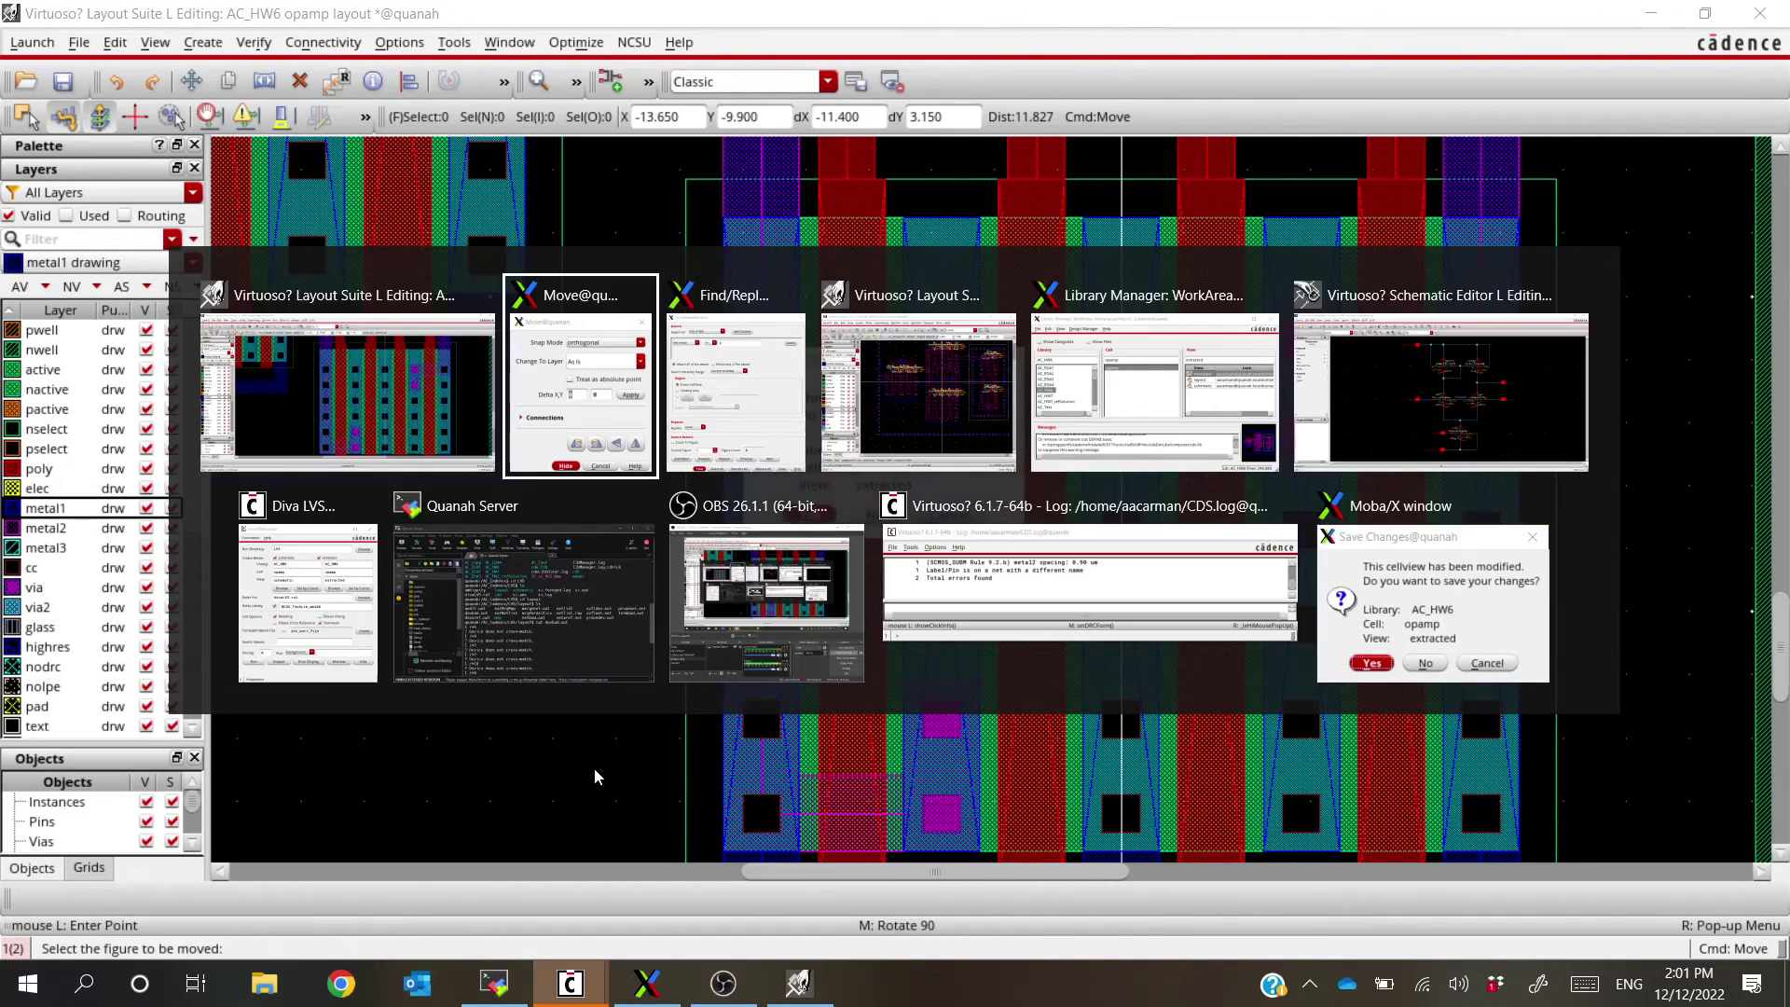
click(1477, 687)
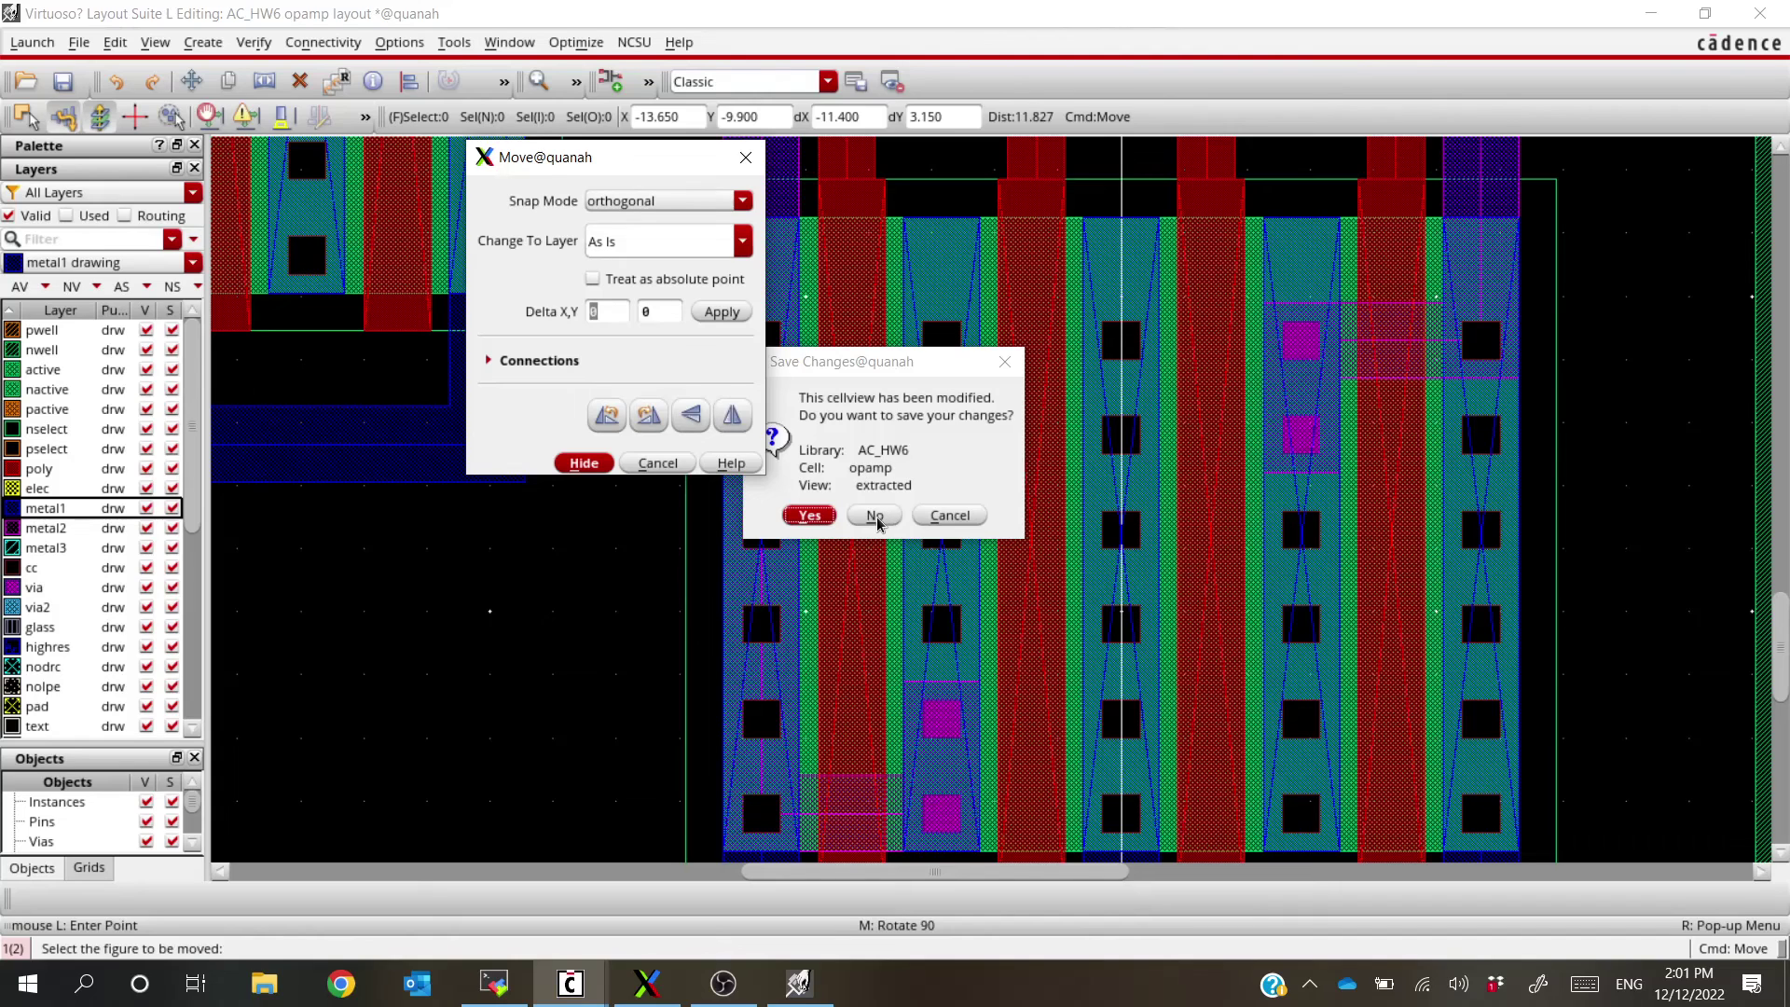
click(881, 515)
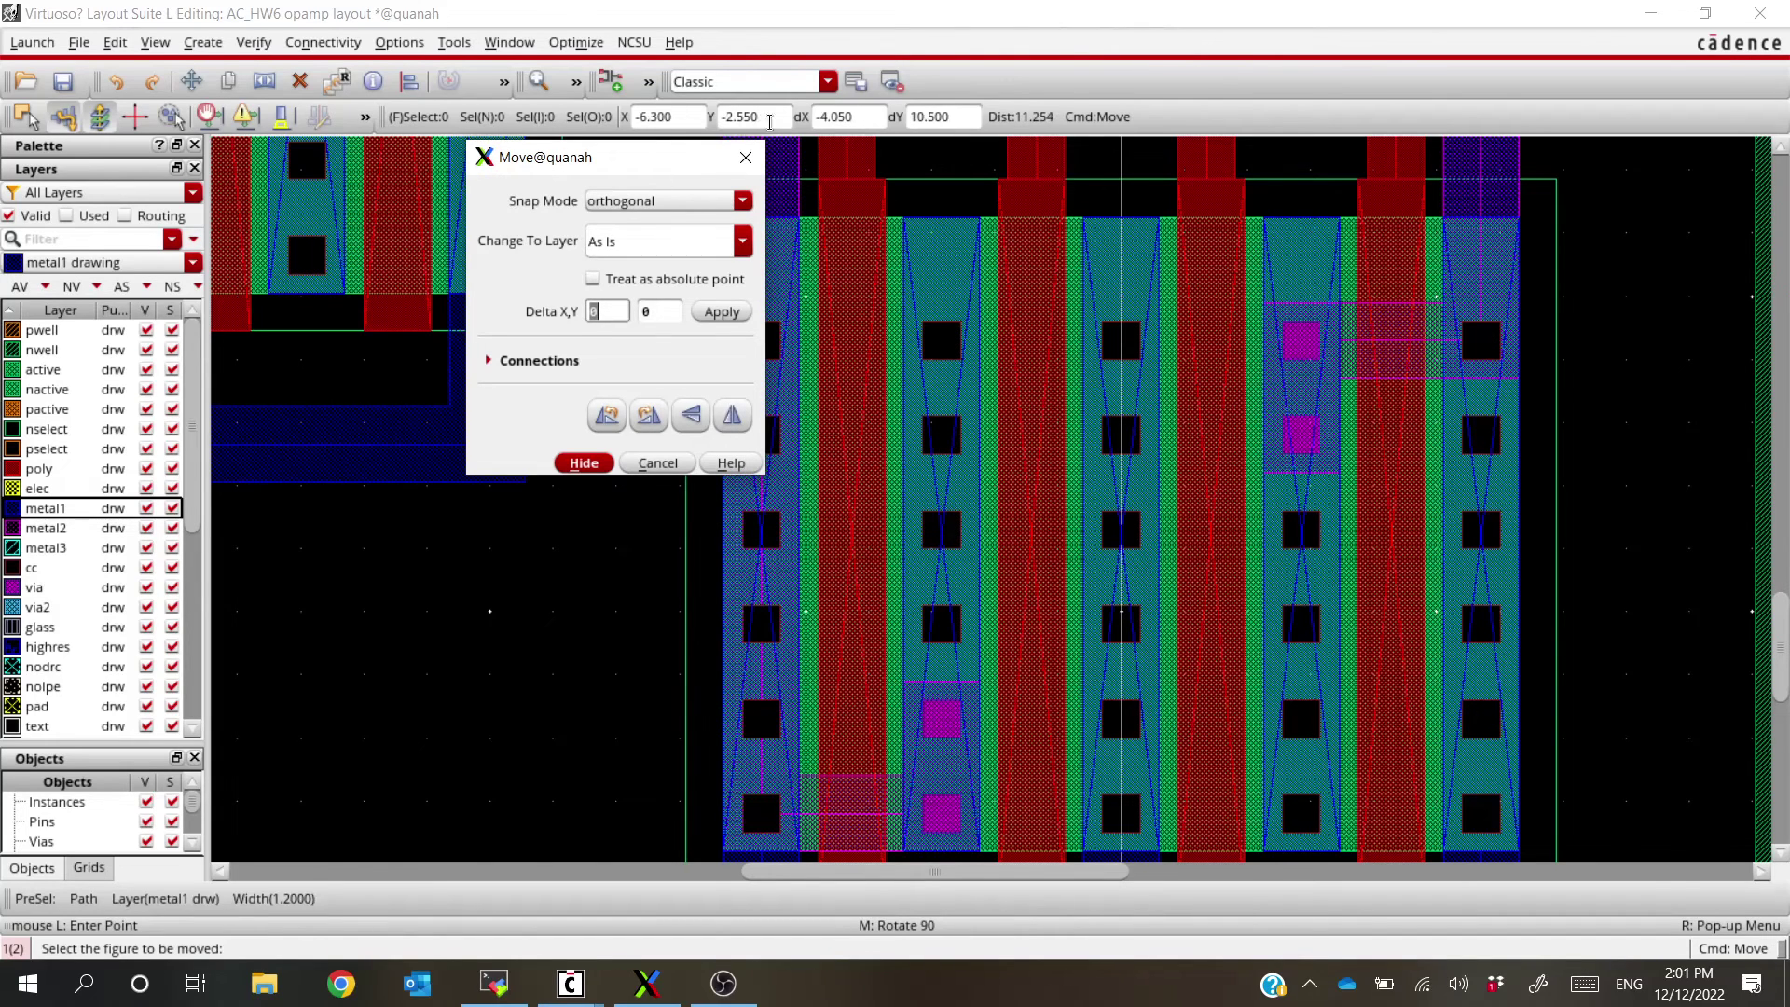
Run Diva LVS on the opamp's schematic and extracted views, saving the modified layout, and dismiss the completion message
key(alt+Tab)
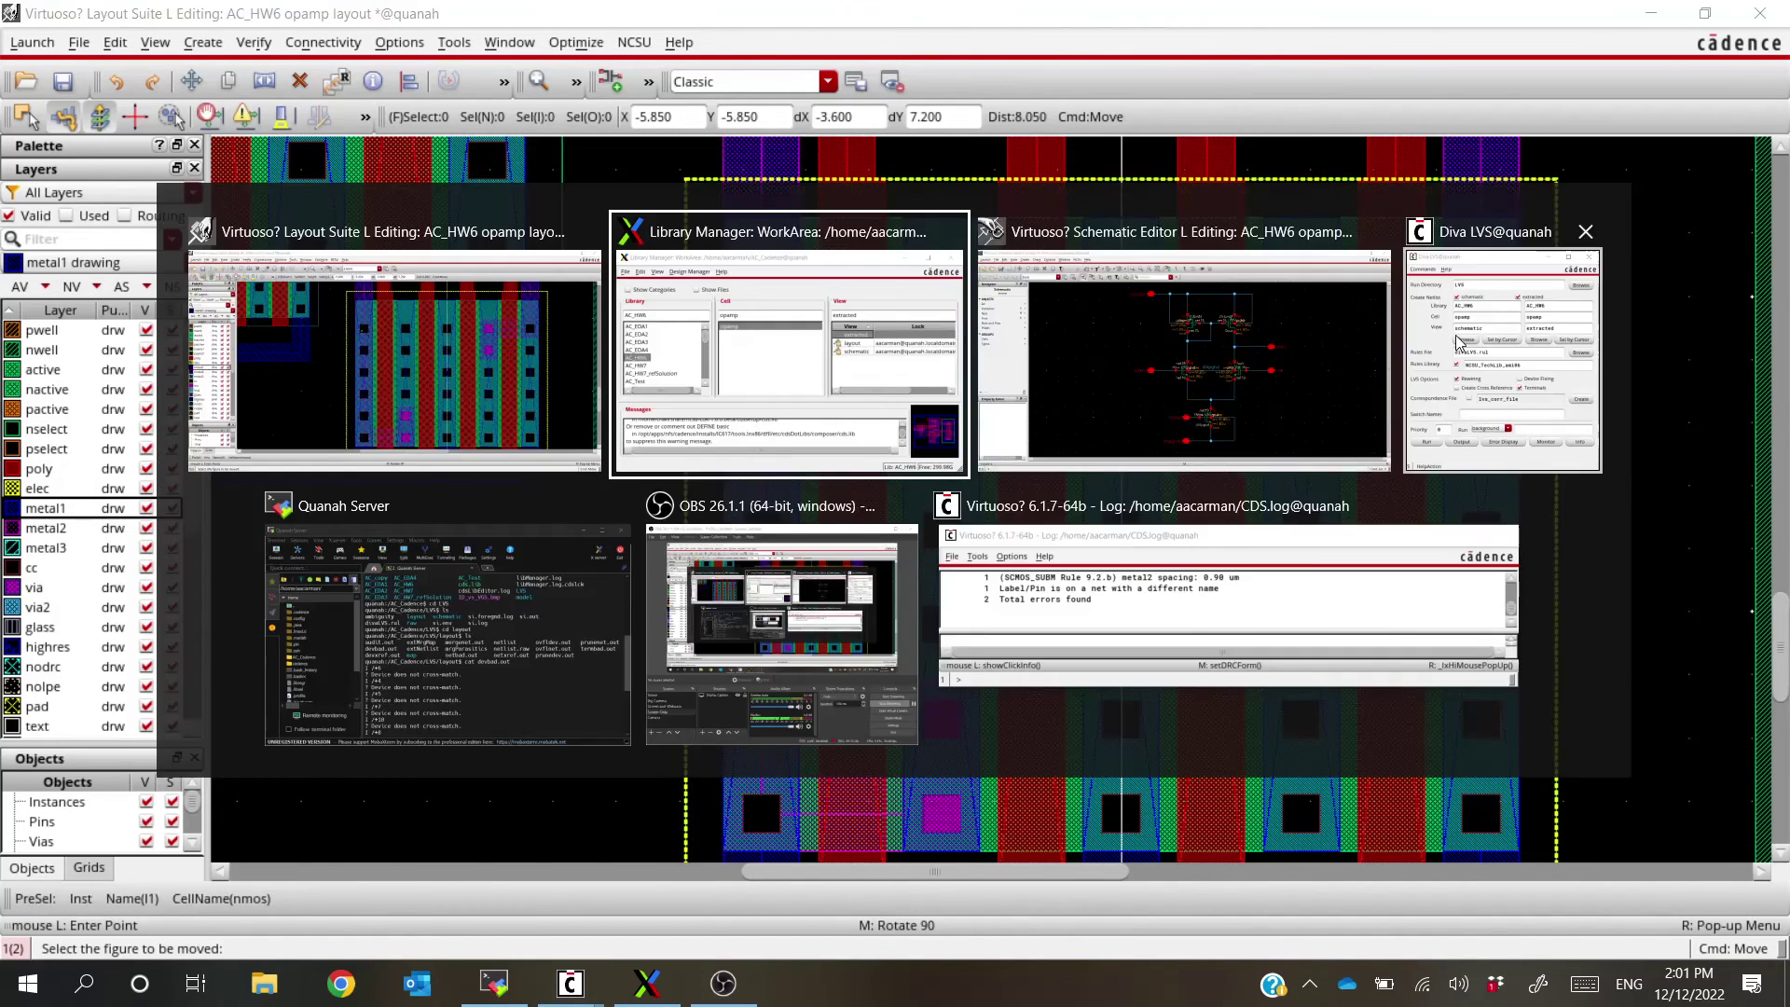
click(1502, 364)
click(82, 723)
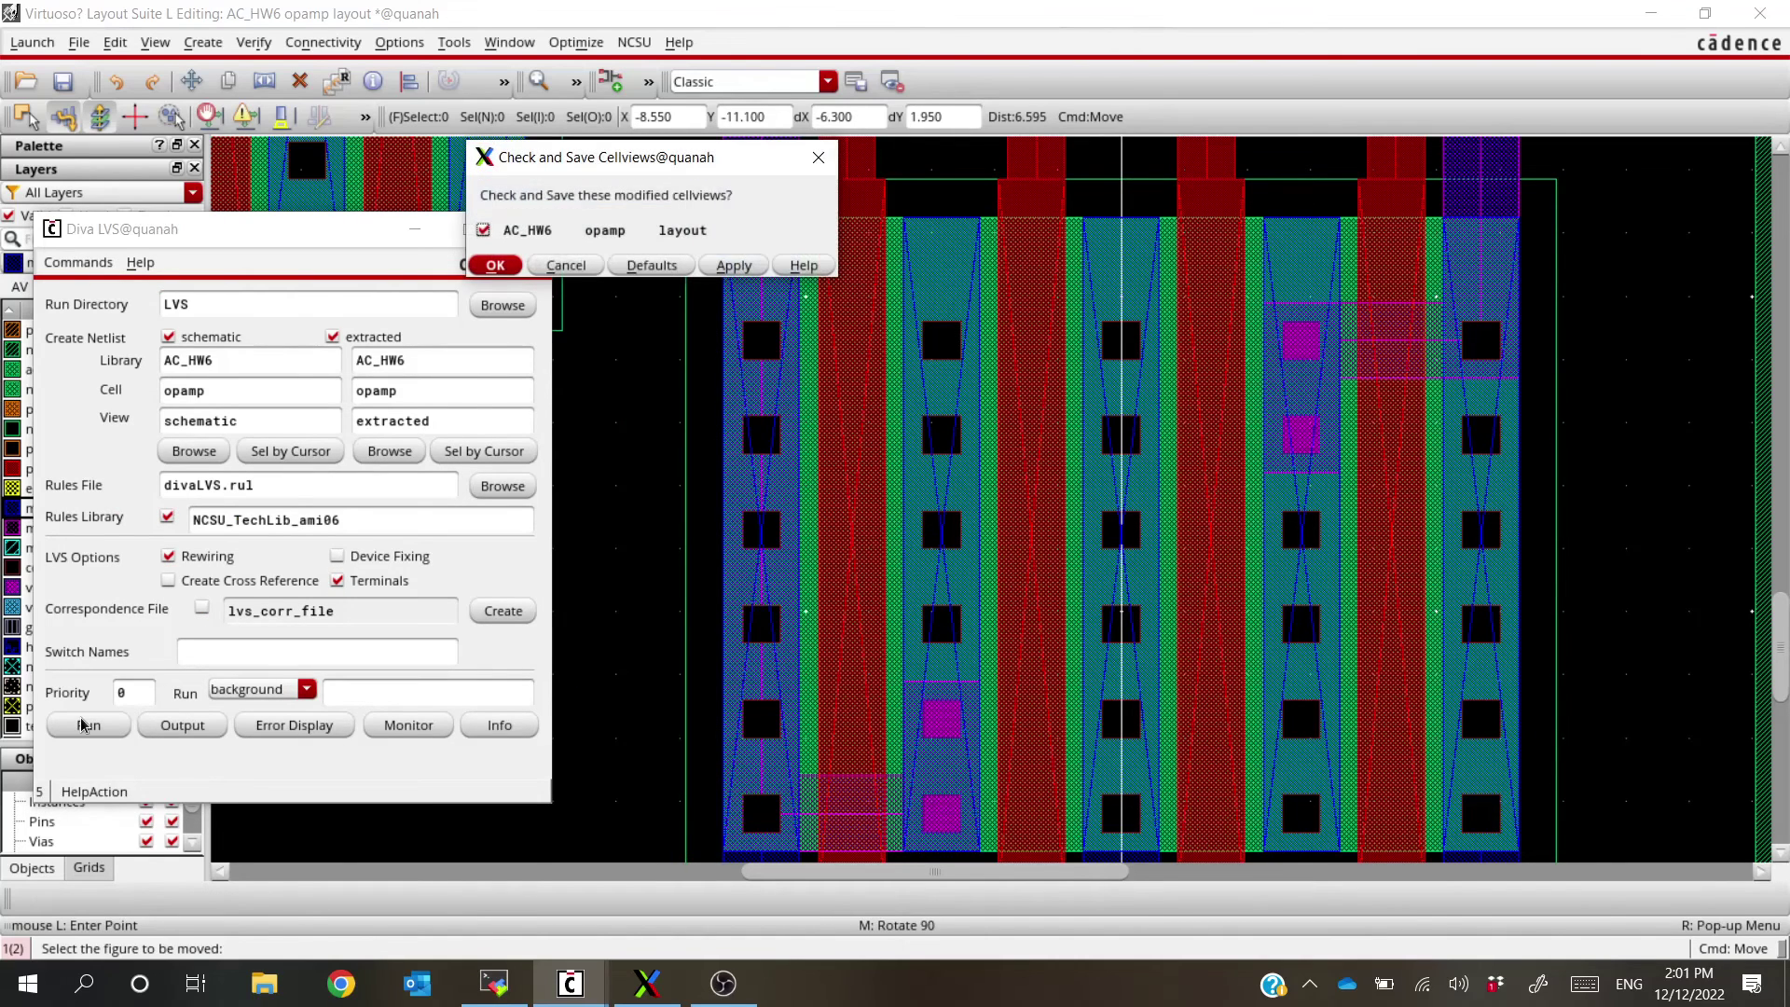
key(Return)
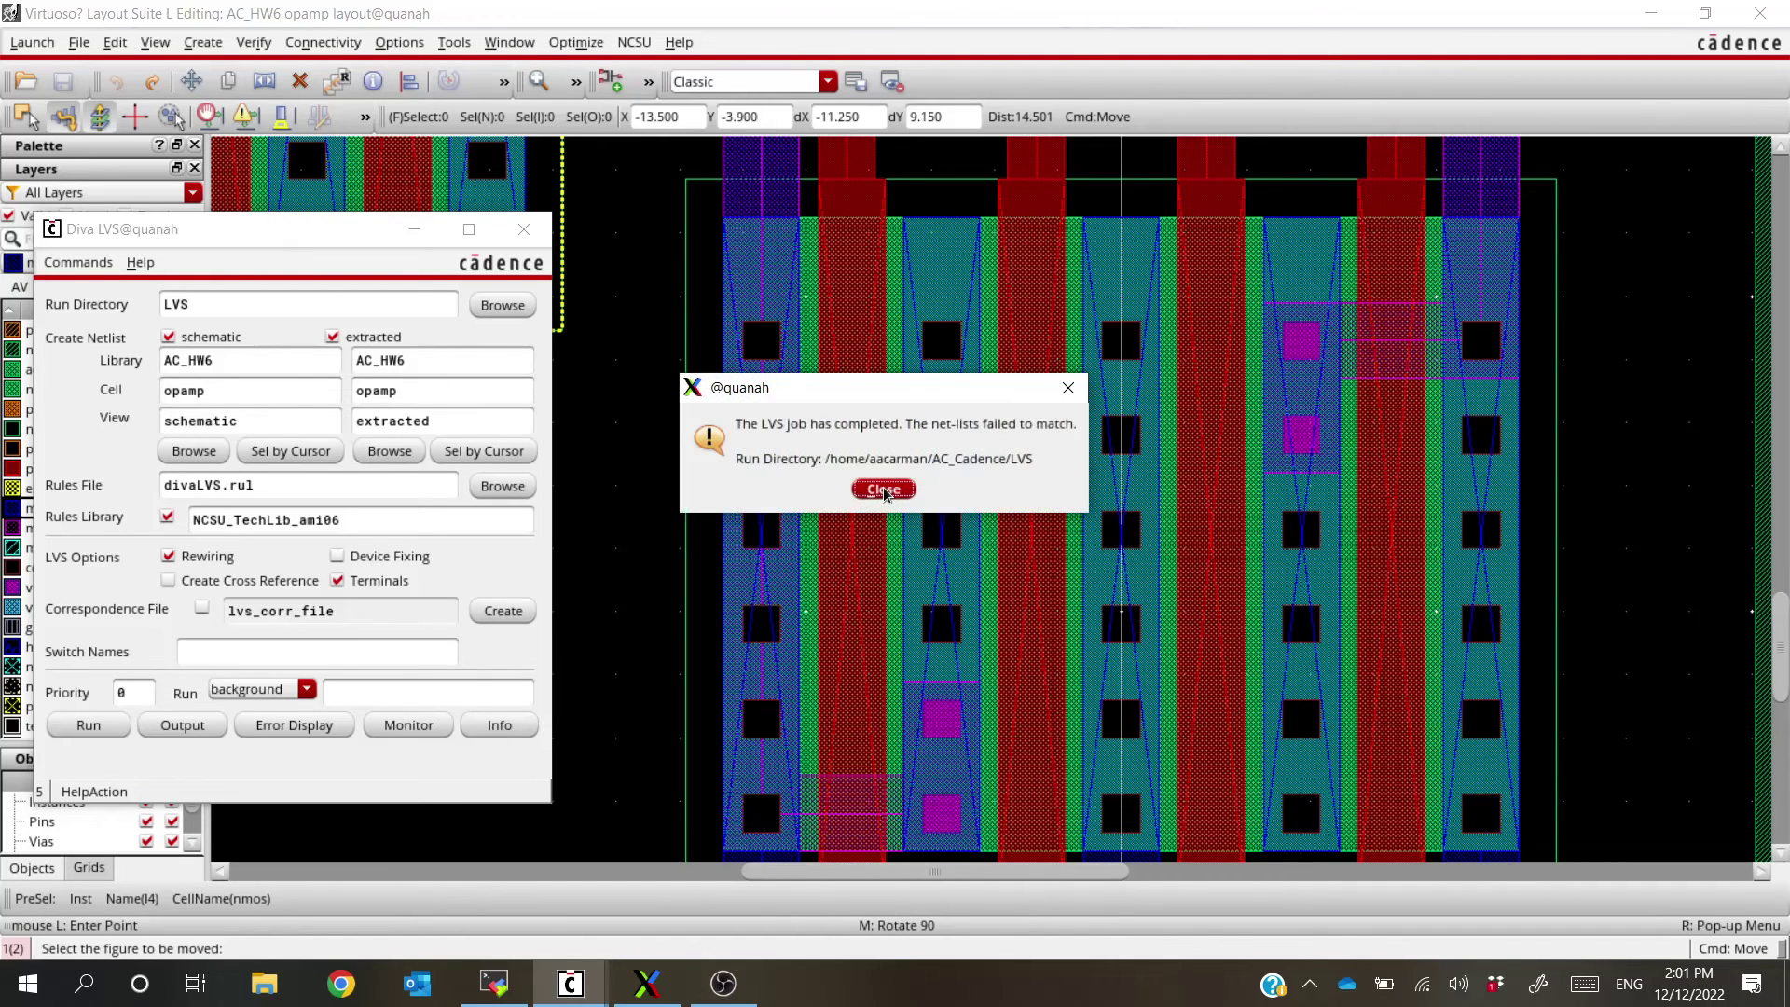
key(Return)
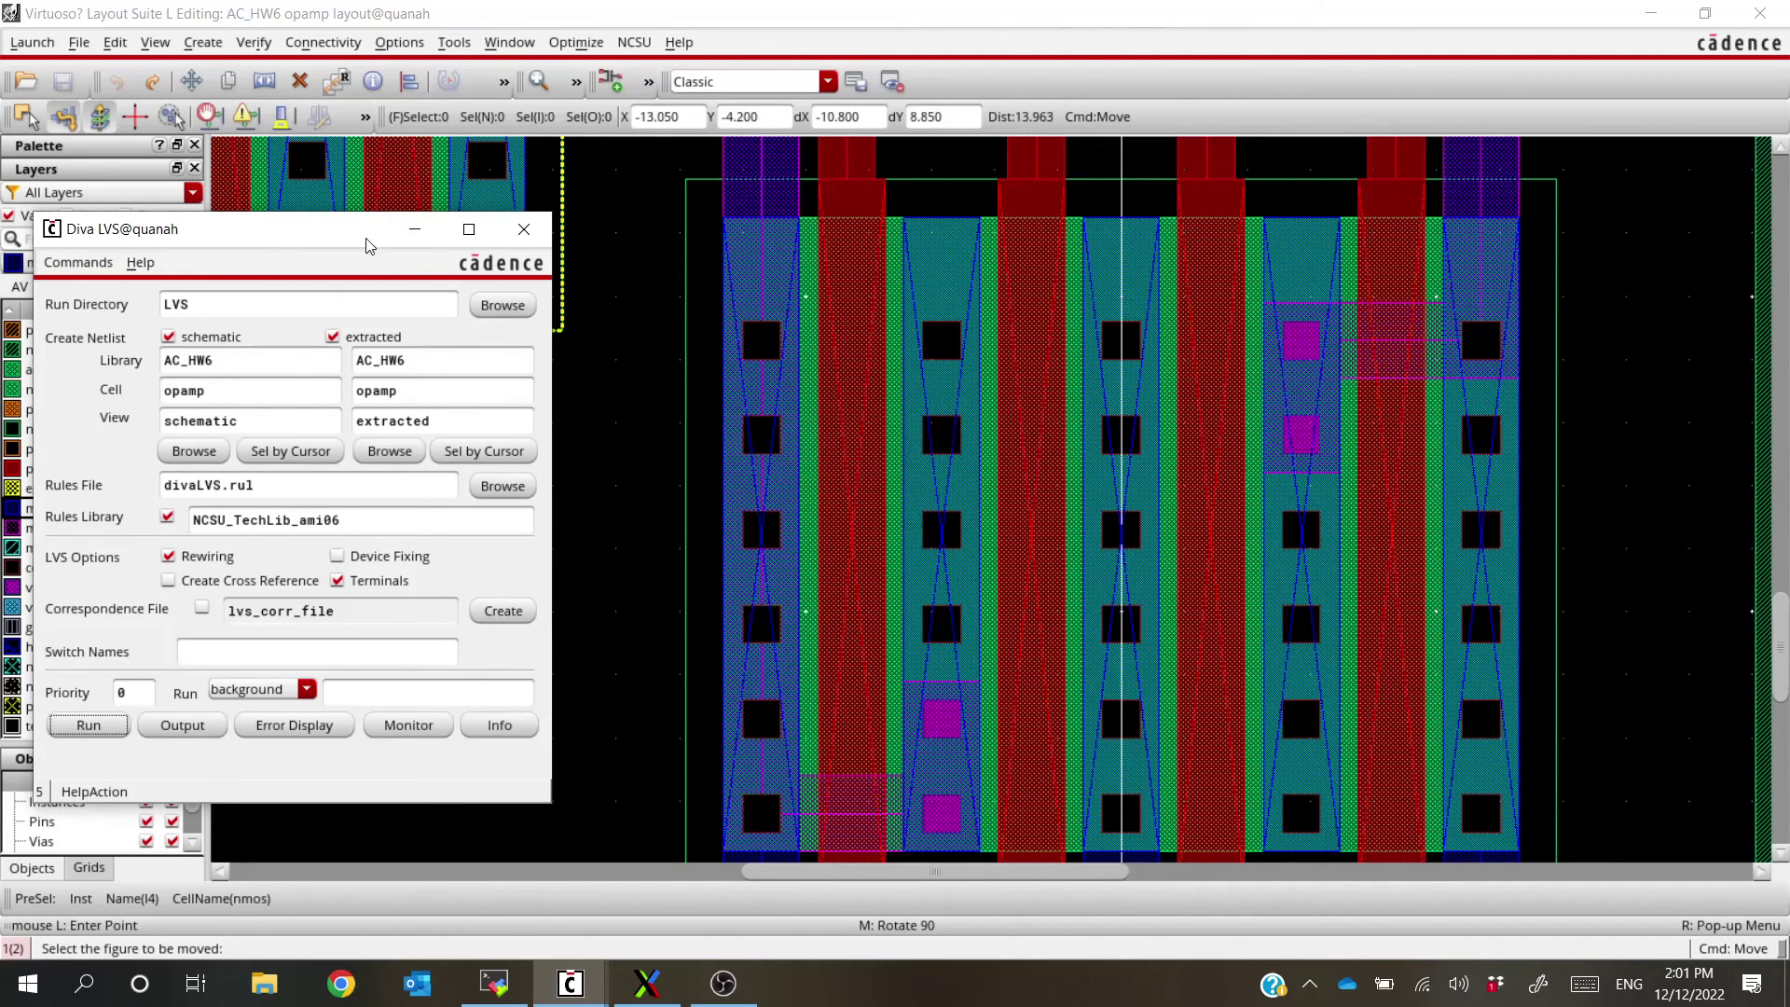
Examine the LVS report's net-list summaries and the layout's devbad.out and netbad.out entries, and close the report
click(182, 725)
scroll(559, 578, down, 10)
scroll(522, 559, up, 10)
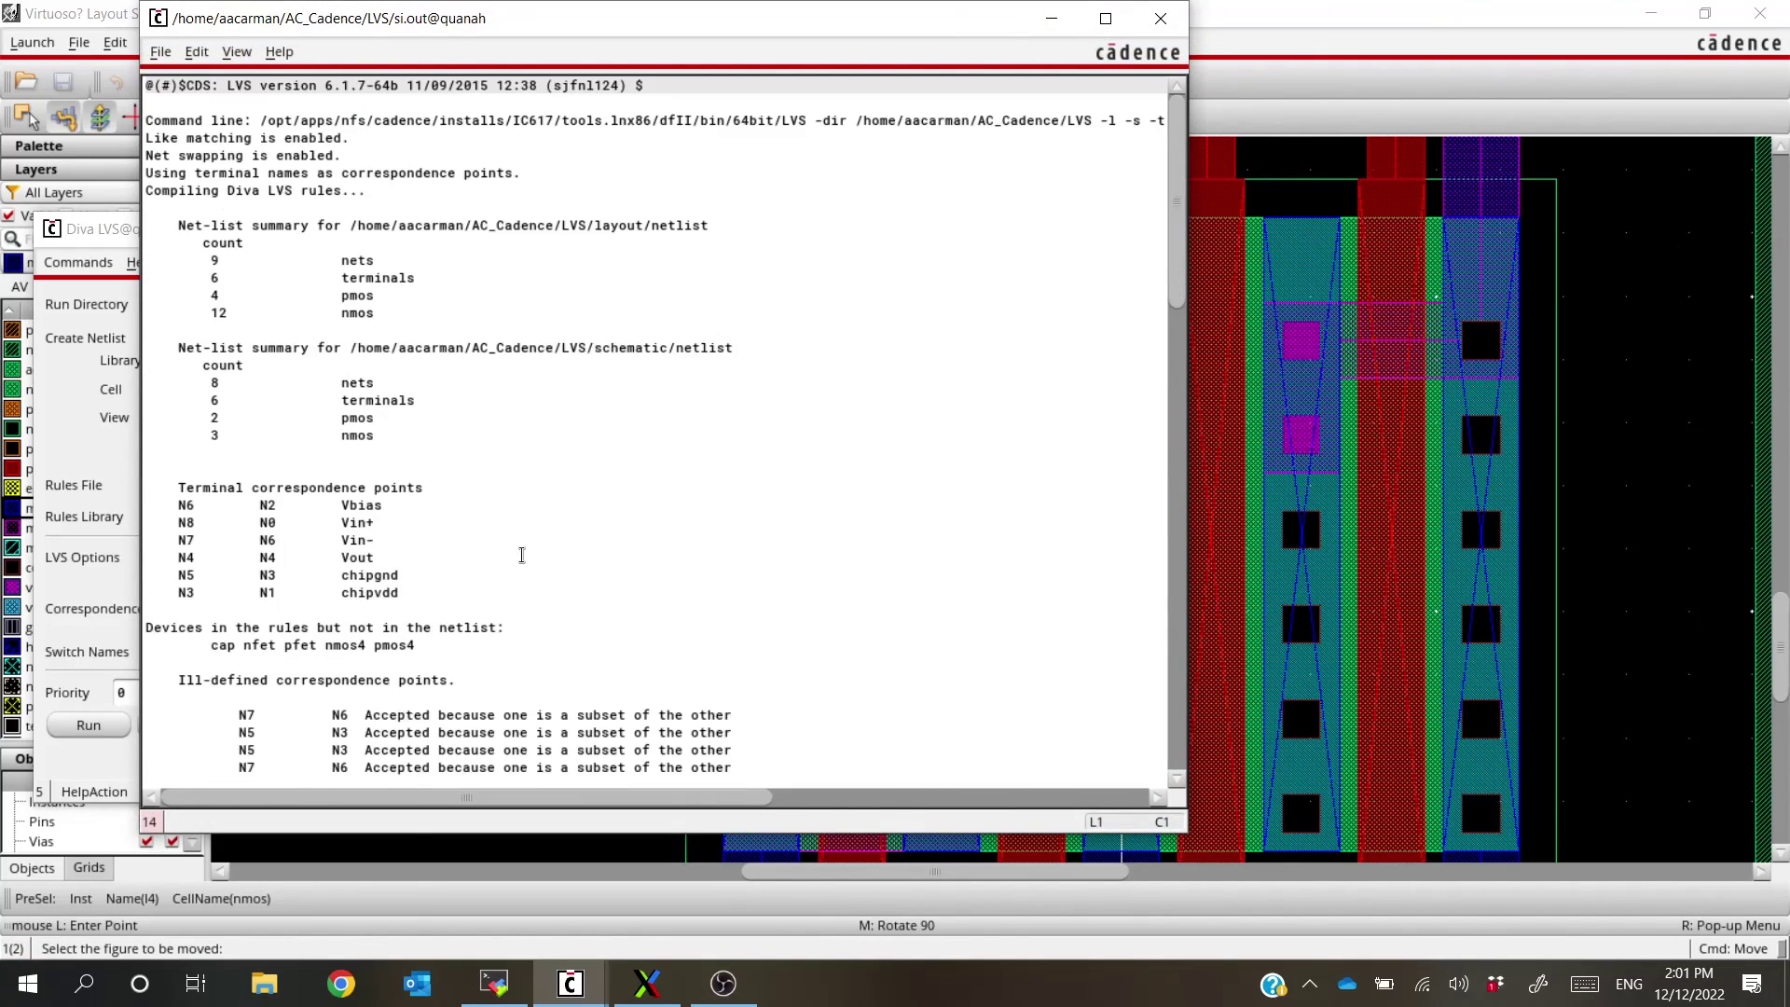
scroll(303, 282, down, 15)
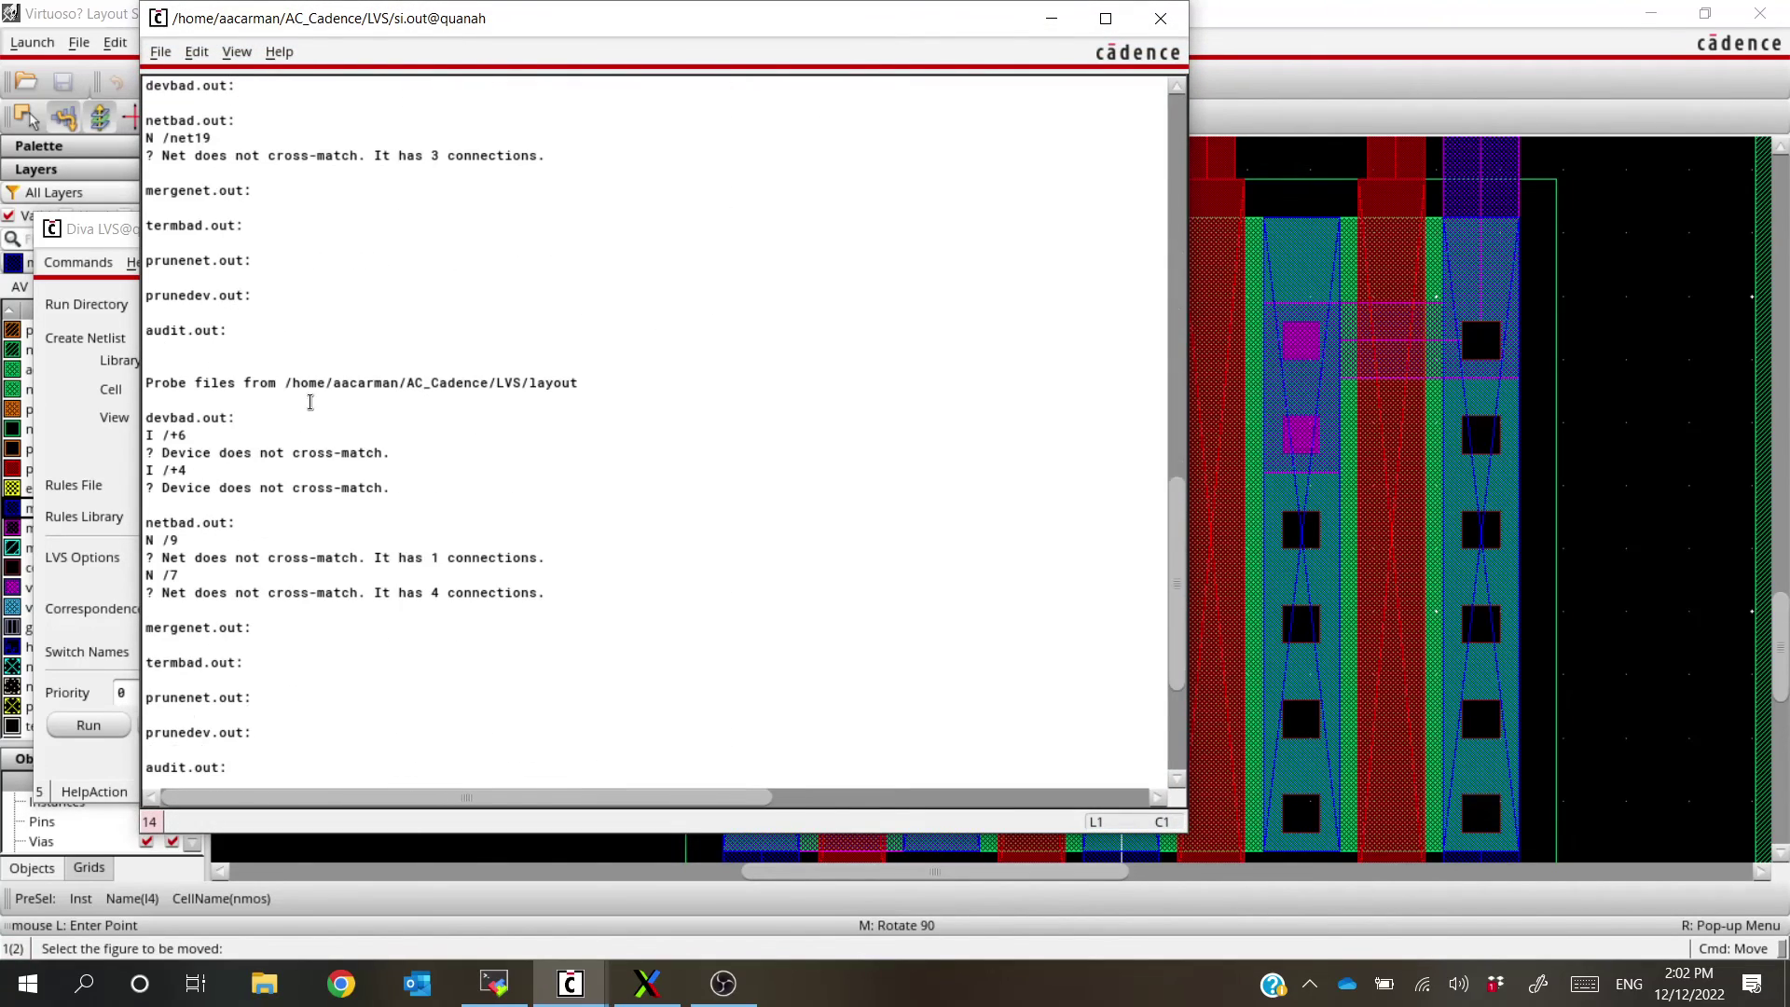
click(1161, 18)
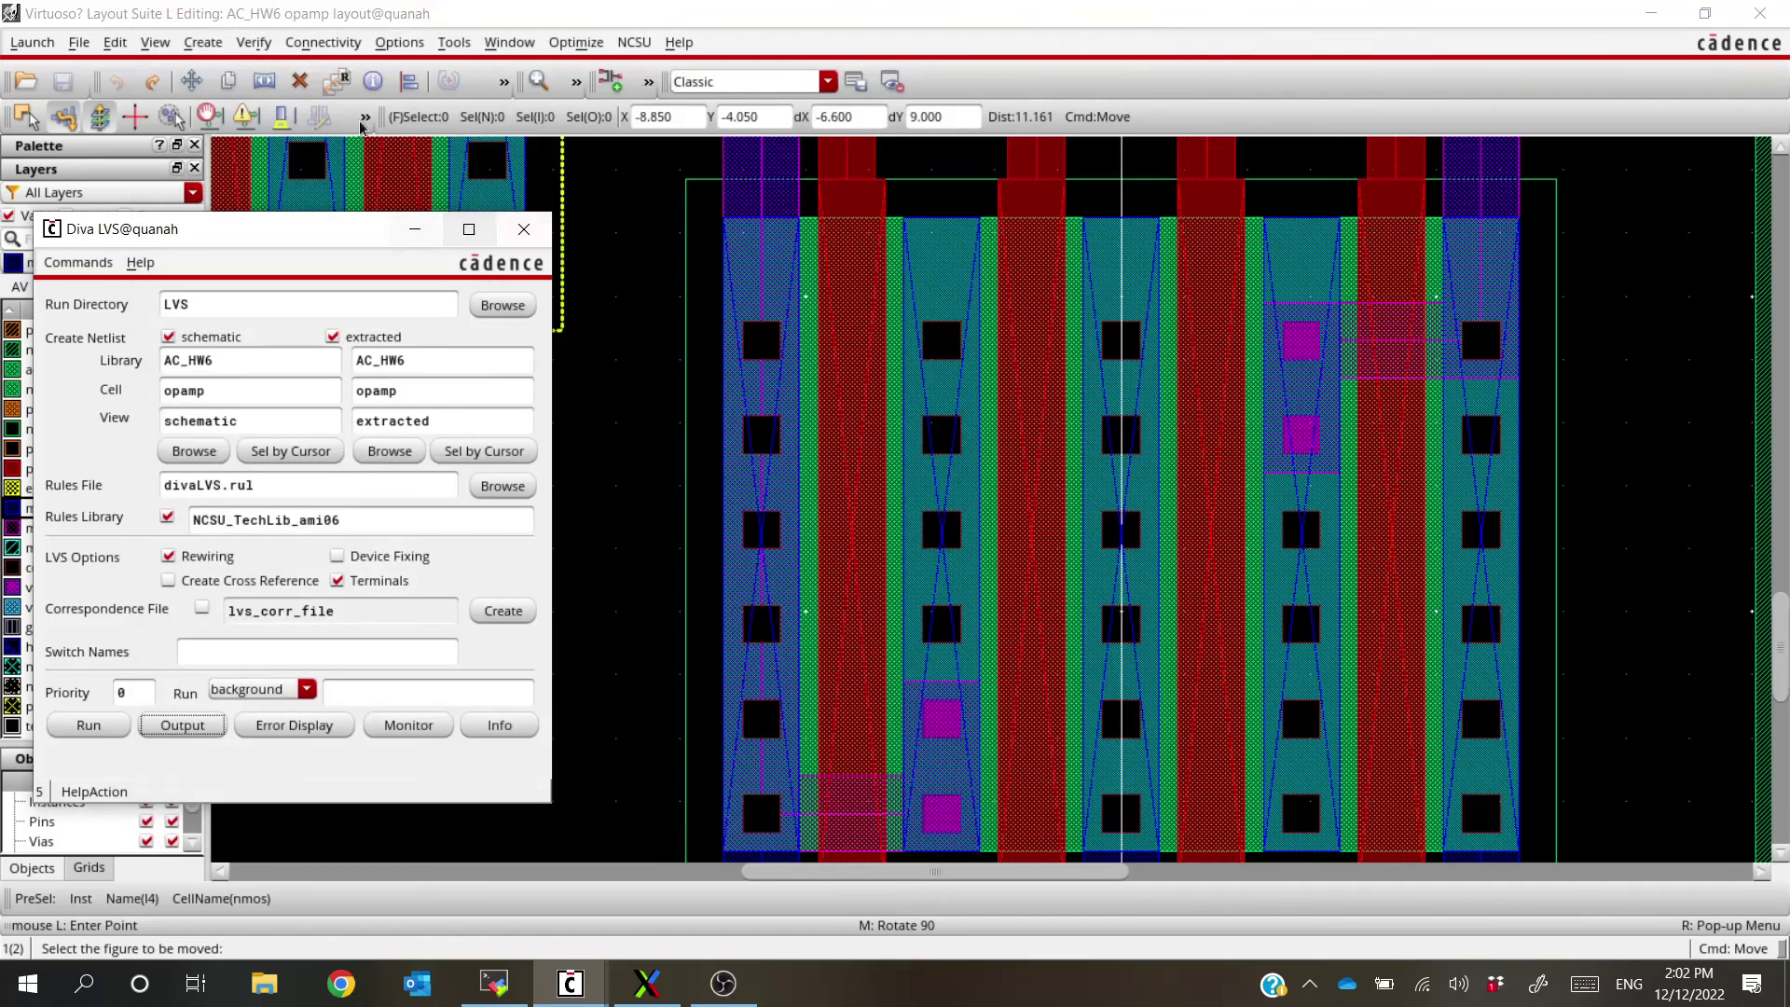
Extract the saved opamp layout to refresh its extracted view
click(252, 42)
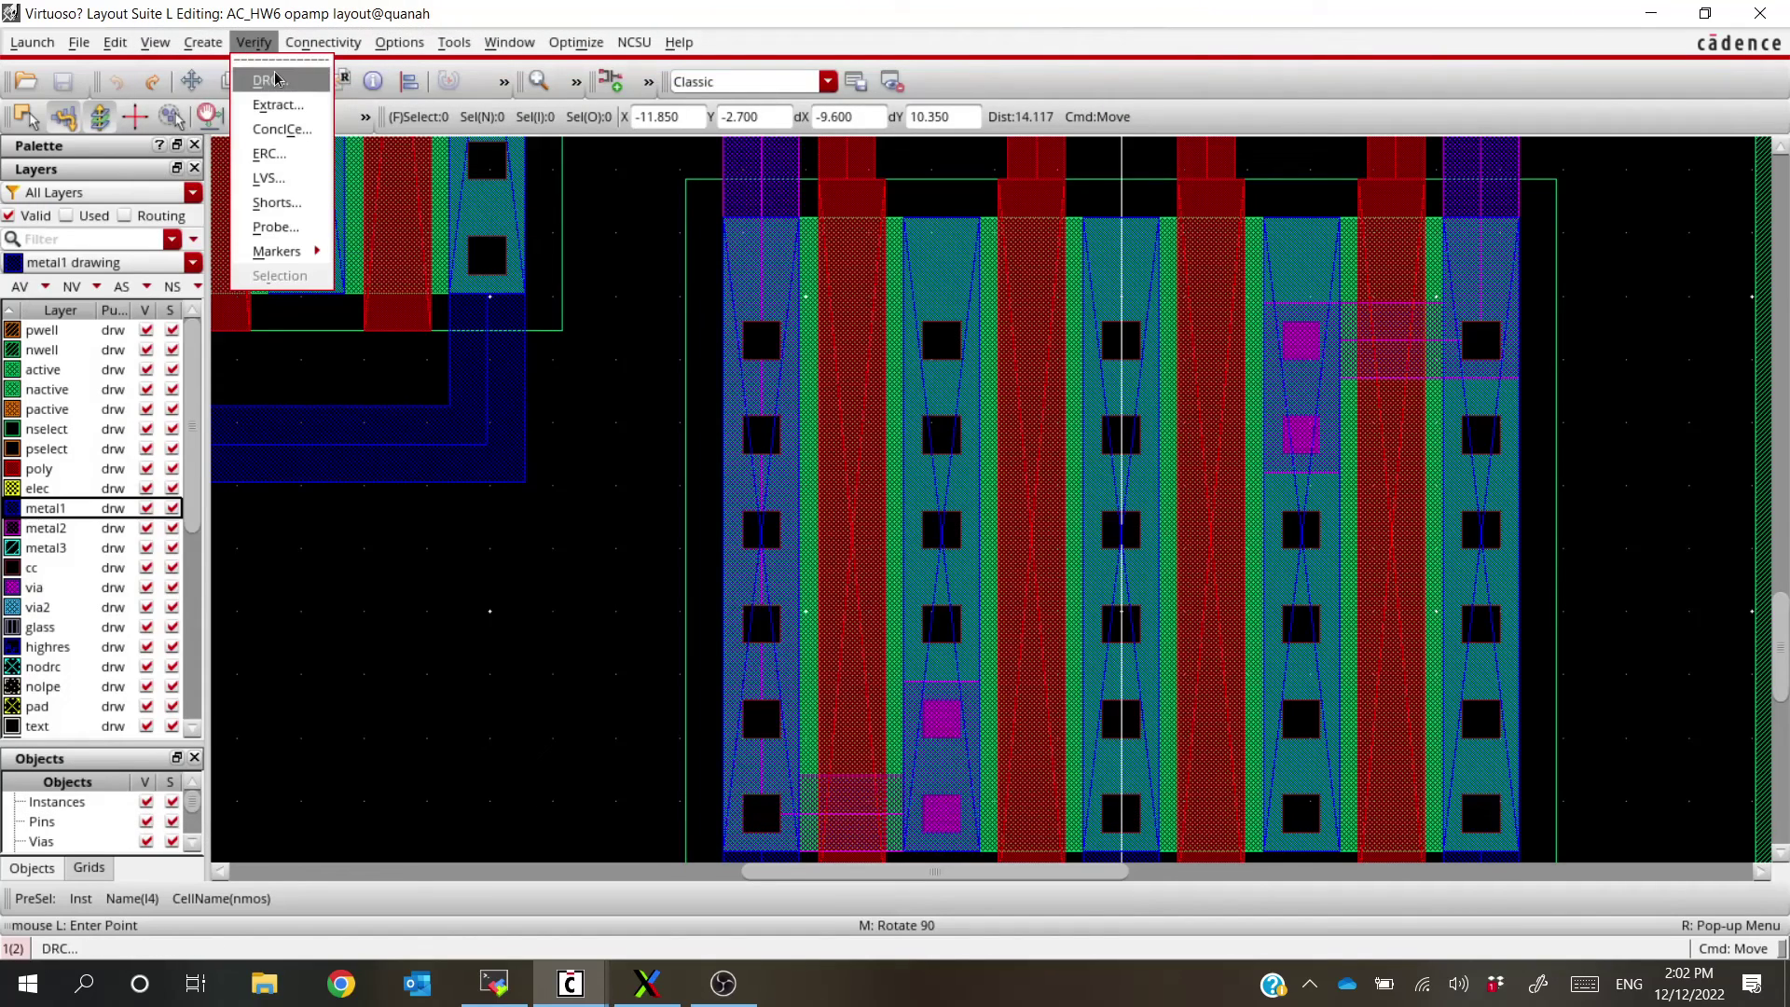
click(571, 983)
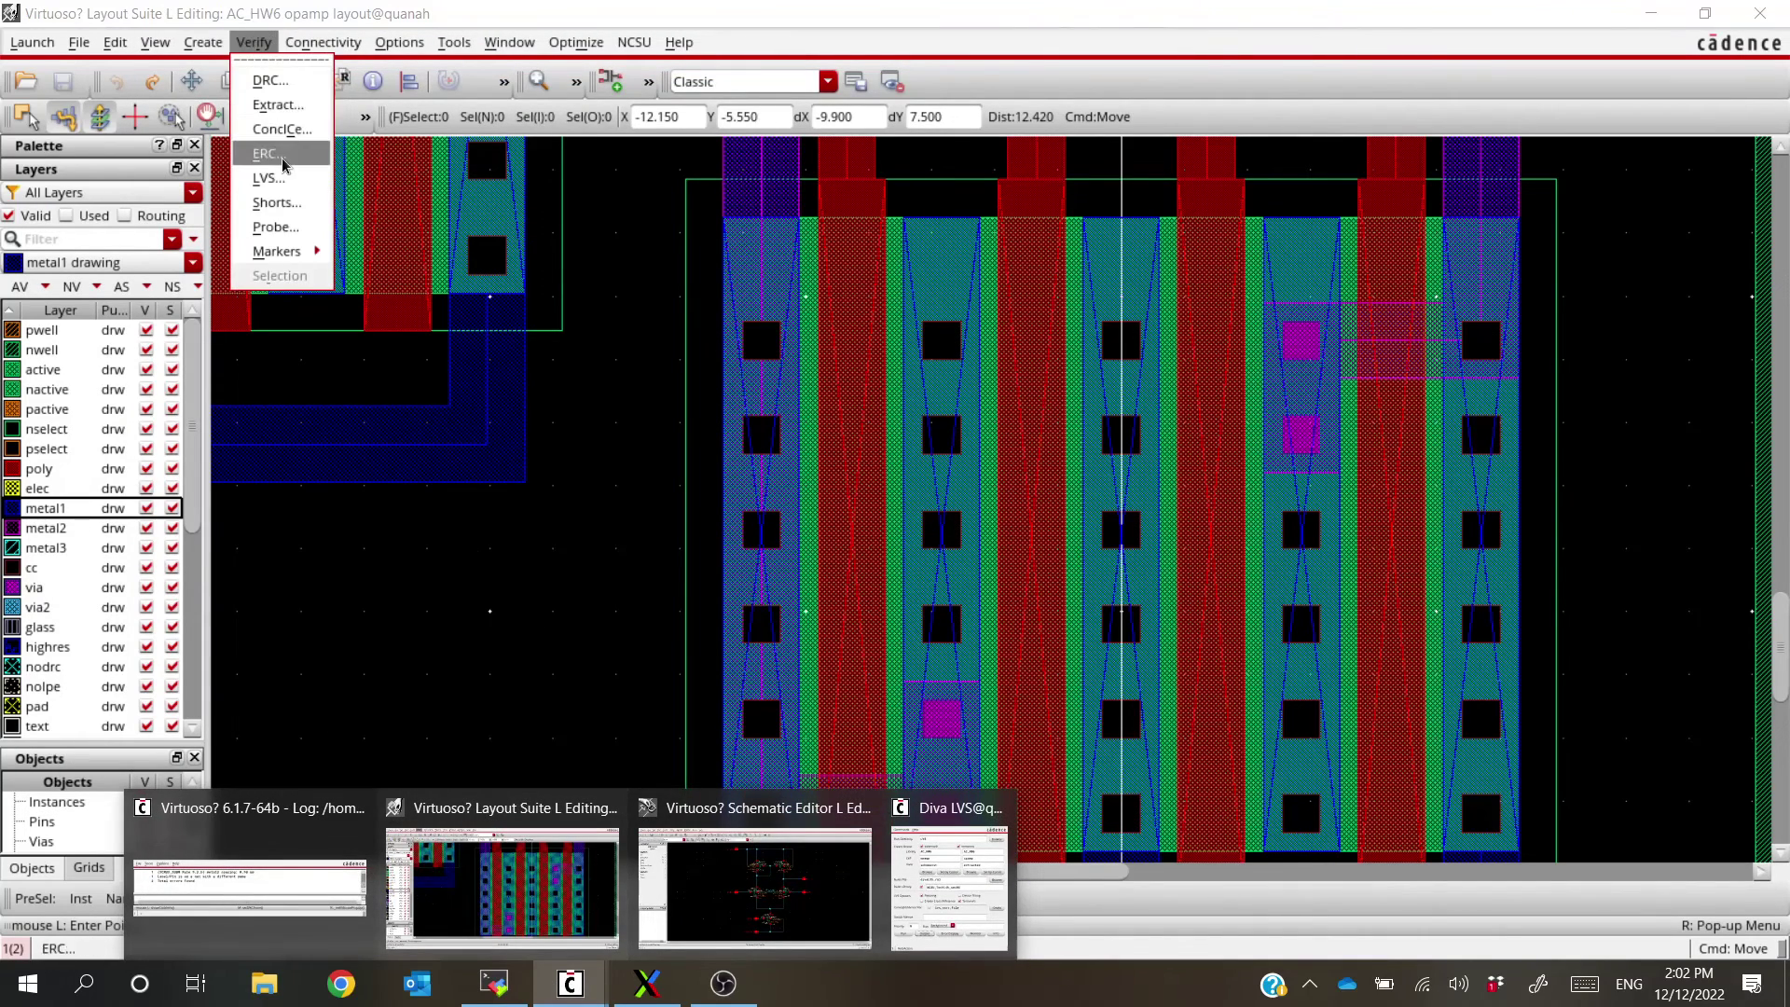
click(280, 108)
click(706, 620)
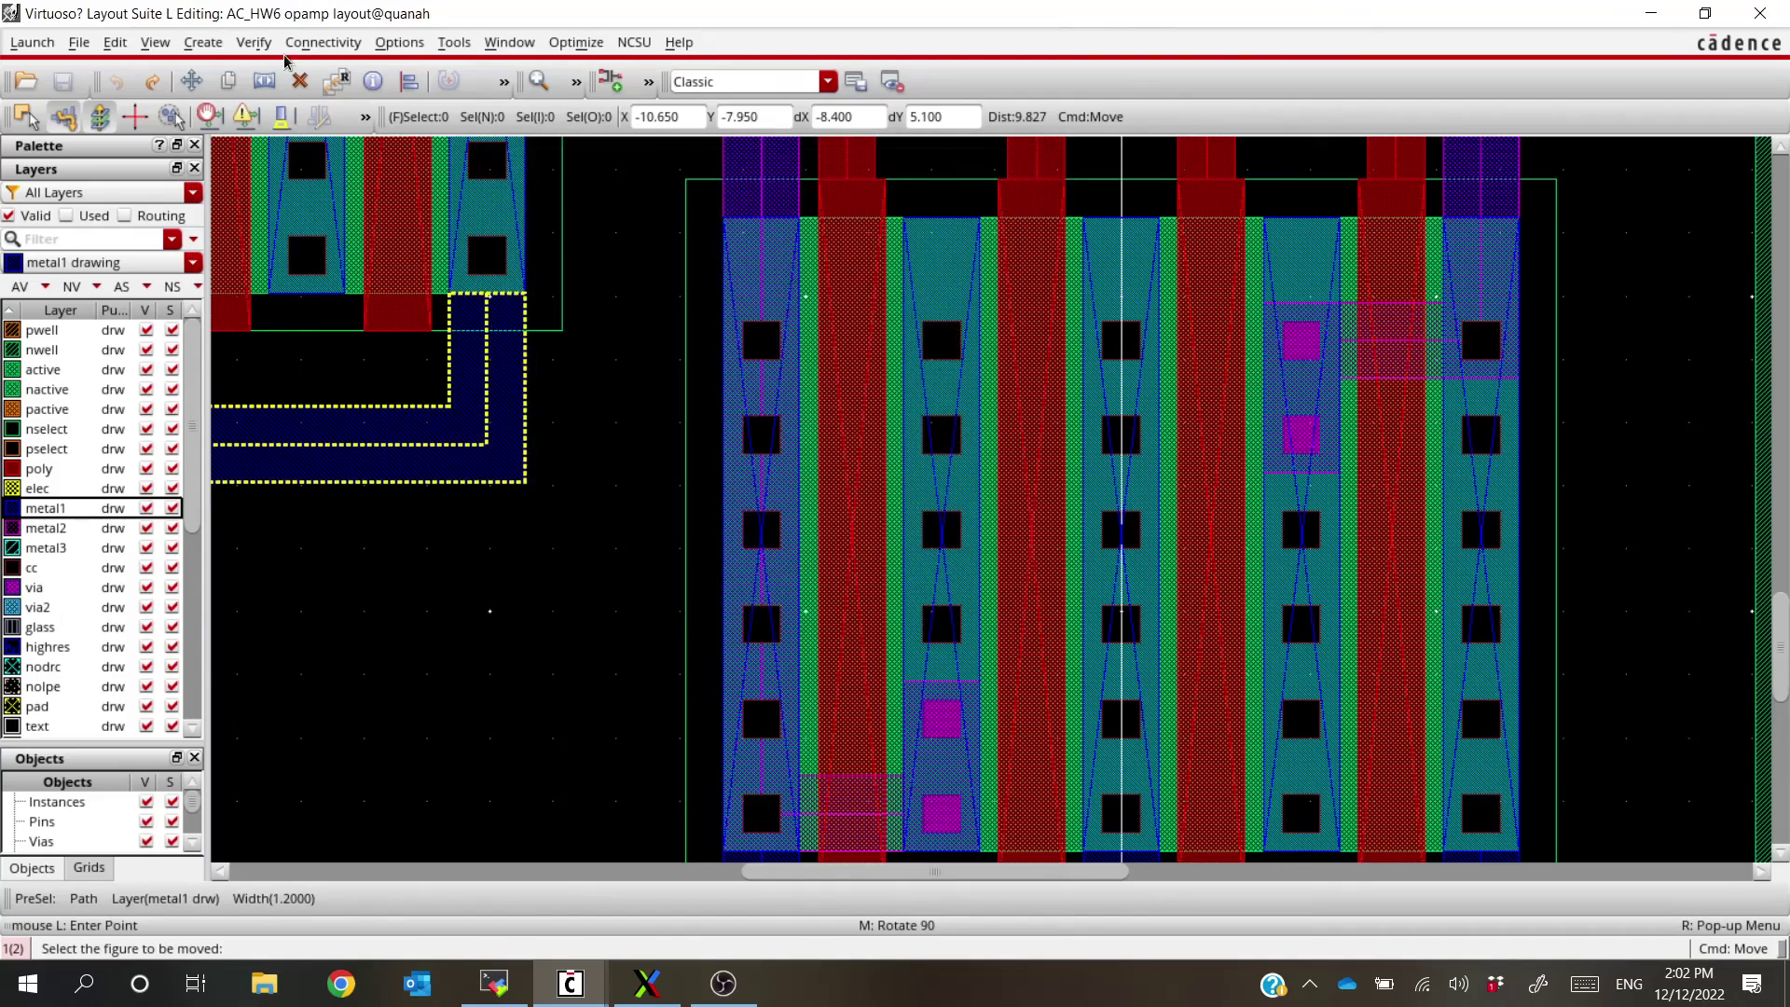
Return to the Diva LVS form, rerun the comparison with the refreshed extracted view, and dismiss the completion message
key(alt+Tab)
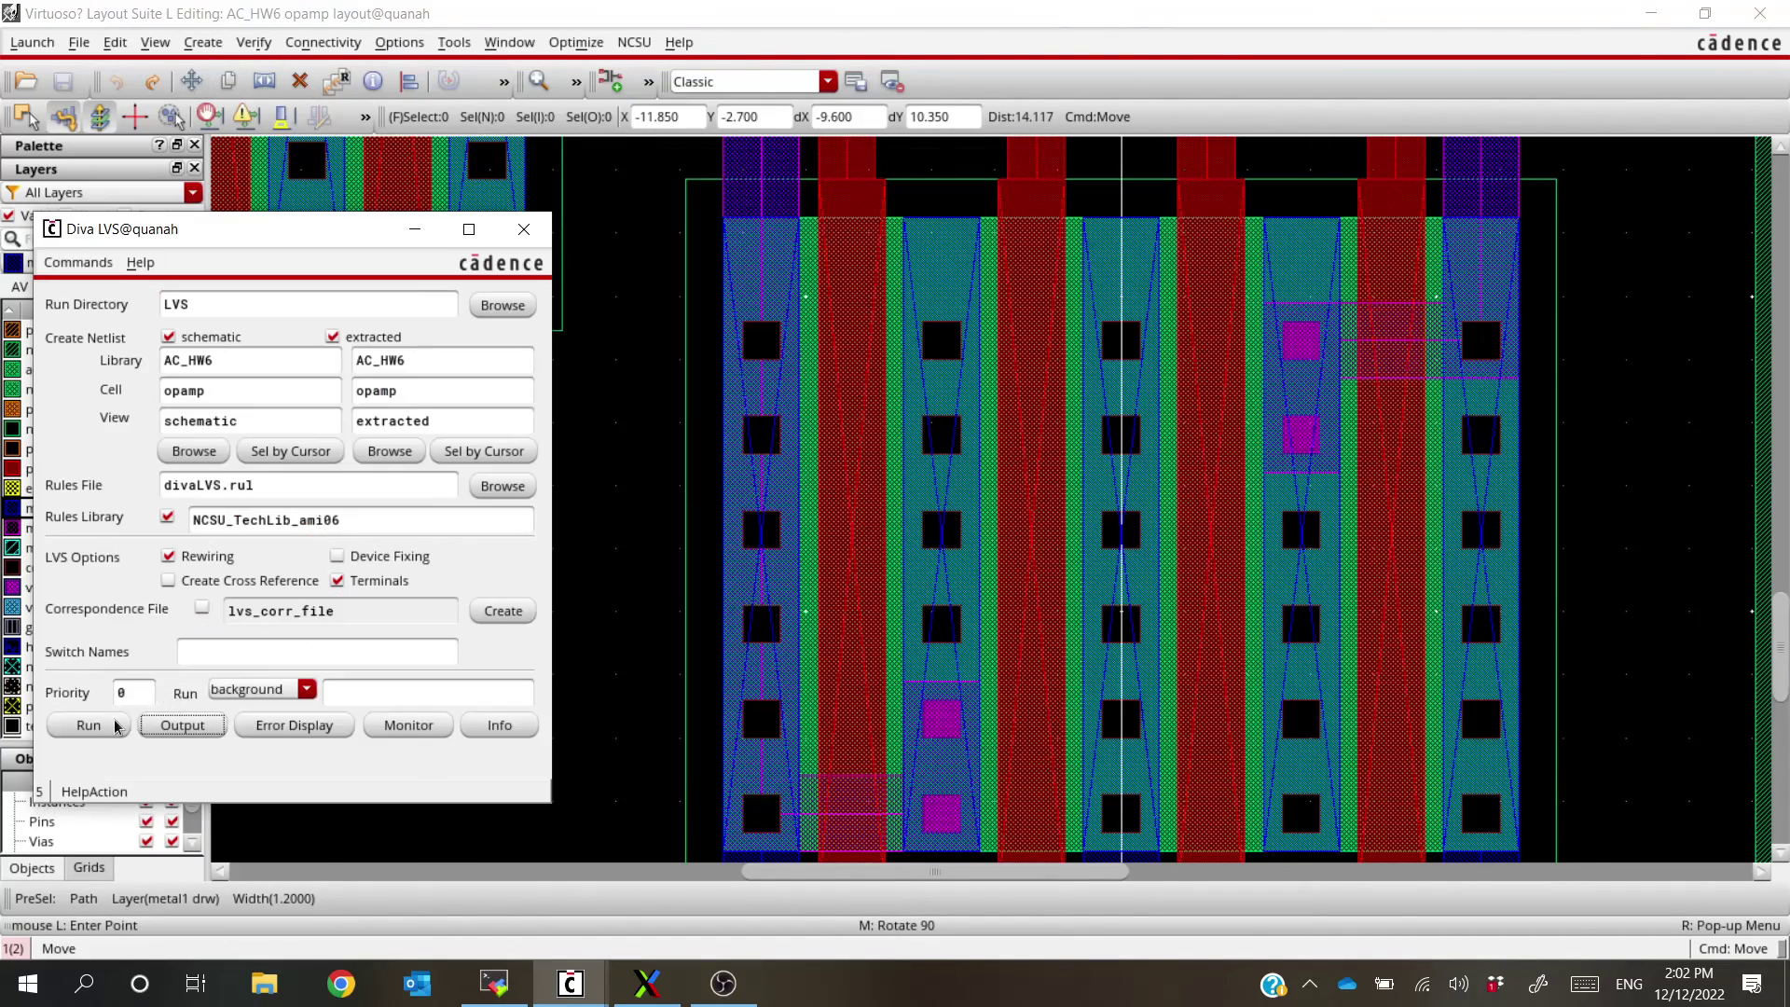
key(alt+Tab)
key(Right)
key(Down)
key(Up)
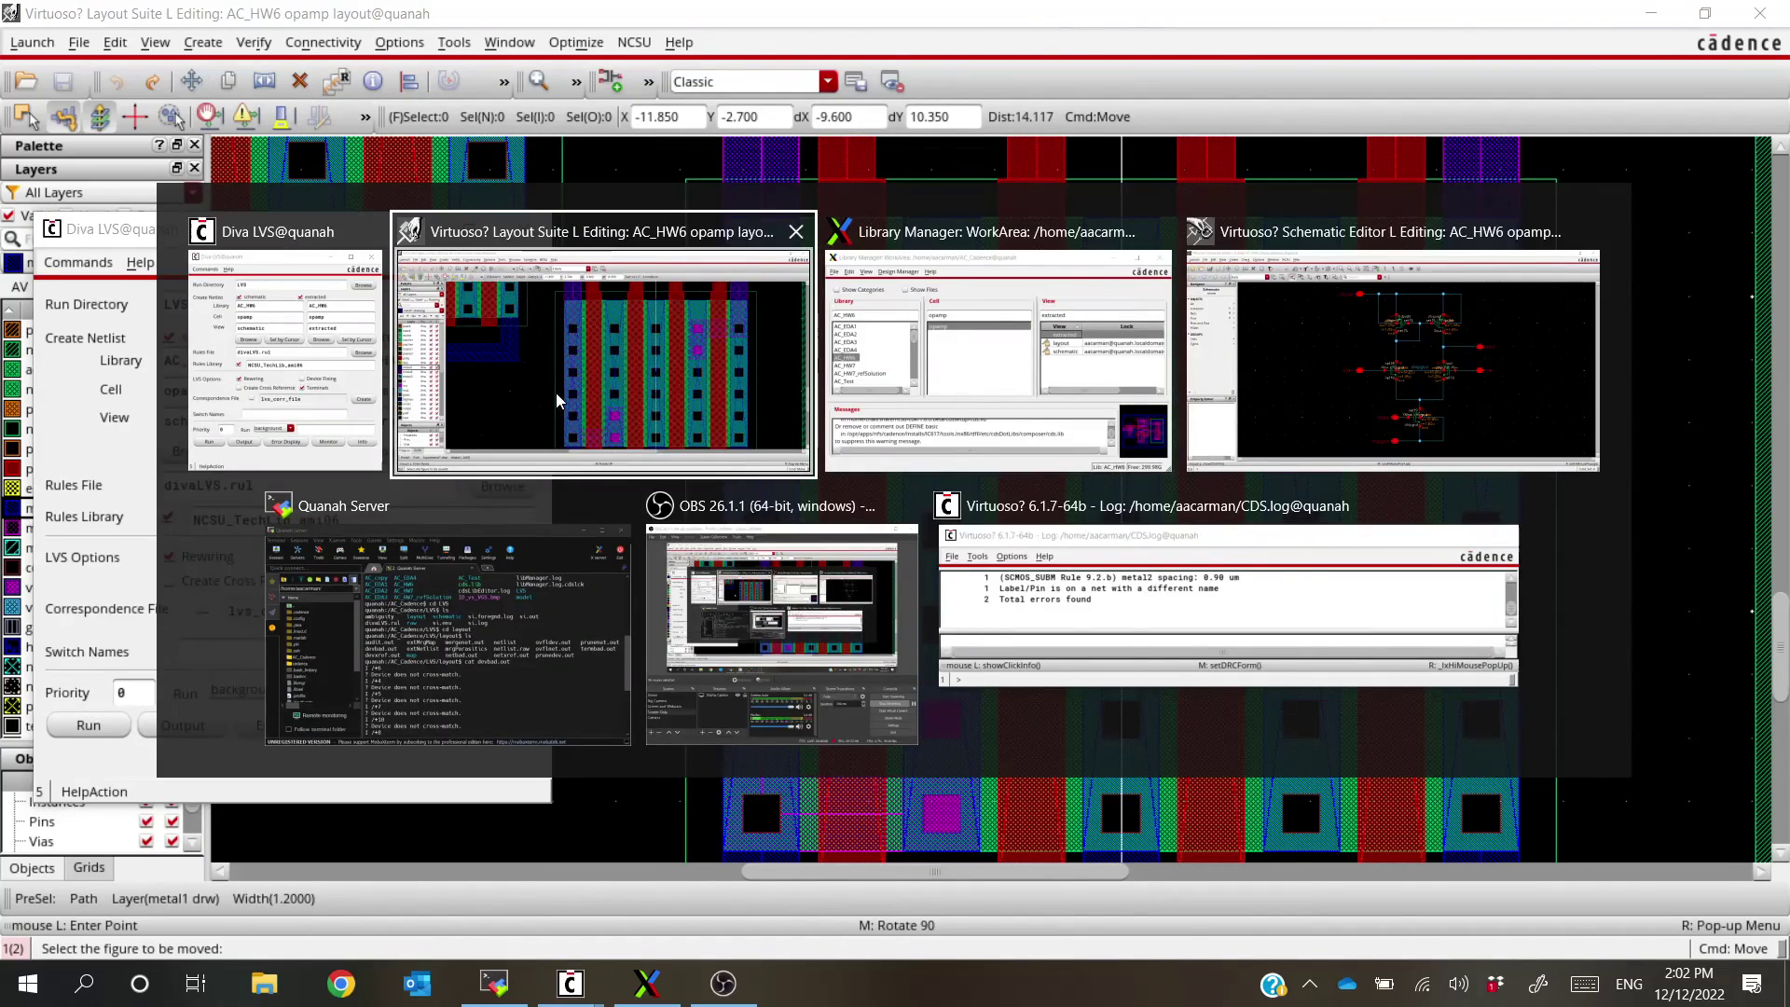
key(Left)
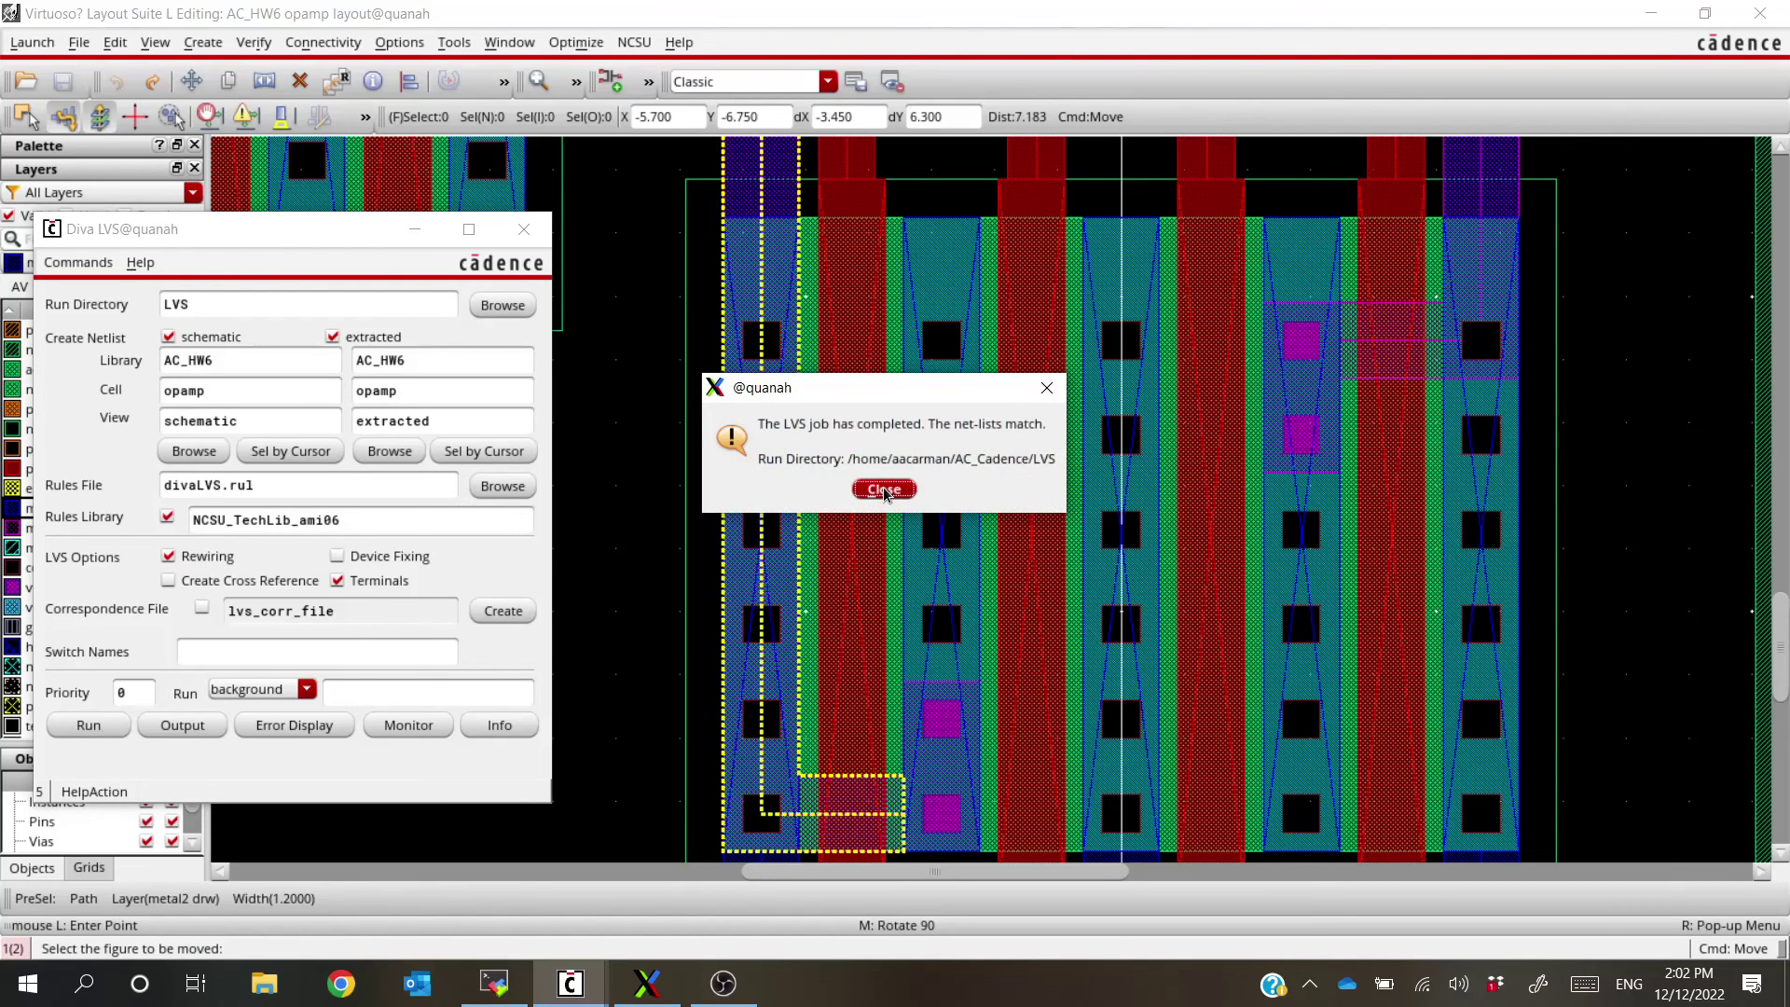
click(884, 490)
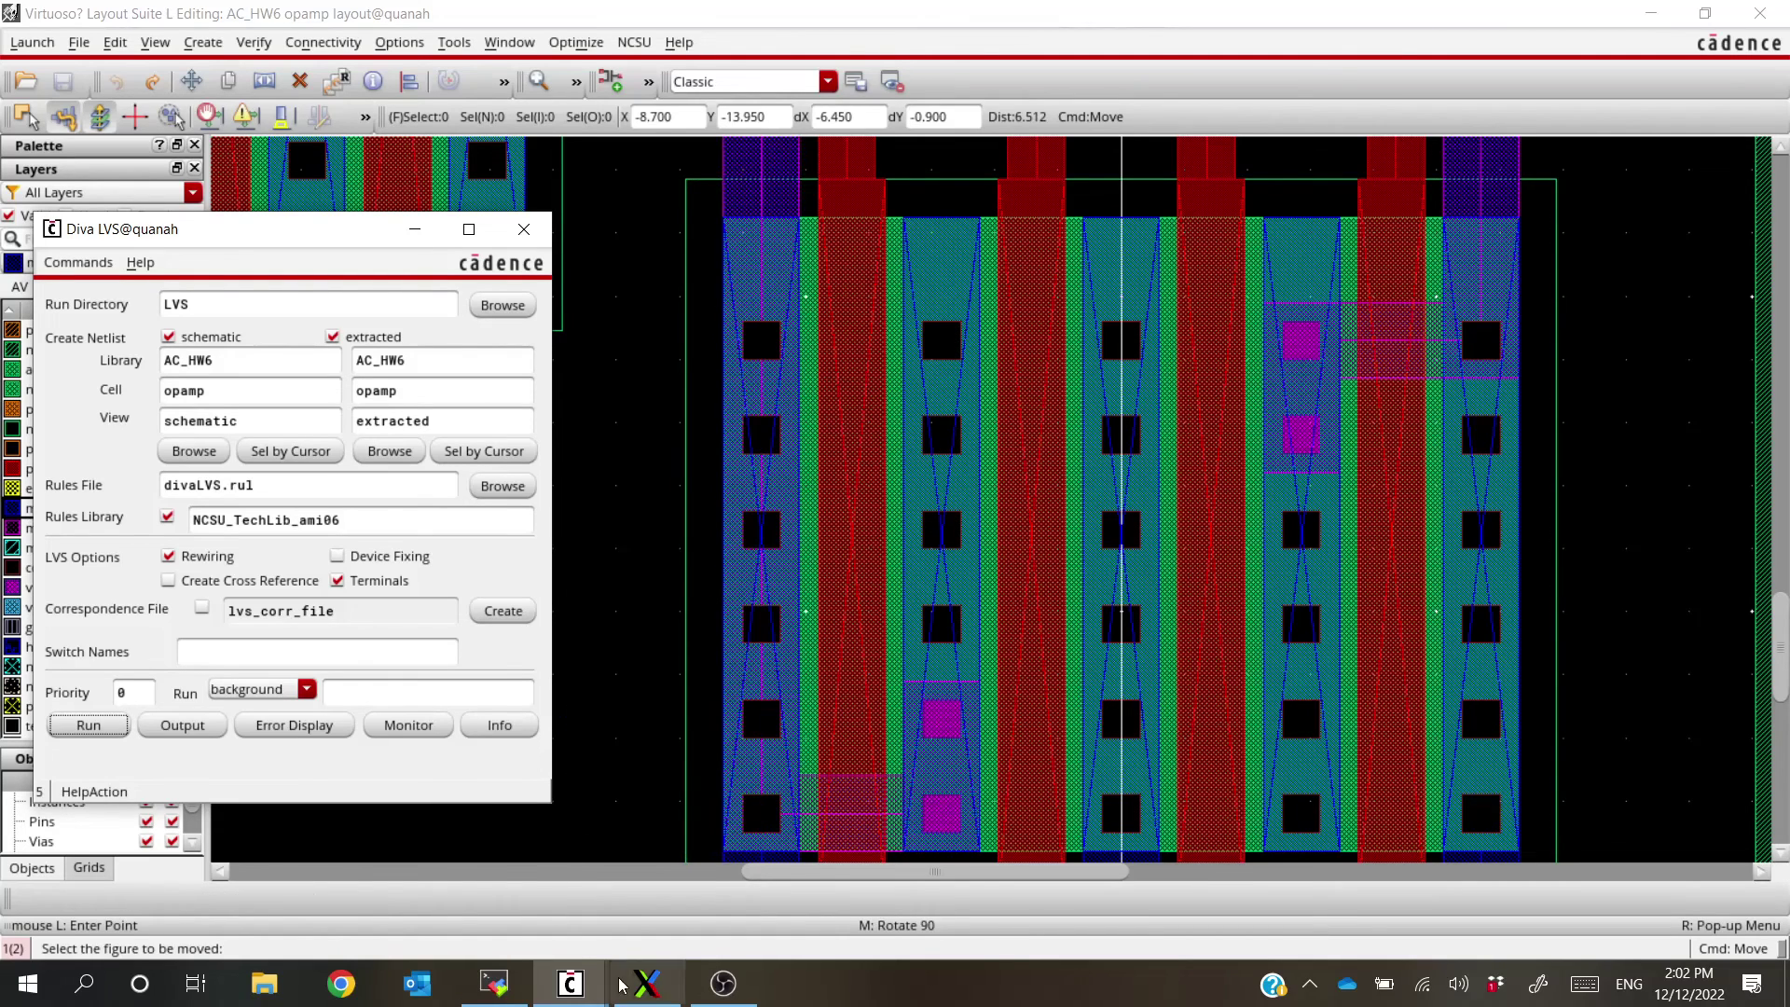
Open the new LVS report and compare the layout's net, terminal, pmos and nmos counts with the schematic's
click(181, 725)
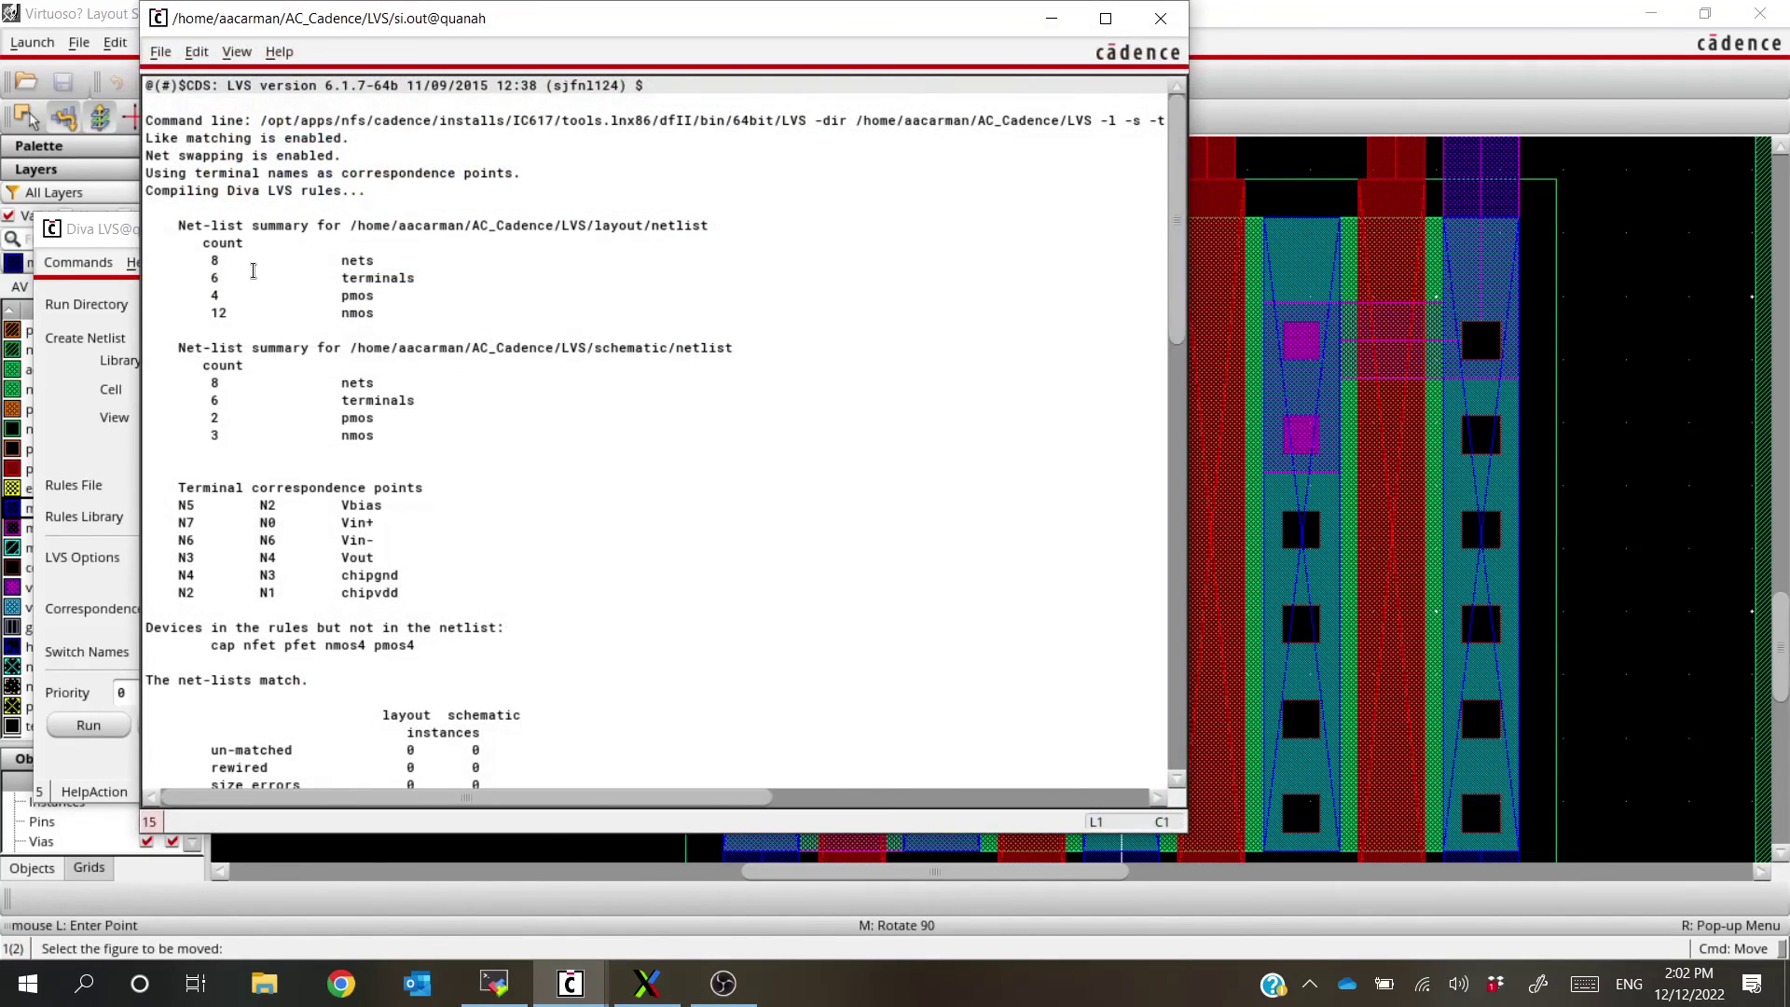
click(221, 259)
click(377, 264)
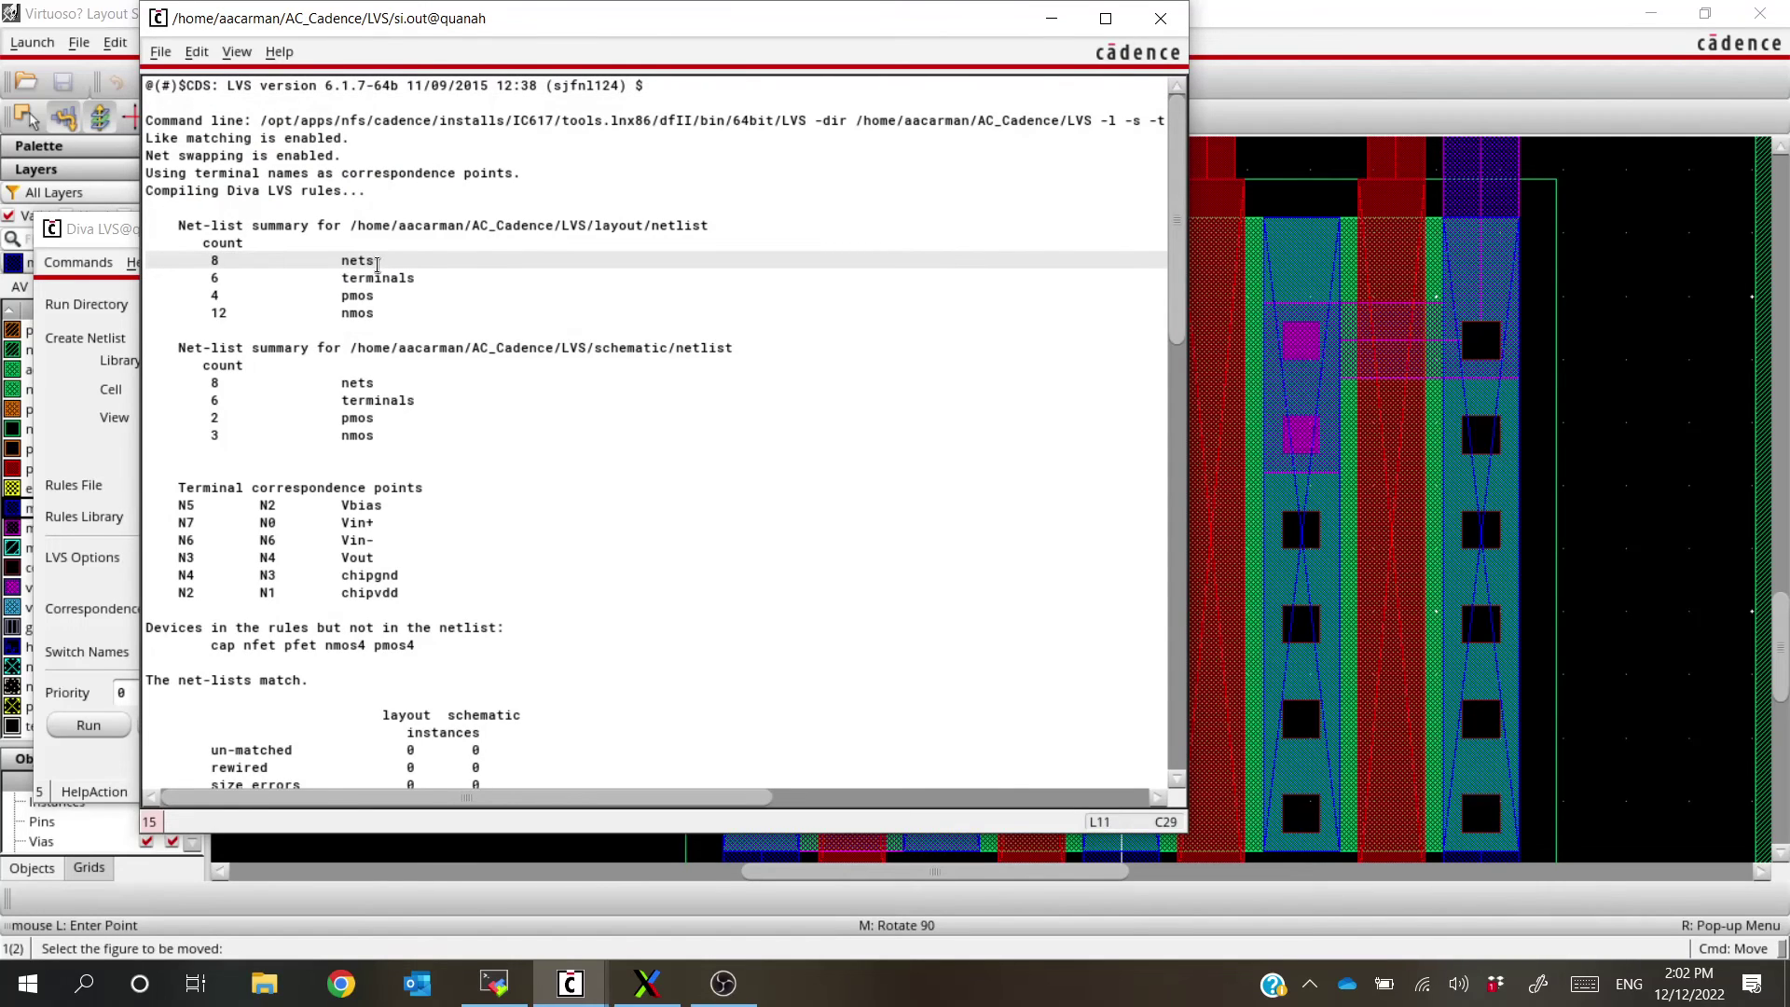
drag(212, 278, 411, 278)
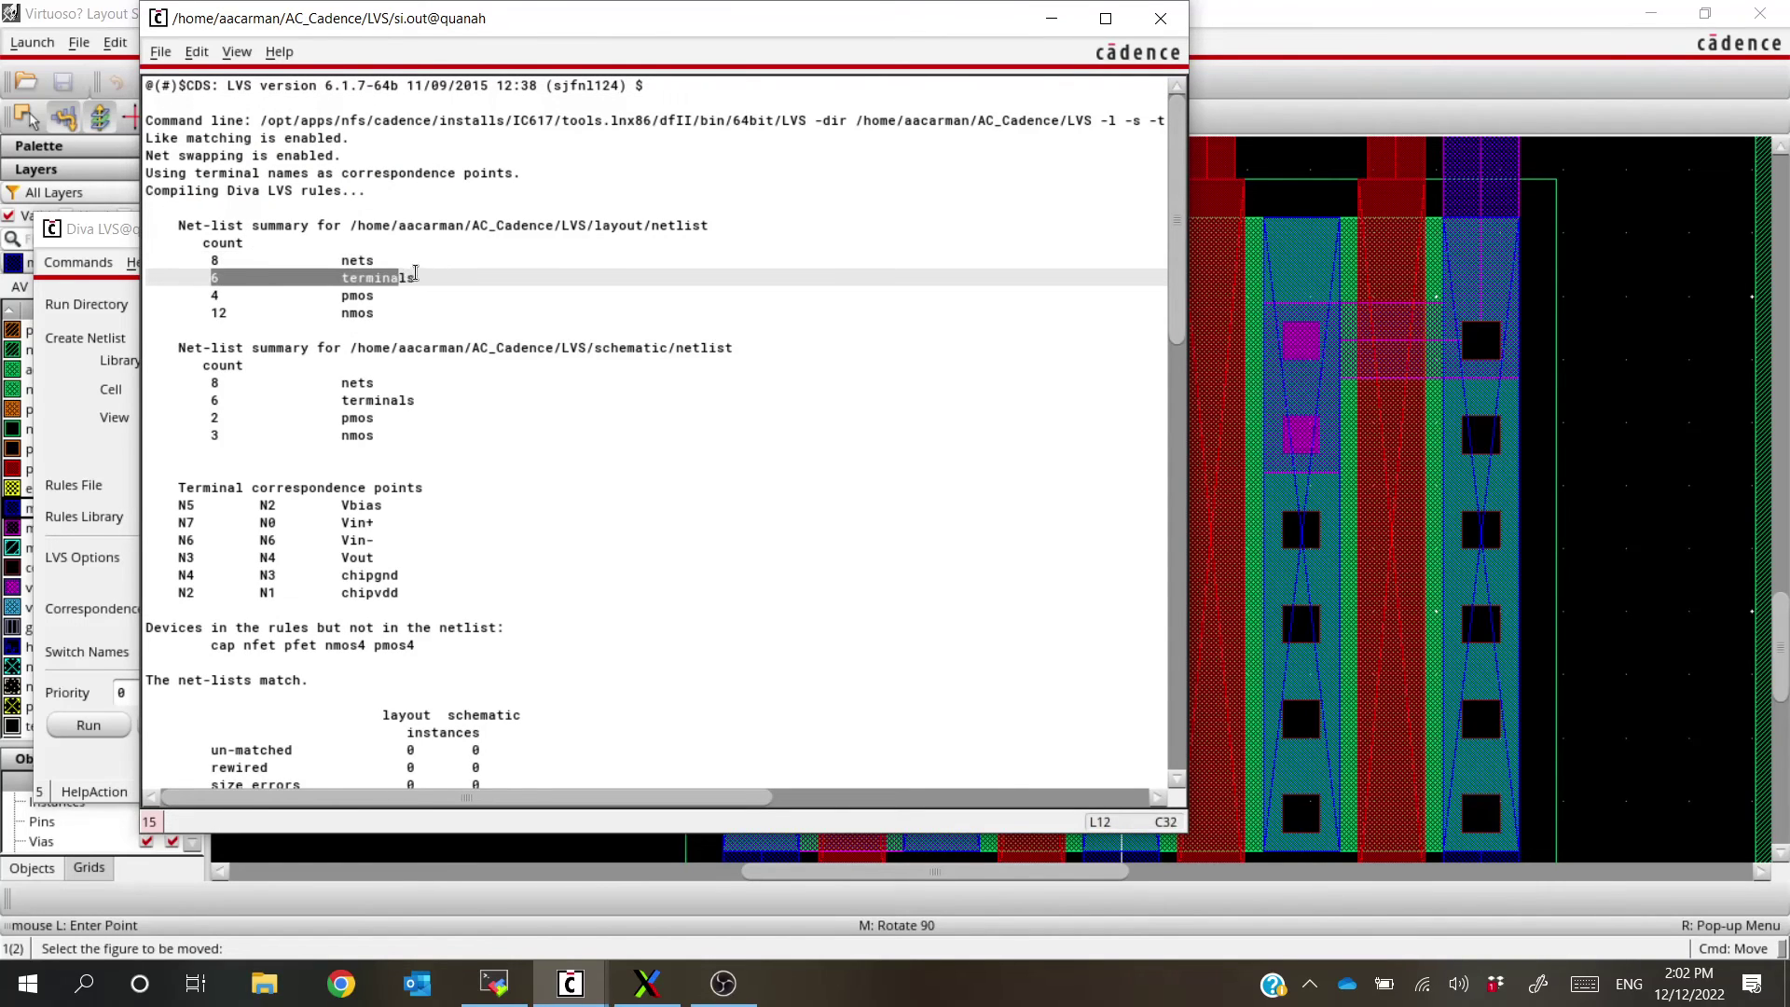
drag(247, 296, 369, 312)
click(364, 305)
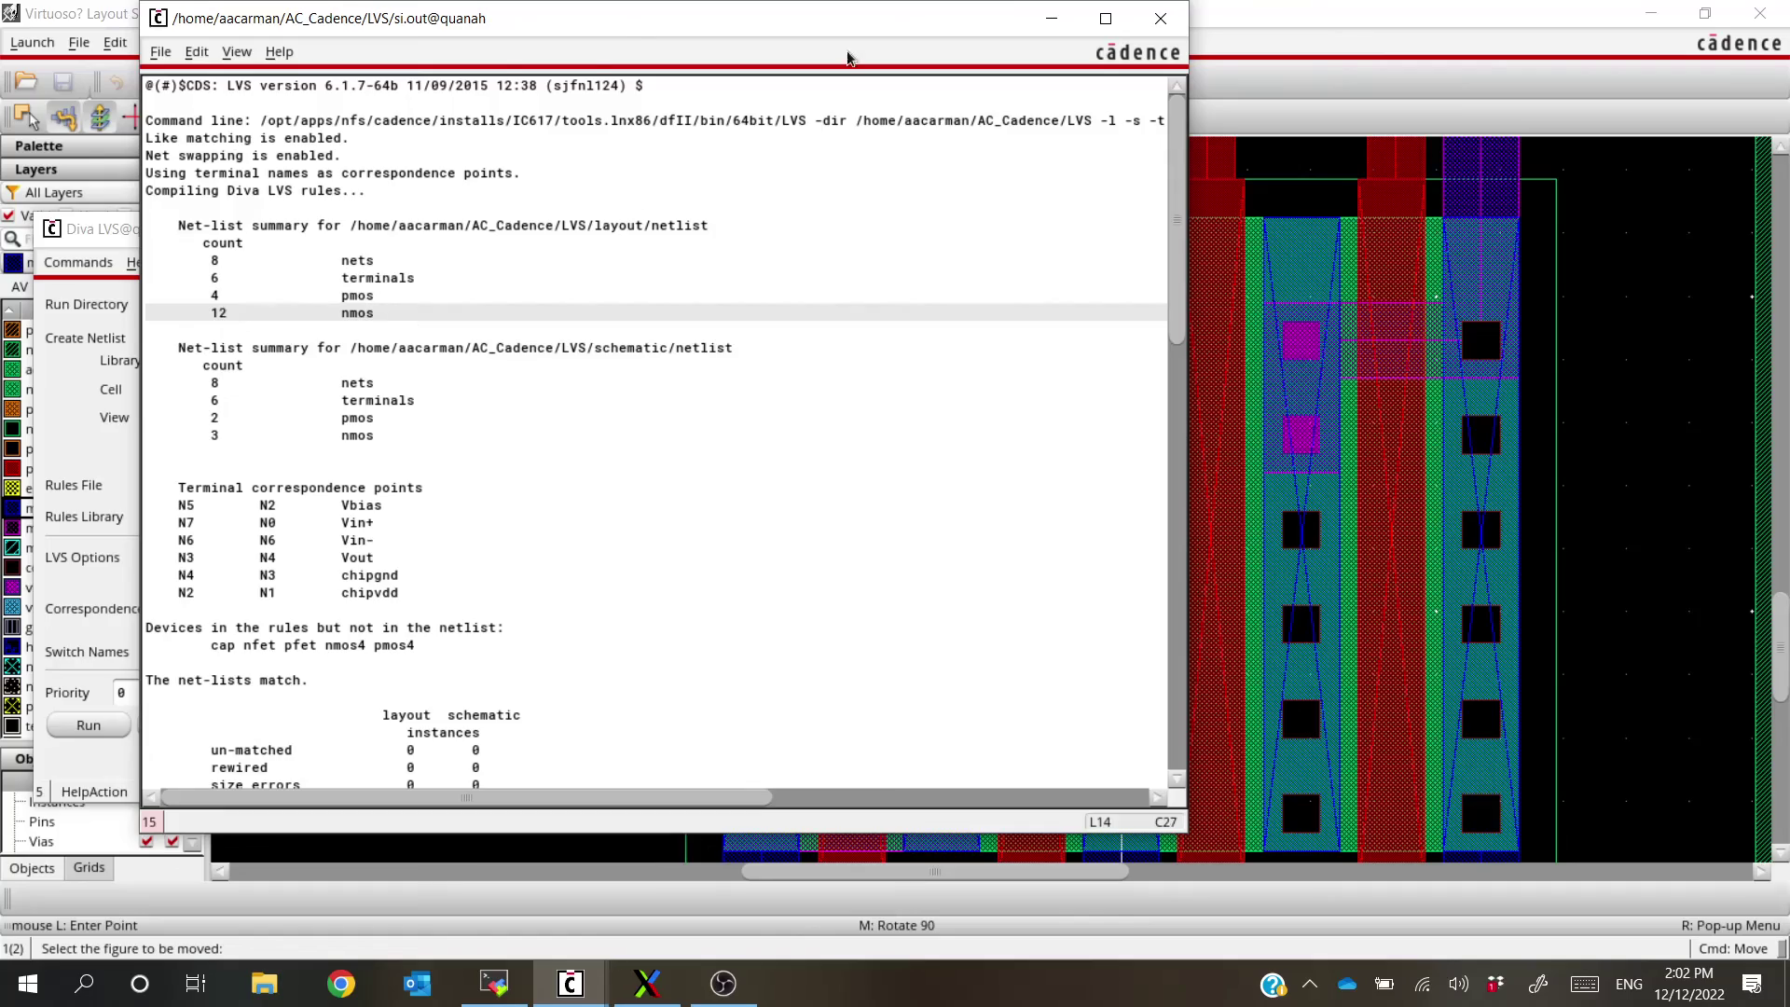
click(1315, 11)
Examine the added via contact where the metal2 strip meets the second diffusion column of the lower middle transistor group
scroll(1068, 597, down, 3)
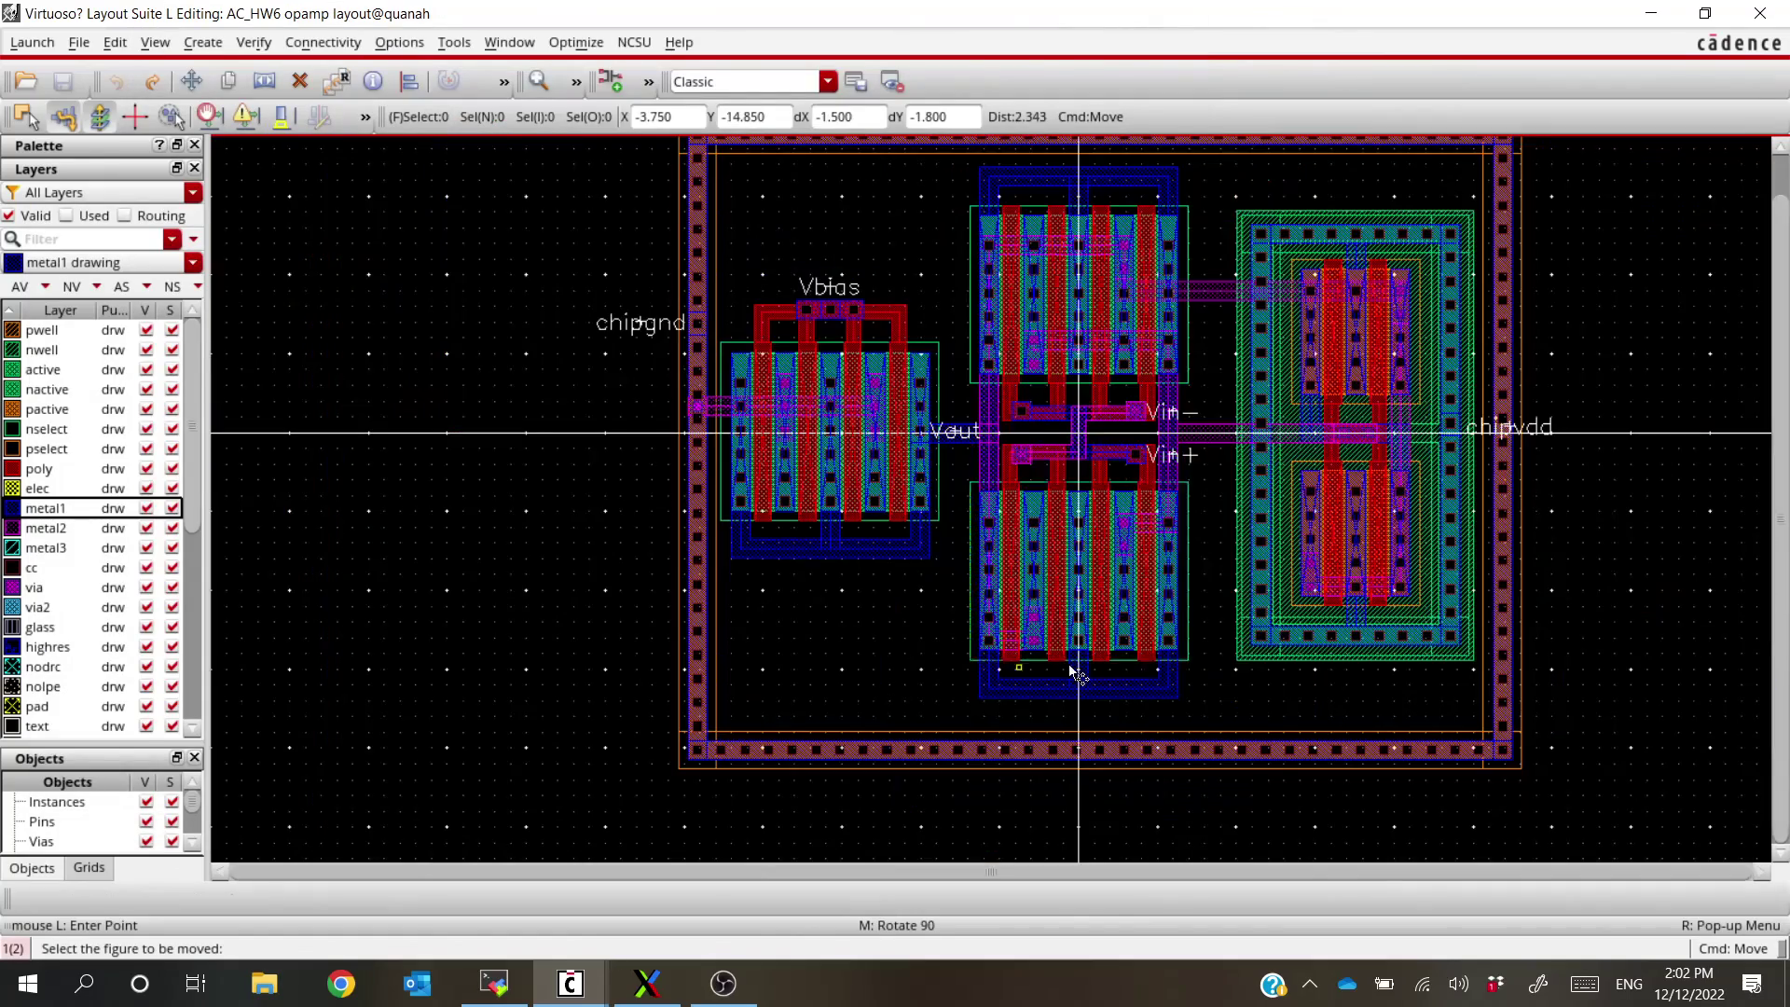
scroll(737, 741, up, 2)
scroll(793, 677, up, 2)
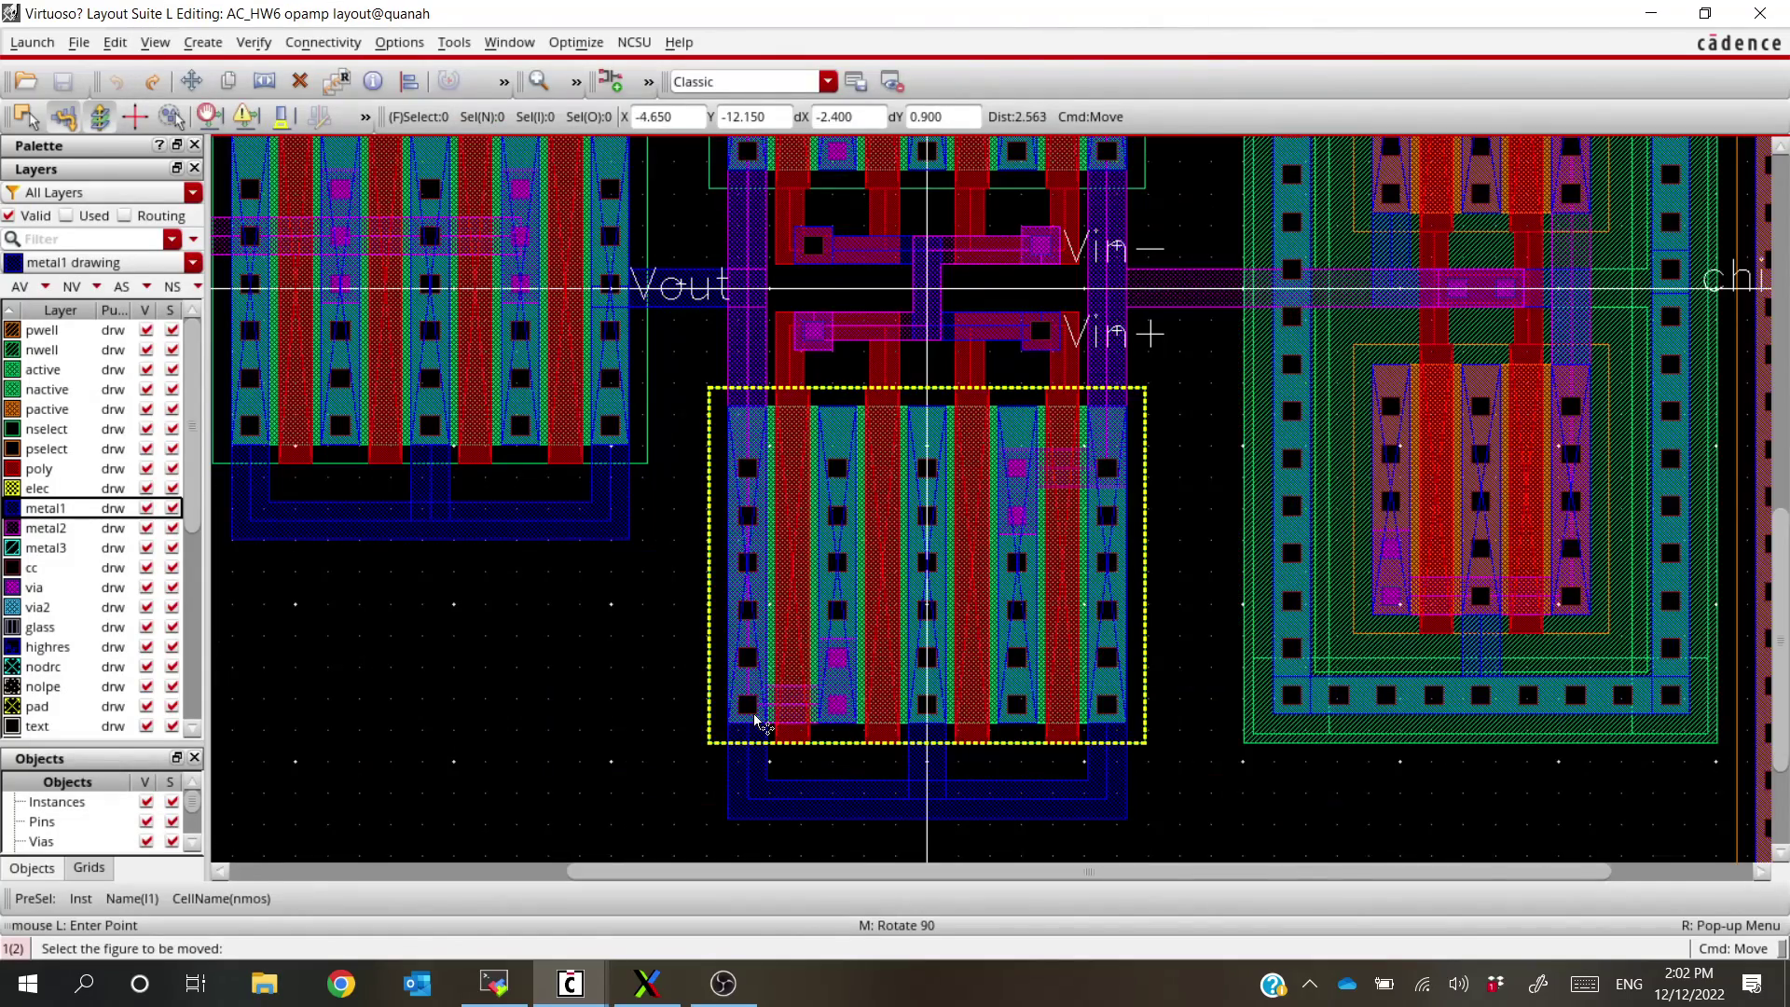
scroll(757, 721, down, 2)
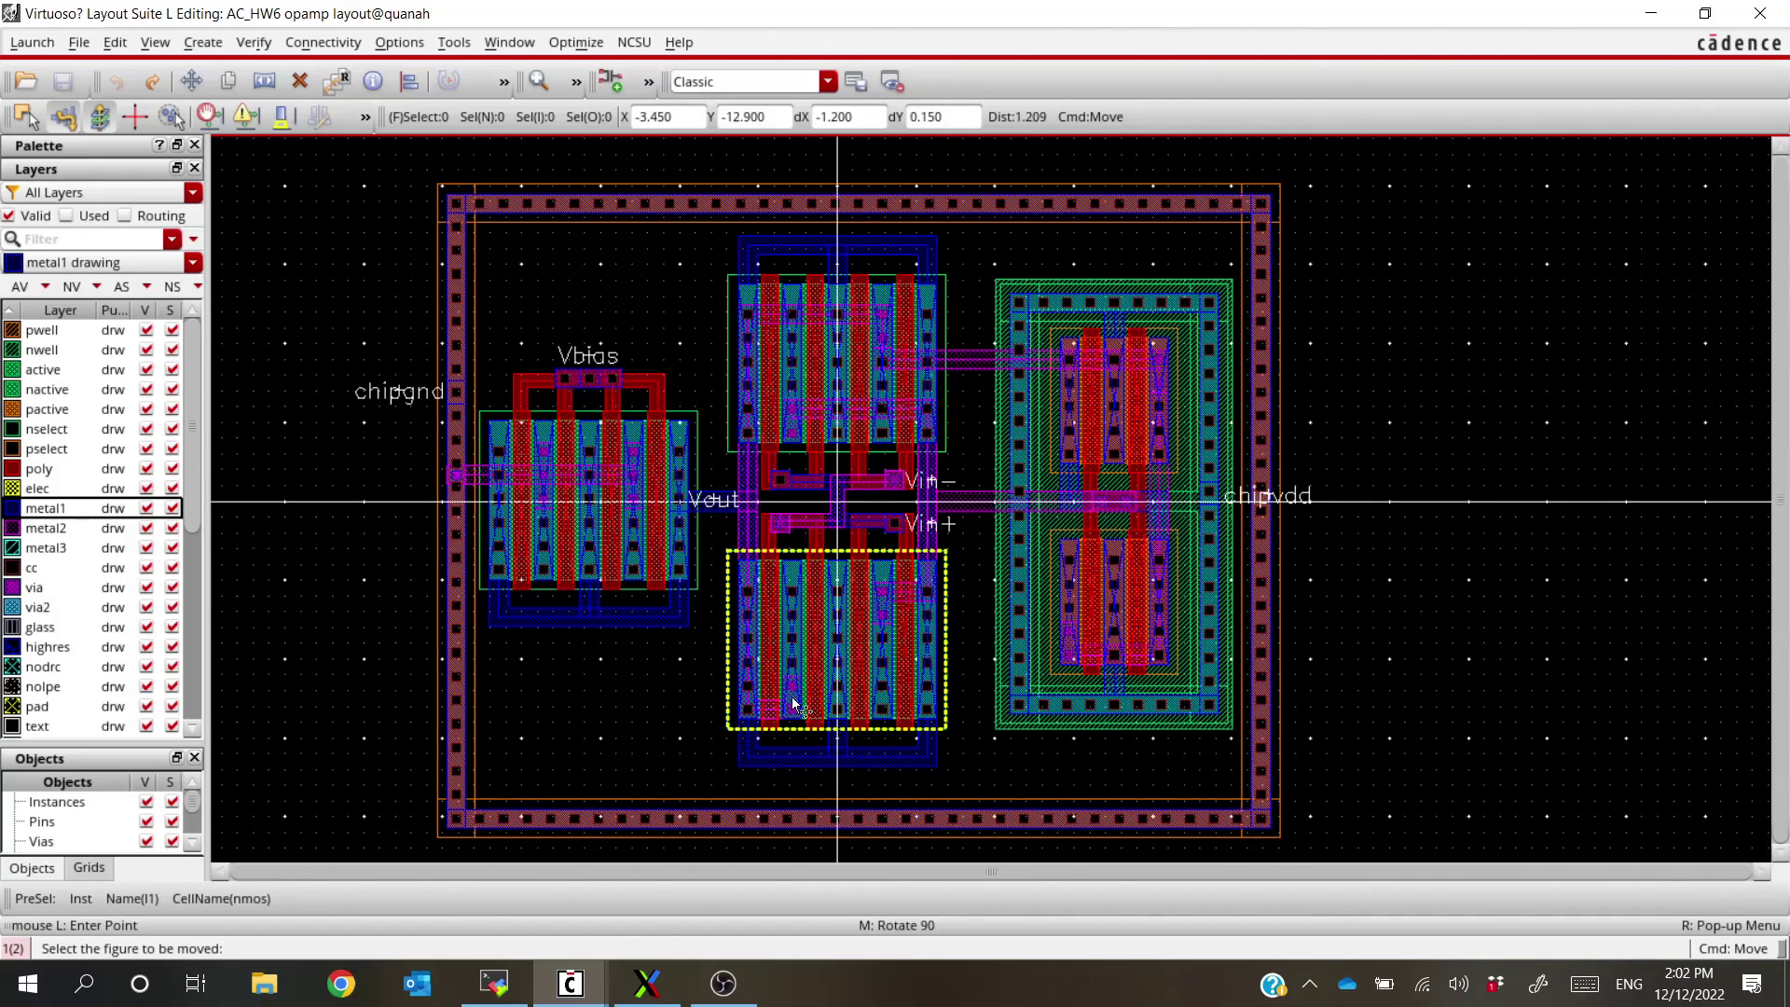
scroll(795, 701, up, 4)
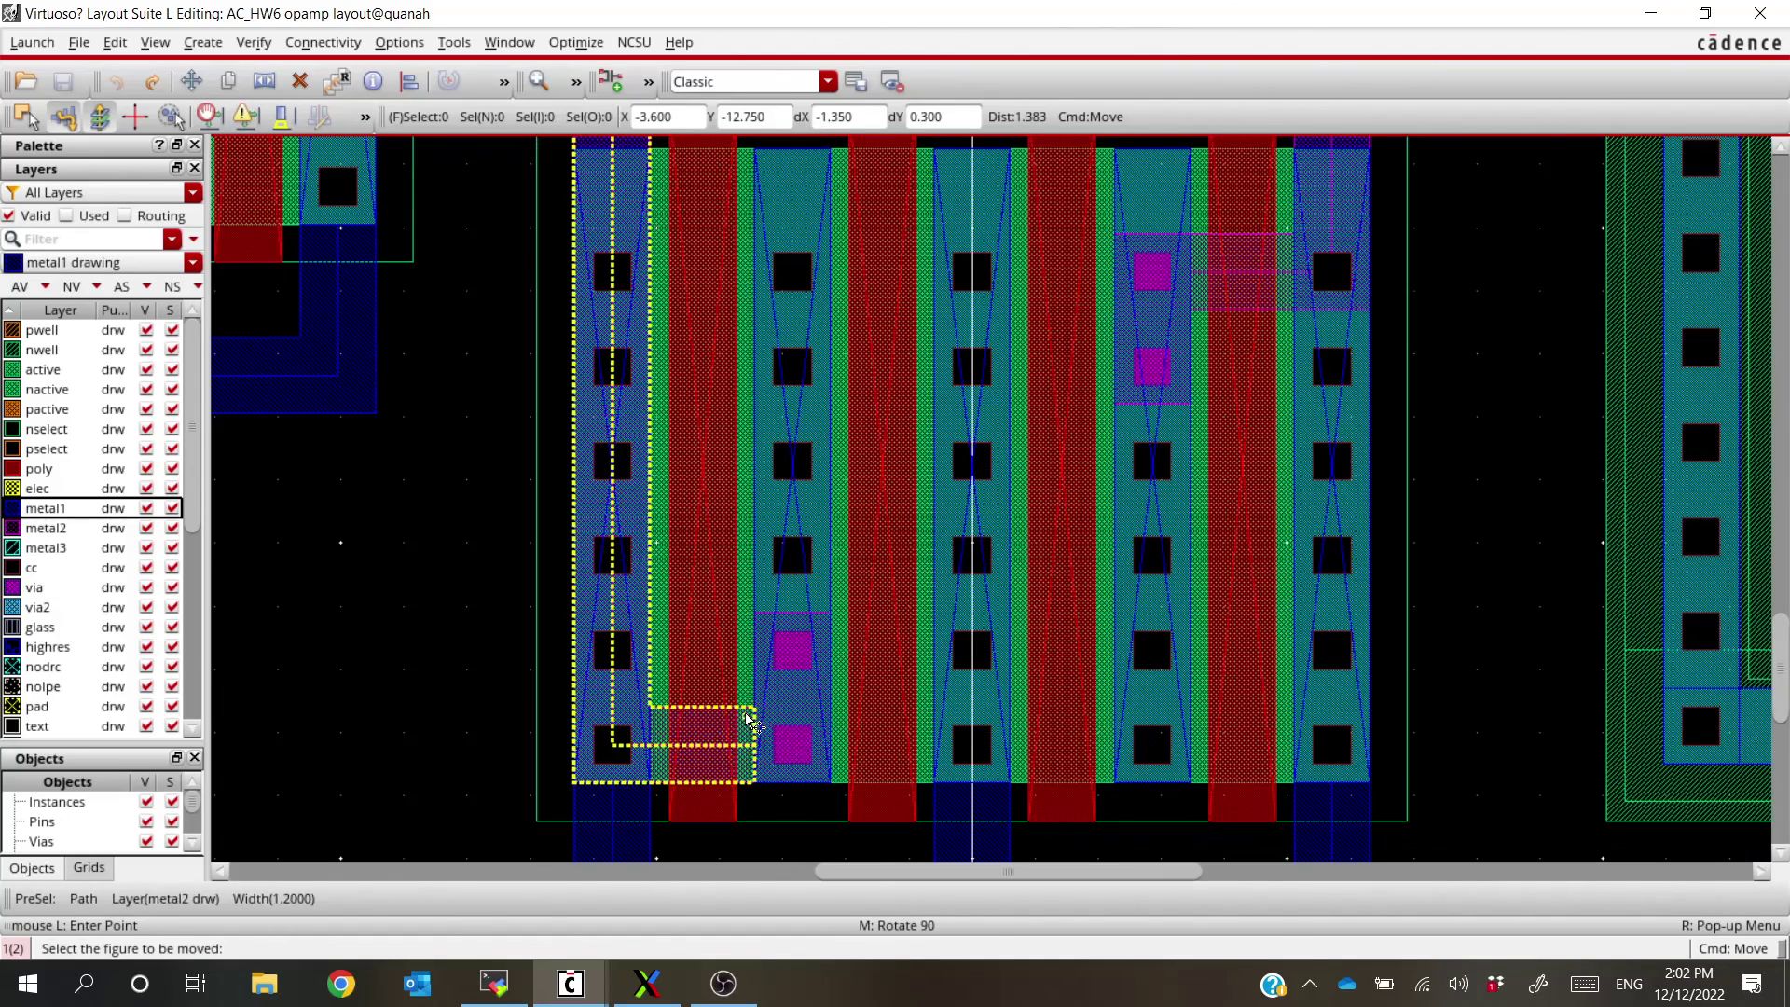
Switch to the MobaXterm terminal, list the LVS layout folder and print devbad.out to check for mismatched devices
scroll(749, 719, down, 4)
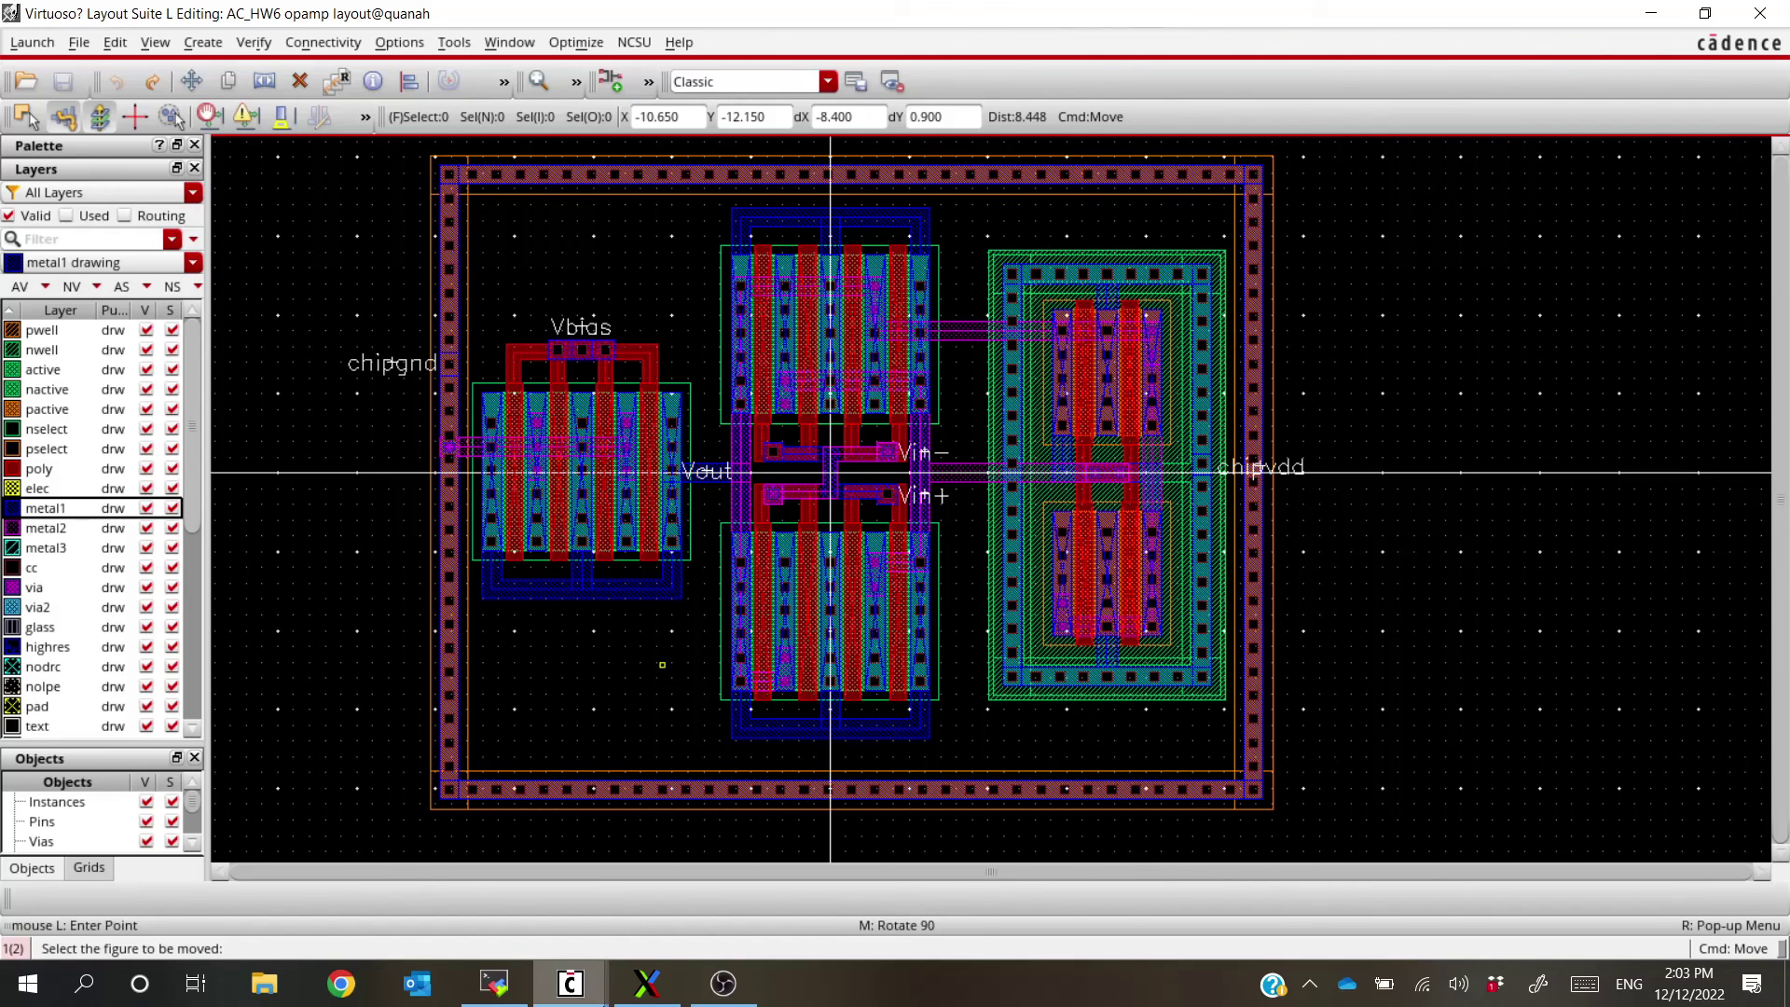
click(494, 984)
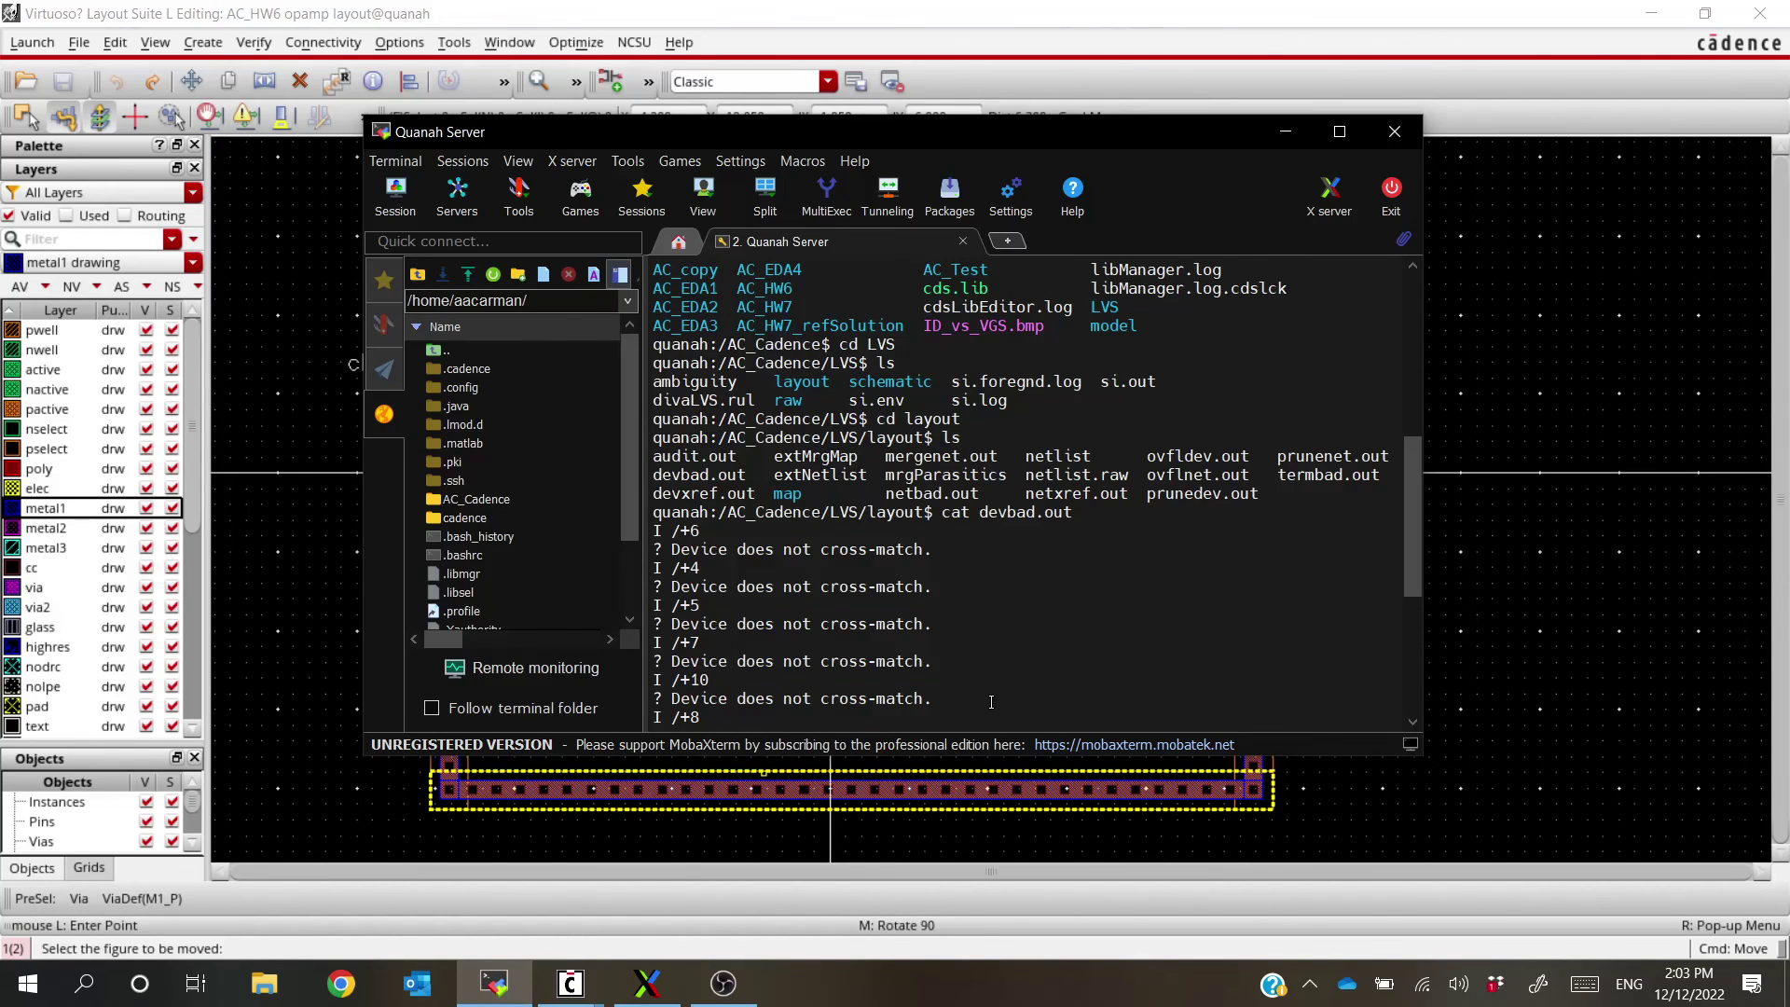
scroll(991, 701, down, 6)
text(ls)
key(Return)
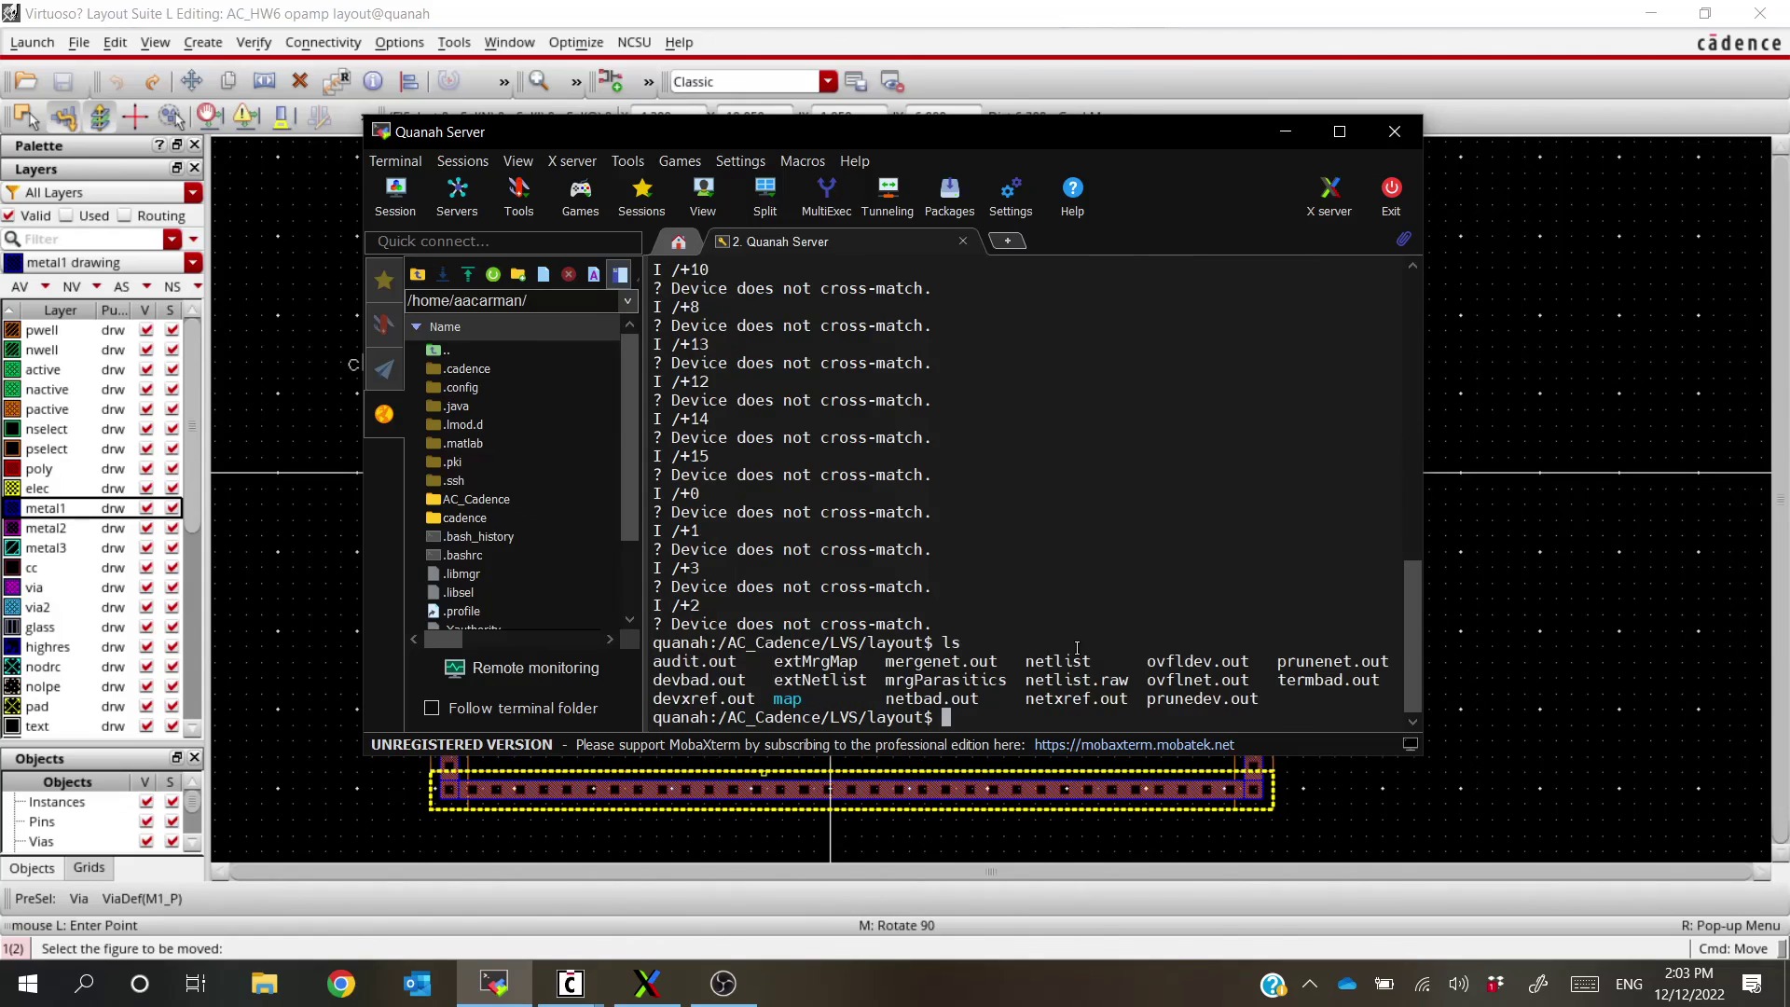
text(cat devbad.out)
key(Return)
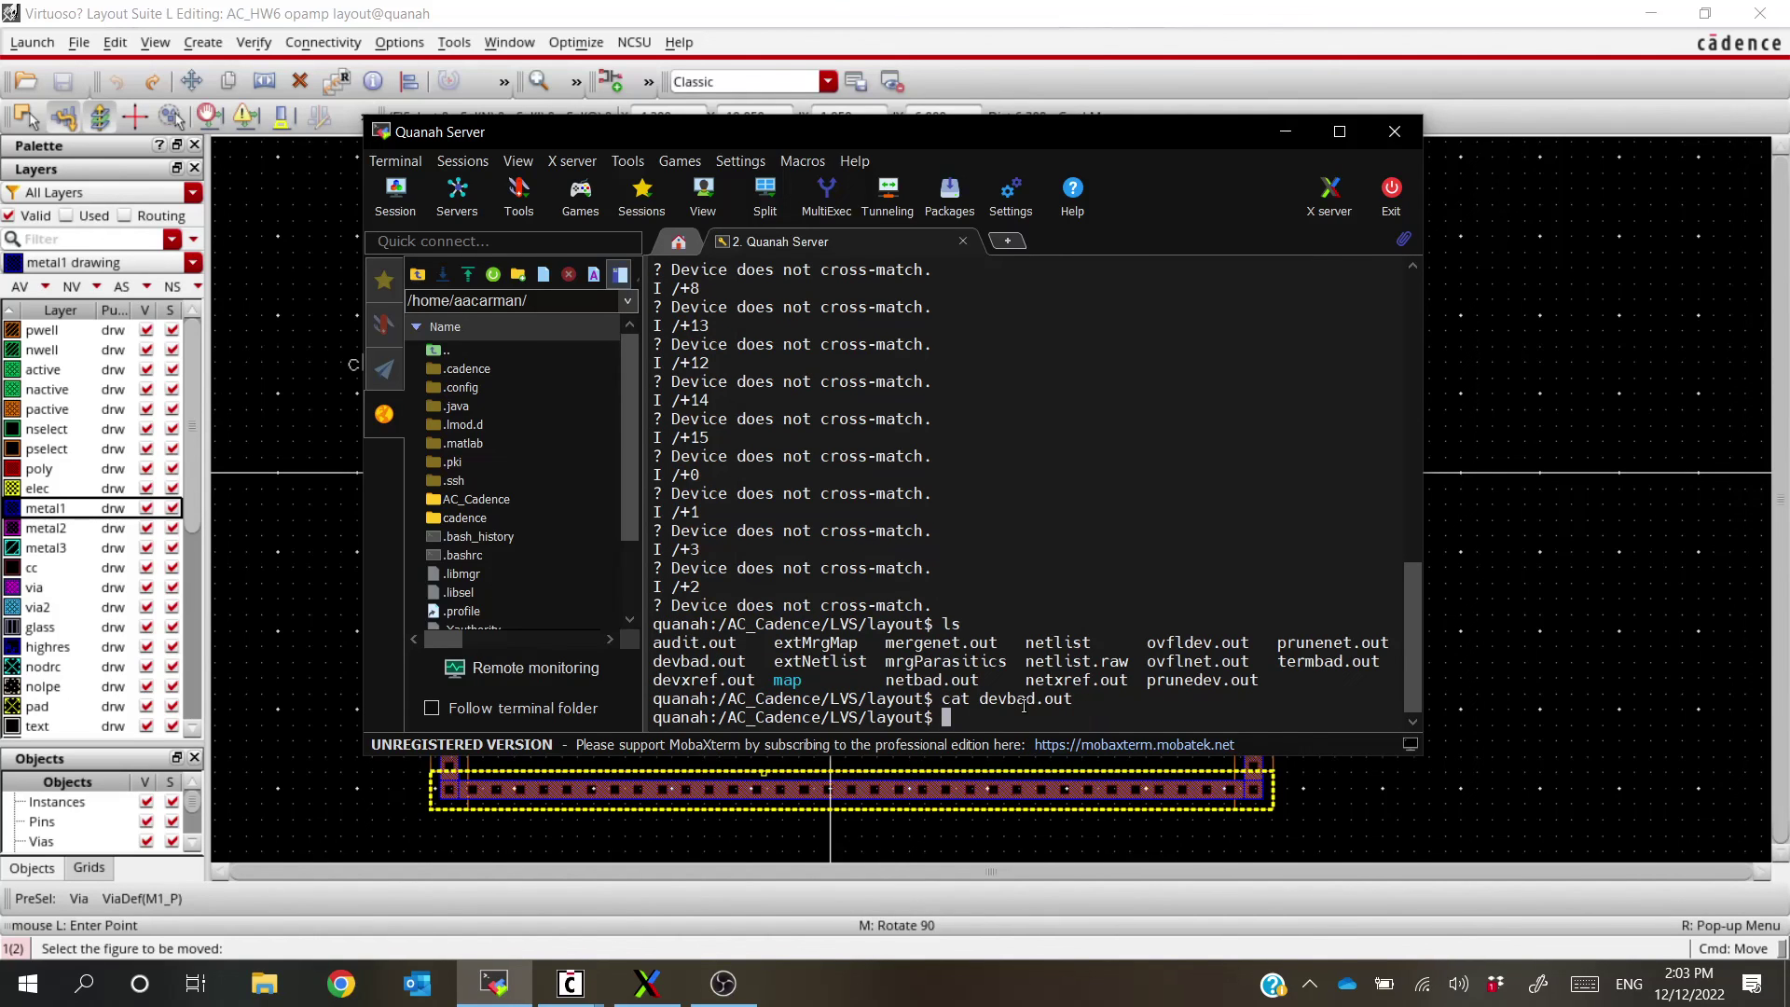
drag(954, 656, 1176, 683)
click(1176, 682)
Go up two directory levels to AC_Cadence and list its contents
text(cd ..)
key(Return)
text(c)
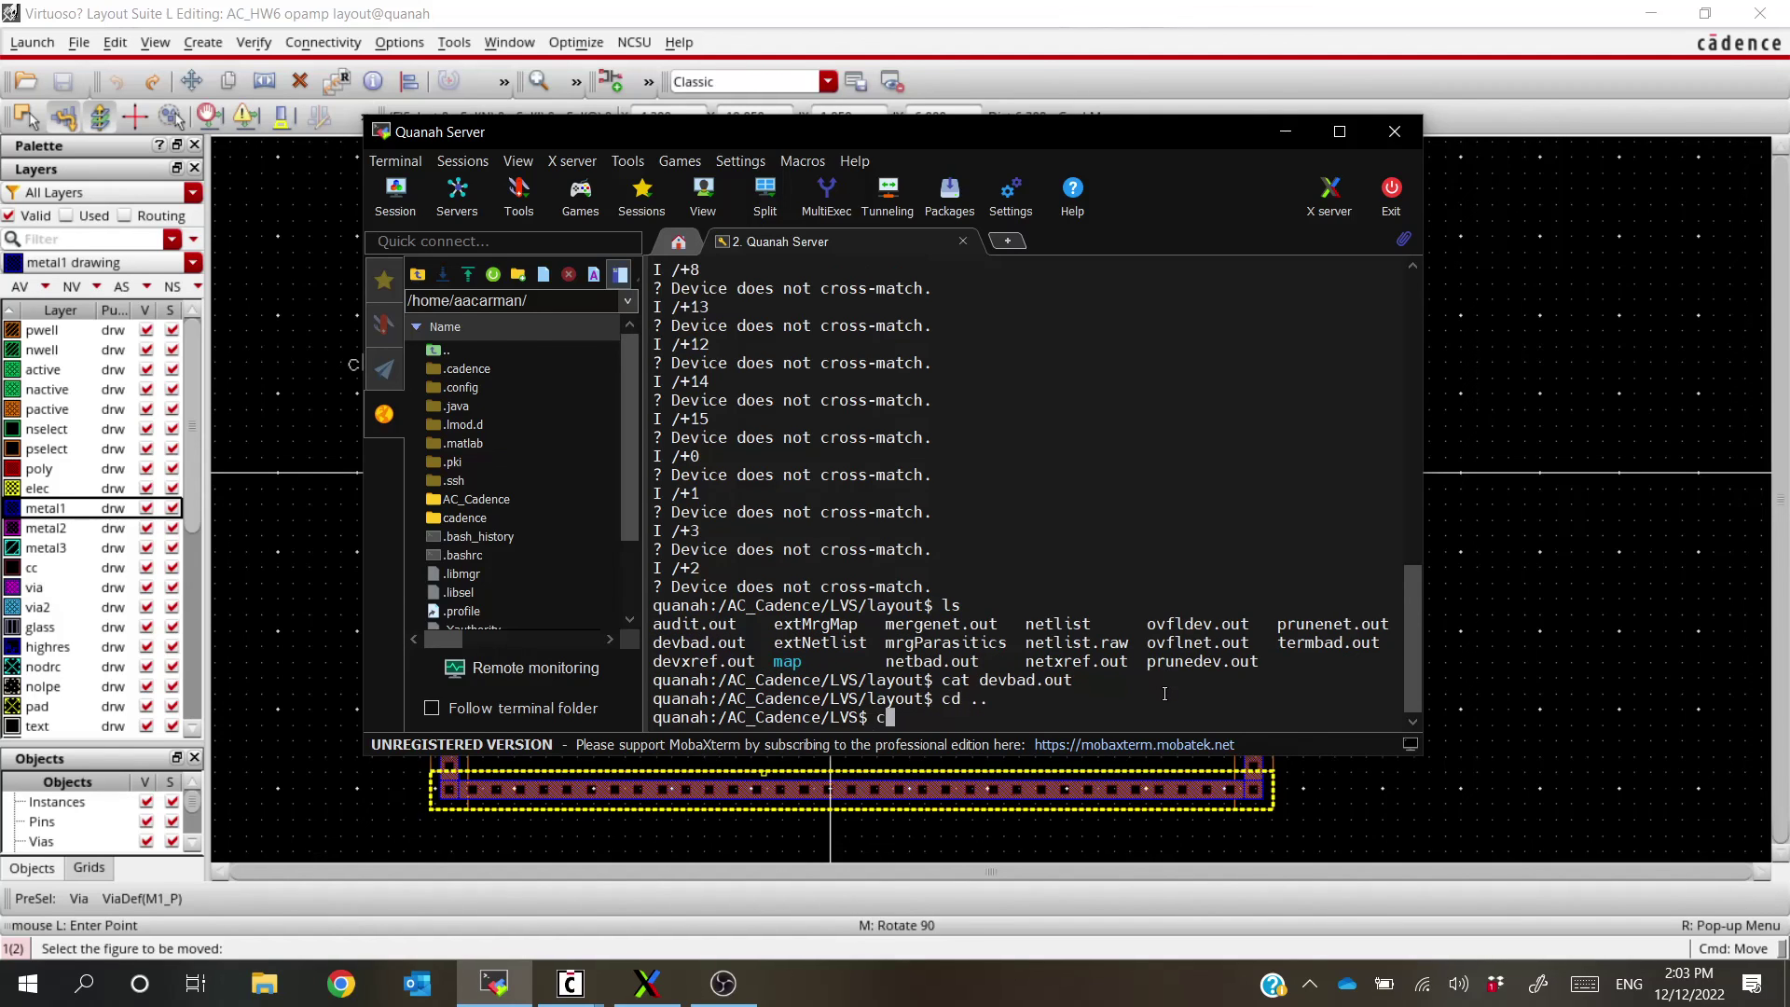
text(d ..)
key(Return)
text(ls)
key(Return)
Change into the LVS directory and list its files
text(cd )
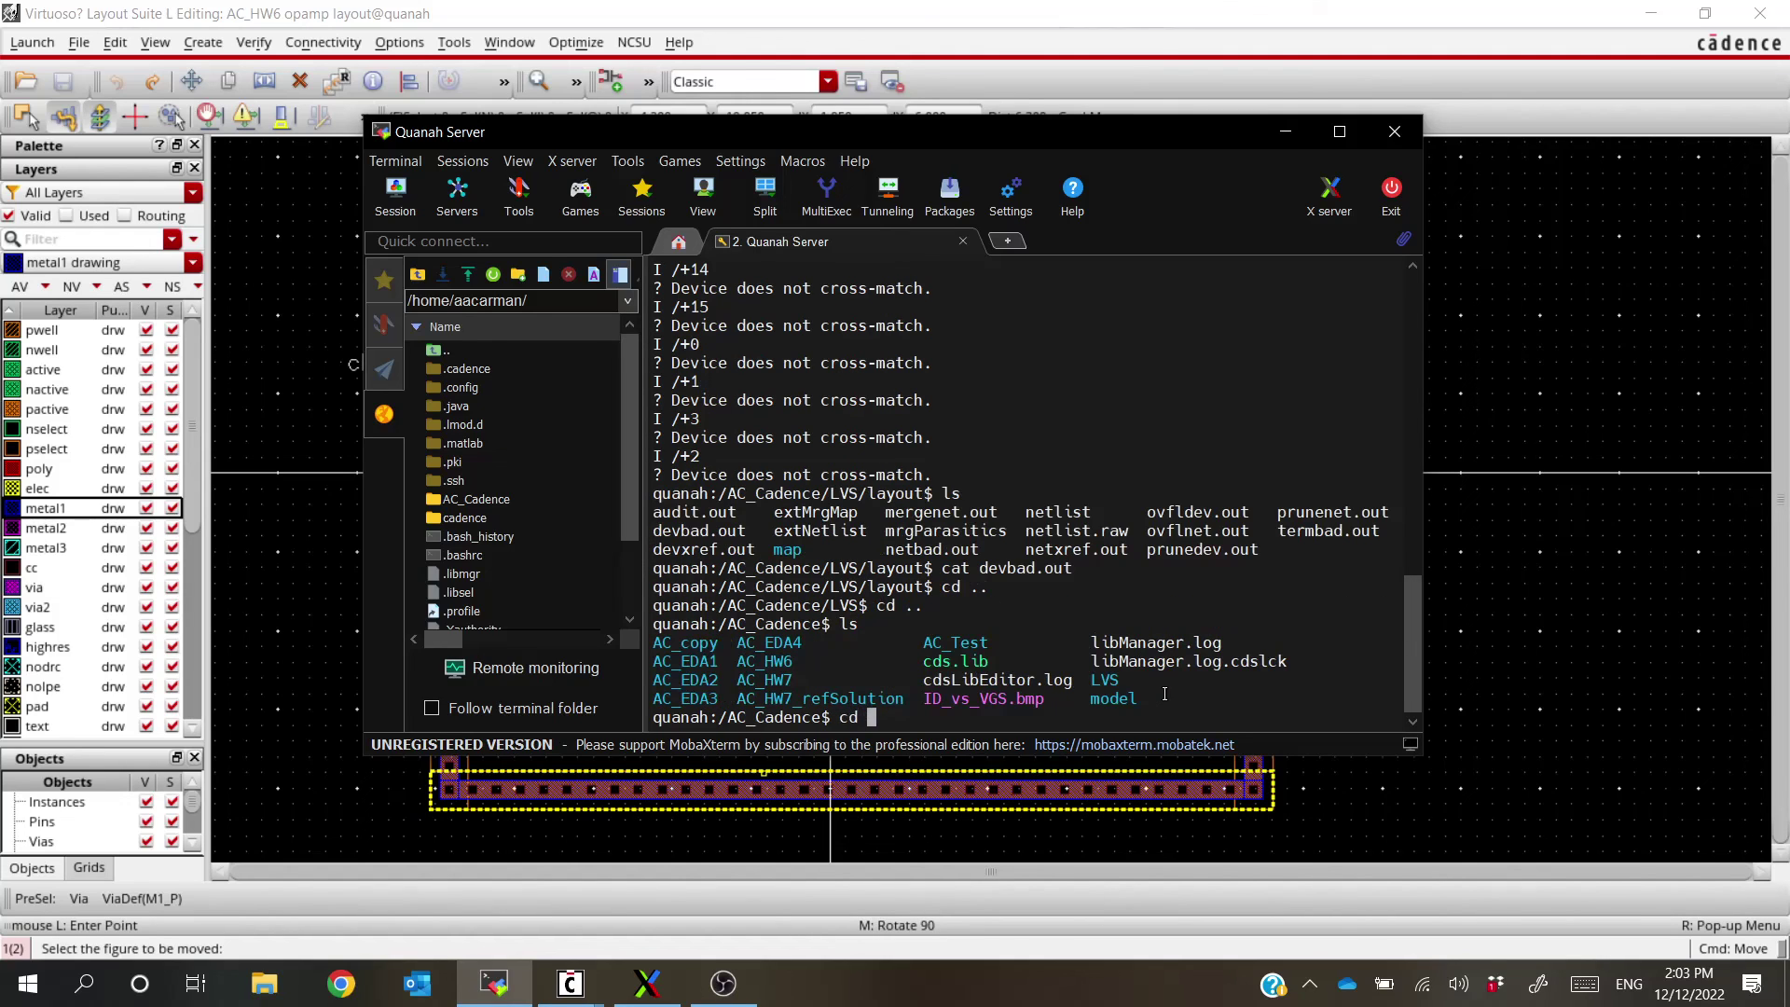
text(LVS)
key(Return)
text(ls)
key(Return)
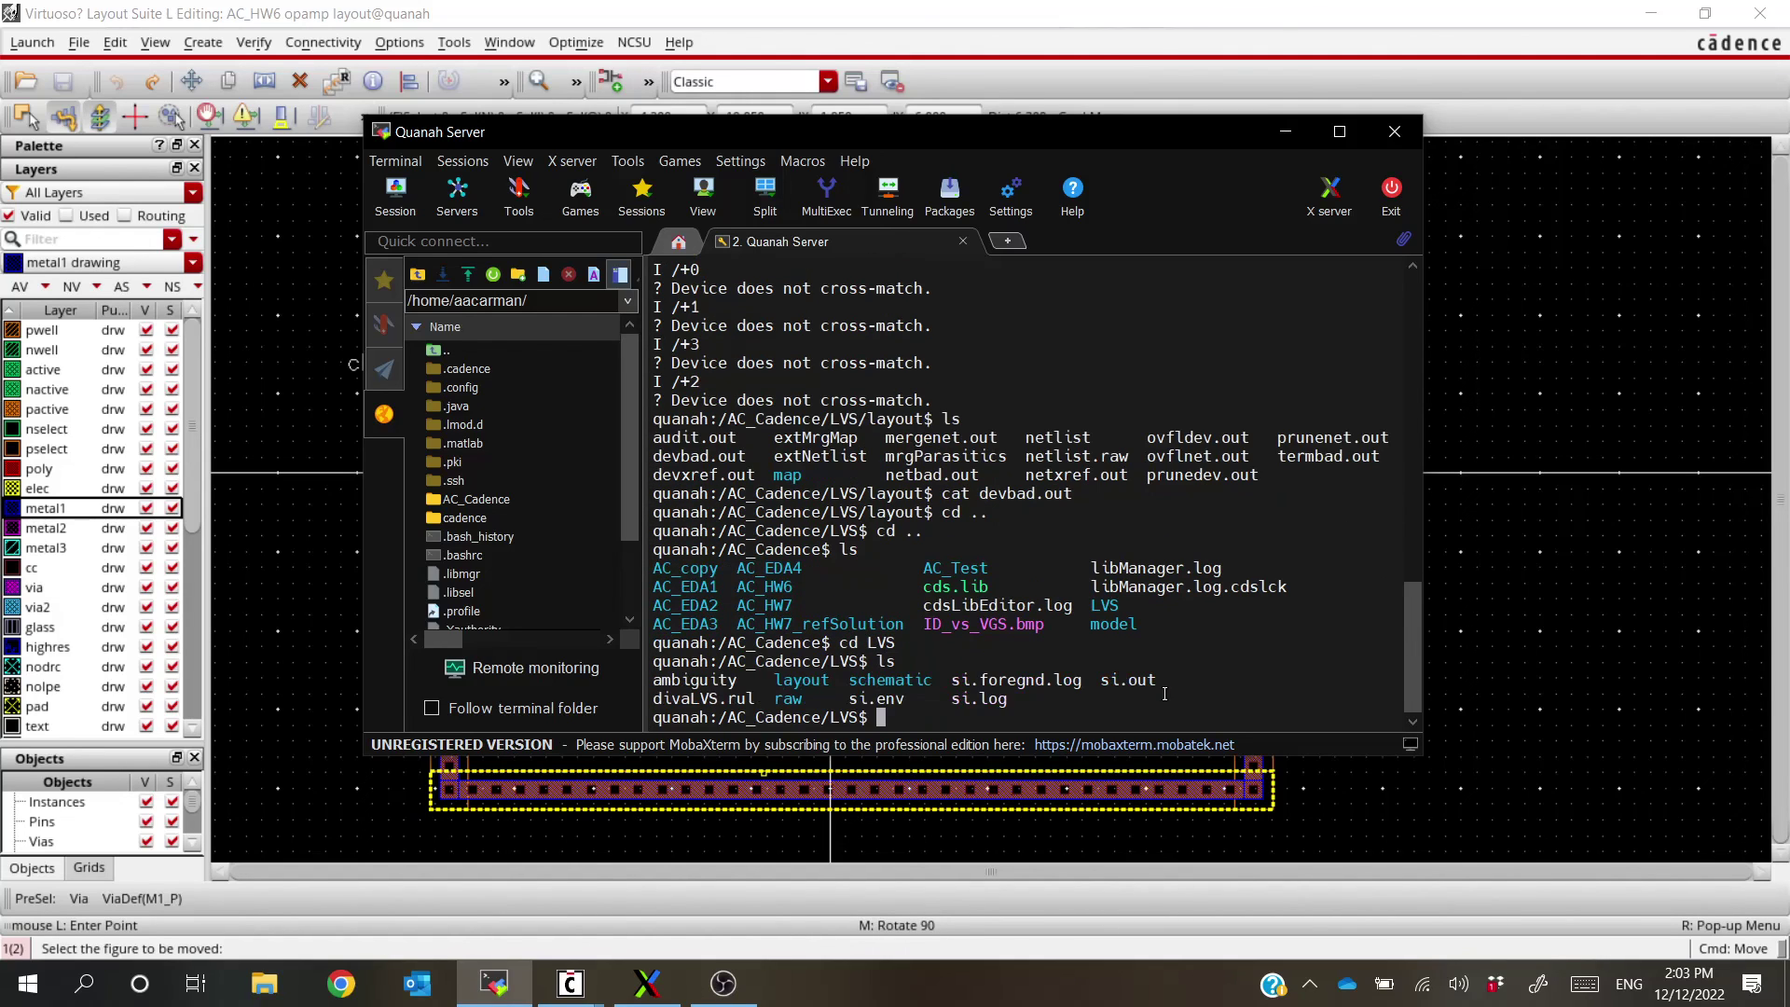
Check the log and output file names in the LVS listing and return to the opamp layout in Virtuoso
drag(951, 690, 1156, 683)
click(1167, 696)
click(1555, 546)
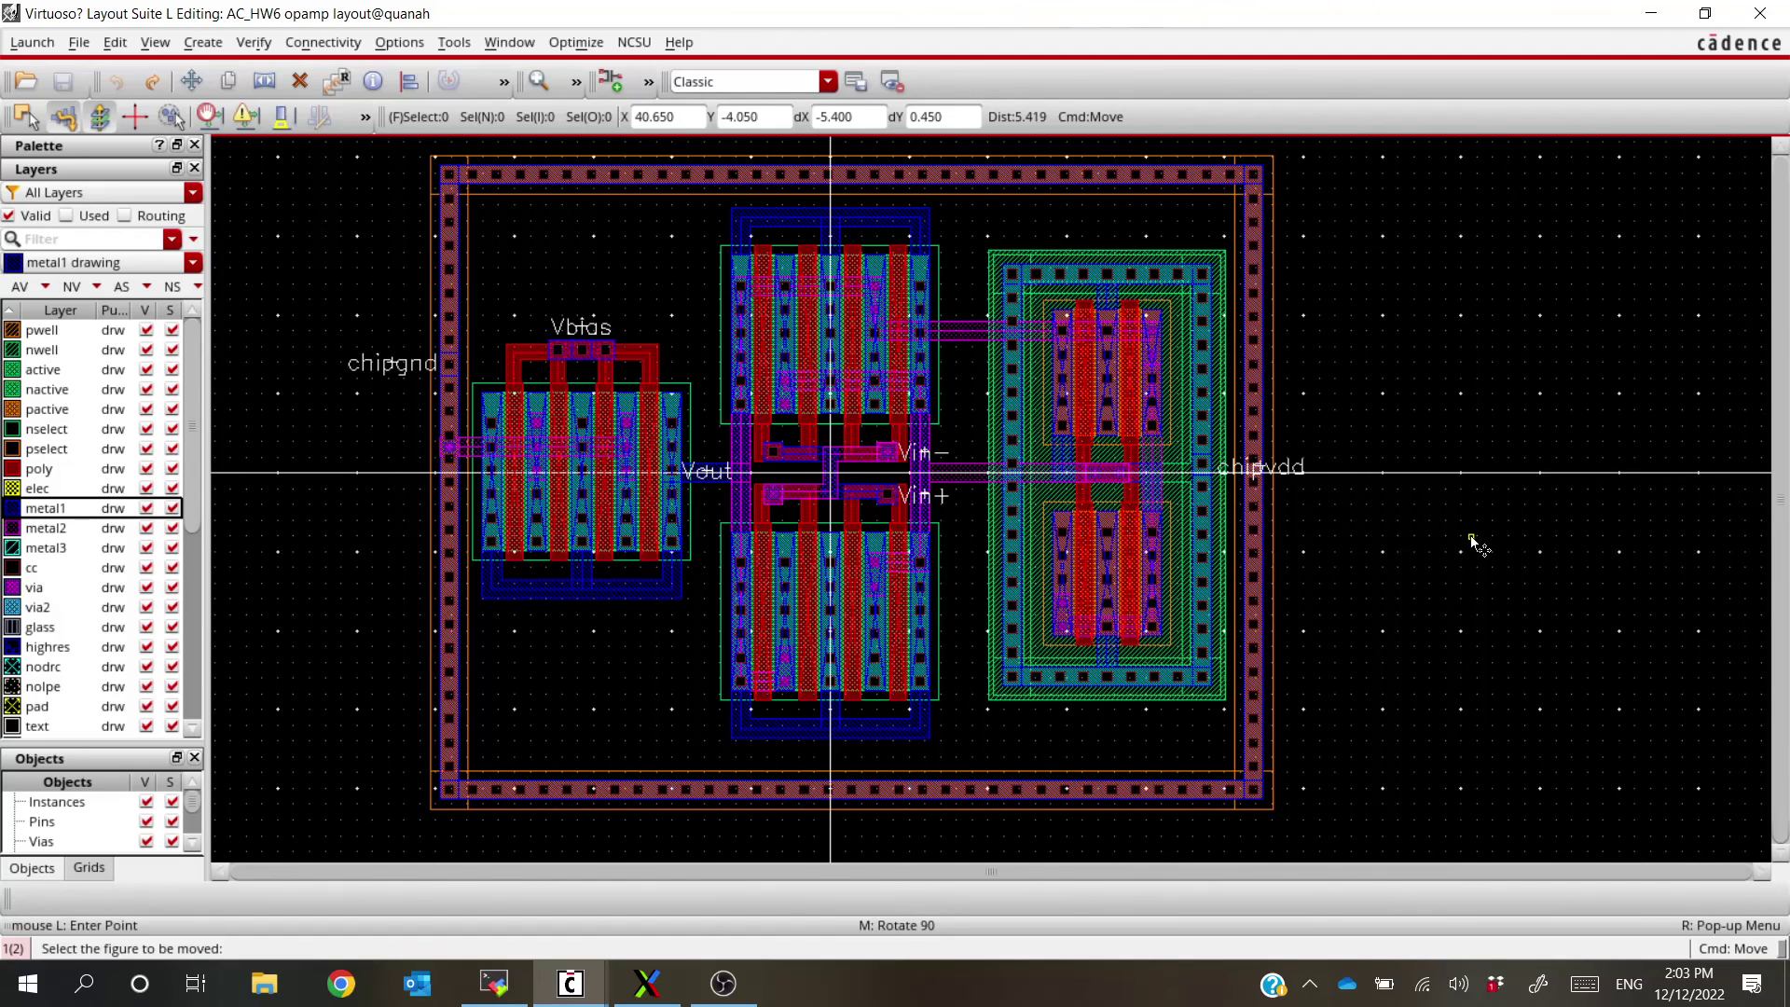